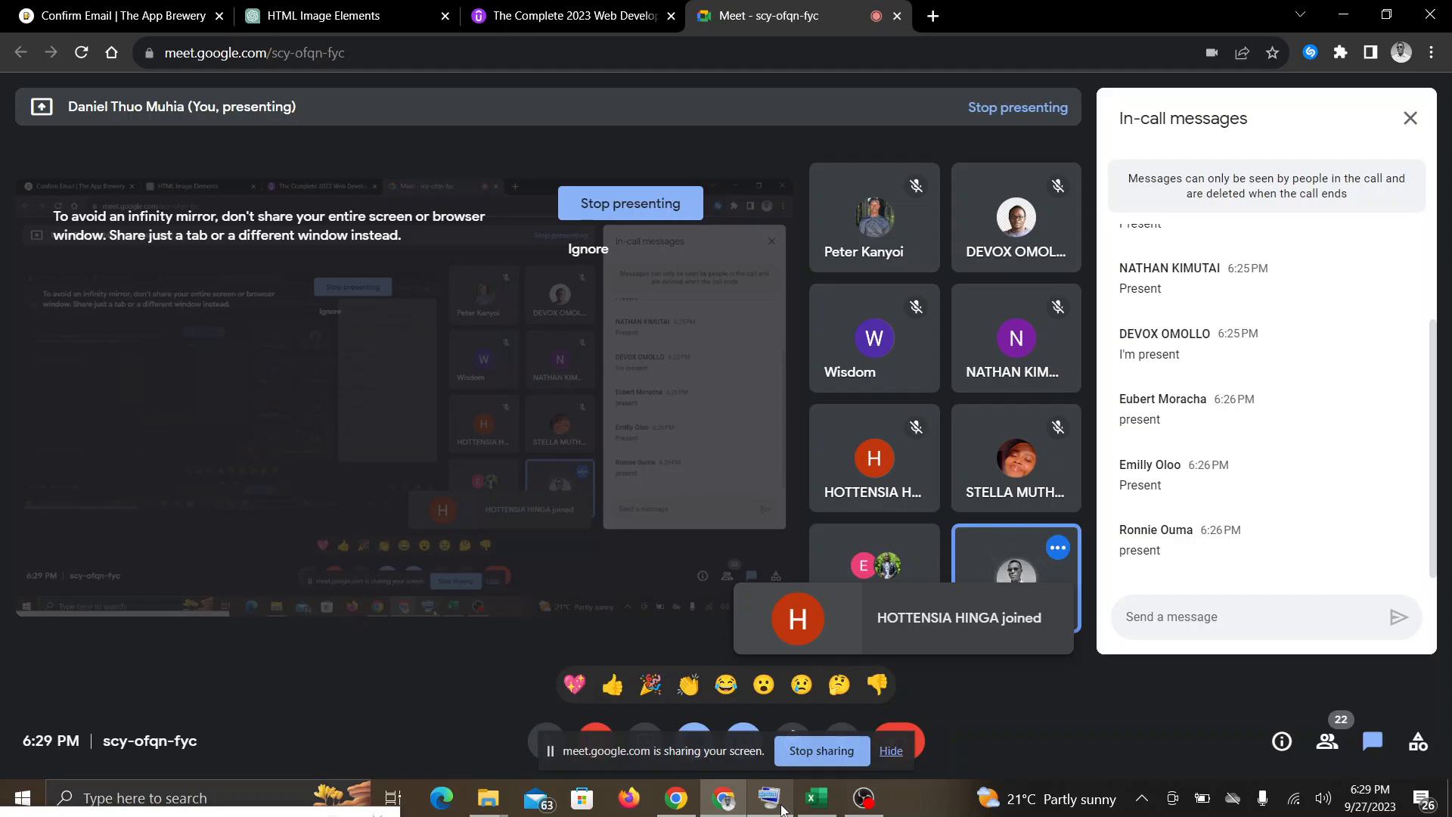
Step: Switch to the Day 7-Pivot Charts Continuation workbook in Excel and hide the screen-sharing notice
click(817, 797)
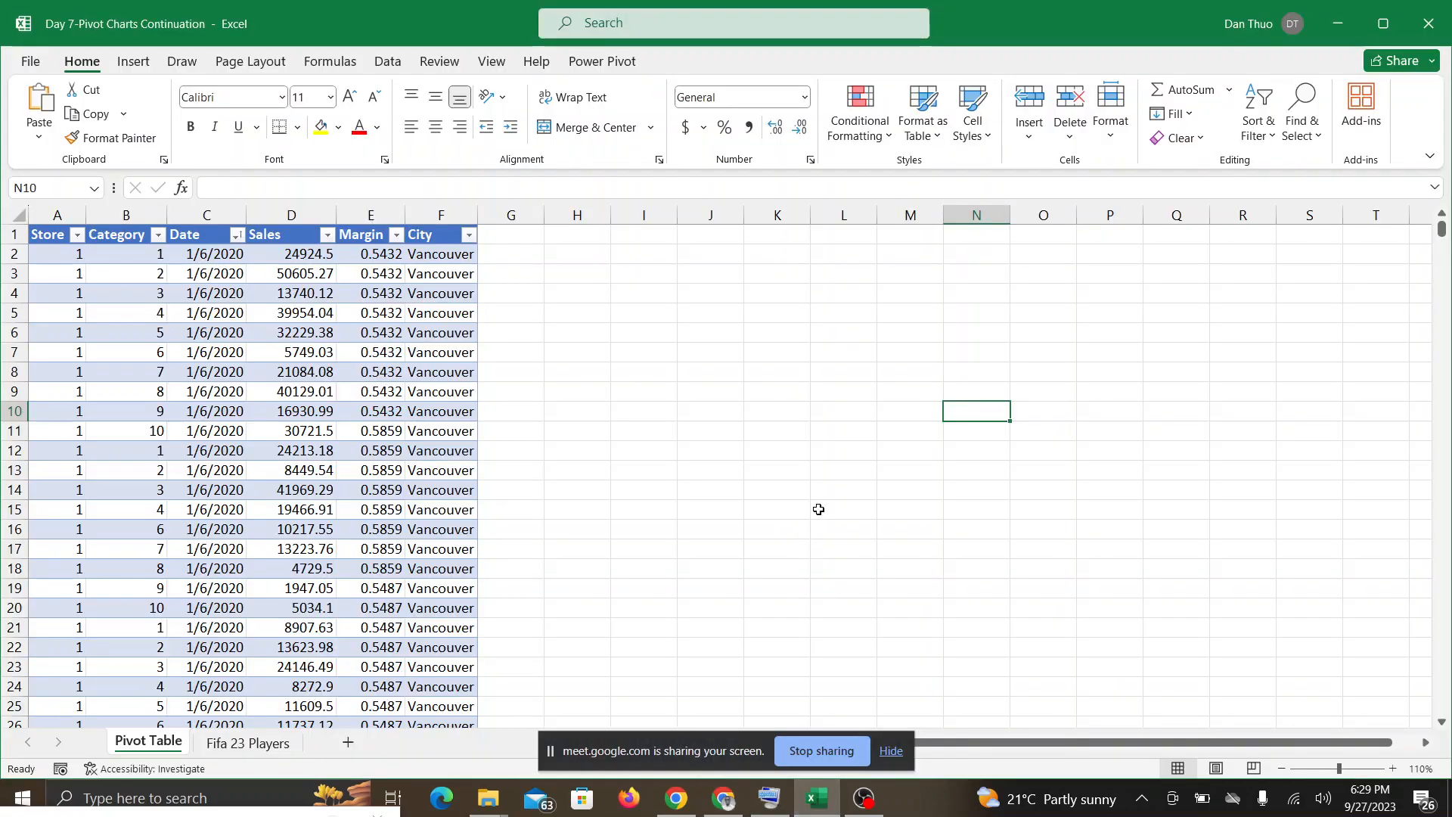
click(892, 751)
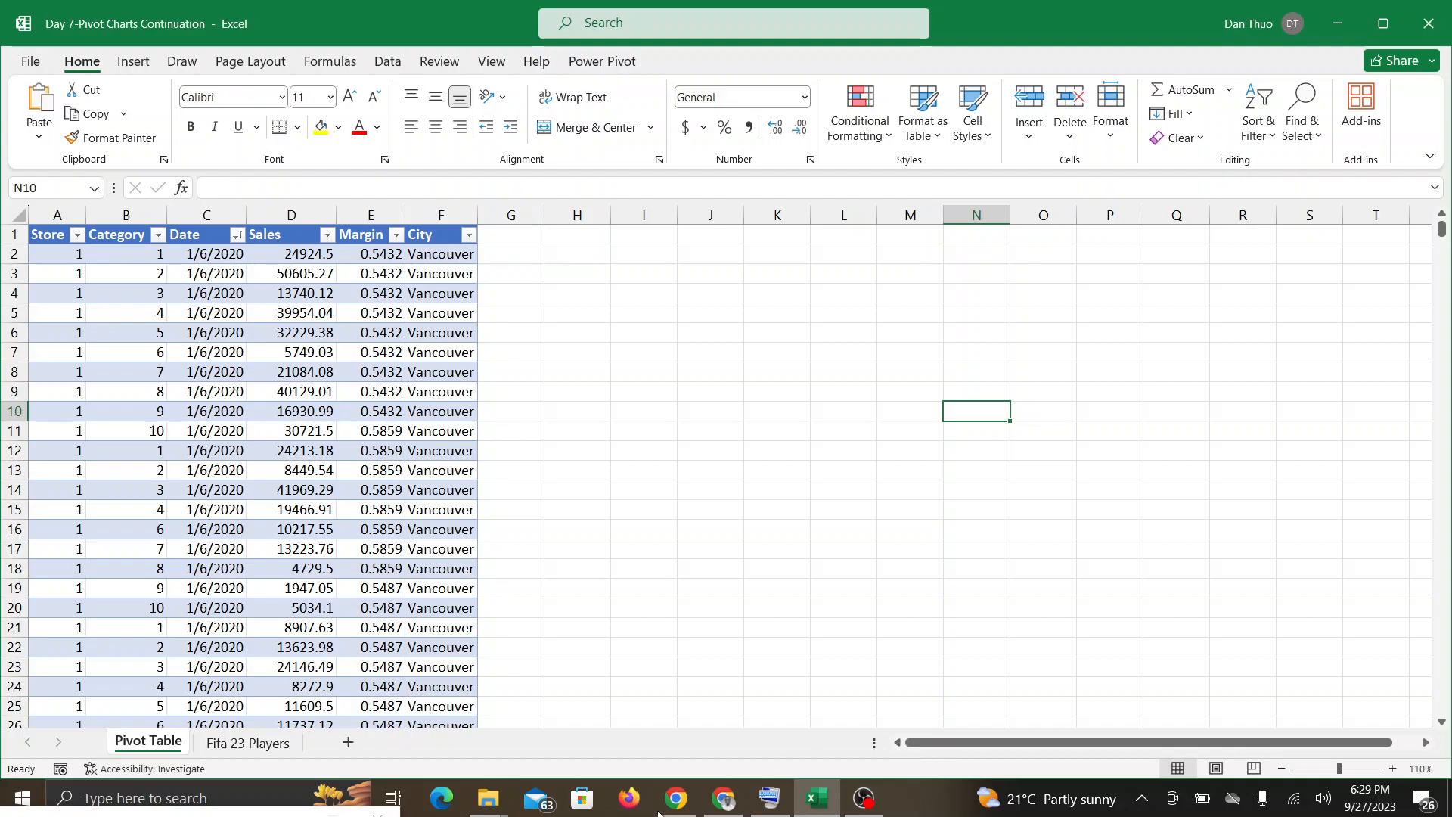
Step: Check the Google Meet call for participants' messages and responses, returning to the Excel workbook after each check
click(724, 800)
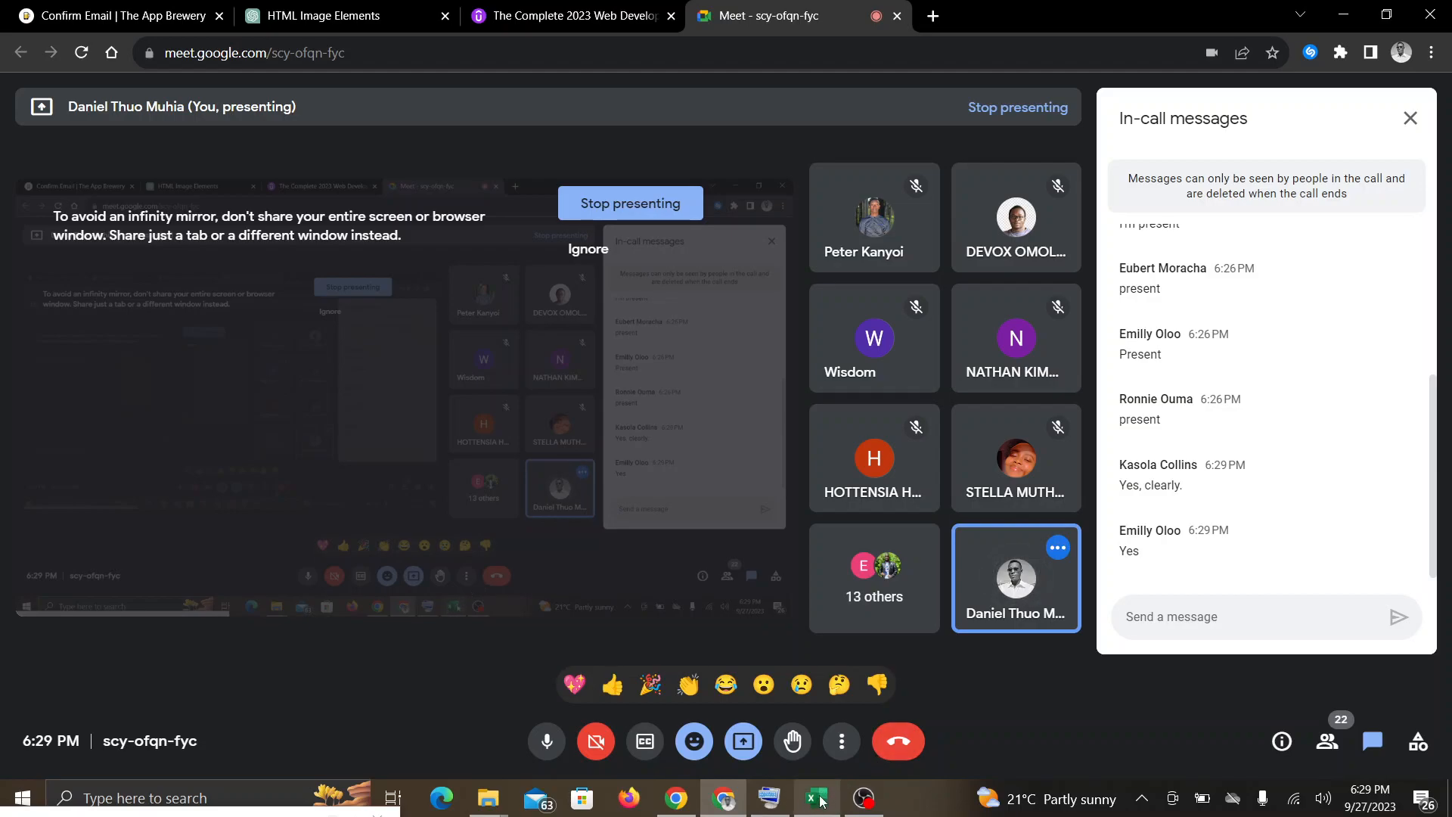
mouse_move(810, 803)
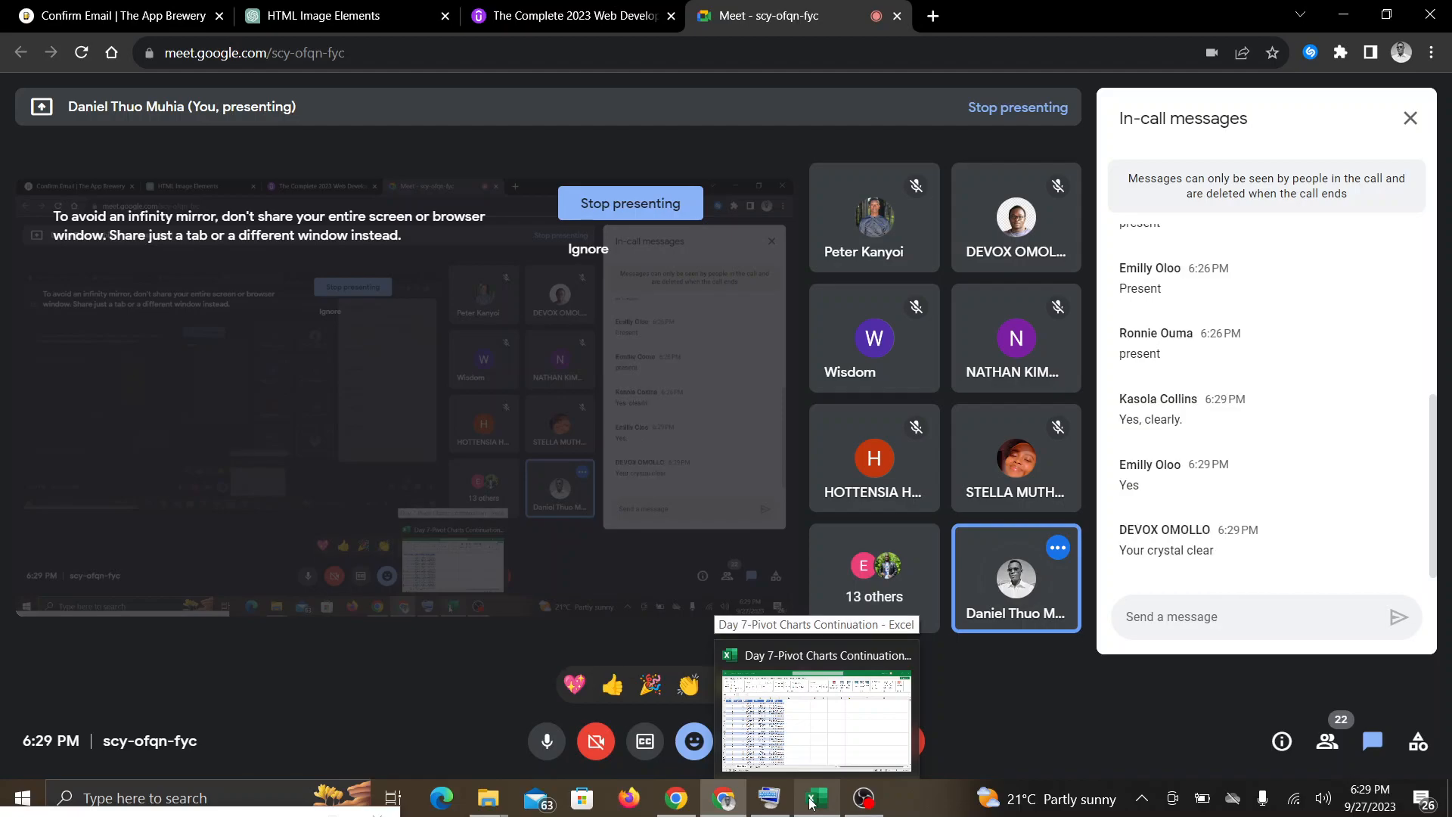
click(810, 803)
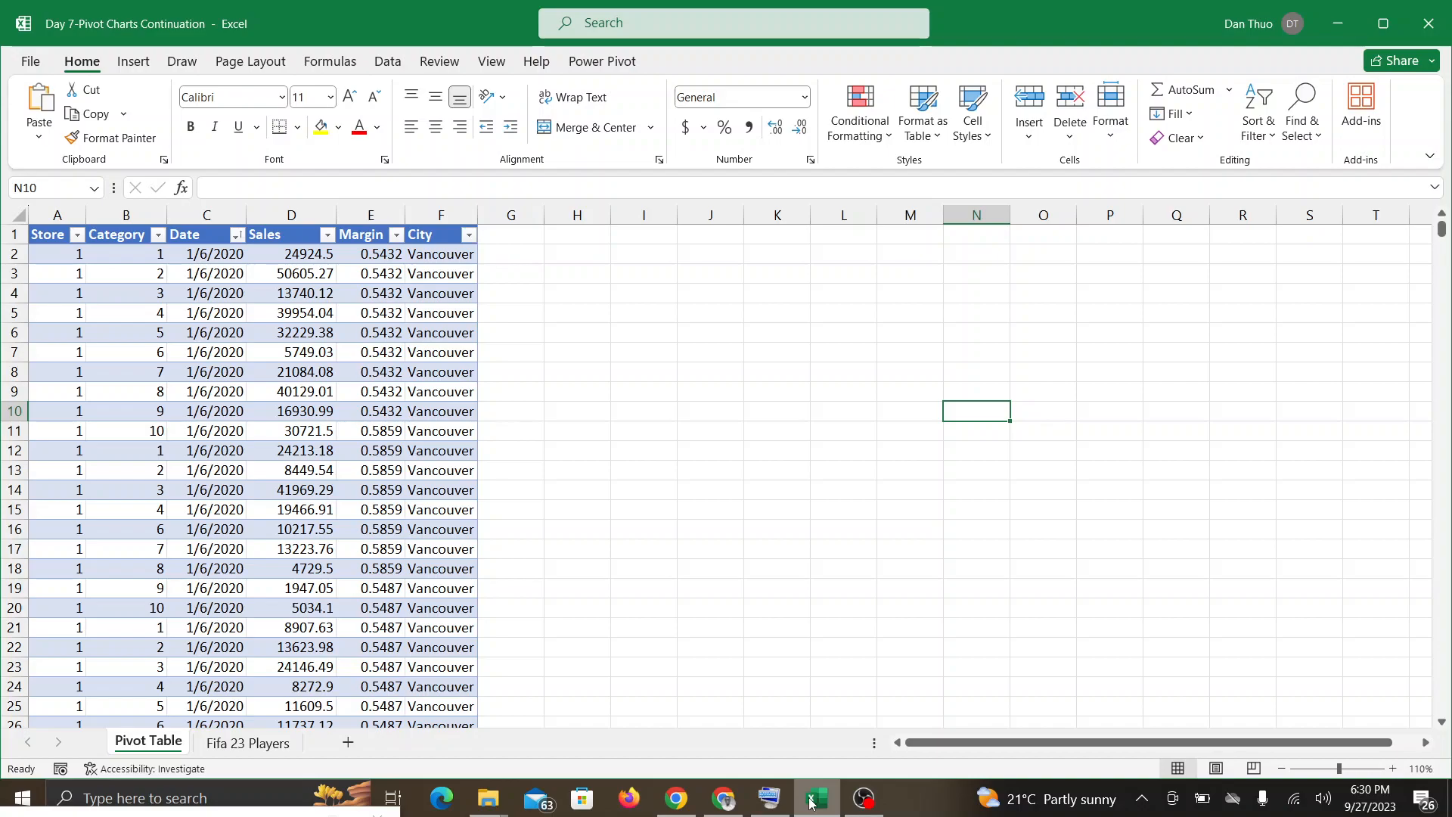
click(737, 802)
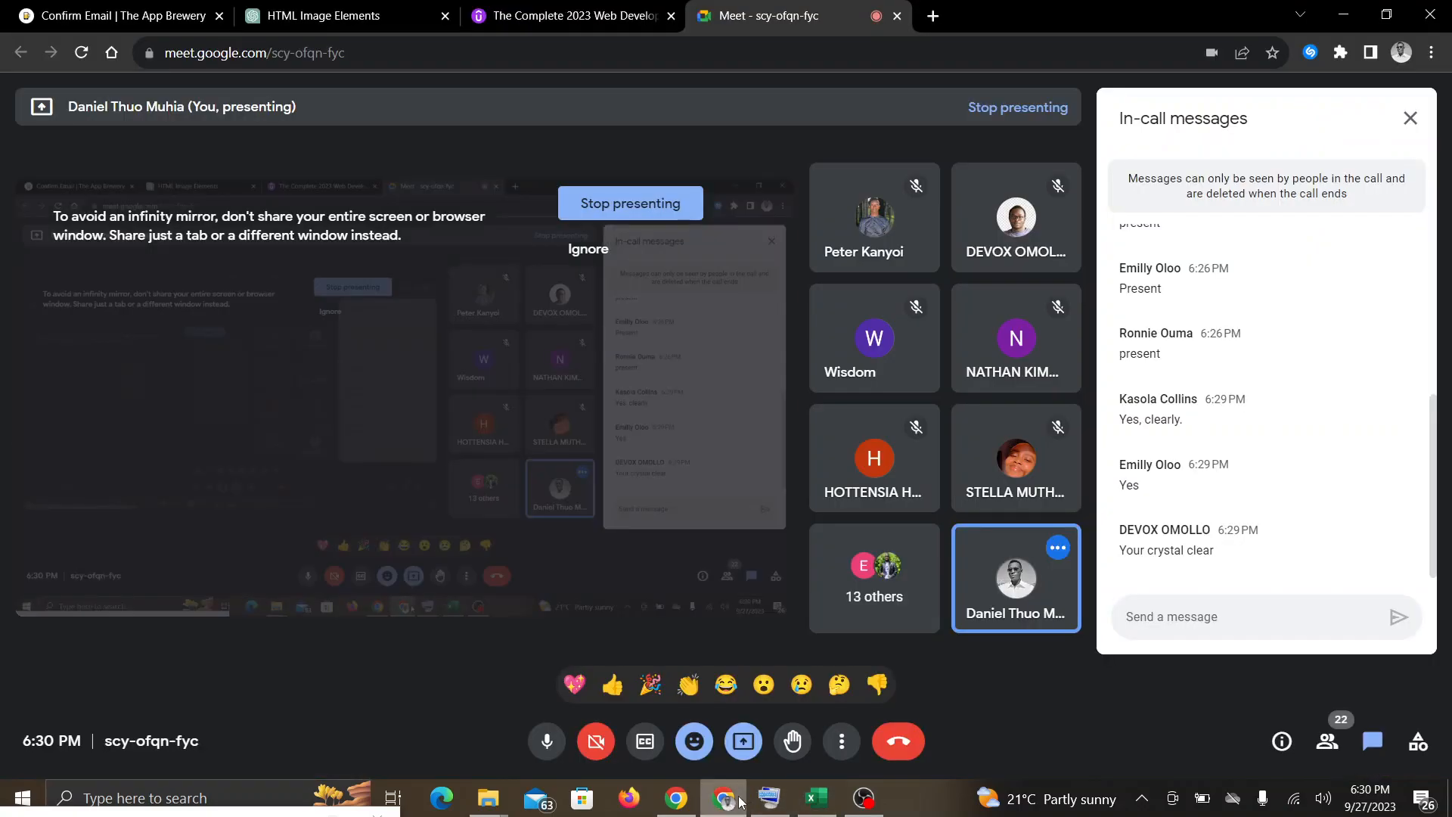
click(837, 801)
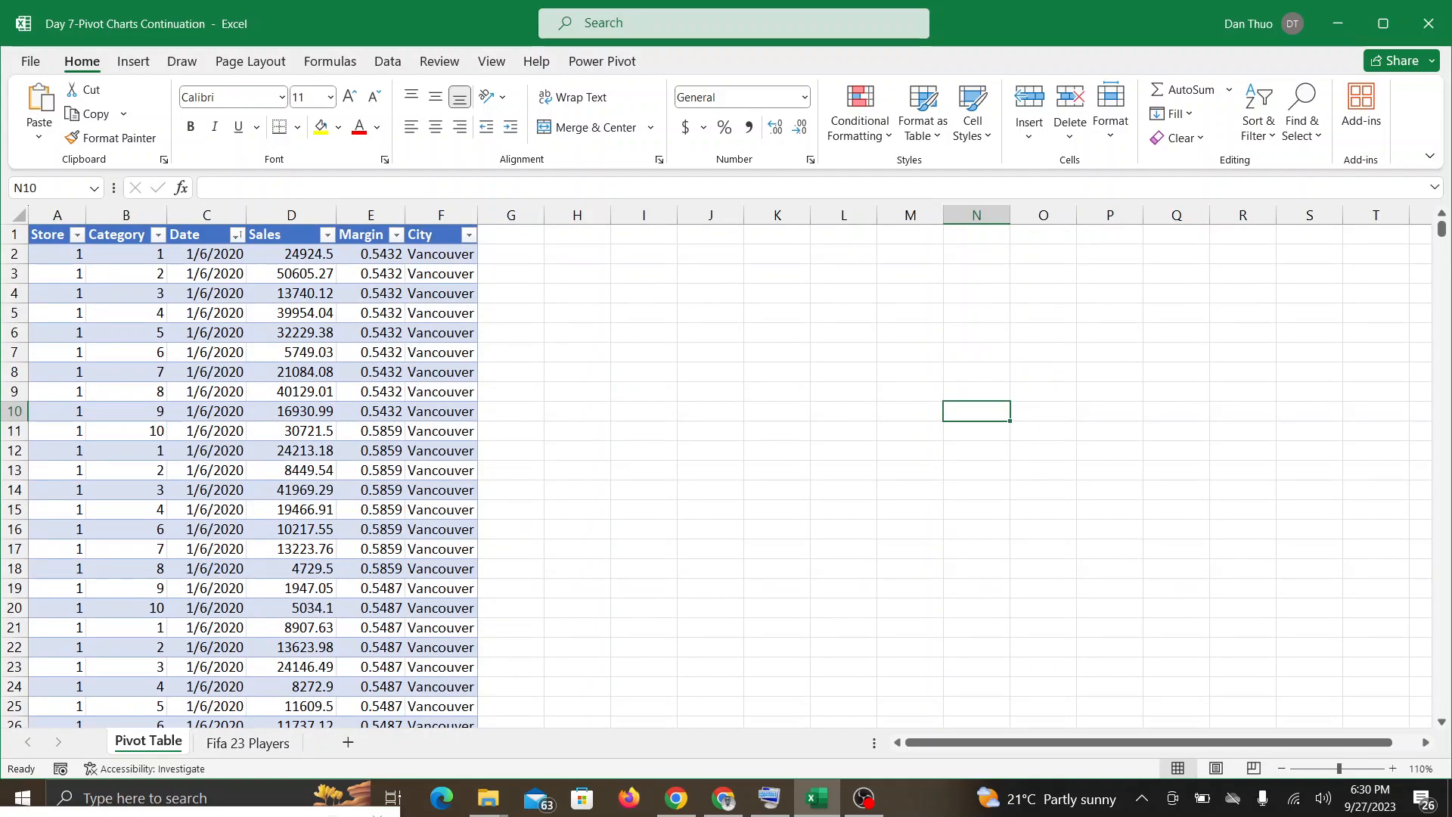
click(724, 802)
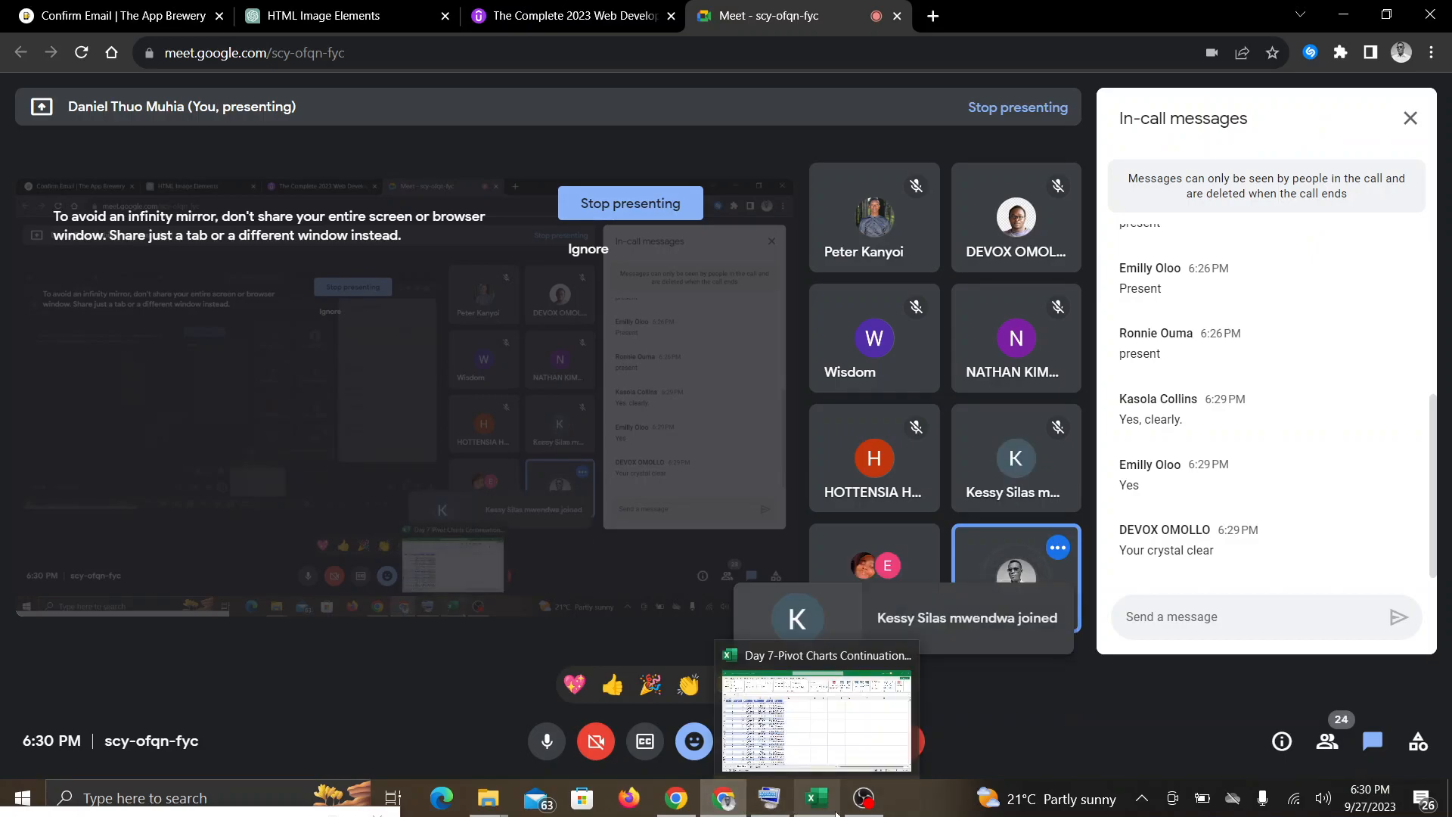
click(835, 813)
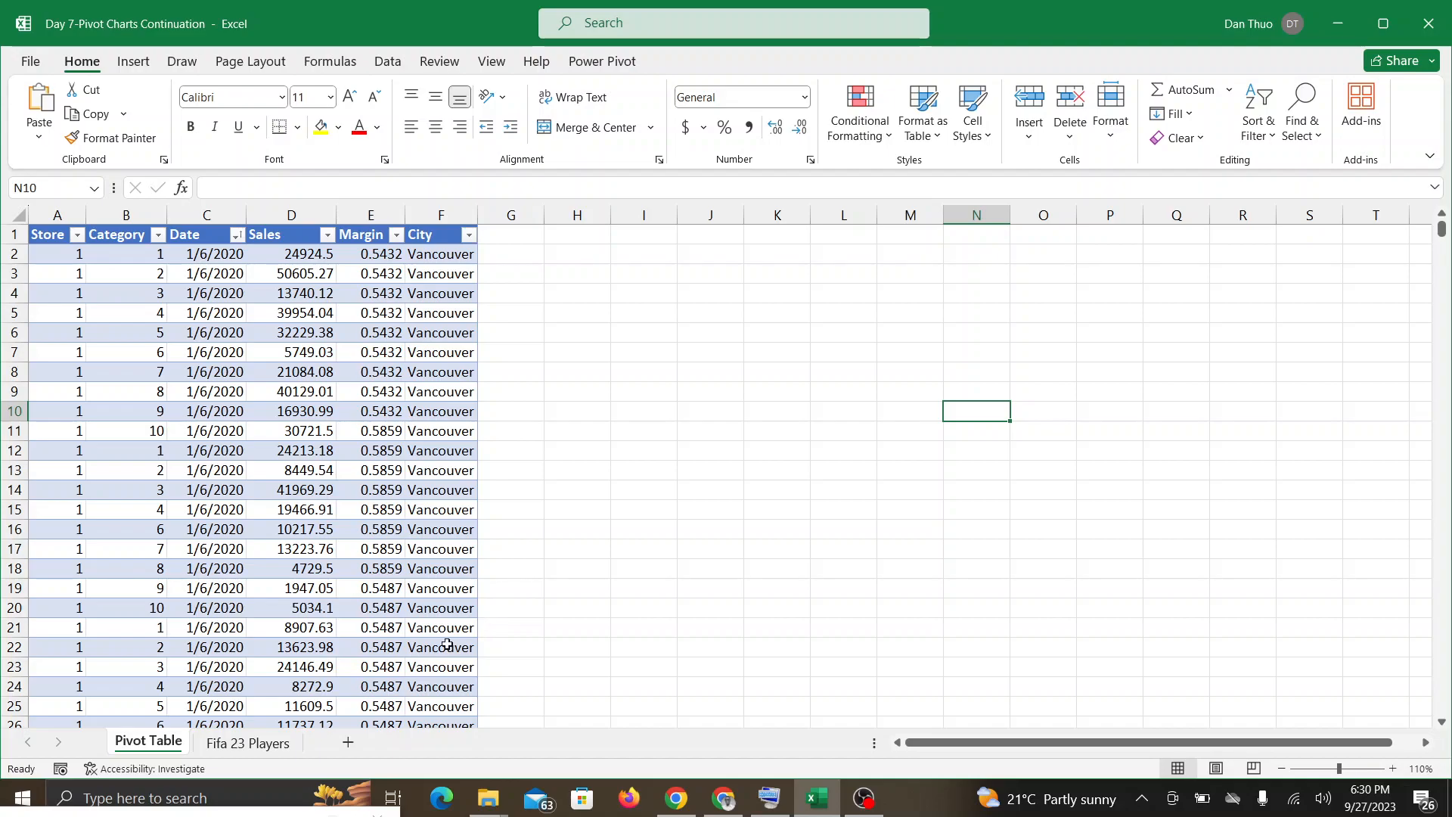
click(724, 803)
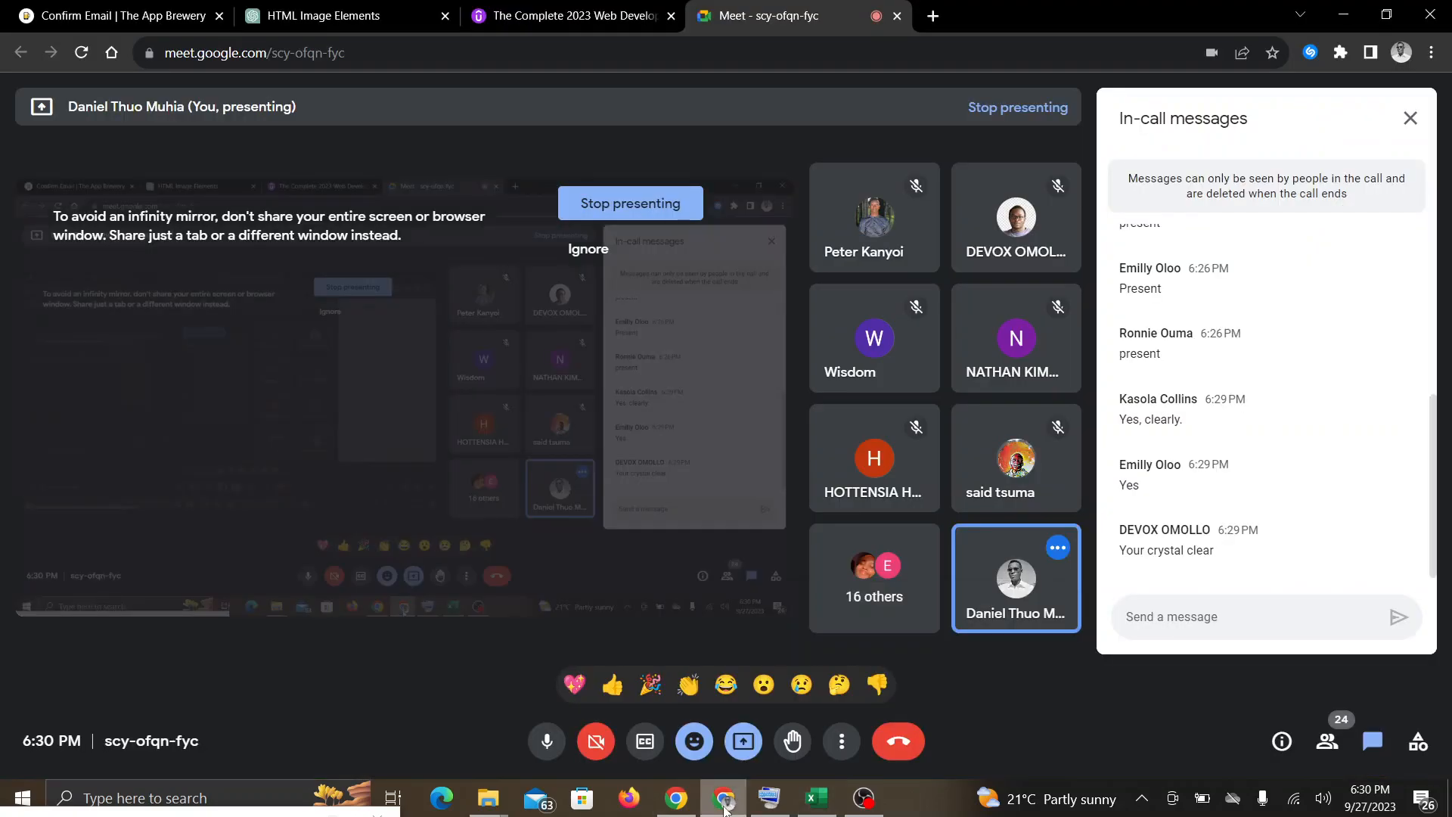
click(823, 809)
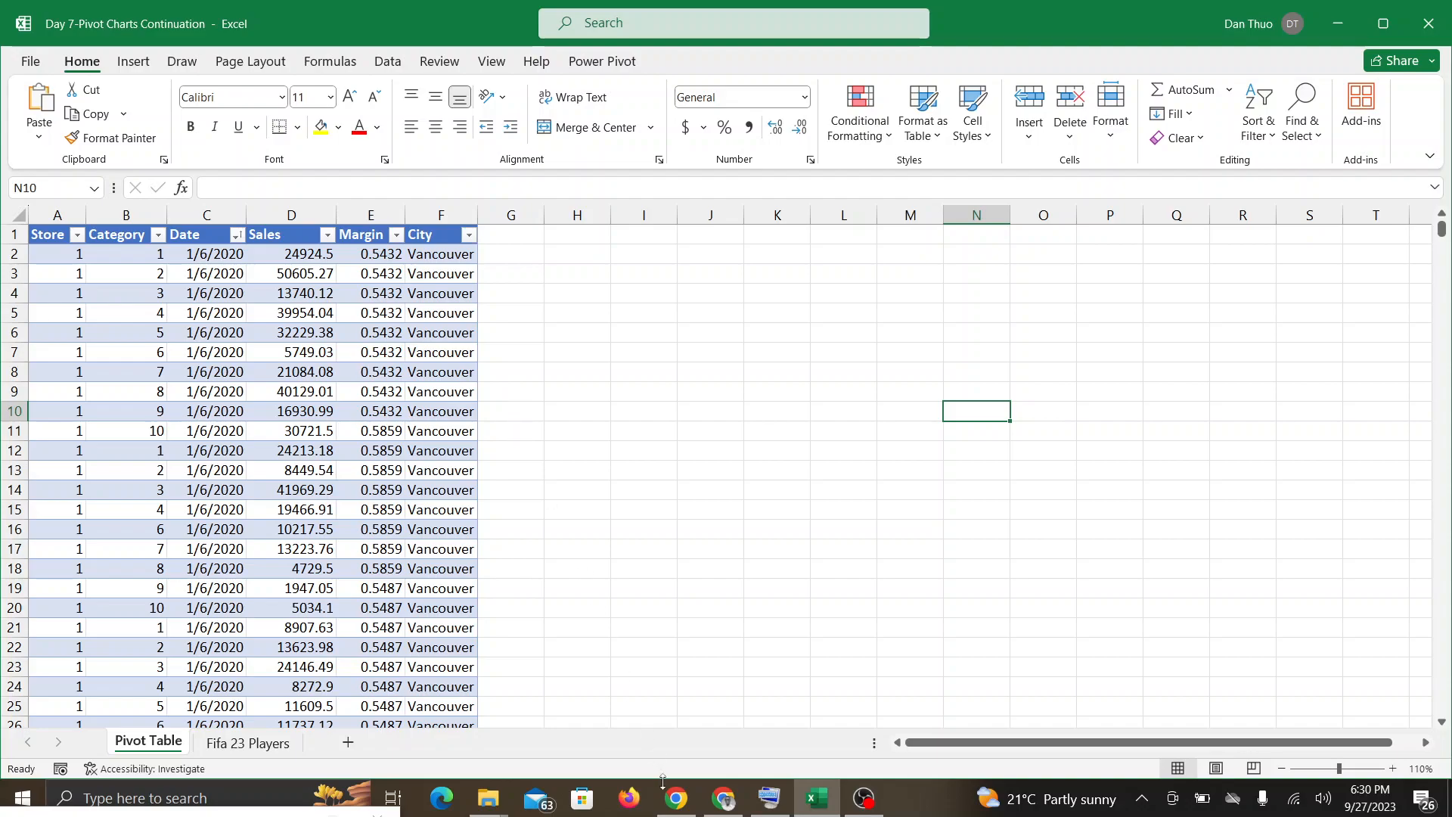
mouse_move(677, 803)
click(744, 800)
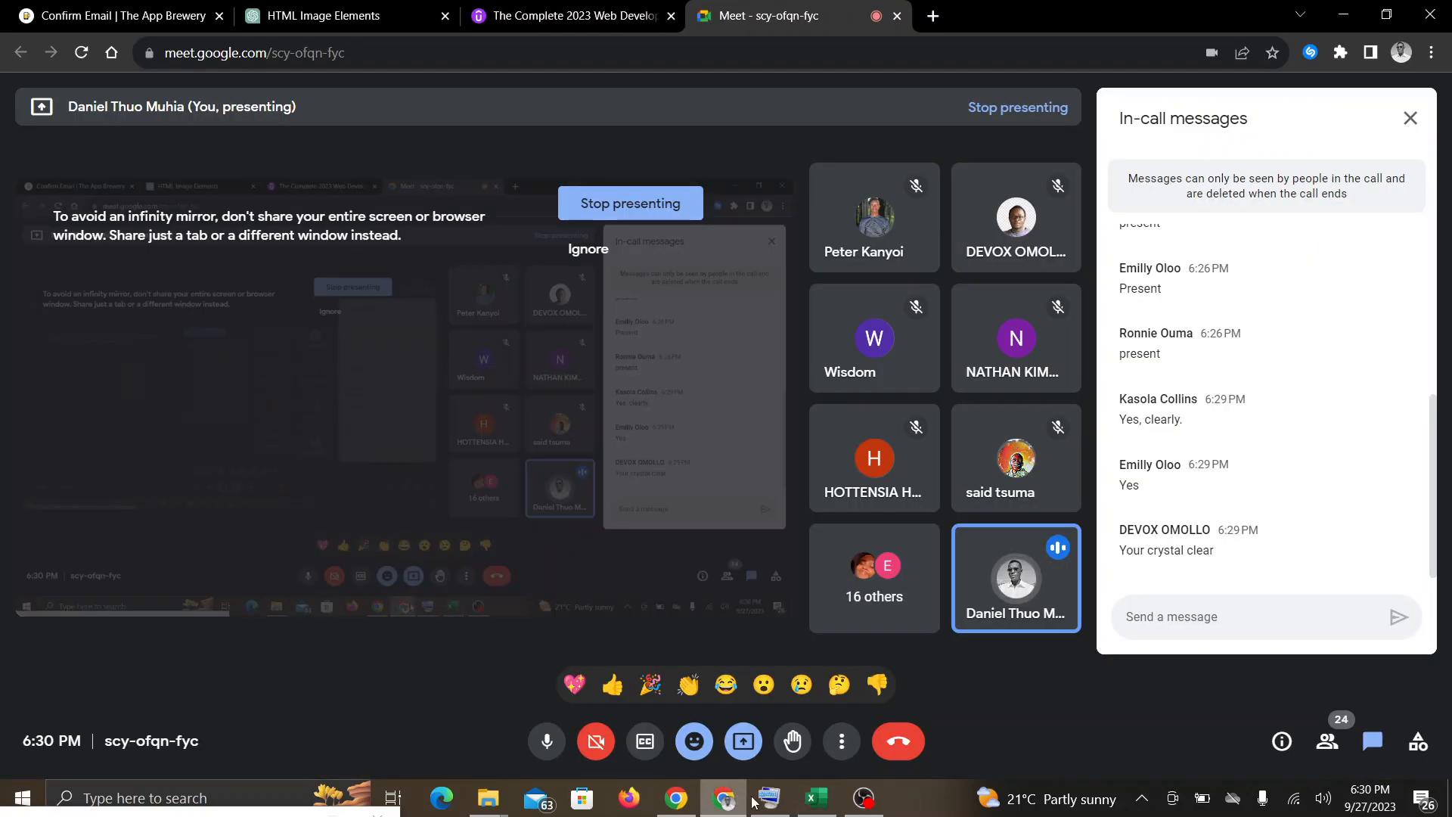
click(817, 800)
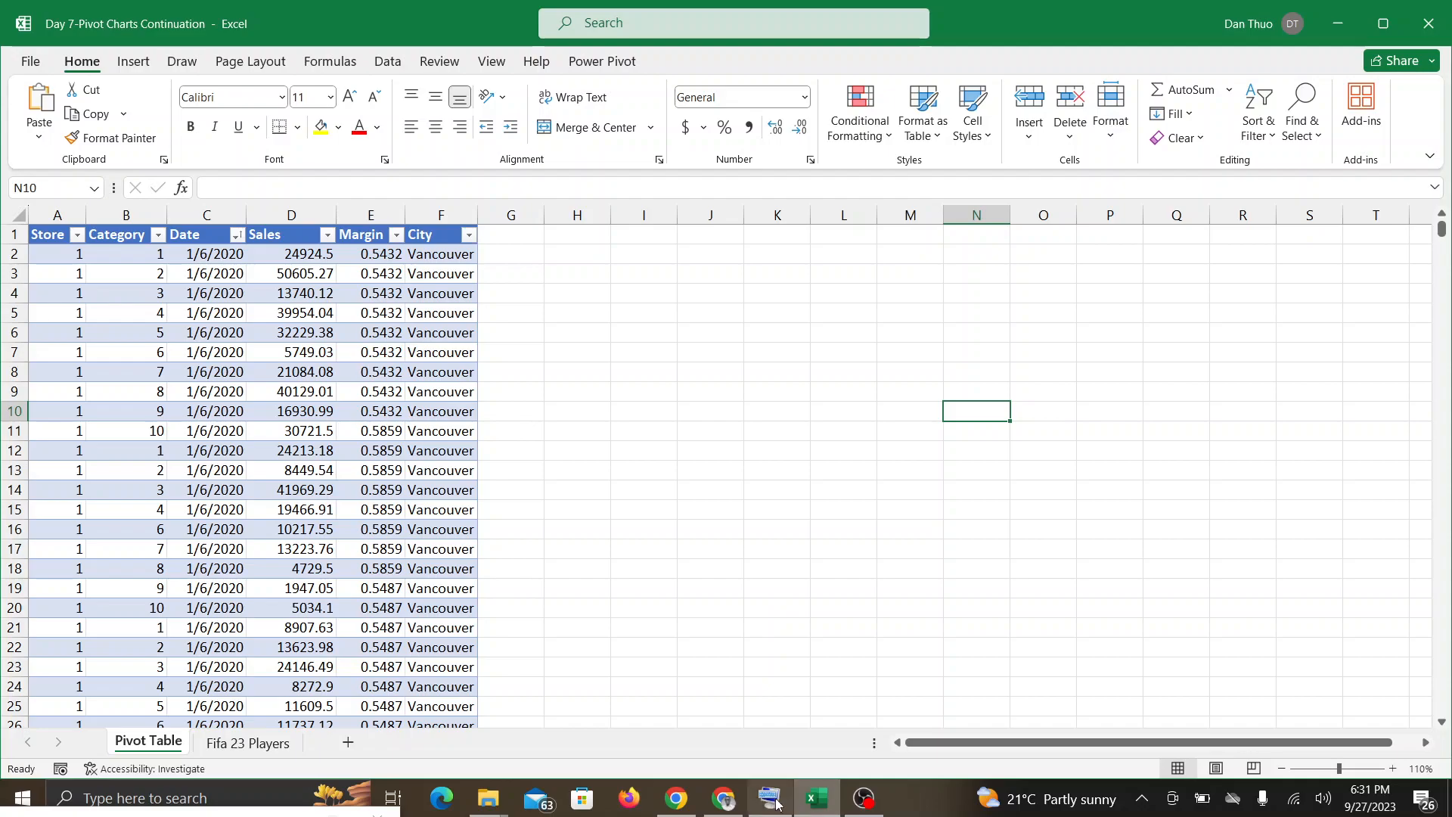
click(732, 800)
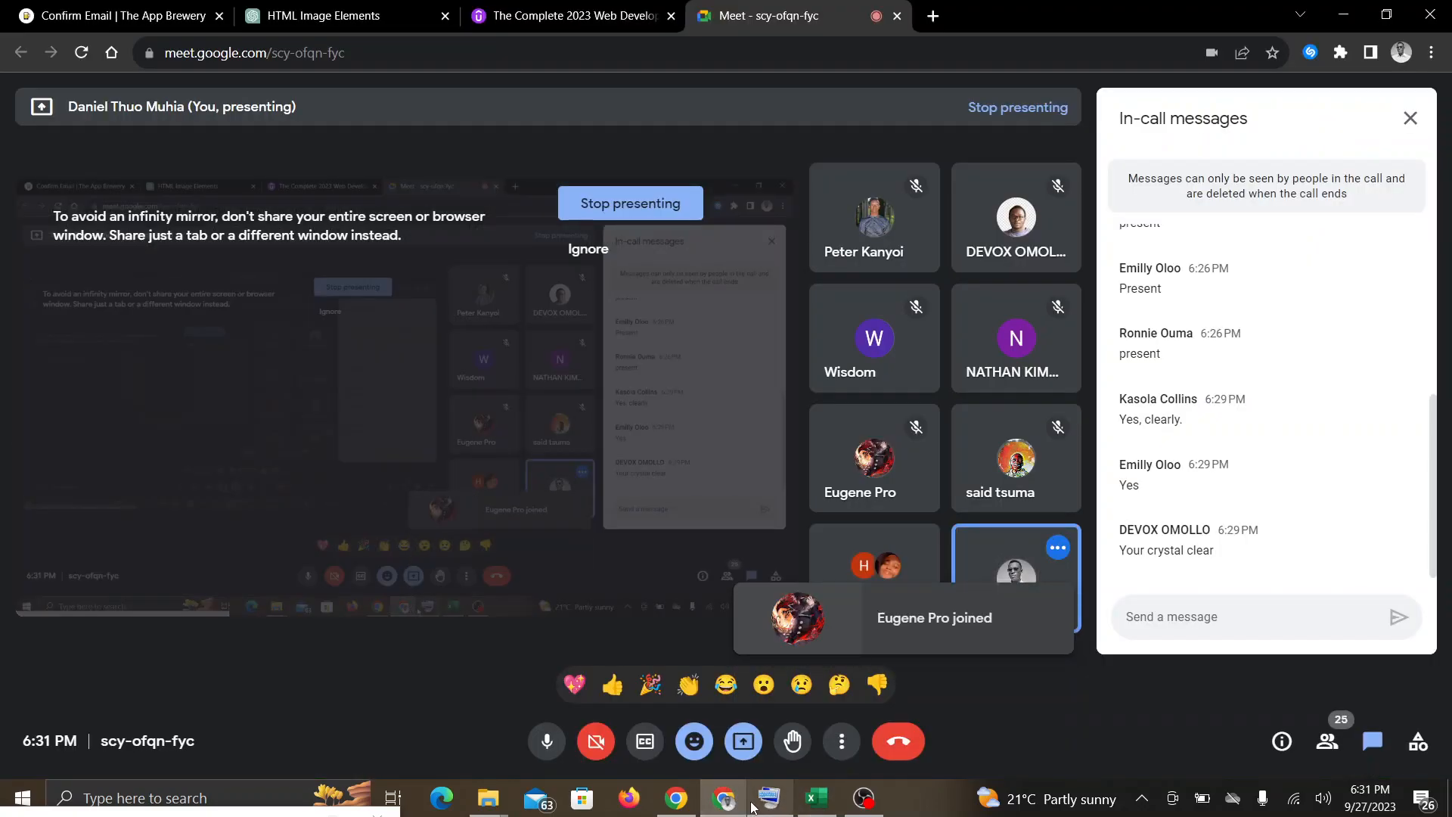
click(821, 814)
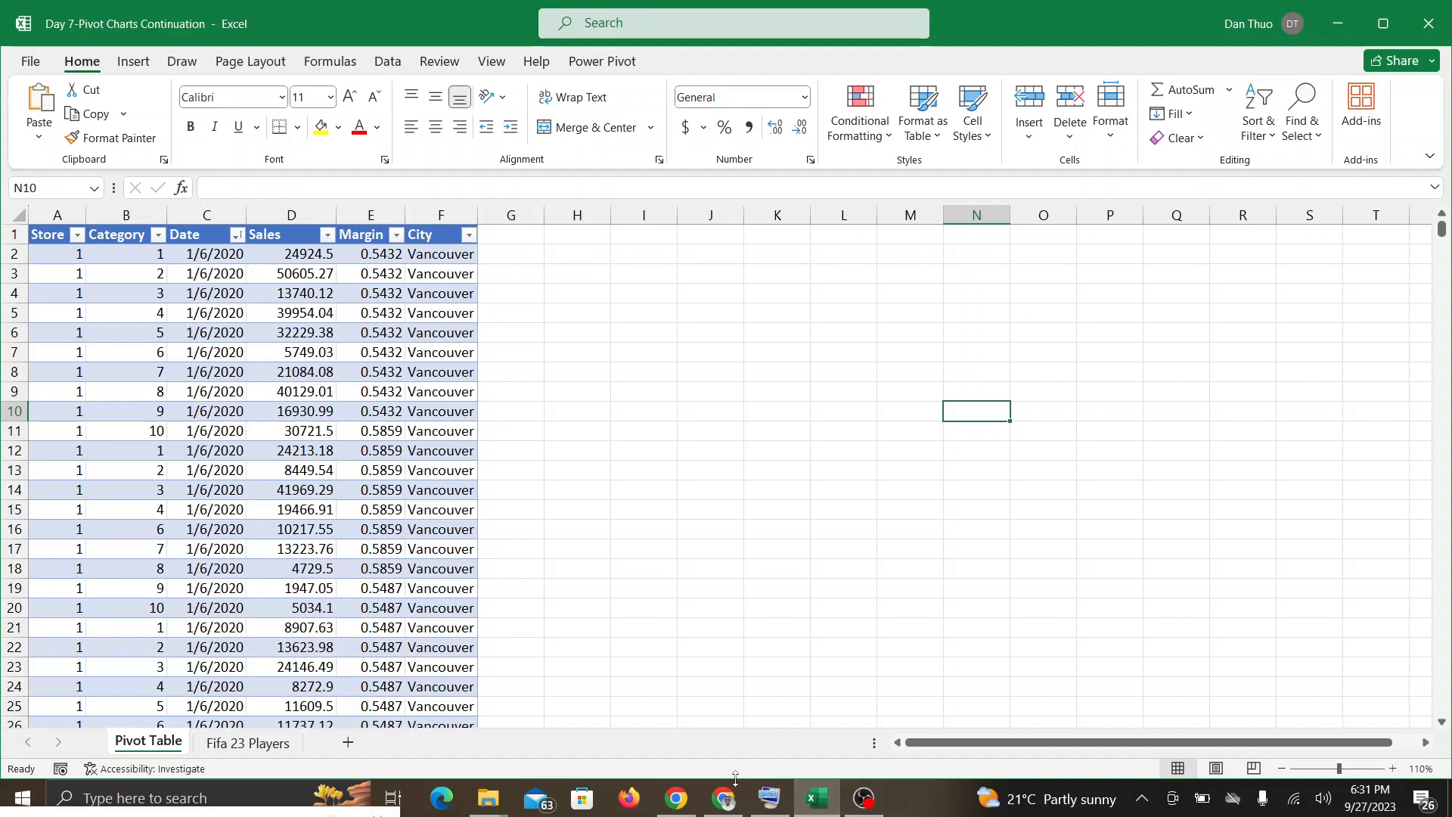
click(740, 809)
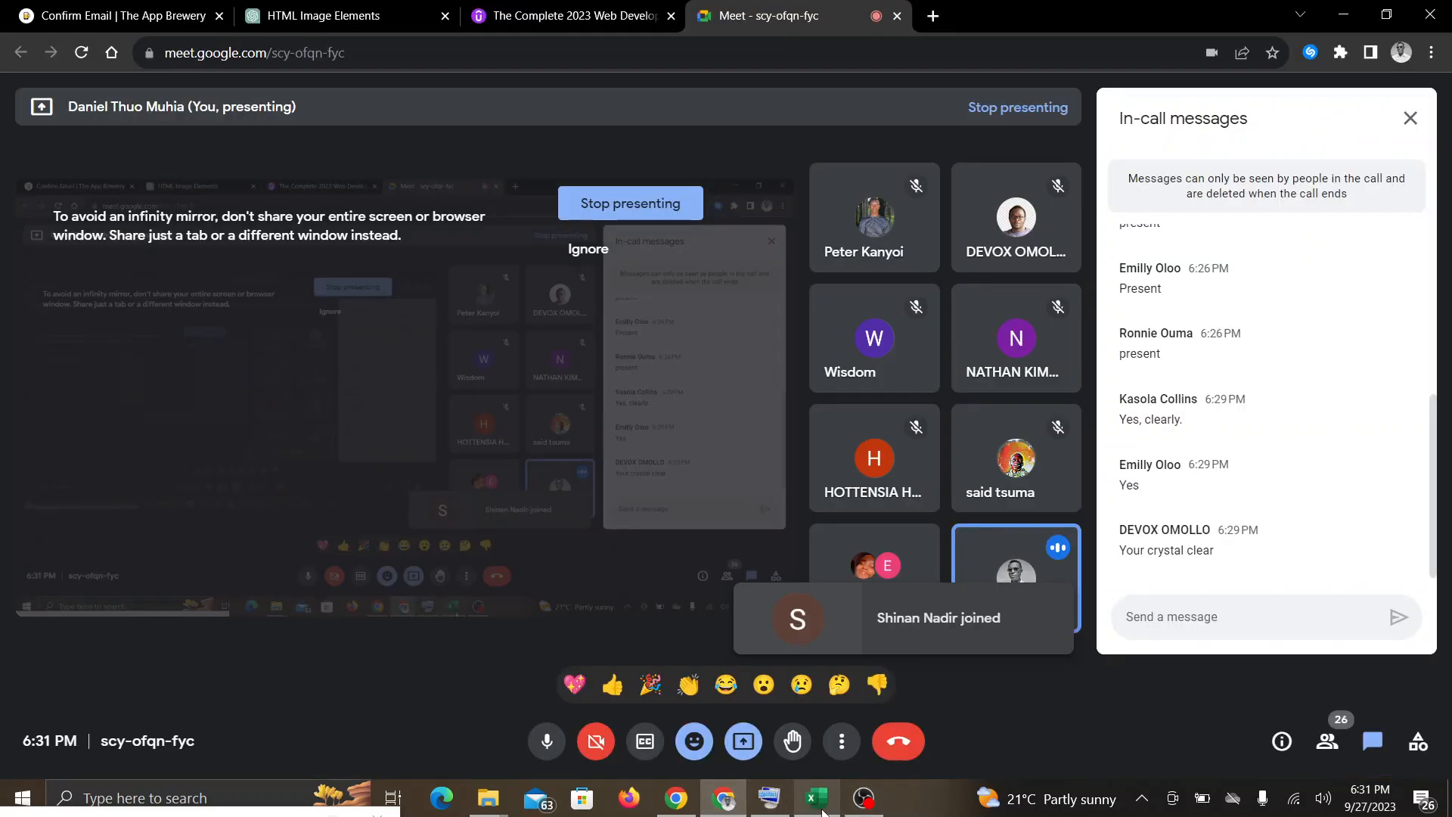
mouse_move(821, 809)
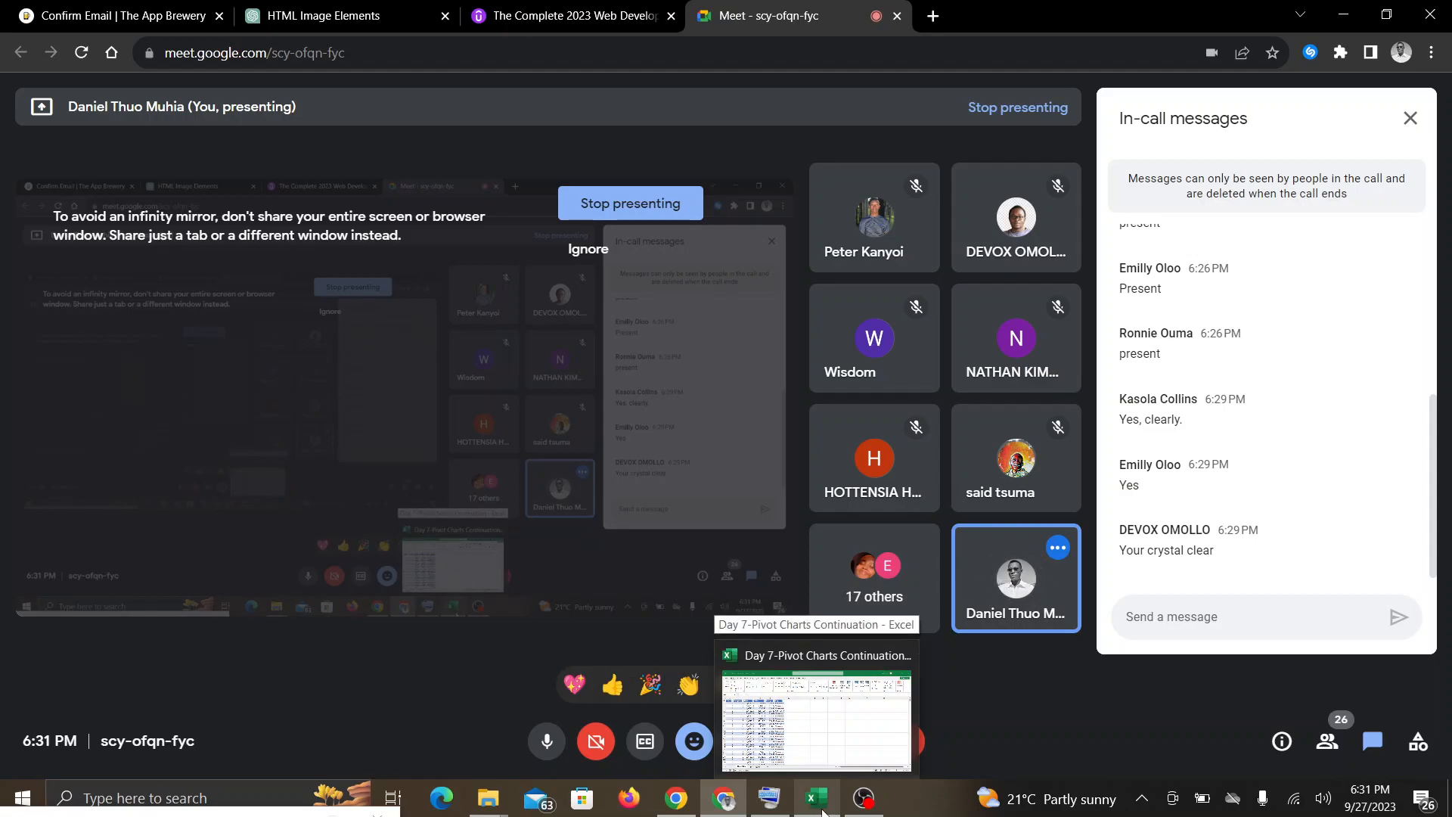
click(821, 807)
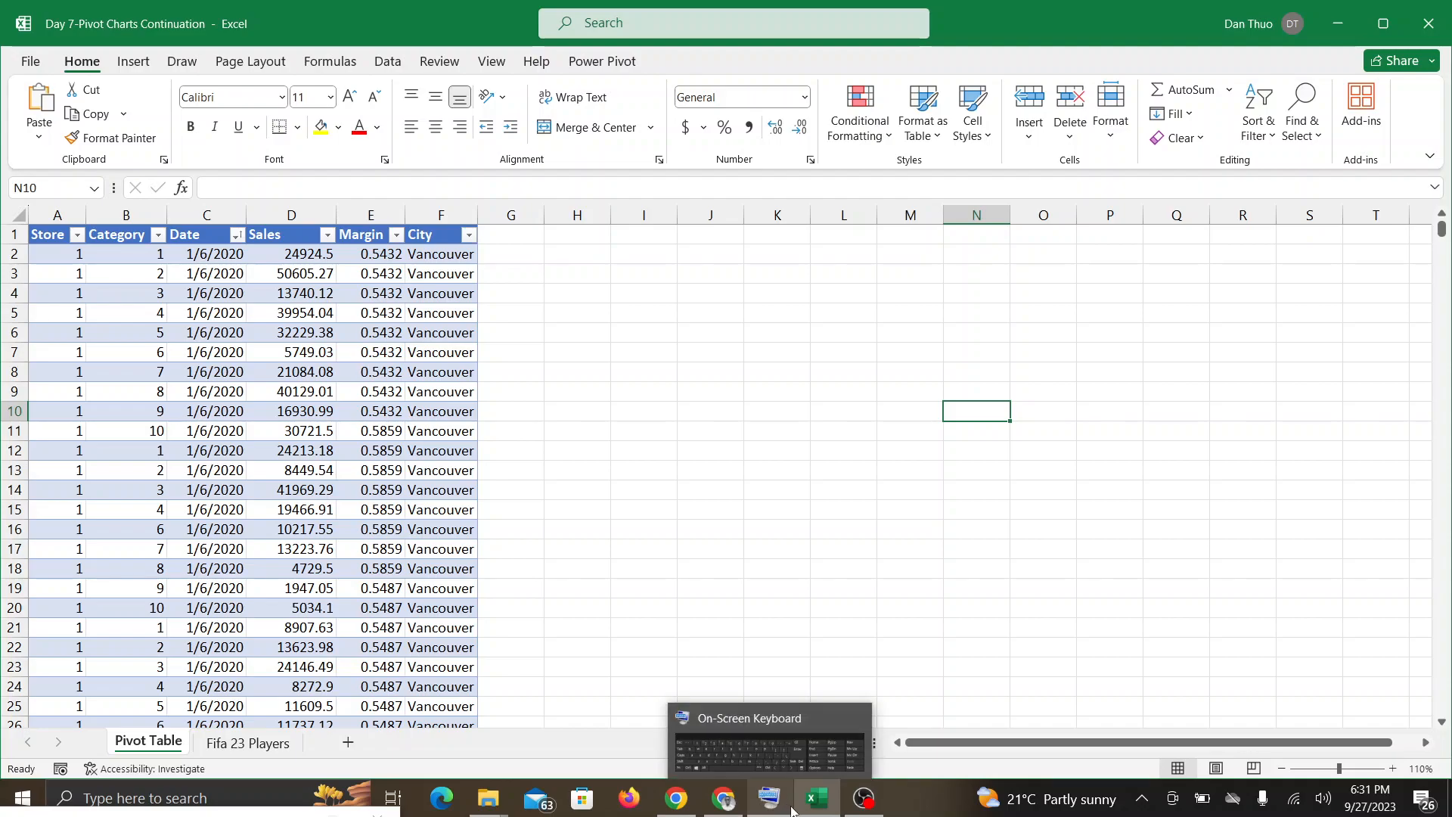
click(732, 802)
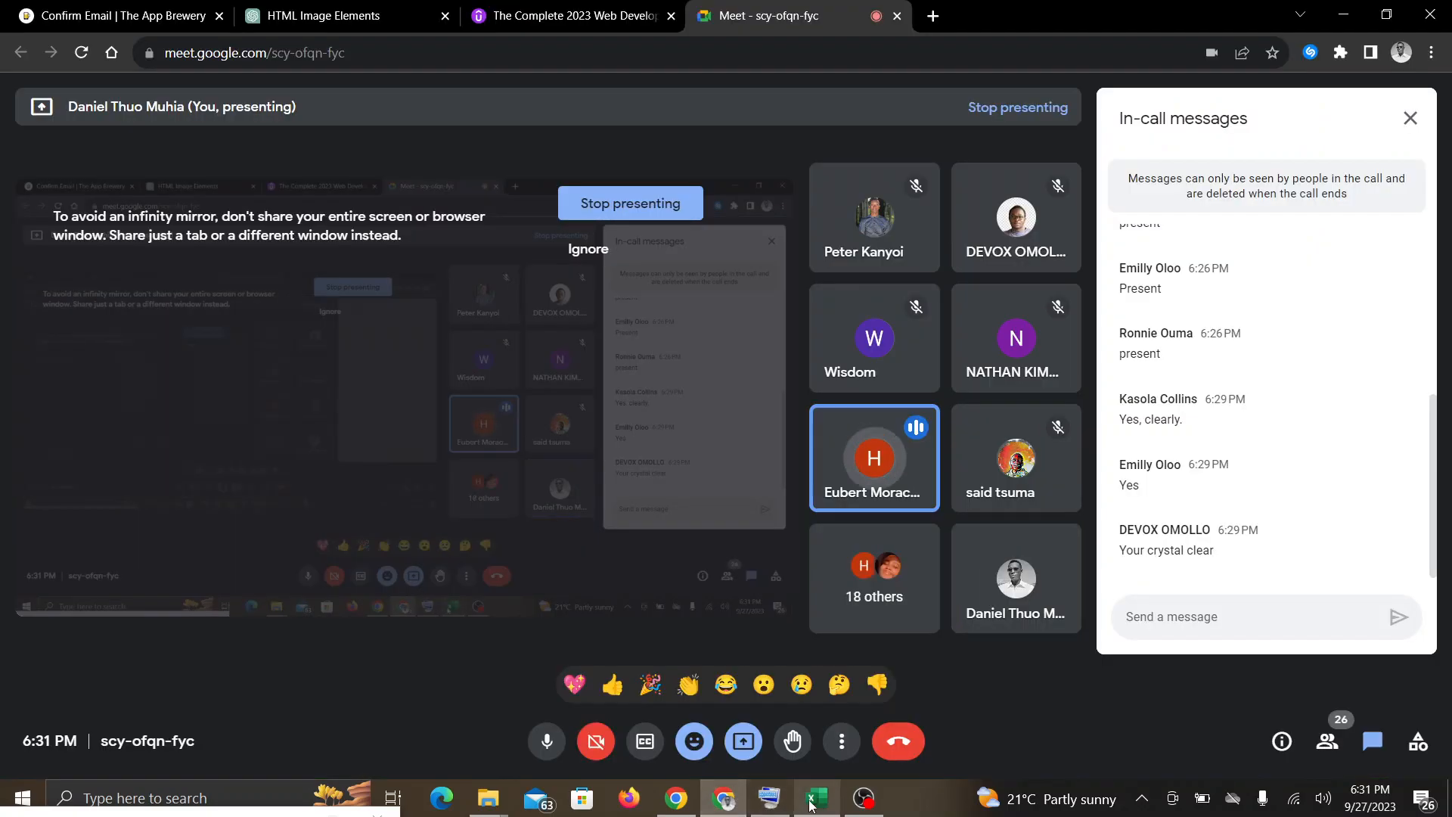
mouse_move(822, 807)
click(806, 749)
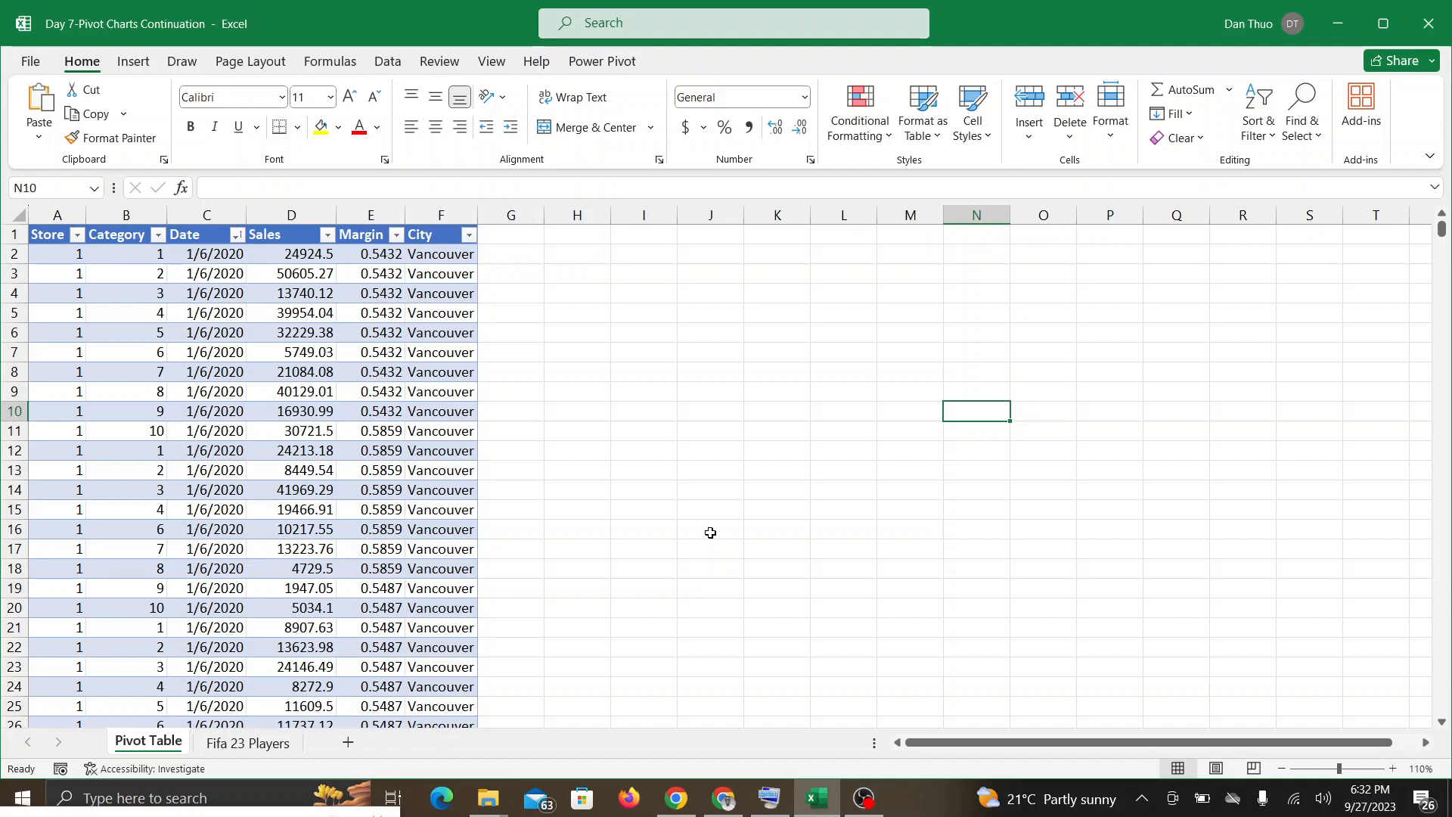
Step: Look through the store sales records on the Pivot Table sheet and return to the table's header row
scroll(710, 532, down, 20)
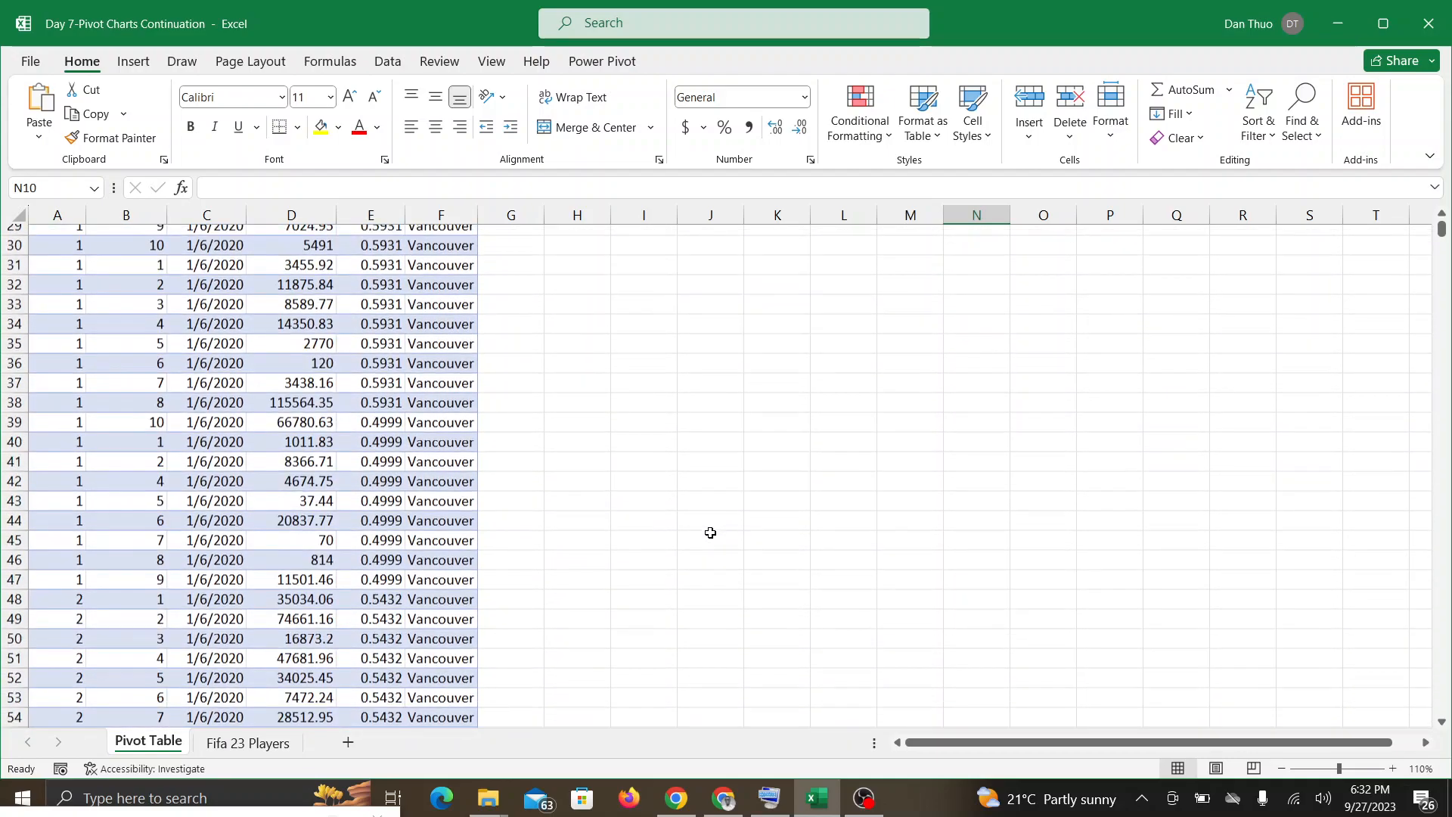
scroll(710, 532, down, 19)
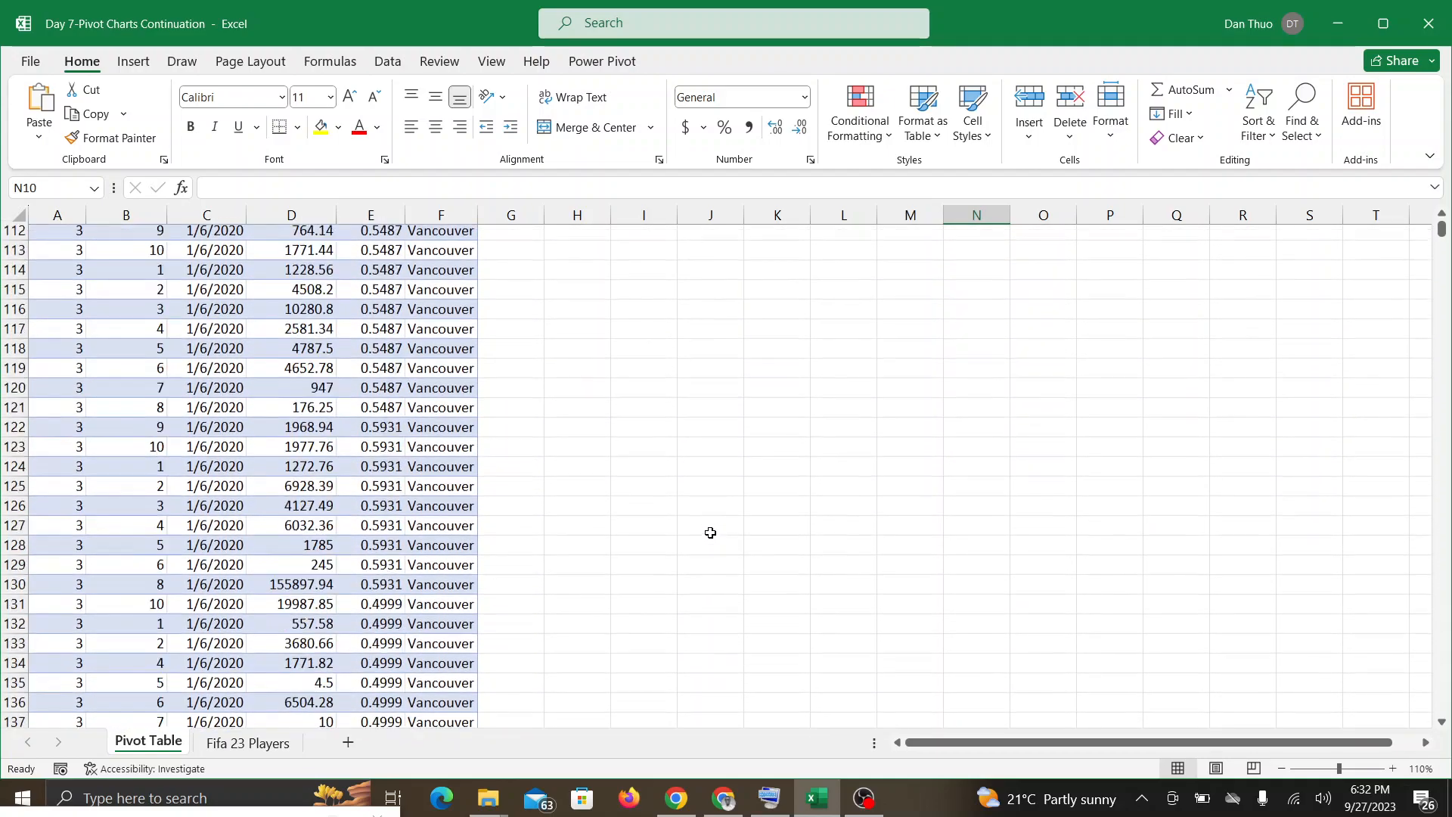
scroll(711, 533, up, 10)
scroll(710, 532, up, 20)
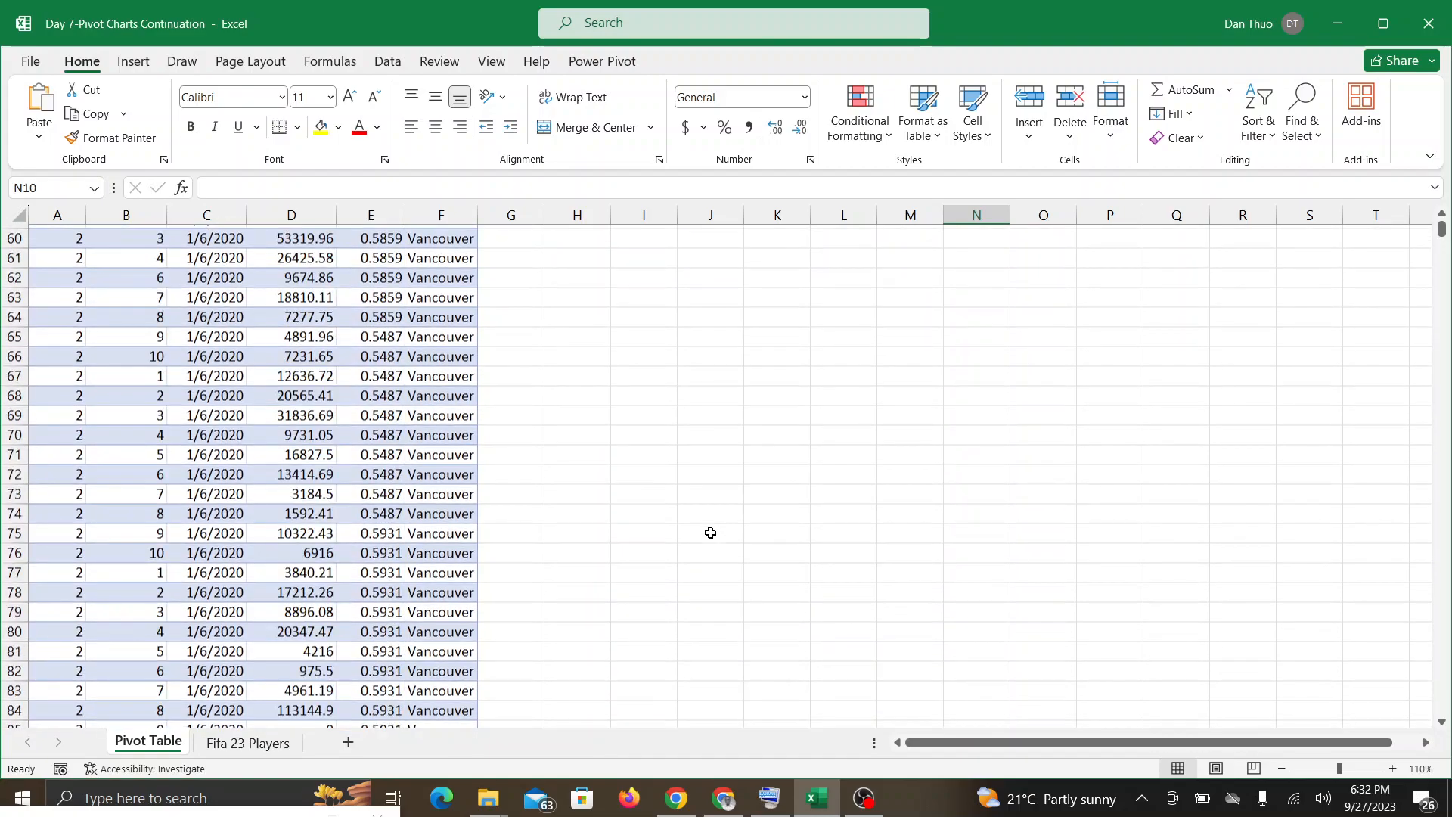
scroll(710, 532, up, 5)
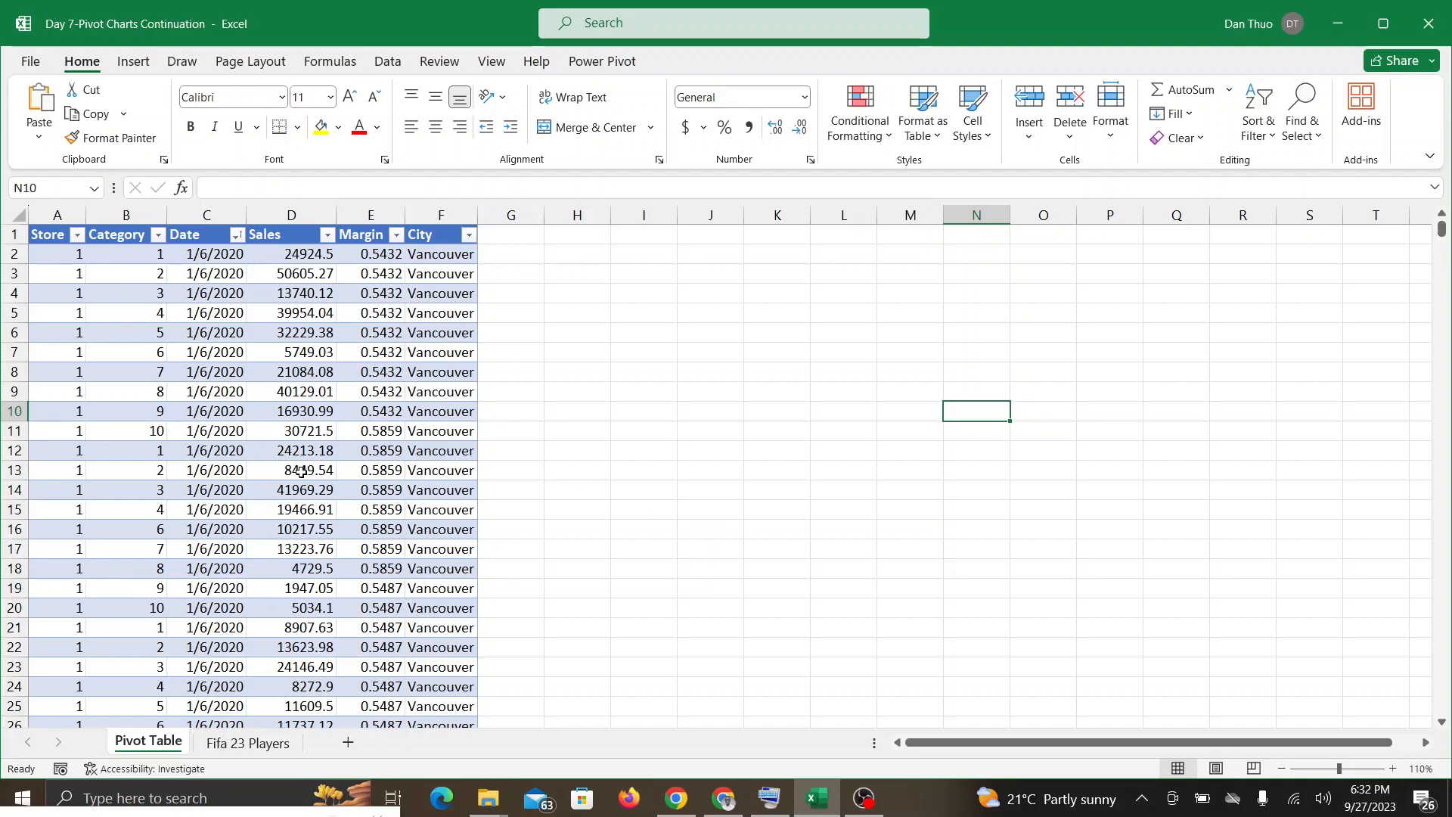
Step: Read the participants' new in-call messages in Google Meet and return to the Excel workbook
click(703, 803)
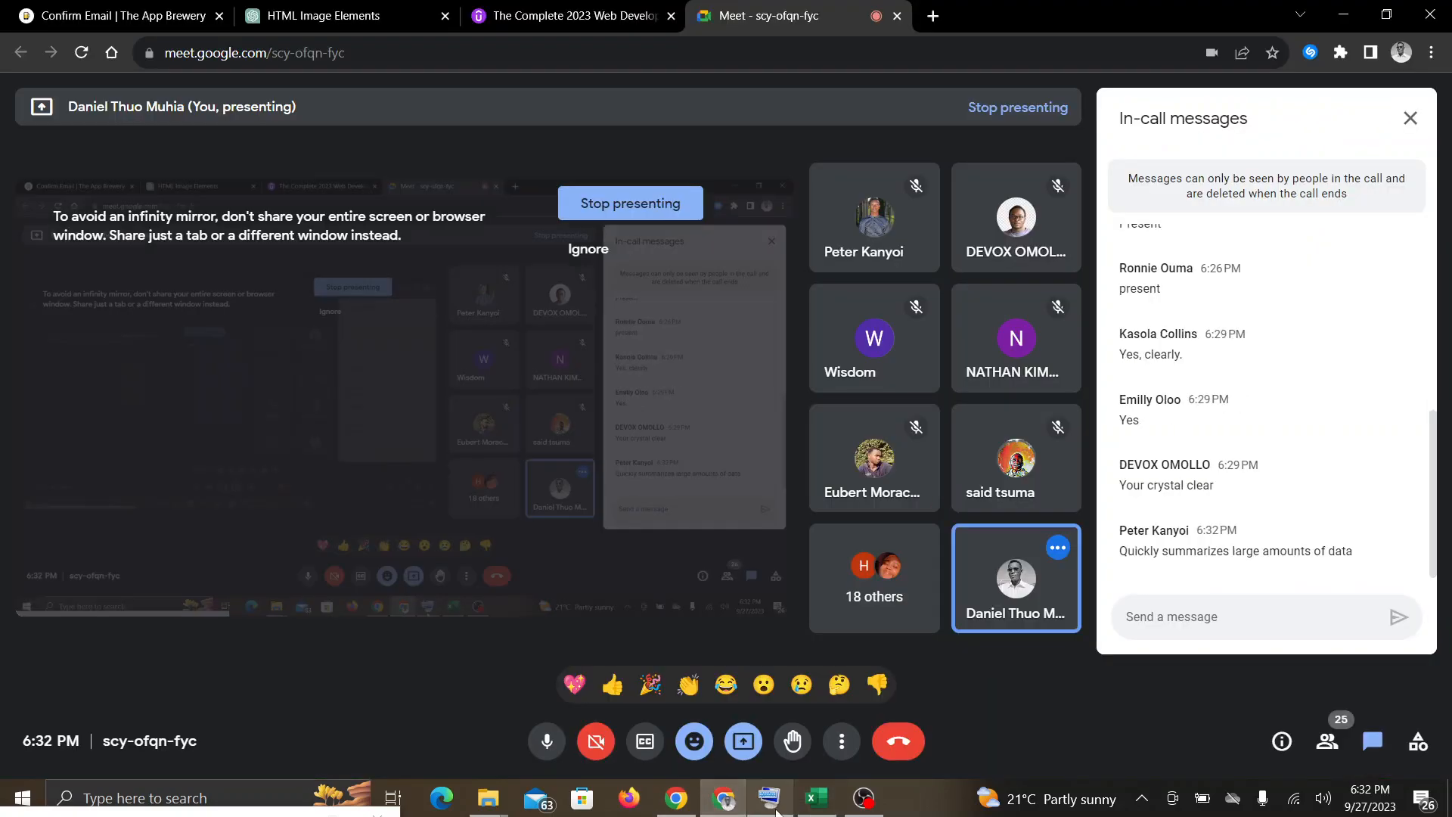
click(815, 808)
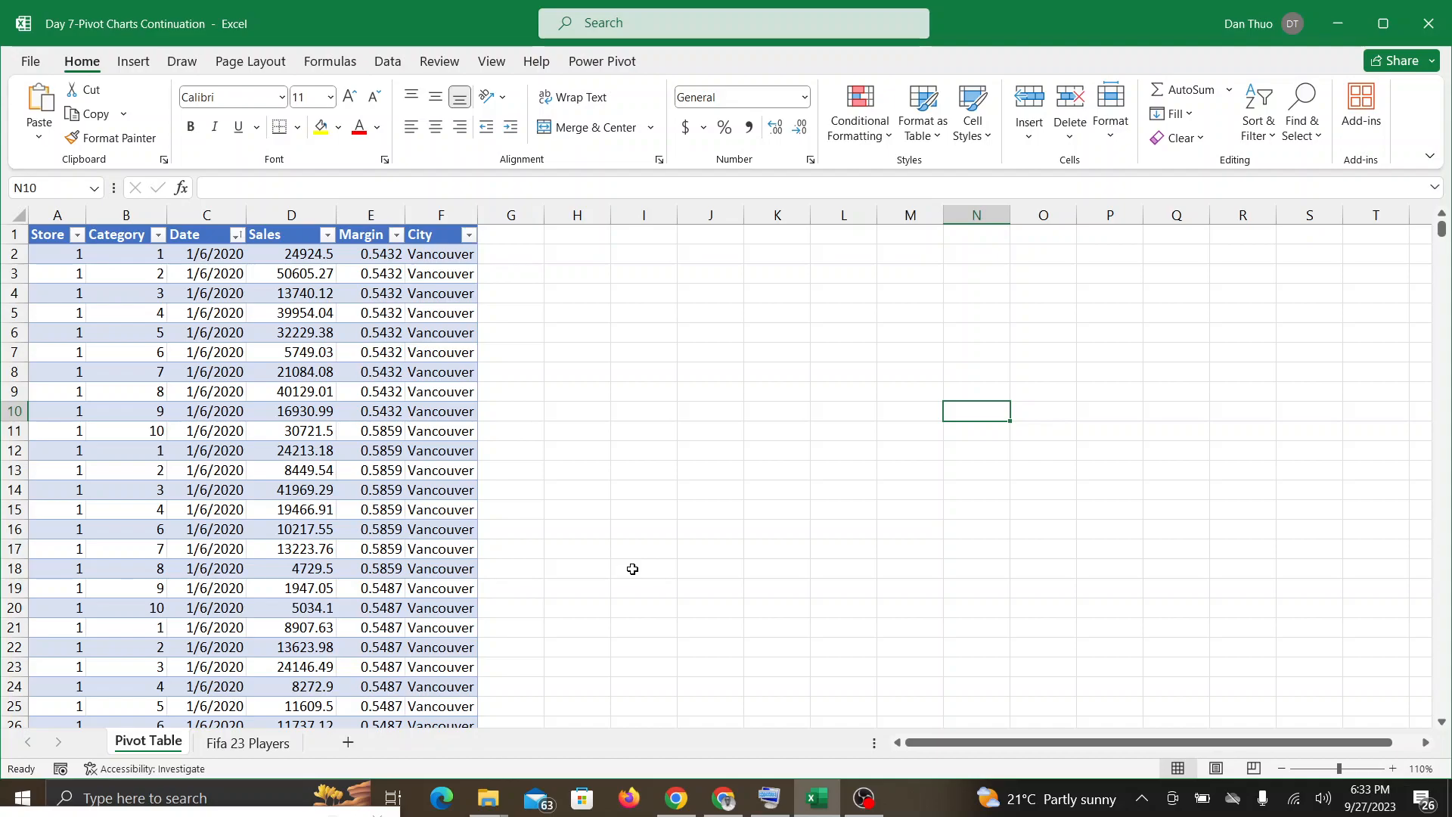
click(722, 796)
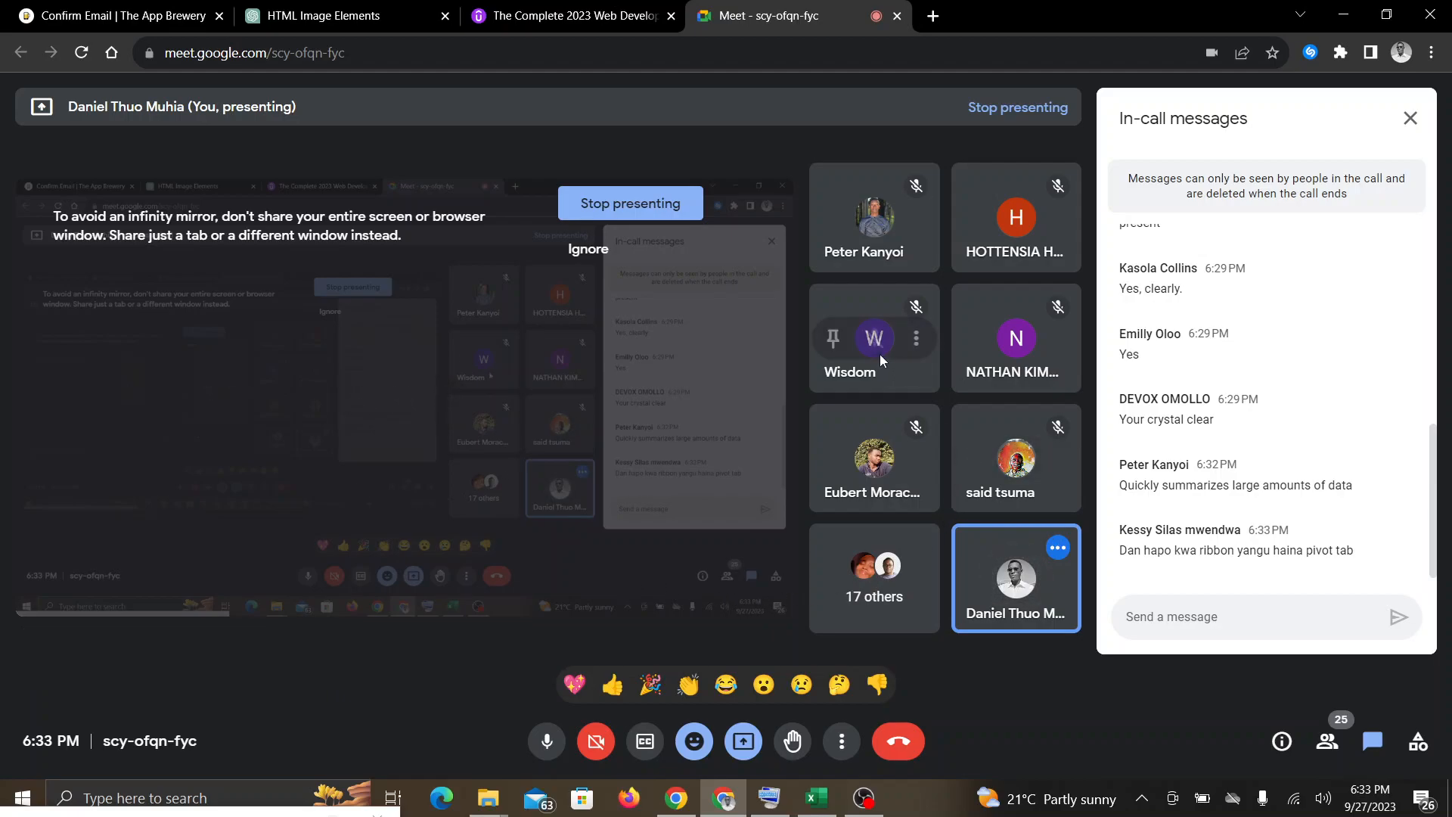
click(827, 798)
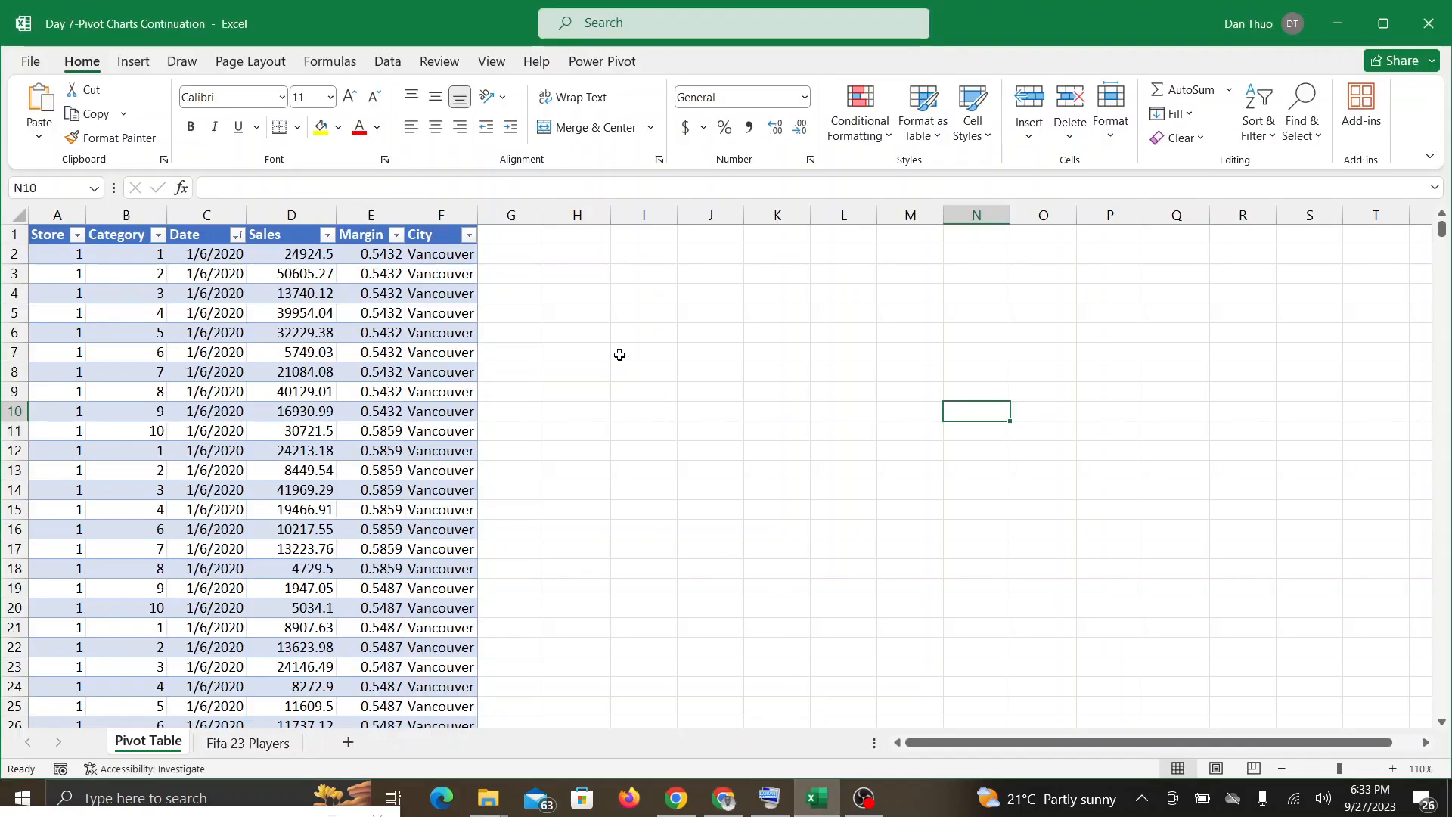
click(724, 797)
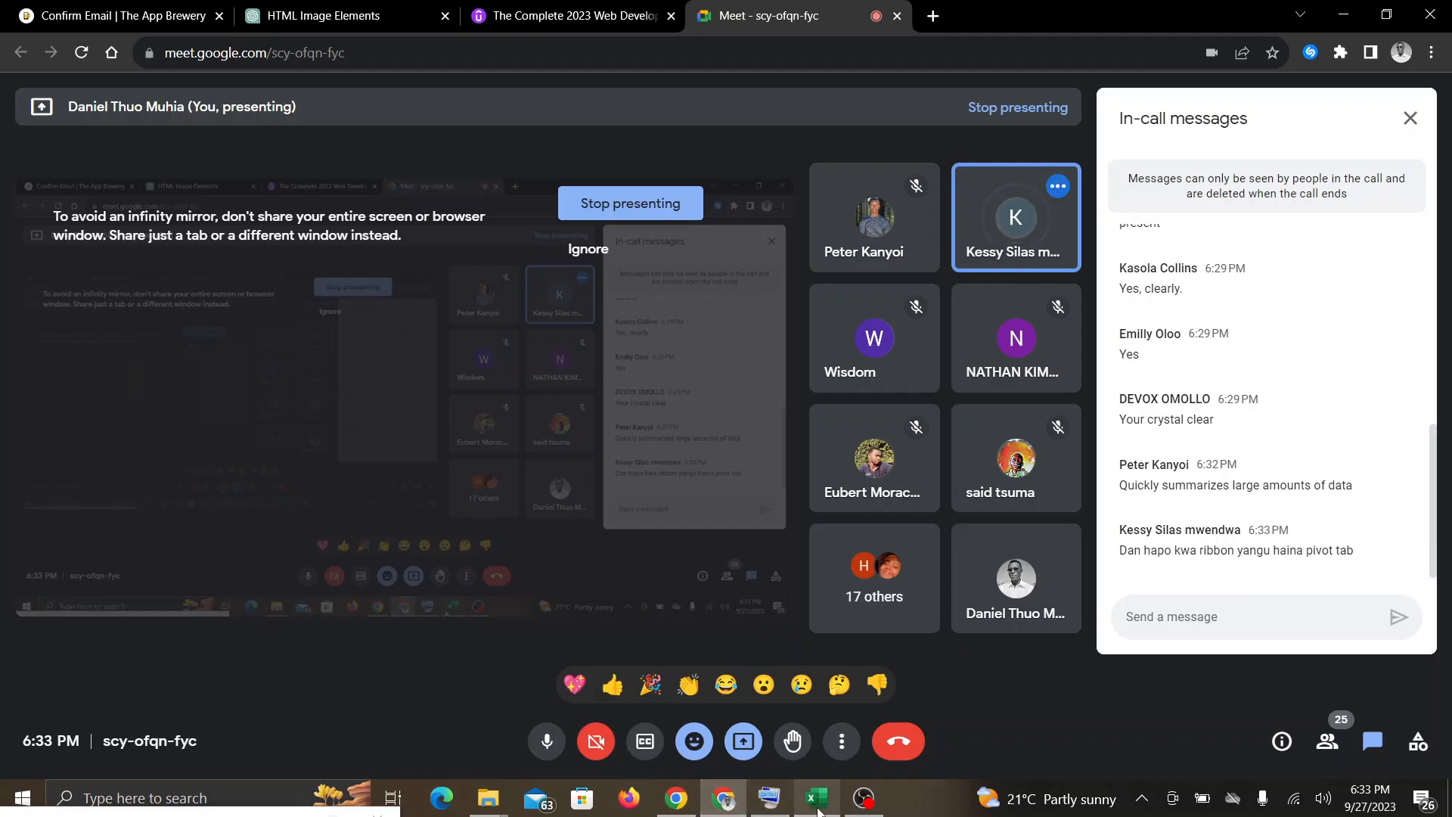
click(825, 807)
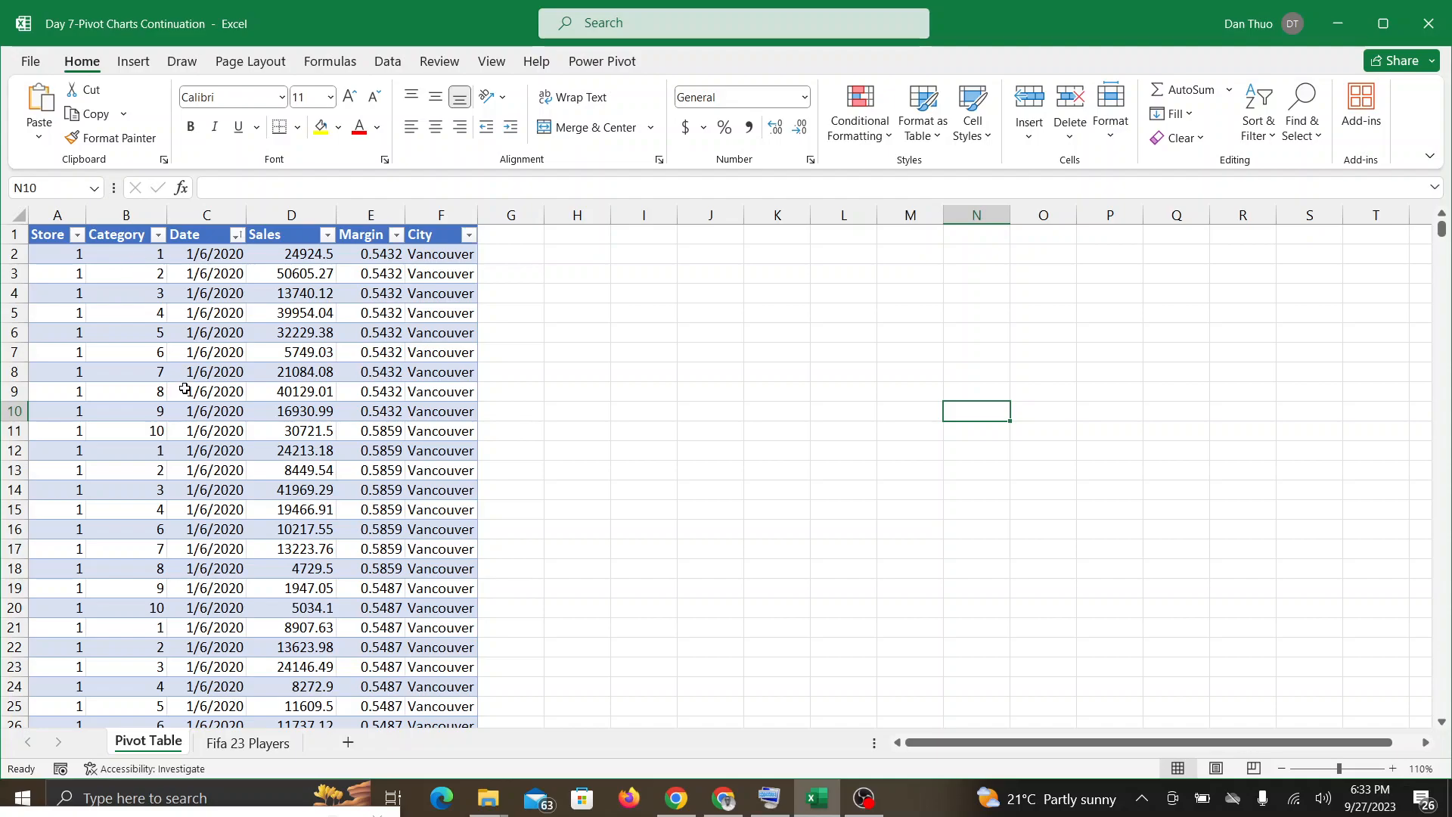
Step: Summarize the store sales table PivotTable_Source_Large with a PivotTable placed on the existing Pivot Table worksheet at cell H1
click(209, 415)
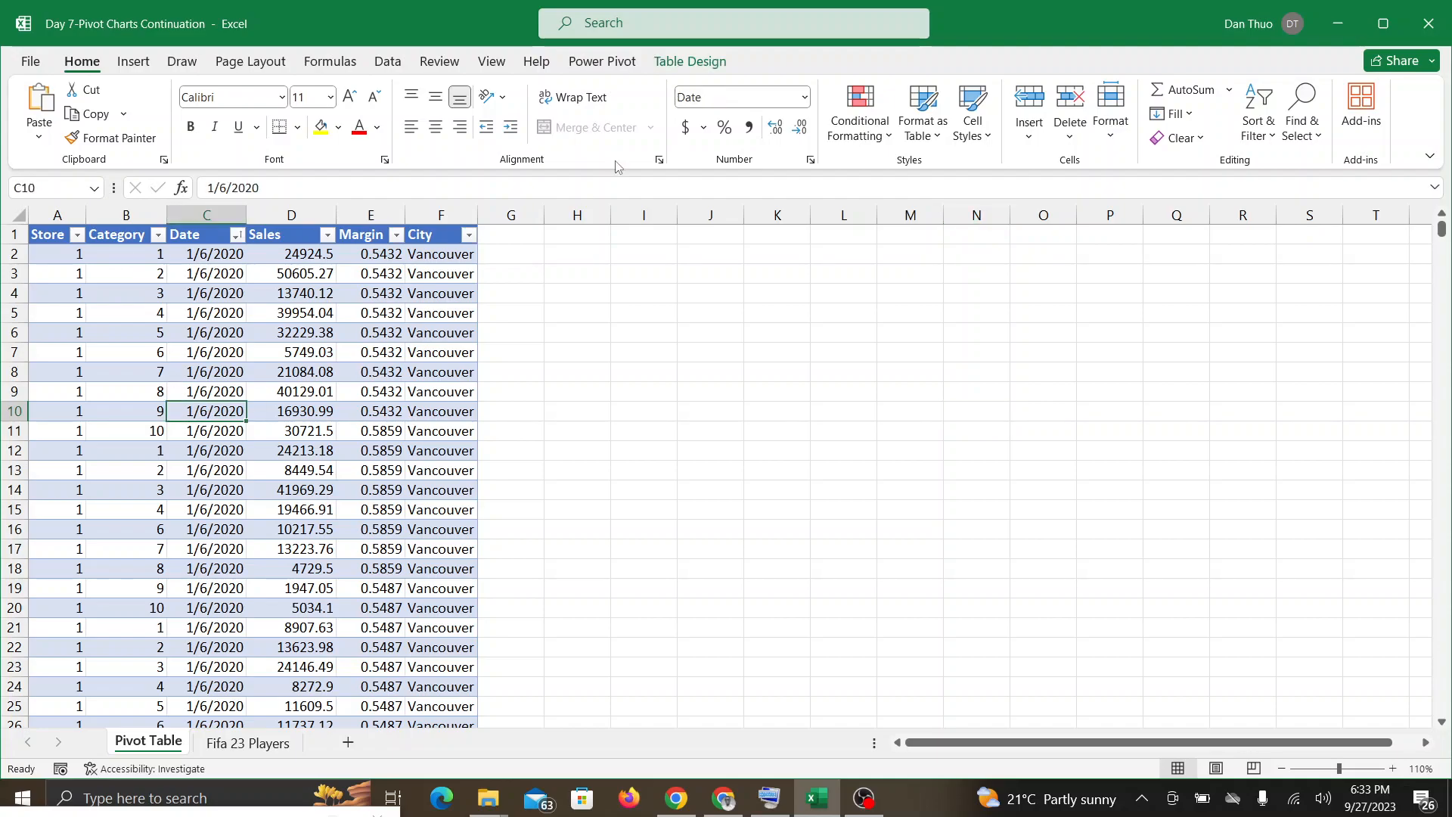
click(678, 68)
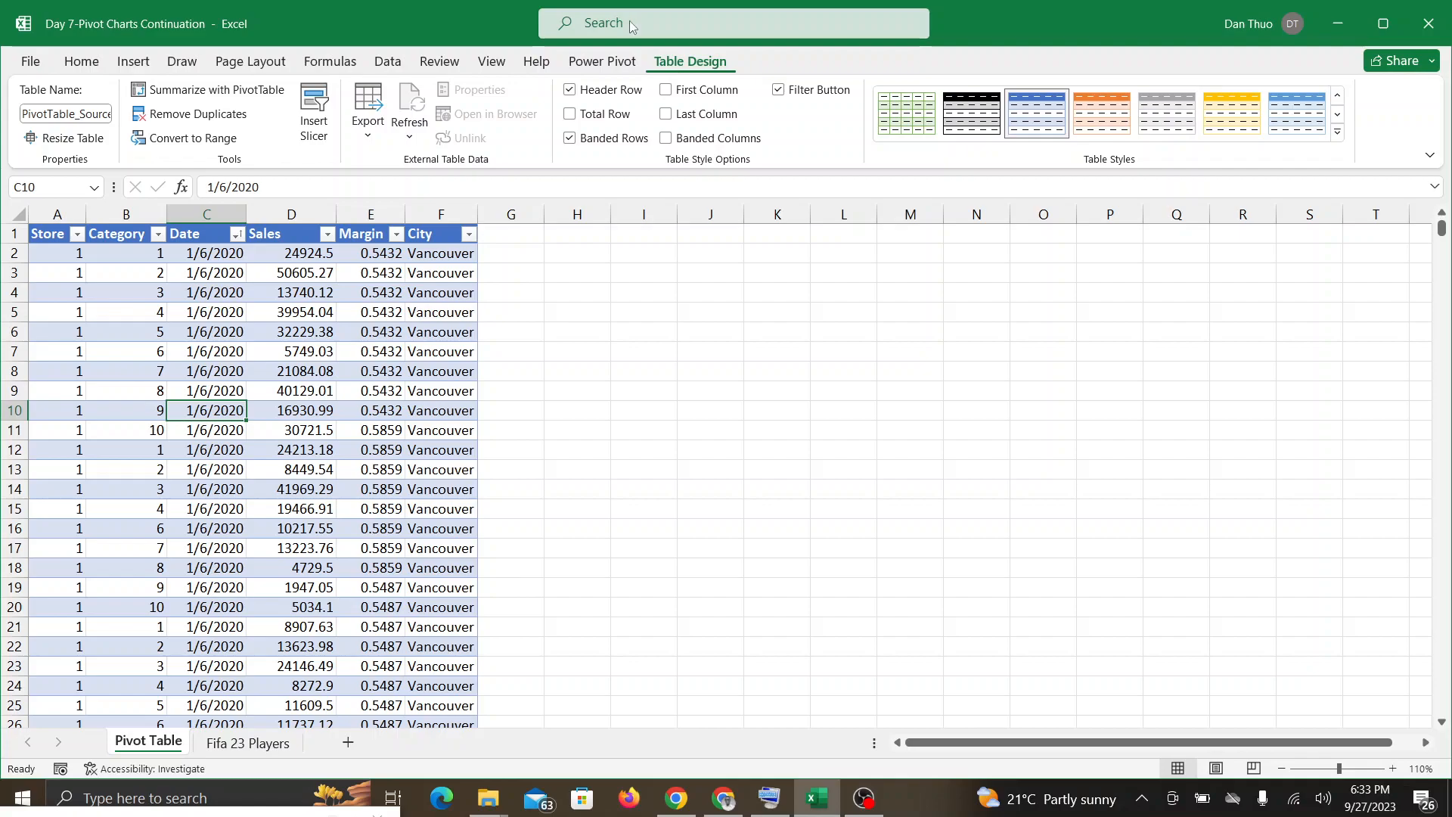
click(217, 92)
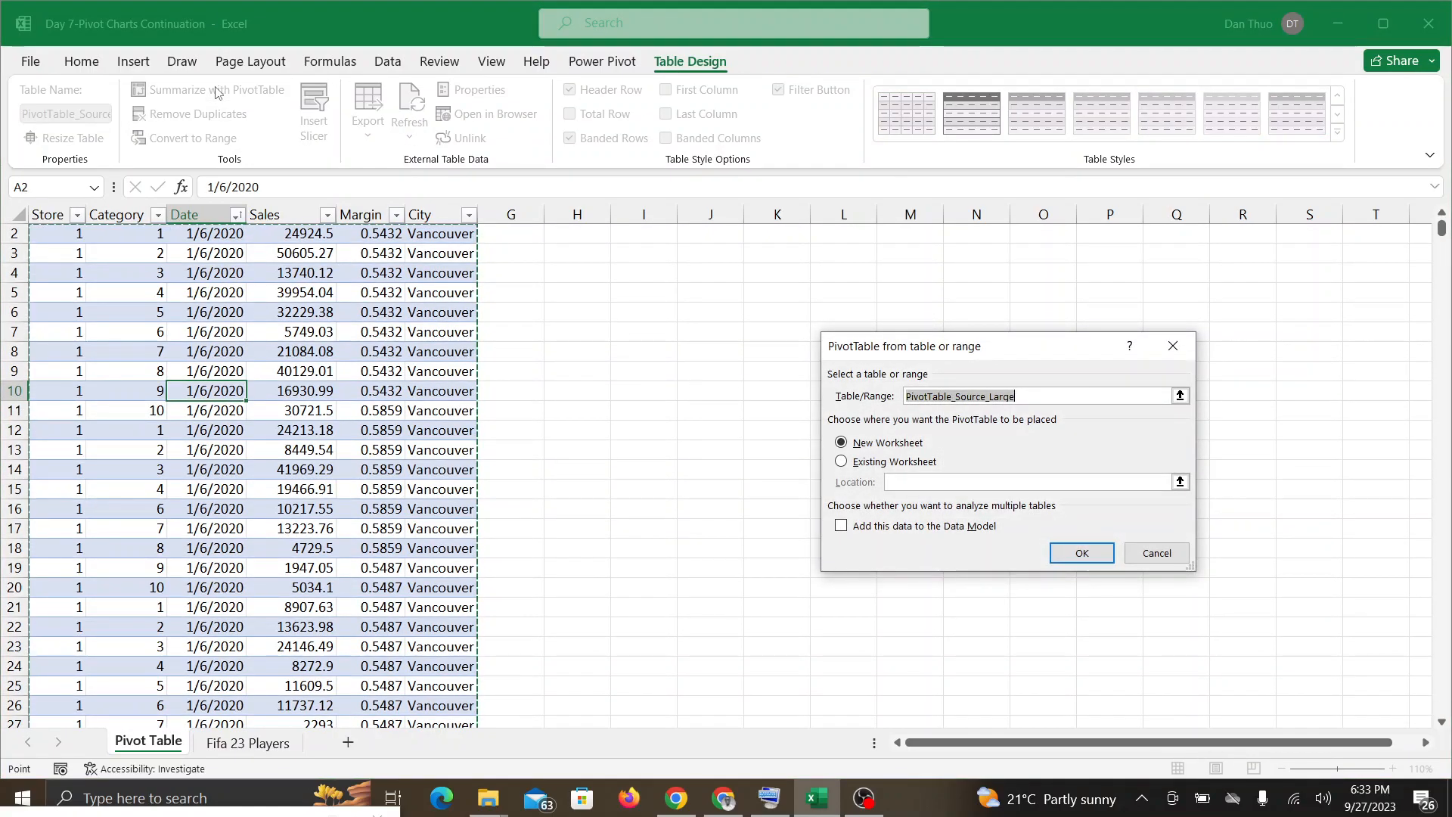
click(841, 461)
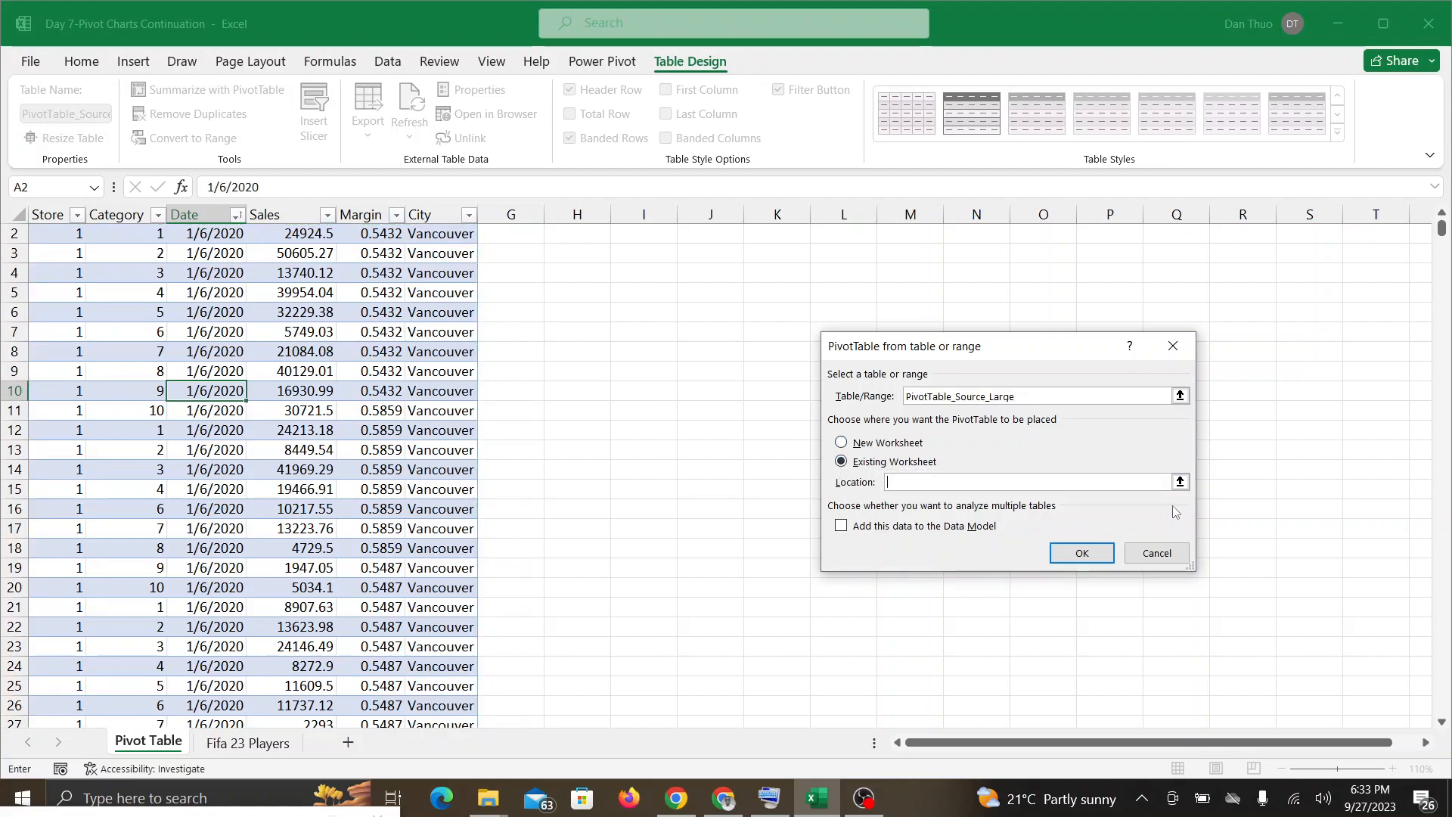
click(1180, 481)
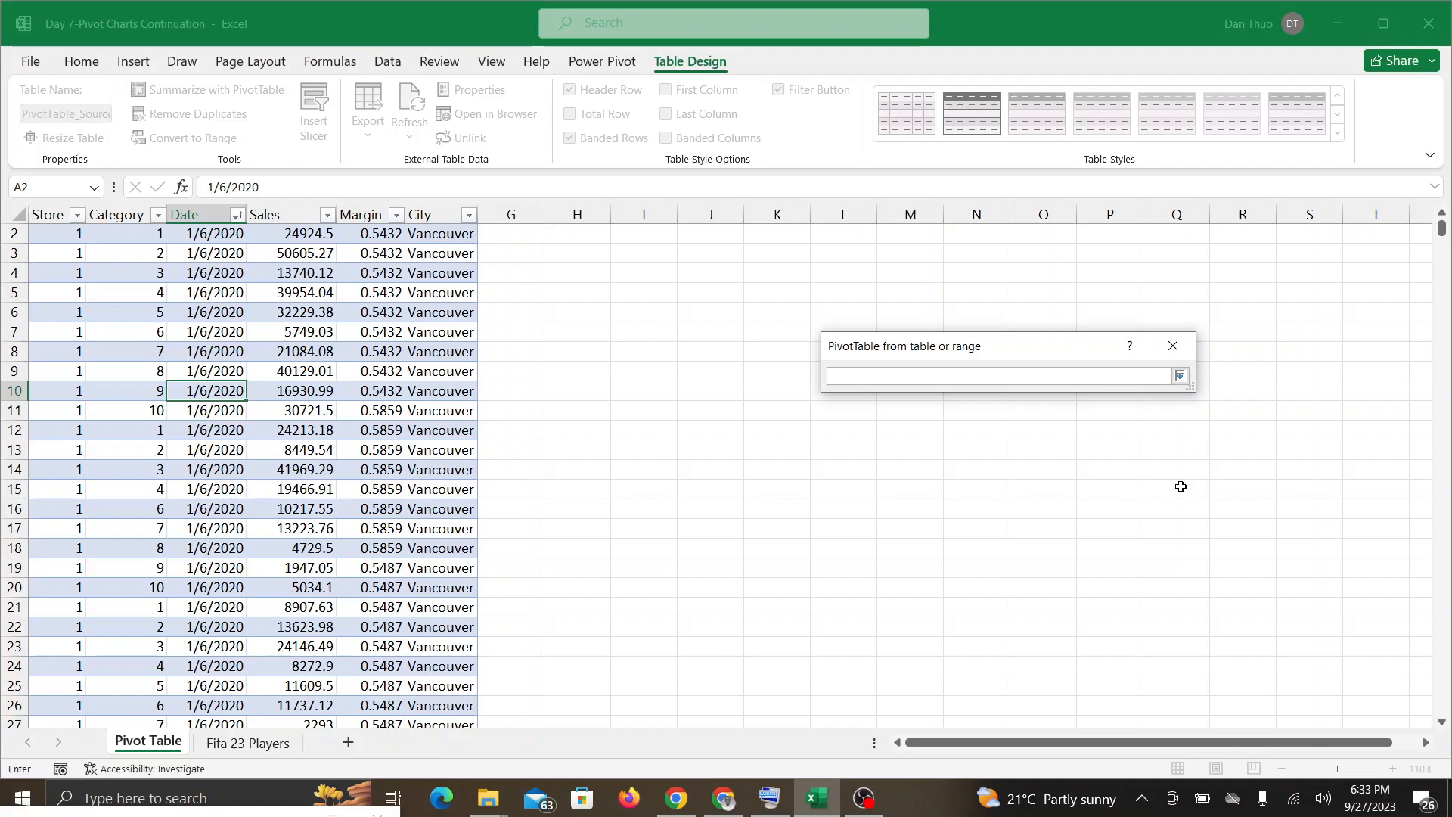
scroll(1181, 486, up, 1)
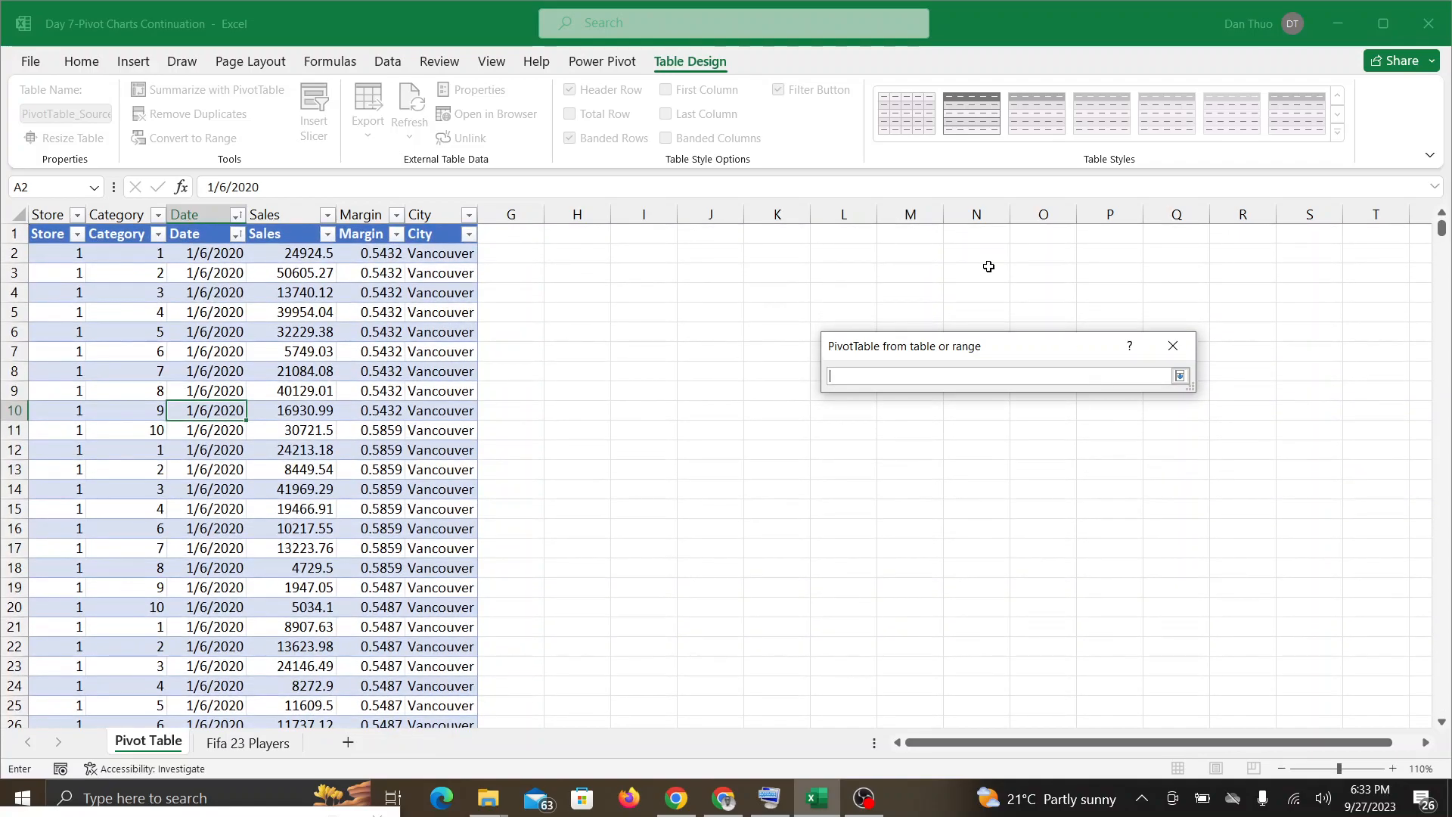
click(577, 239)
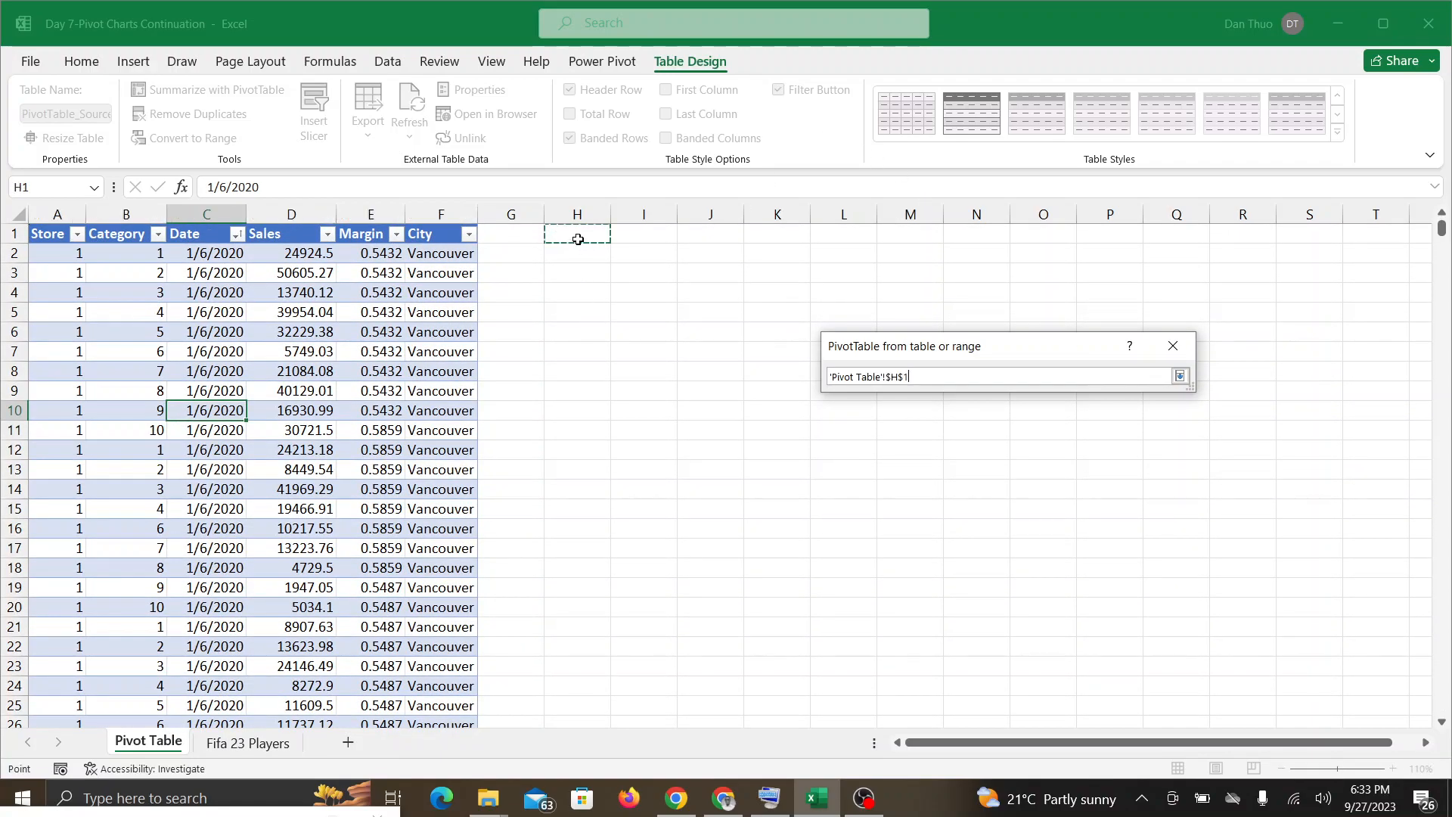
click(1178, 376)
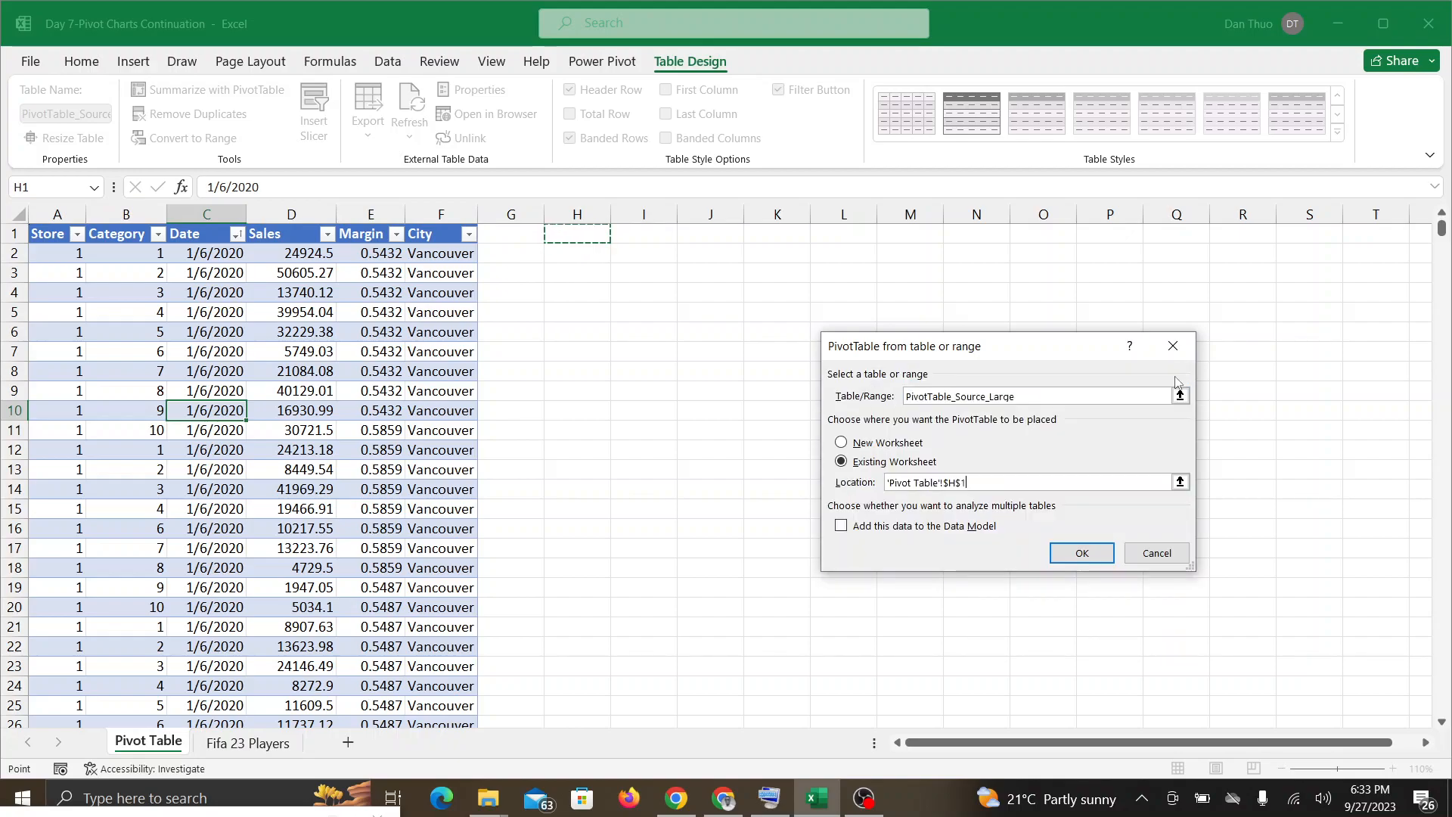
click(1091, 561)
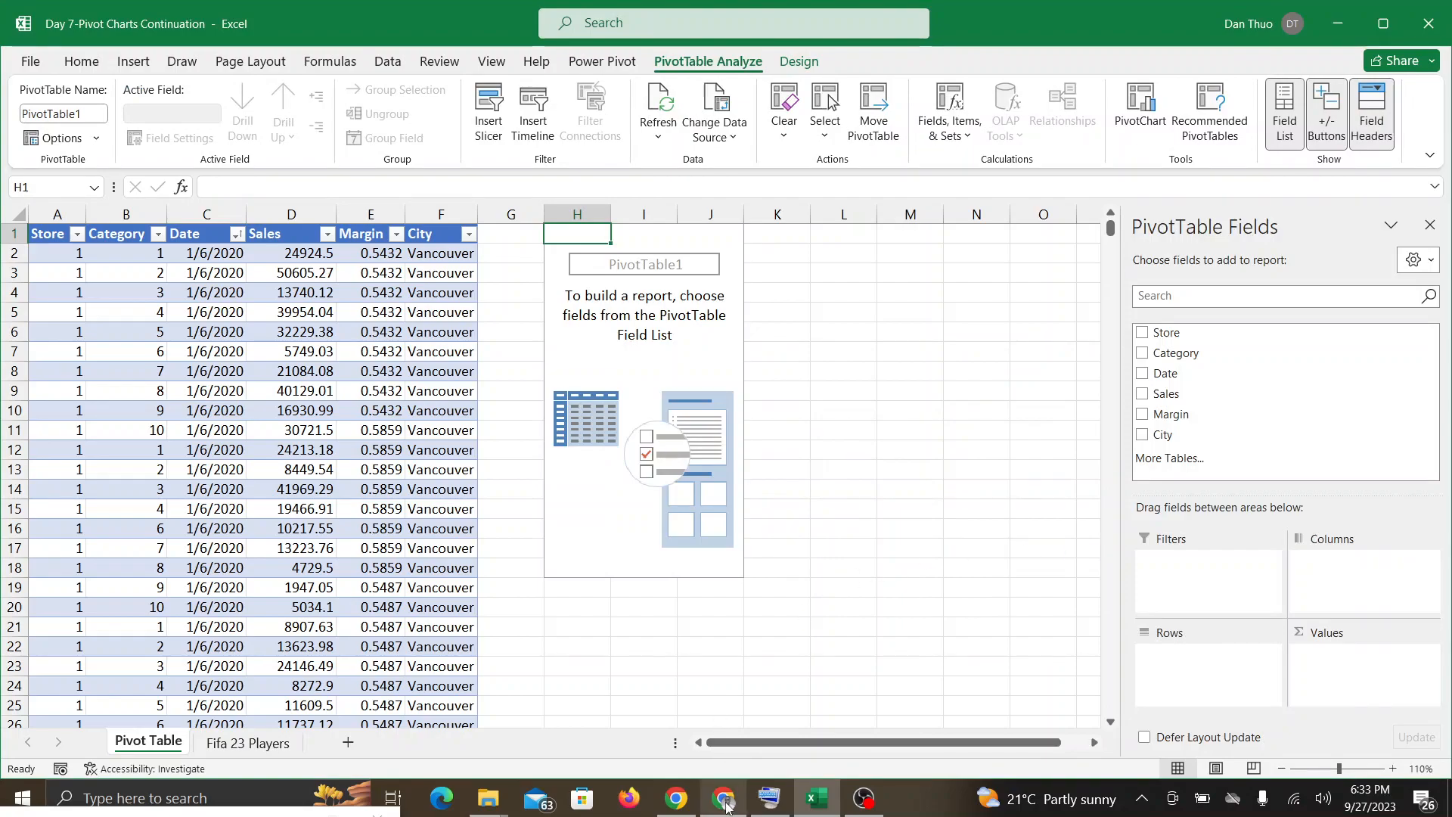
Step: Check the Google Meet in-call messages for participants' feedback on the PivotTable insertion and return to the Excel workbook
click(725, 800)
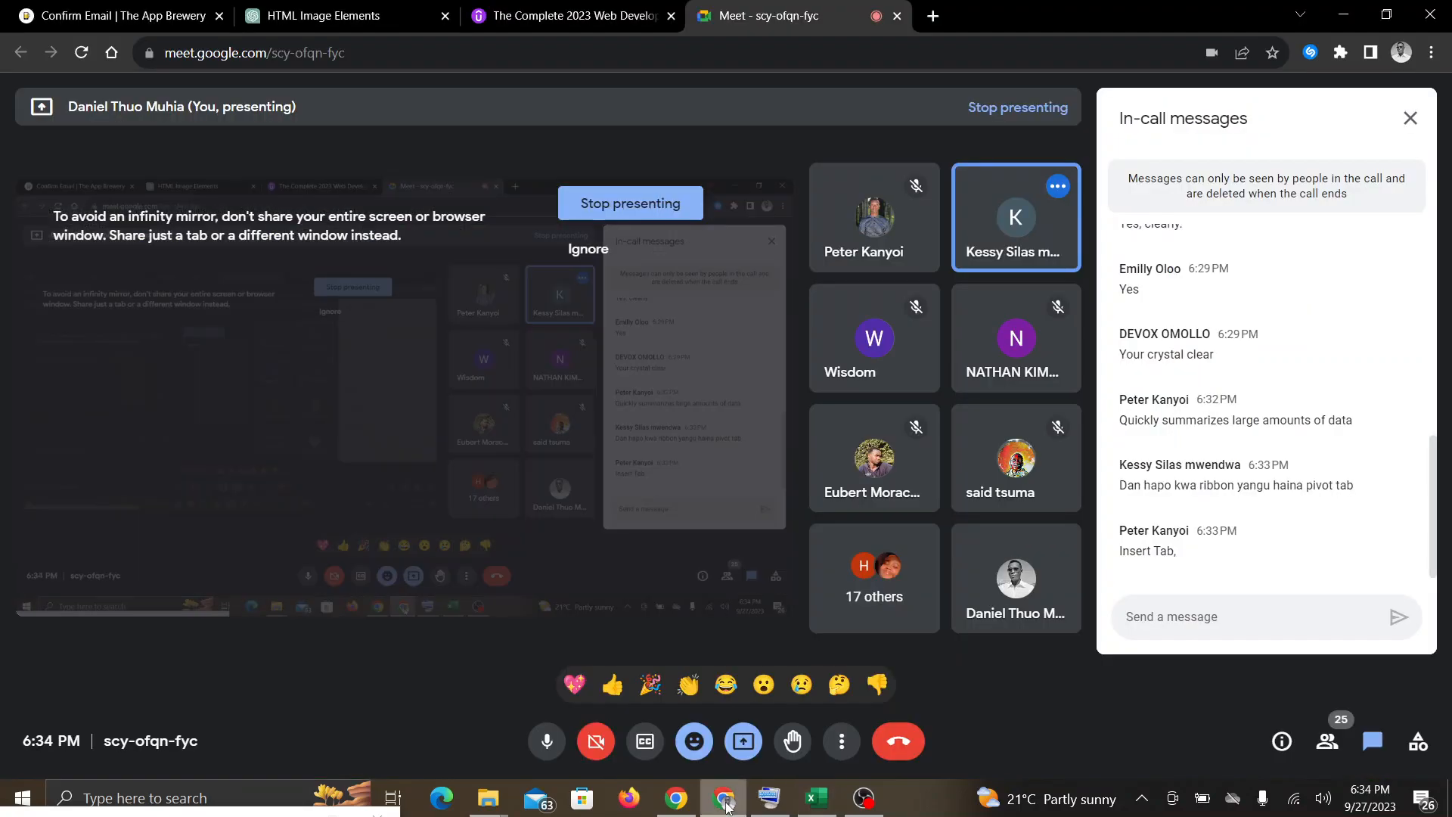
click(799, 795)
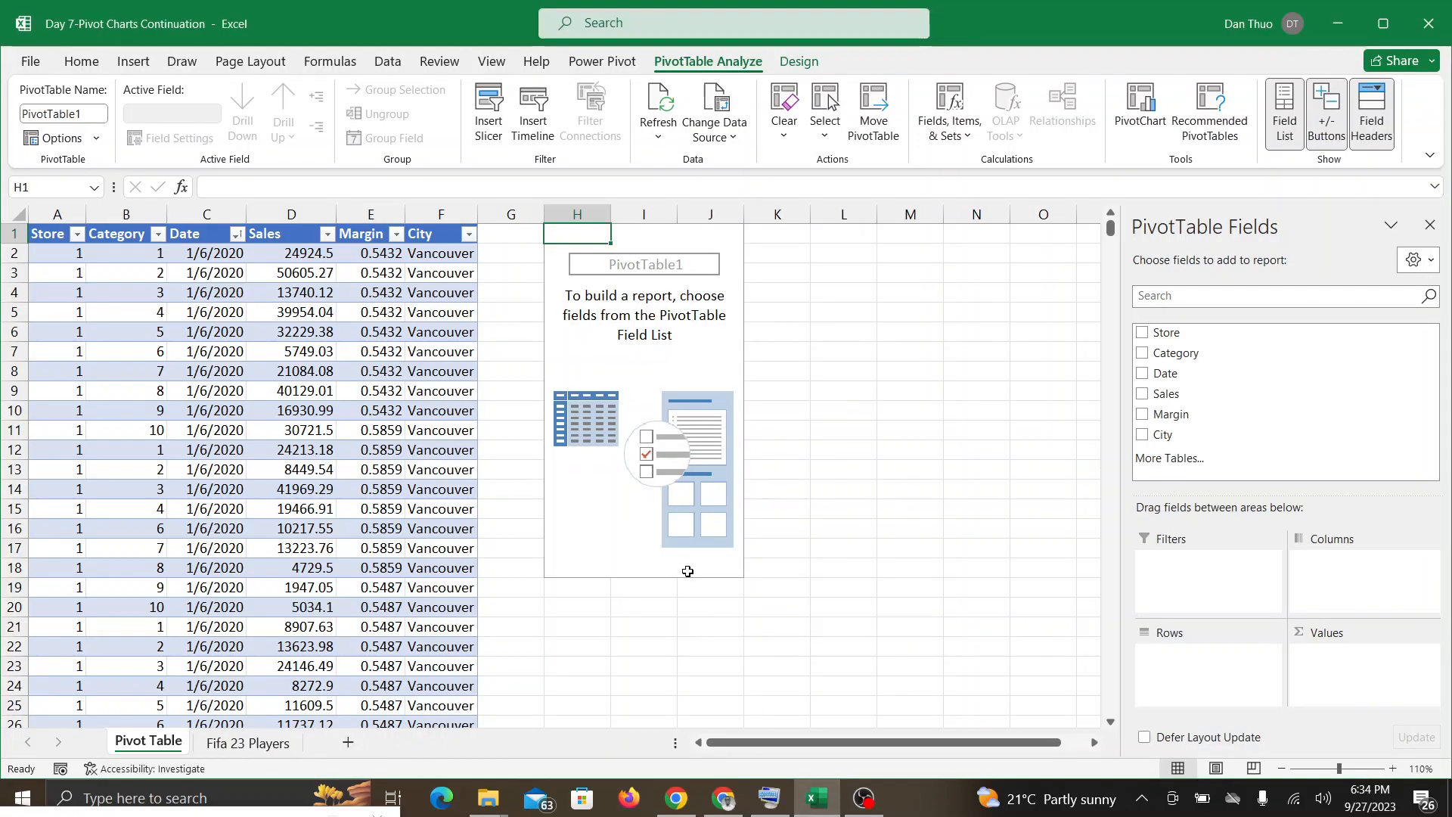
click(707, 802)
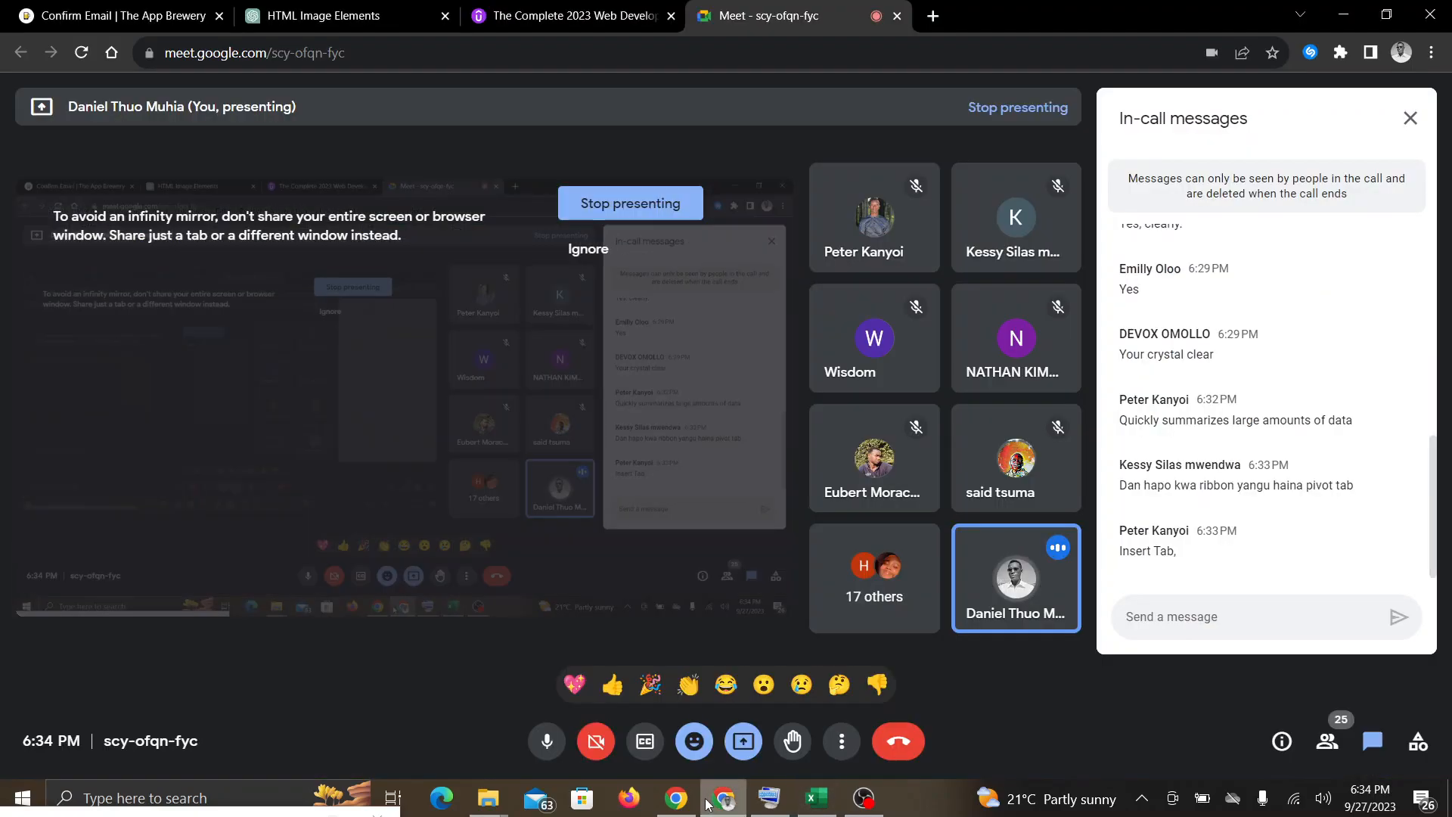
mouse_move(816, 798)
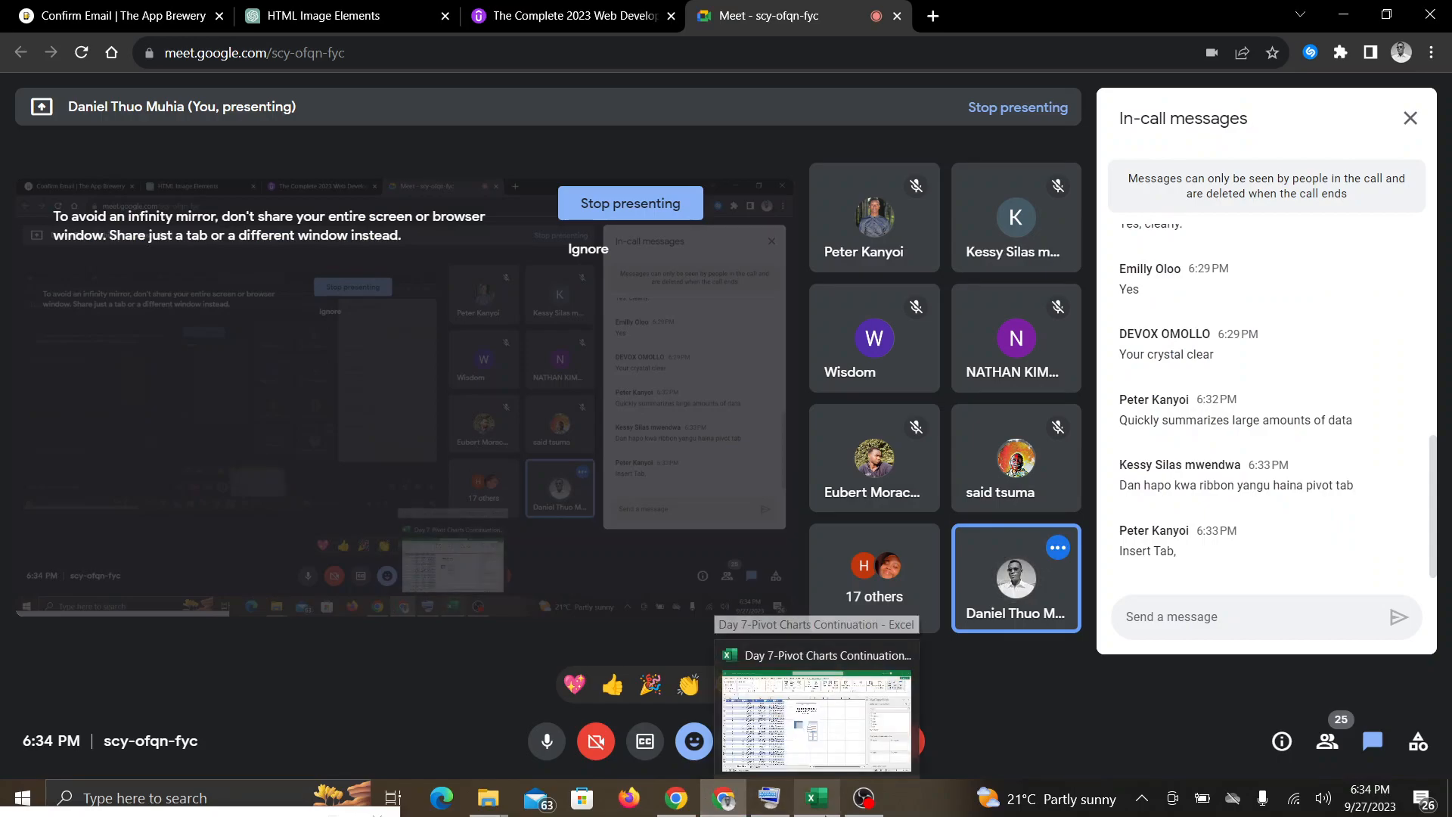
click(816, 798)
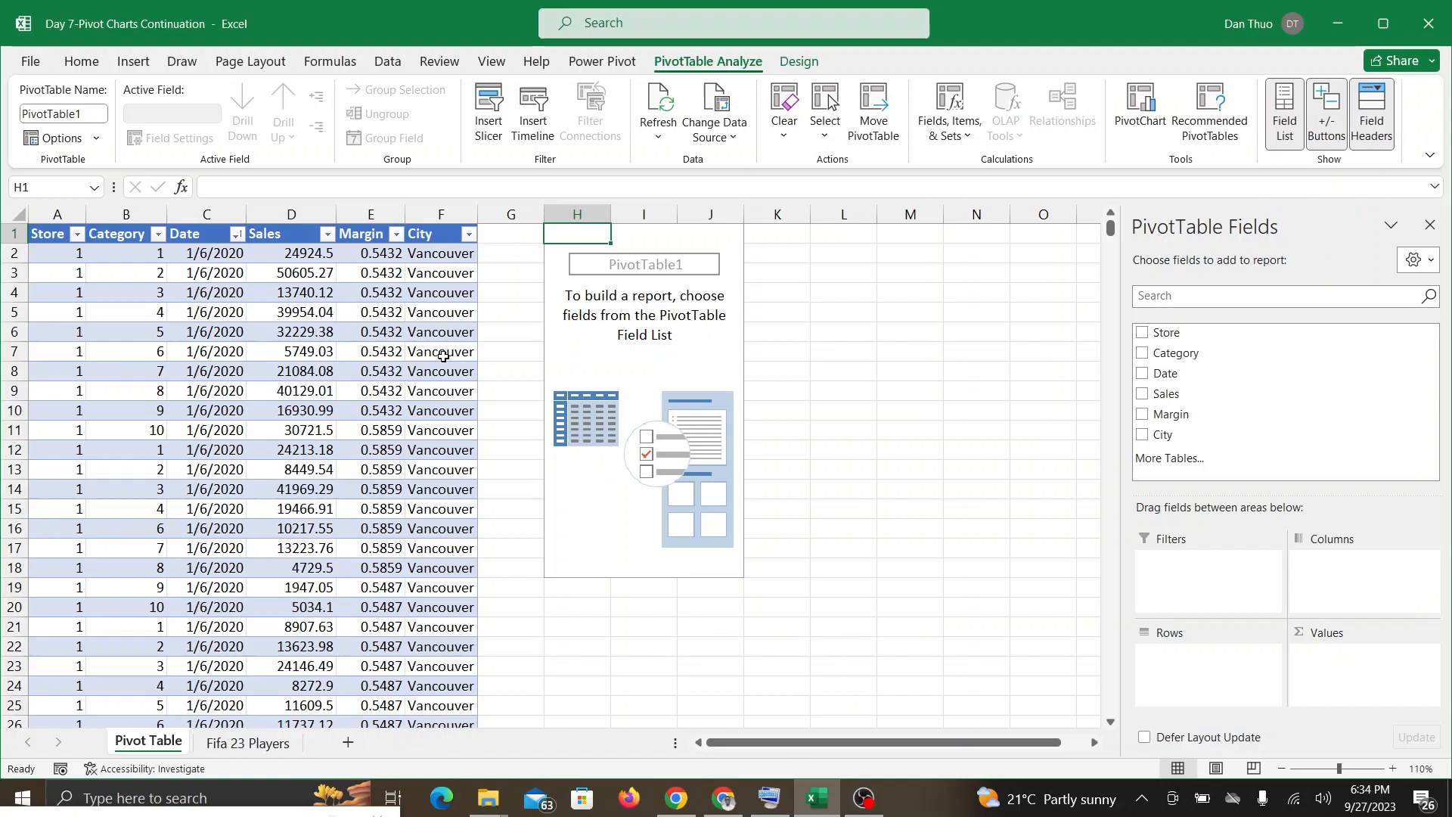
Step: Undo the PivotTable insertion at H1 and show the sales table's design commands again
key(ctrl+z)
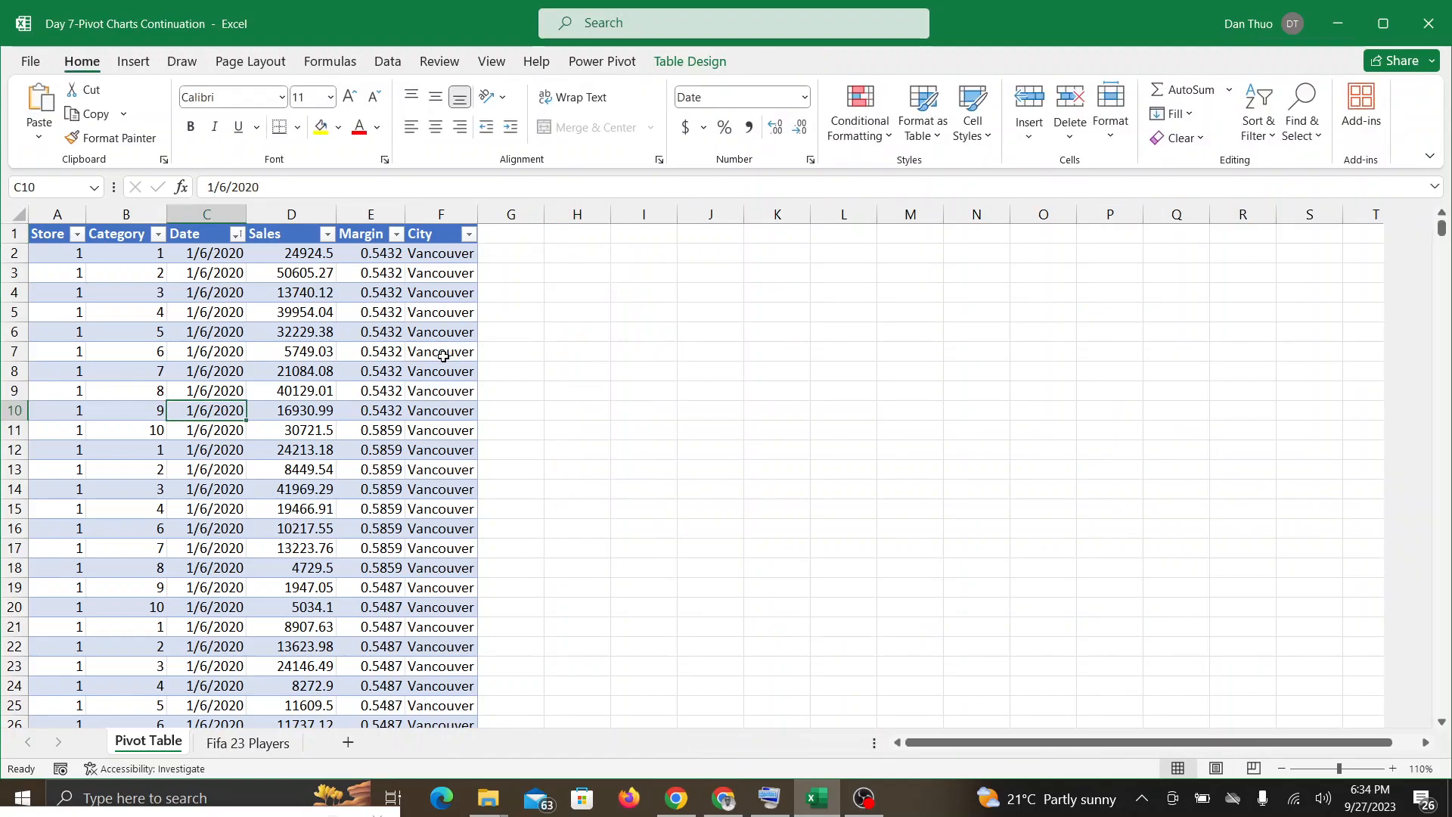
click(697, 64)
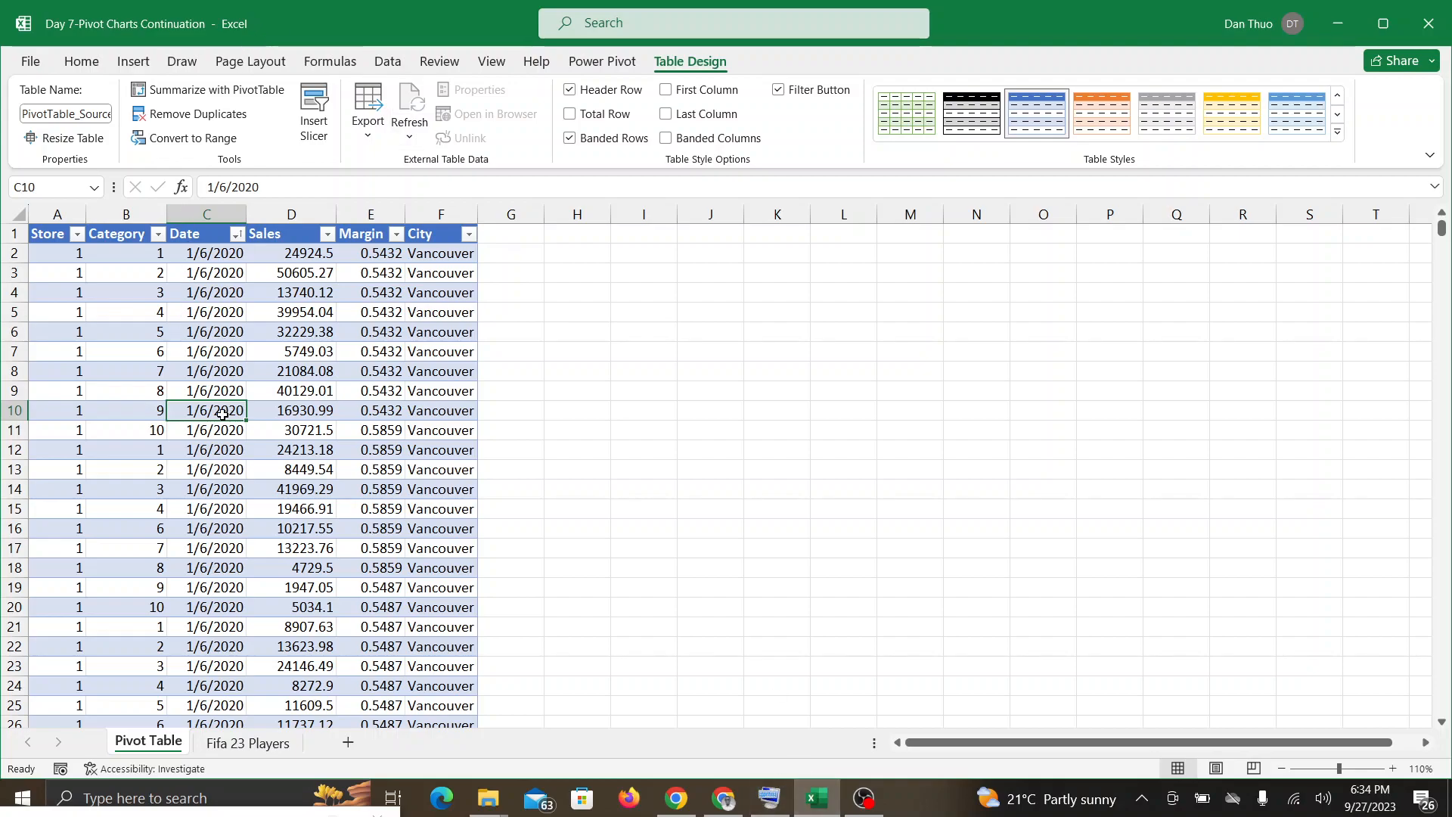
Step: Check Google Meet twice for participants' replies, returning to the sales table in Excel each time
click(726, 803)
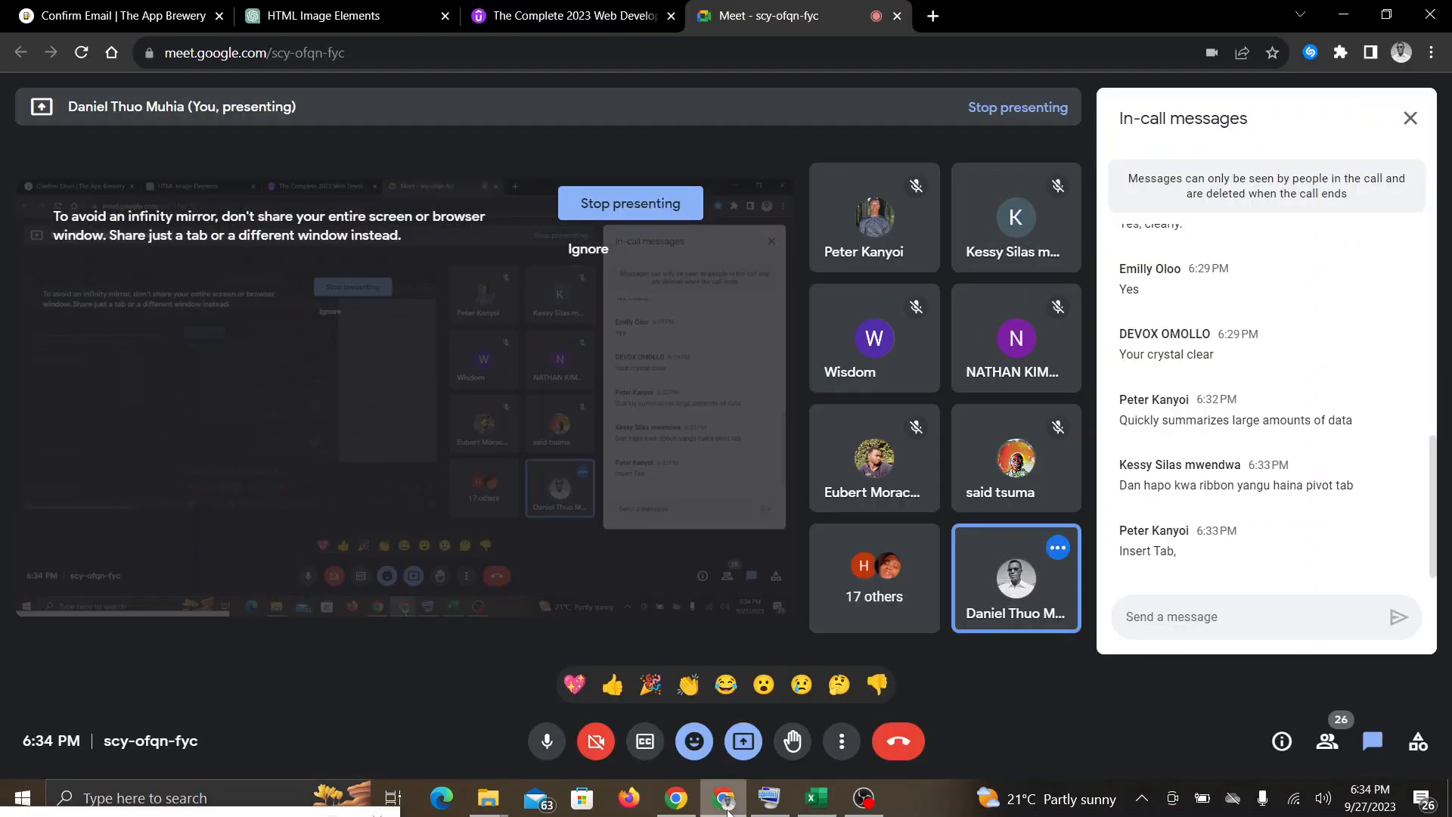
click(819, 808)
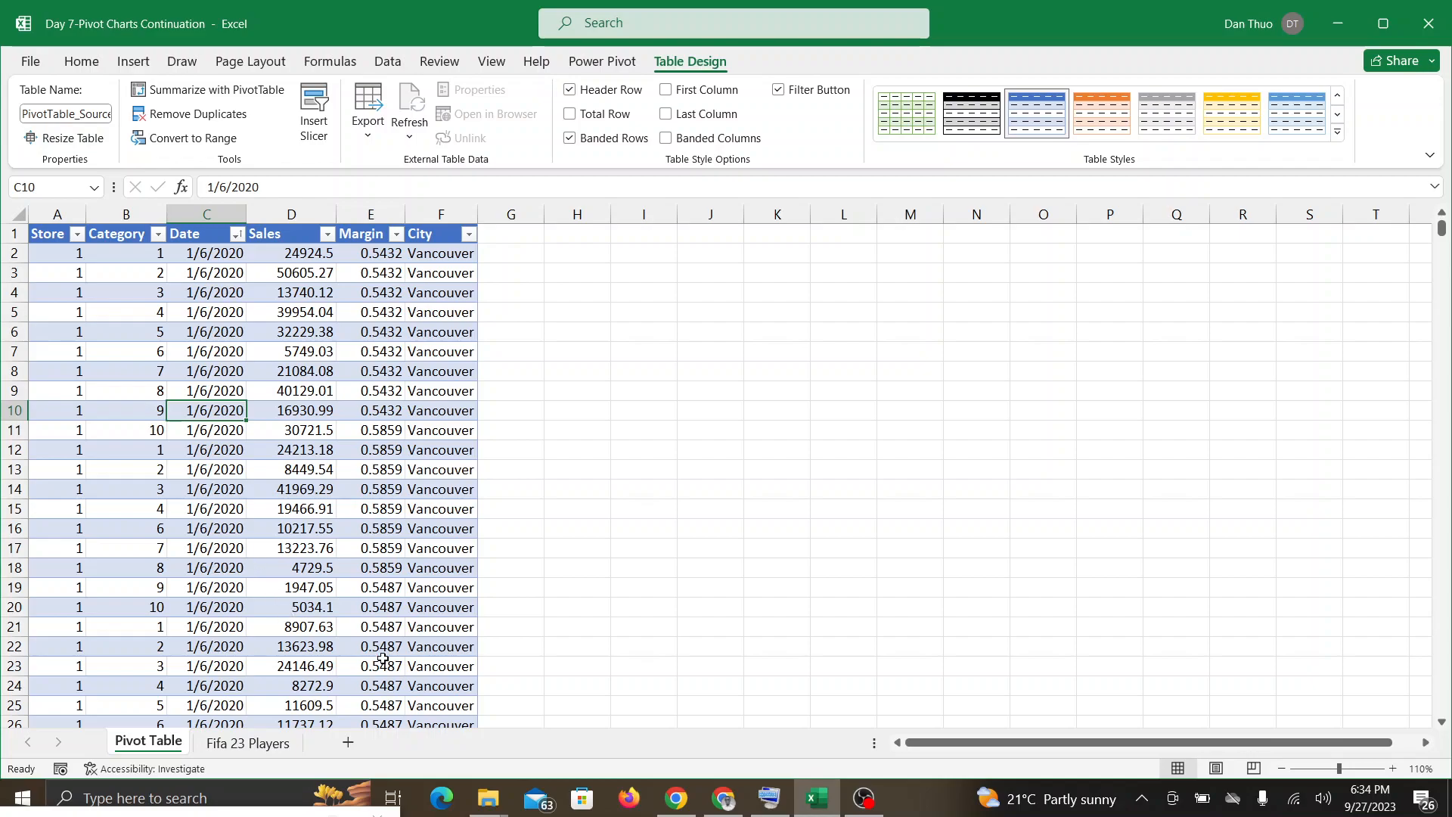
click(724, 803)
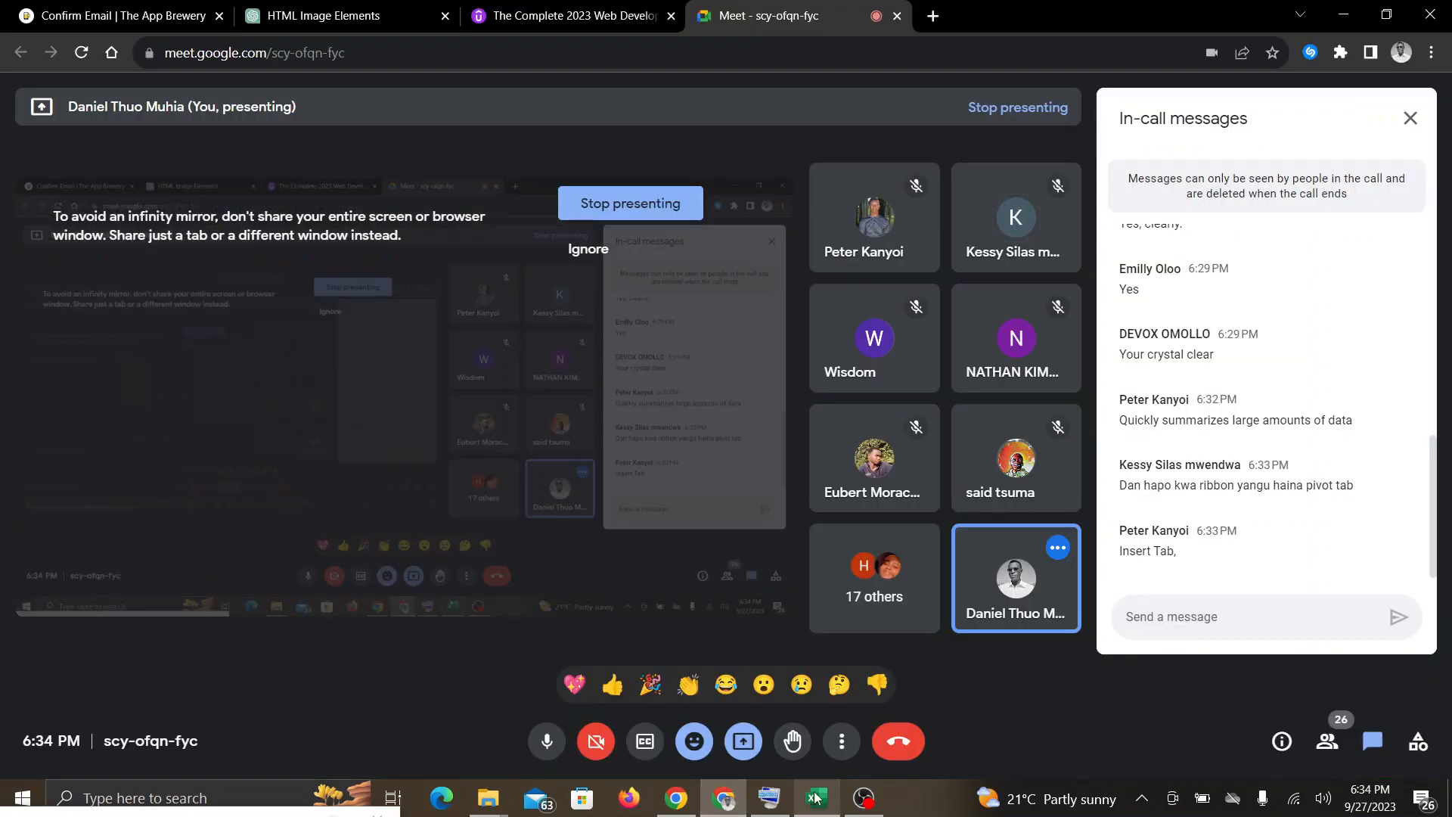
click(817, 800)
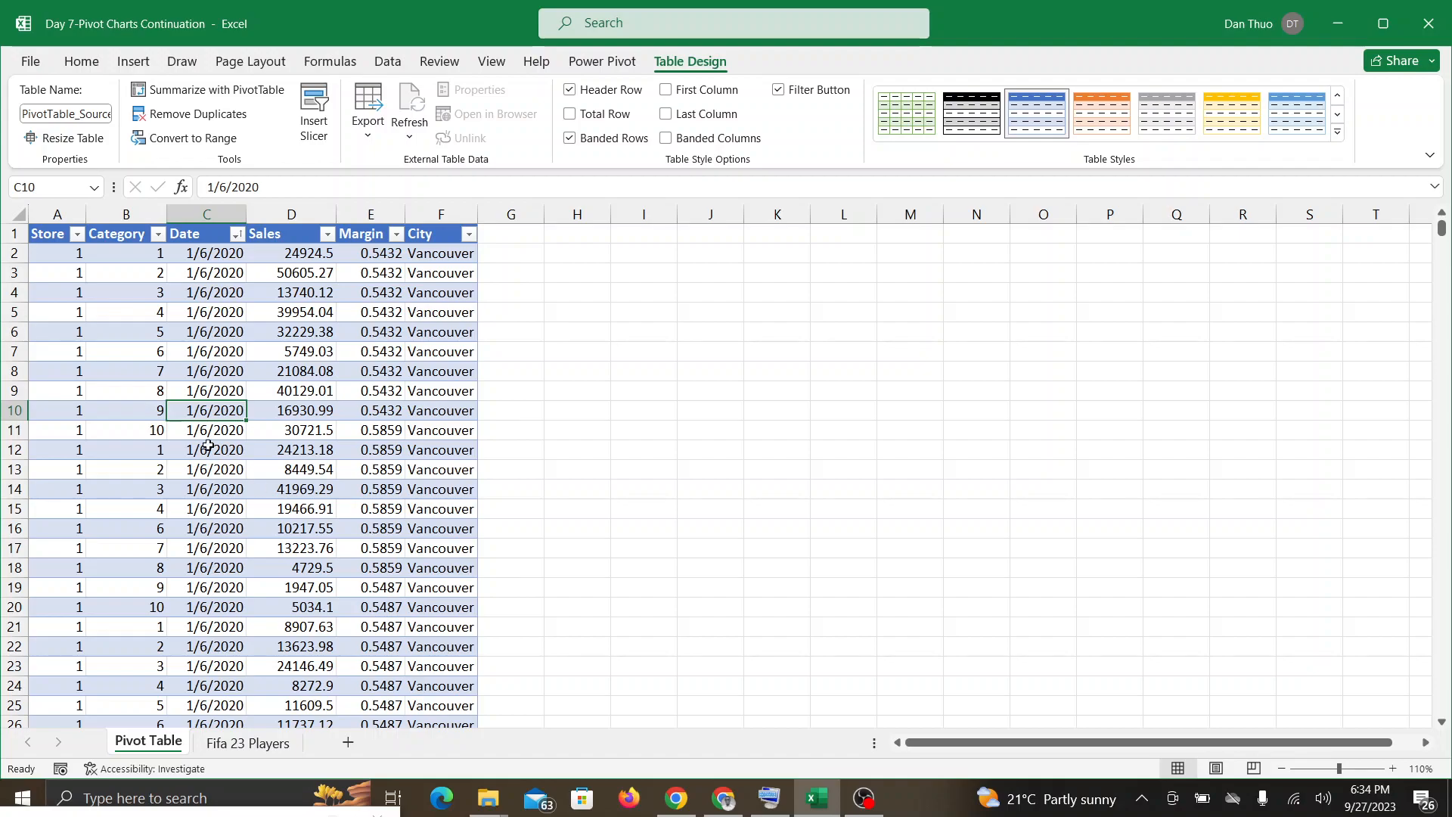
Step: Select cell D11 inside the sales table and dismiss the incoming mail notifications
click(634, 488)
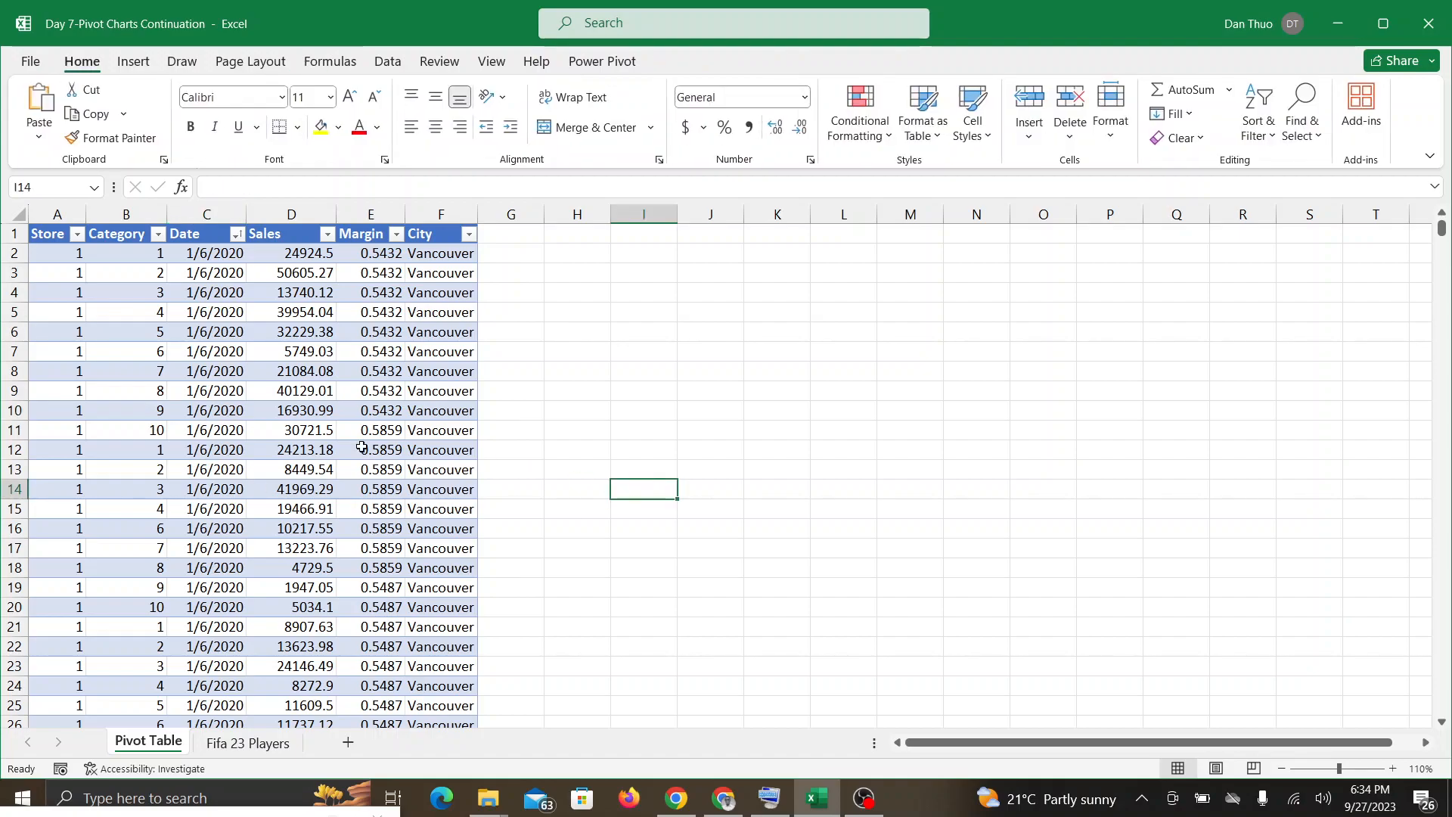
click(280, 431)
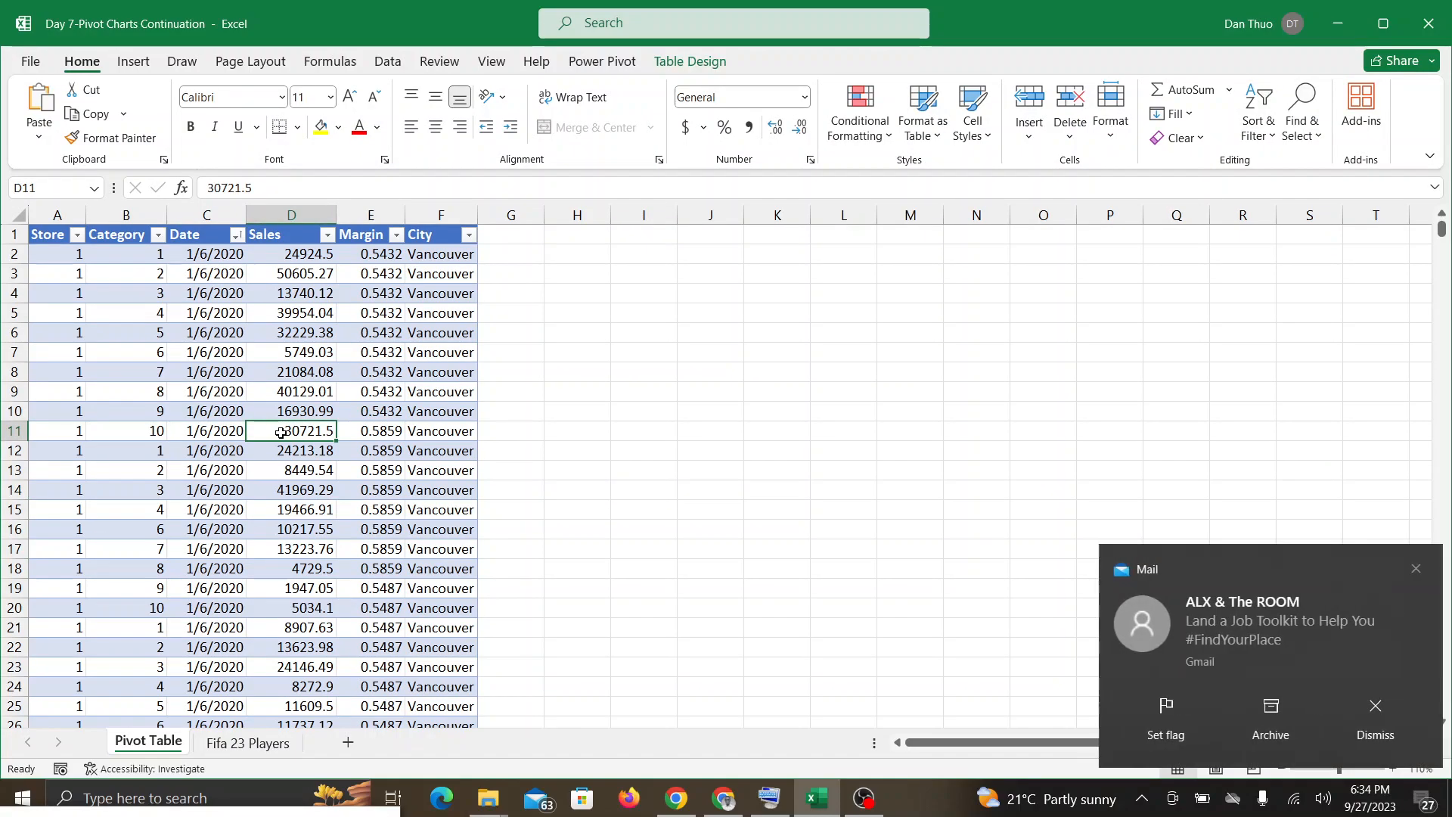
click(1411, 570)
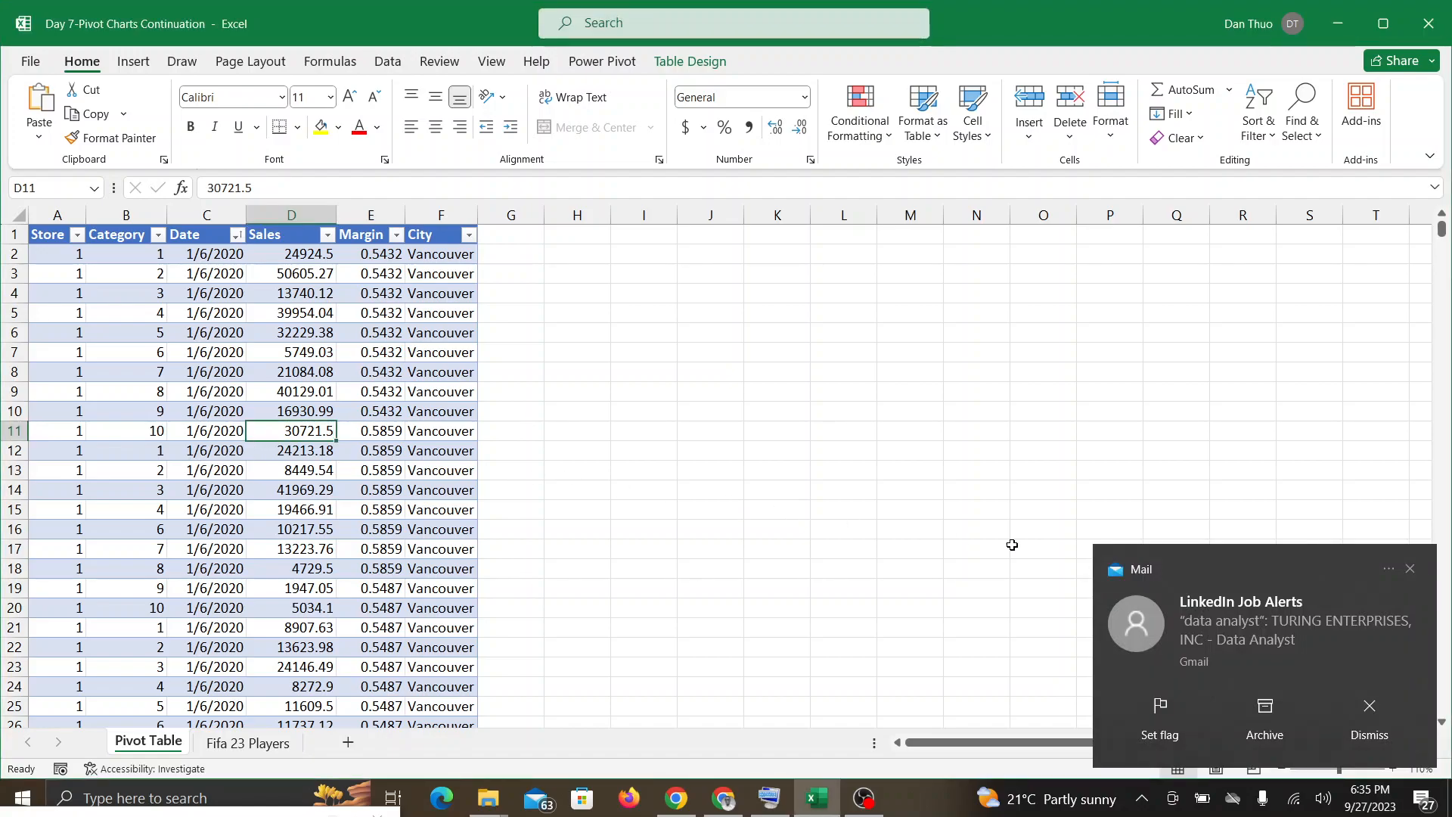
click(1409, 569)
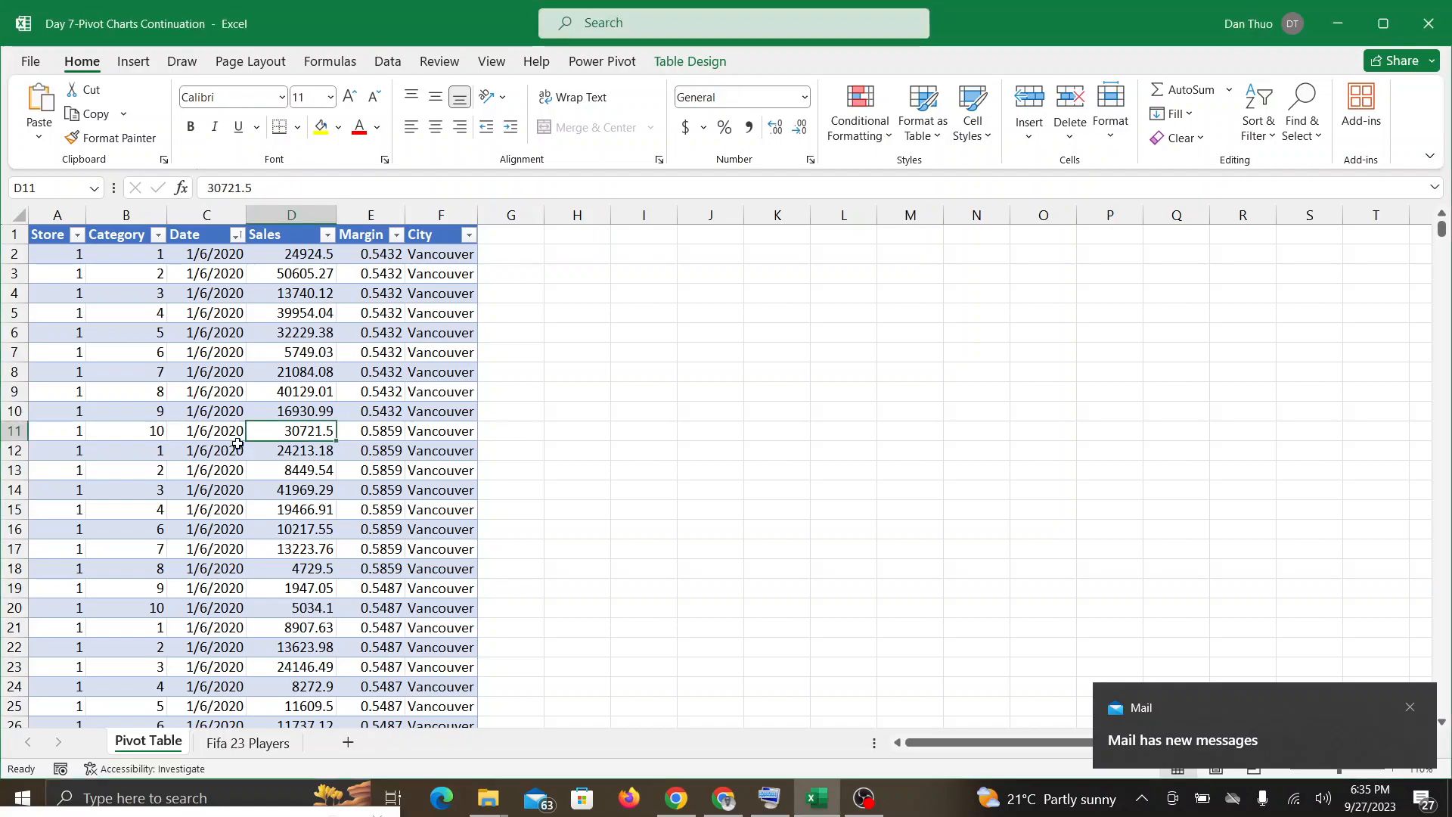
Step: Create a PivotTable from PivotTable_Source_Large on the existing worksheet, with cell H1 of the Pivot Table sheet as its location
click(671, 64)
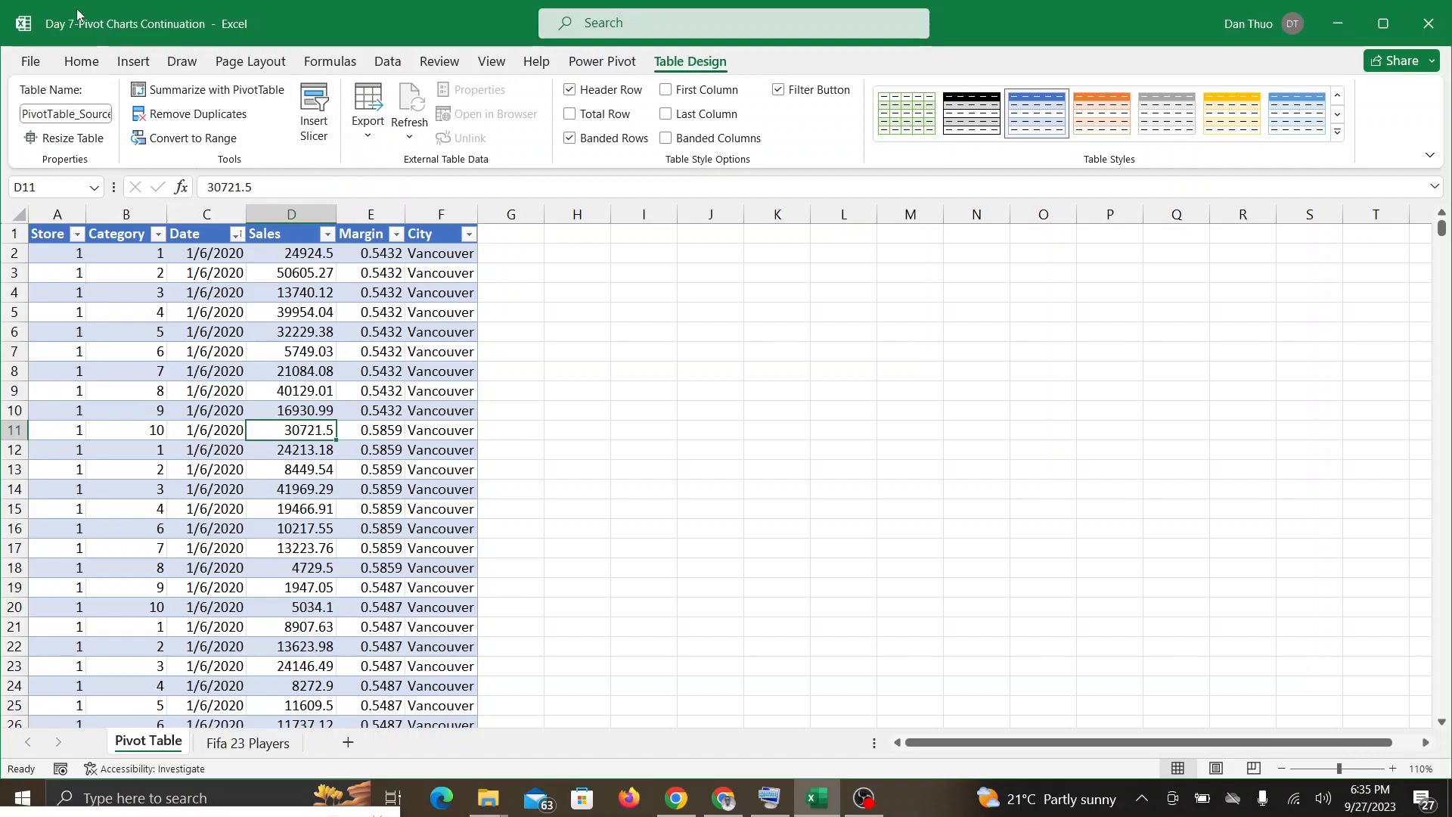
click(173, 90)
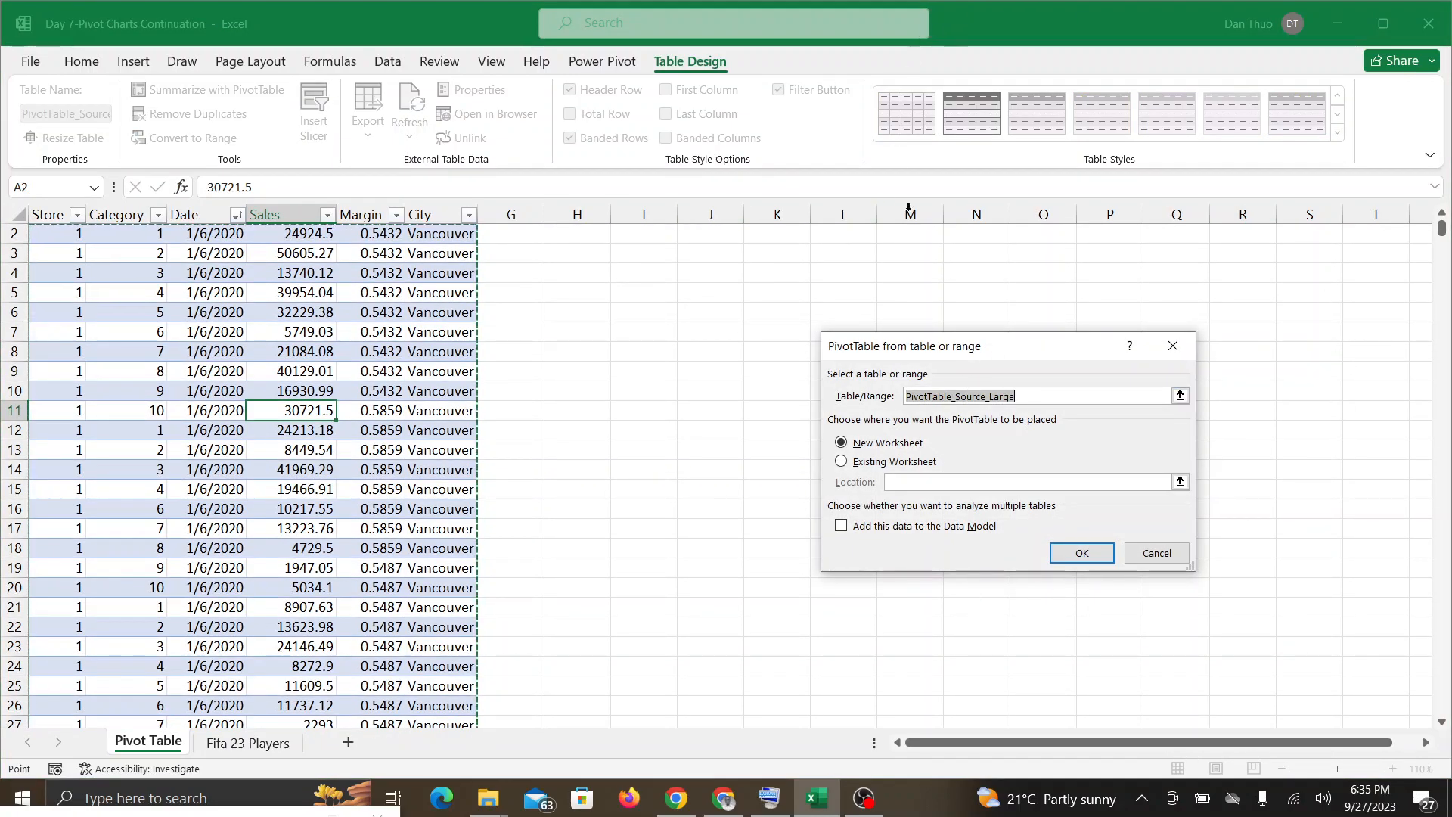
scroll(912, 215, up, 1)
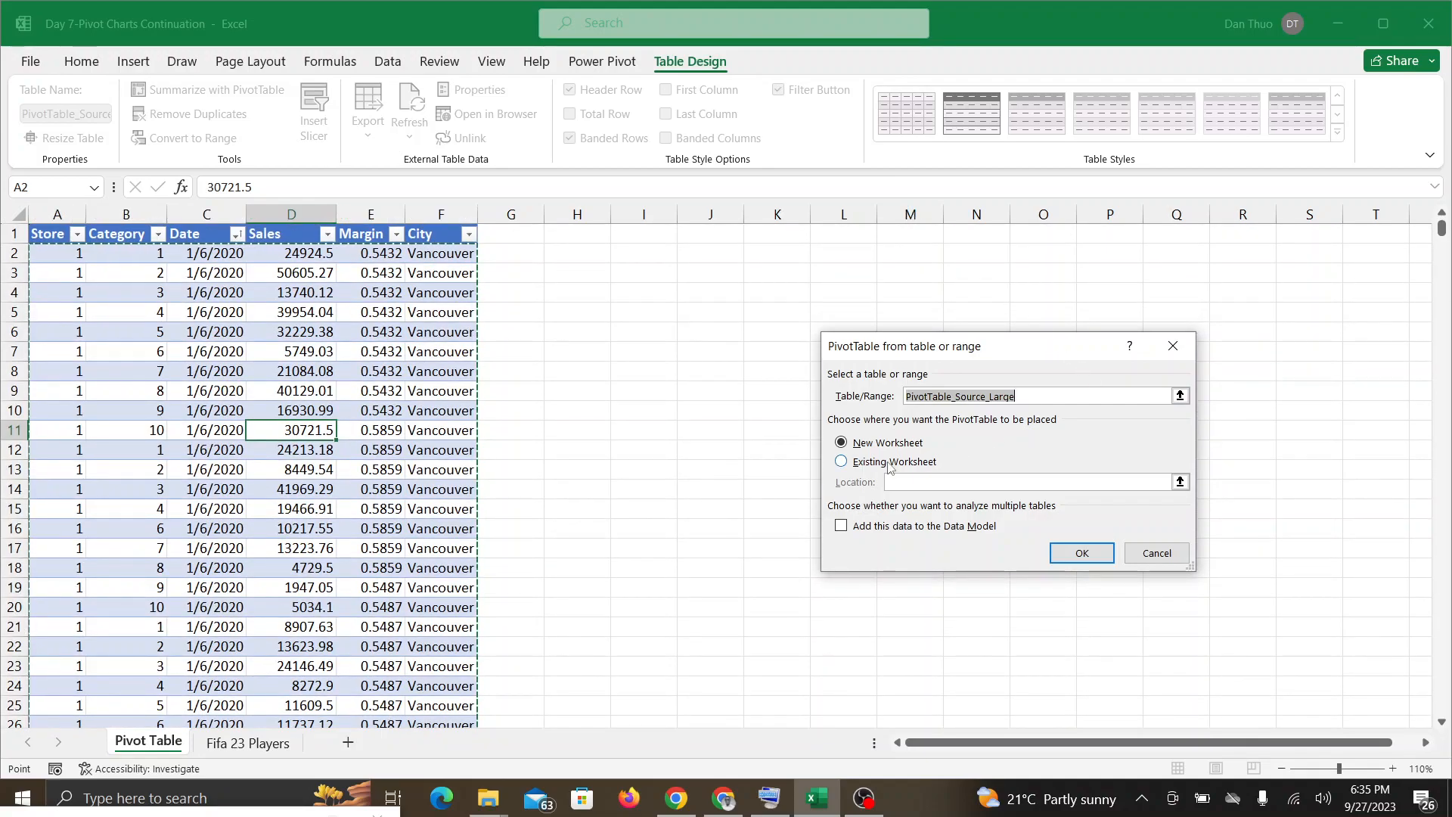
click(844, 462)
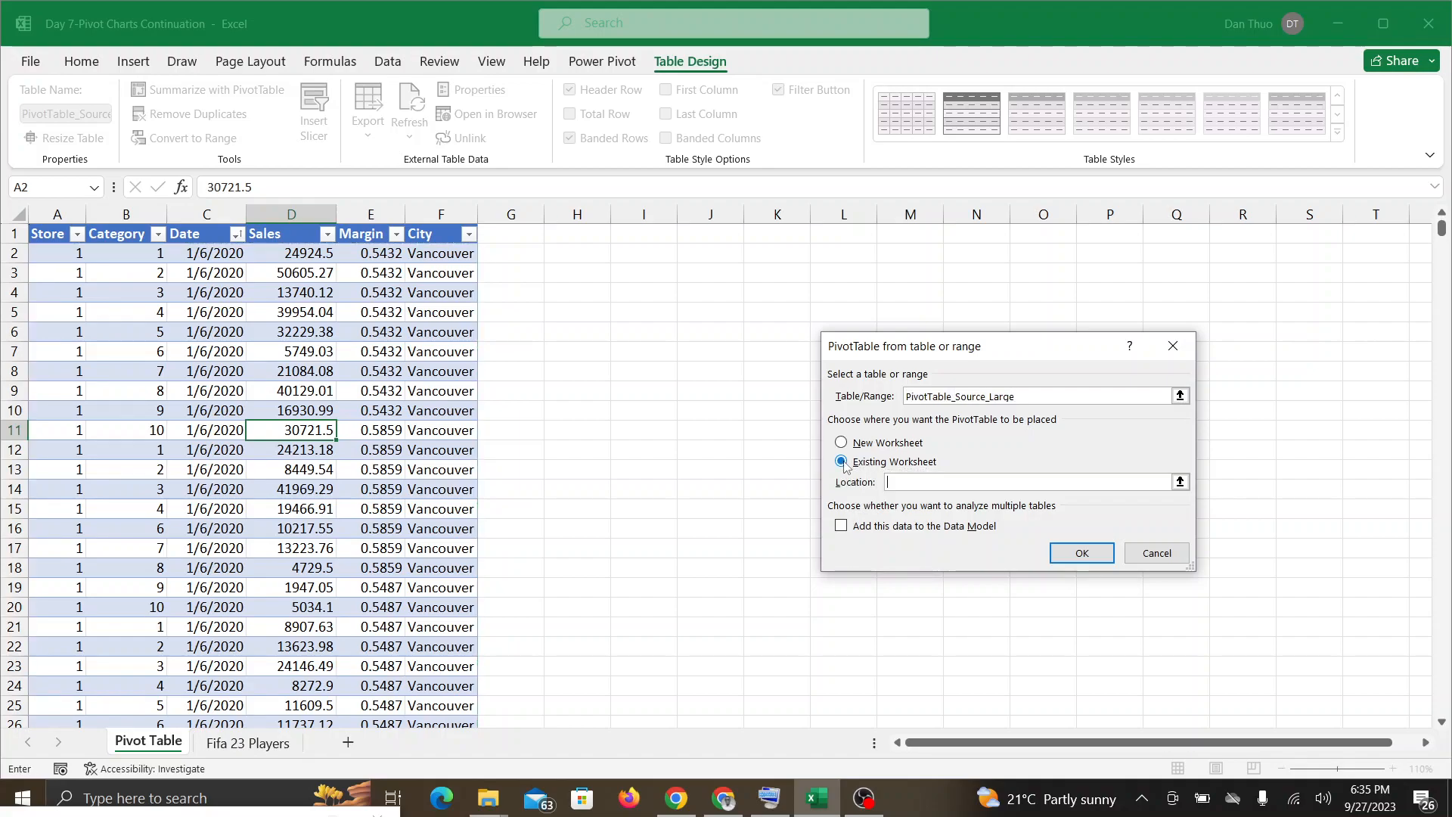
click(1180, 481)
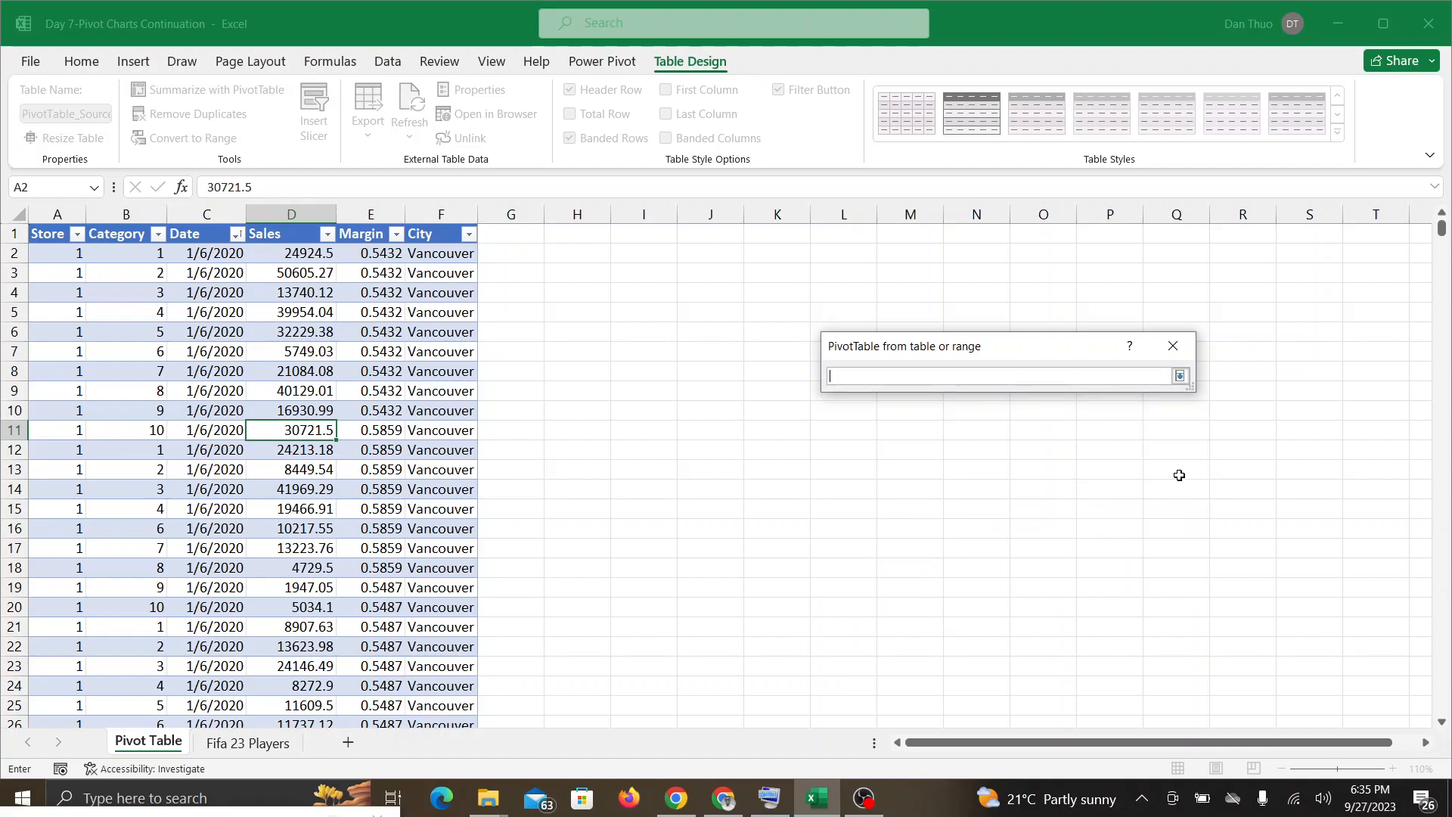
click(578, 233)
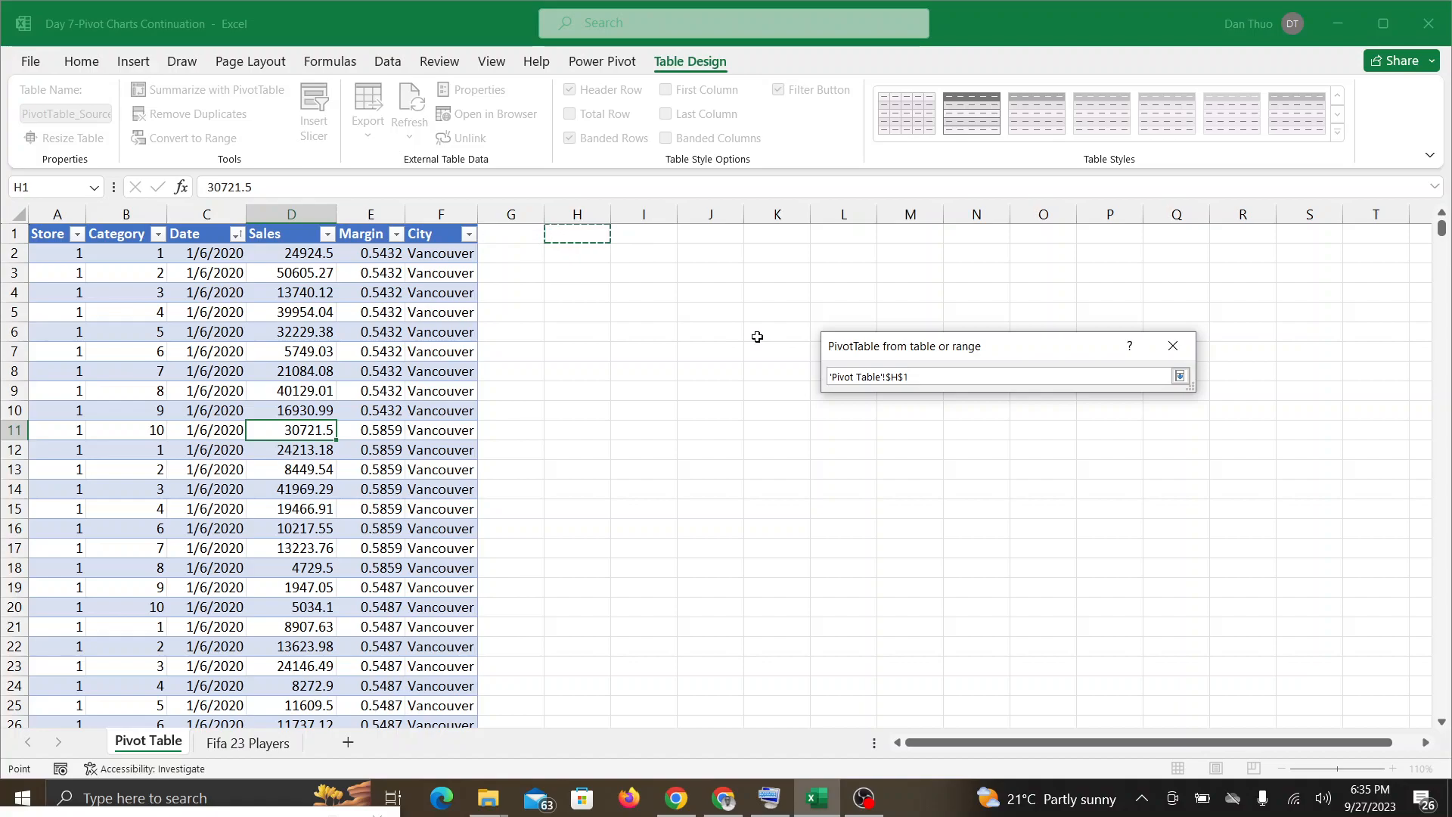
click(1181, 377)
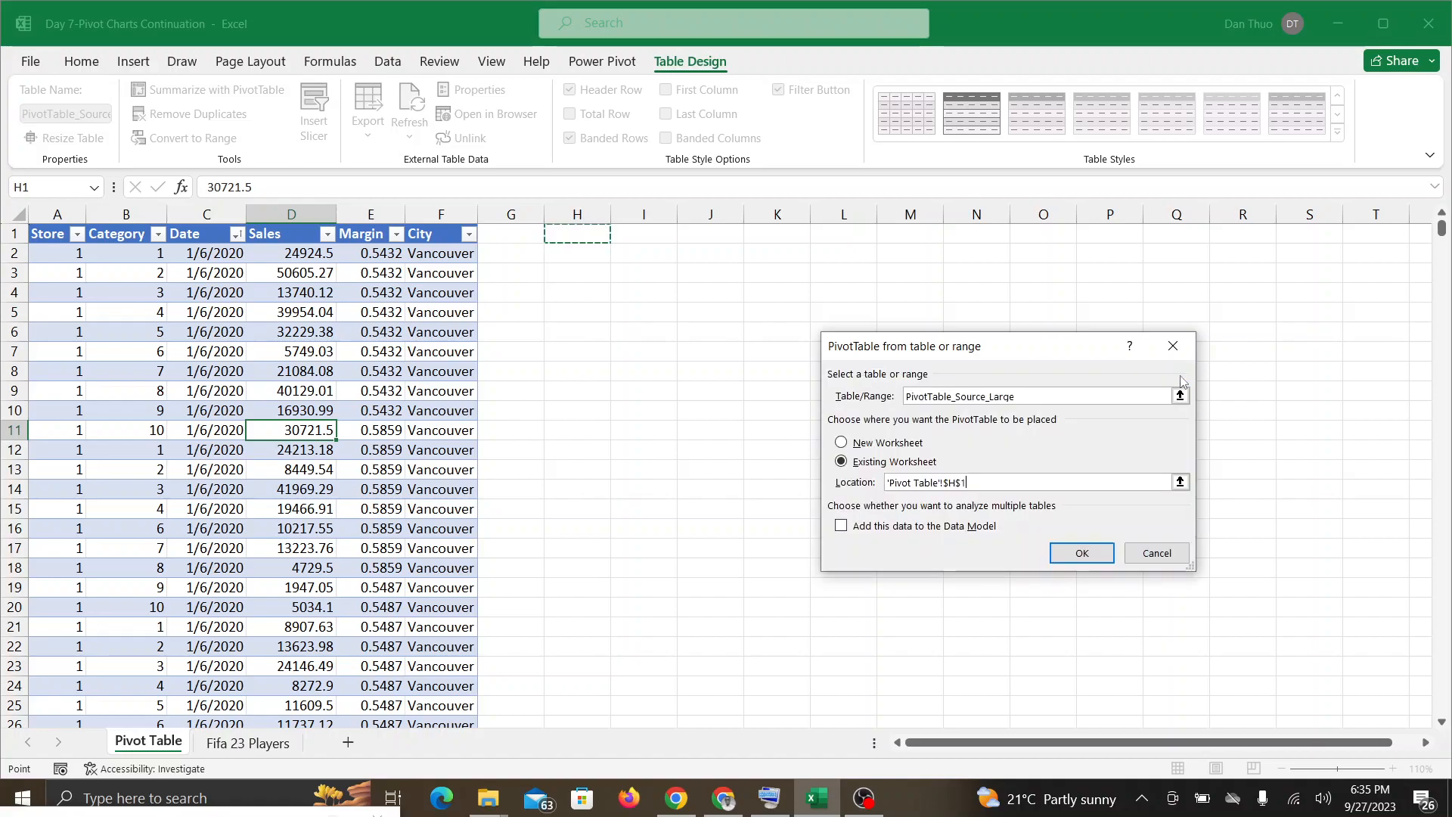
click(1090, 556)
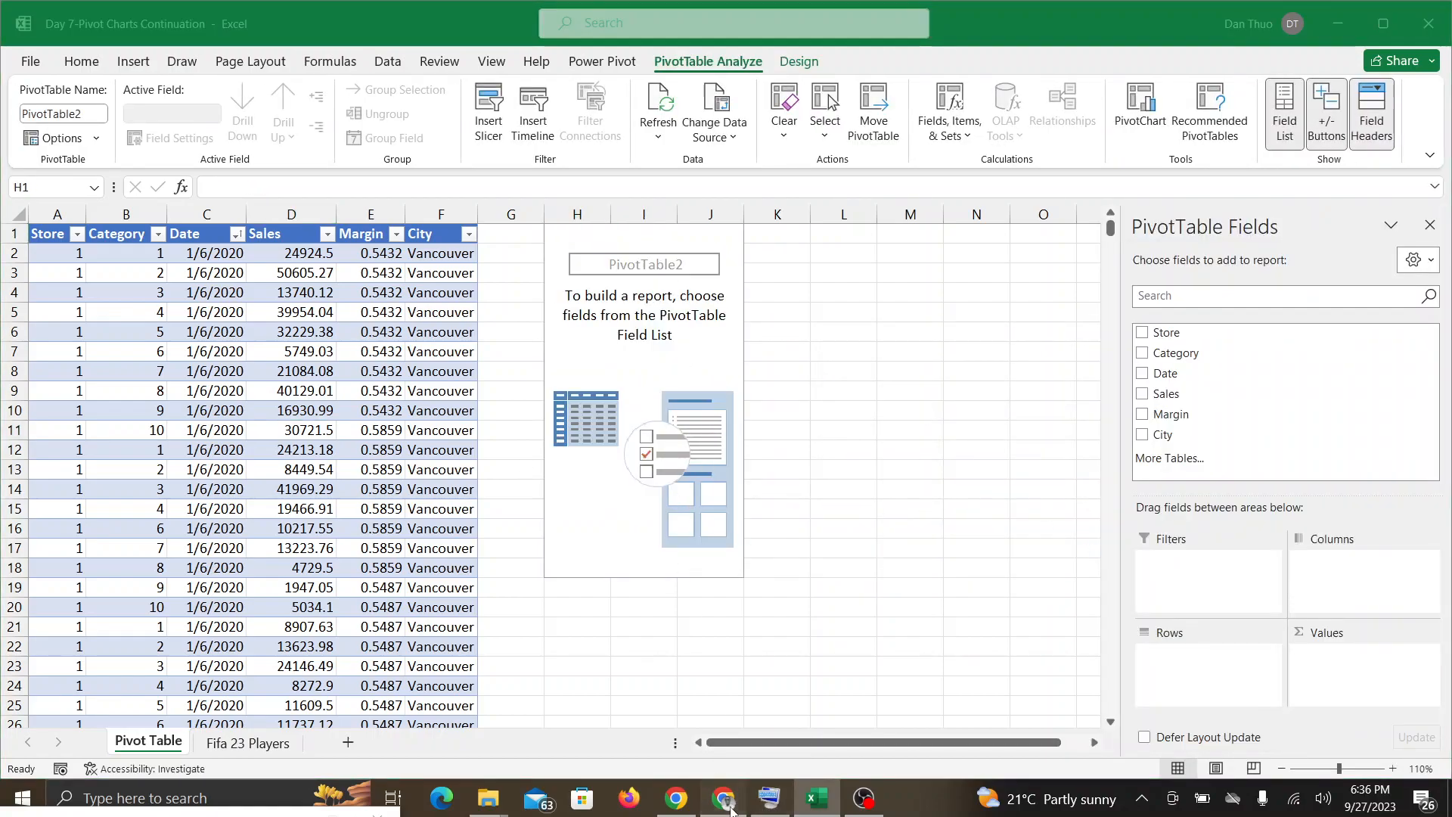
Step: Look in the Google Meet call for participants' responses, going back to the empty PivotTable between the two checks
click(736, 808)
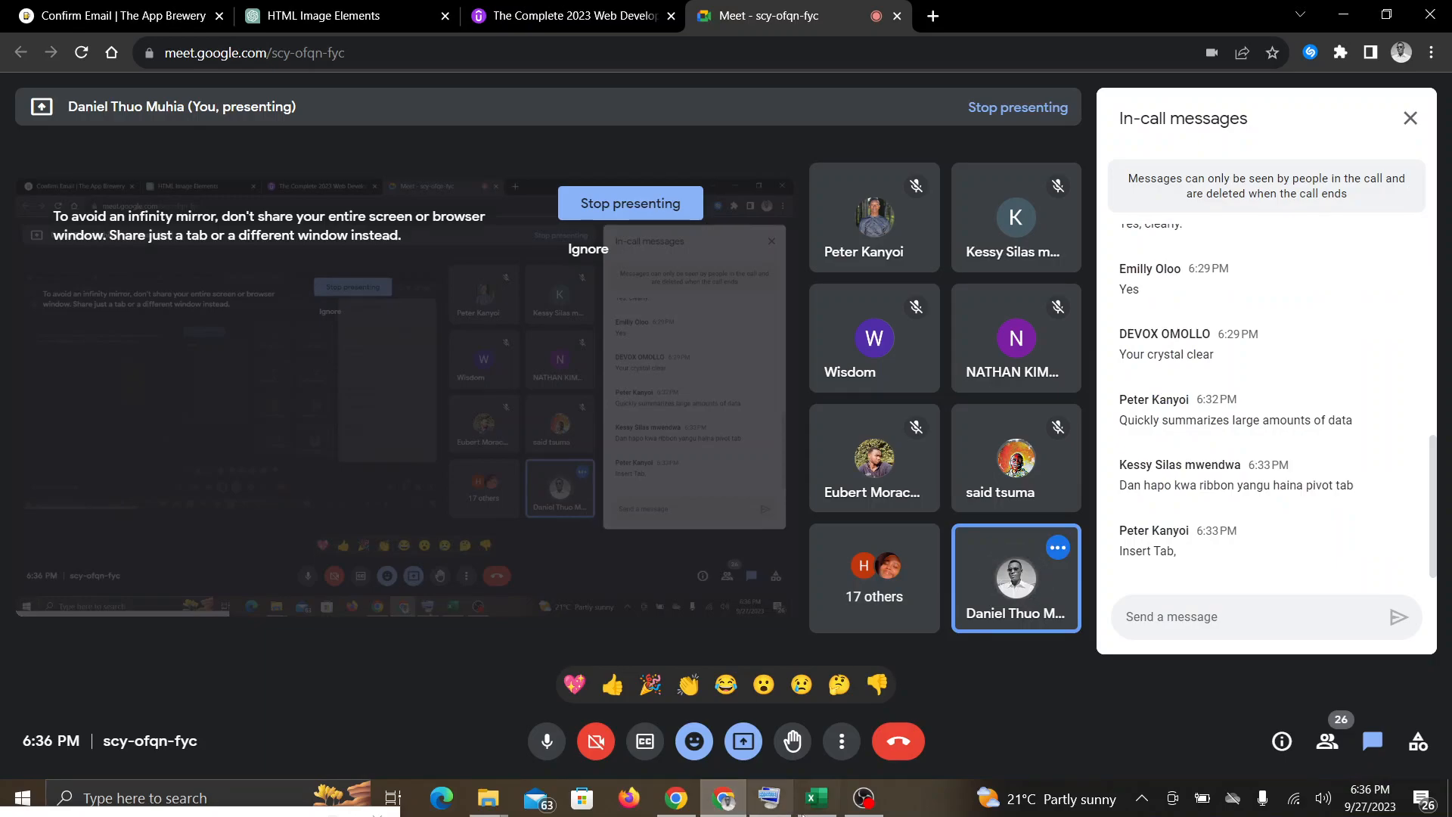
click(823, 807)
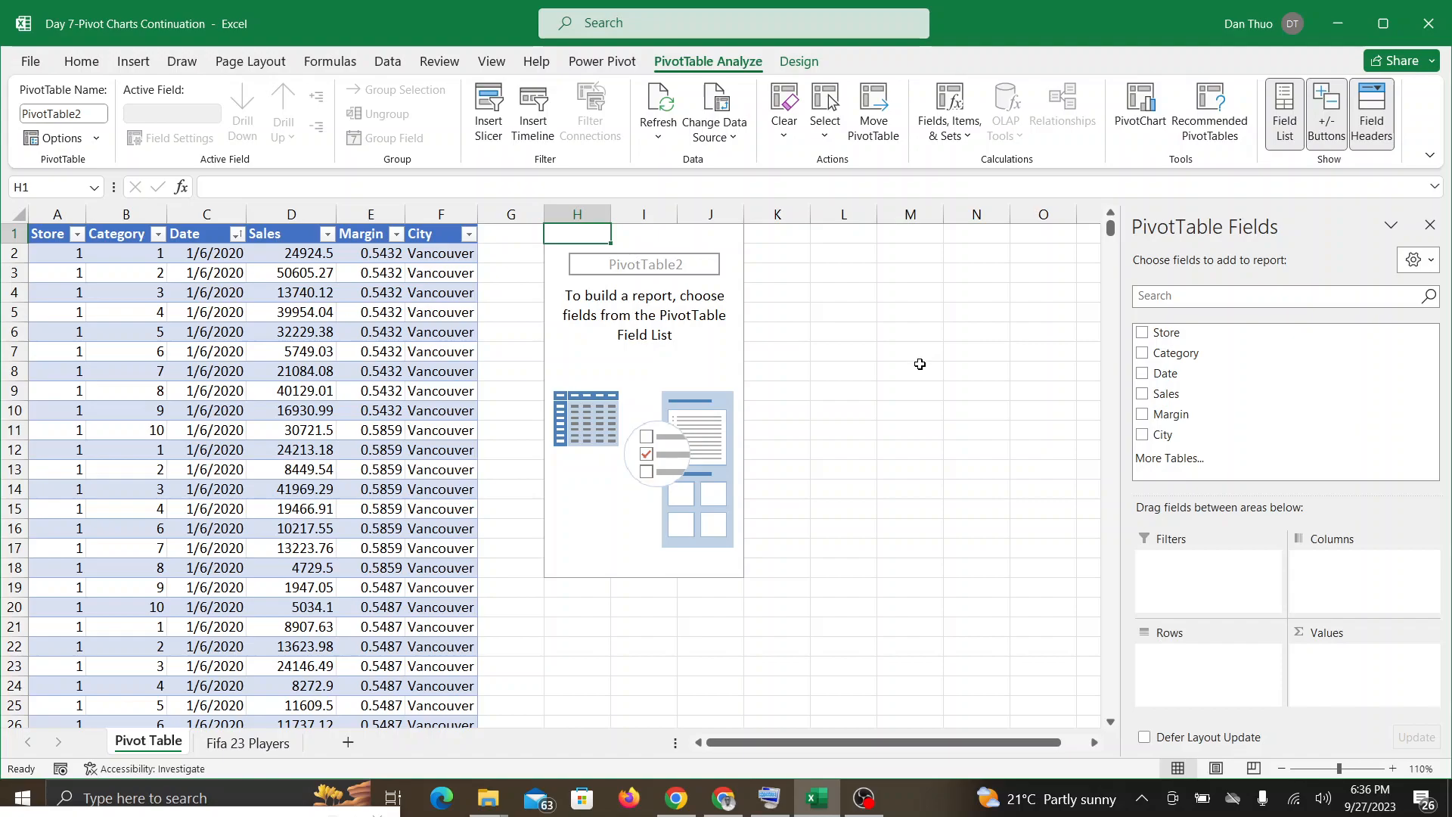
click(724, 802)
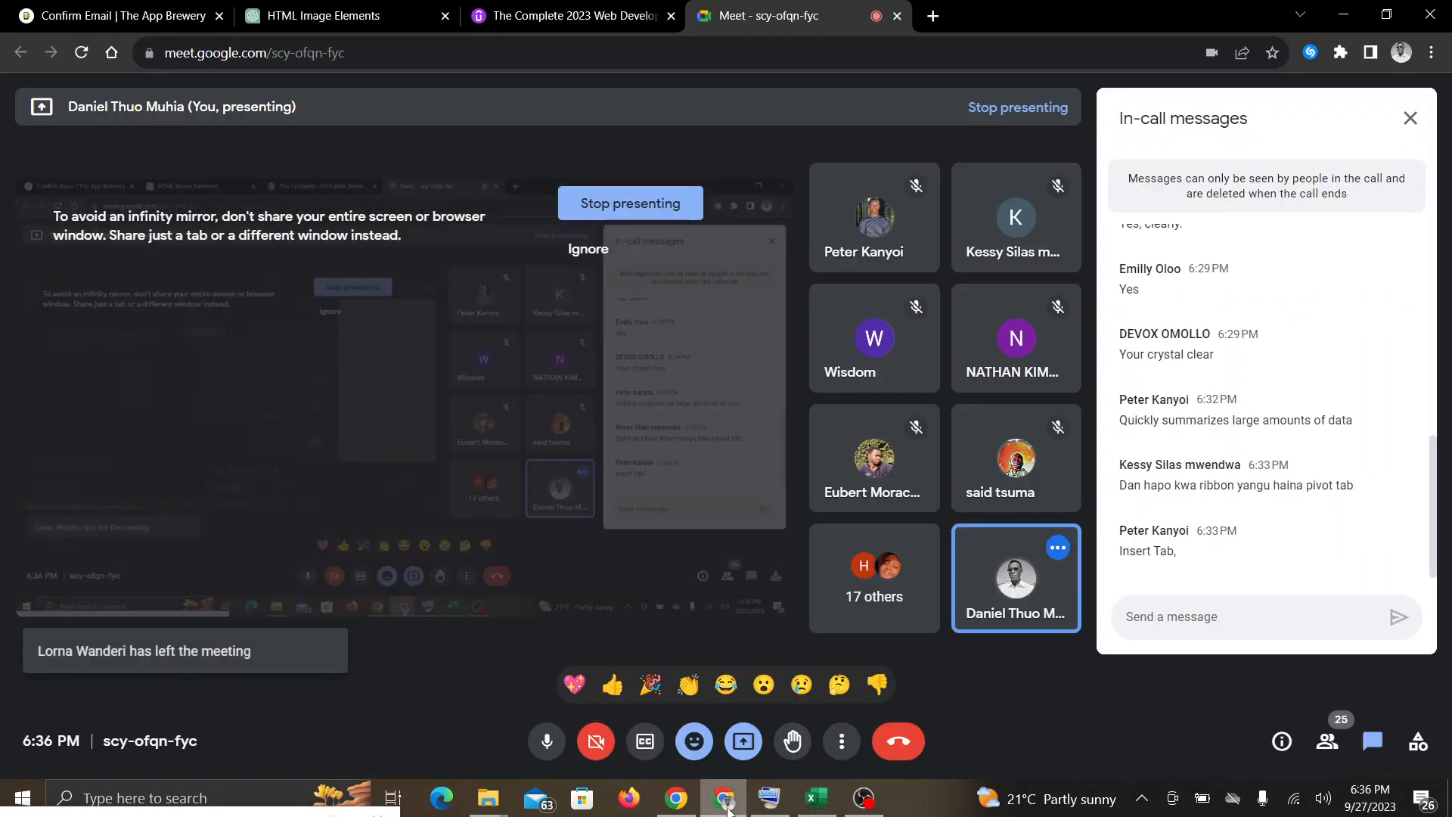
Step: Return to Excel, undo the PivotTable insertion and recreate it with Summarize with PivotTable on the existing worksheet at H1
click(815, 799)
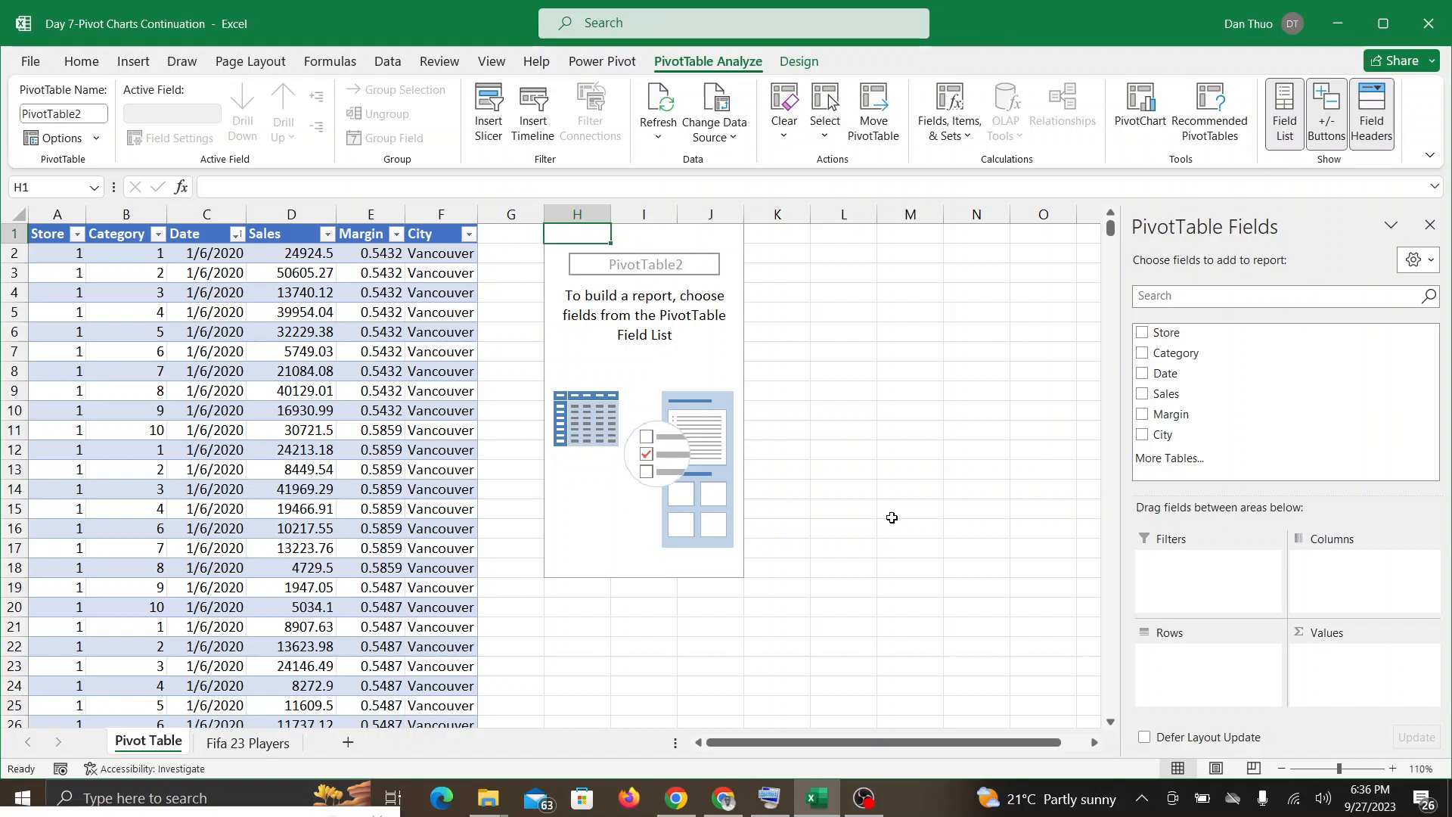
key(ctrl+z)
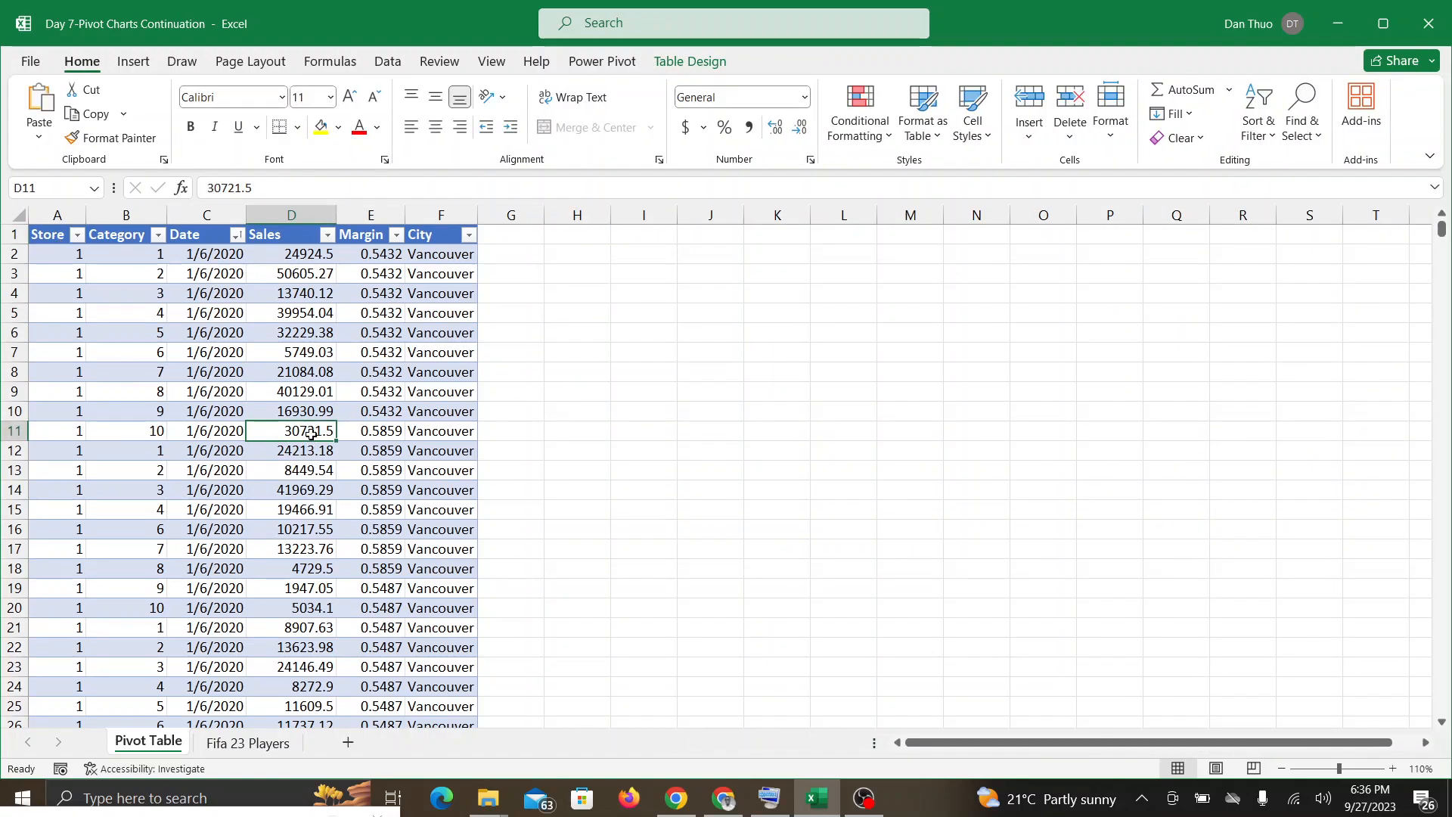
click(675, 68)
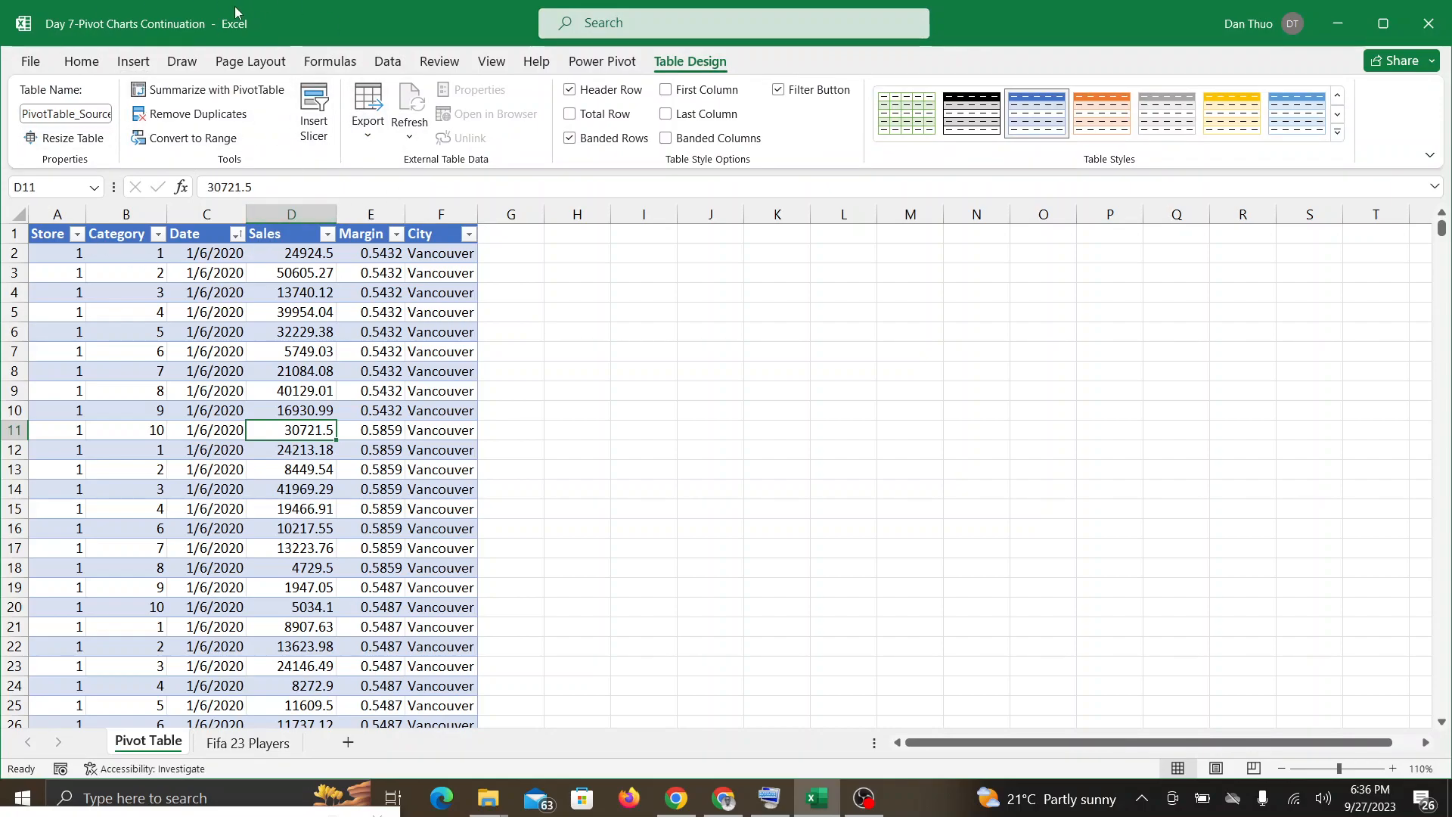
click(217, 92)
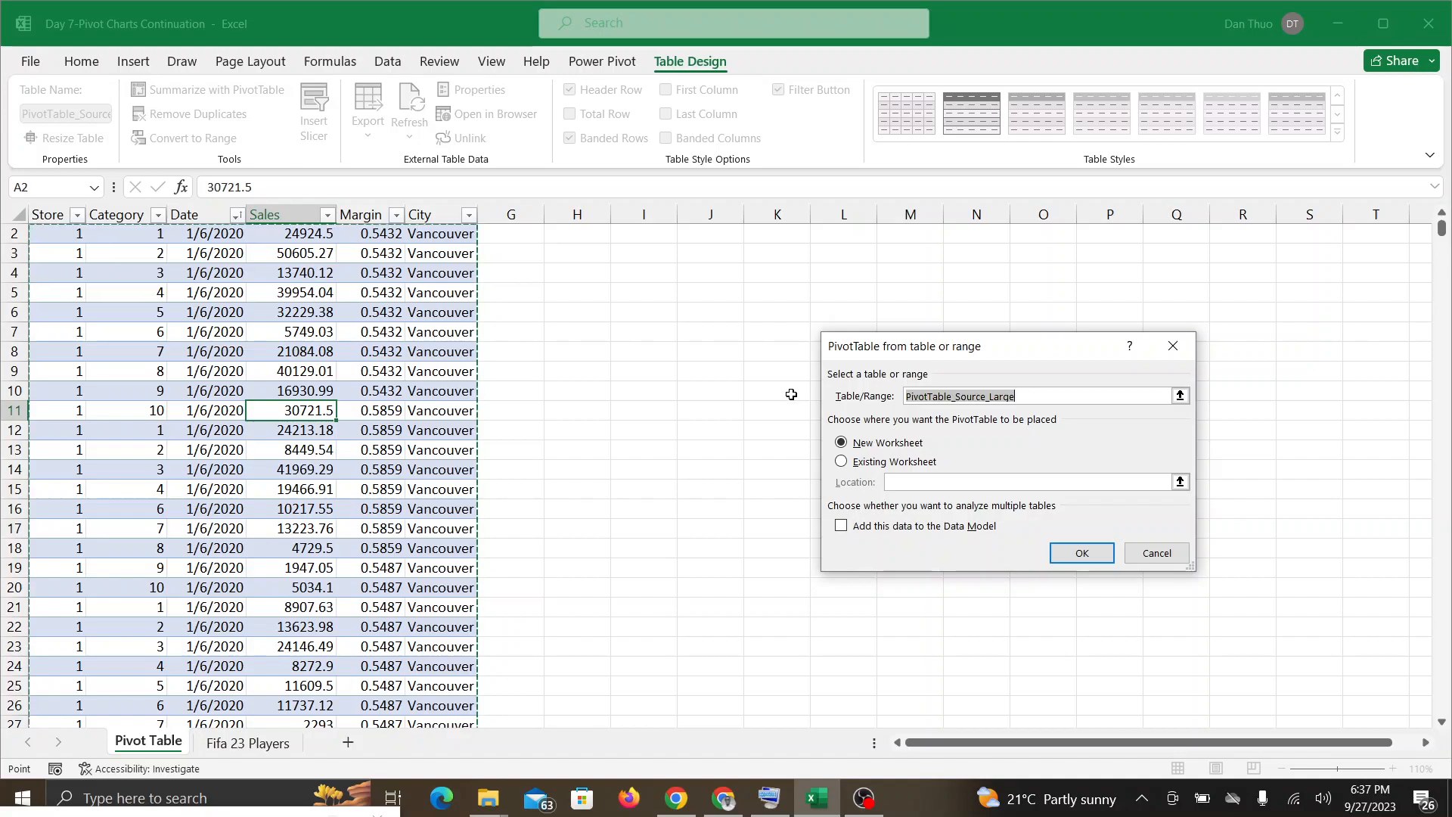
click(841, 462)
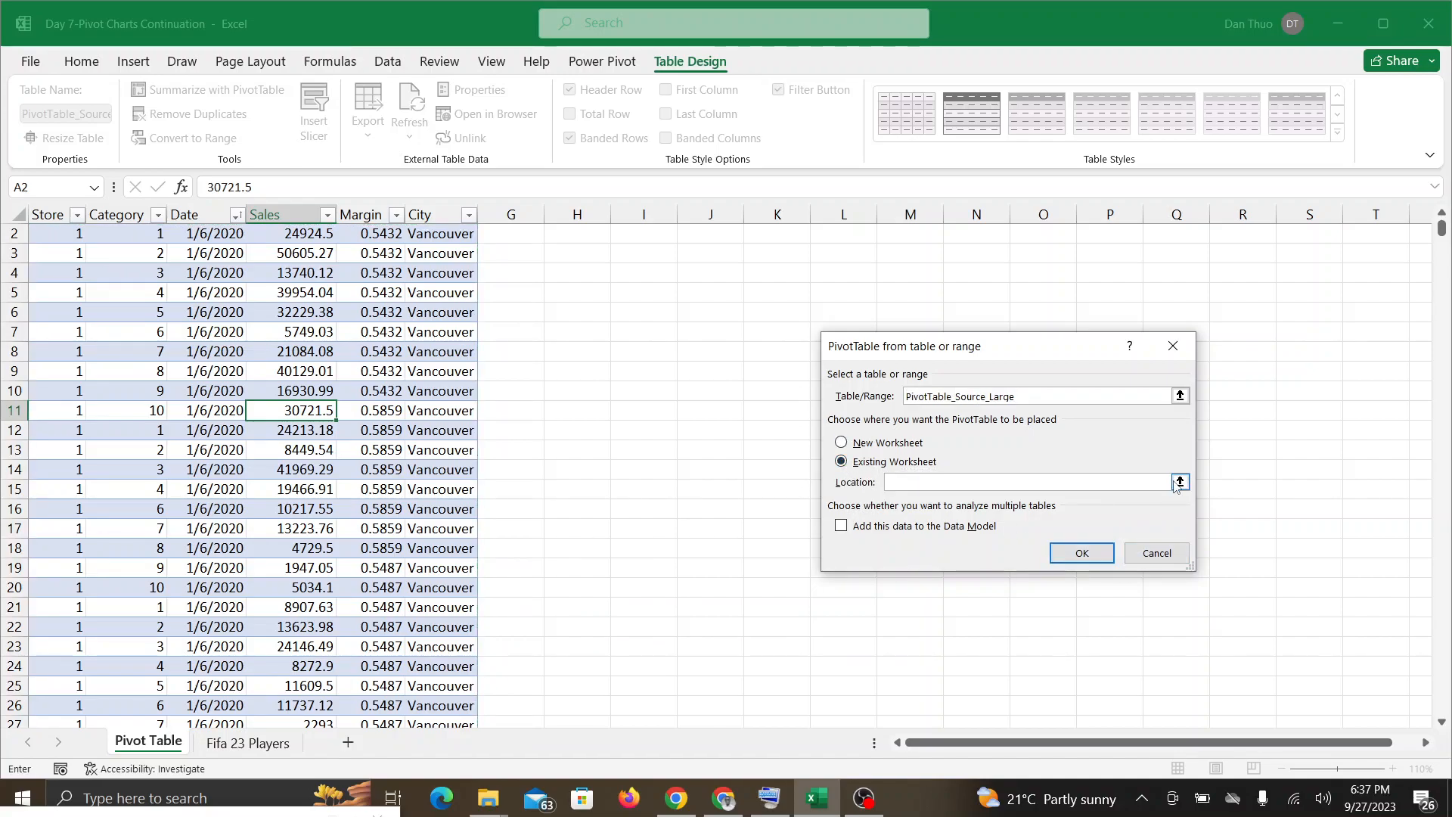
click(1180, 482)
scroll(694, 208, up, 1)
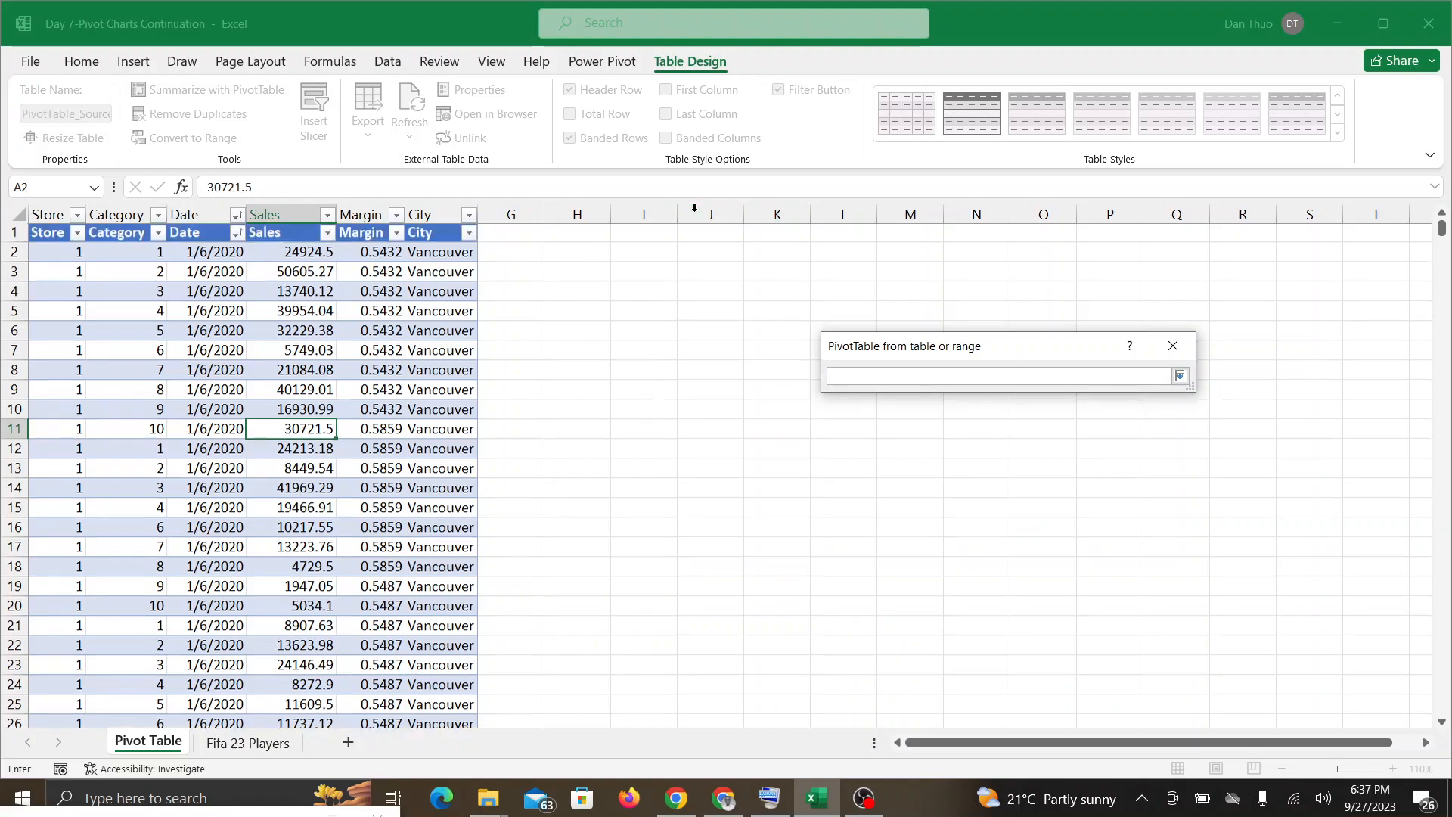
click(565, 235)
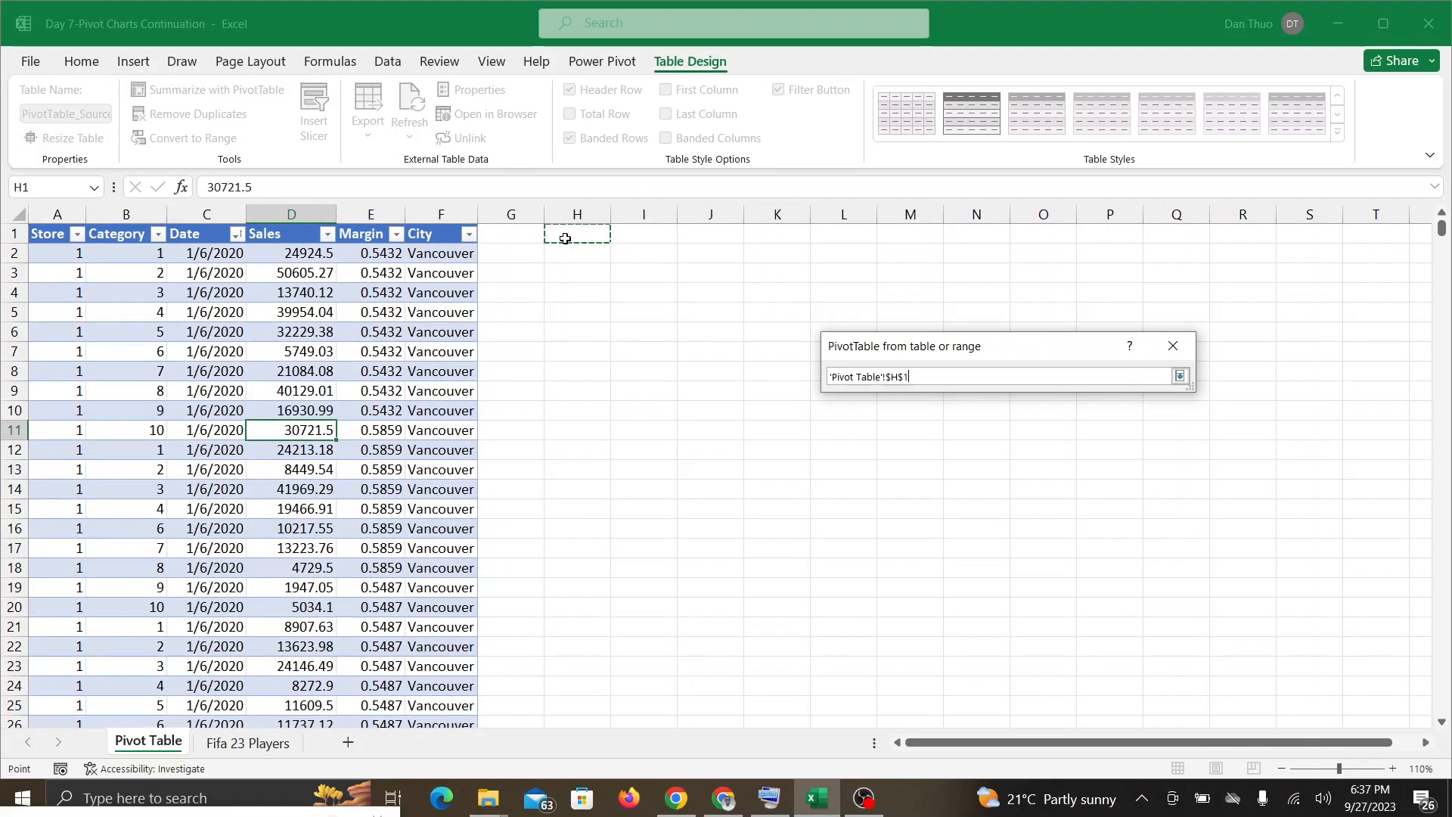
click(1180, 376)
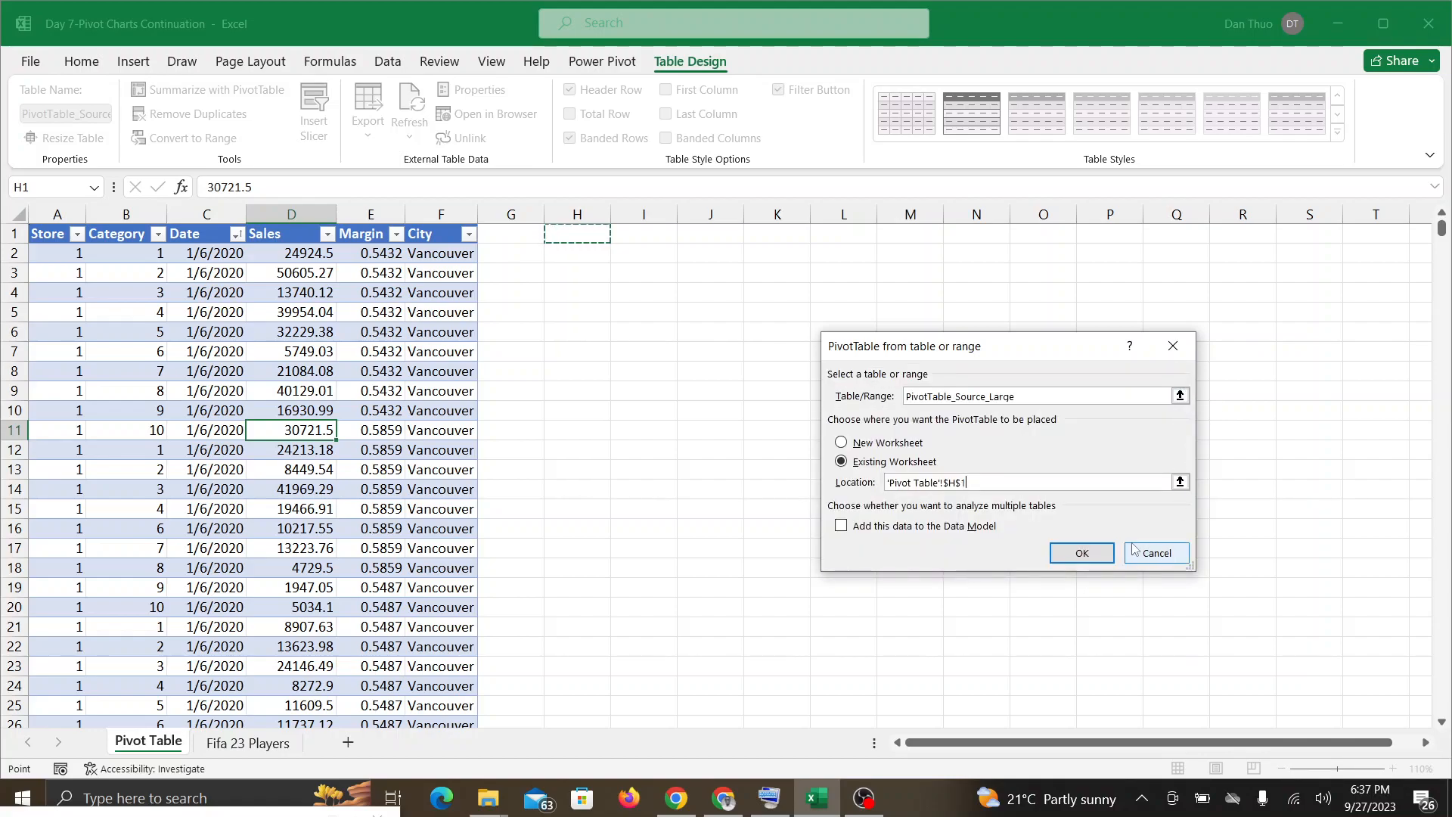
click(1069, 557)
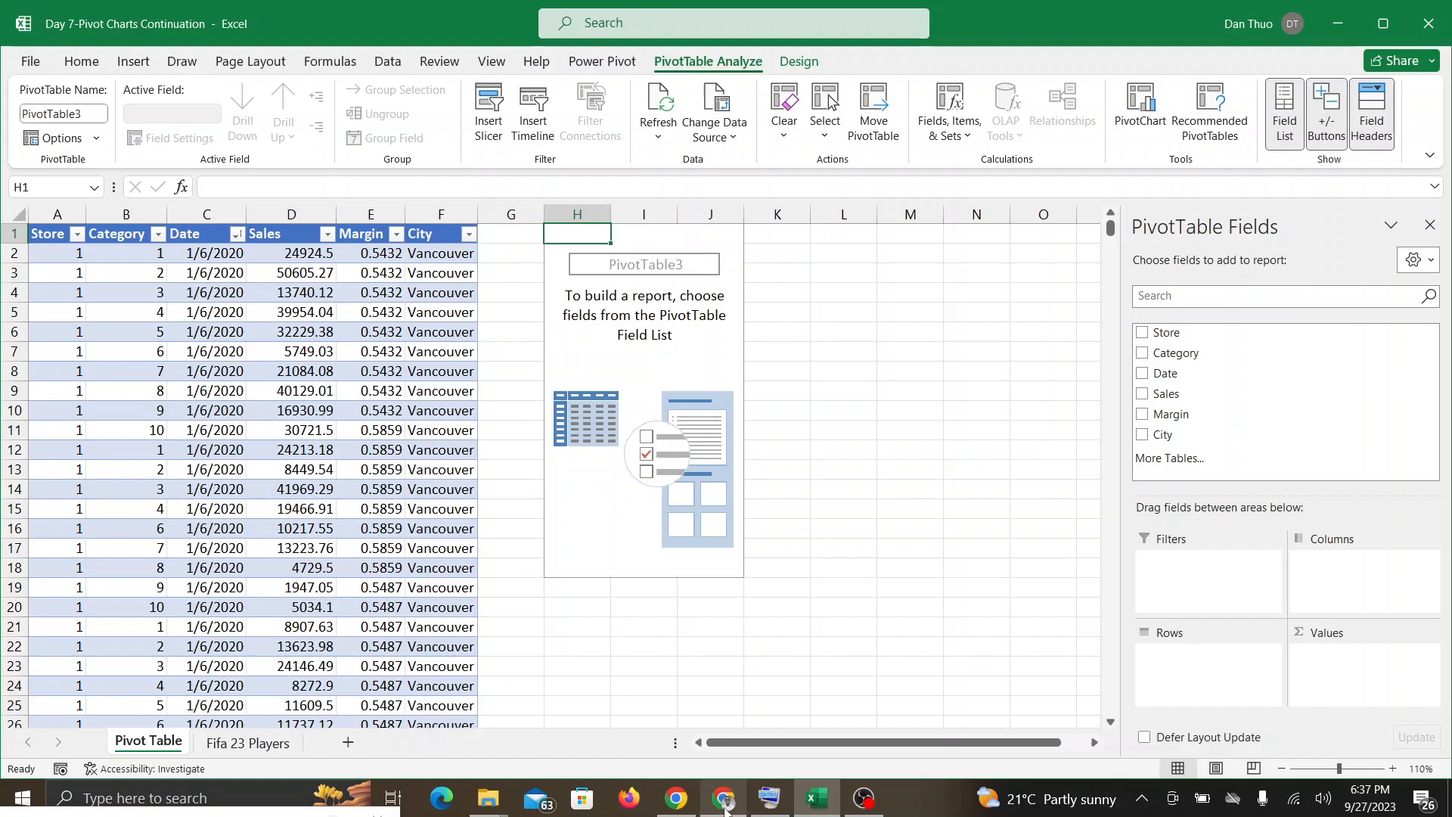
Step: Check the Google Meet call twice for participants' responses, returning to the empty PivotTable in Excel each time
mouse_move(724, 806)
click(729, 711)
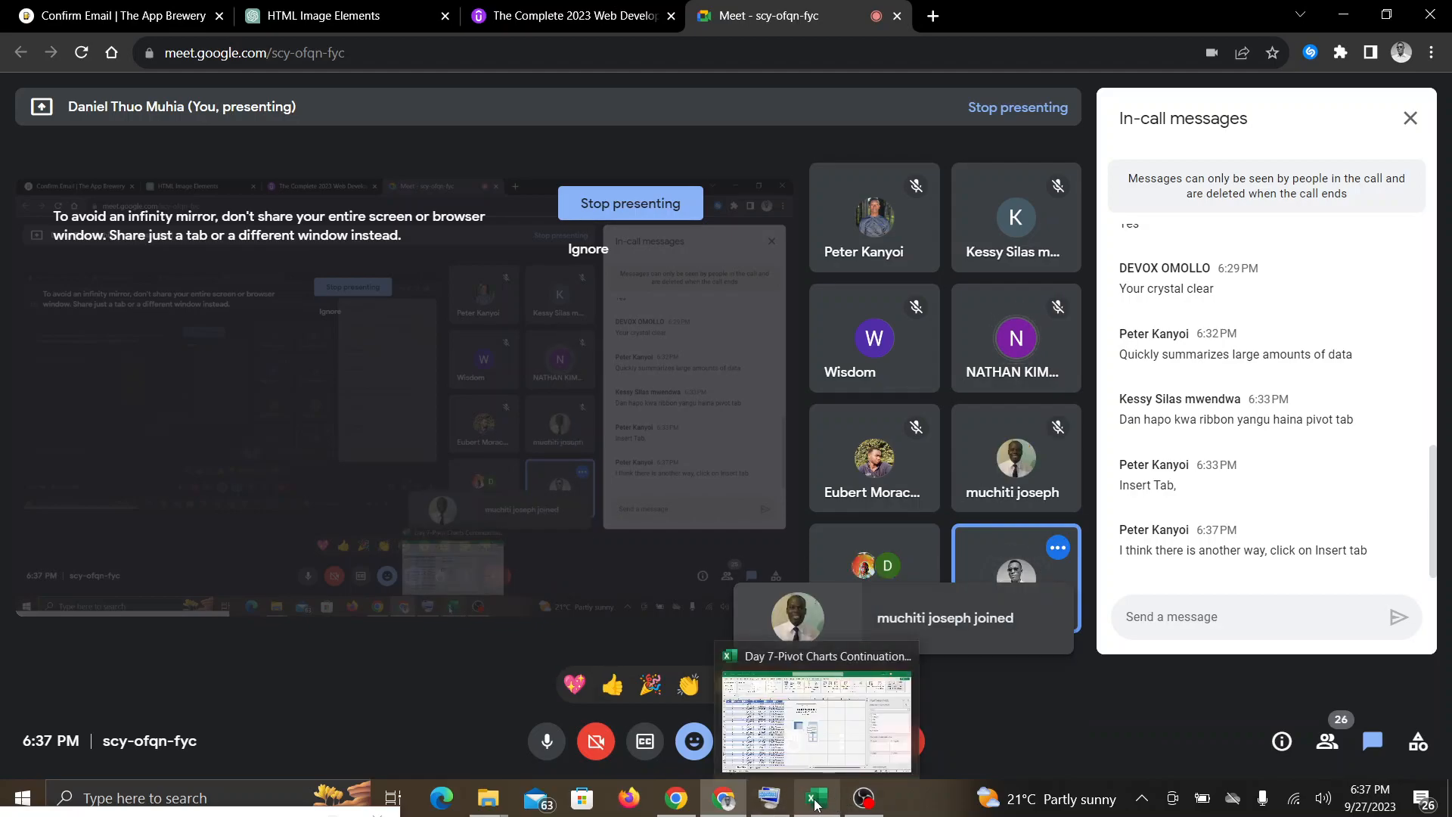
click(816, 800)
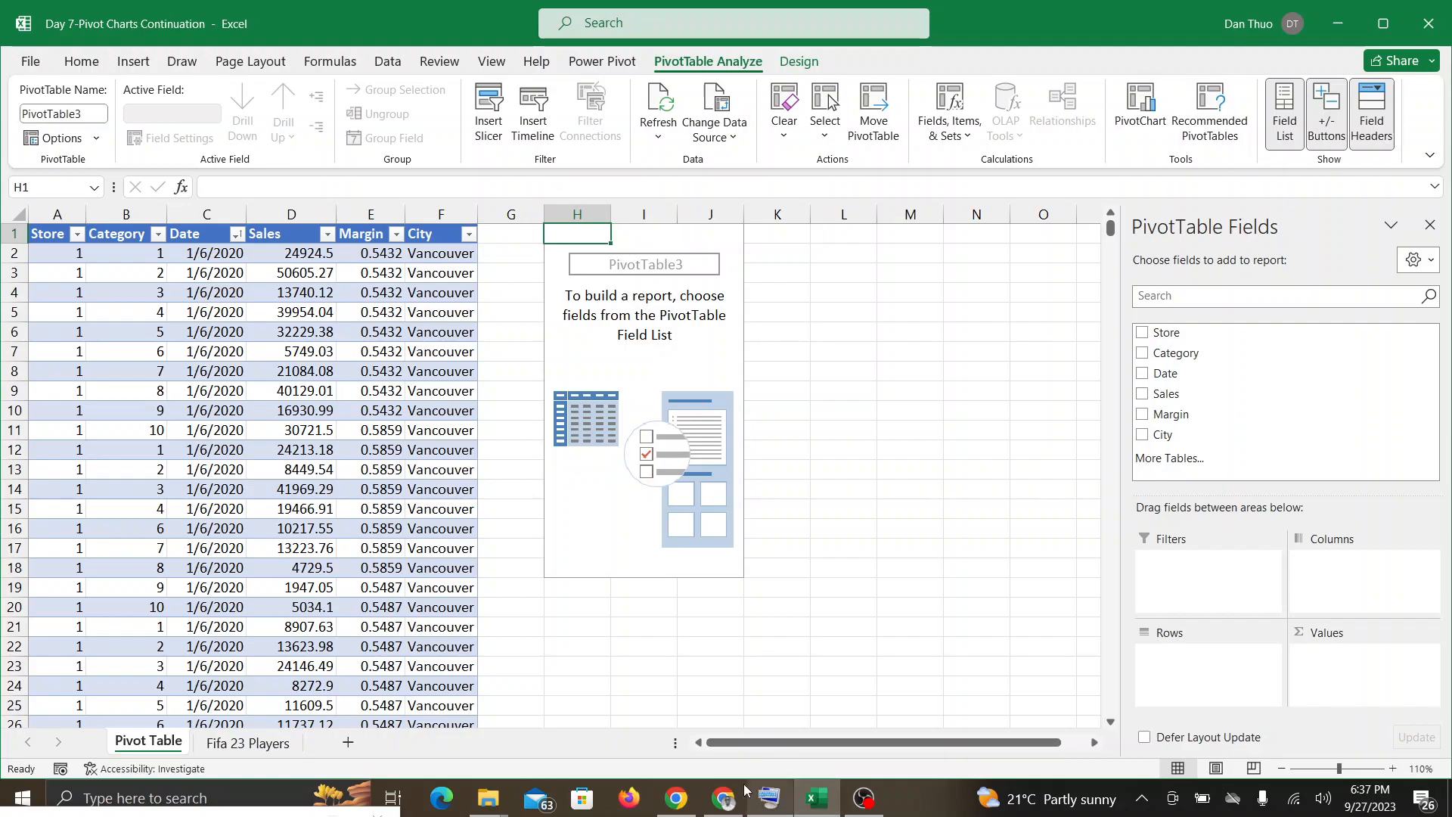
click(723, 797)
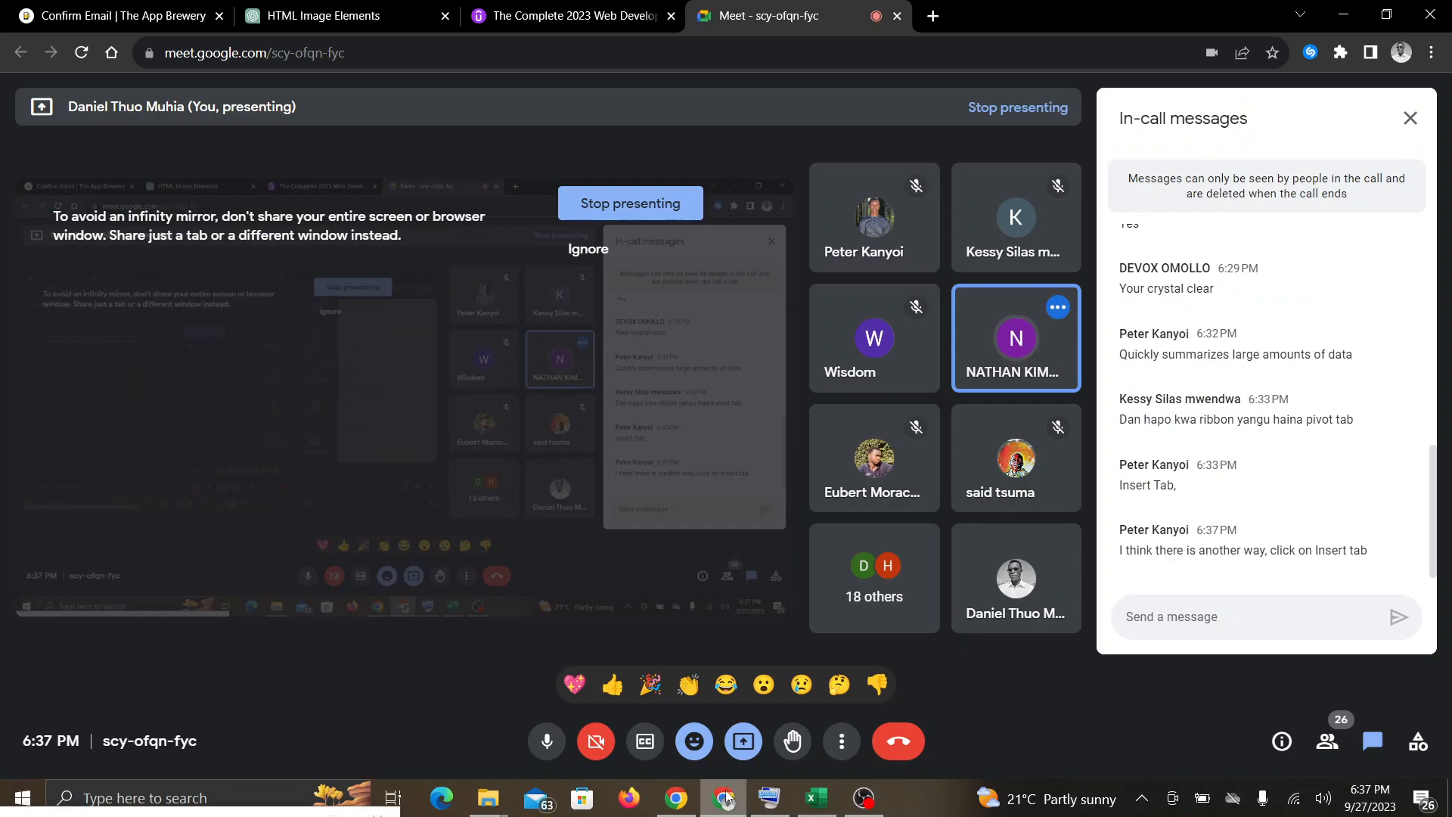
click(817, 801)
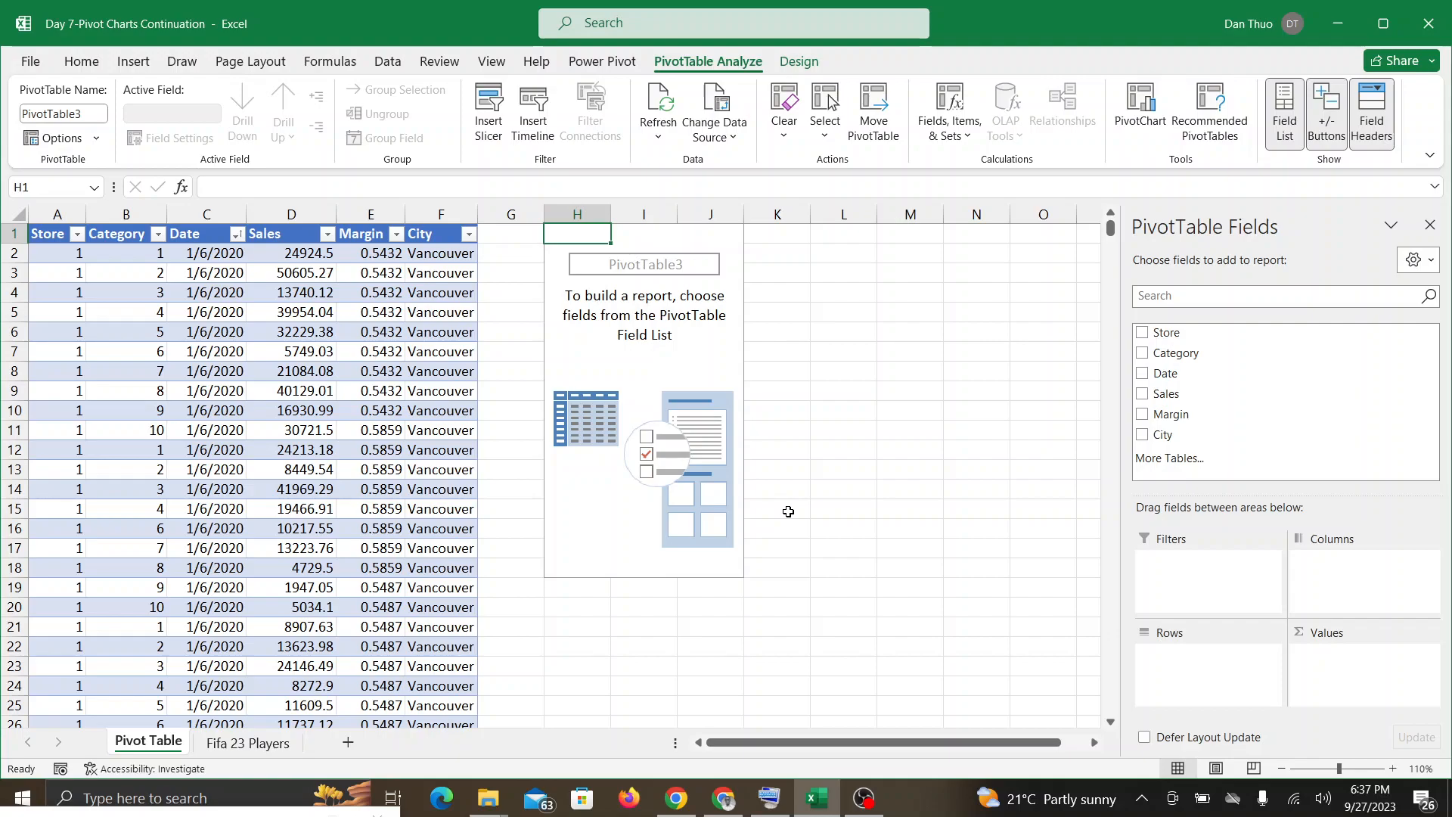
Step: Undo the PivotTable insertion and, from cell D13, summarize PivotTable_Source_Large with a new PivotTable at H1 of the Pivot Table sheet
key(ctrl+z)
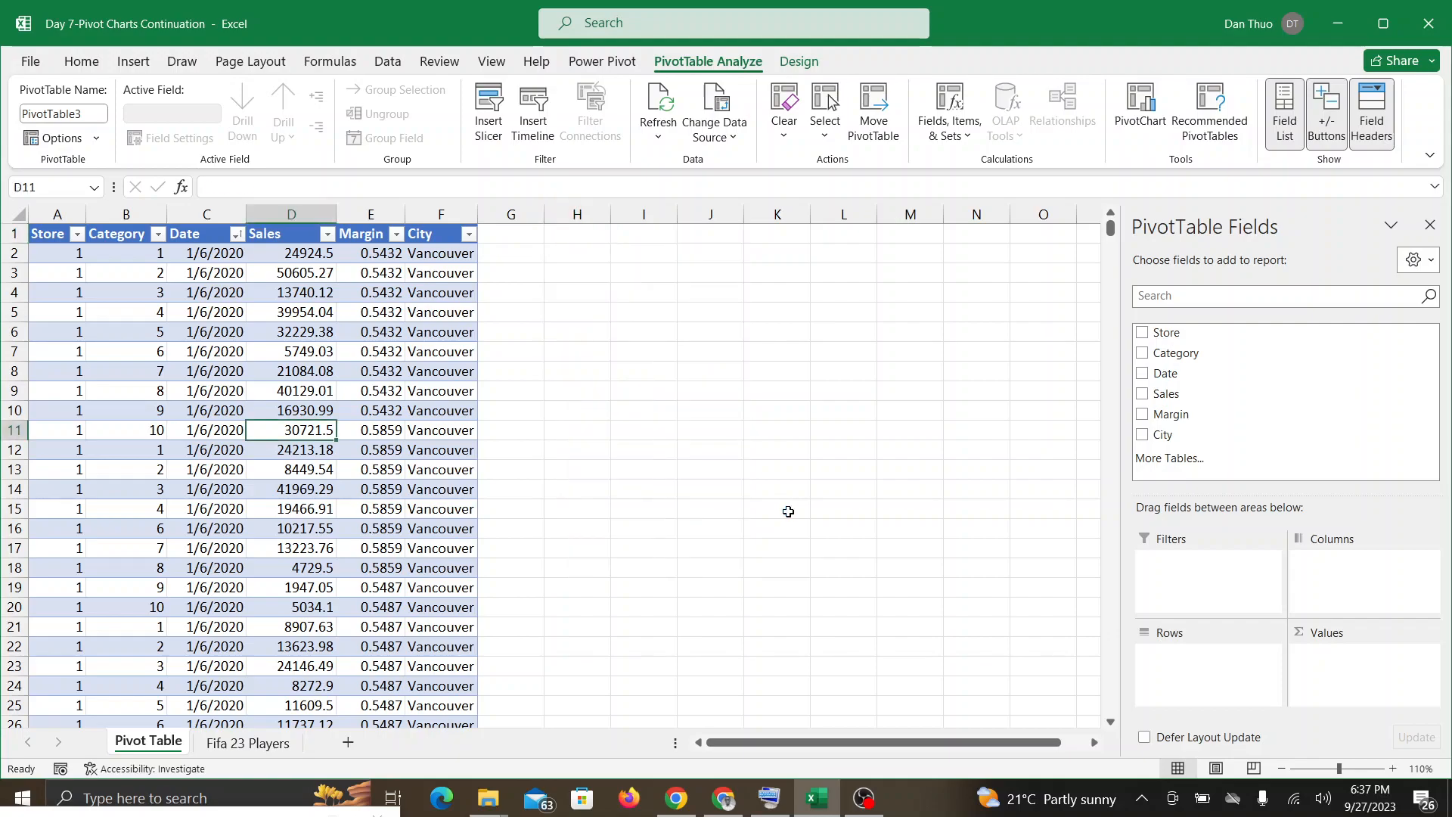
click(289, 471)
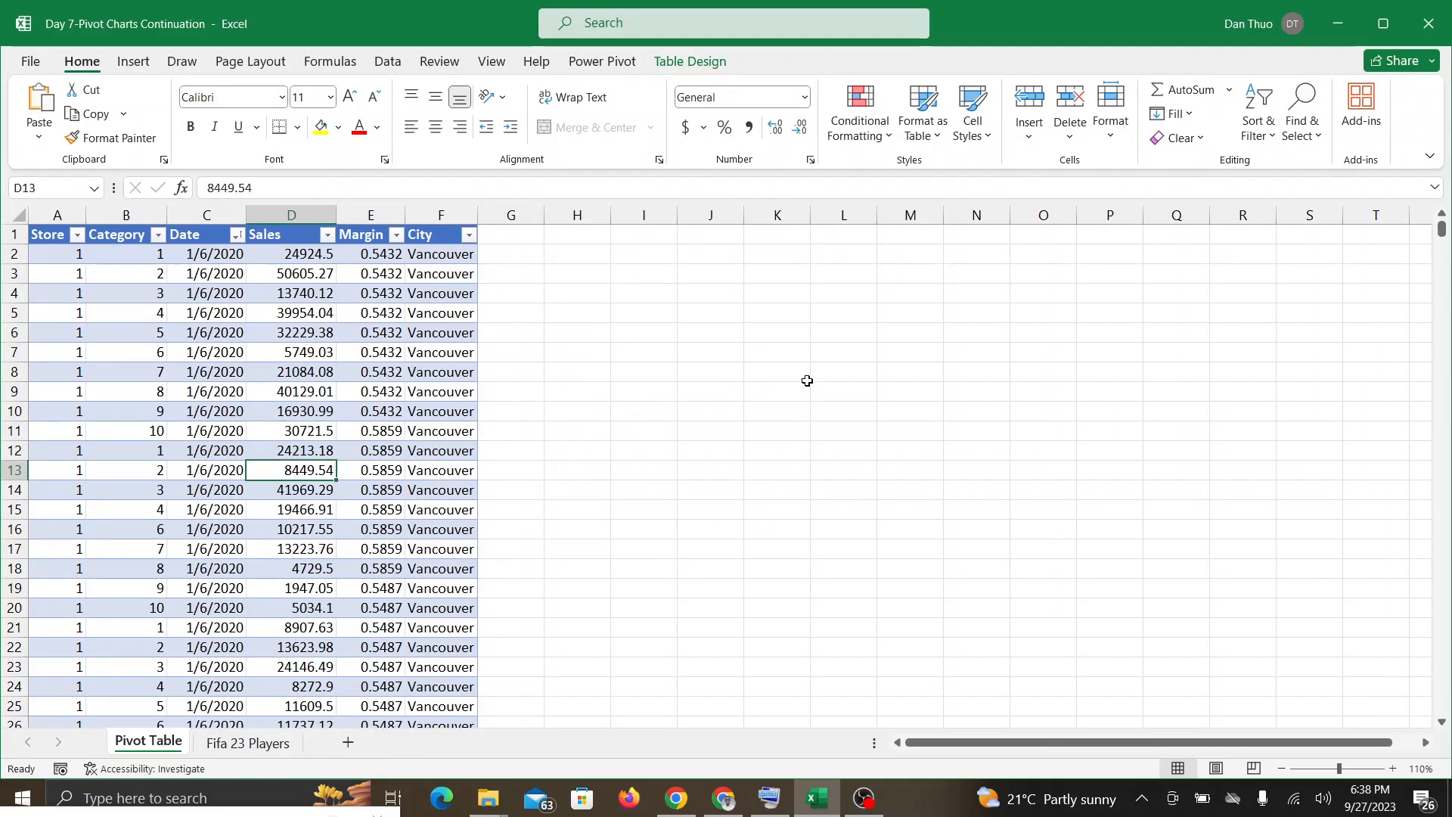
click(698, 70)
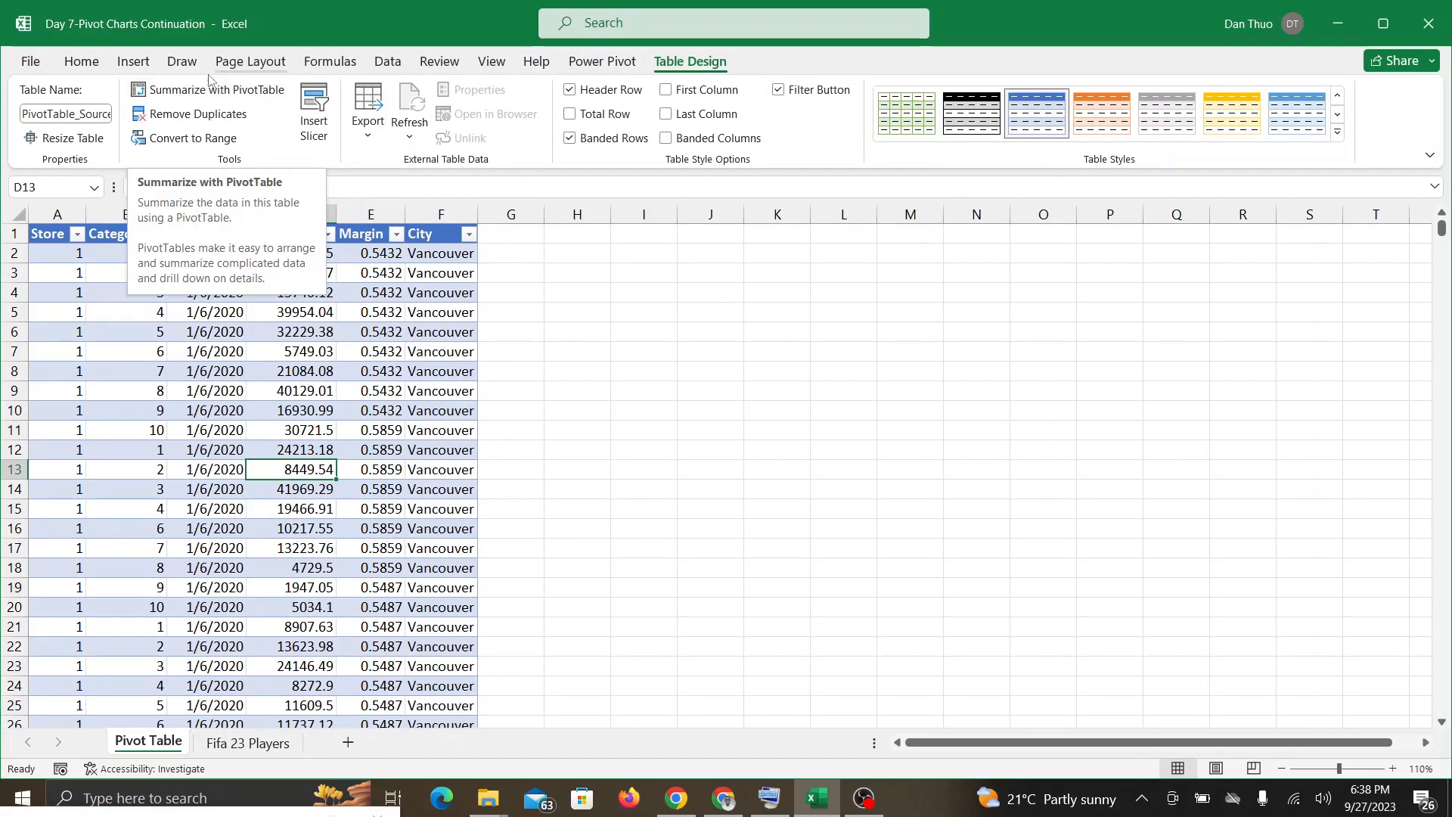
click(224, 91)
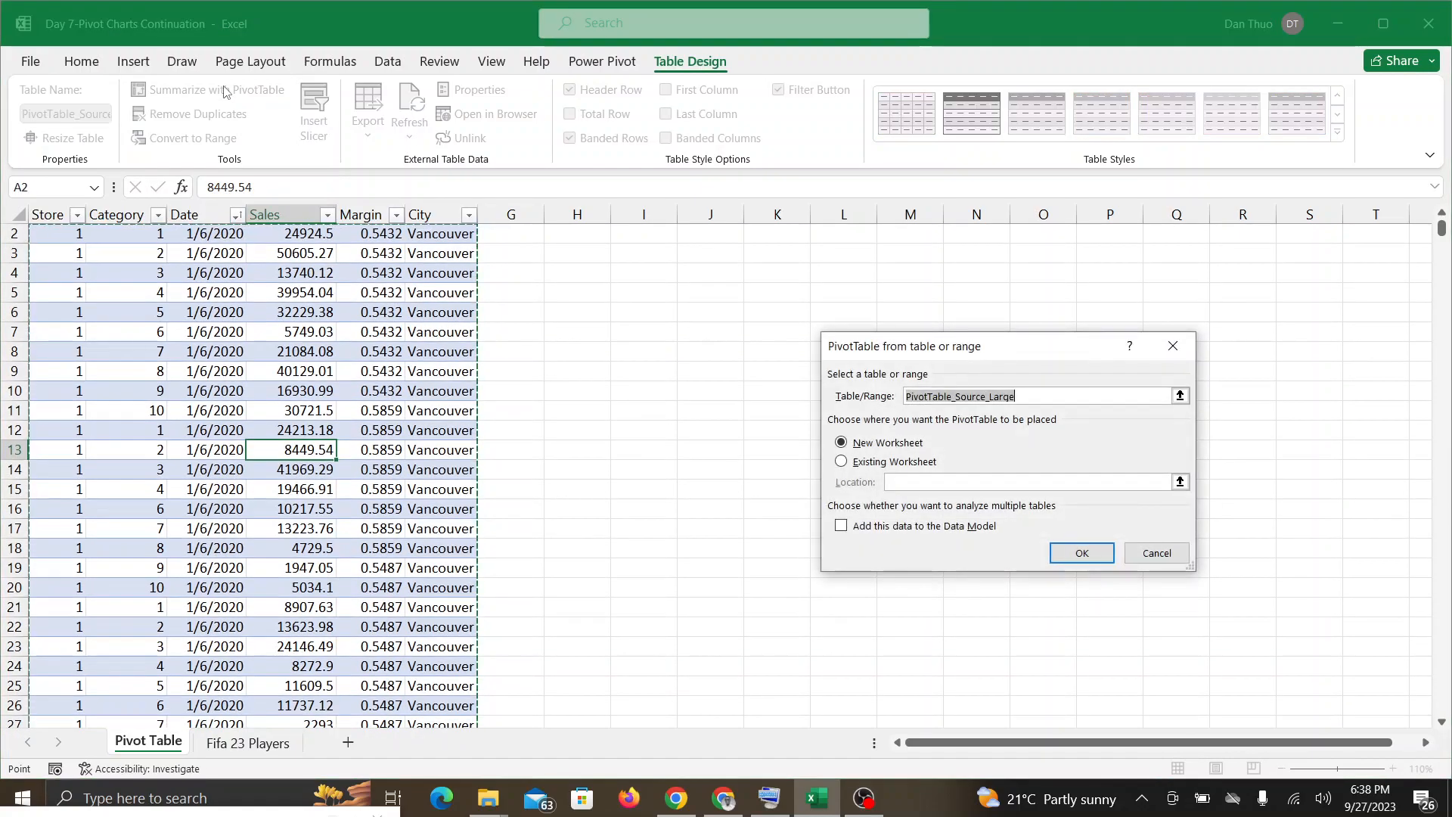
click(844, 463)
scroll(844, 464, up, 1)
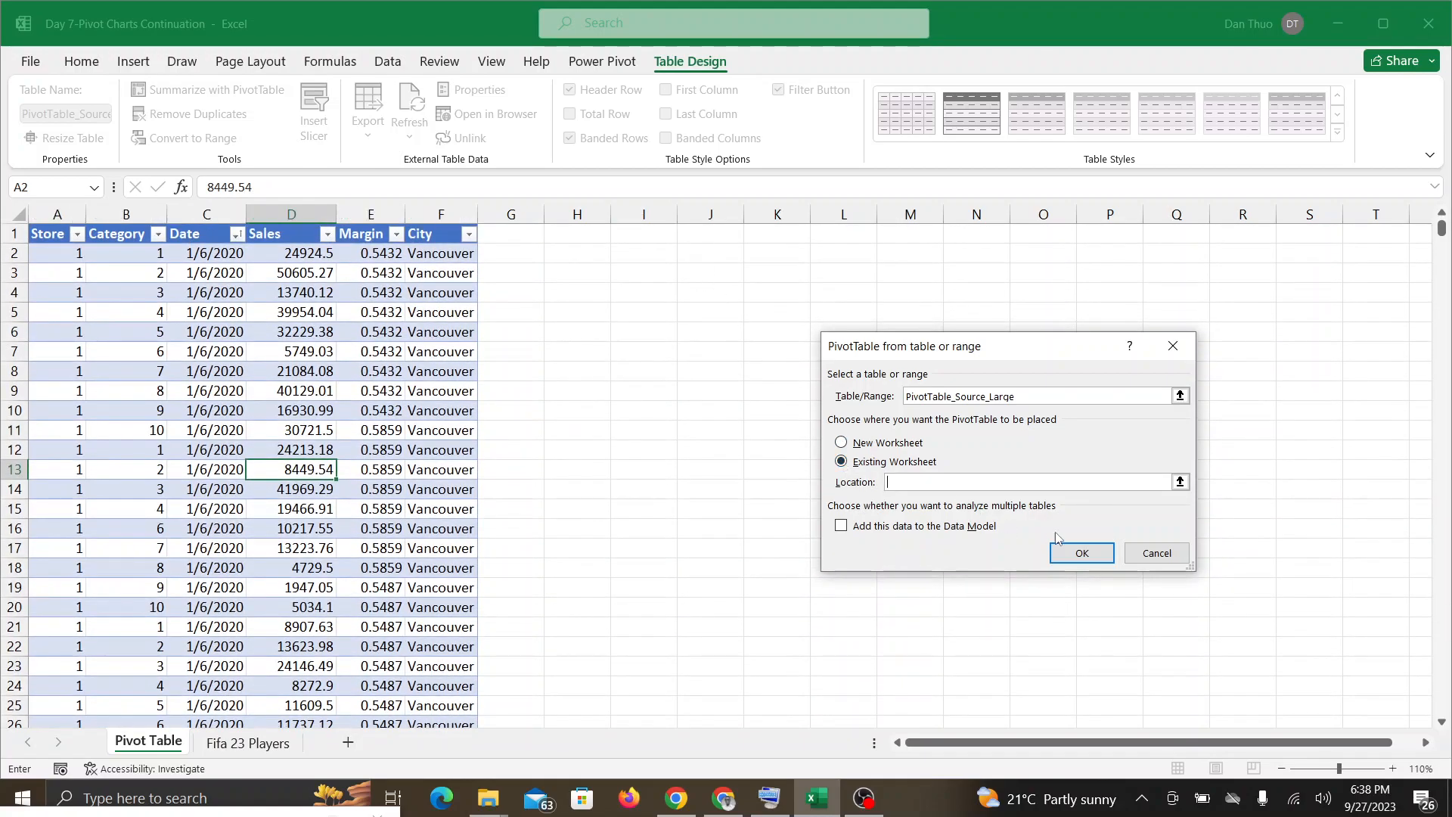
click(1179, 482)
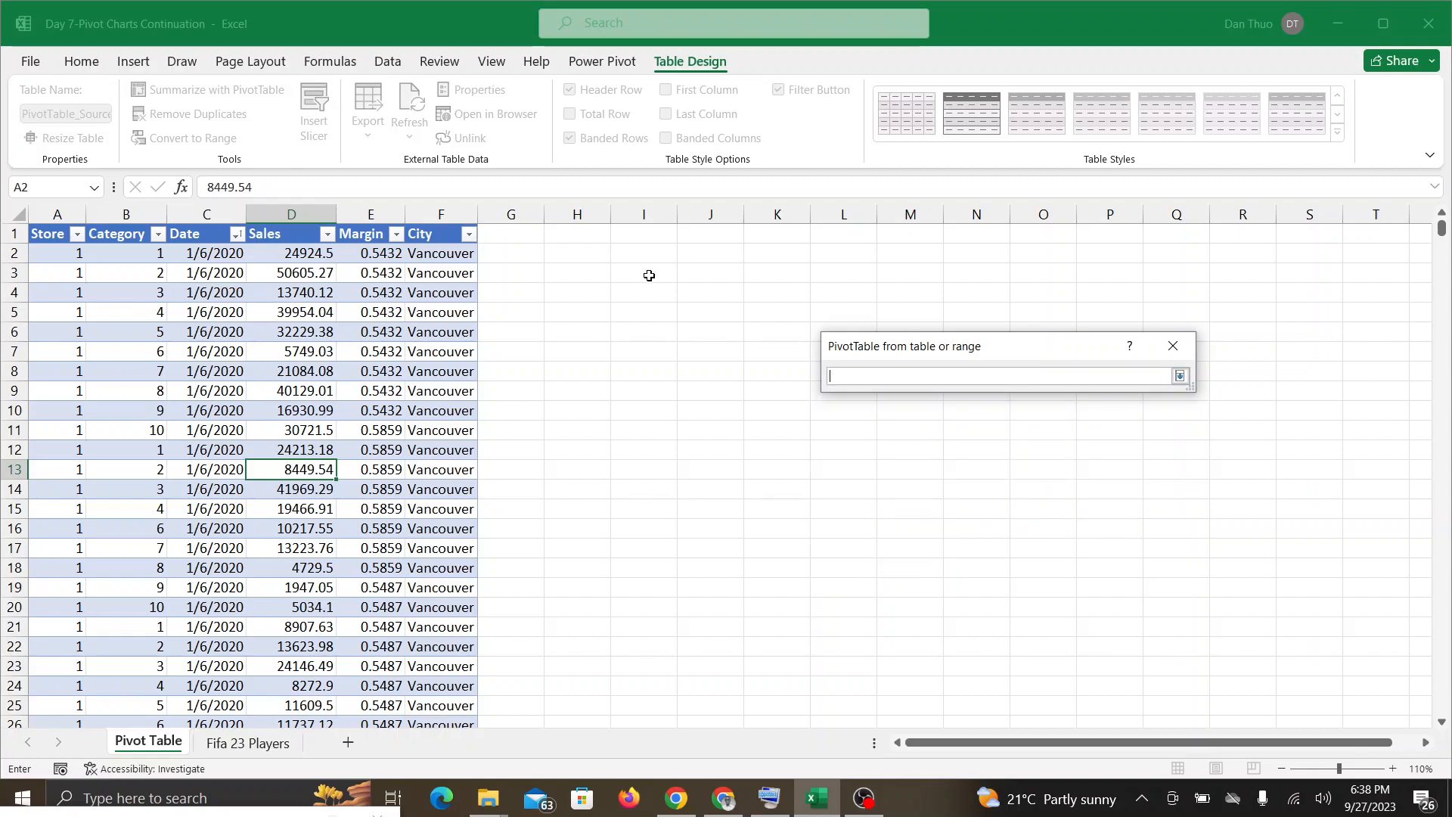
click(582, 235)
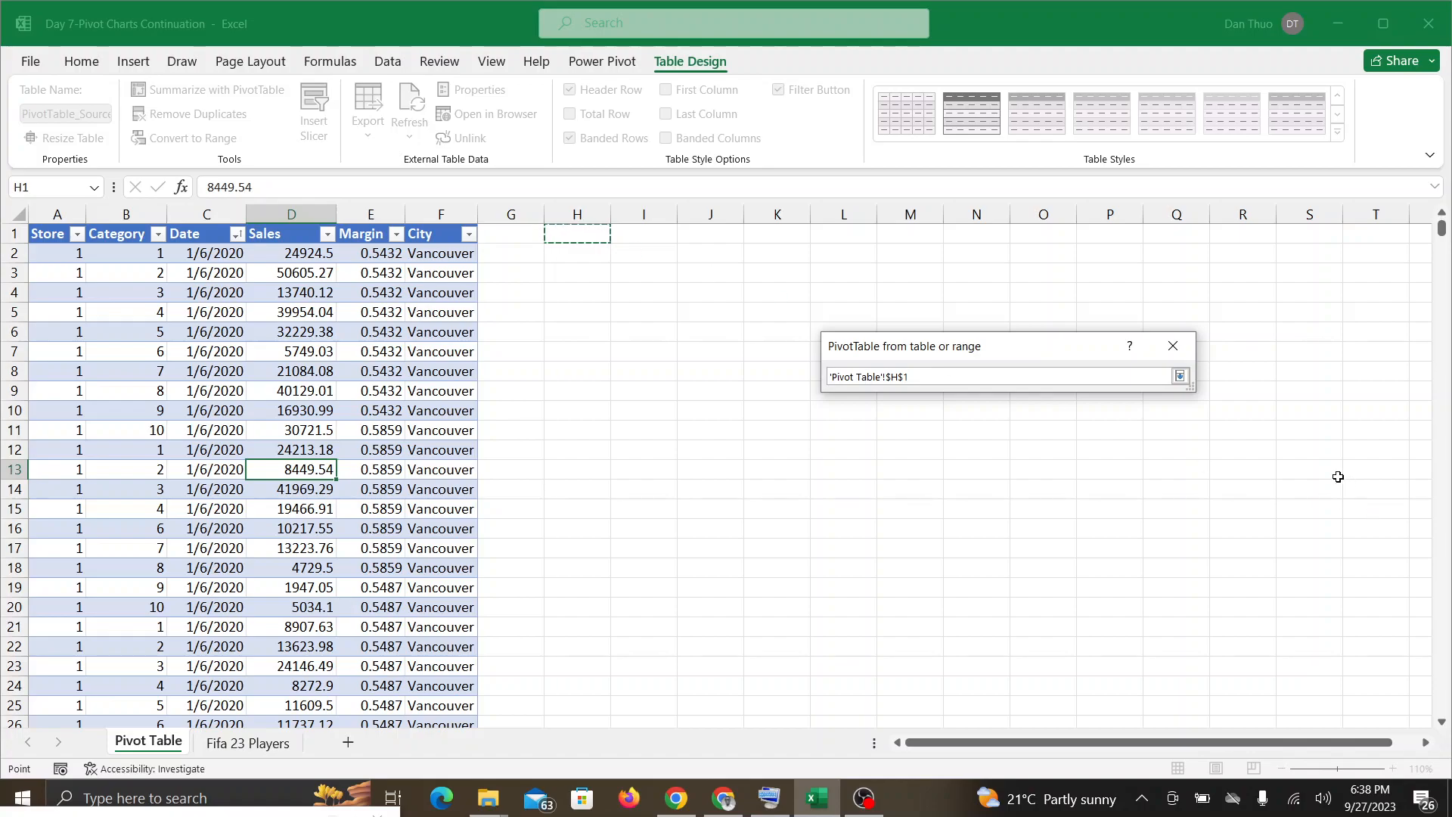
click(1181, 377)
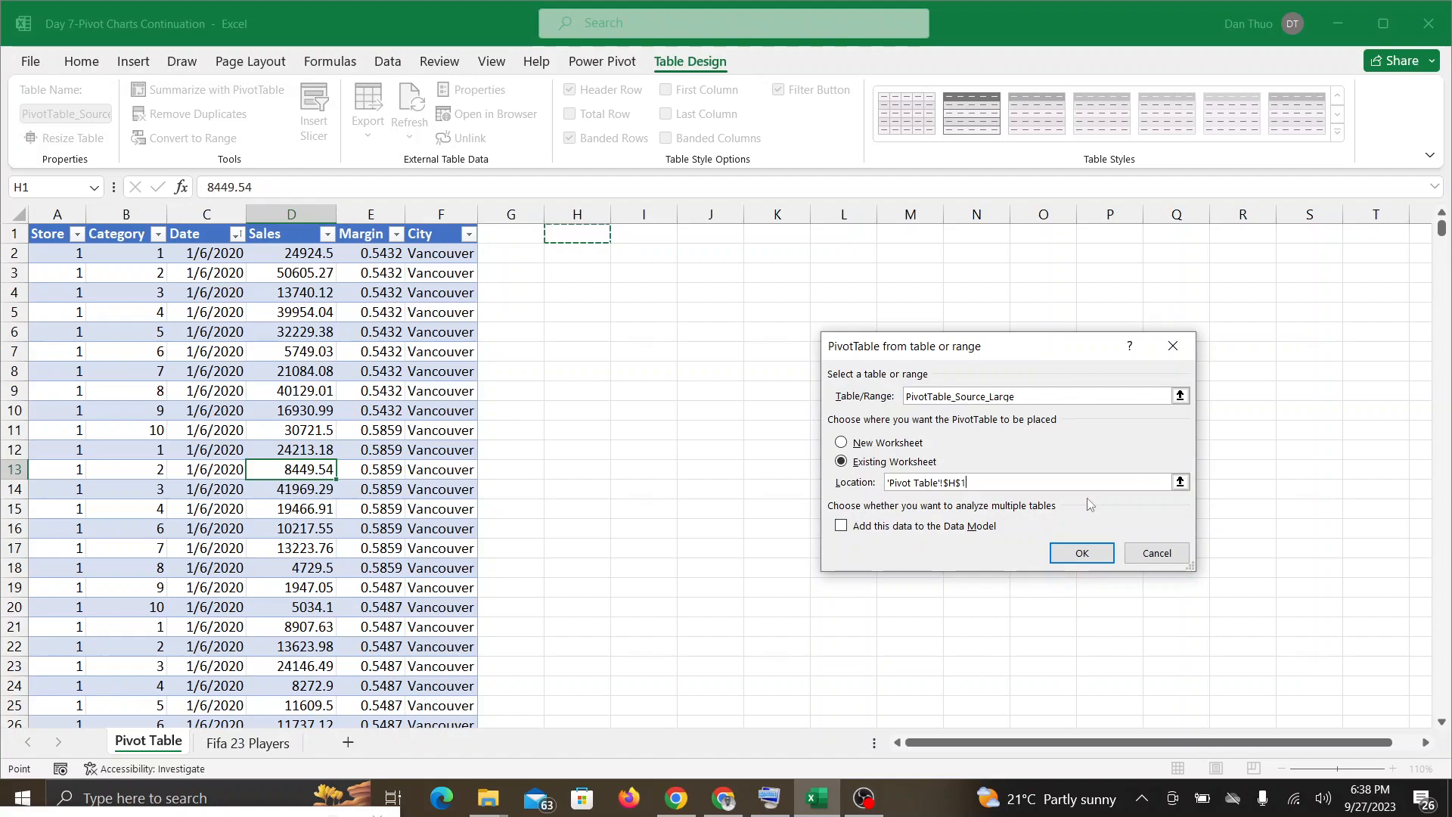
click(1065, 554)
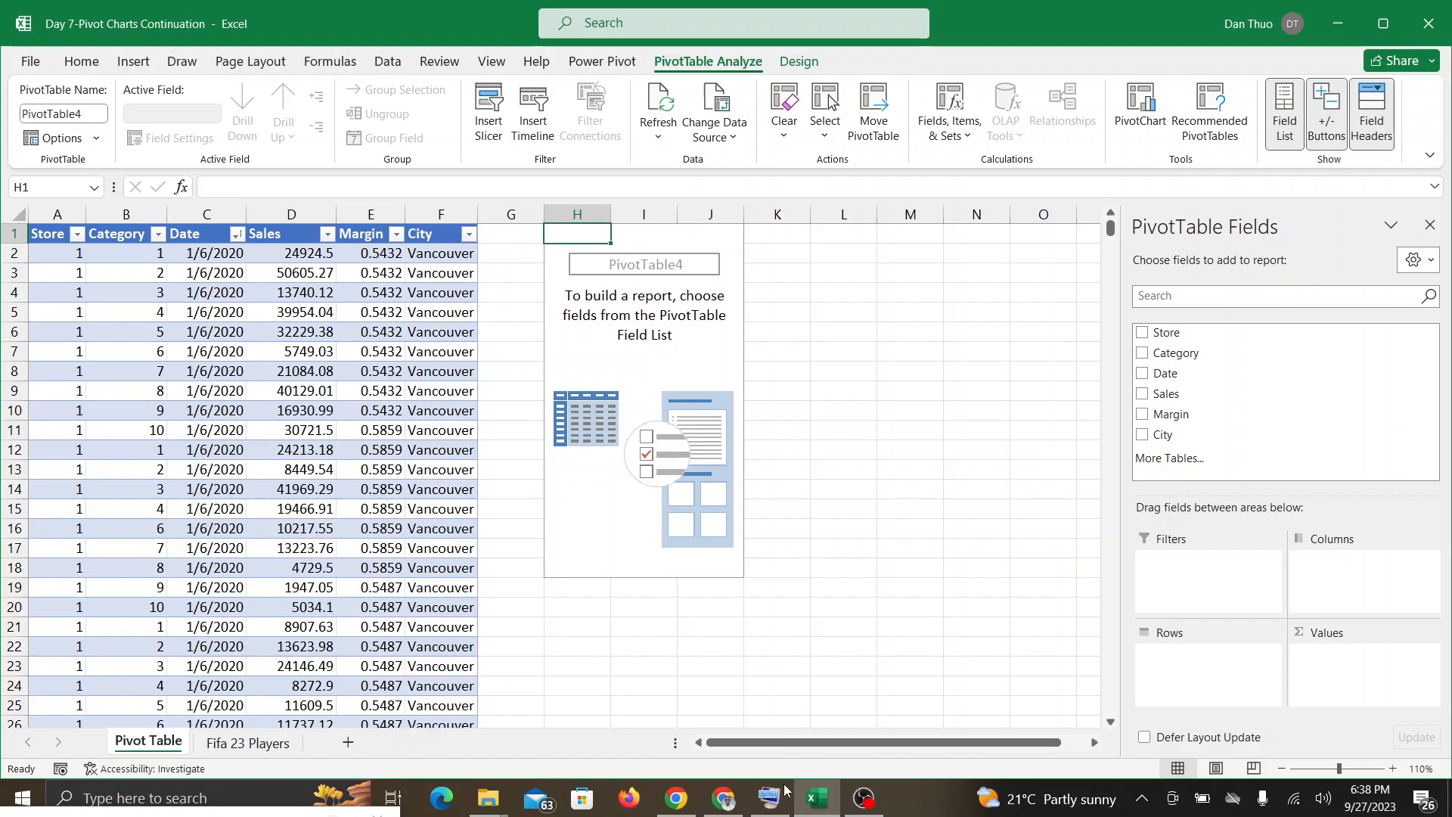
Step: Look at the Google Meet call for participants' questions and return to the Excel workbook
click(726, 796)
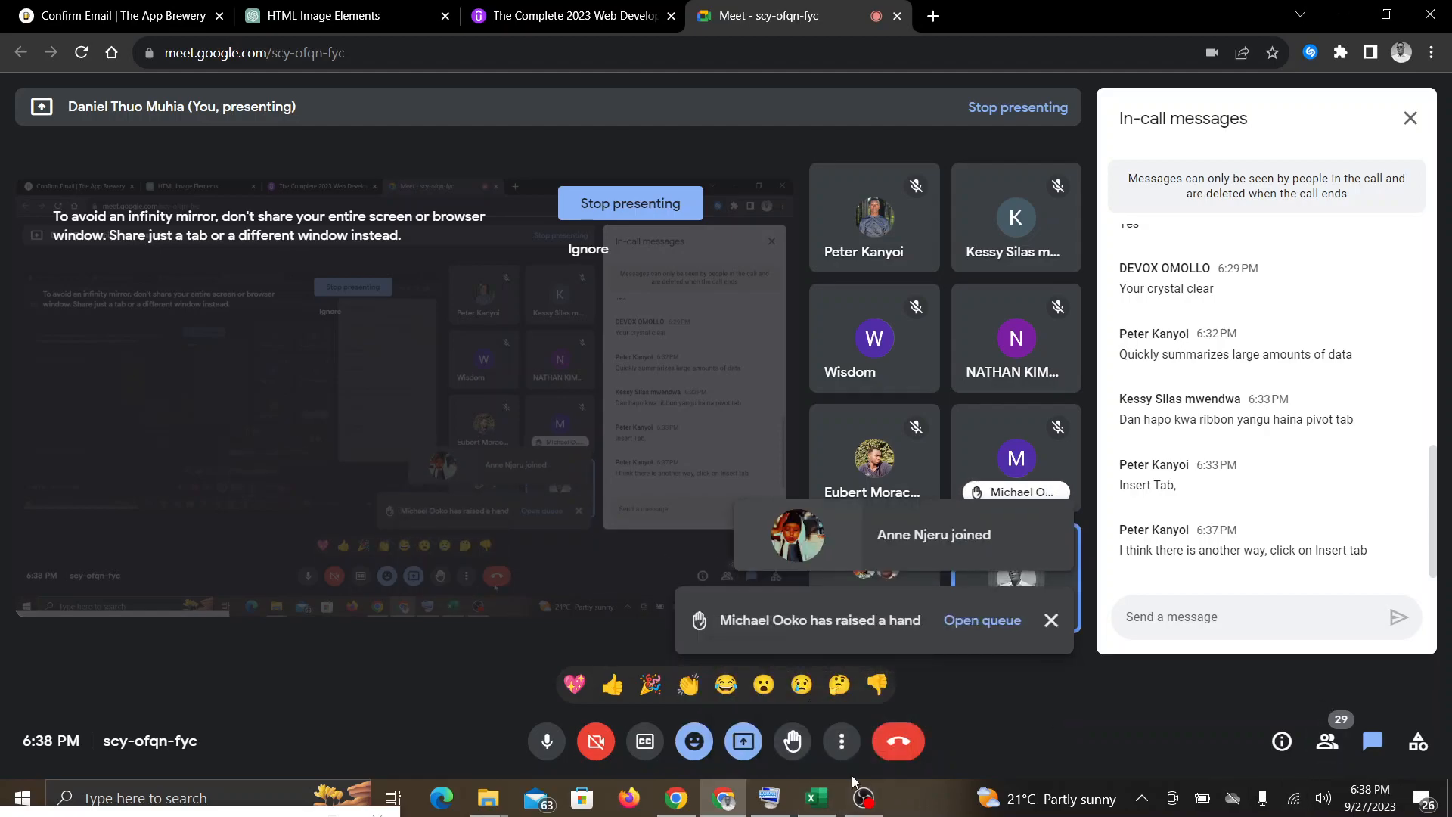
click(815, 801)
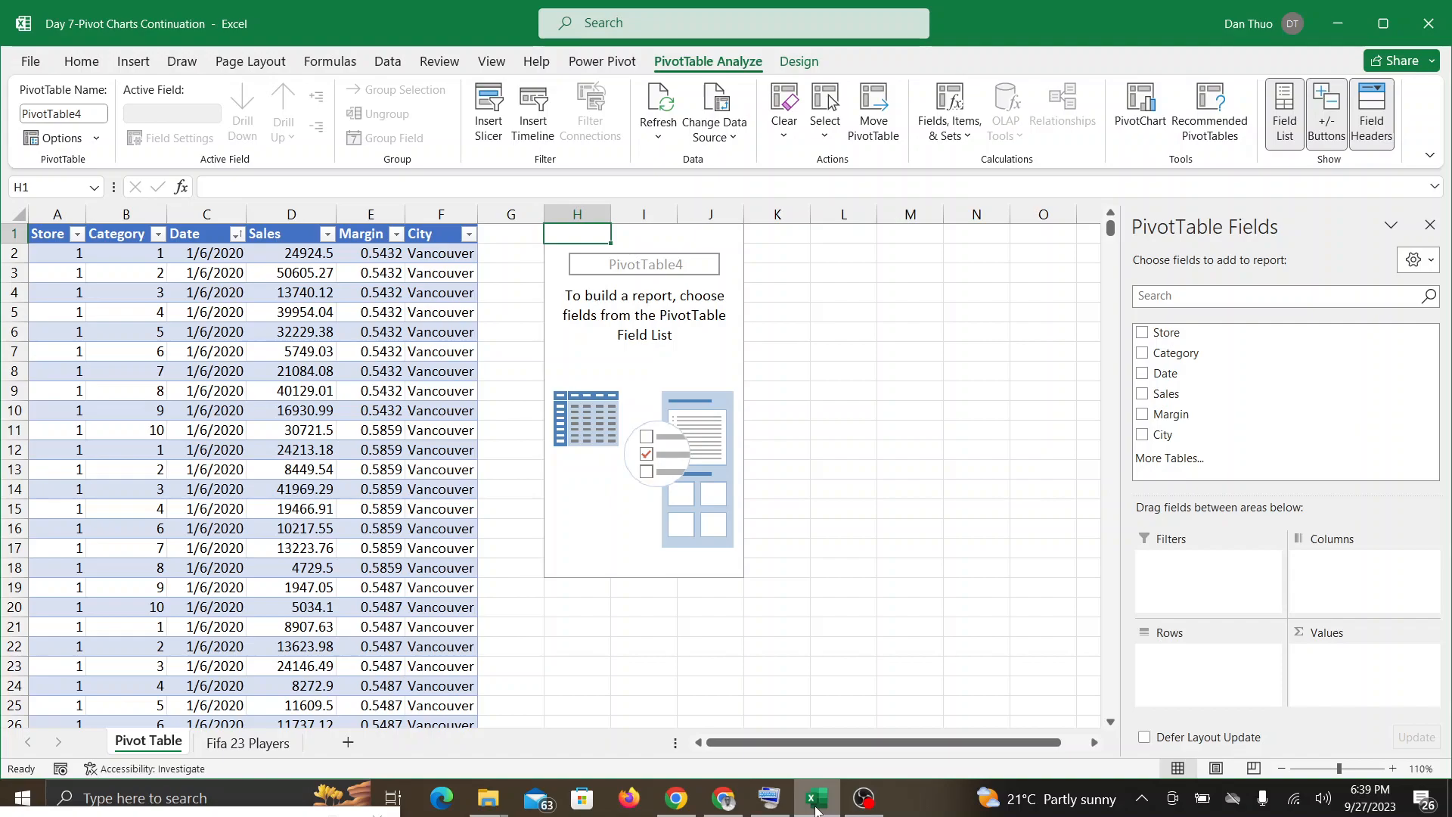
Step: On the Fifa 23 Players sheet, create a PivotTable from range A1:N18540 on the existing worksheet at cell Q1
click(256, 746)
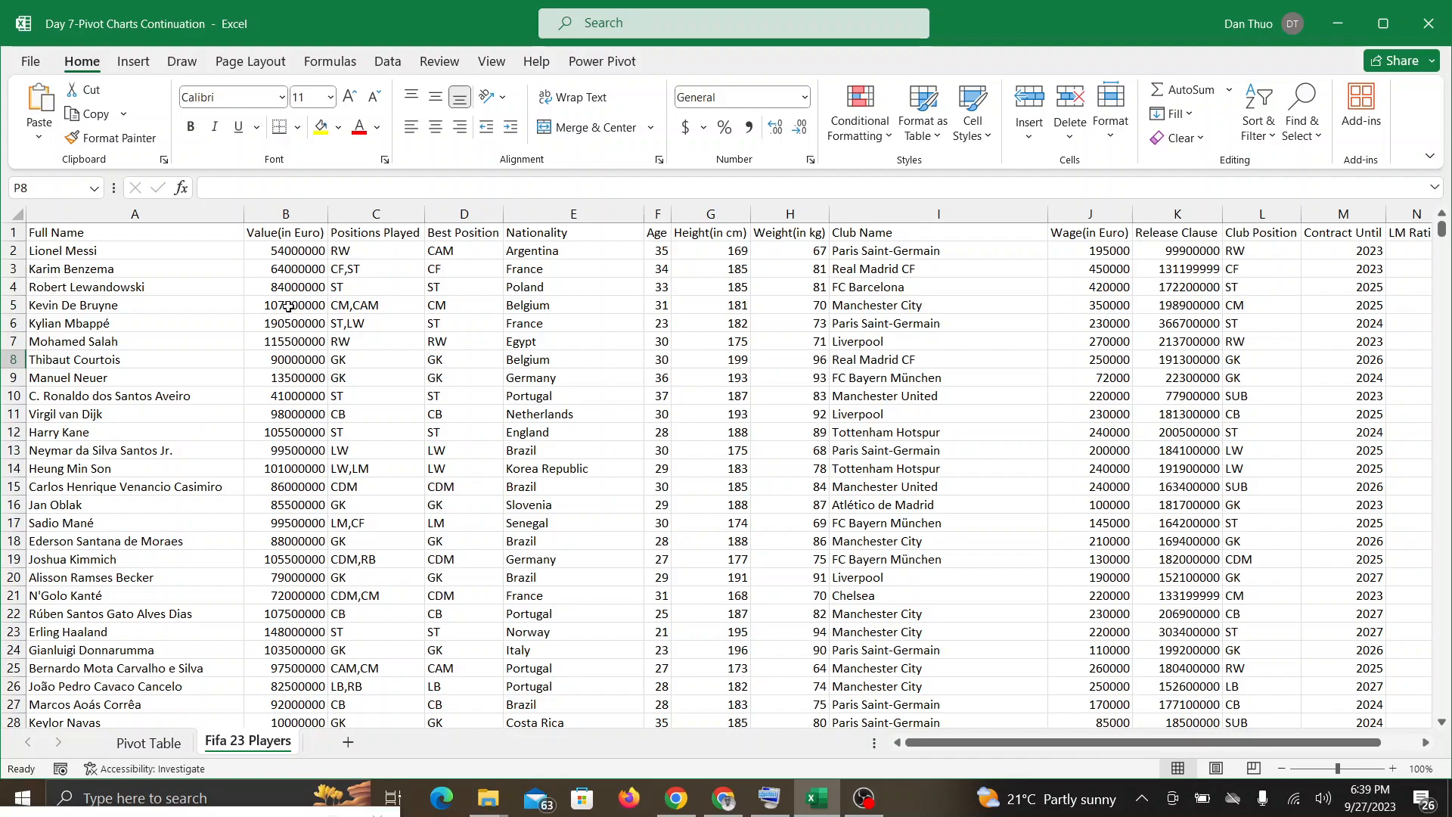
click(134, 62)
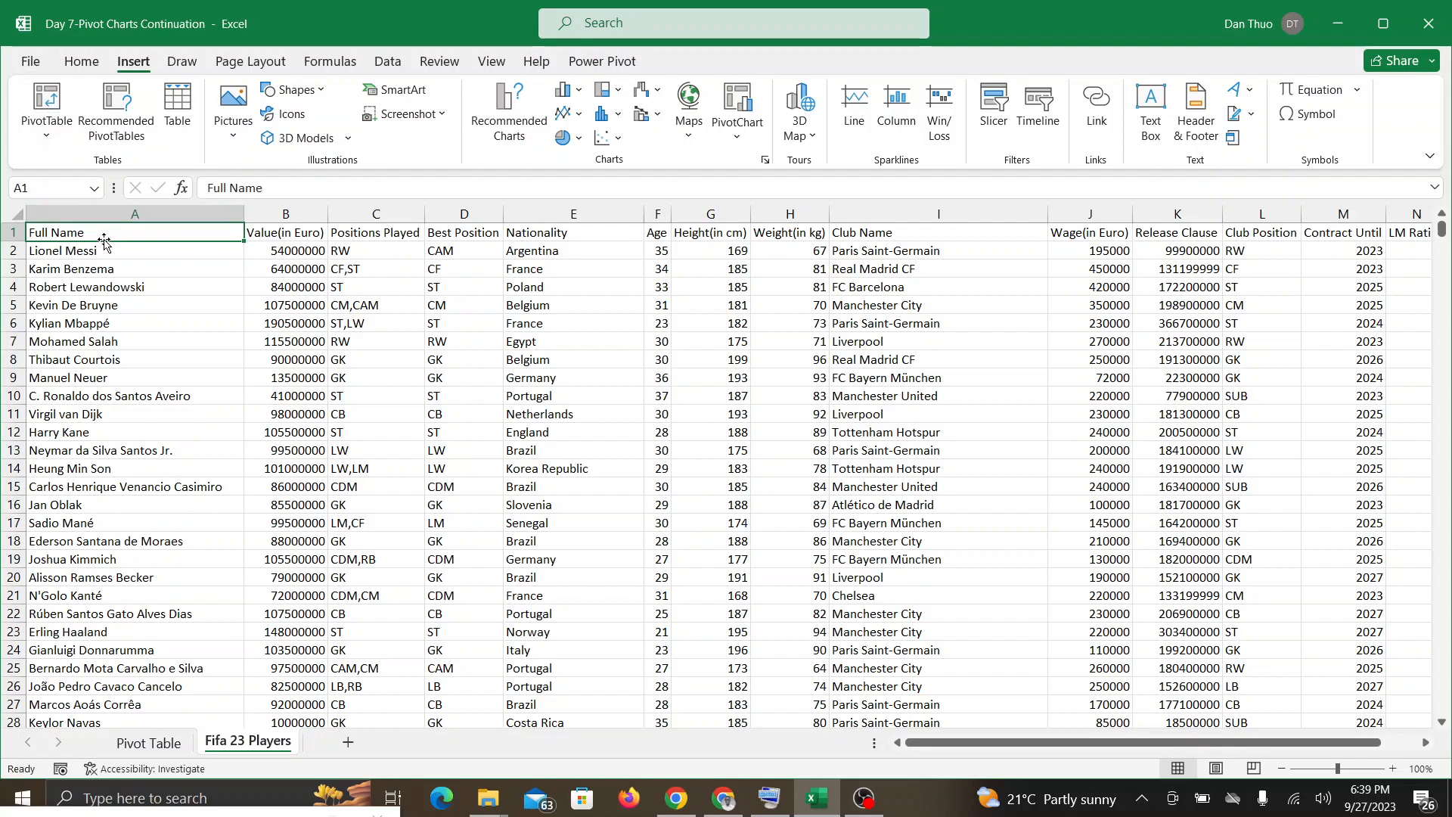
click(50, 110)
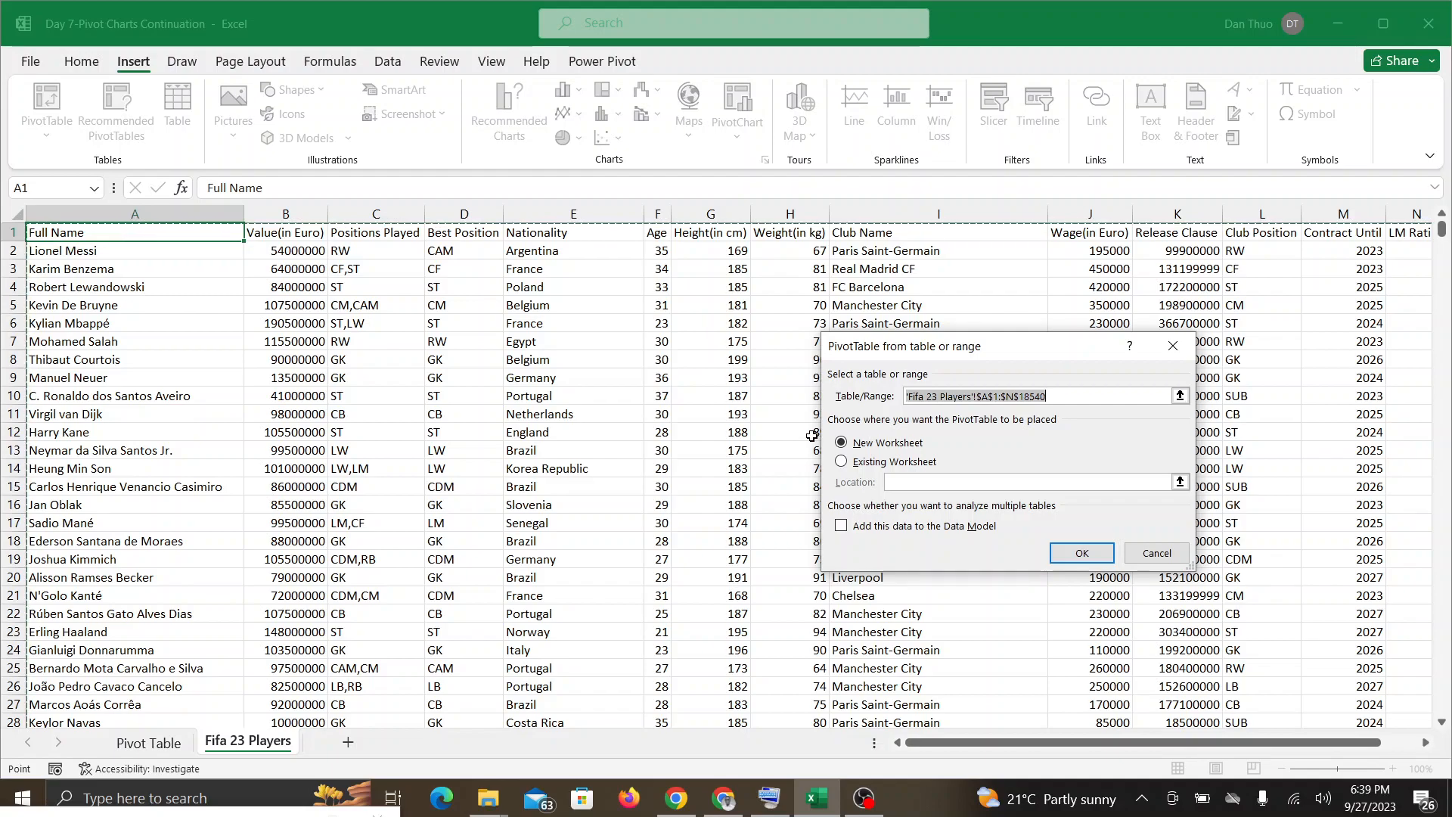
click(842, 463)
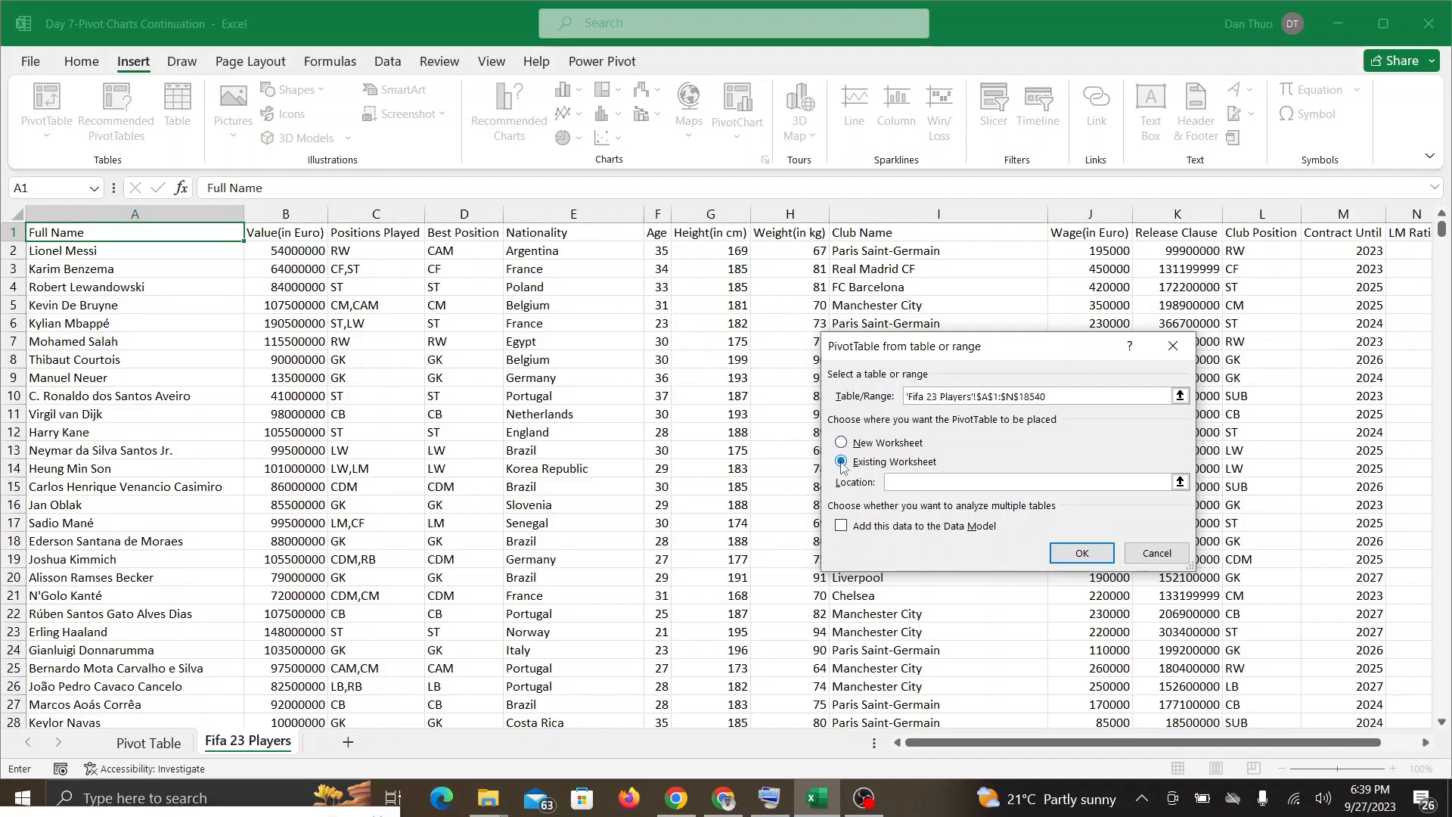
scroll(842, 467, right, 6)
scroll(842, 466, right, 3)
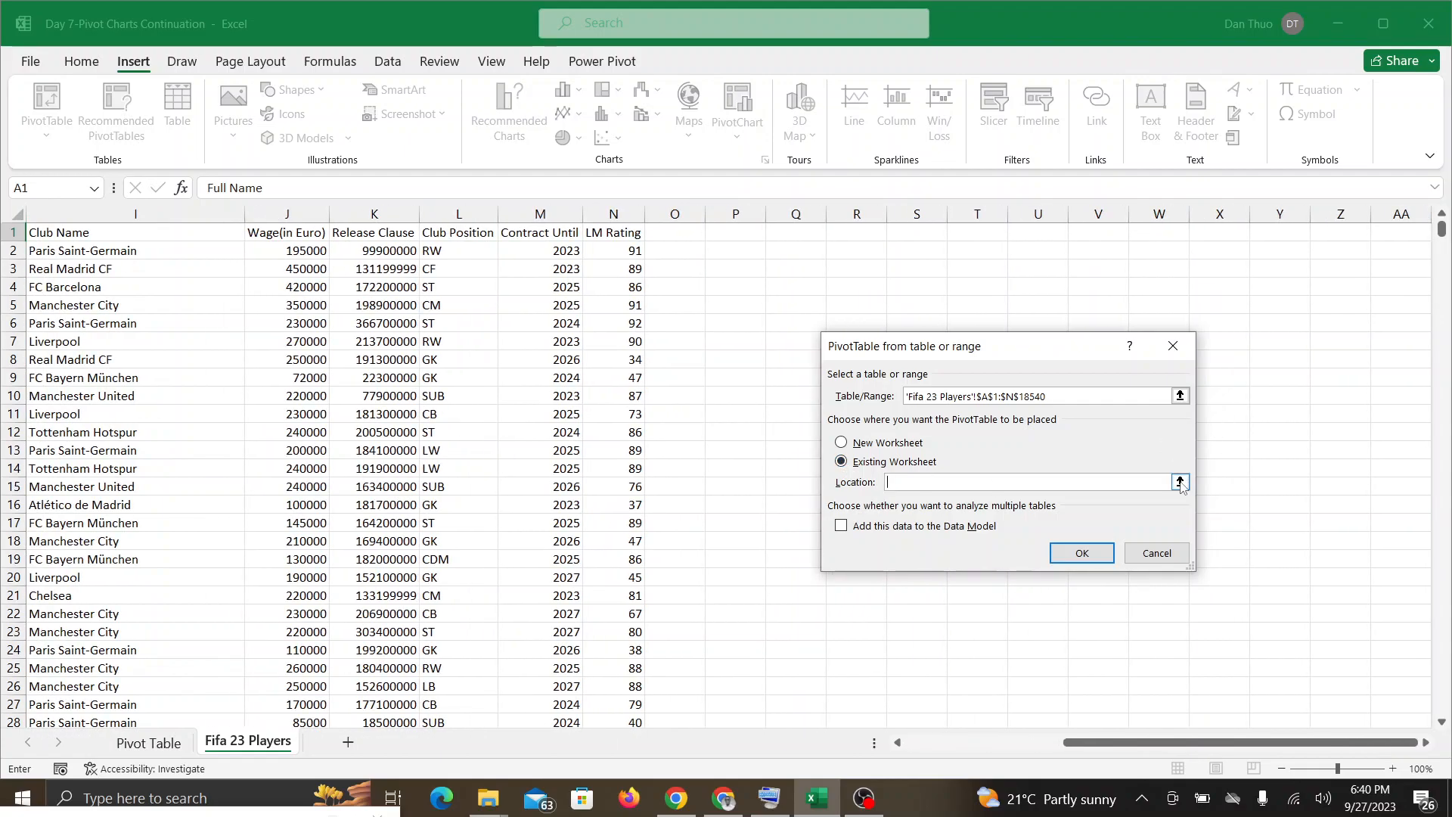
click(1180, 482)
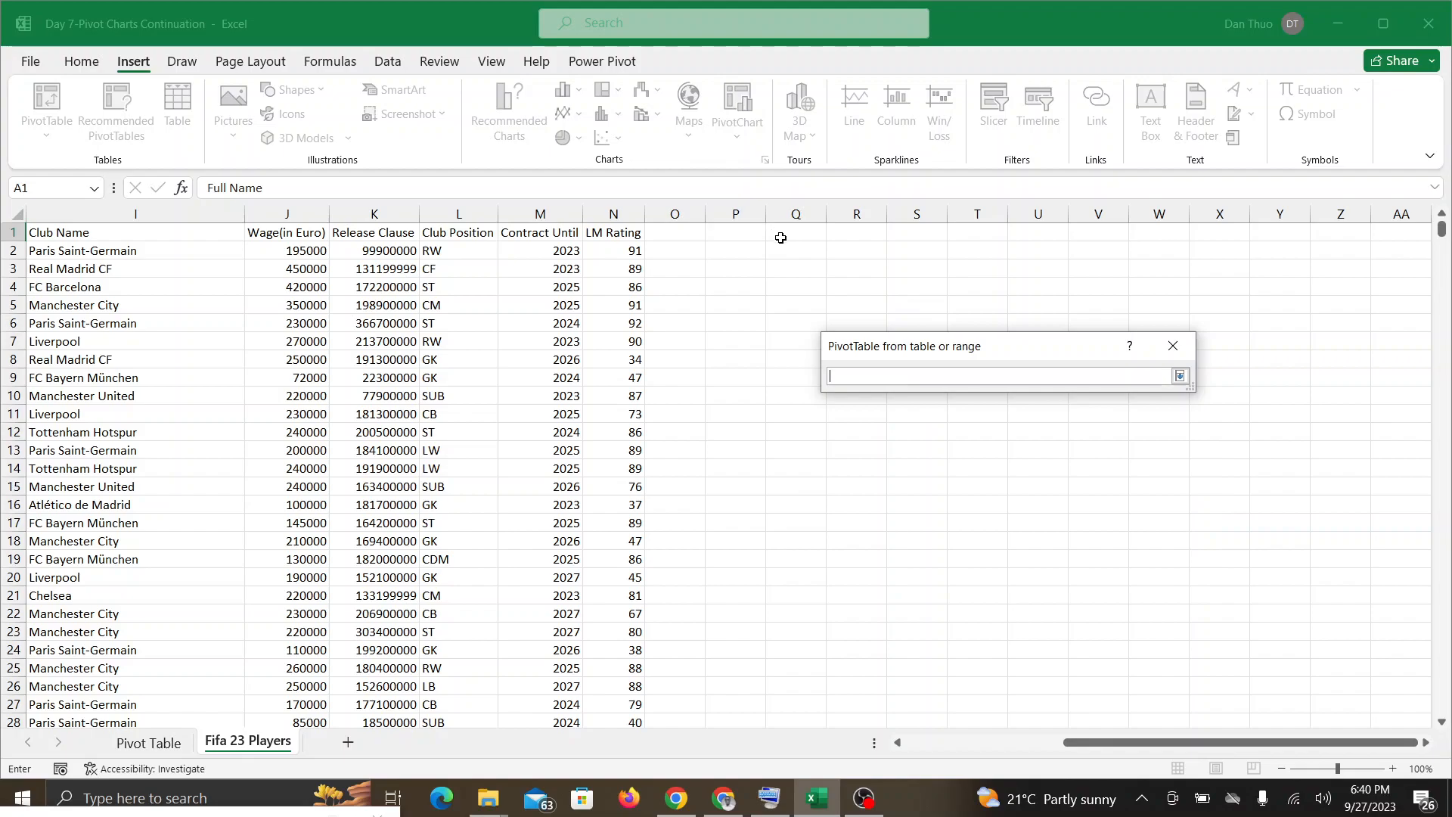
click(786, 236)
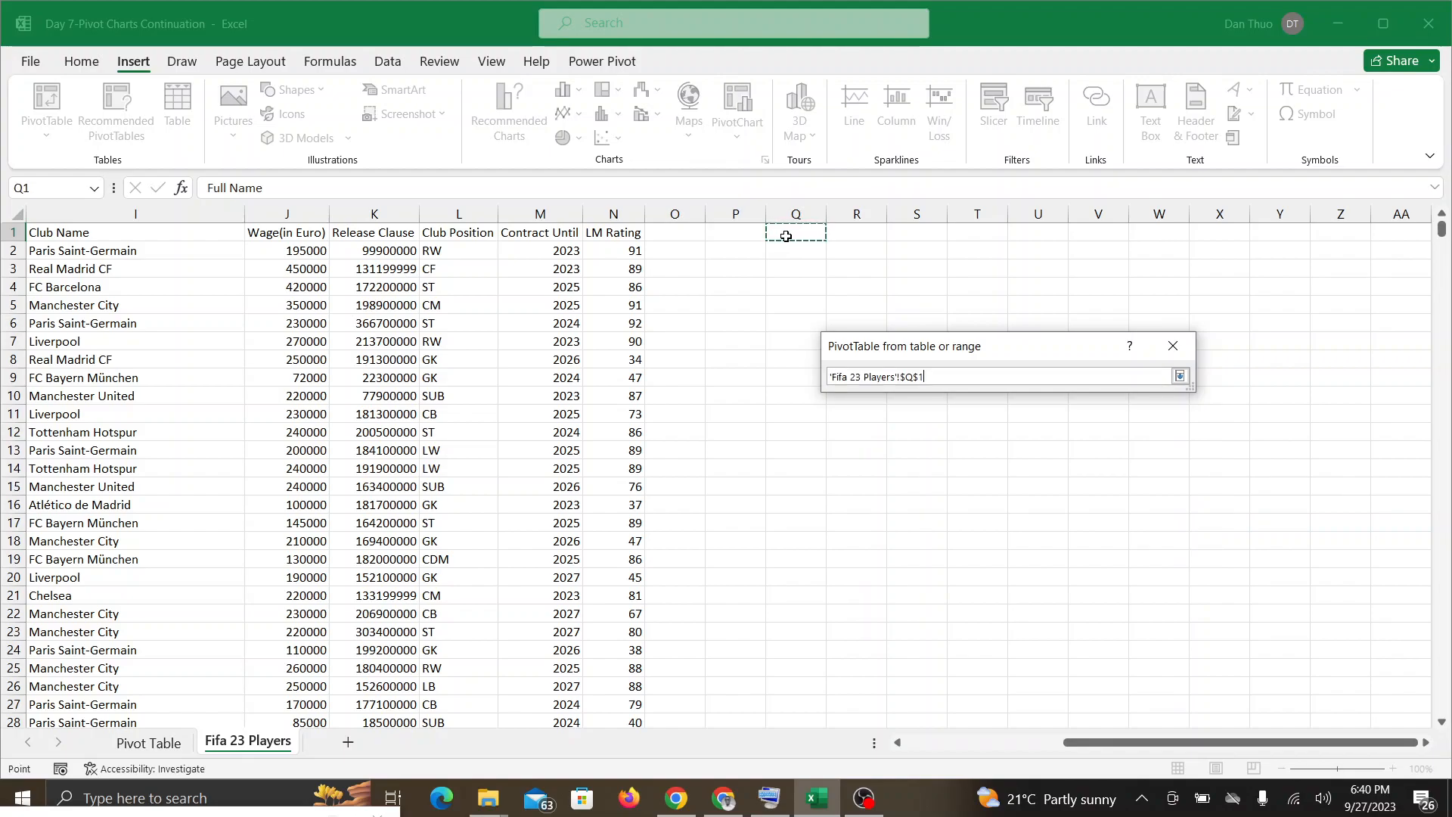
click(1178, 378)
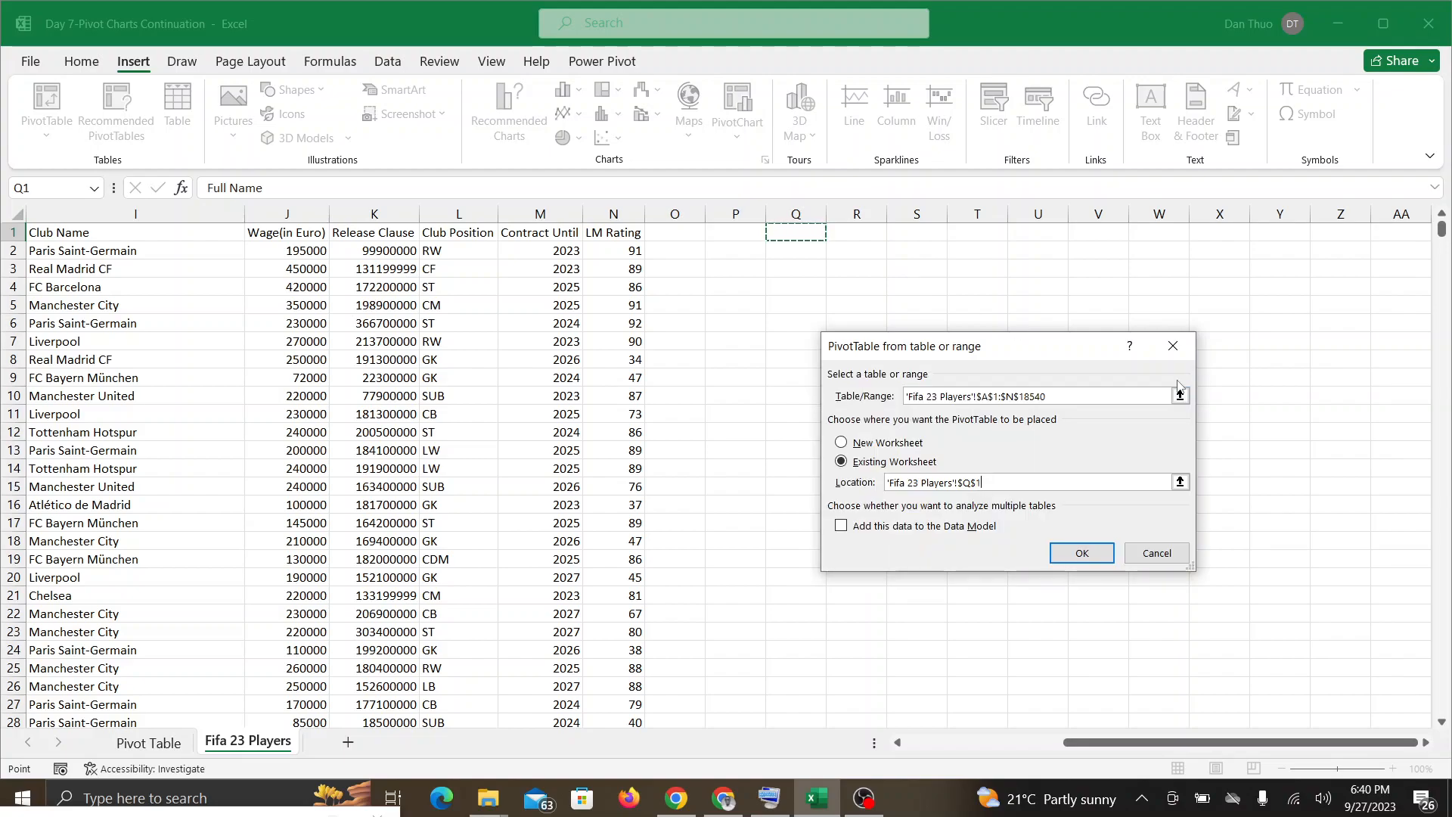
click(1093, 552)
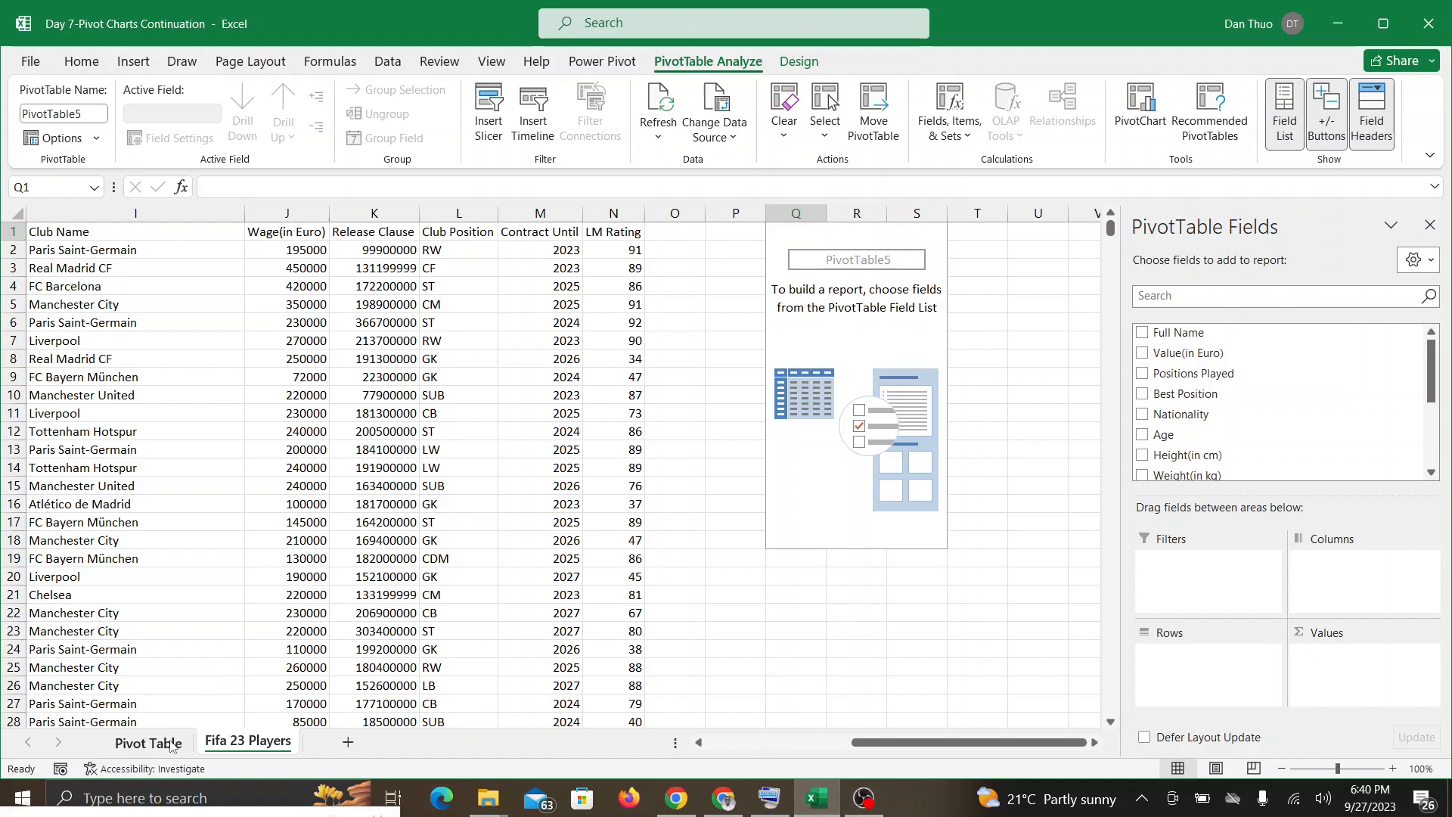
Step: Go back to the Pivot Table sheet and switch to Google Meet to check for participants' responses
click(171, 744)
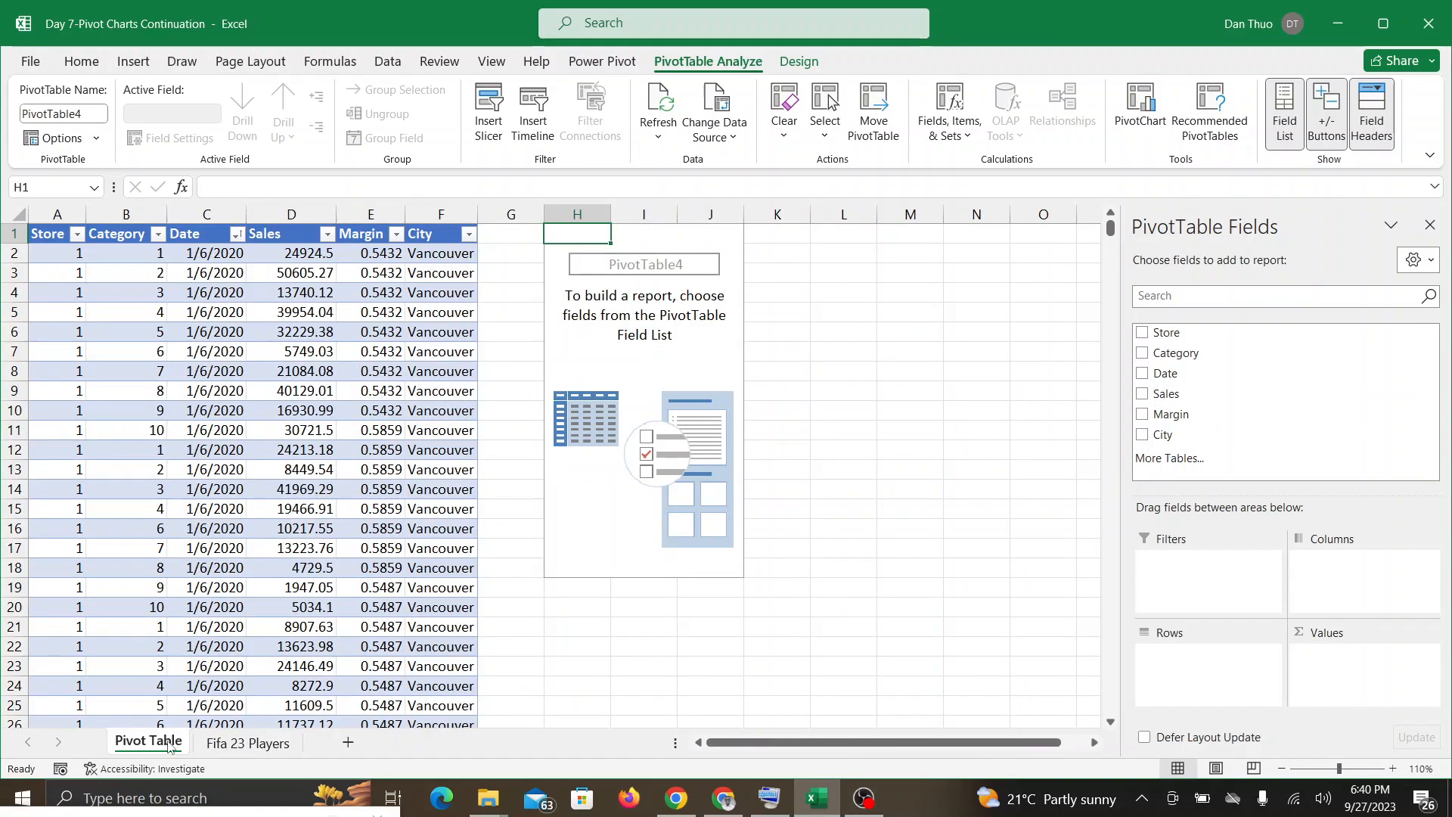
click(722, 800)
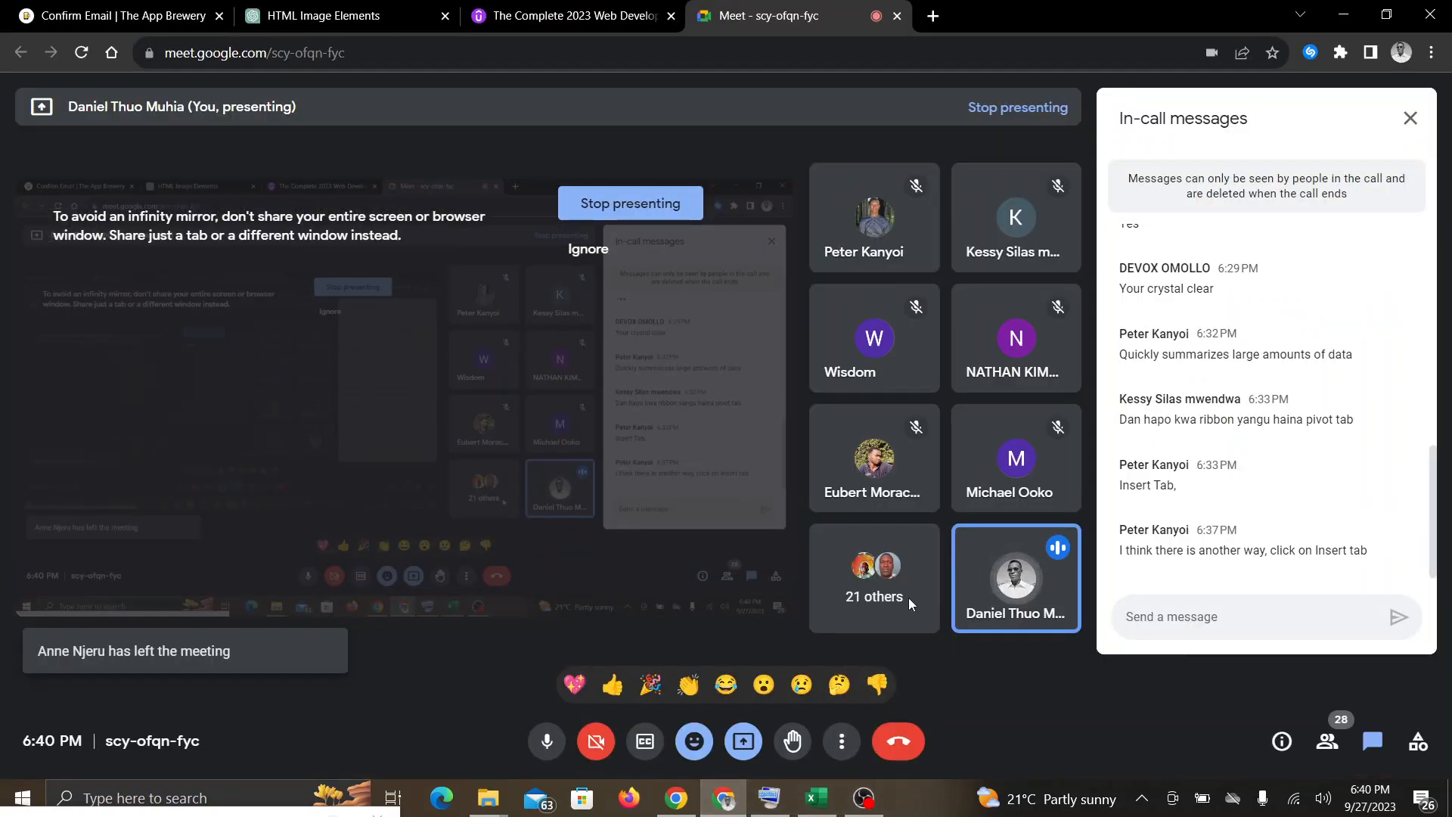
Step: Switch between the Excel workbook and the Google Meet call to follow participants' questions, ending on the workbook
click(815, 801)
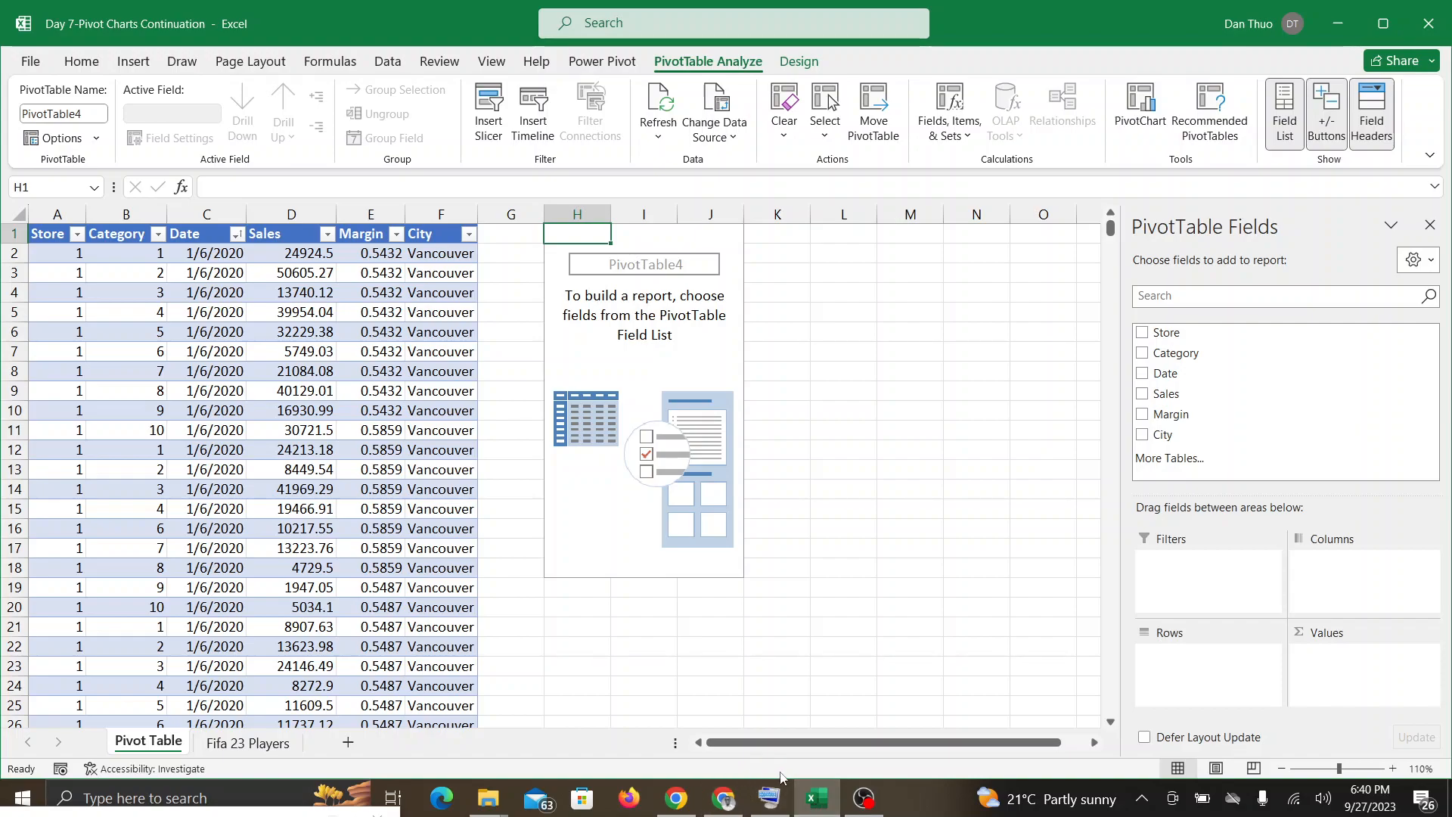
click(728, 800)
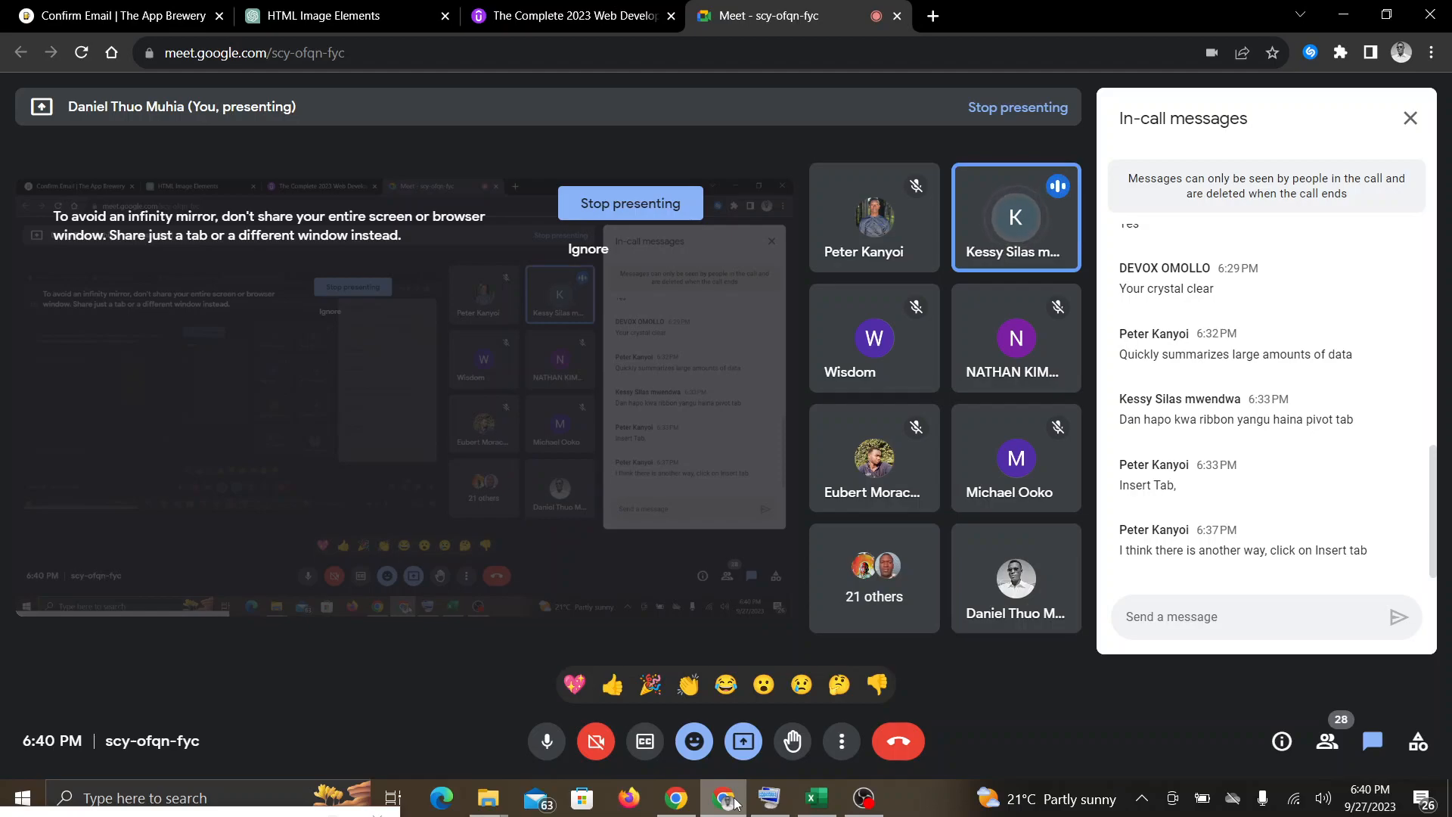
mouse_move(817, 808)
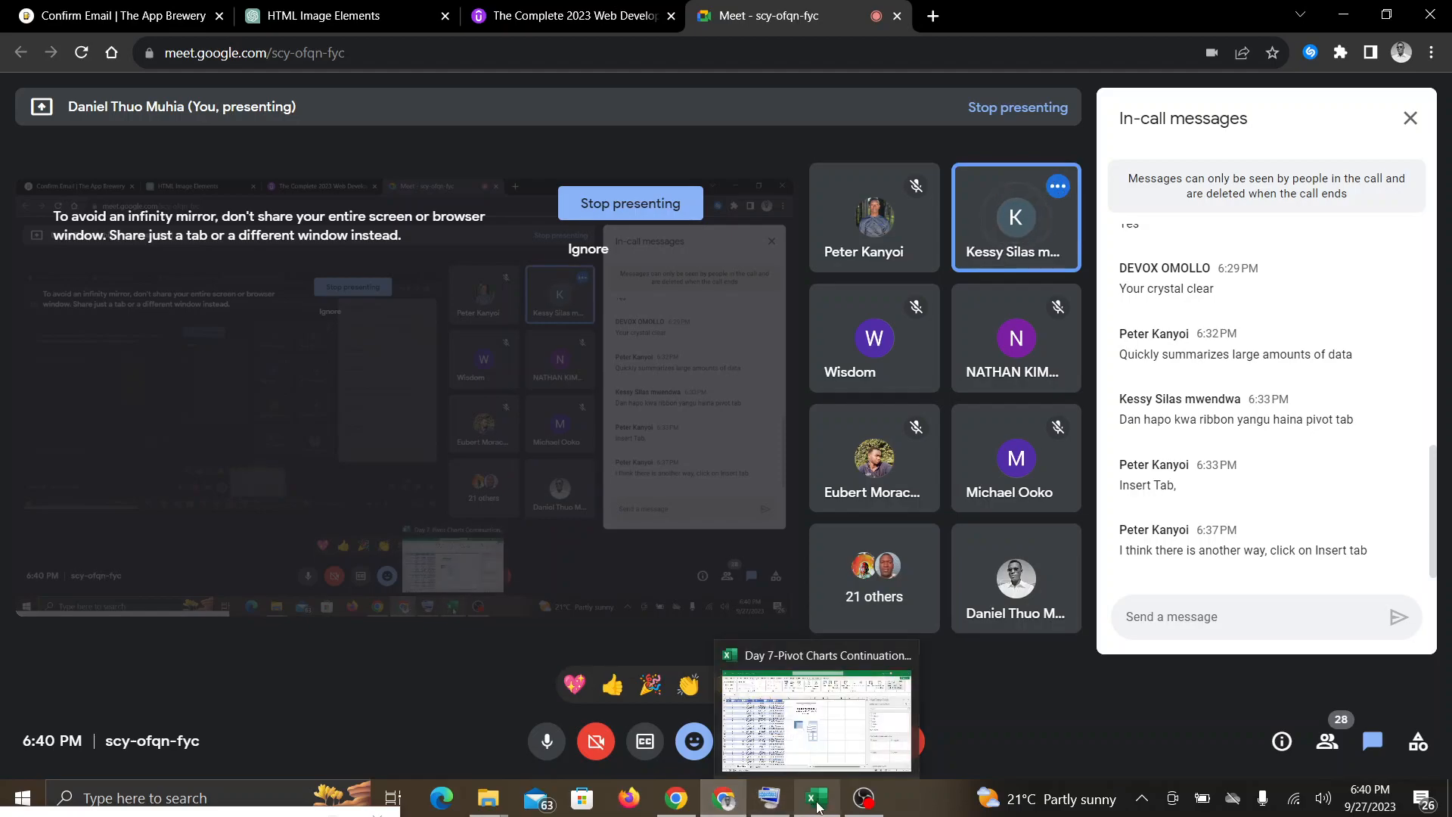
click(817, 805)
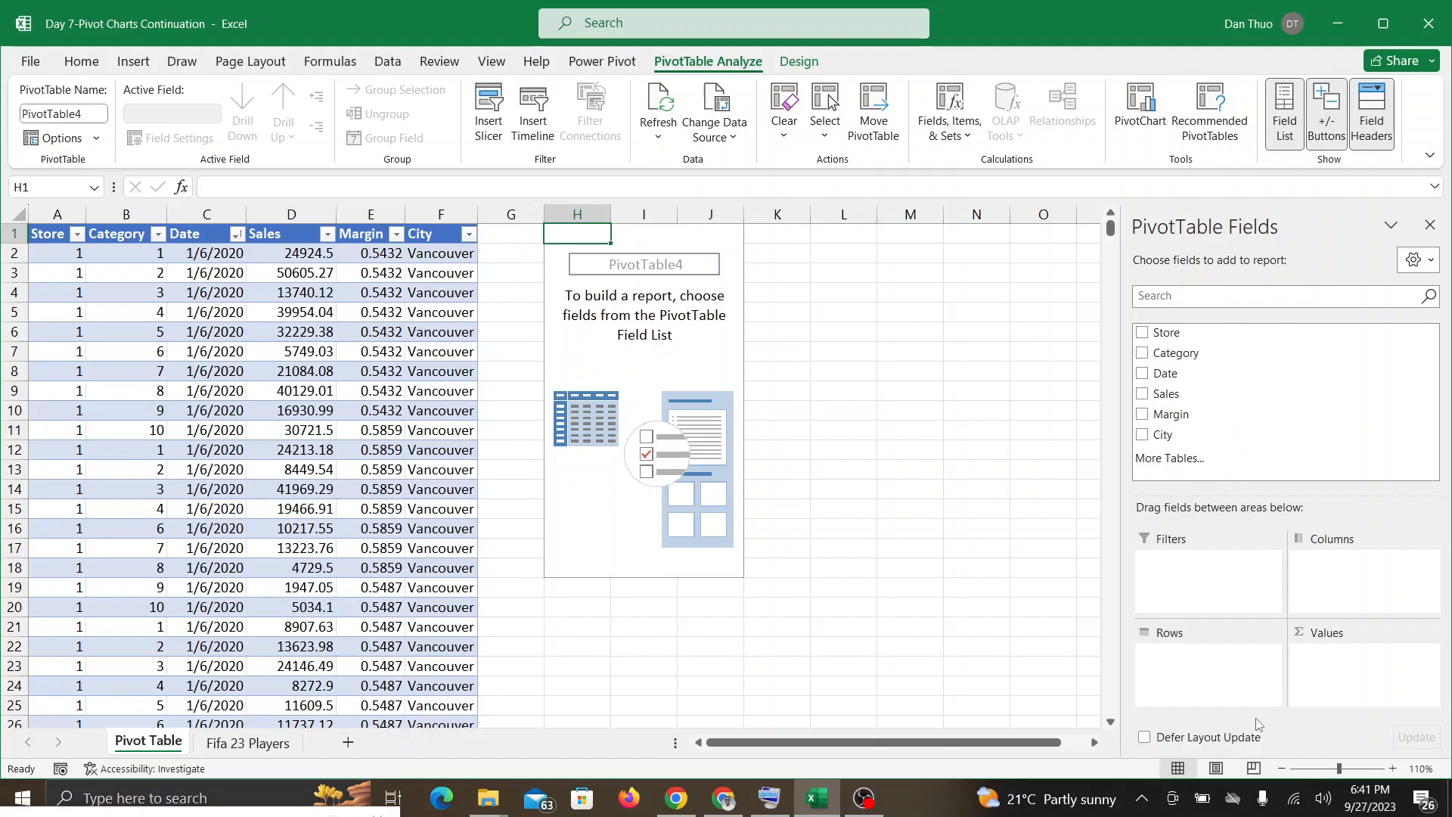
click(718, 808)
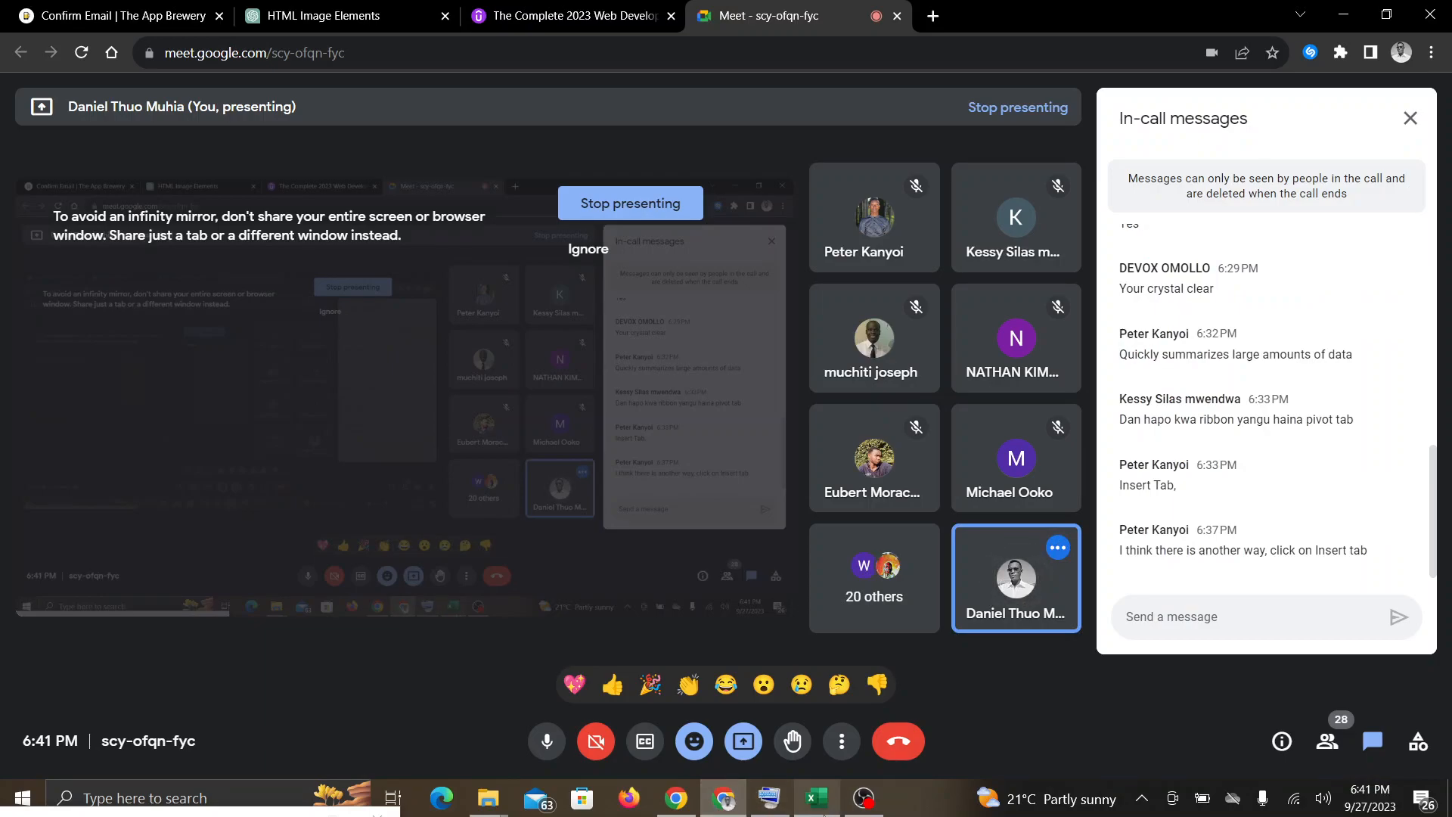
click(817, 797)
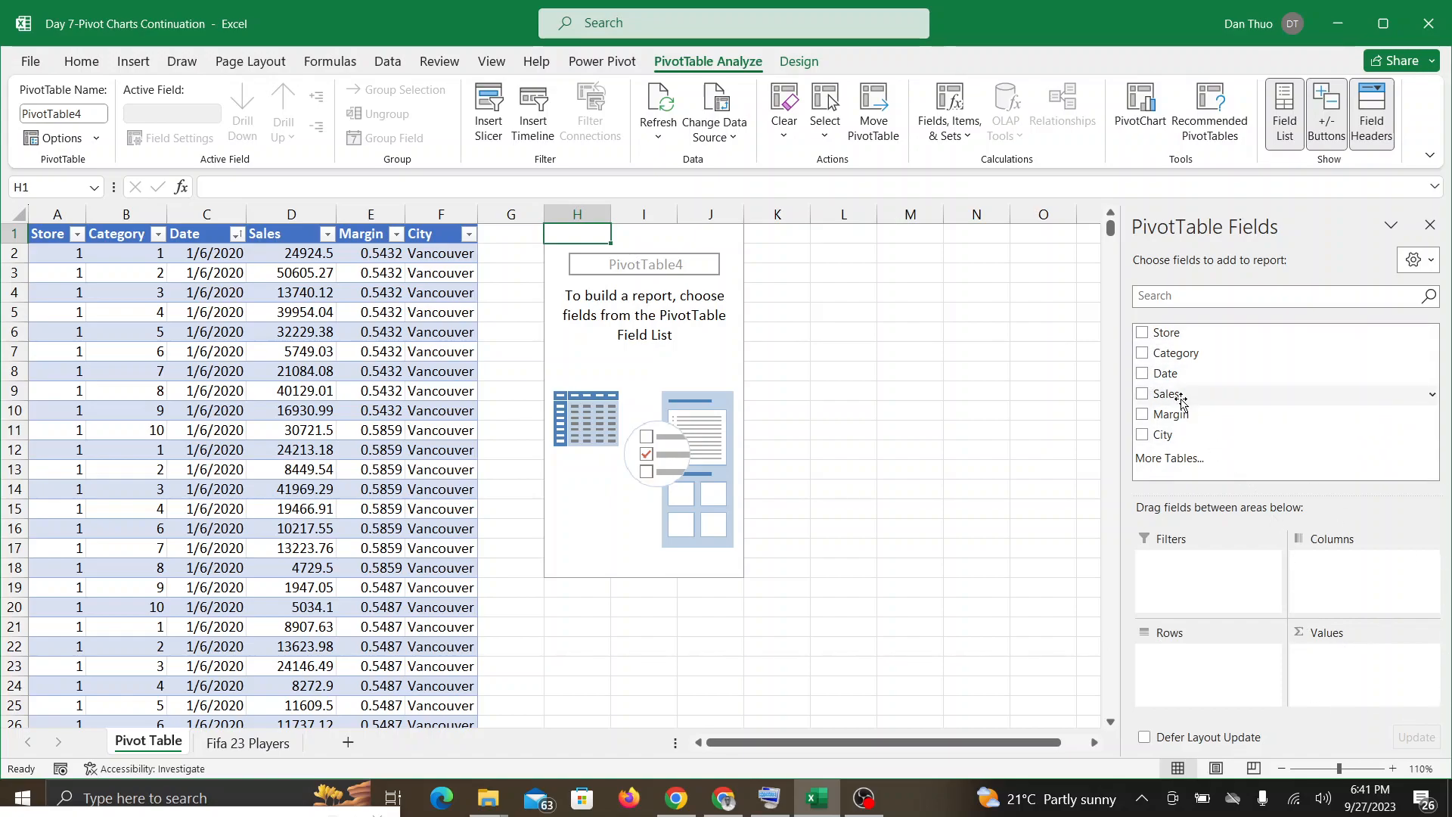
drag(1143, 337, 1334, 666)
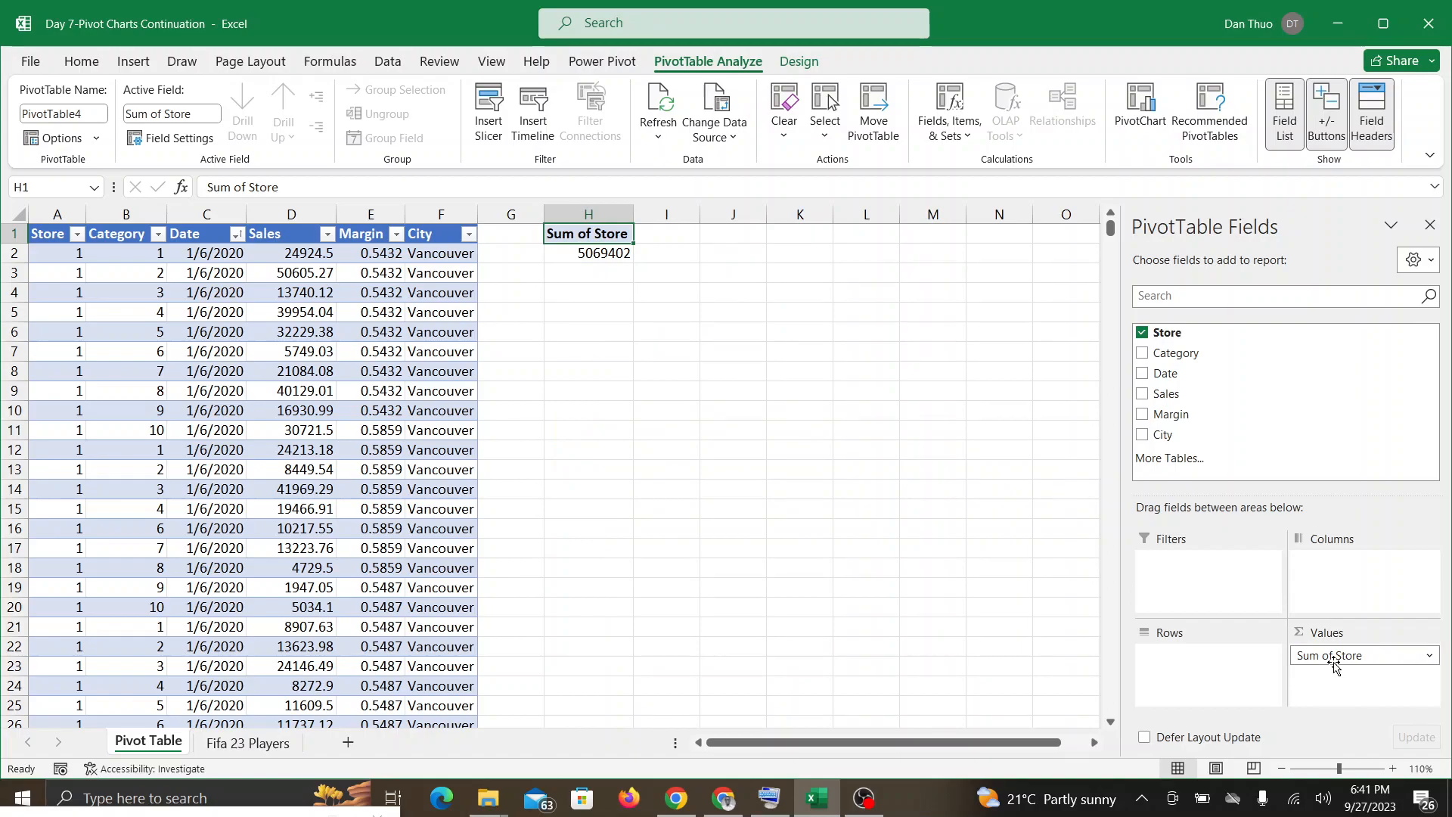
scroll(1334, 664, right, 1)
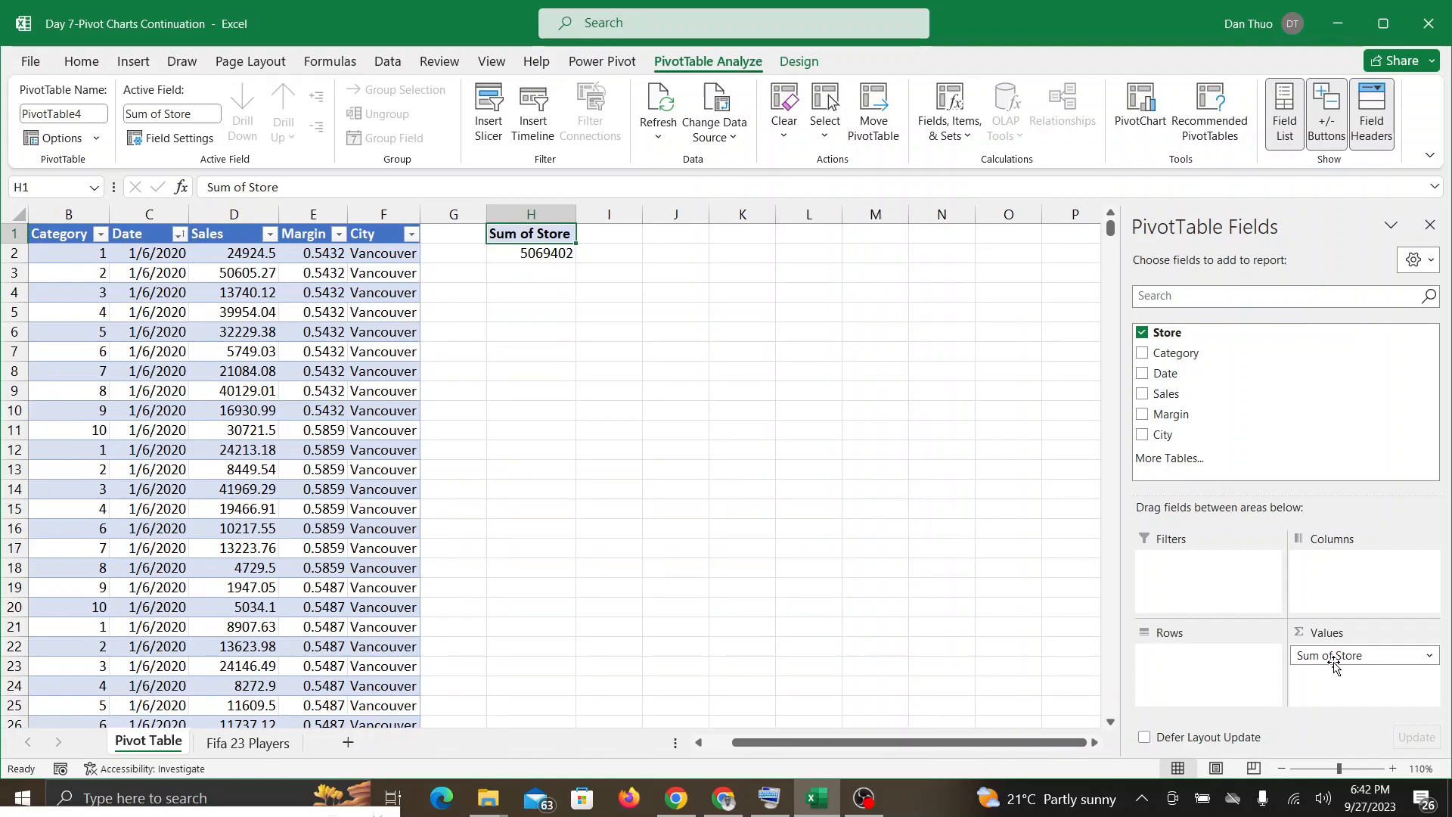
drag(1334, 664, 1336, 223)
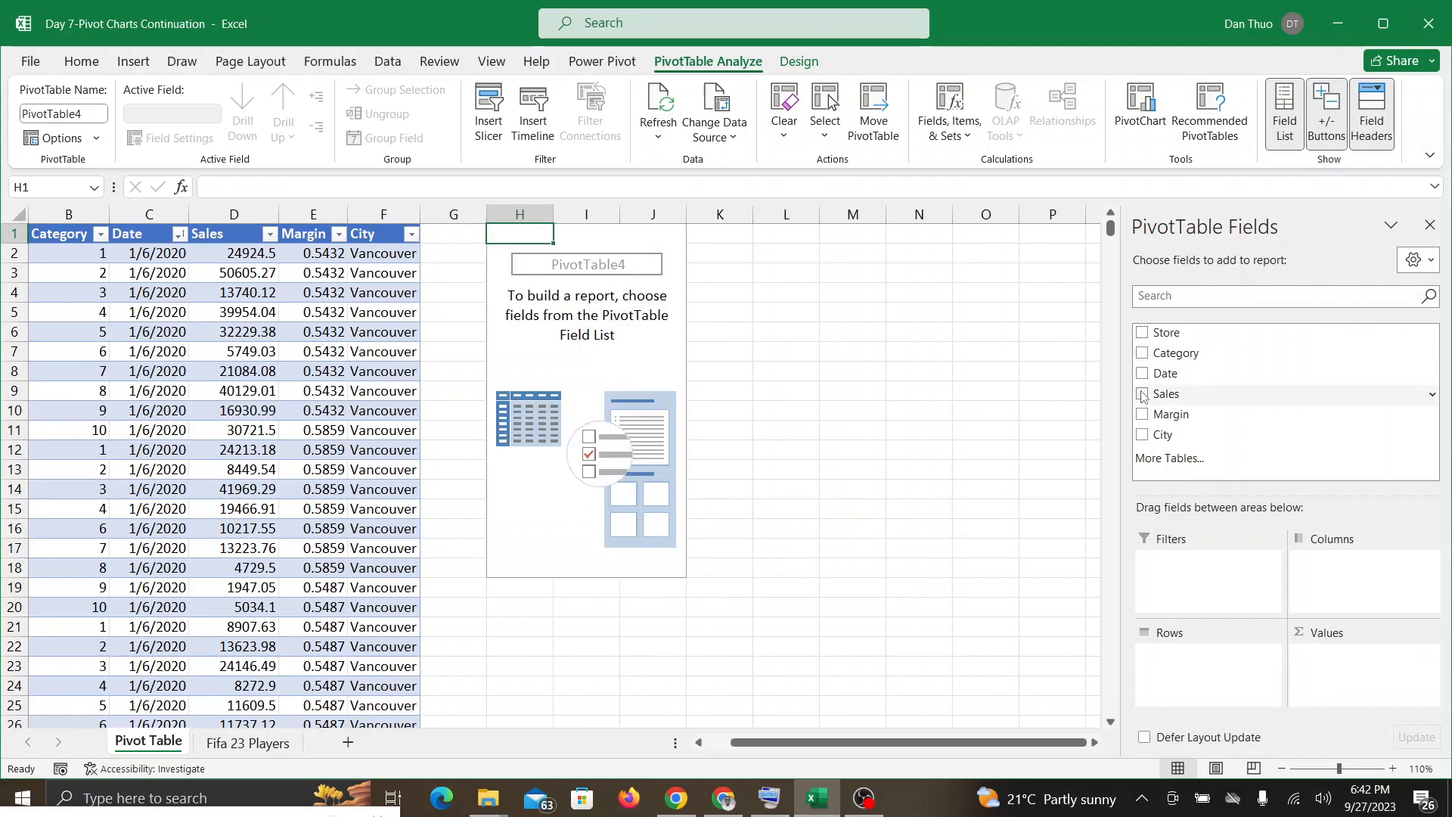
Step: Lay out the store sales PivotTable with Sales as values, Store and City as rows, Category as filter and Date as columns
drag(1142, 396, 1348, 656)
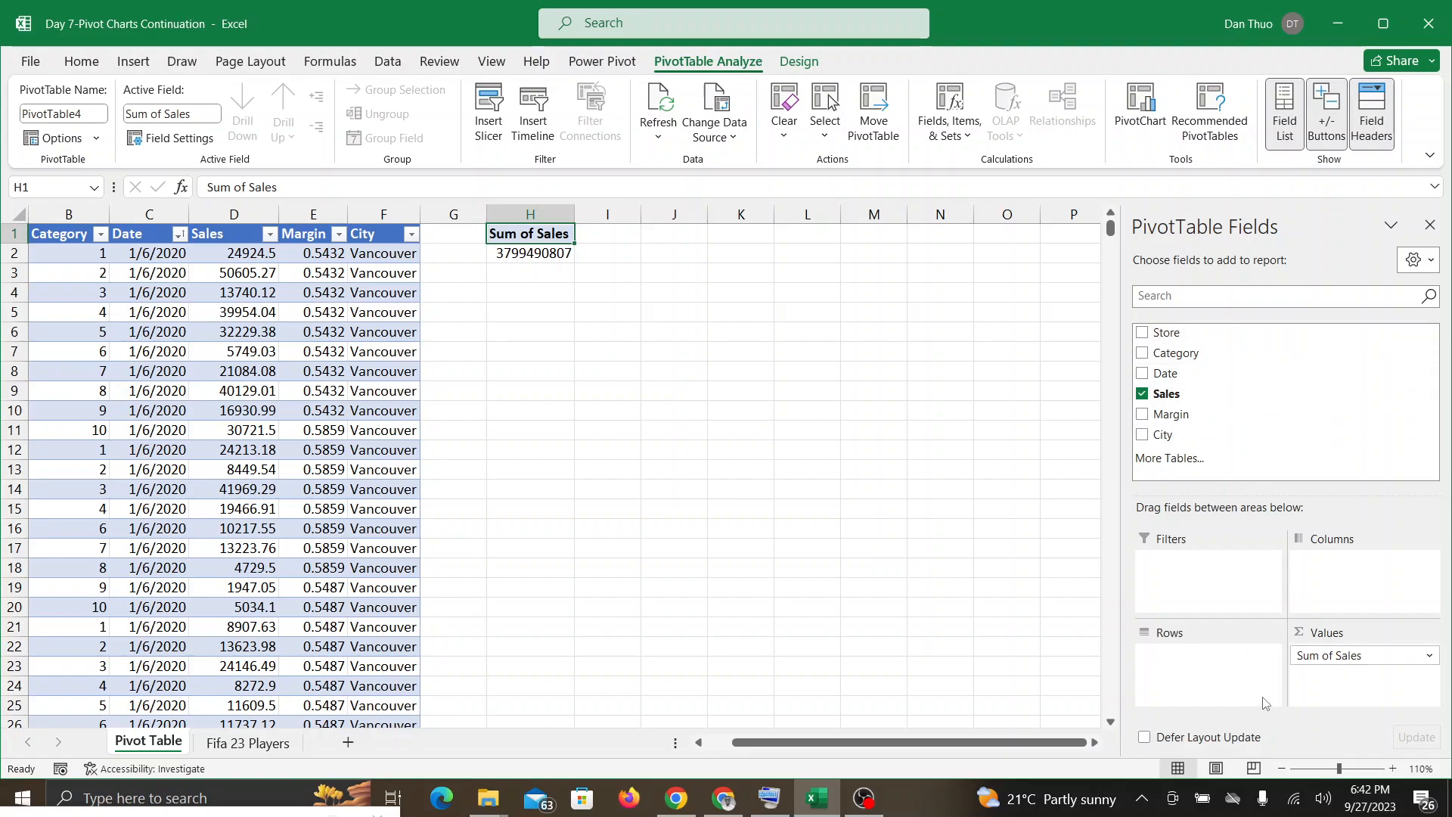
drag(1143, 333, 1185, 664)
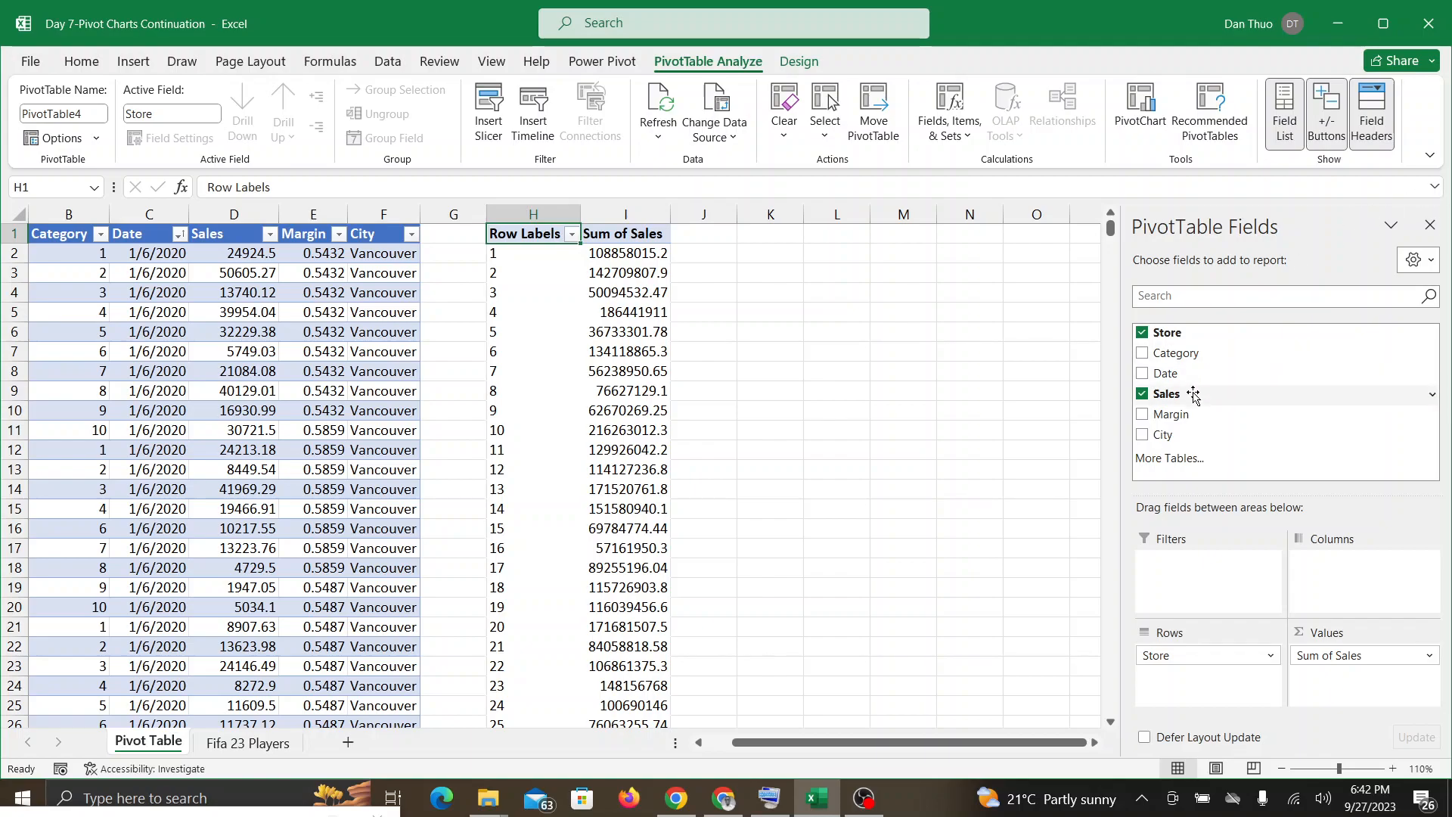
mouse_move(1142, 435)
mouse_down()
mouse_move(1234, 524)
mouse_move(1211, 700)
mouse_move(1178, 688)
mouse_up()
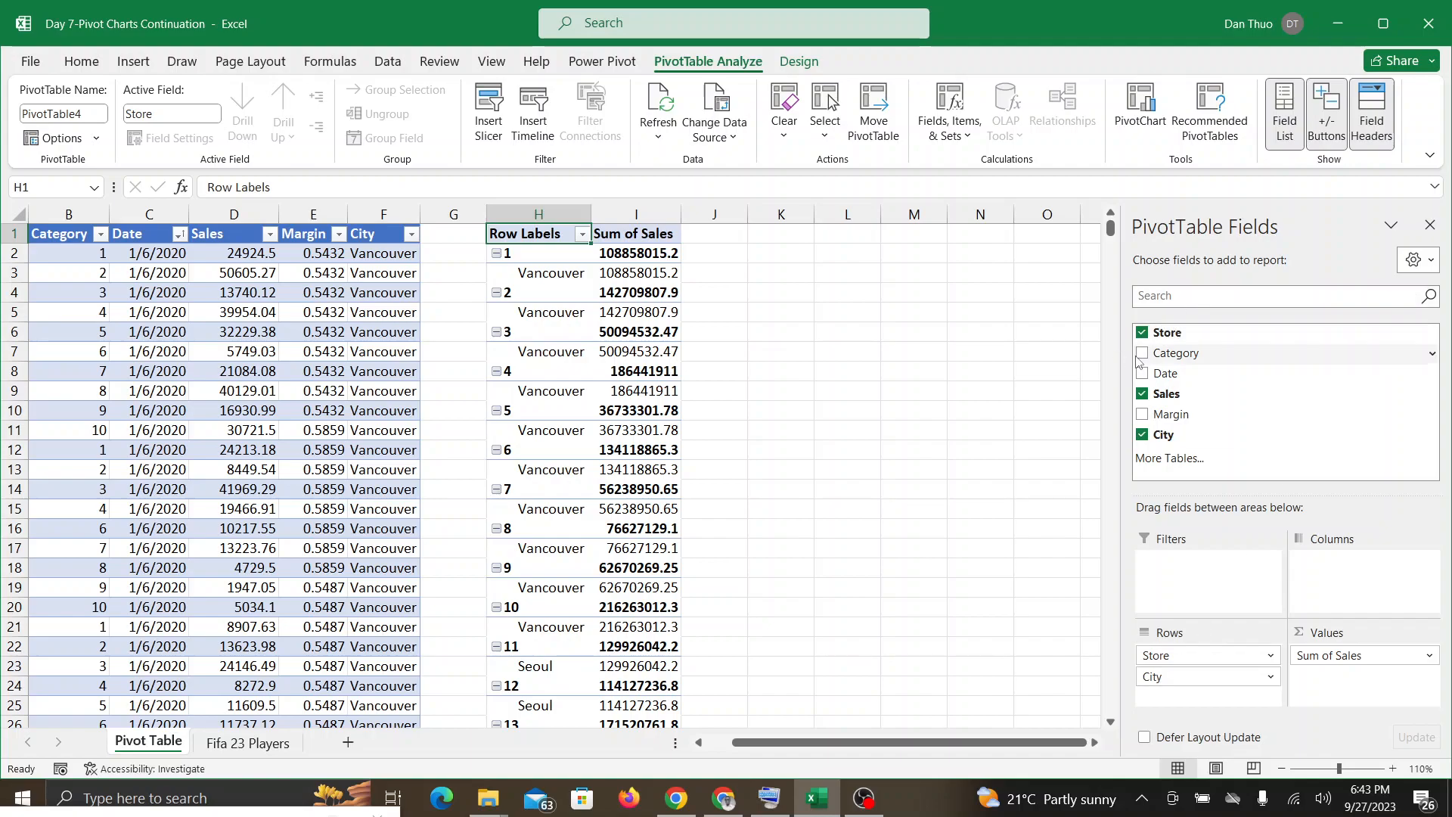
drag(1145, 358, 1201, 578)
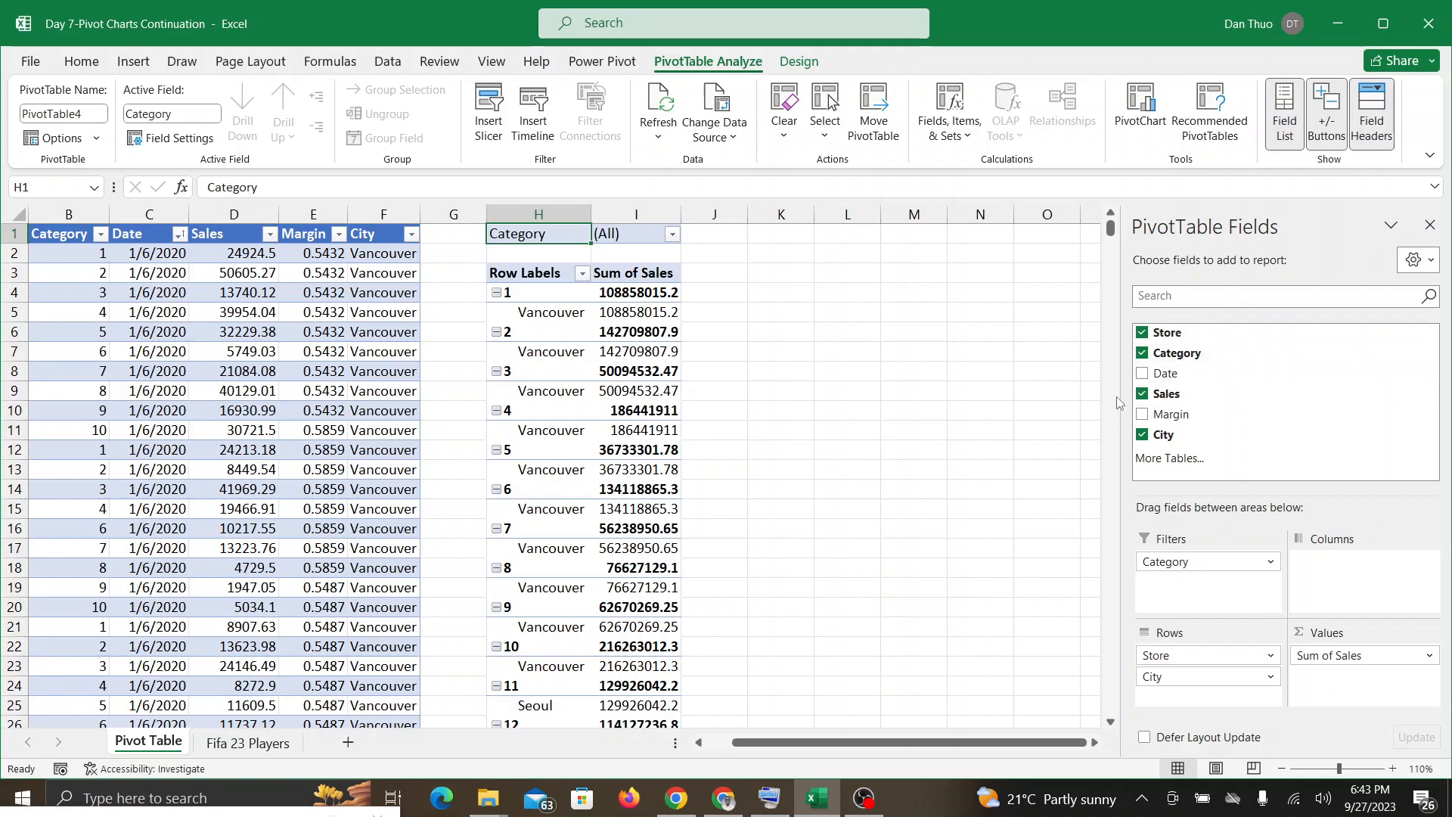
drag(1150, 376, 1337, 577)
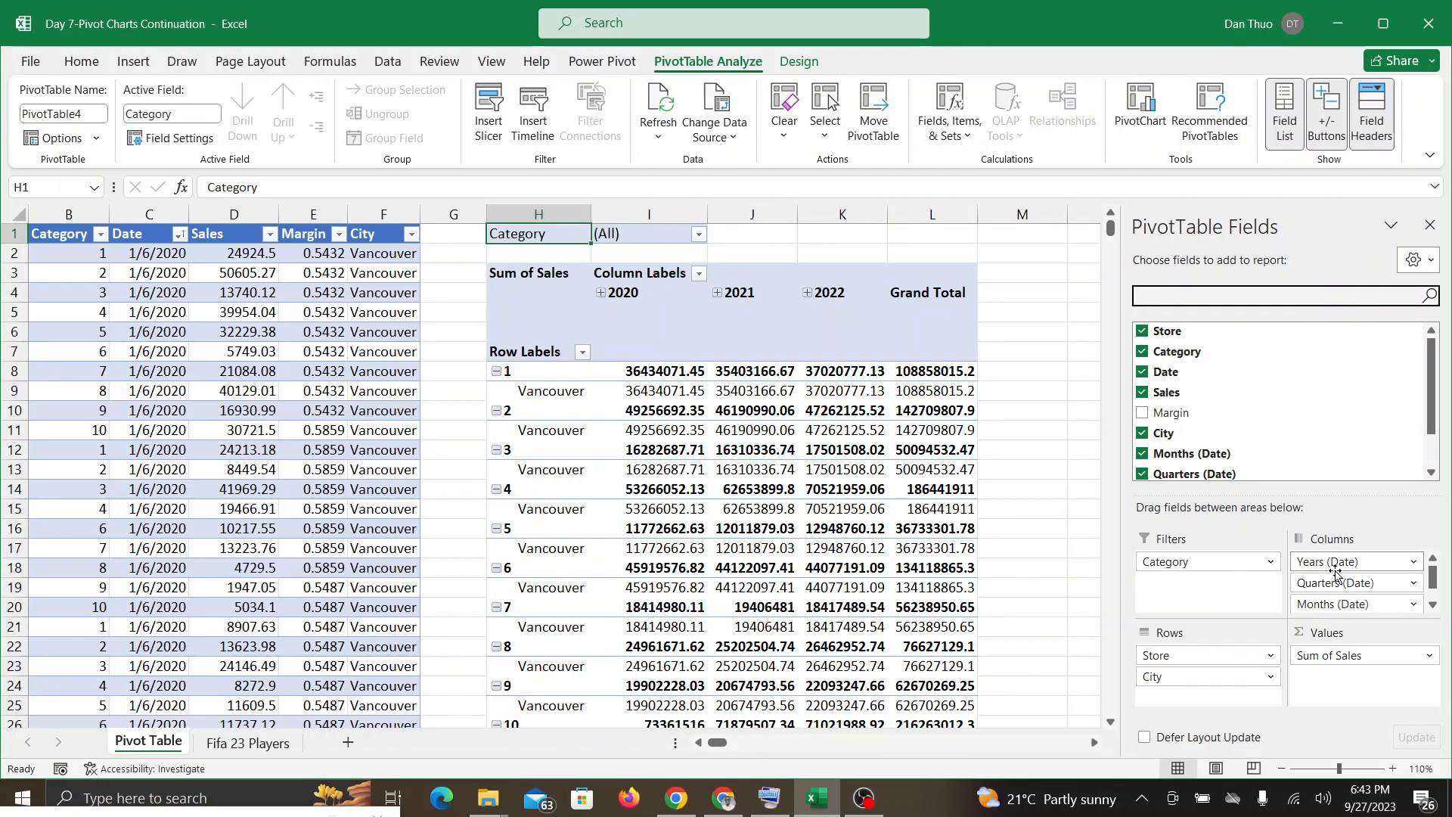
Step: Examine the PivotTable's sales by store, city and year, and check the Google Meet call for participants' responses
scroll(425, 761, down, 3)
scroll(425, 761, up, 3)
click(724, 797)
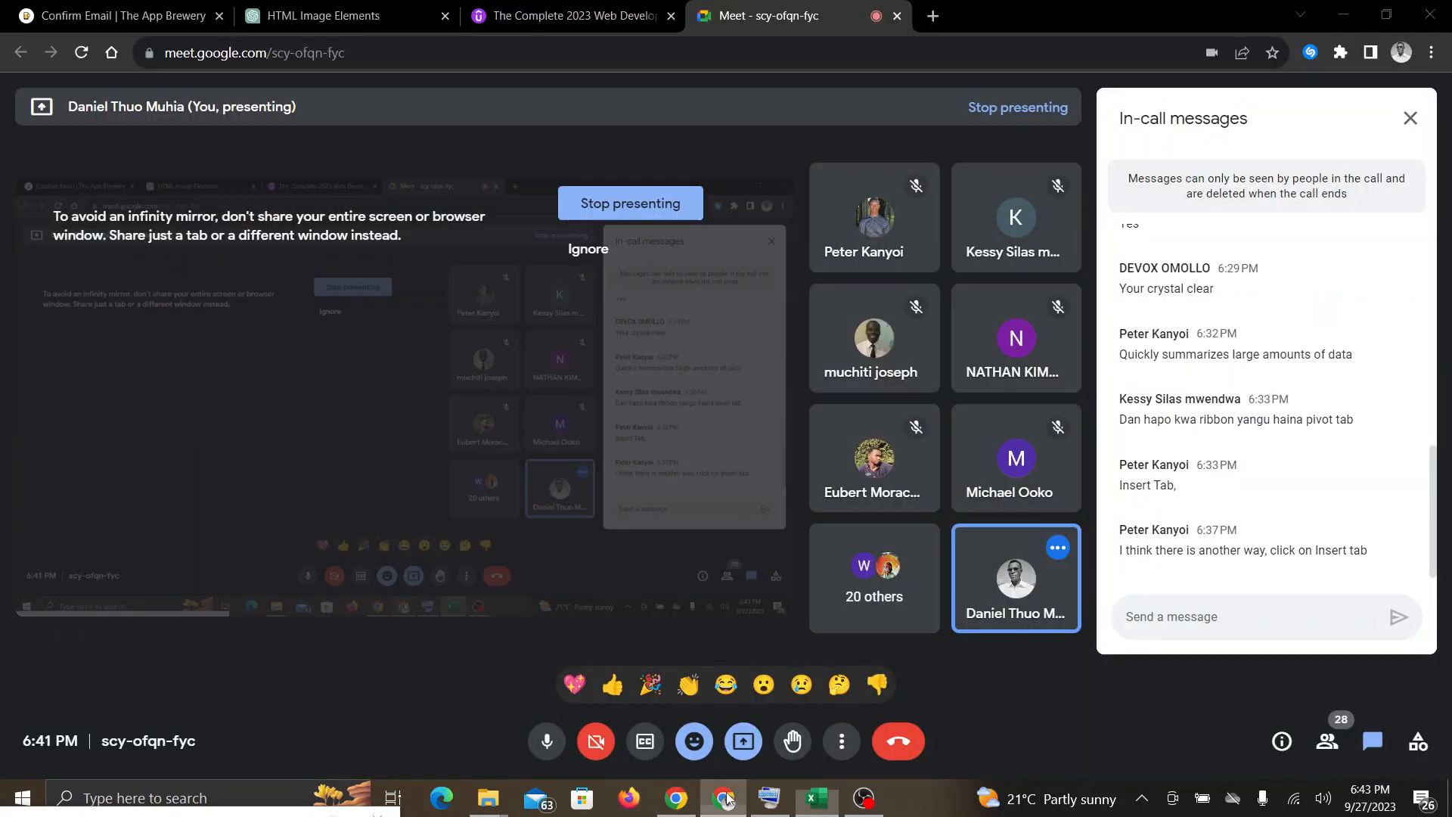
click(817, 798)
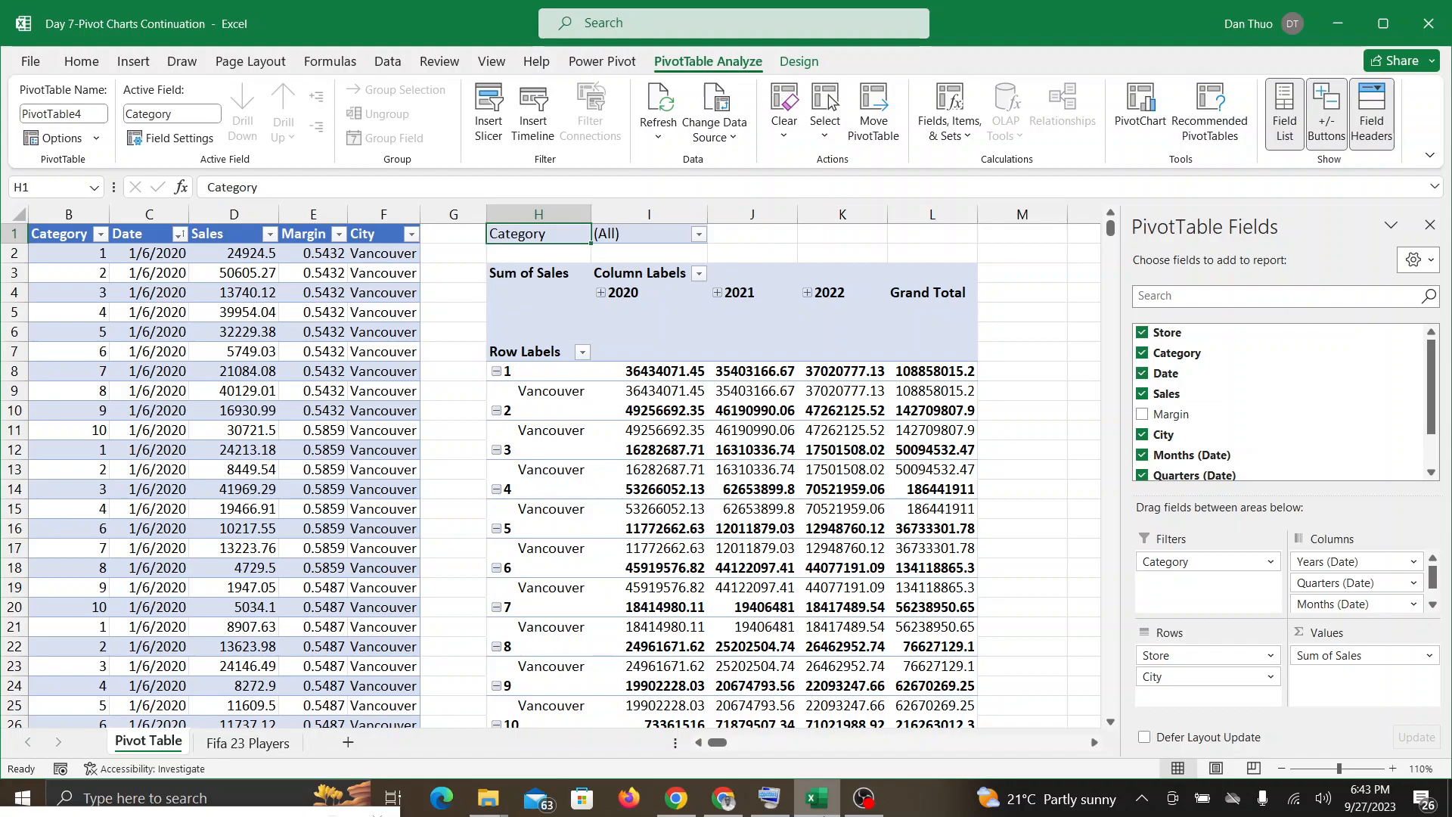
scroll(598, 725, down, 1)
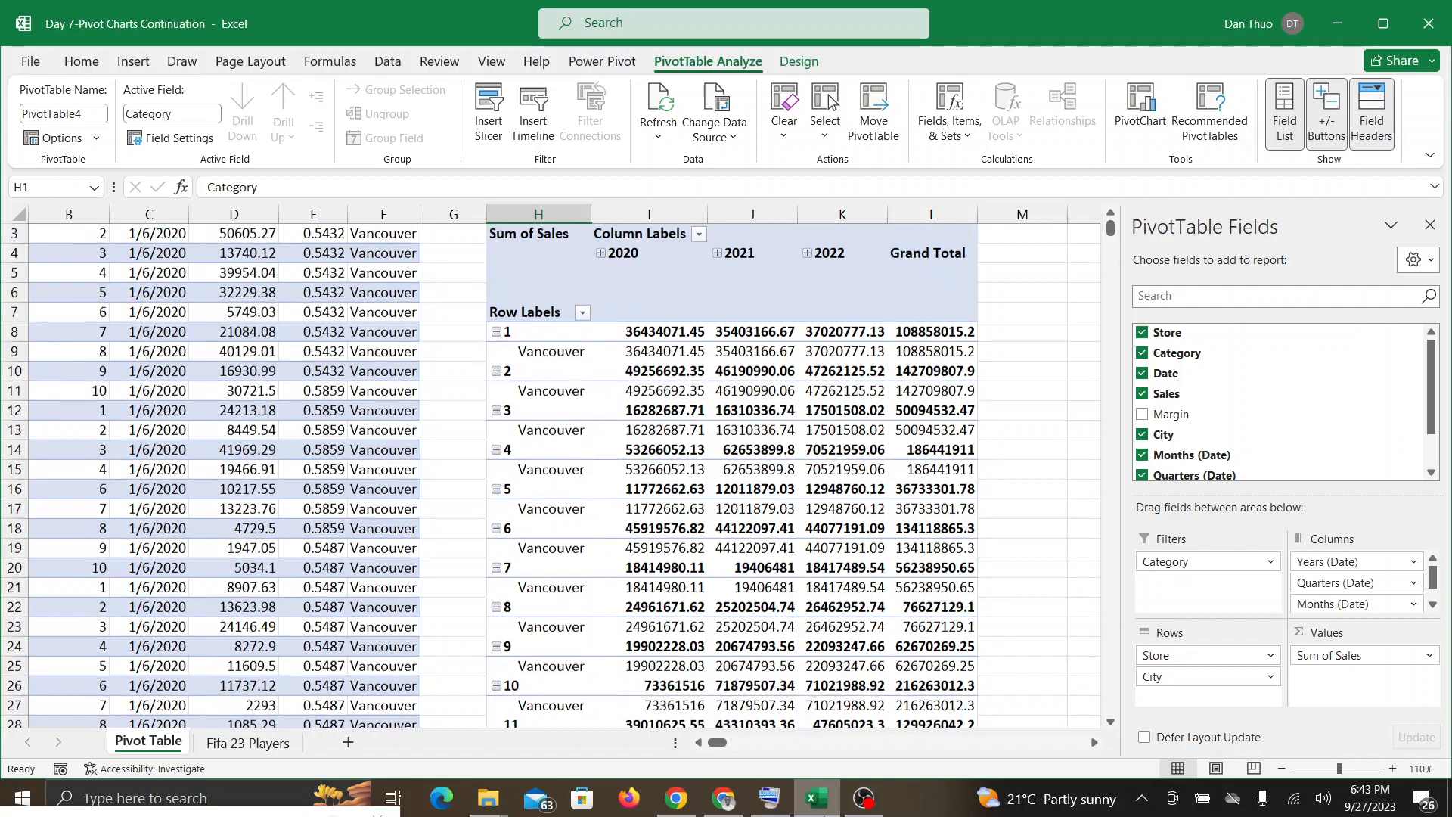
scroll(598, 724, up, 1)
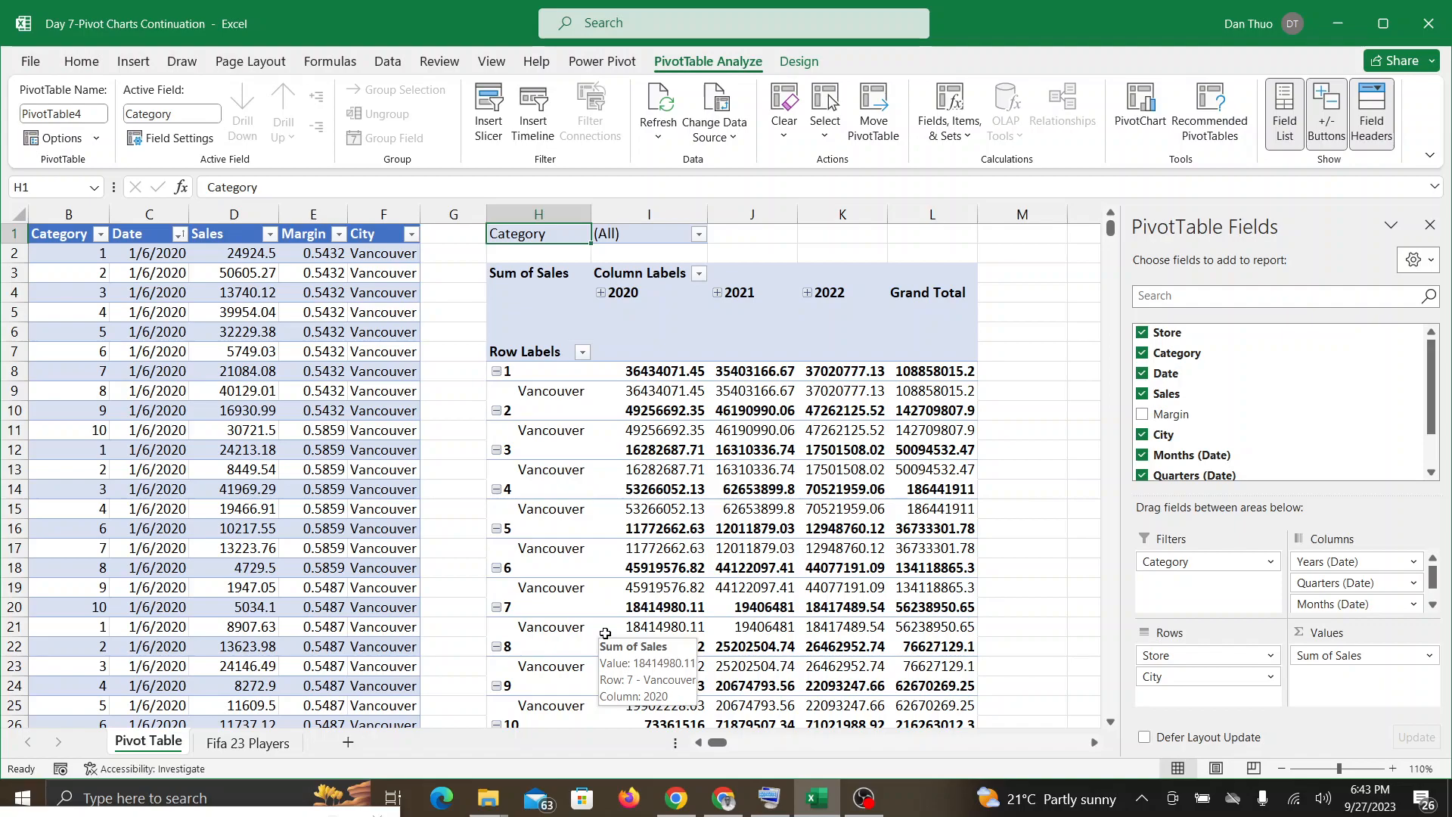
scroll(605, 633, down, 1)
scroll(605, 633, up, 1)
scroll(605, 633, left, 1)
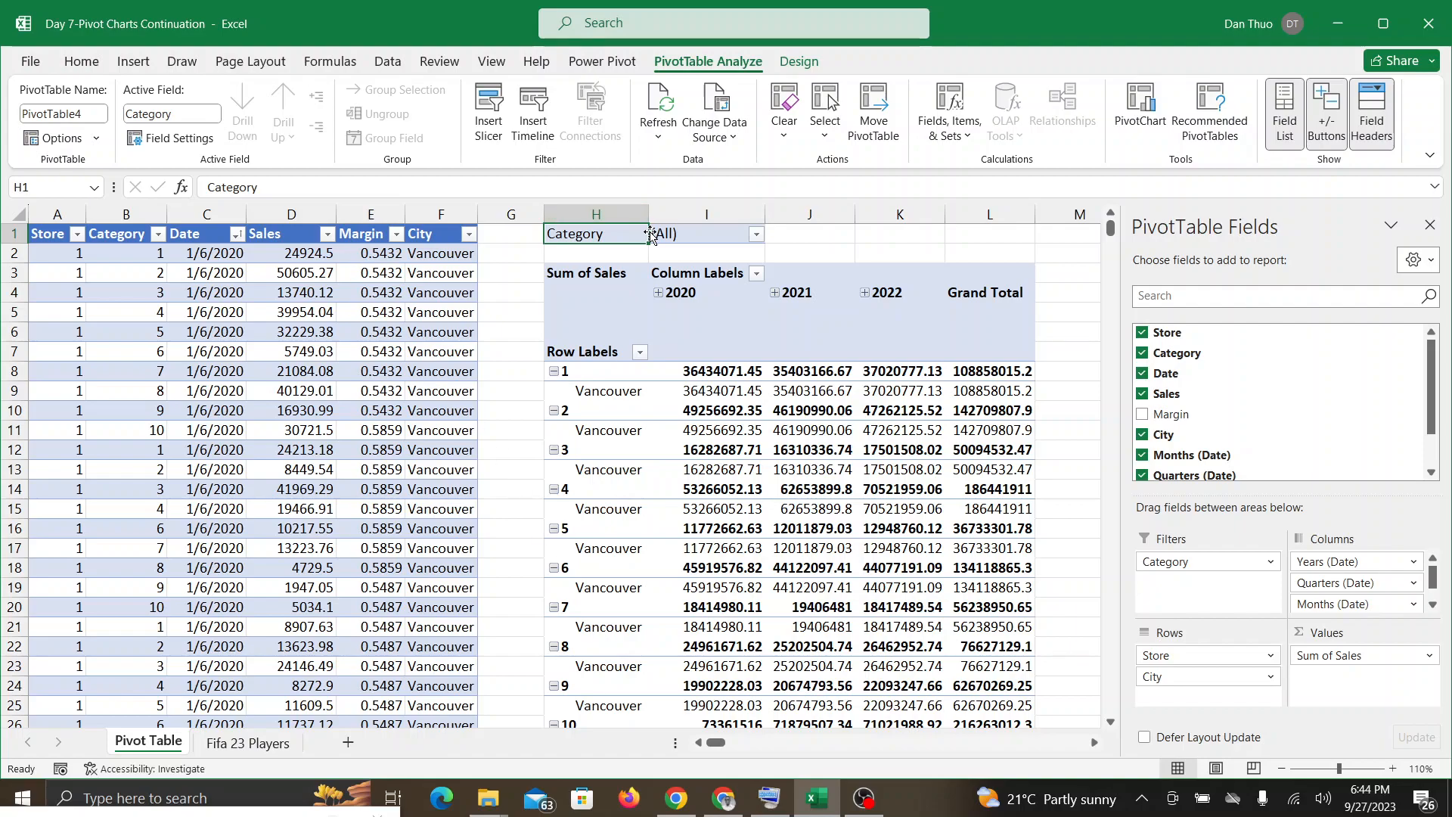
Step: View the available choices of the Category filter without changing it, and check the Google Meet call before returning to Excel
click(756, 236)
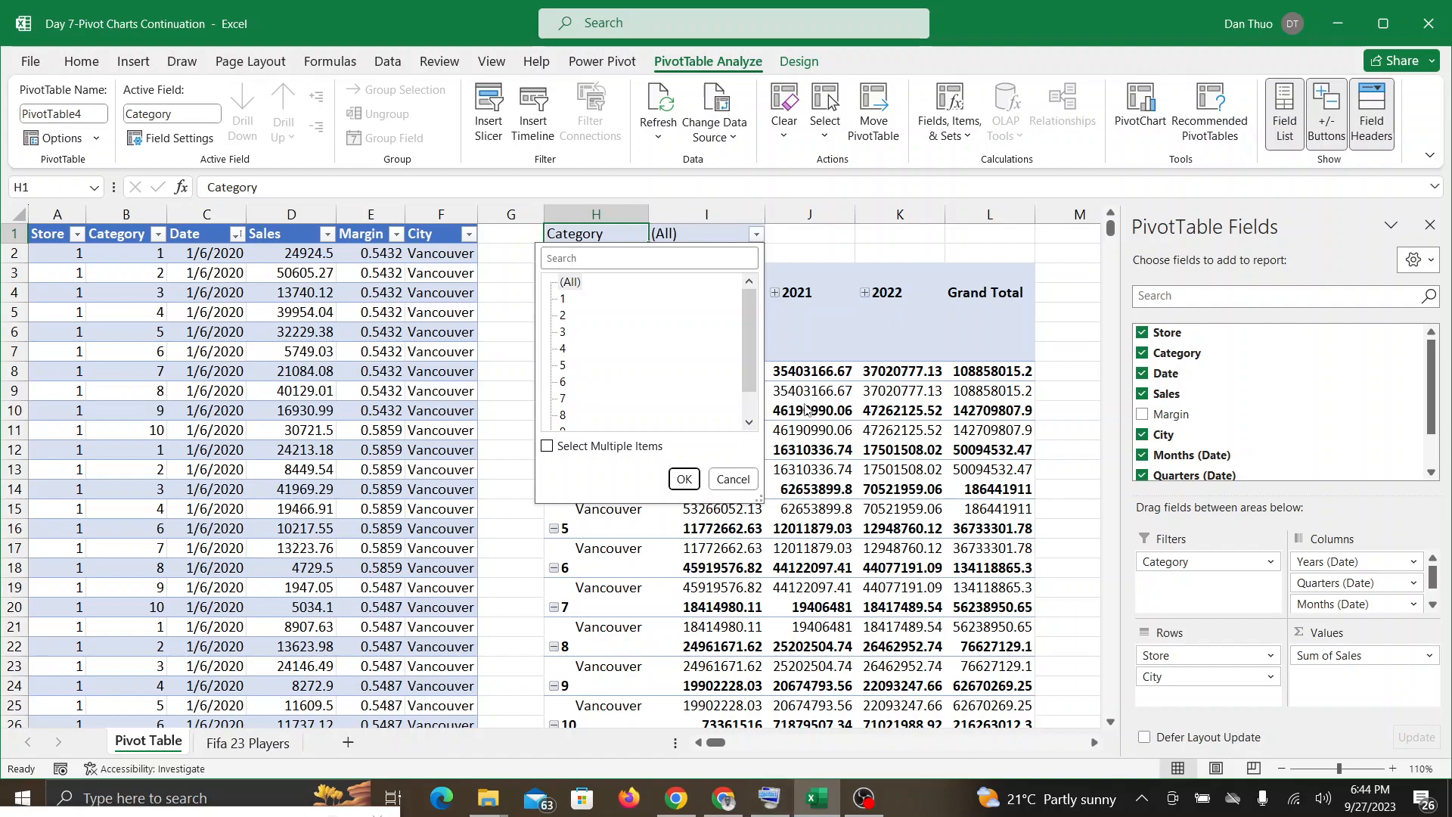
key(Escape)
click(723, 798)
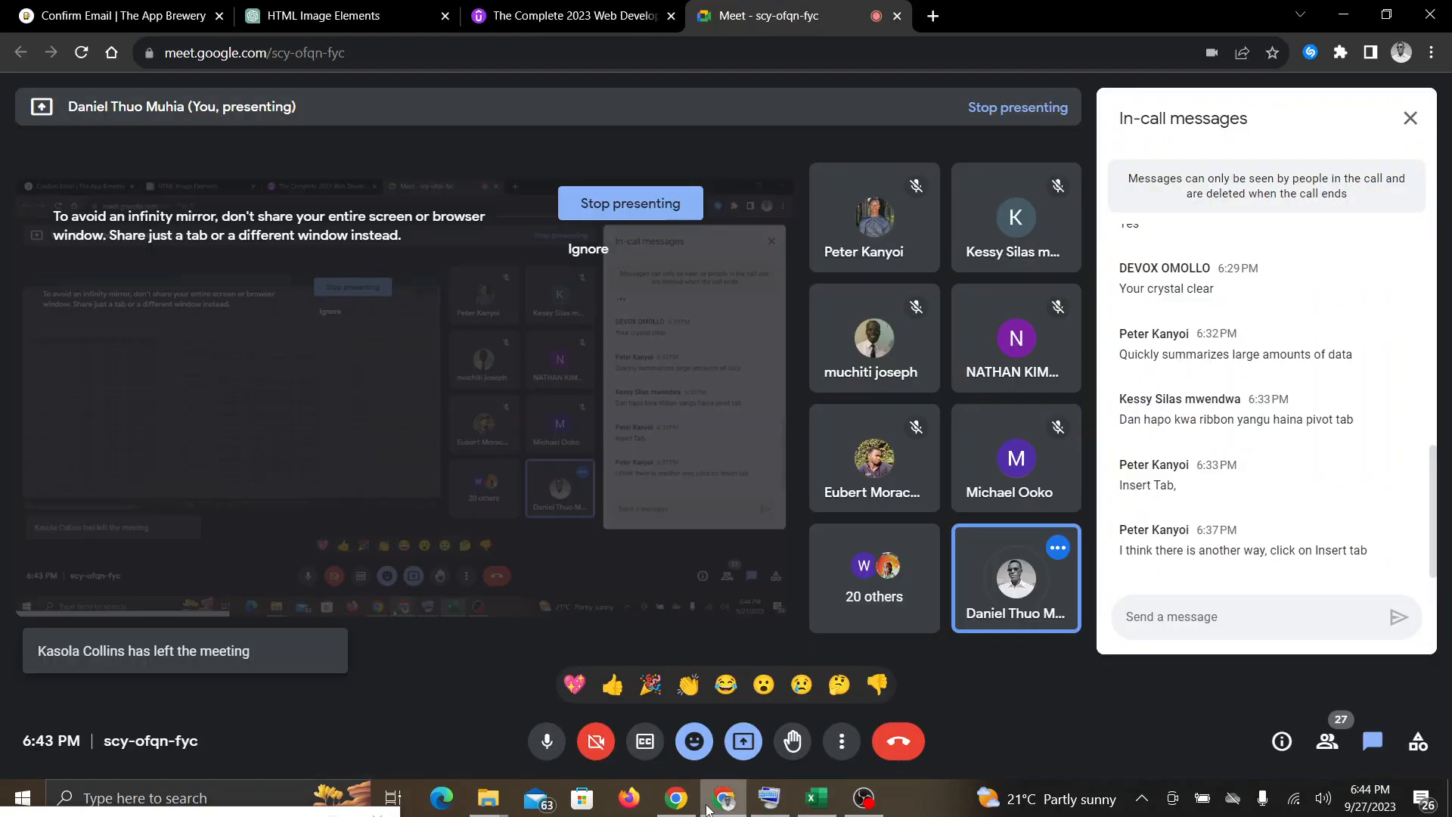
click(811, 800)
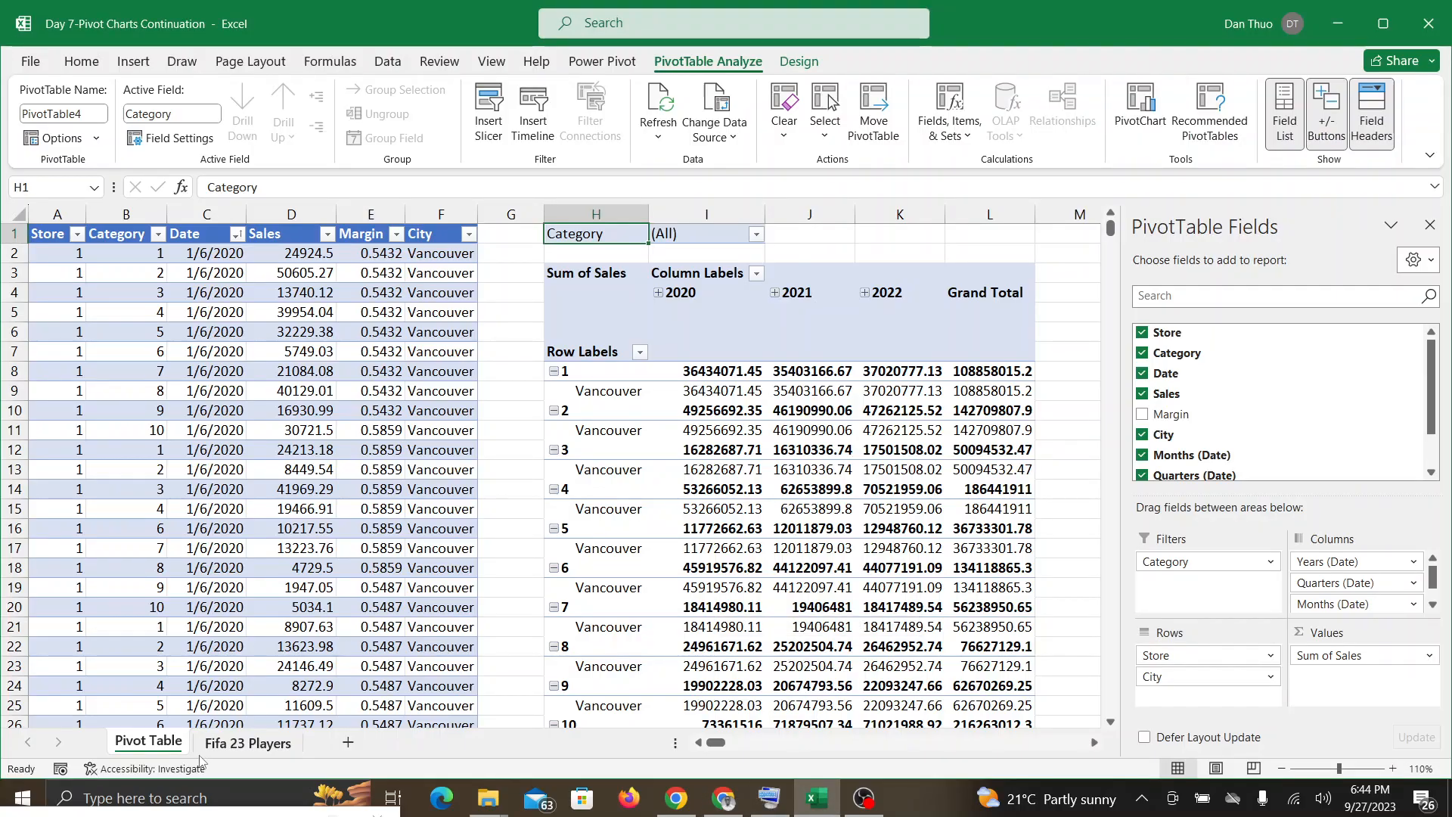
Step: Undo the PivotTable field layout and the insertion of the PivotTables on the Pivot Table and Fifa 23 Players sheets
click(234, 745)
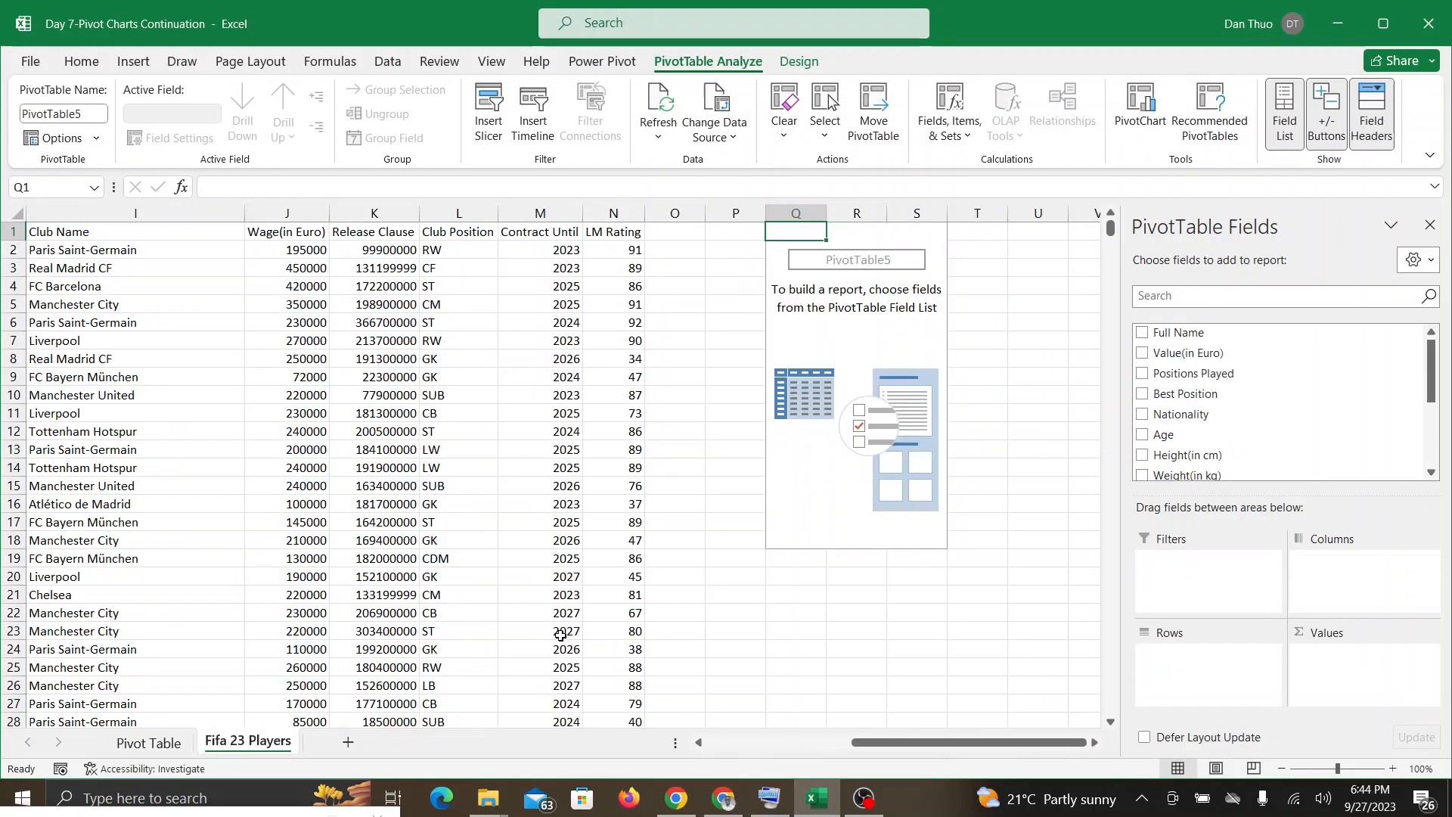
key(ctrl+z)
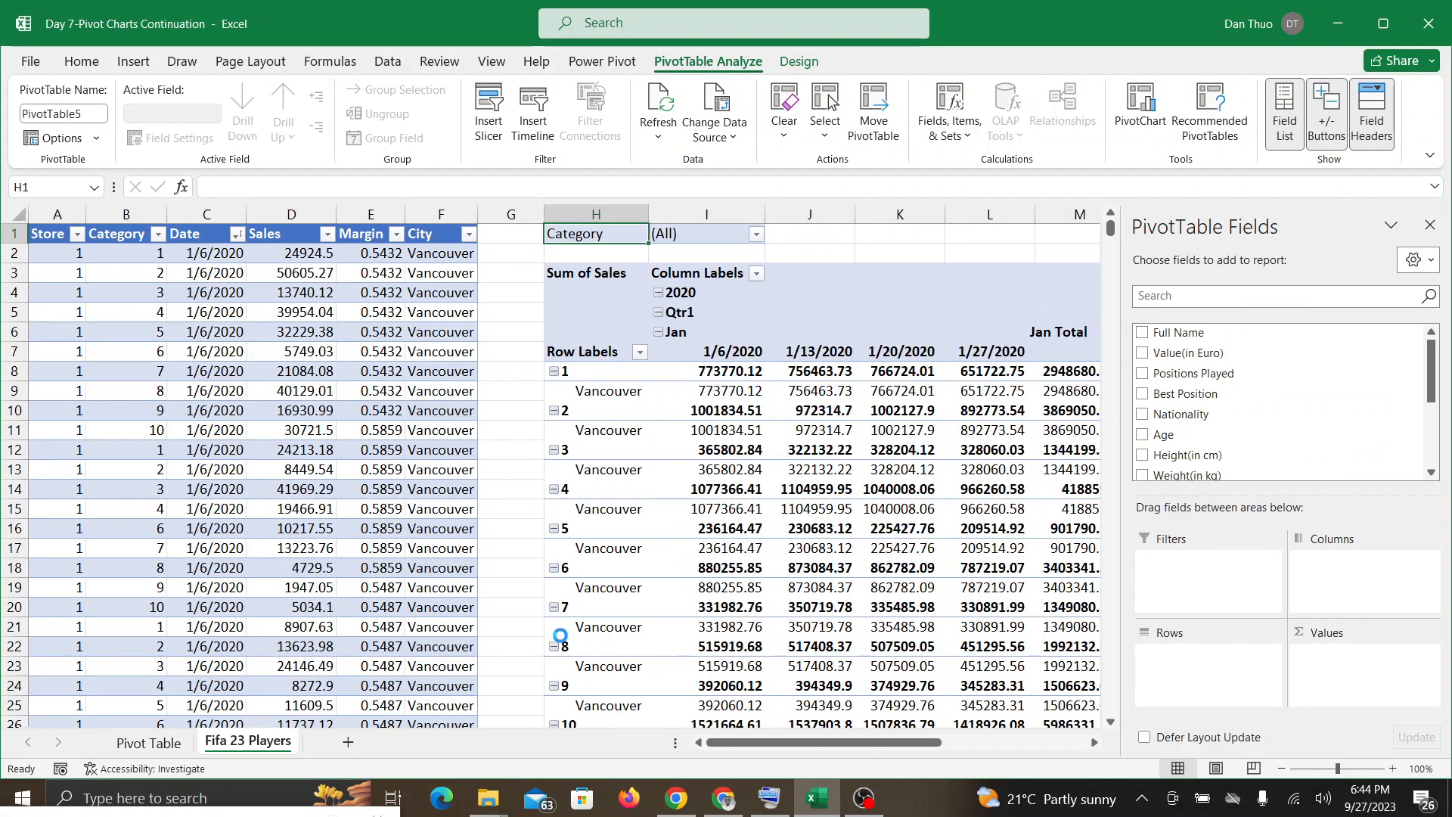
key(ctrl+z)
key(ctrl+z)
key(ctrl+z)
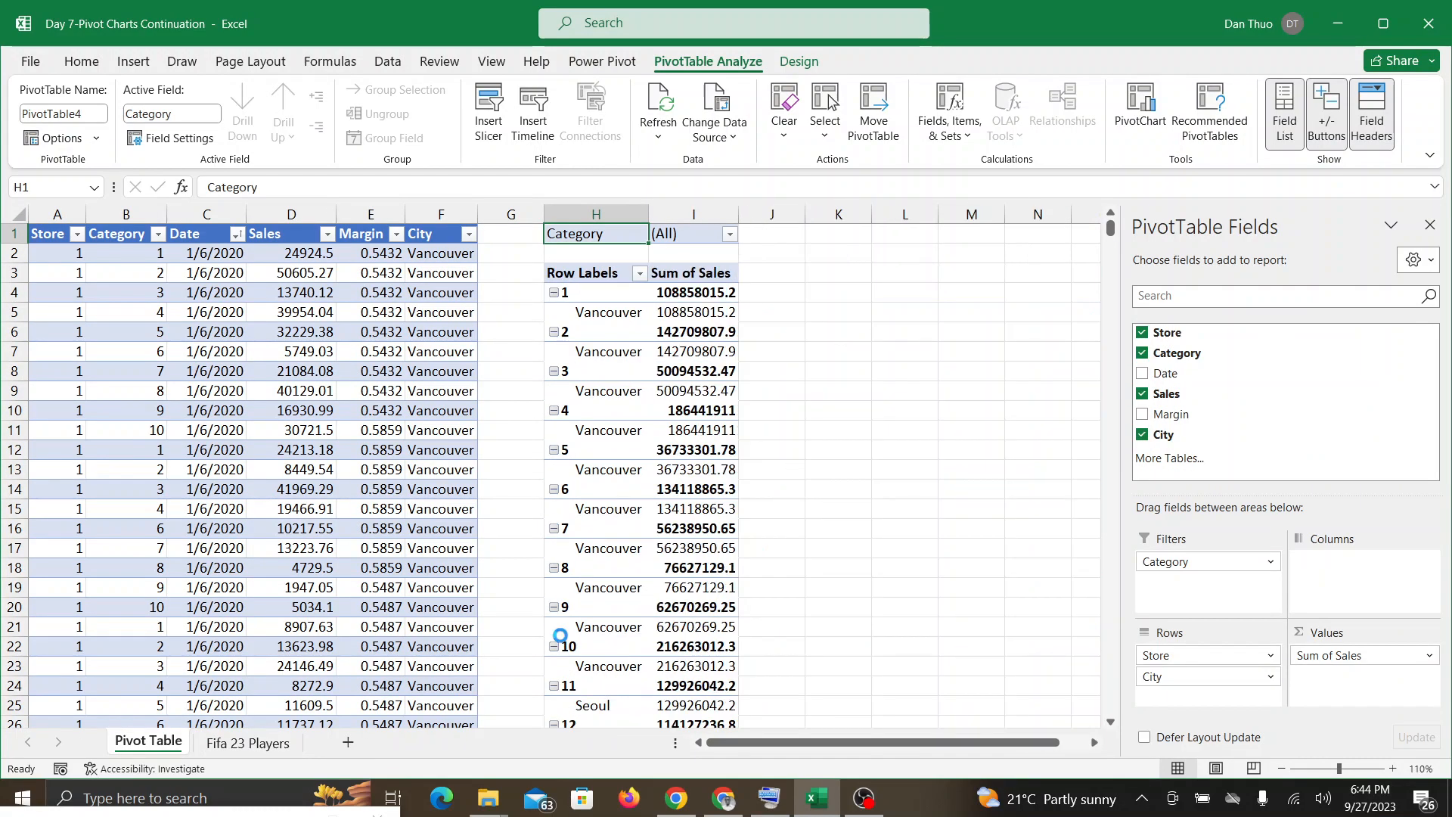
key(ctrl+z)
key(ctrl+z)
key(ctrl+z)
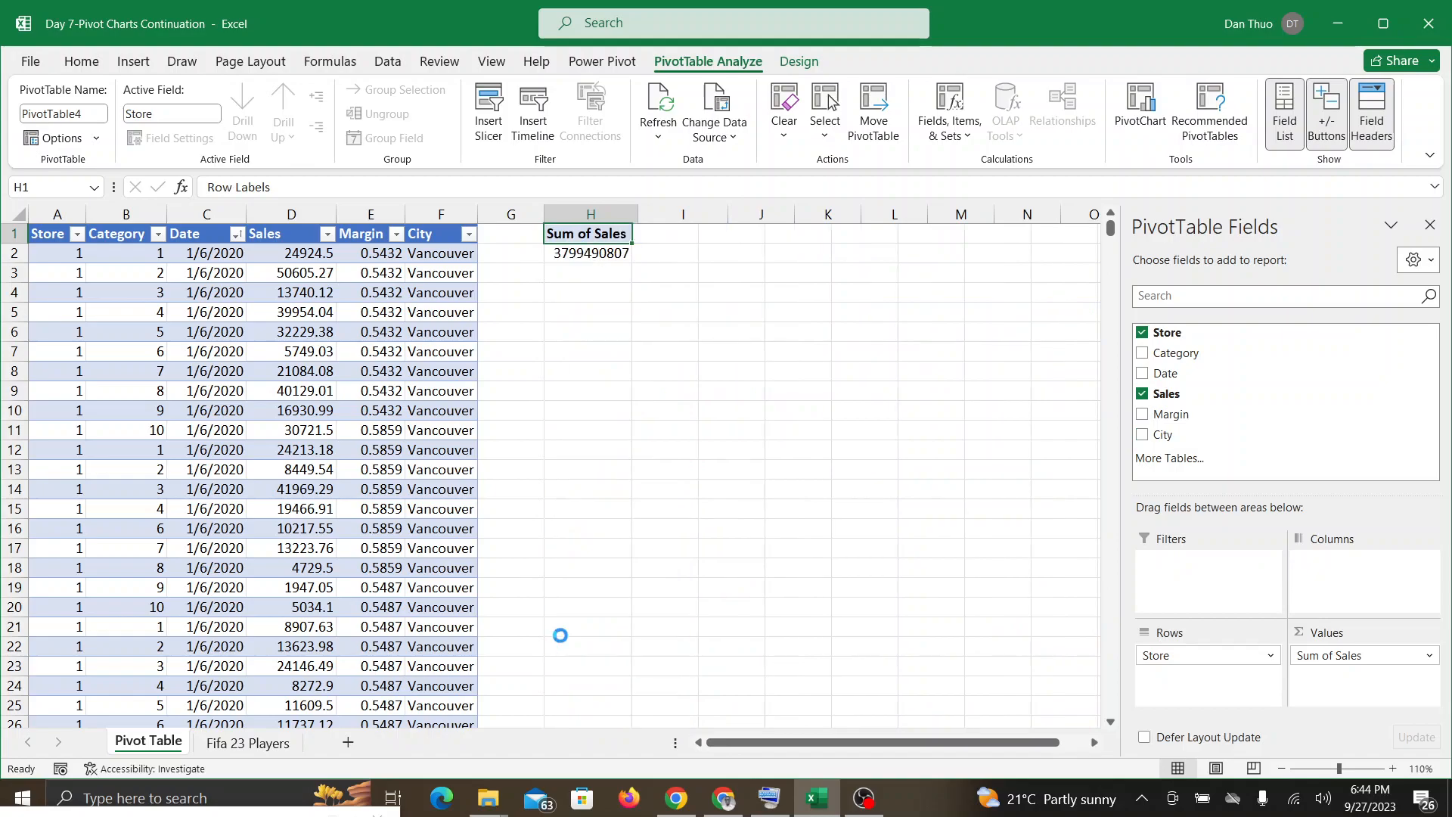
key(ctrl+z)
key(ctrl+z)
key(ctrl+z)
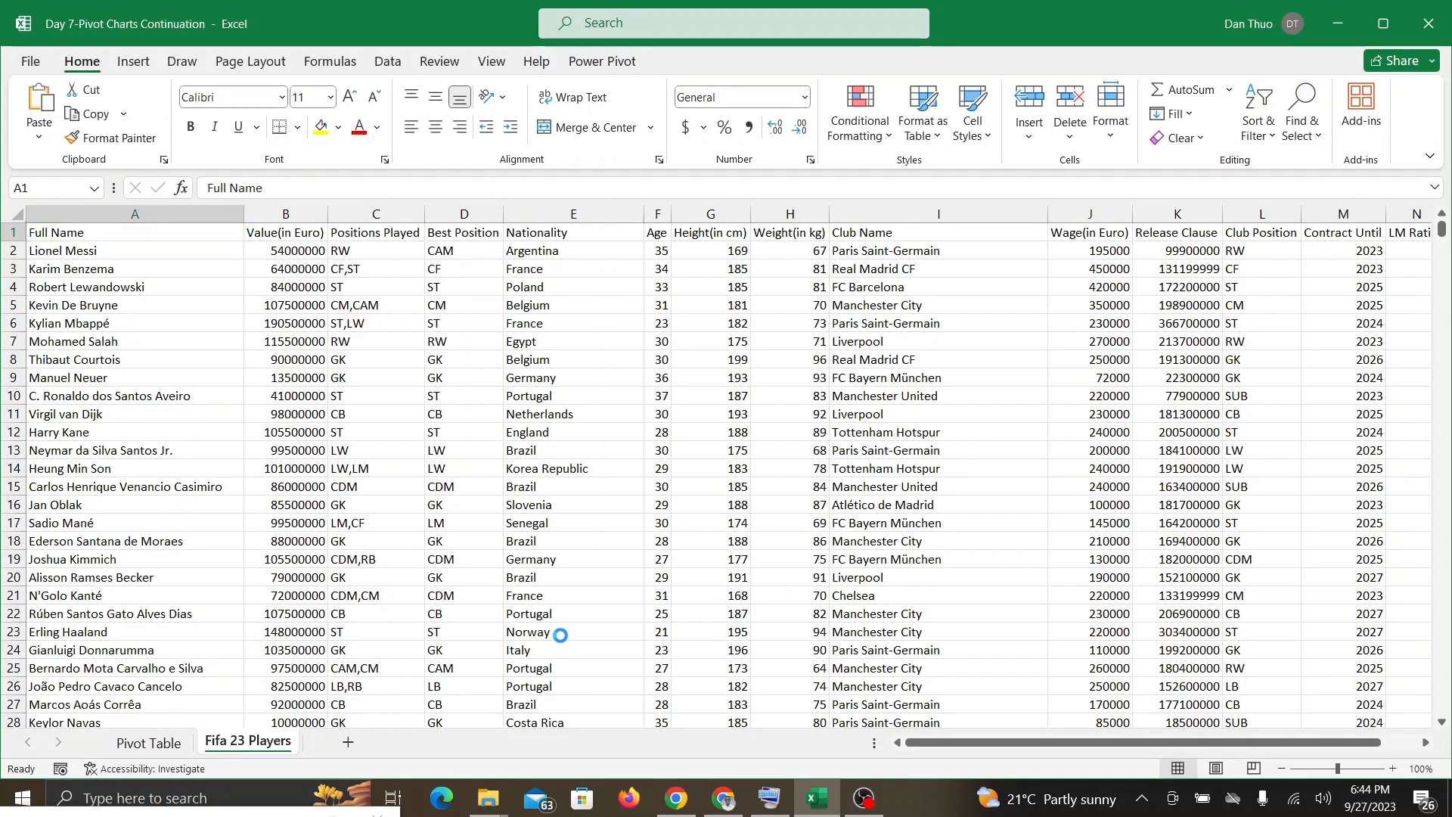
Step: Go back to the Pivot Table sheet and check the Google Meet call before returning to Excel
click(153, 741)
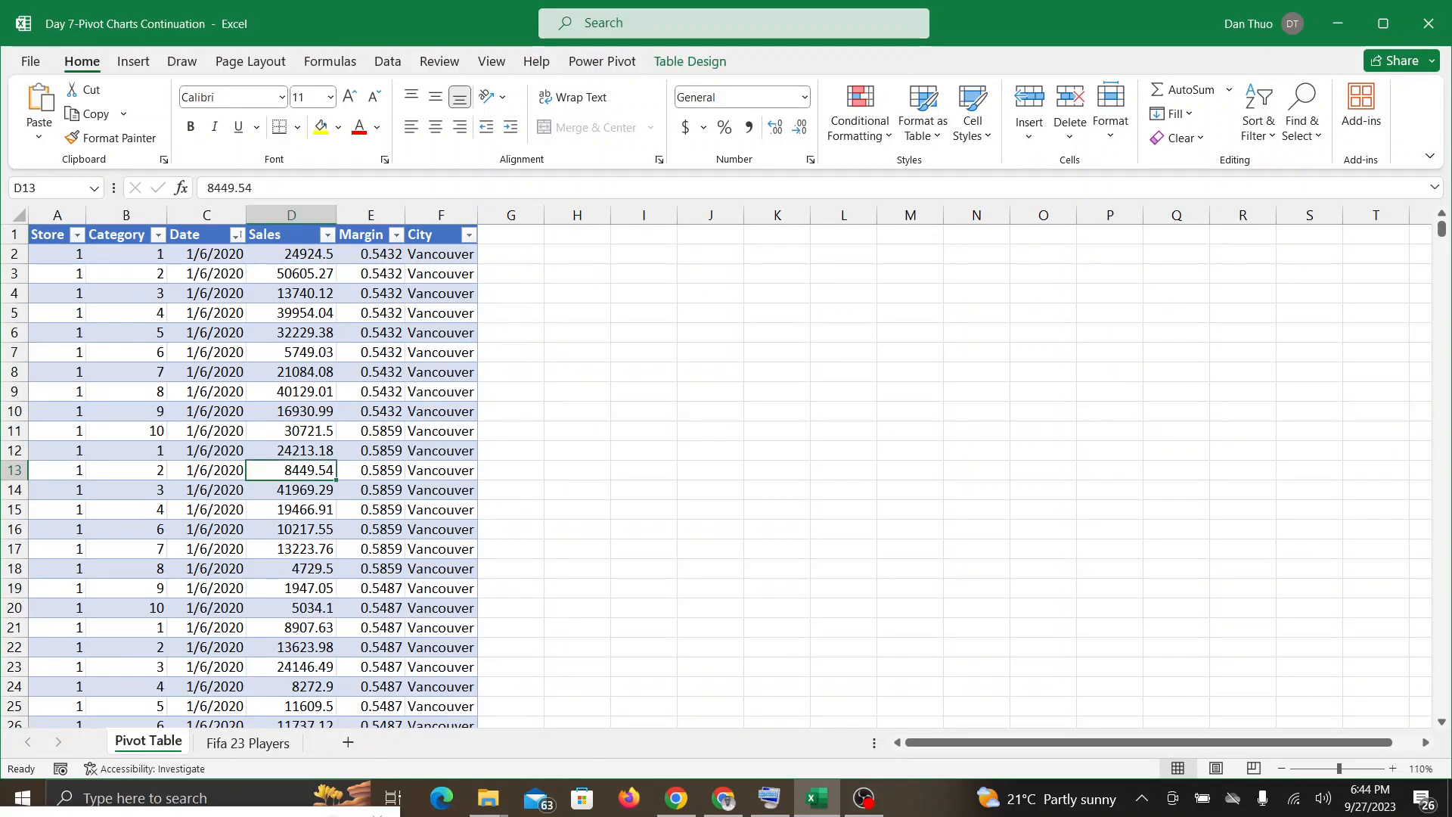
click(724, 799)
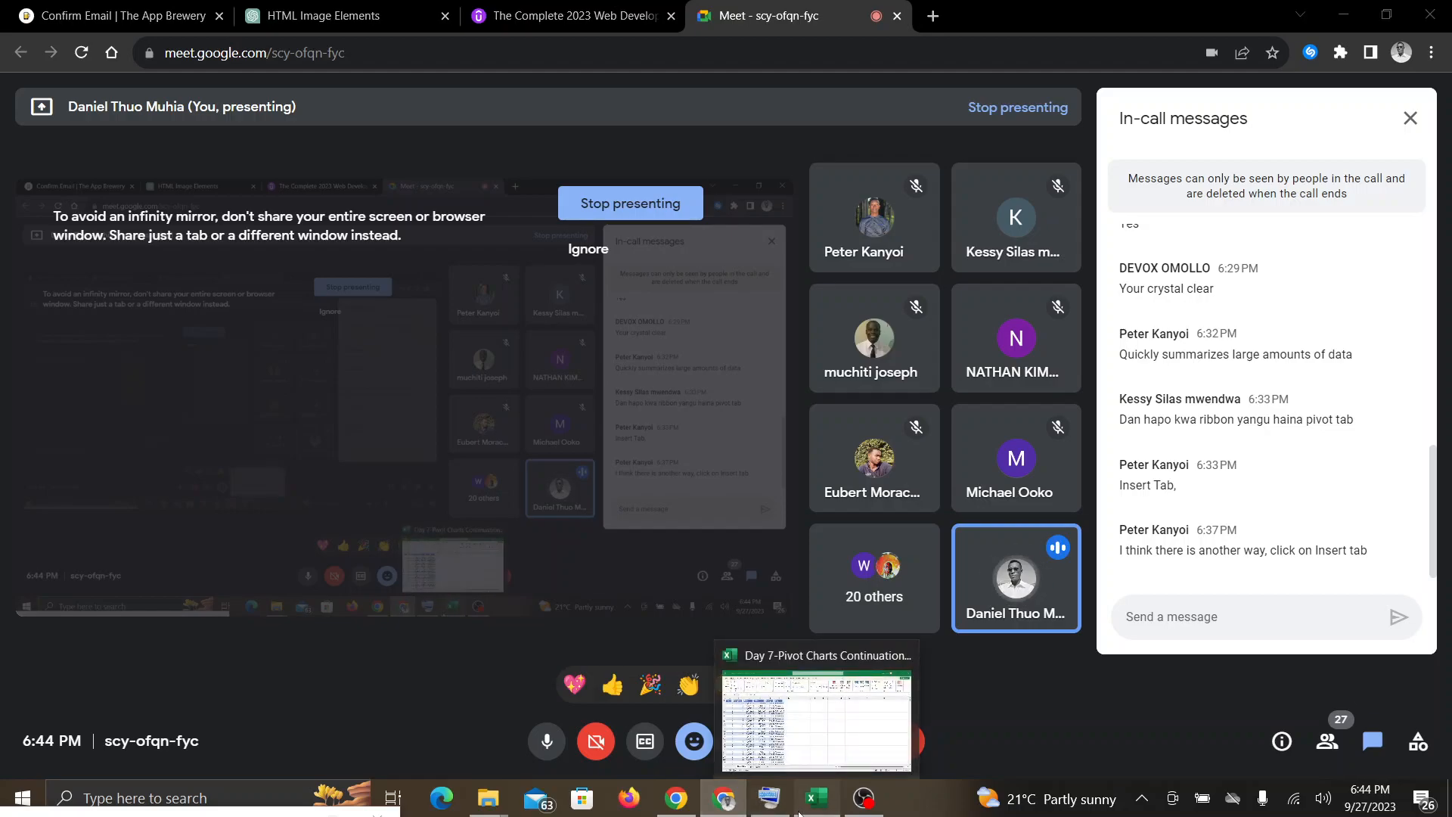
click(801, 811)
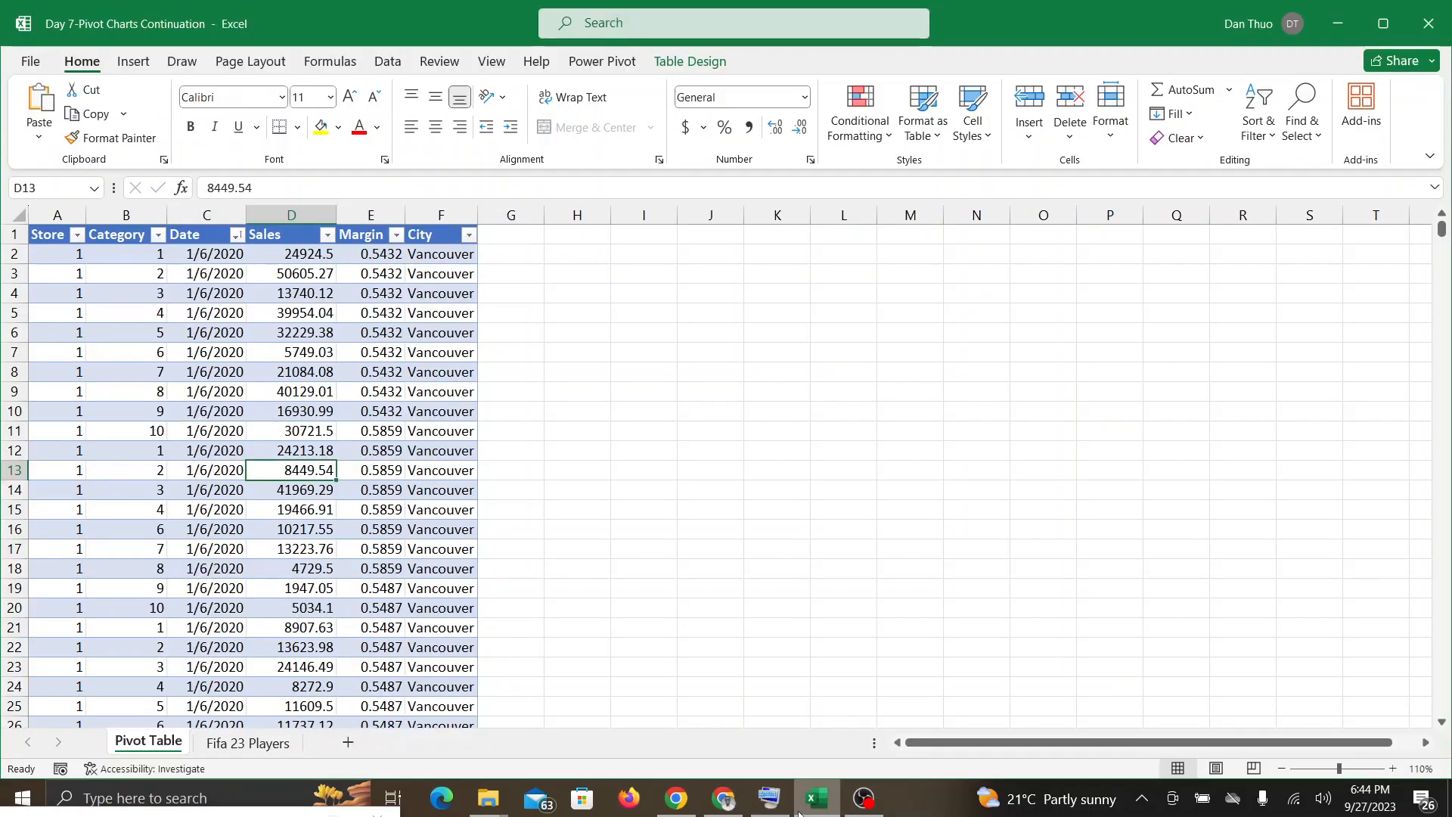
Step: From cell D10, summarize PivotTable_Source_Large with a PivotTable on a new worksheet, and check the Google Meet call
click(306, 413)
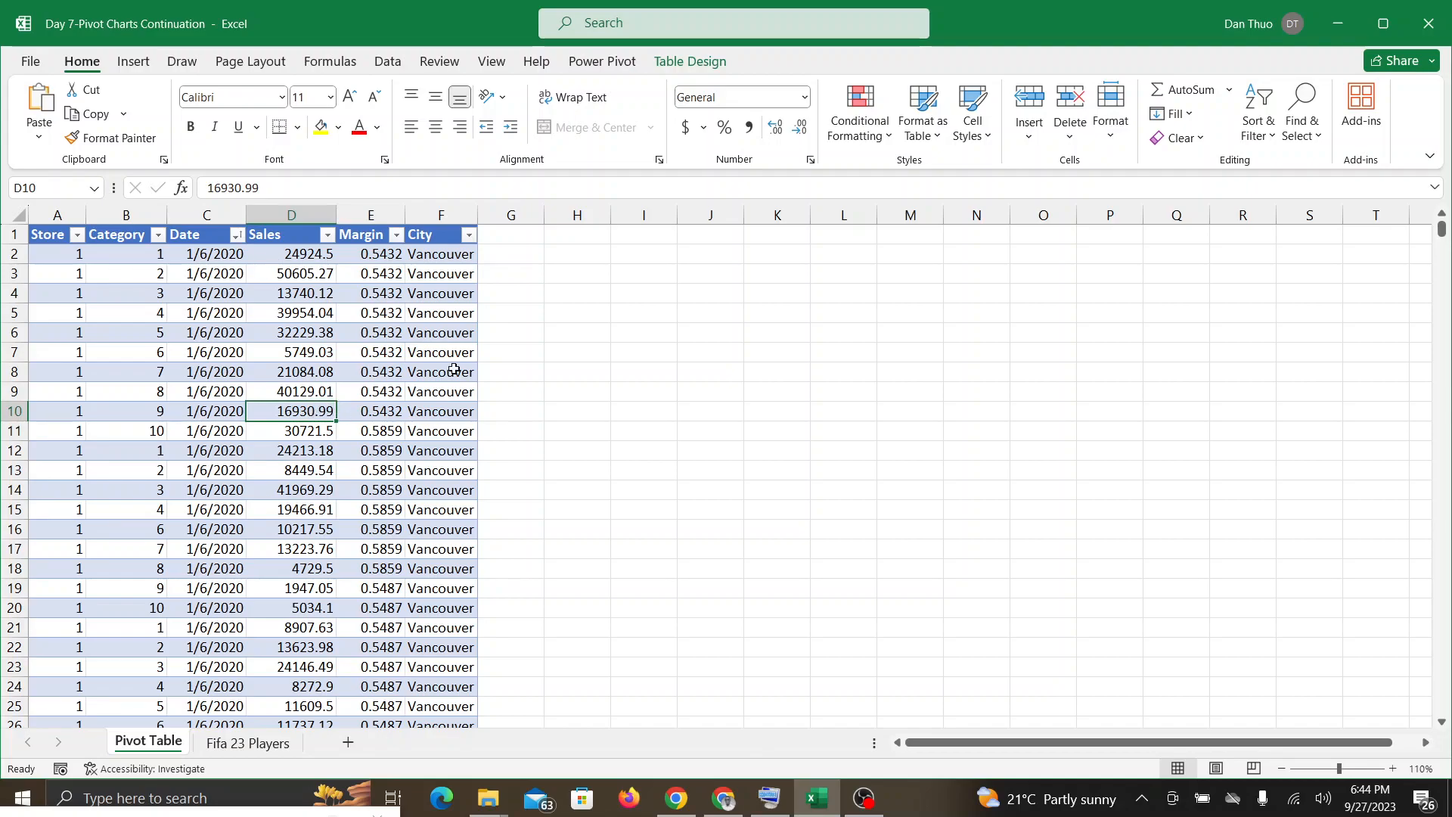
click(684, 64)
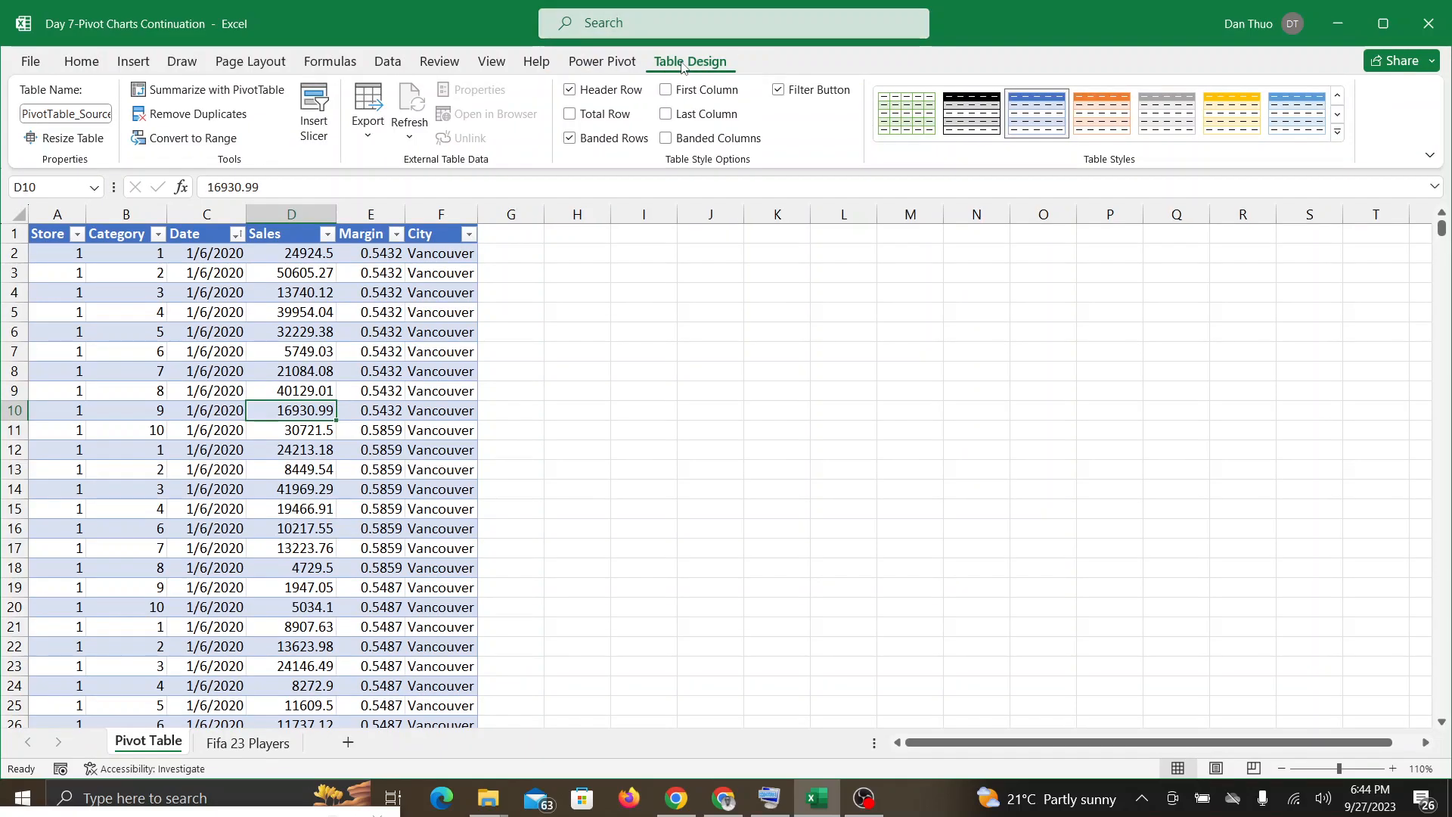
click(226, 92)
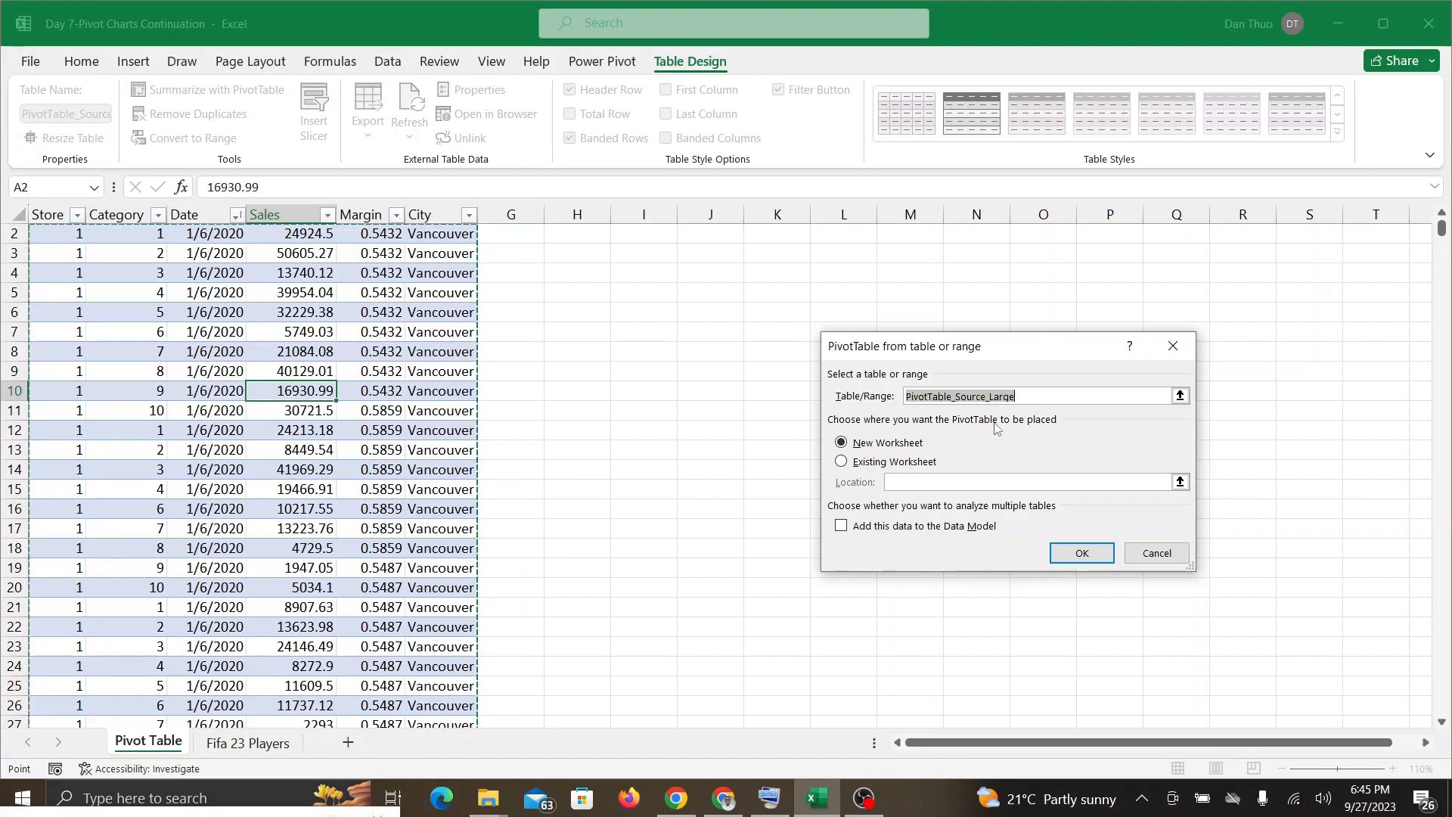
click(1082, 553)
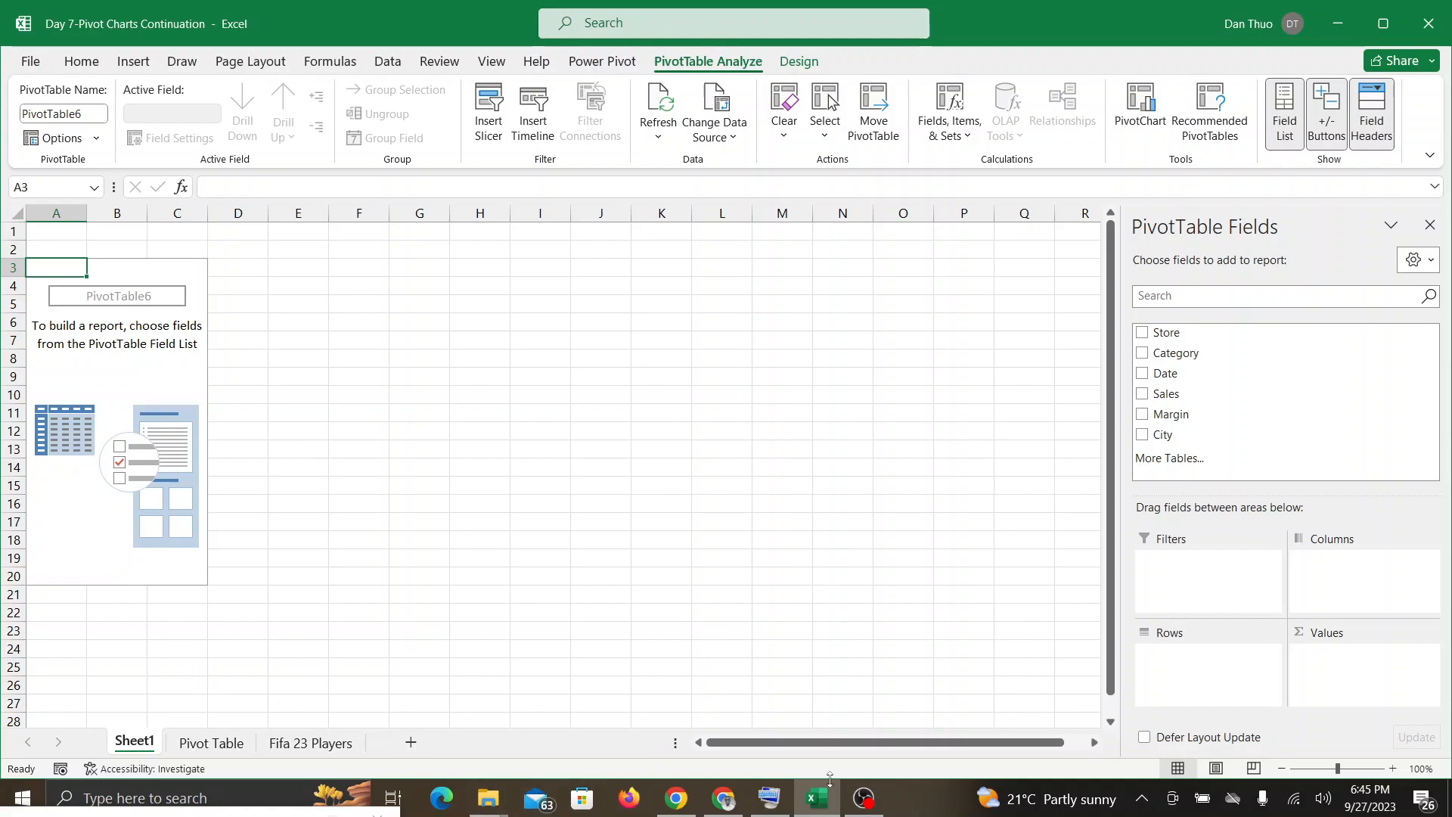
click(723, 798)
click(817, 798)
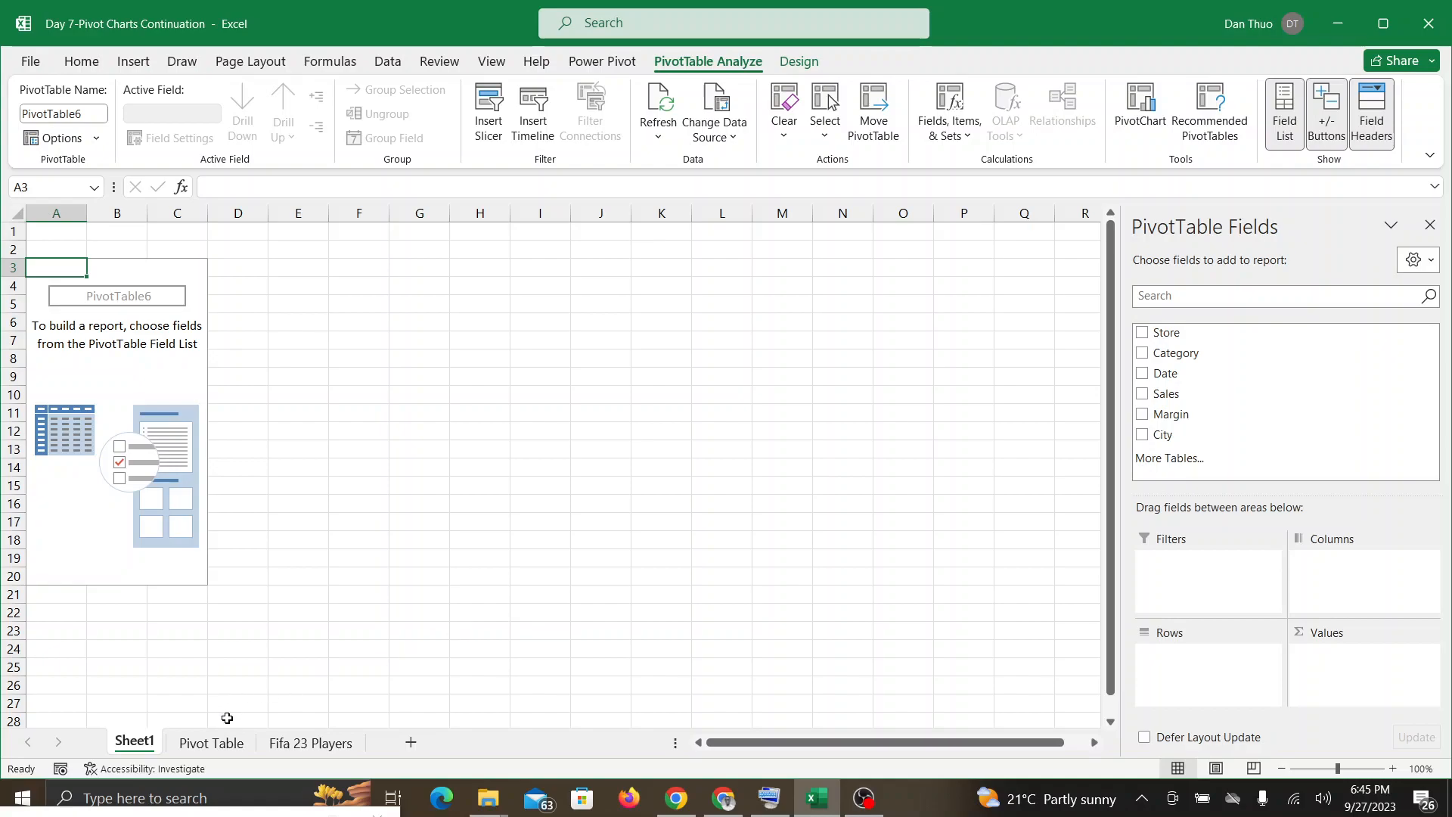
Step: Undo the insertion of the PivotTable on Sheet1 and go back to the data on the Pivot Table sheet
click(230, 743)
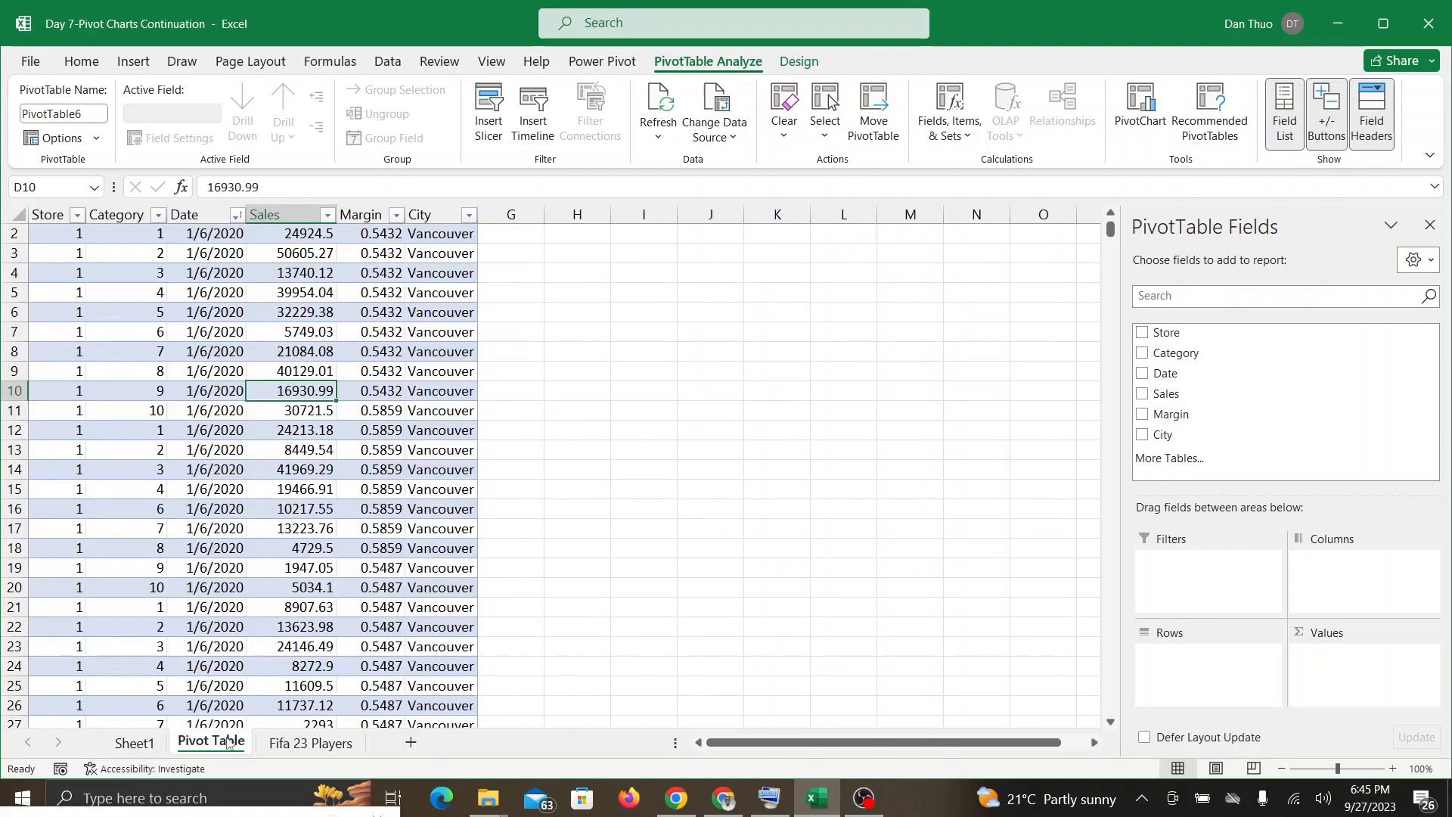
click(155, 744)
key(ctrl+z)
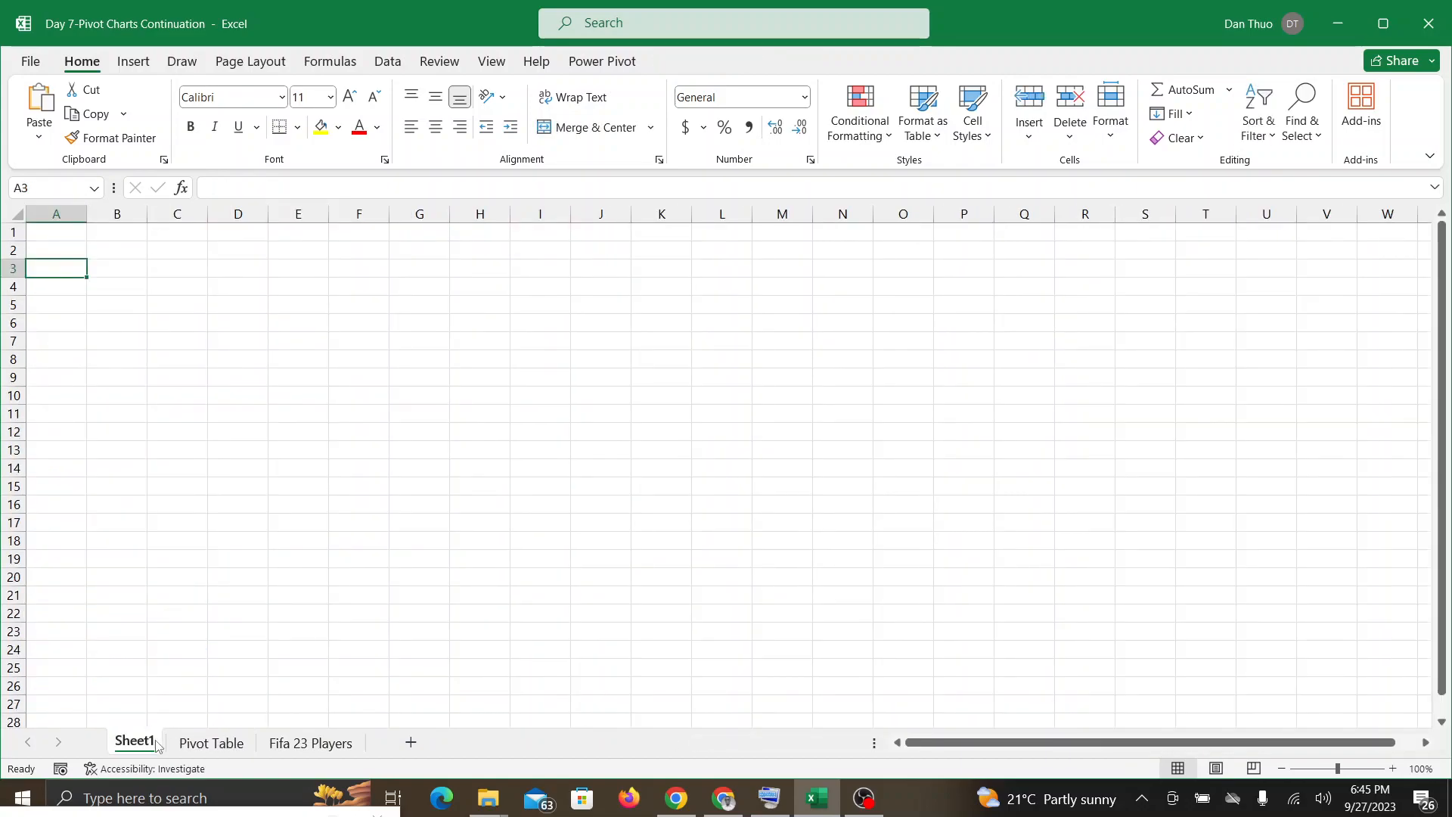
click(185, 744)
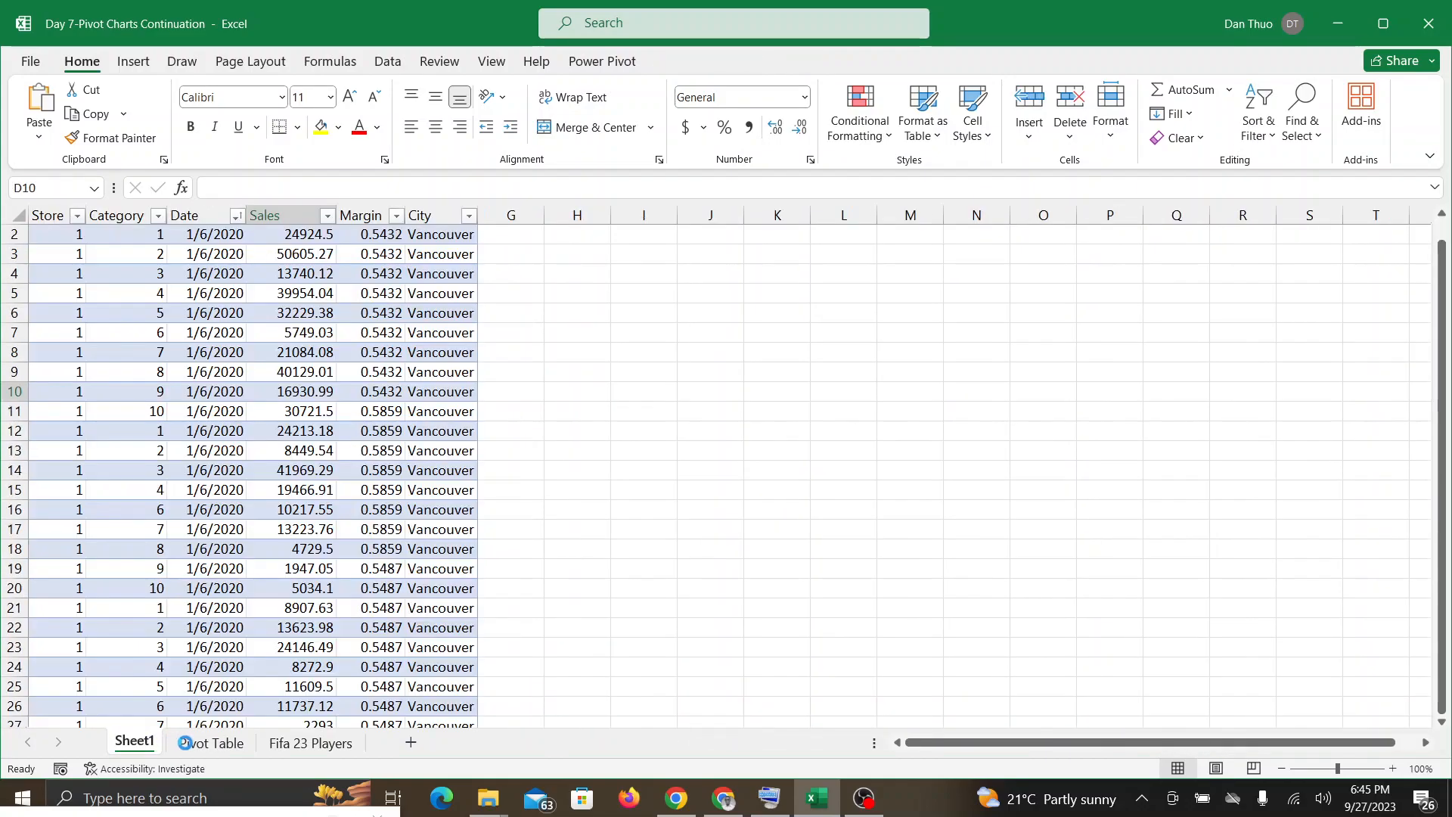
click(198, 745)
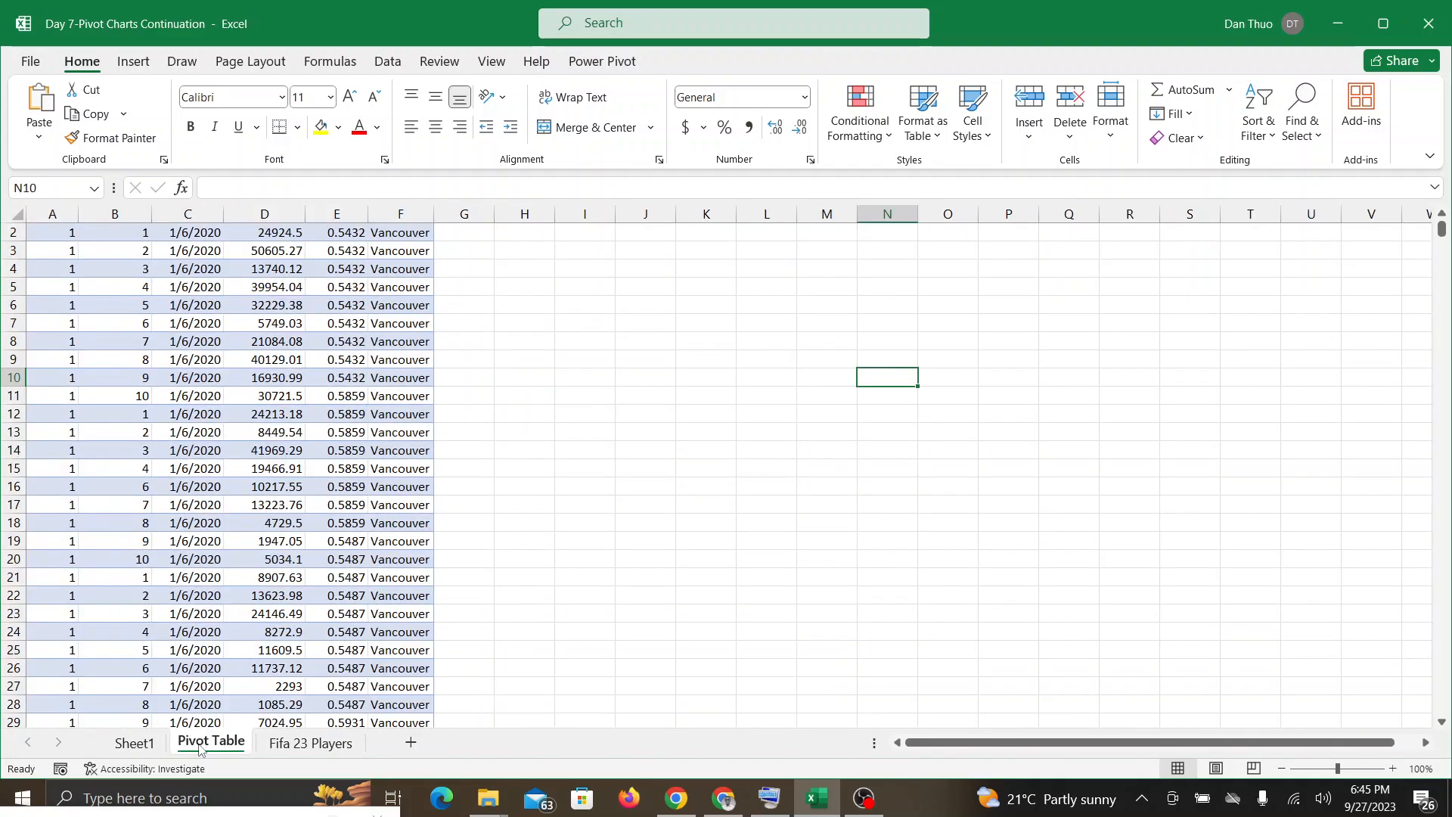
click(172, 452)
click(152, 323)
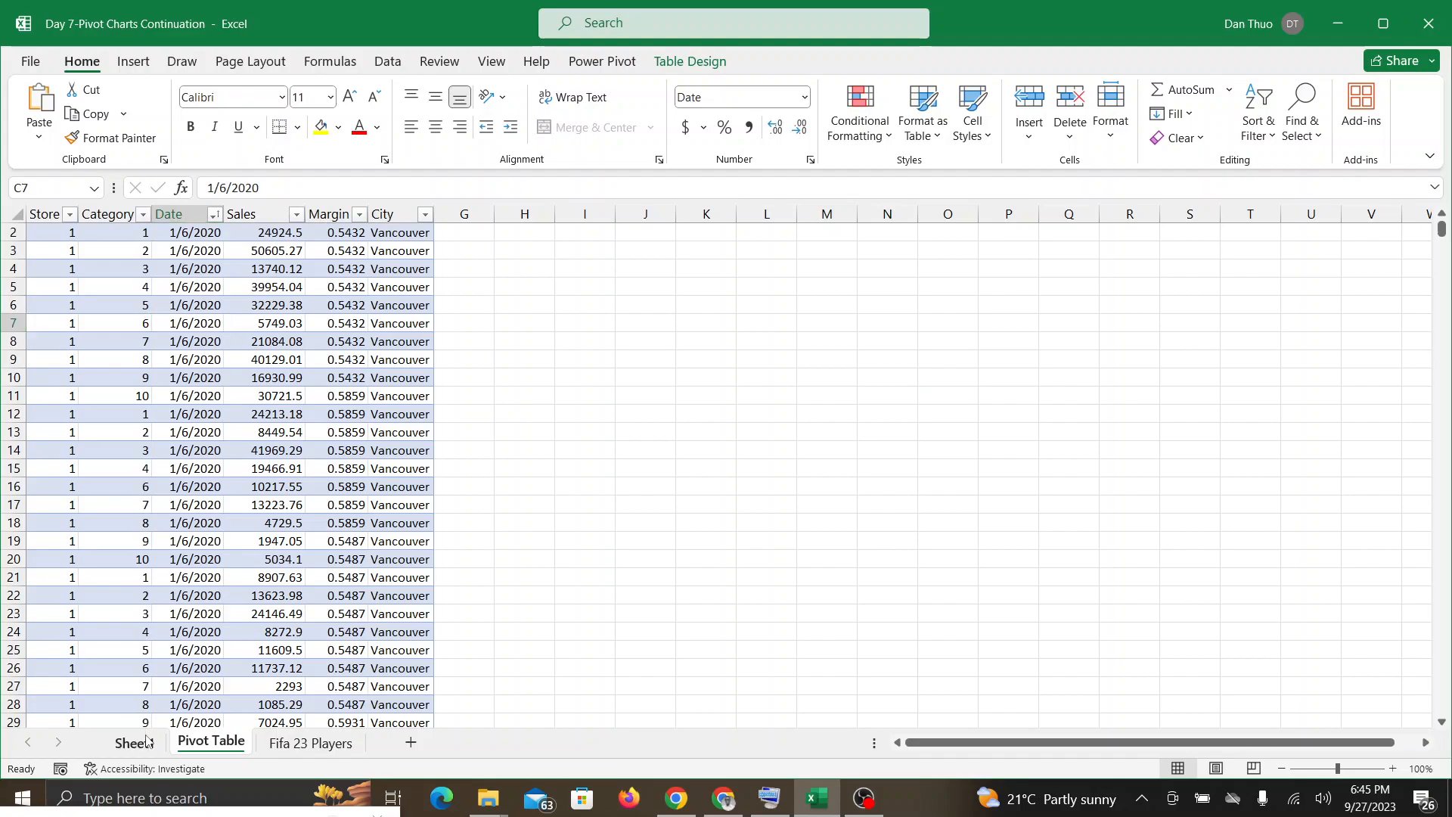
click(135, 742)
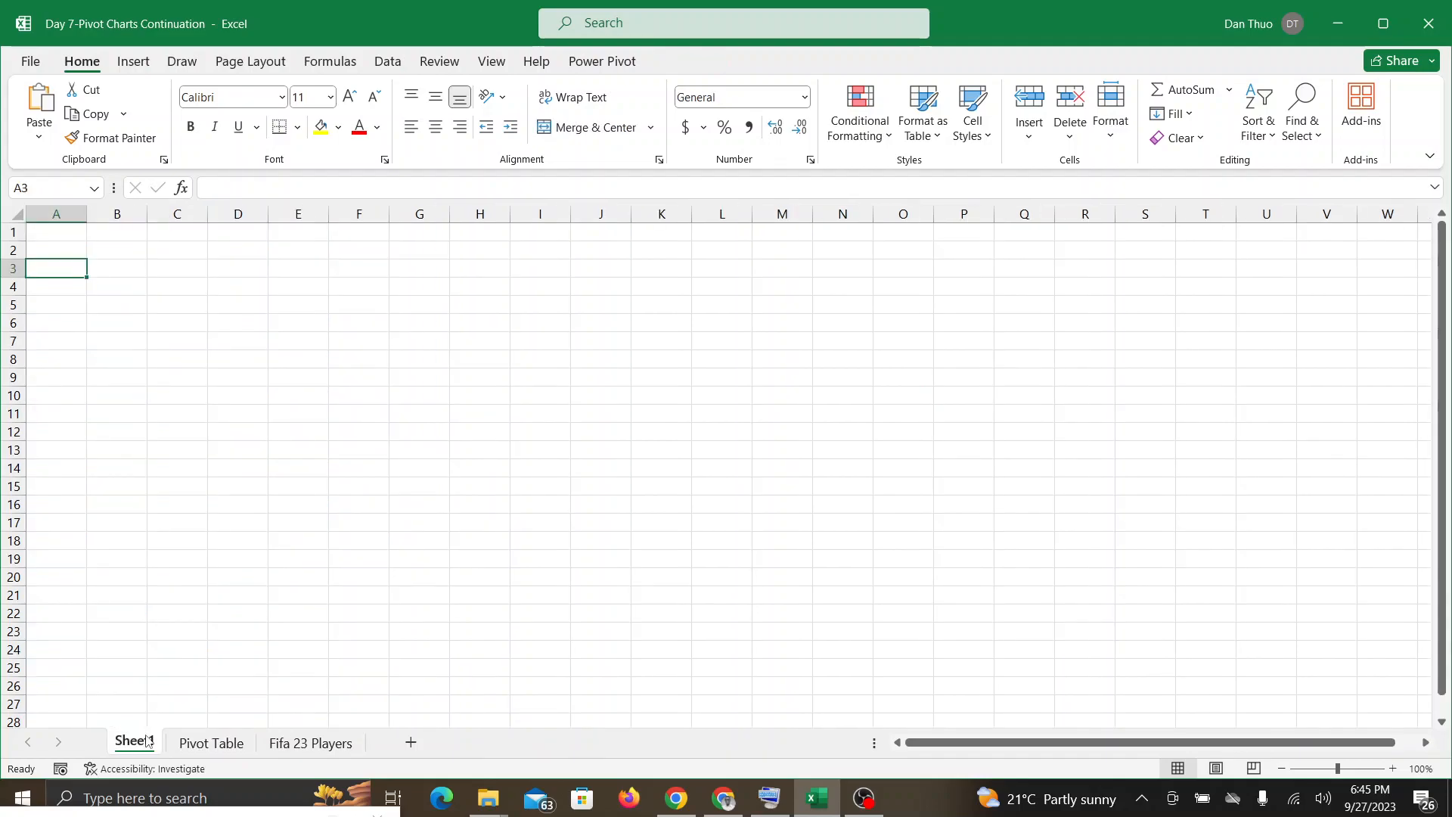
click(186, 745)
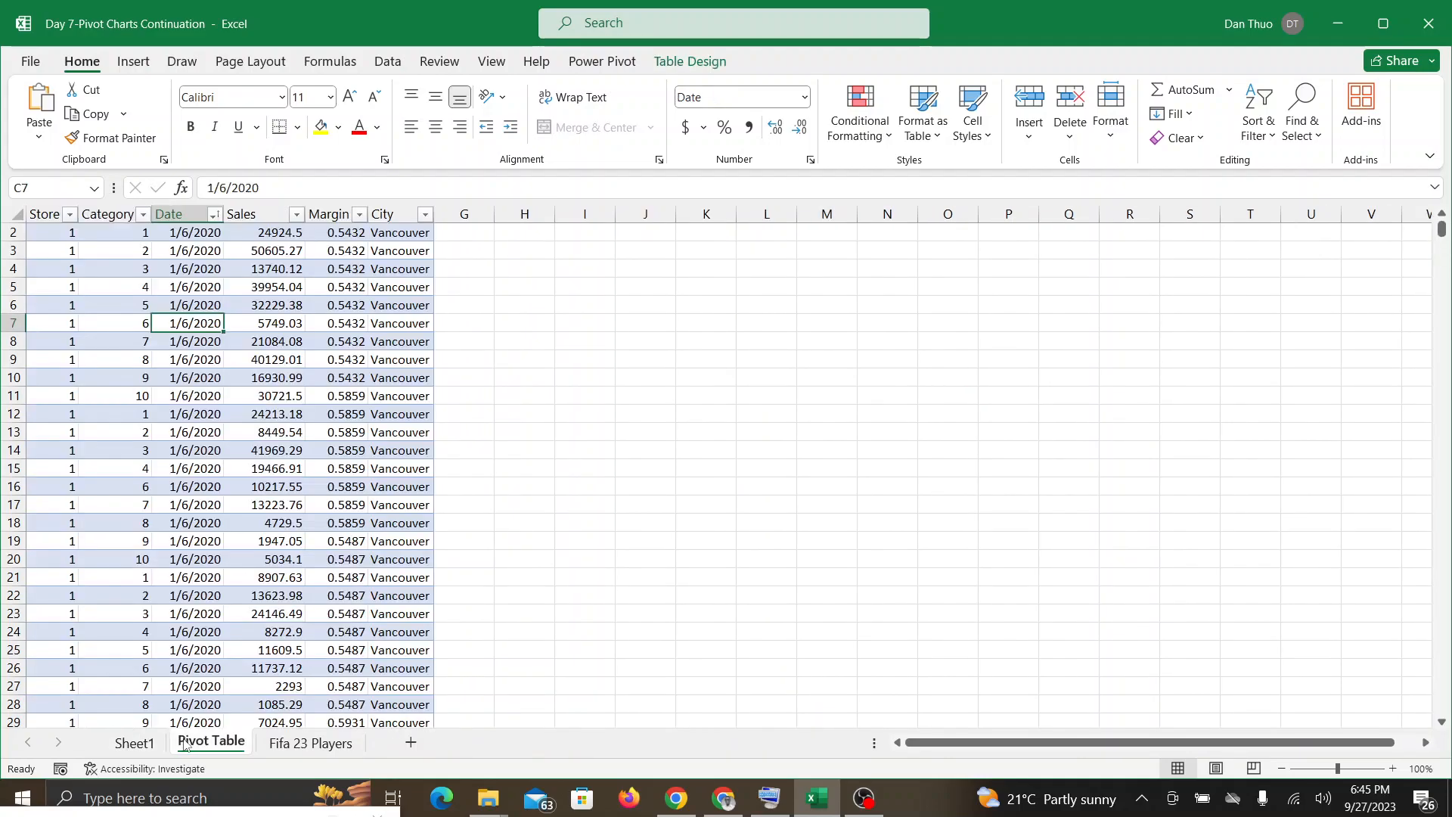
Step: From cell C9, summarize PivotTable_Source_Large with a PivotTable on the existing worksheet at cell H1 of the Pivot Table sheet
click(1390, 766)
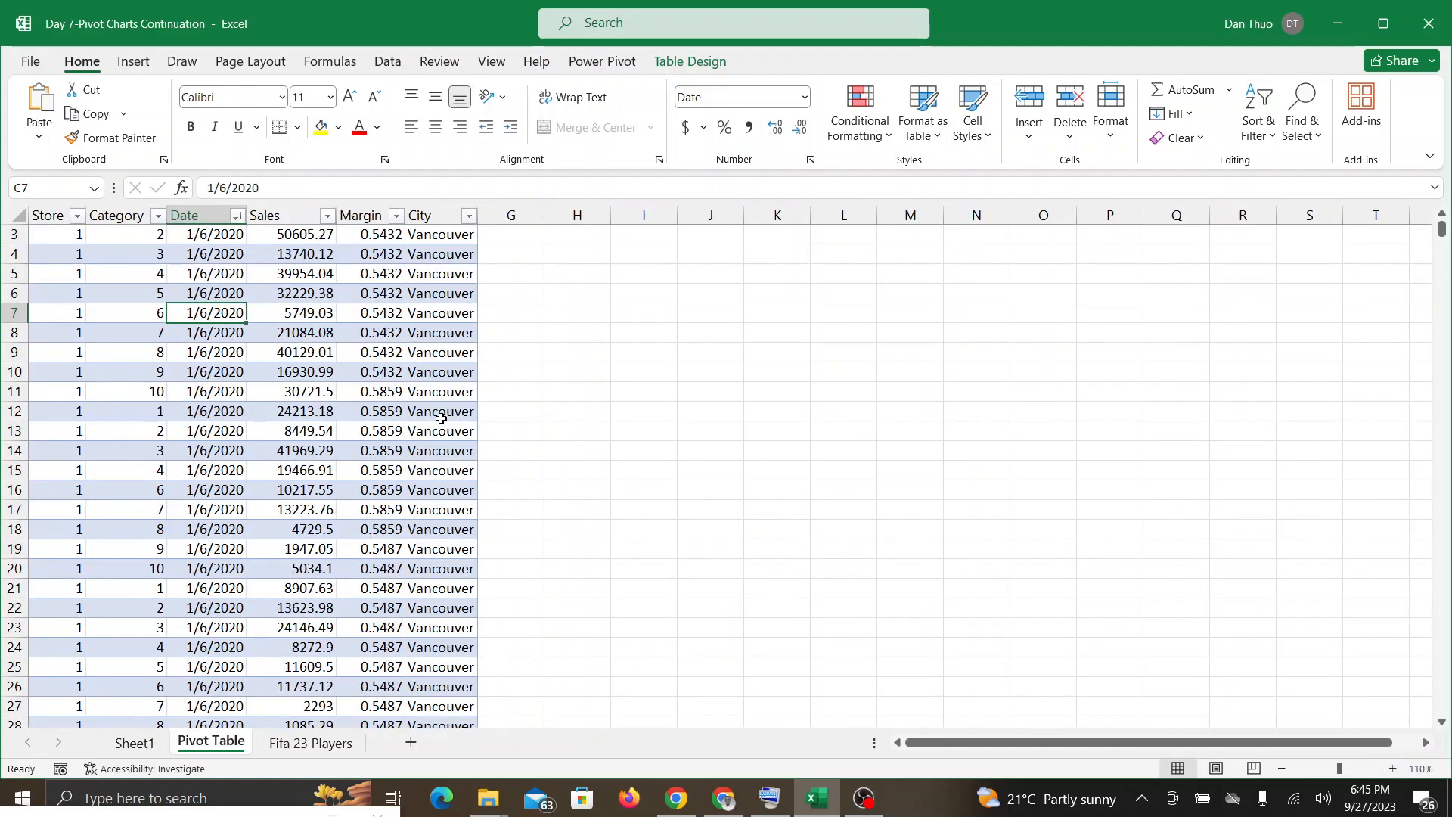
scroll(441, 418, up, 1)
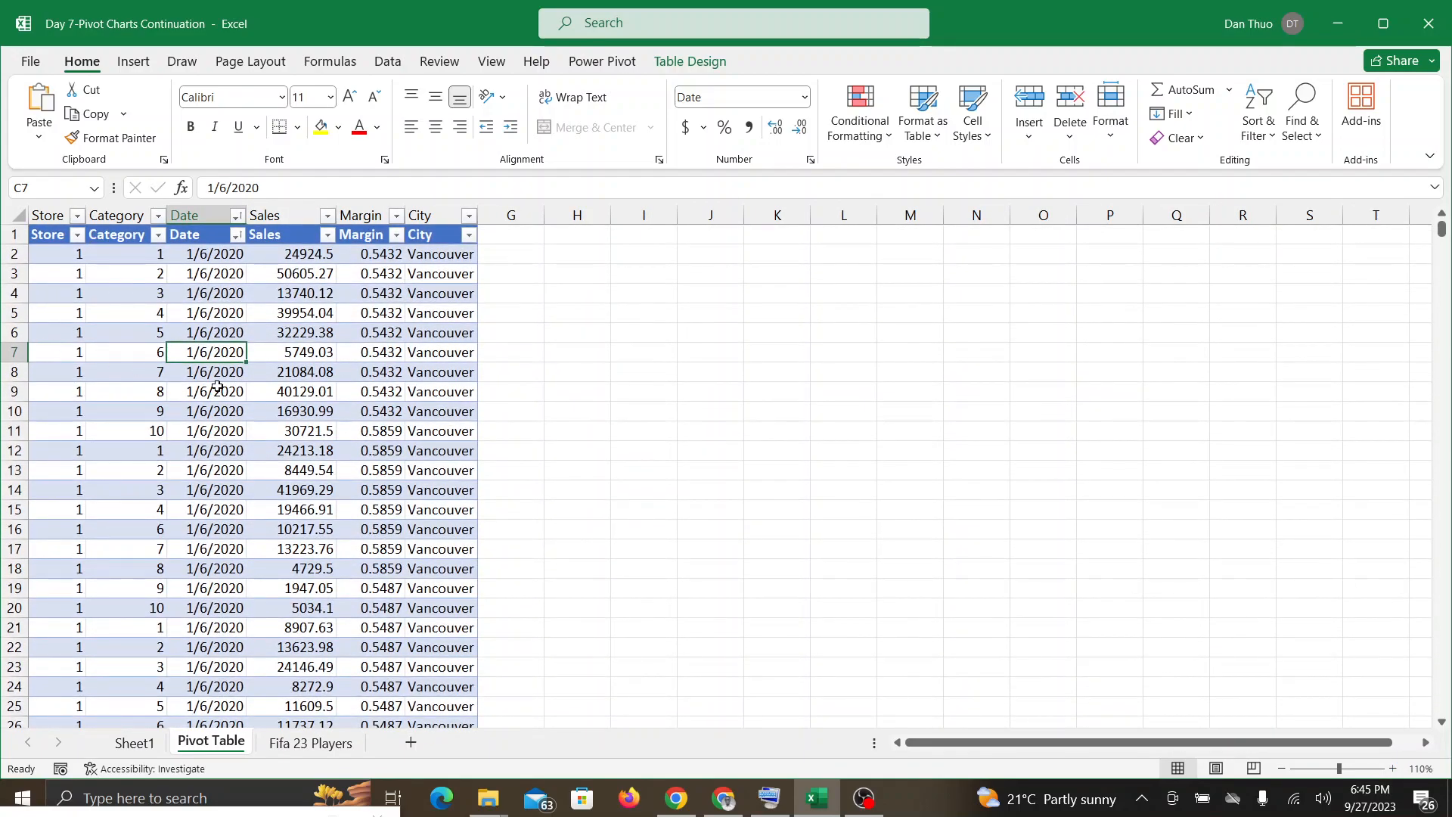
click(213, 387)
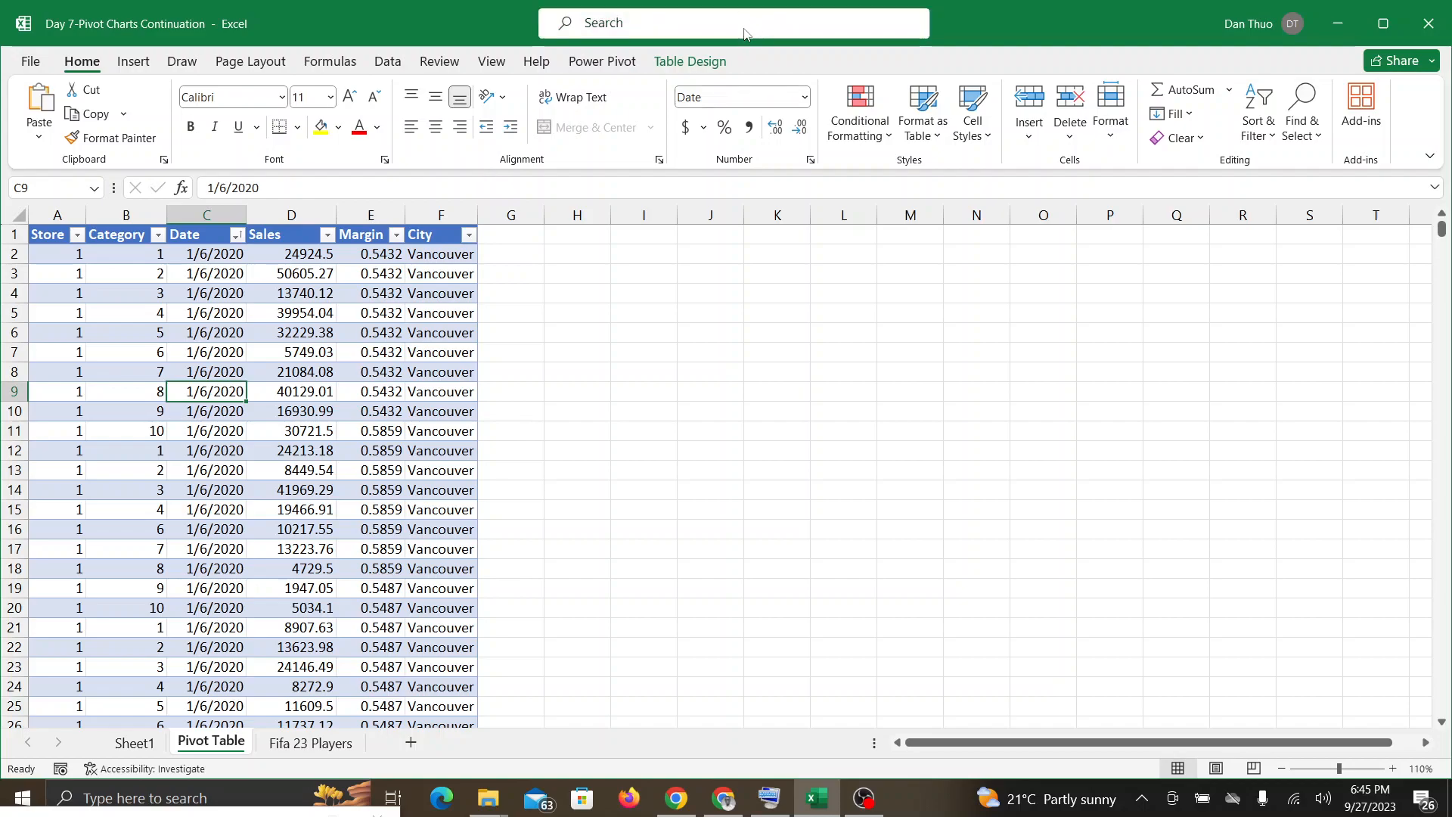
click(689, 61)
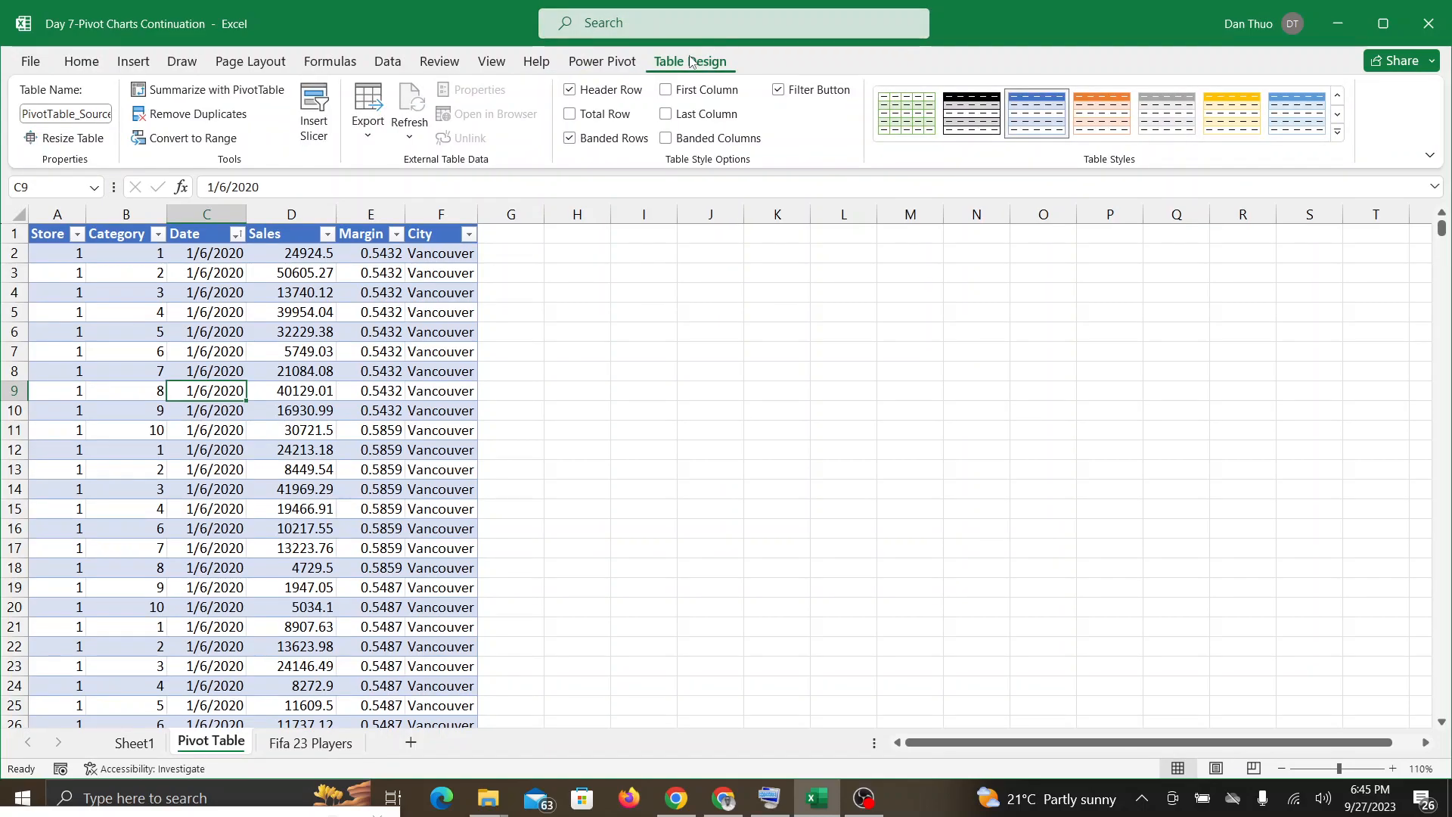
click(216, 91)
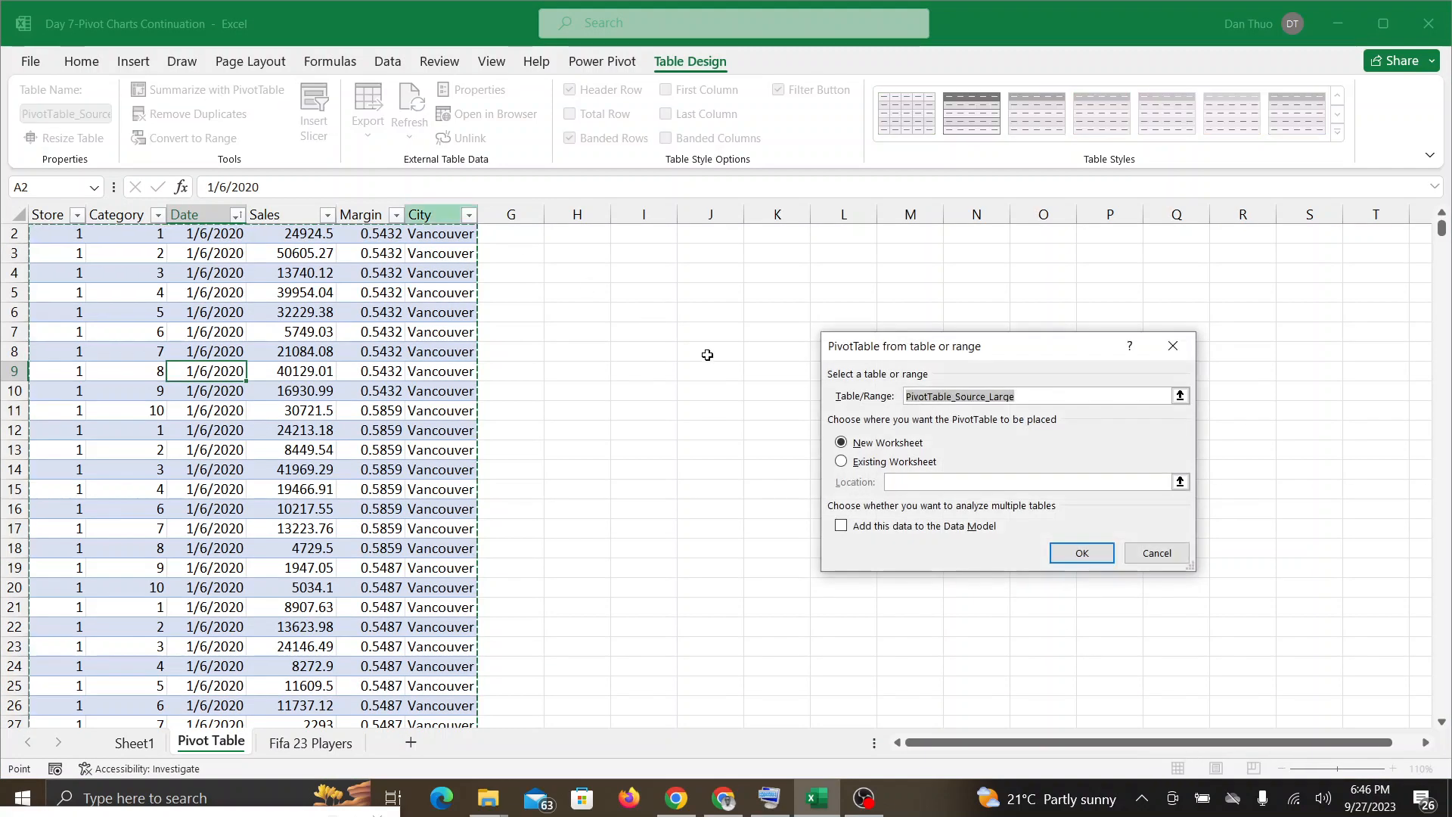
click(848, 465)
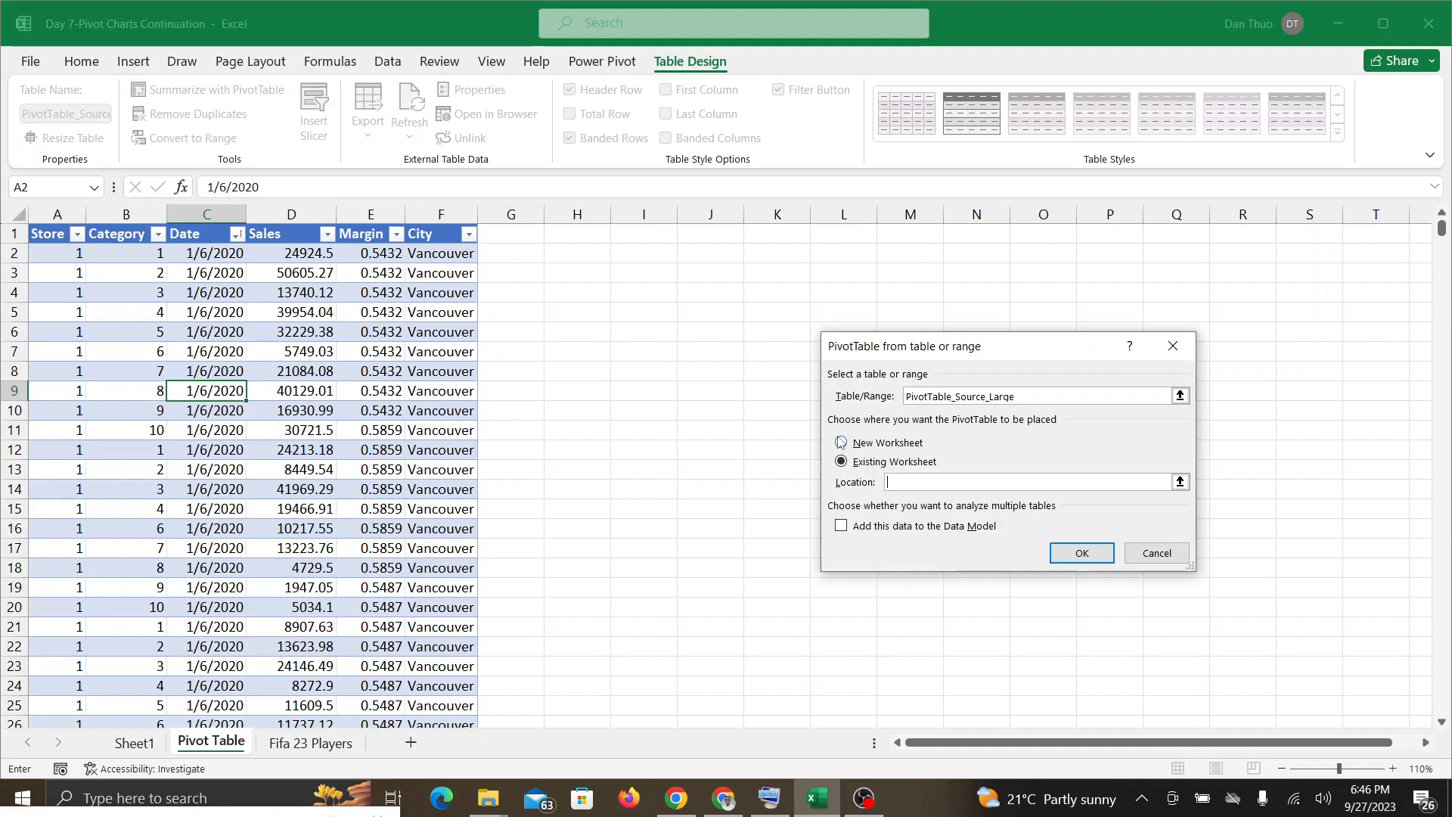
click(1179, 482)
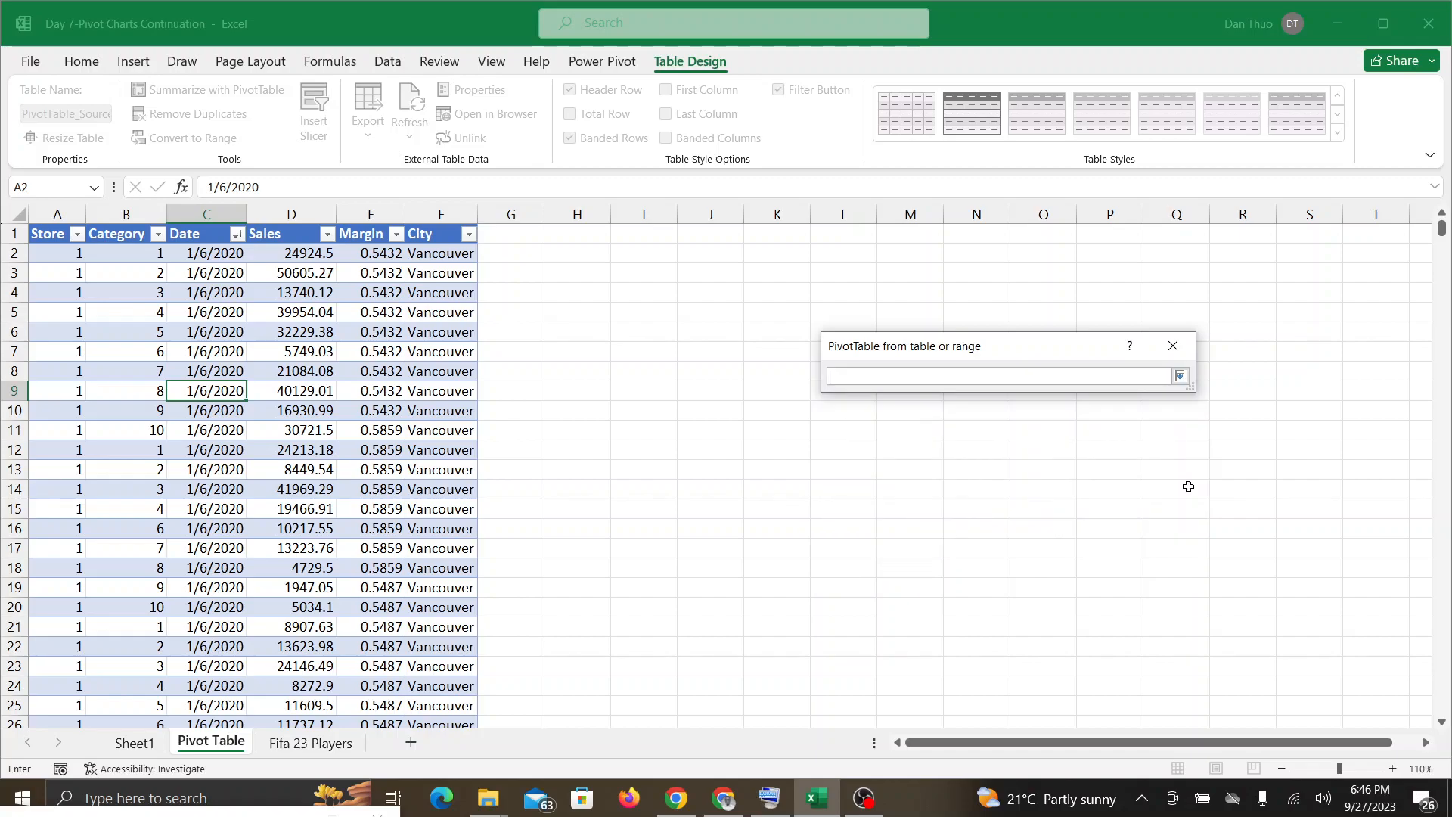
click(597, 238)
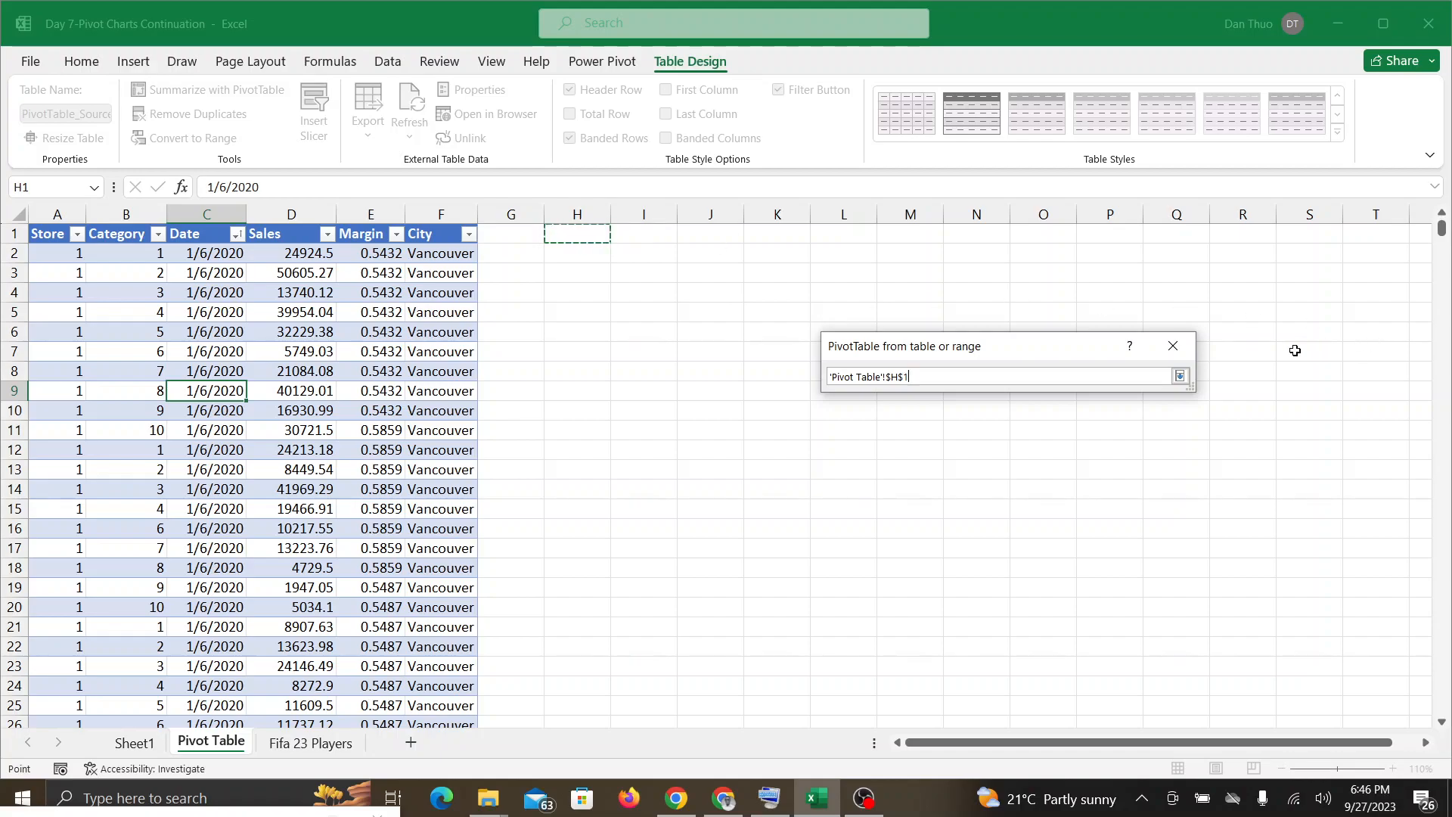
click(1180, 376)
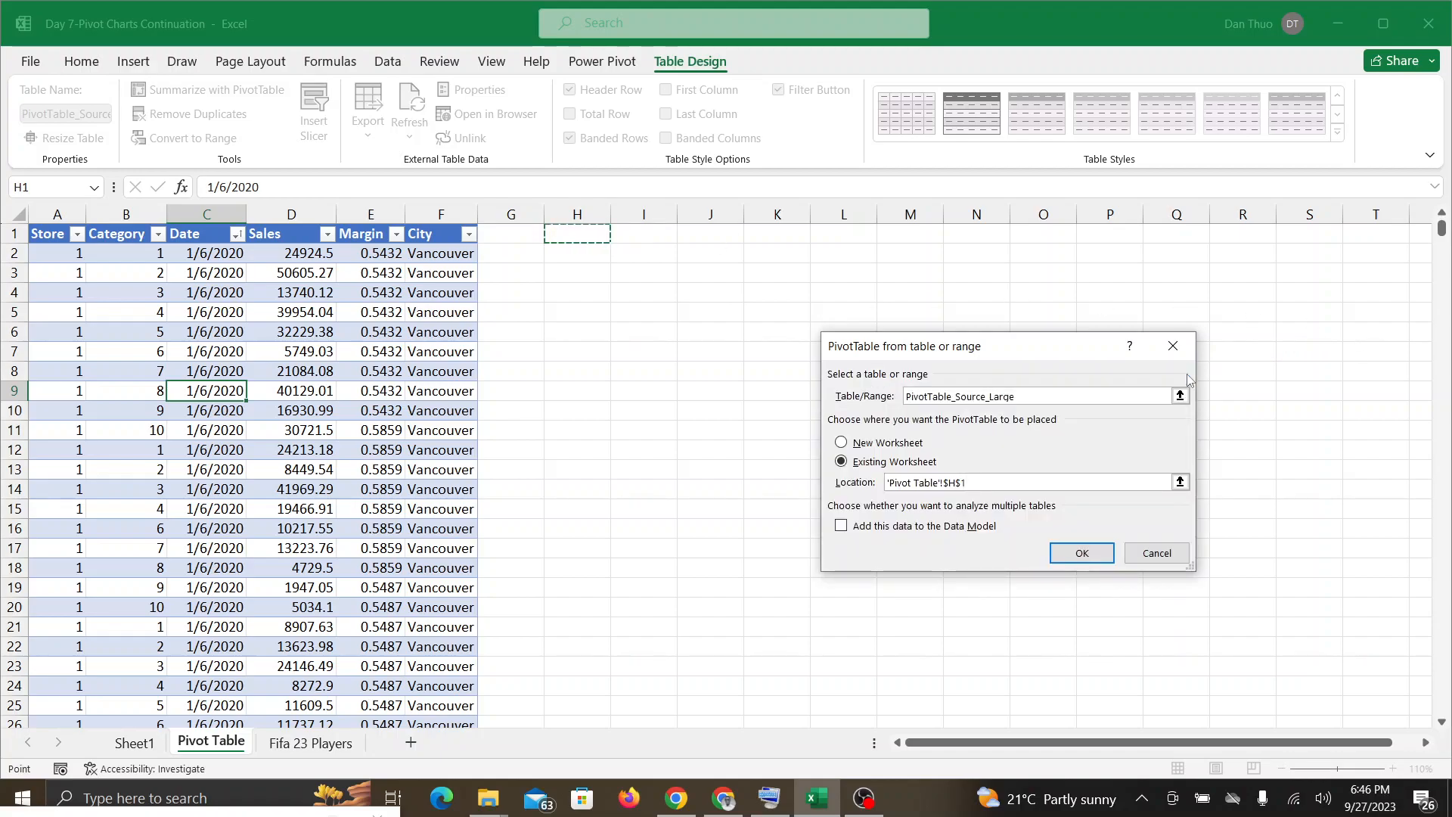
click(1083, 560)
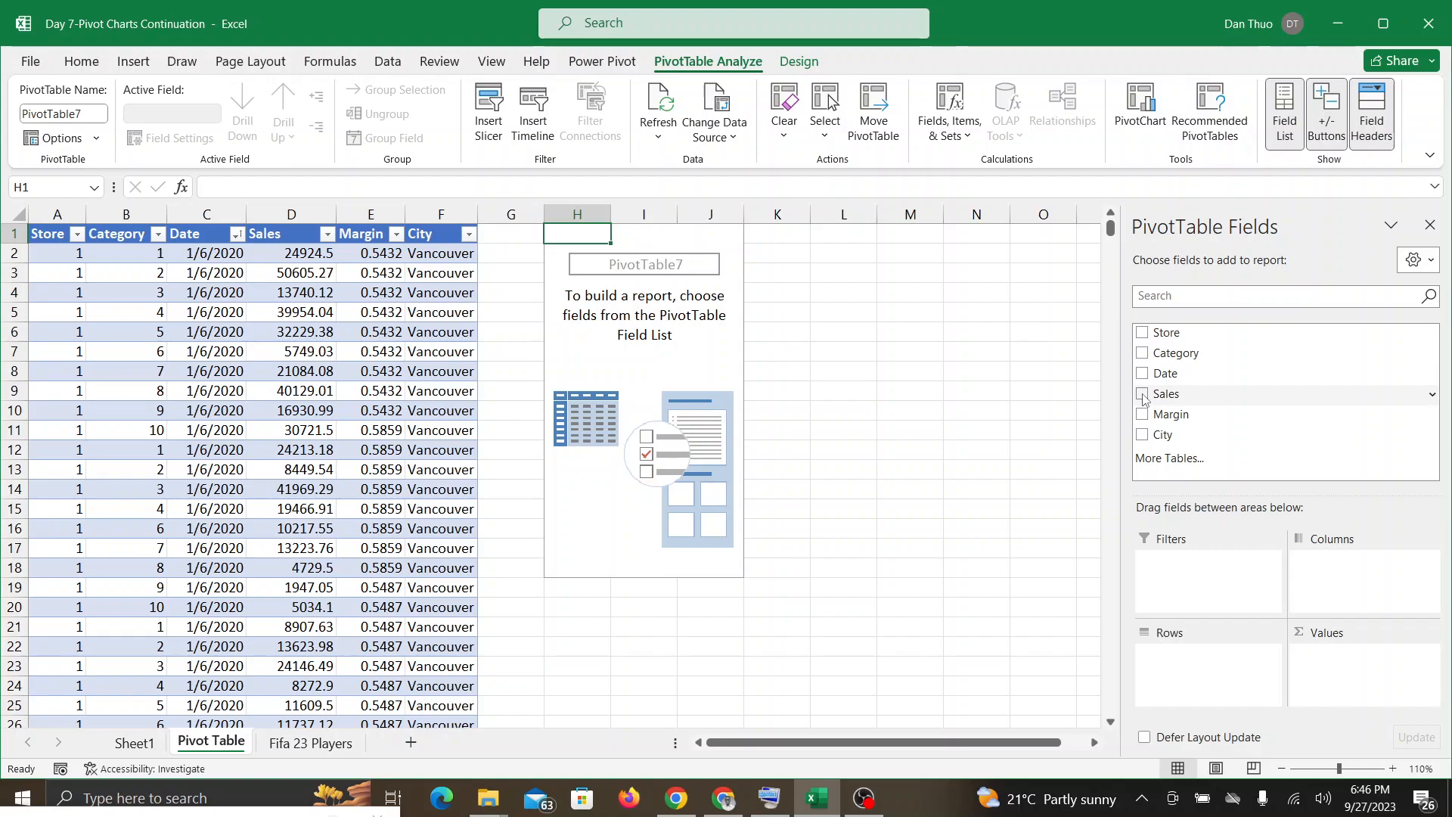
Step: Add the Sales field to the PivotTable's values and the Store field to its rows
drag(1143, 400, 1352, 669)
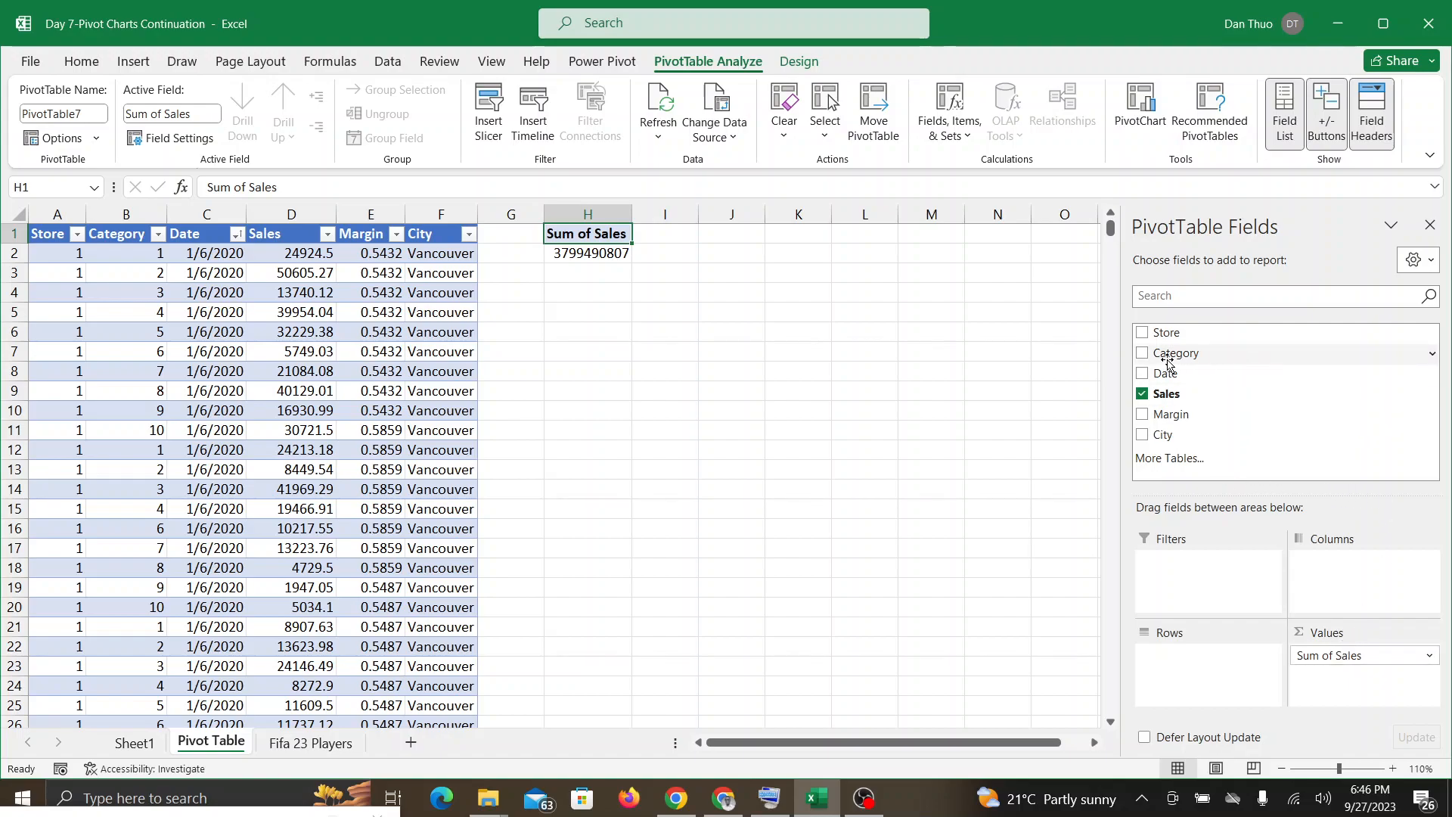
drag(1141, 336, 1198, 672)
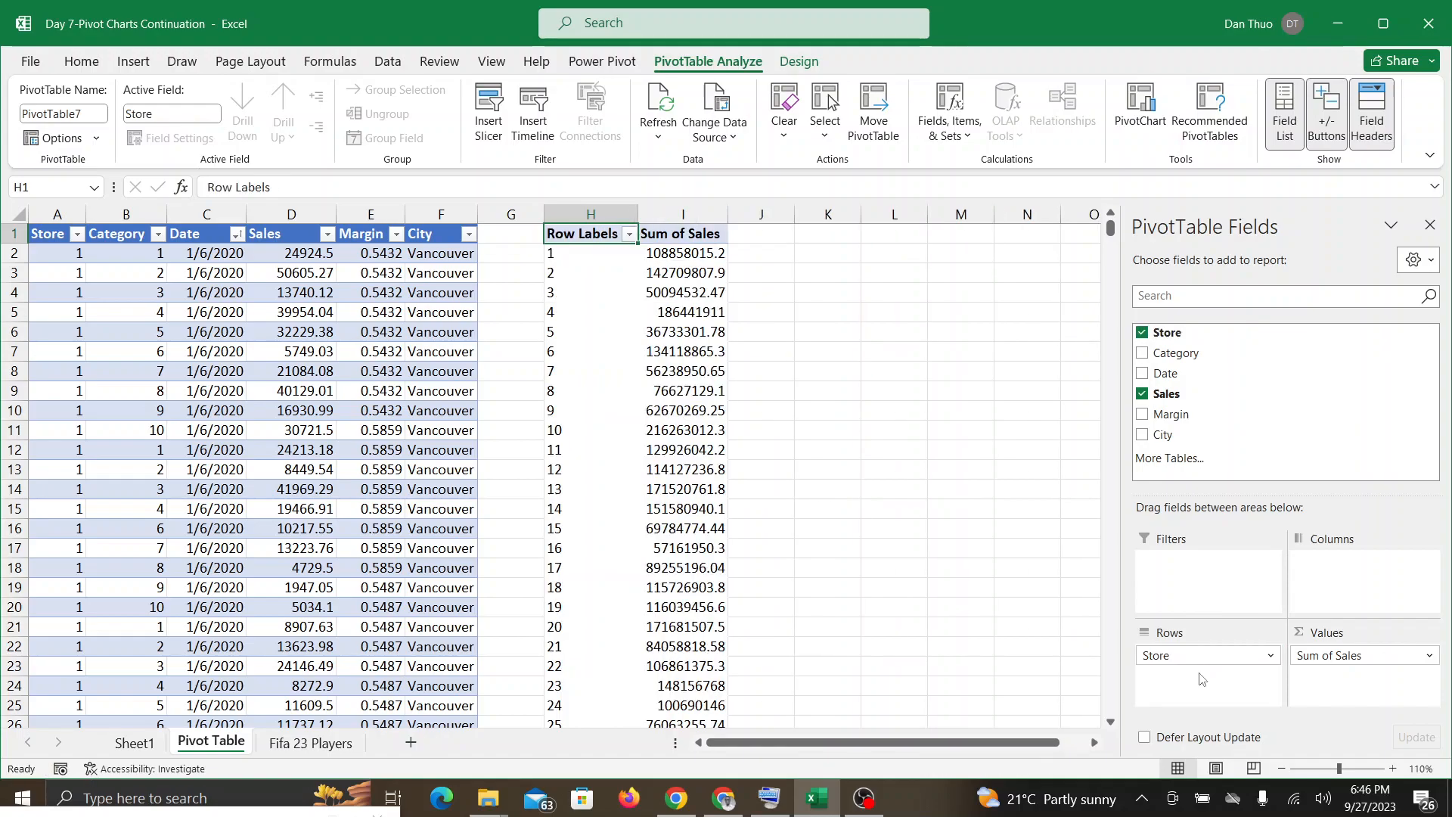
Step: Switch to the Google Meet call, dismiss the paused-presentation notice and stop the screen sharing
click(722, 806)
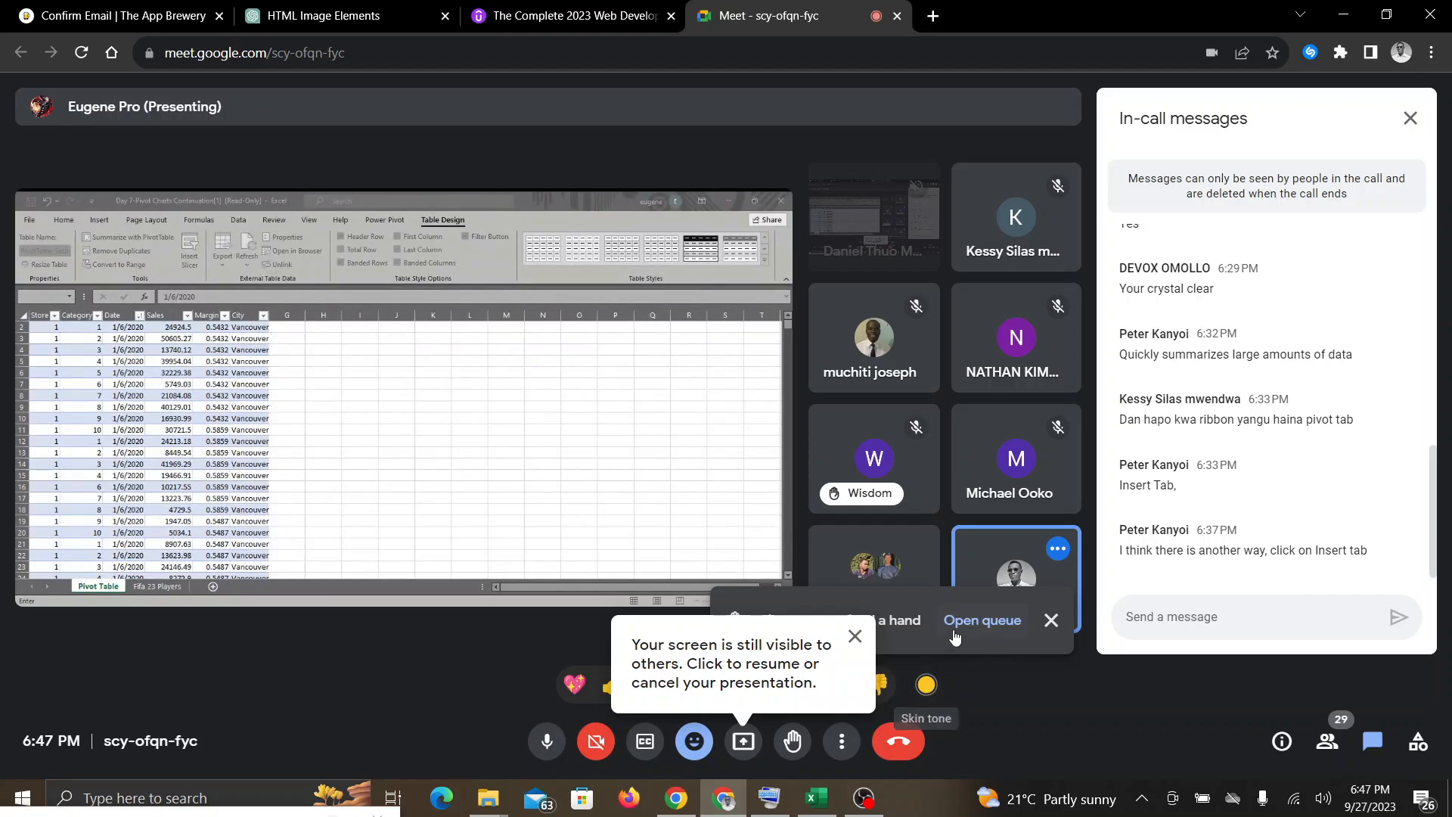
click(856, 639)
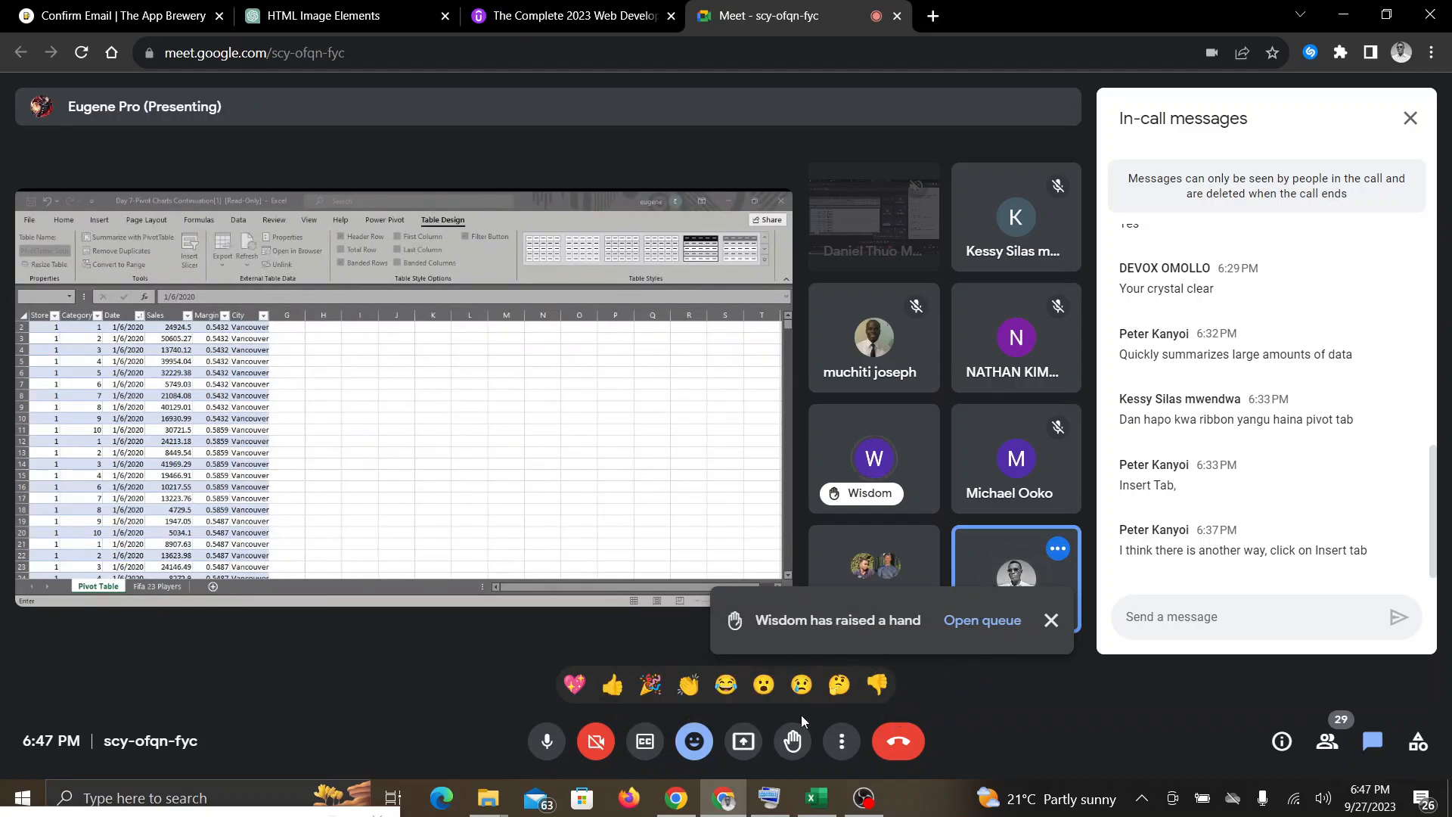
click(816, 798)
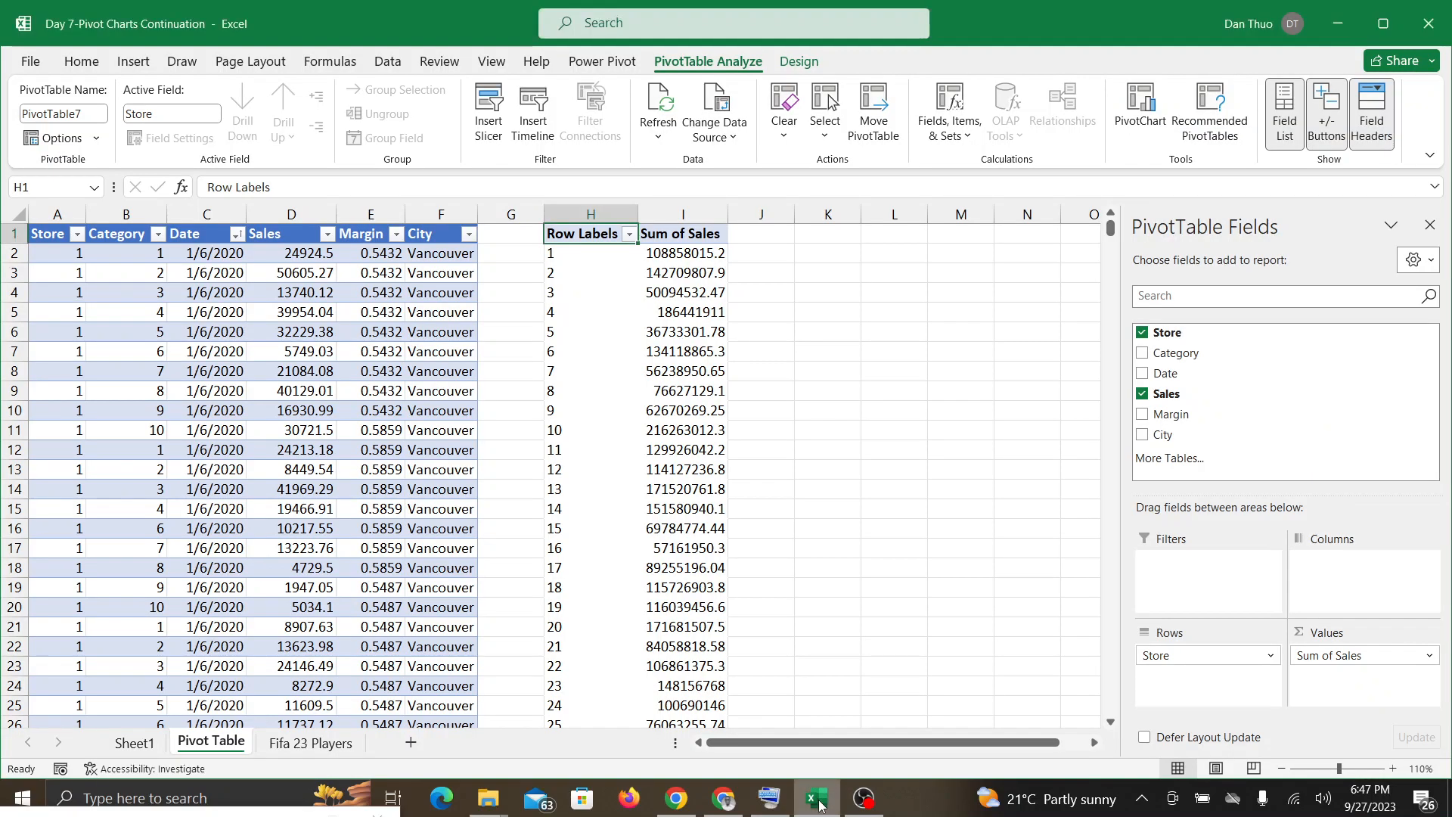
click(744, 799)
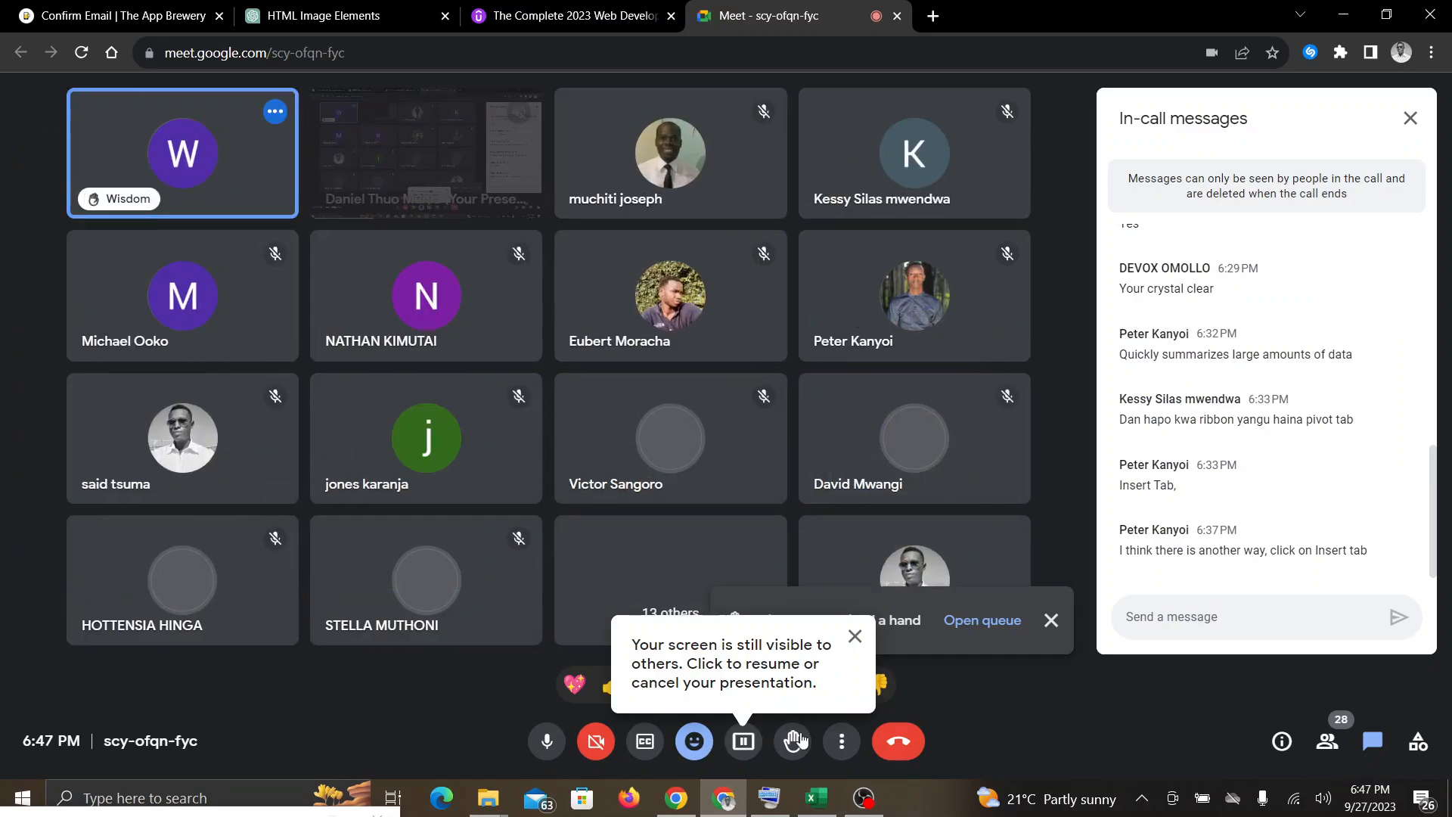
click(744, 745)
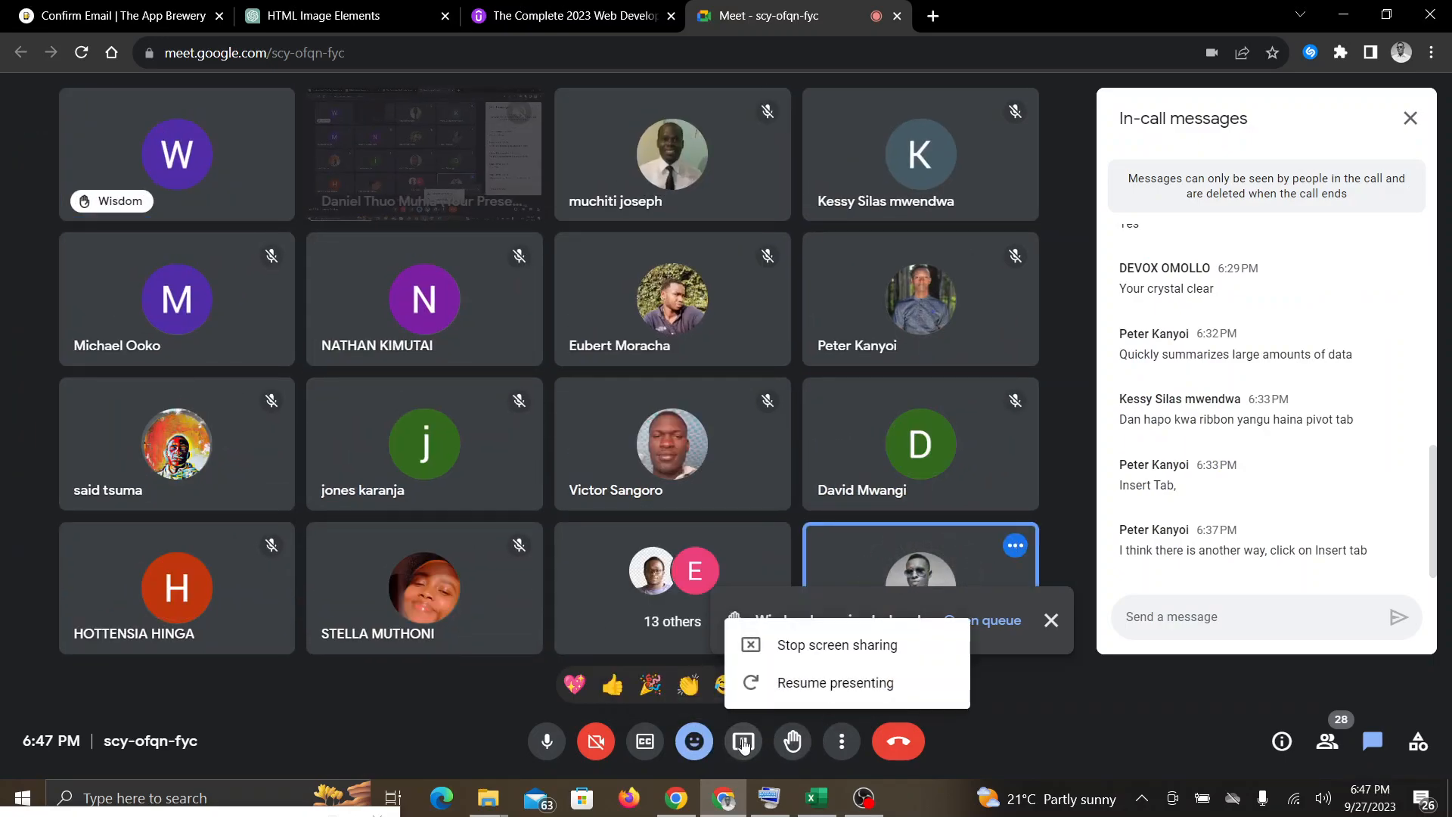
click(803, 656)
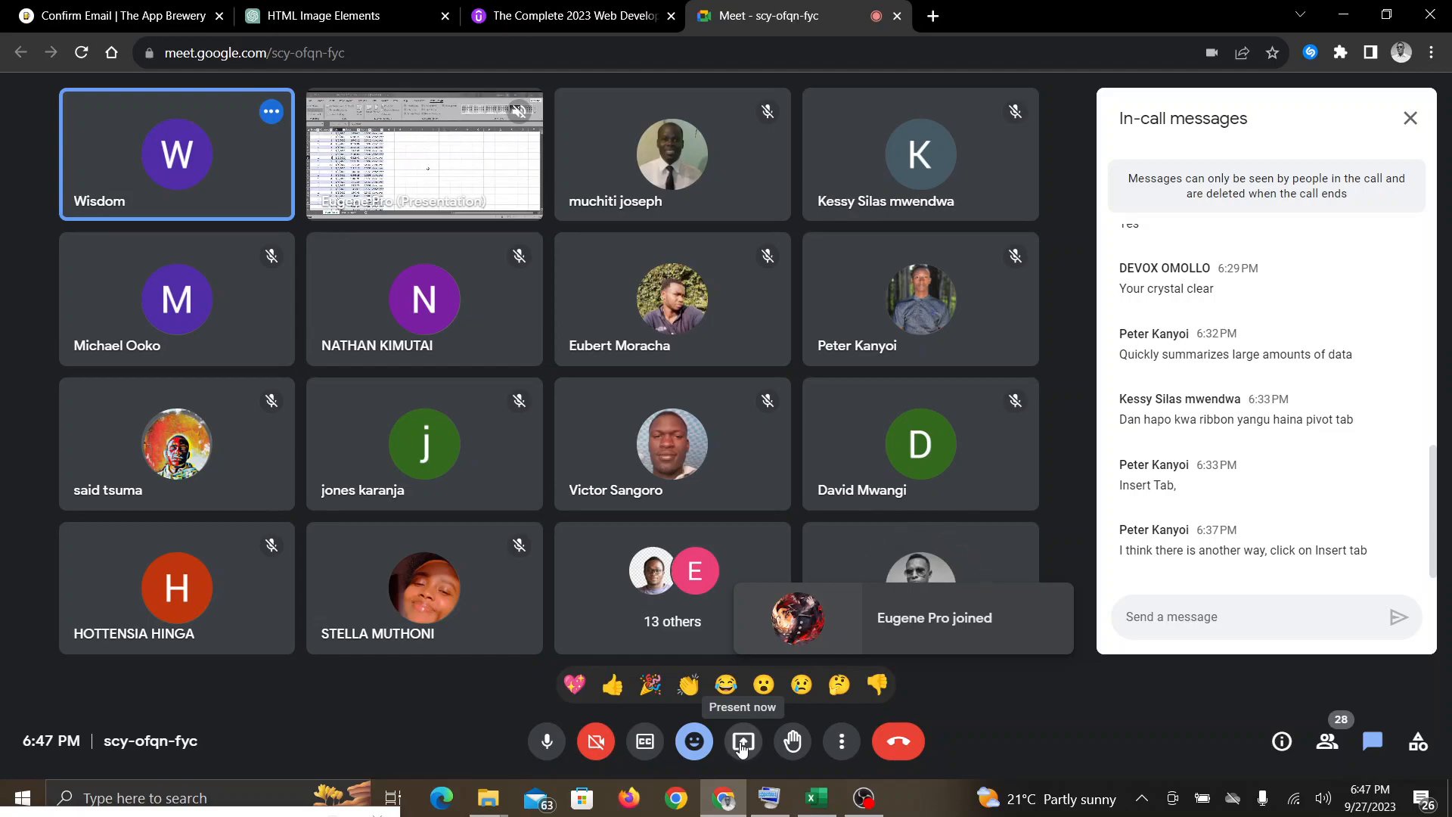
click(742, 746)
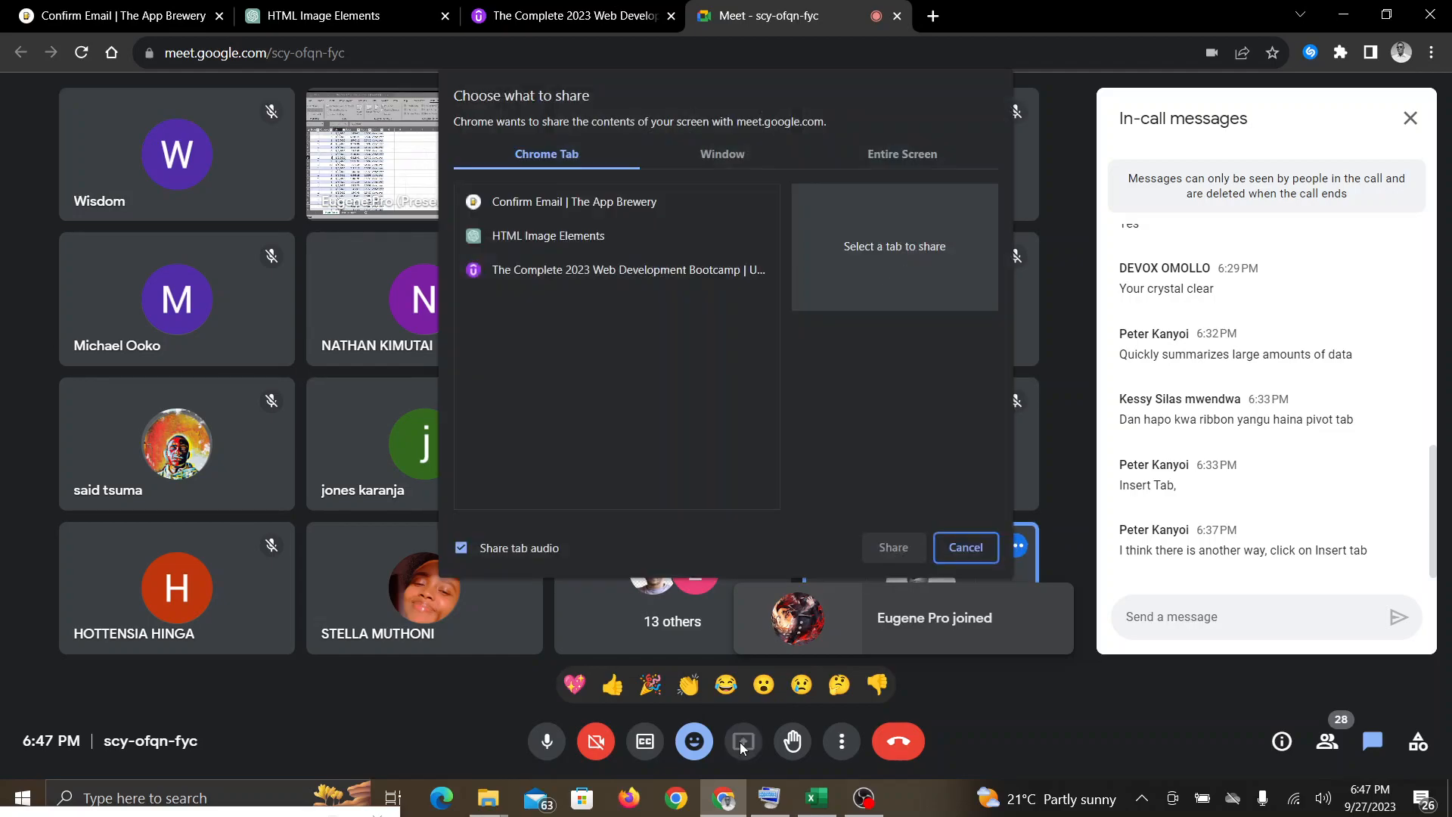
click(900, 156)
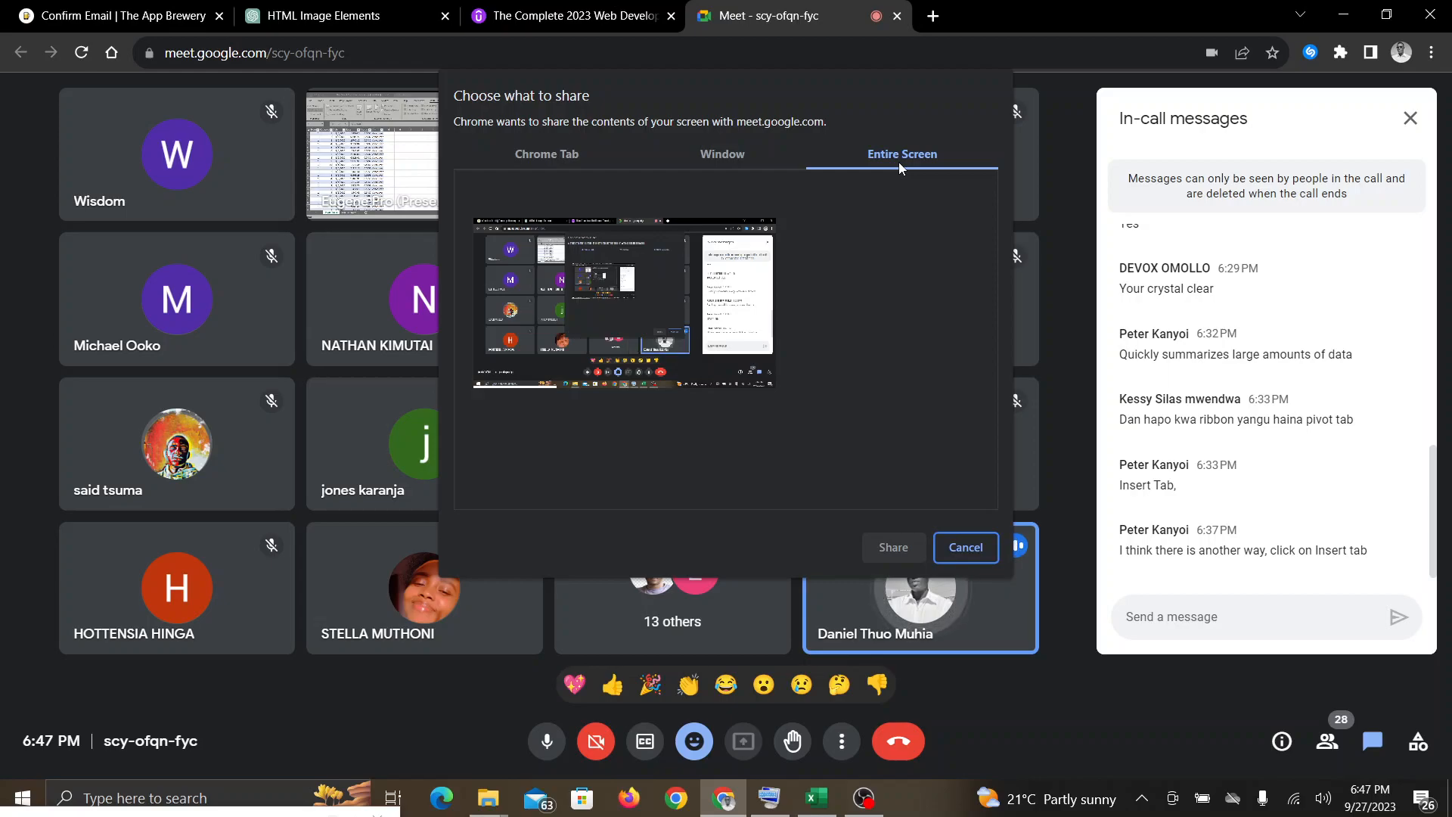
click(709, 259)
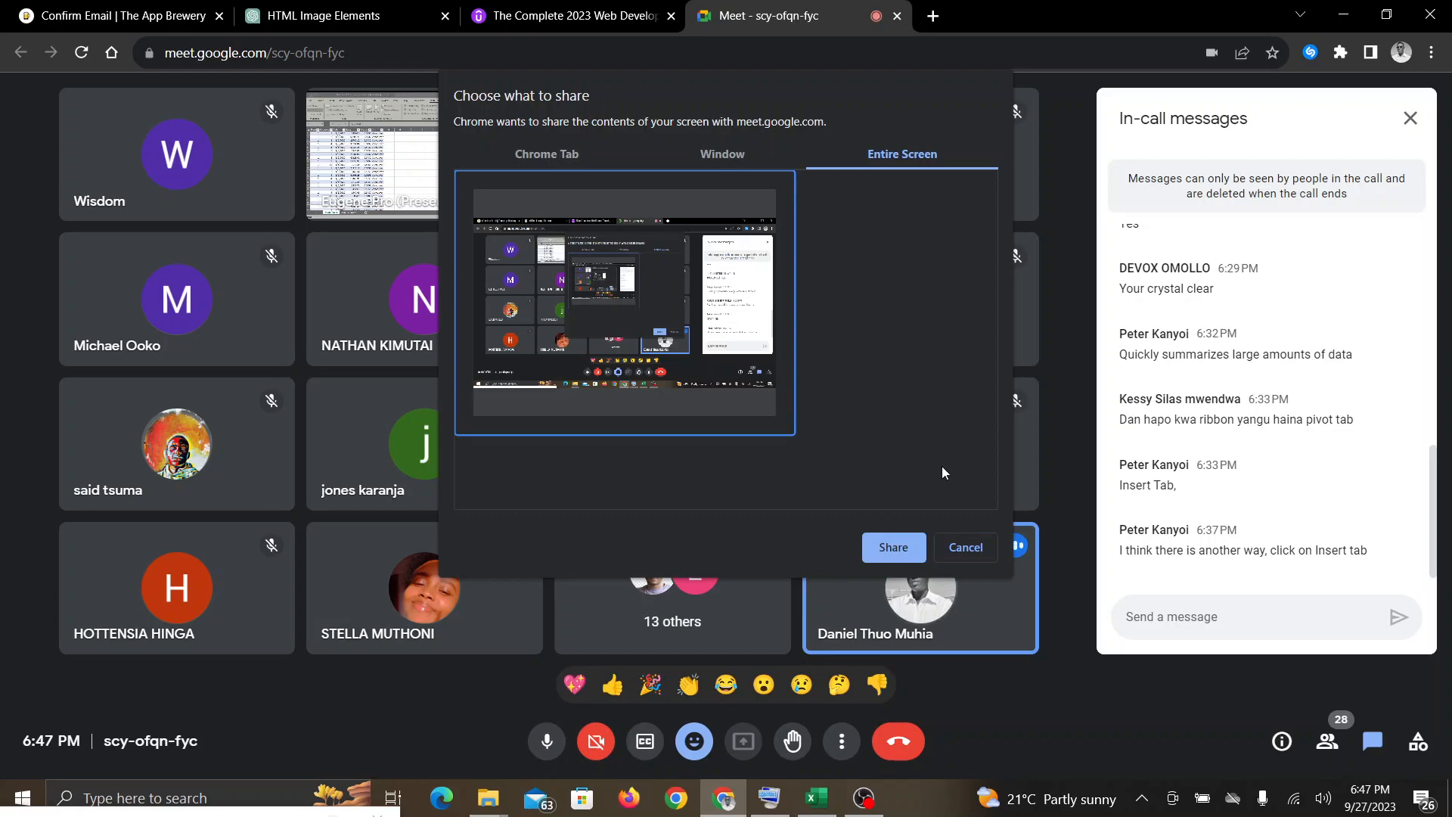
click(965, 548)
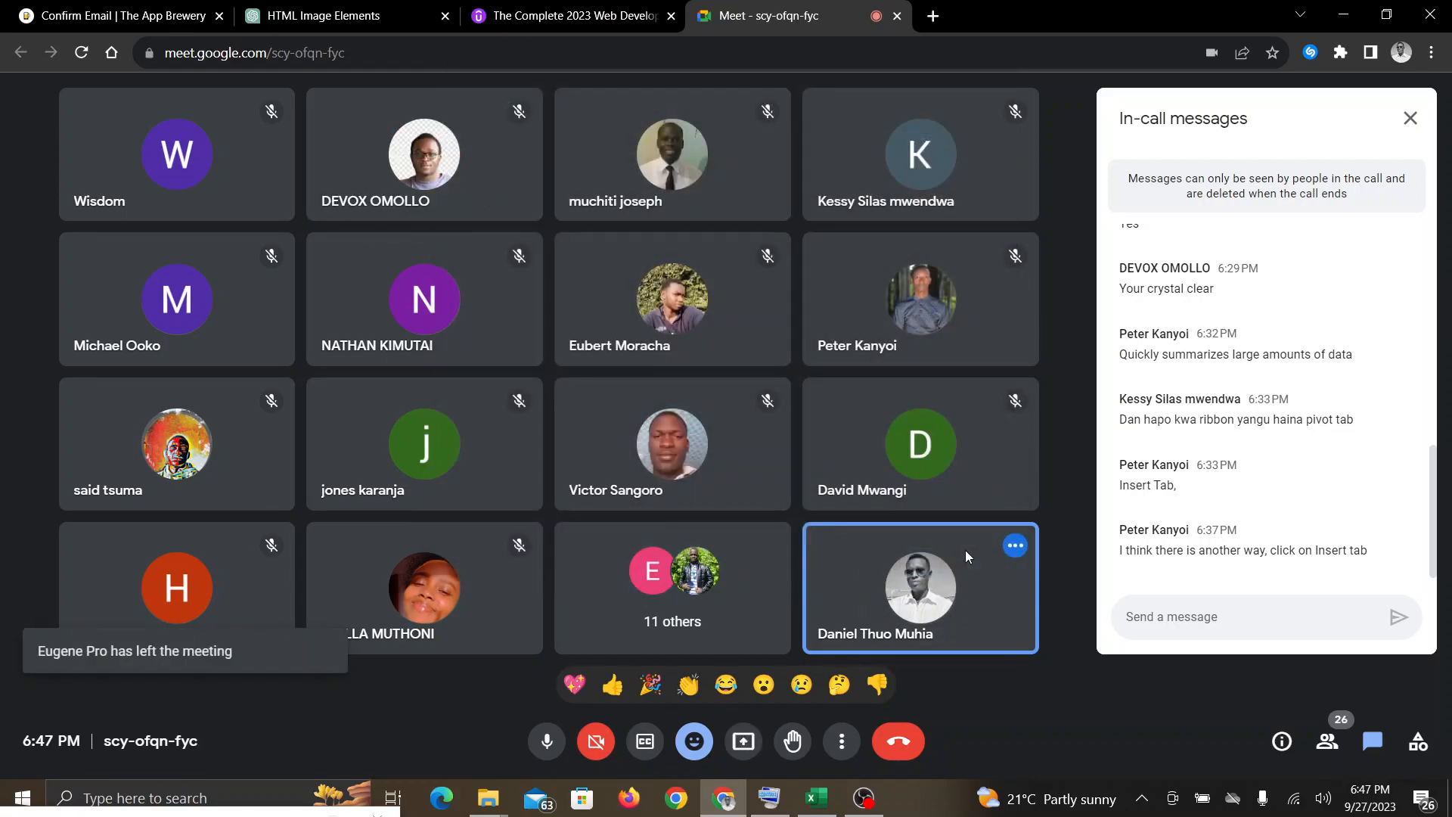
Step: Present the entire screen in the Google Meet call and return to the PivotTable in Excel
click(744, 743)
click(883, 155)
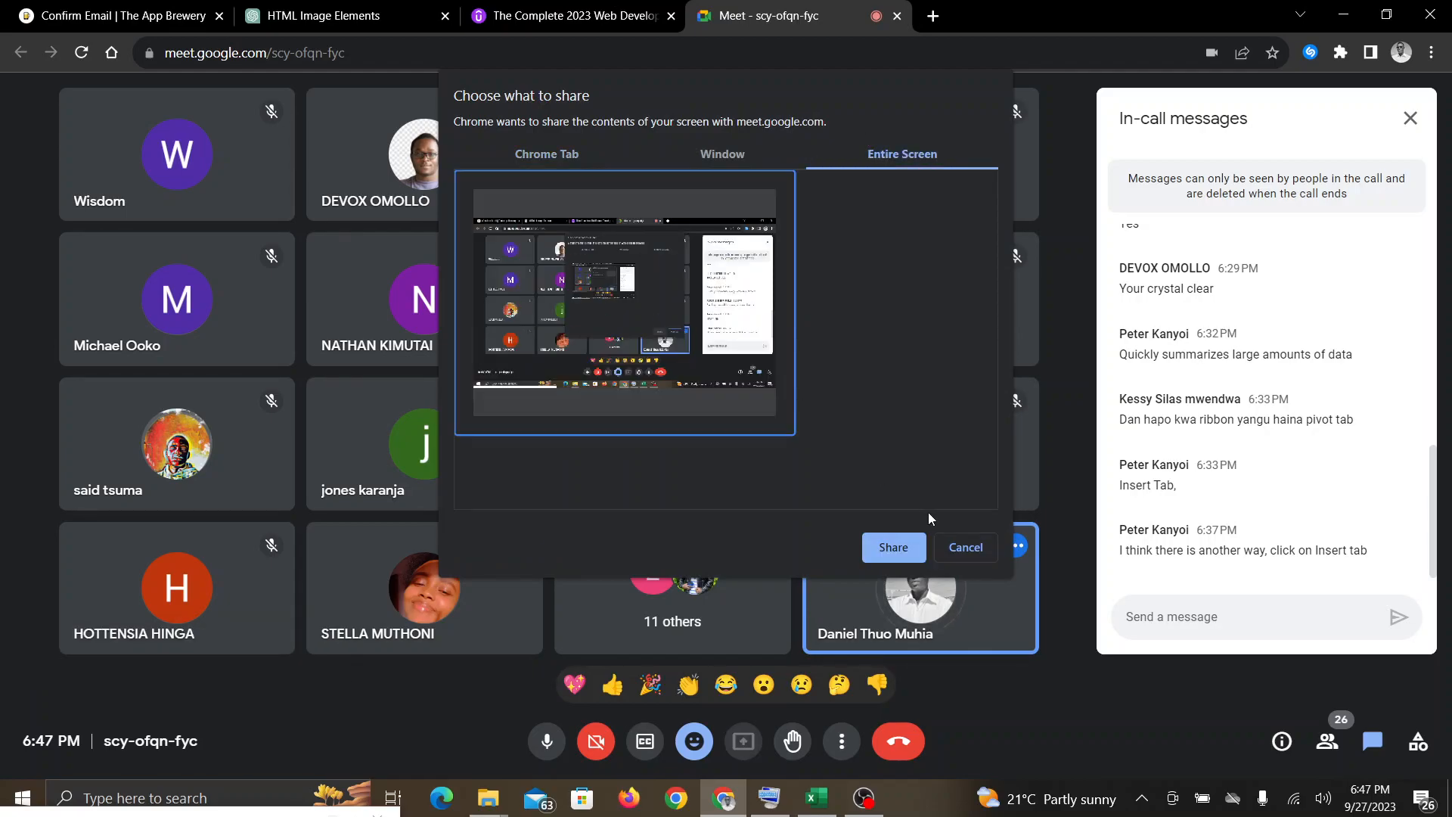
click(894, 548)
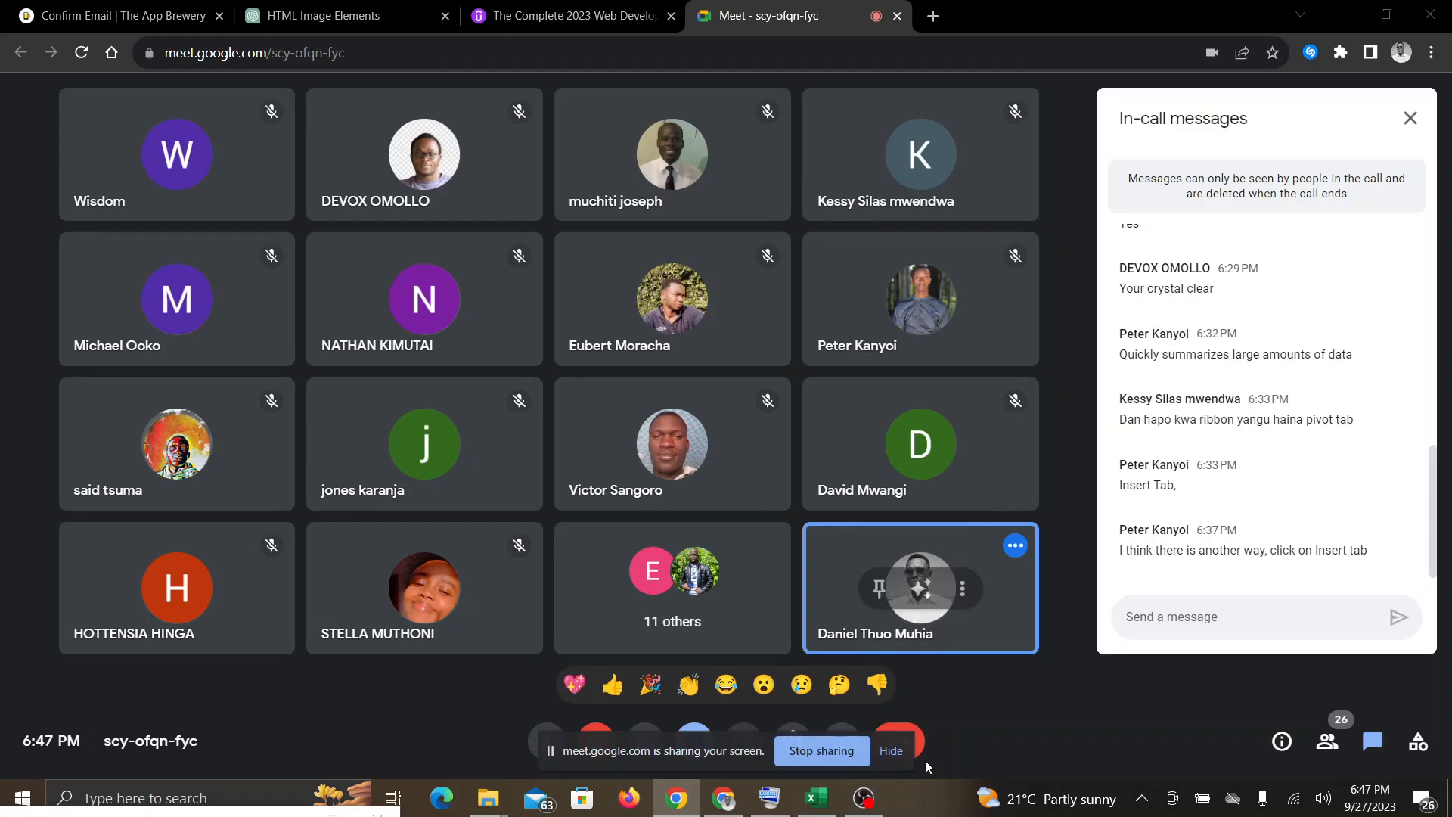
click(817, 798)
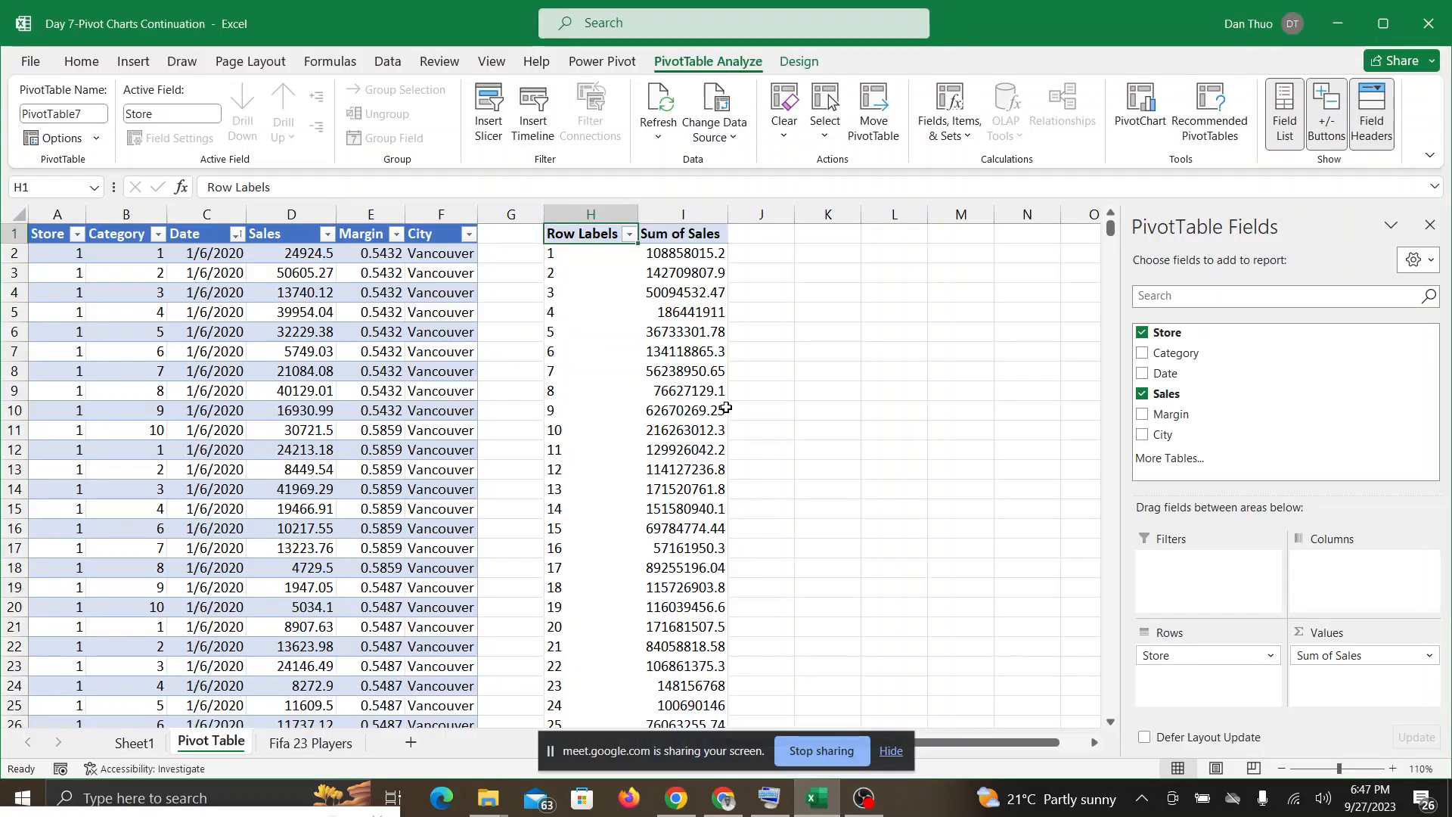
Step: Check the presentation in the Google Meet call, return to Excel and hide the screen-sharing notification
mouse_move(726, 408)
click(726, 807)
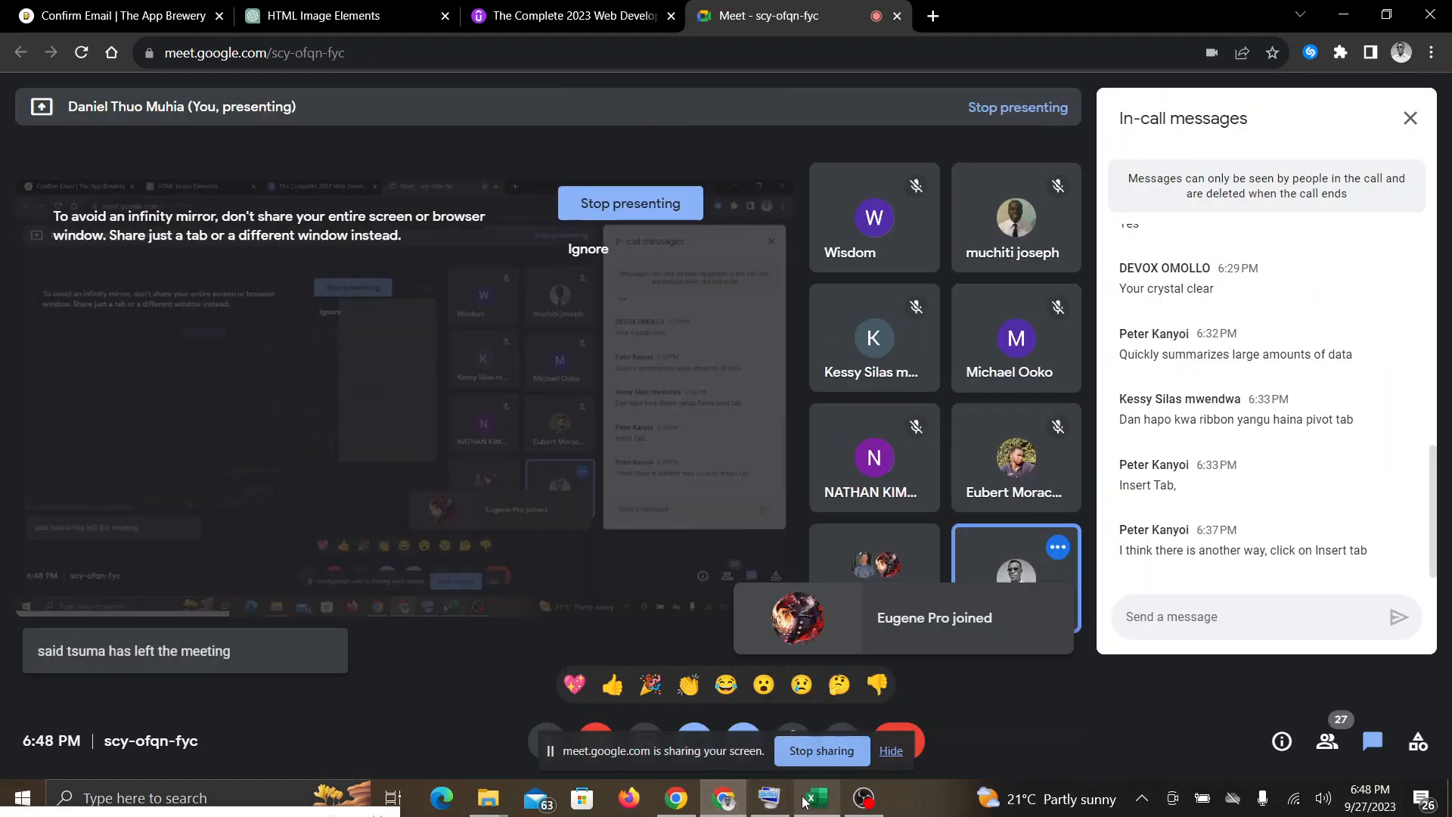
click(816, 797)
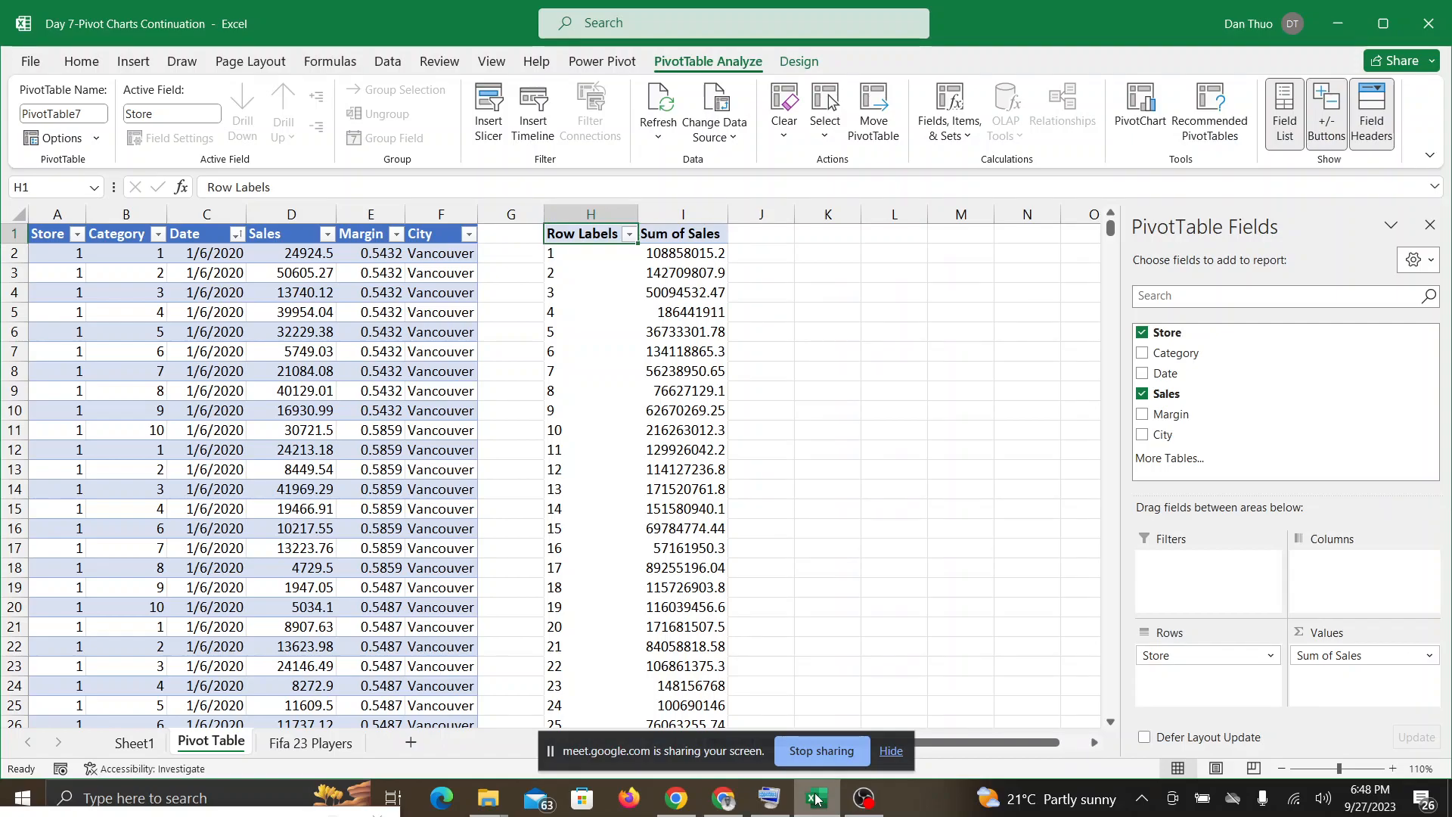
click(890, 751)
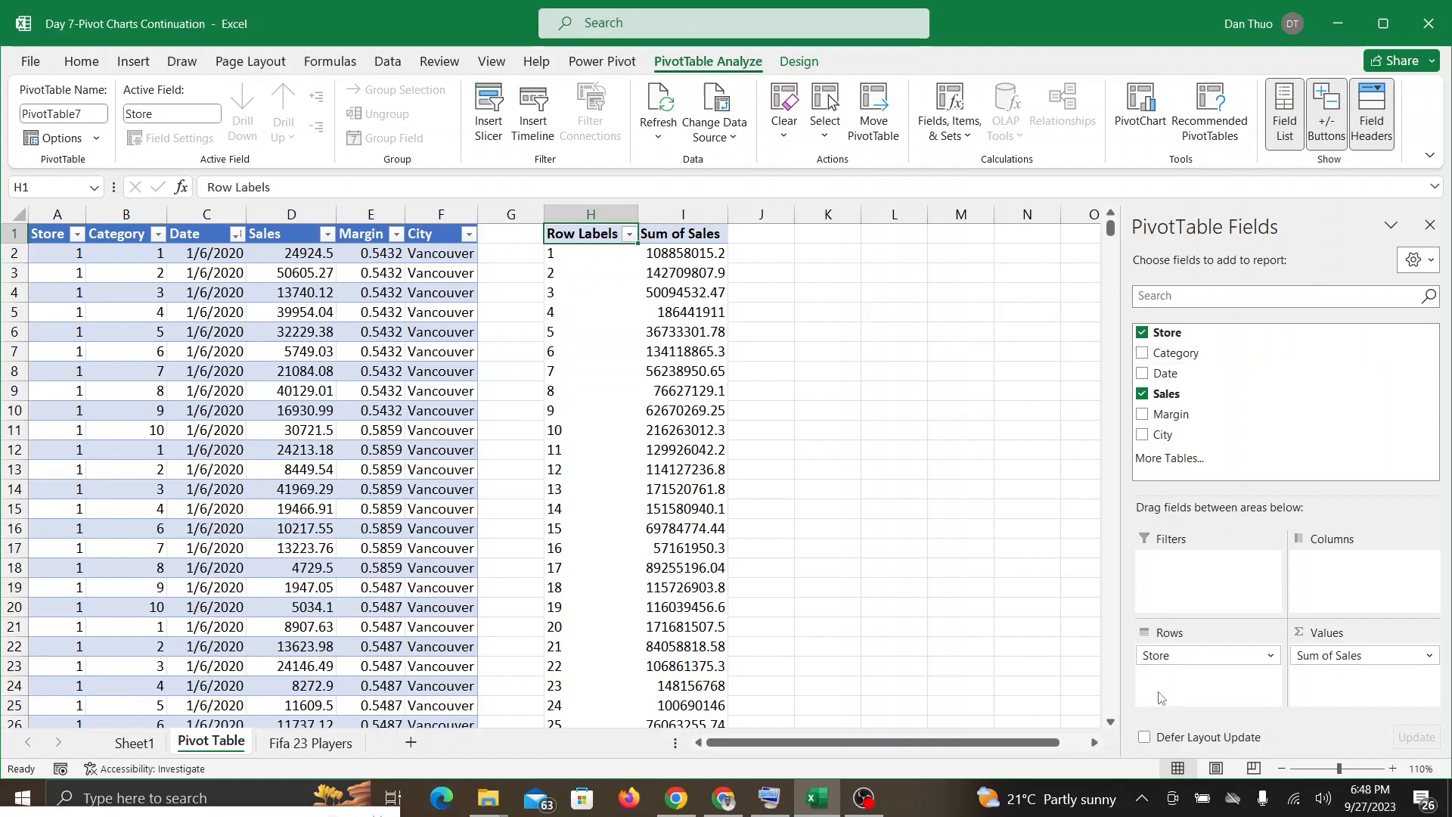
Step: Add the City field under Store in the PivotTable's rows, Date to its columns and Category to its filters
drag(1142, 437, 1180, 680)
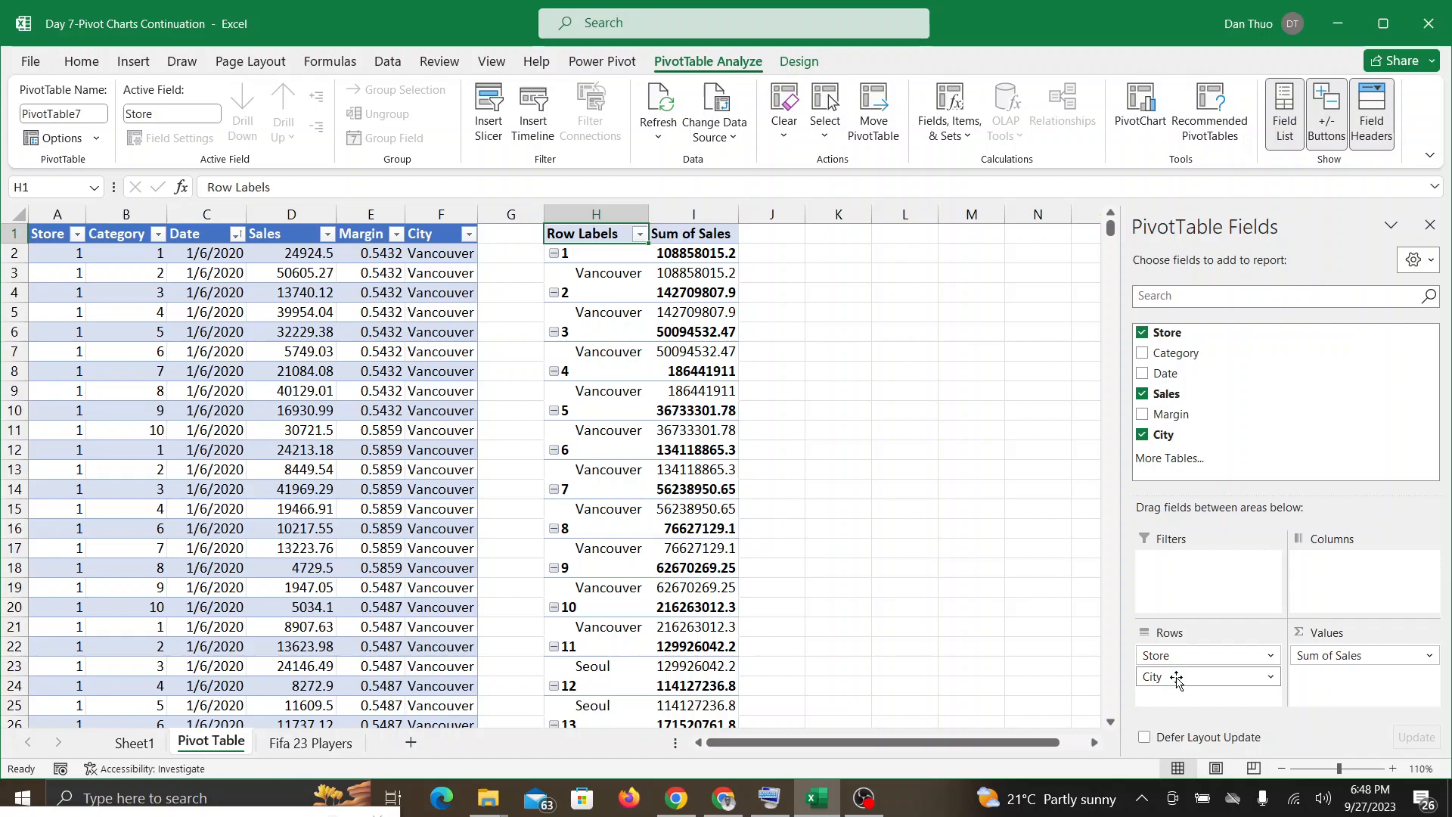
drag(1142, 378, 1323, 569)
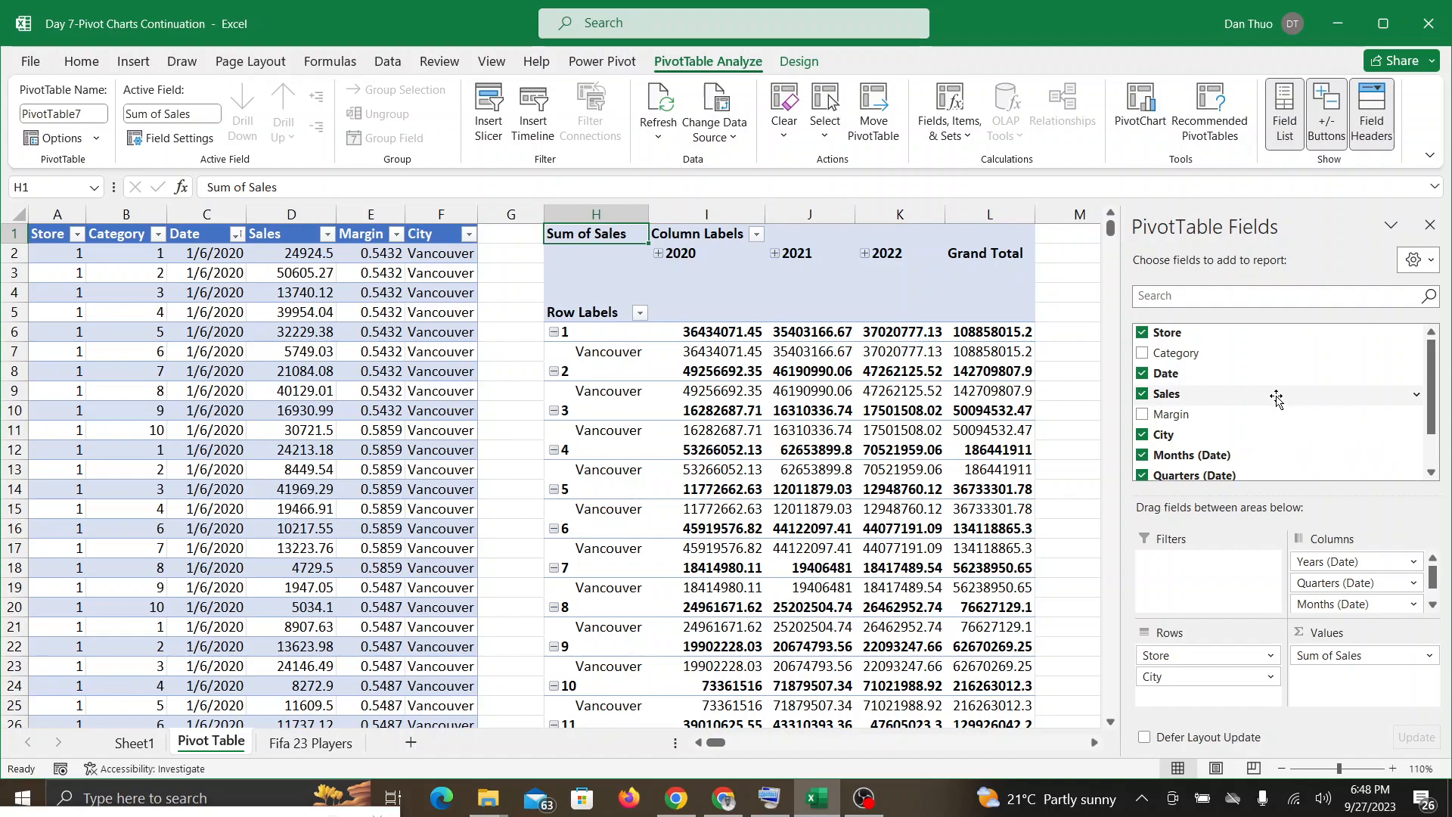
drag(1143, 357, 1200, 568)
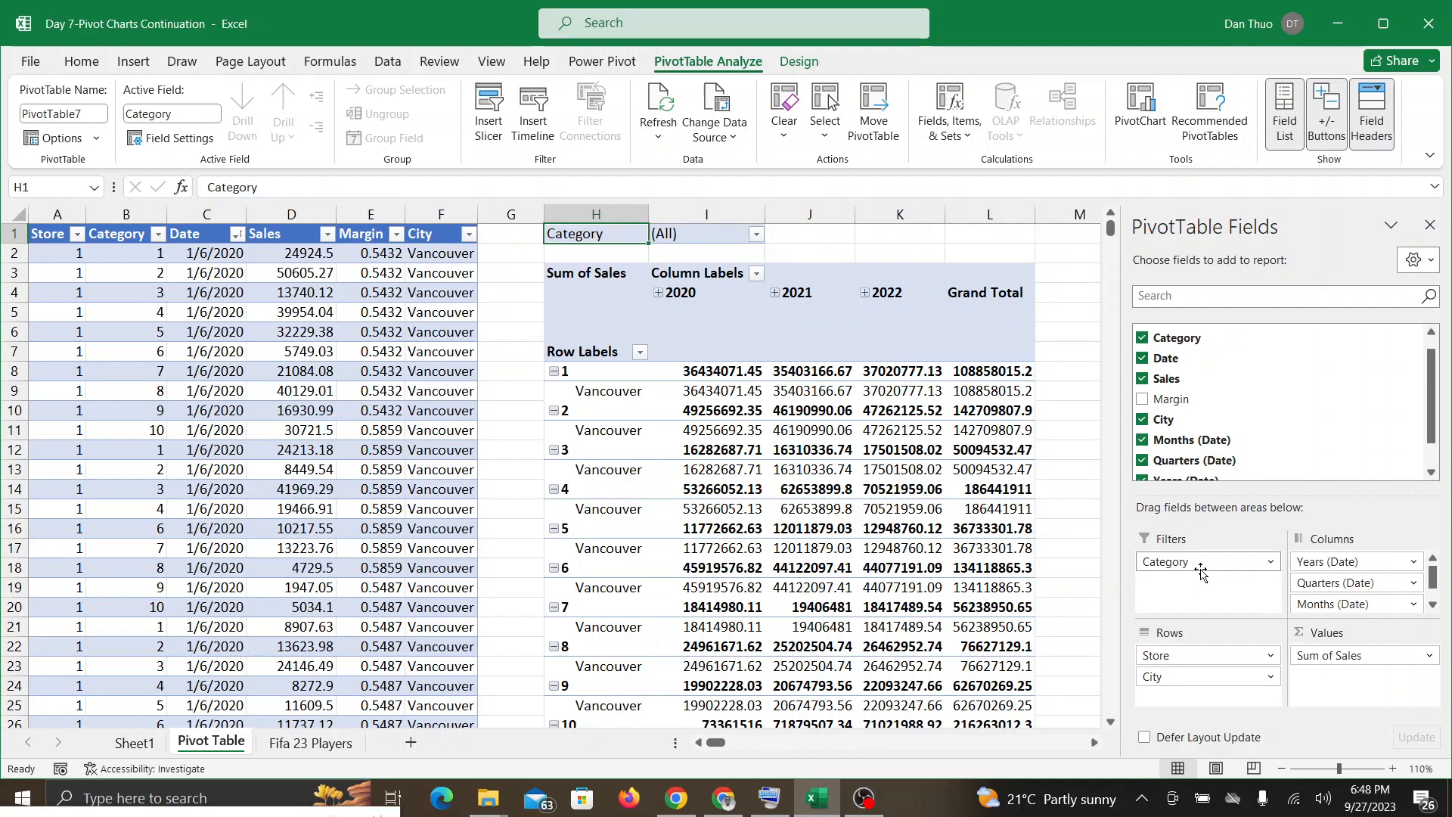
Step: Check the Google Meet call, return to Excel and look over the rows of the PivotTable
click(723, 803)
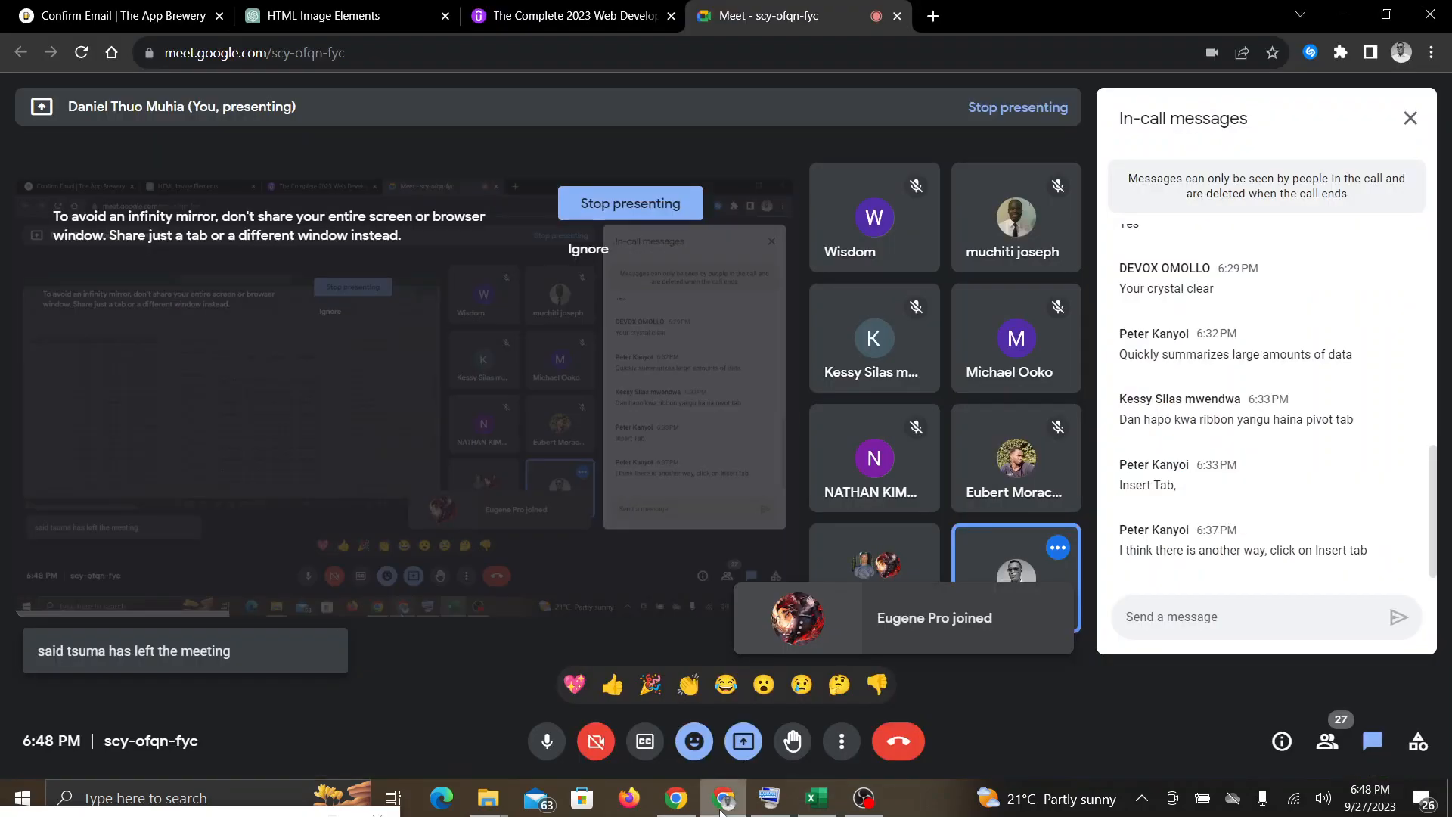
click(817, 800)
scroll(776, 370, down, 3)
scroll(777, 371, up, 3)
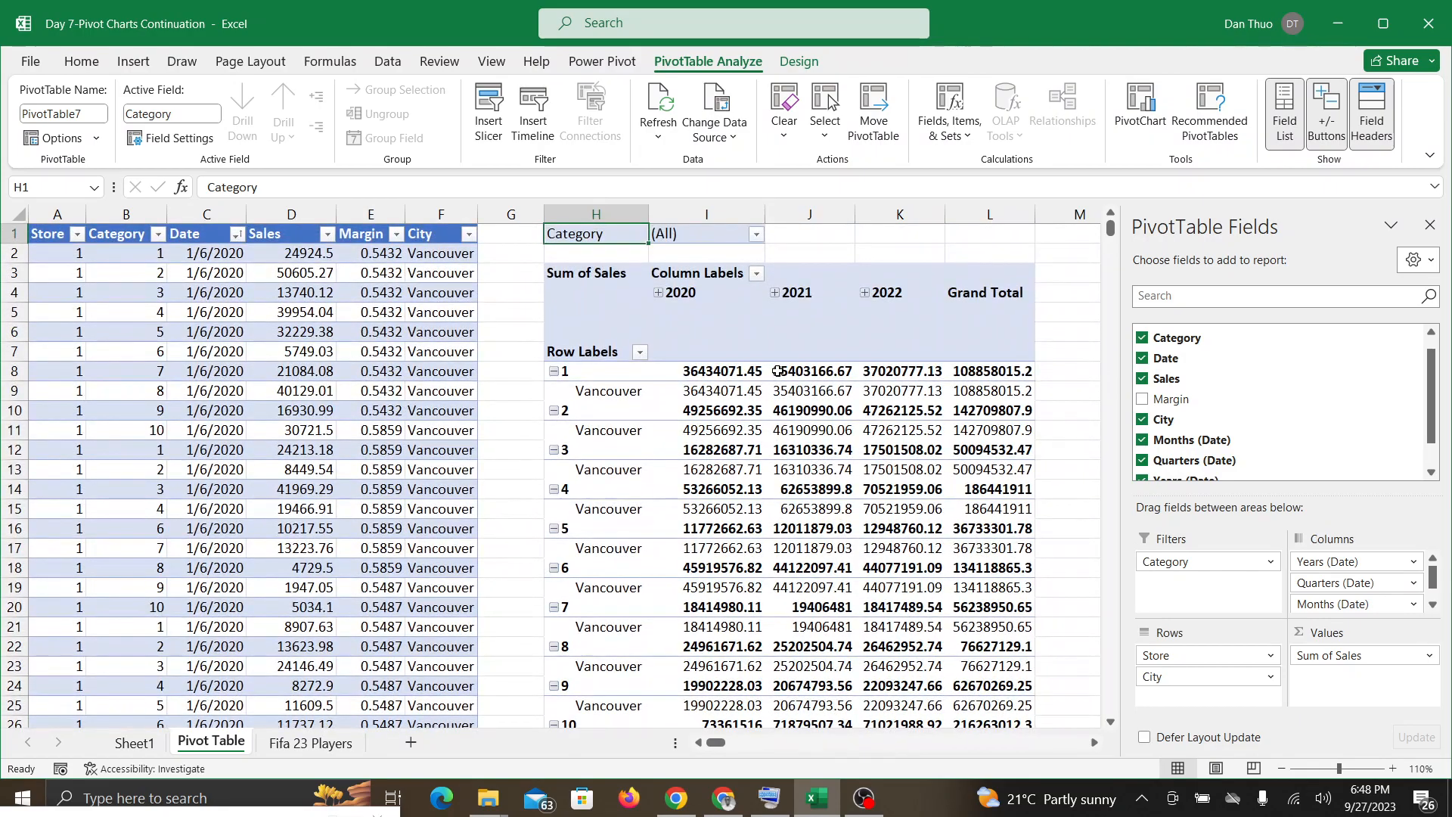
scroll(776, 371, down, 3)
scroll(777, 370, up, 3)
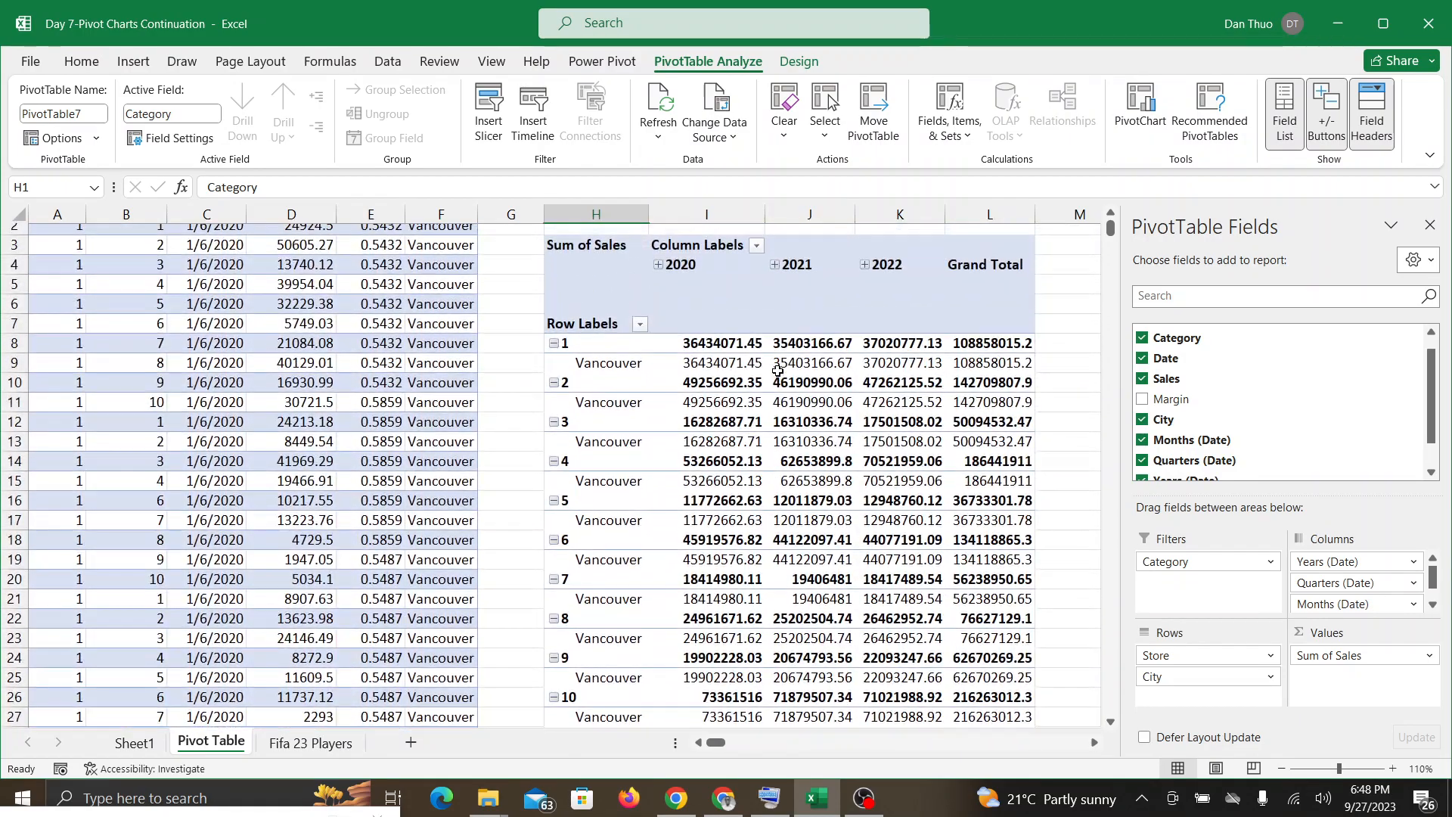
scroll(777, 370, up, 1)
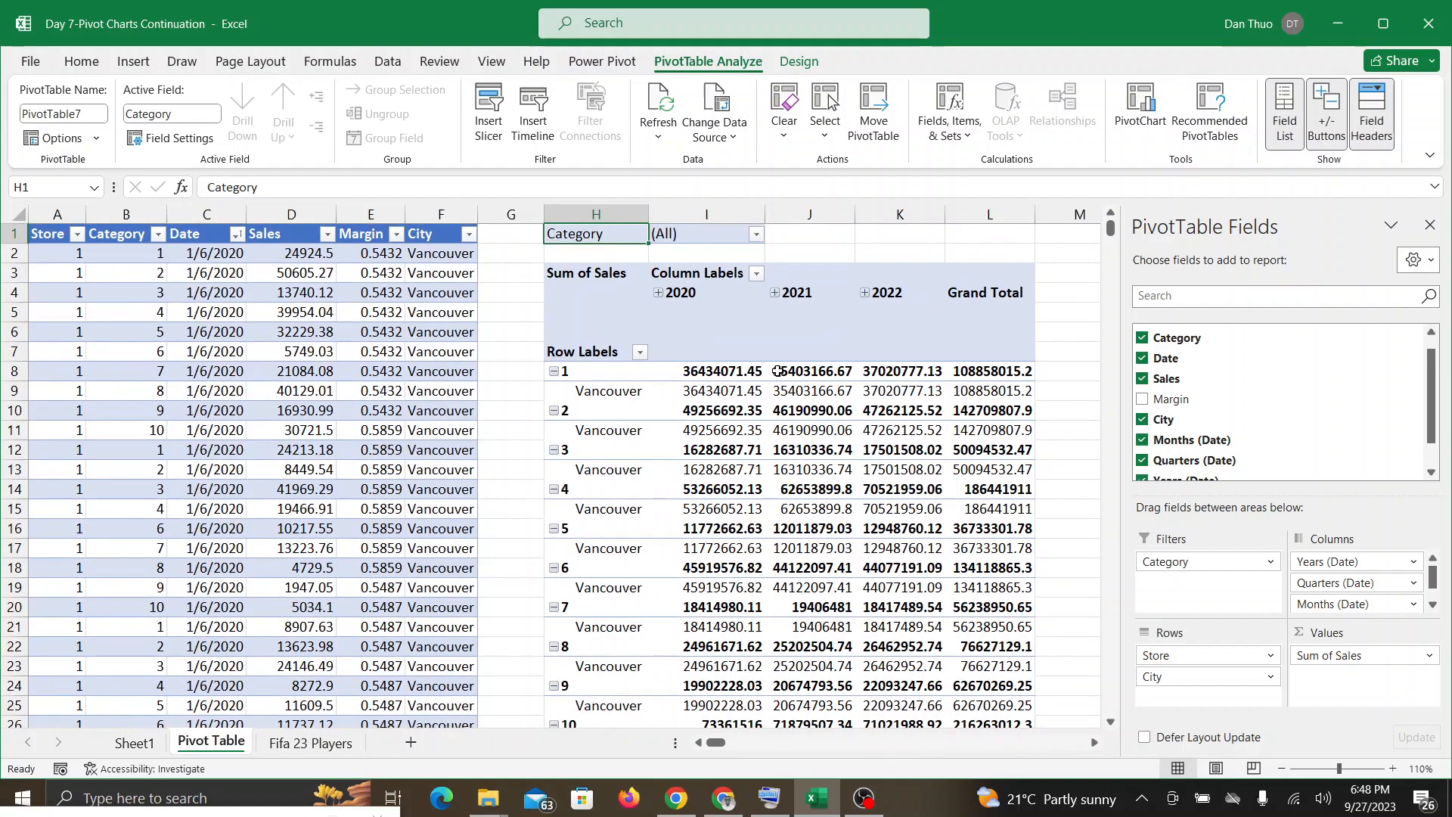
Step: Switch to the Google Meet call again to follow the participants and come back to the PivotTable in Excel
click(725, 802)
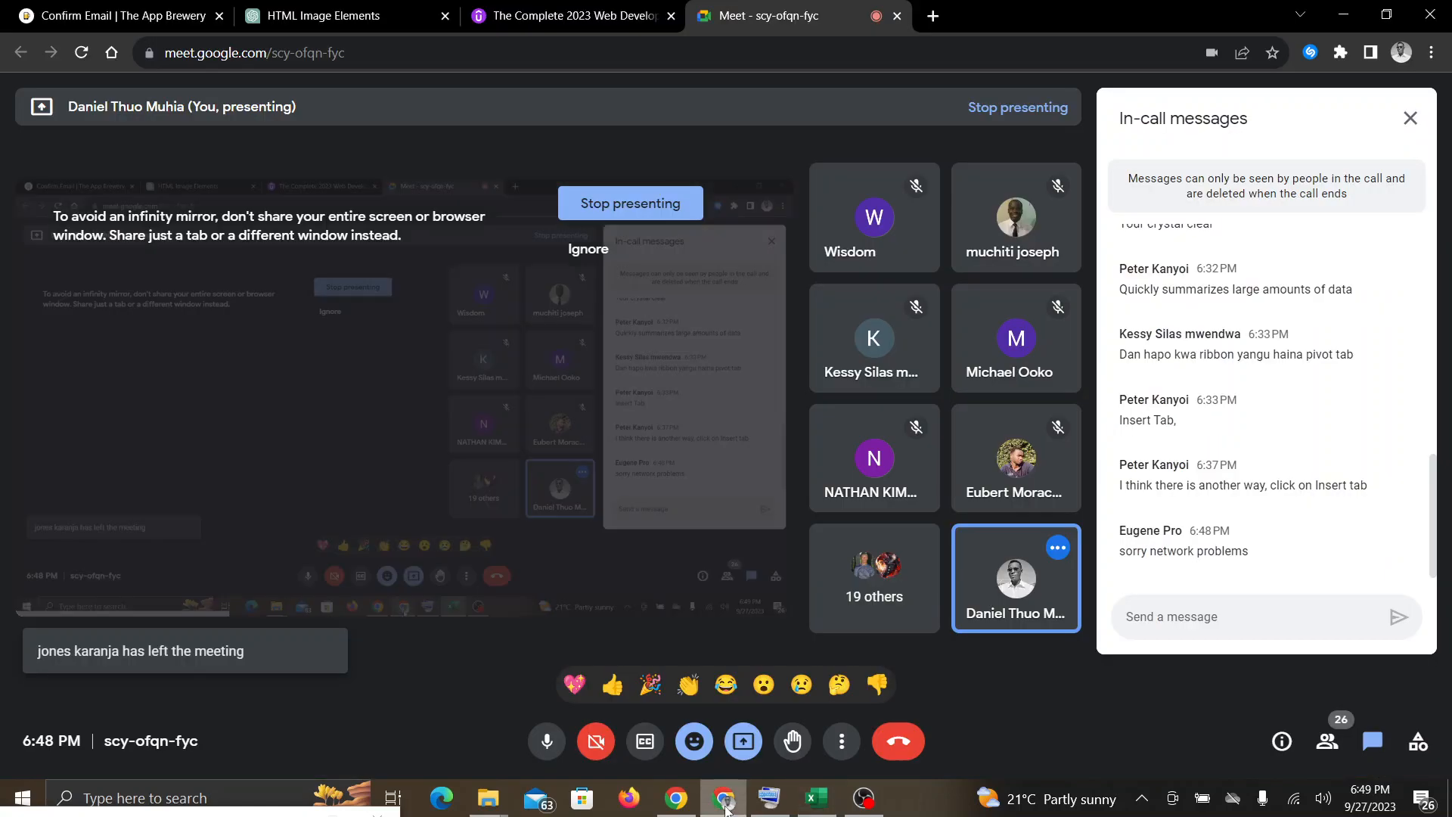
click(829, 804)
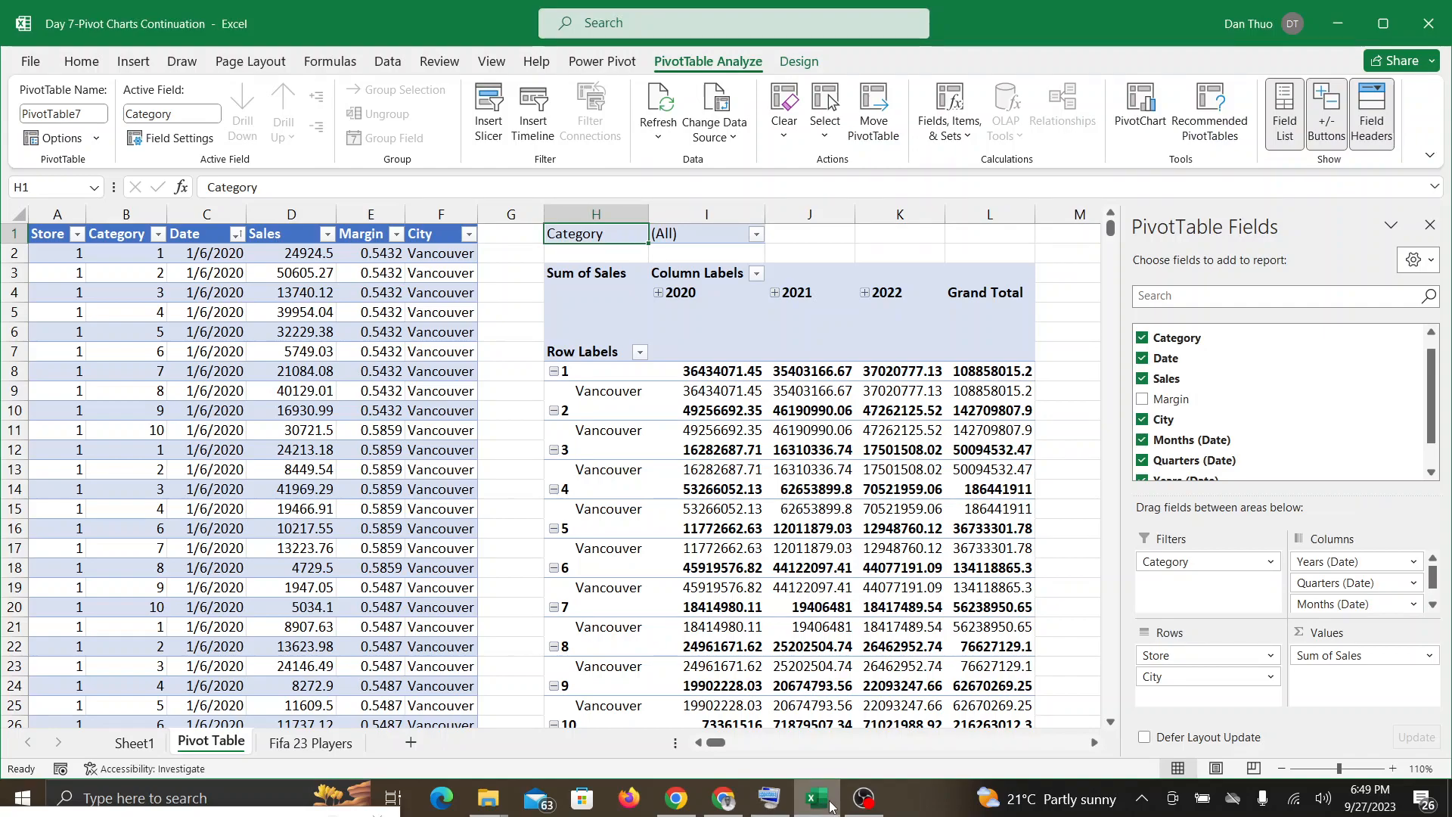
key(alt+Tab)
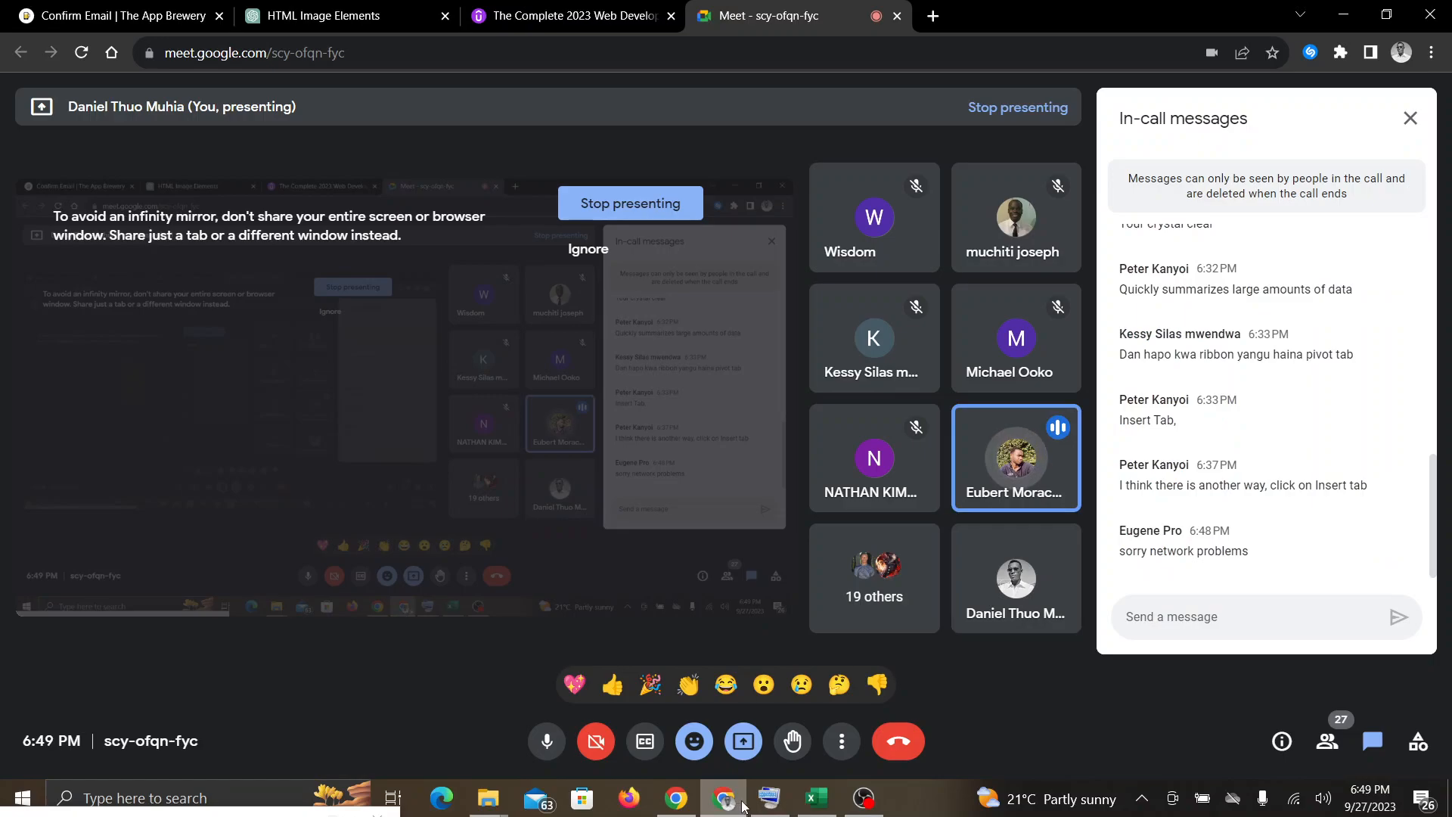
click(815, 806)
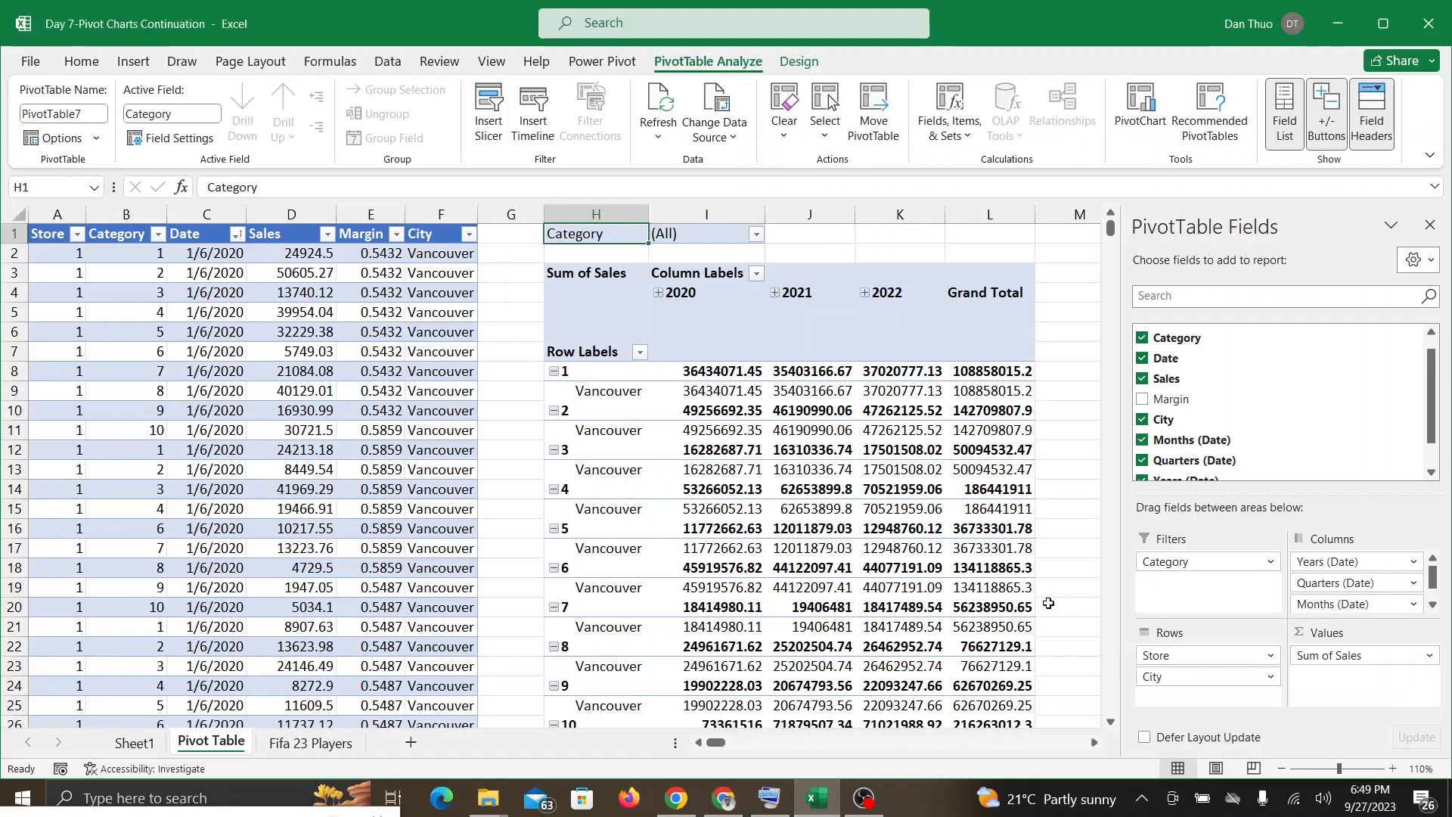
Step: Undo all the field placements until the PivotTable is empty
key(ctrl+z)
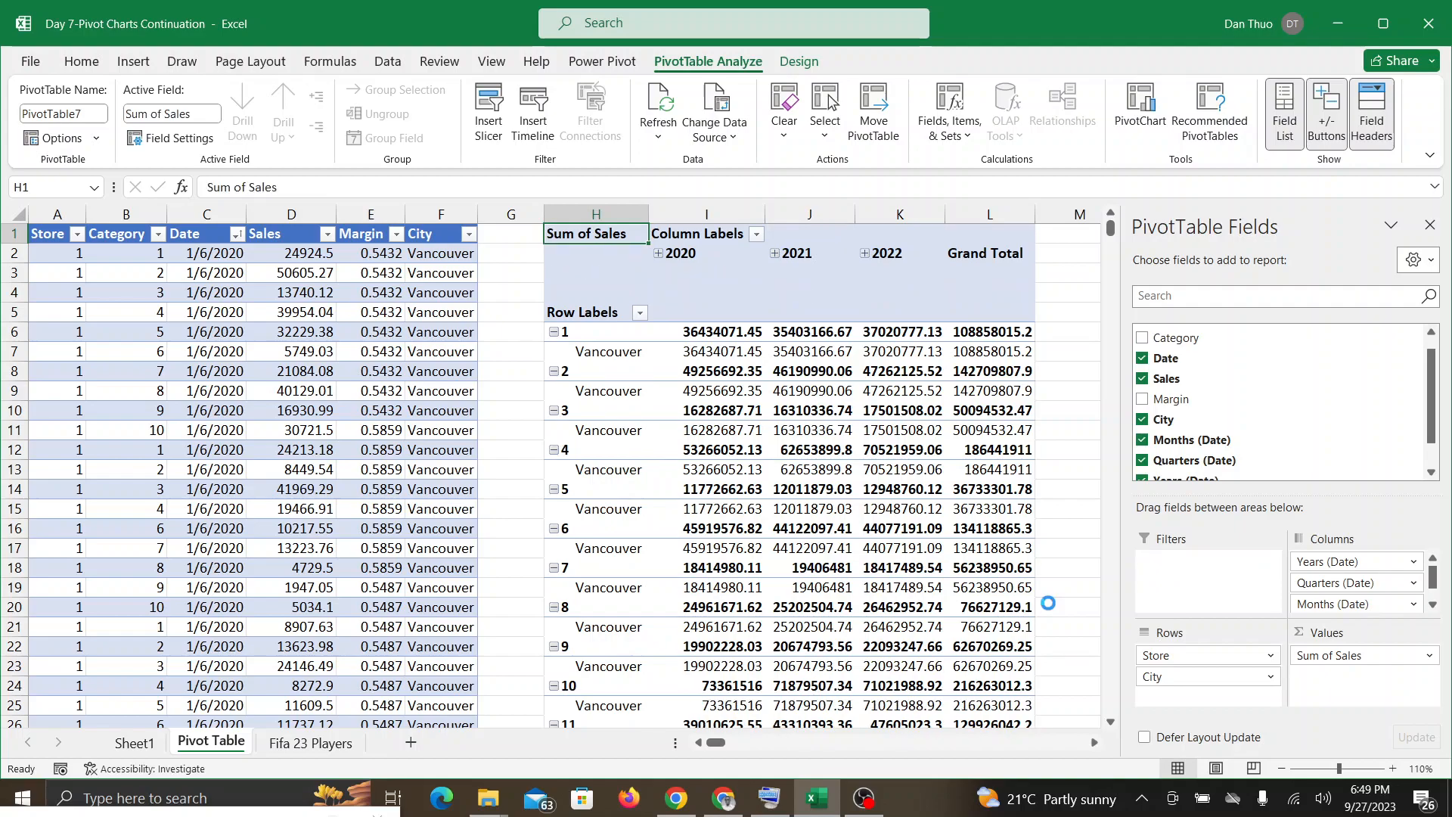
key(ctrl+z)
key(ctrl+z)
key(ctrl+z)
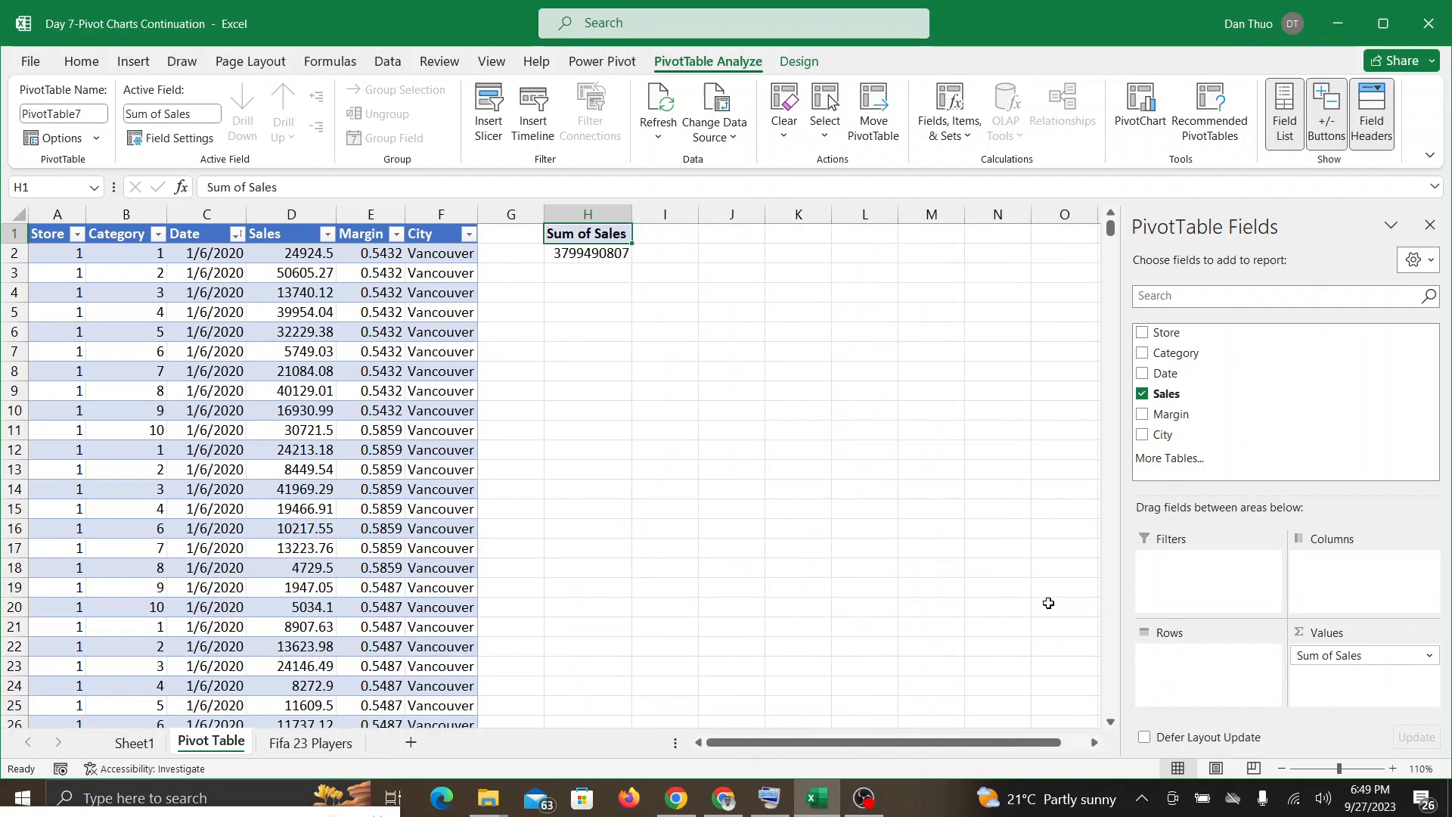
key(ctrl+z)
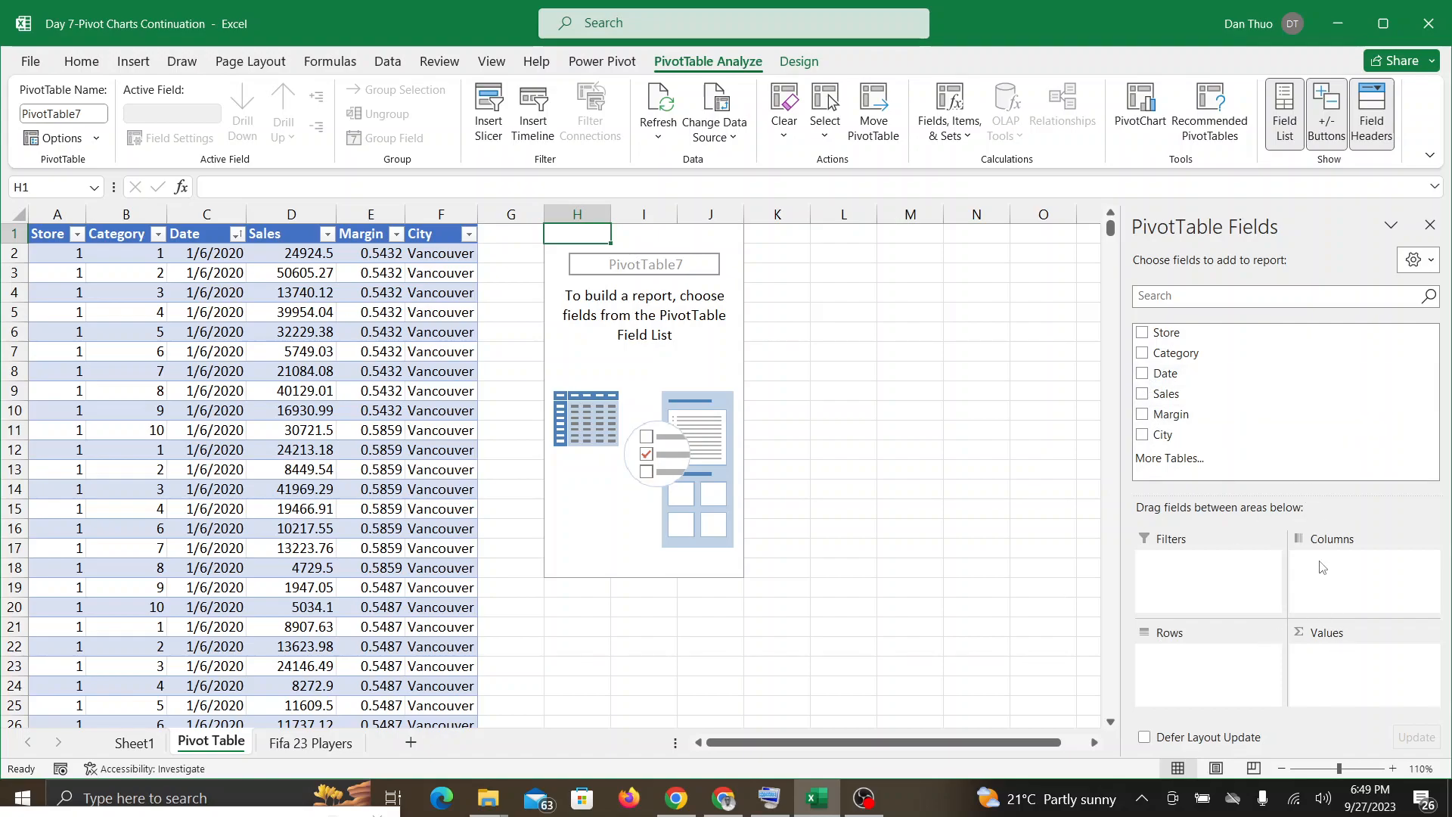
Step: Build the PivotTable with Sales in values, City above Store in rows, Date in columns and Category in filters
drag(1142, 393, 1329, 660)
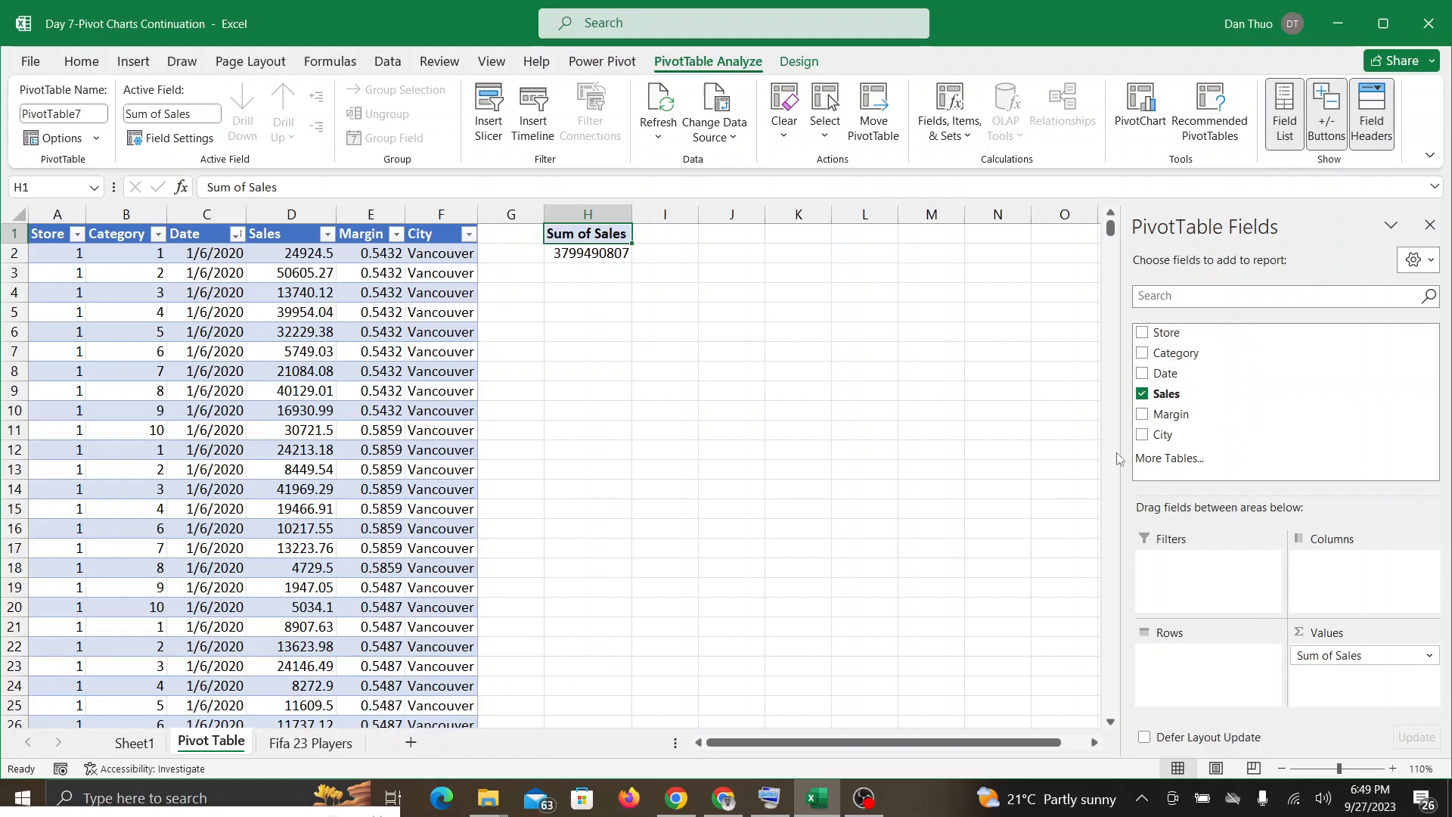
drag(1145, 437, 1181, 670)
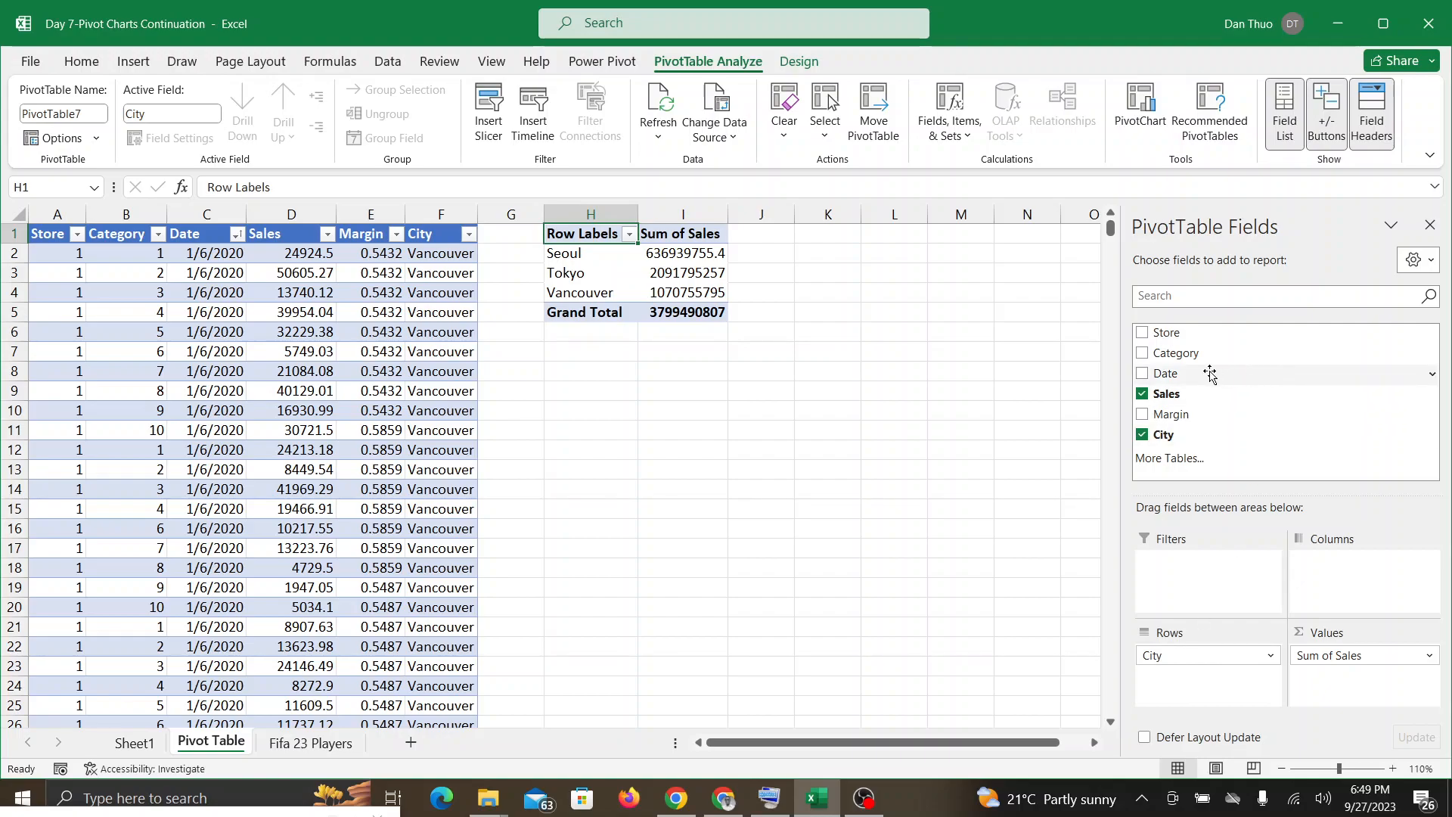
drag(1142, 336, 1186, 694)
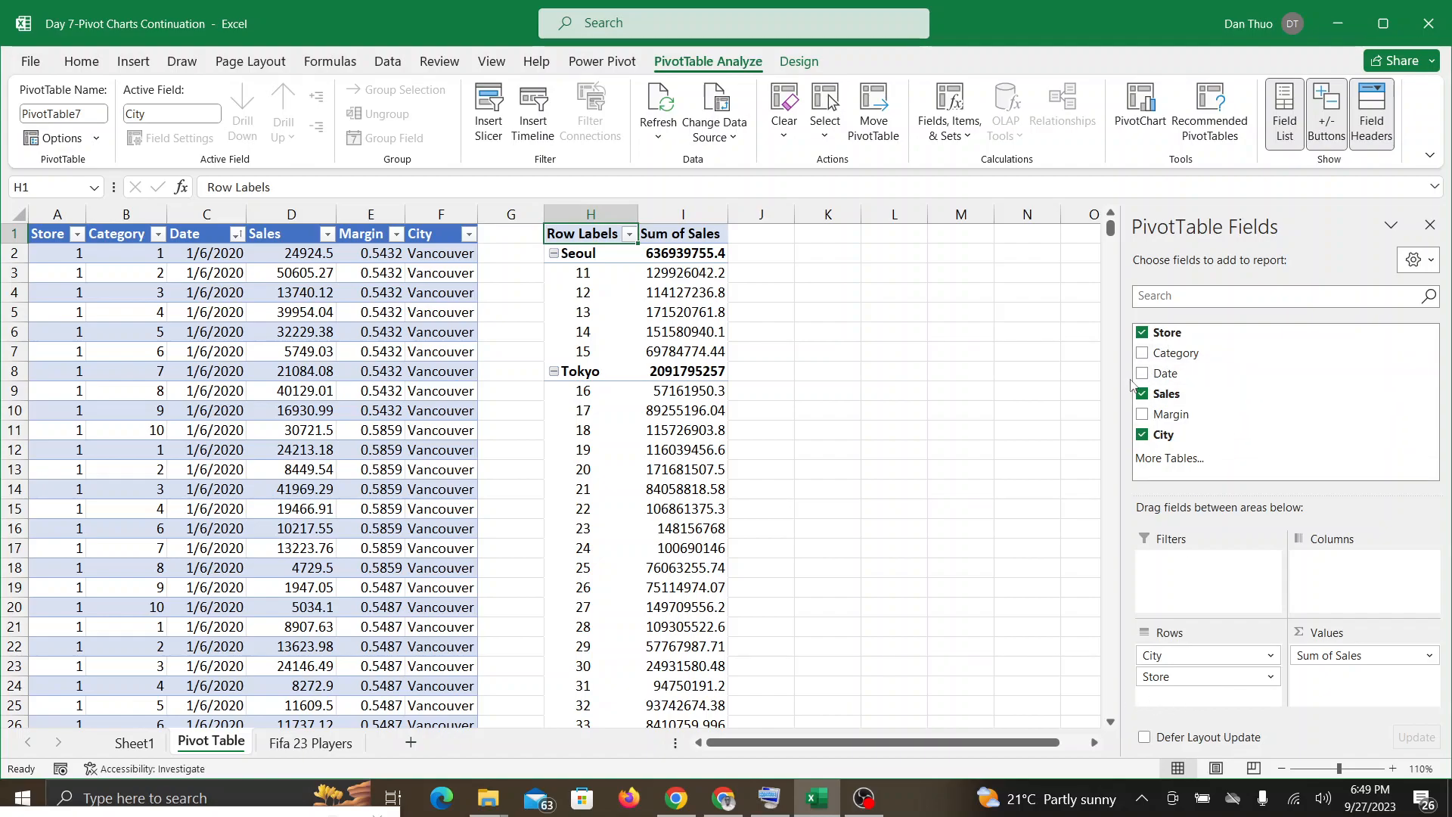
drag(1142, 382, 1343, 568)
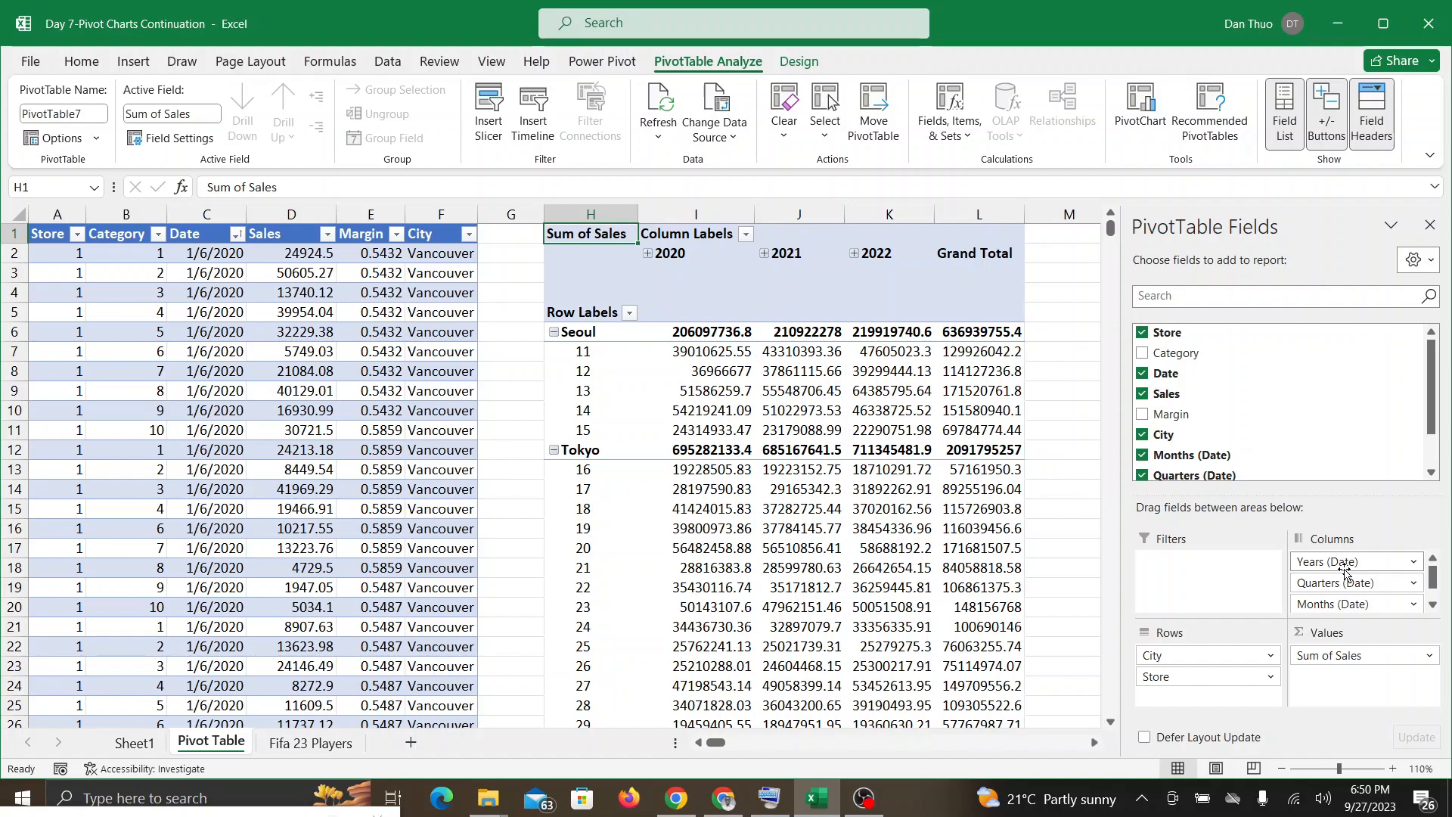
drag(1345, 574, 1178, 578)
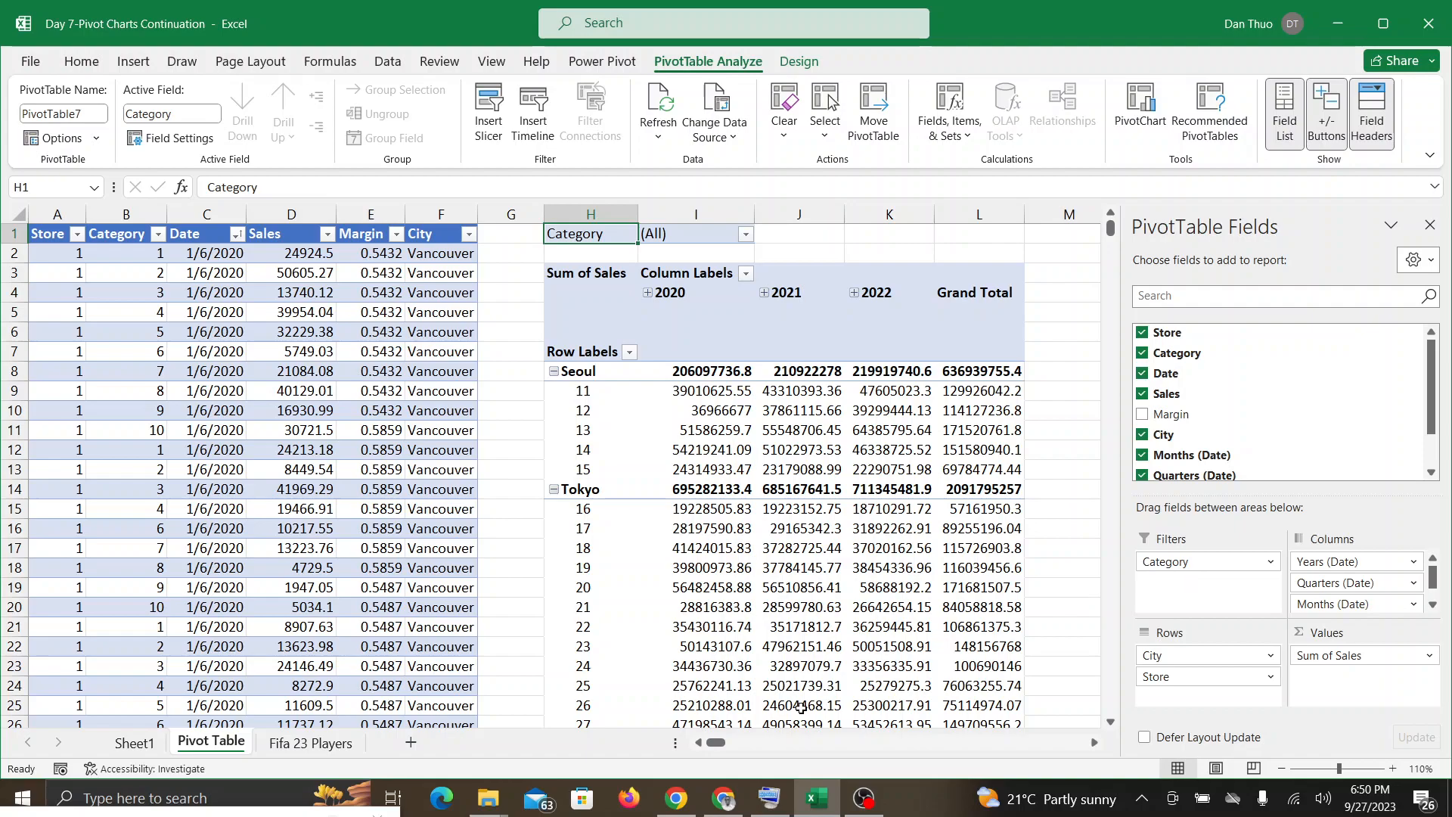
Step: Check the Google Meet call, return to Excel and filter the PivotTable to Category 1
click(720, 798)
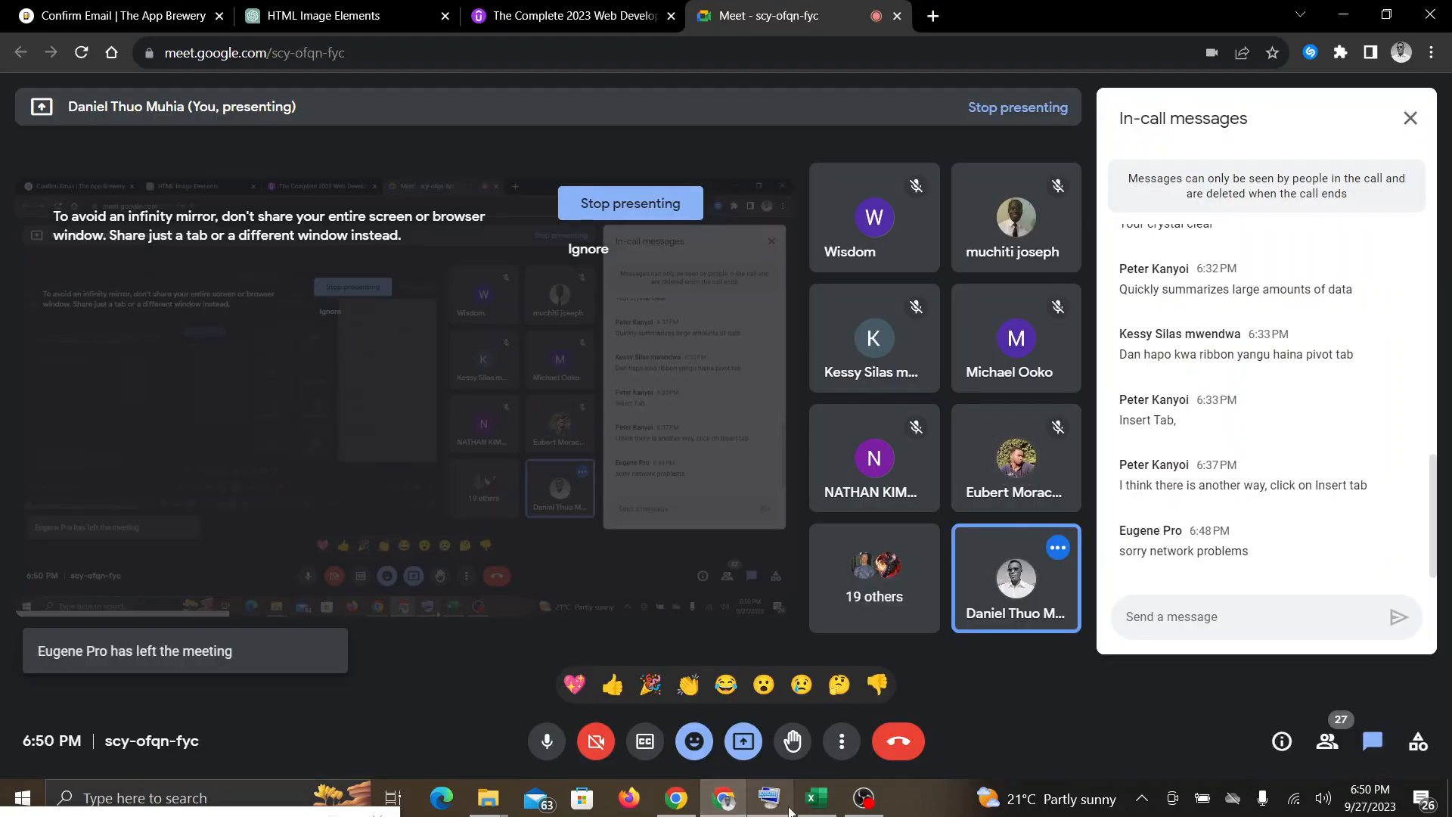
click(808, 809)
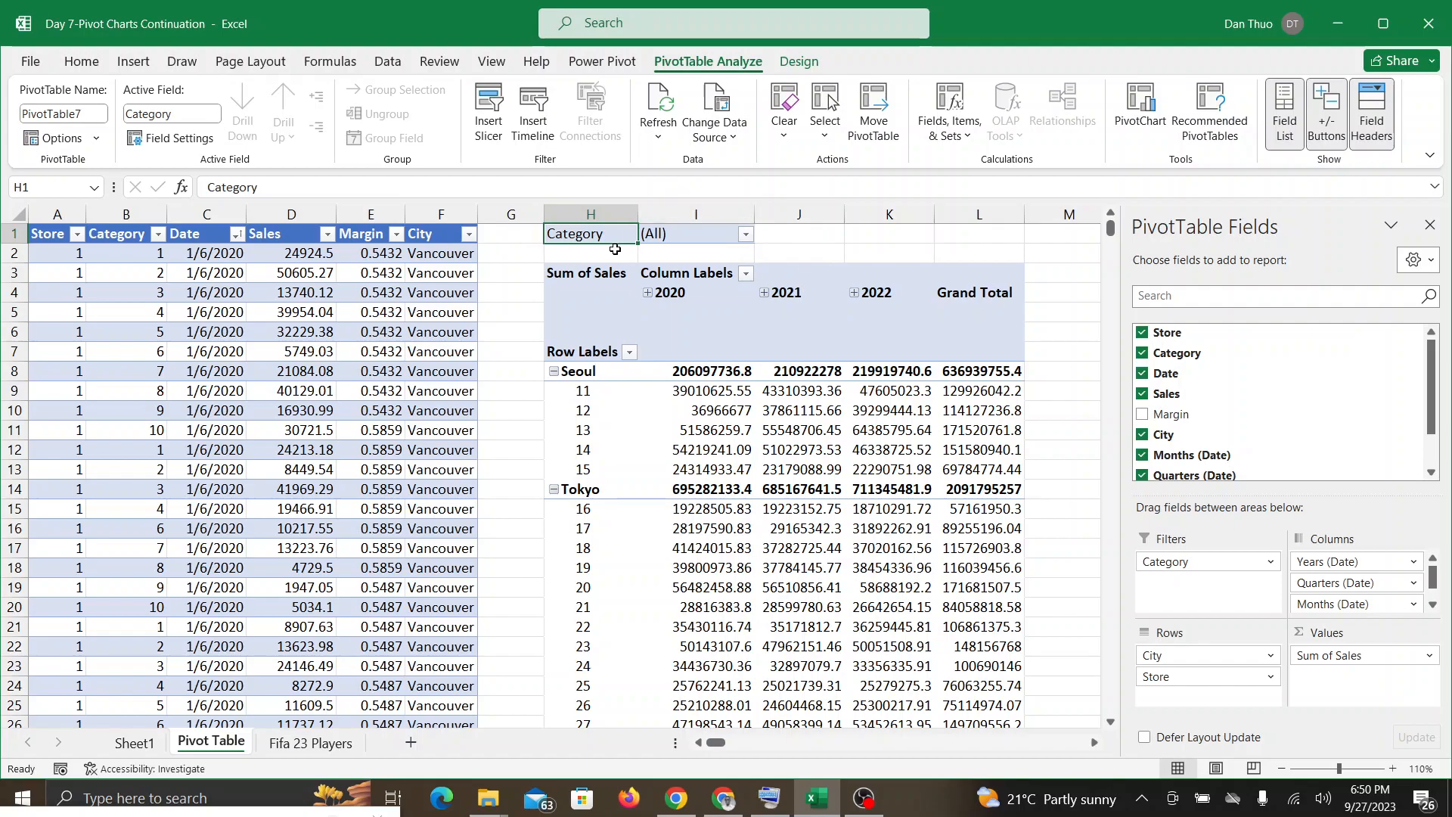
click(744, 236)
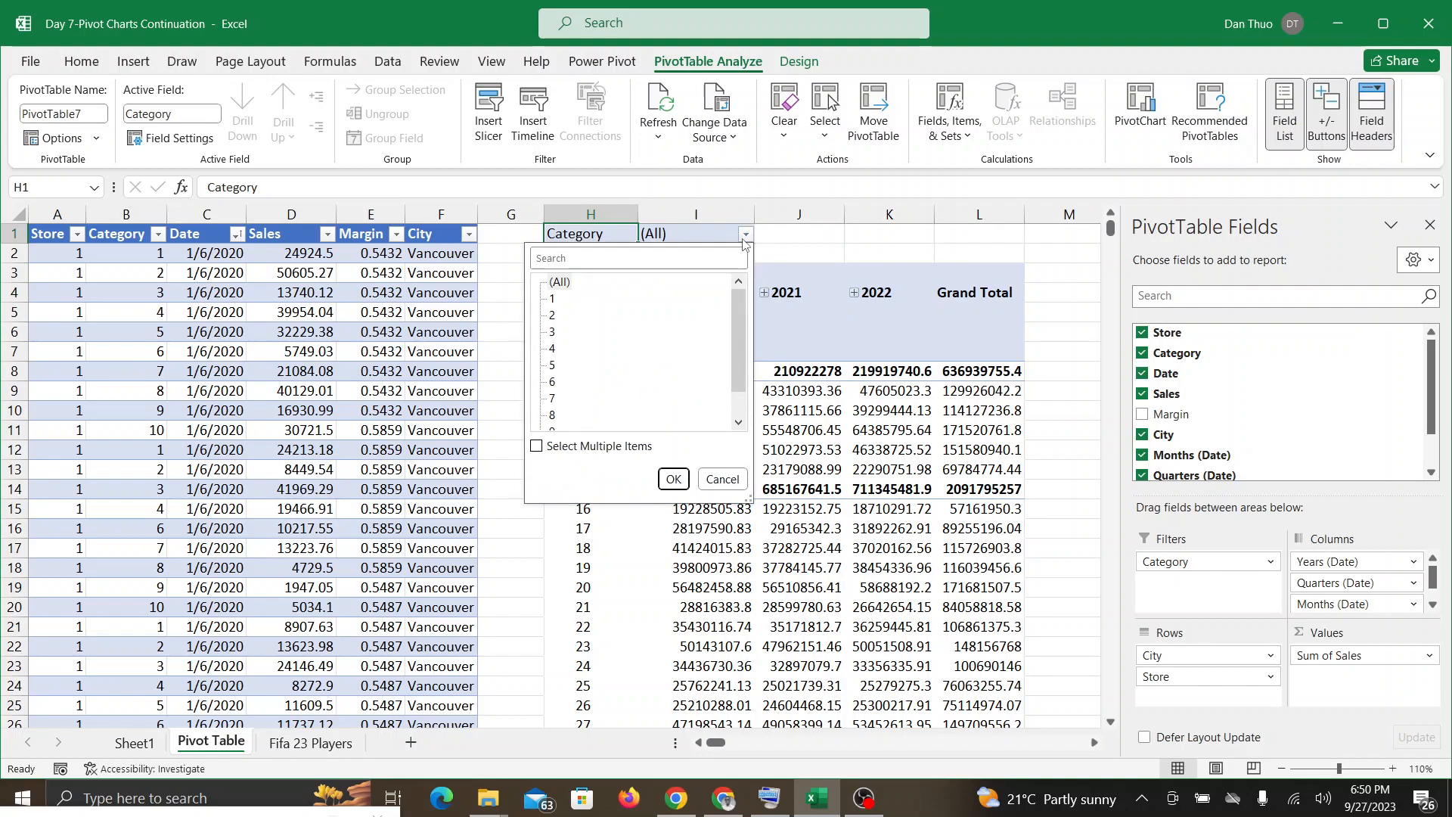
click(553, 299)
click(671, 480)
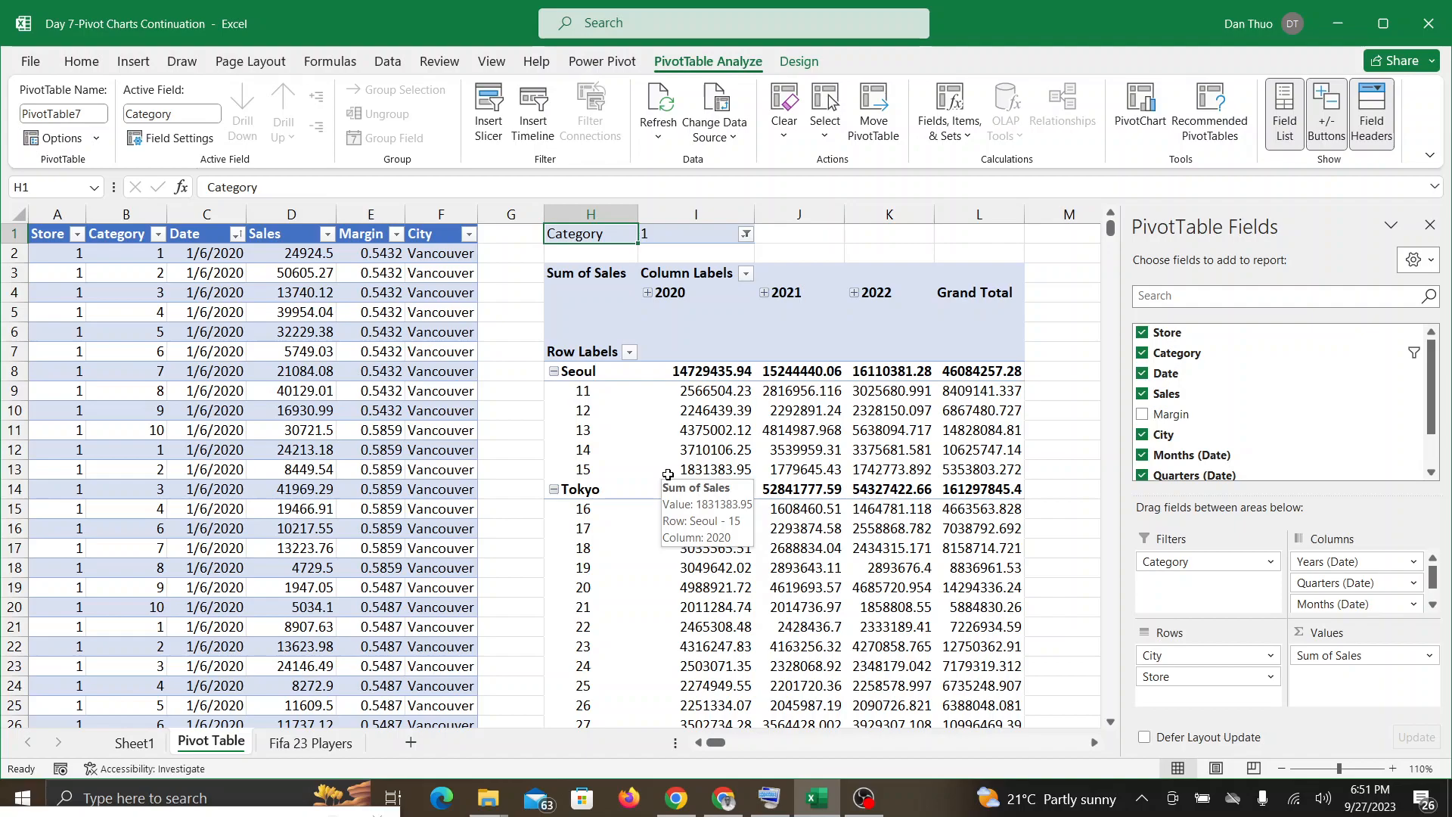
Step: Filter the PivotTable to Category 2, check the Google Meet call and return to Excel
click(746, 234)
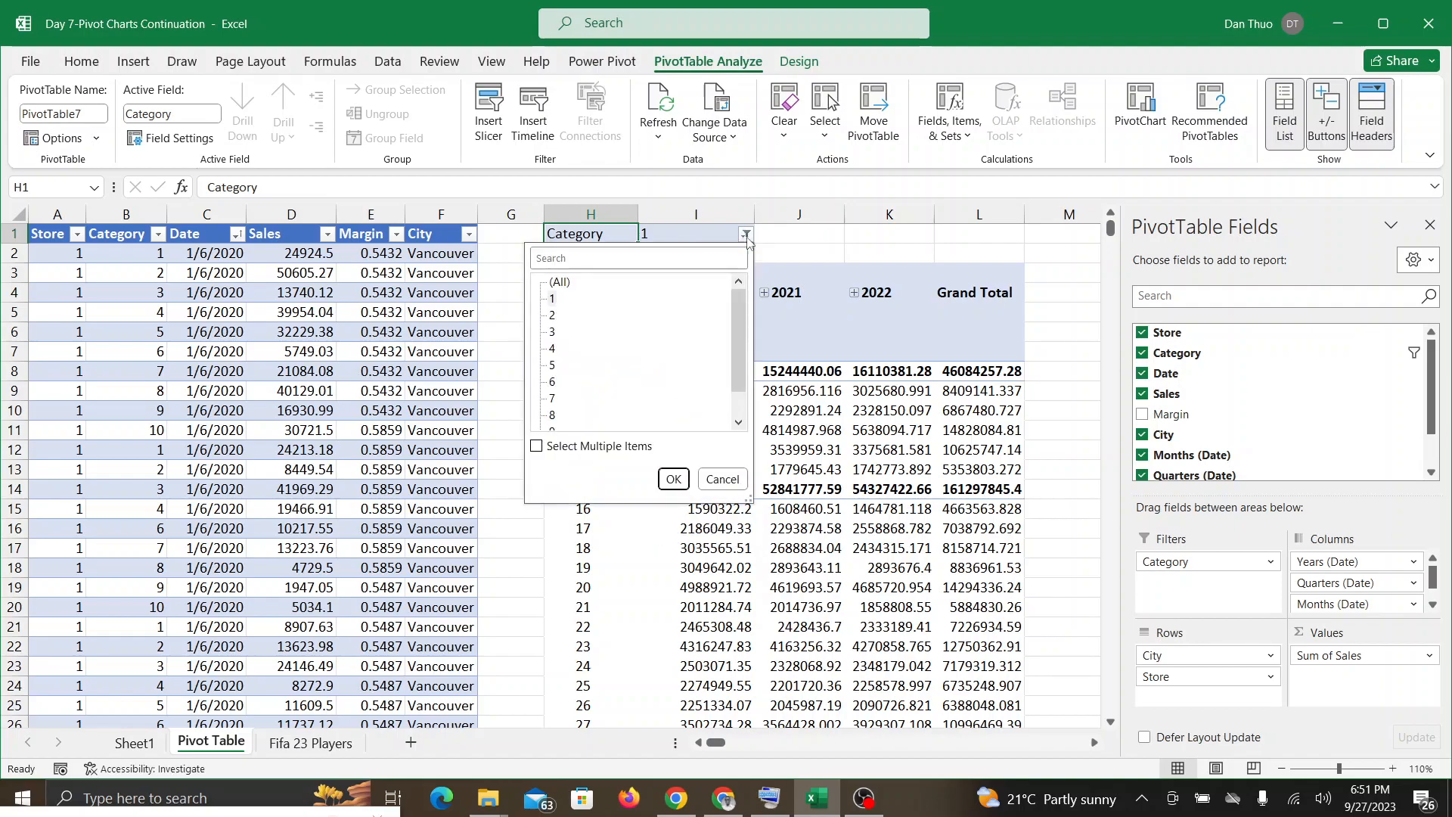
click(552, 319)
click(674, 482)
click(553, 316)
click(678, 483)
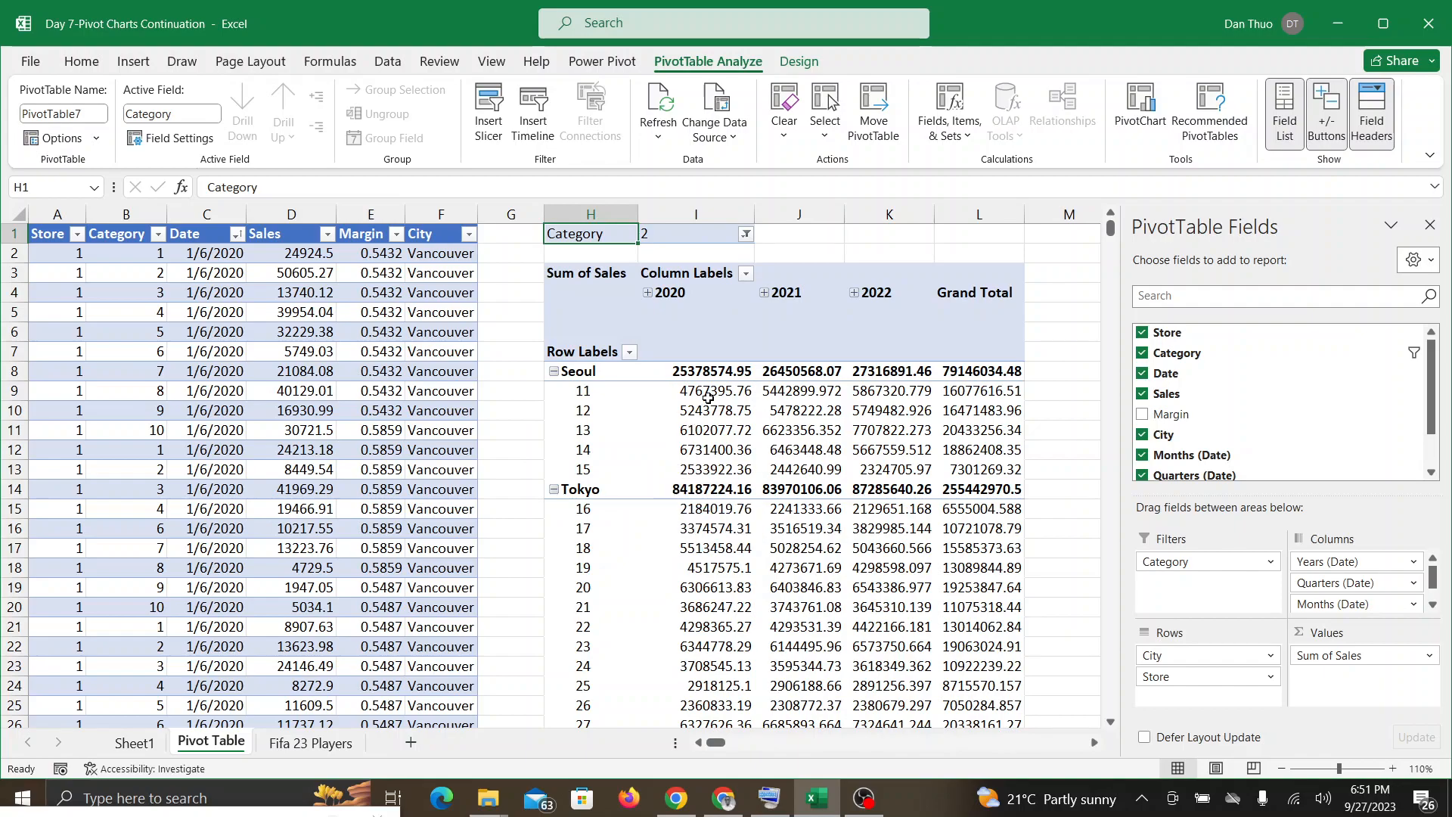
click(724, 798)
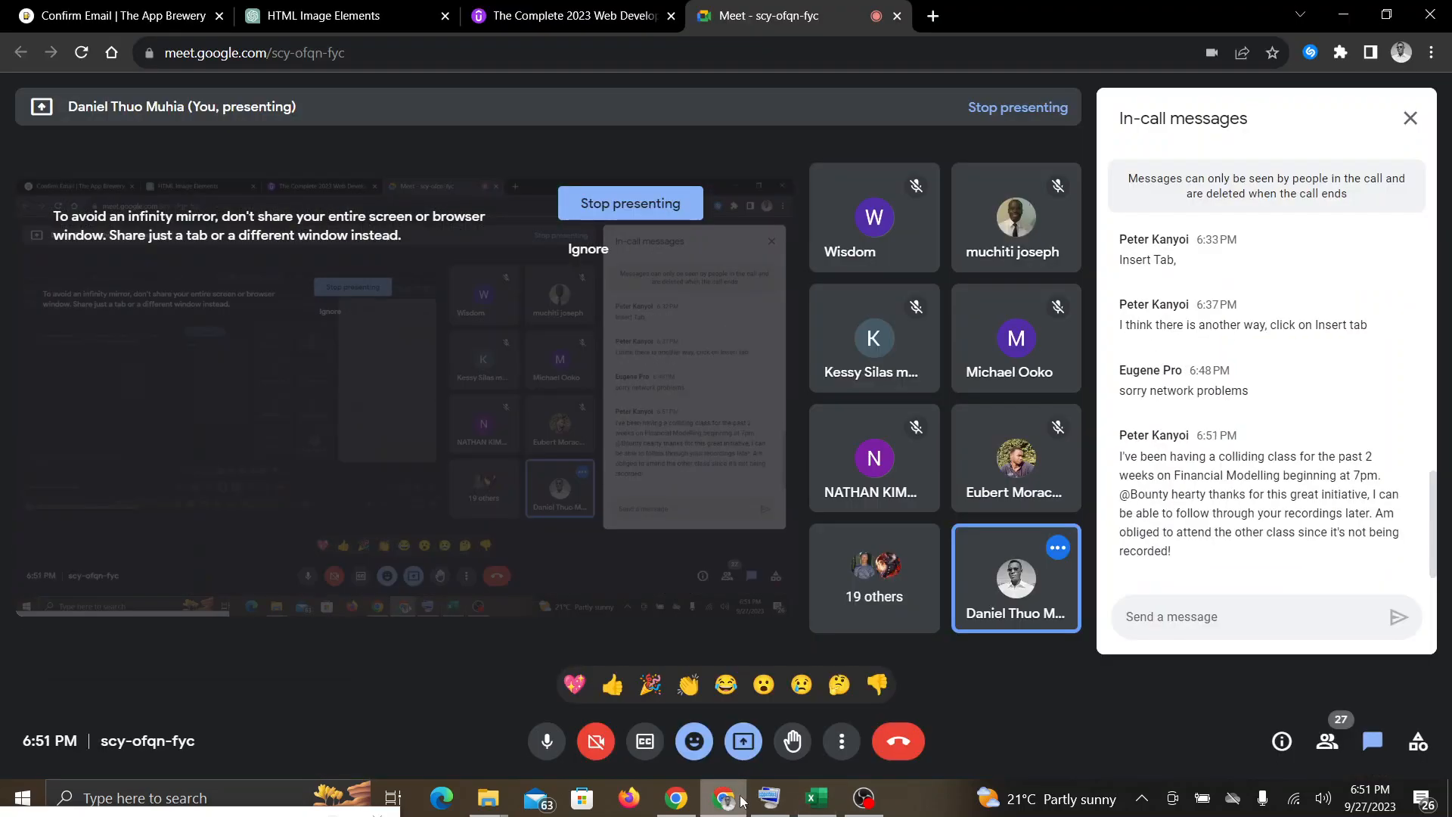
click(817, 797)
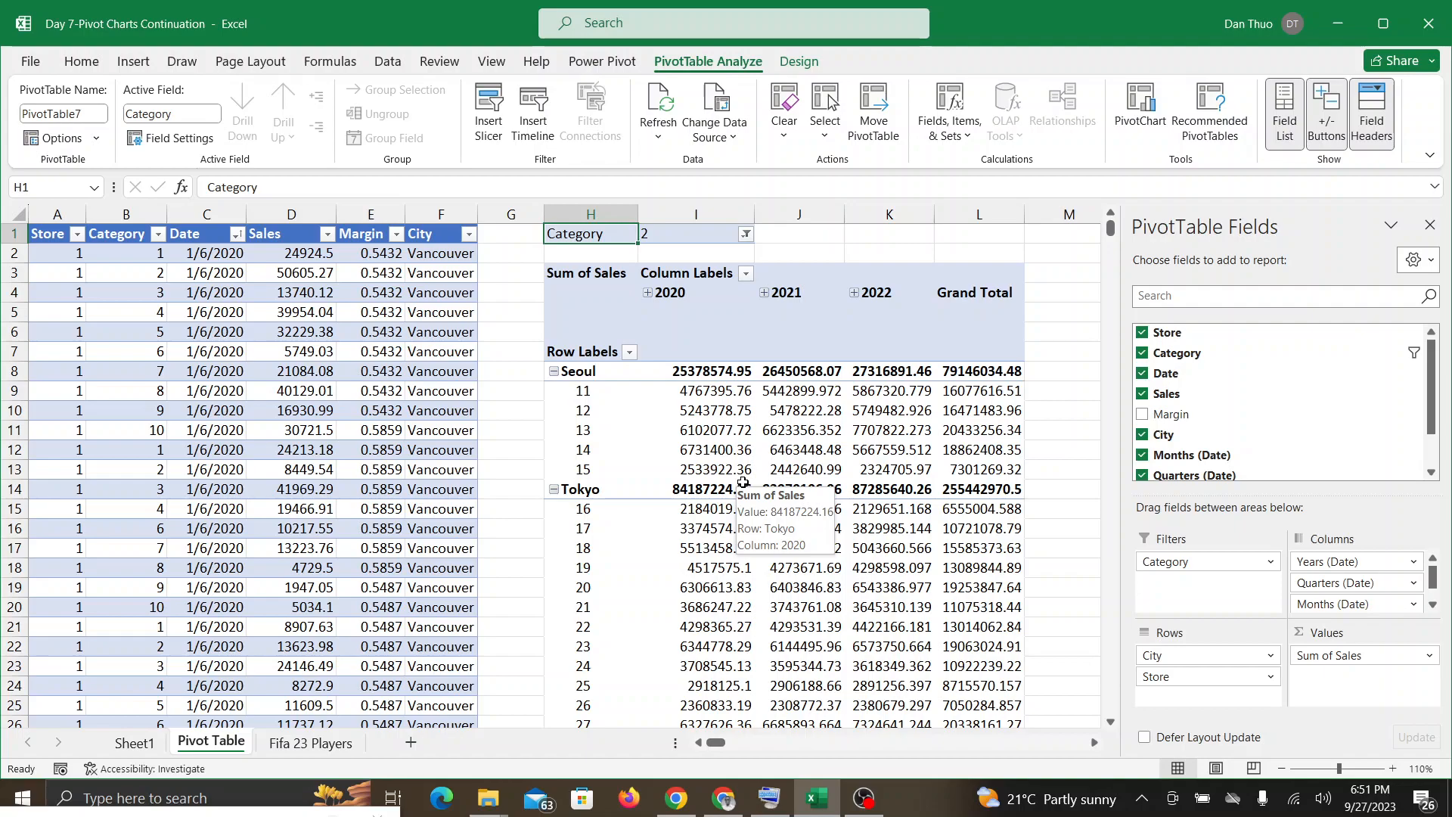
Step: Allow multiple items in the PivotTable's Category filter and add categories 4, 6 and 8 to the selection
click(746, 234)
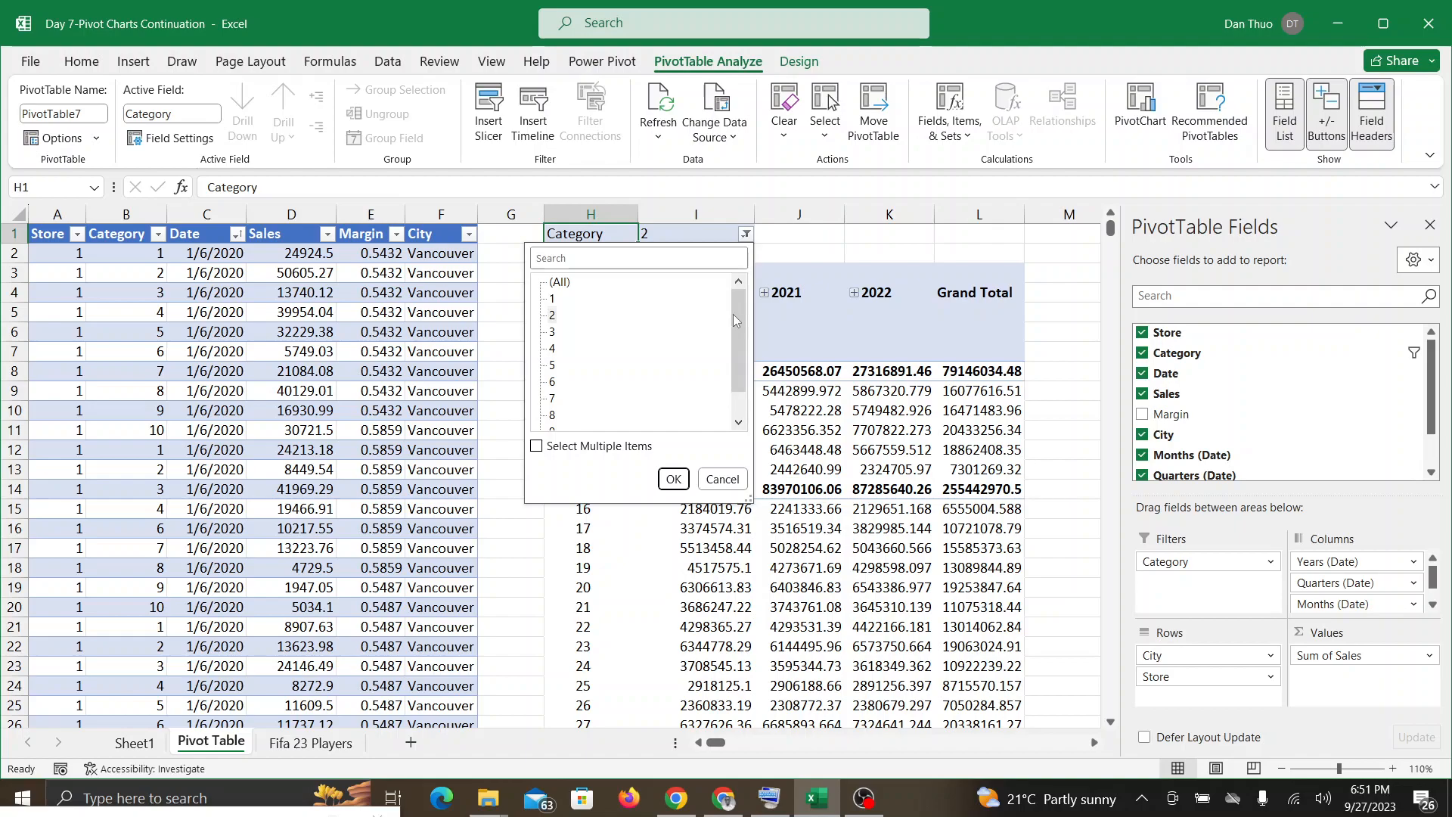
mouse_move(736, 315)
mouse_down()
mouse_move(735, 399)
mouse_move(738, 288)
mouse_up()
click(537, 446)
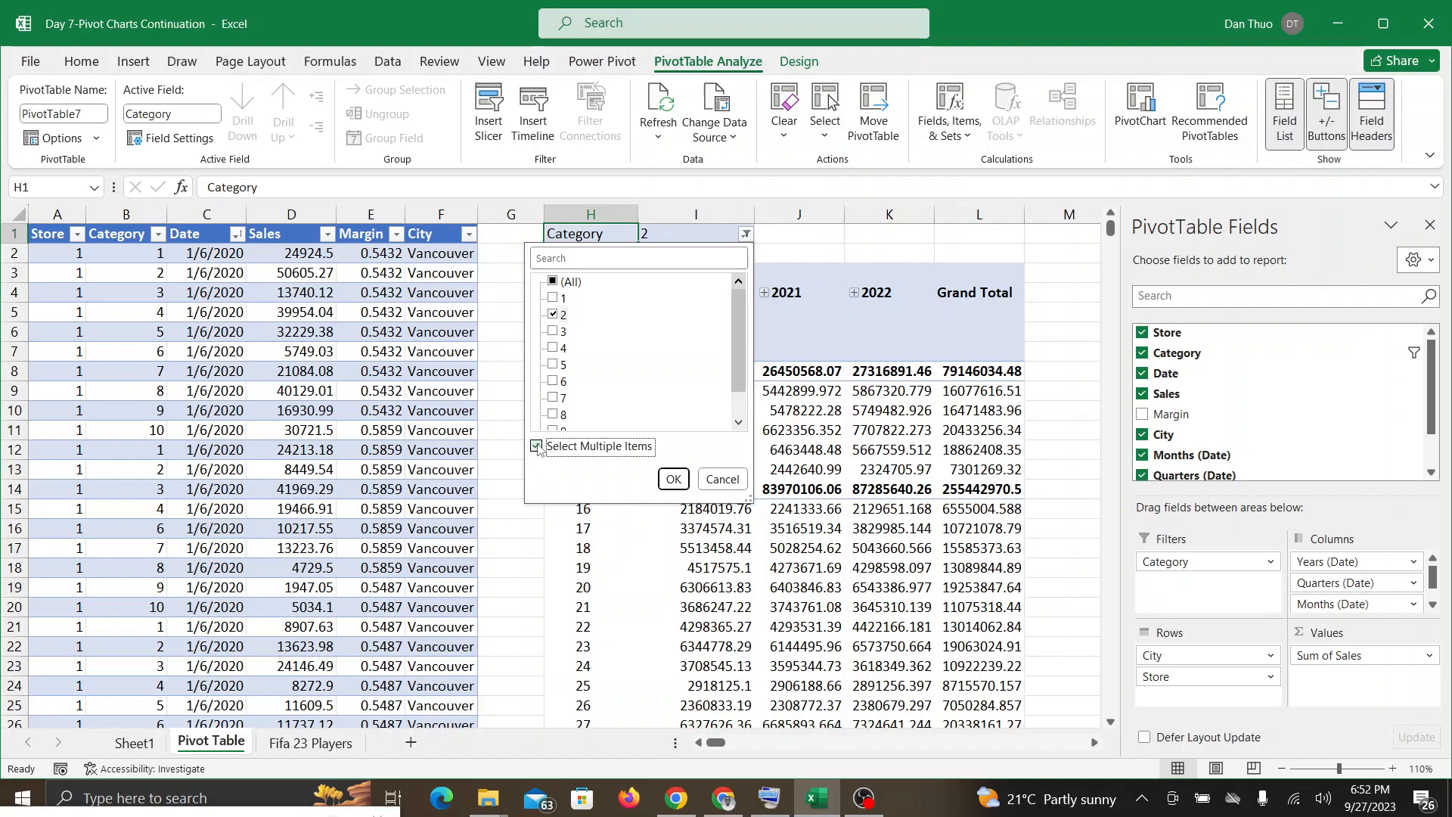
click(552, 349)
click(552, 382)
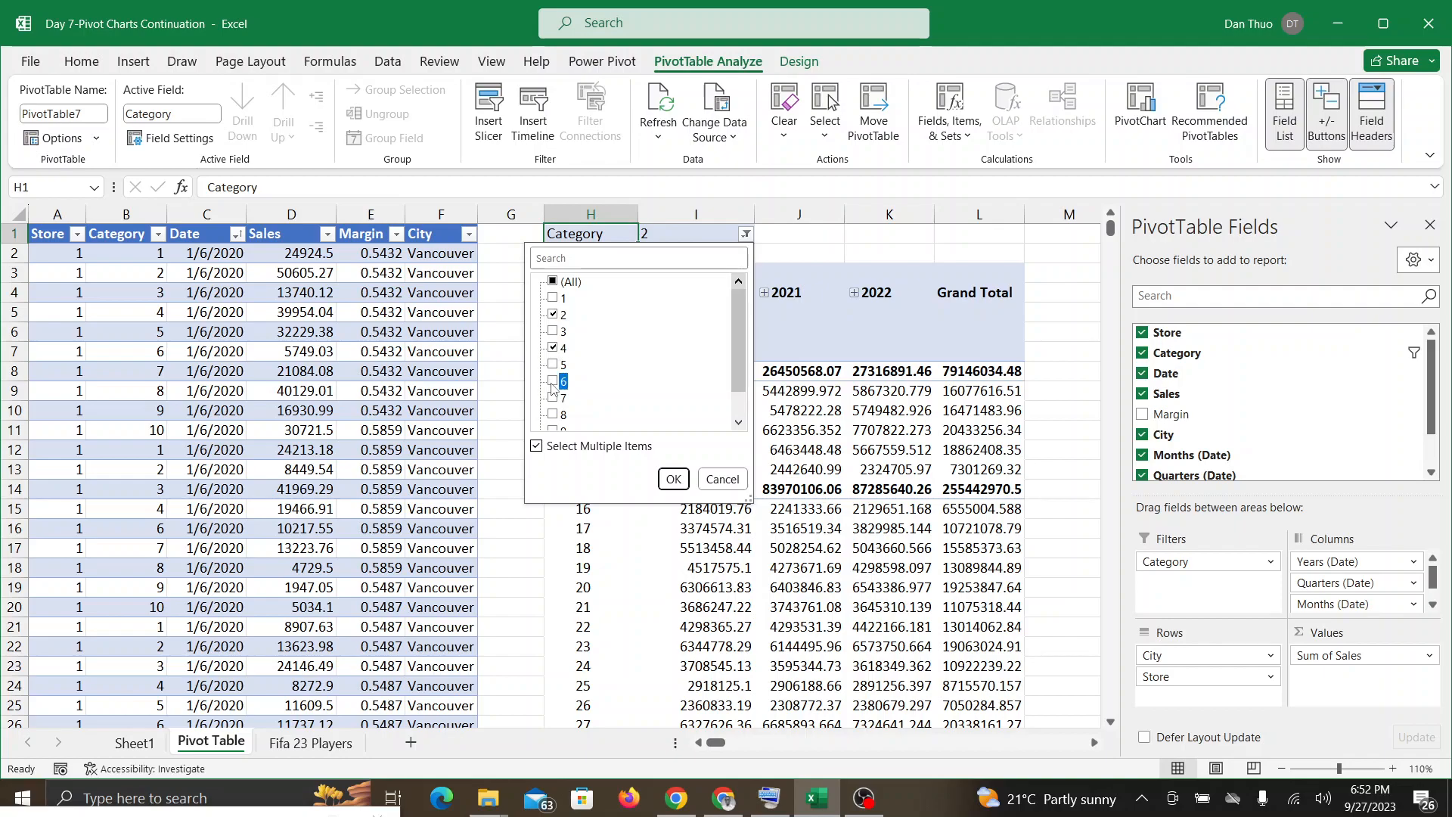
click(553, 414)
click(675, 477)
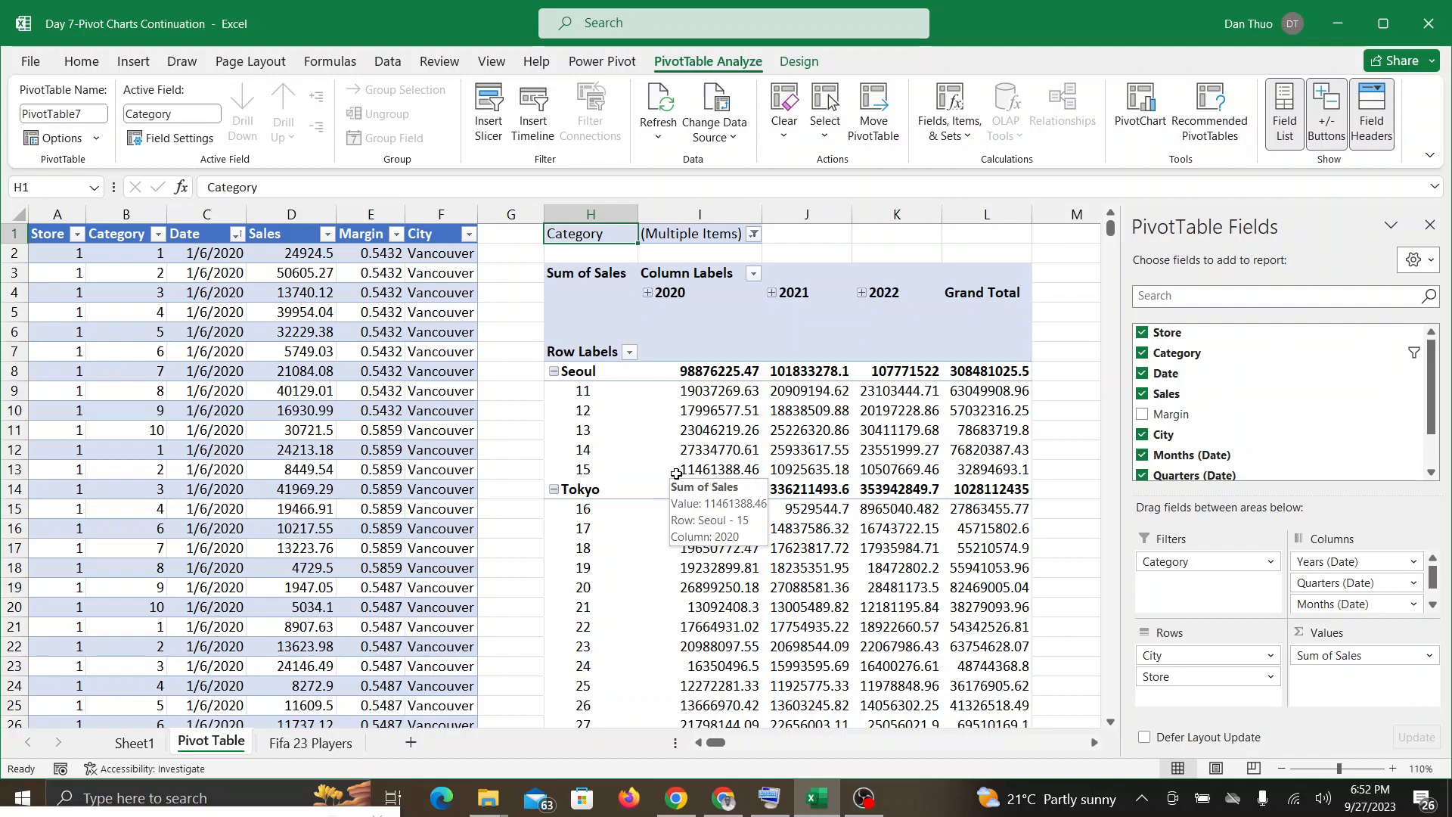
Step: Examine the PivotTable's sales by city and store for the selected categories, from Seoul down to Vancouver
scroll(931, 278, down, 3)
scroll(931, 279, up, 3)
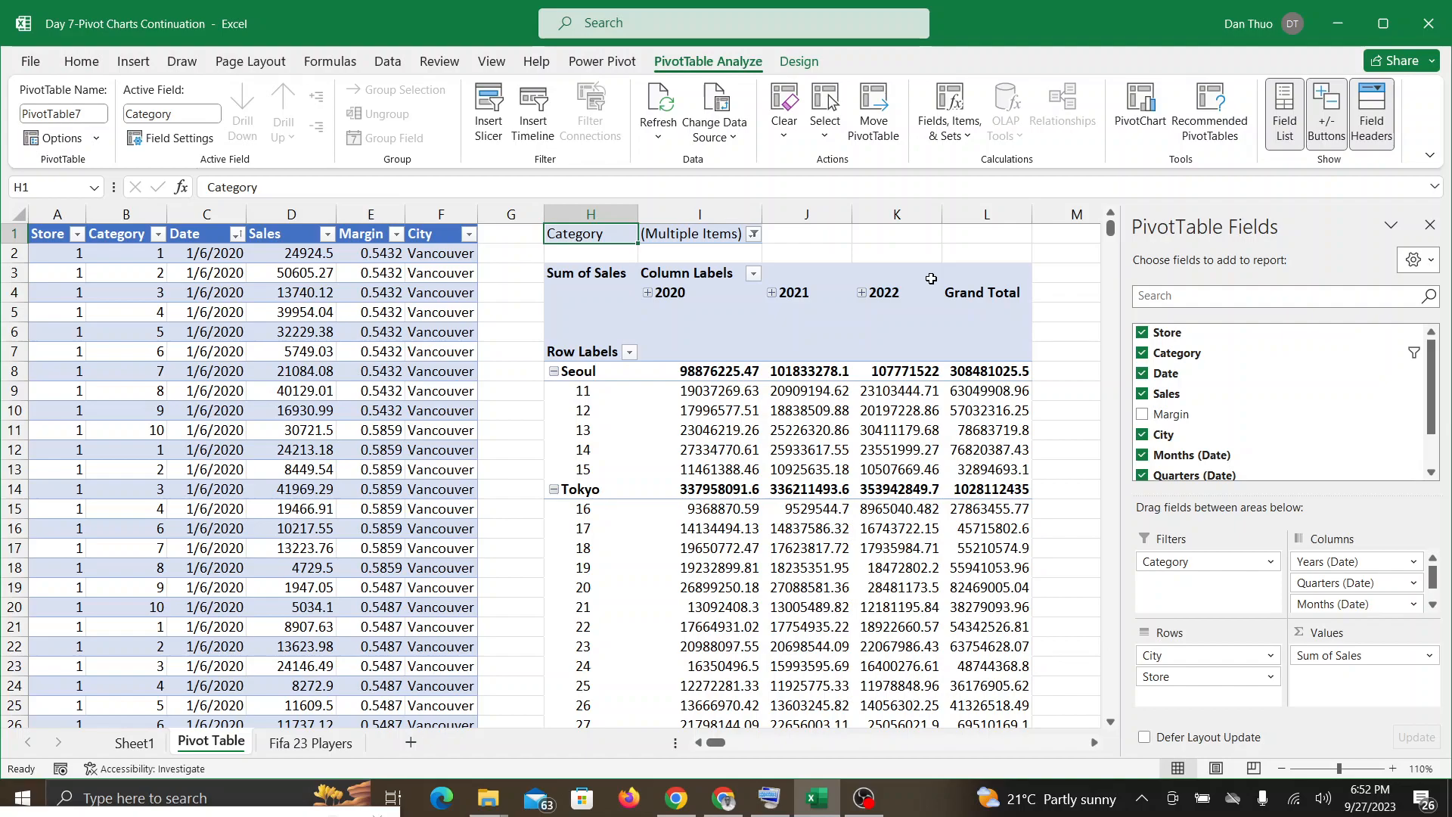
scroll(931, 278, down, 3)
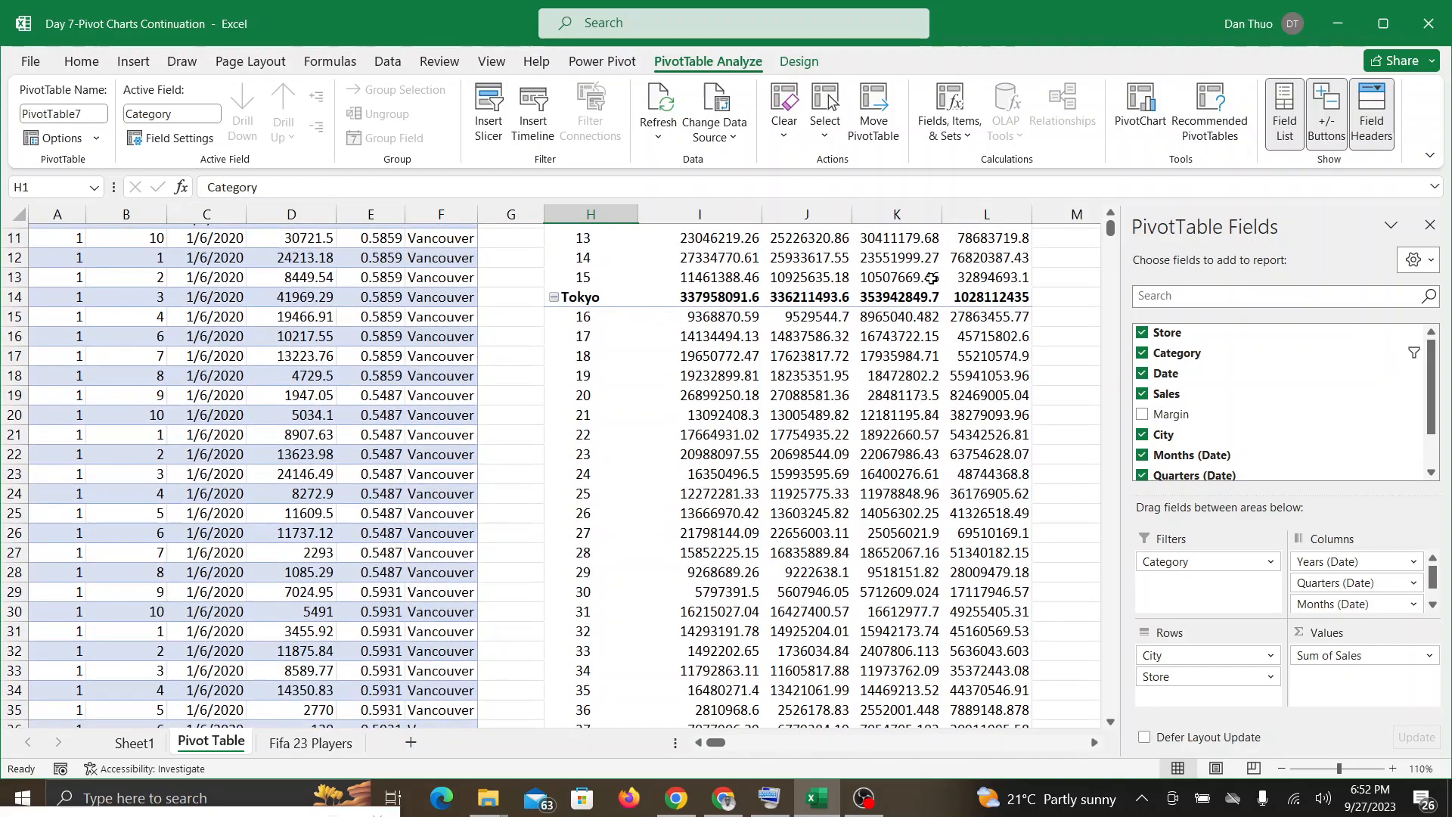
scroll(931, 278, down, 3)
scroll(931, 278, up, 4)
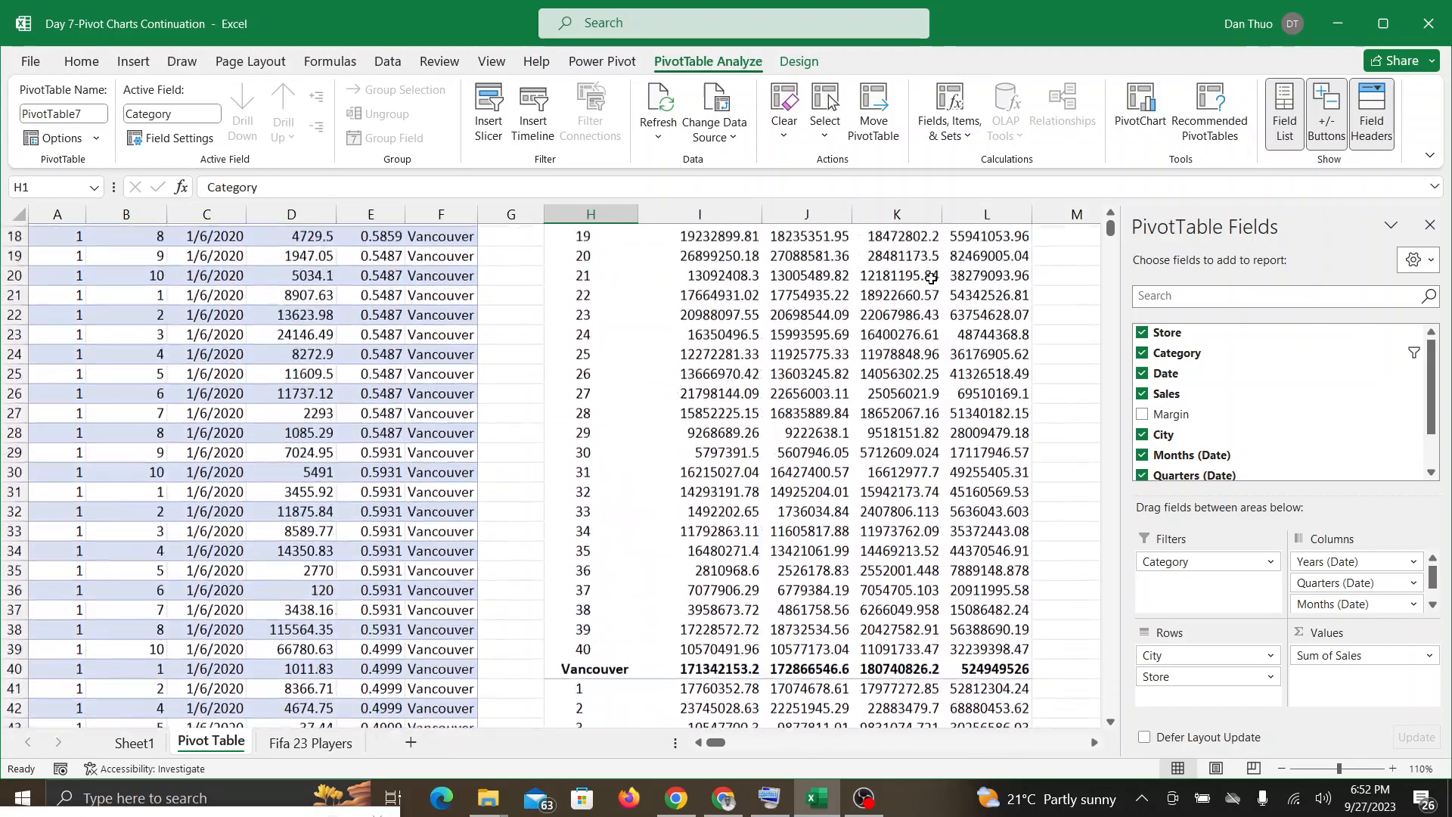
scroll(931, 278, up, 3)
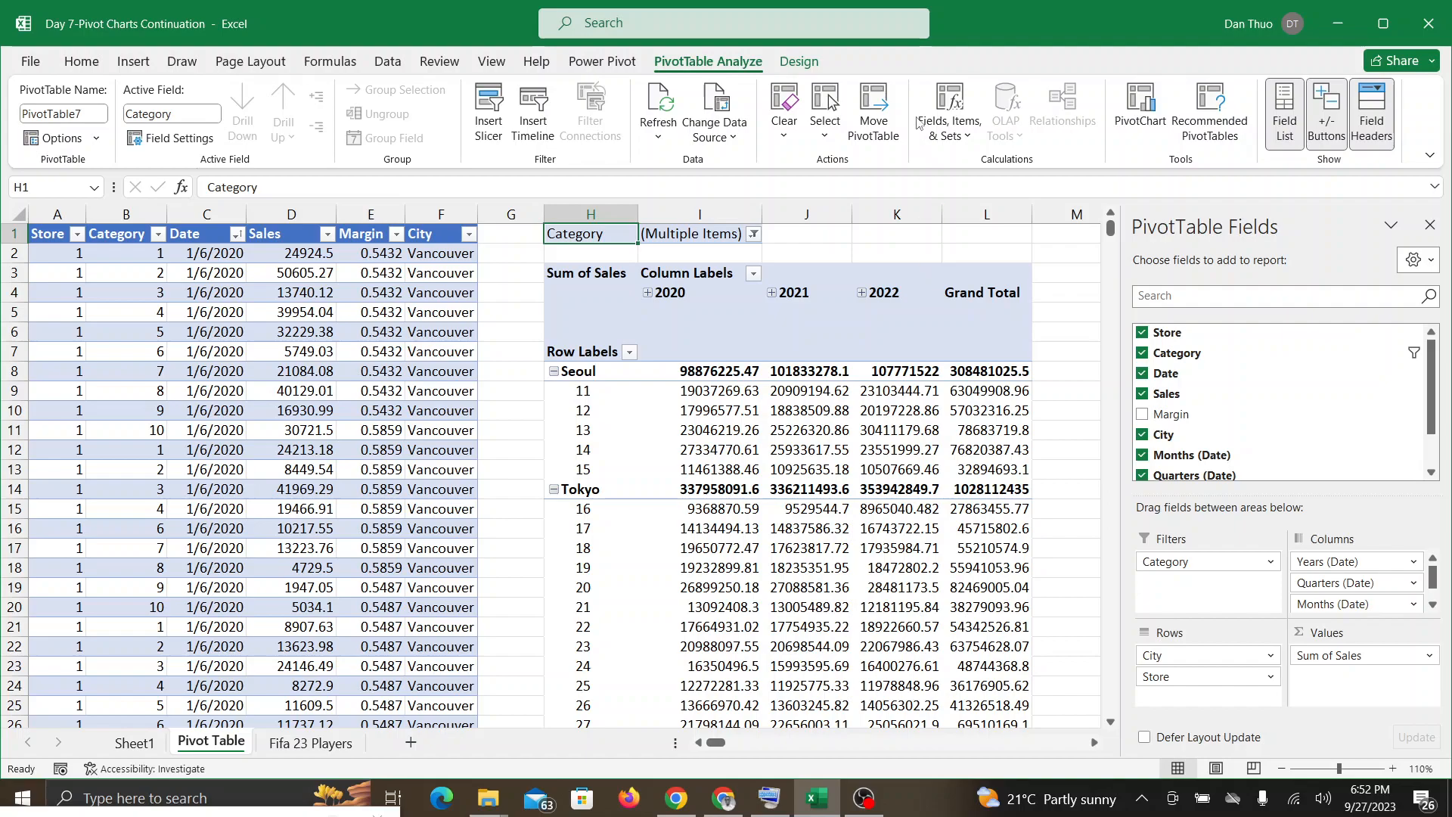
Step: Review the full list of categories in the PivotTable's Category filter to see which ones are selected
click(754, 235)
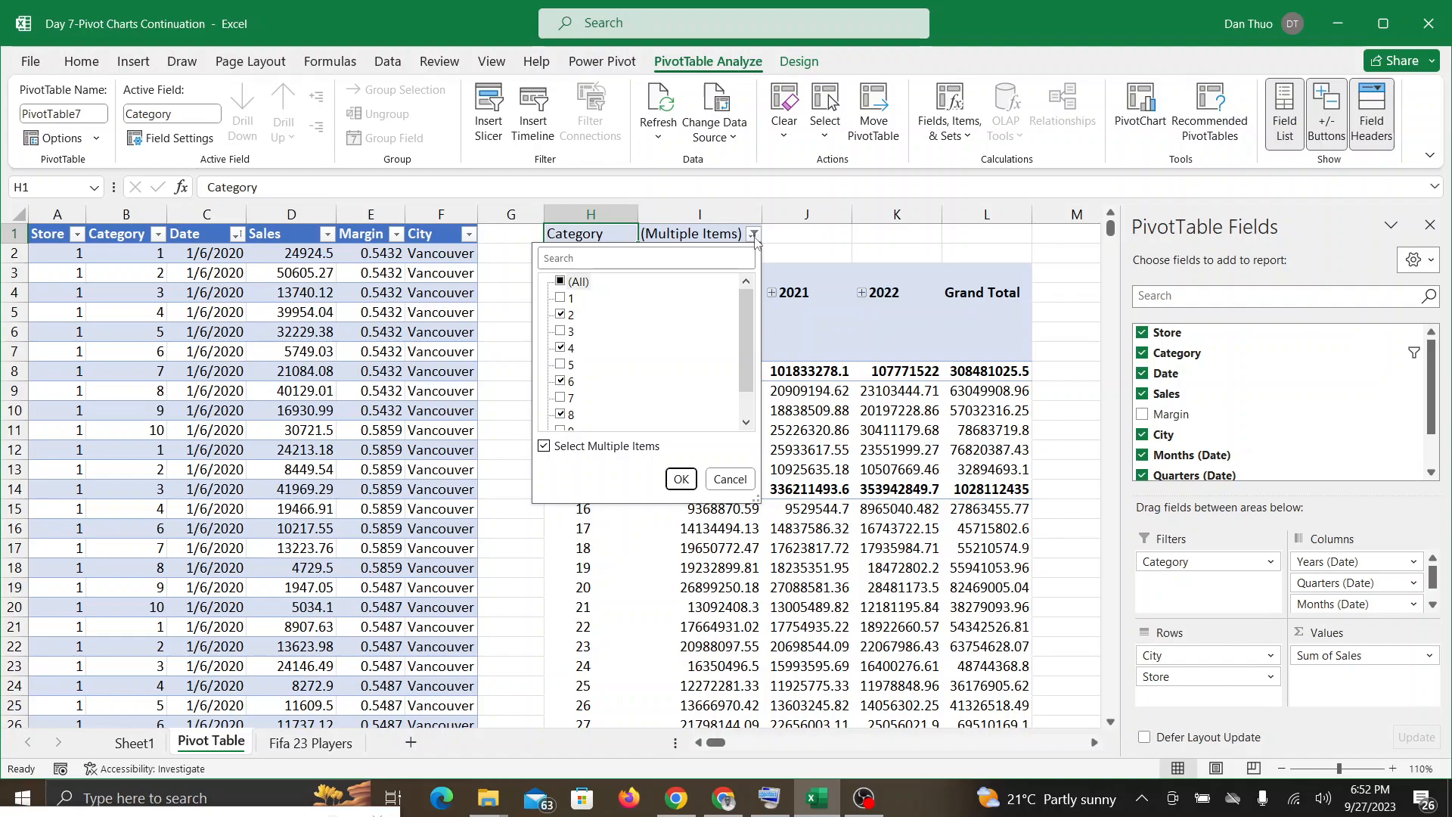
click(754, 236)
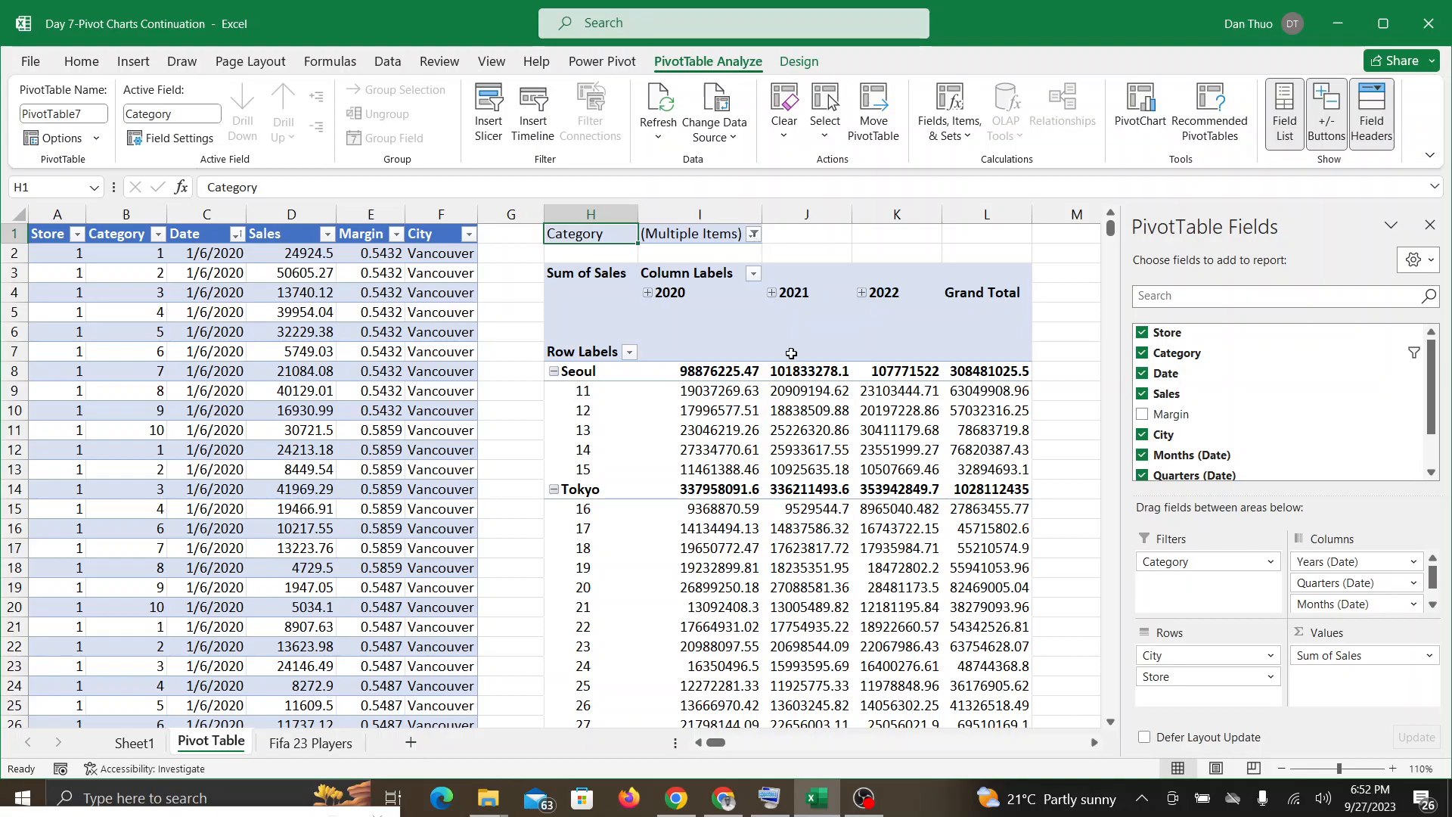
scroll(791, 354, down, 11)
scroll(791, 354, up, 11)
click(754, 235)
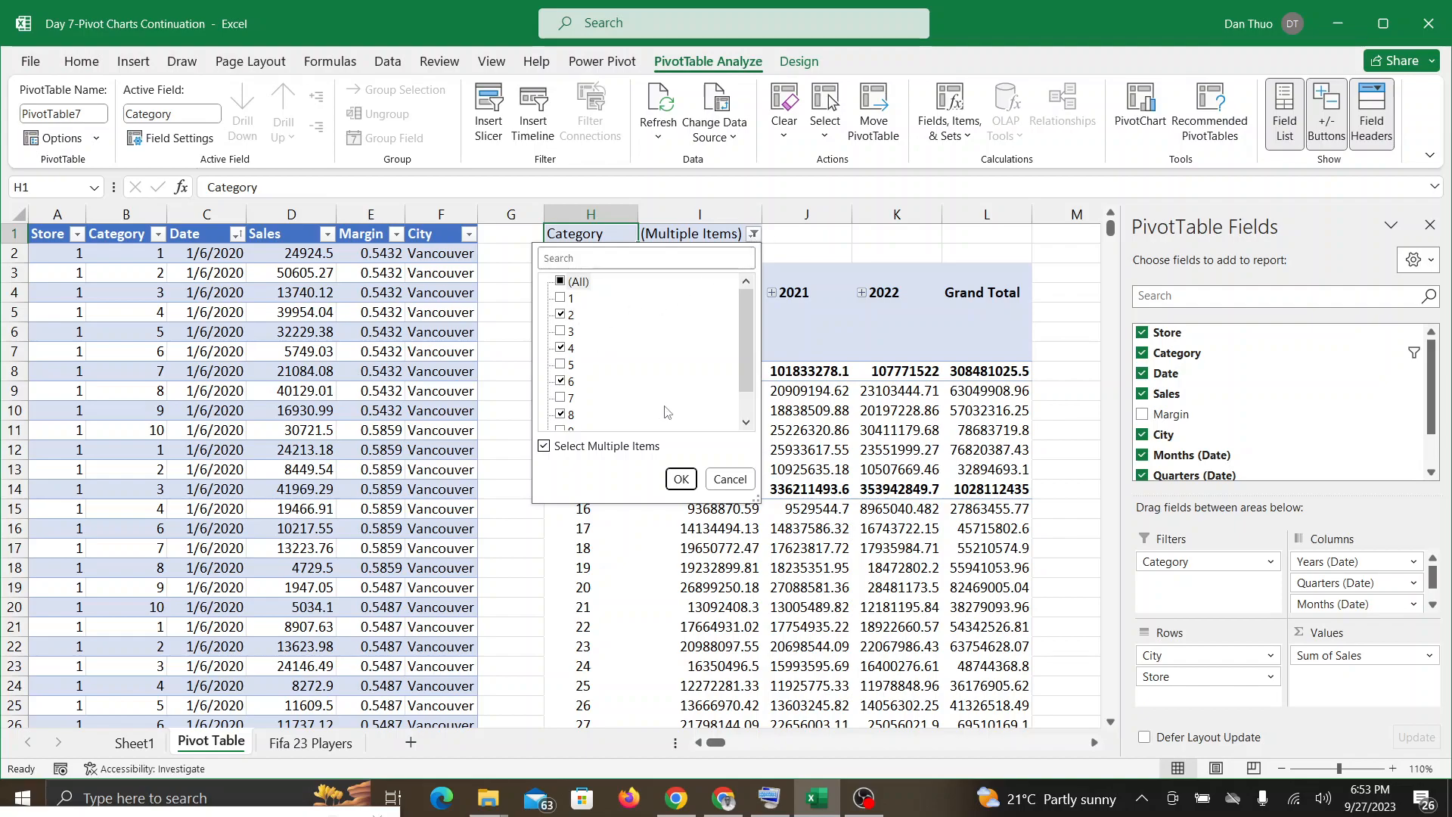
click(745, 421)
click(745, 422)
click(745, 282)
click(744, 282)
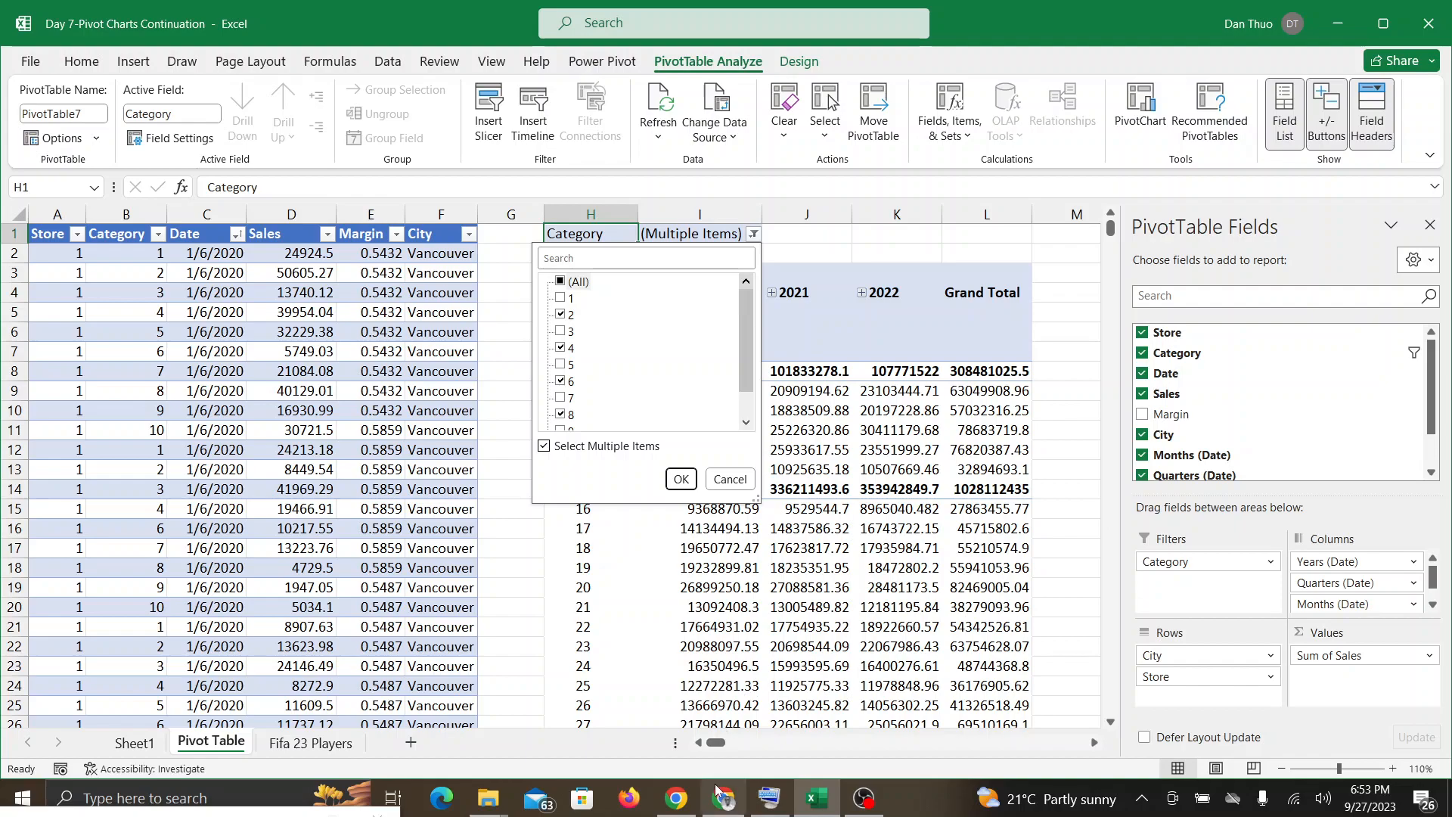
Step: Switch between the Google Meet call and Excel to check the in-call messages, ending back in the workbook
mouse_move(722, 796)
click(808, 669)
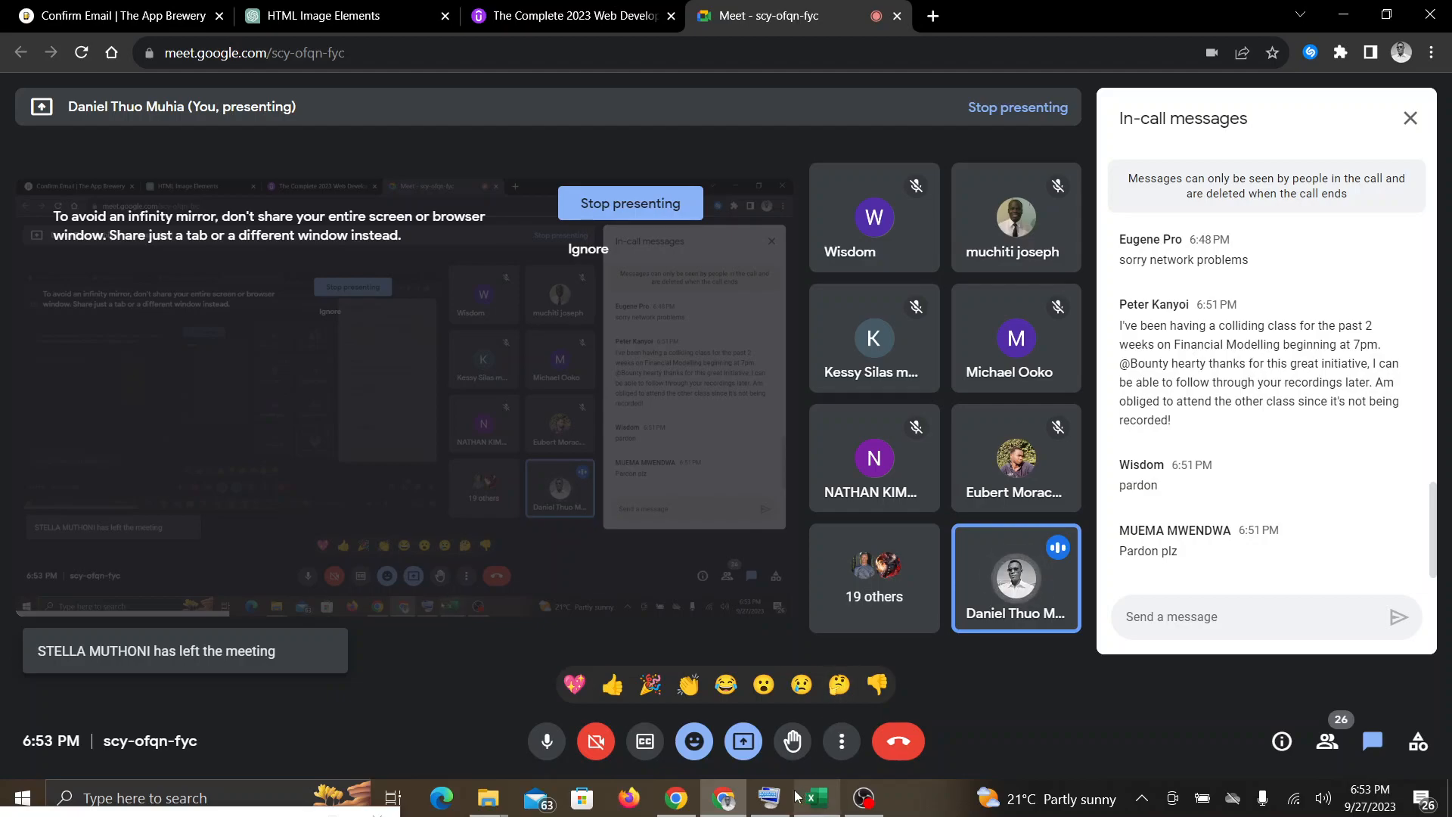
mouse_move(813, 796)
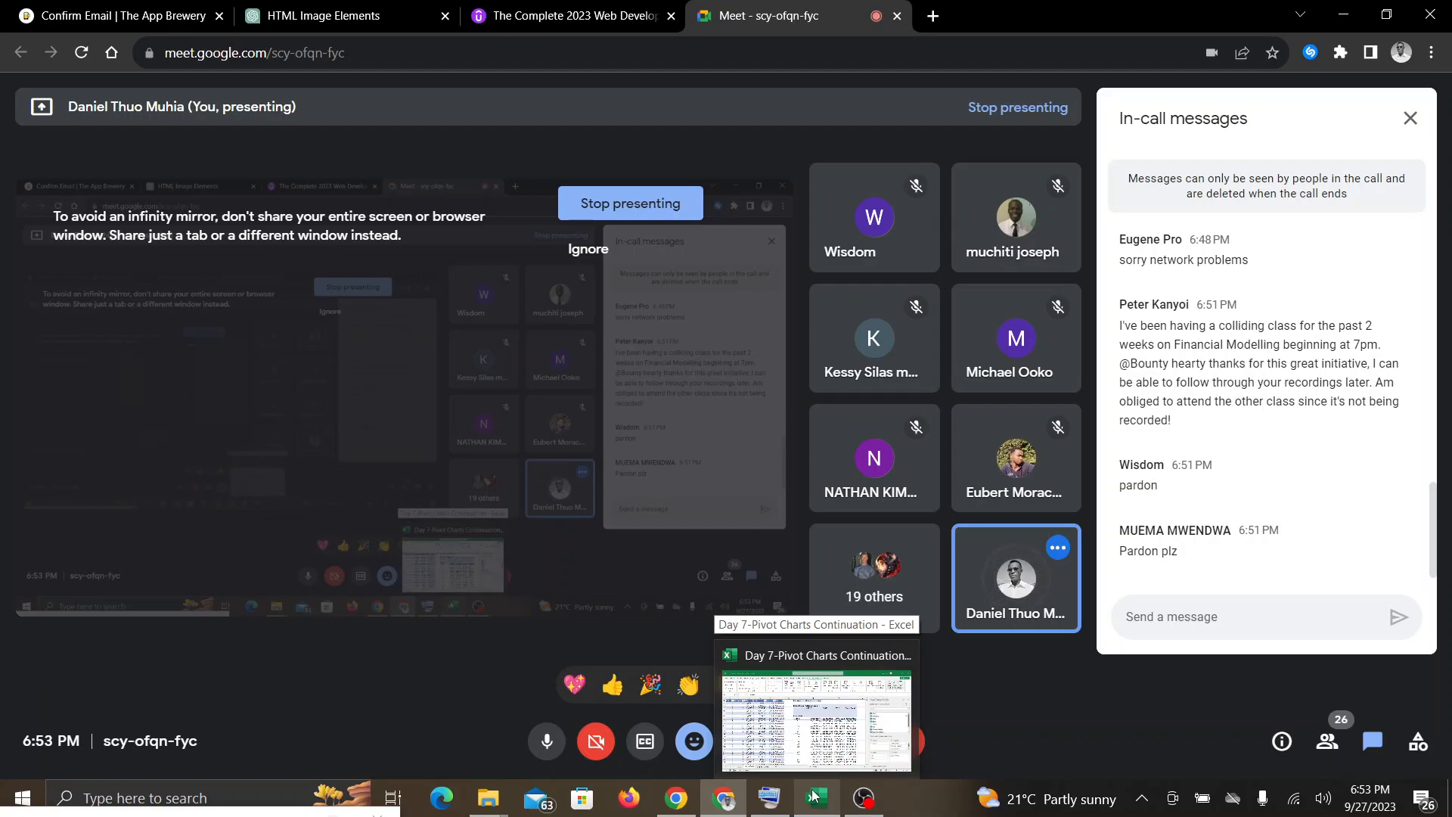
click(813, 796)
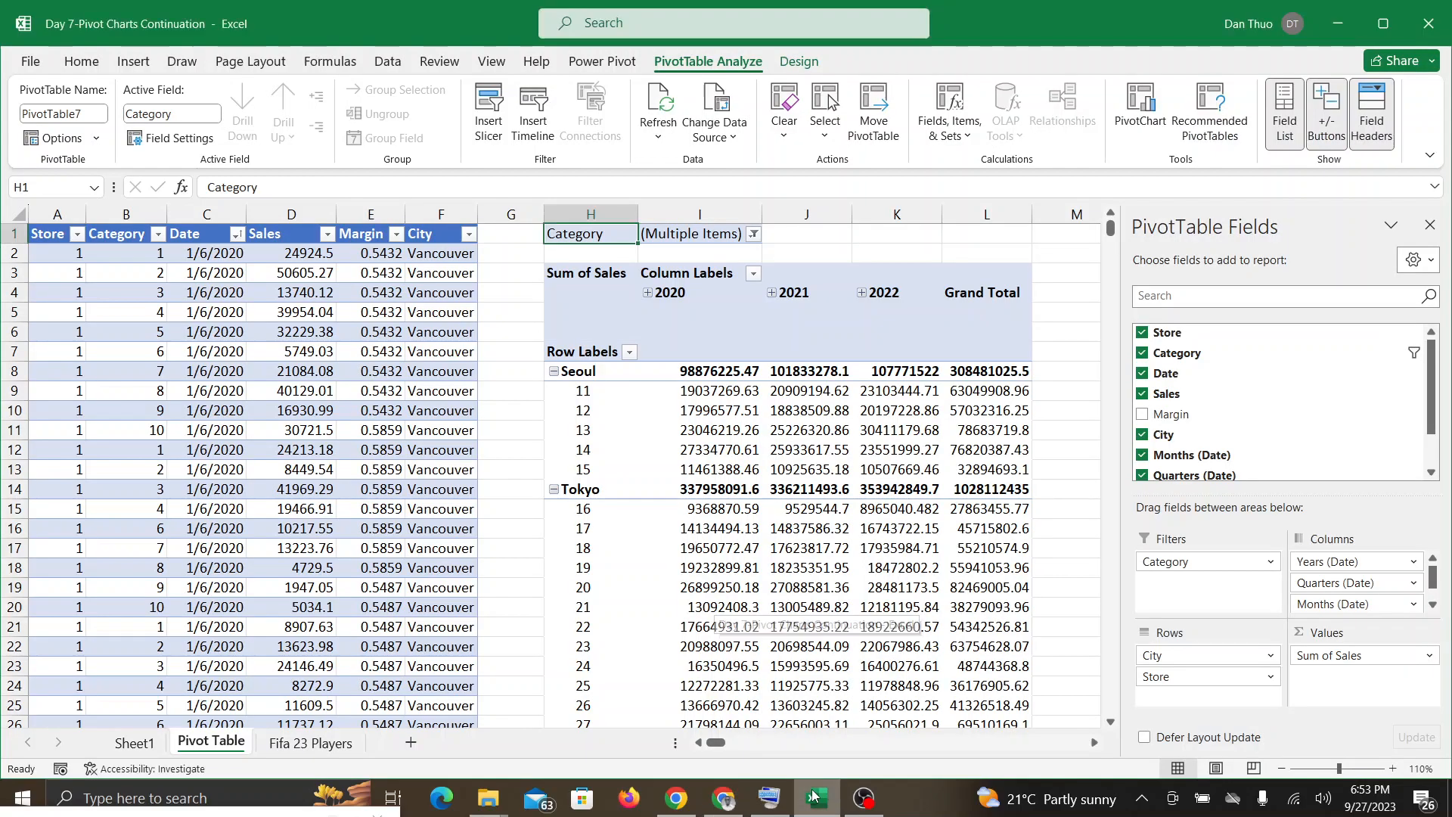
click(720, 802)
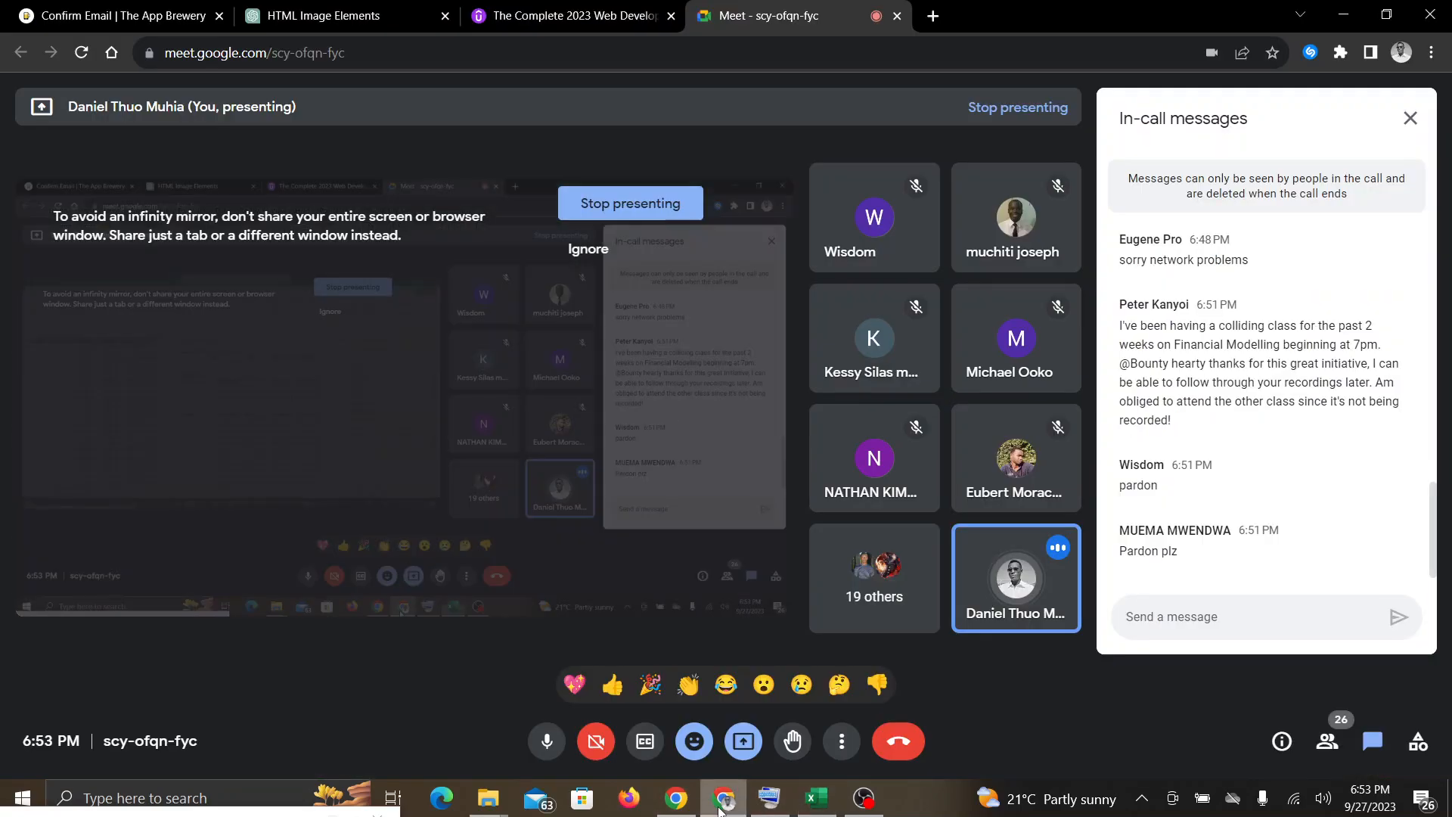
click(814, 799)
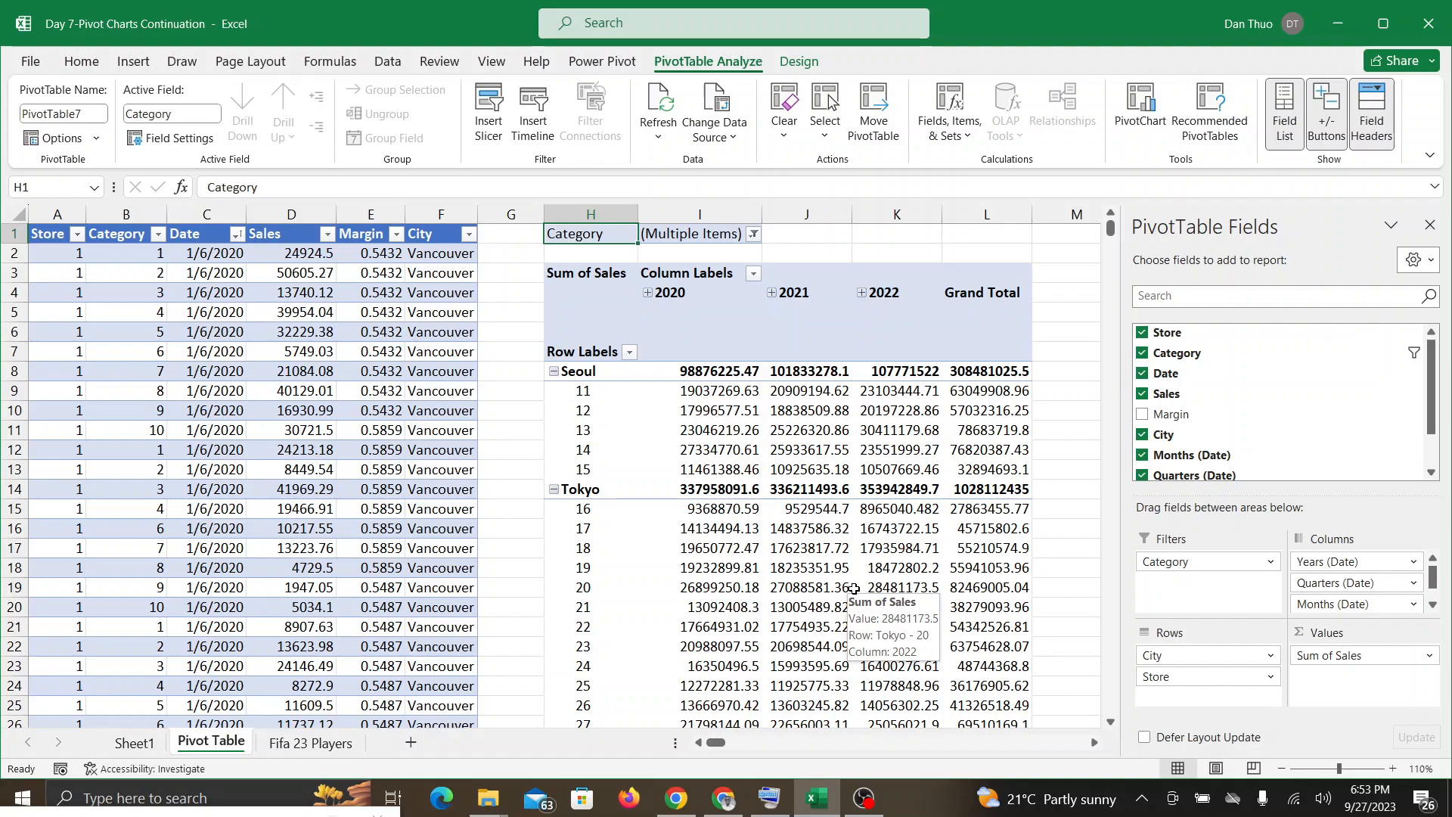
click(720, 802)
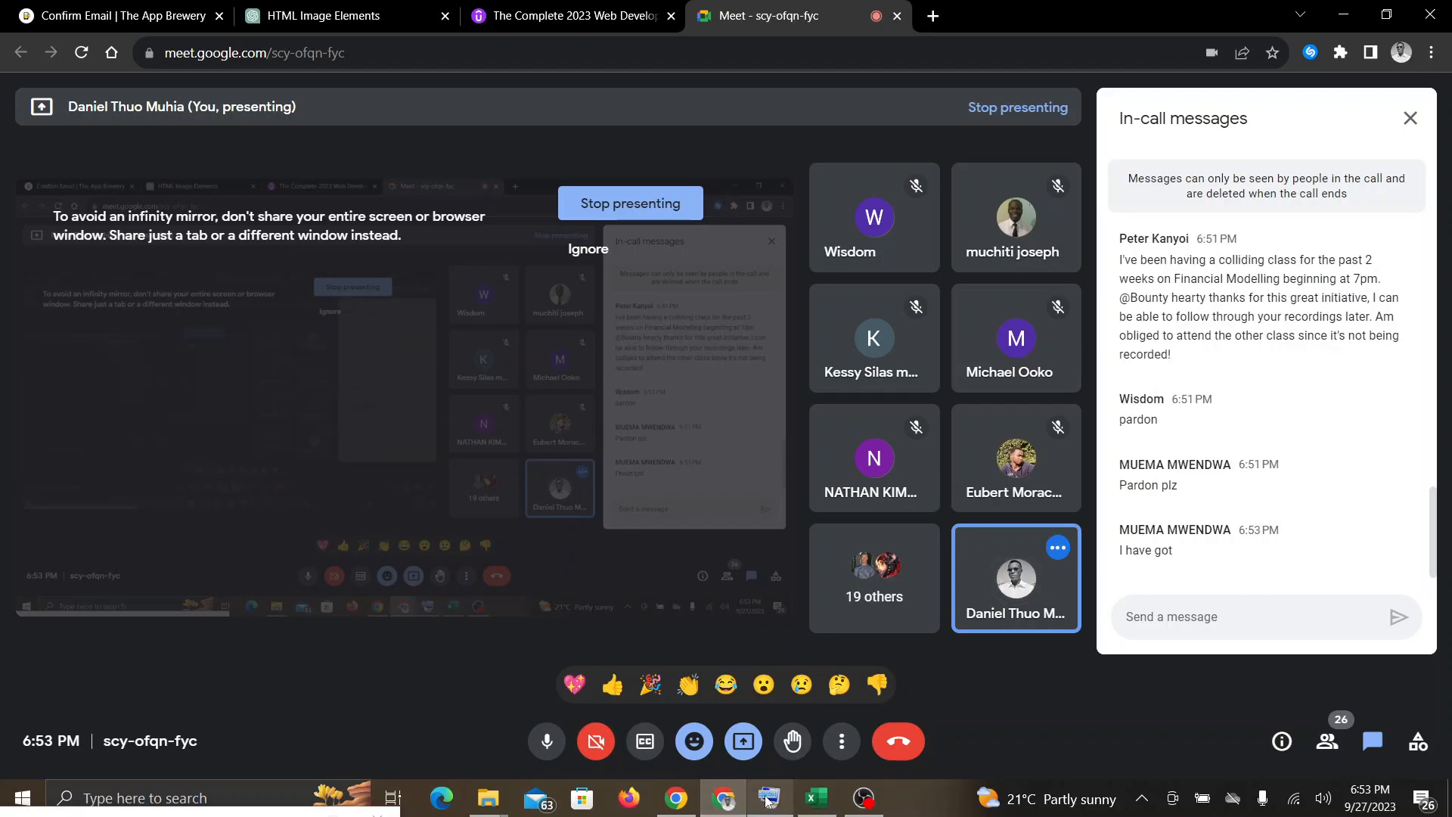
click(806, 803)
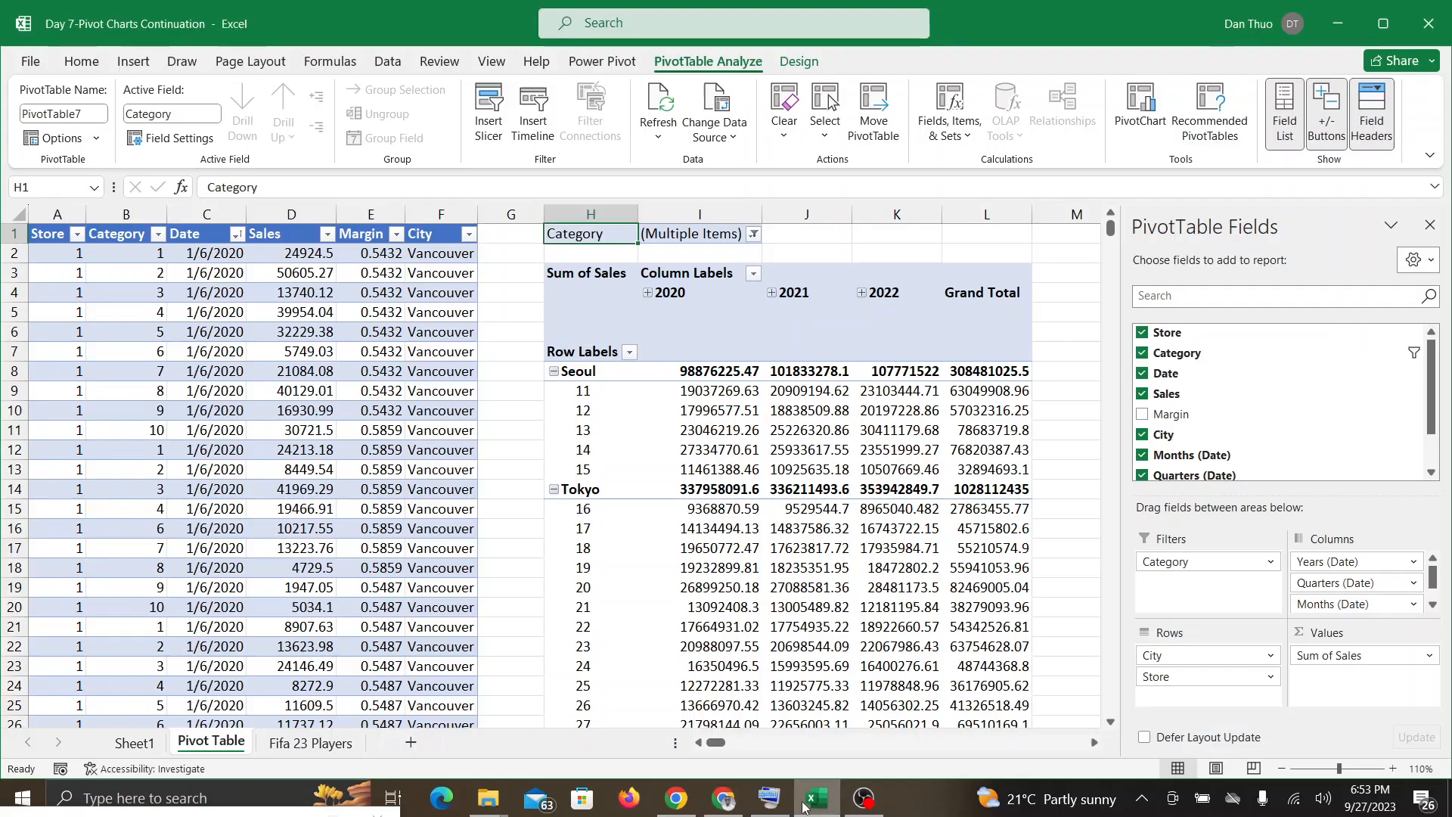
click(738, 806)
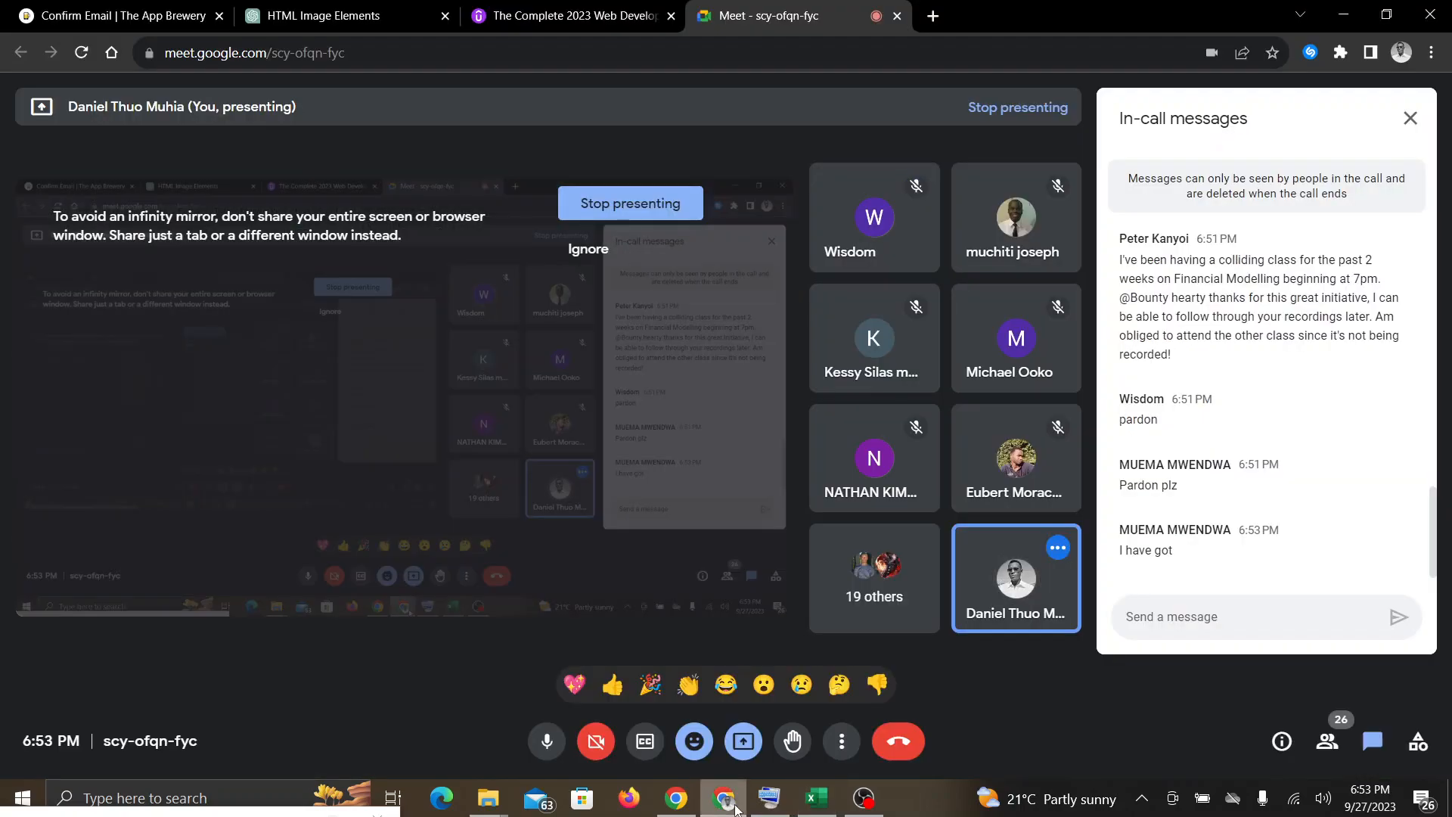
click(817, 804)
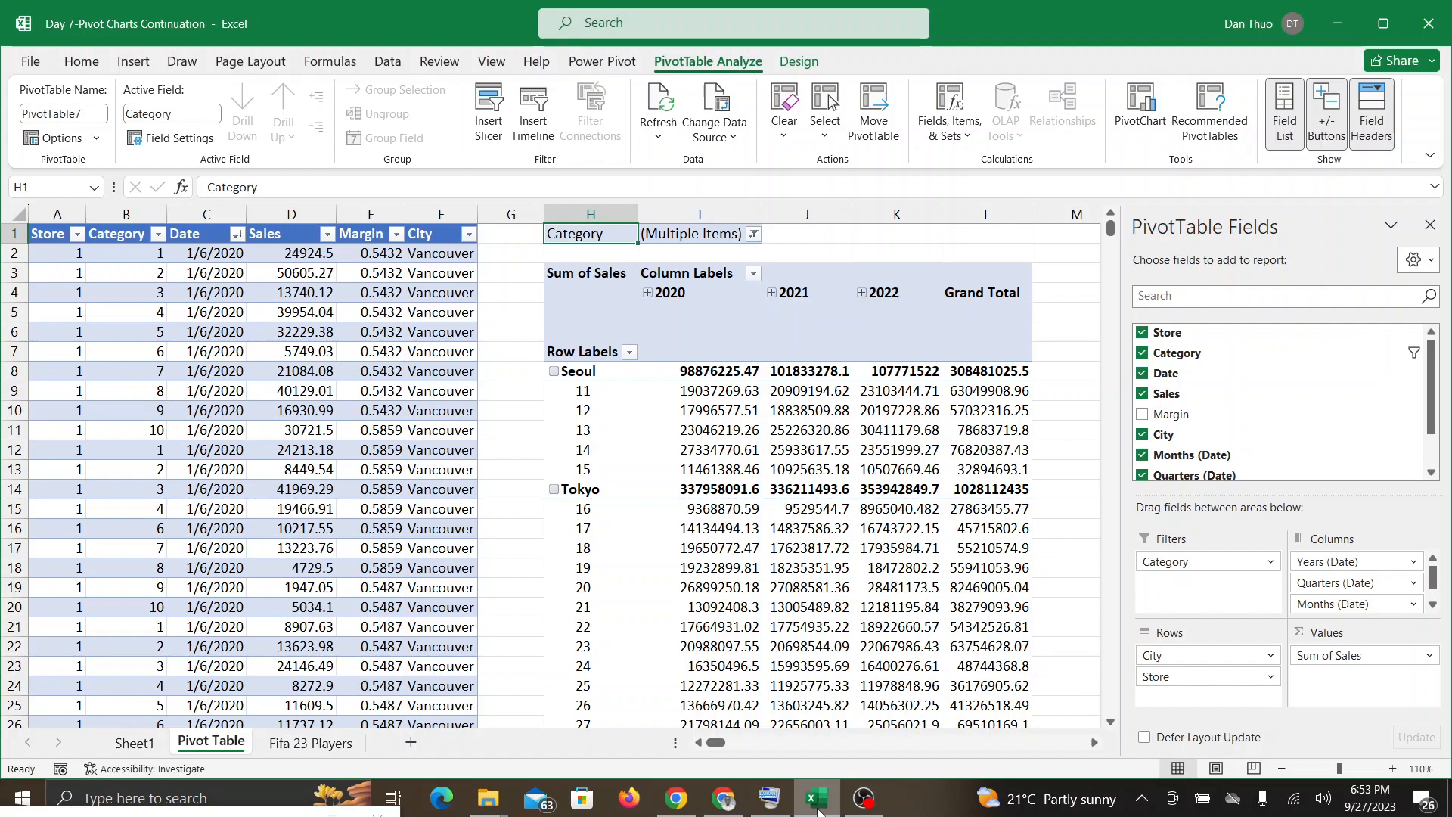
Step: Clear all selections in the PivotTable's Category filter, keep multiple items allowed, and filter to categories 2, 6, 8 and 10
click(754, 238)
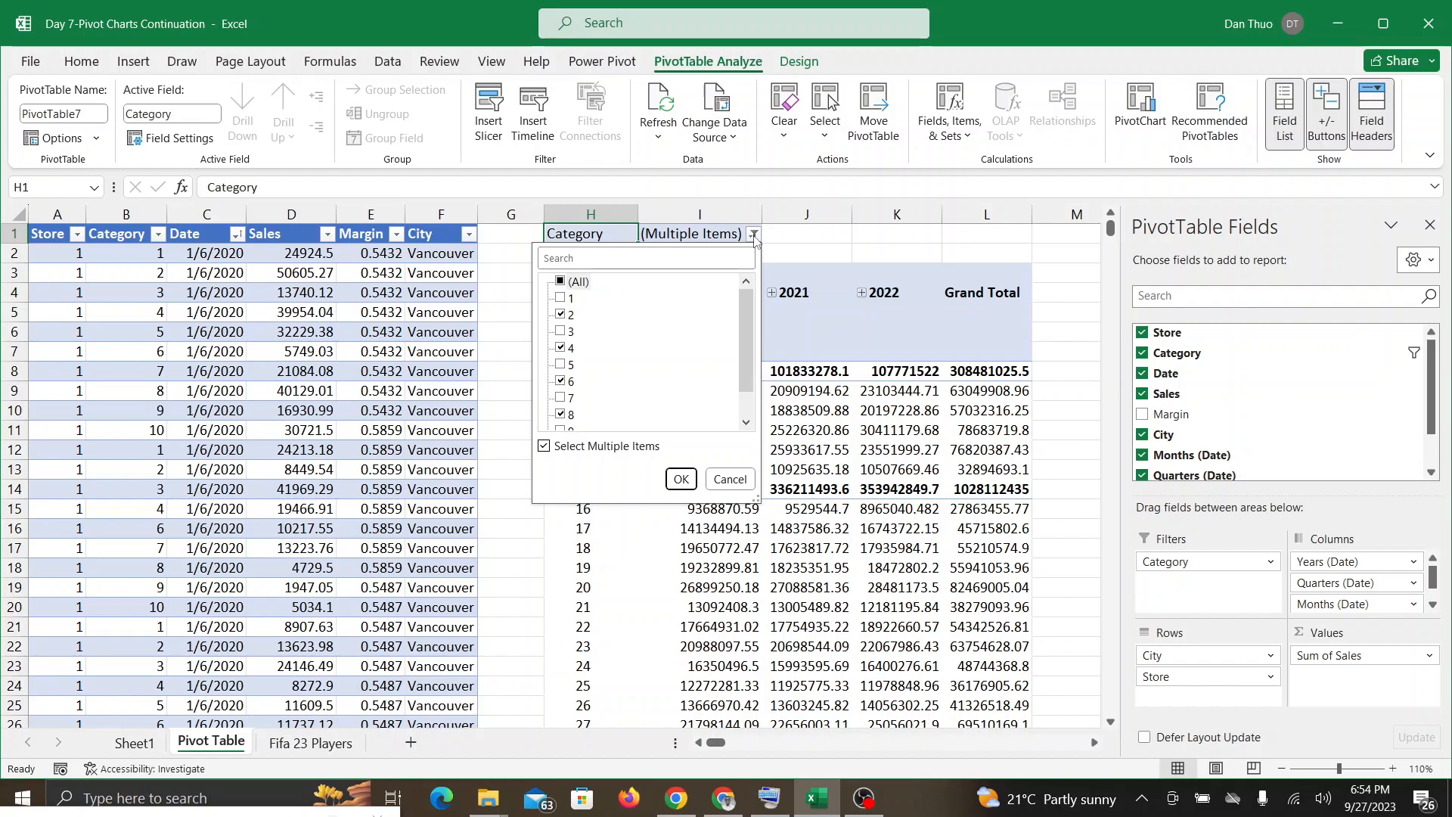
click(544, 446)
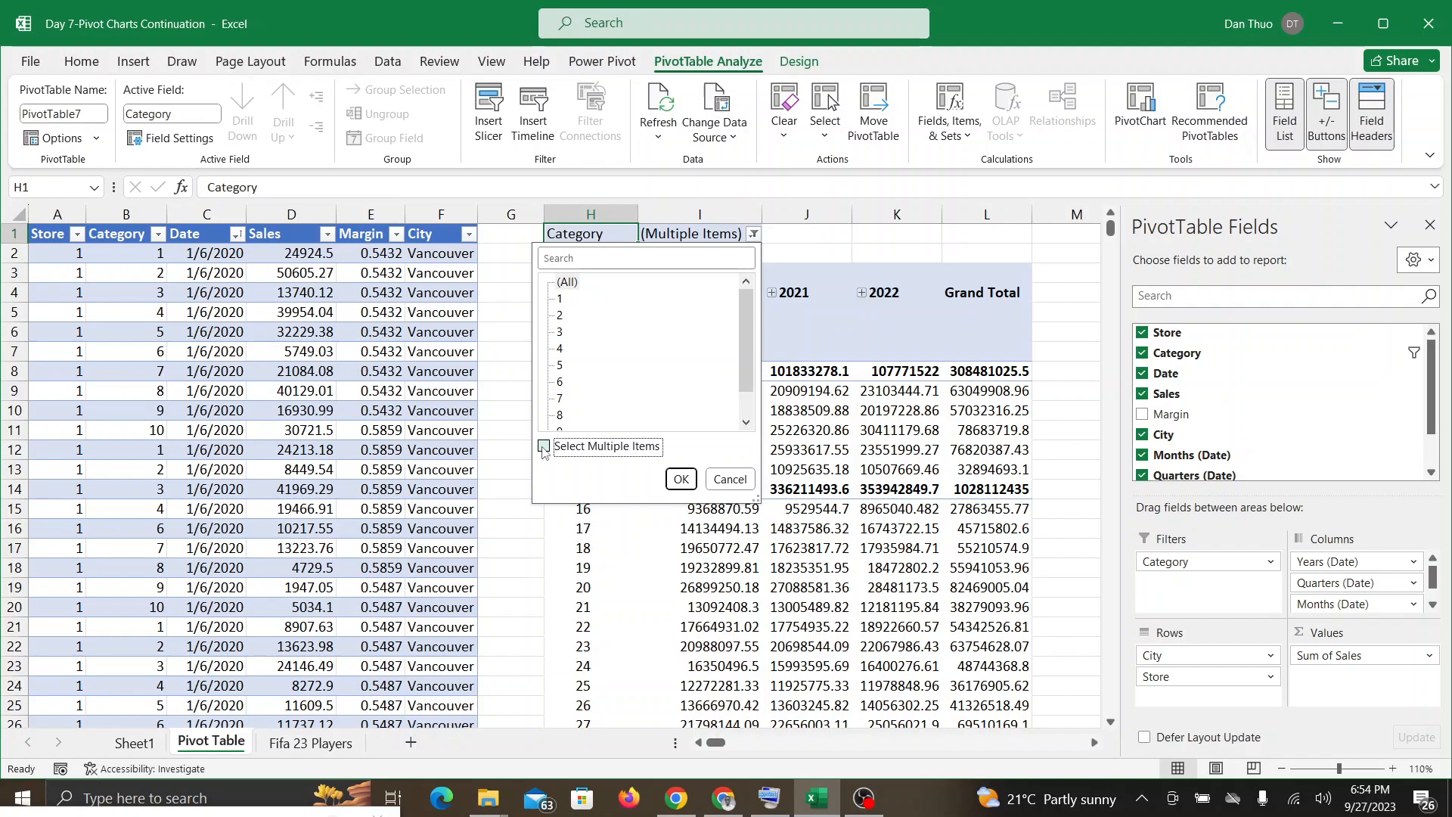
click(544, 447)
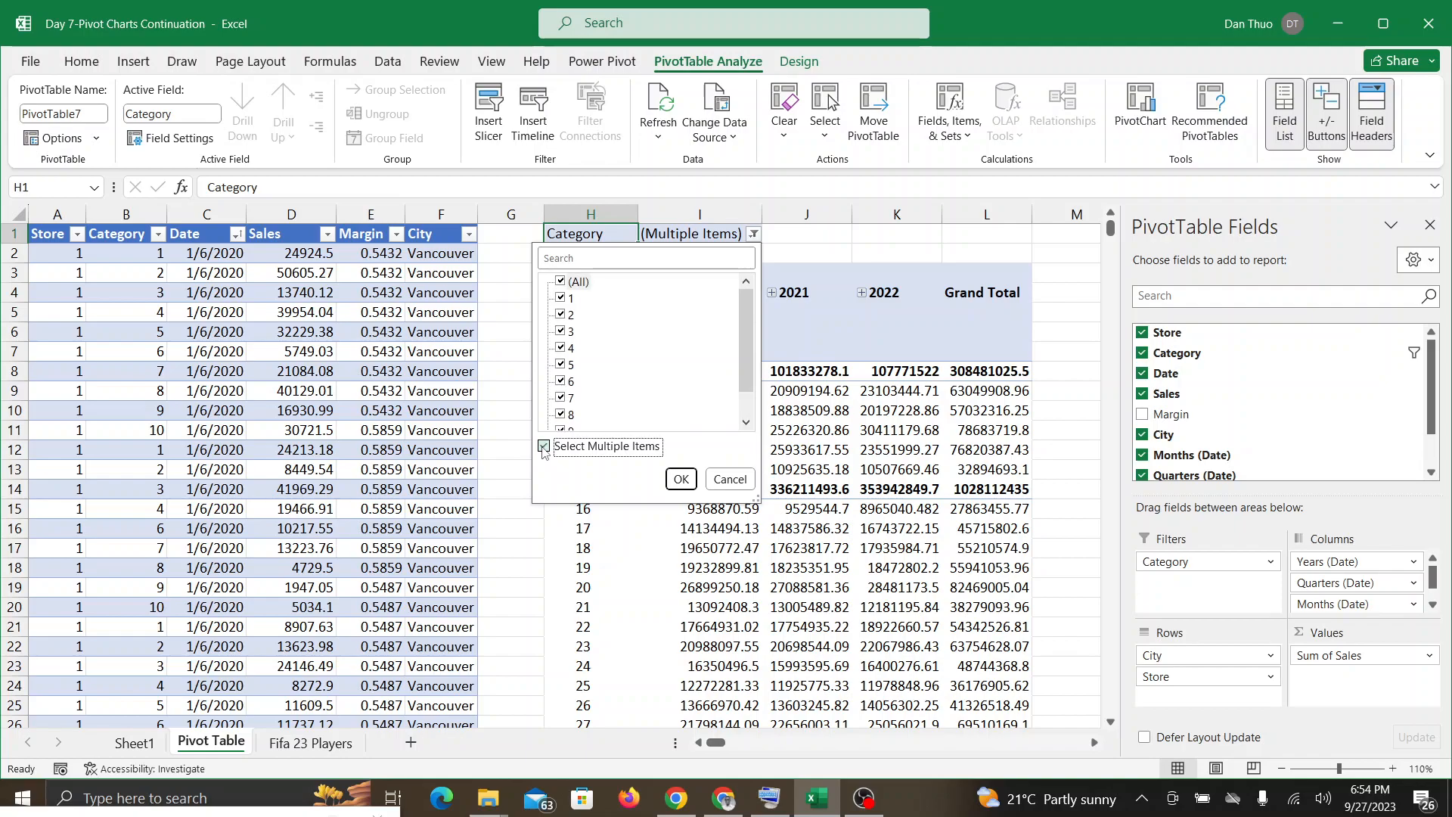
click(559, 282)
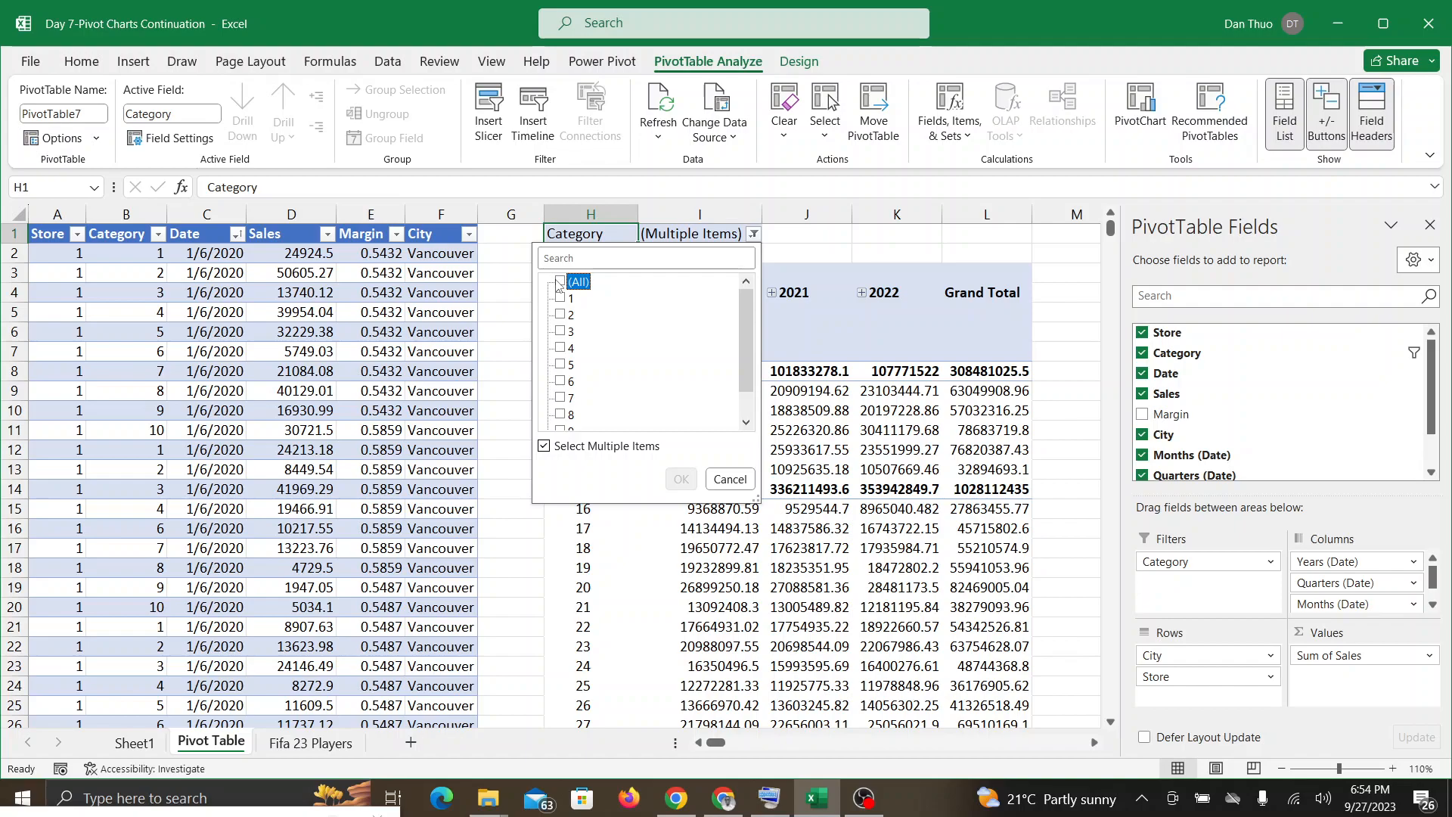
click(563, 316)
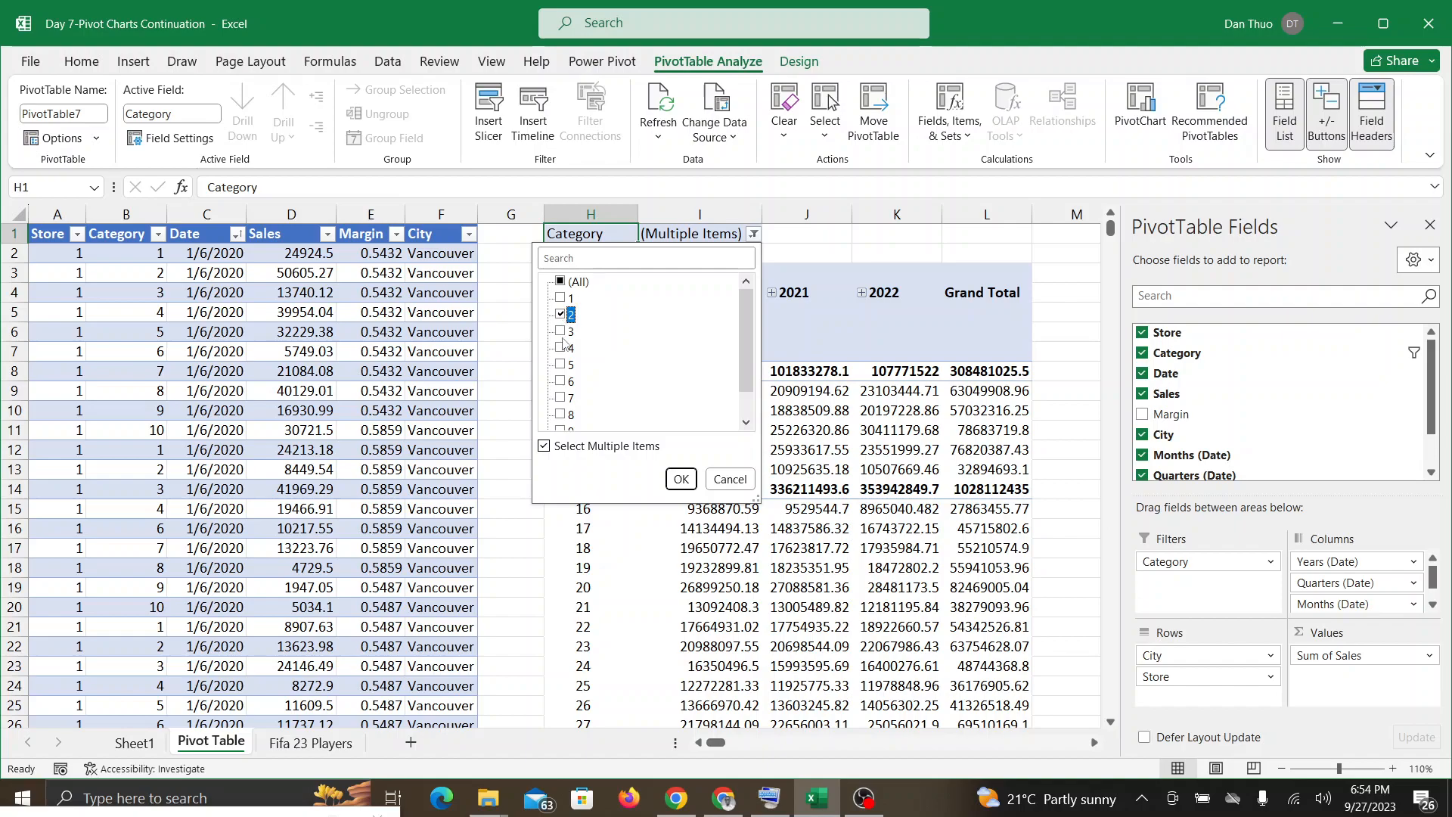
click(561, 383)
click(746, 422)
click(560, 397)
click(747, 423)
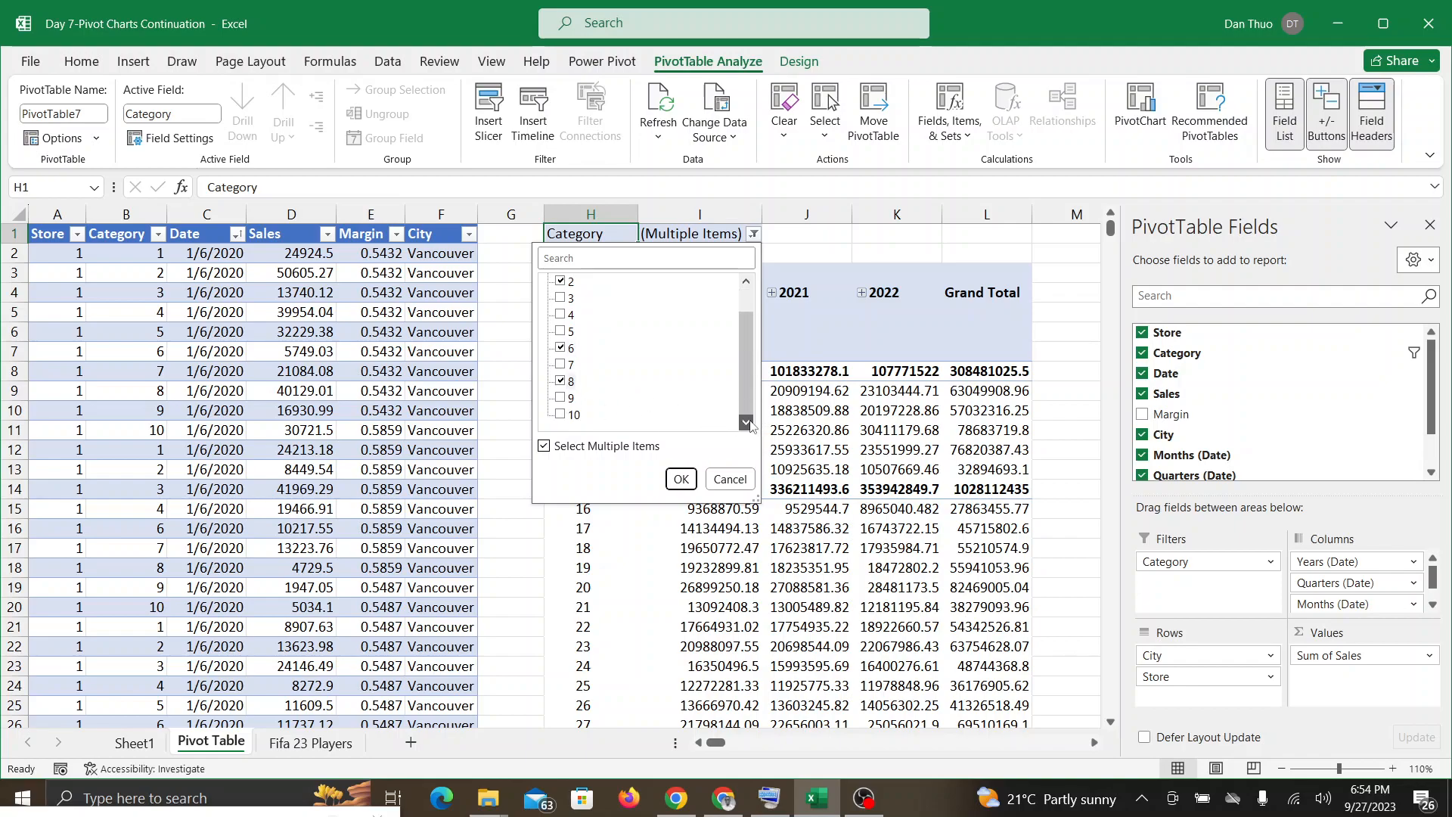
click(561, 414)
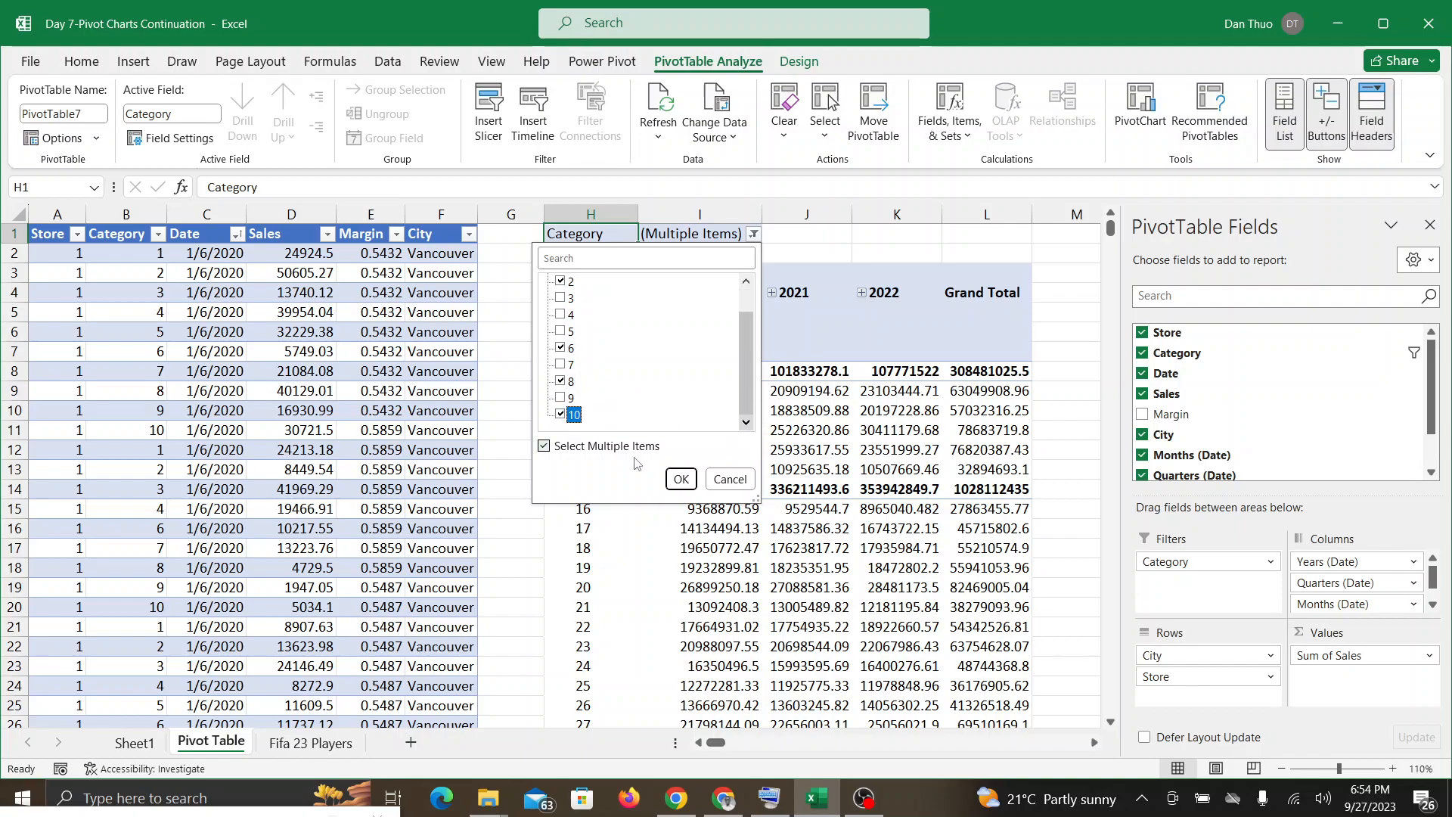
click(680, 479)
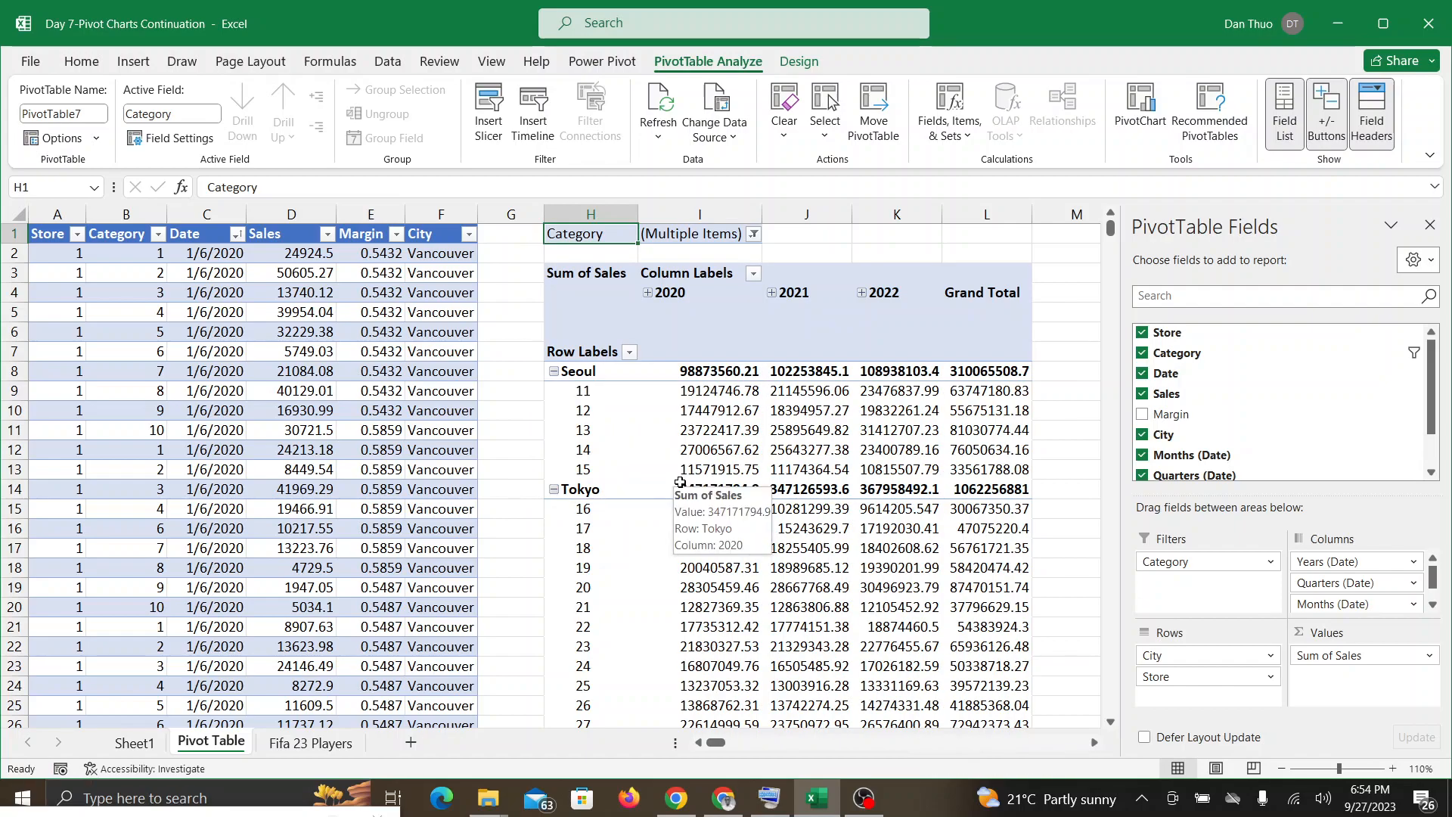
Step: Check the Google Meet call, return to Excel and examine the filtered sales by city and store
click(735, 808)
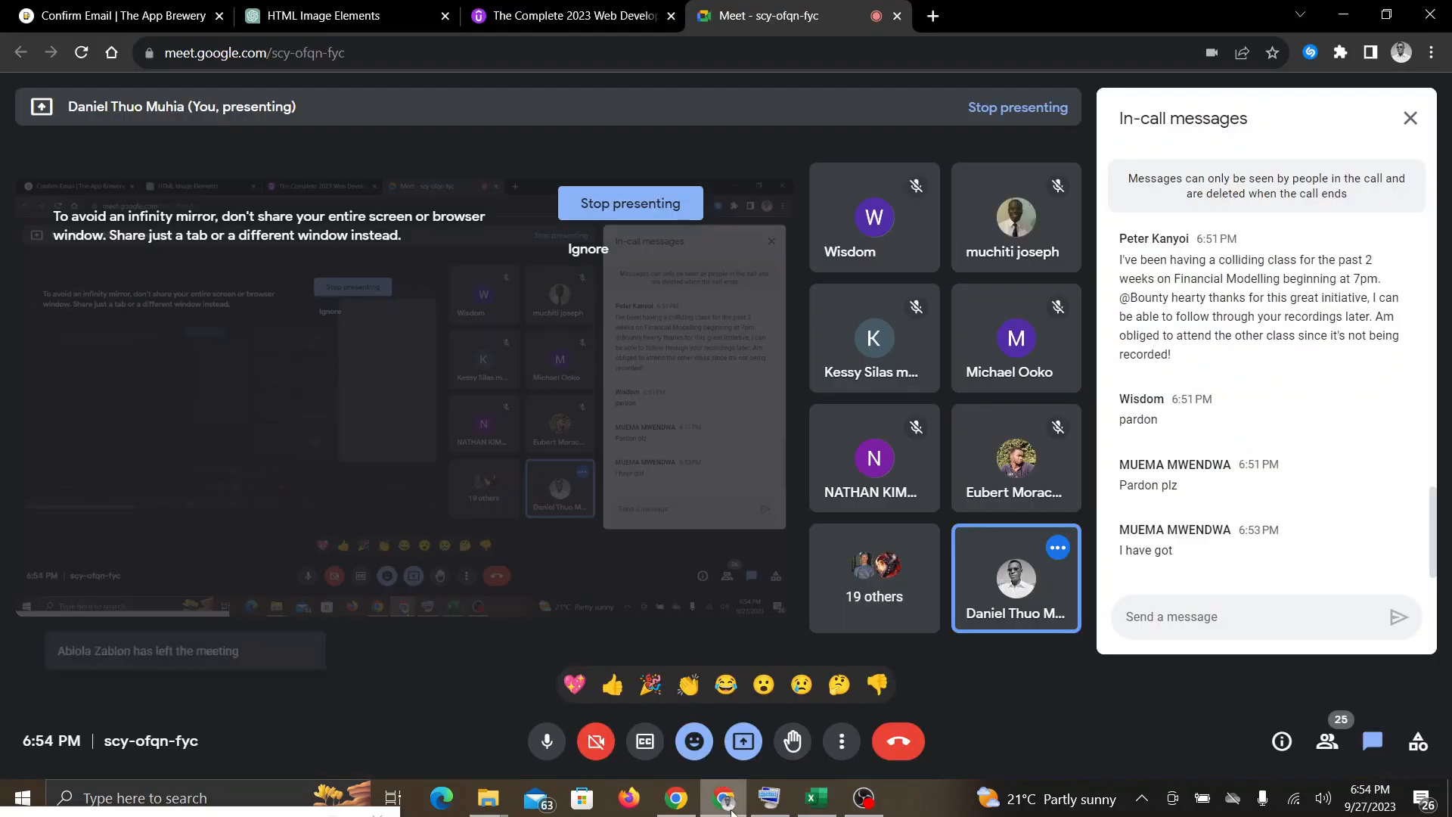
click(813, 799)
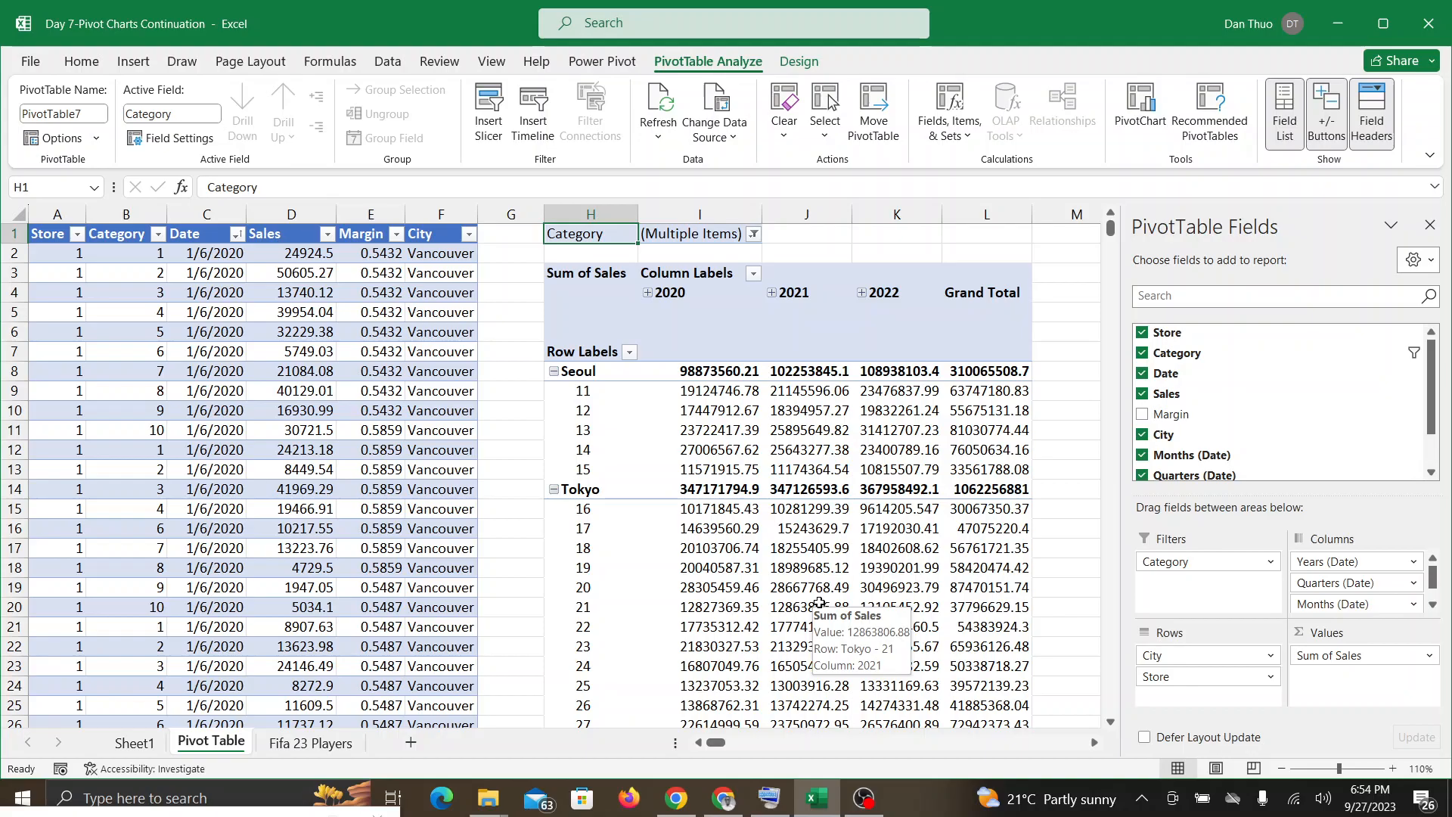
scroll(819, 602, down, 13)
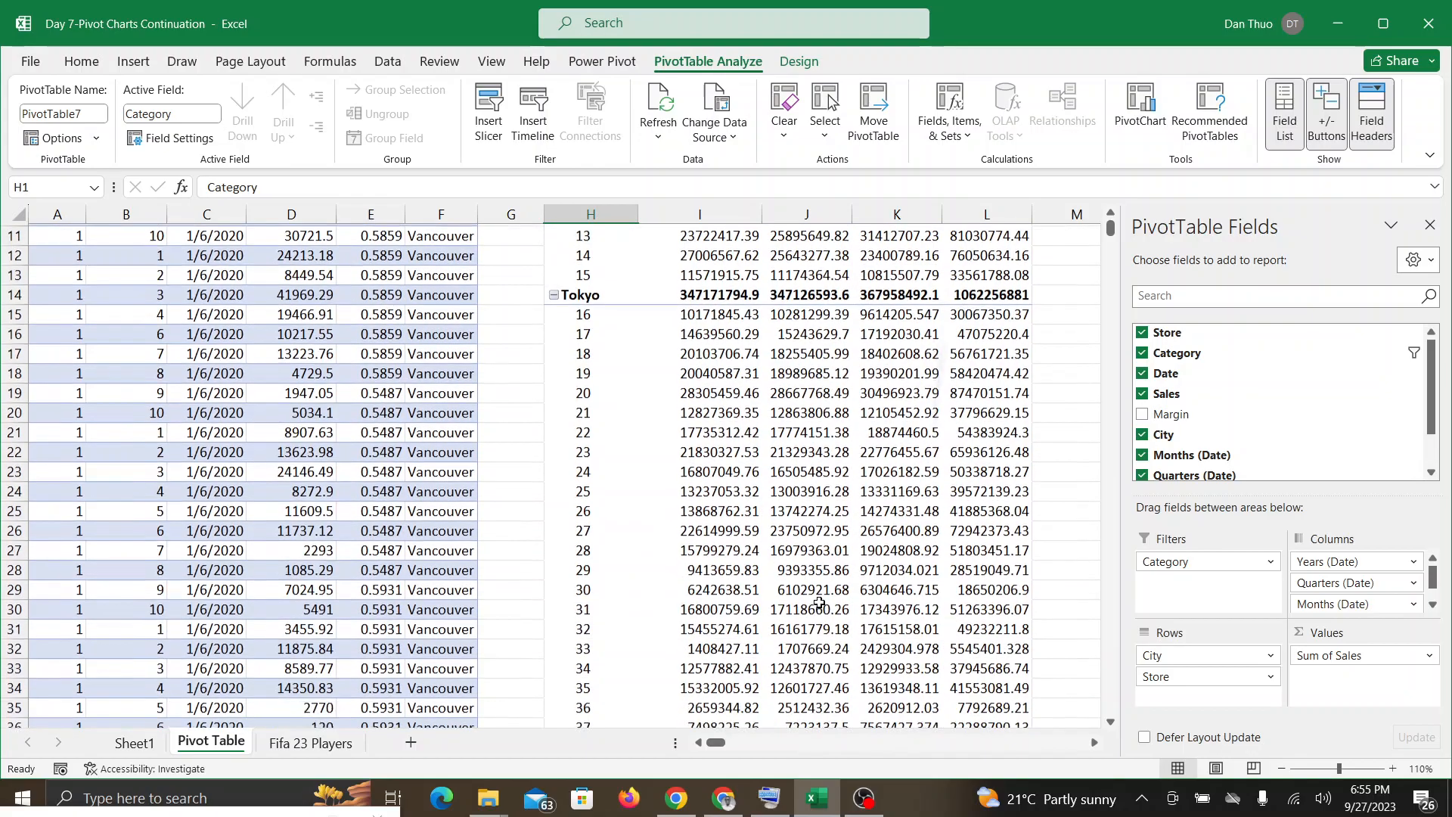
scroll(819, 603, up, 2)
scroll(819, 603, up, 11)
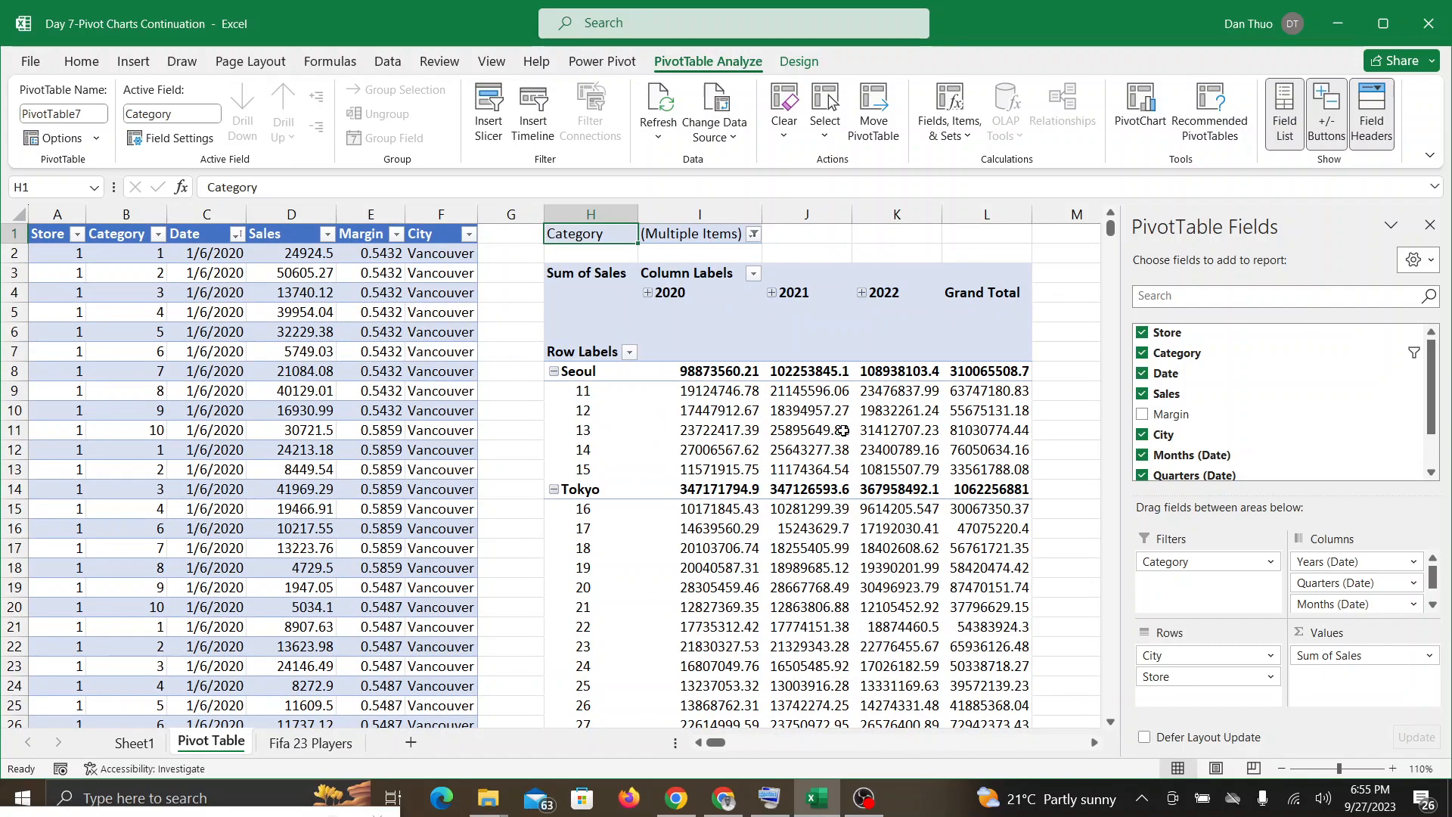
mouse_move(843, 430)
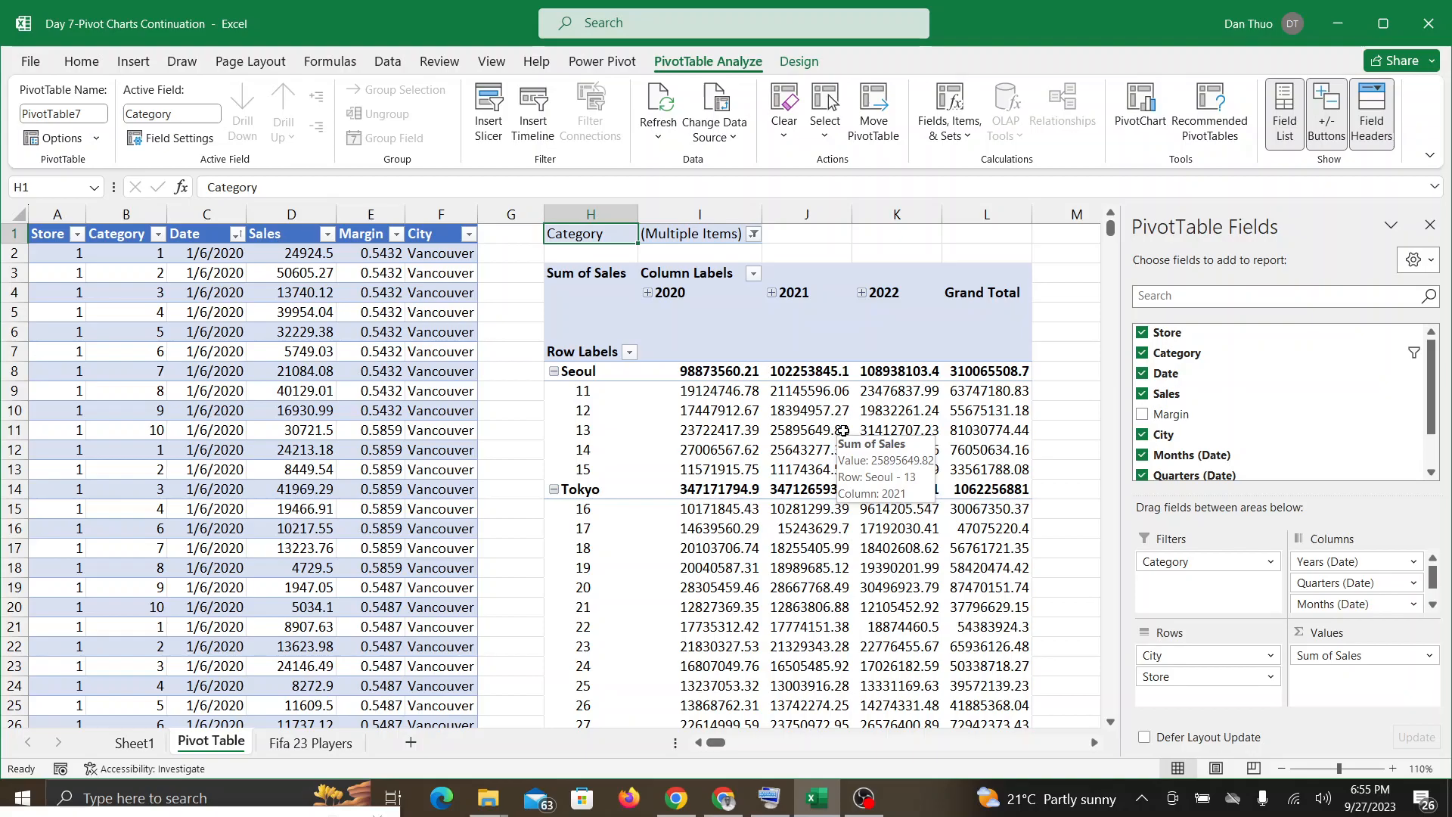
scroll(842, 430, down, 11)
scroll(842, 431, up, 11)
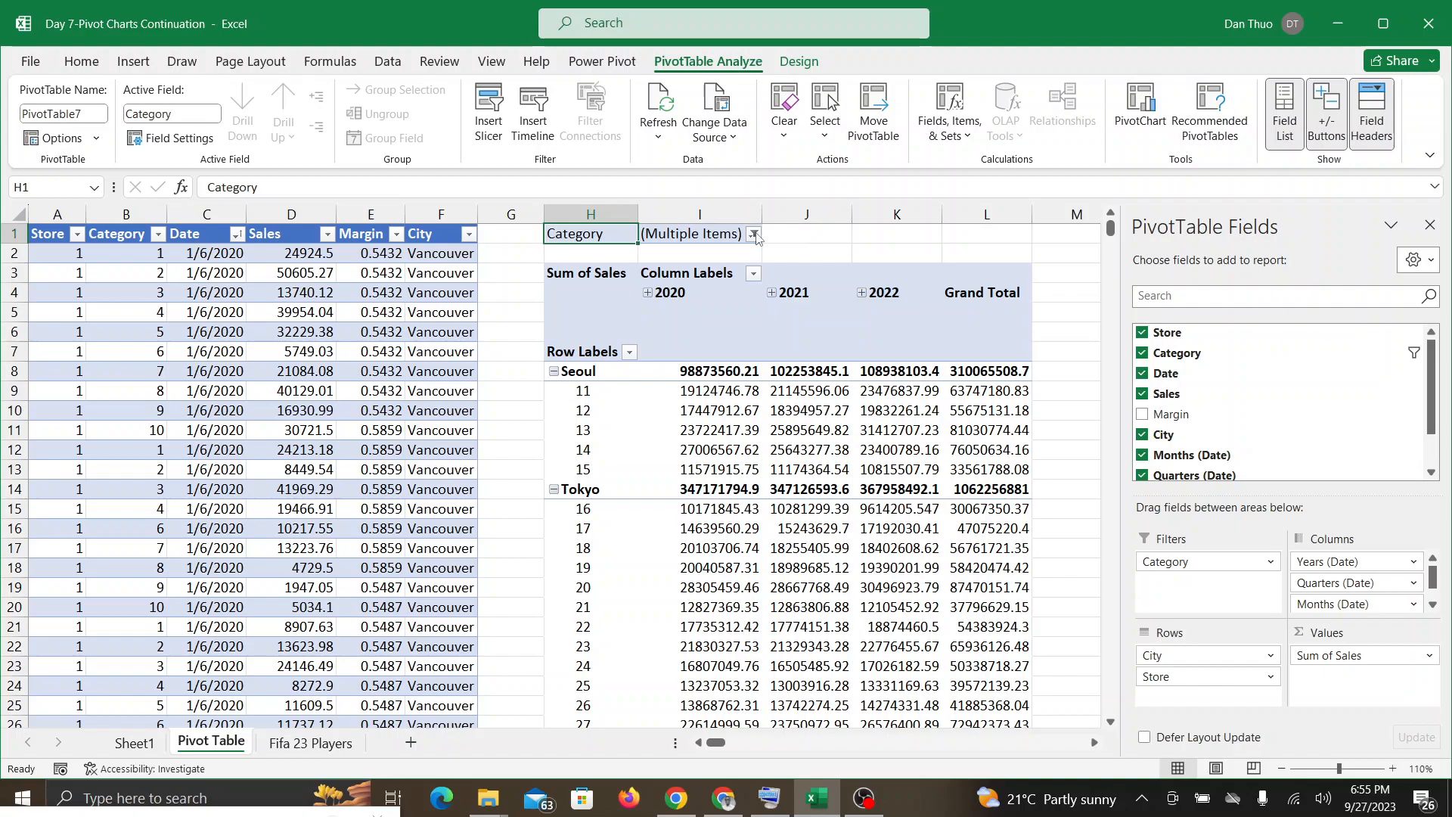
Step: Review the items selected in the PivotTable's Category filter and apply the same selection again
click(753, 235)
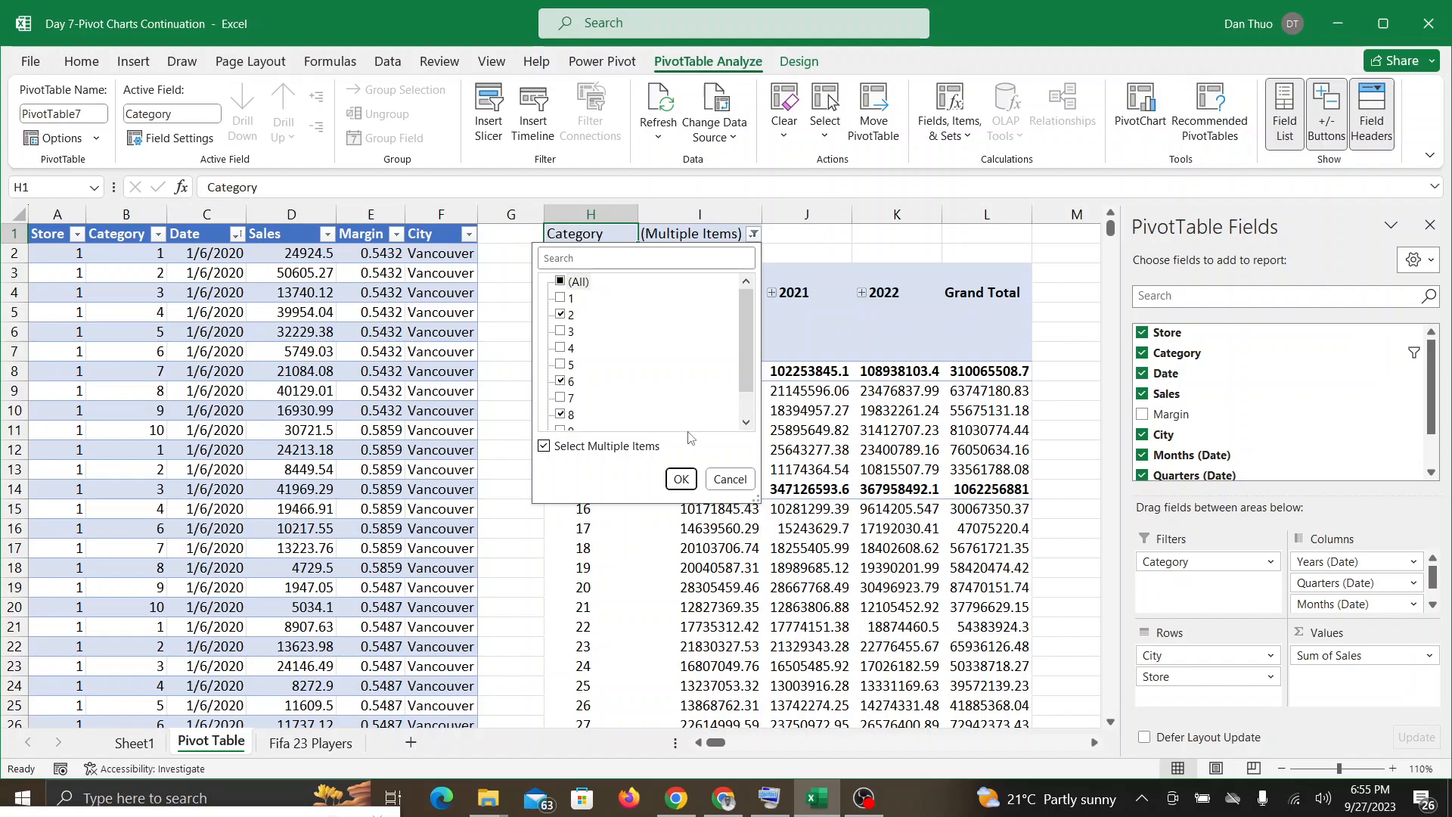
click(683, 479)
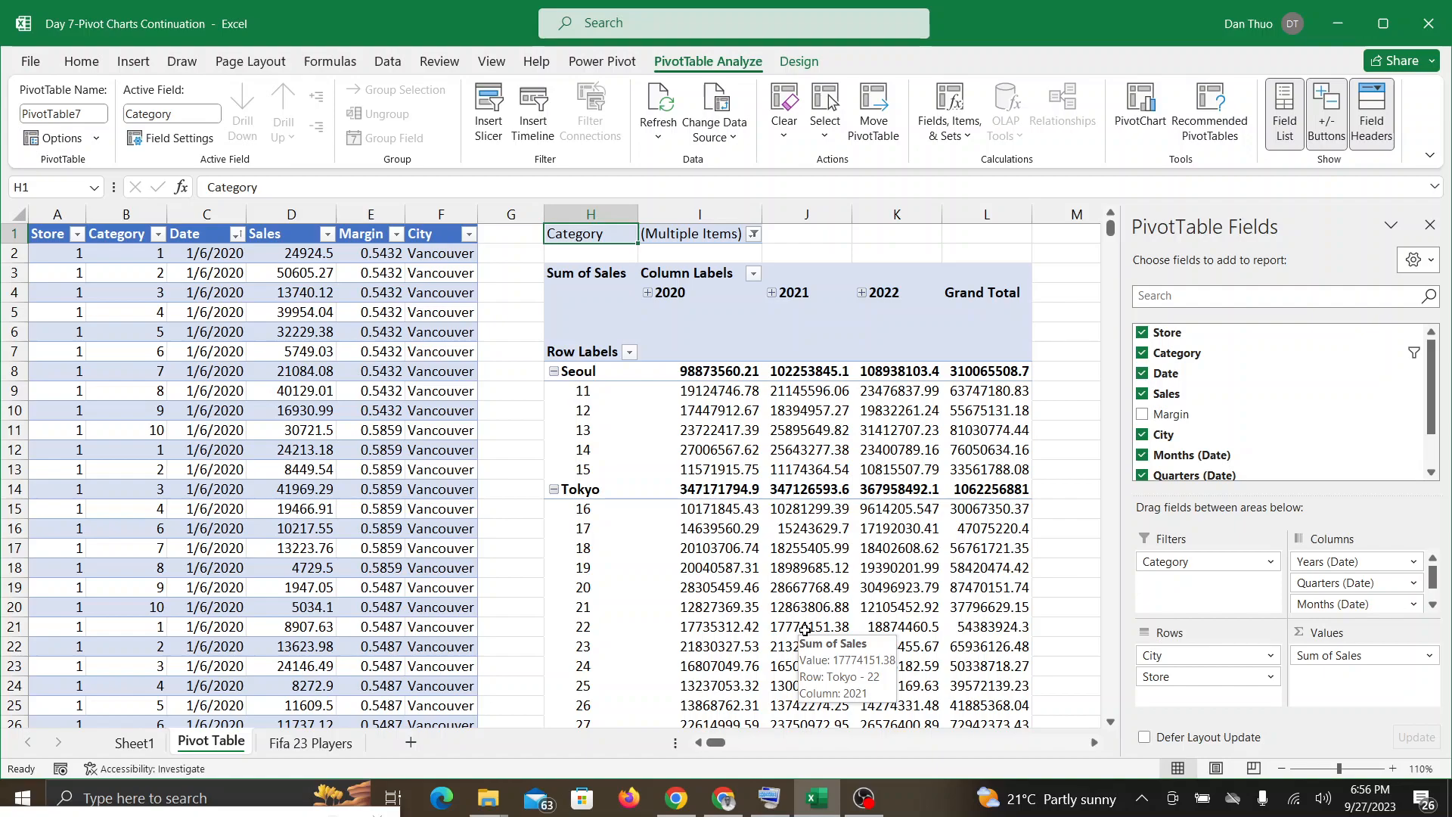
scroll(805, 629, right, 5)
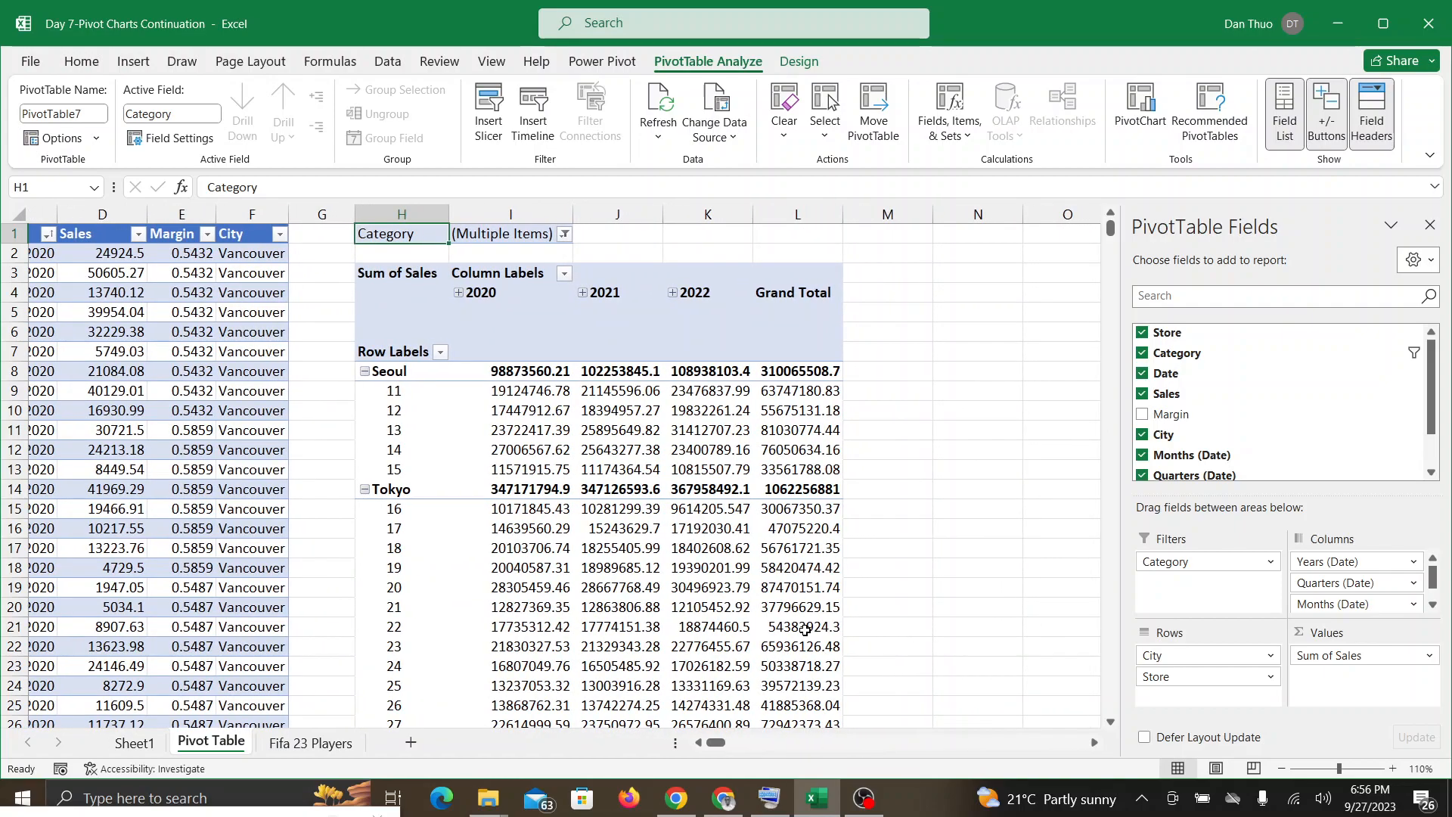
scroll(804, 629, right, 1)
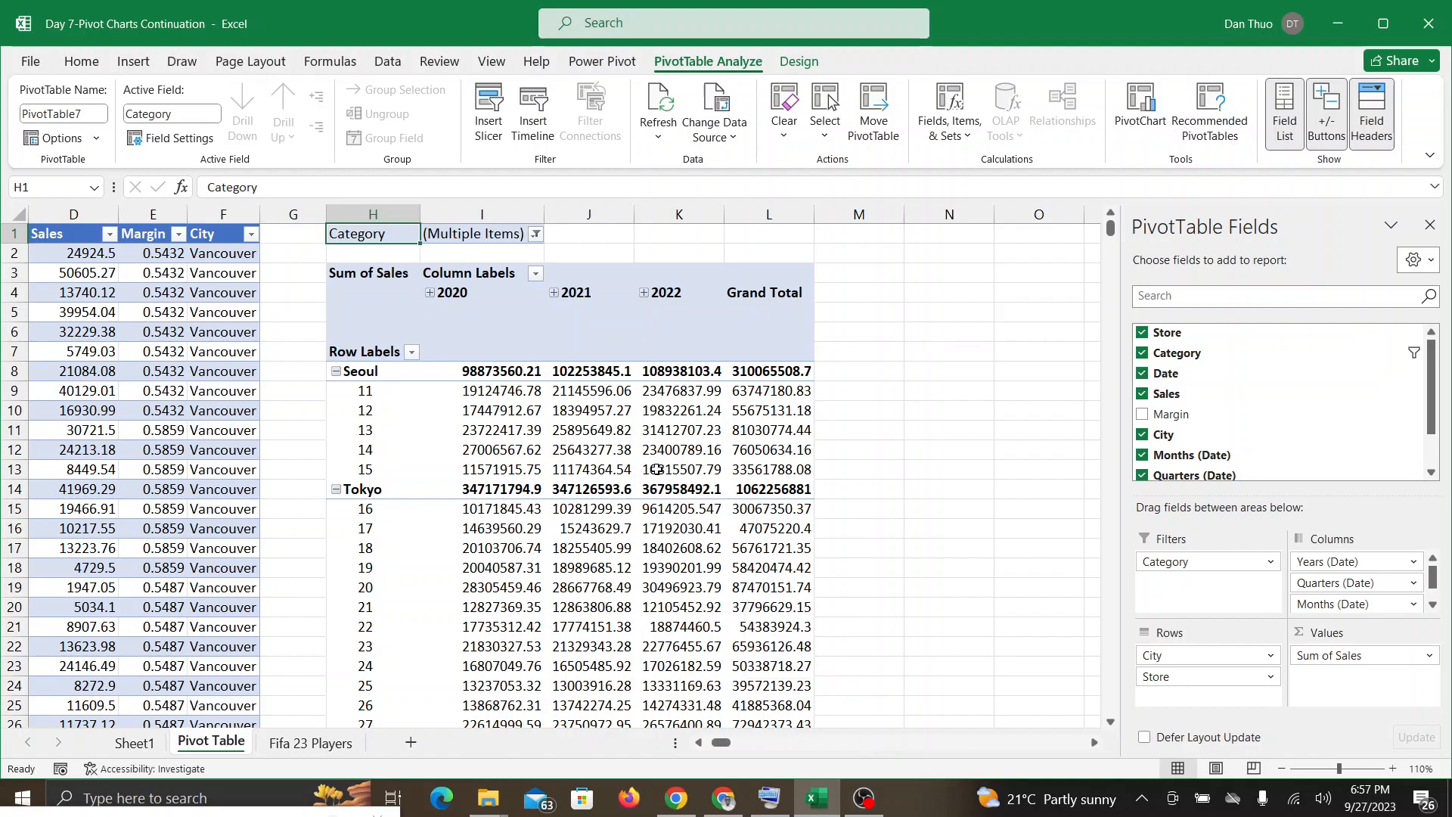
Step: Switch between Excel and the Google Meet call to check the in-call messages, ending back in the Pivot Table sheet
click(722, 806)
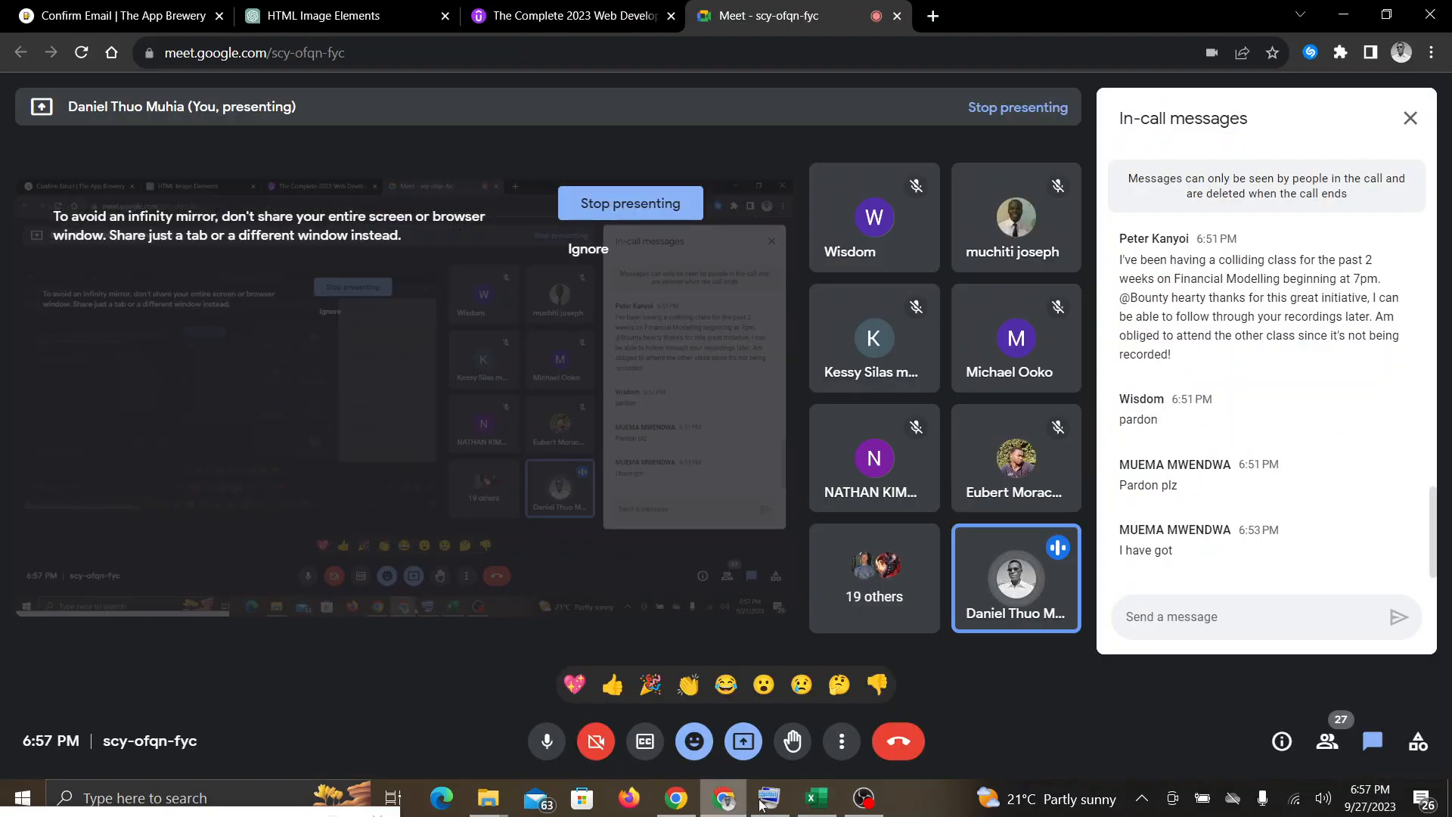
click(811, 802)
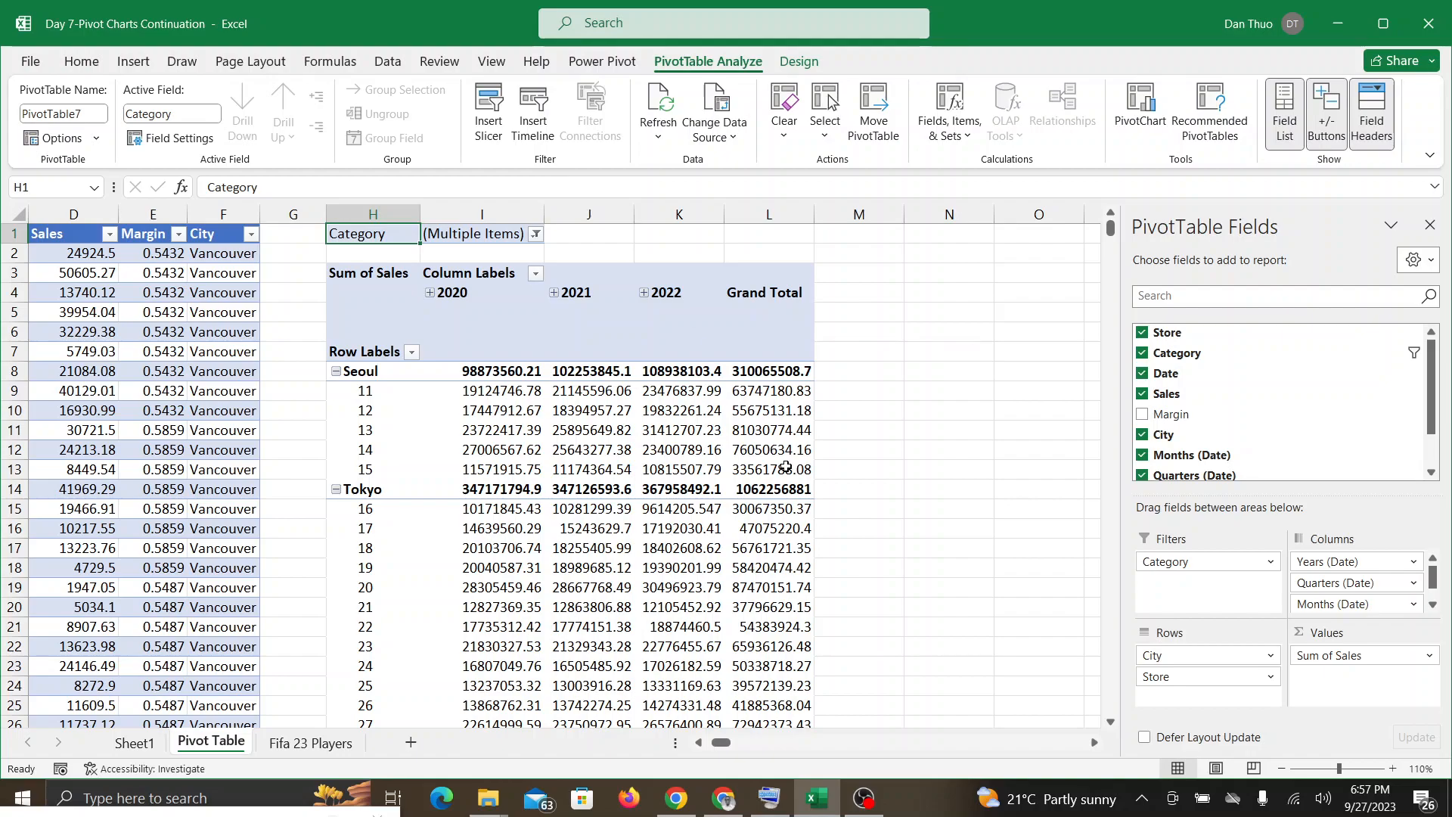
mouse_move(668, 519)
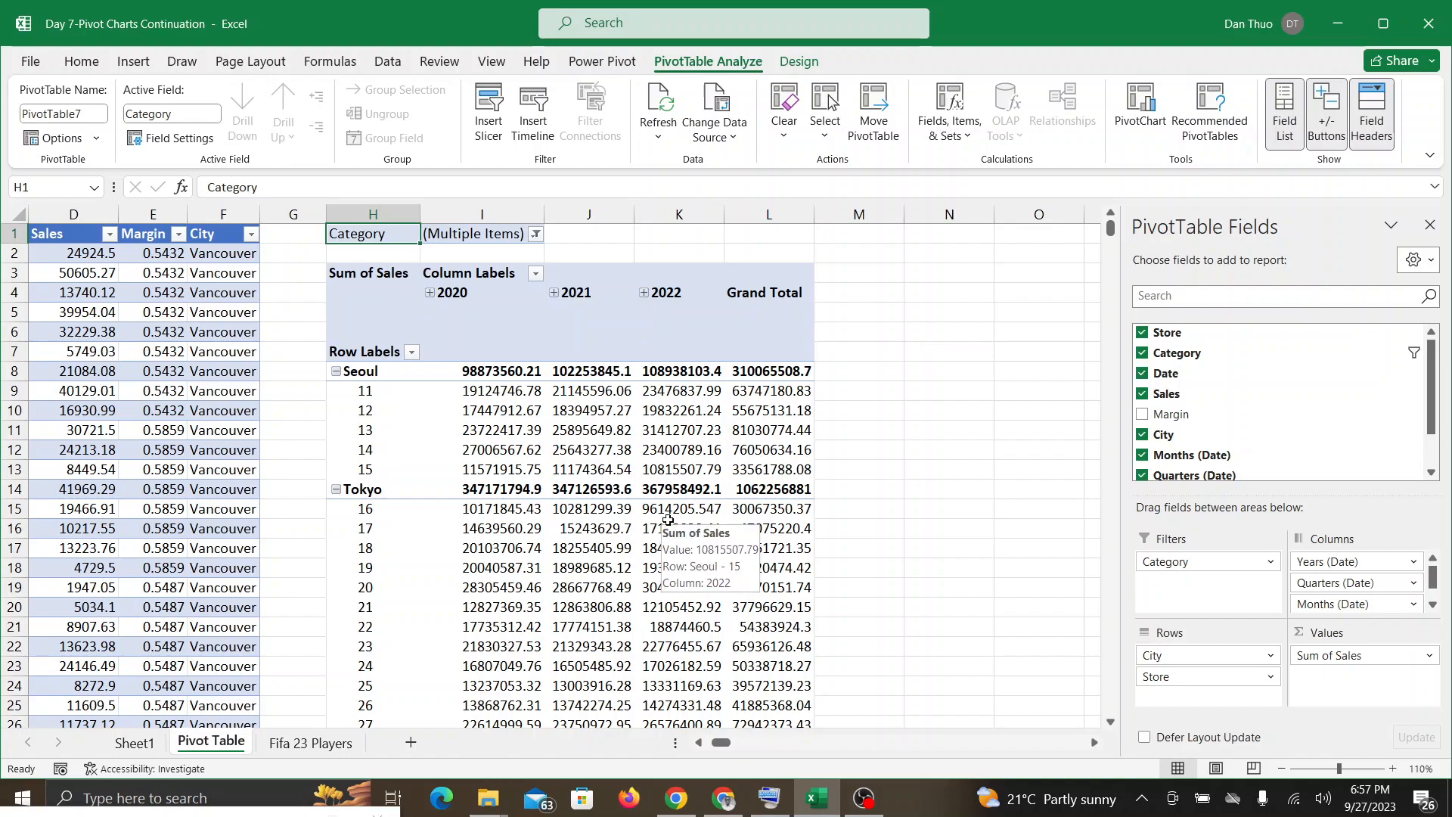
click(631, 534)
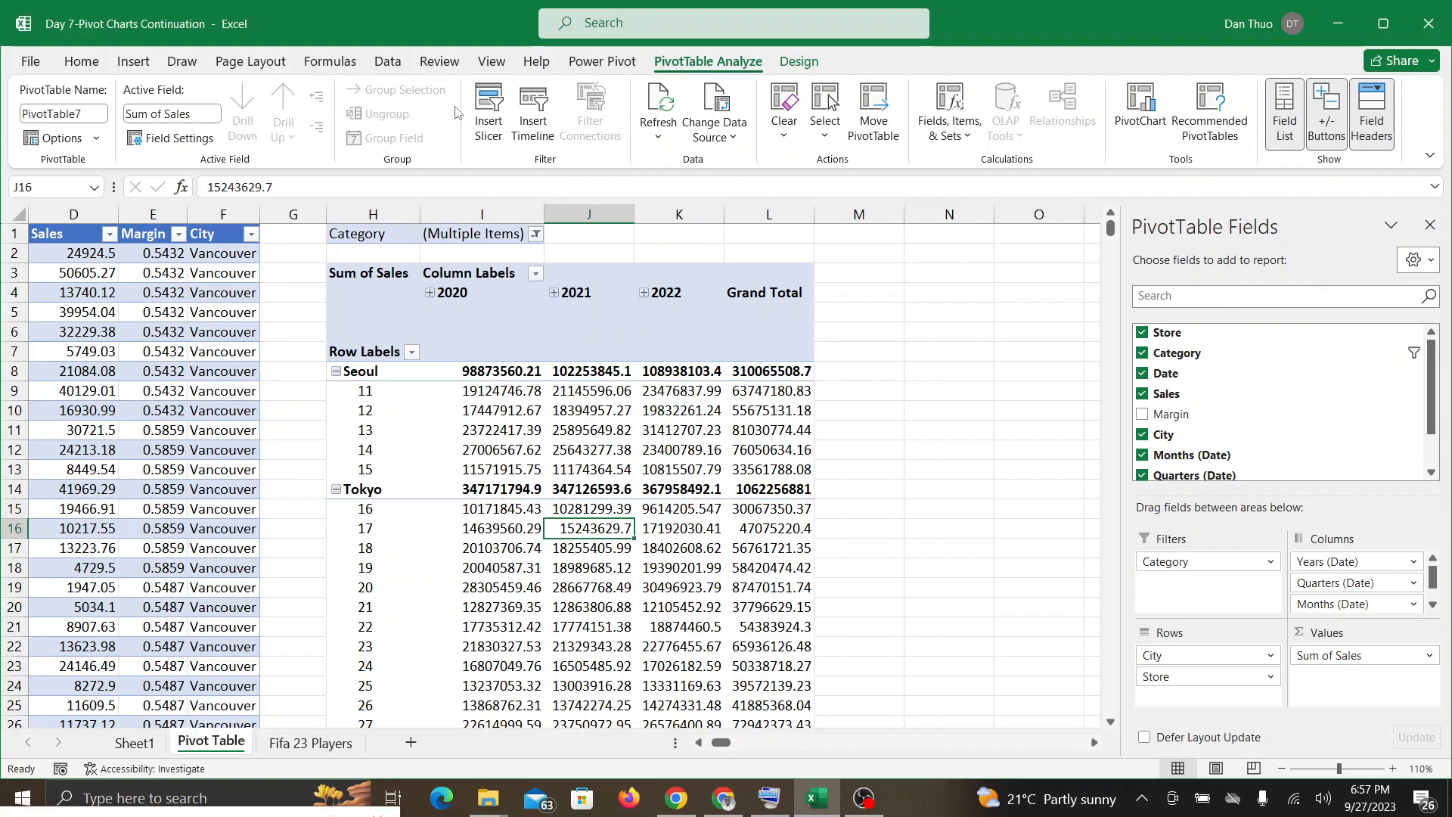
click(727, 808)
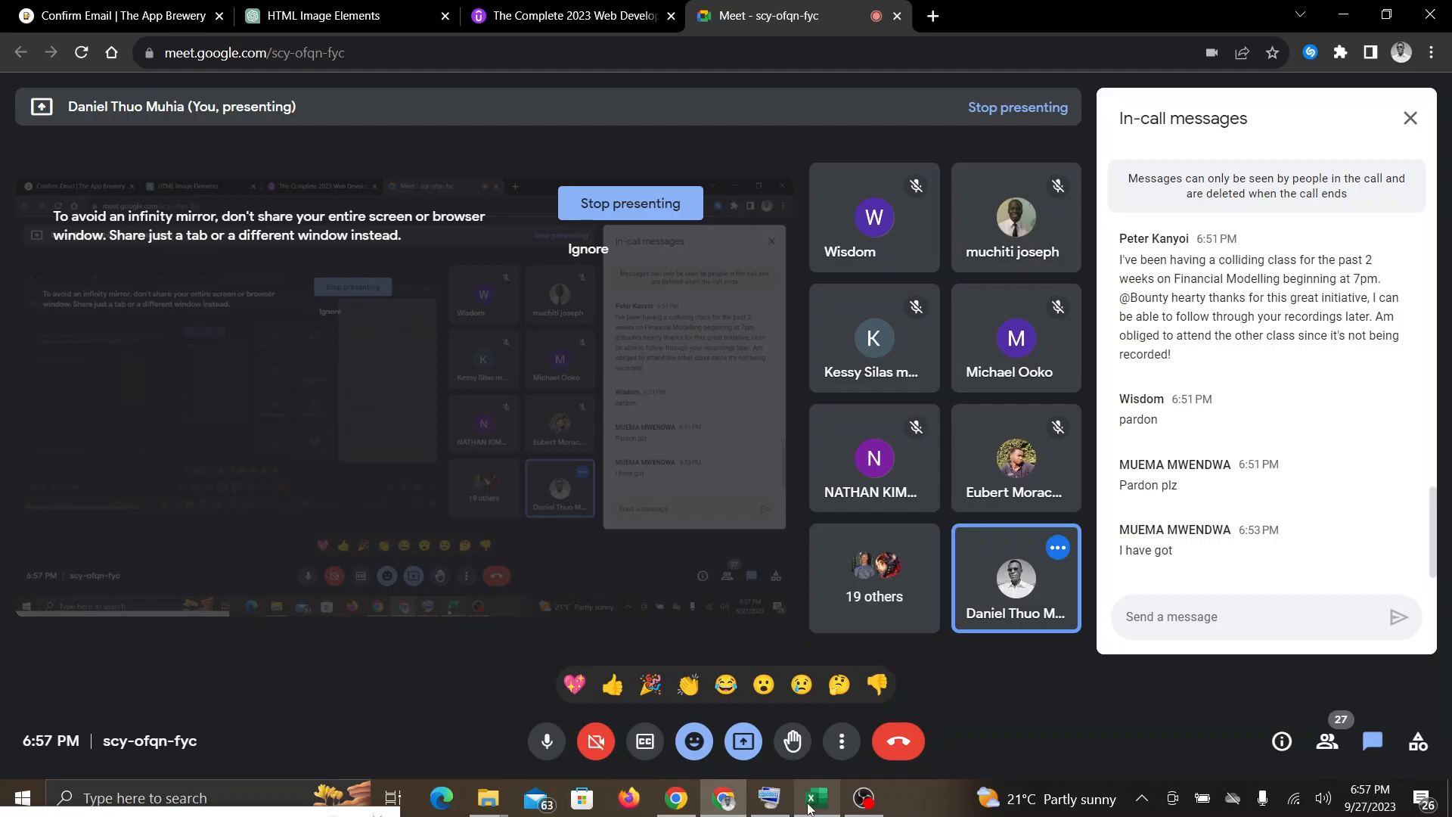
click(807, 806)
click(726, 806)
click(811, 812)
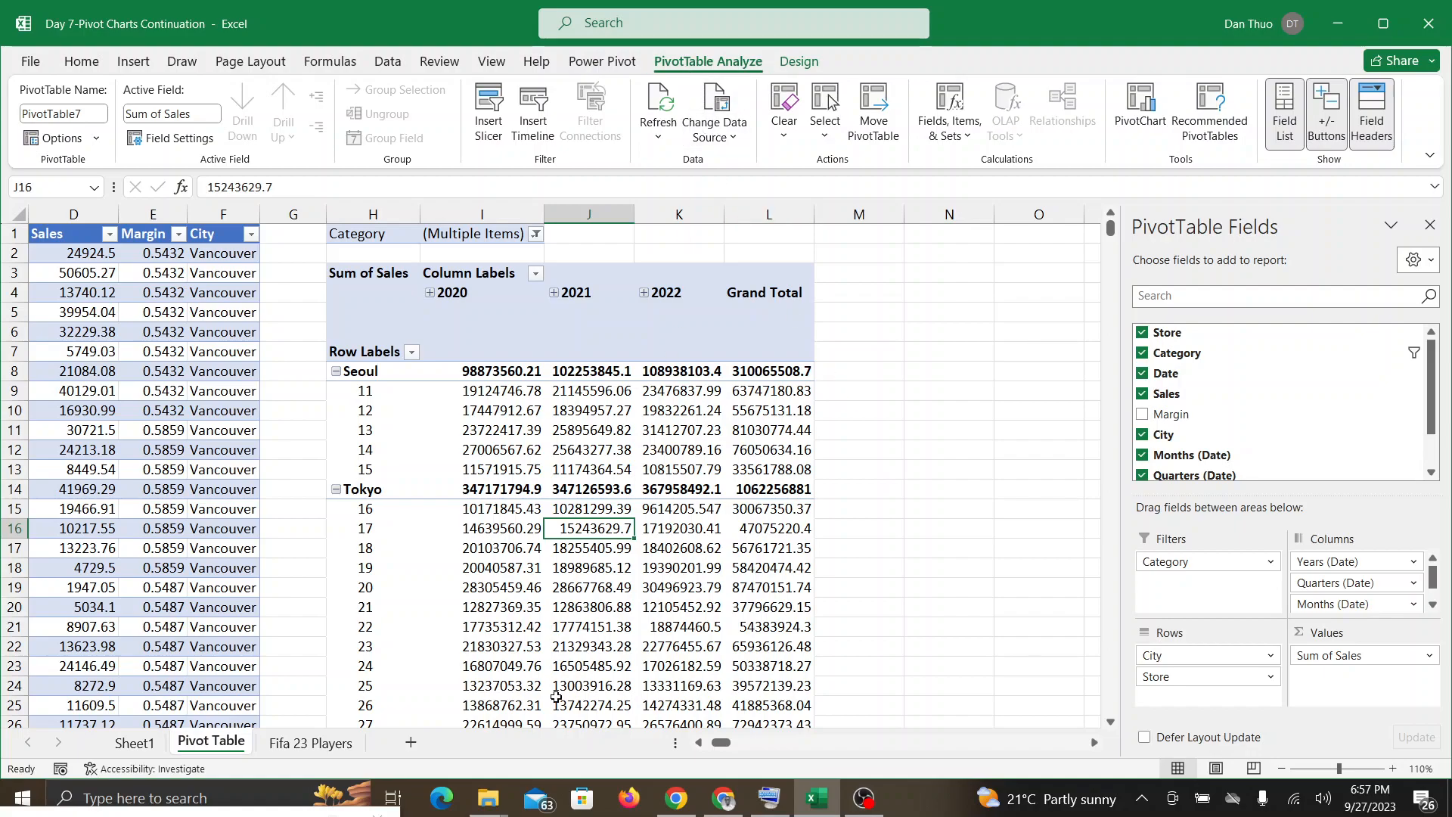
mouse_move(556, 696)
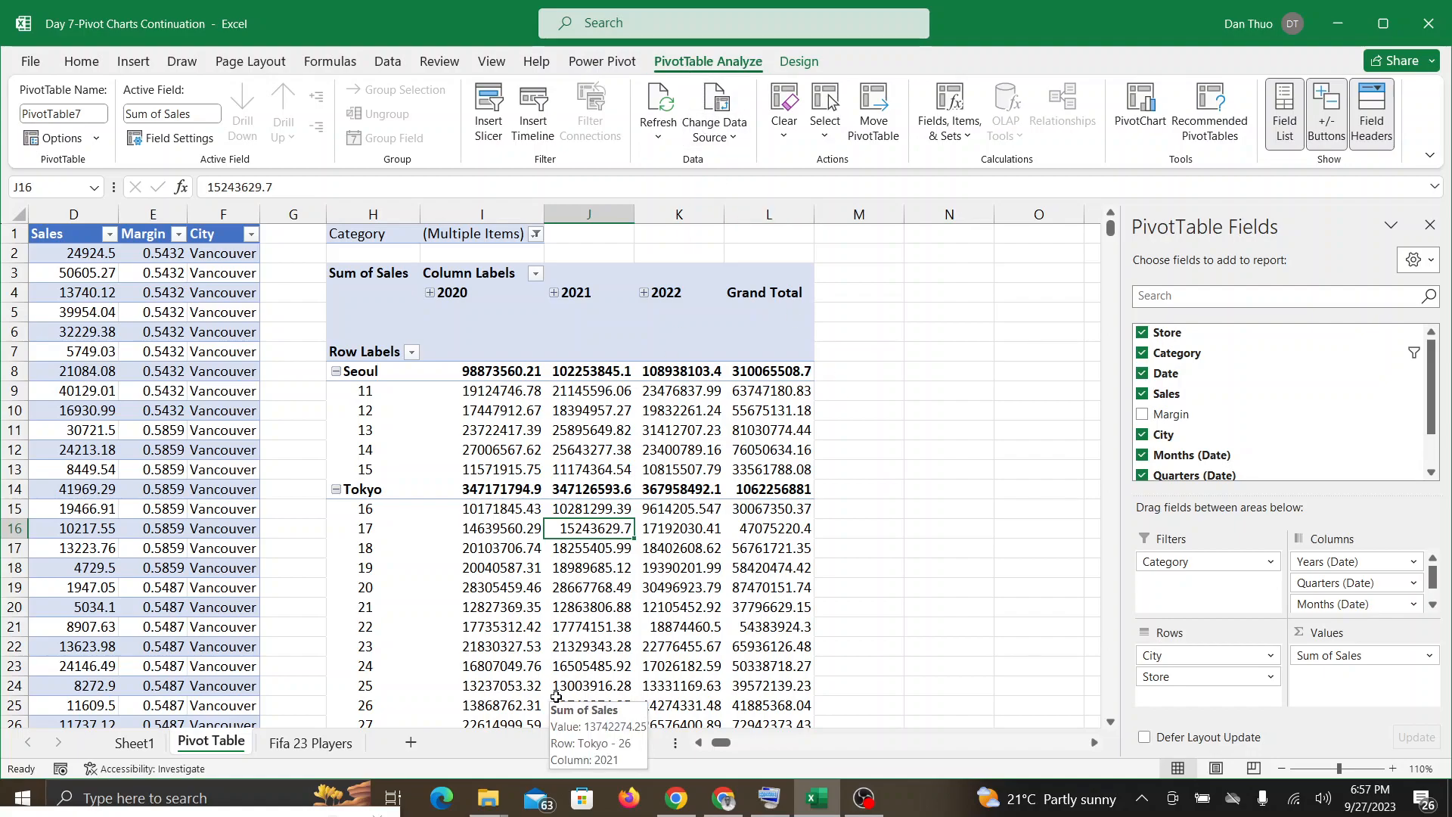
Step: Insert a slicer on the Category field and place it beside the PivotTable's Grand Total column
click(575, 643)
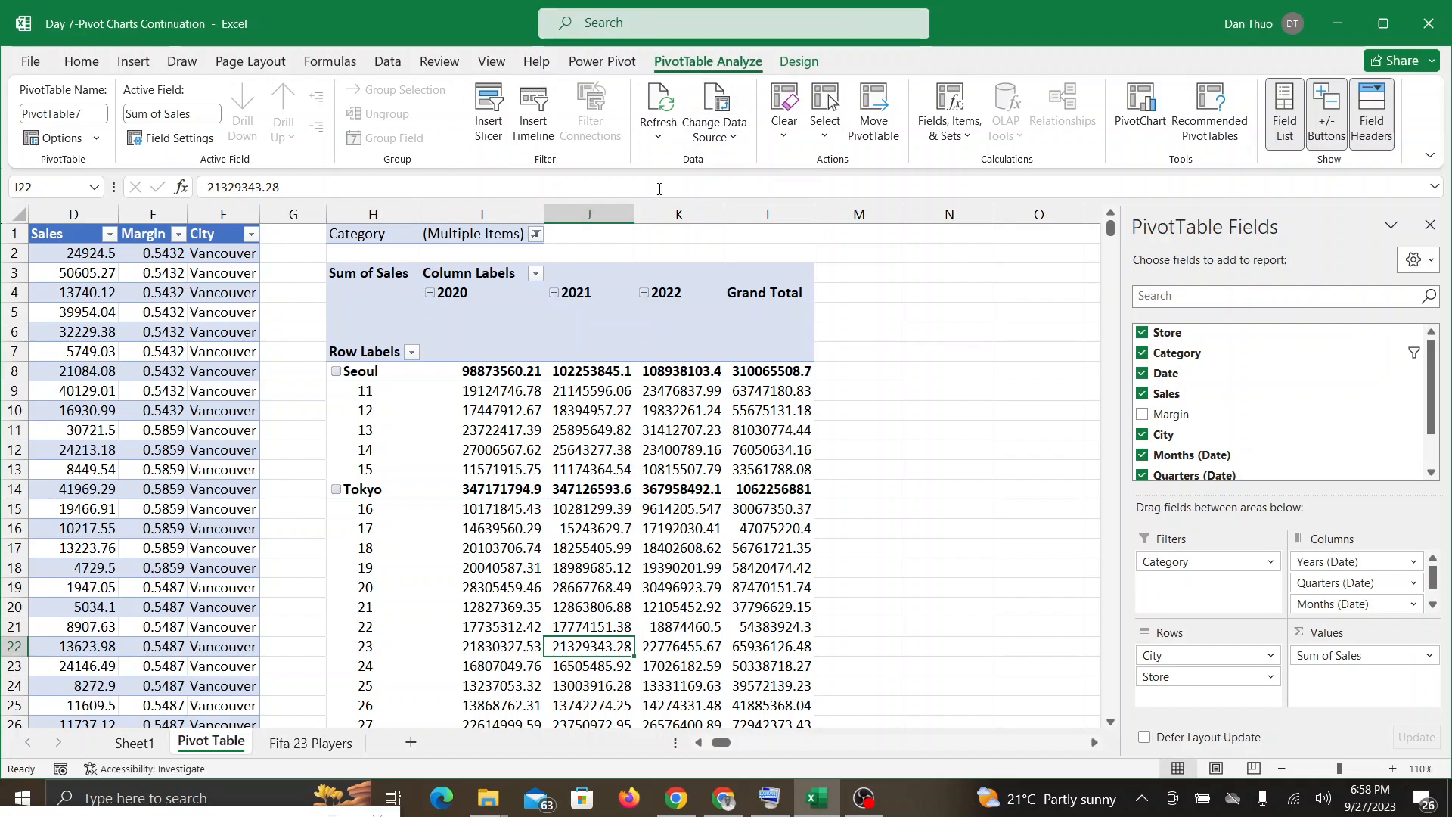
click(493, 117)
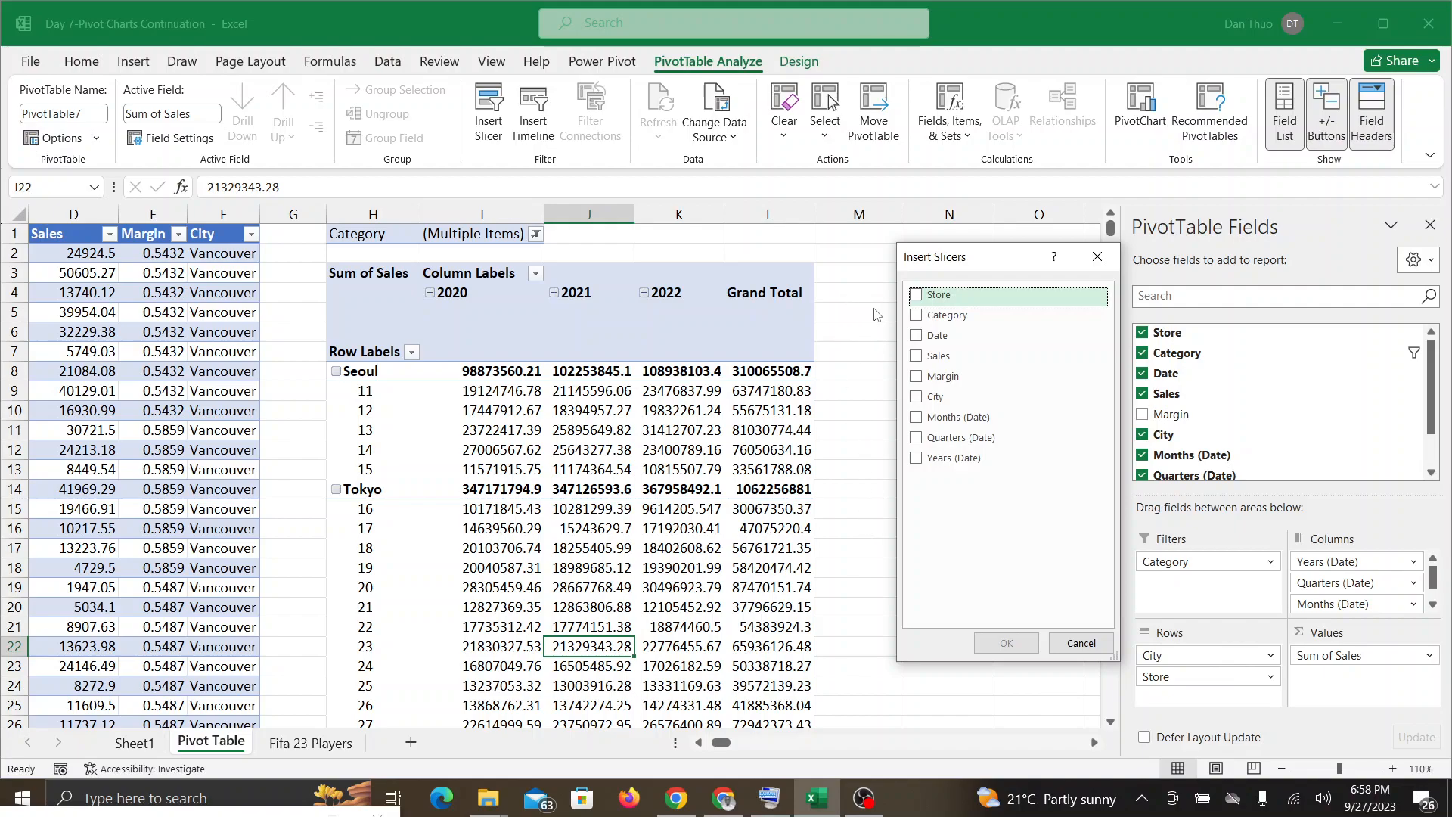
click(915, 316)
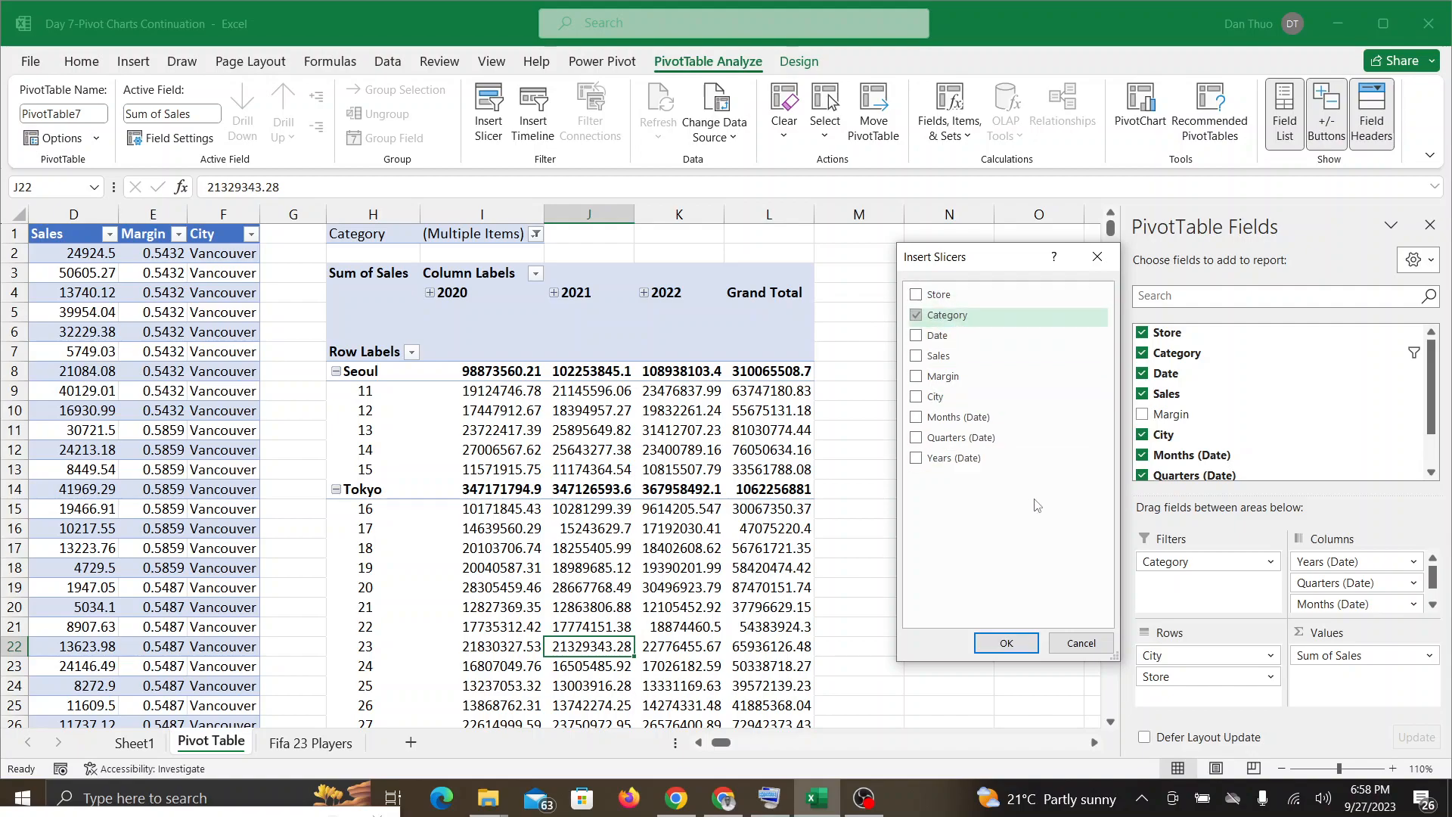
click(1005, 644)
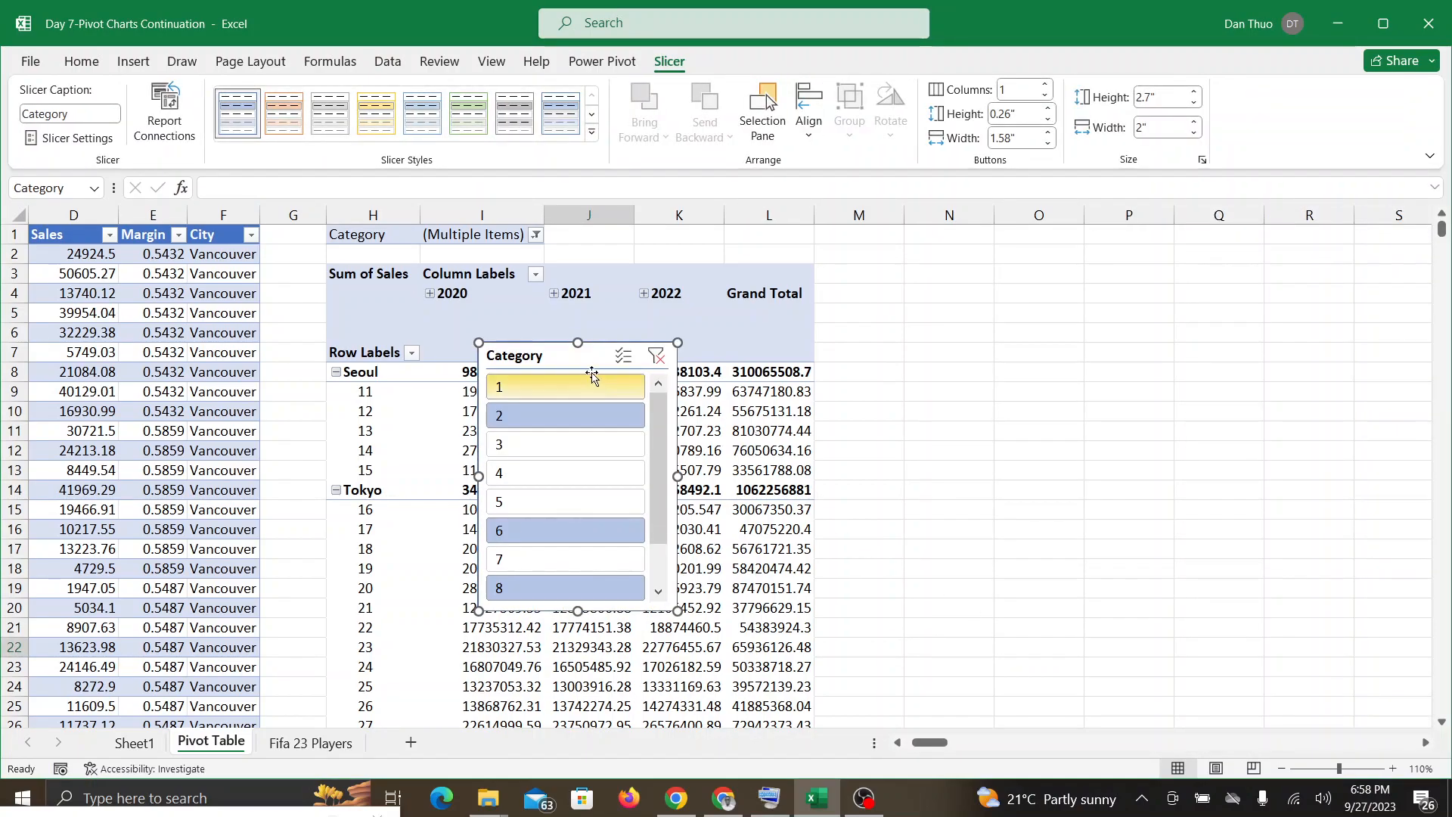
drag(593, 365, 934, 295)
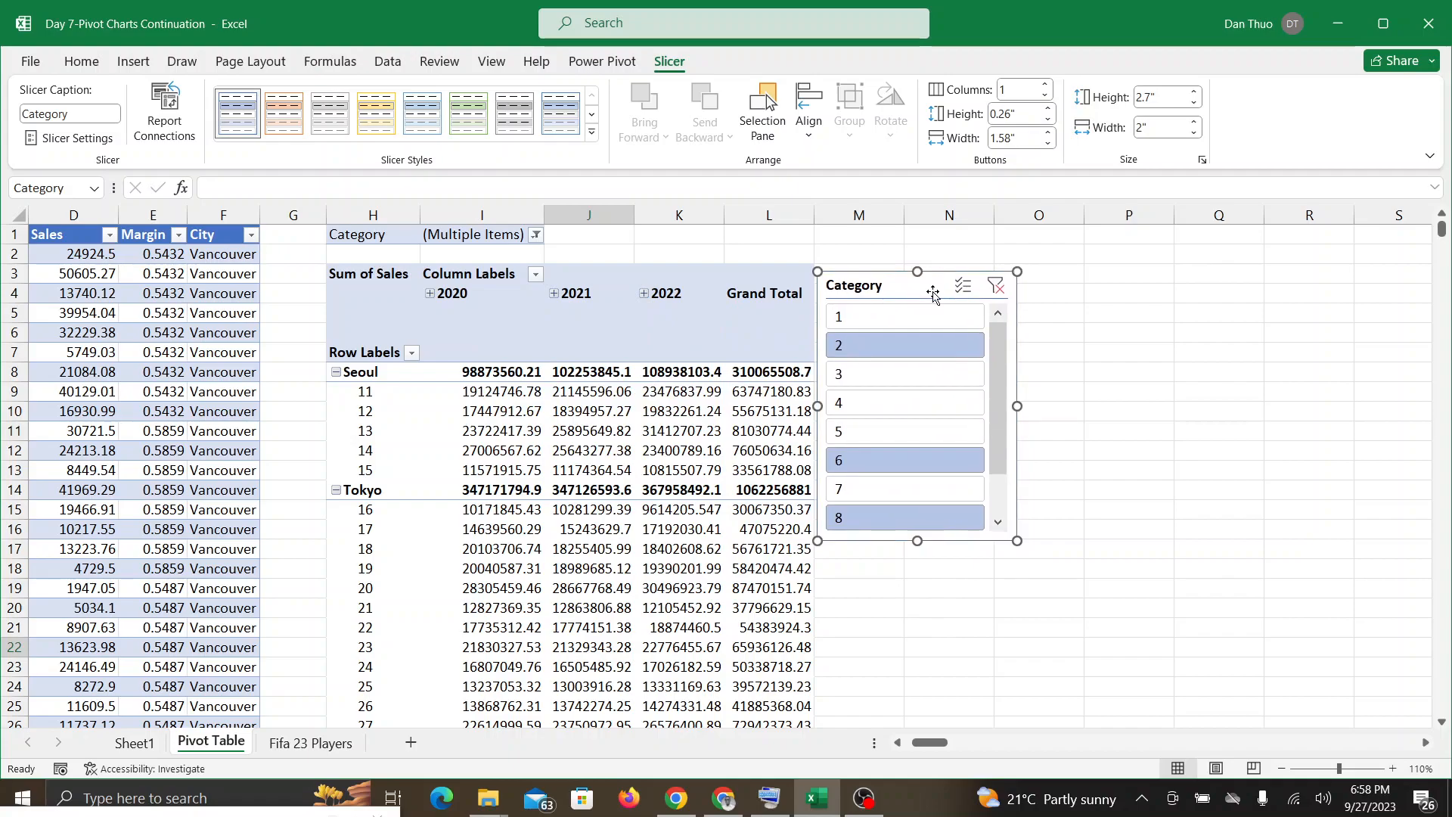
Step: Check the Google Meet call, return to Excel, and undo the Category slicer's move and insertion
click(739, 803)
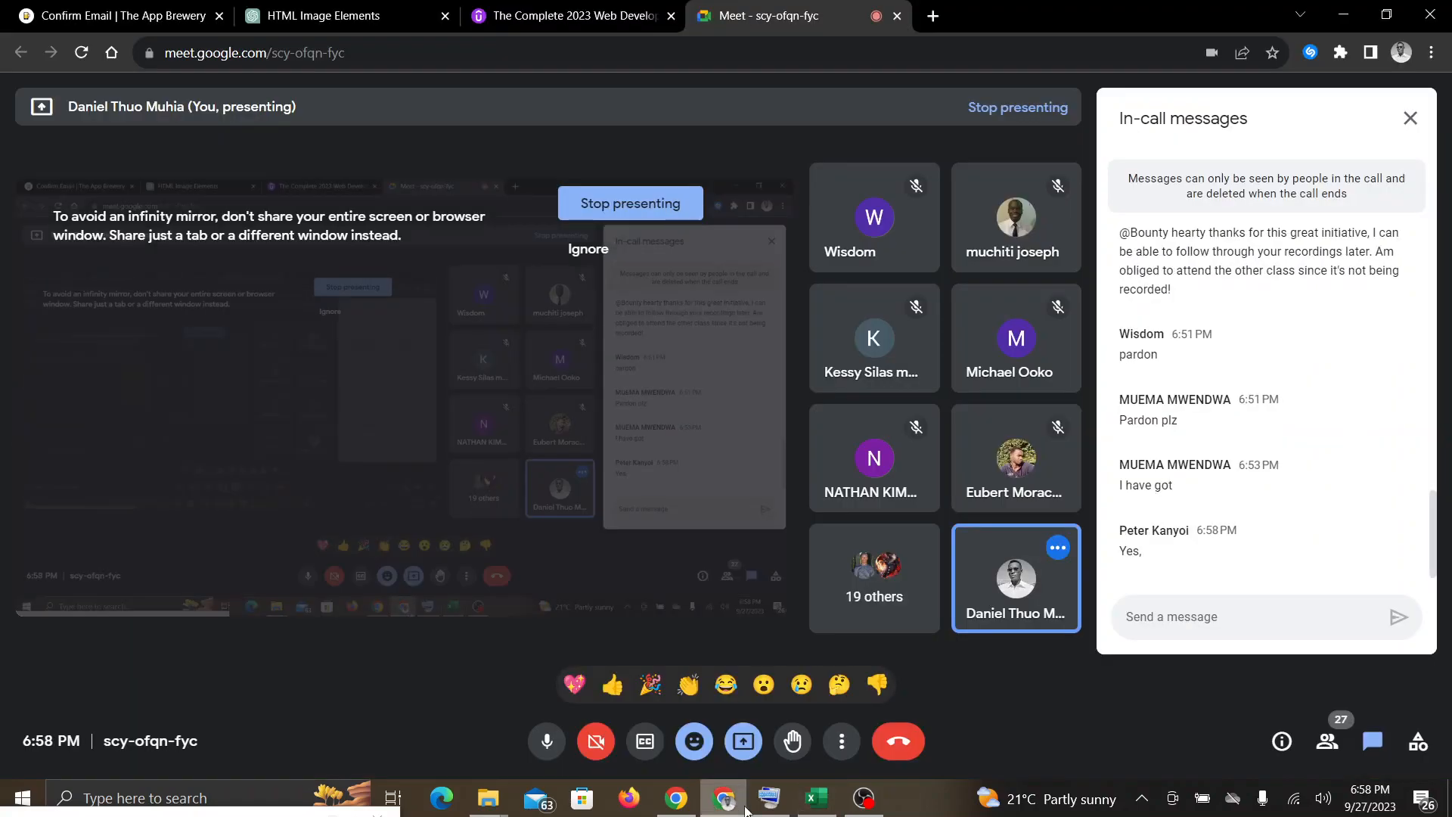
click(817, 797)
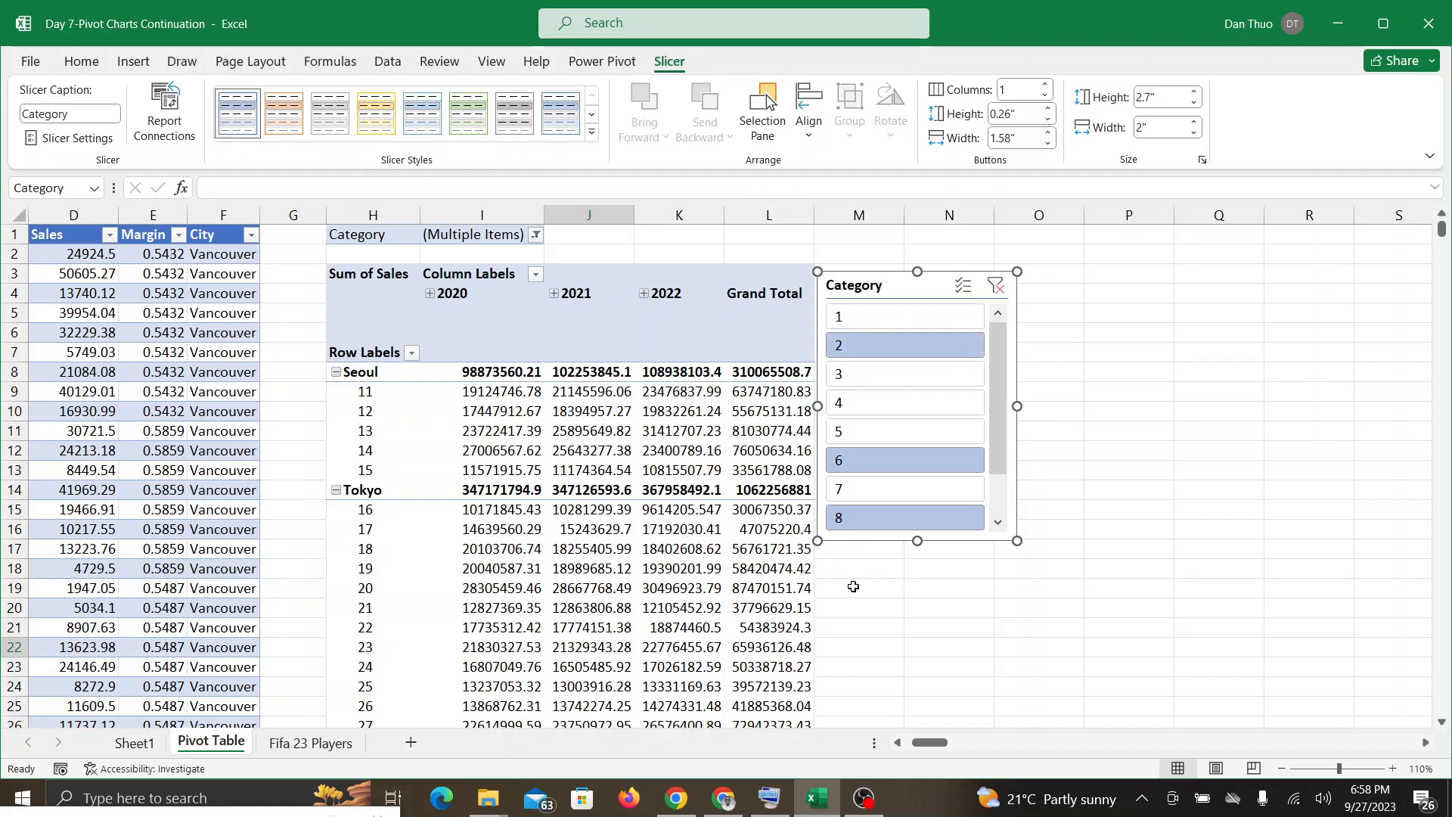
key(ctrl+z)
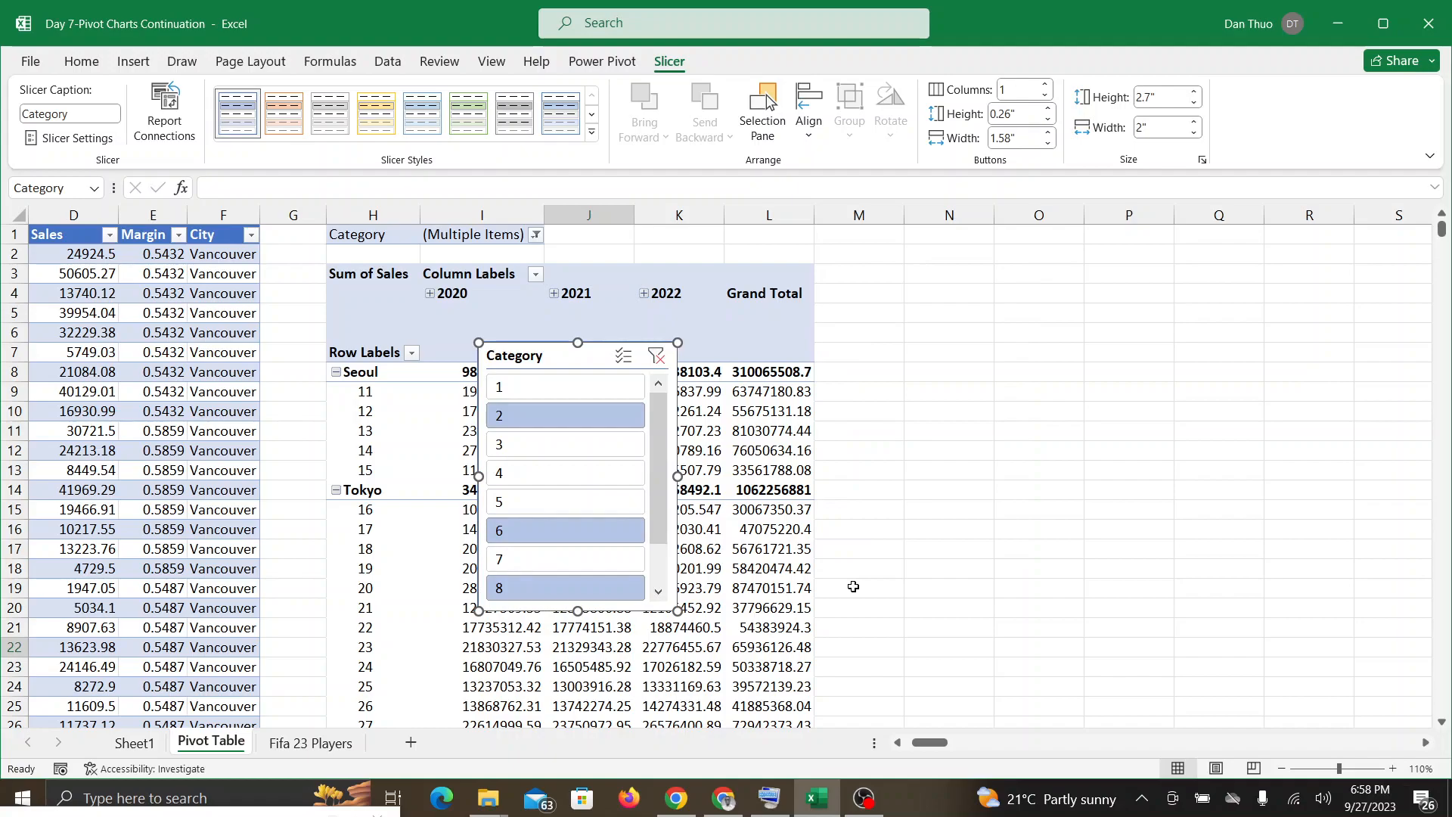
key(ctrl+z)
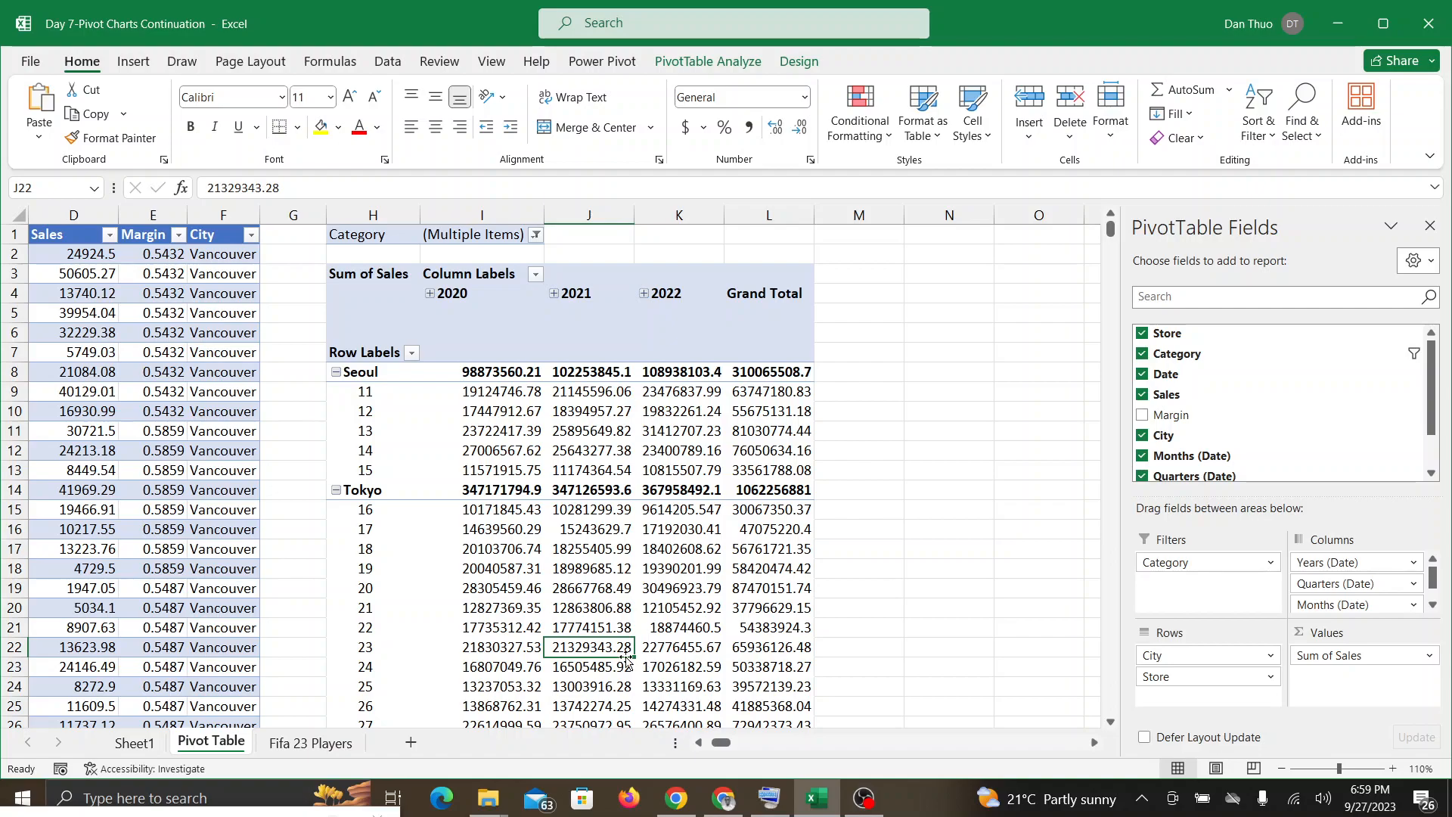
Step: Insert a Category slicer for the PivotTable again, check the Google Meet call, and move the slicer beside the Grand Total column
click(703, 72)
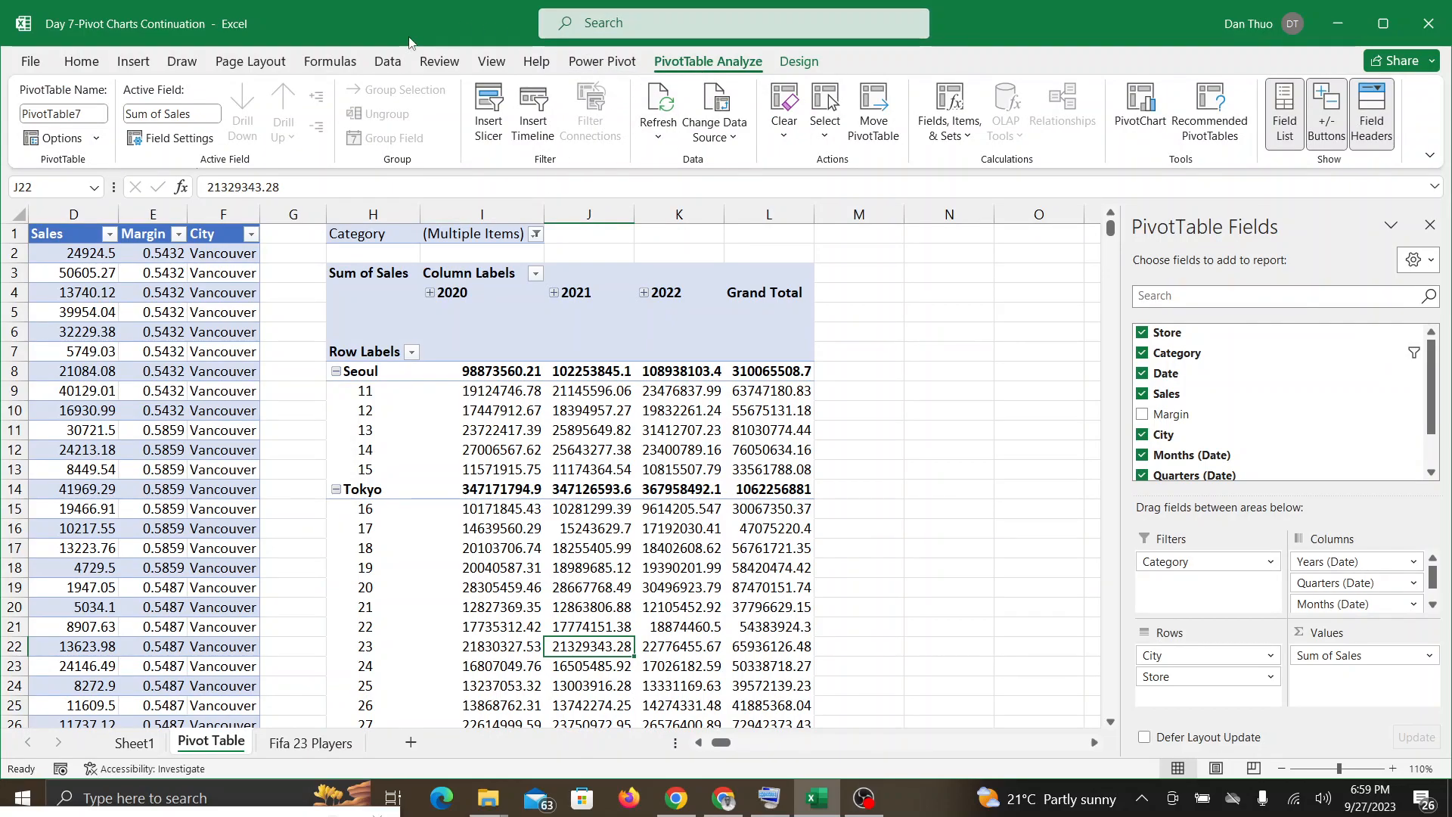
click(482, 115)
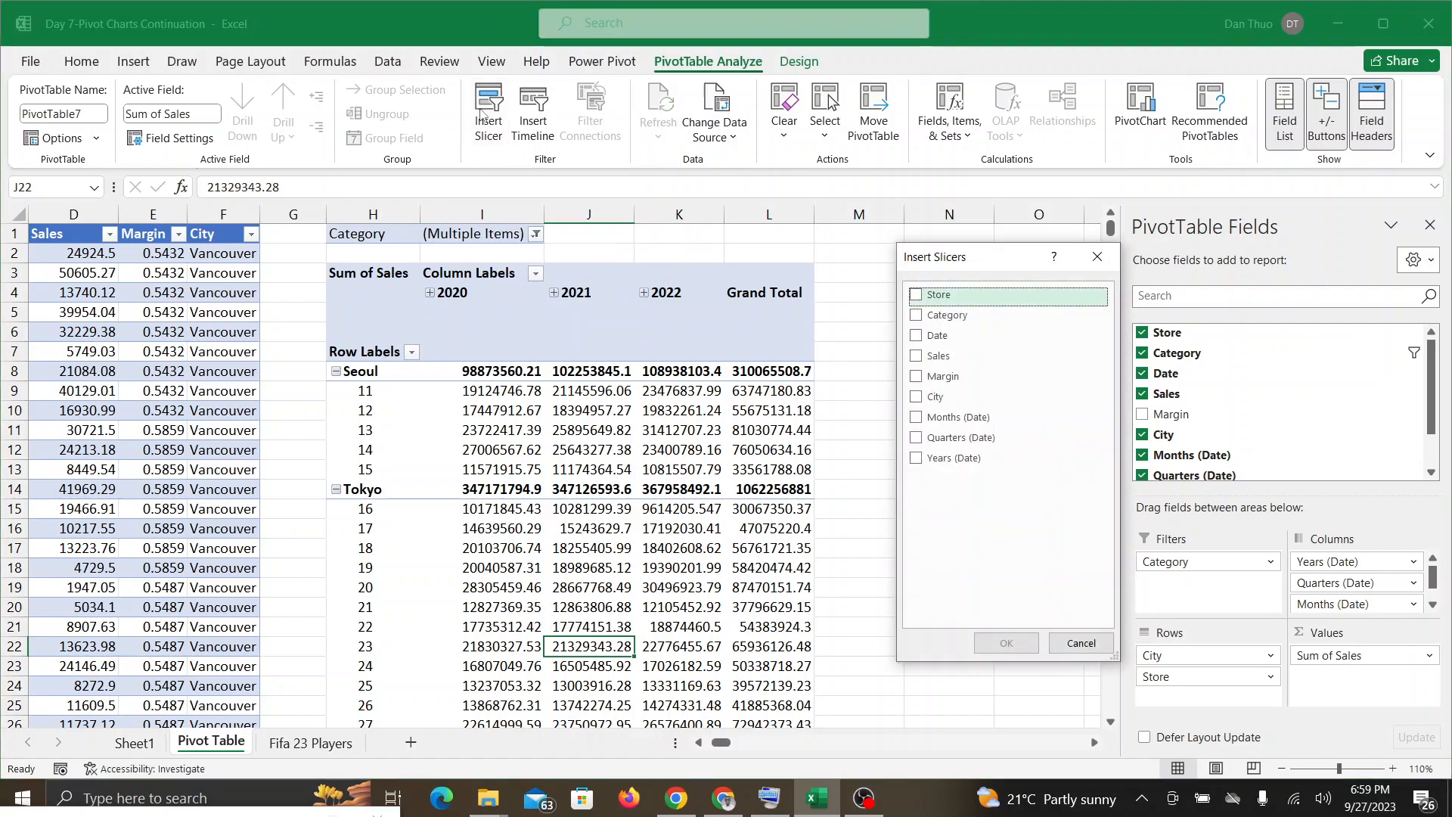
click(913, 317)
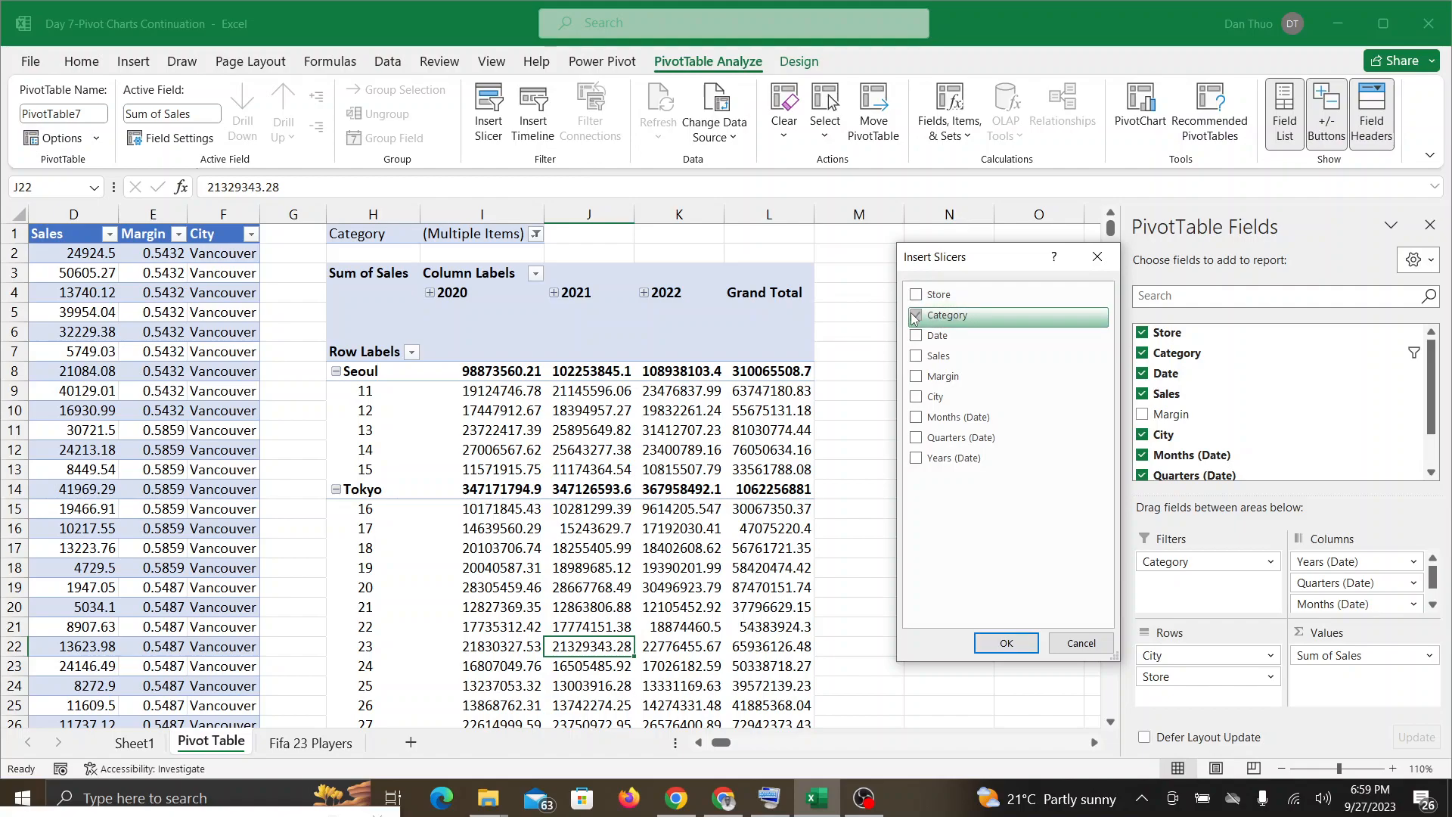
click(1006, 644)
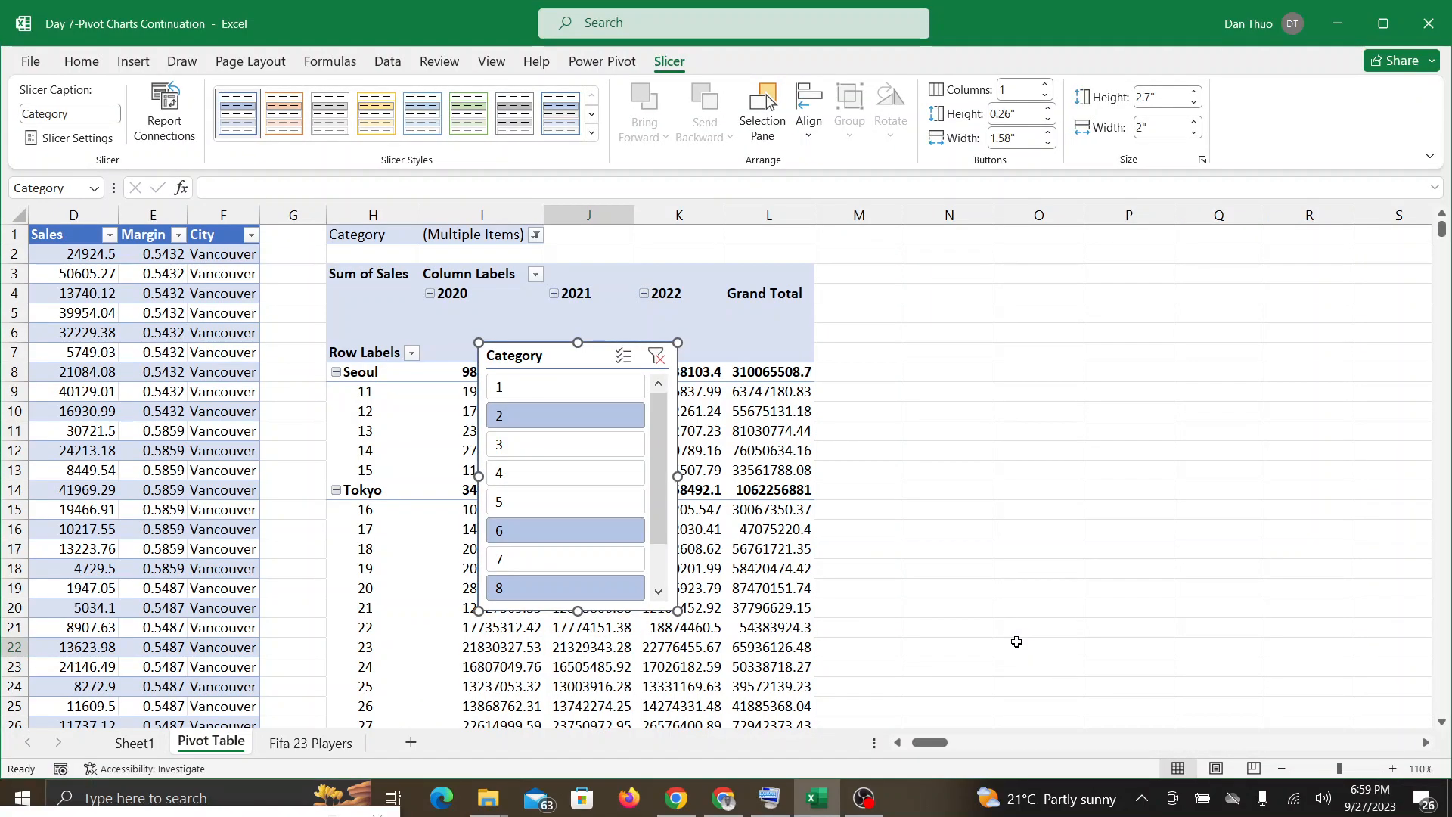
click(736, 802)
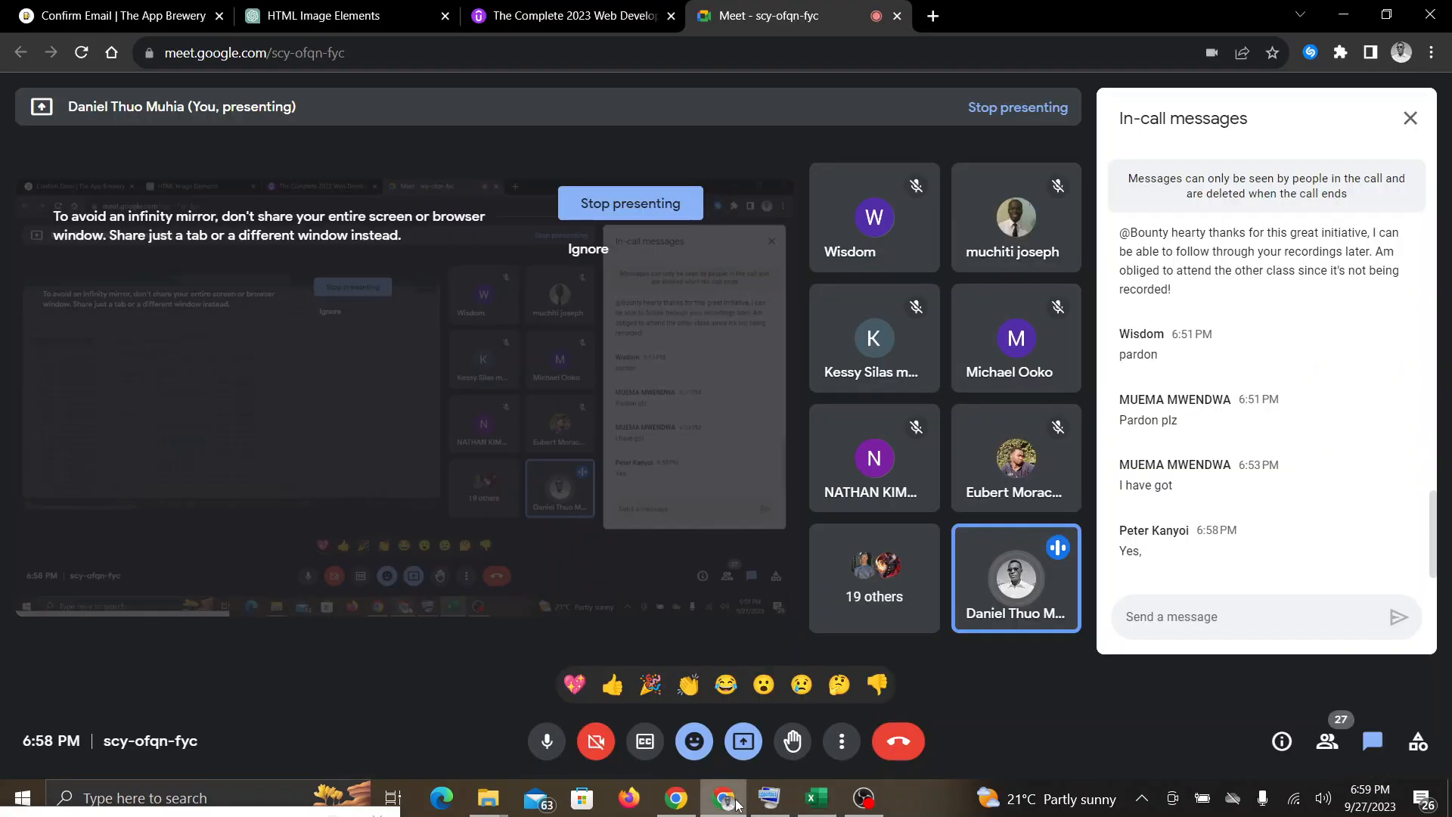
click(814, 803)
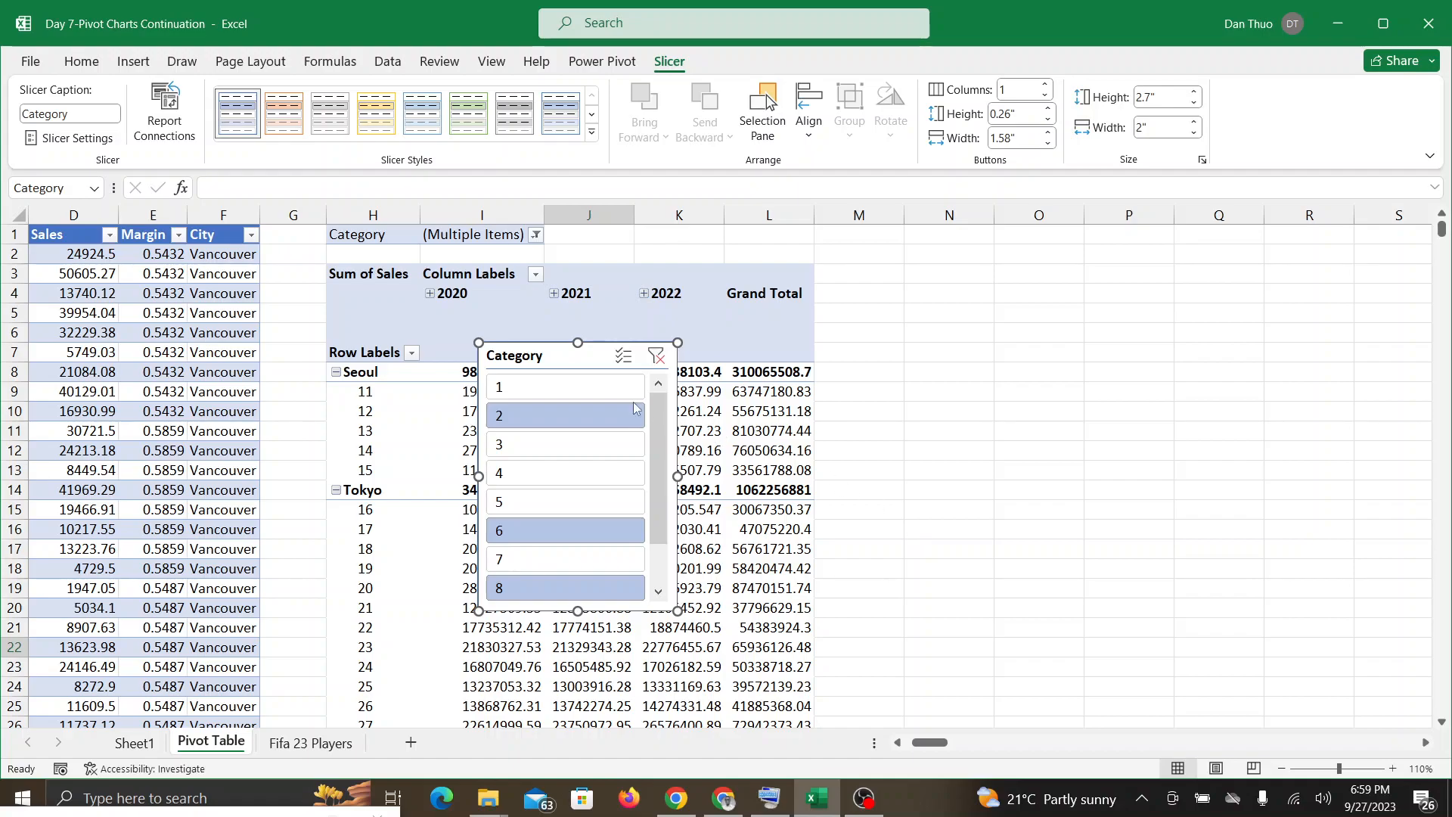
drag(573, 363, 912, 283)
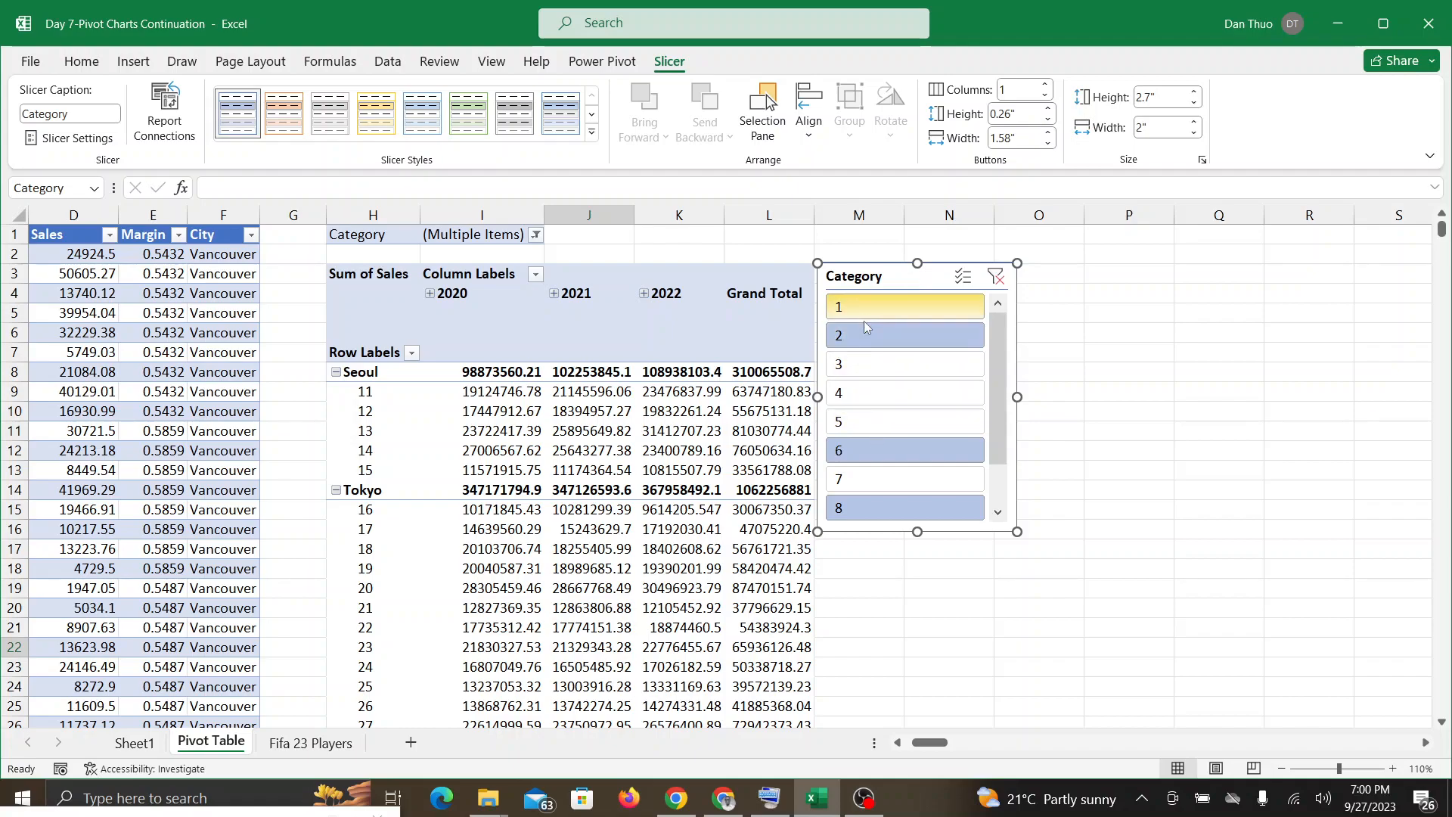
Step: Compare the slicer's selected categories with the PivotTable's Category filter, and use the slicer to show only category 4
click(997, 512)
click(998, 304)
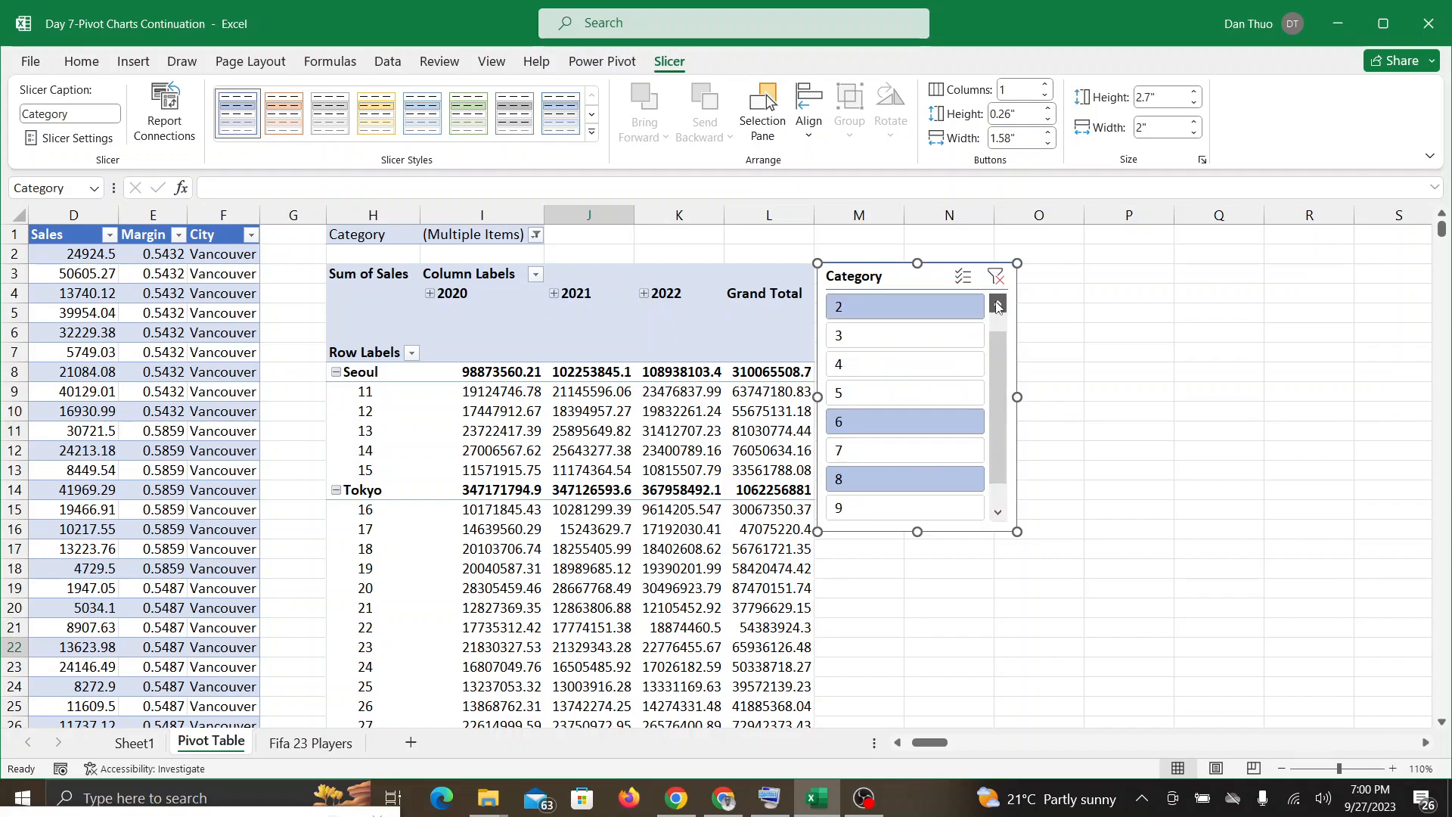
click(998, 304)
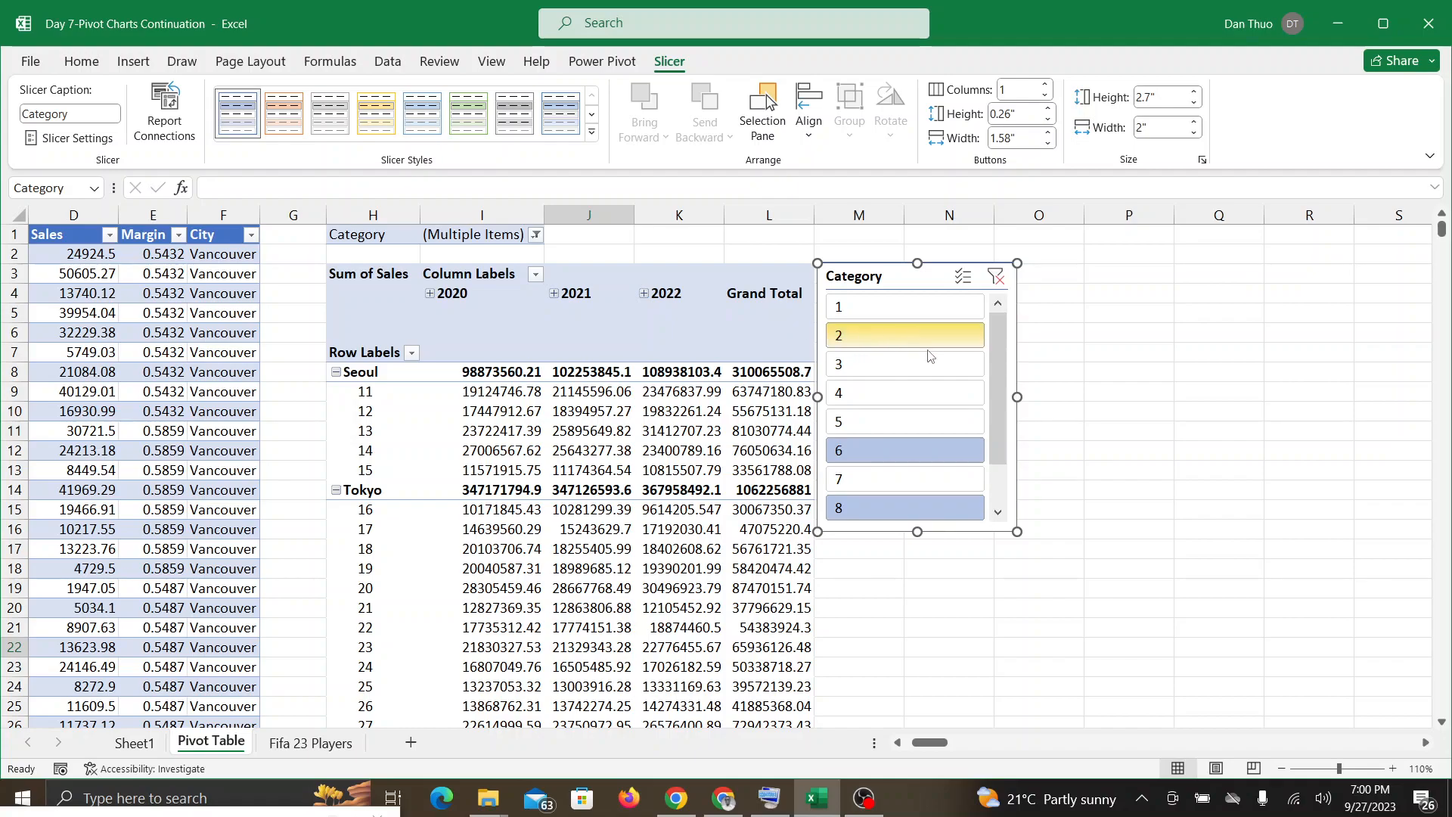
click(997, 511)
click(998, 511)
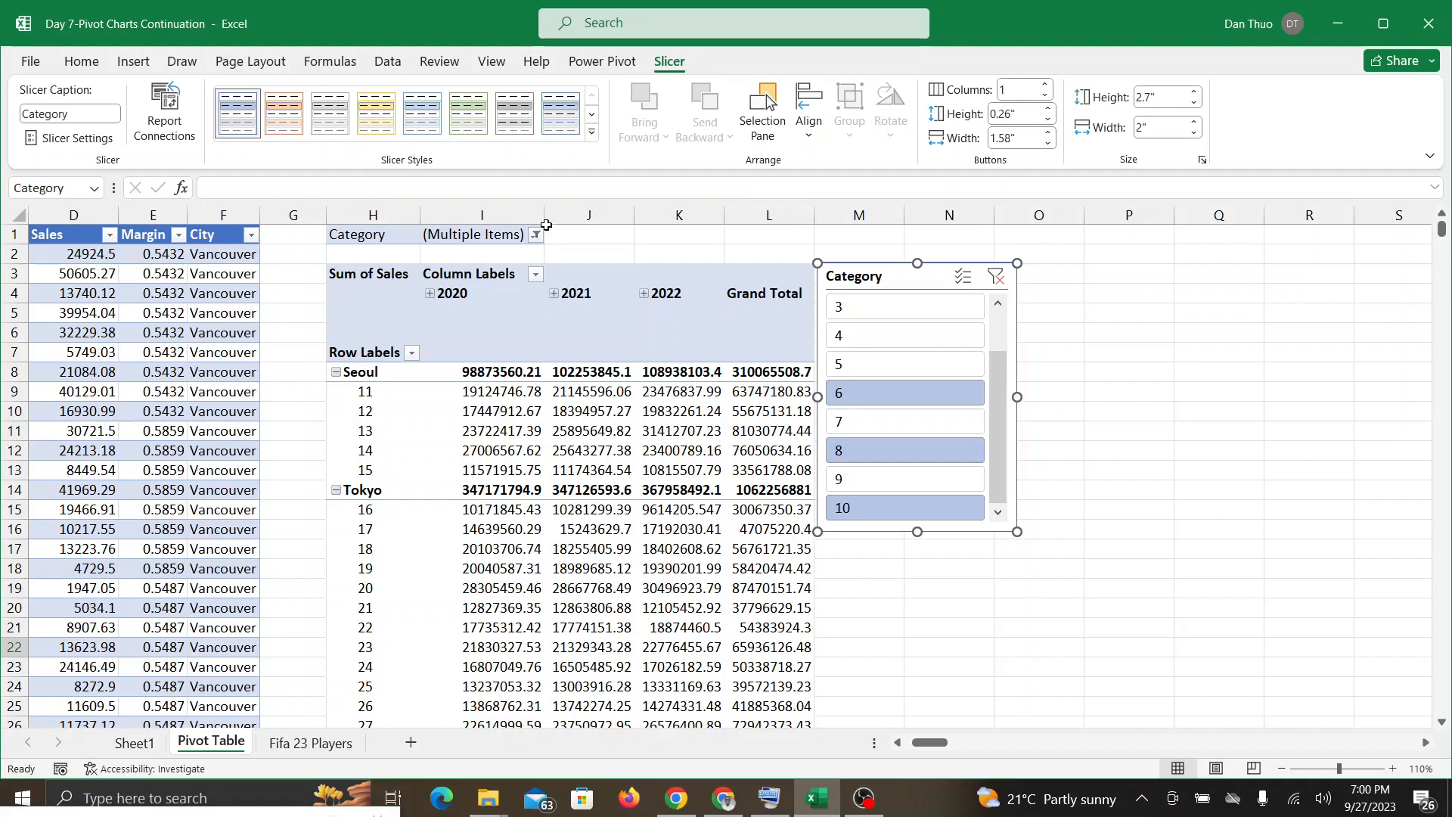
click(535, 235)
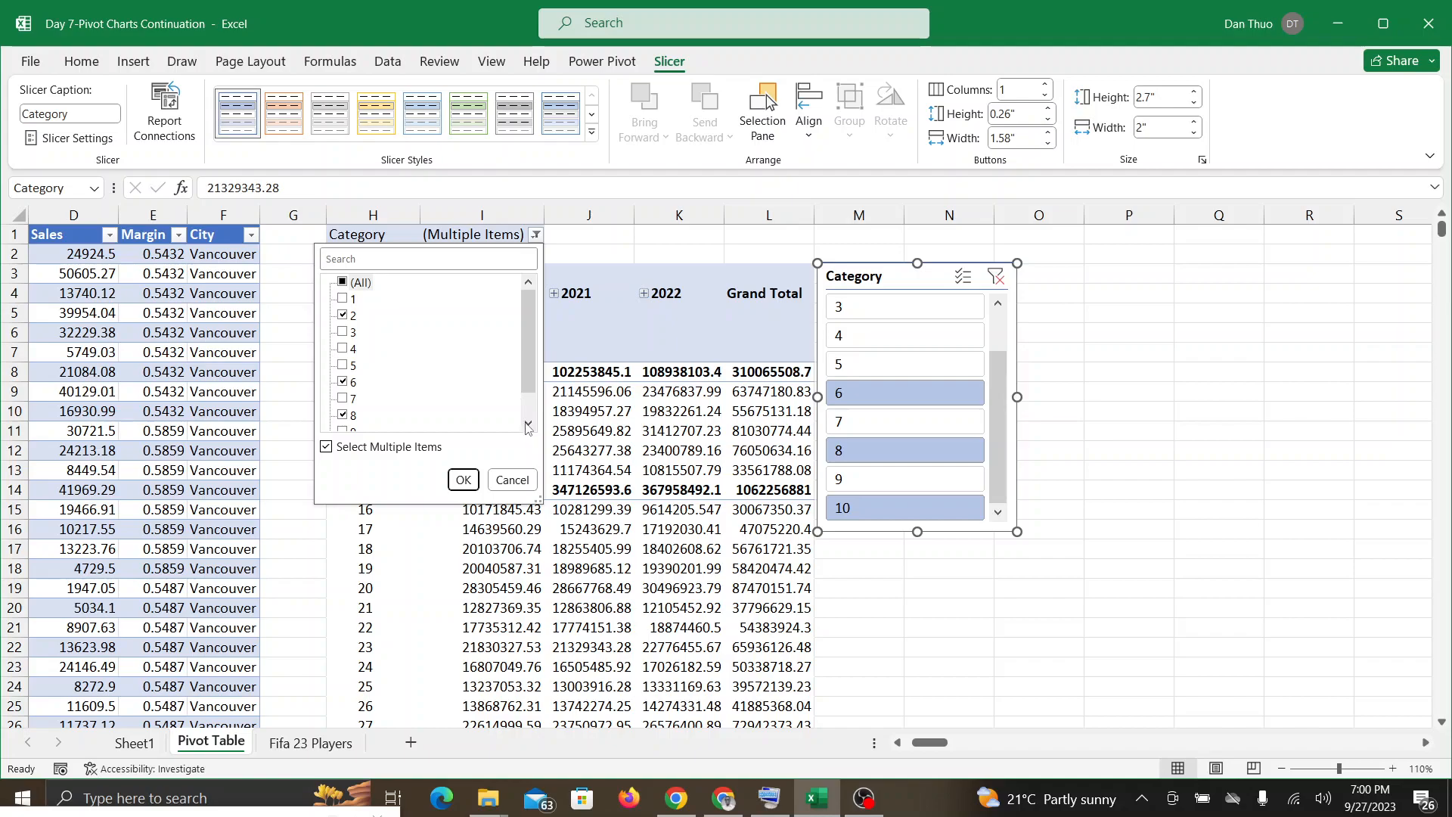
click(864, 336)
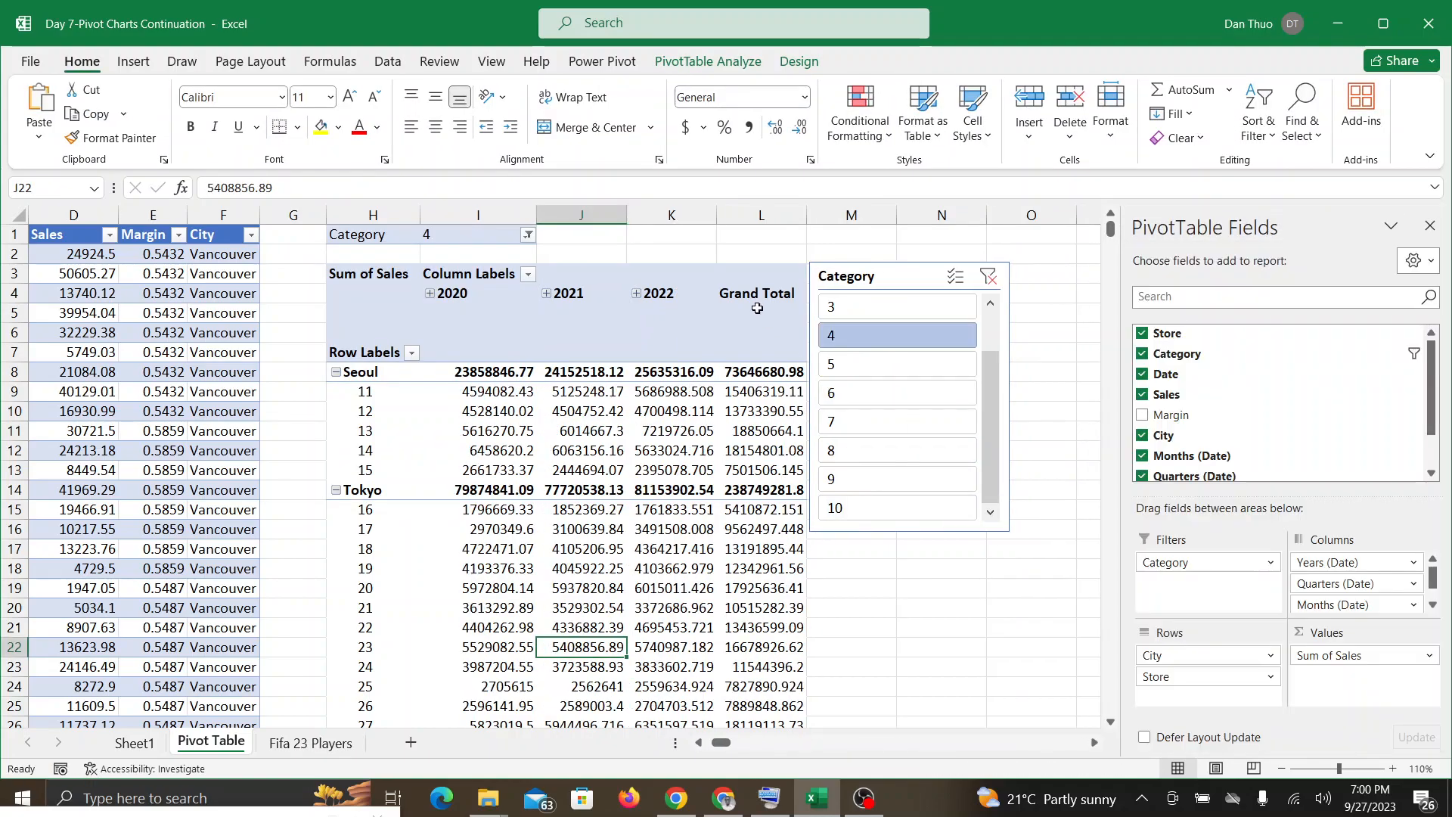
Step: Review the items selected in the PivotTable's Category filter list, then check the Google Meet call and return to Excel
click(527, 235)
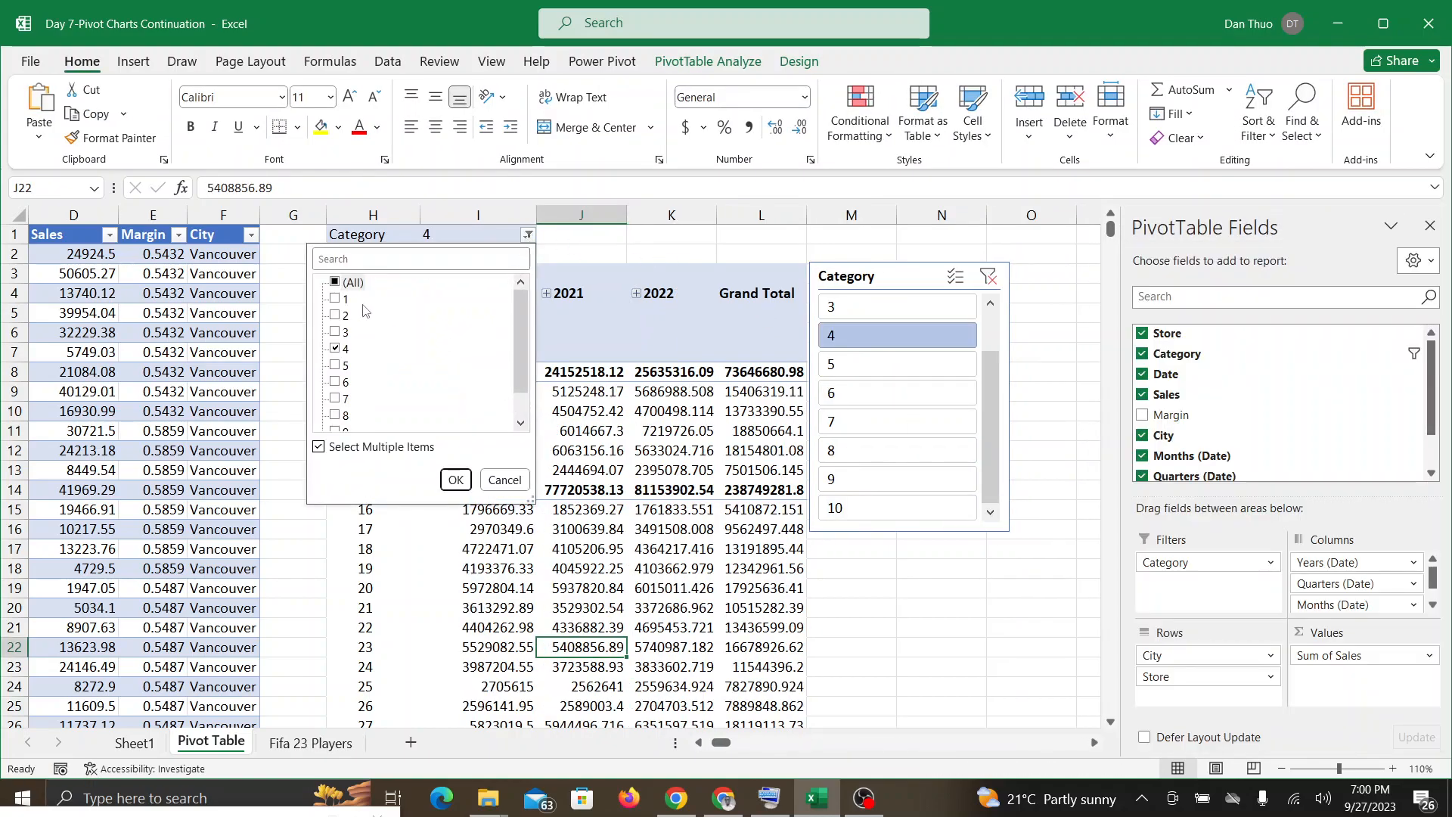
click(520, 425)
click(520, 425)
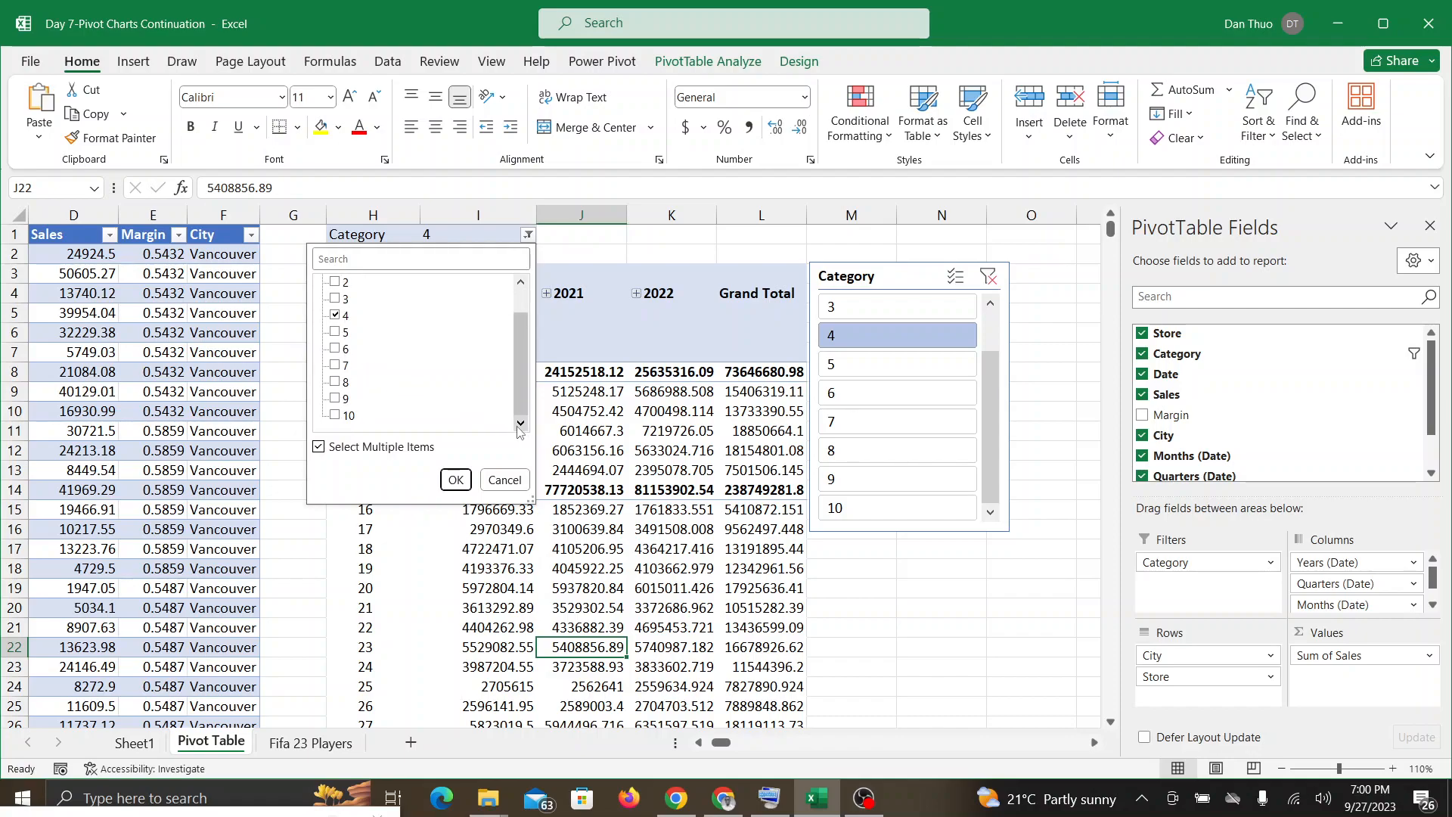
click(455, 479)
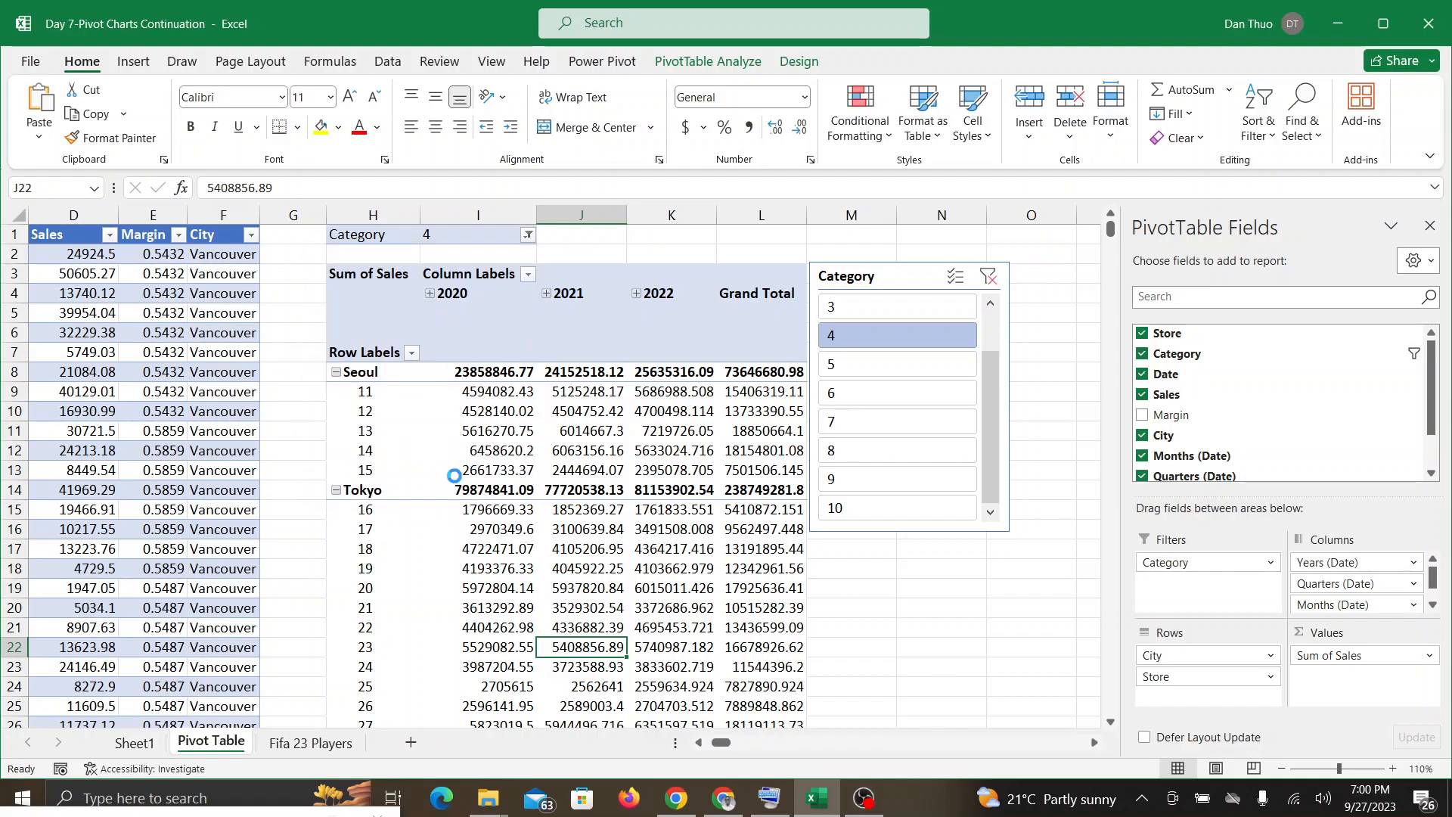
click(702, 797)
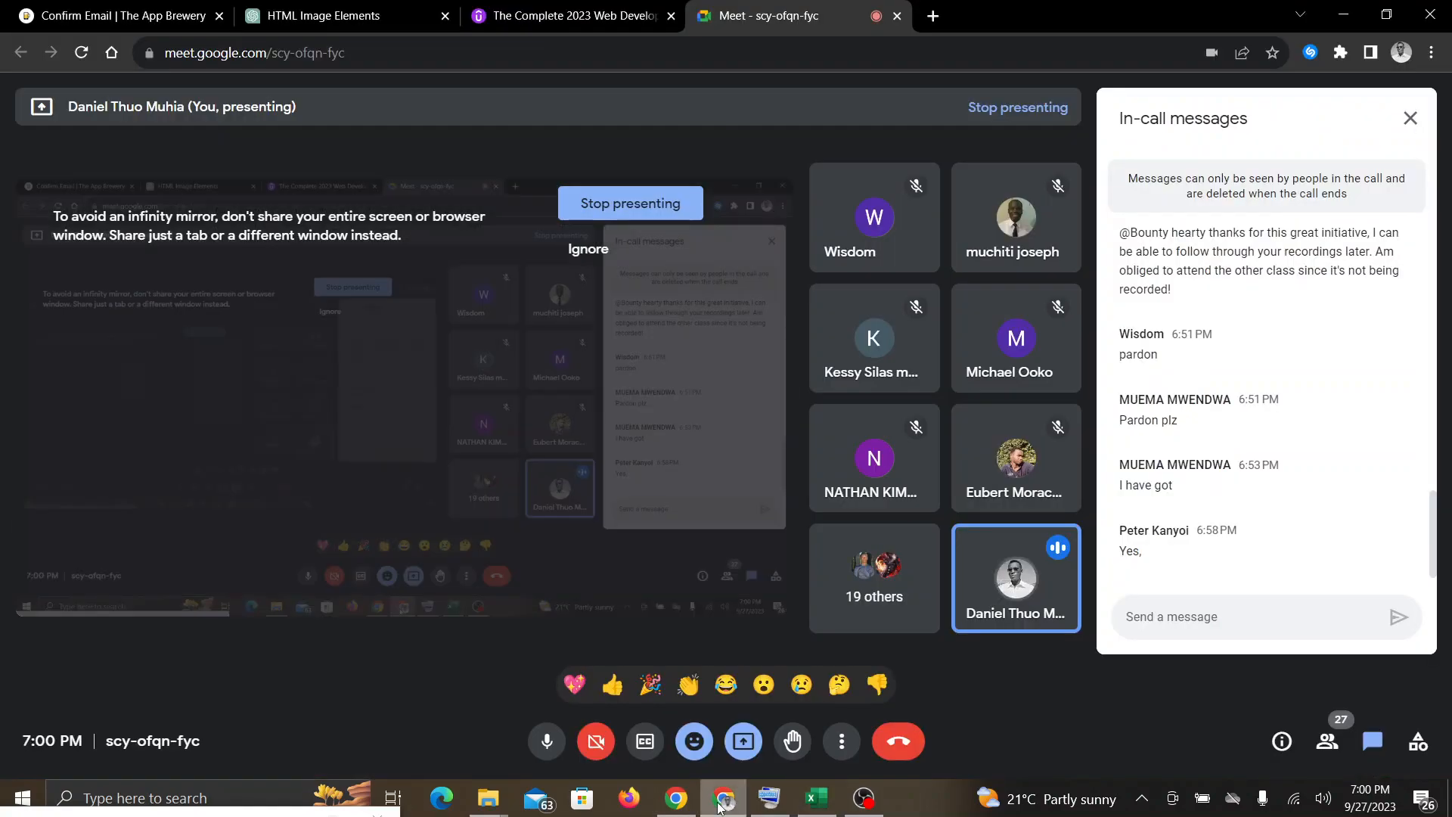
click(815, 806)
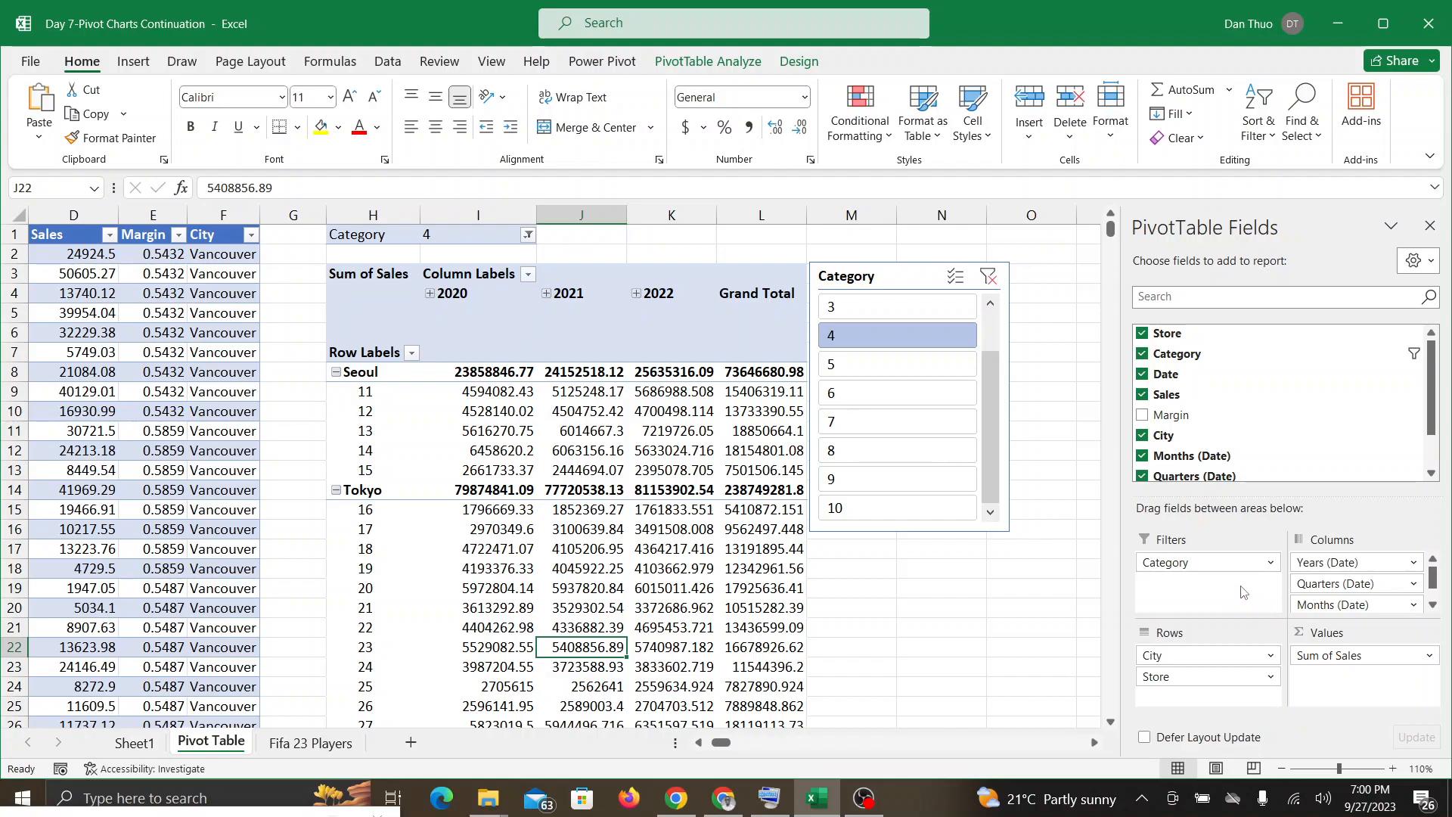
Step: Turn off multiple-item selection in the PivotTable's Category report filter and apply the change
click(527, 234)
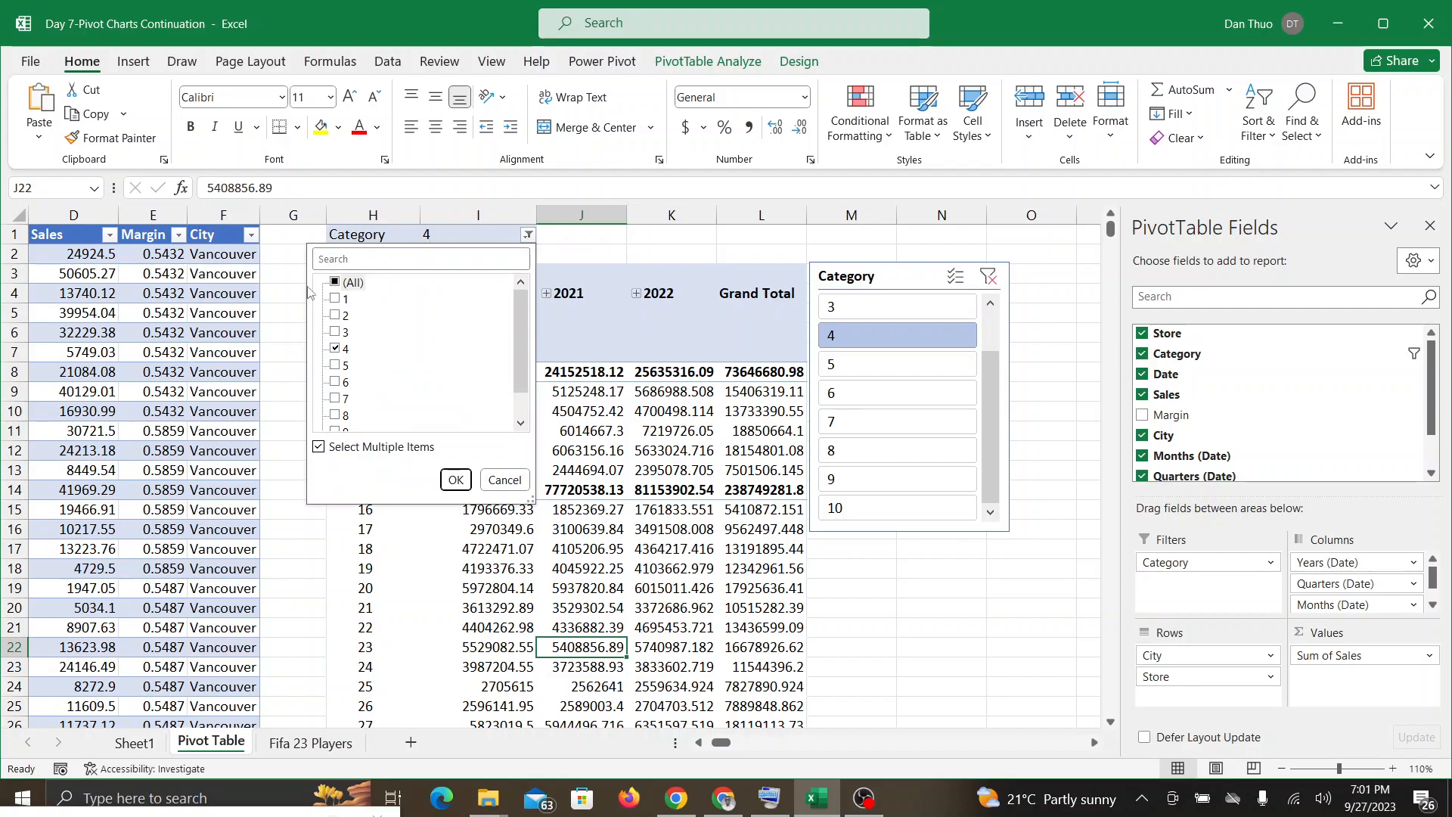
click(318, 447)
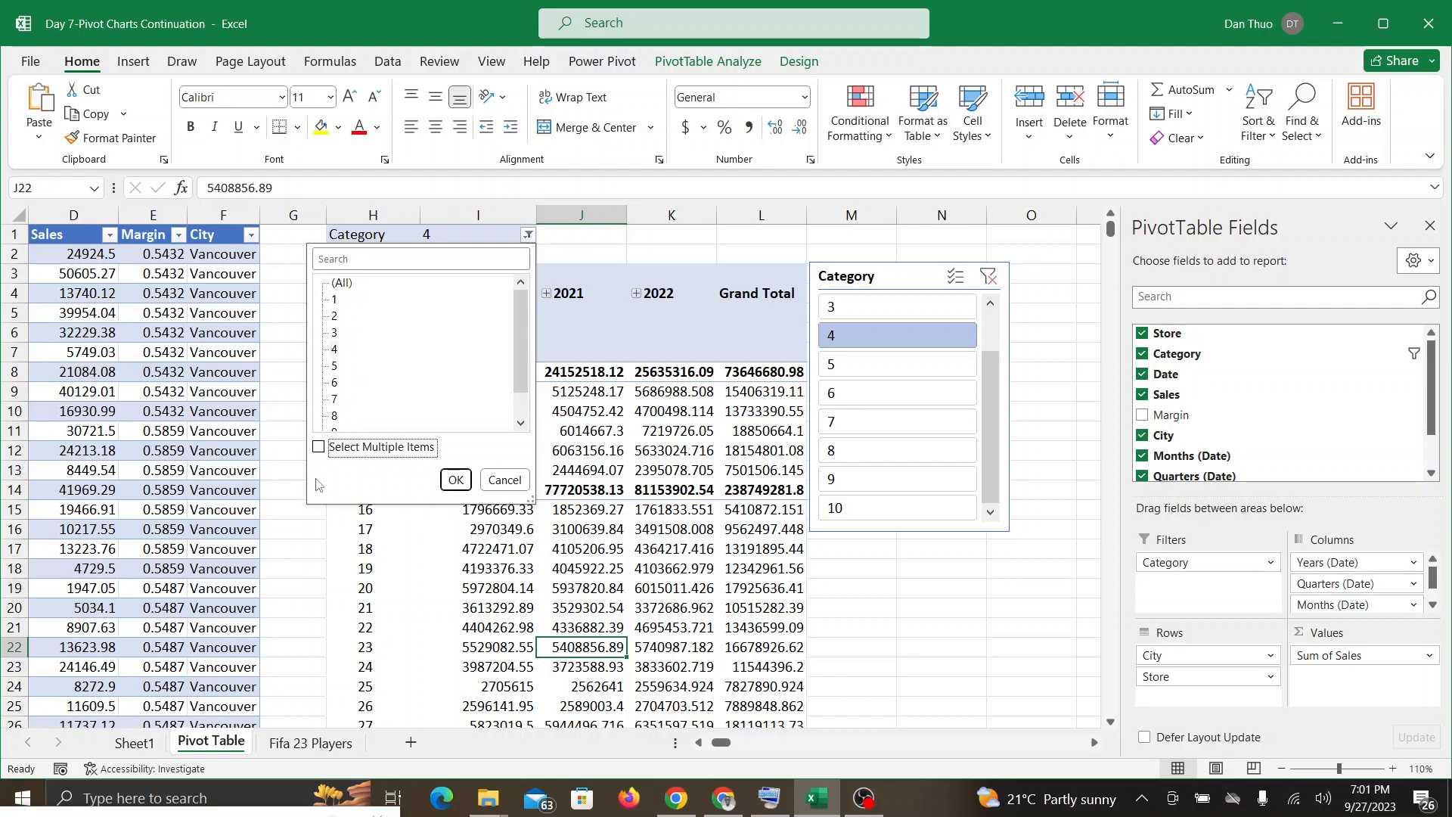
click(456, 481)
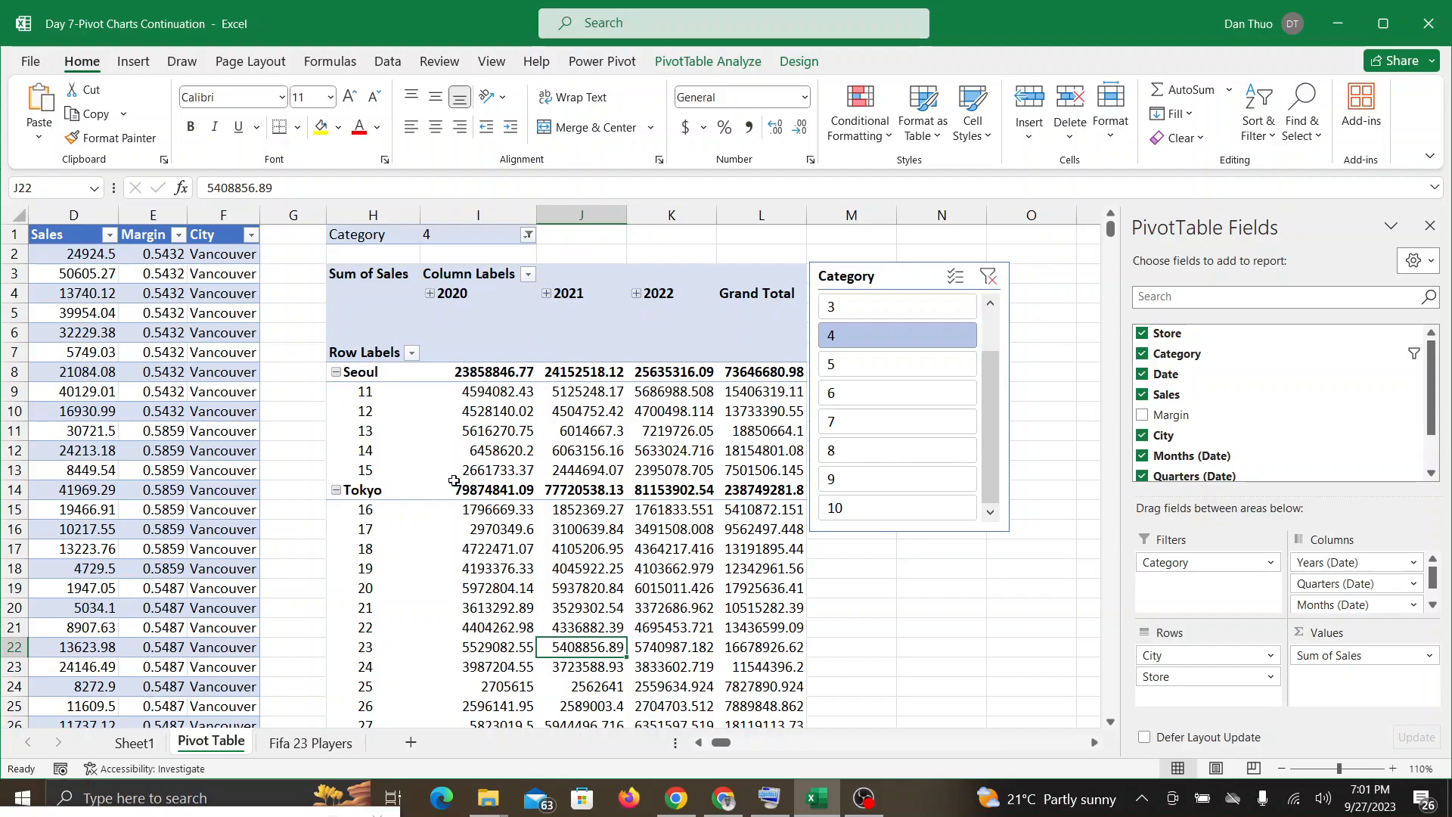
Step: Allow multiple items in the PivotTable's Category report filter again and apply it with all categories selected
click(528, 234)
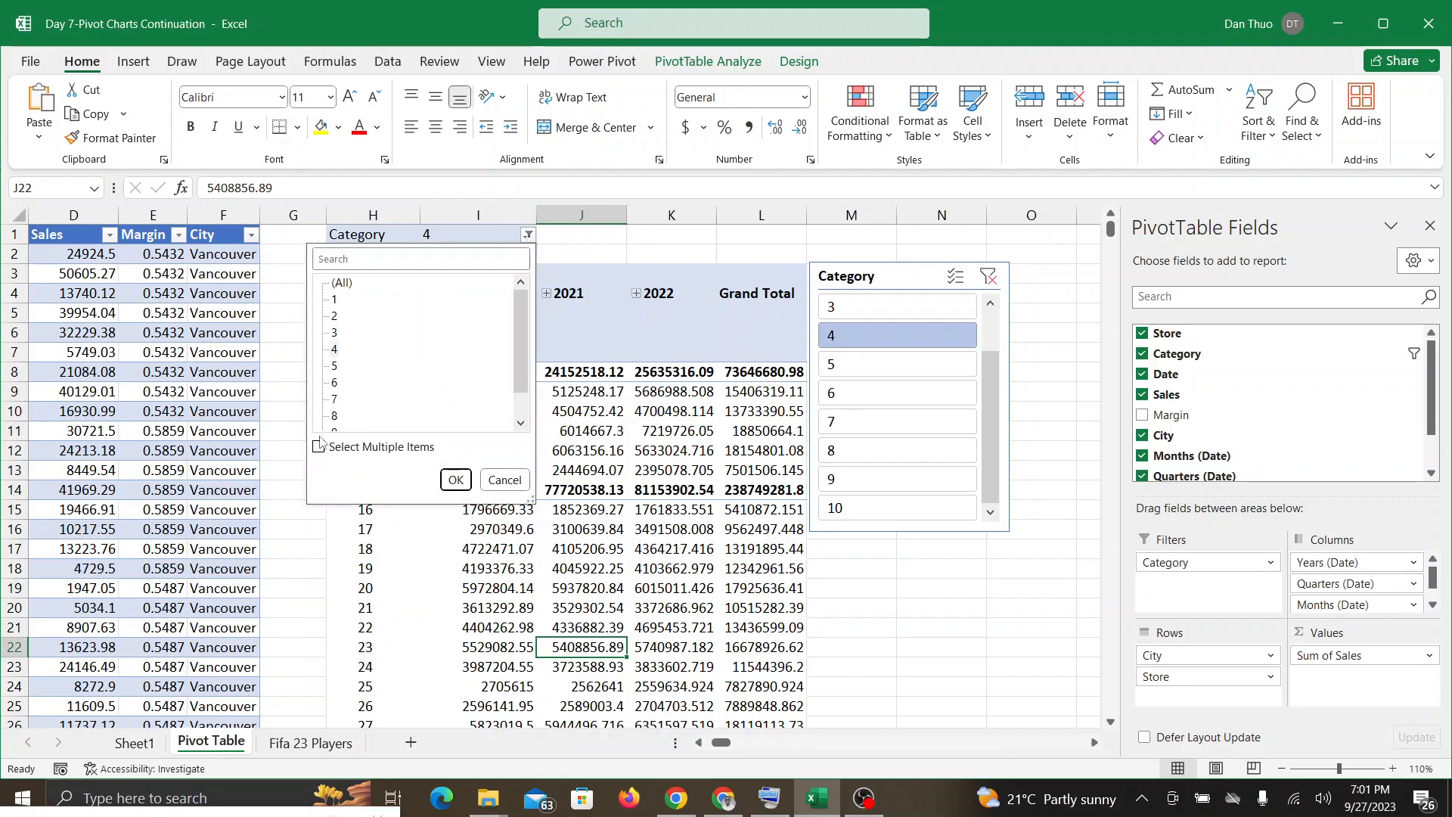
click(318, 446)
click(336, 282)
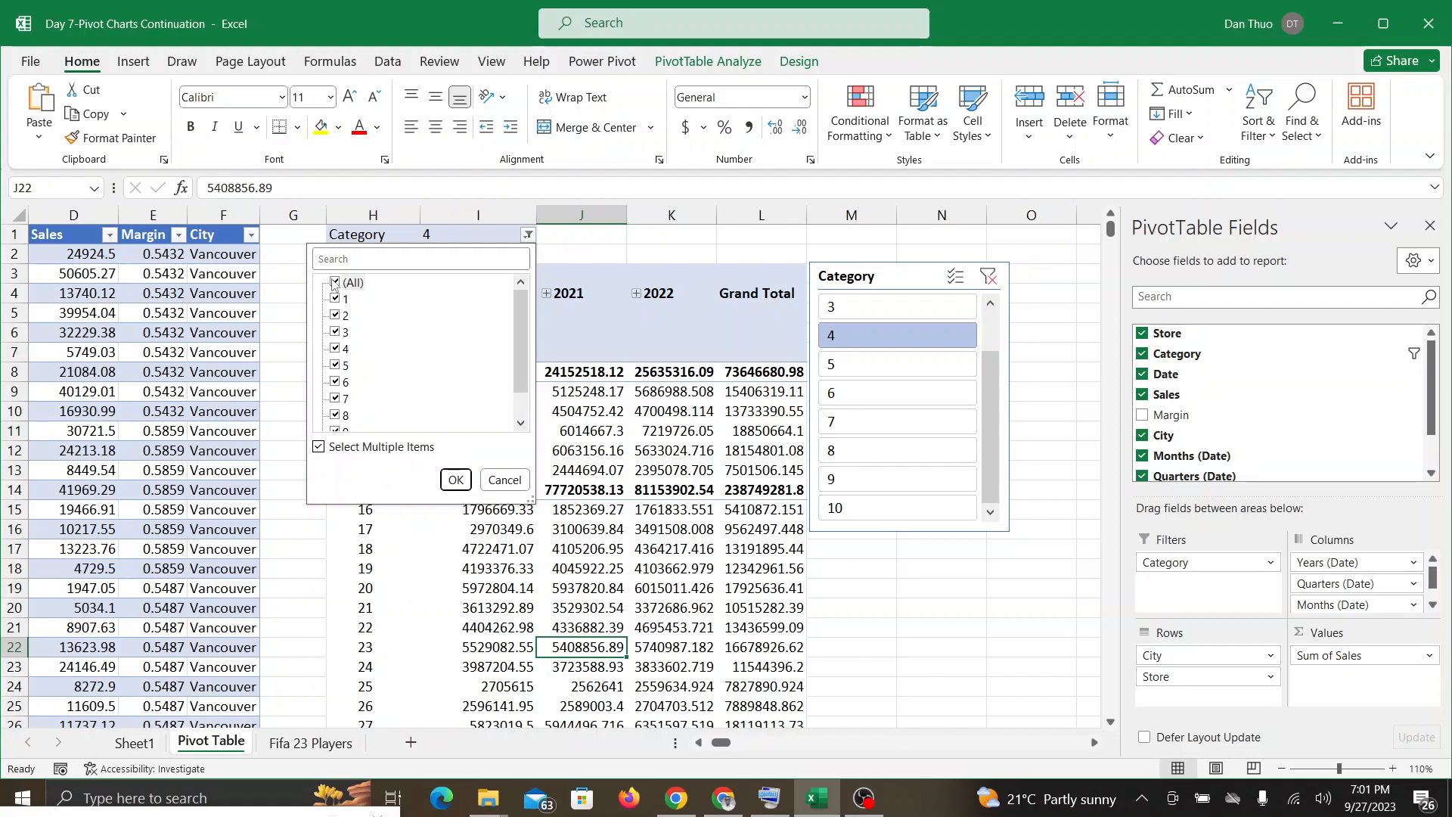
click(521, 423)
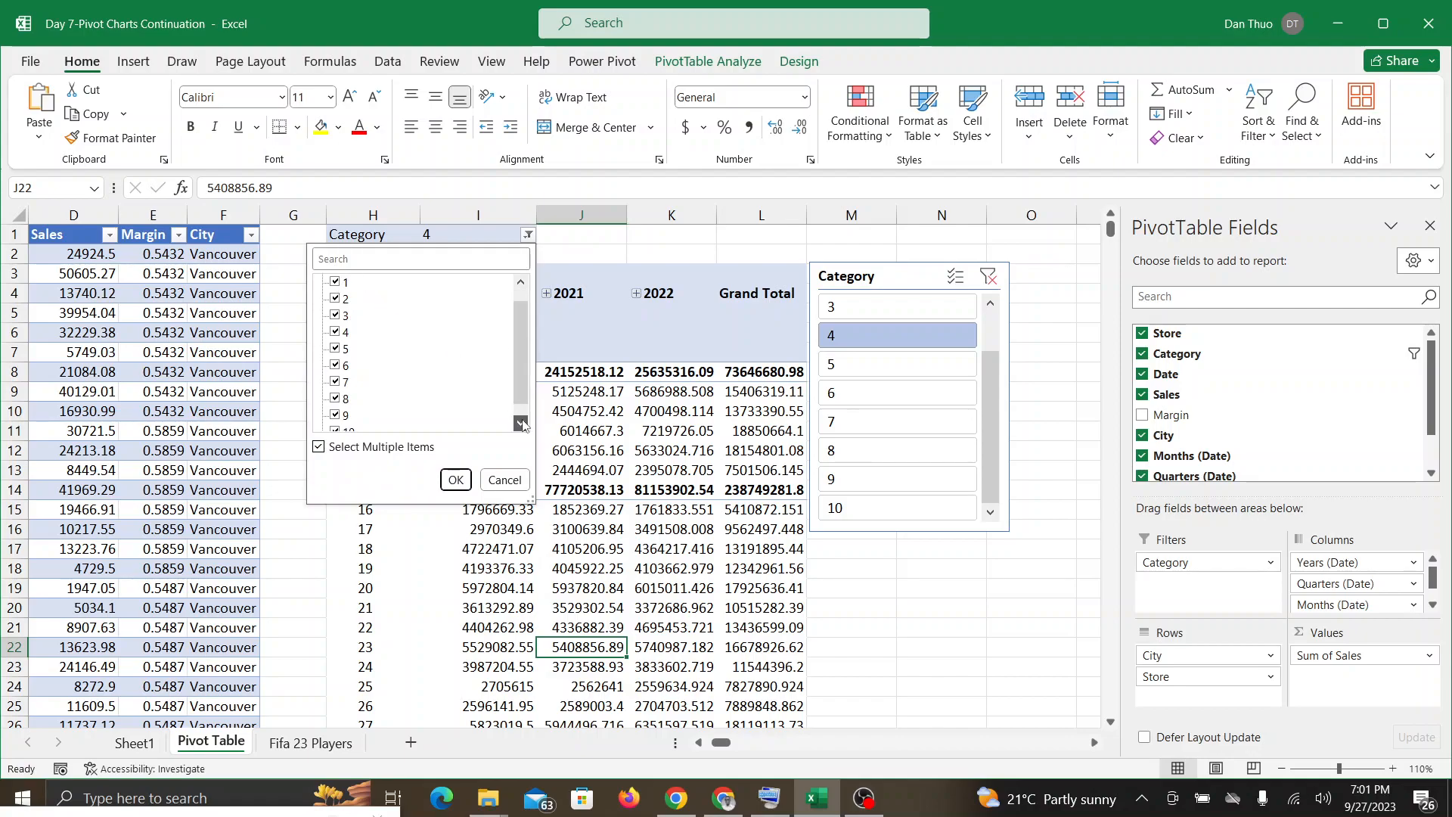
click(457, 478)
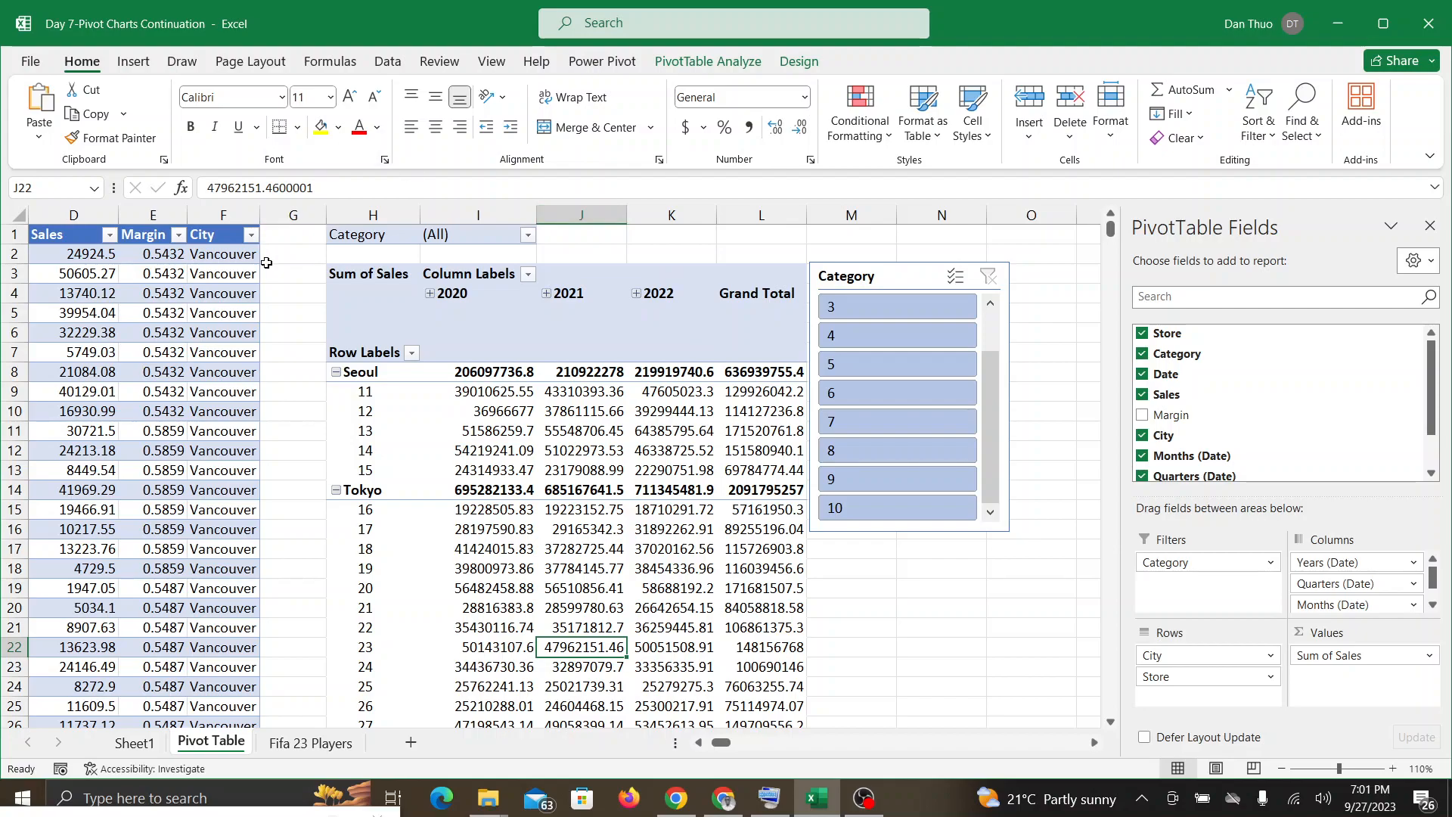
Step: Switch to the Google Meet call twice to check for responses, returning to Excel each time
click(727, 798)
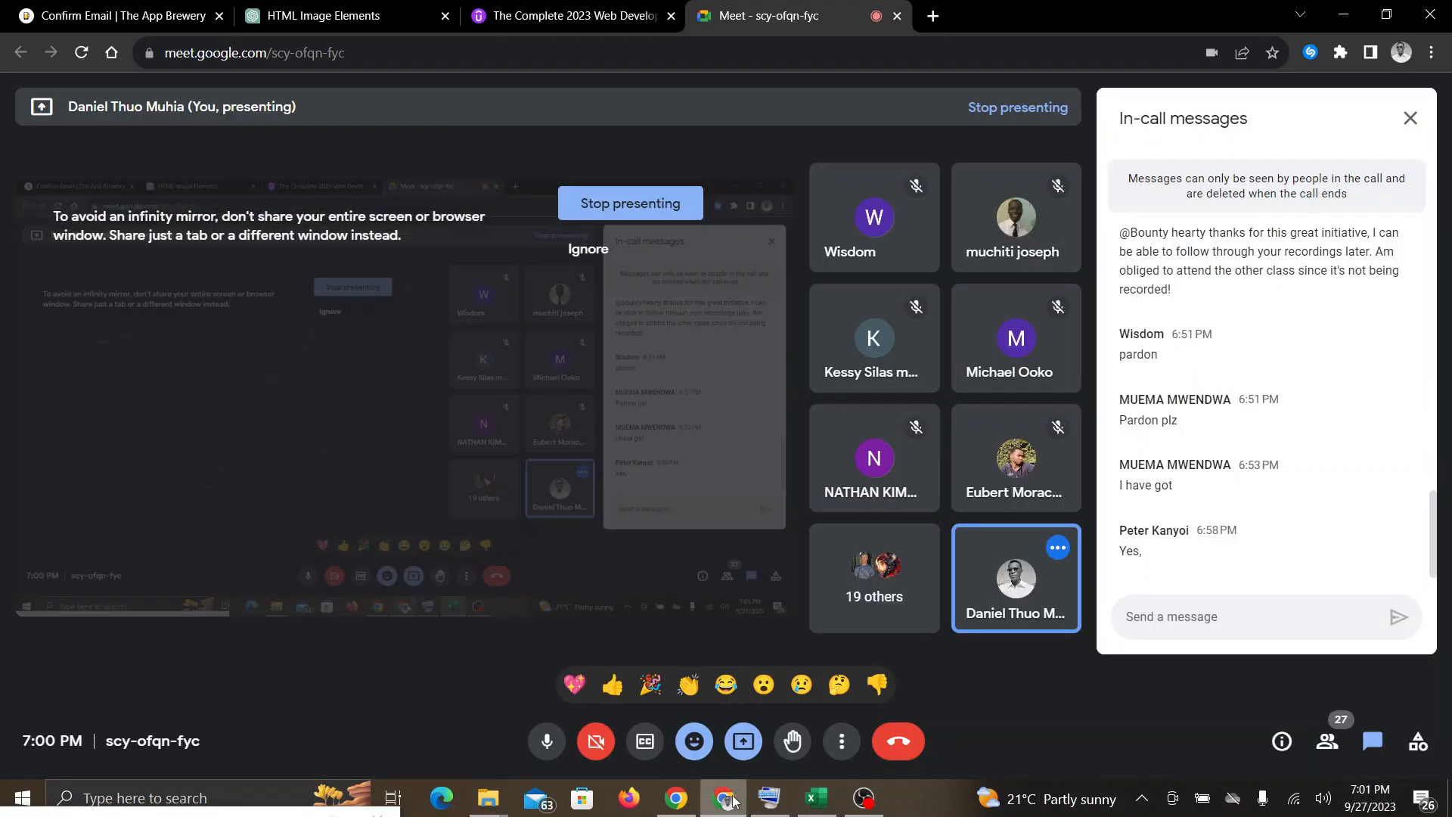
click(816, 798)
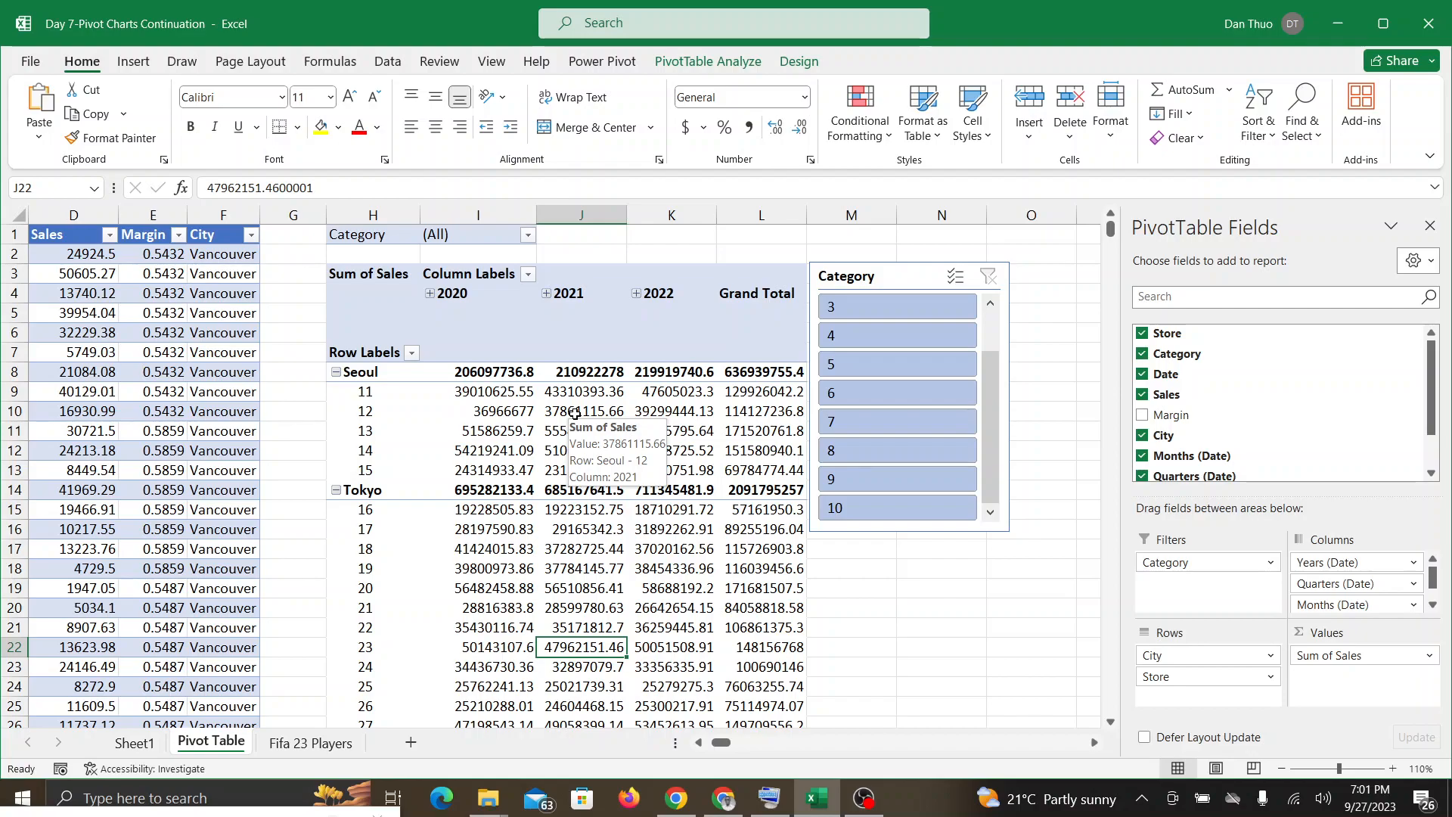
click(728, 808)
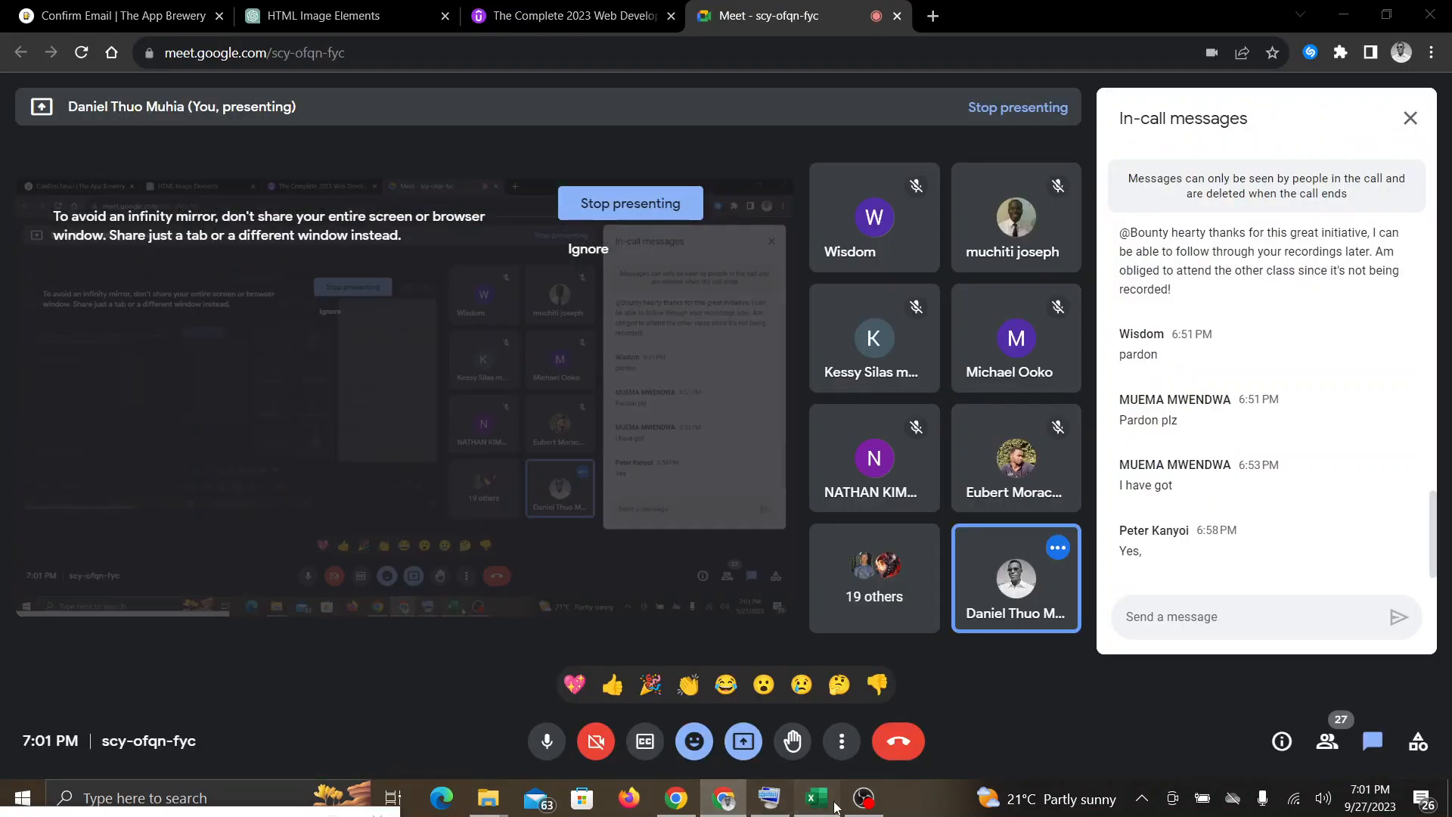
click(835, 808)
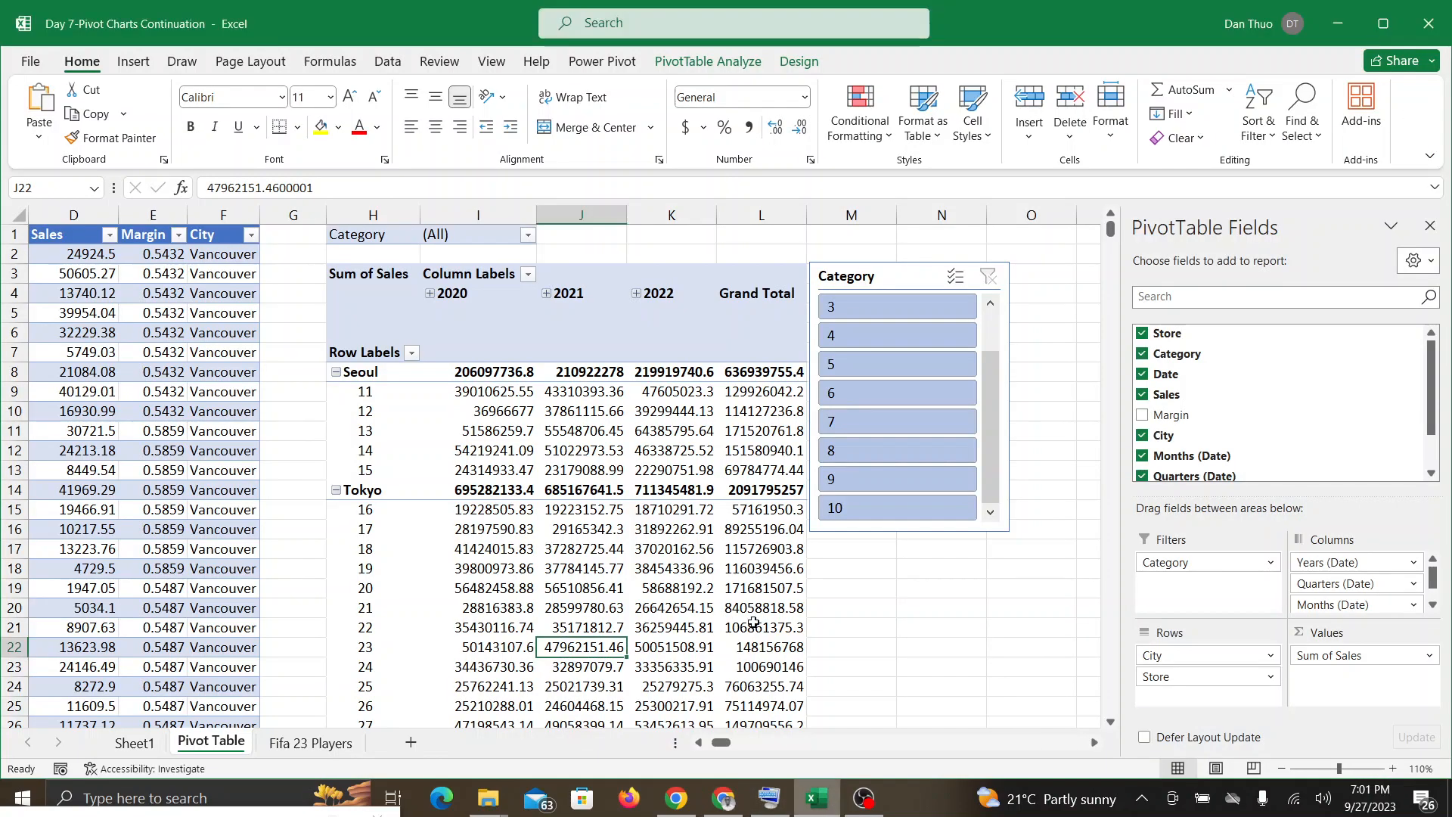
Step: Clear and reselect all items in the PivotTable's Category report filter, and apply the filter
click(528, 235)
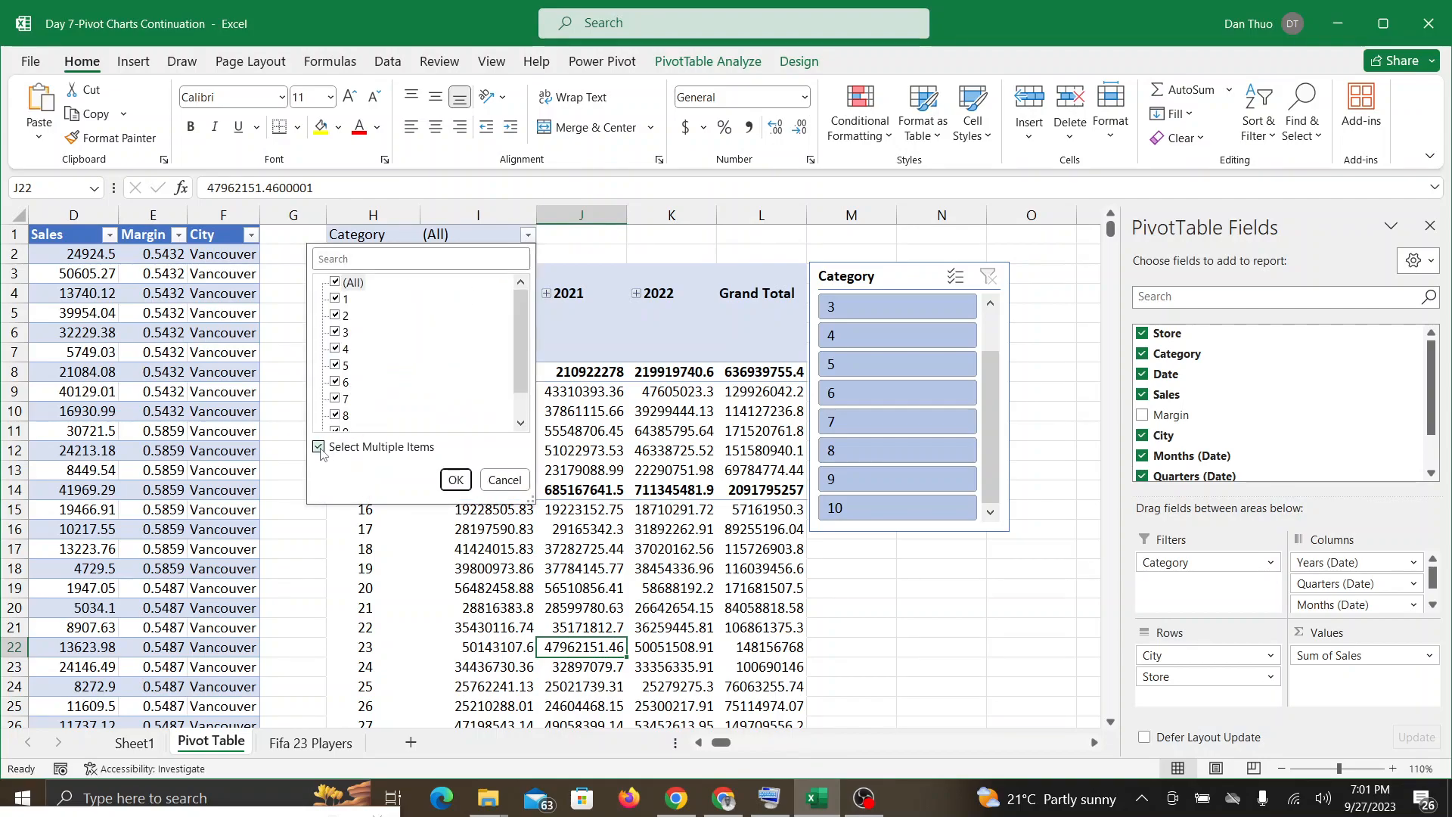
click(336, 283)
click(335, 283)
click(452, 479)
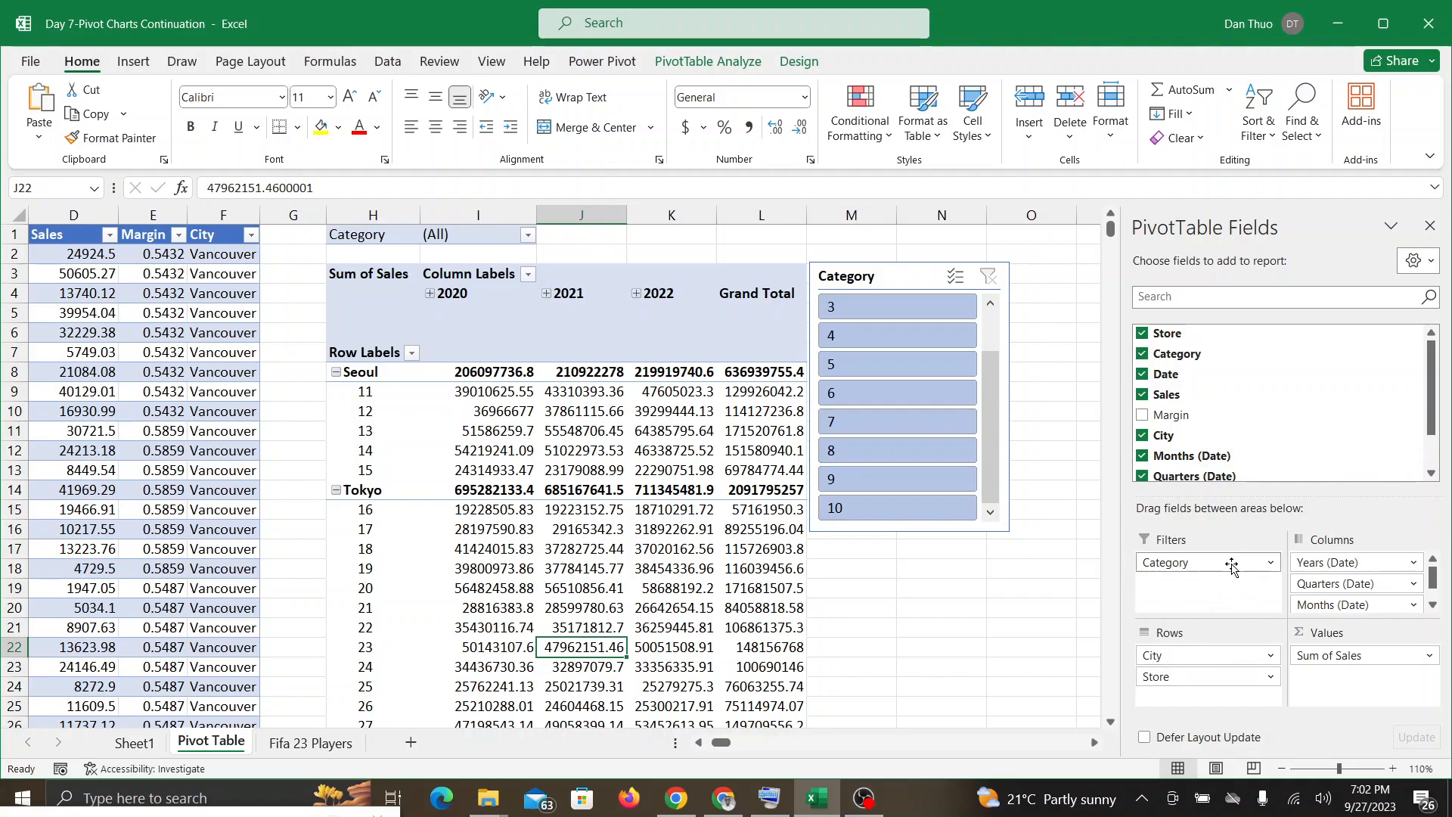
Step: Remove Category from the PivotTable's Filters area, check the Google Meet call, and undo the removal back in Excel
drag(1225, 563, 971, 618)
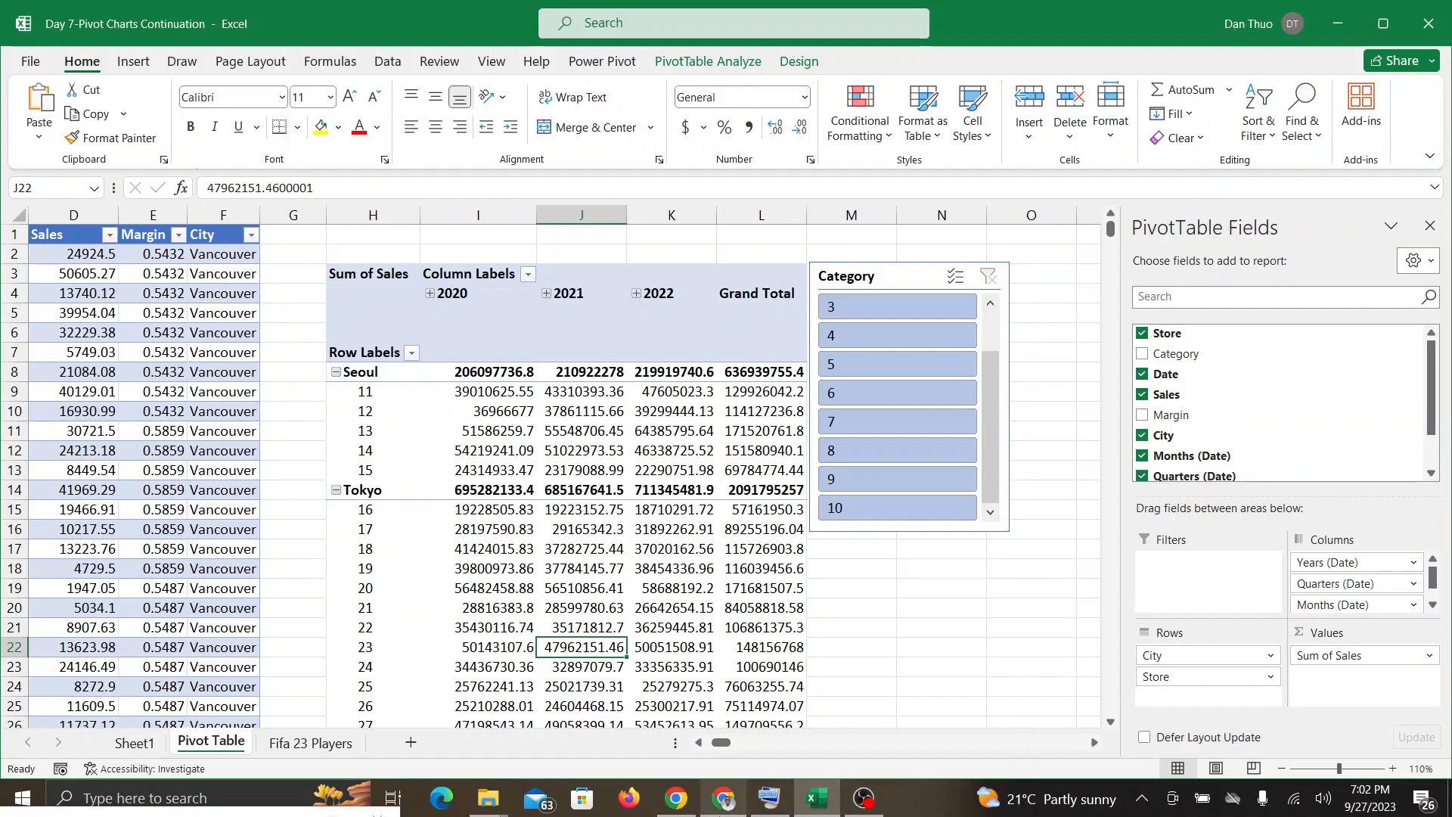
click(724, 798)
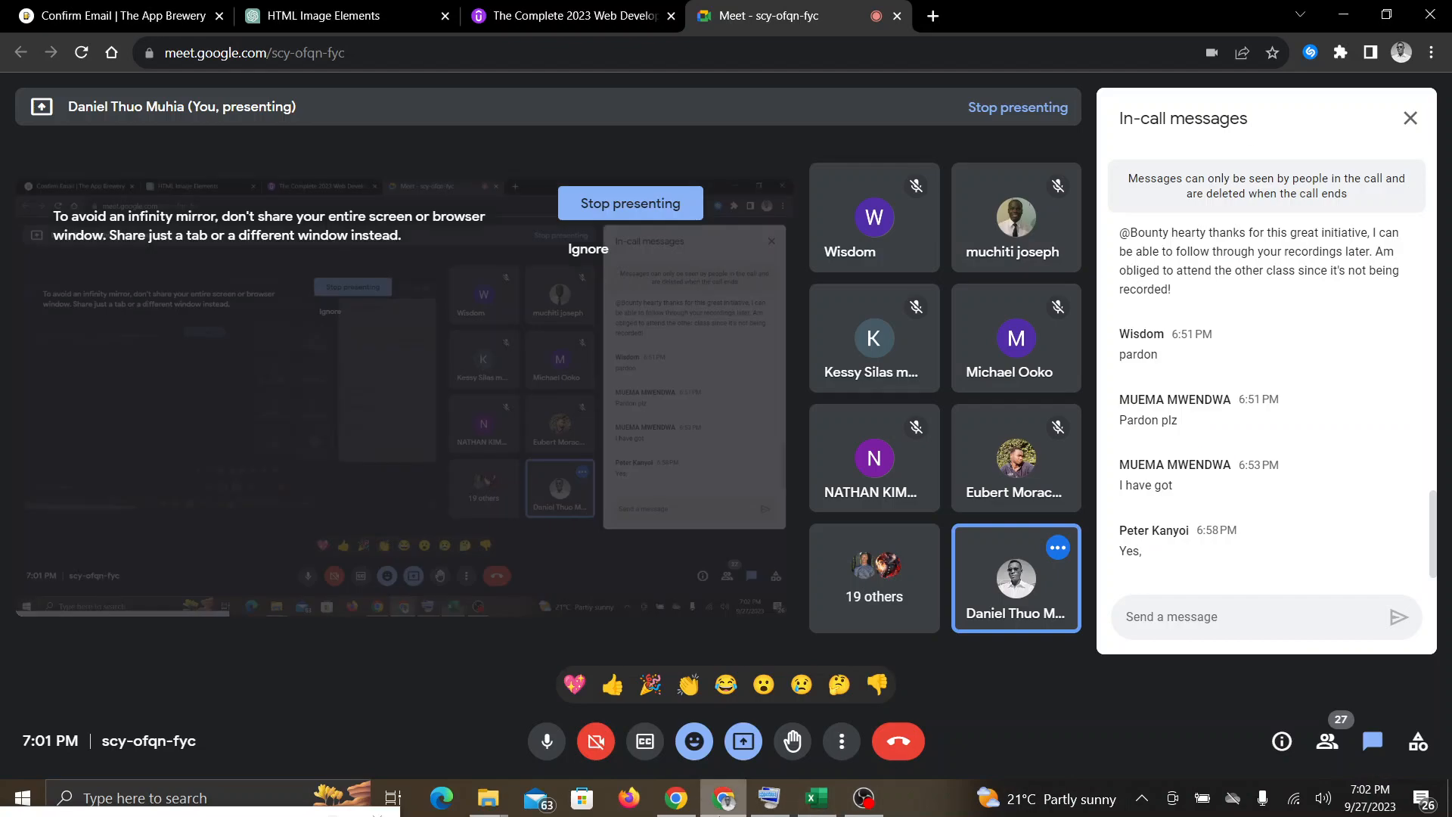
click(831, 802)
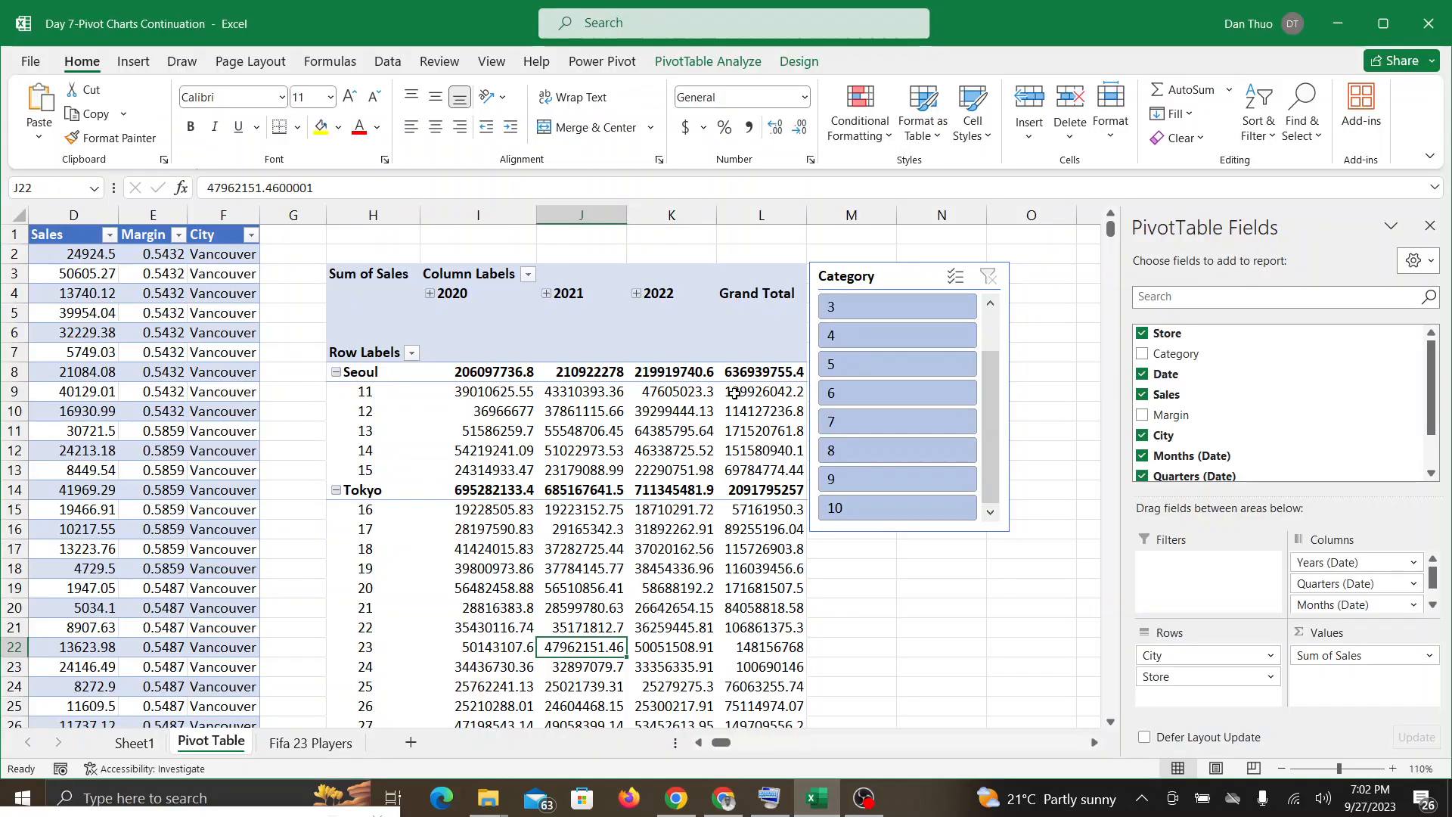
key(ctrl+z)
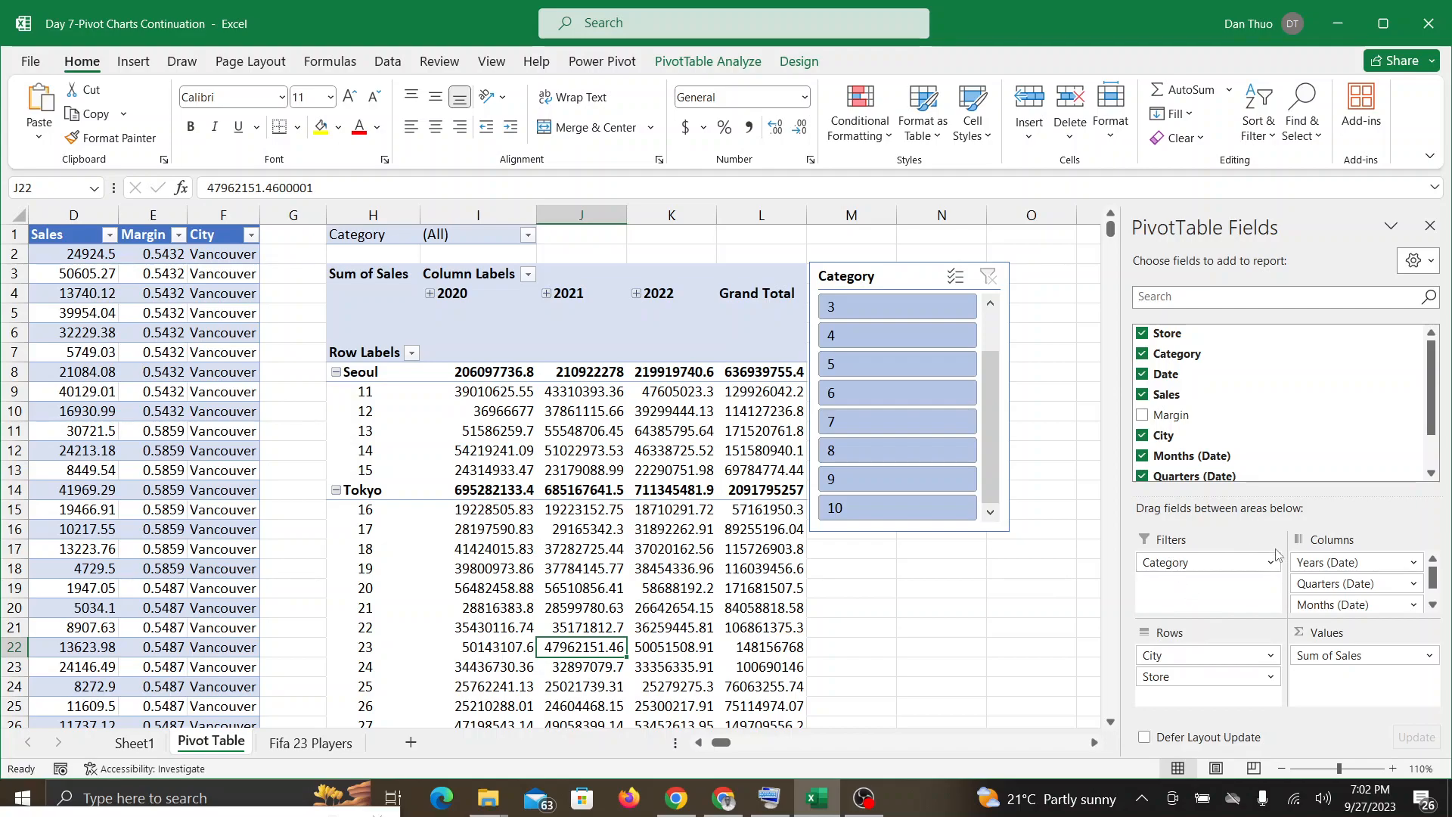
Step: Remove the Category field from the PivotTable's Filters area, then check the Google Meet call twice and return to Excel
drag(1151, 563, 936, 626)
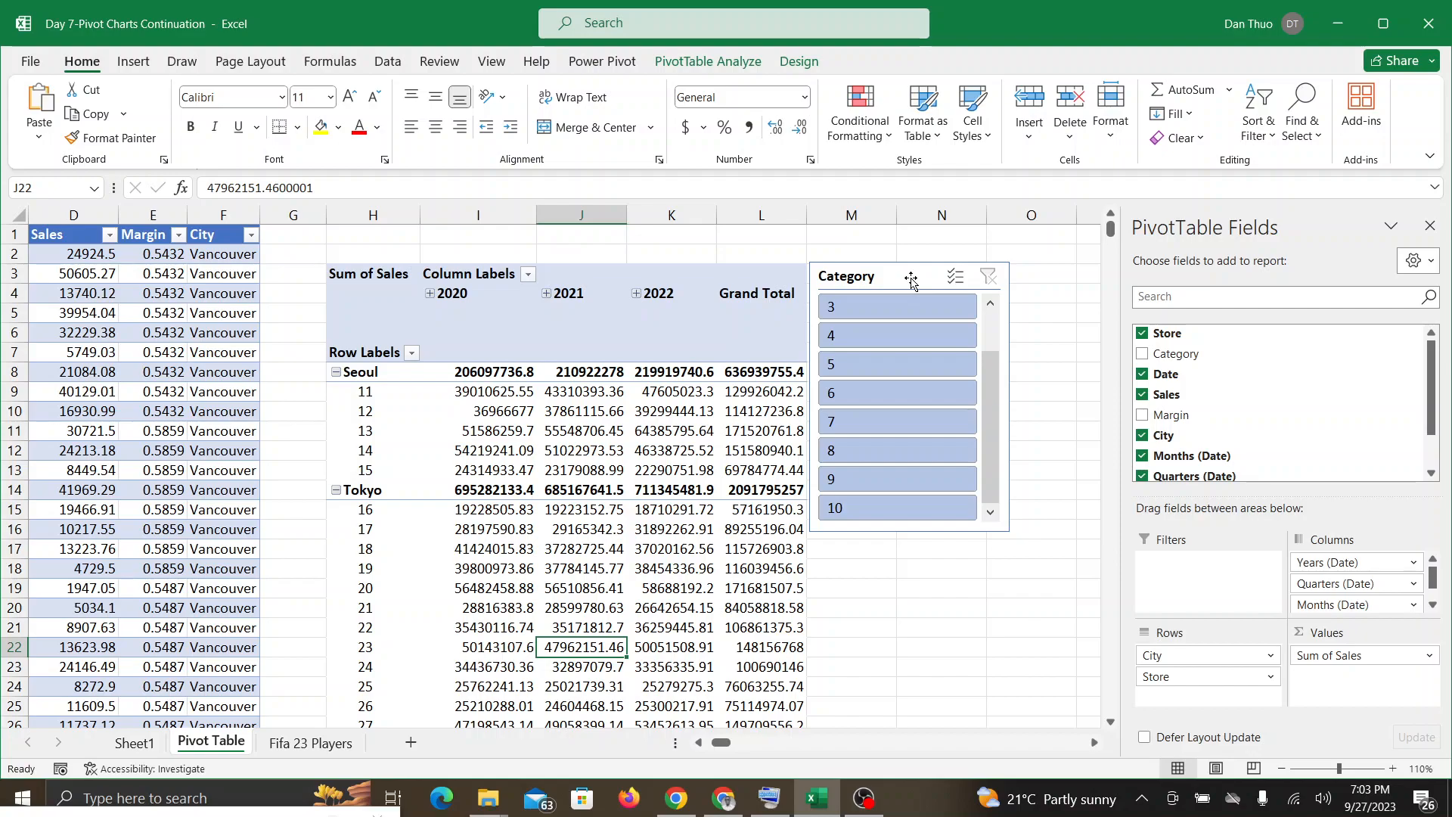
click(724, 800)
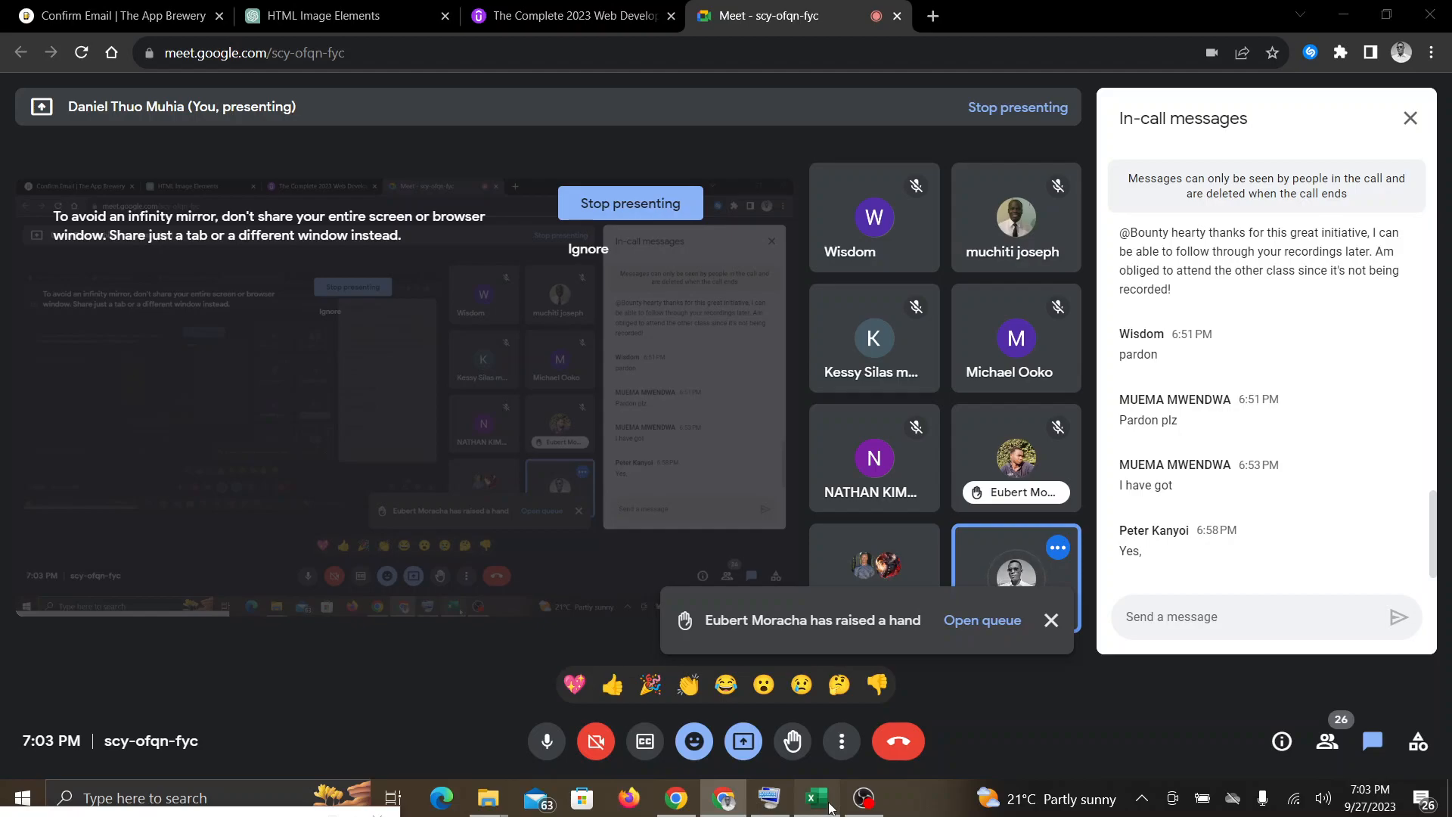
click(816, 800)
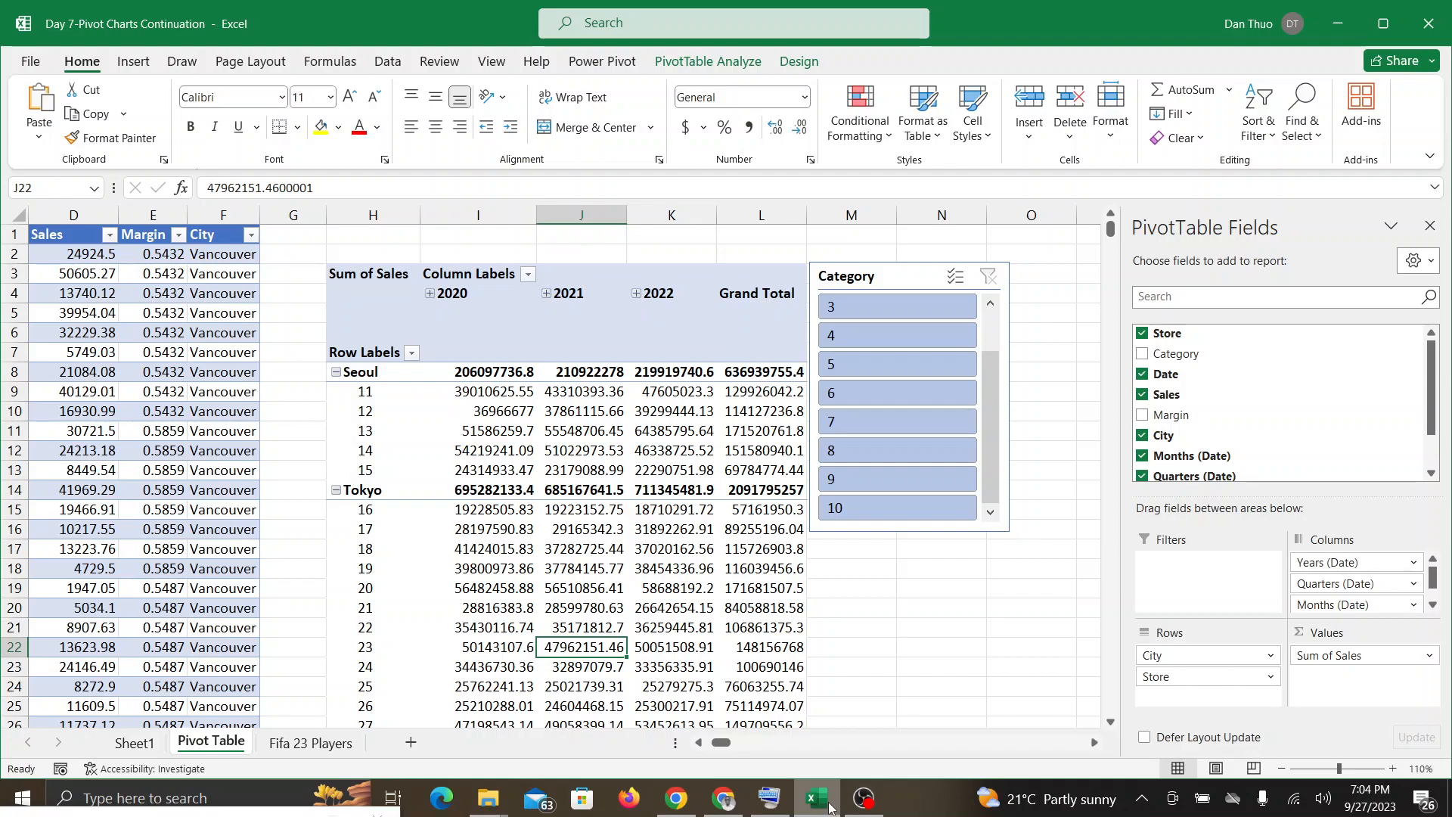
click(712, 806)
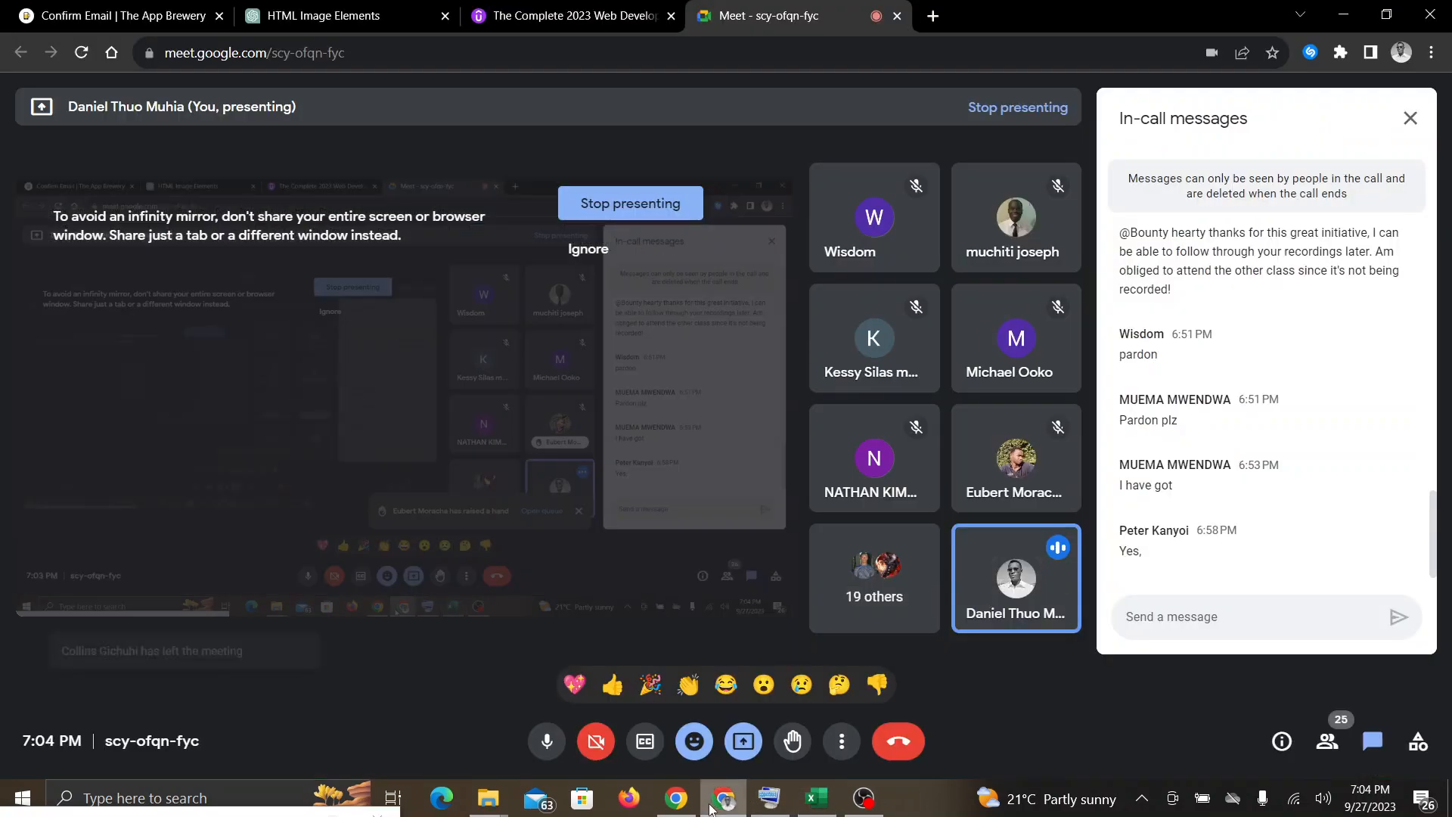
click(816, 798)
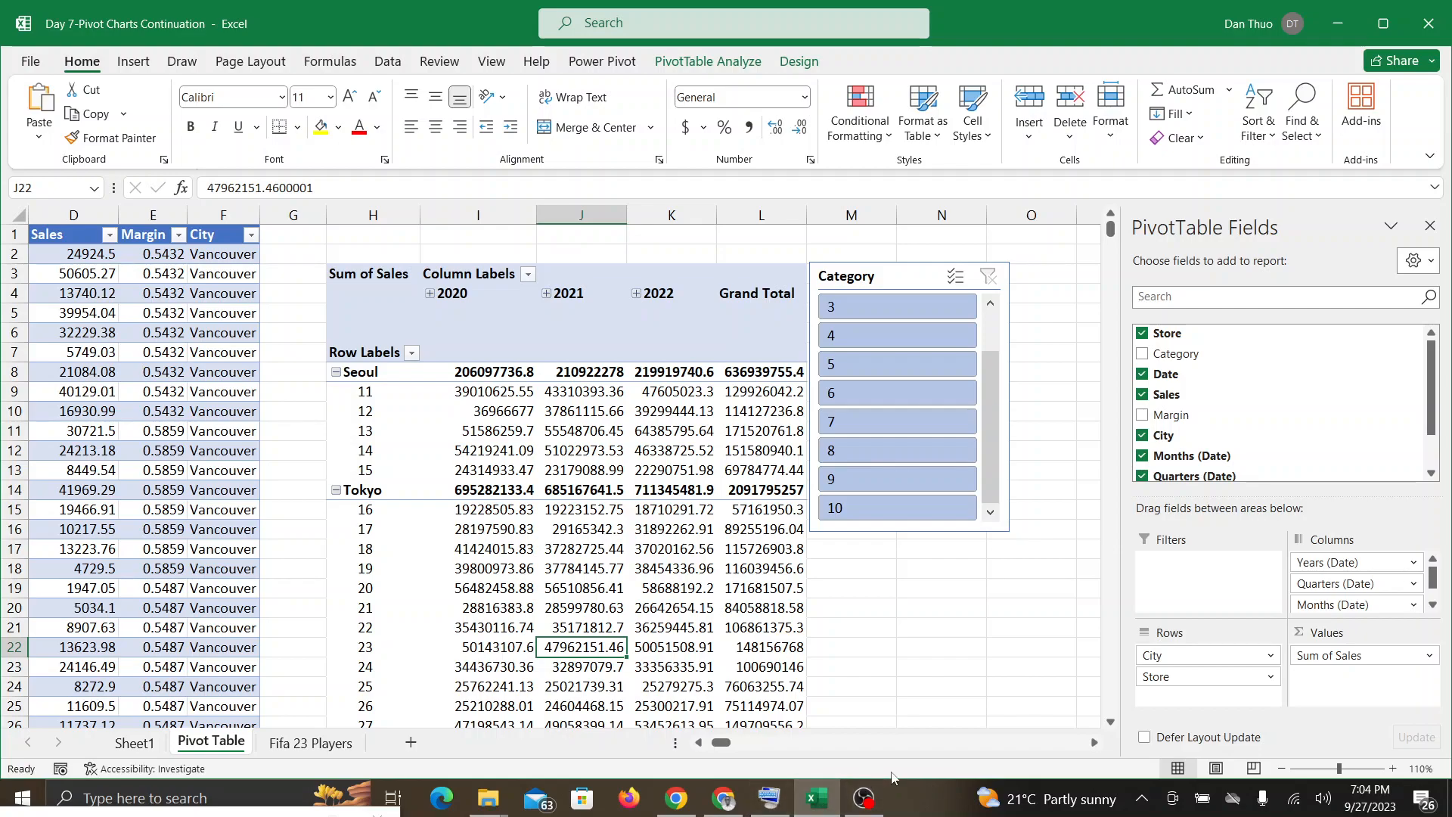
Step: Resize the Category slicer to about 4.78" wide and 0.8" high, then check the Google Meet call and return to Excel
scroll(892, 777, right, 2)
scroll(893, 776, right, 1)
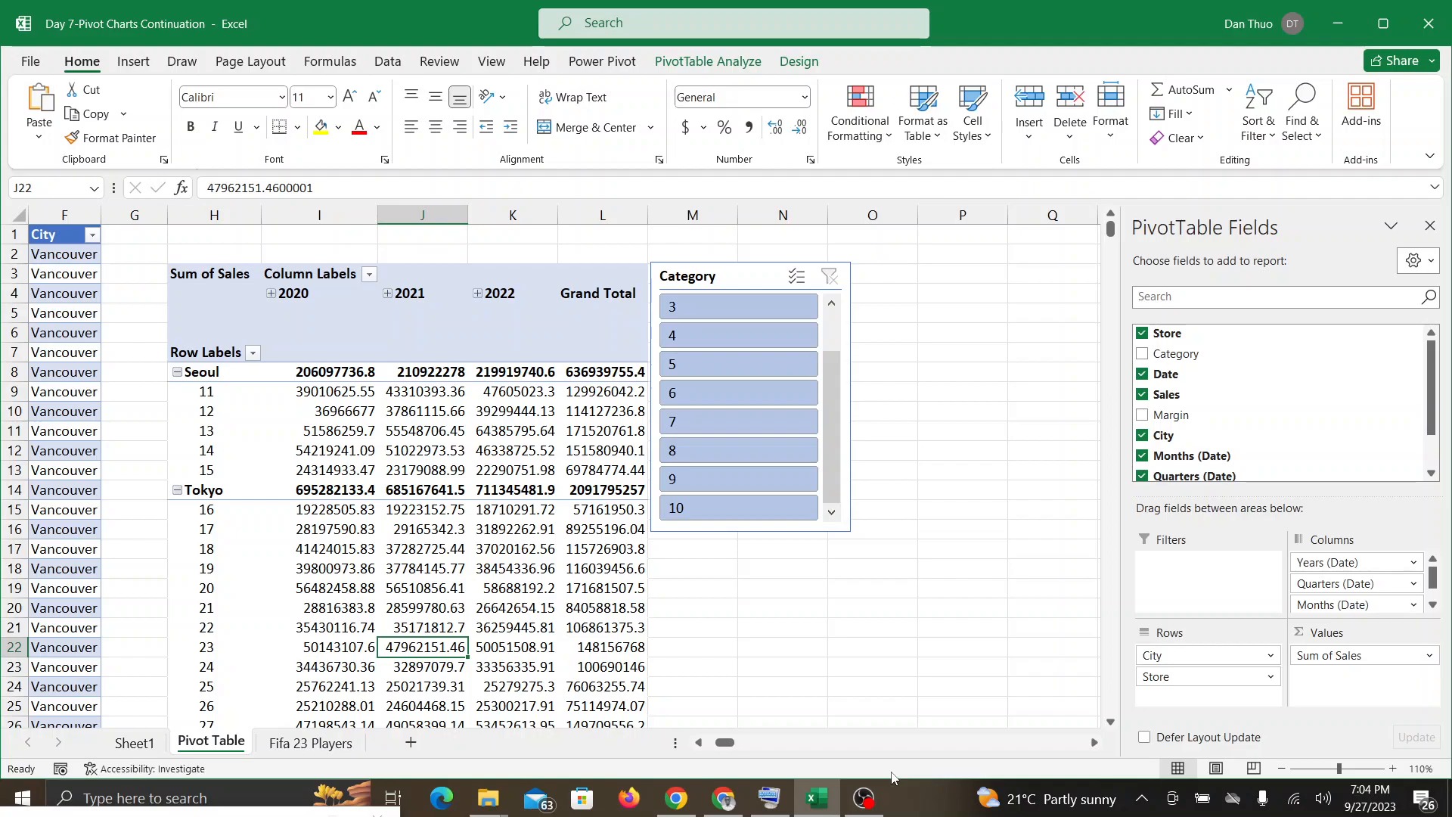
click(729, 278)
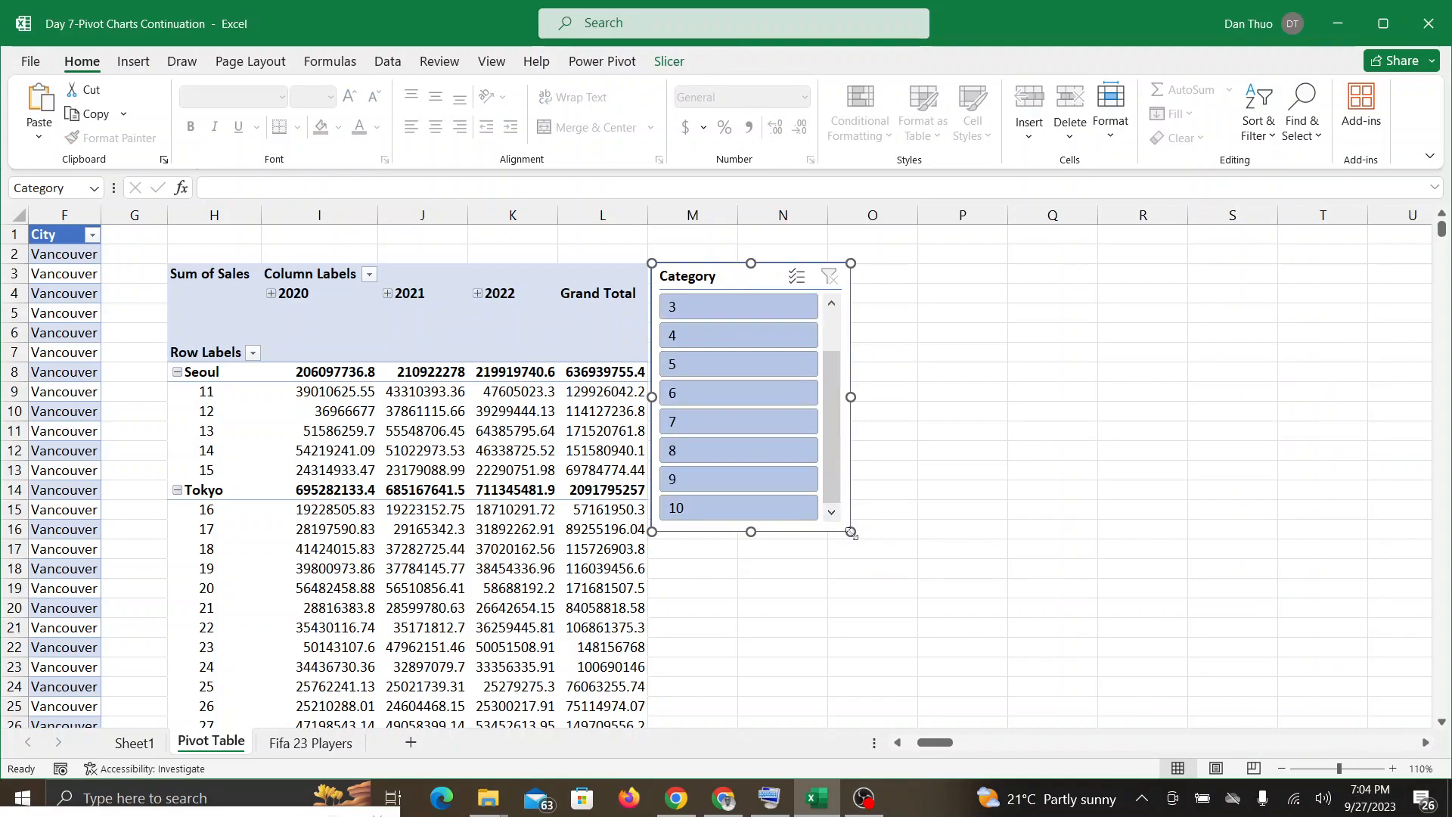
drag(851, 532, 1098, 338)
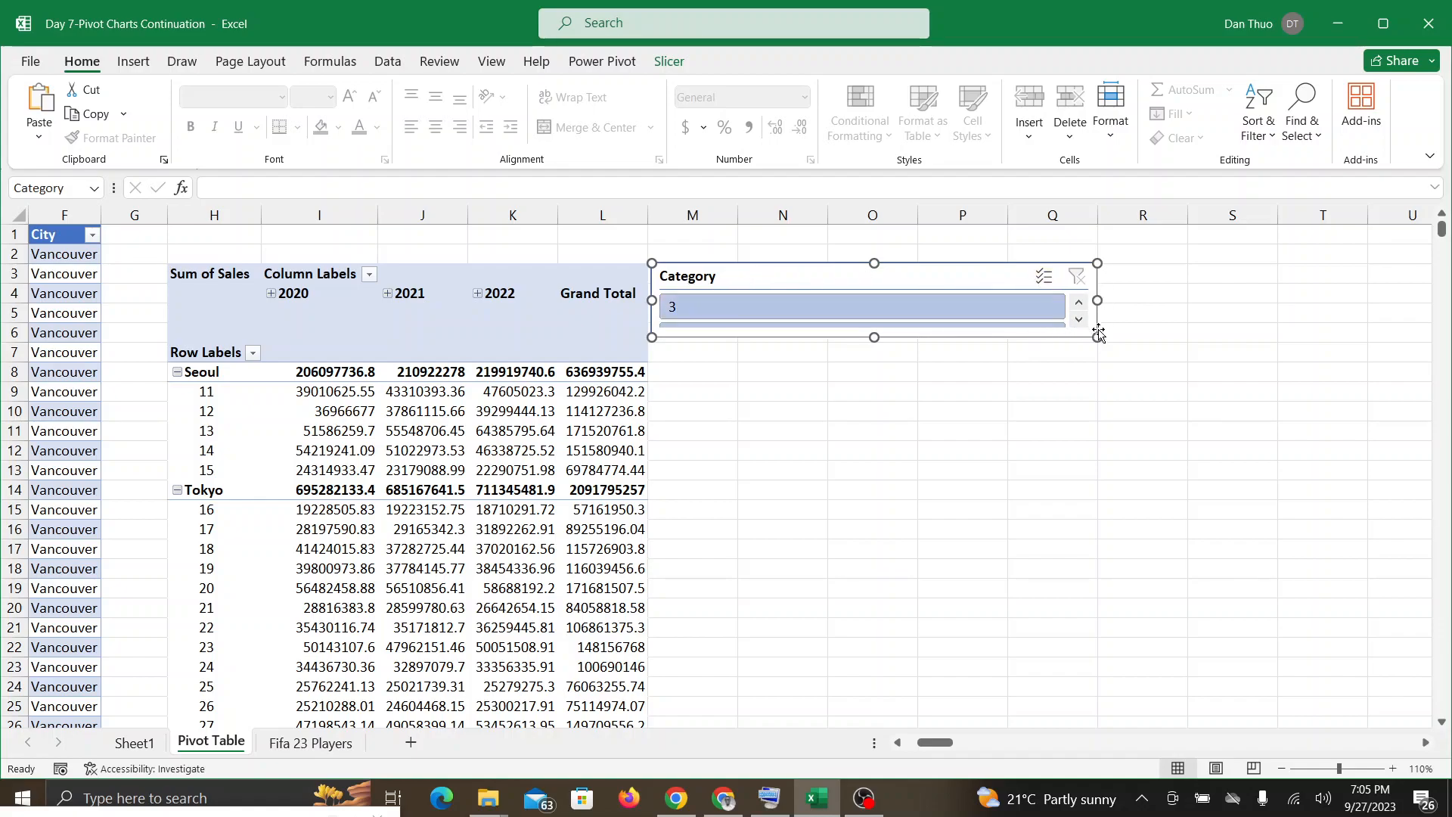
drag(1098, 332, 1128, 341)
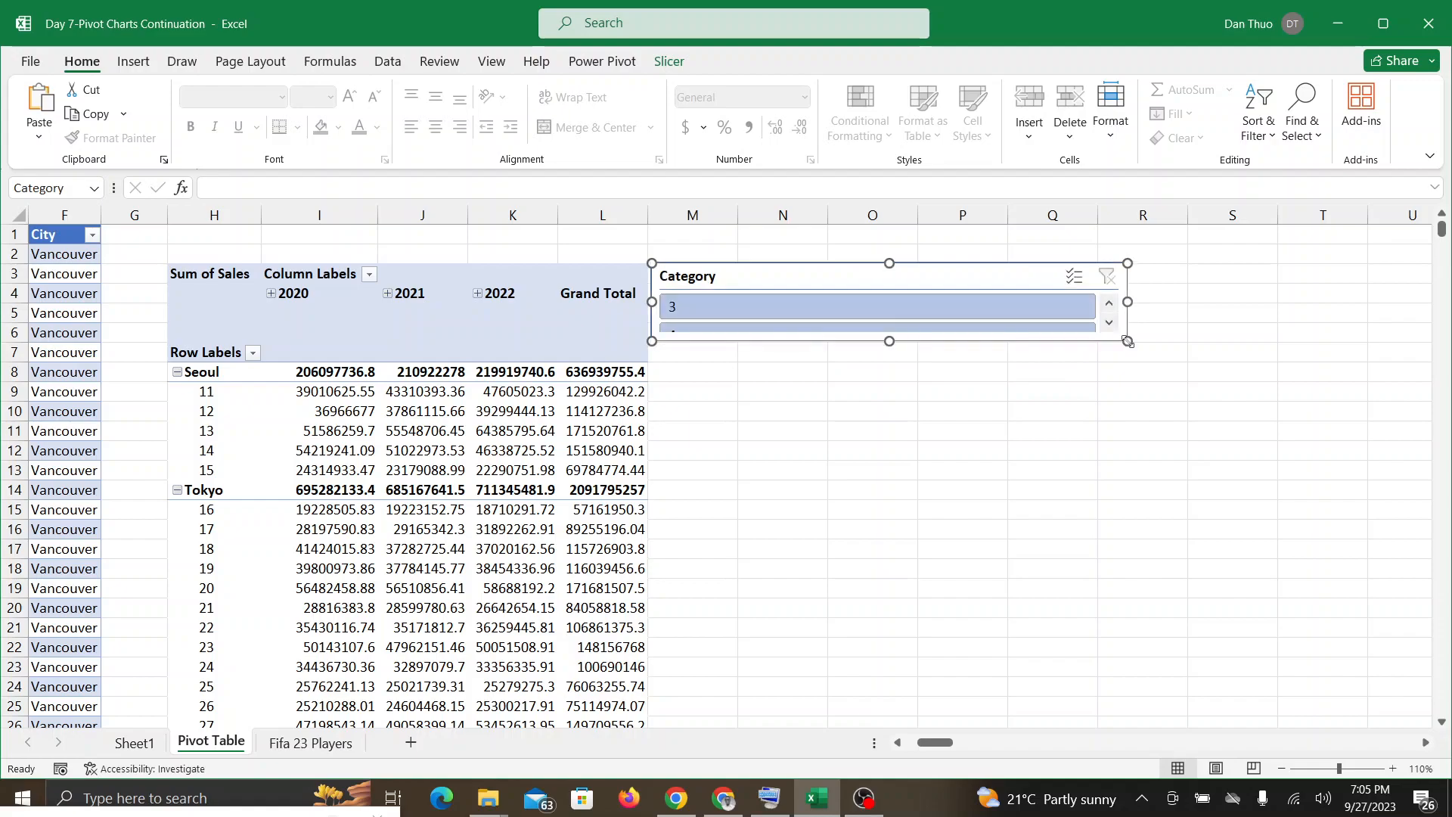
click(724, 807)
click(827, 805)
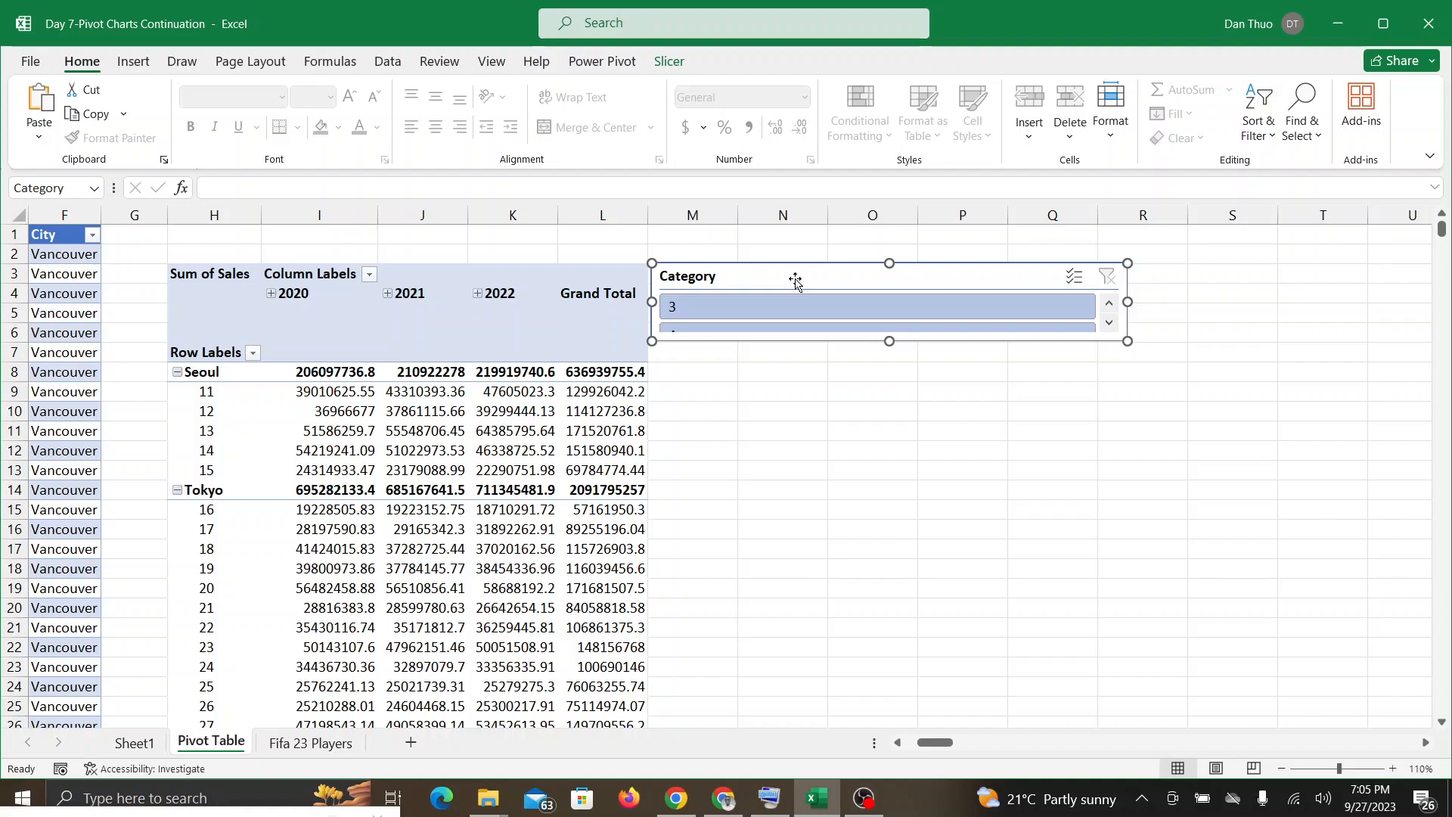
Step: Set the Category slicer to 5 columns, resize it to about 4.86" by 1.19", and check the Google Meet call before returning to Excel
click(669, 62)
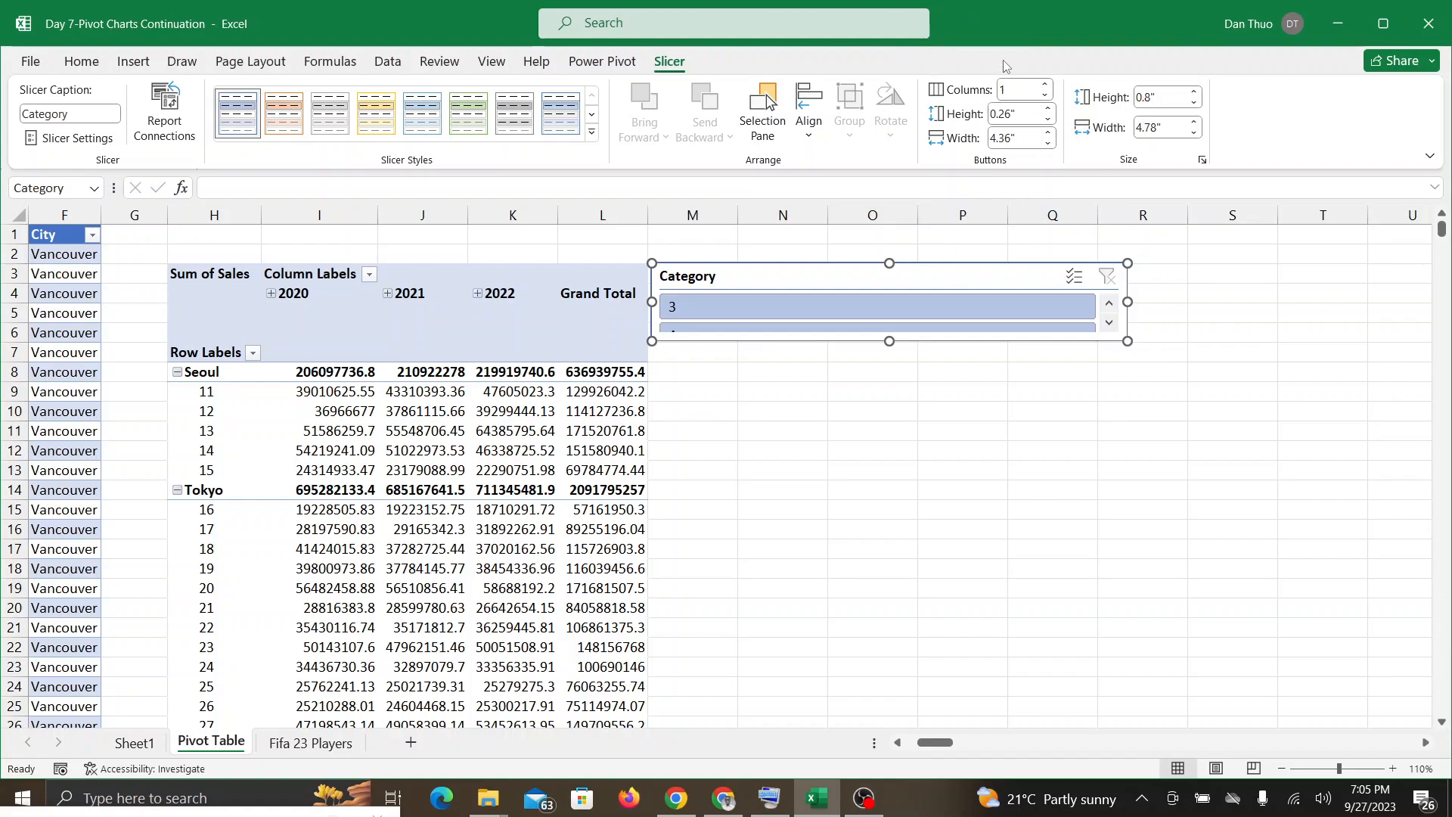
click(1011, 88)
key(BackSpace)
text(5)
key(Return)
drag(1129, 342, 1135, 382)
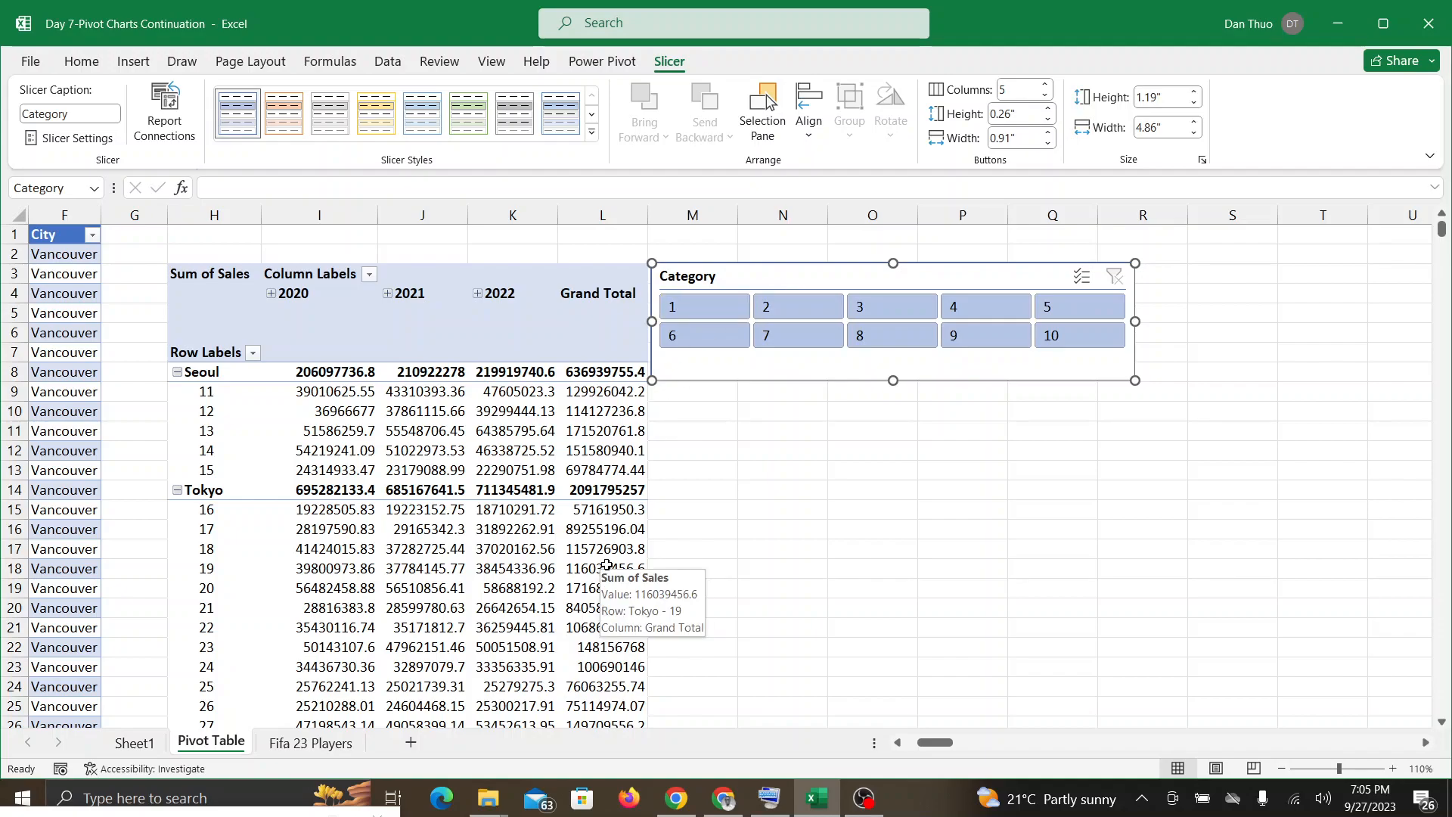
click(711, 811)
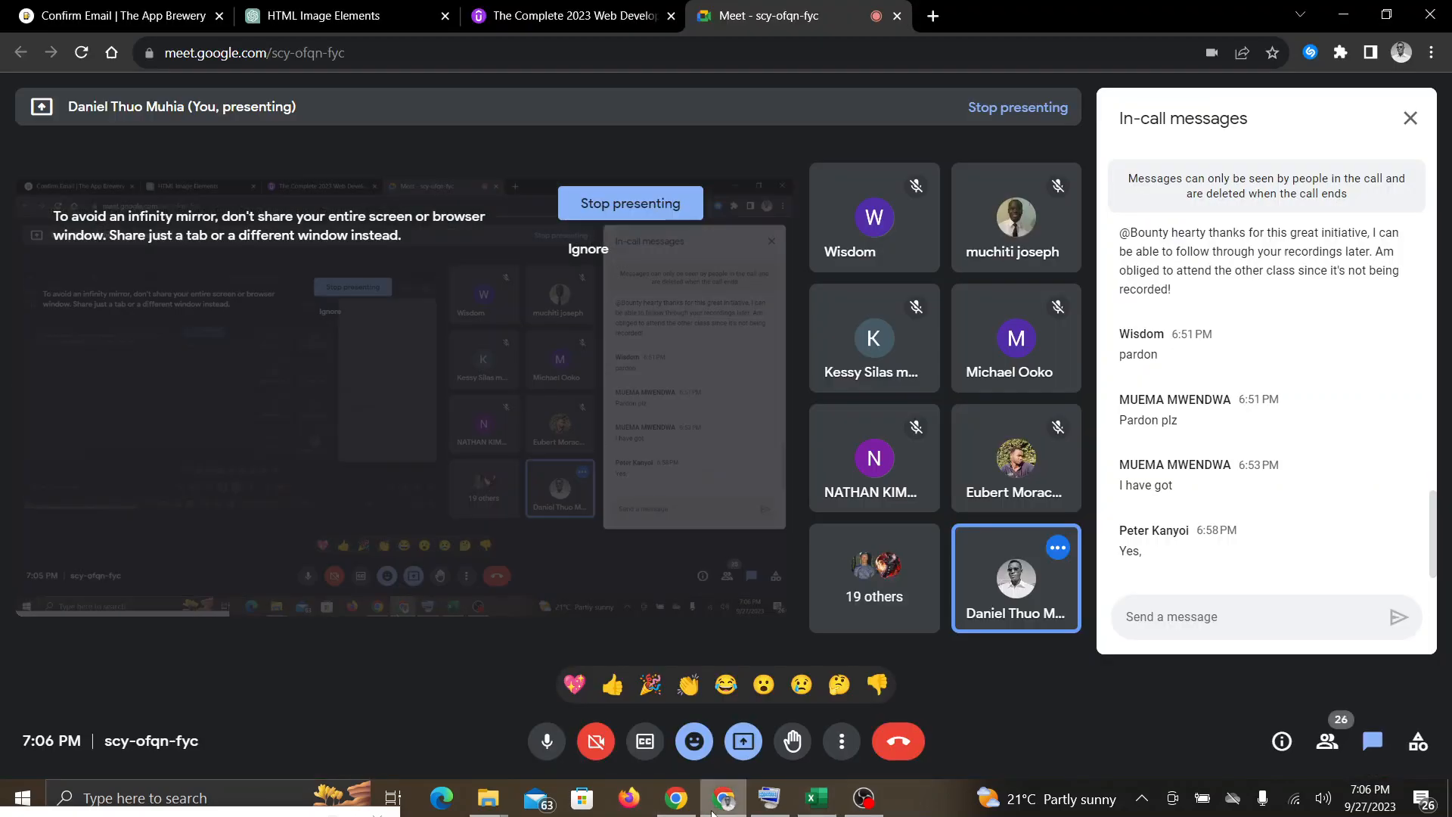
click(813, 803)
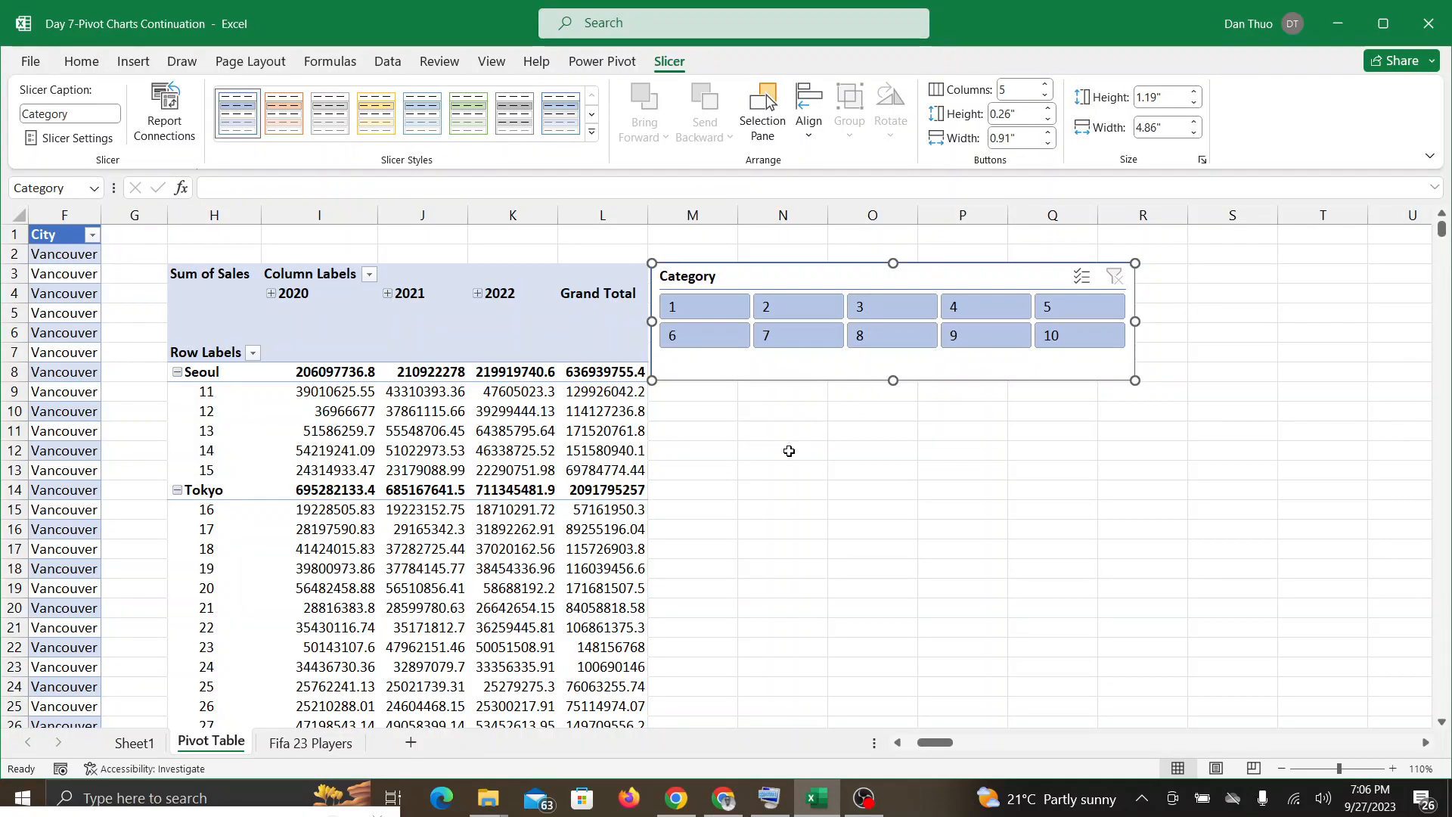
Step: Undo the Category slicer's column and size changes
key(ctrl+z)
key(ctrl+z)
key(ctrl+z)
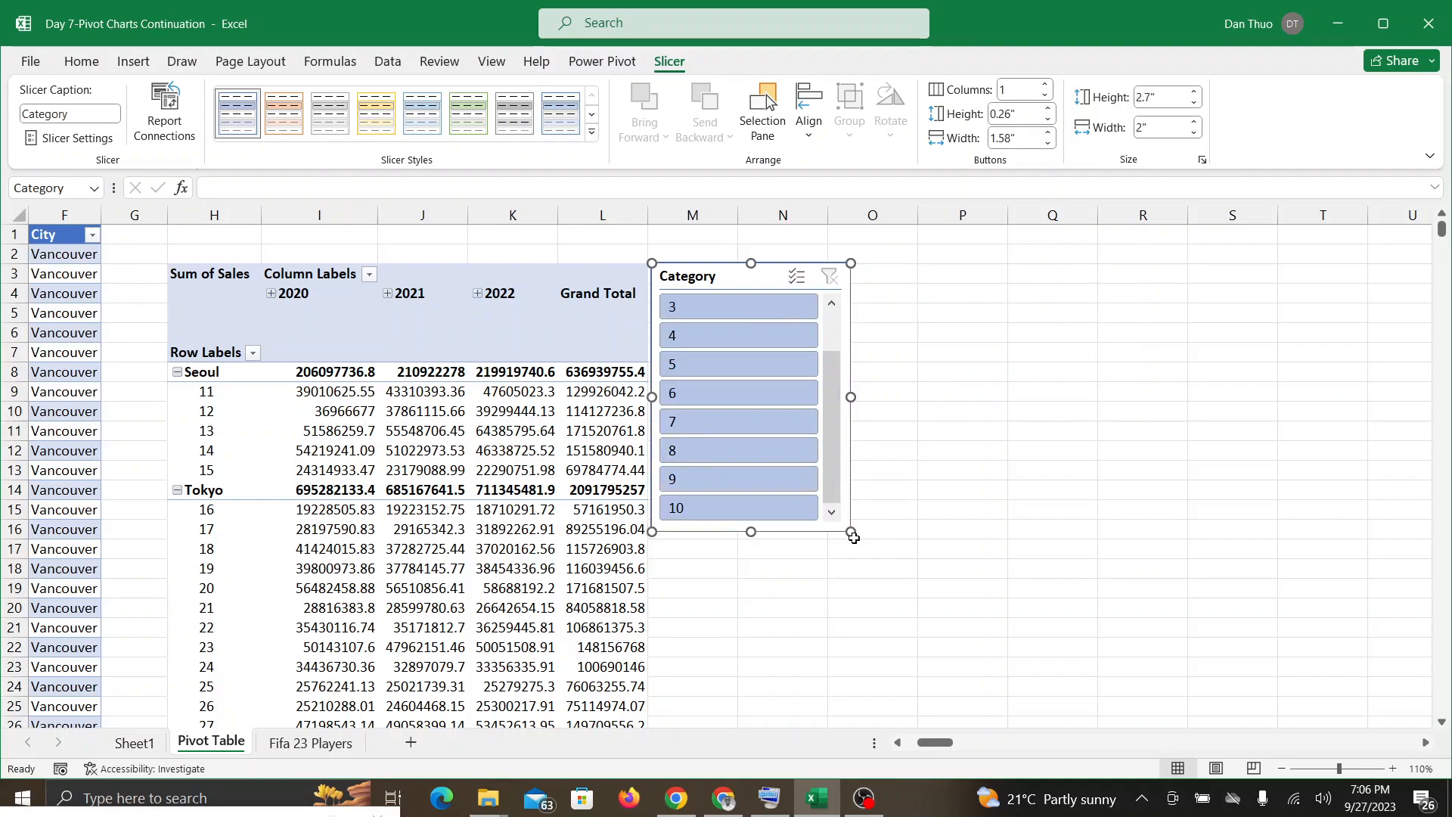
Step: Widen the Category slicer, arrange its buttons in 5 columns, and adjust its size to about 5.43" wide and 1.11" high
drag(850, 532, 1192, 351)
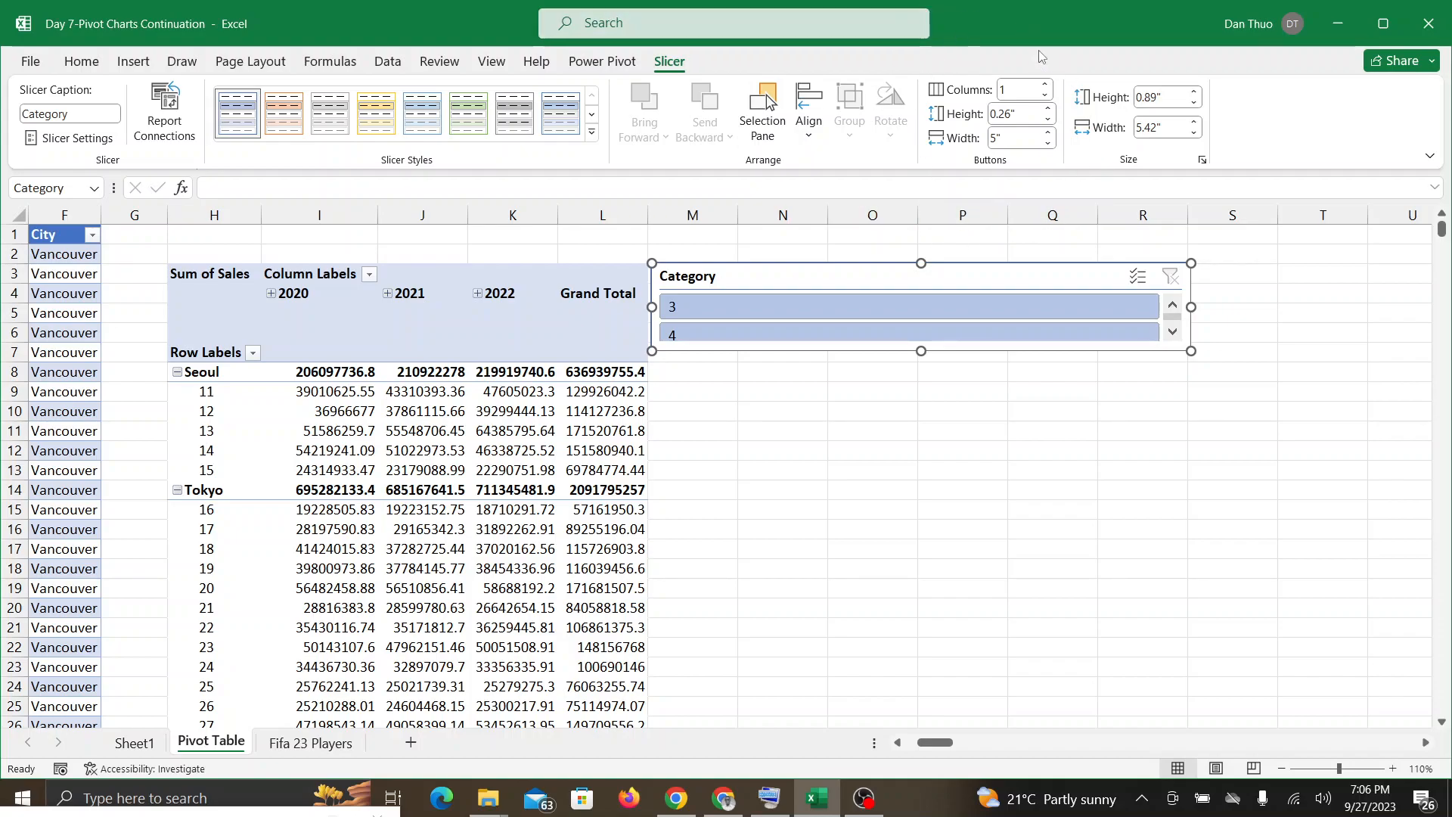
click(1027, 90)
key(BackSpace)
text(5)
key(Return)
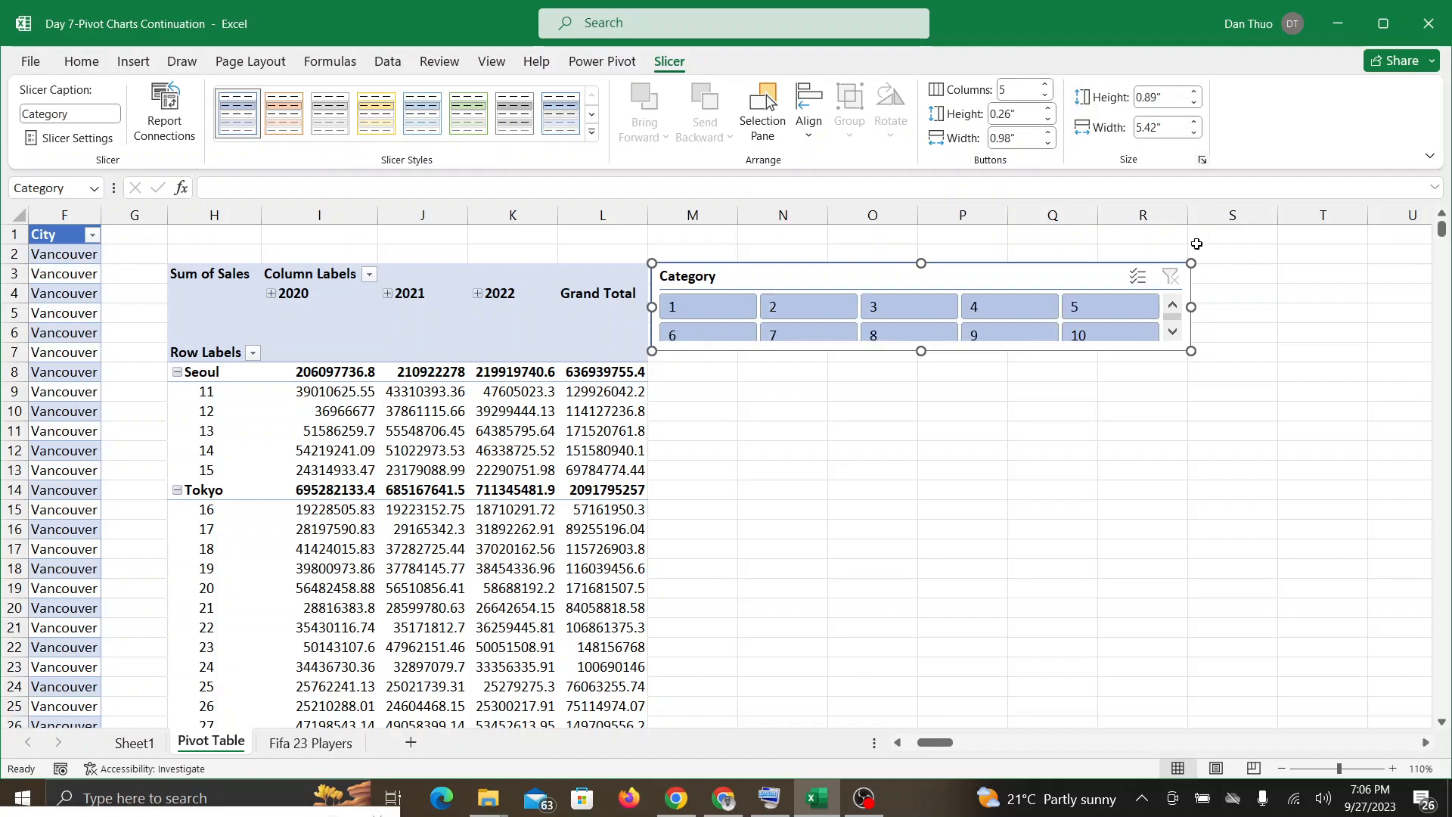
drag(1191, 351, 1193, 373)
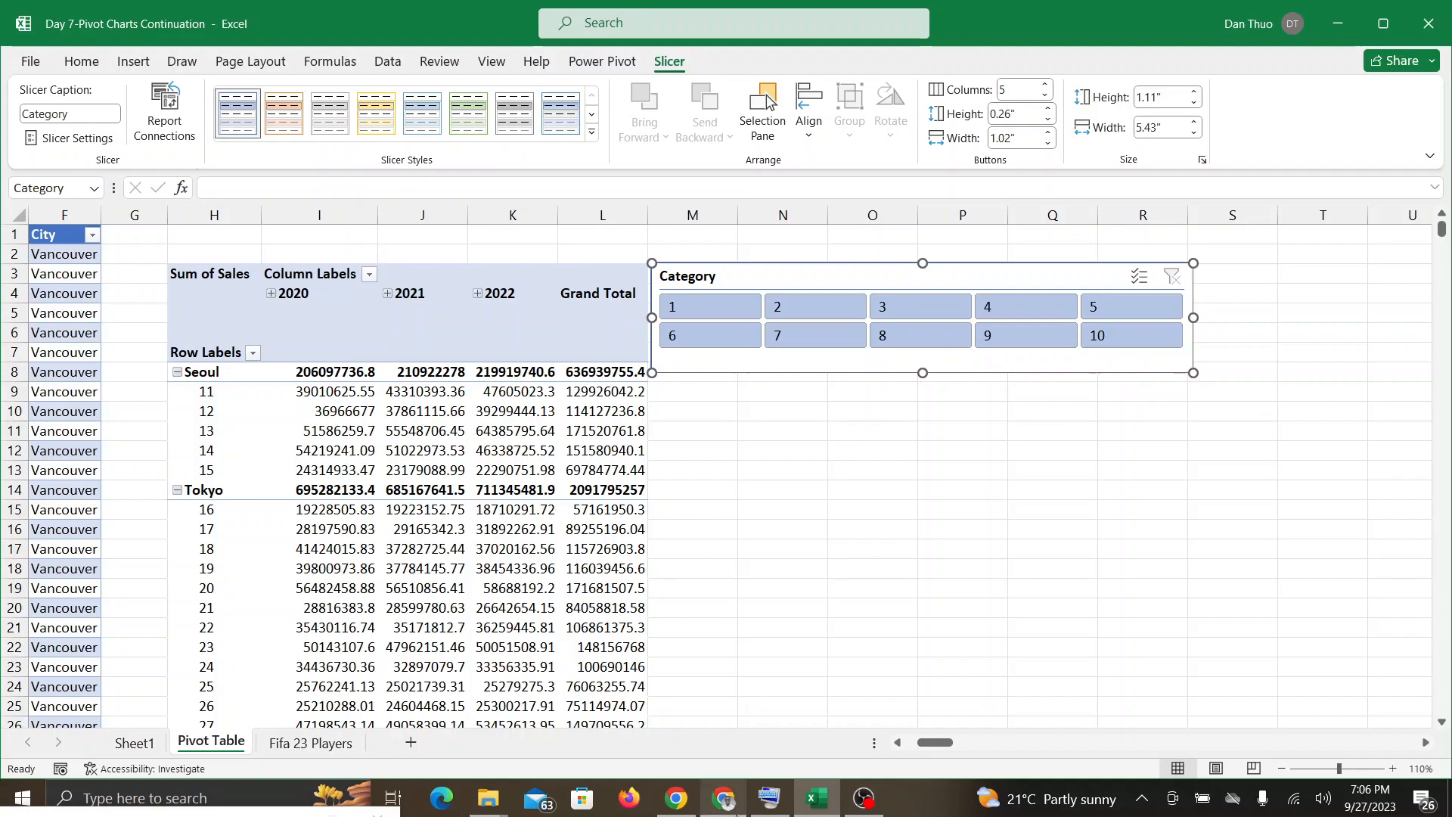
Step: Check the Google Meet call twice for participants' responses, returning to the Excel workbook each time
click(724, 797)
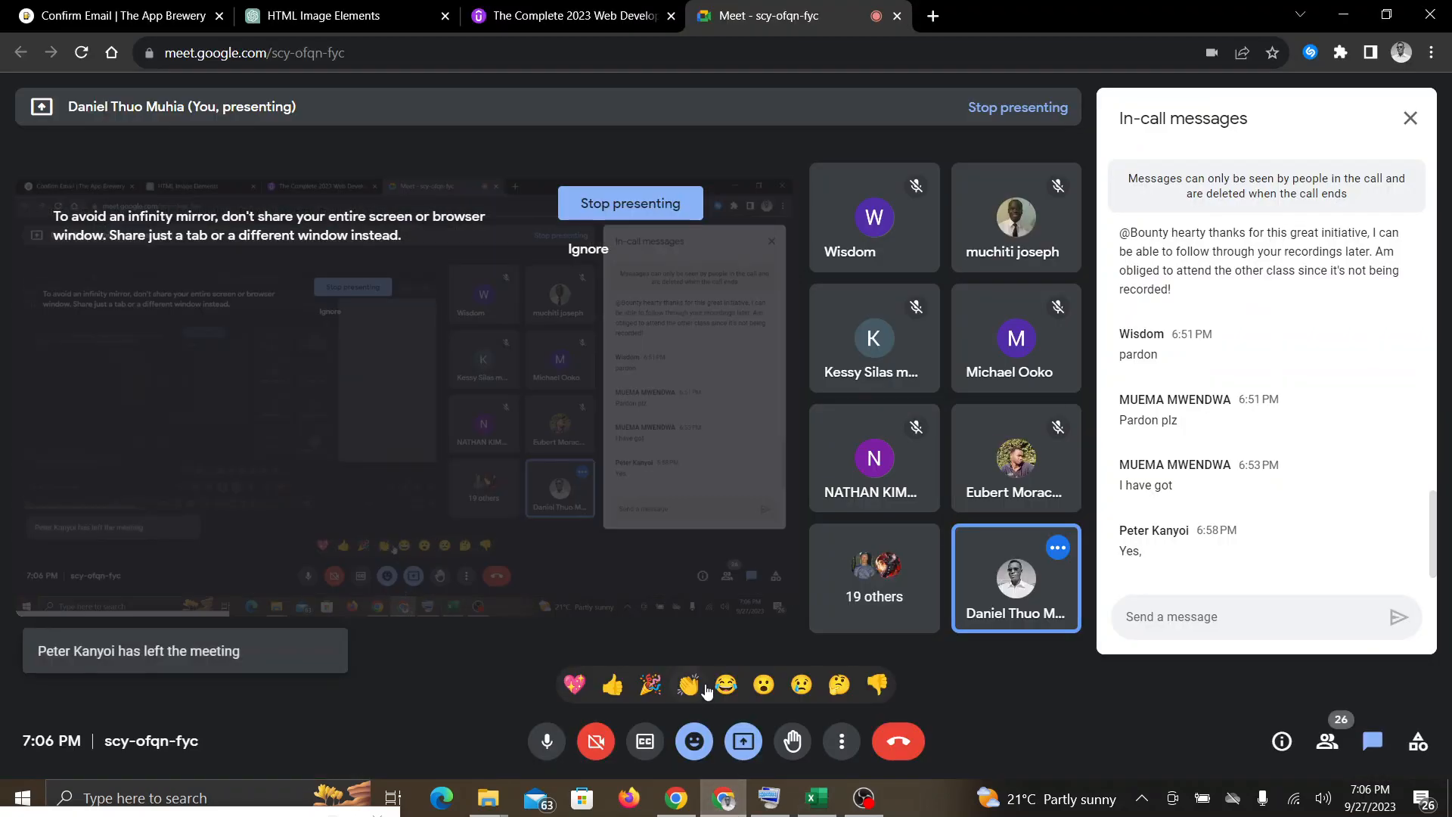
click(817, 798)
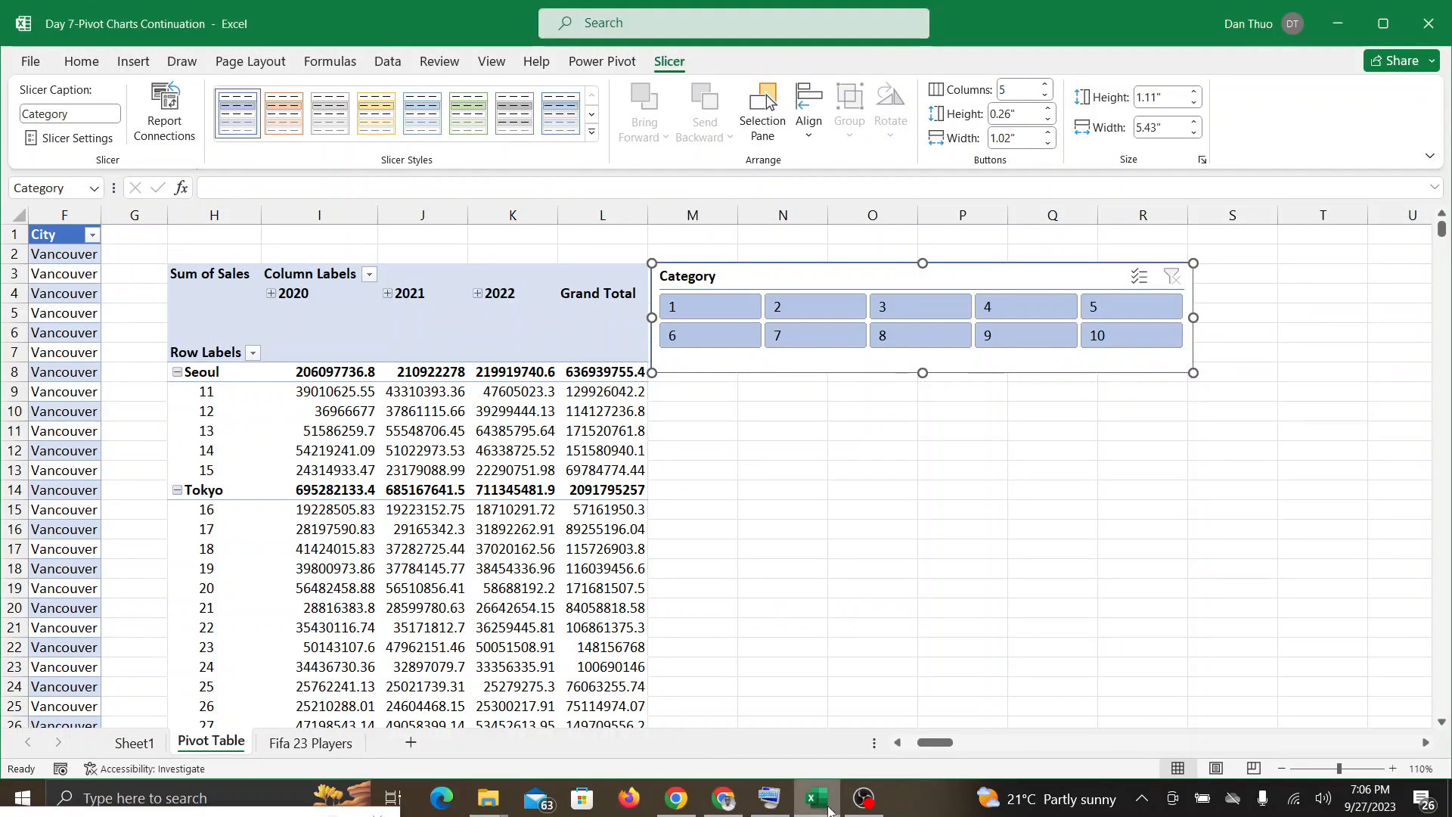
click(724, 803)
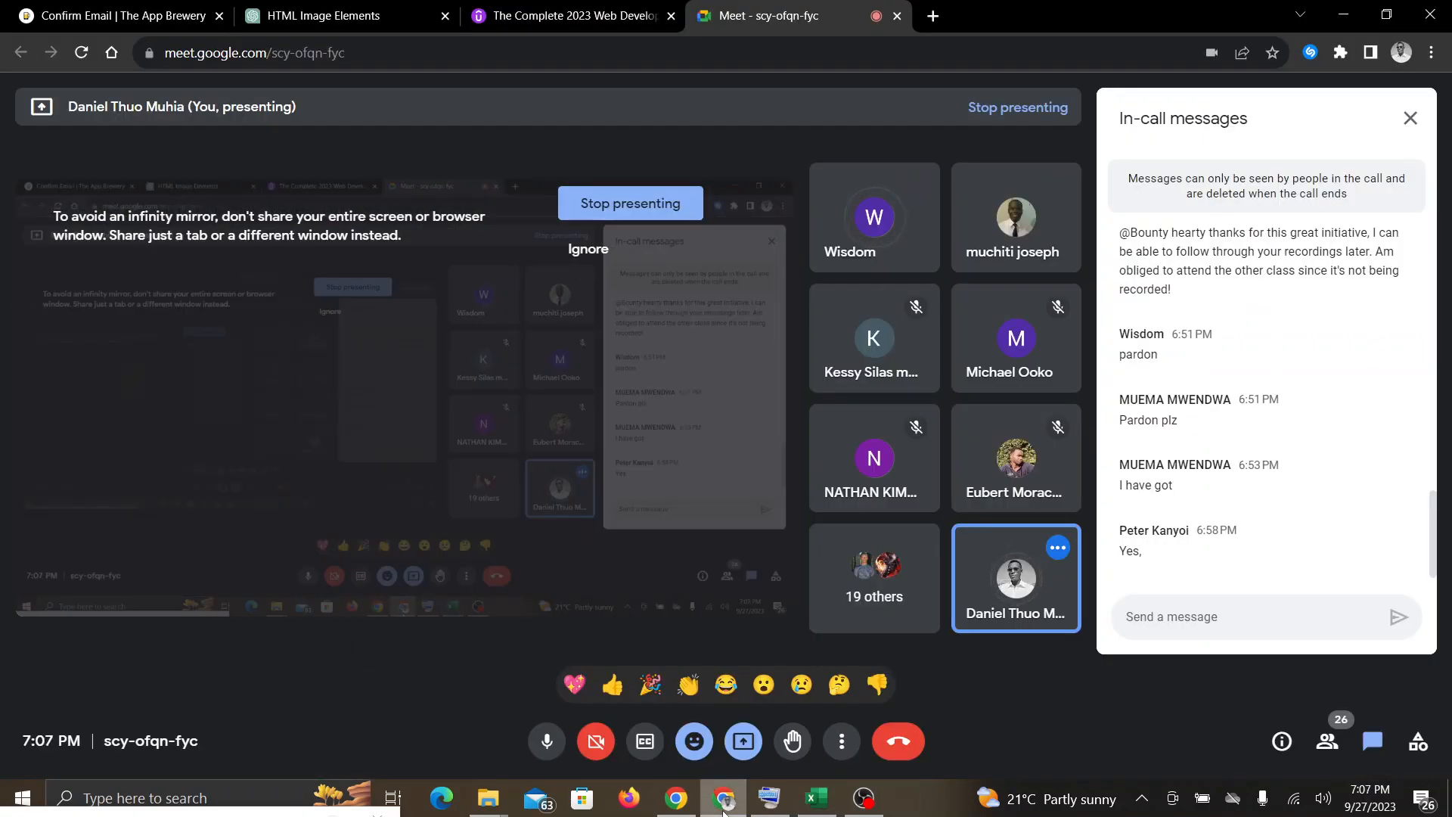
click(817, 800)
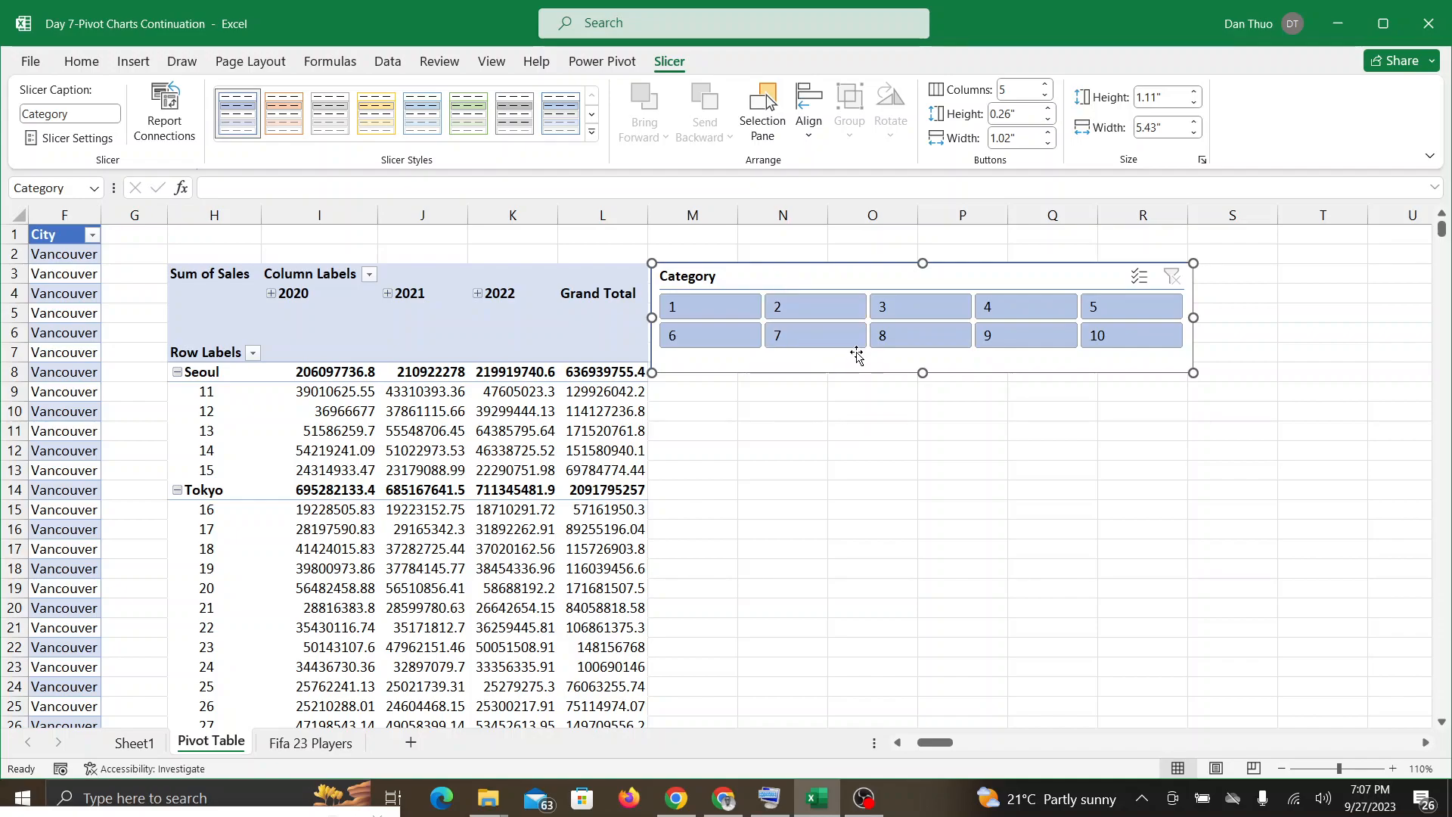
Step: Filter the PivotTable with the Category slicer to categories 2, 3 and 10 one at a time, and deselect the slicer
click(790, 314)
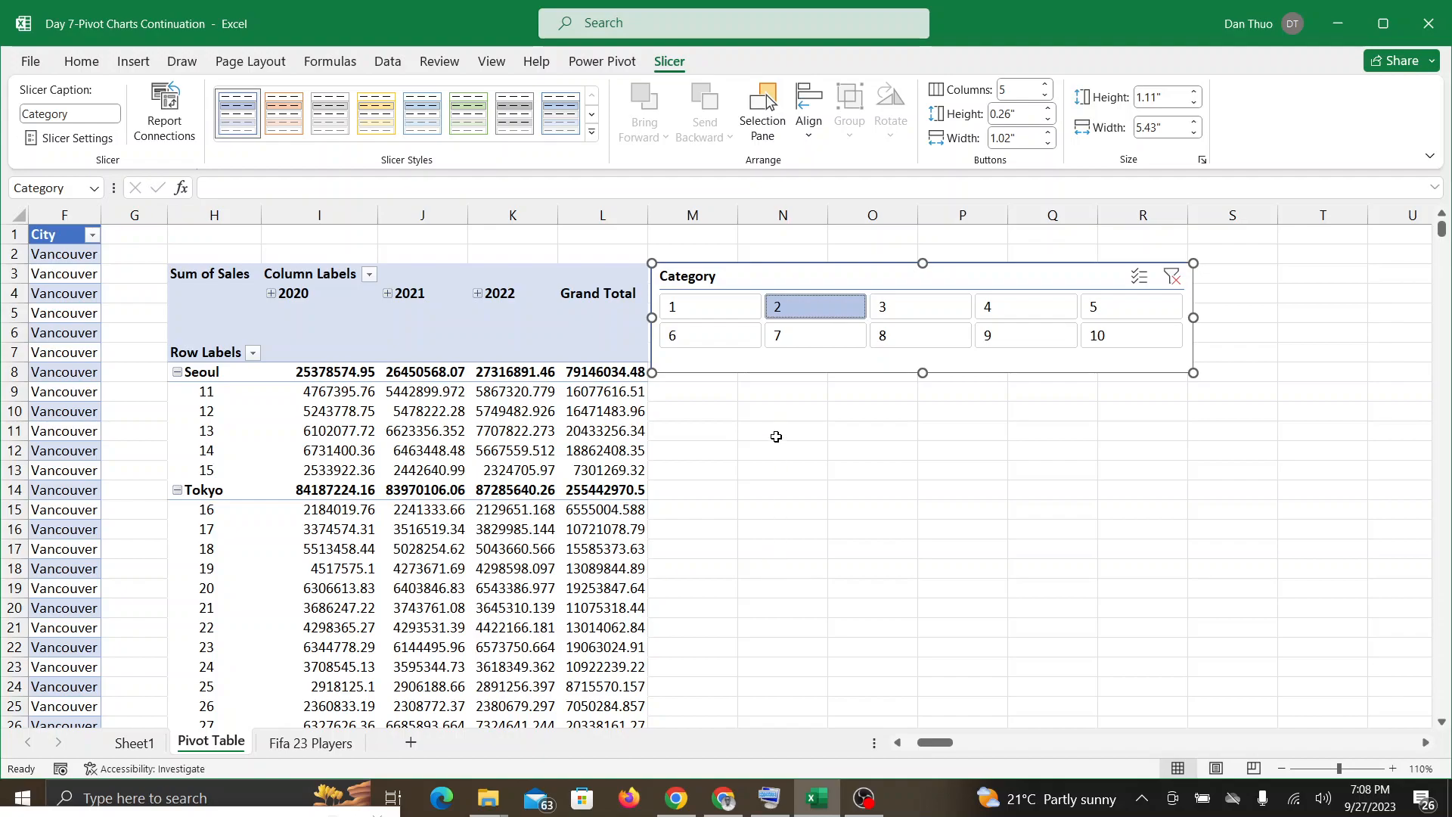
click(909, 305)
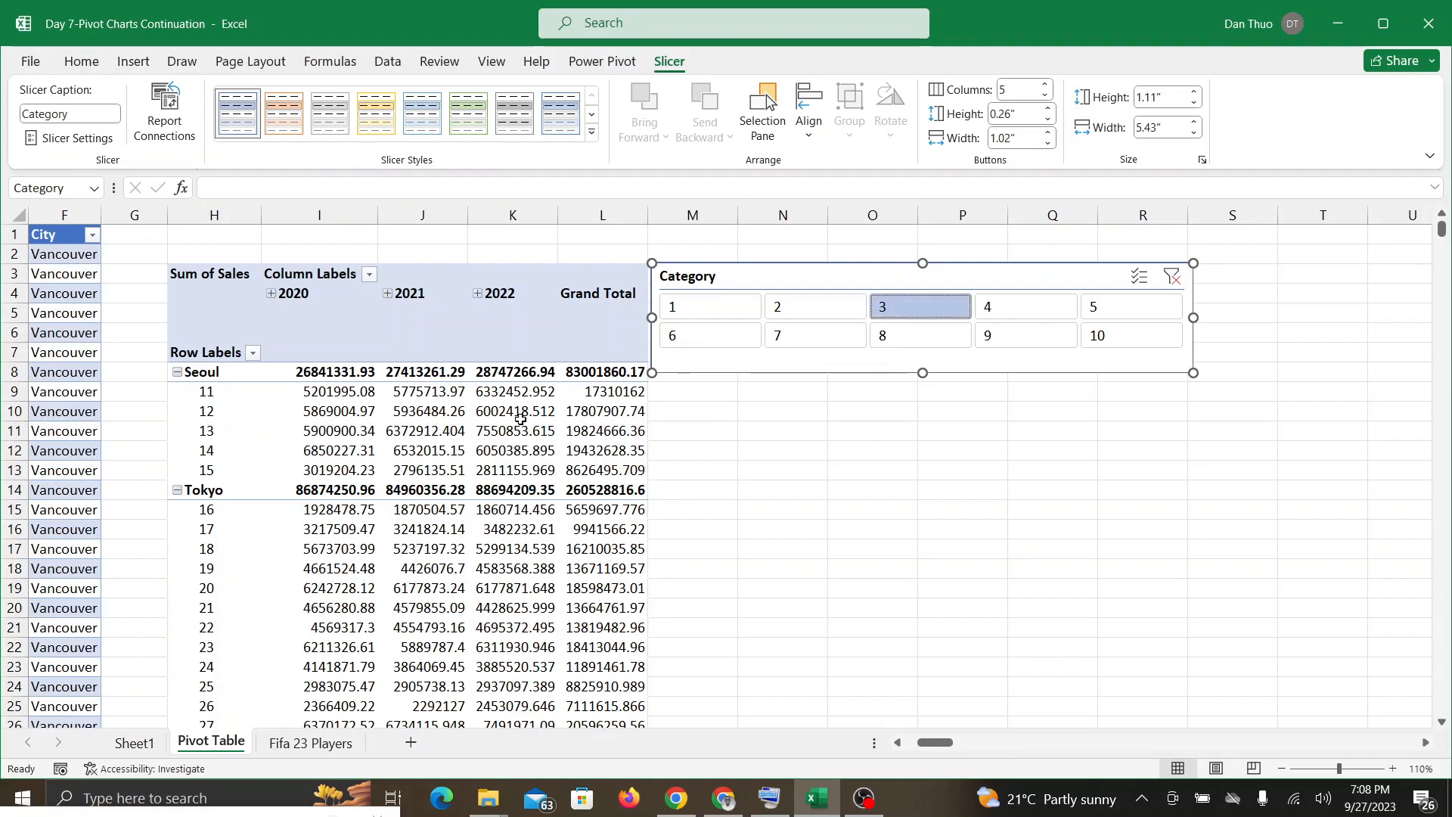
click(1105, 340)
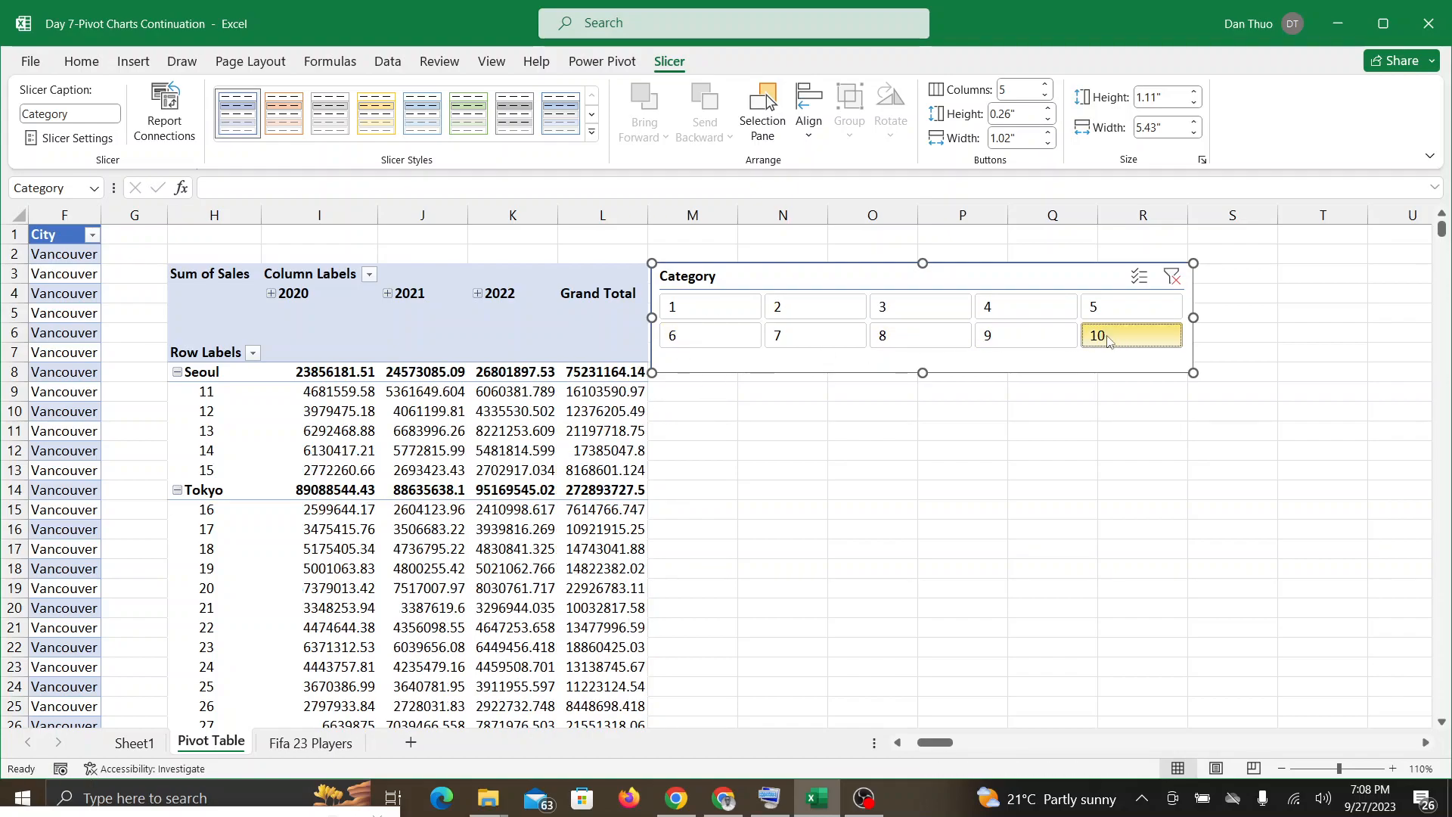
click(956, 518)
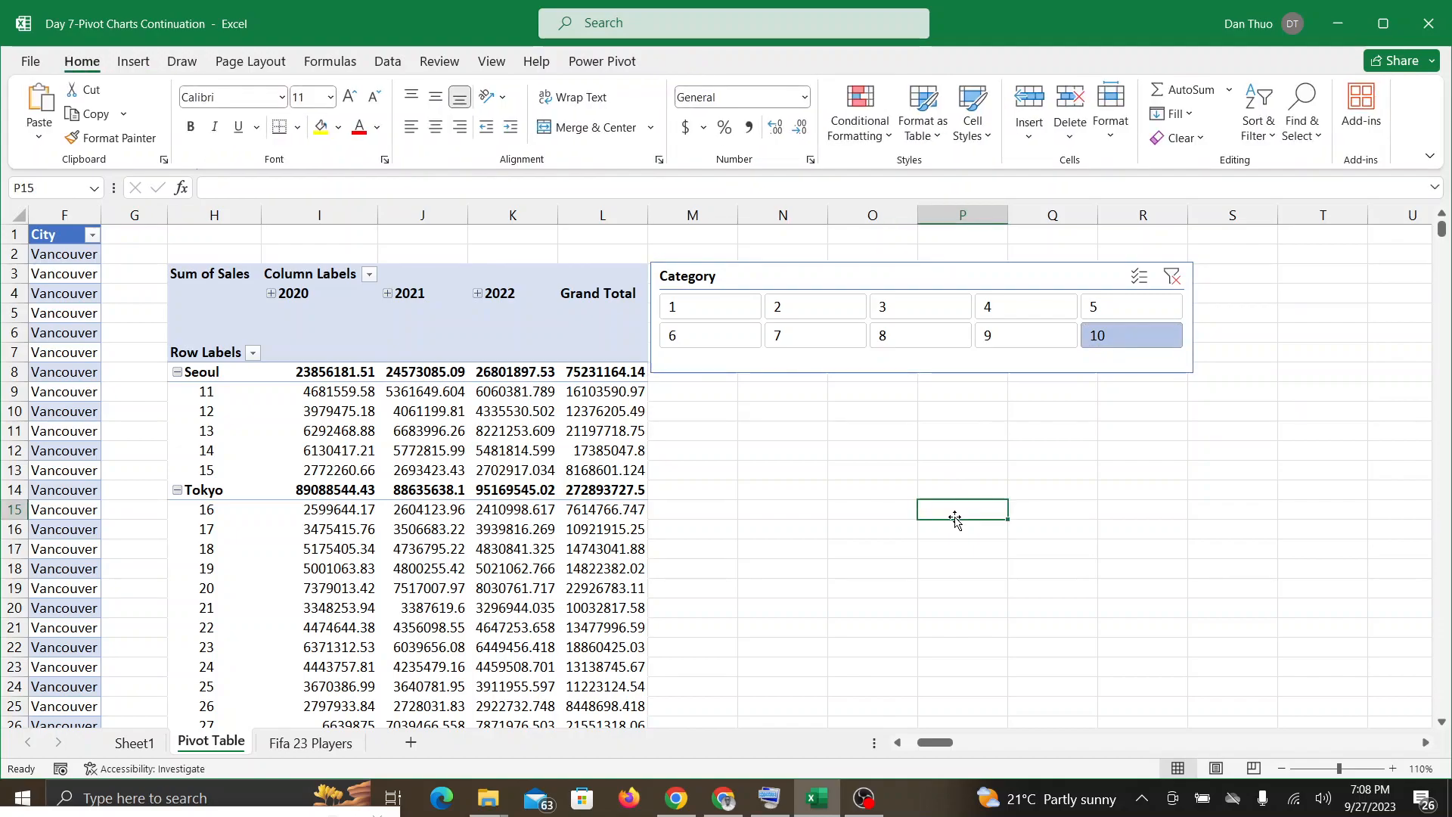
mouse_move(783, 800)
drag(1157, 627, 1233, 568)
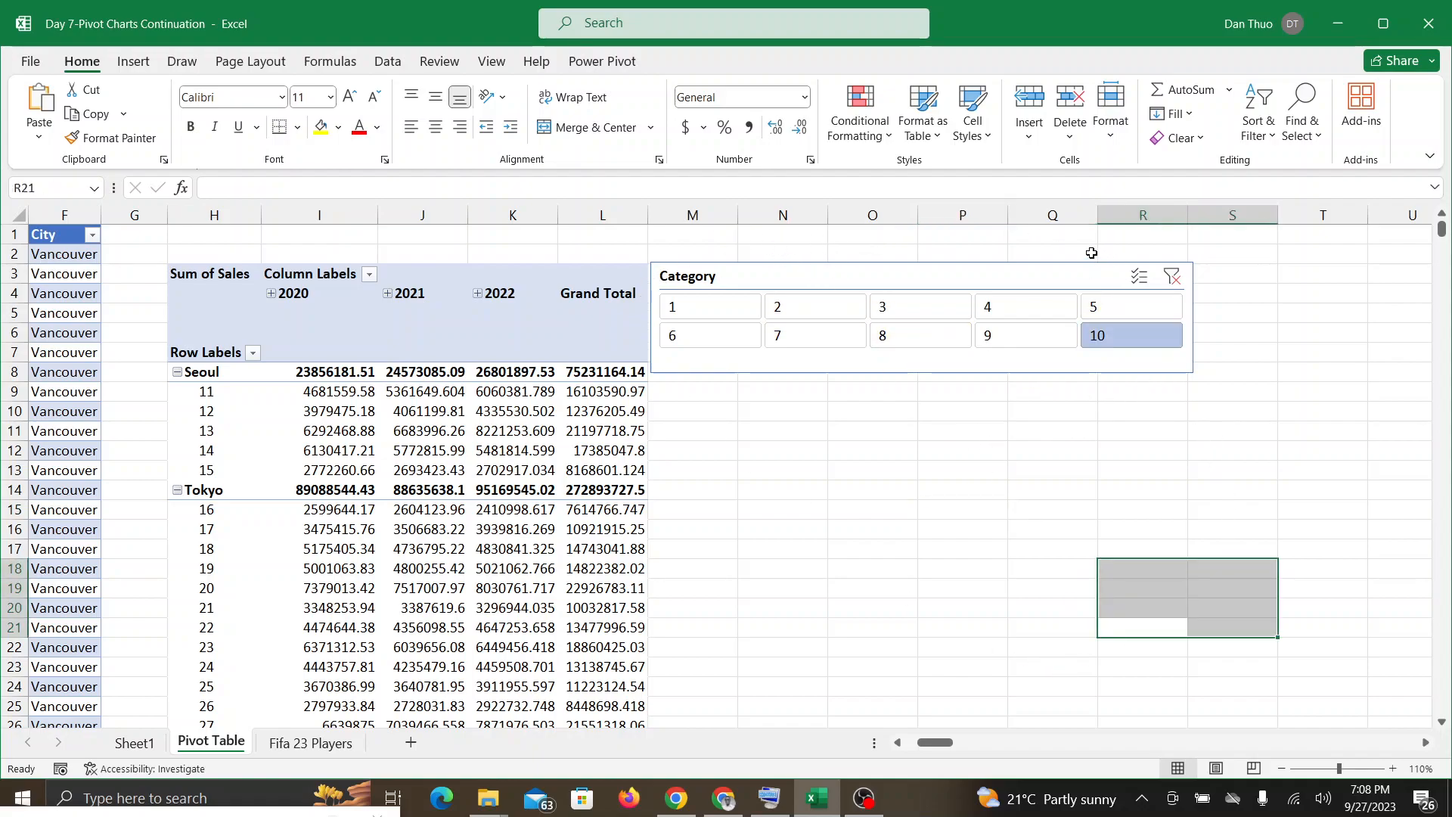
click(1129, 484)
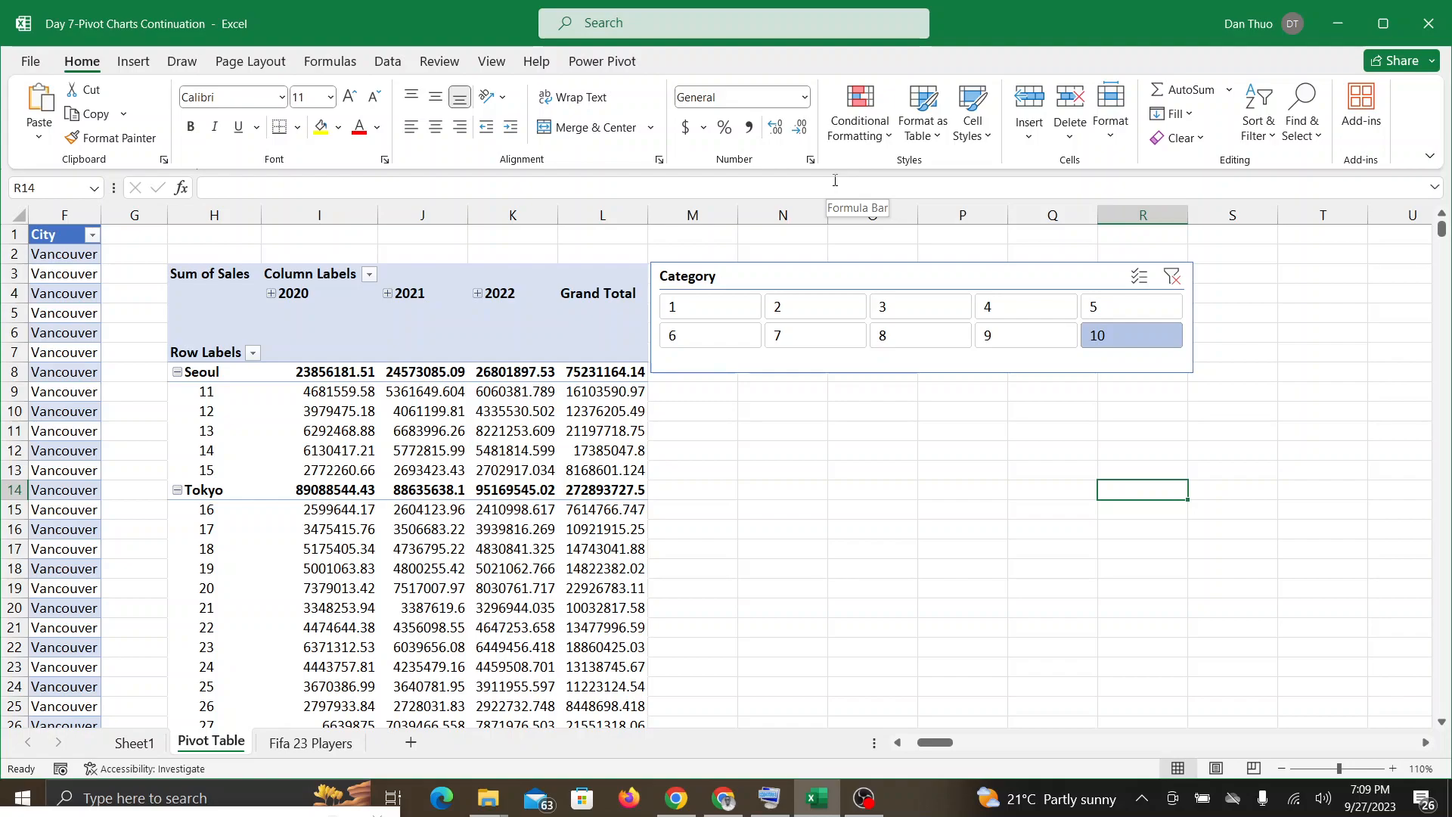
Step: Filter the PivotTable with the Category slicer to categories 1, 2 and 3, one category at a time
click(695, 316)
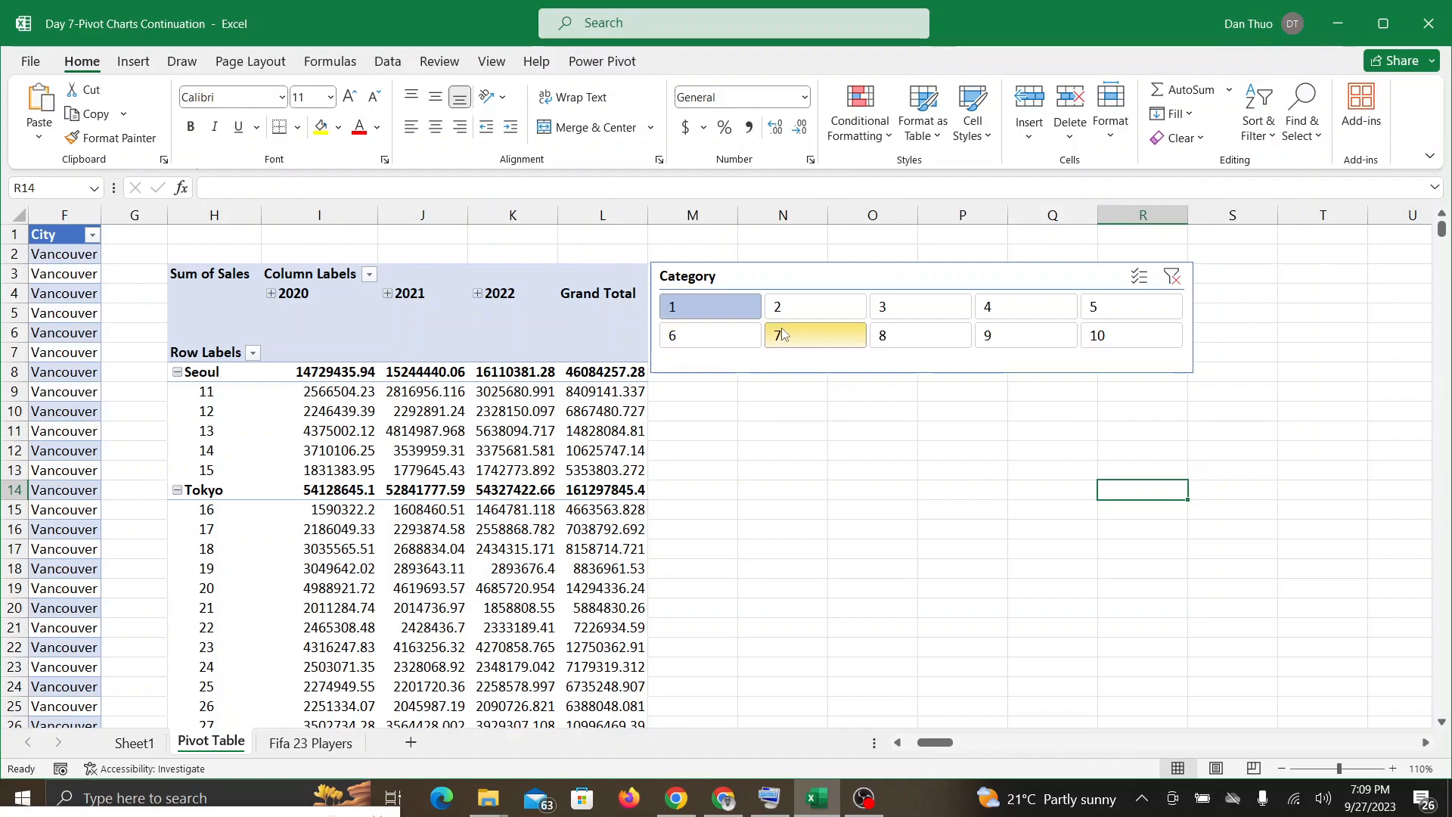
click(815, 307)
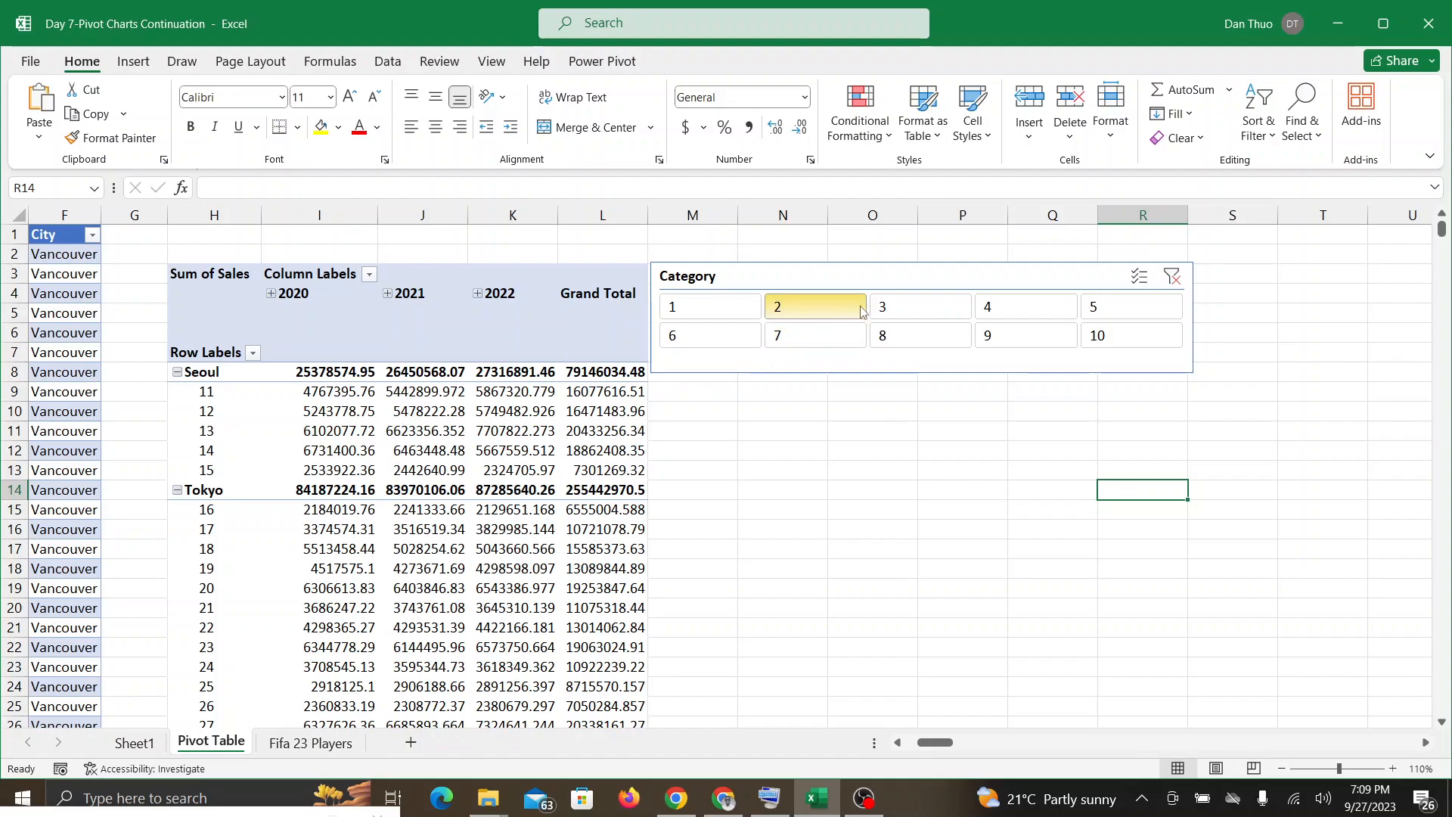
click(891, 307)
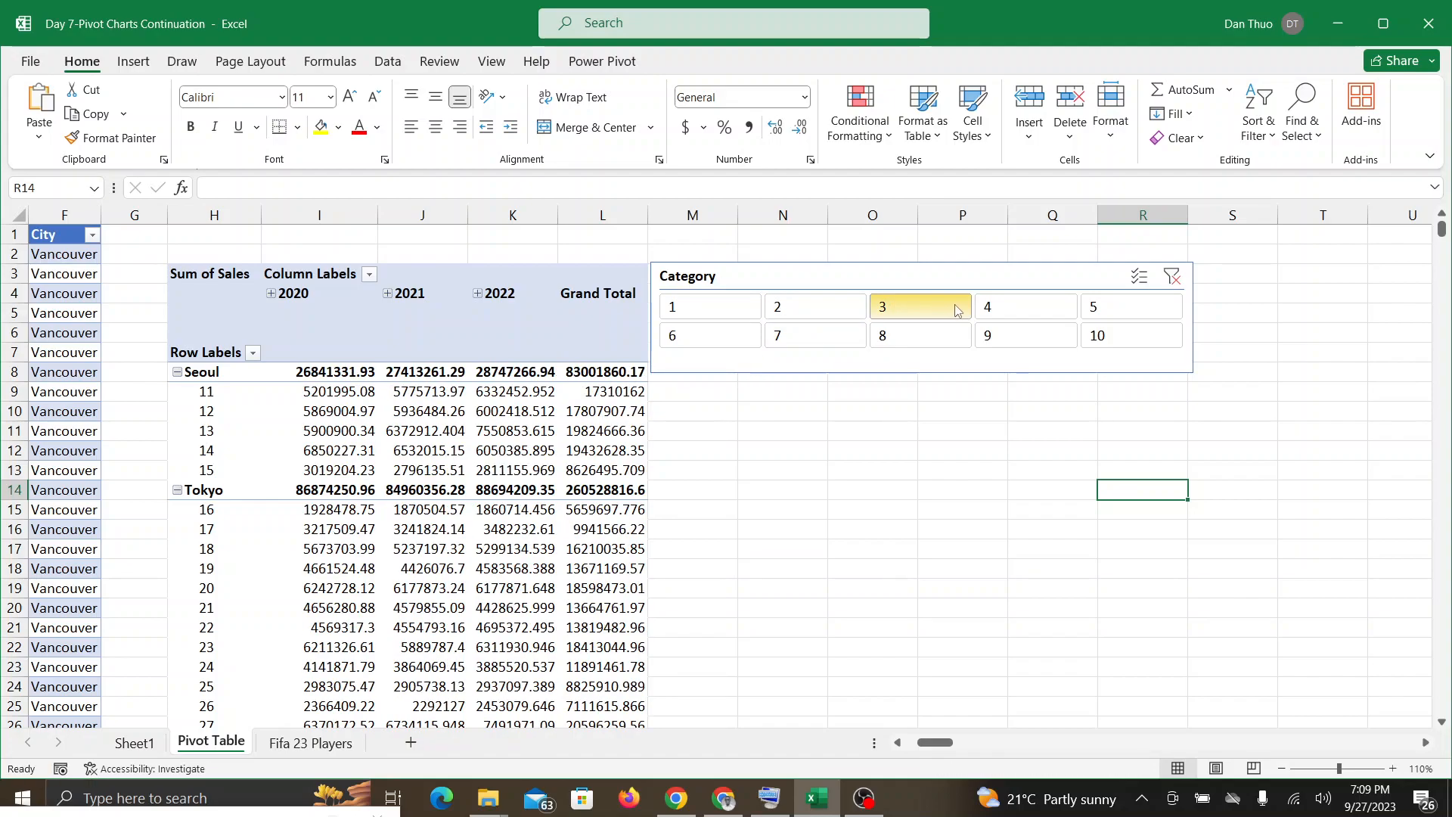
Step: Filter the PivotTable to category 4 in the slicer and add categories 1, 7 and 10 to the selection
click(986, 309)
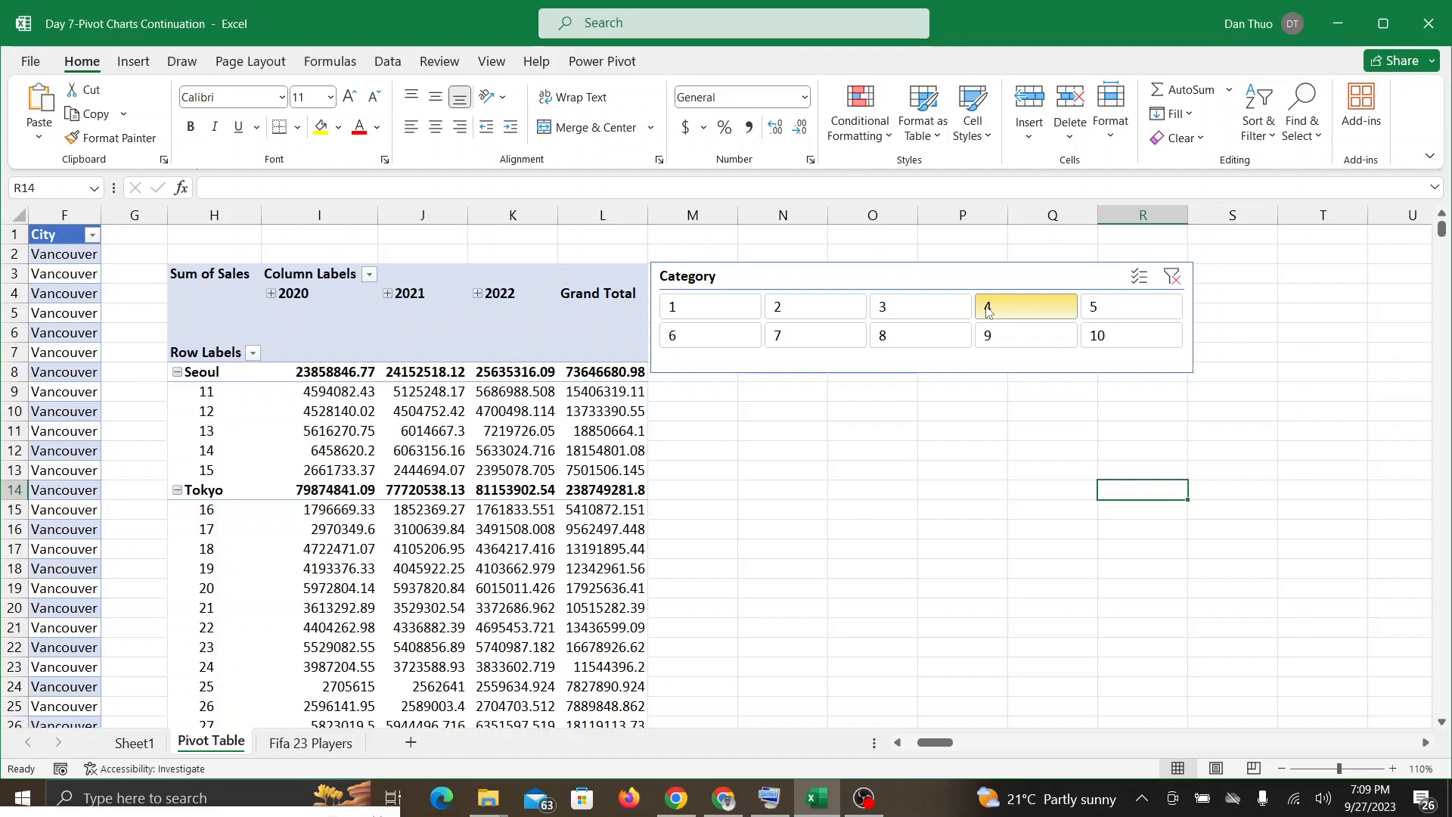
ctrl+click(714, 308)
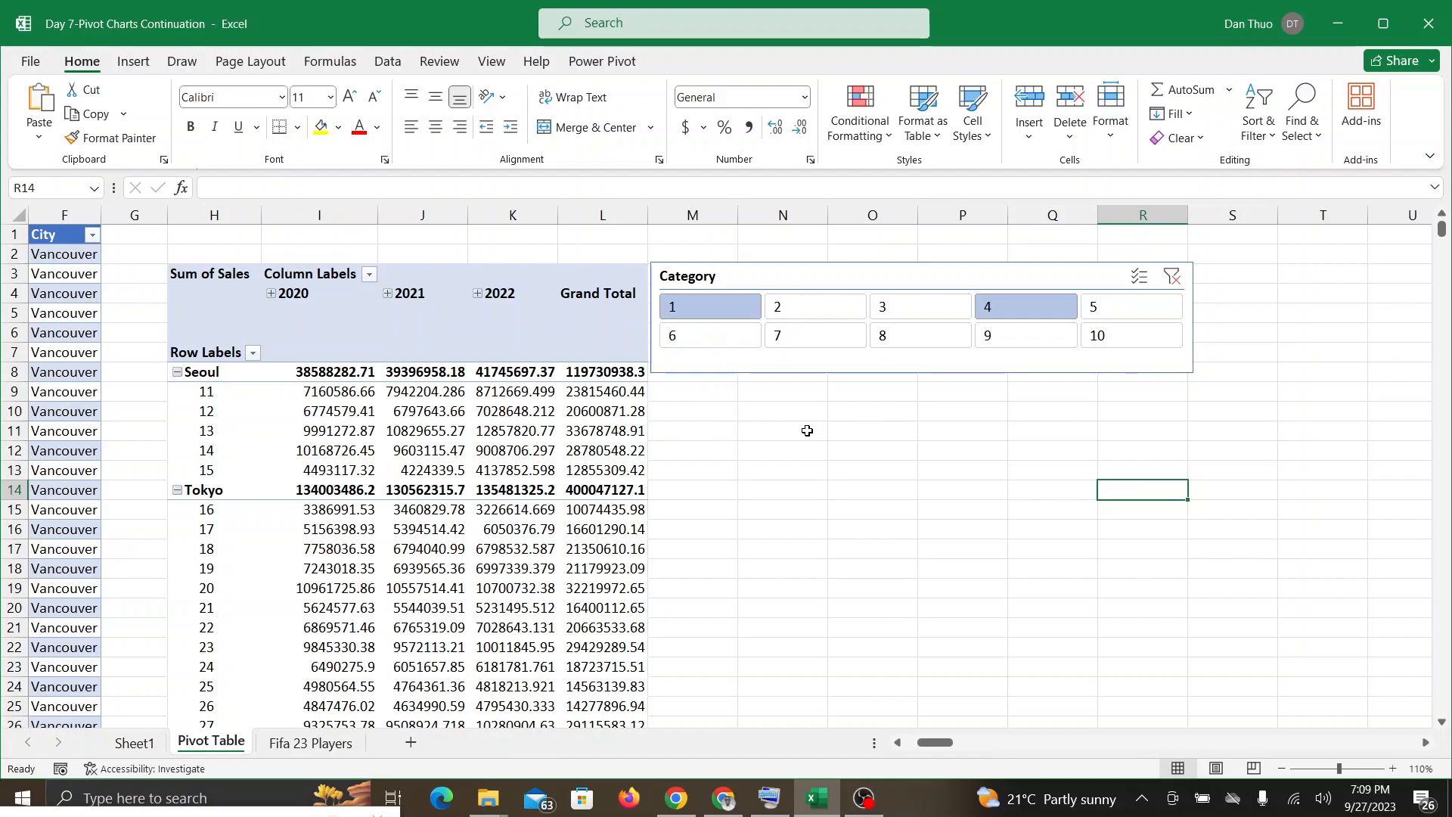
ctrl+click(829, 340)
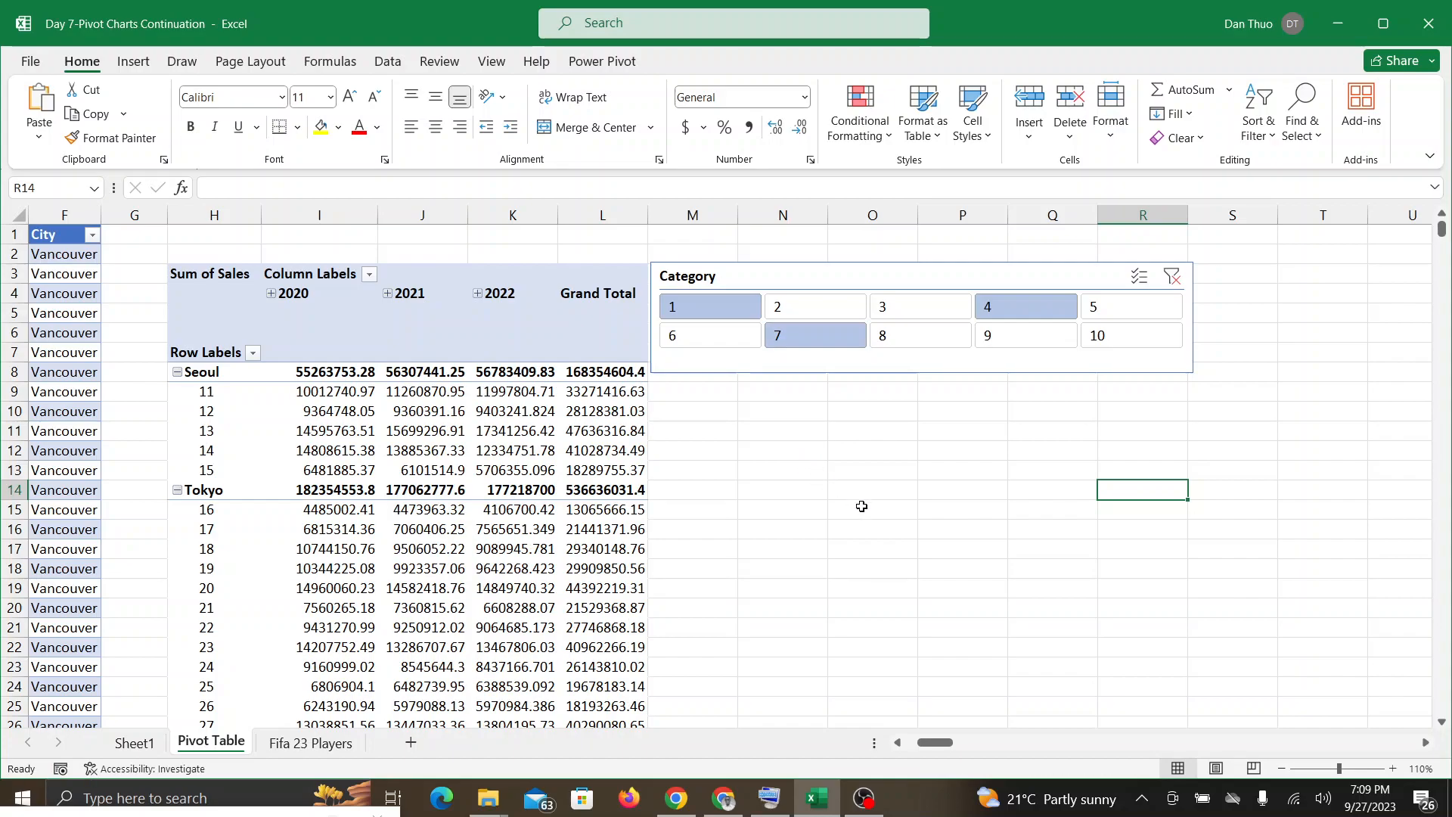
ctrl+click(1124, 341)
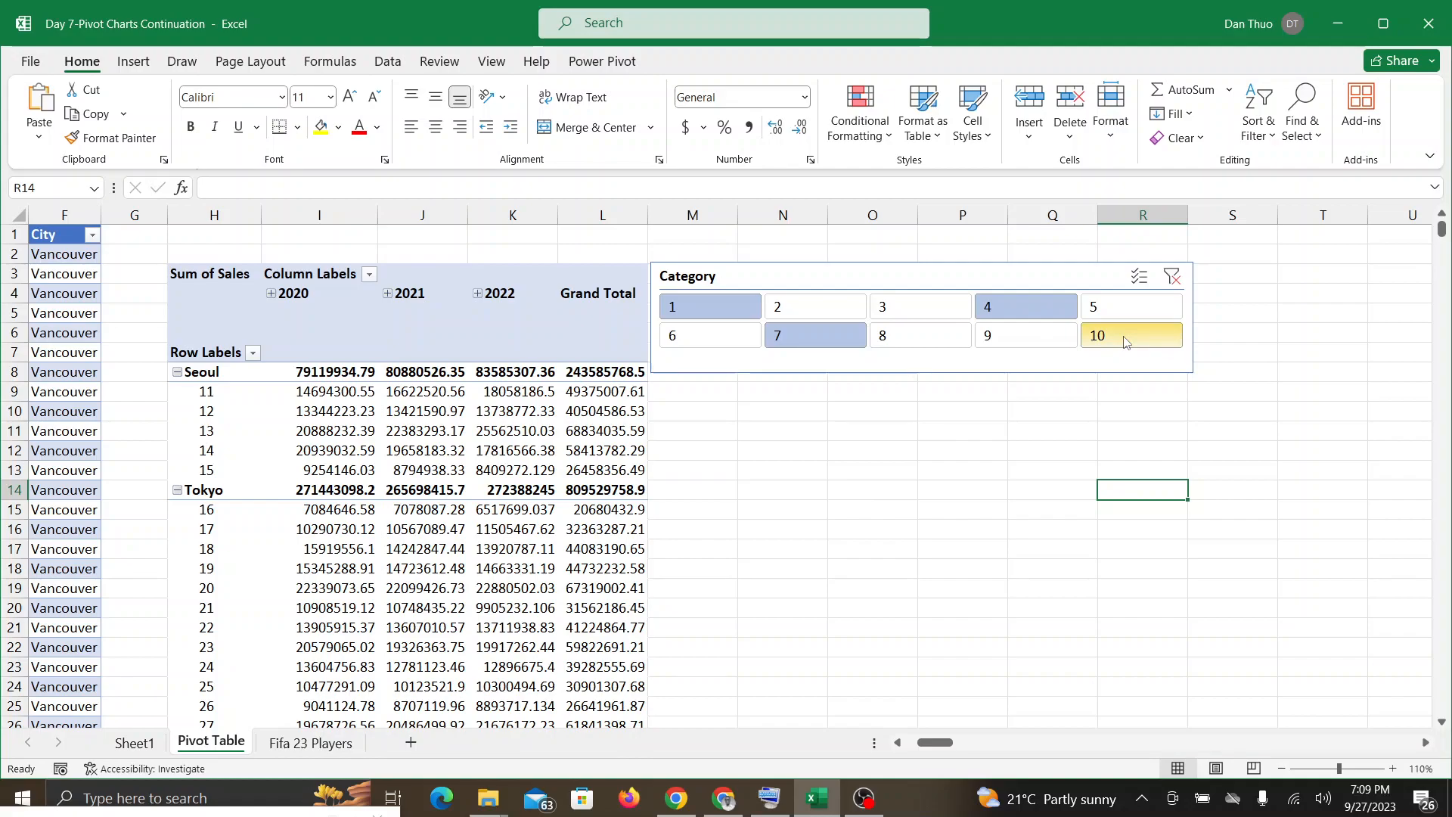
Step: Check the Google Meet chat and participants, look over the filtered PivotTable rows in Excel, and check the call again before returning
click(725, 810)
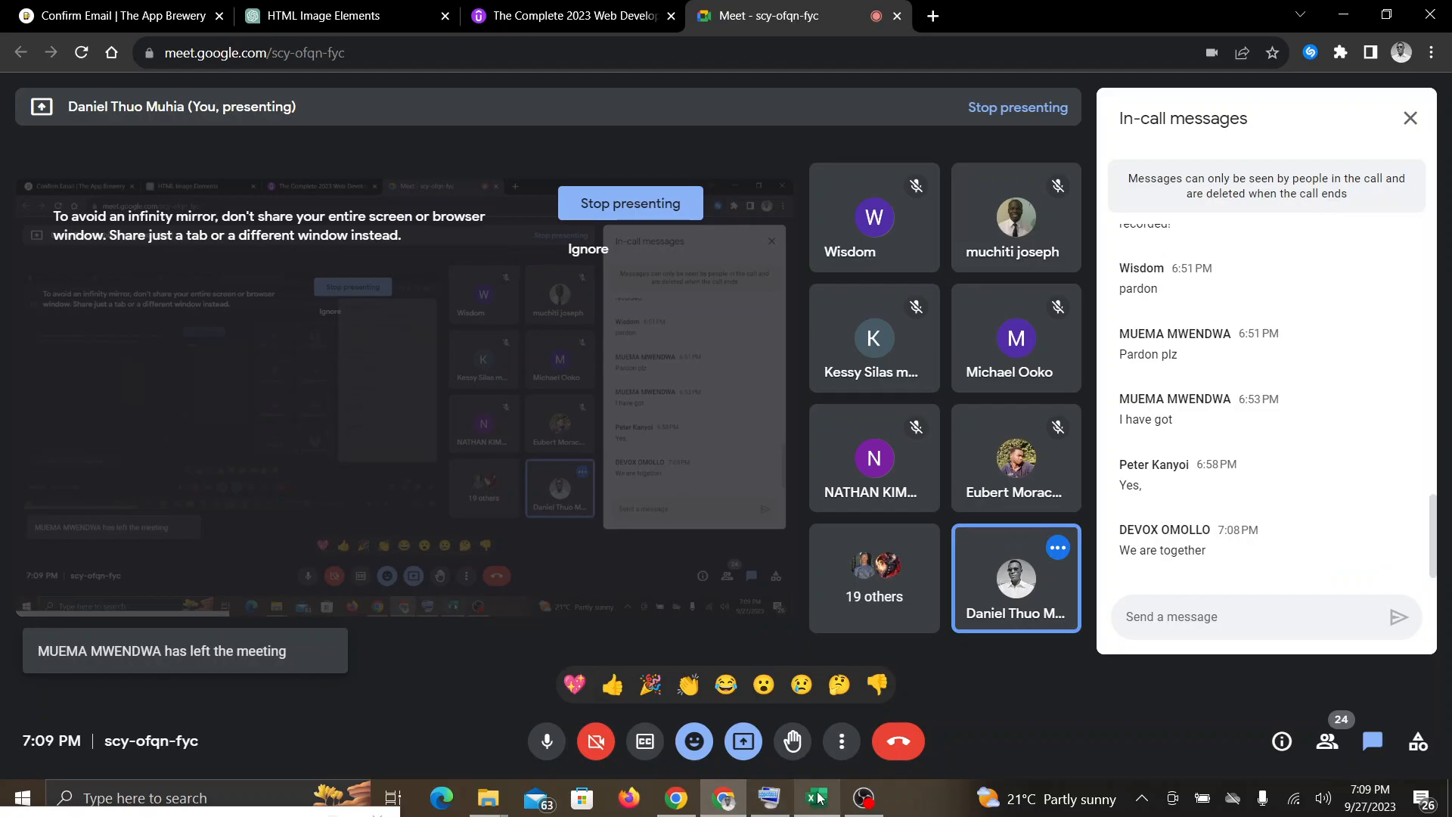
click(815, 694)
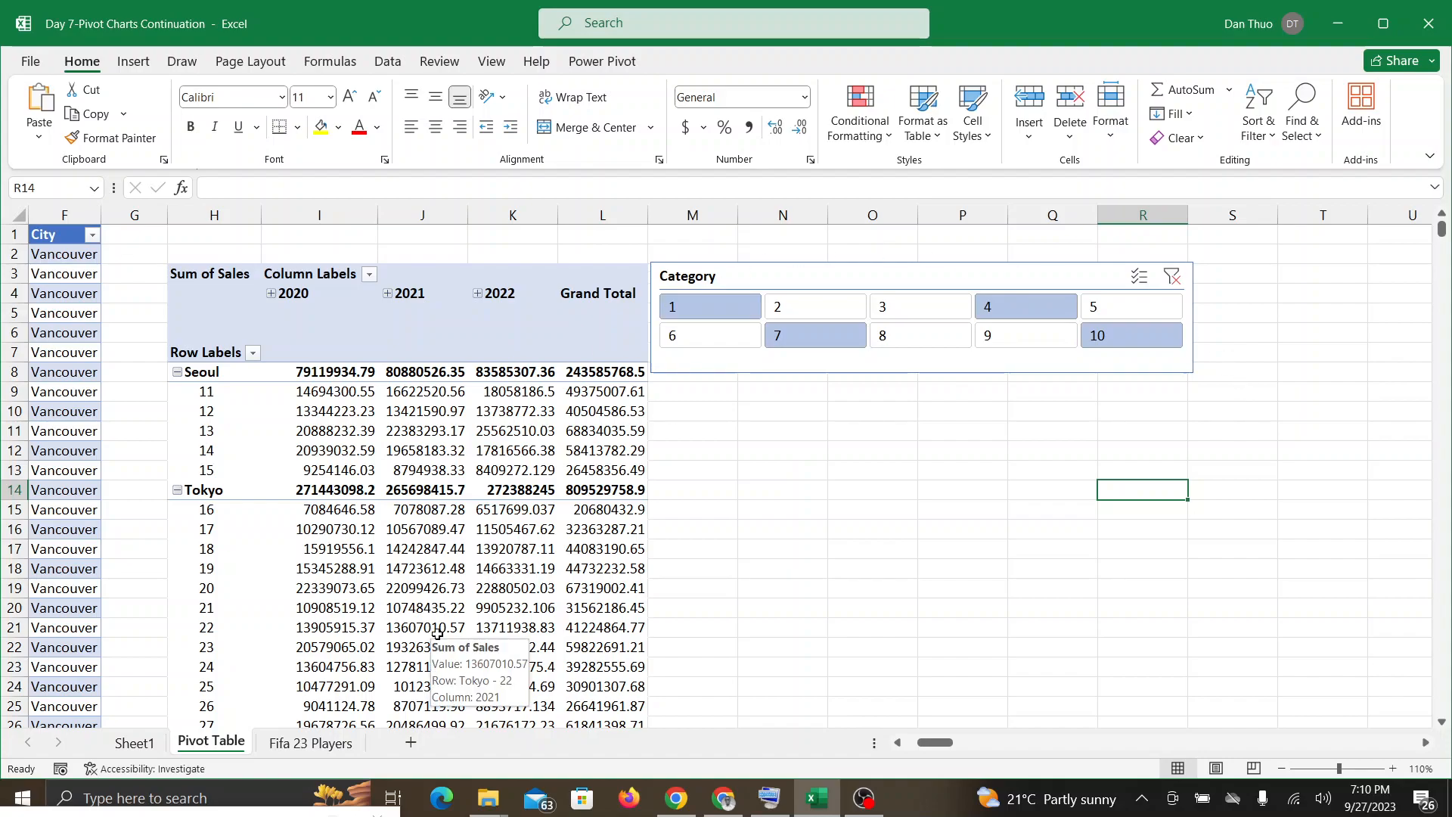
scroll(437, 634, down, 2)
scroll(438, 634, up, 2)
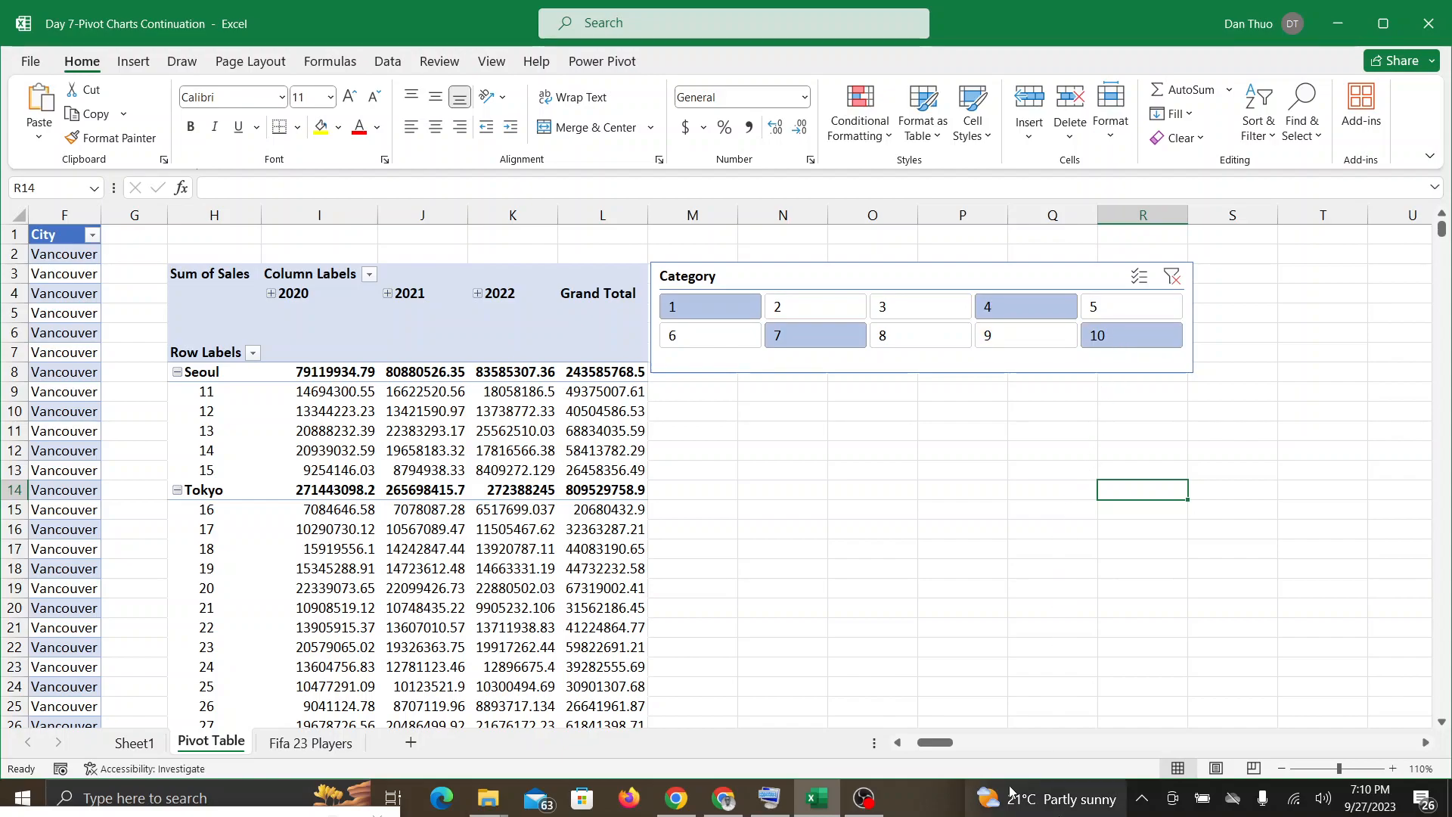
click(723, 800)
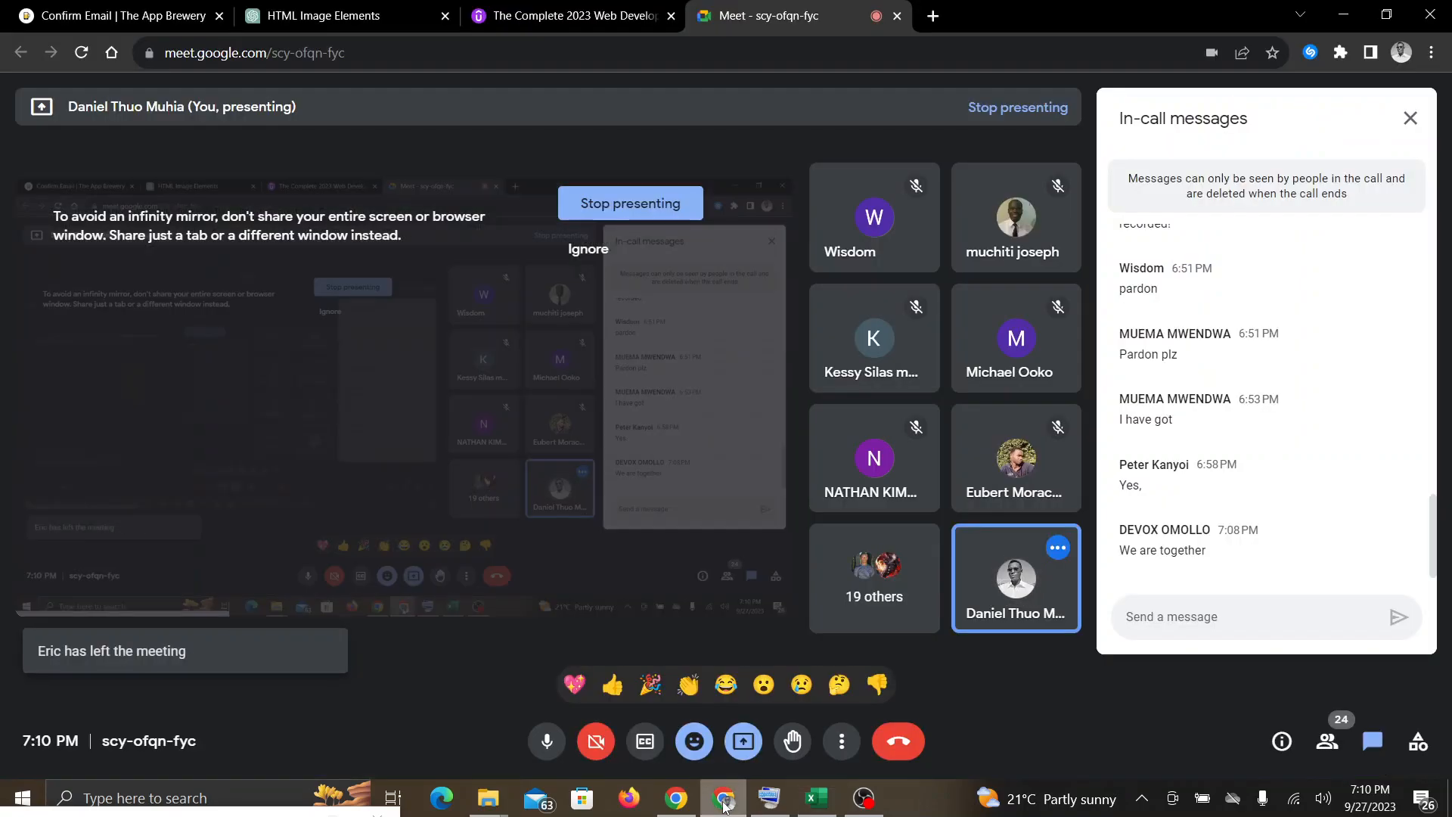
click(817, 798)
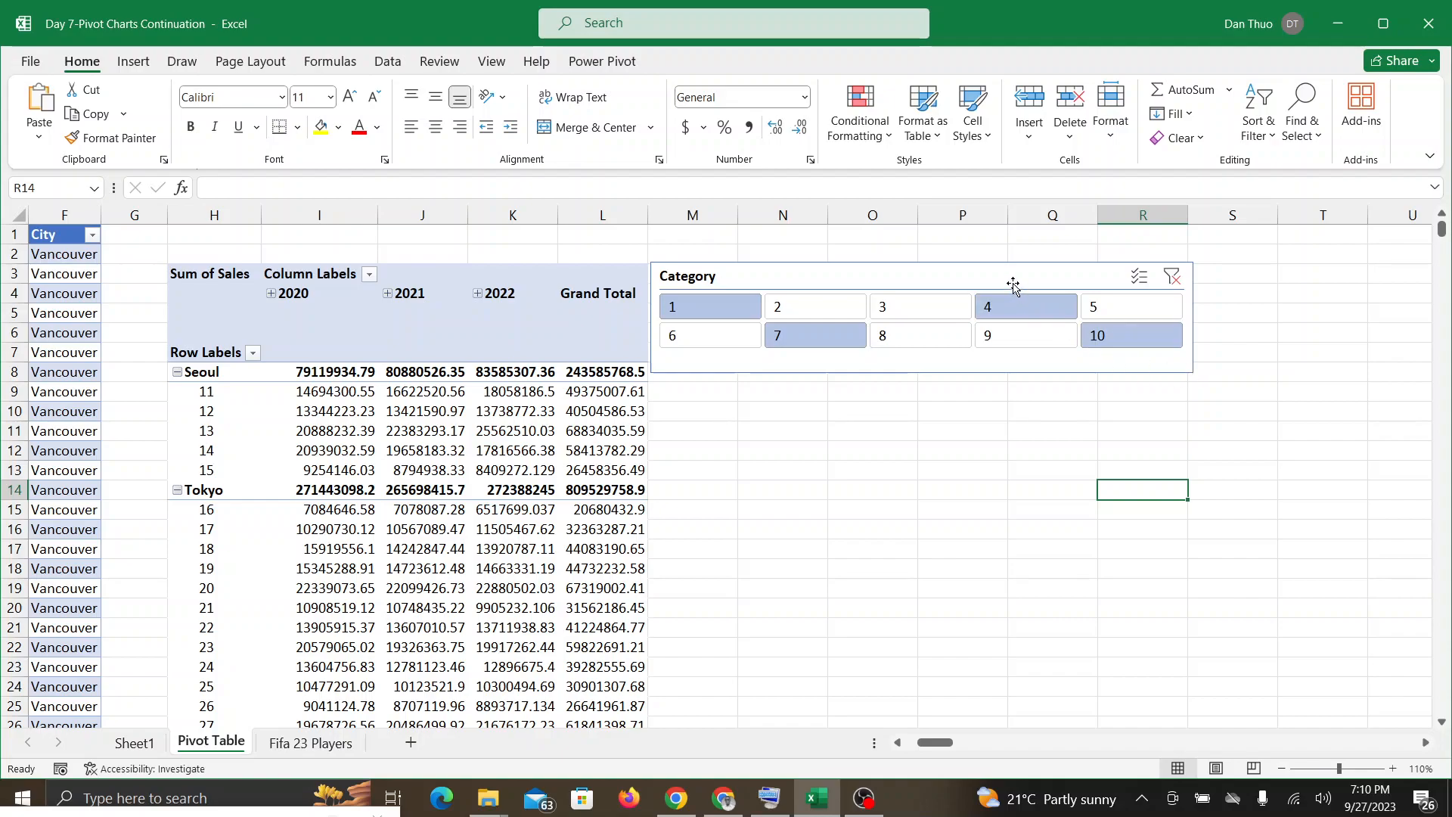
Step: Make the Category slicer narrow and tall, and resize it back to about 5.46" wide and 1.06" high
click(1067, 298)
drag(1189, 376, 854, 563)
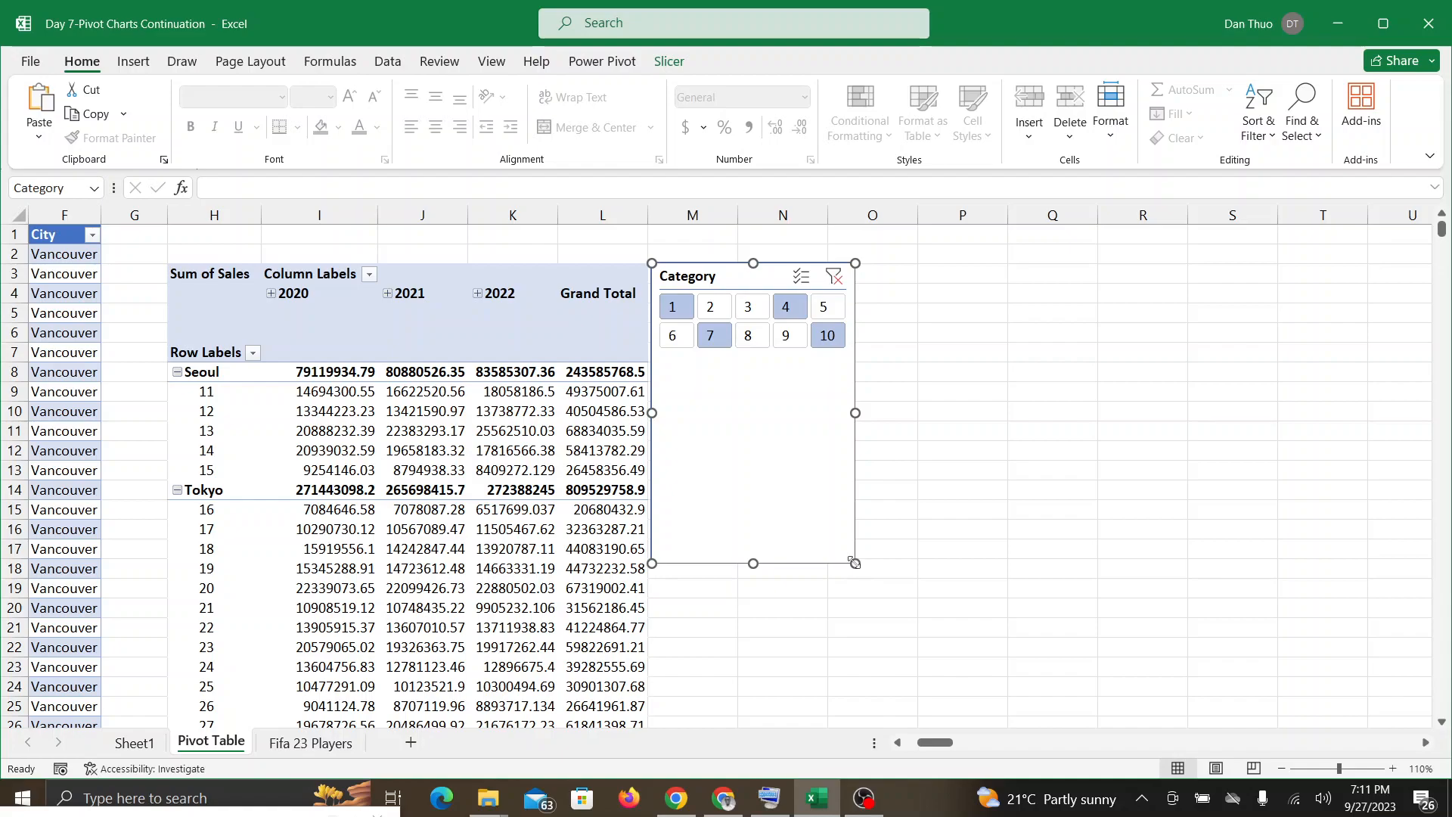
drag(854, 563, 1197, 368)
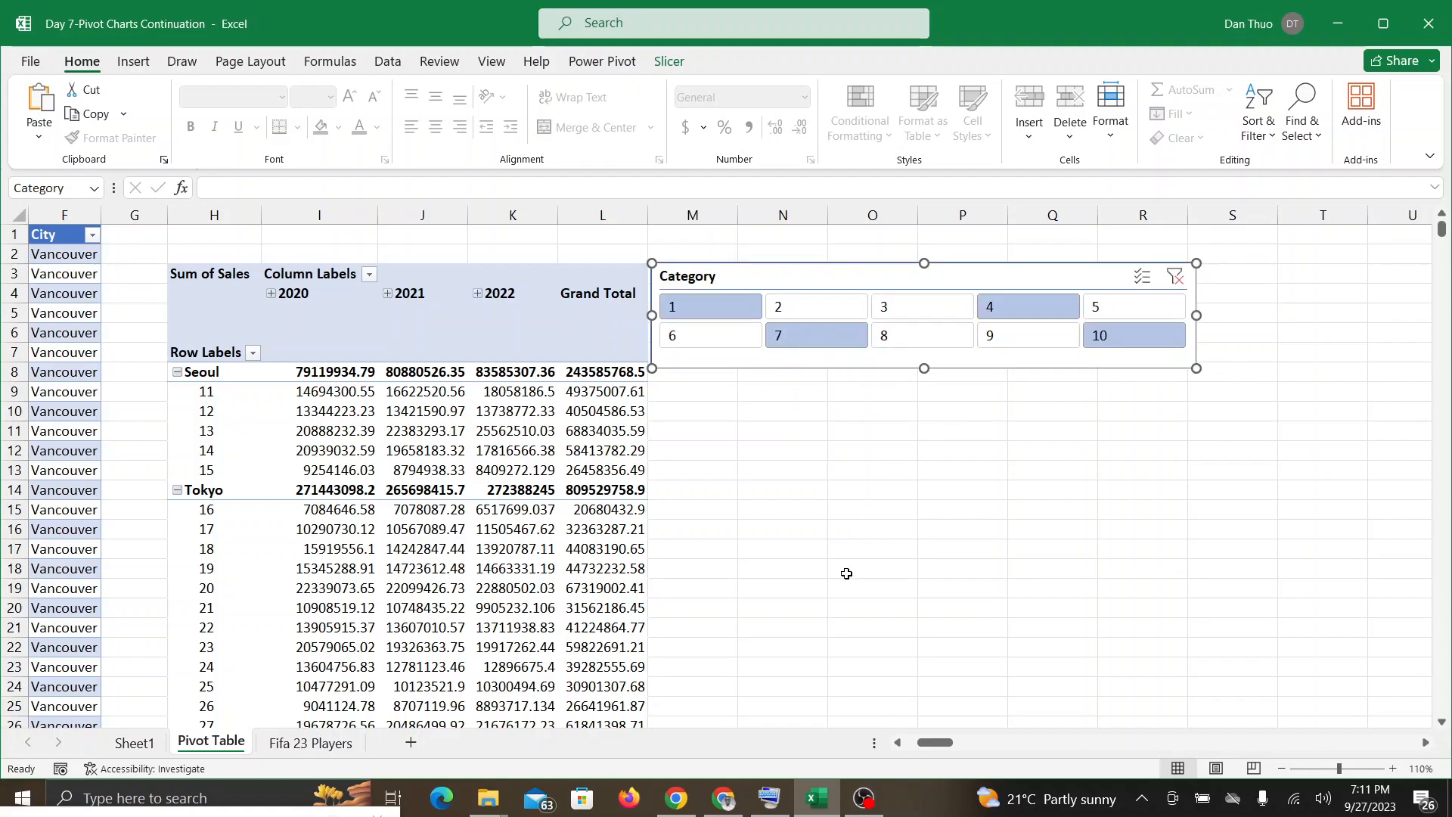
Step: Follow the participants' discussion in the Google Meet call, switching back to the Excel PivotTable between checks
click(724, 801)
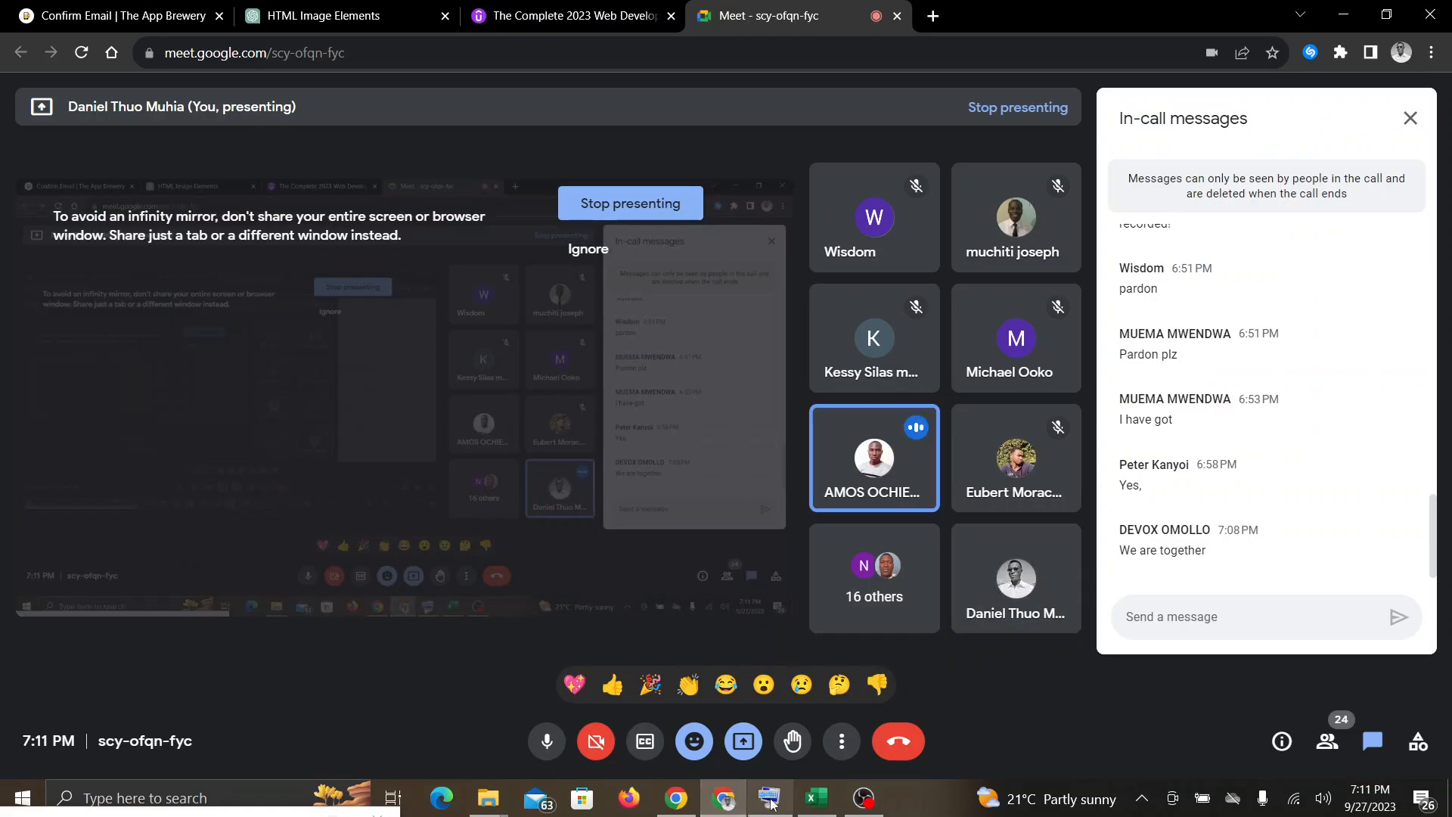
mouse_move(824, 800)
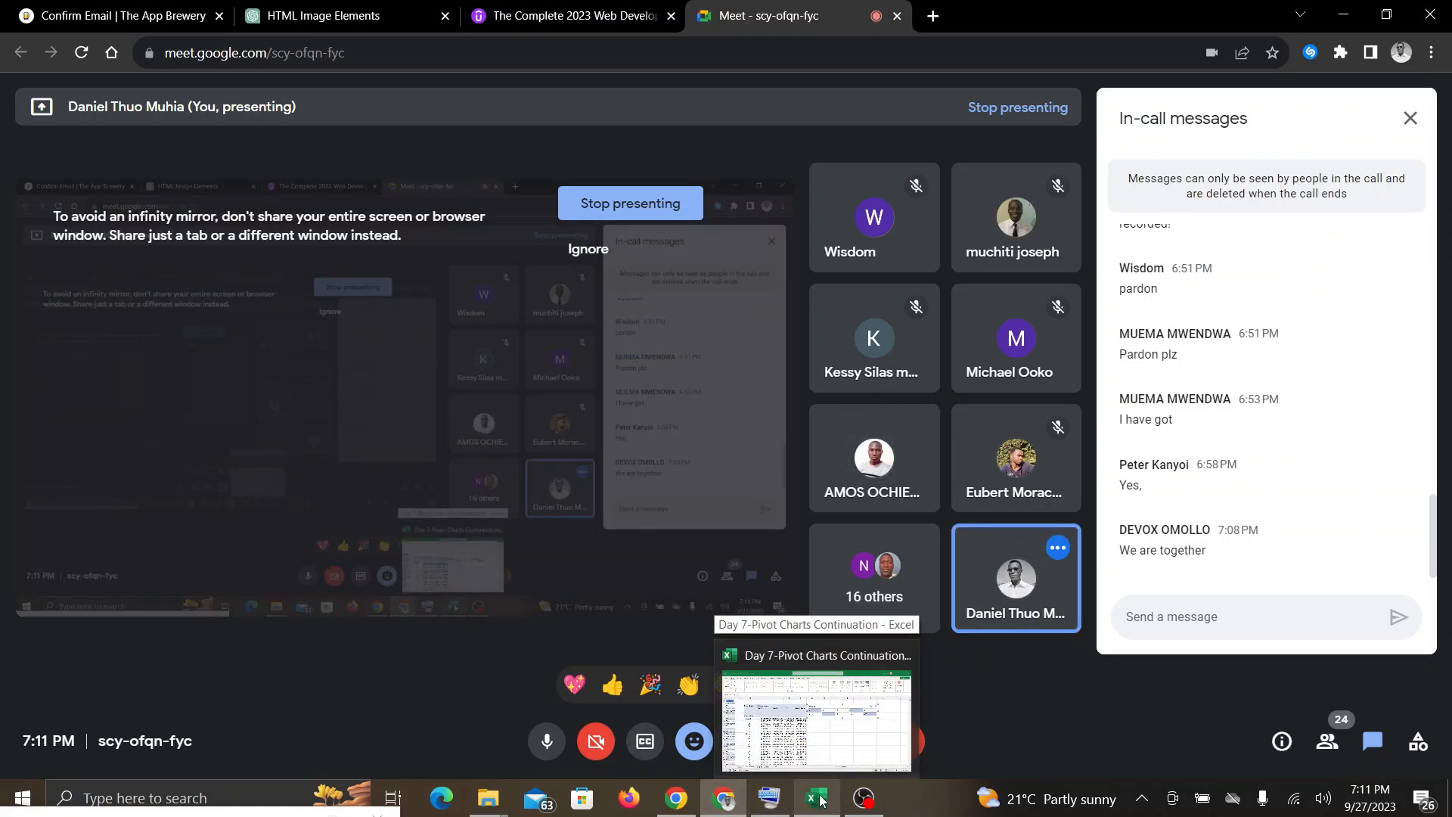
click(822, 800)
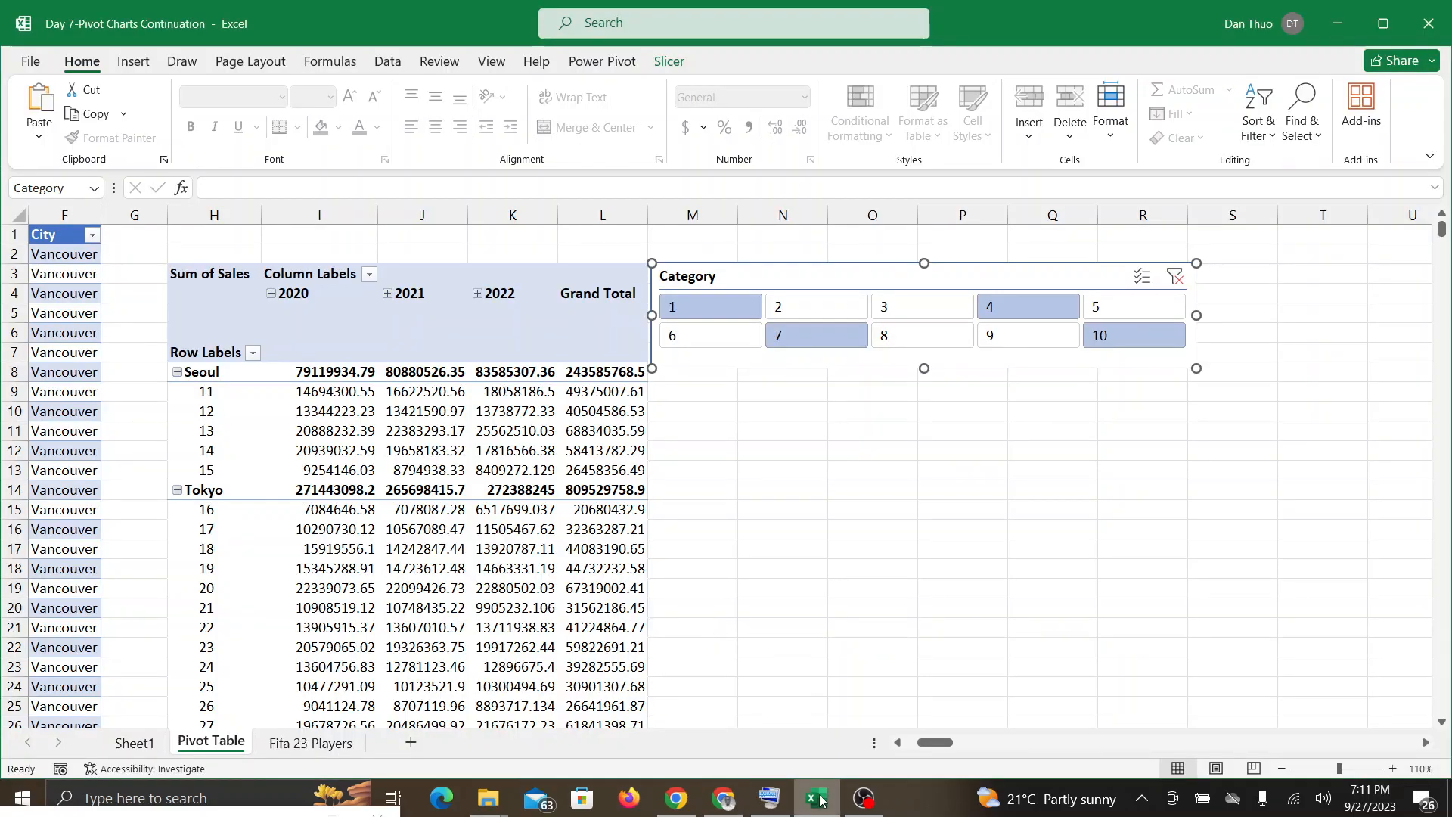
click(820, 798)
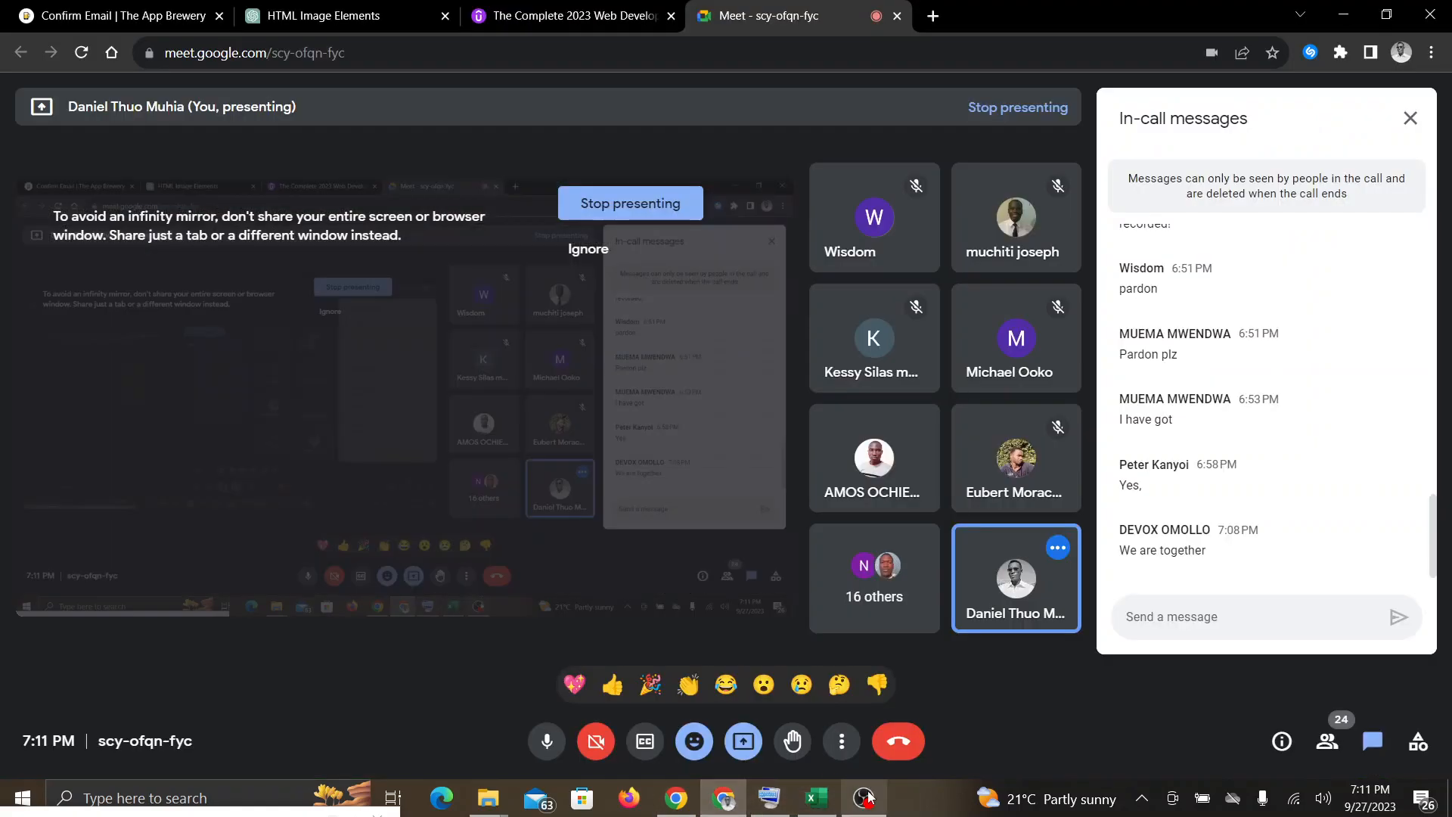
mouse_move(858, 790)
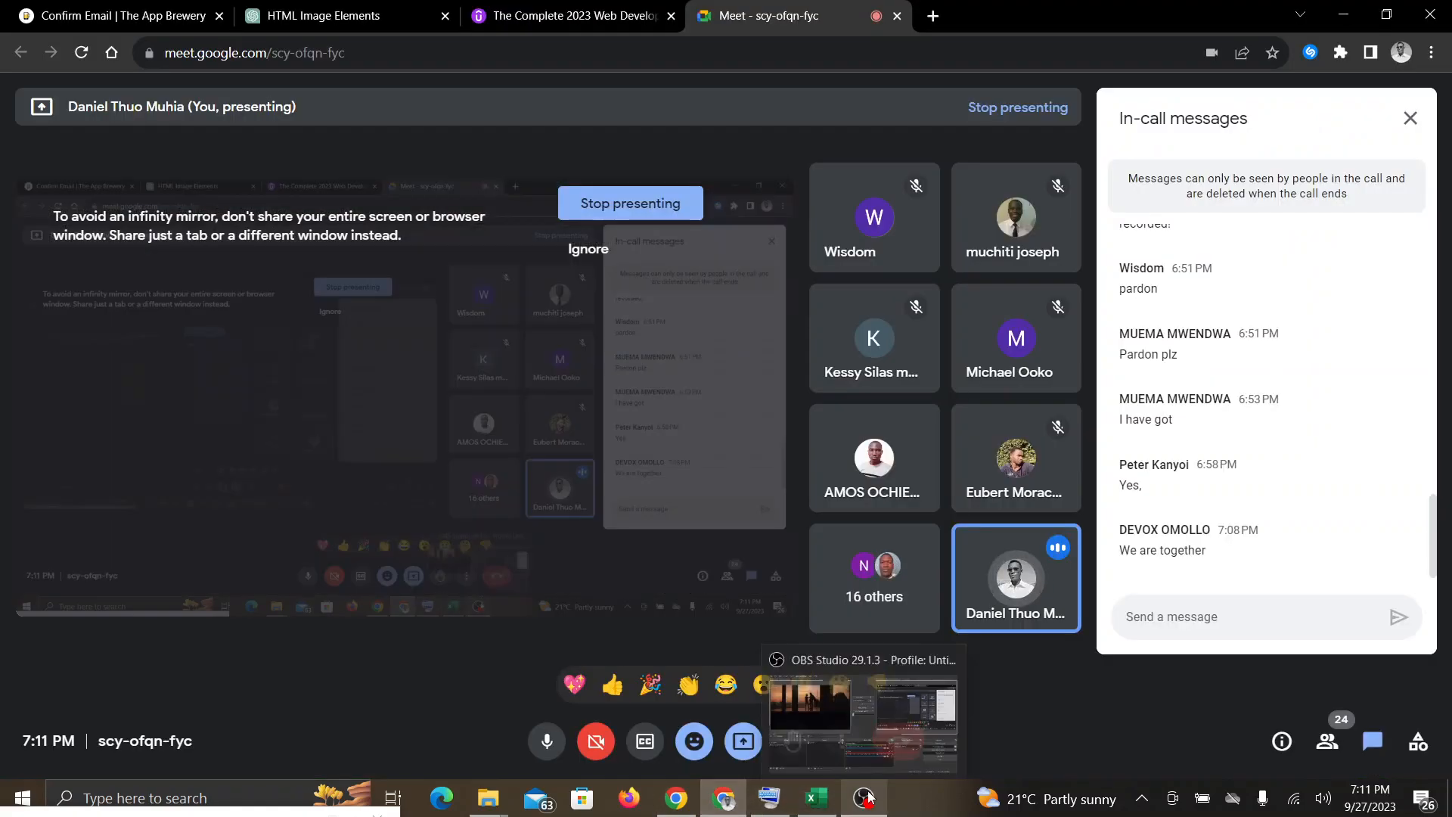
click(820, 799)
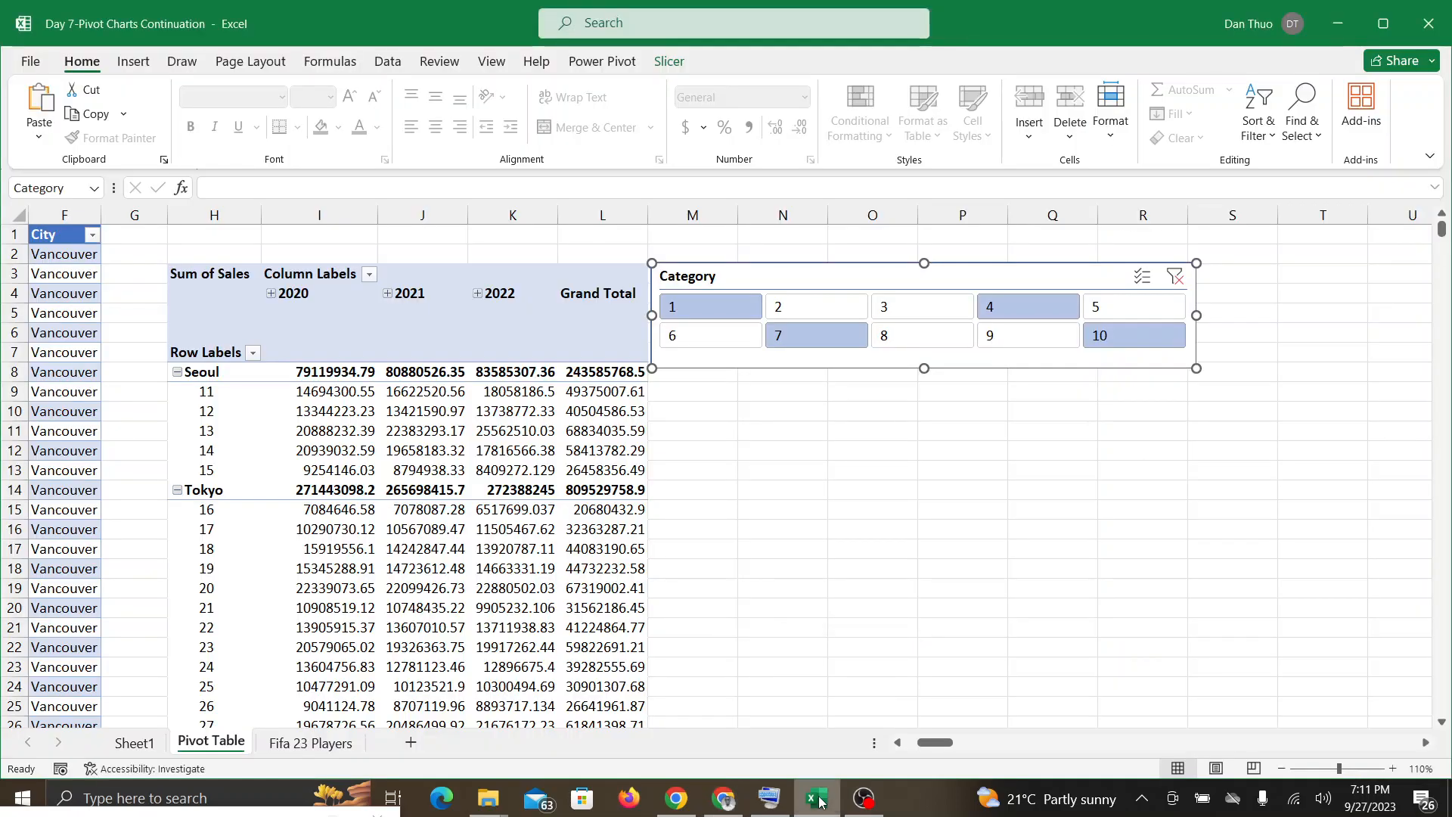
click(724, 799)
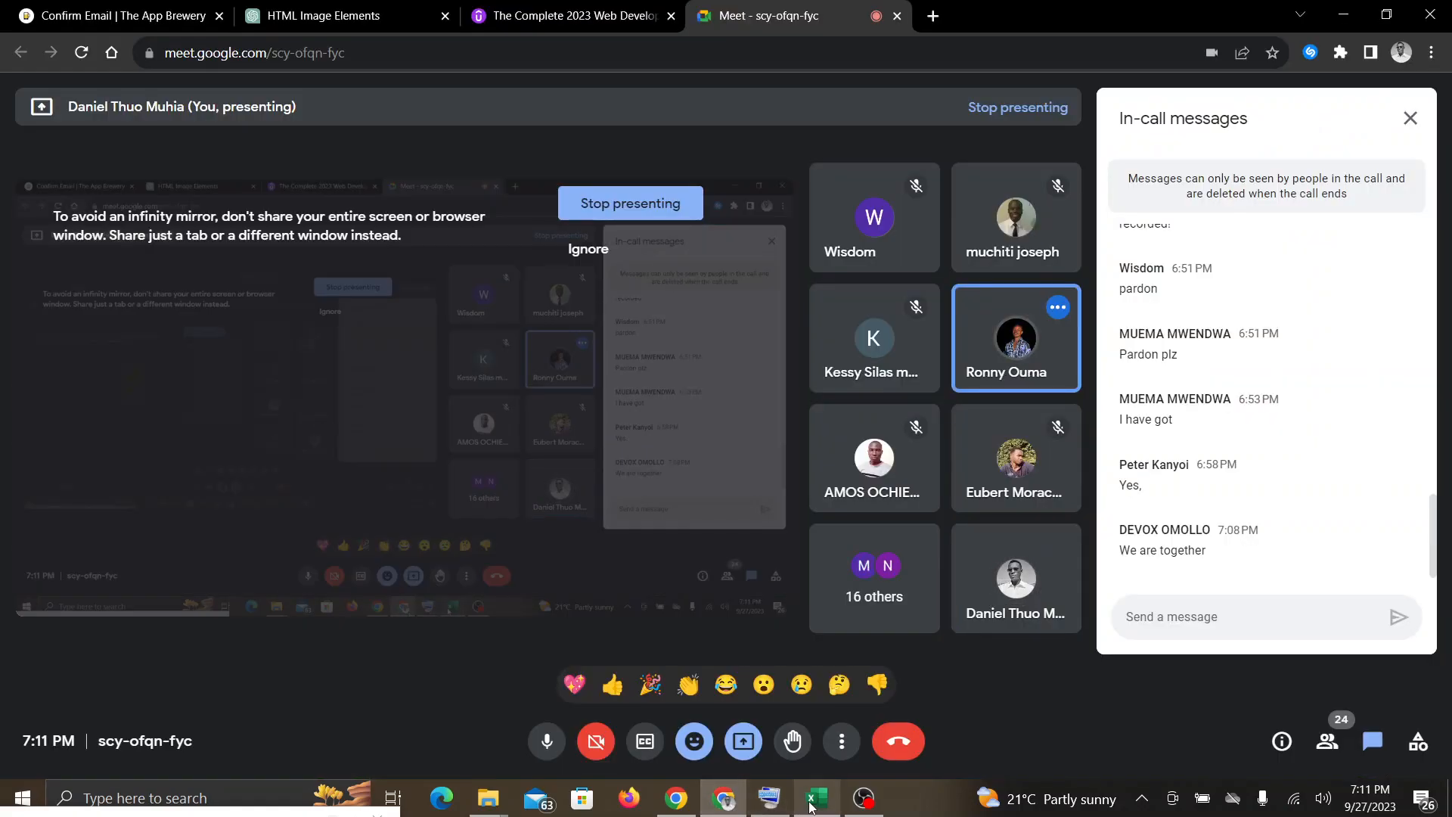
click(817, 800)
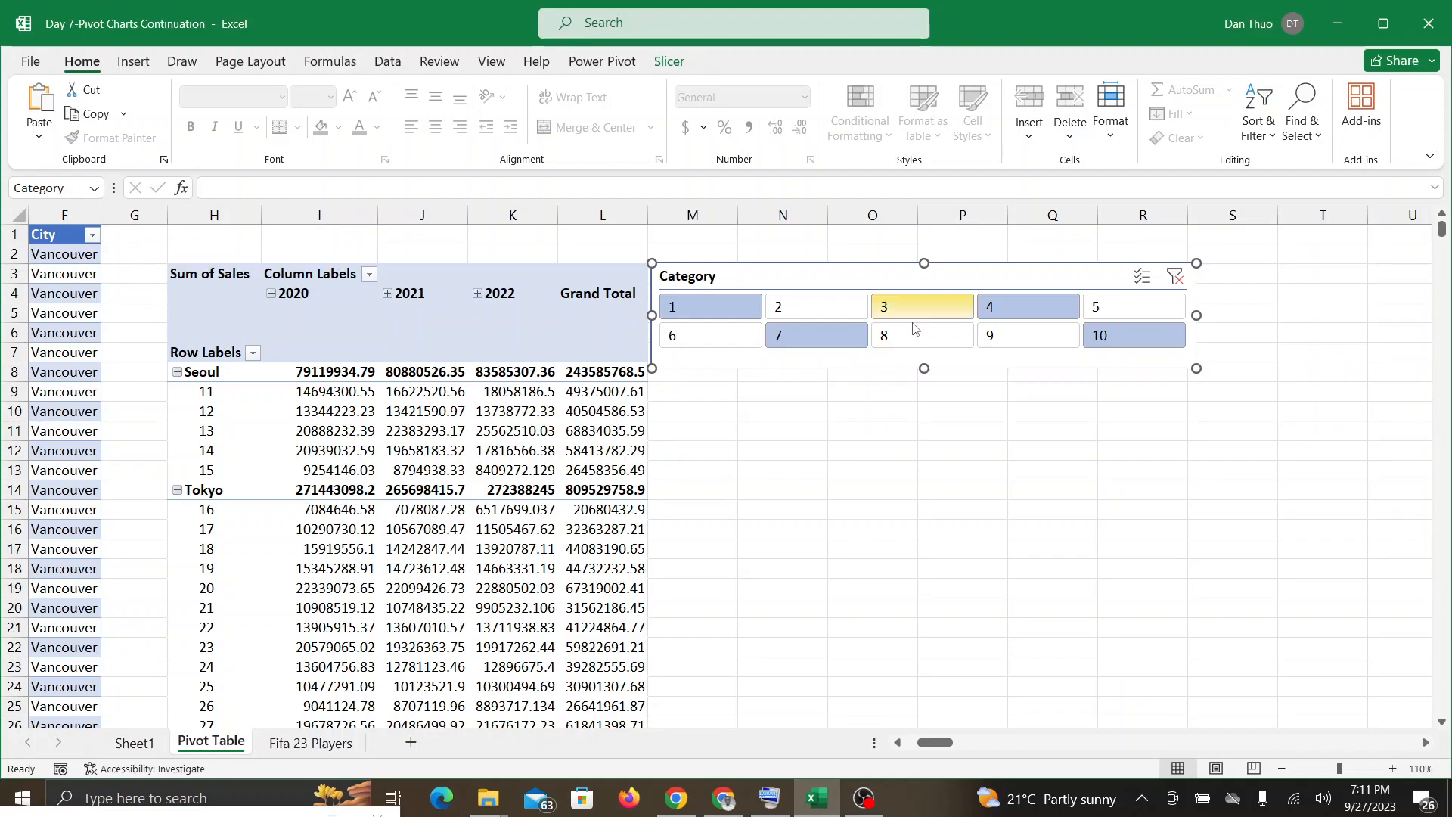
click(745, 808)
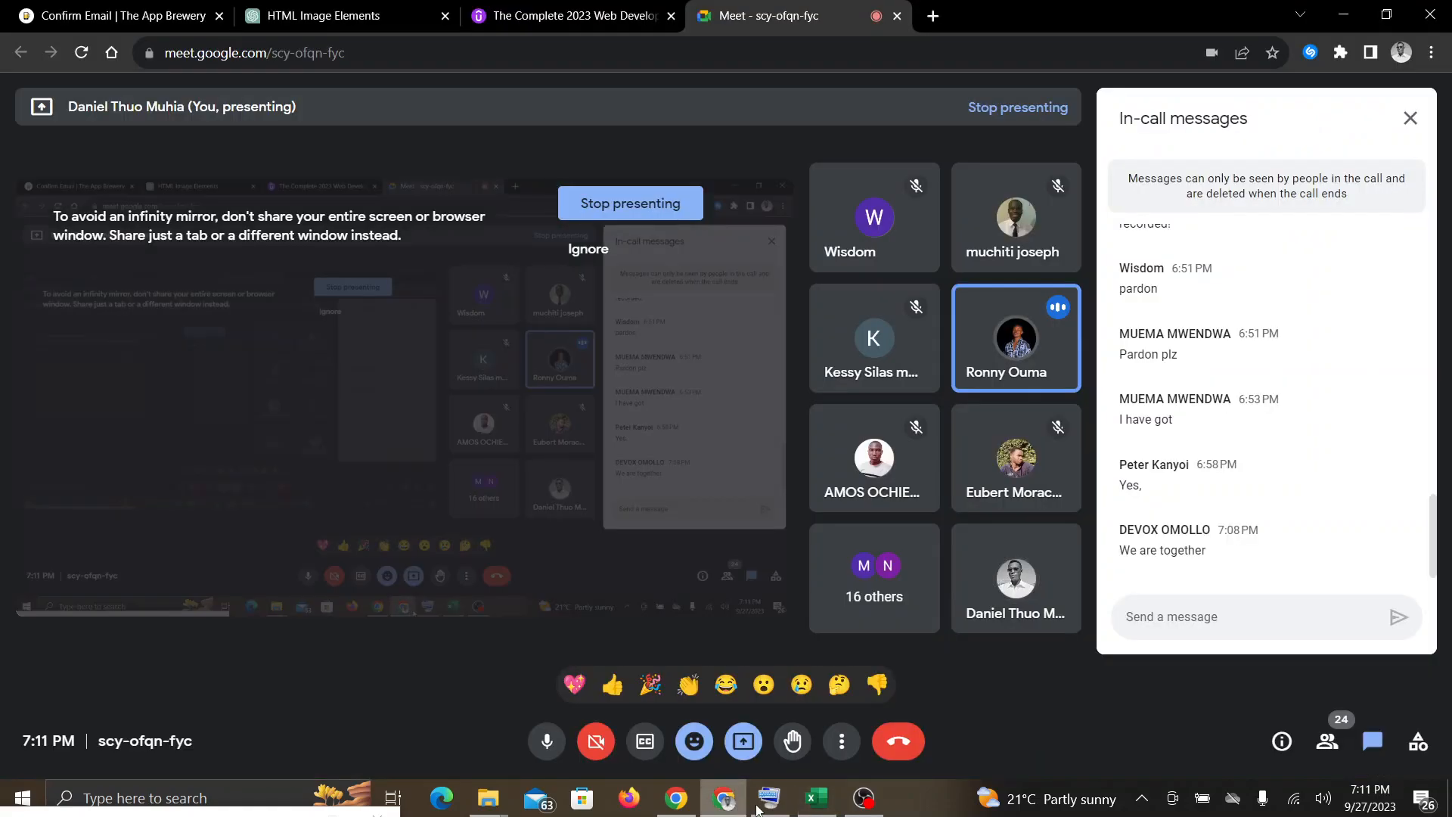
click(823, 806)
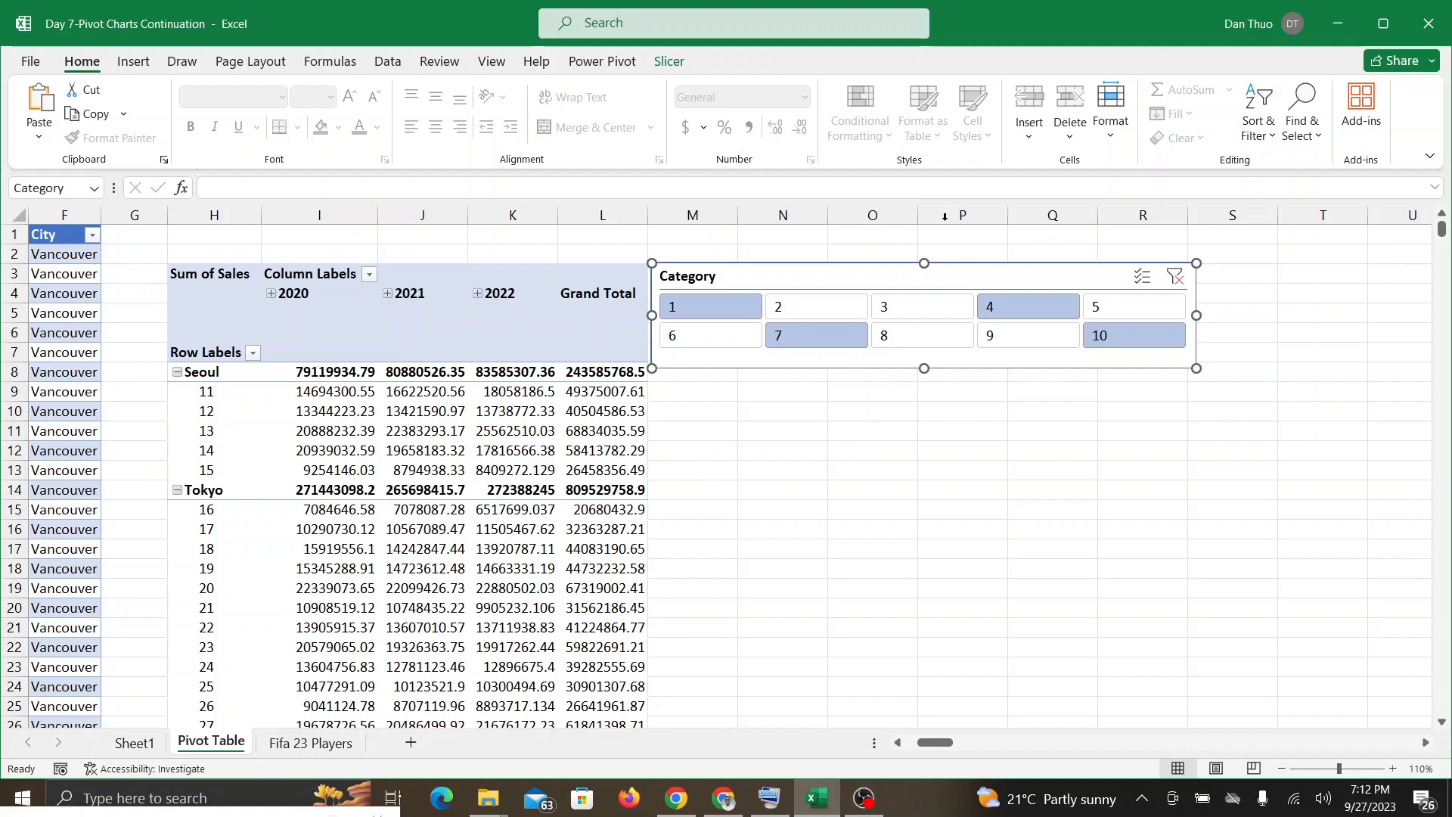
Step: Delete the Category slicer and enter 5 in cell R14
click(665, 62)
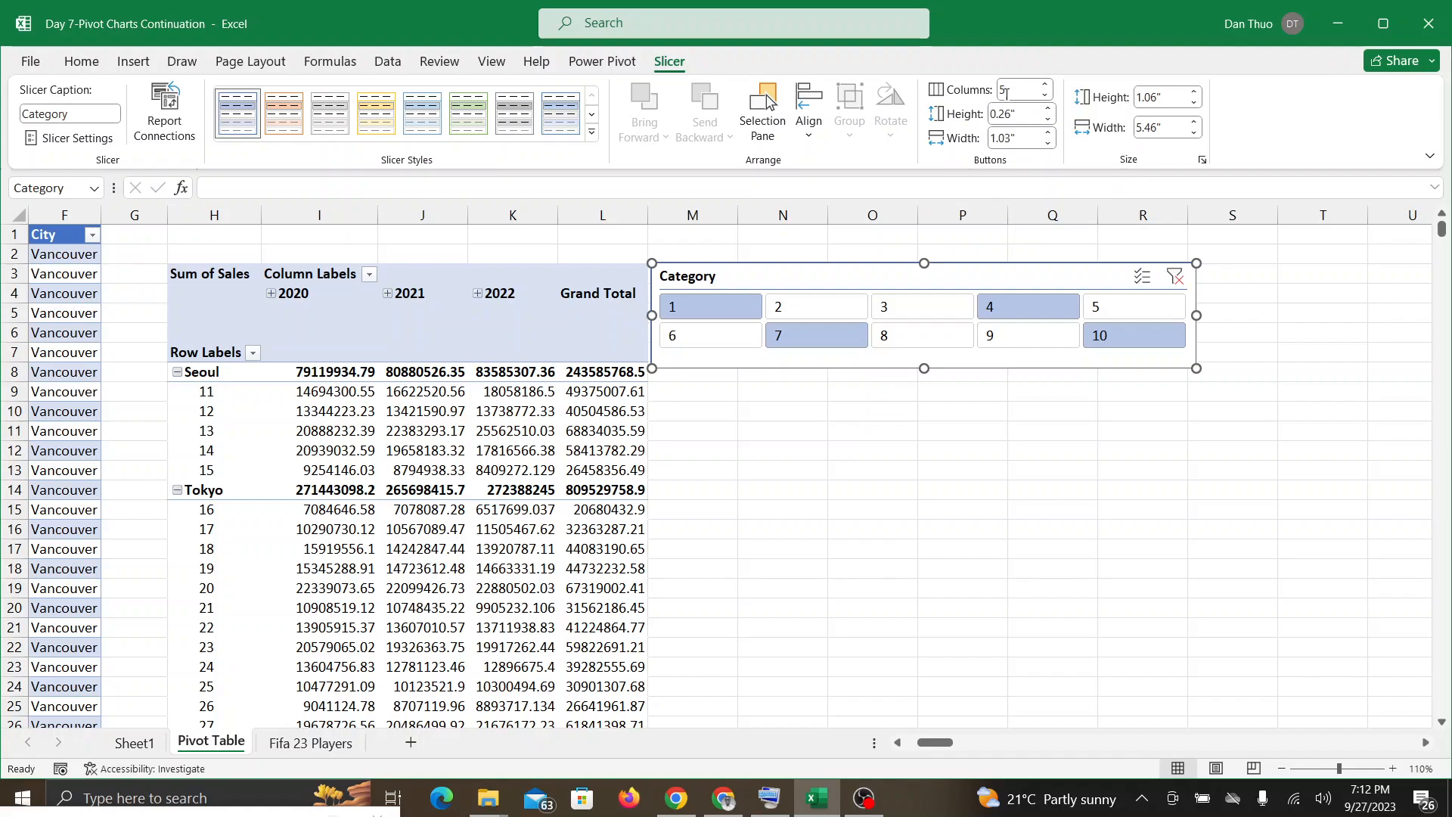
key(Delete)
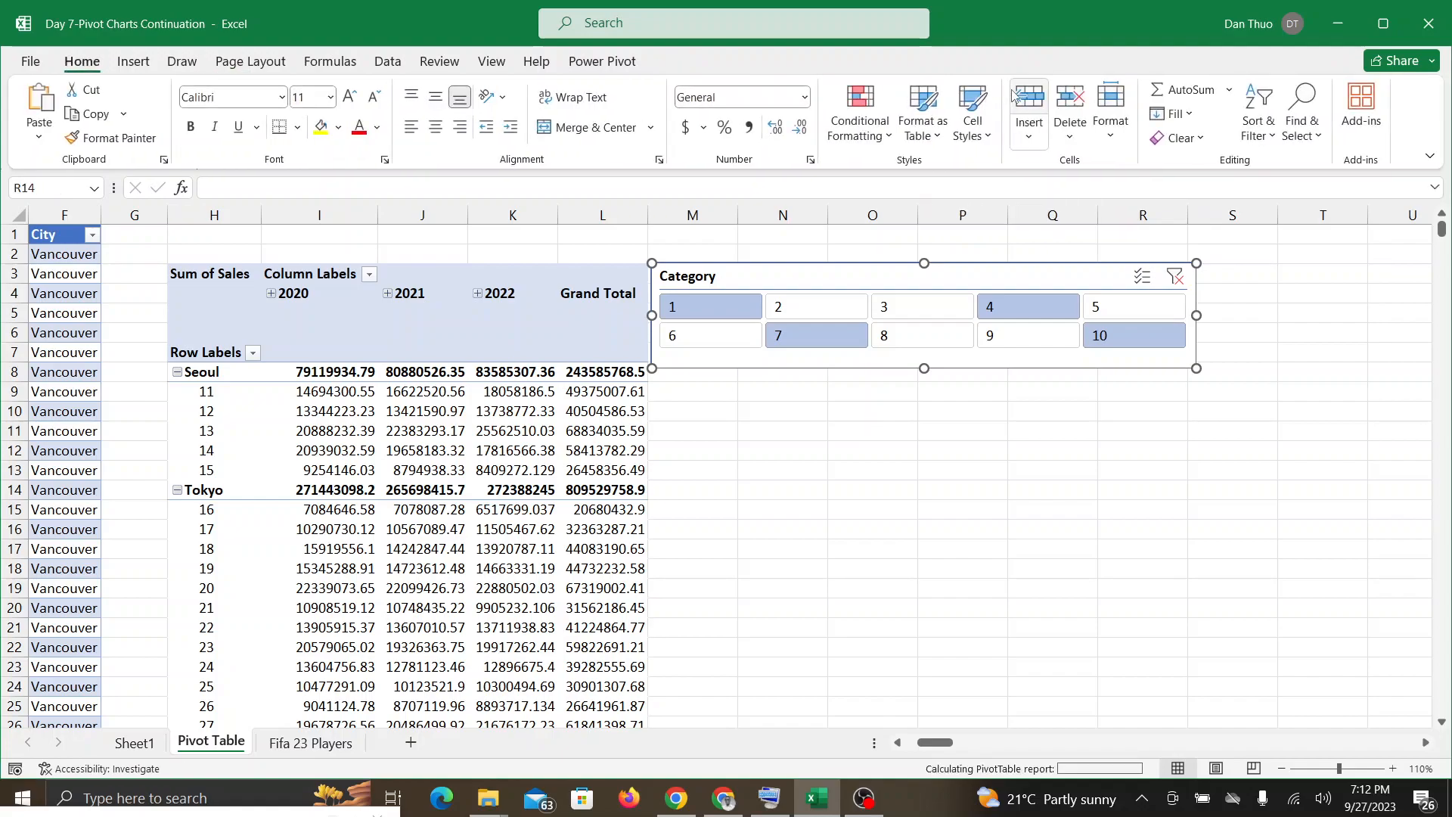
text(5)
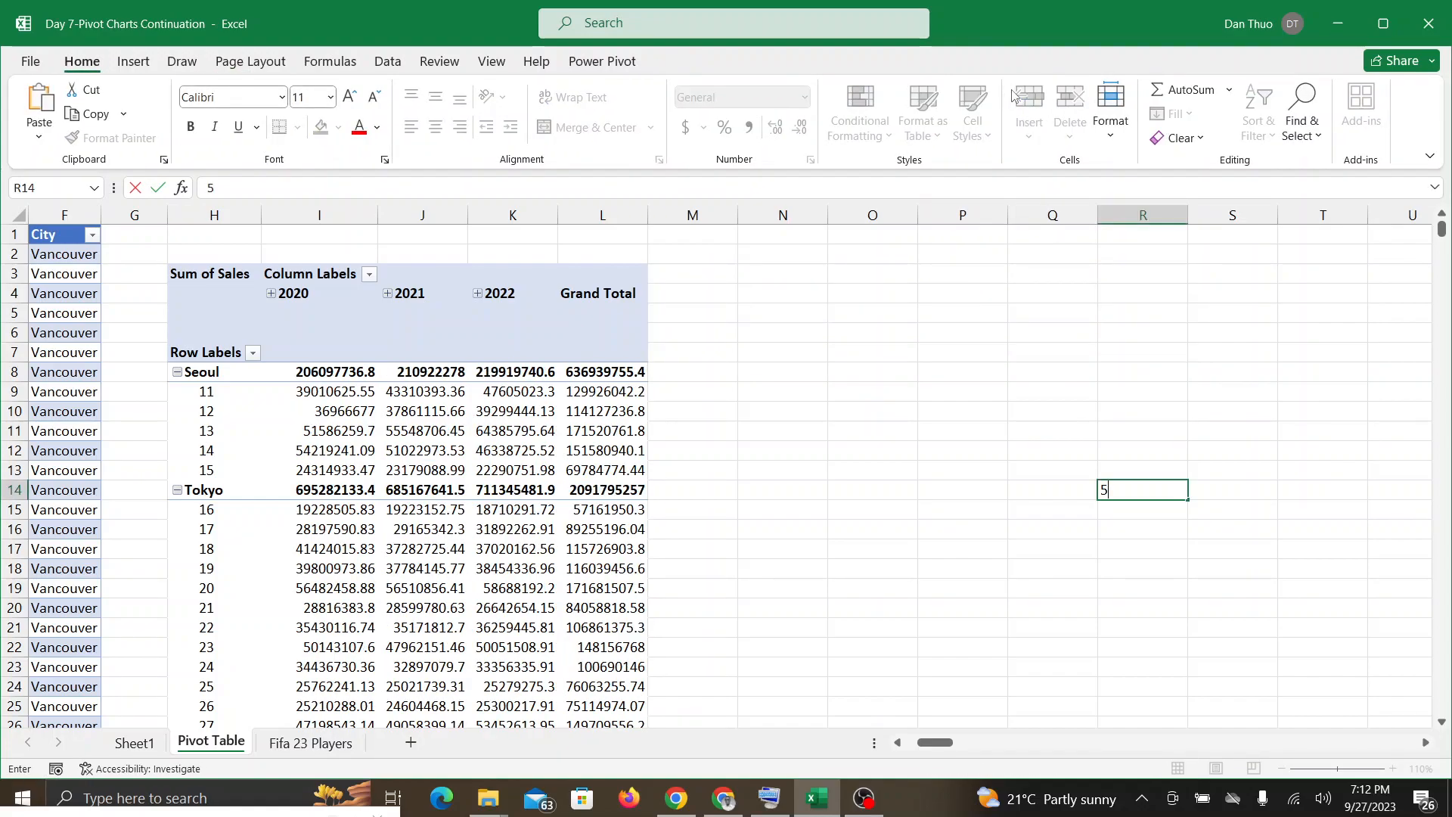
click(566, 565)
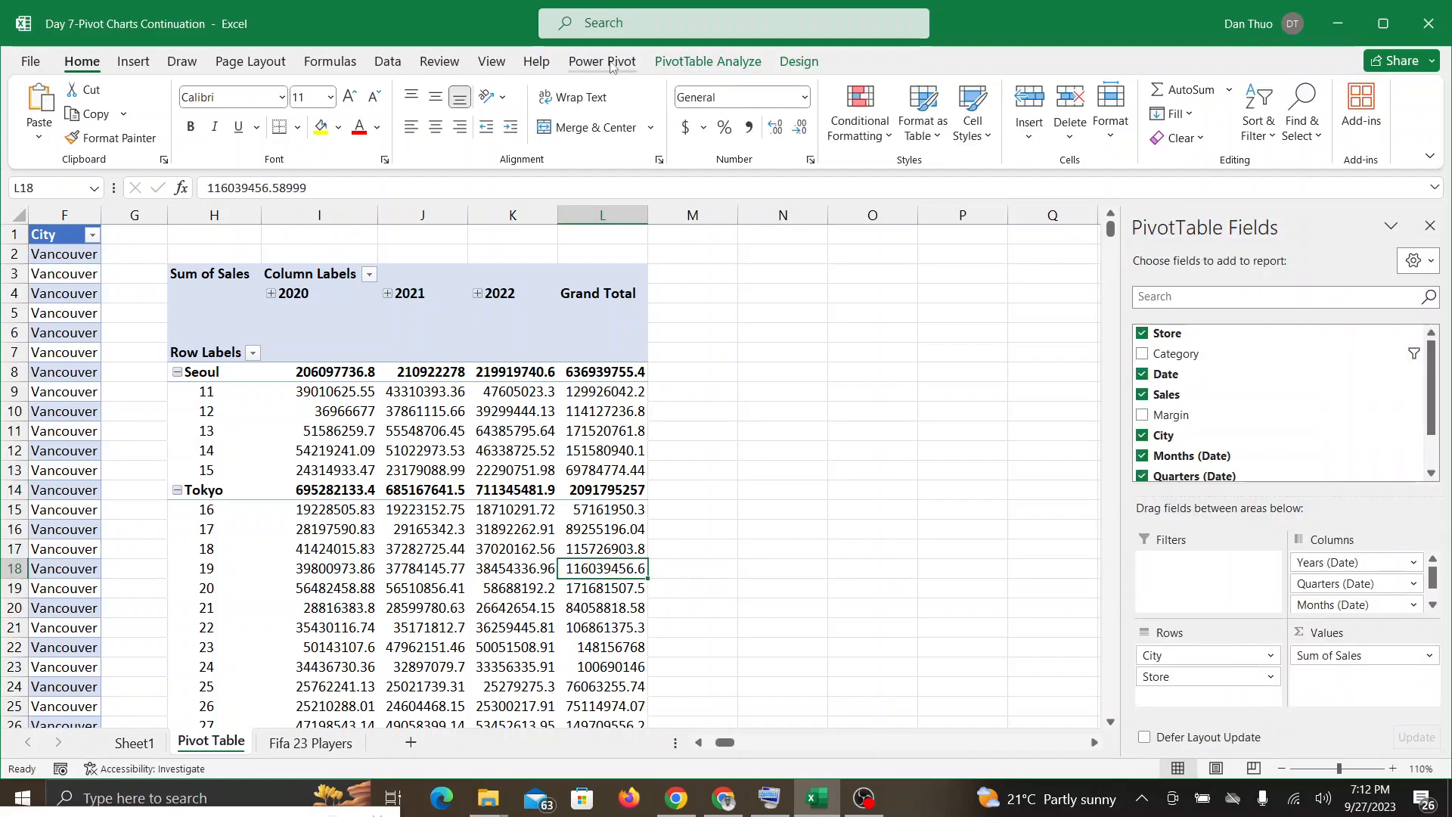
Step: Insert a slicer for the Category field of the PivotTable
click(644, 68)
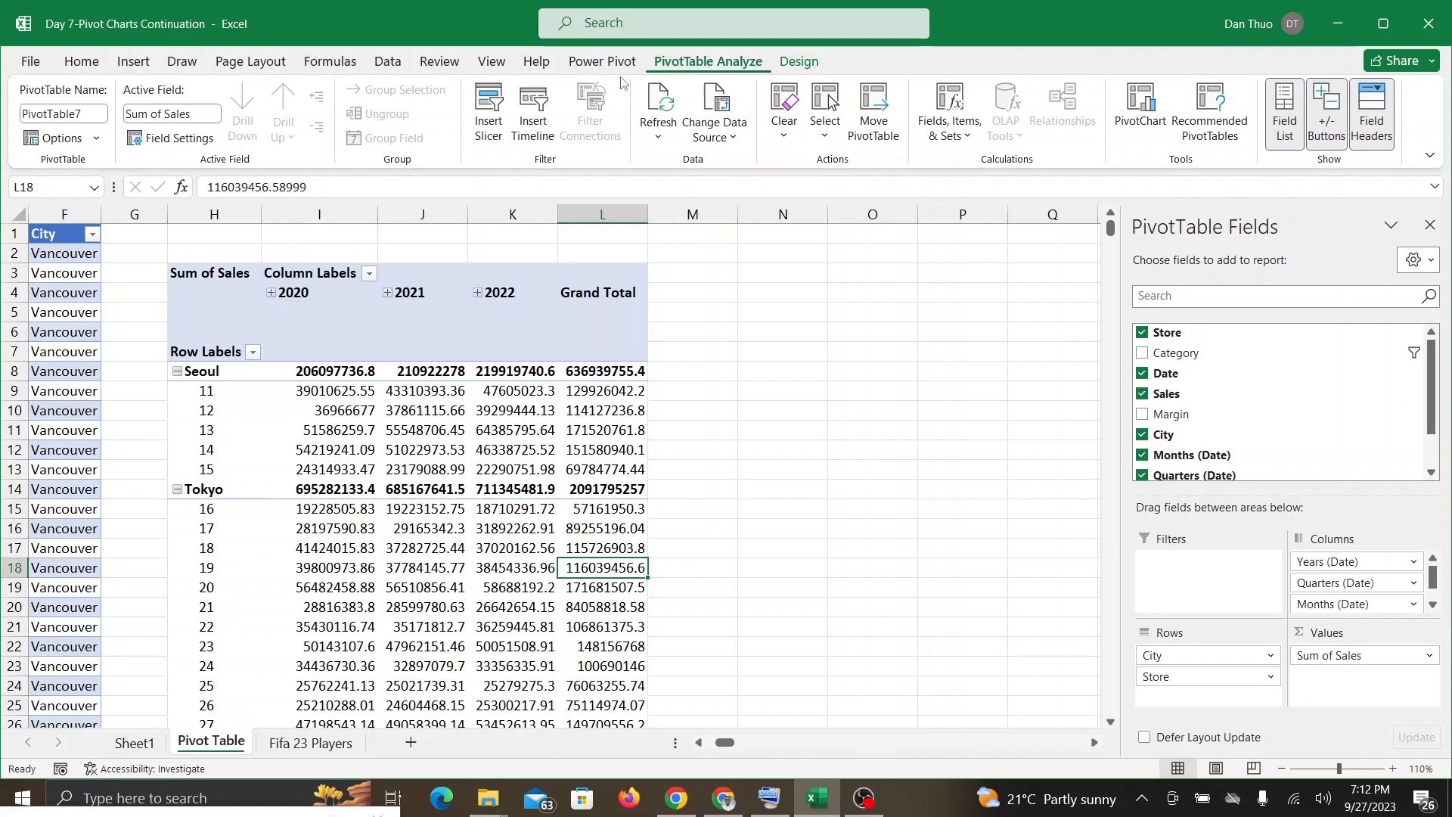
click(485, 570)
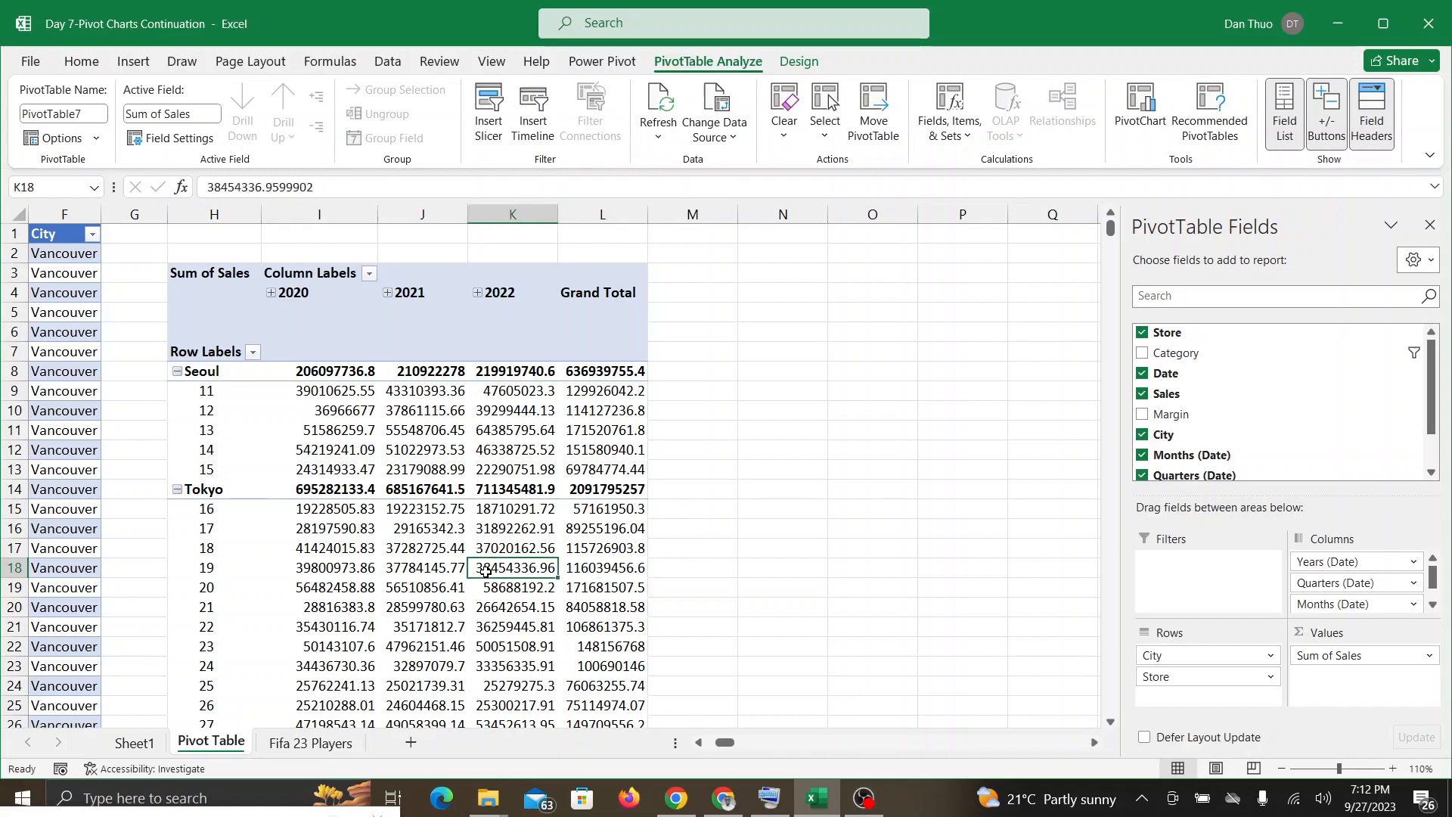
click(488, 125)
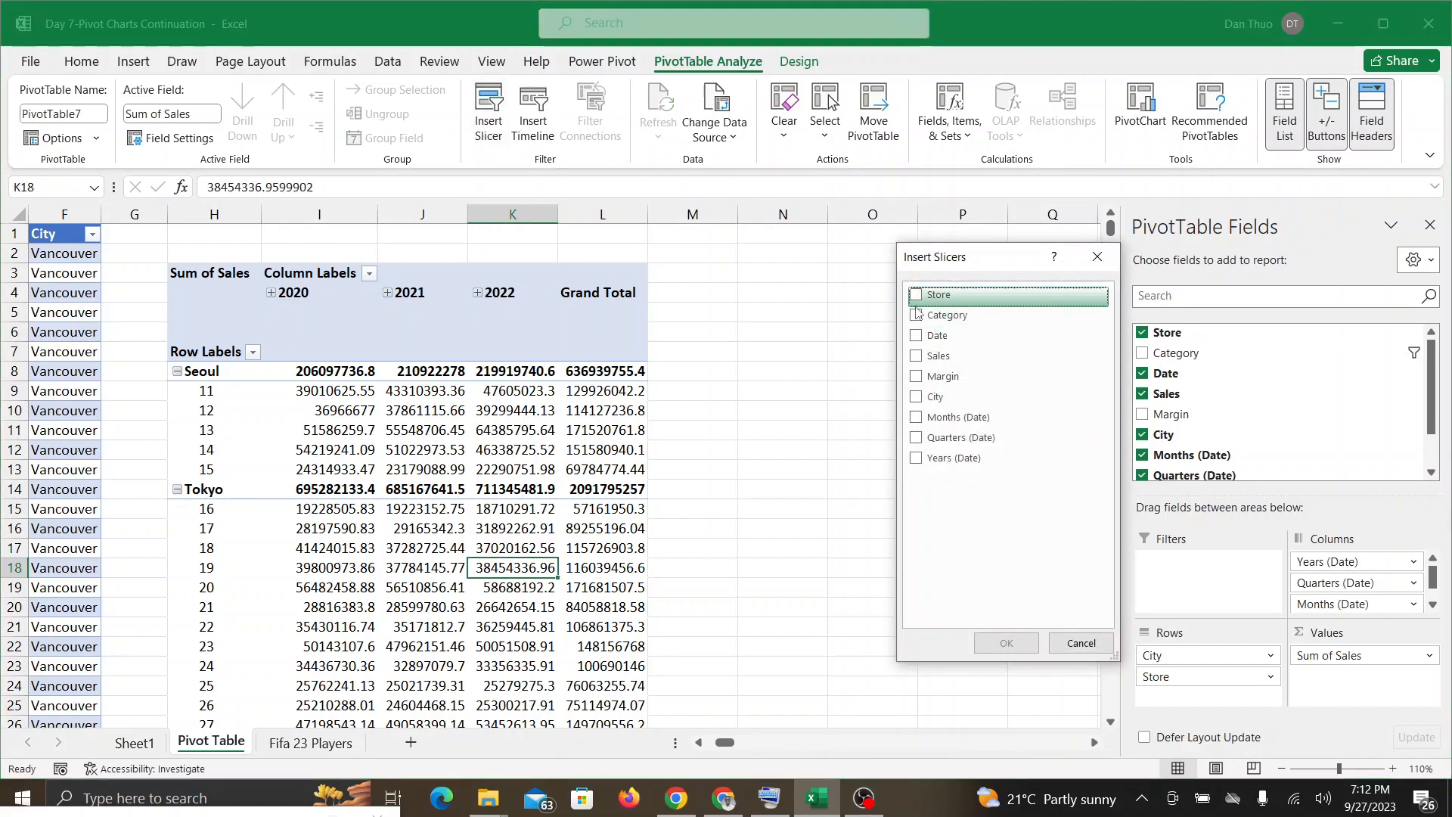
click(917, 315)
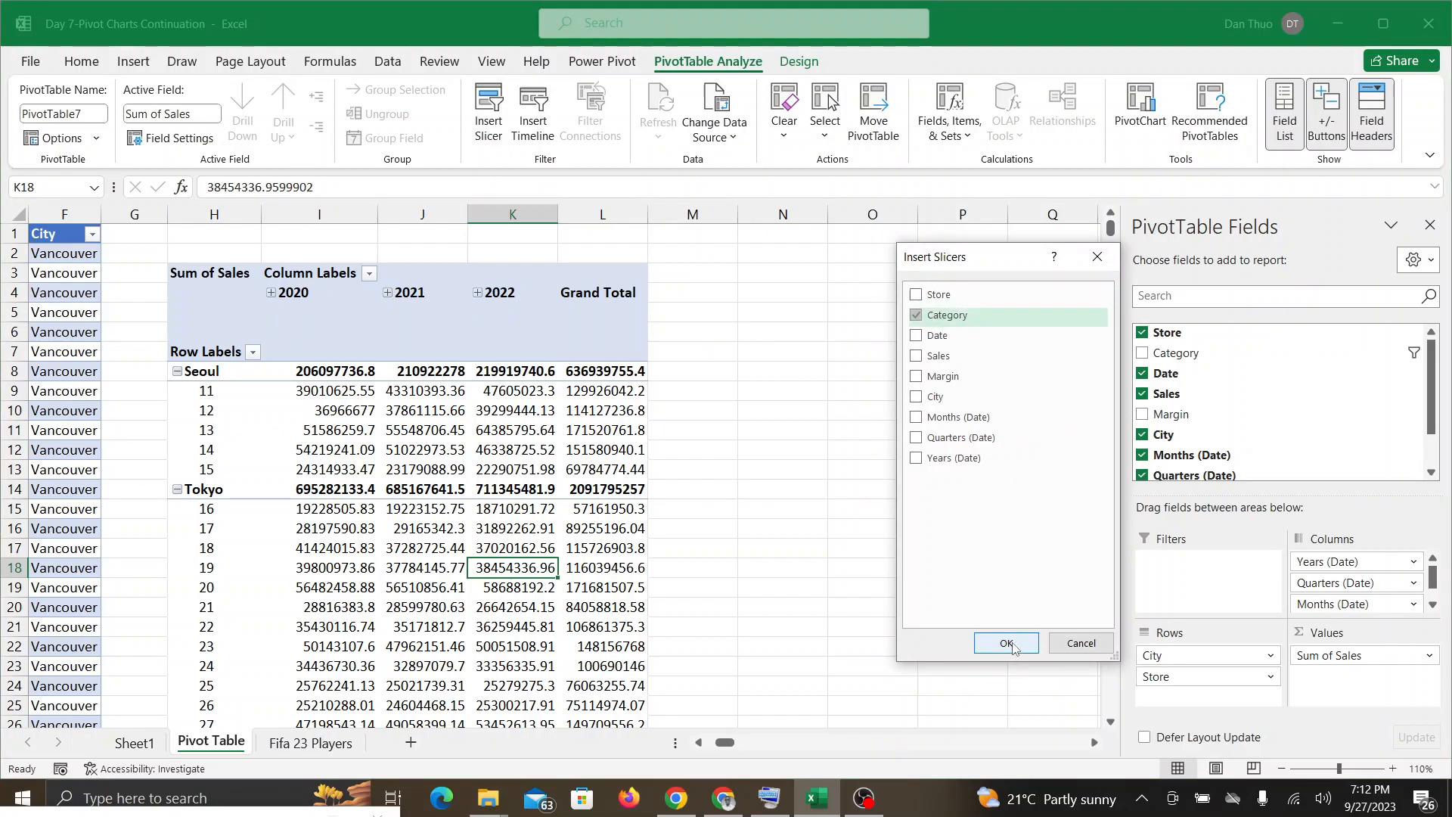
click(1007, 642)
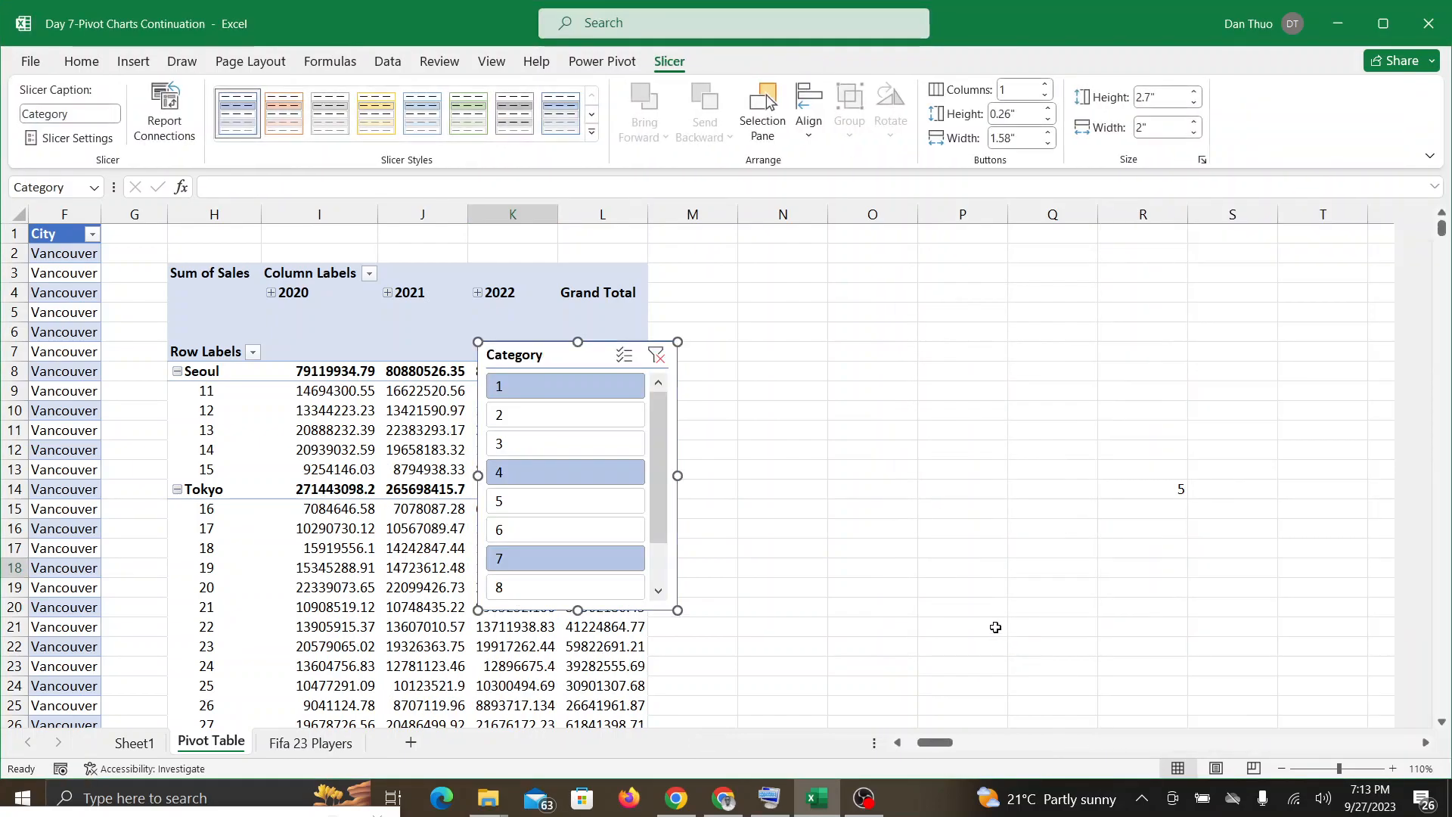
Step: Resize the Category slicer to about 5.36" wide and 1.2" high and place it beside the PivotTable's Grand Total column
drag(676, 609, 1017, 458)
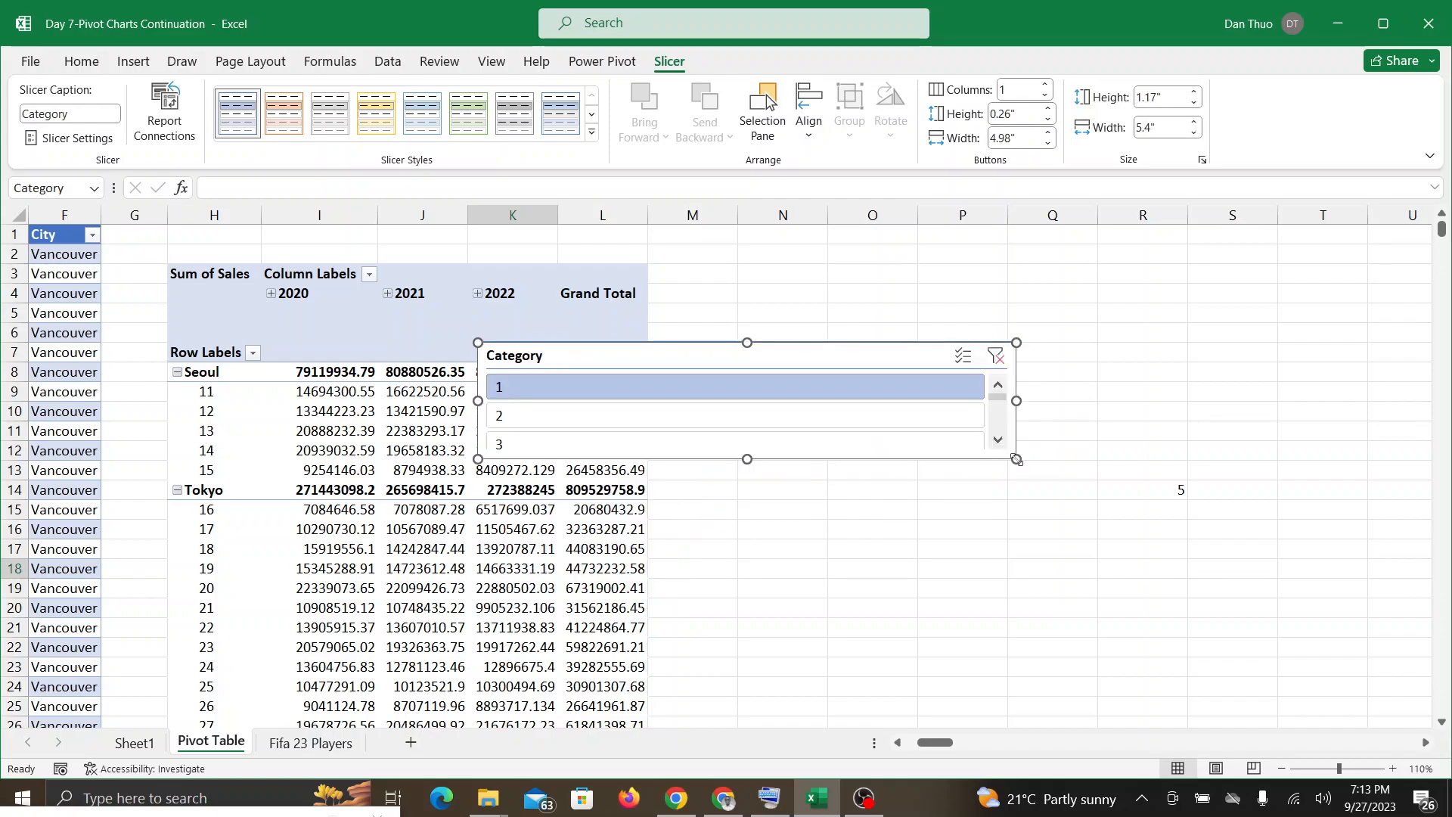
drag(838, 356, 1011, 278)
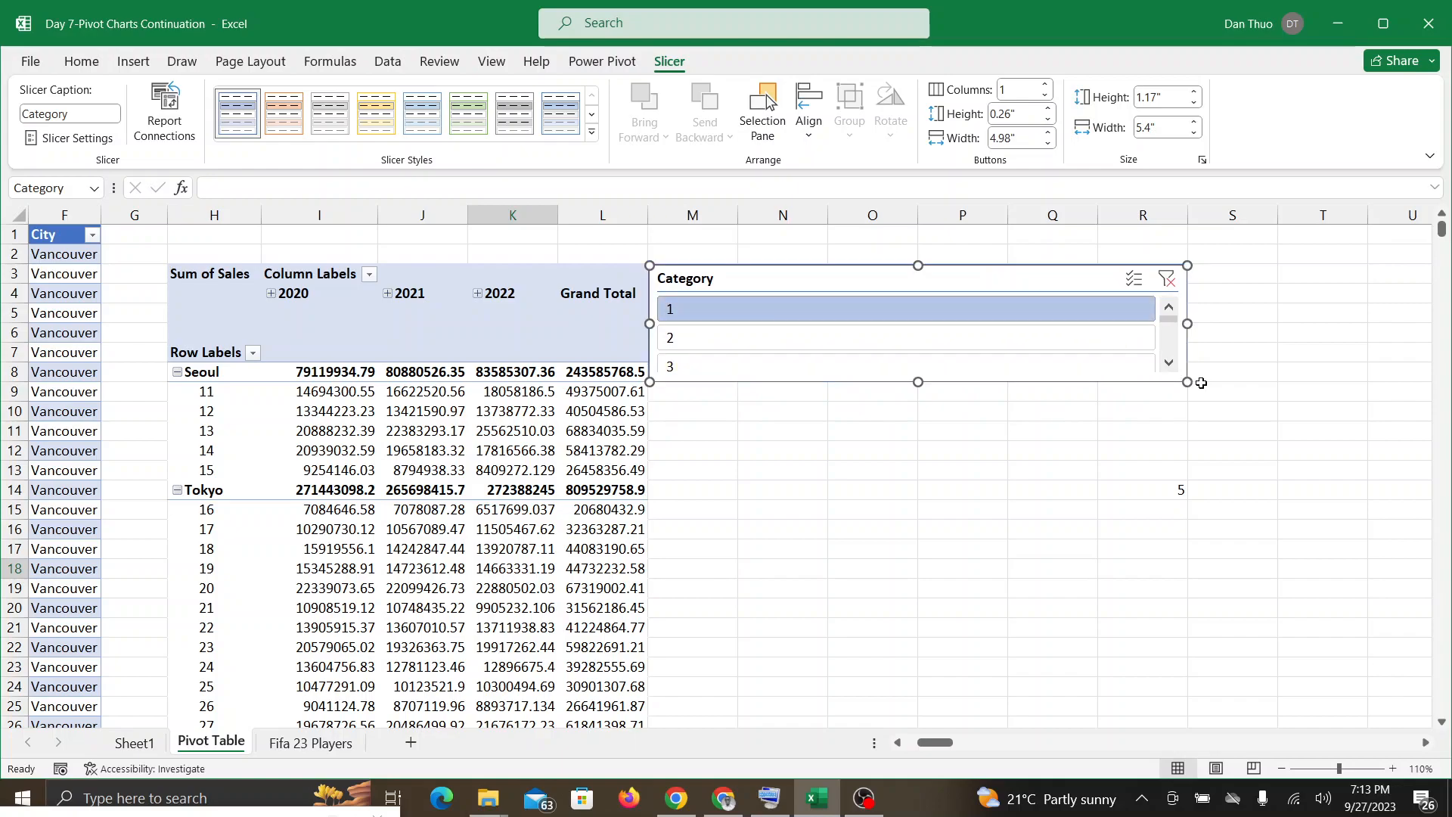
mouse_move(1188, 382)
mouse_down()
mouse_move(1185, 621)
mouse_move(1208, 372)
mouse_move(1250, 370)
mouse_move(1187, 384)
mouse_move(1196, 406)
mouse_move(1184, 385)
mouse_up()
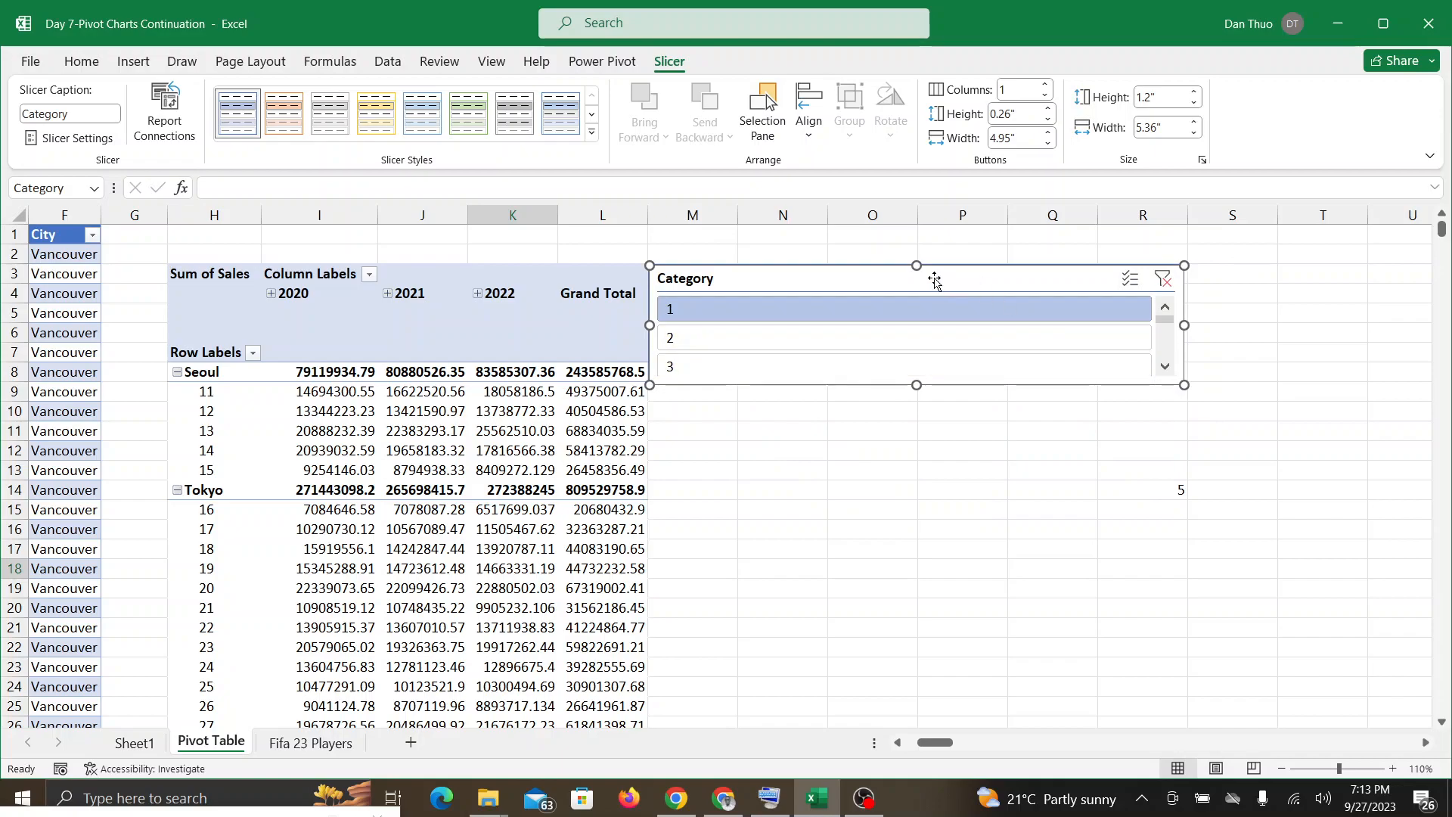
Step: Arrange the Category slicer's buttons in 5 columns and deselect the slicer
click(1023, 90)
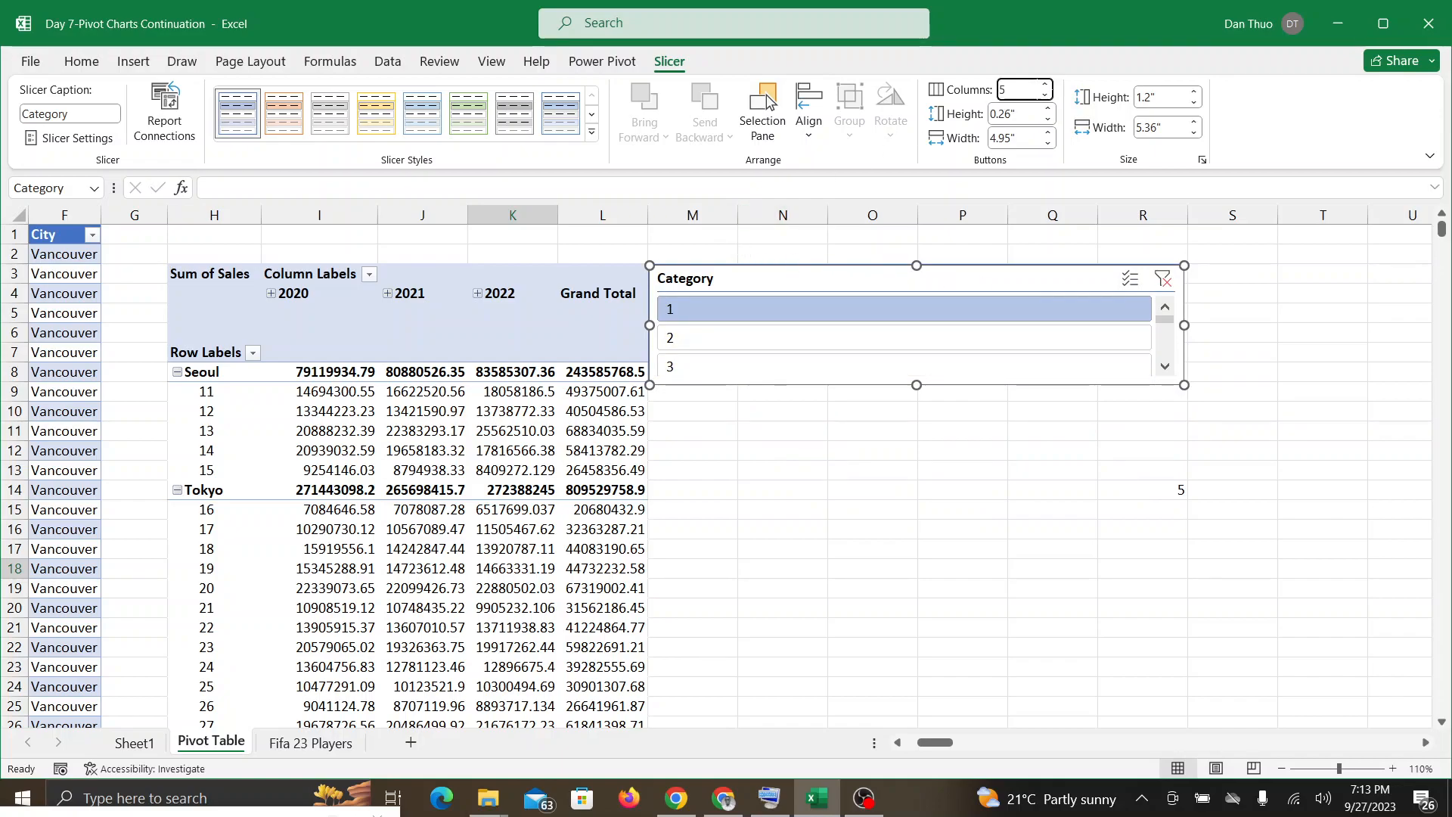
text(5)
key(Return)
click(1098, 424)
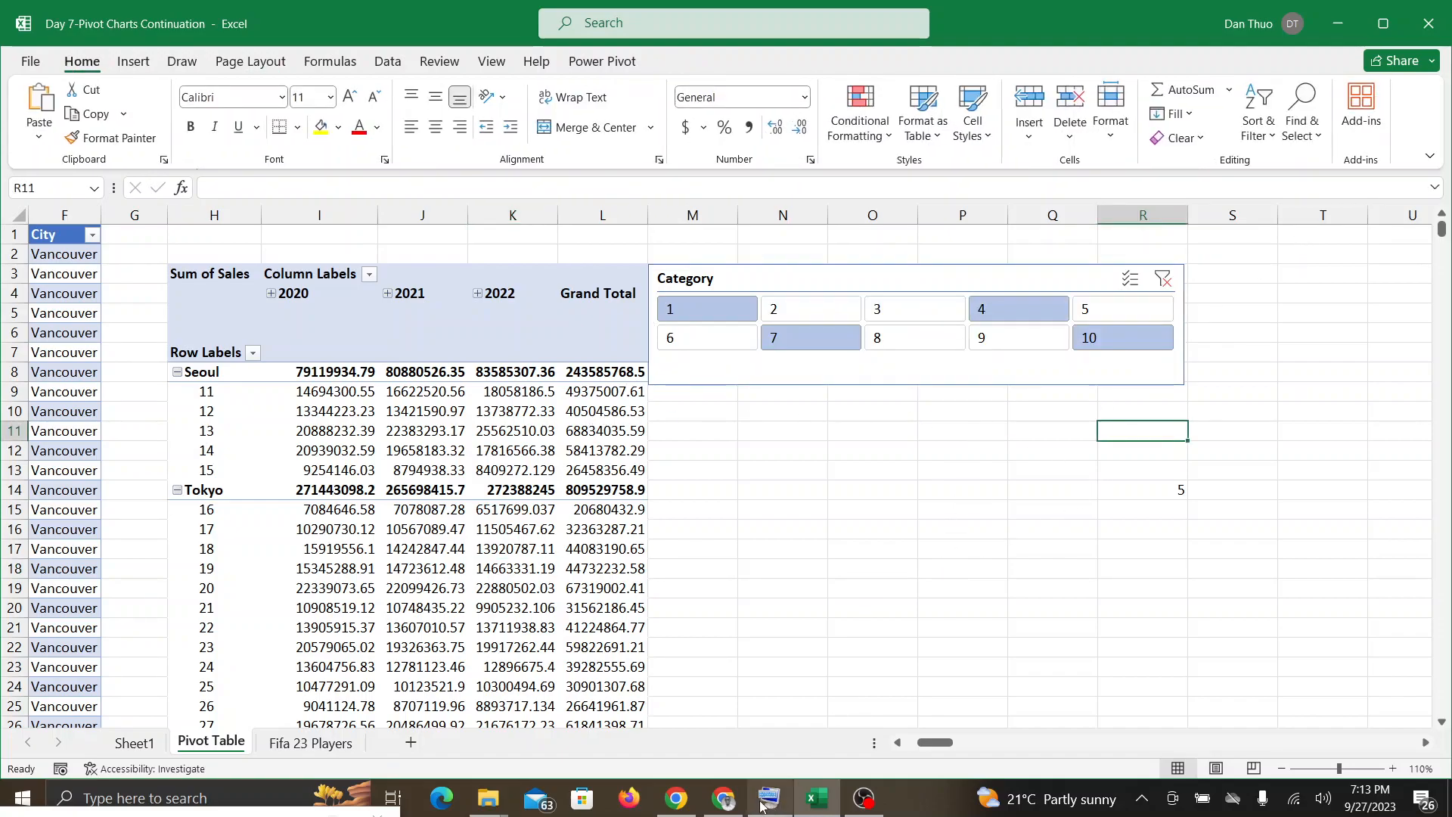
Step: Check the Google Meet call for participant responses, switching back to the Excel PivotTable between checks
click(727, 802)
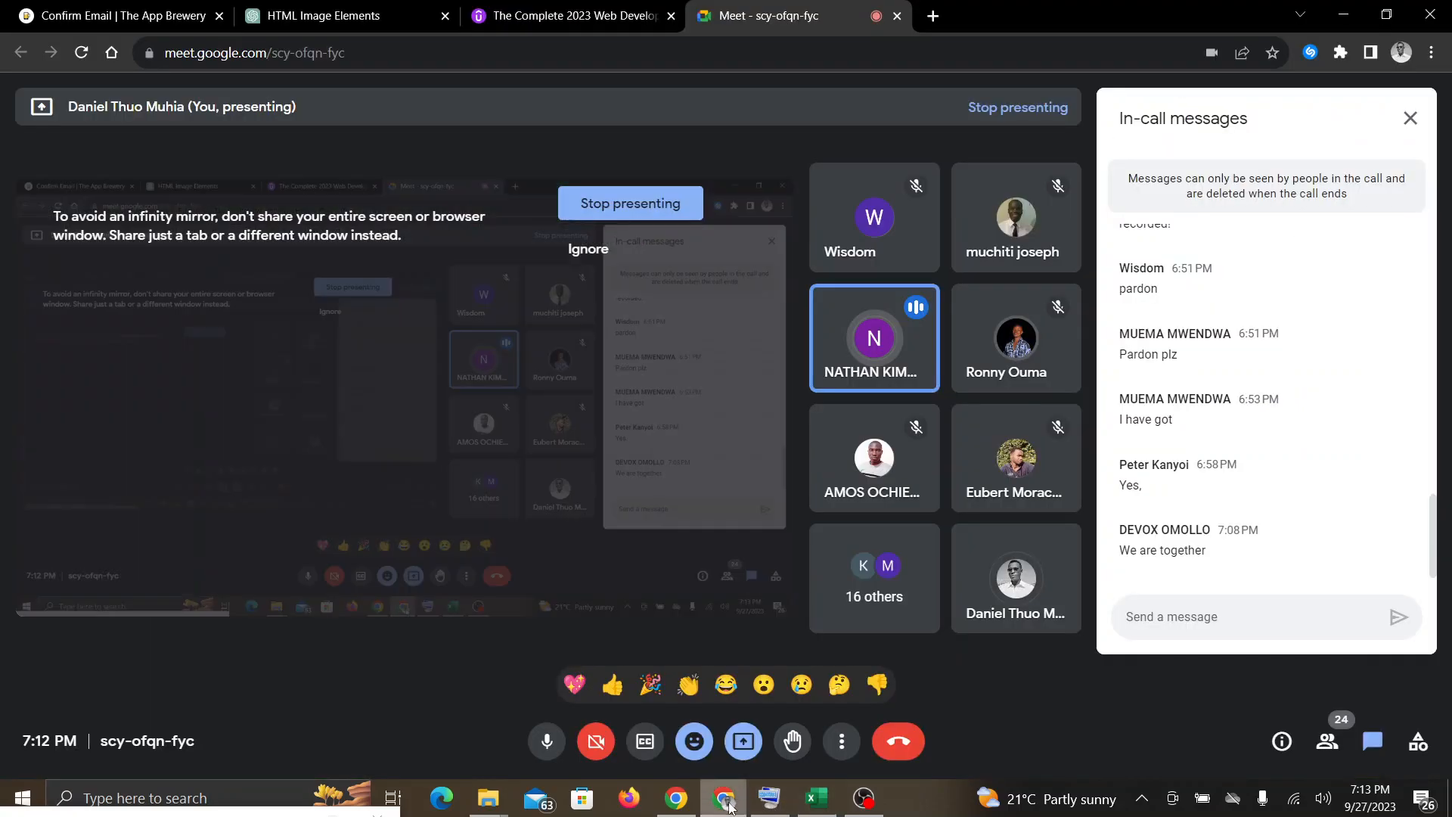
click(817, 798)
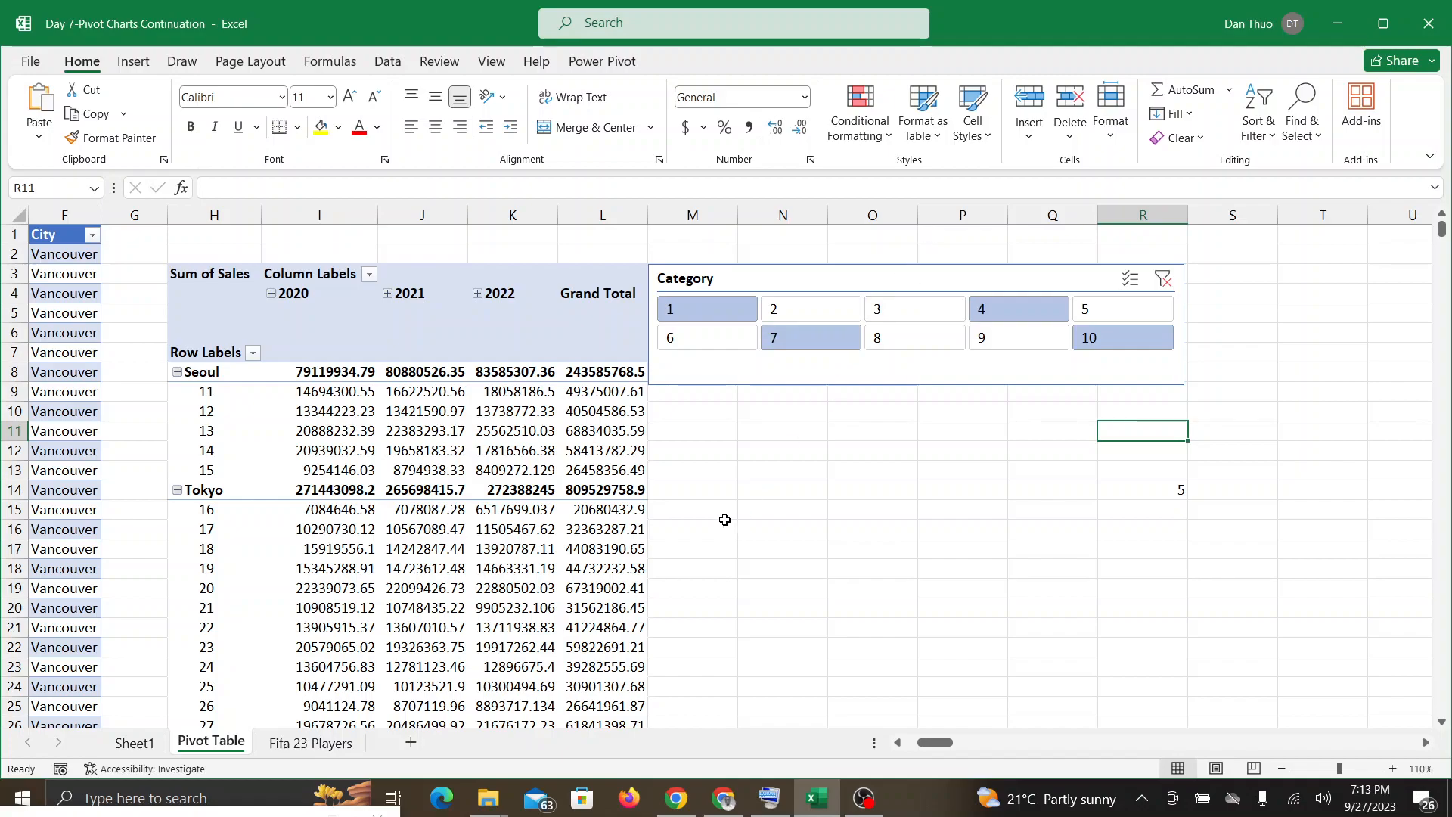
click(726, 804)
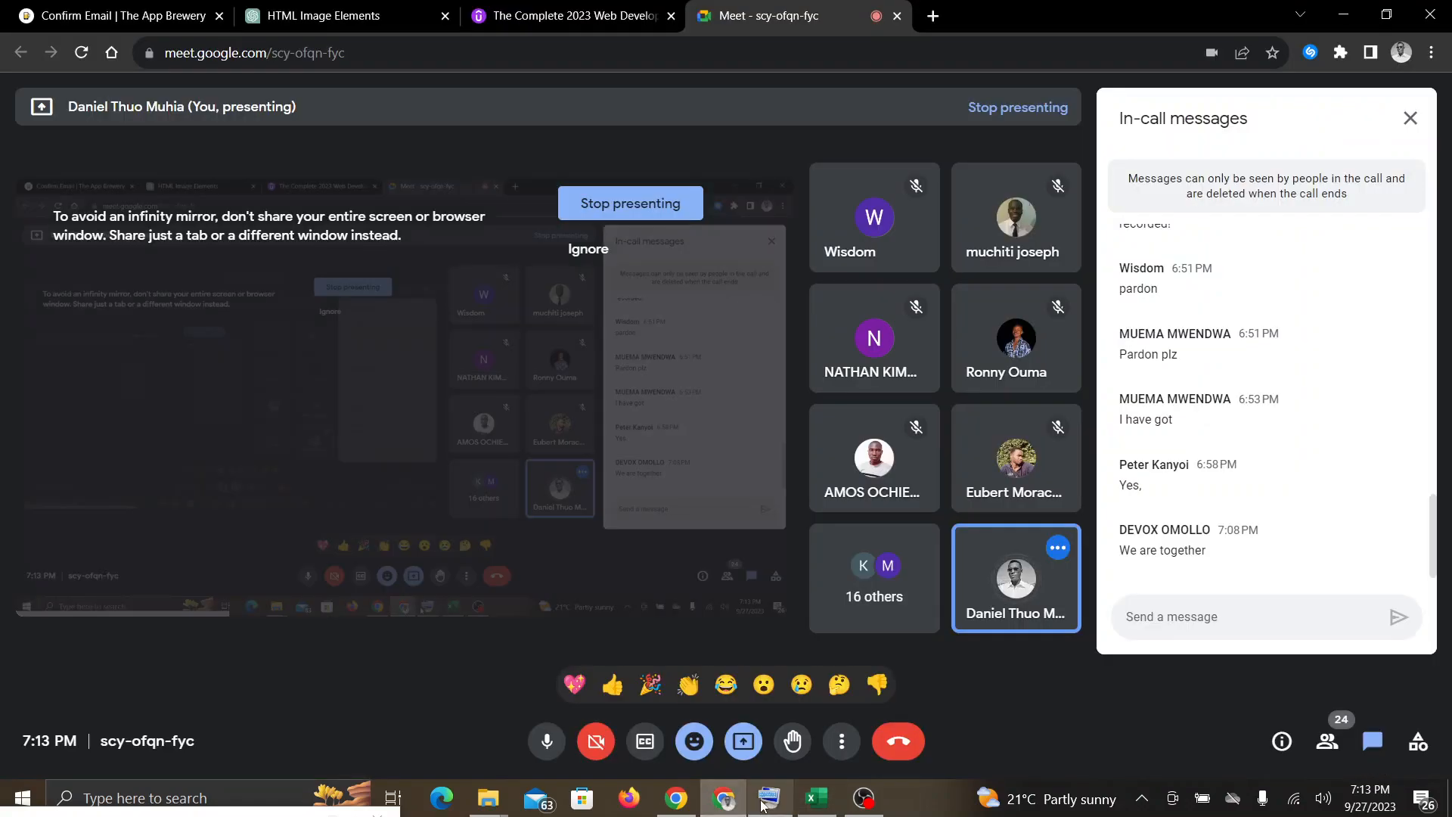
click(817, 798)
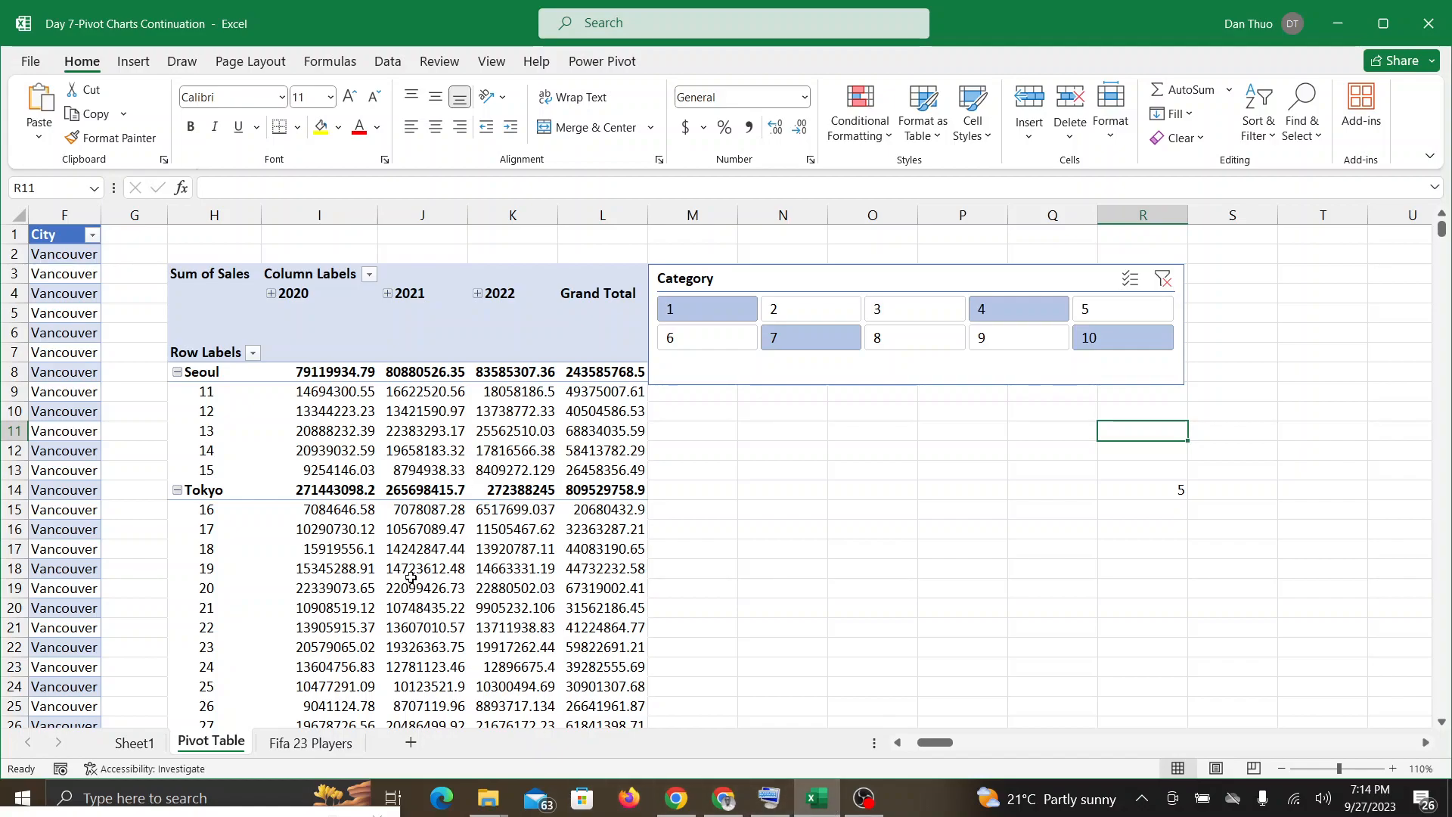
Step: Insert a timeline for the PivotTable's Date field and delete it from the sheet
click(431, 547)
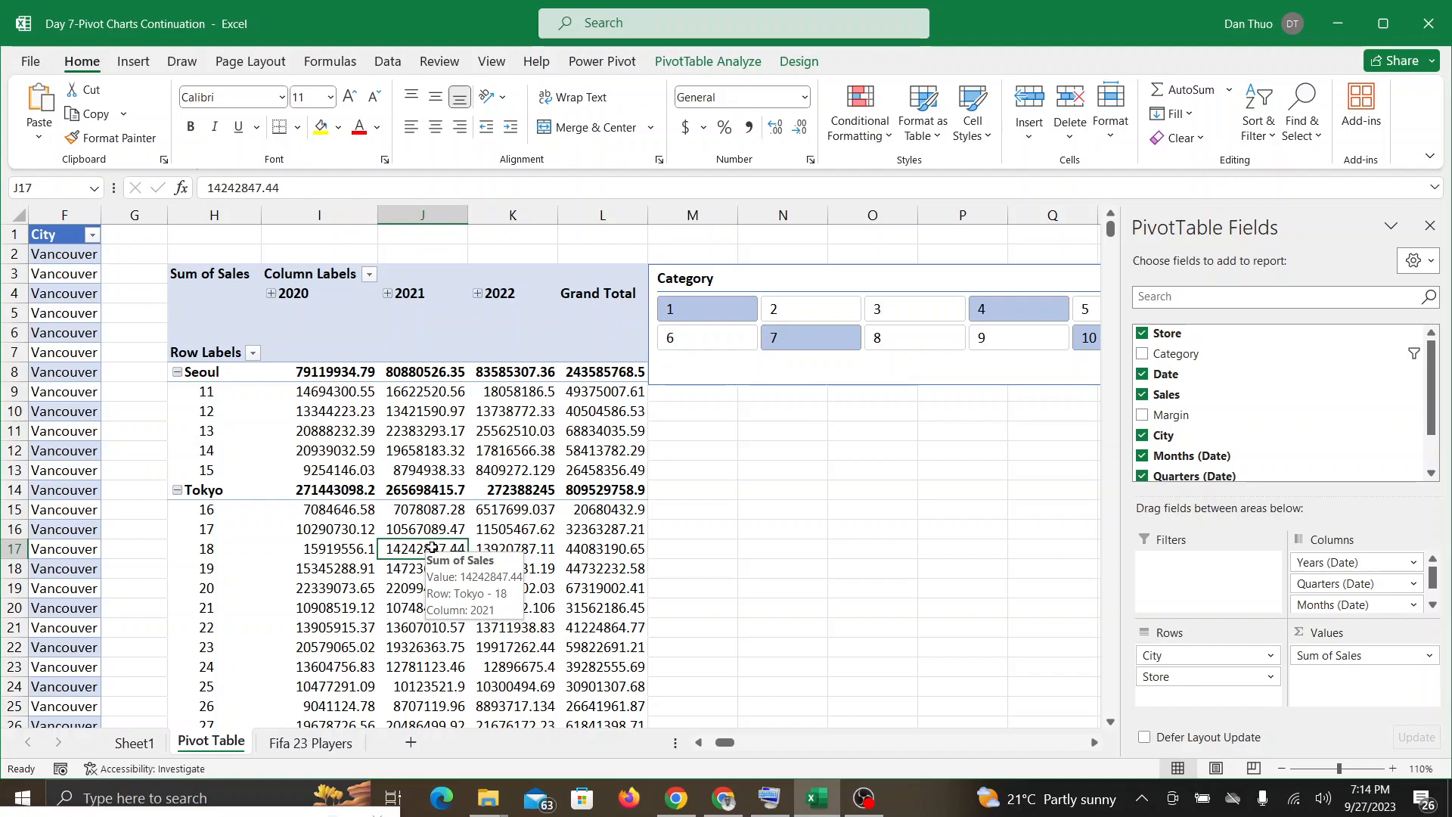
click(695, 60)
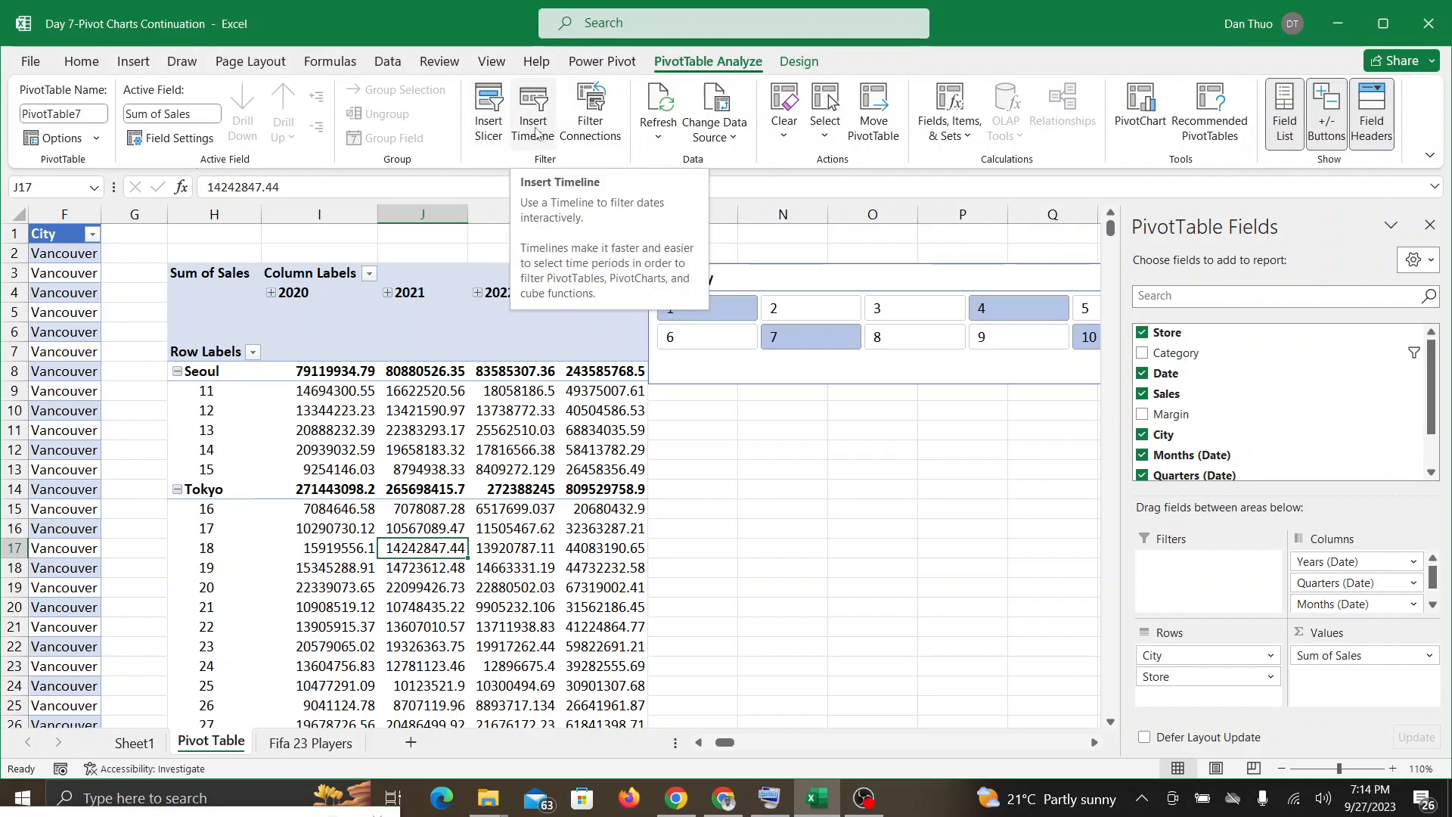
click(428, 582)
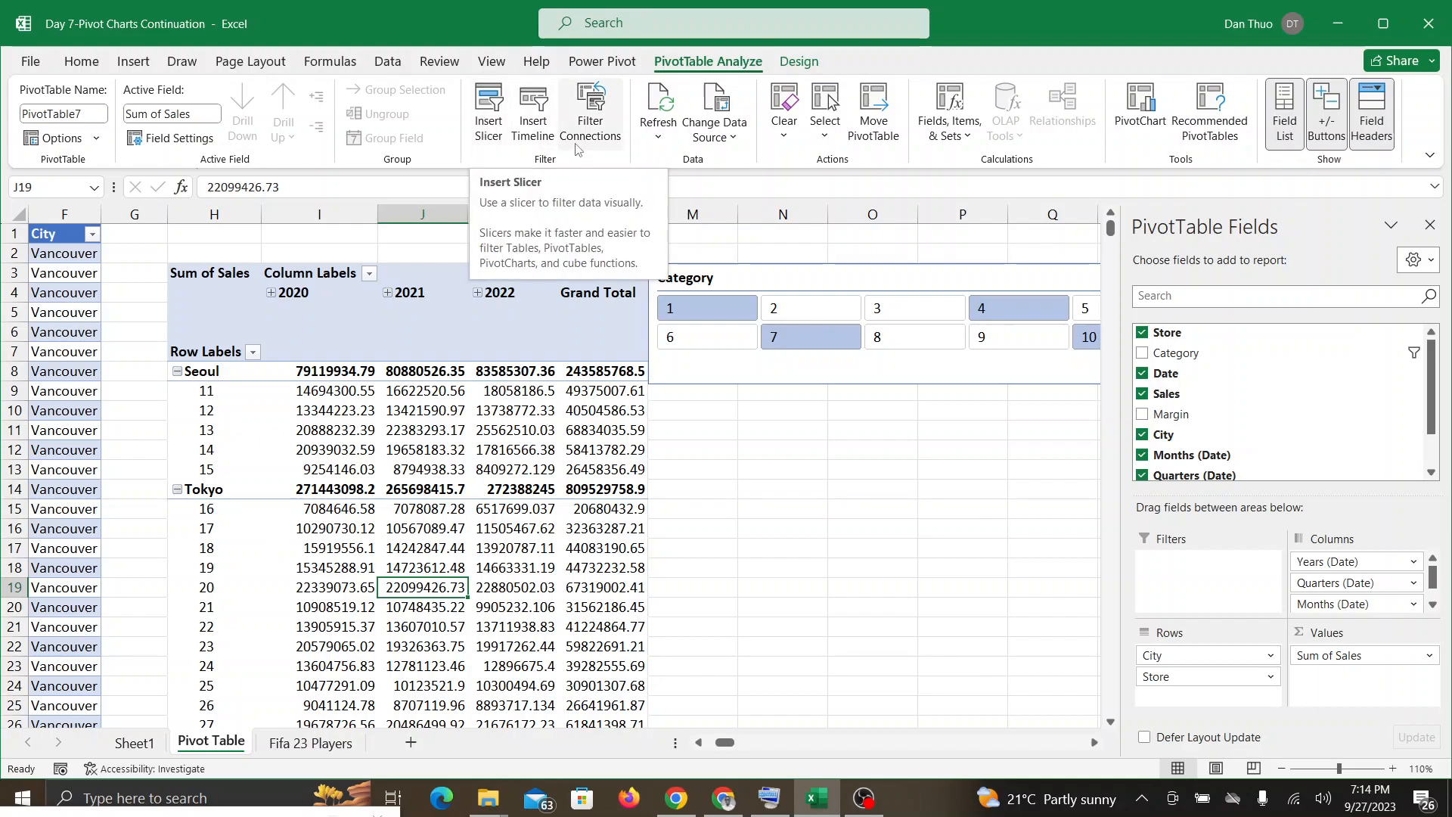
click(535, 120)
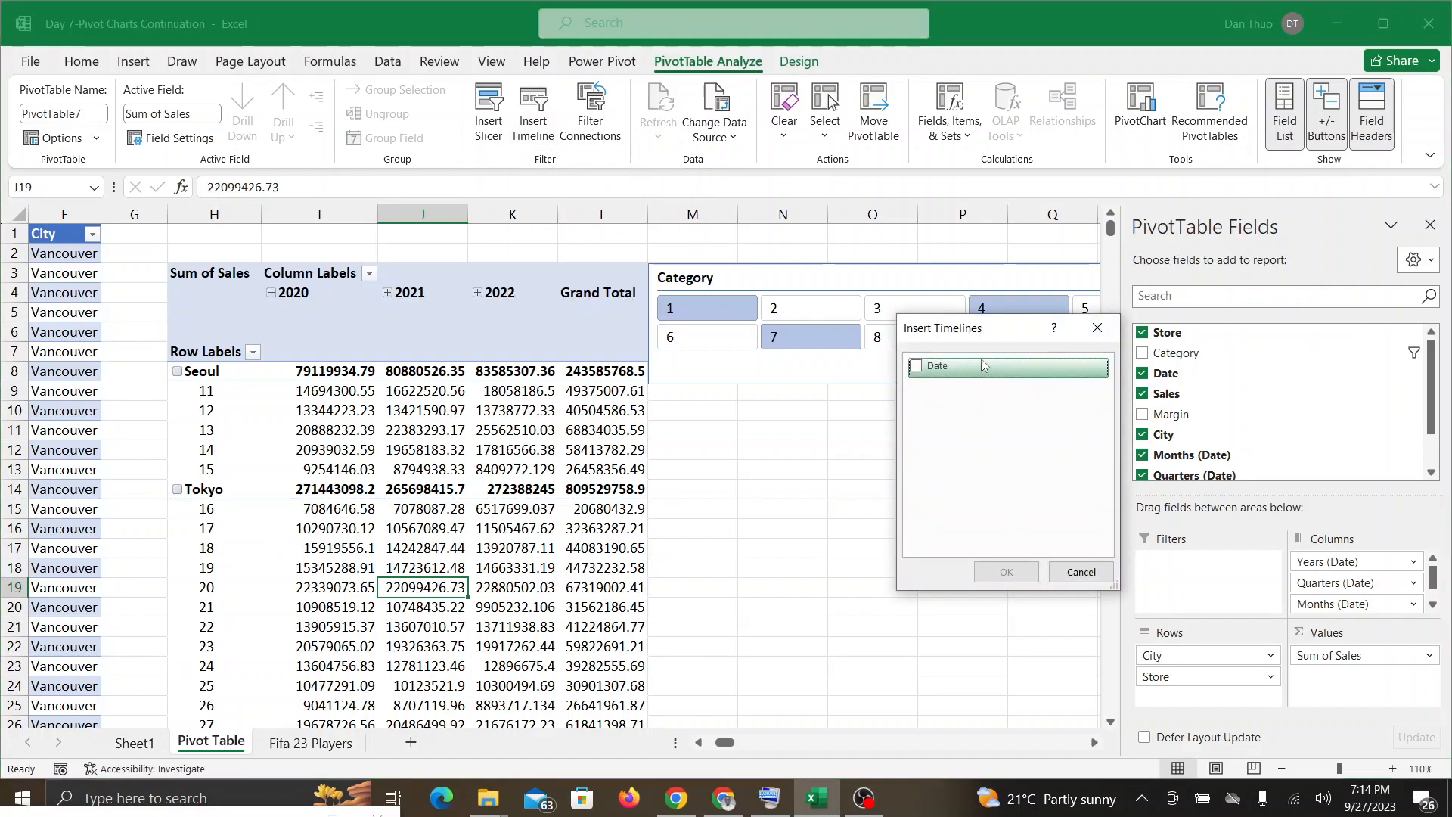
click(917, 366)
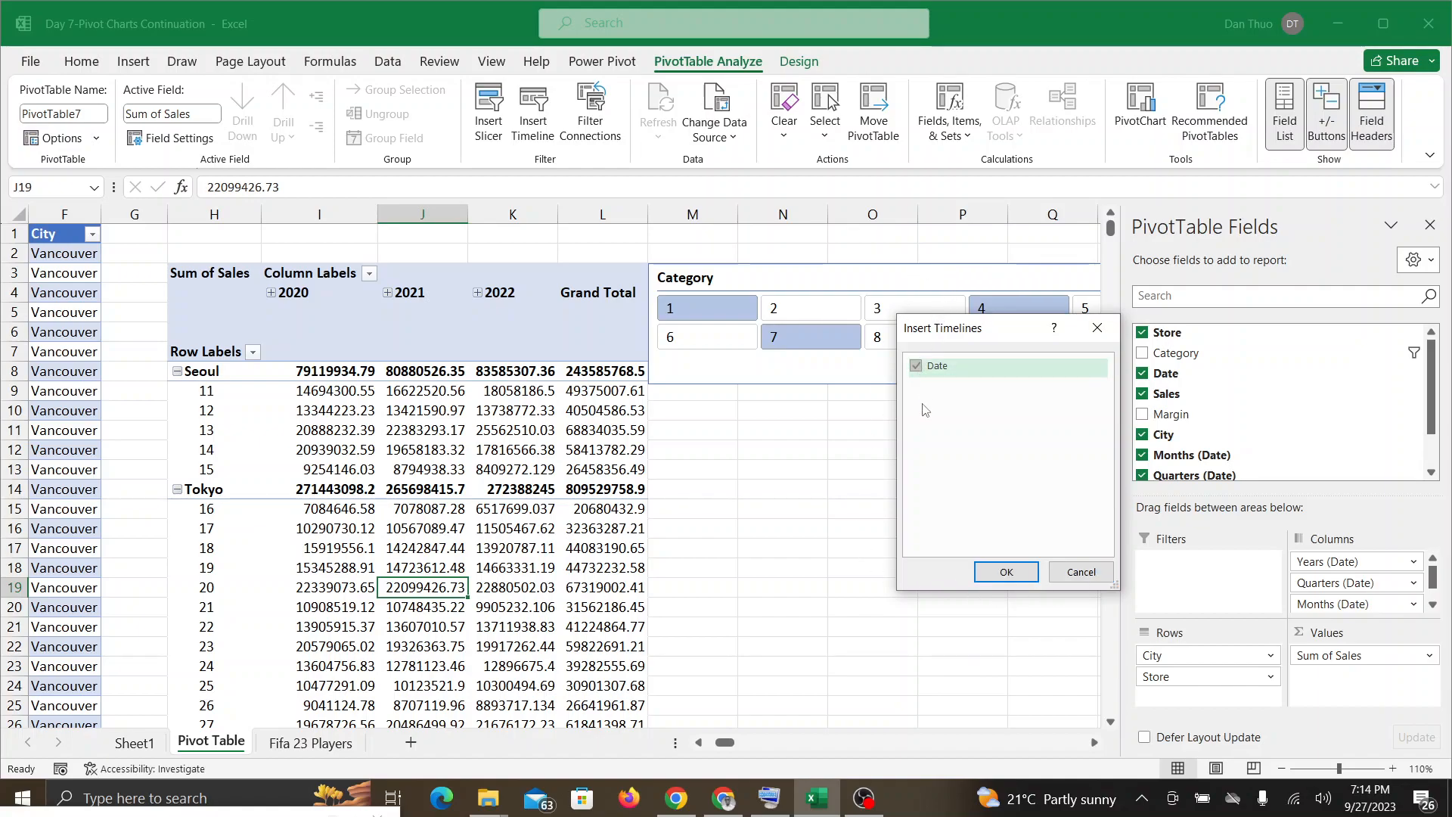
click(1006, 572)
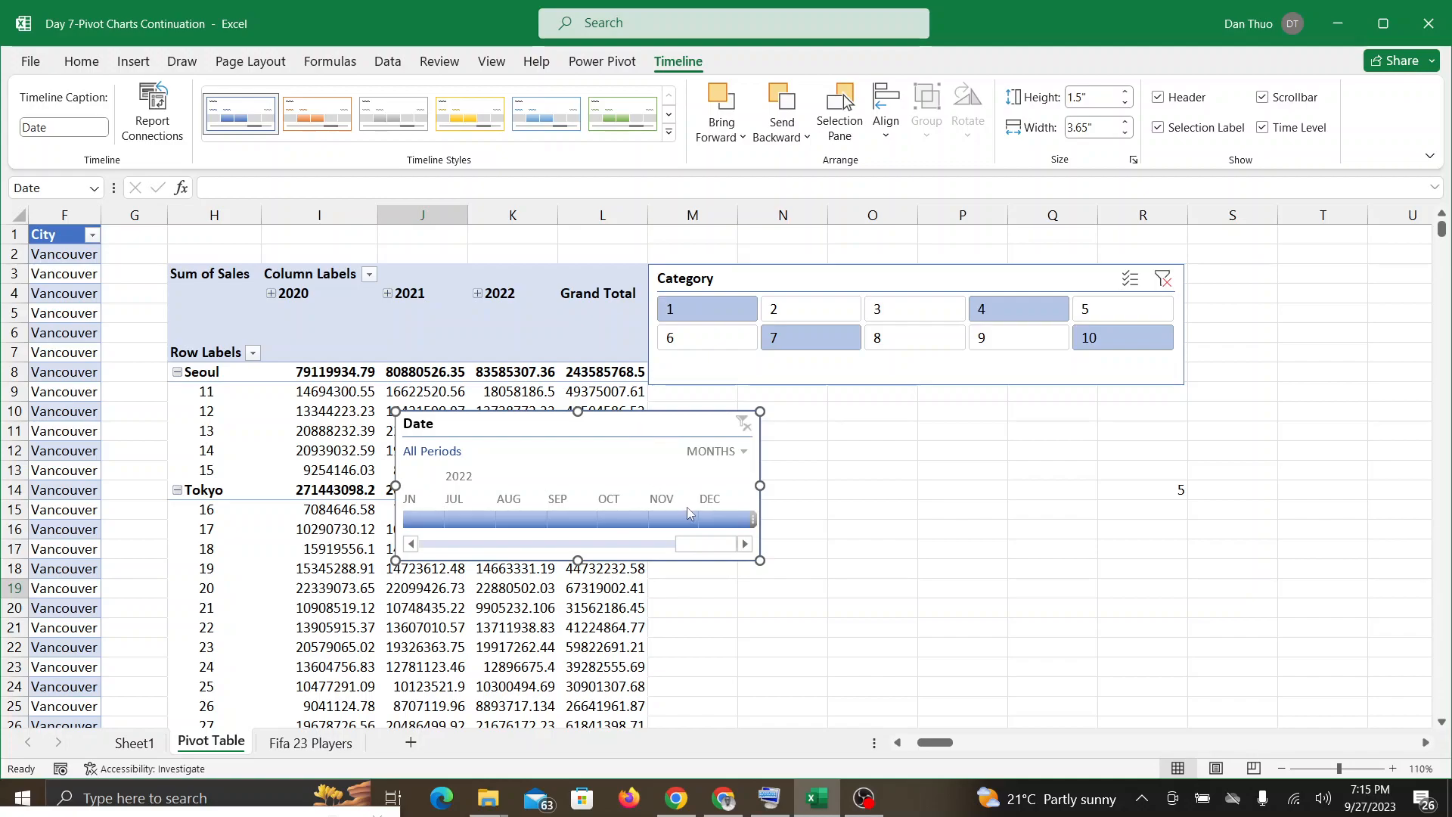
key(Delete)
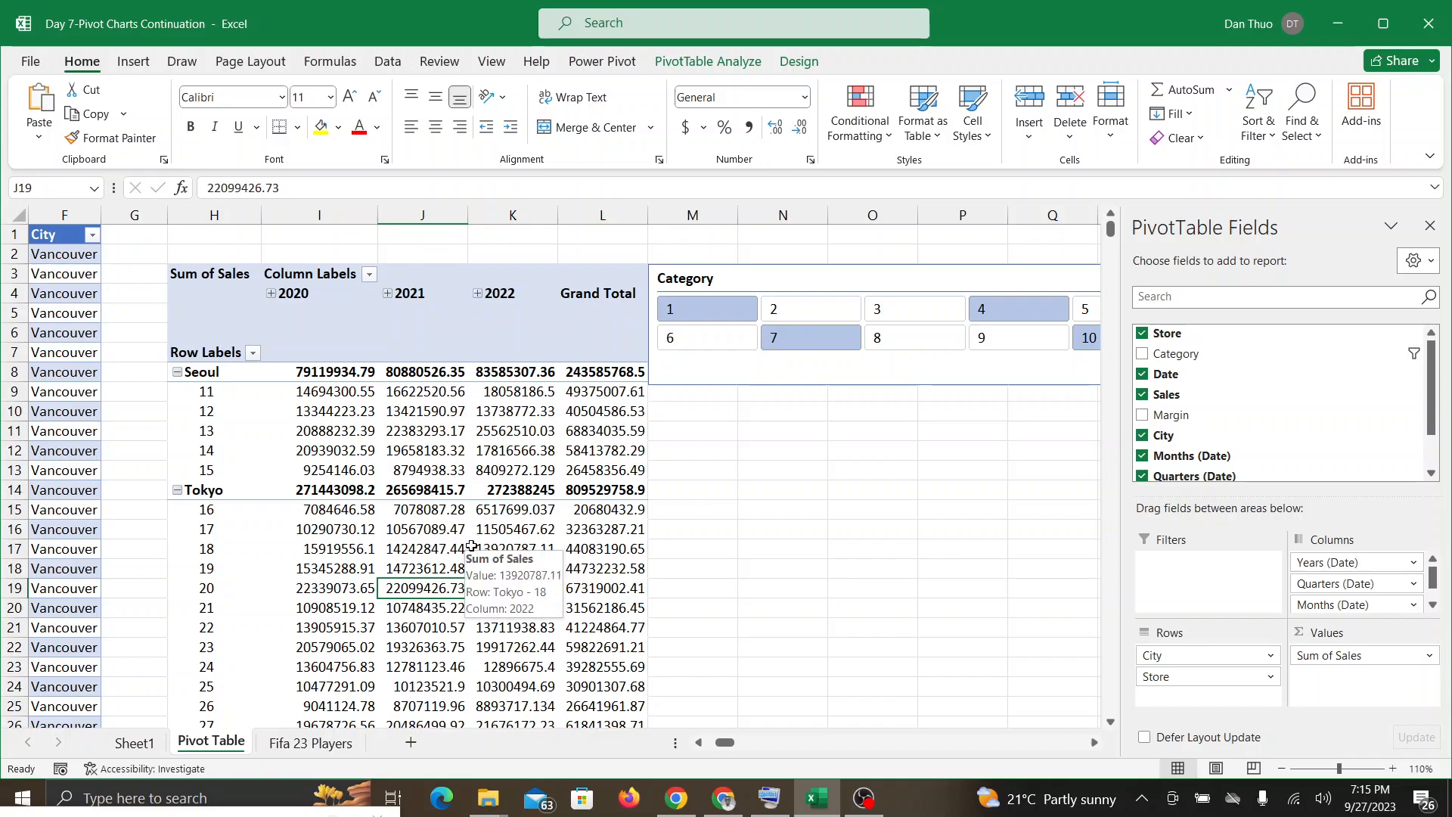
Step: Insert a Date timeline for the PivotTable and place it directly below the Category slicer
click(422, 554)
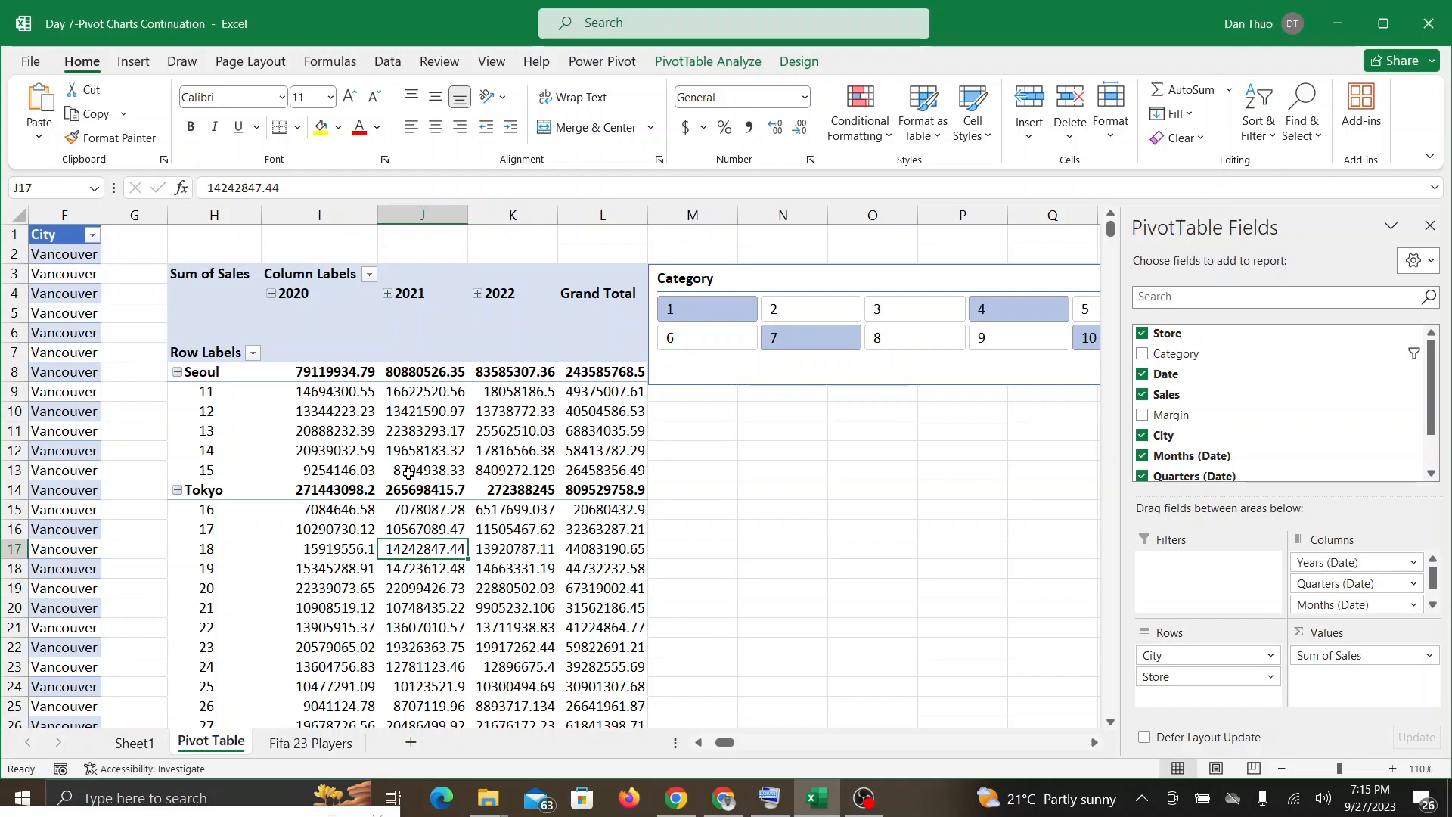
click(719, 66)
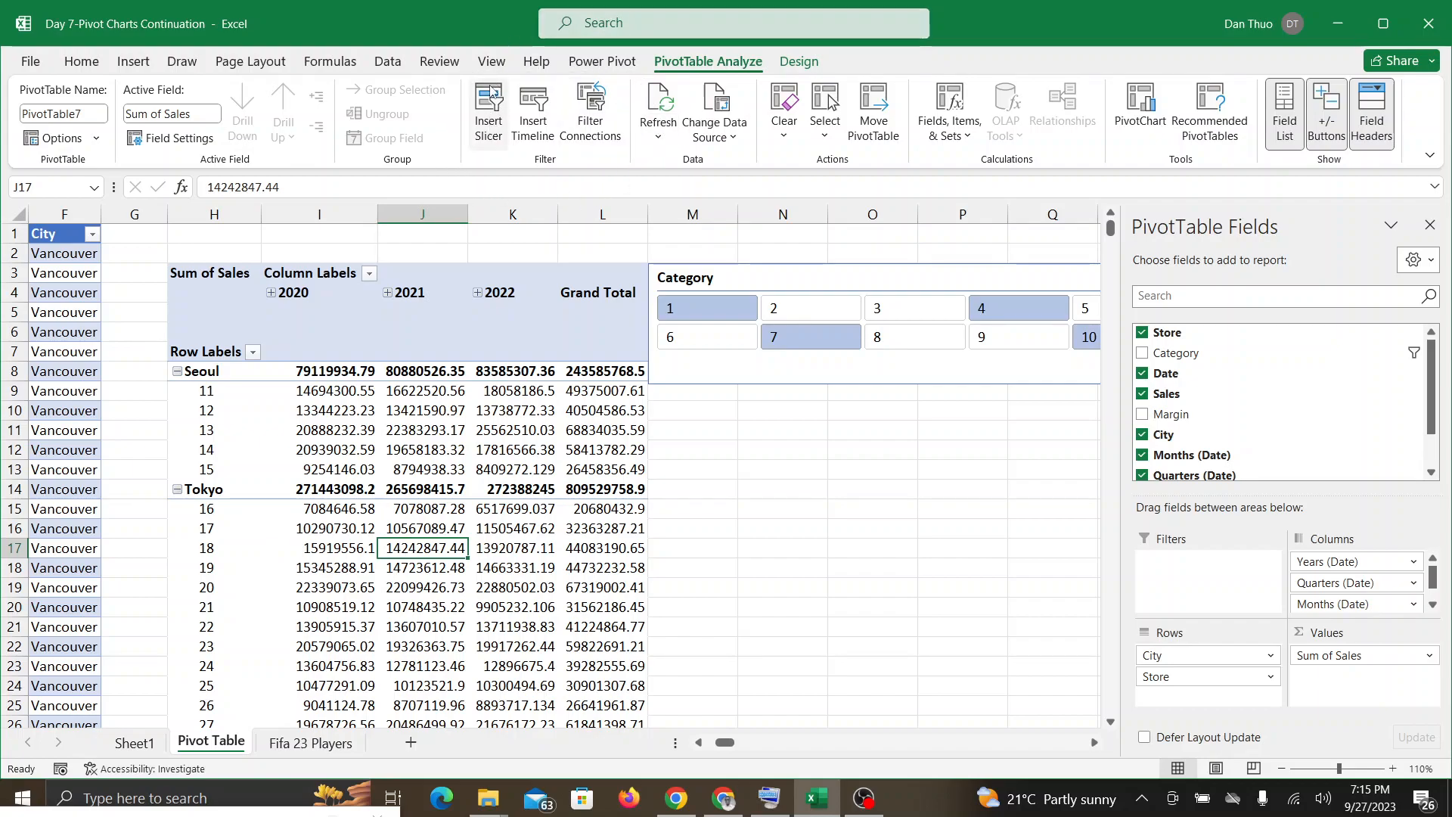
click(529, 122)
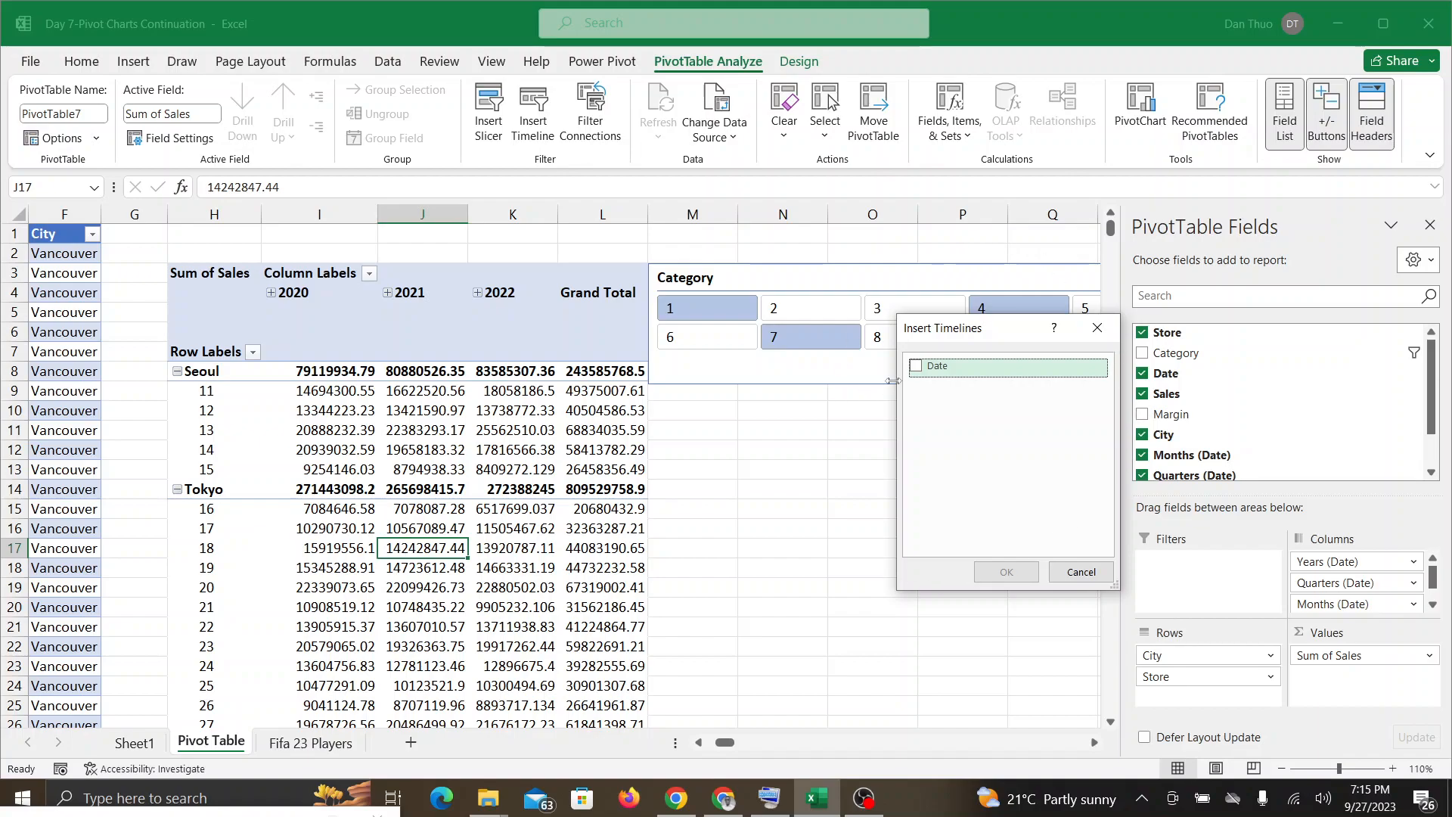
click(915, 367)
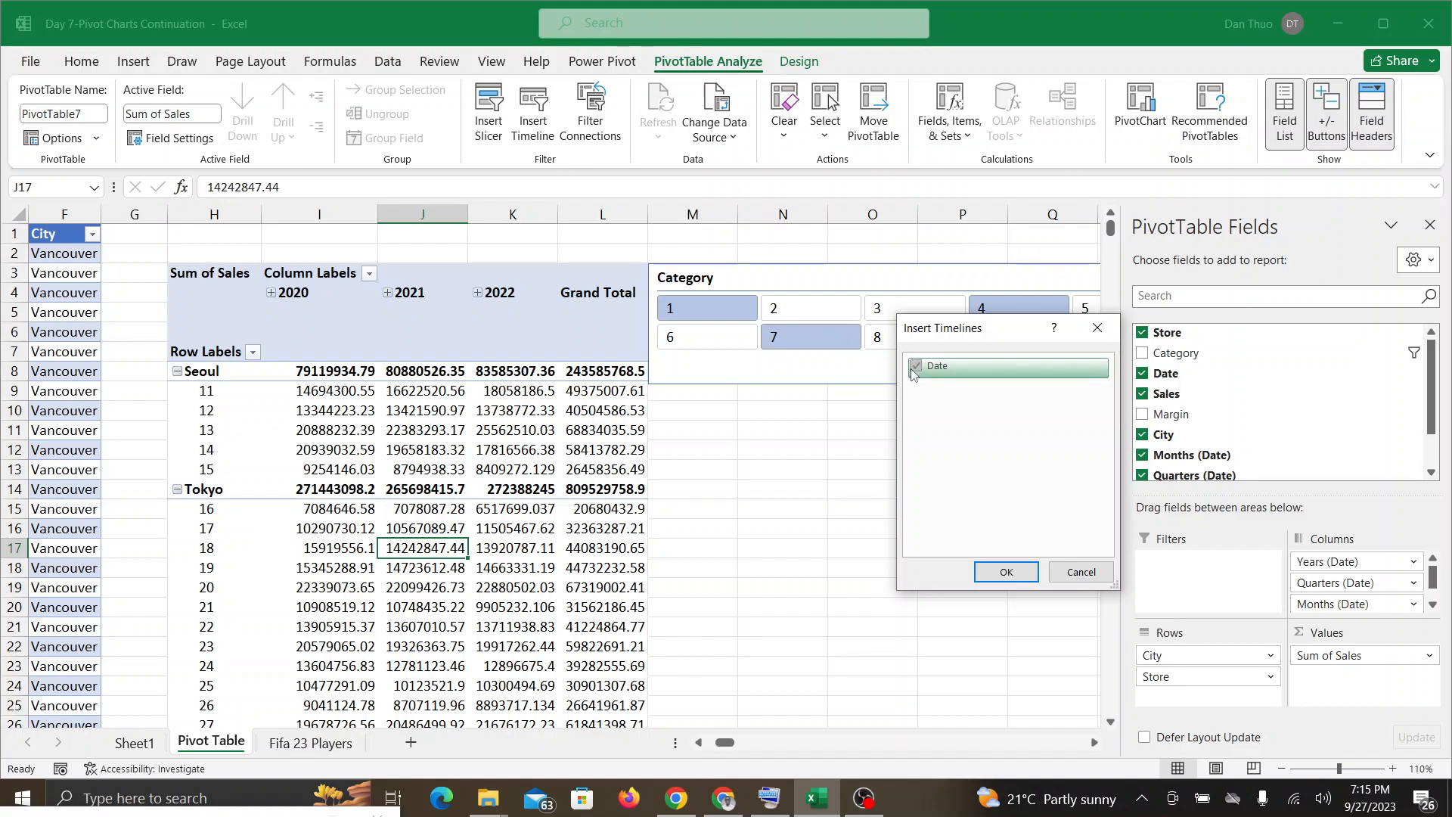
click(994, 572)
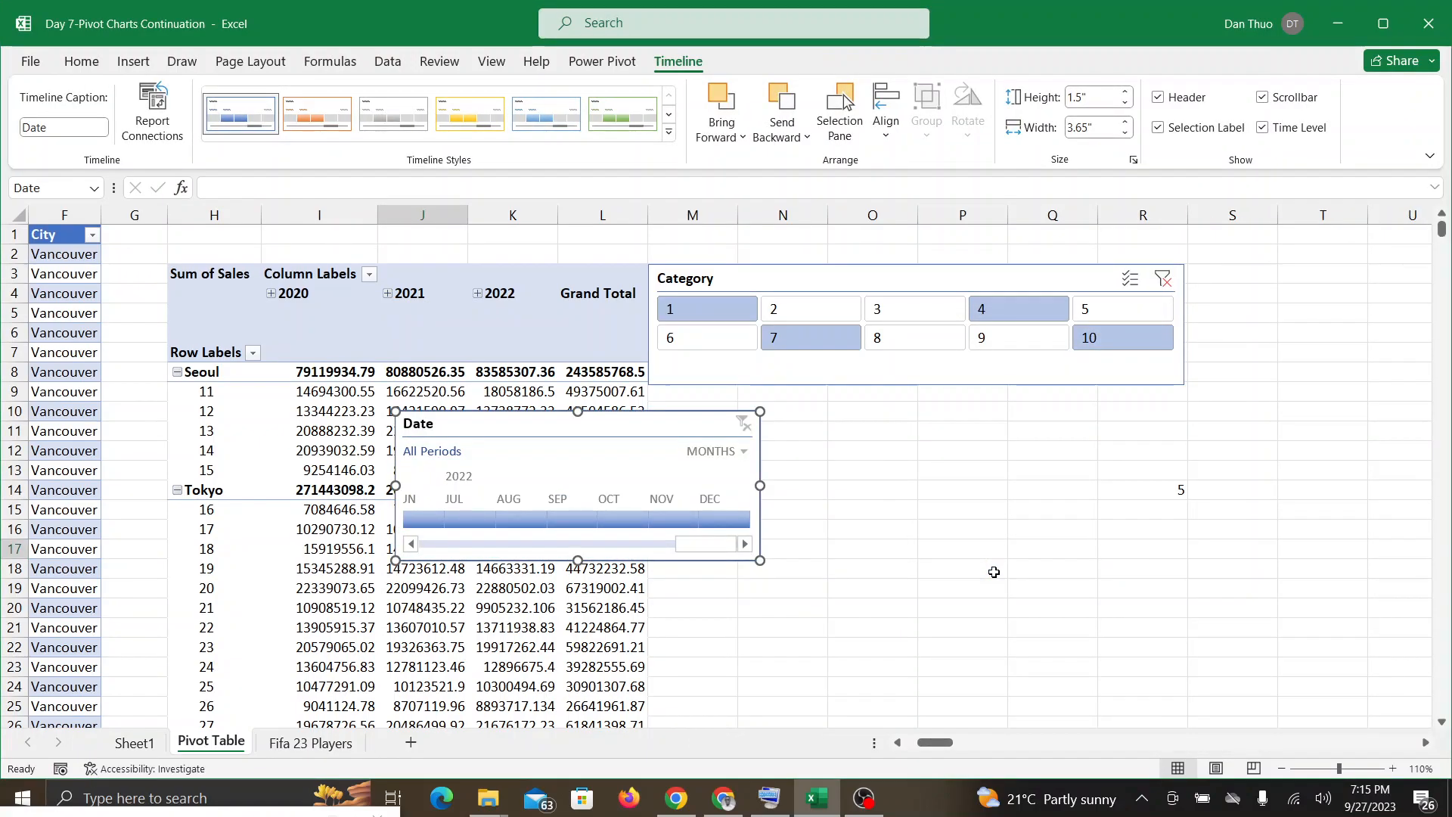
drag(566, 426, 820, 408)
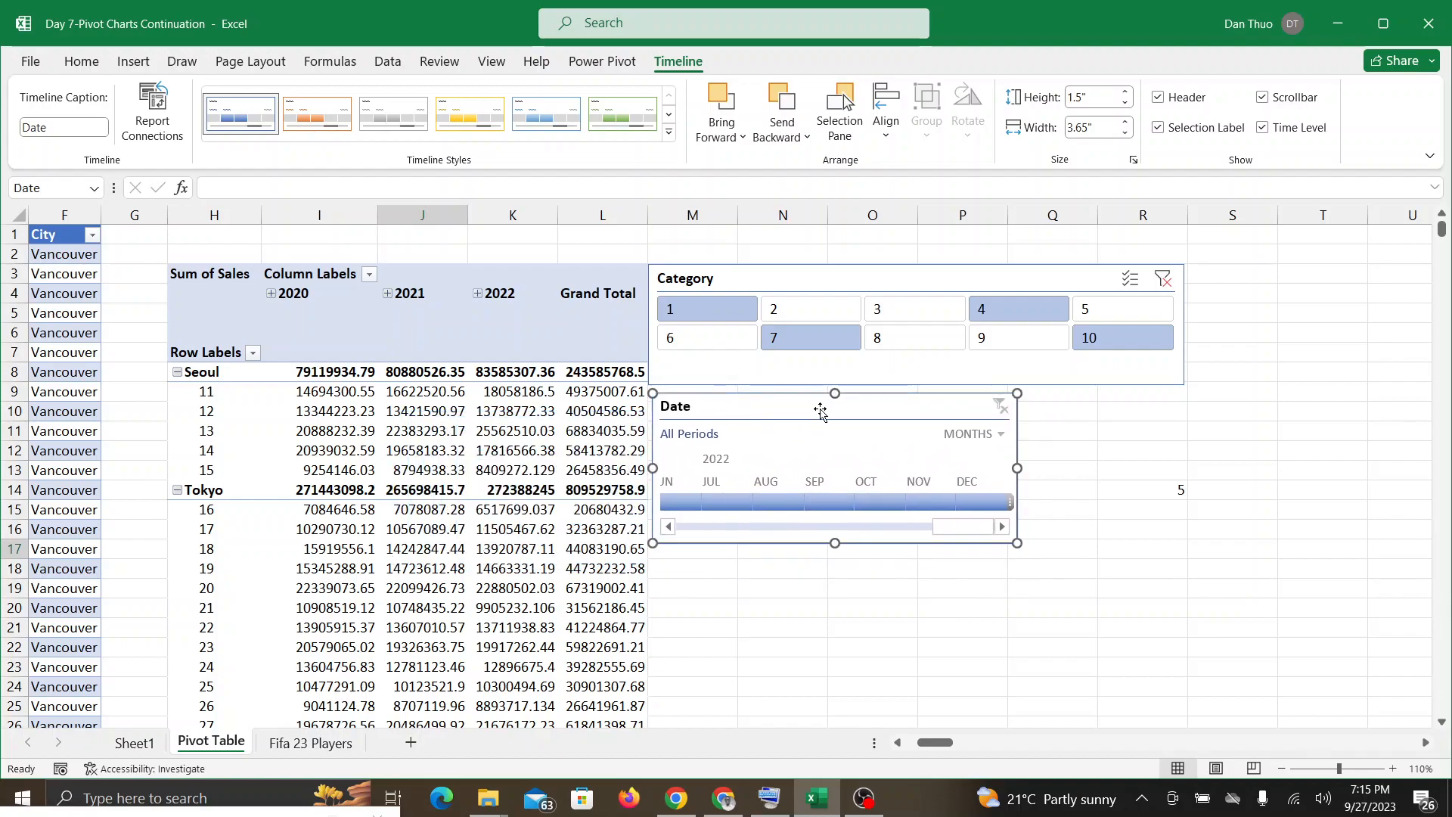
Step: Check the Google Meet chat and, back in Excel, remove the Date timeline from the sheet
click(719, 808)
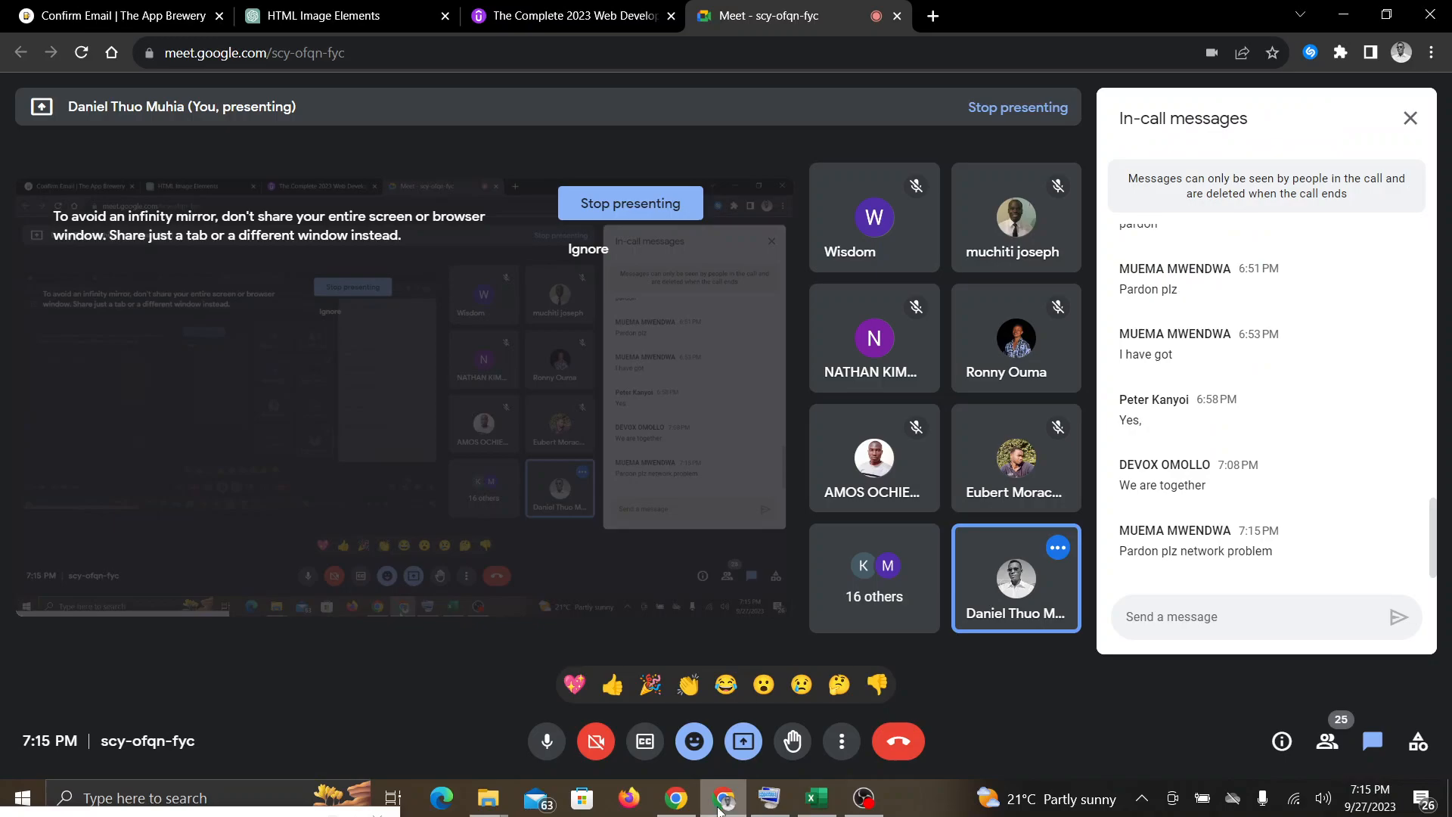
click(817, 803)
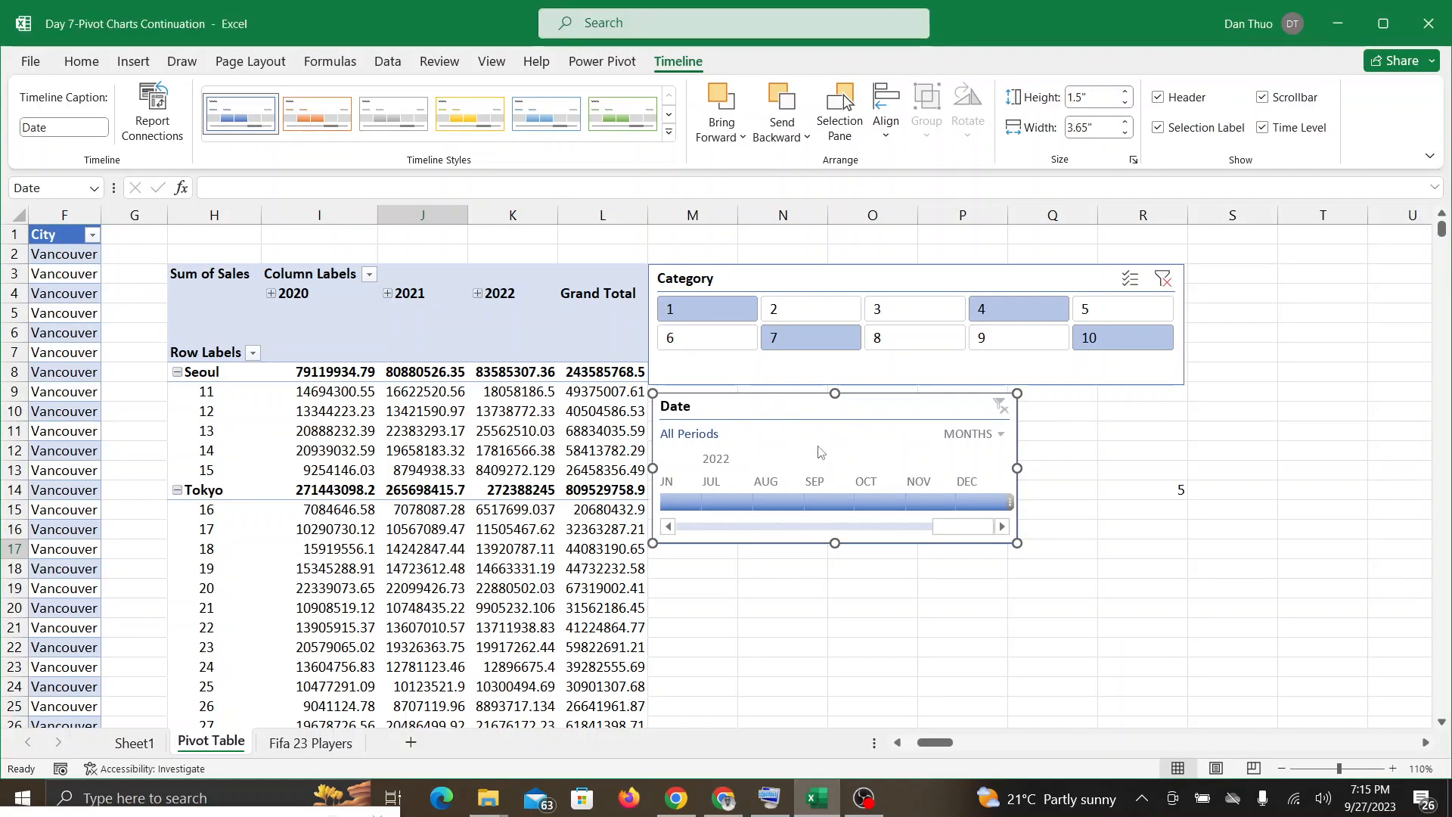
drag(819, 451, 562, 469)
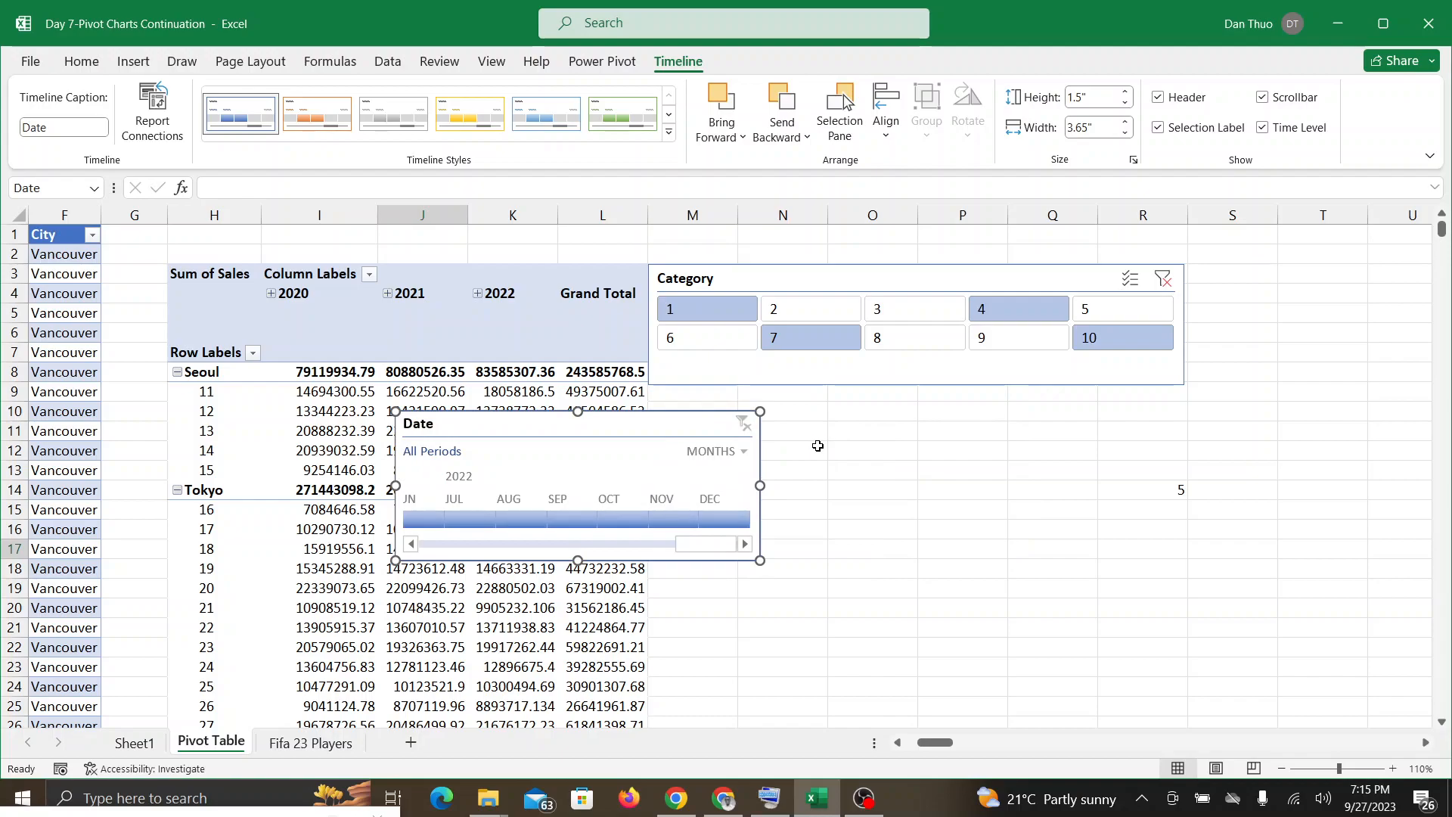
key(Delete)
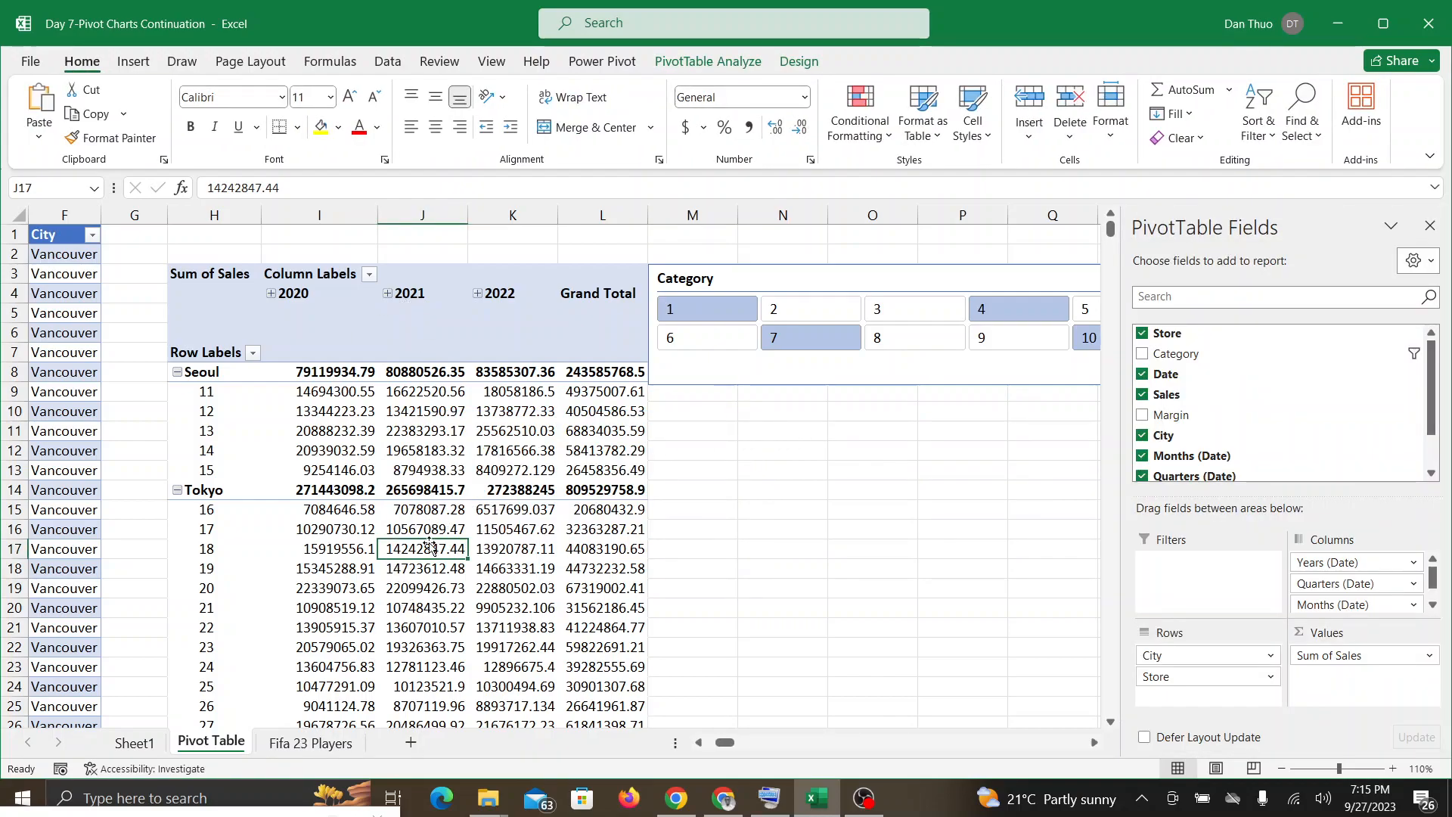
Step: Insert a Date timeline for the PivotTable and shift it partly off the table, below the Category slicer
click(433, 431)
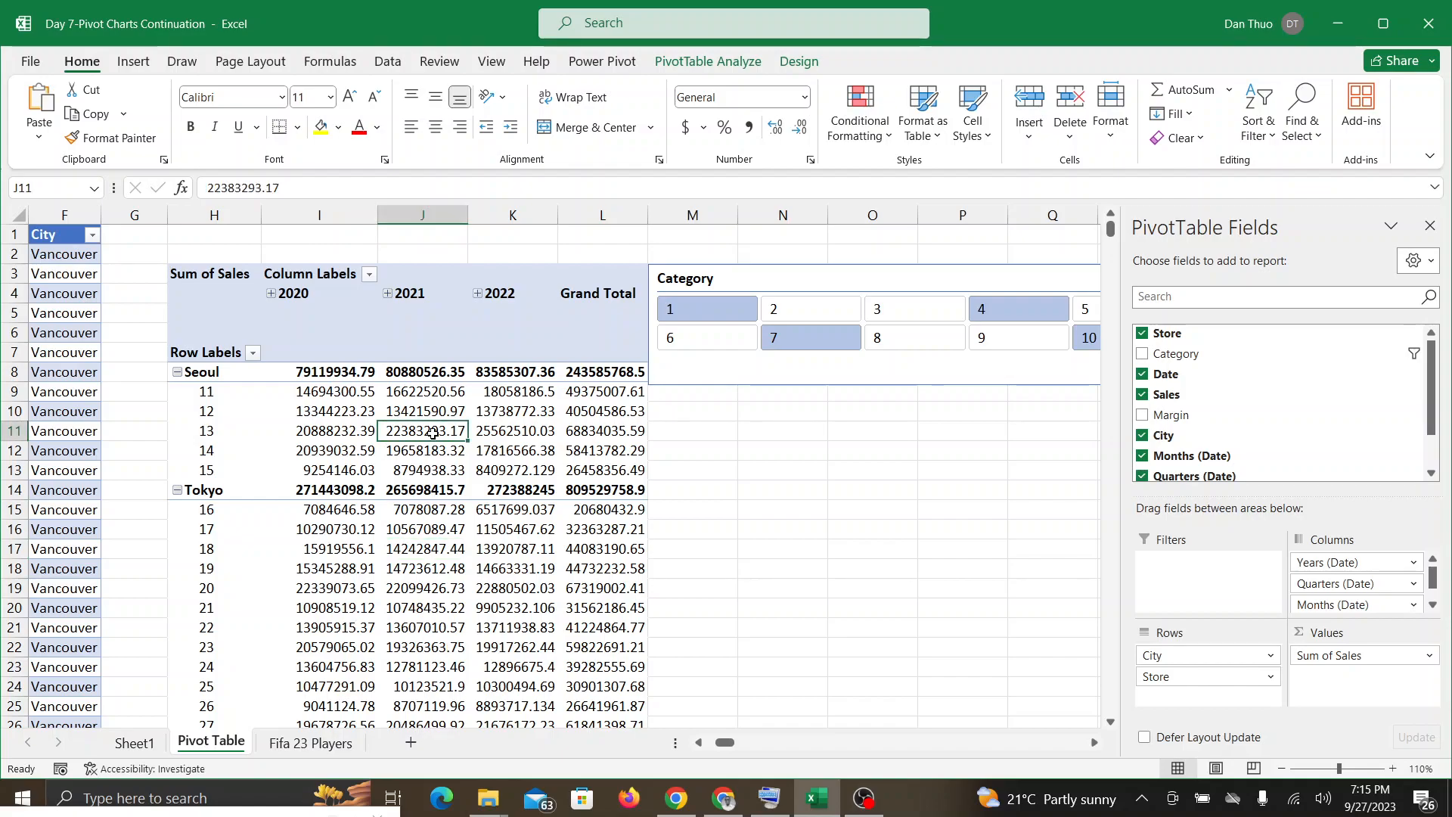
click(717, 65)
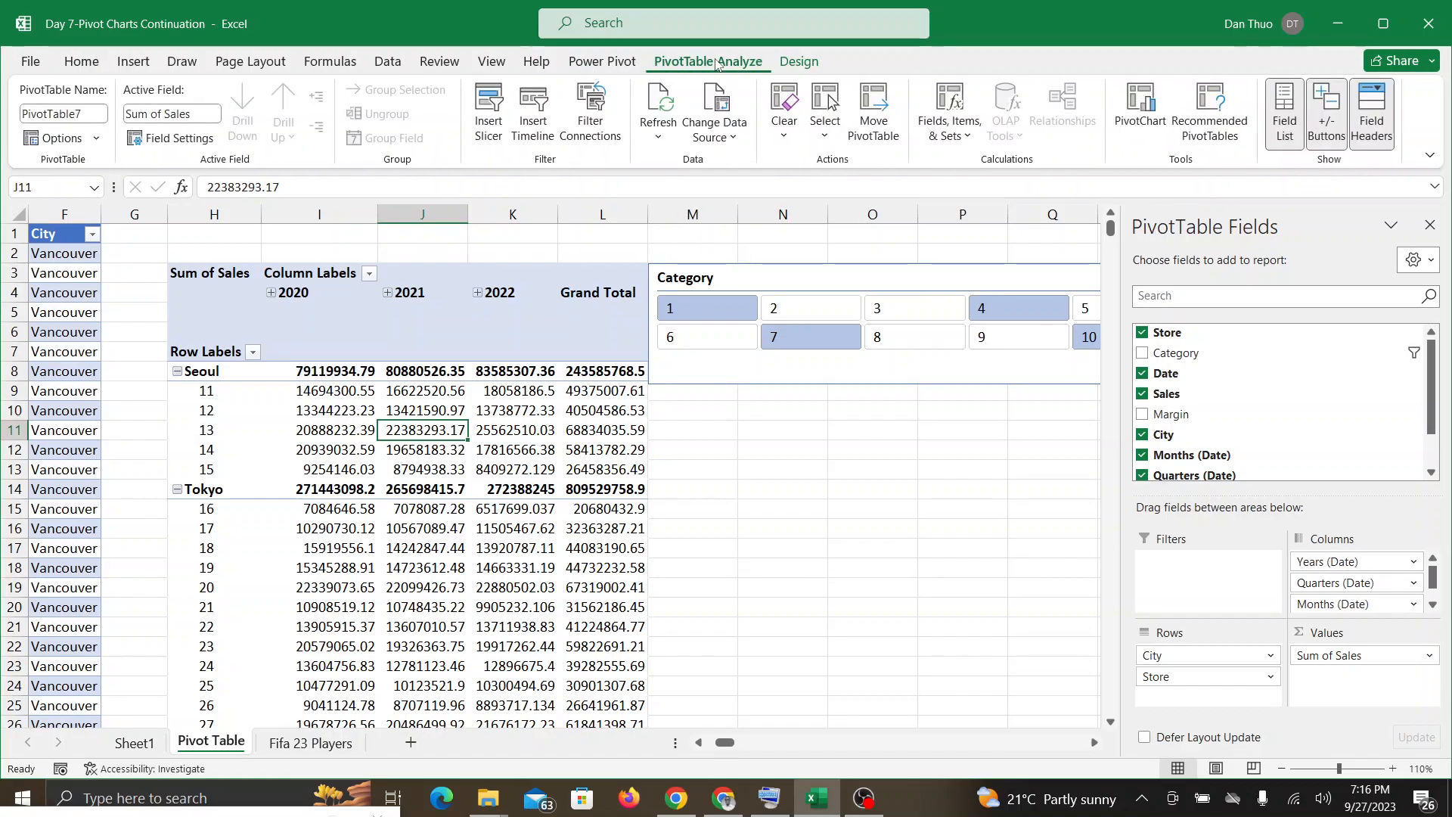
click(533, 121)
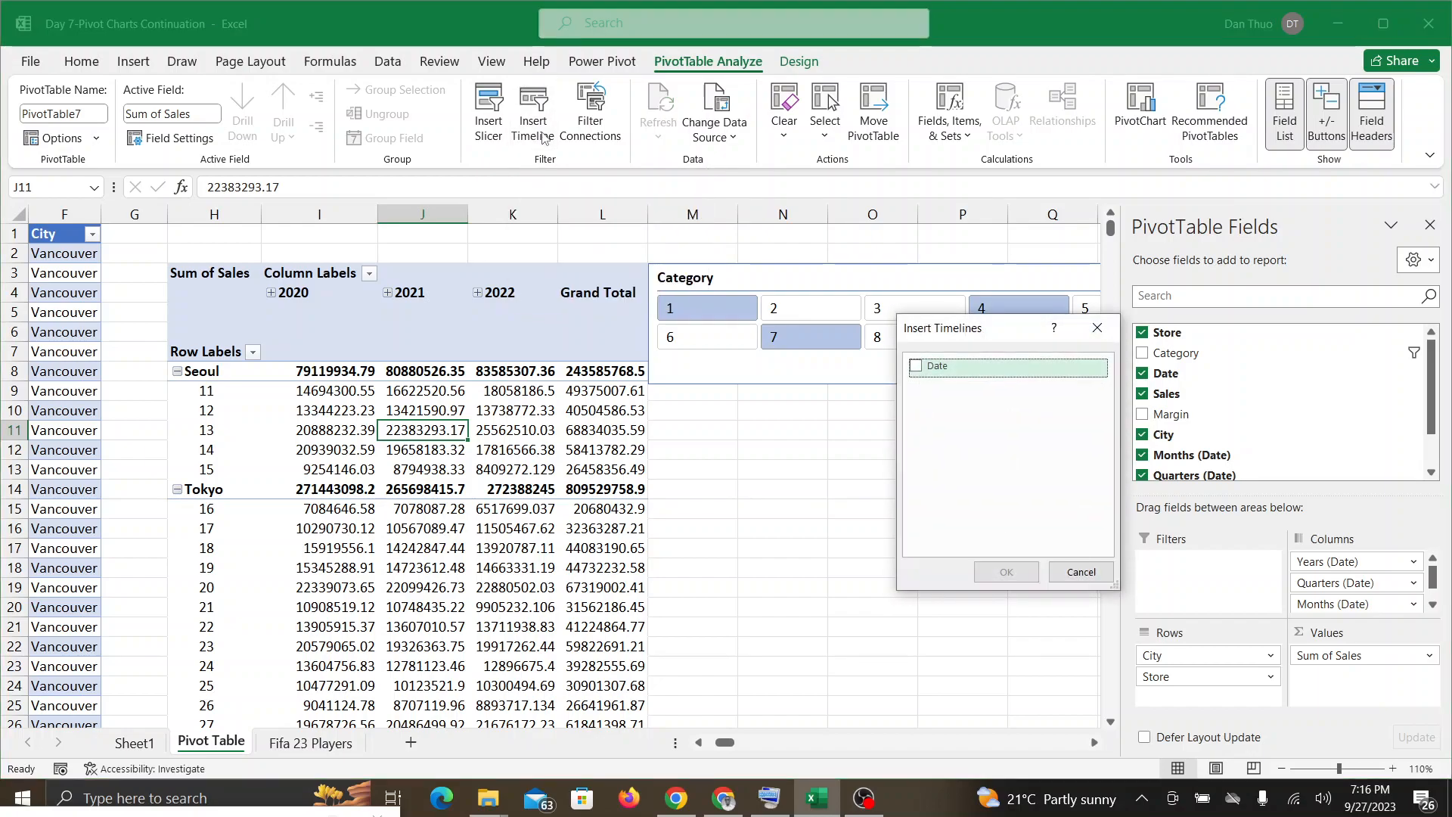
click(917, 368)
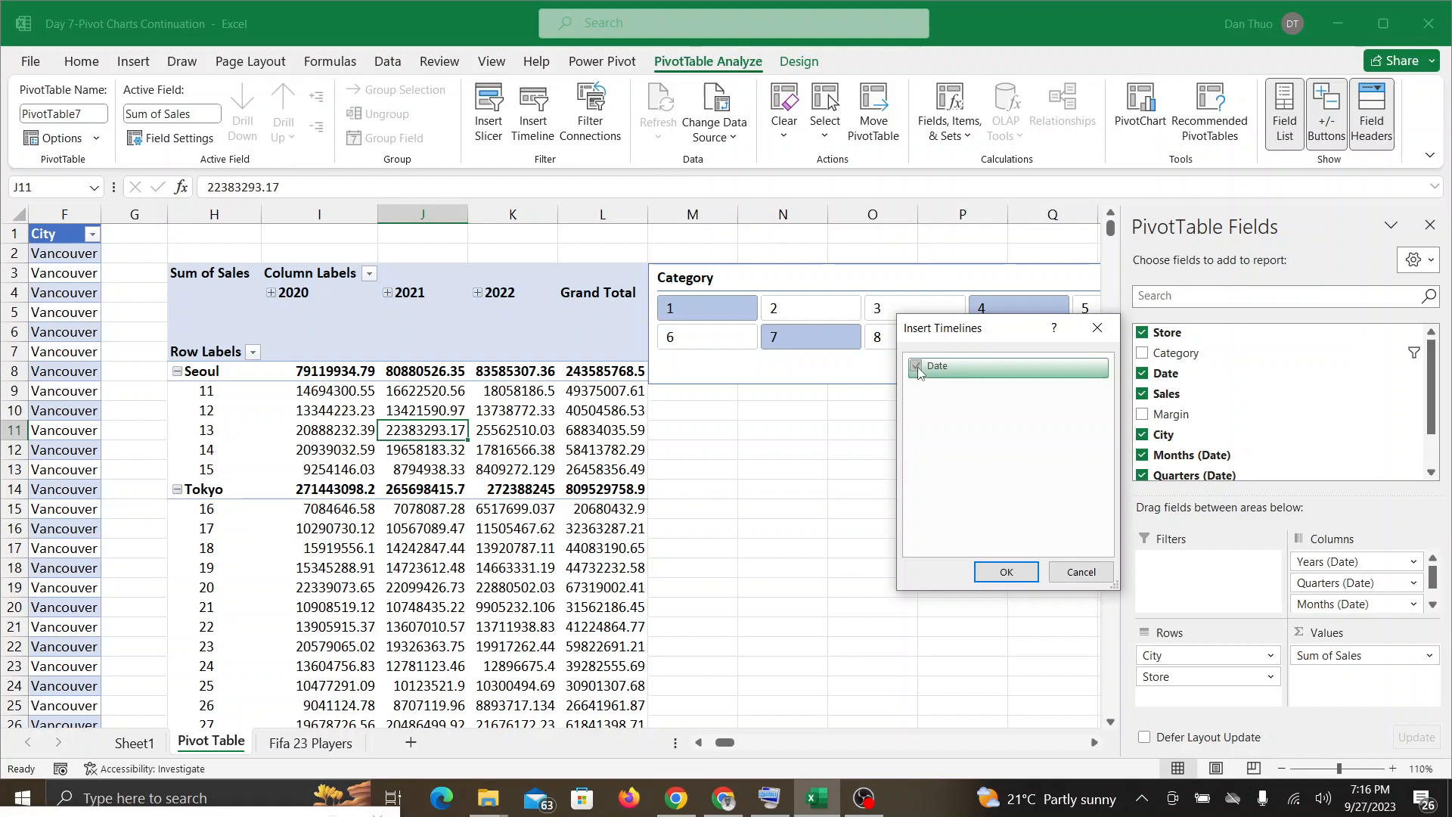
click(1006, 573)
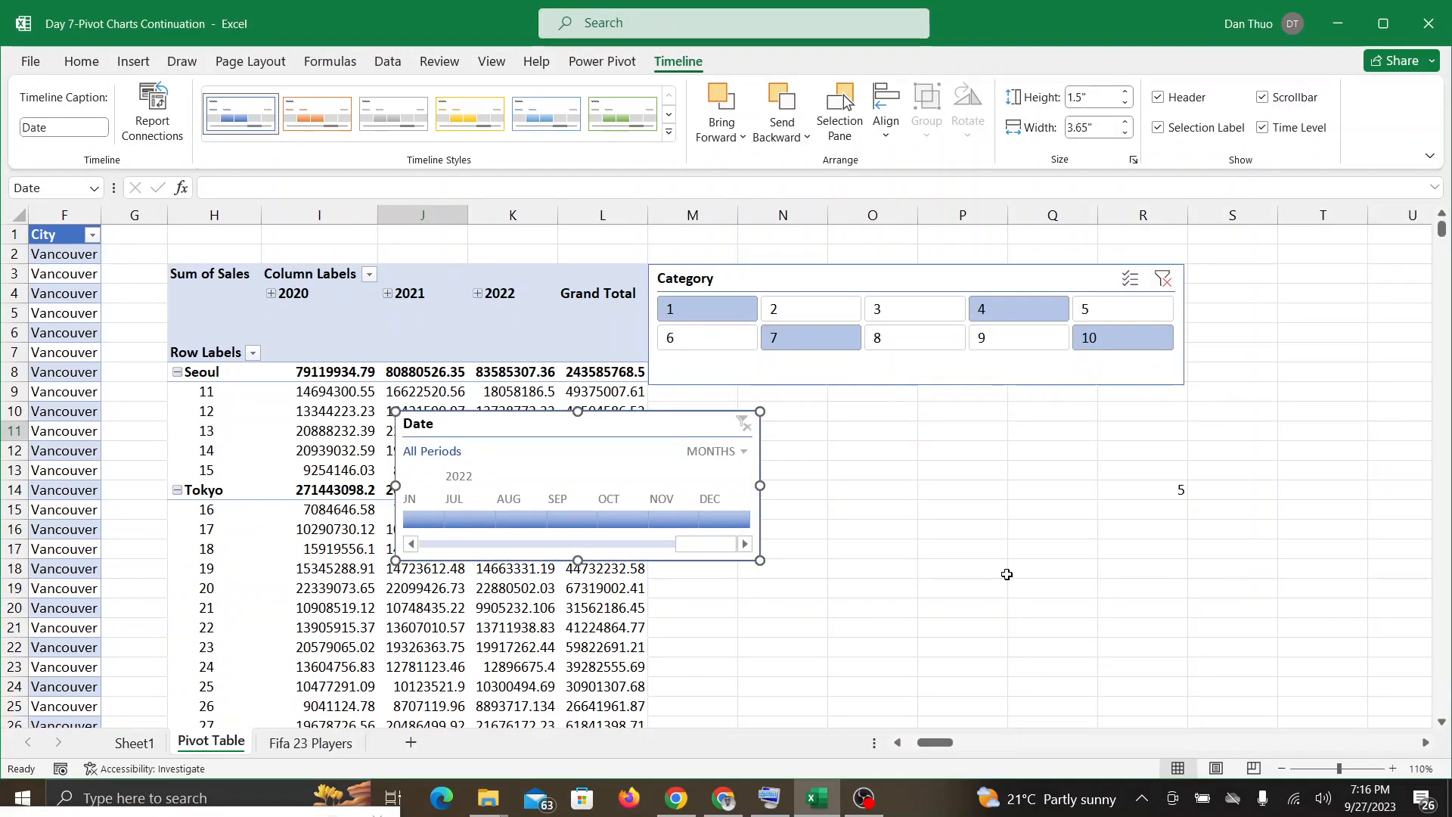
drag(678, 424, 808, 457)
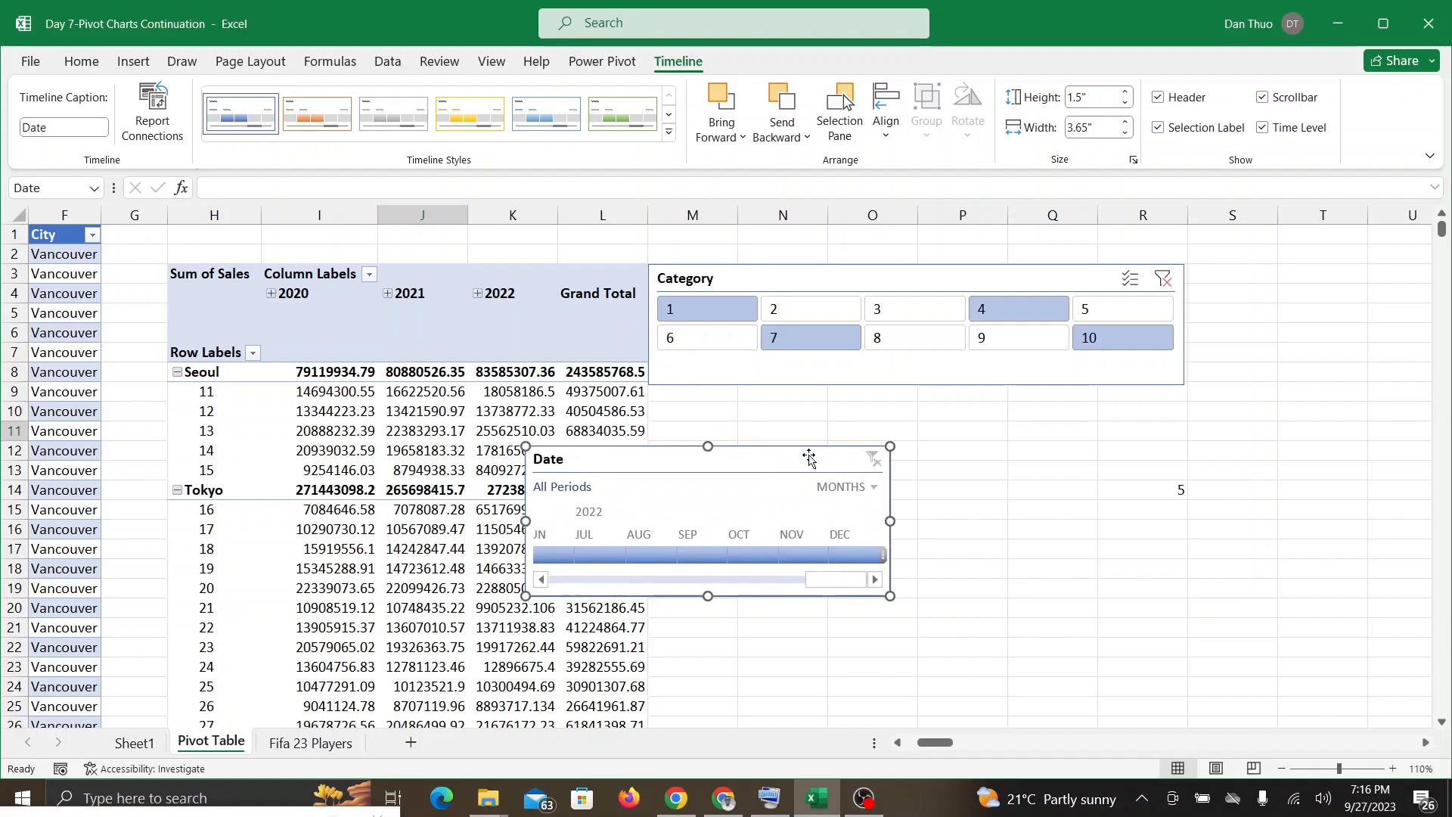
Step: Check the Google Meet chat and, back in Excel, limit the Date timeline to Q1 2020 - Q3 2022
click(724, 798)
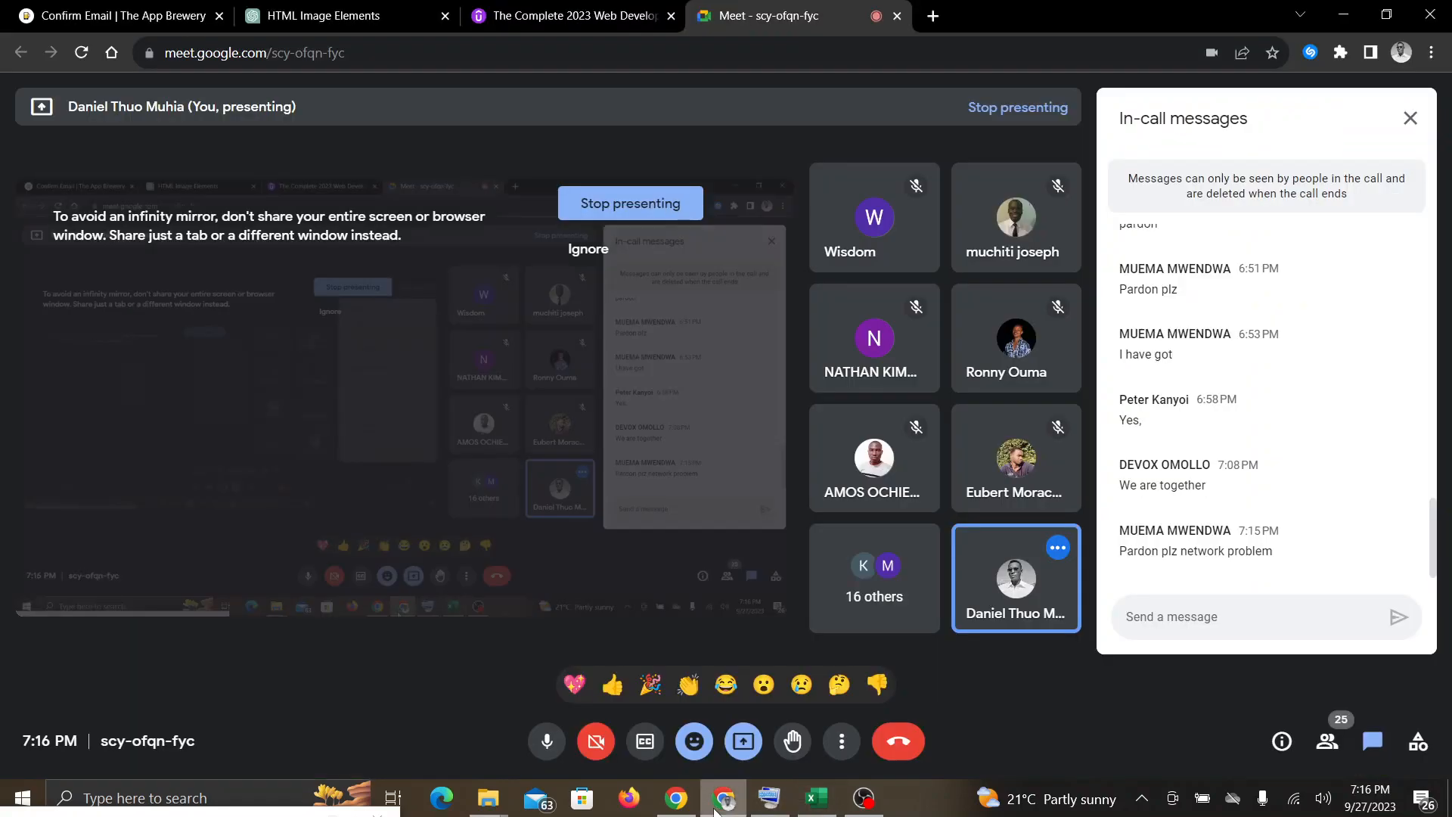
click(817, 797)
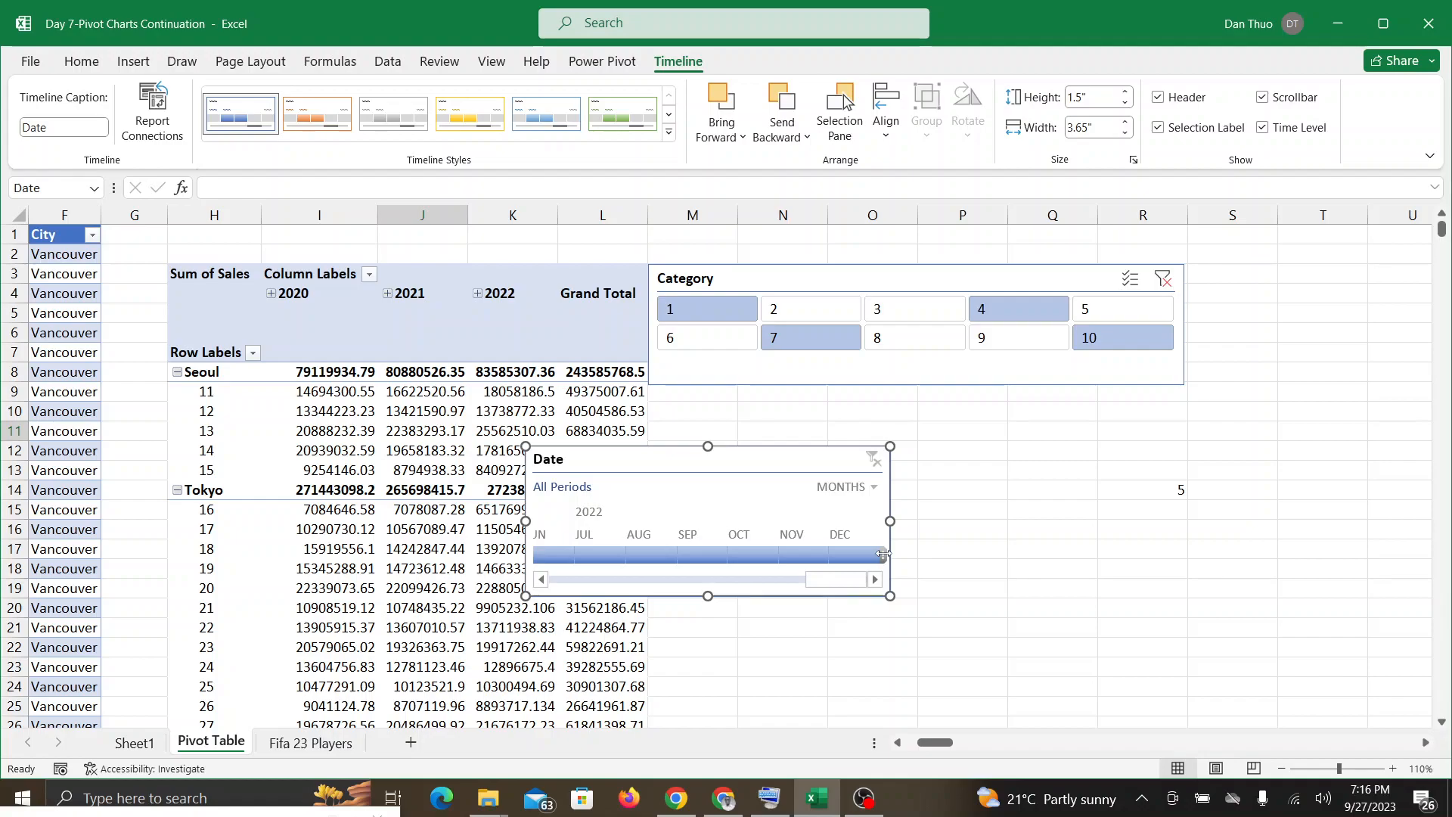
mouse_move(883, 554)
mouse_down()
mouse_move(620, 555)
mouse_move(895, 555)
mouse_up()
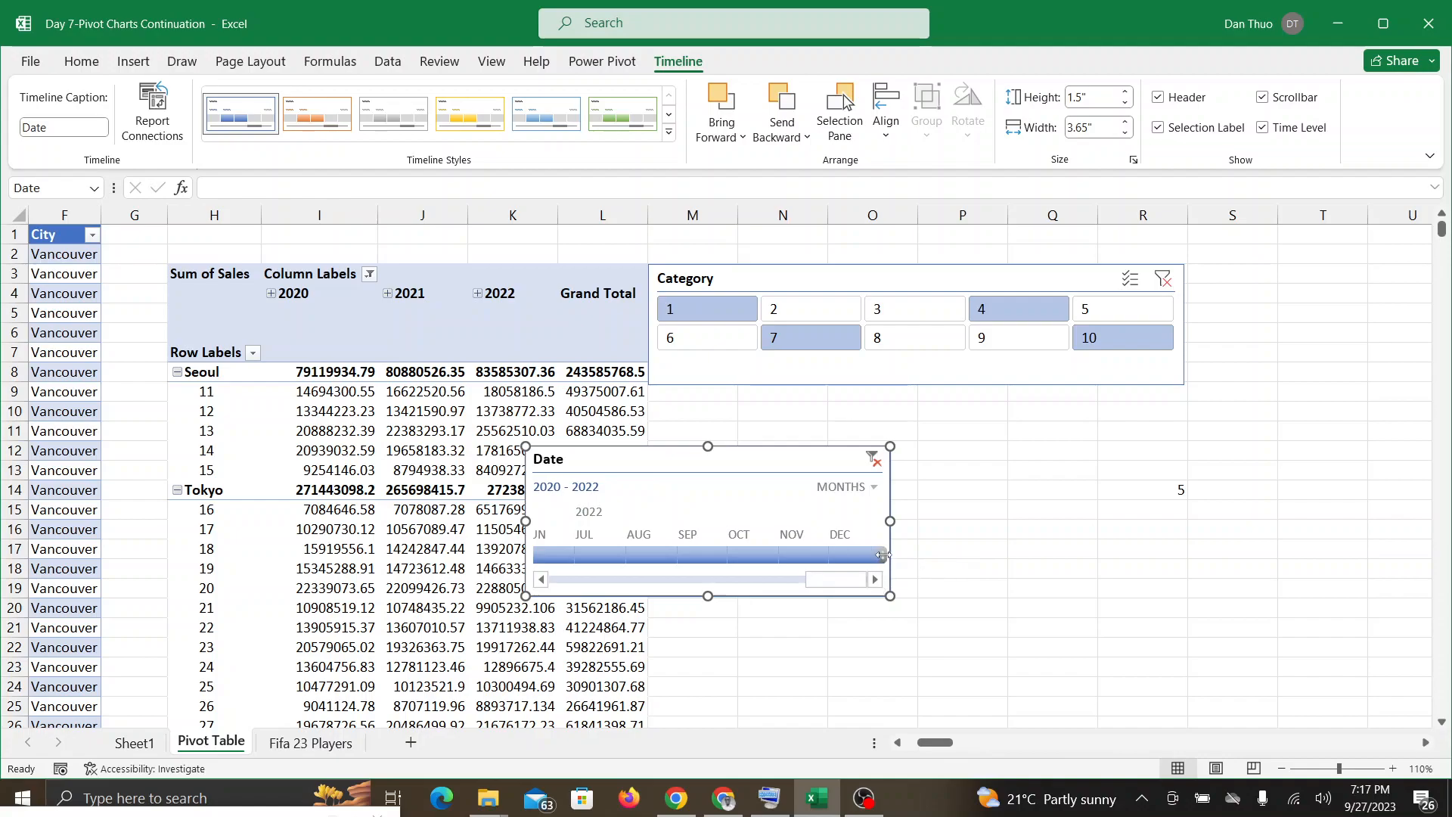
drag(883, 555, 574, 559)
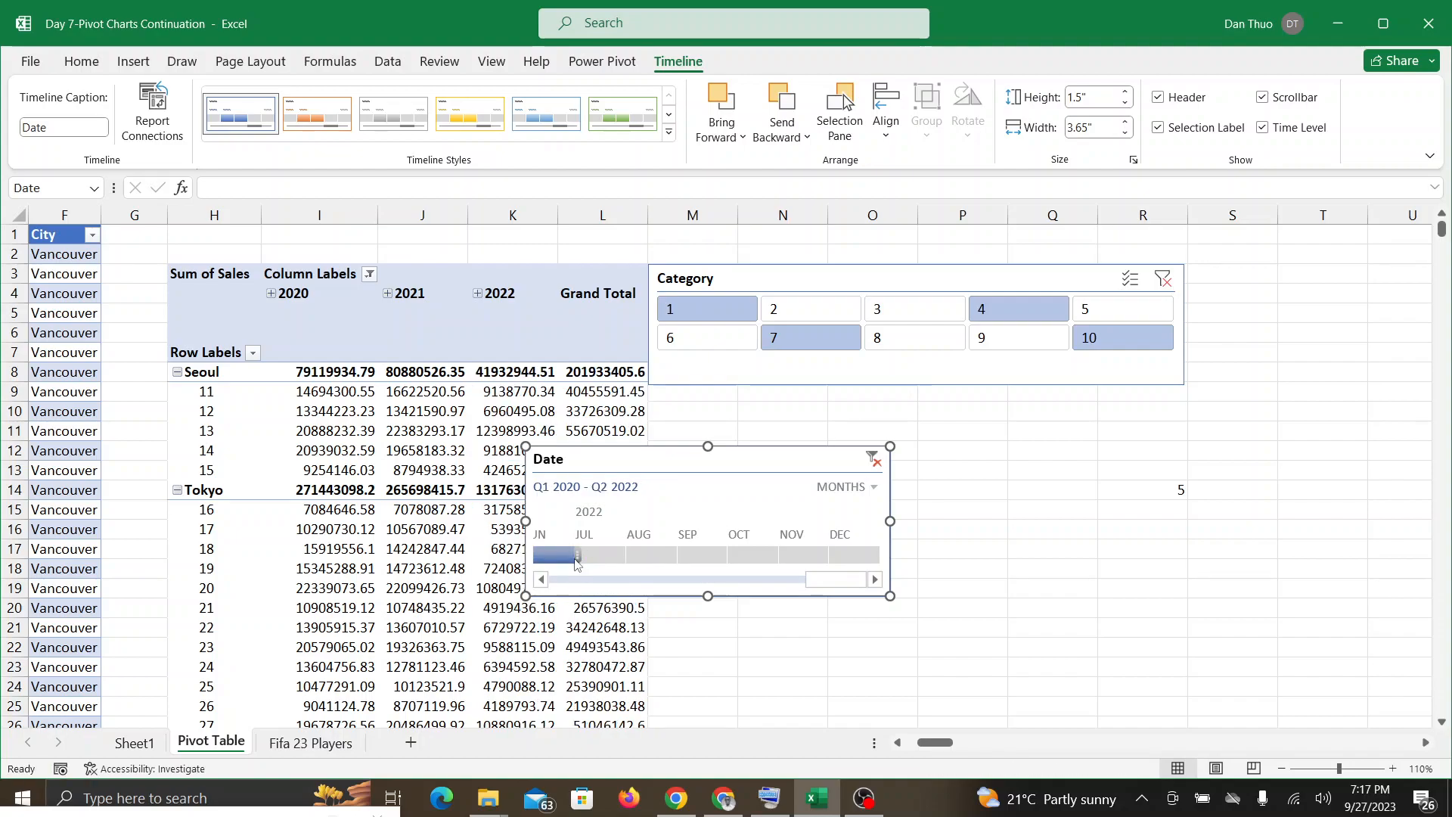
drag(574, 561, 712, 558)
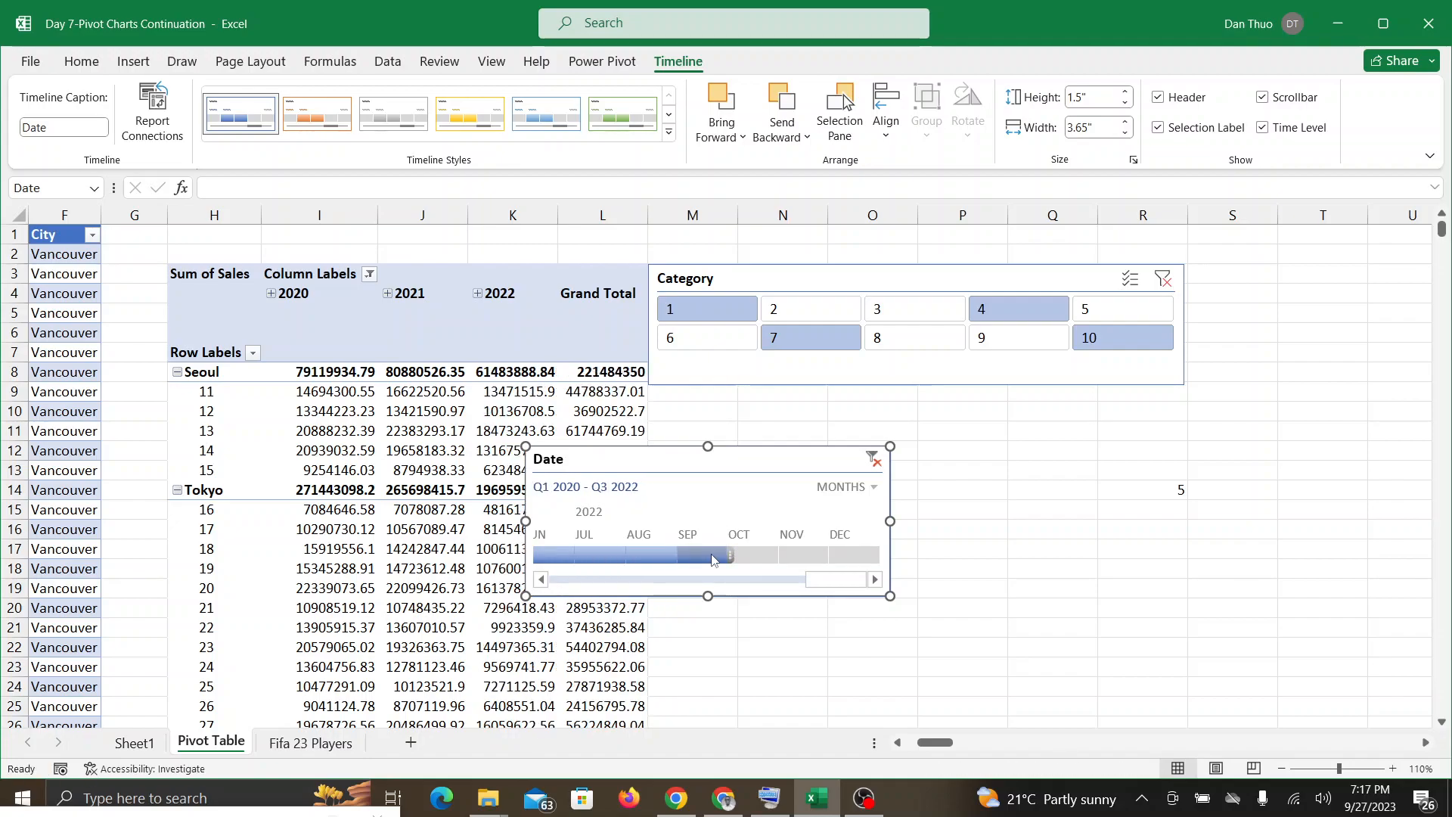
Step: Check the Google Meet call for participant responses and return to the Excel workbook
click(724, 809)
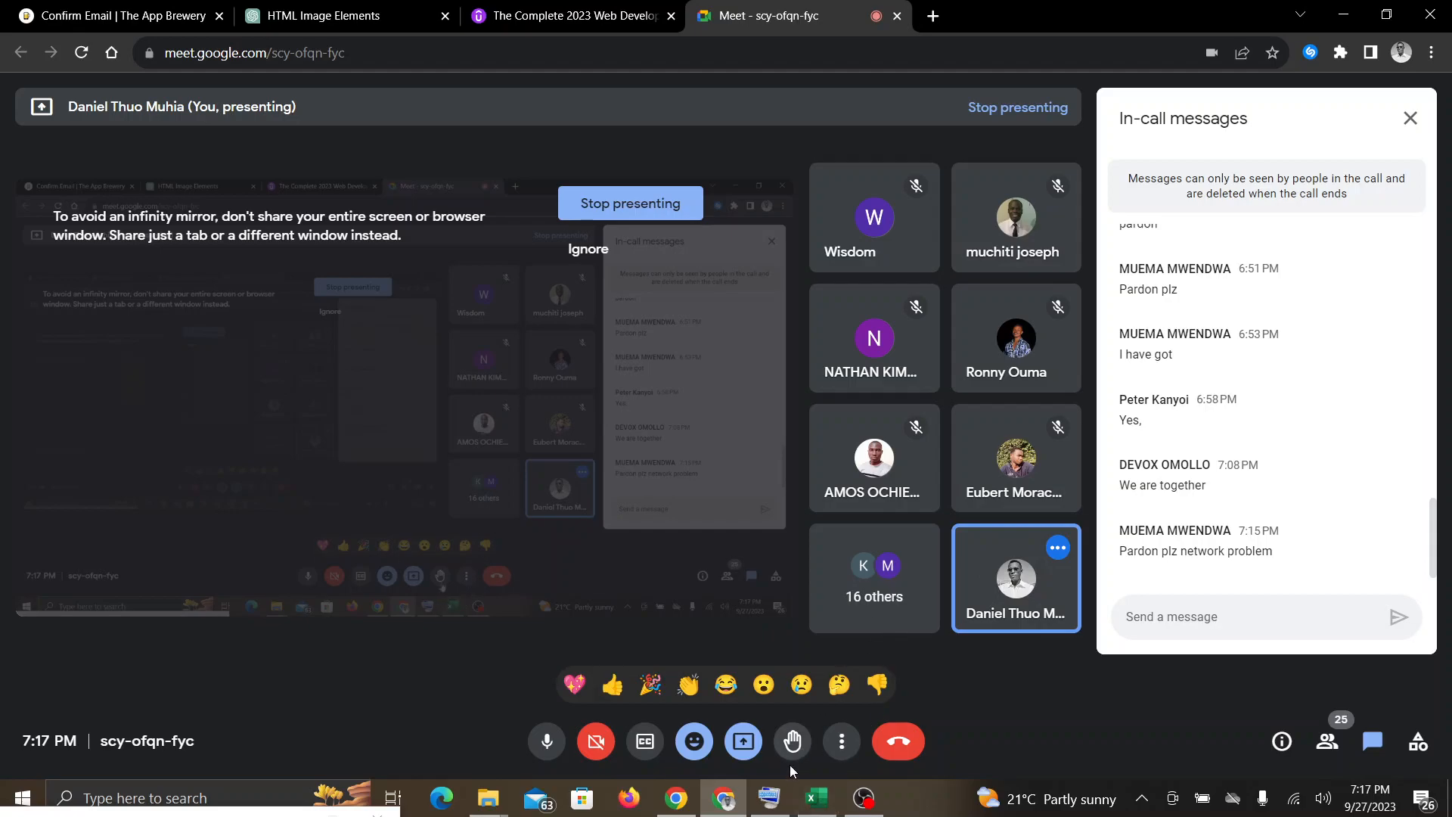
mouse_move(829, 800)
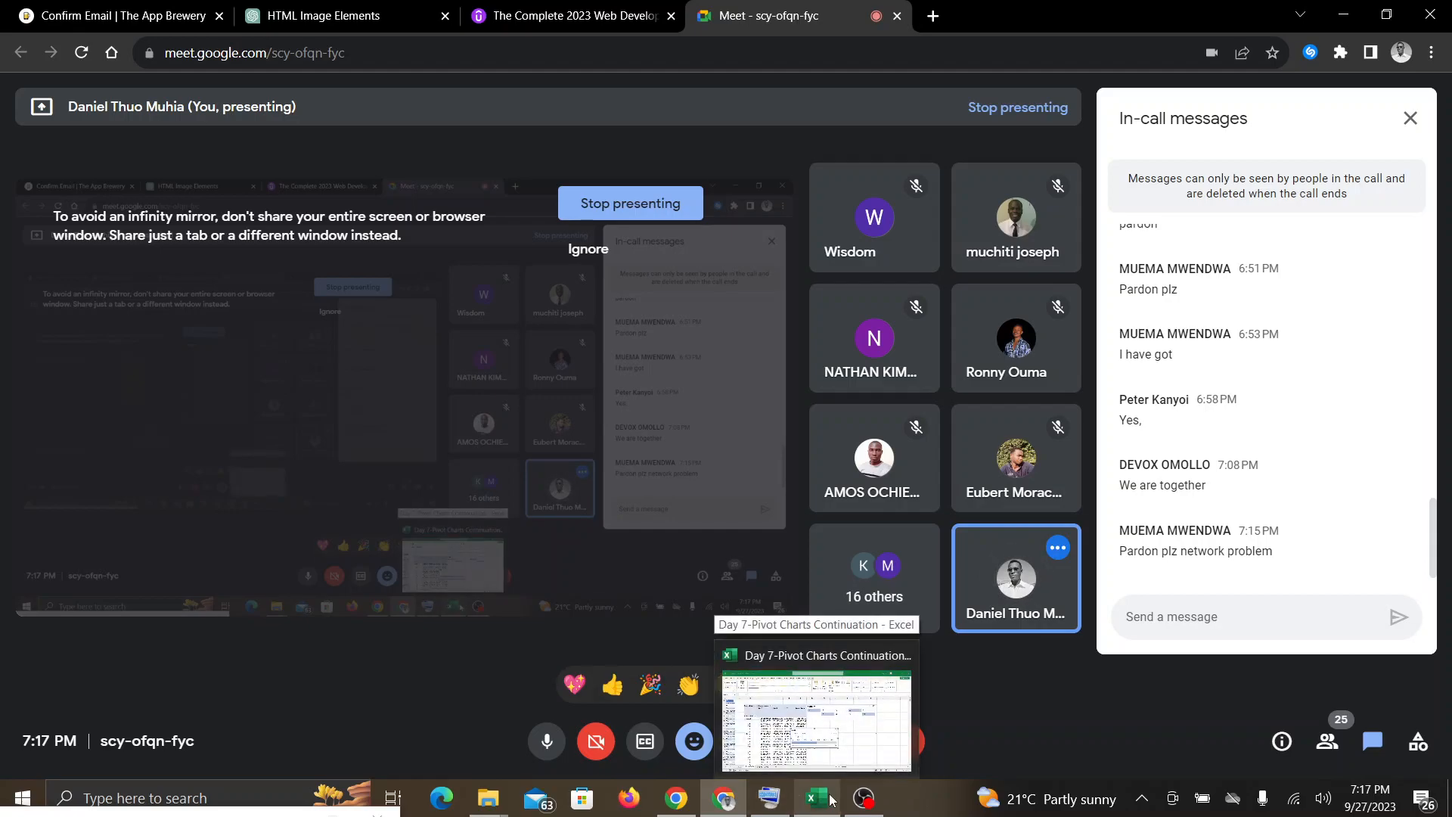
click(829, 799)
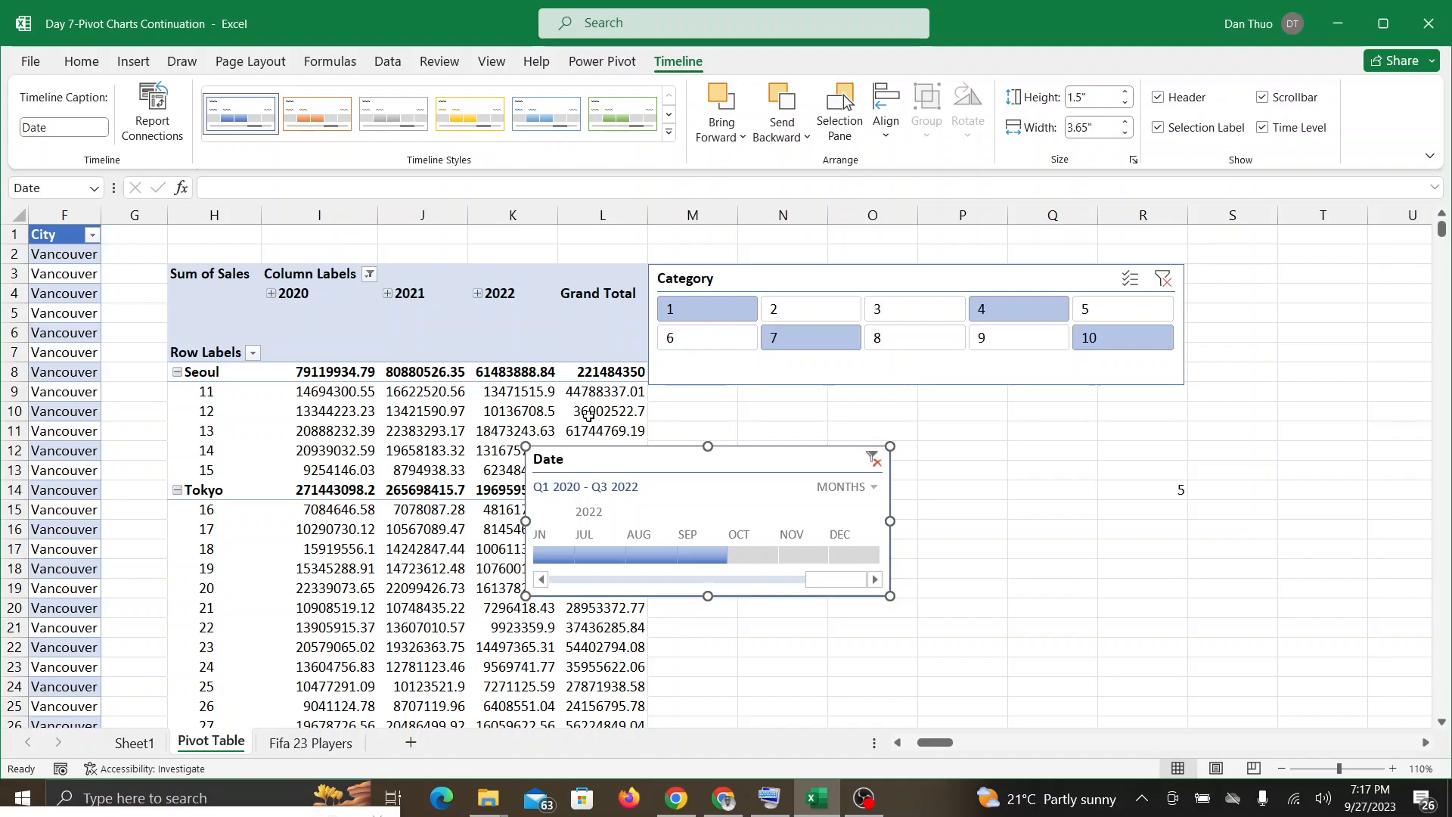
Step: Place the Date timeline directly below the Category slicer and widen it to about 5.32" to match the slicer
drag(721, 461, 849, 412)
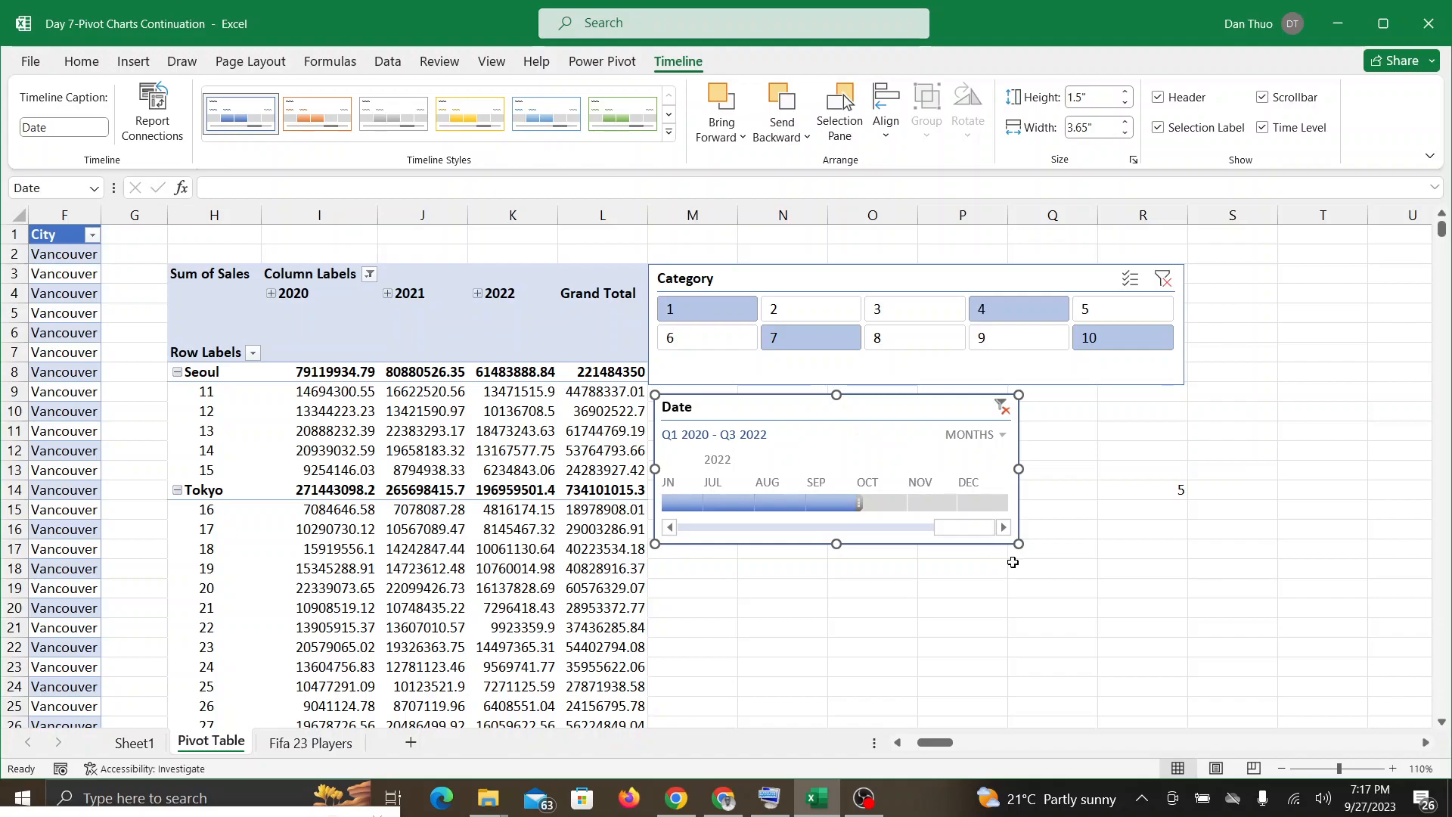
drag(1018, 543, 1185, 541)
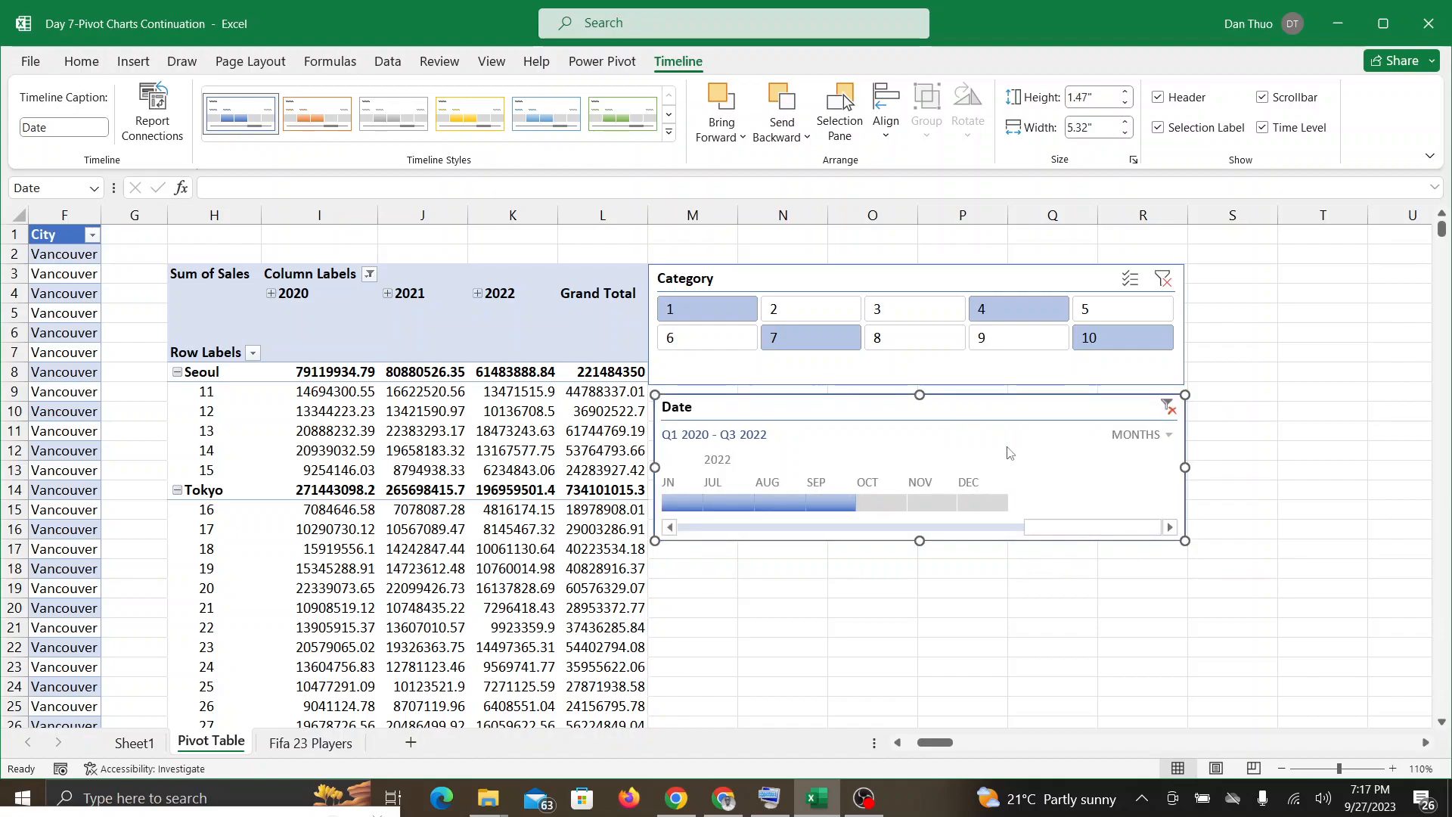
click(911, 600)
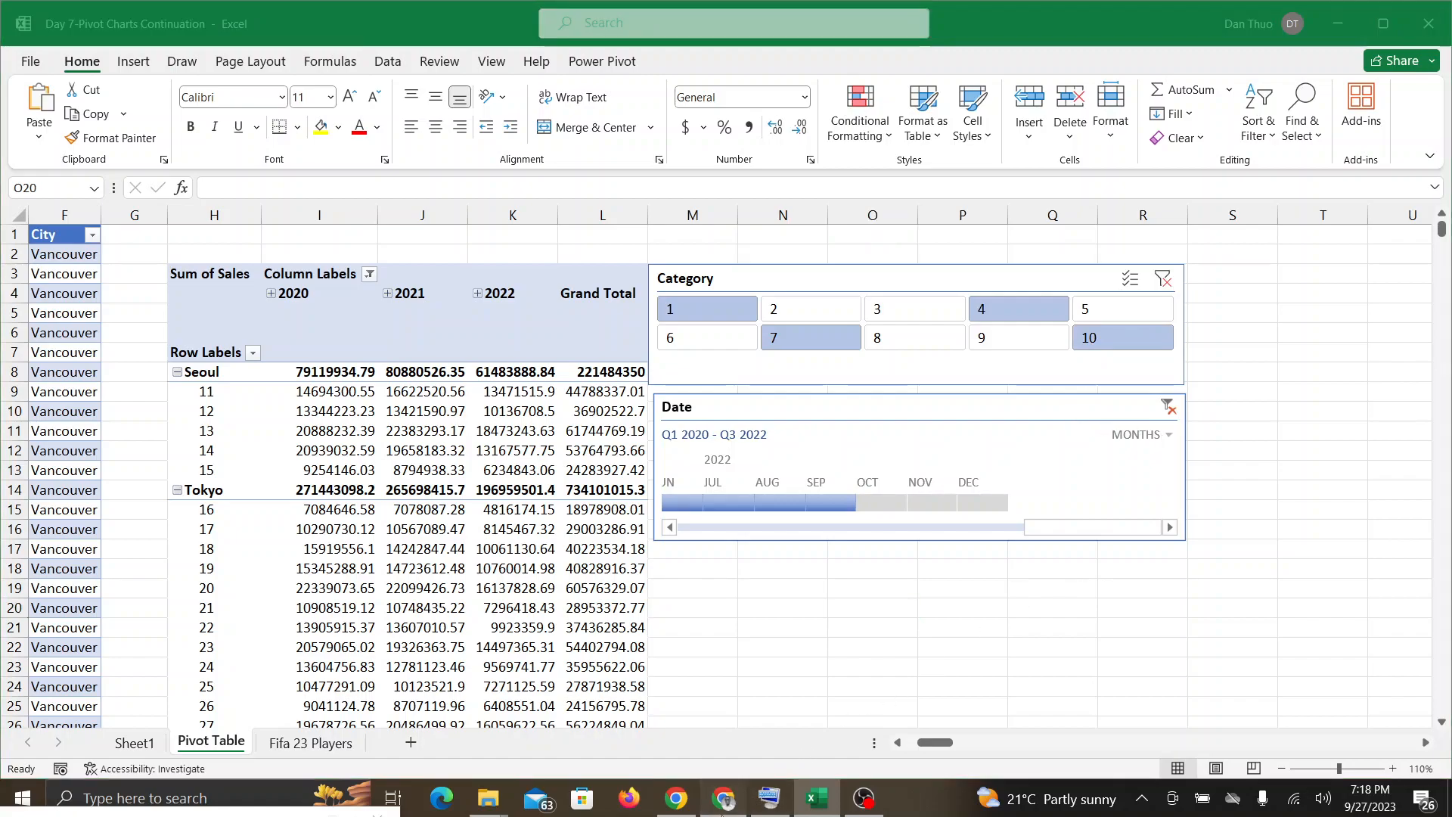
Step: Check the Google Meet chat and, back in Excel, set the Date timeline's time level to years
click(723, 805)
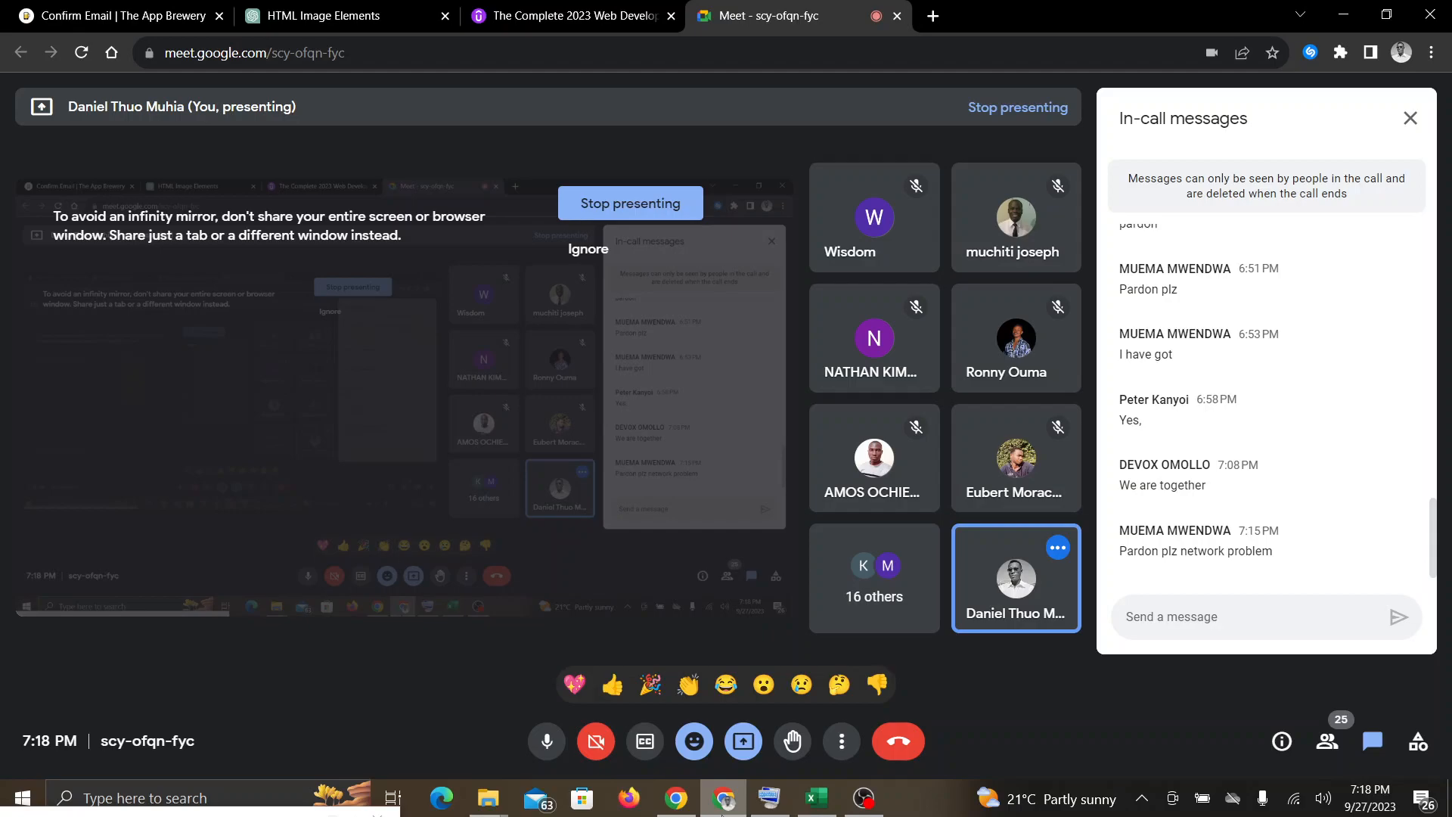
click(817, 798)
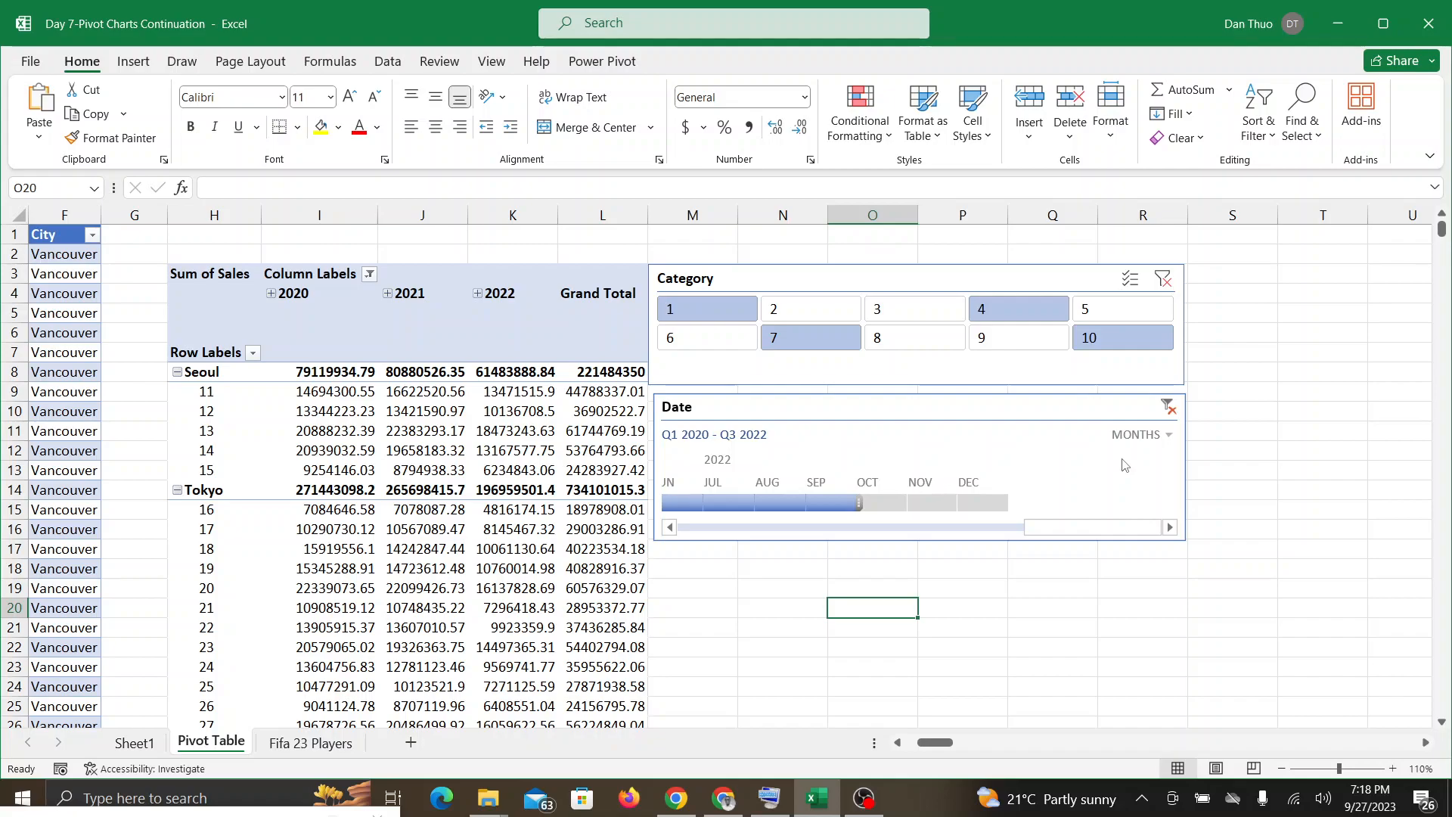
click(1170, 436)
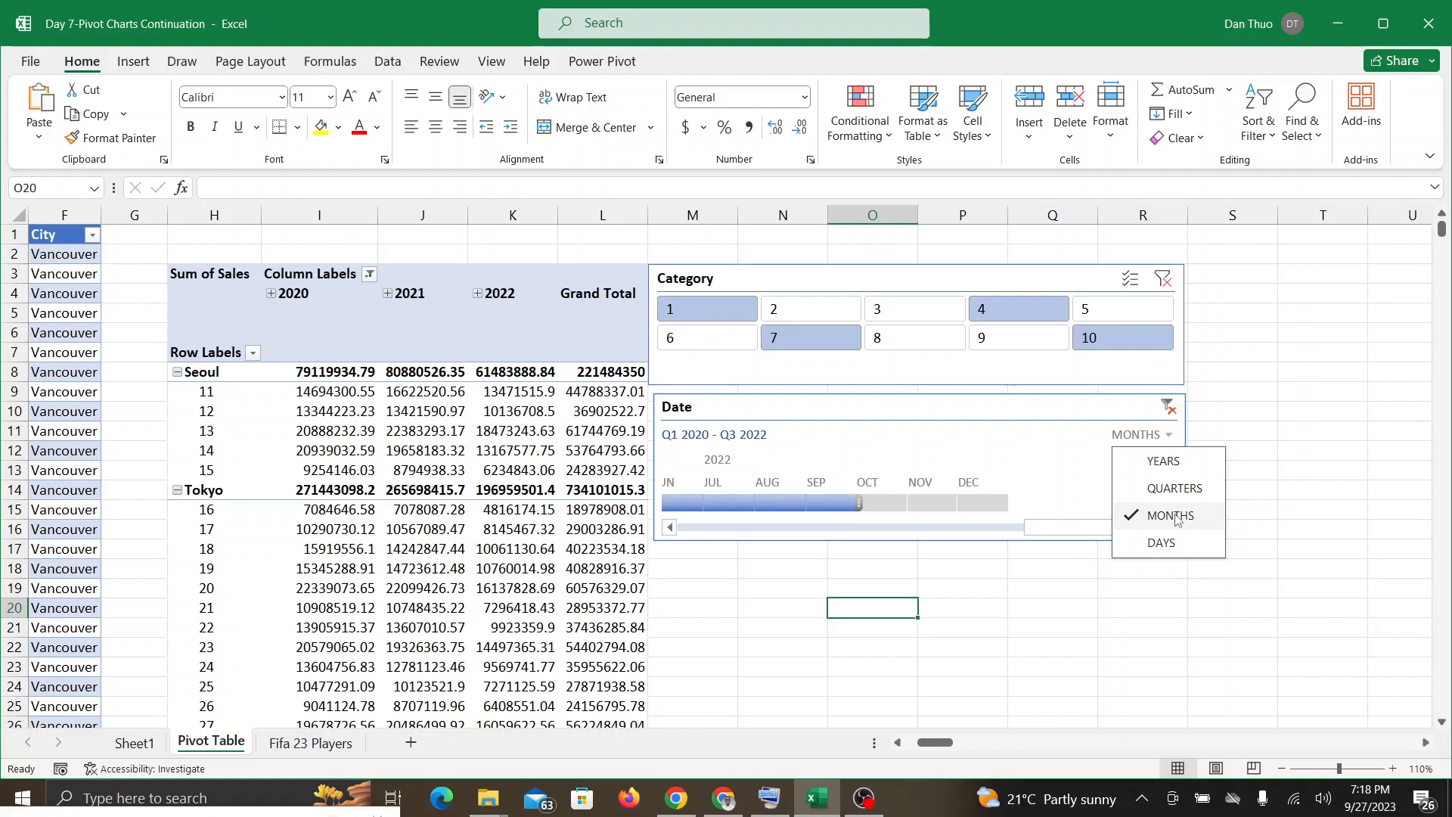
click(1173, 461)
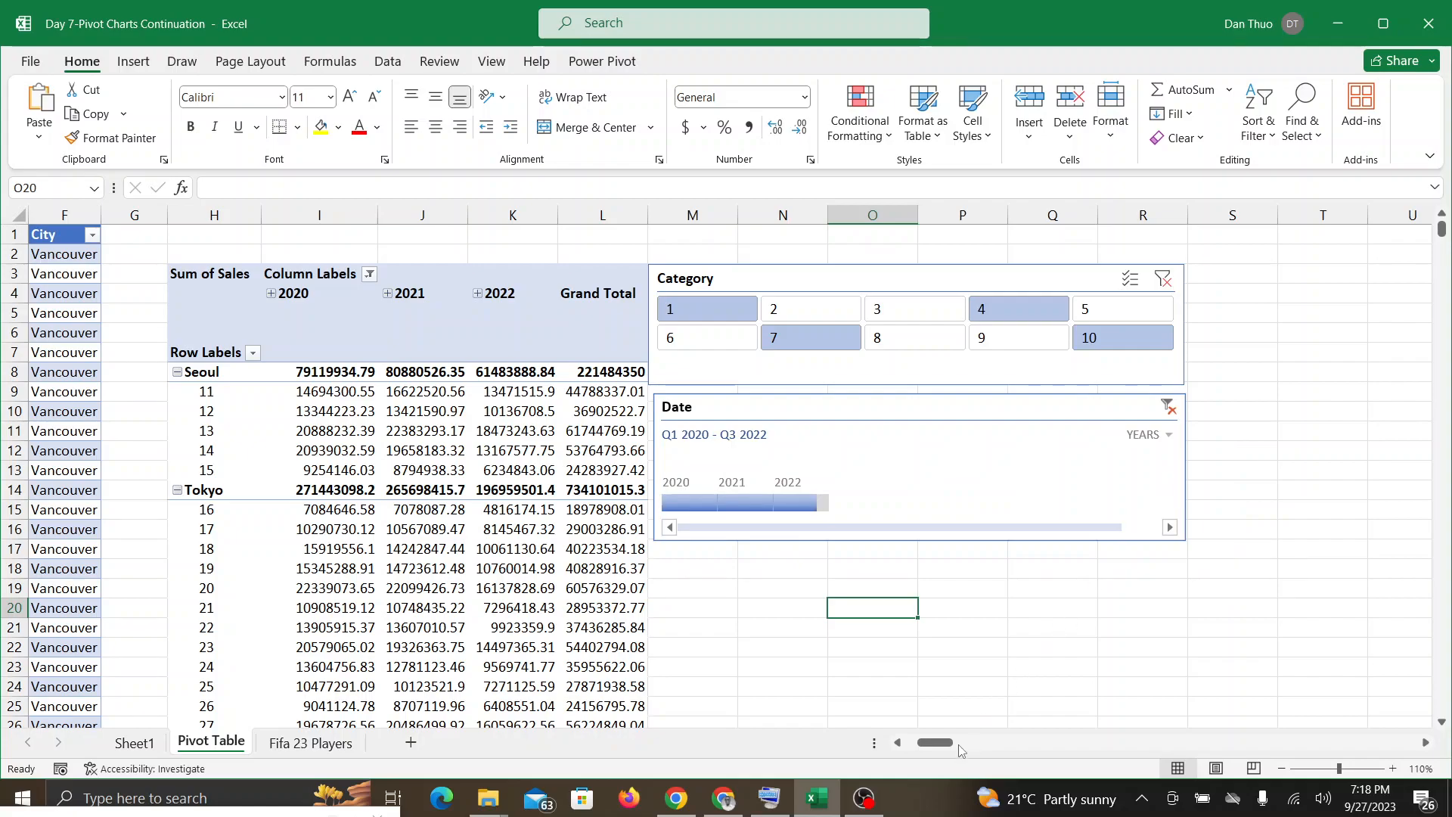
click(1167, 435)
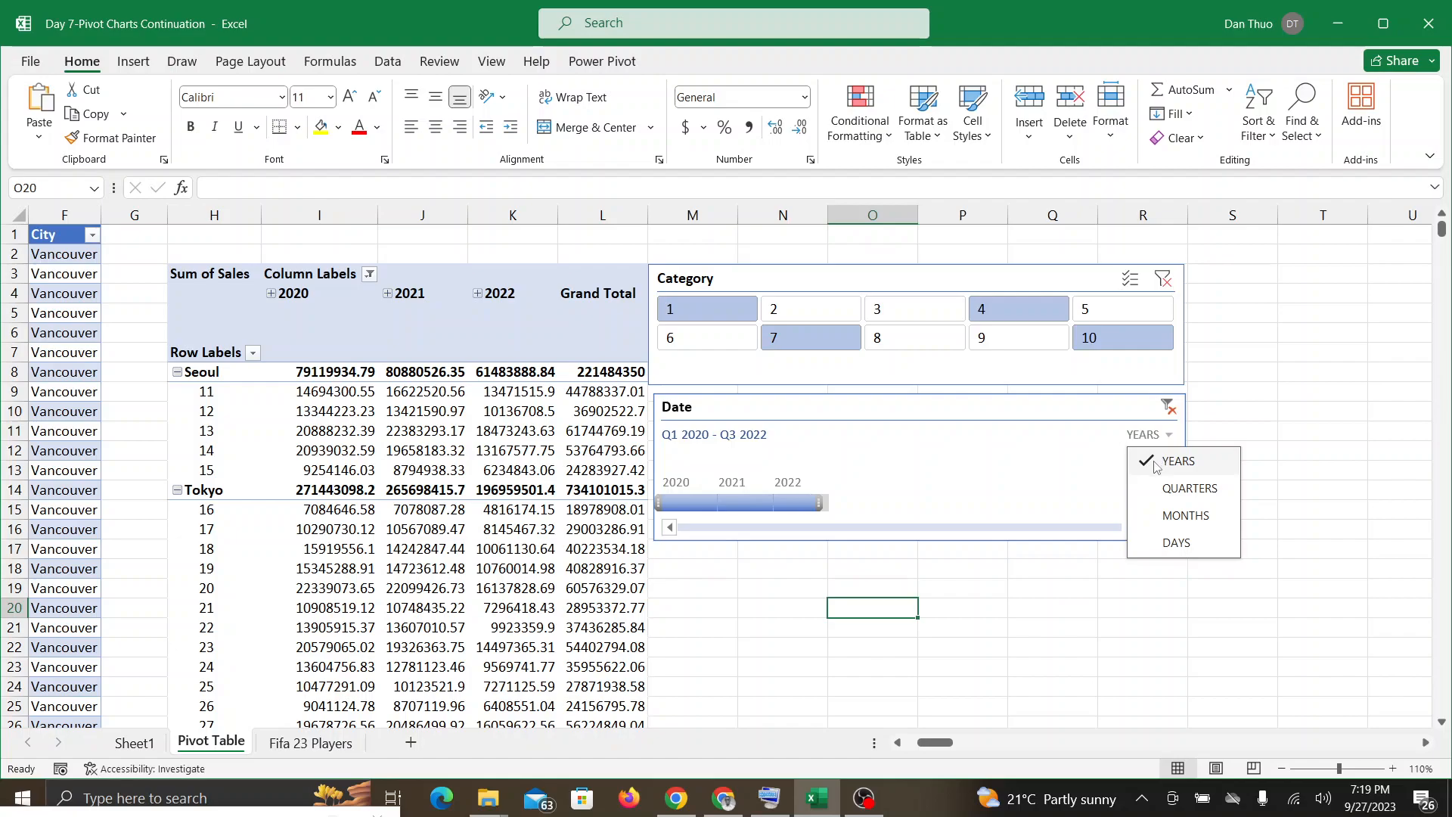
click(1155, 463)
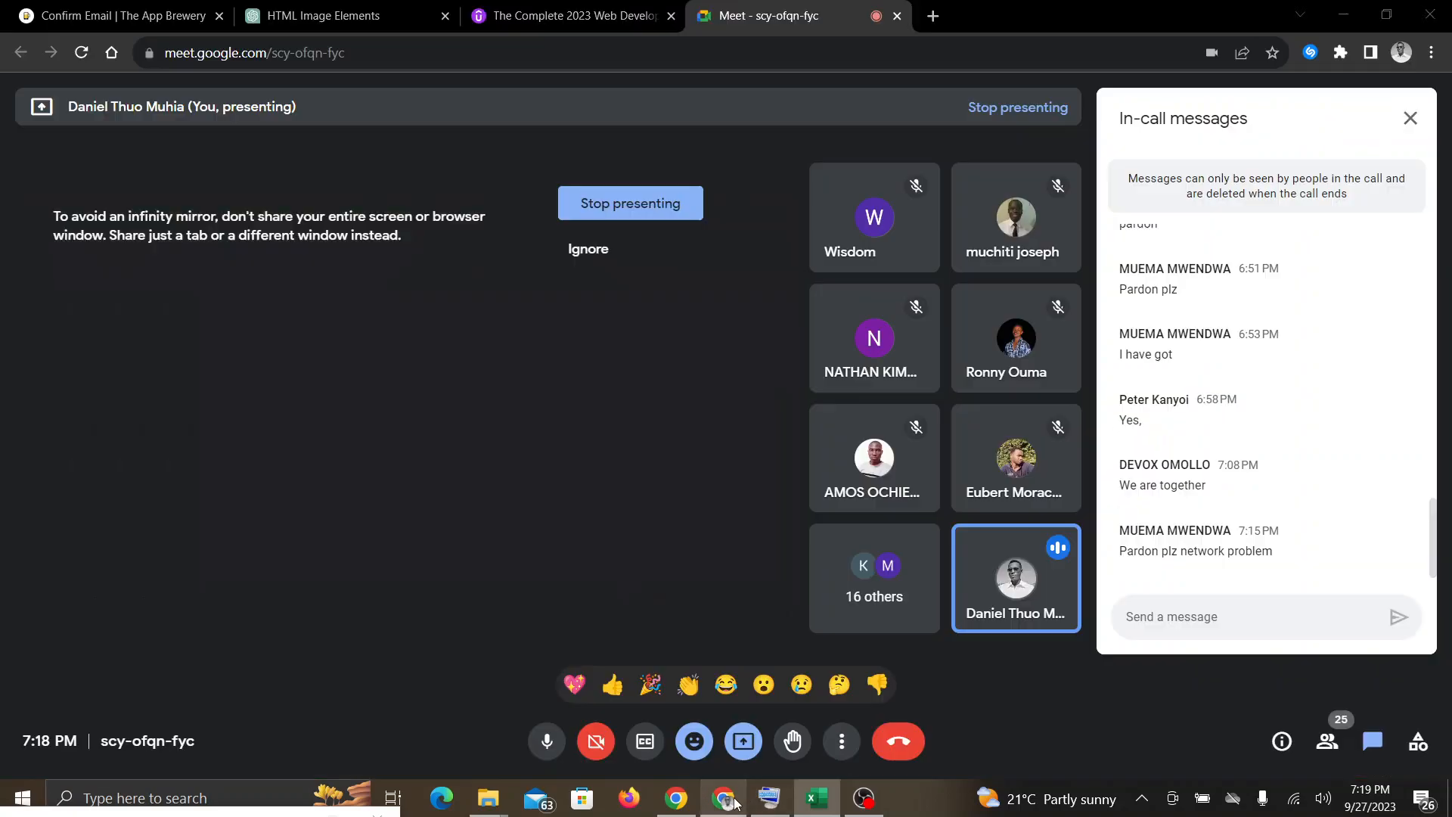
Step: Check Google Meet and, back in Excel, filter the Date timeline to 2022, 2021 - 2022, 2021 and finally 2020 - 2021
click(749, 797)
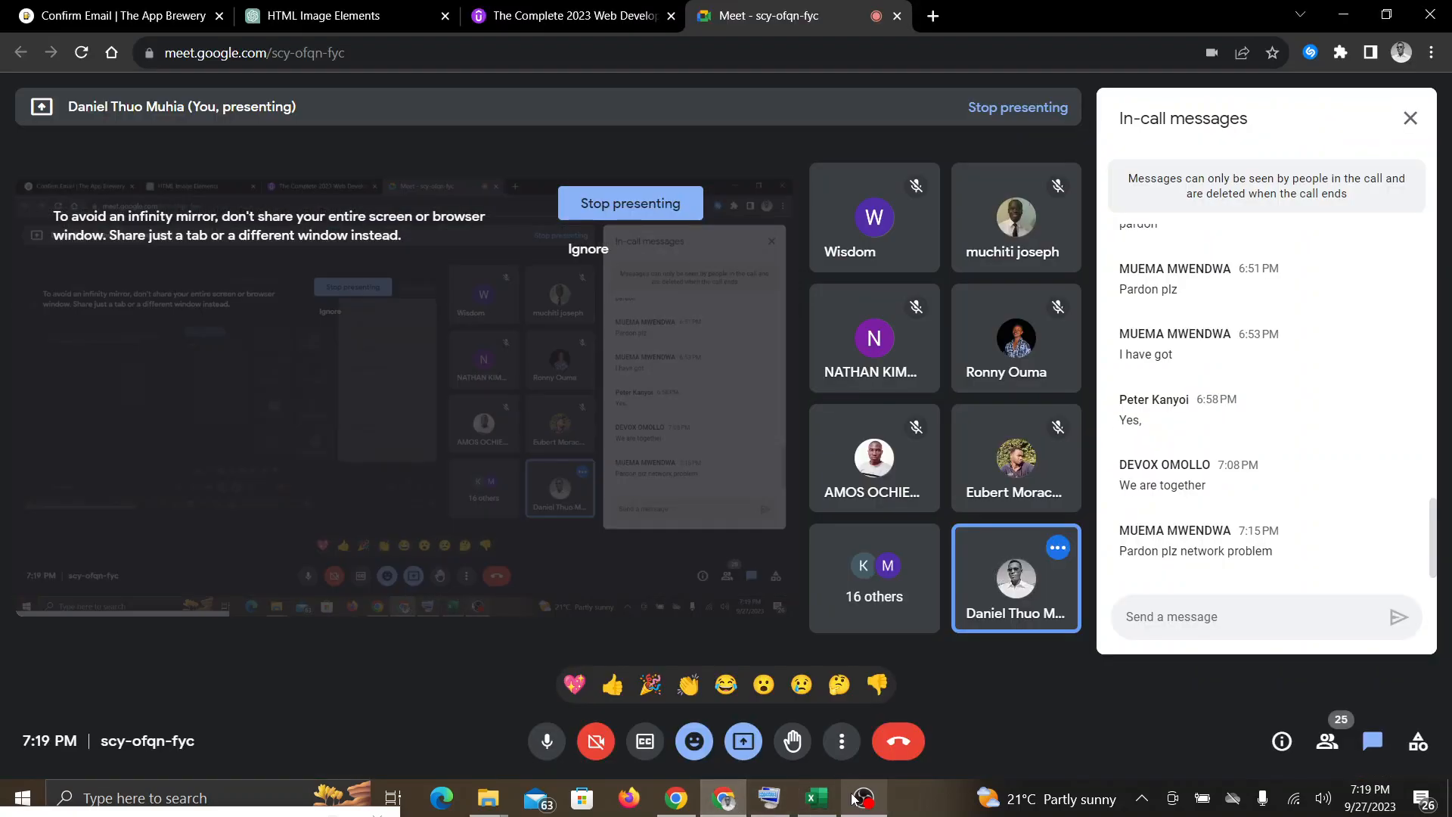
click(814, 802)
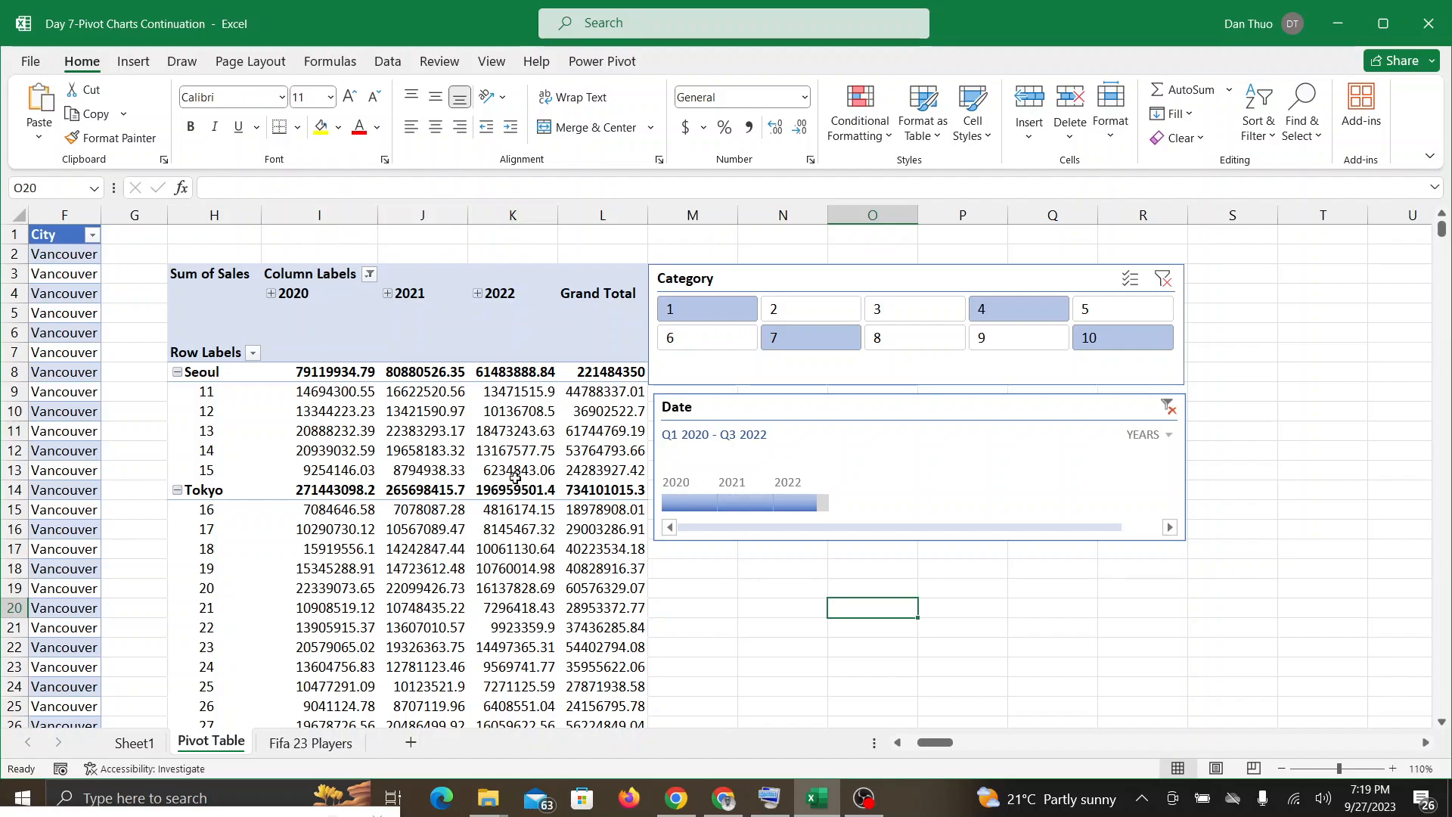
mouse_move(515, 477)
mouse_move(703, 504)
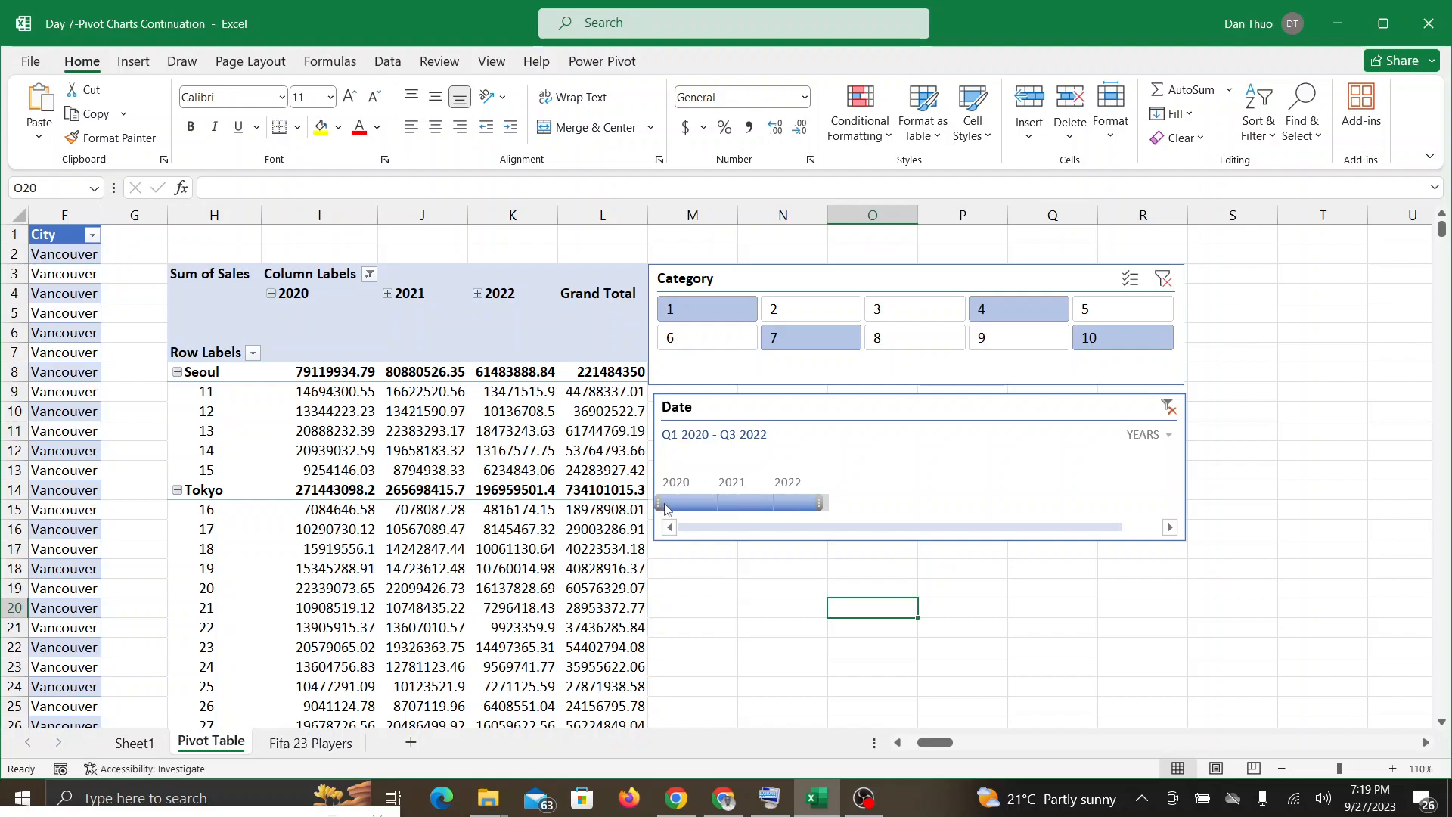
drag(660, 502, 761, 502)
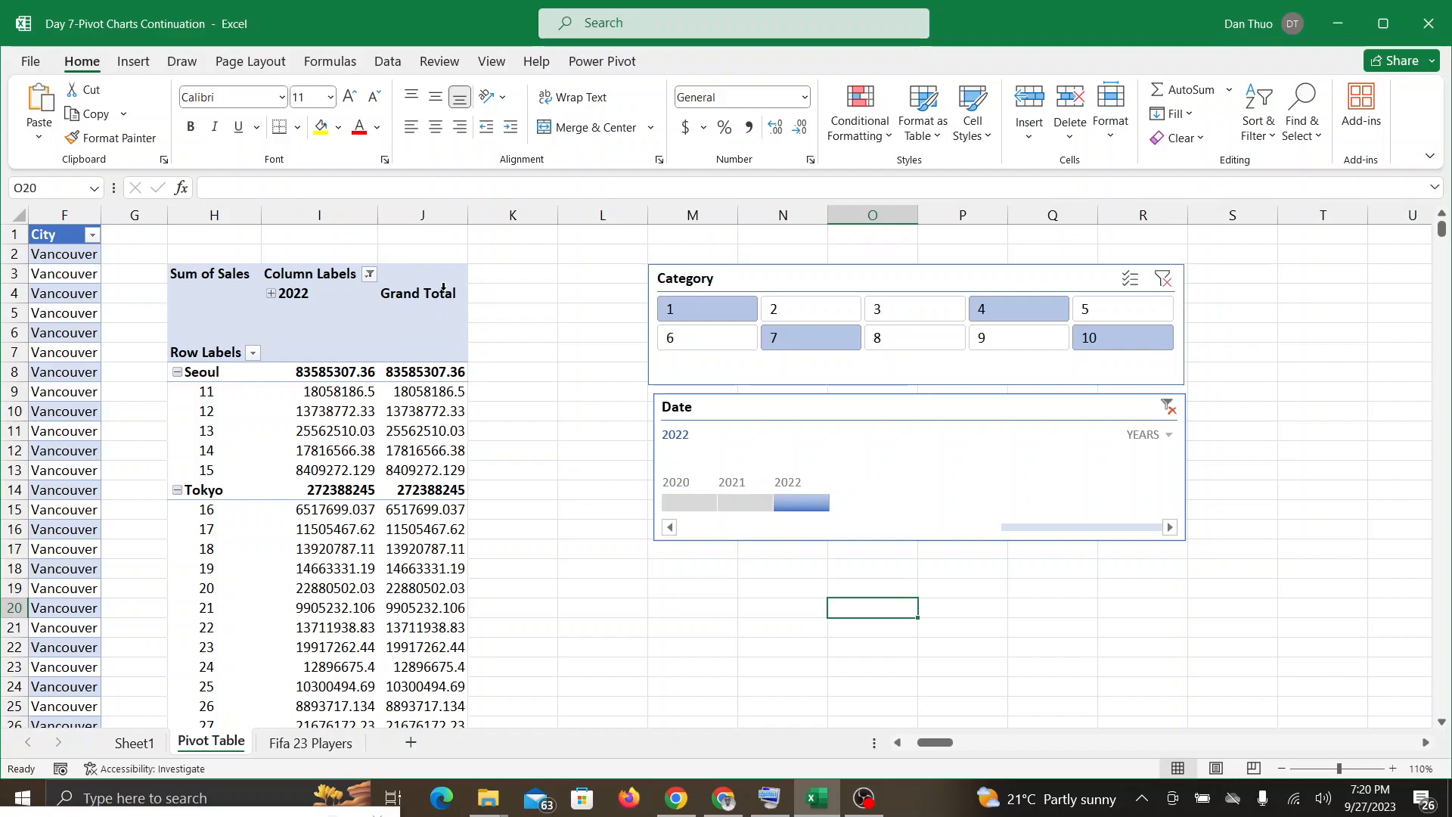
mouse_move(462, 604)
drag(771, 503, 731, 500)
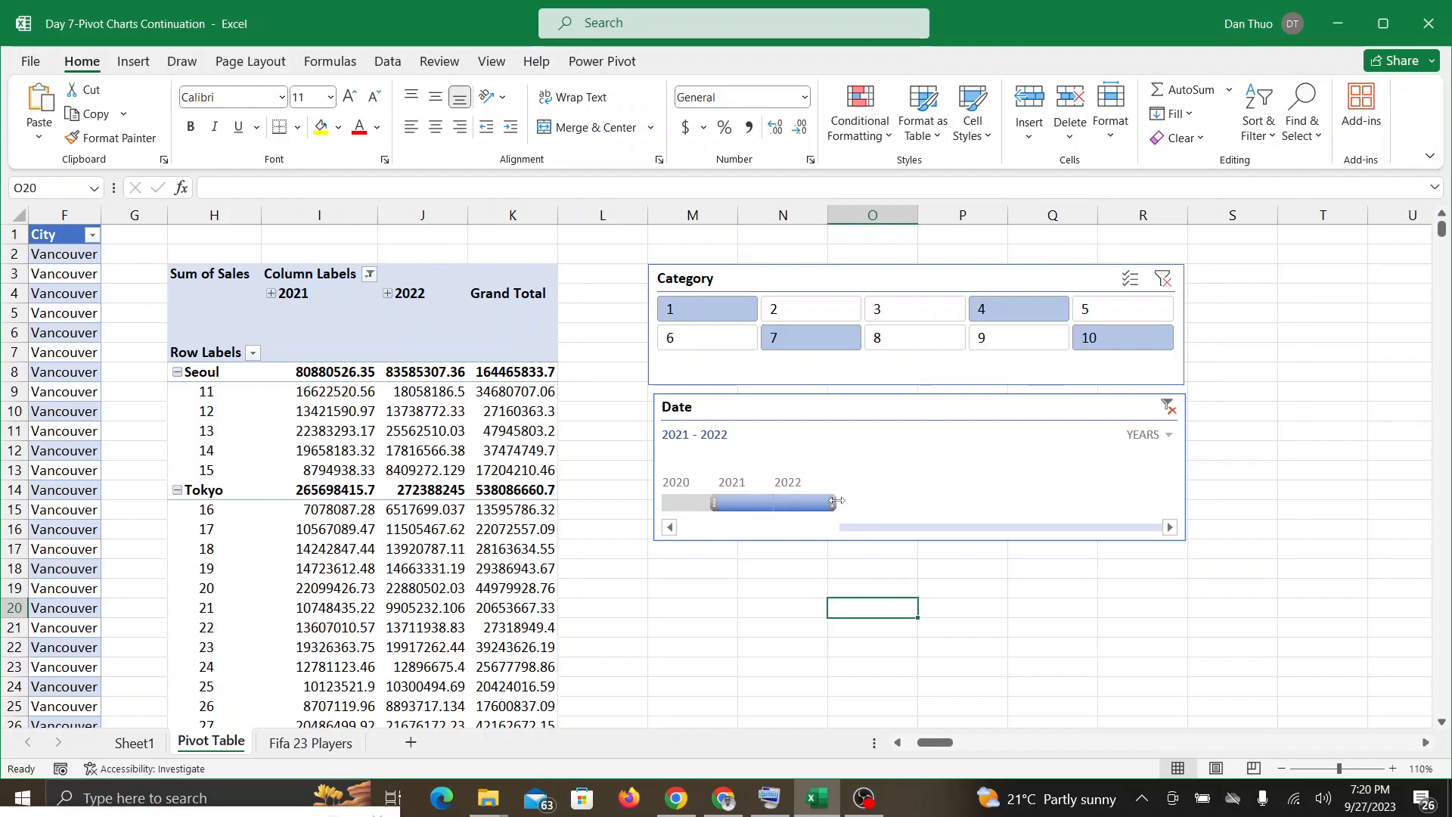
drag(835, 502, 779, 507)
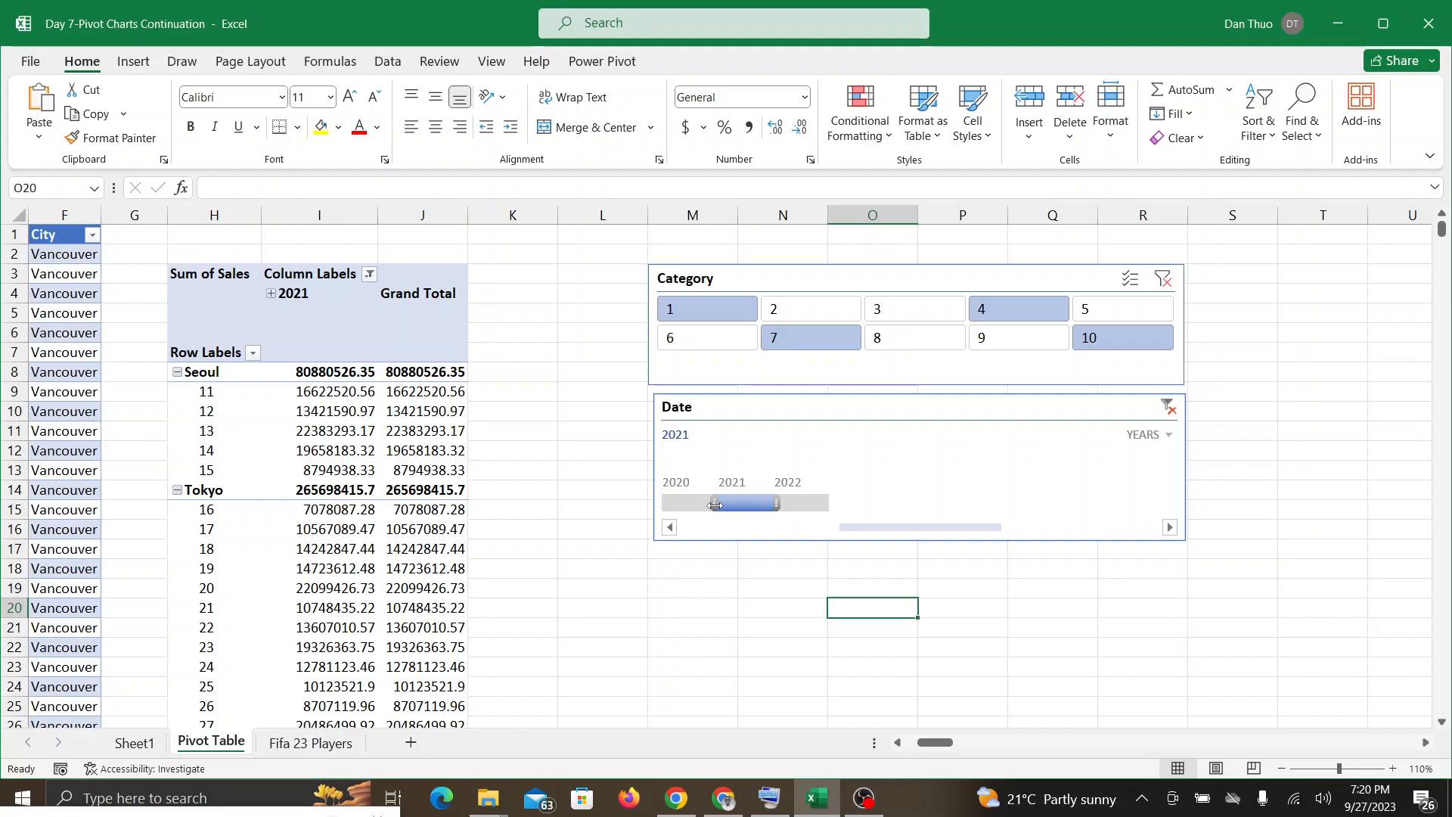
drag(715, 505, 661, 505)
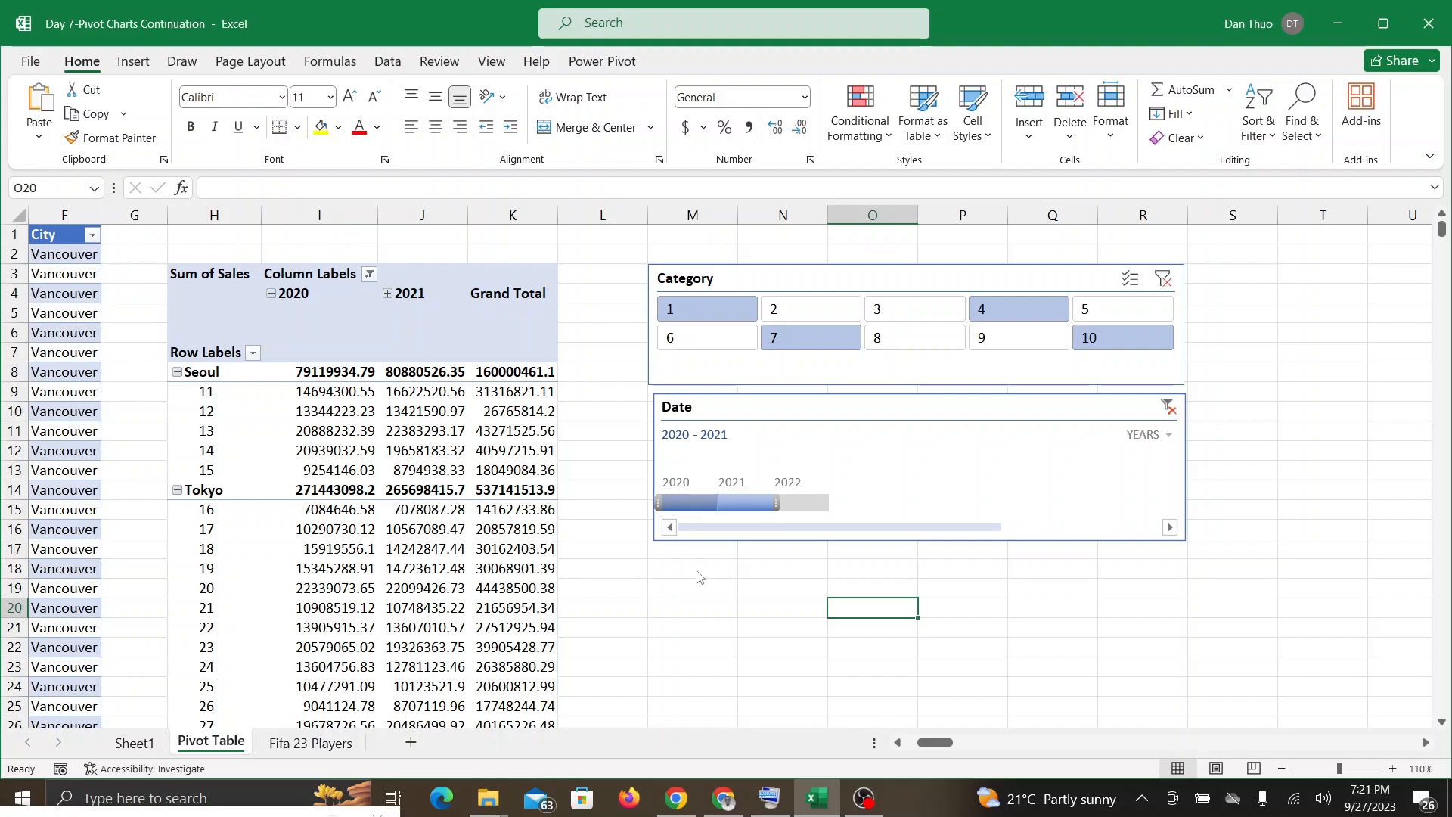
Step: Check the Google Meet call twice for class feedback, returning to the filtered PivotTable in Excel each time
click(724, 798)
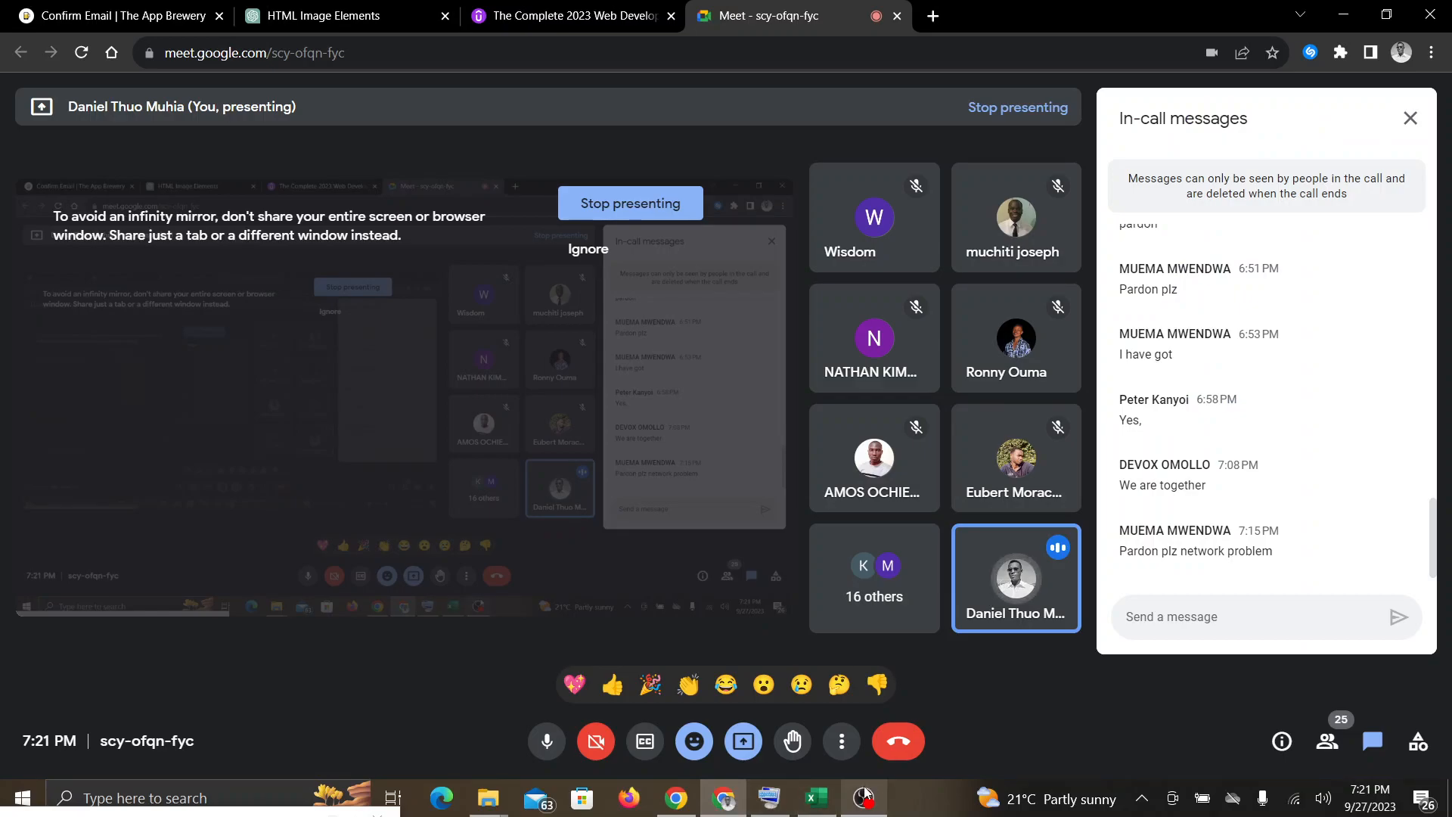
click(817, 798)
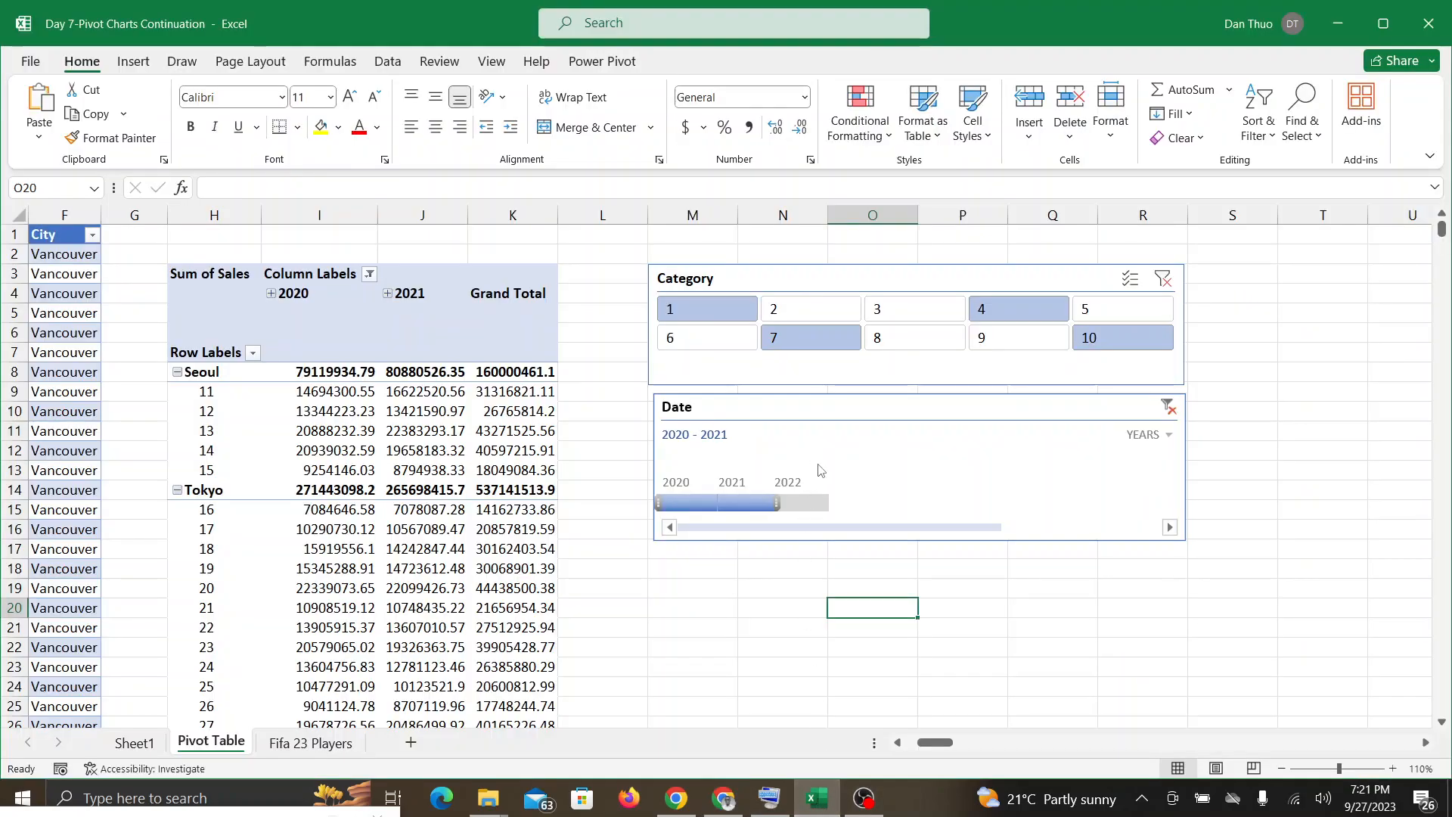
click(718, 803)
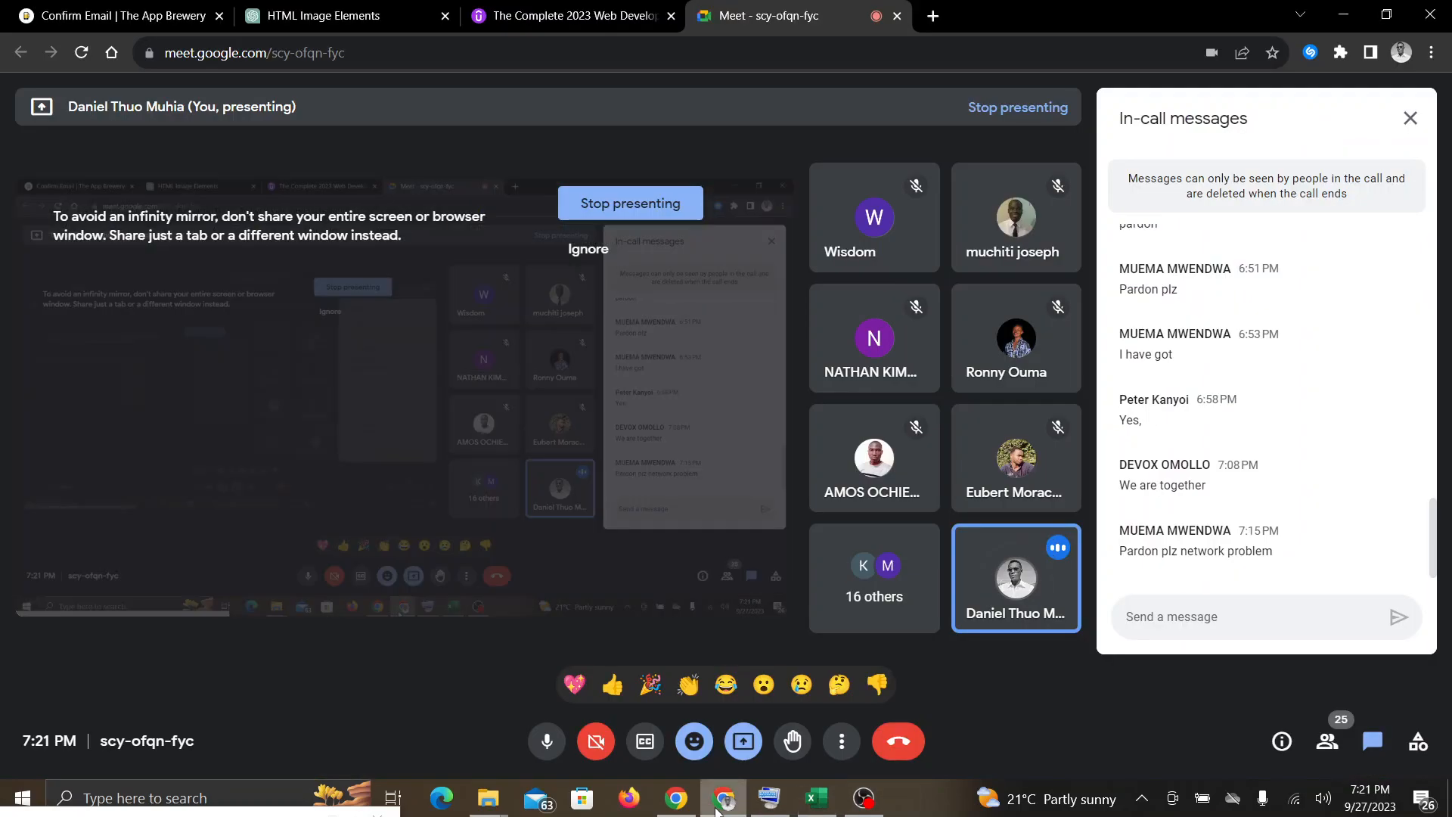
click(817, 800)
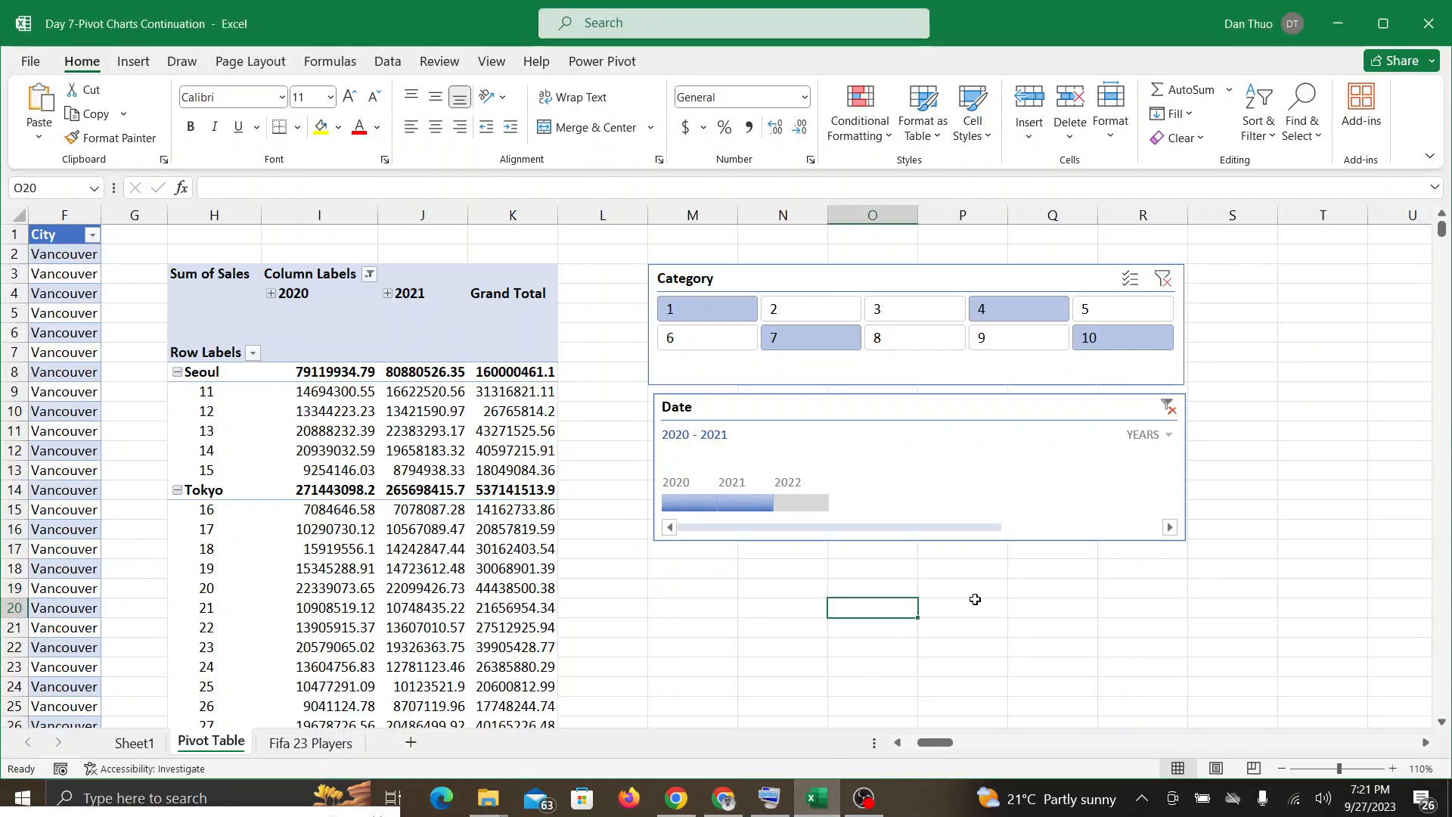
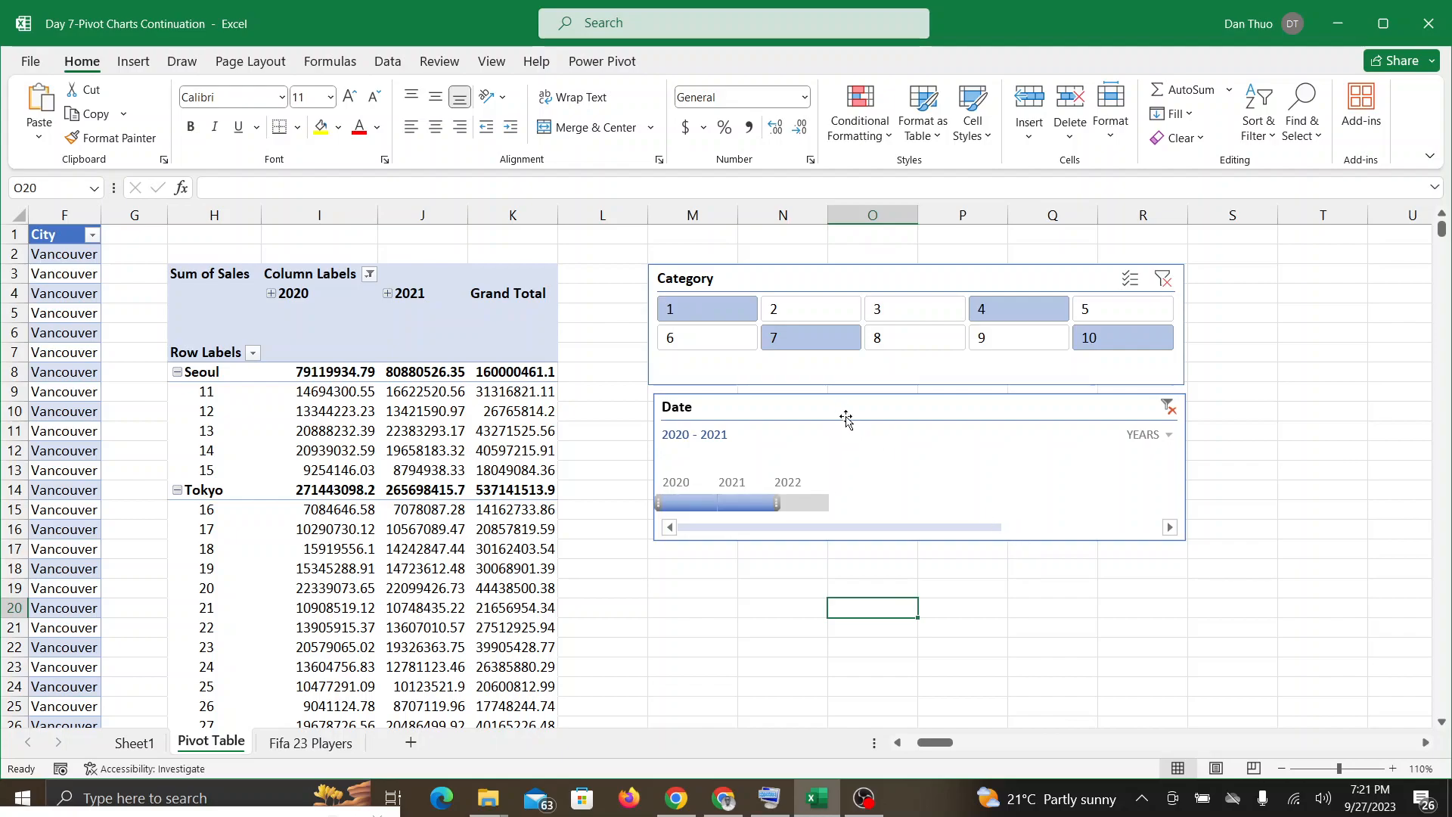
Step: Nudge the Date timeline slightly away from the Category slicer, then check the Google Meet chat twice and return to Excel
drag(834, 412, 823, 419)
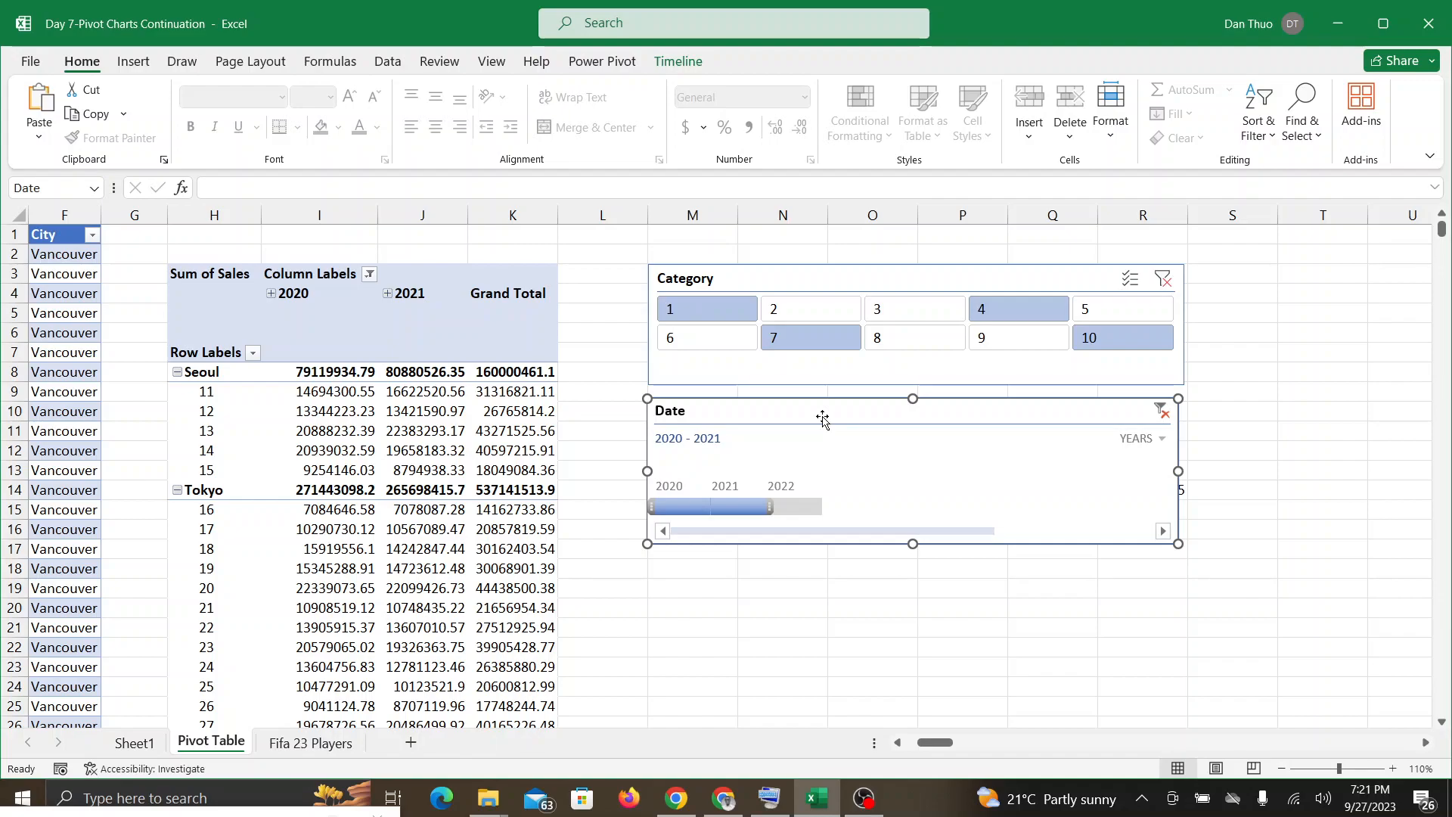
click(725, 800)
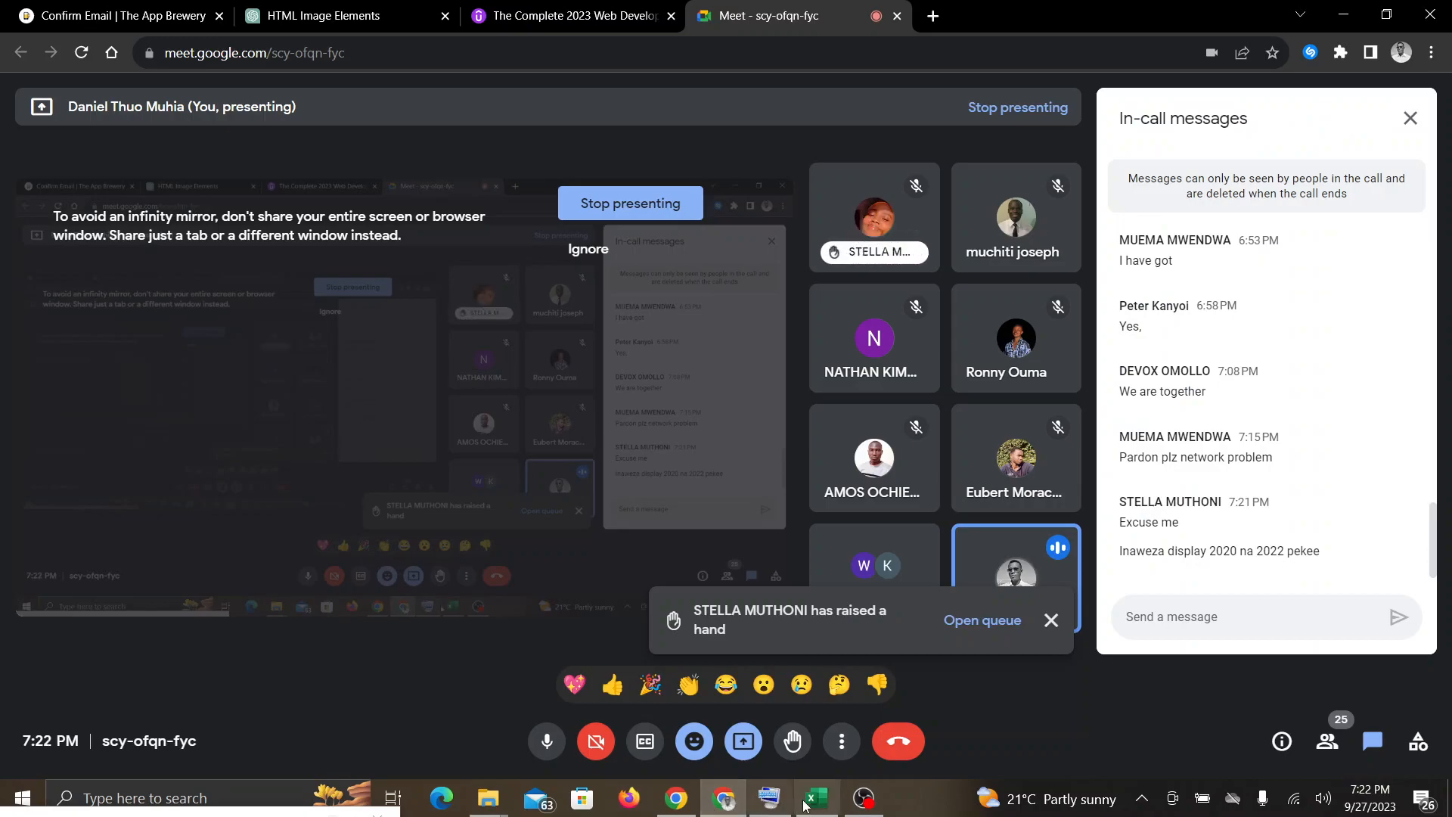
click(812, 806)
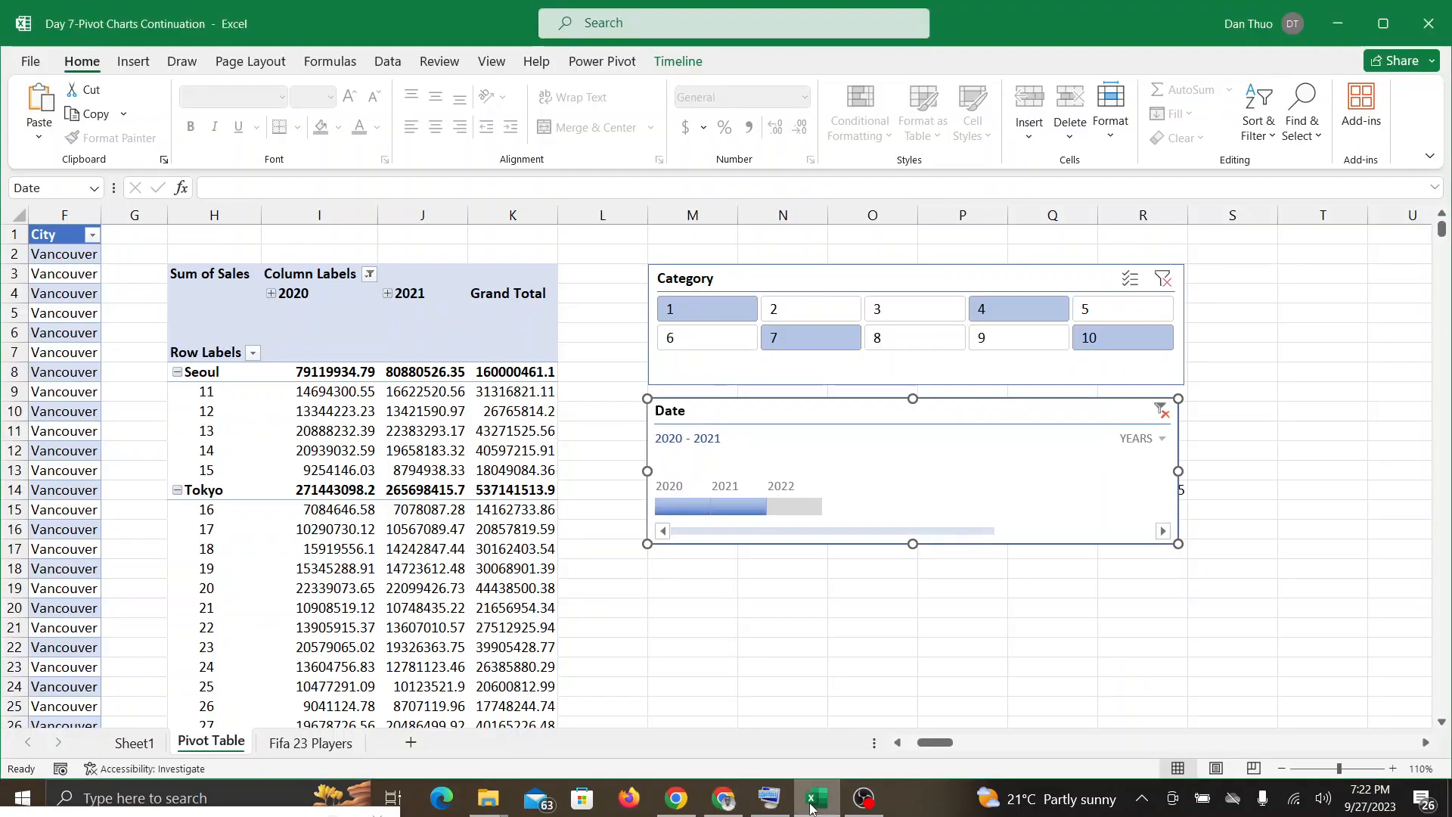
click(721, 800)
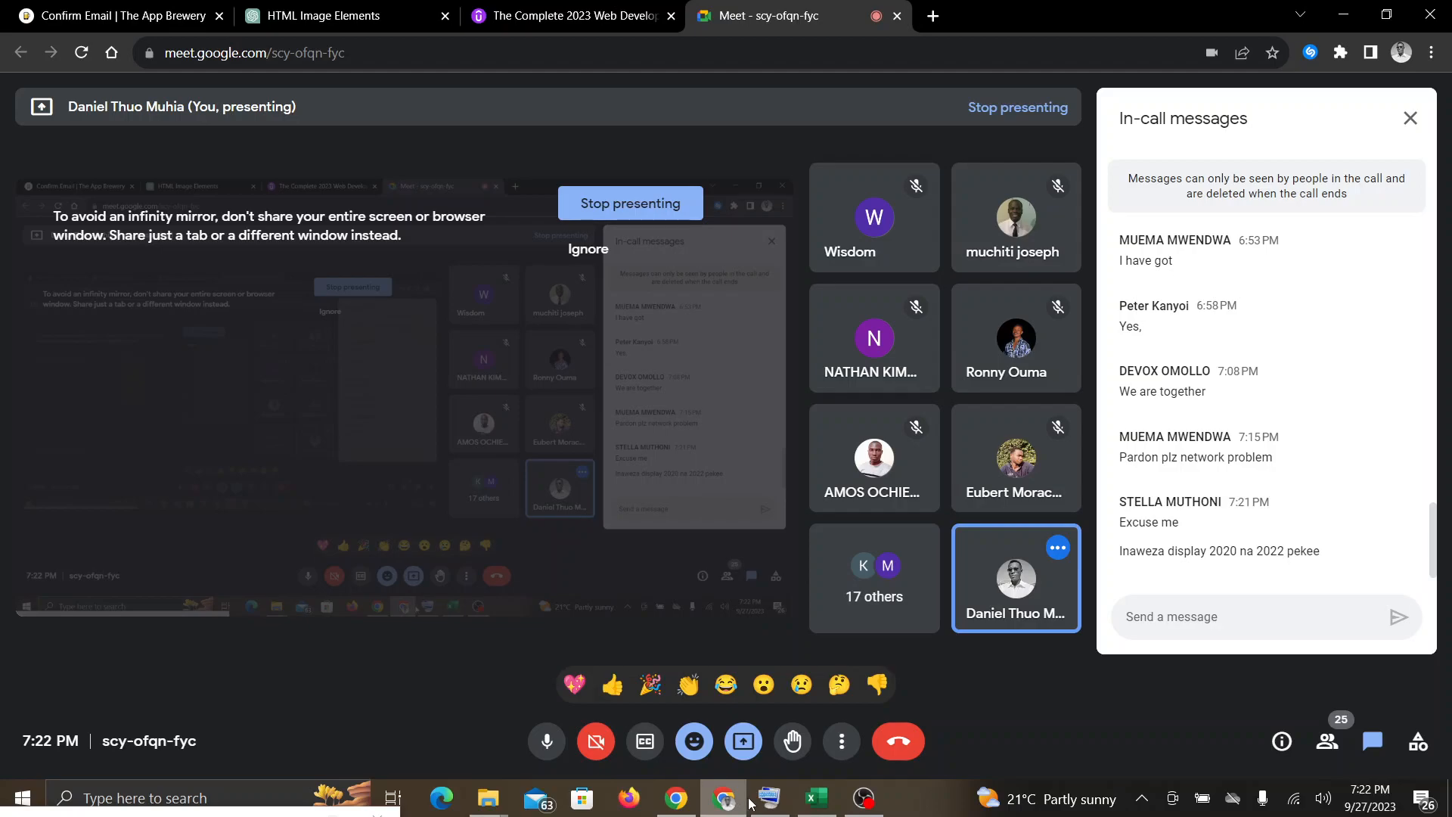
click(811, 806)
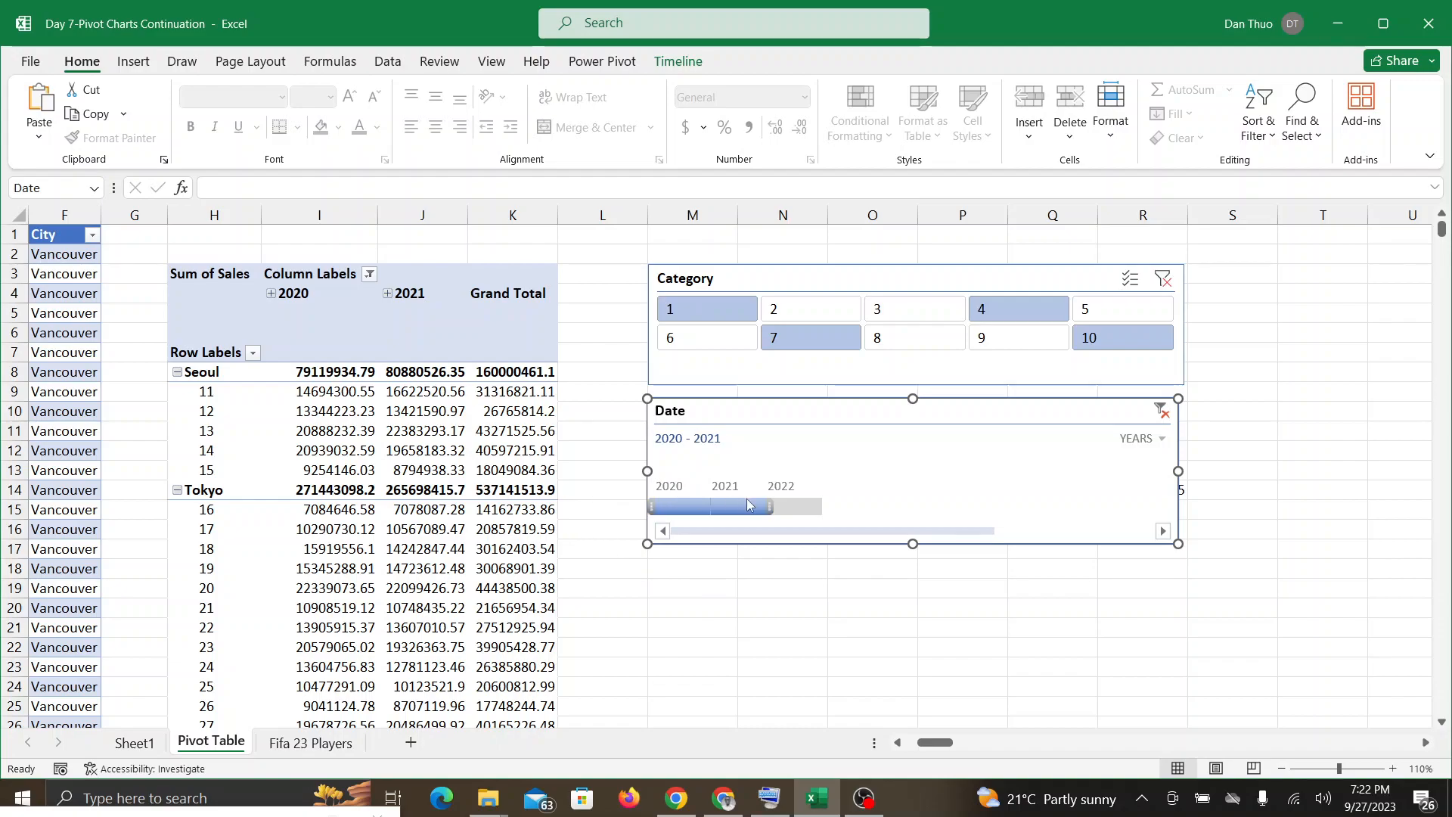
Step: Filter the Date timeline to 2022, 2021, 2020, 2020 - 2022, 2020 - 2021, 2020 - 2022 again and finally 2021 - 2022
click(794, 507)
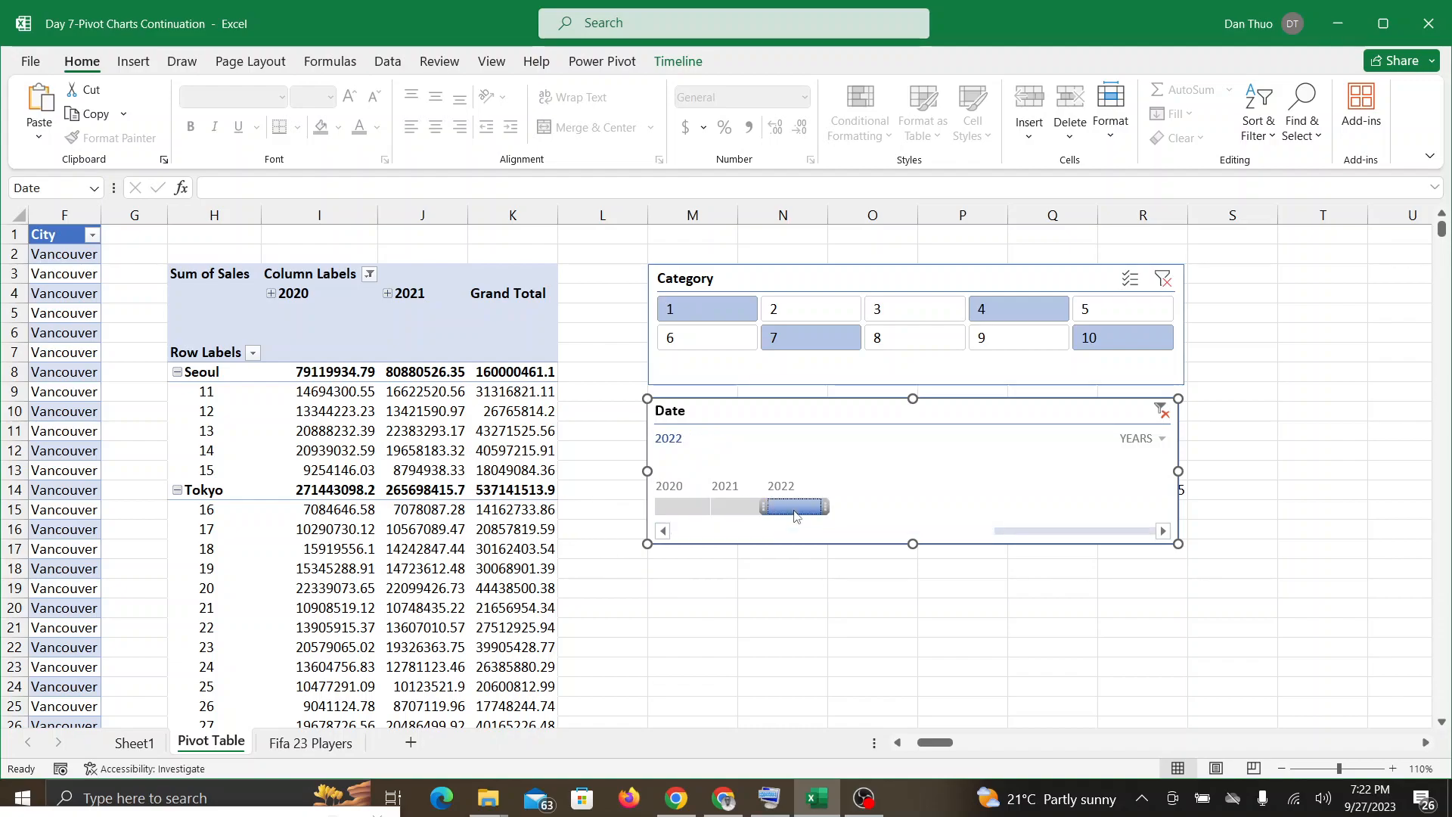
click(737, 505)
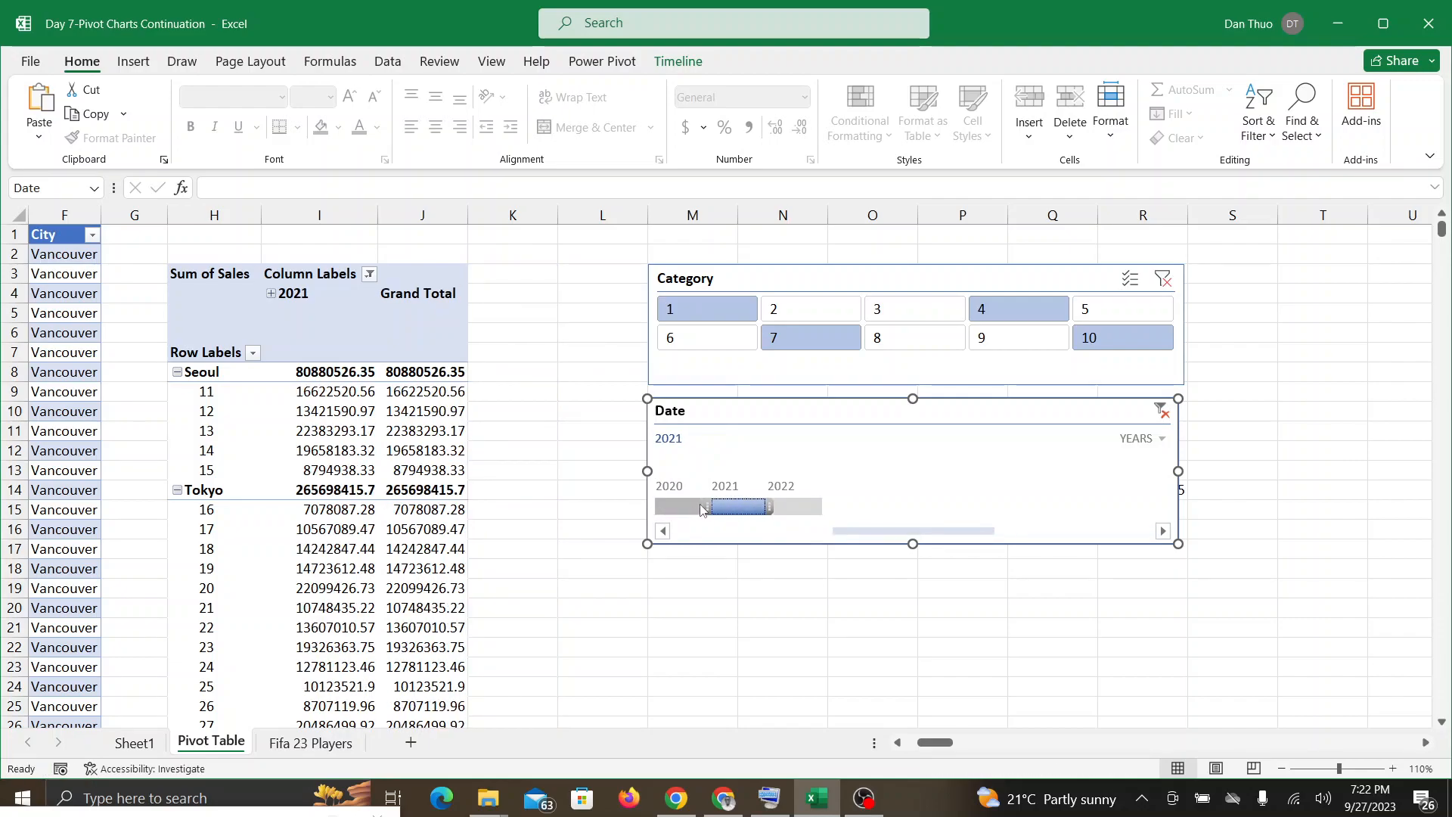
click(704, 510)
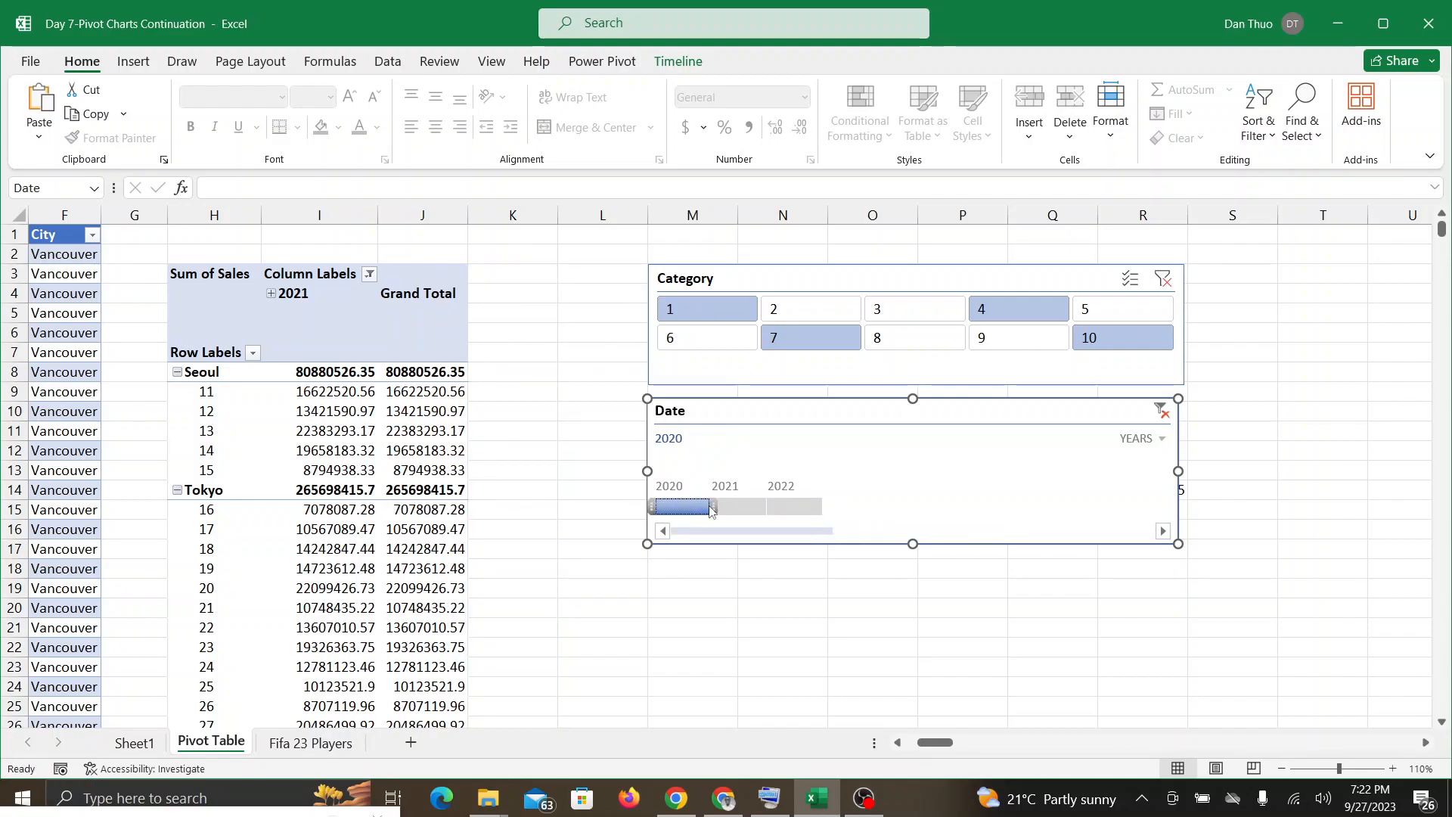
drag(737, 508, 869, 511)
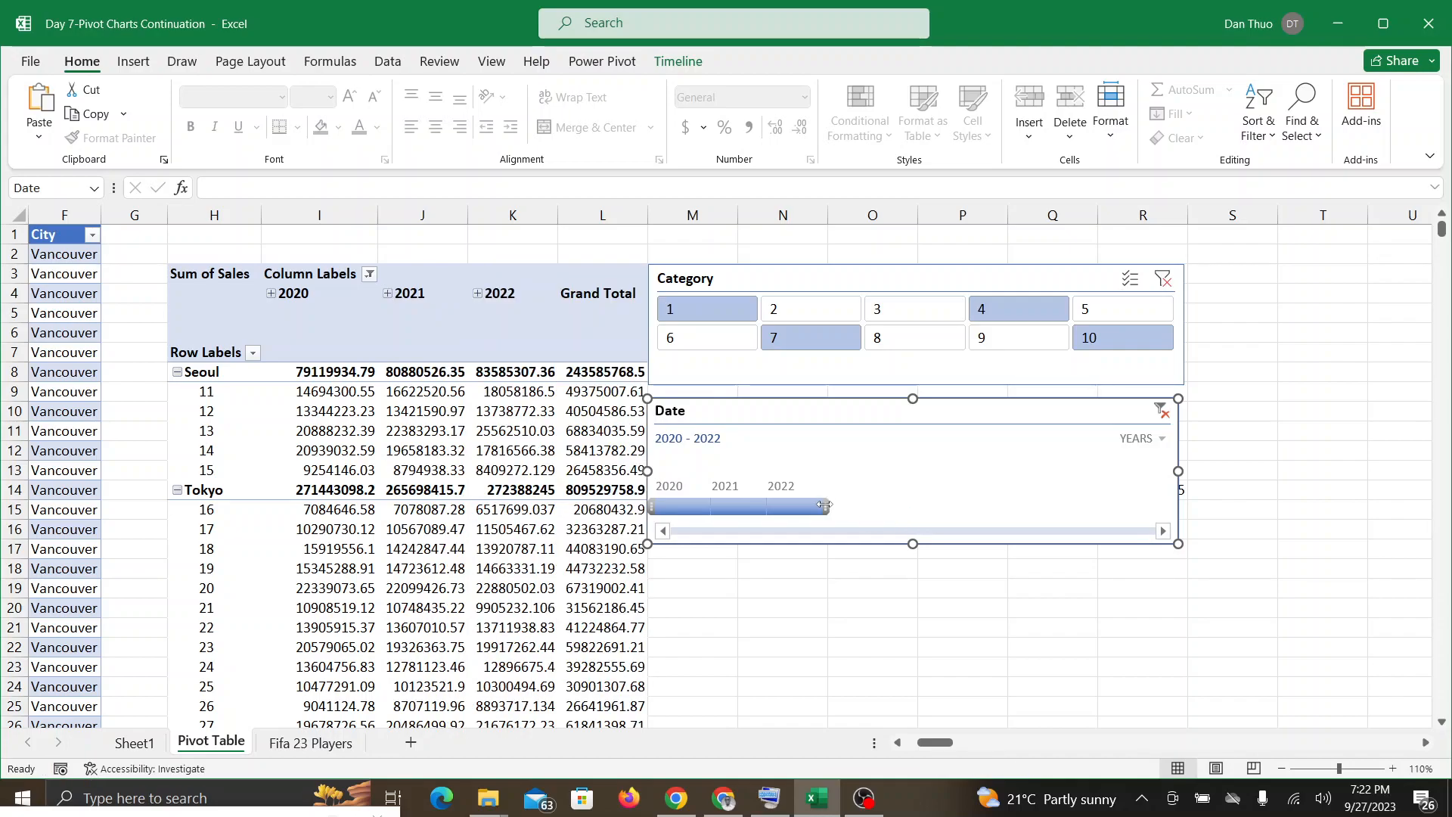
drag(825, 505, 756, 517)
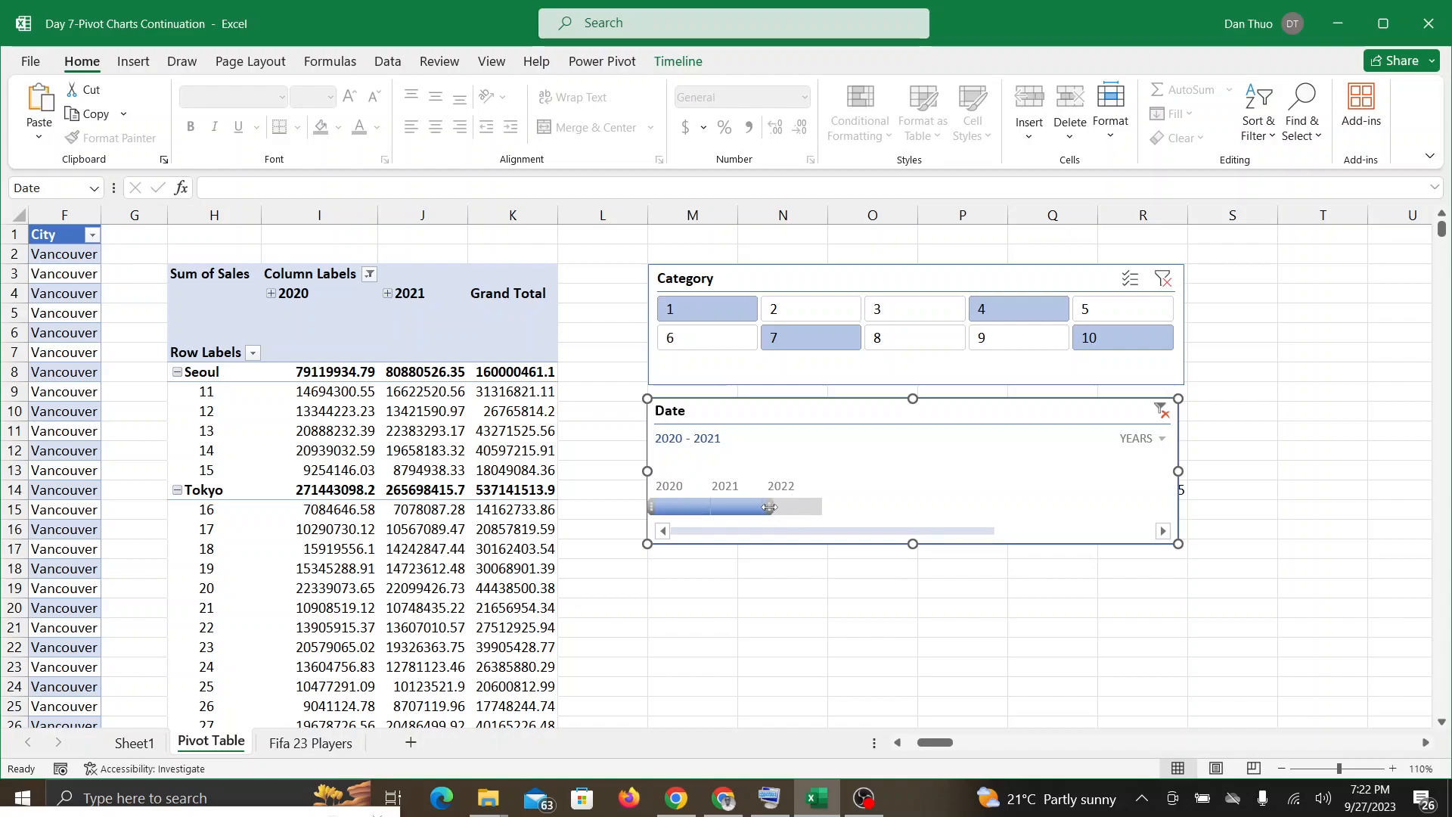
drag(767, 506, 843, 506)
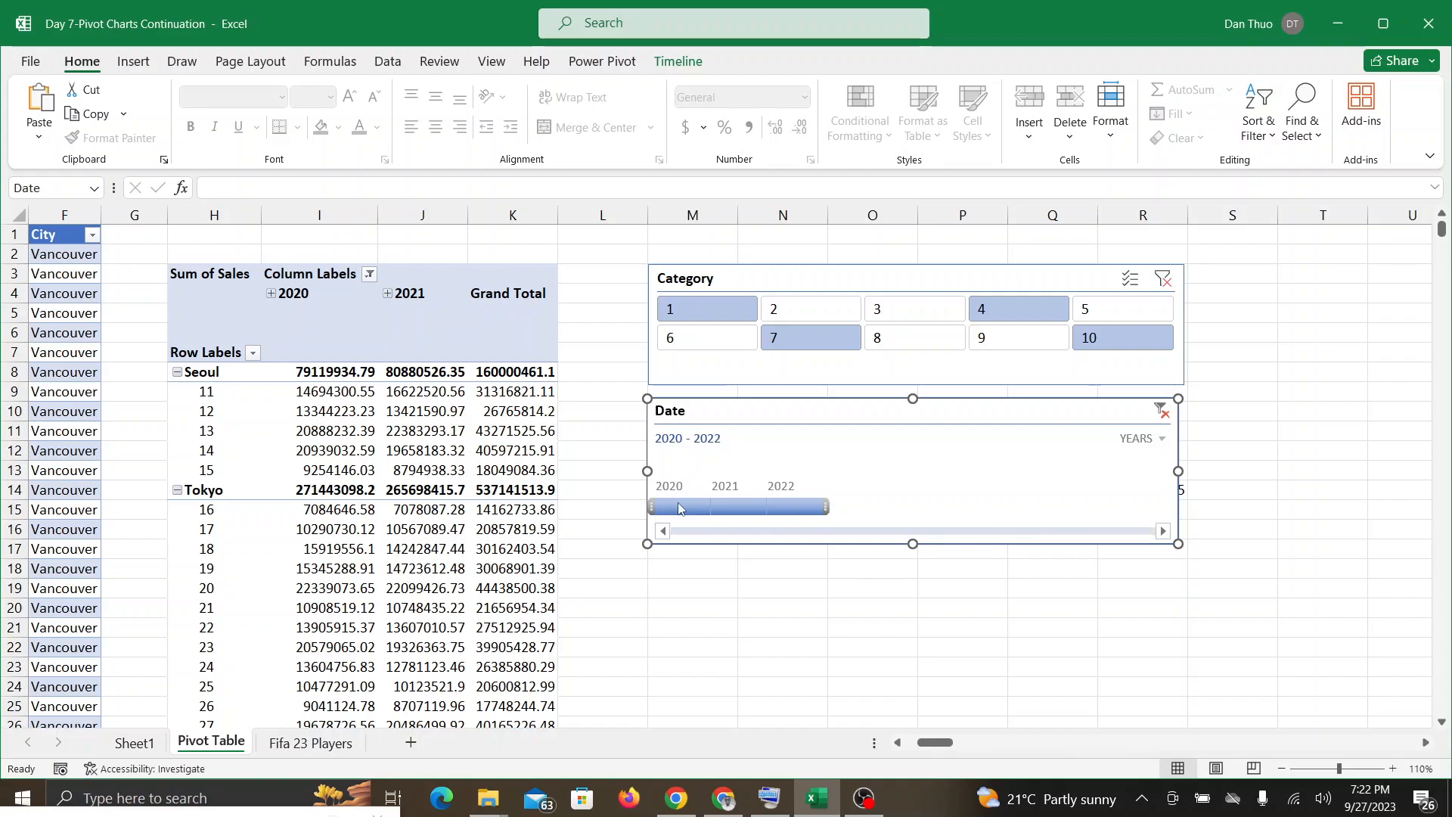
drag(651, 506, 708, 508)
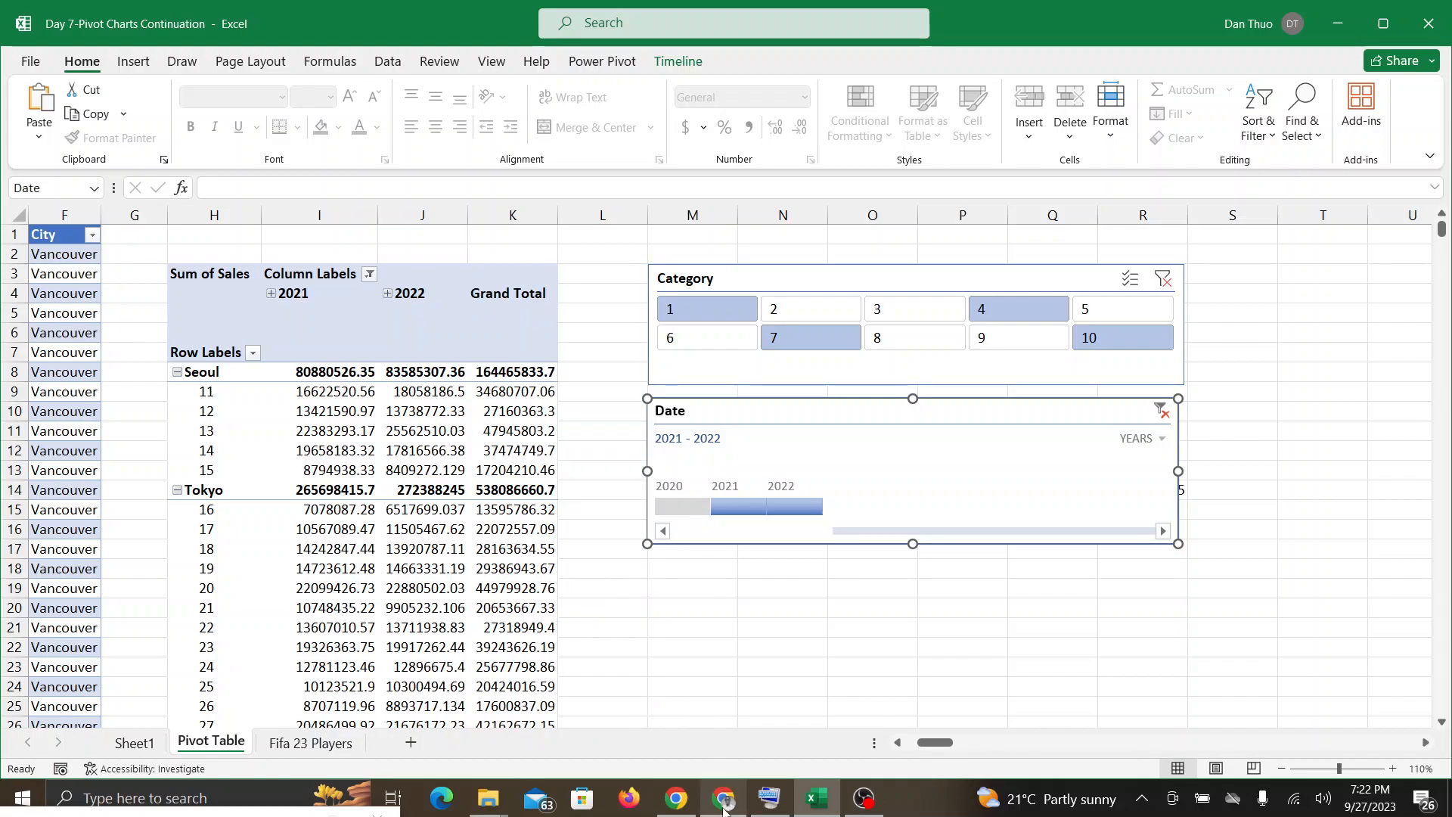
Step: Check the Google Meet call twice for student responses, going back to the Excel PivotTable each time
click(723, 808)
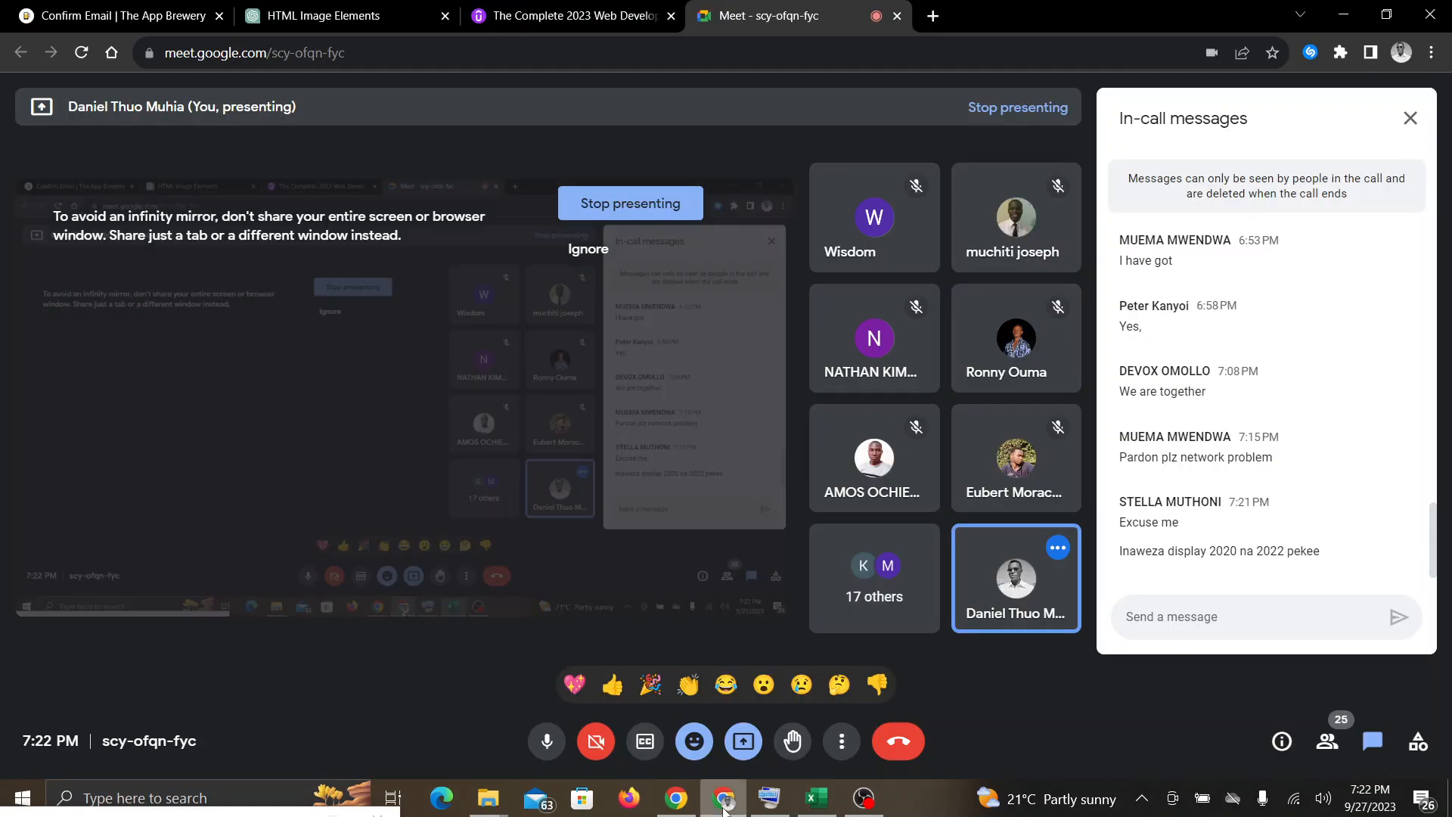
click(816, 800)
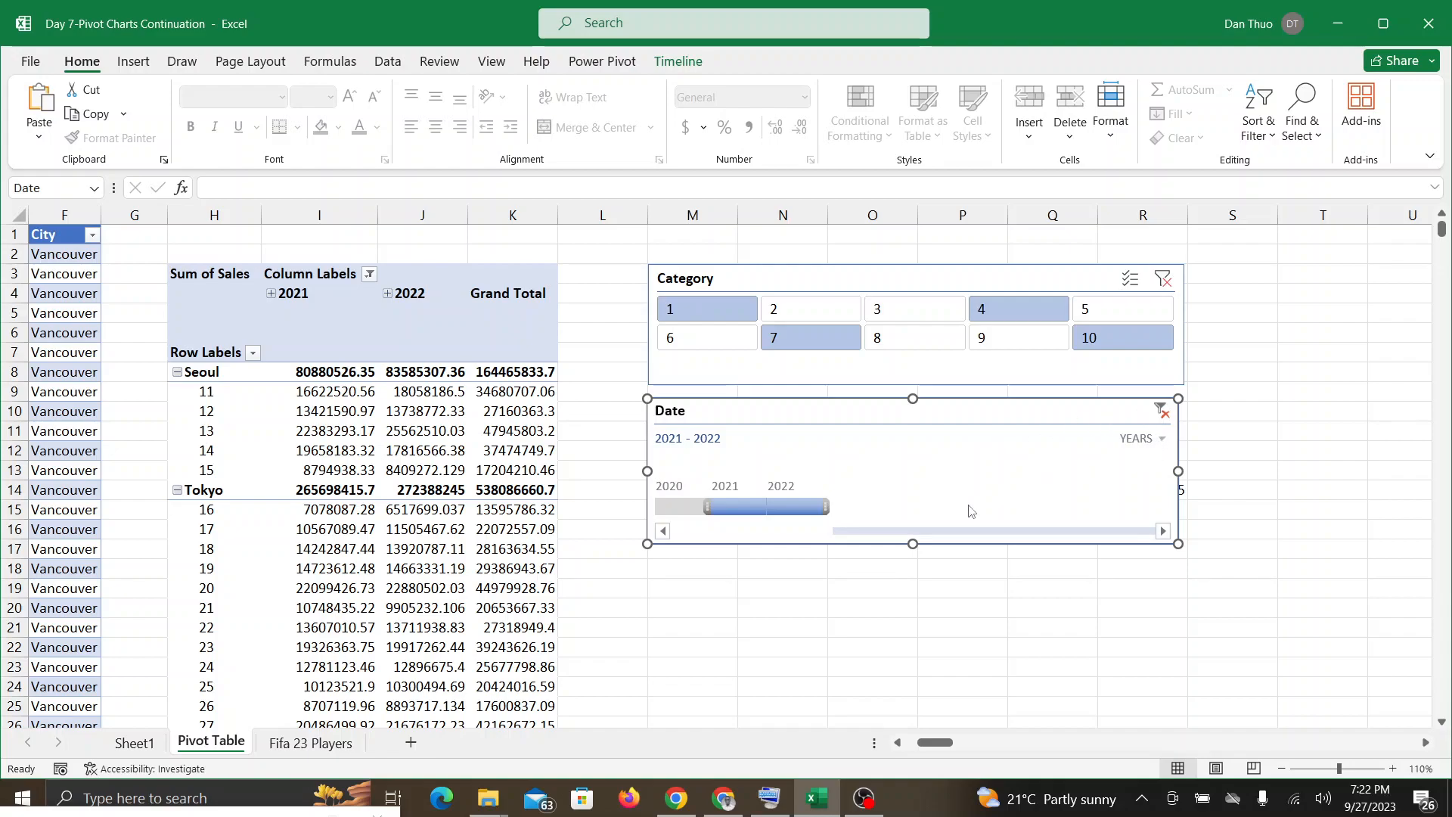
mouse_move(724, 810)
click(724, 718)
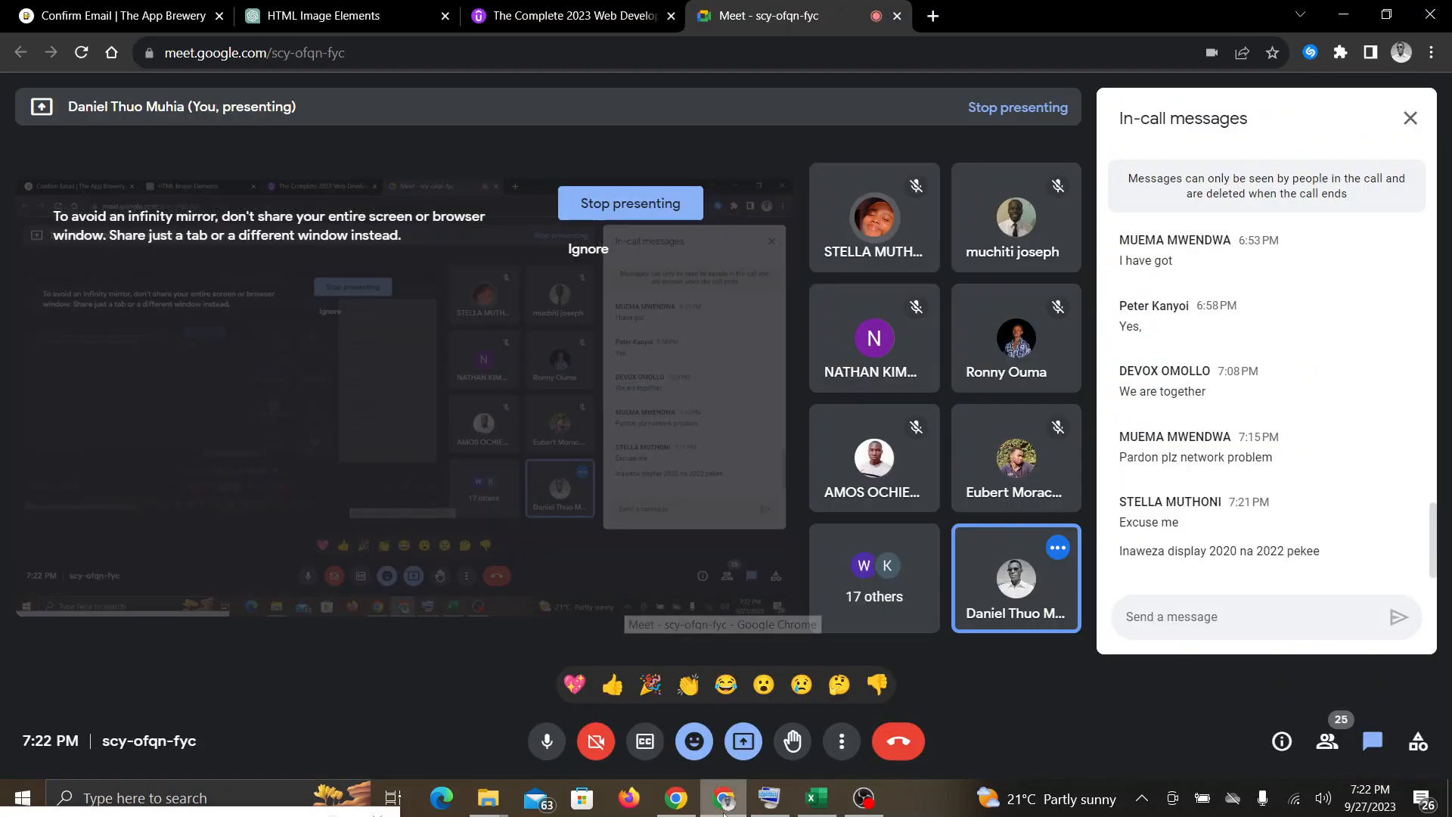
click(810, 809)
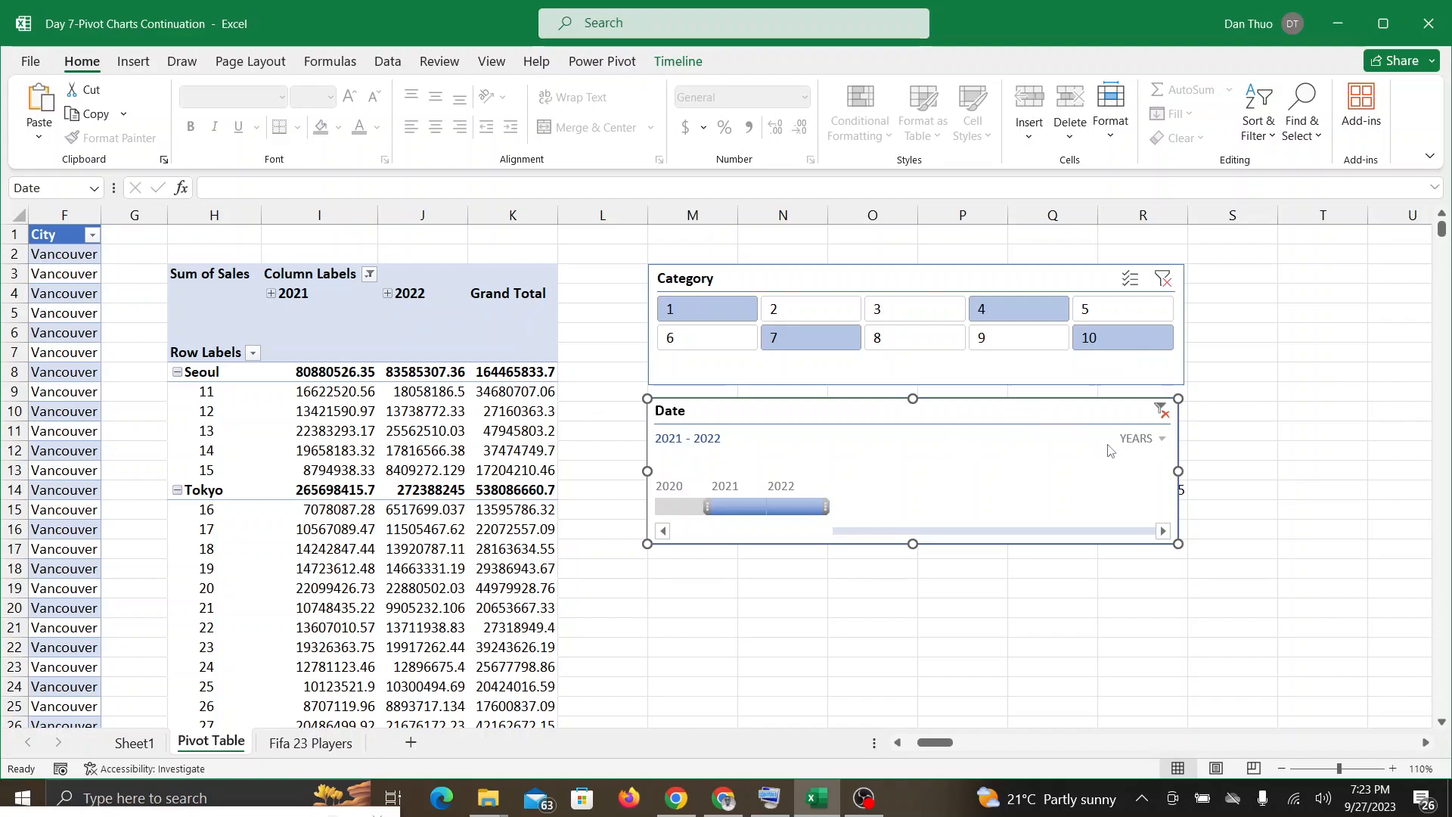
Step: Set the Date timeline's time level to quarters and filter it to Q1 2021, then extend it to Q1 - Q2 2021
click(1151, 438)
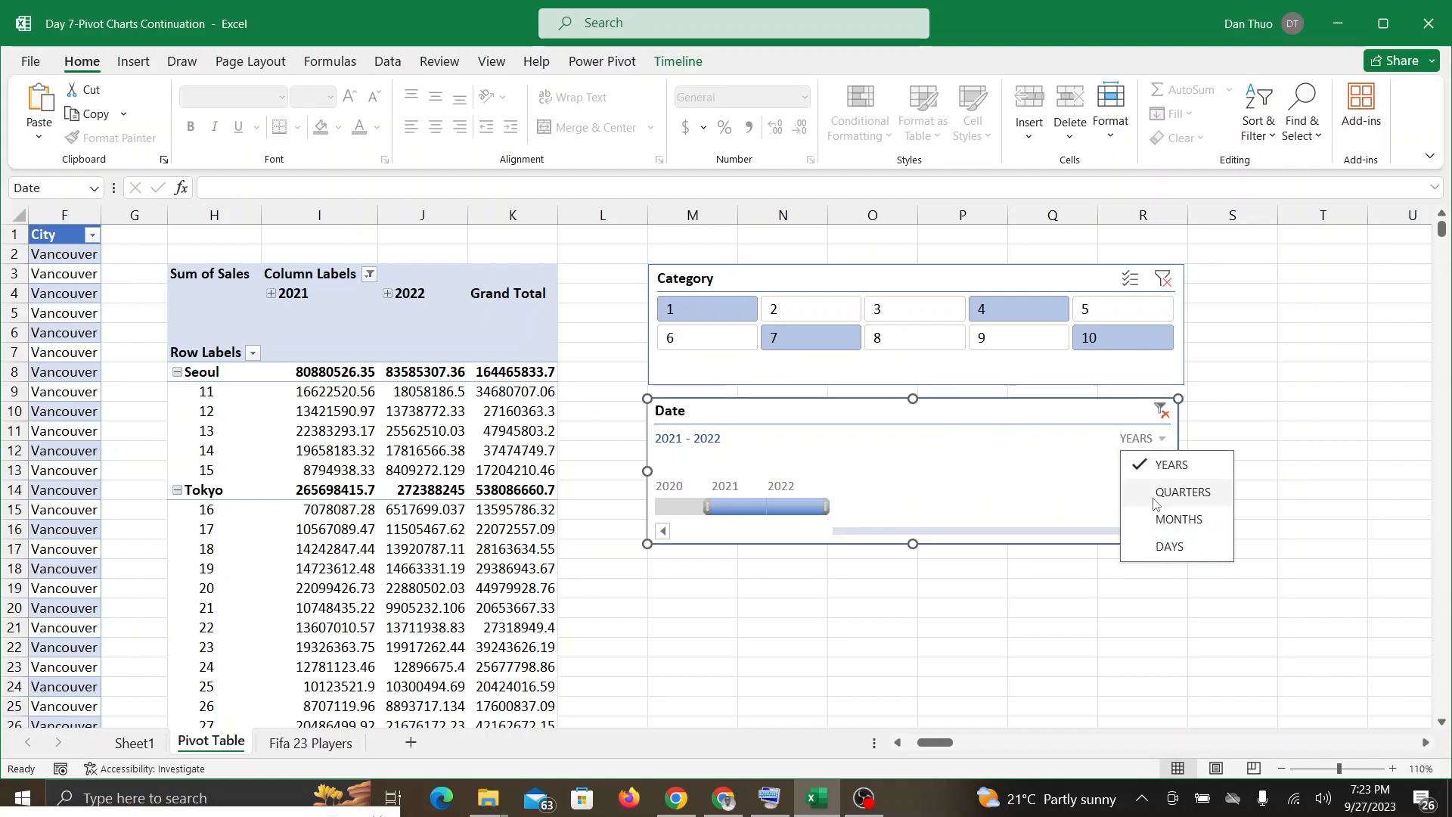
click(1182, 492)
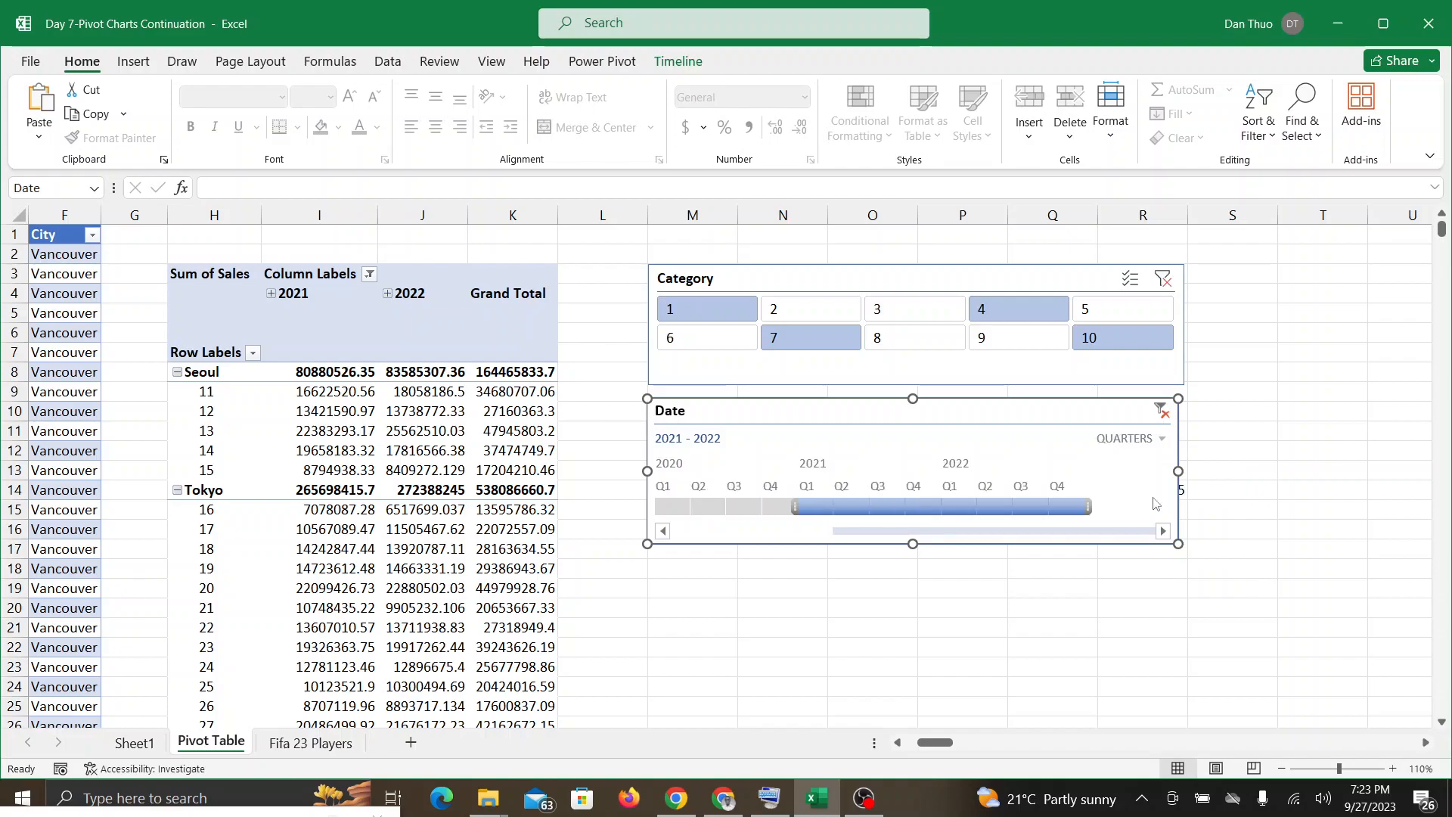
click(1160, 442)
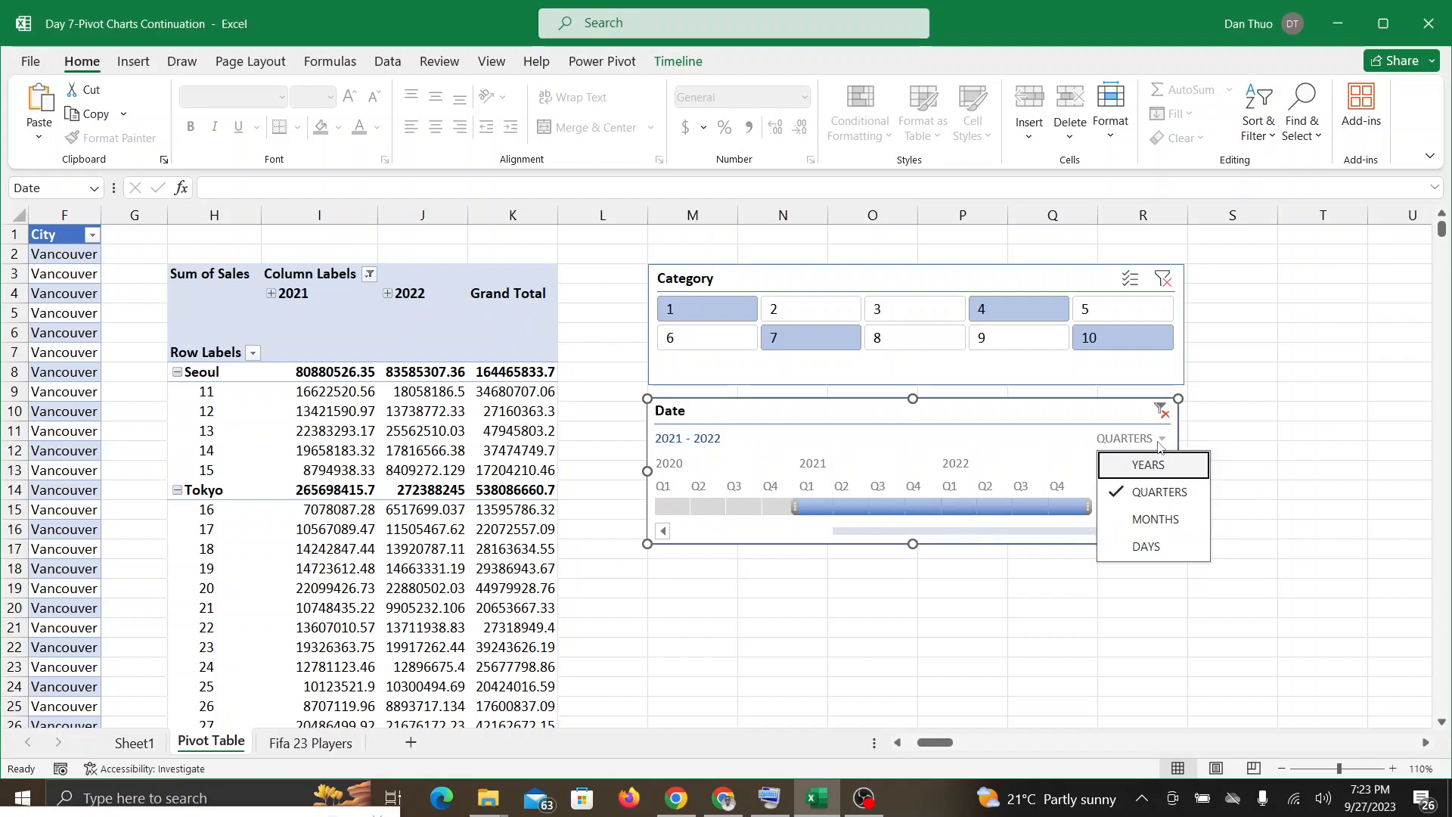
click(1145, 492)
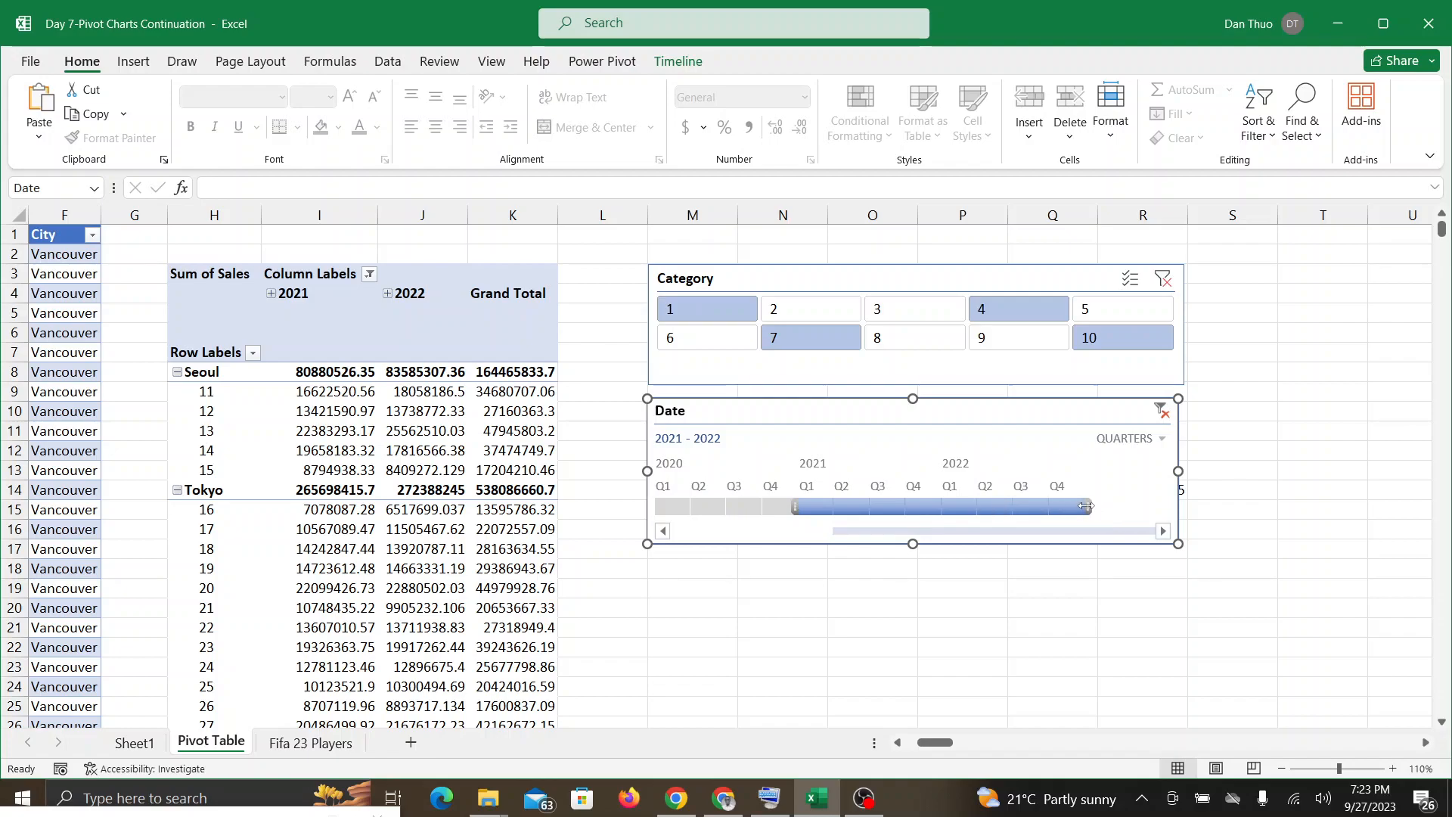
drag(1087, 506, 839, 504)
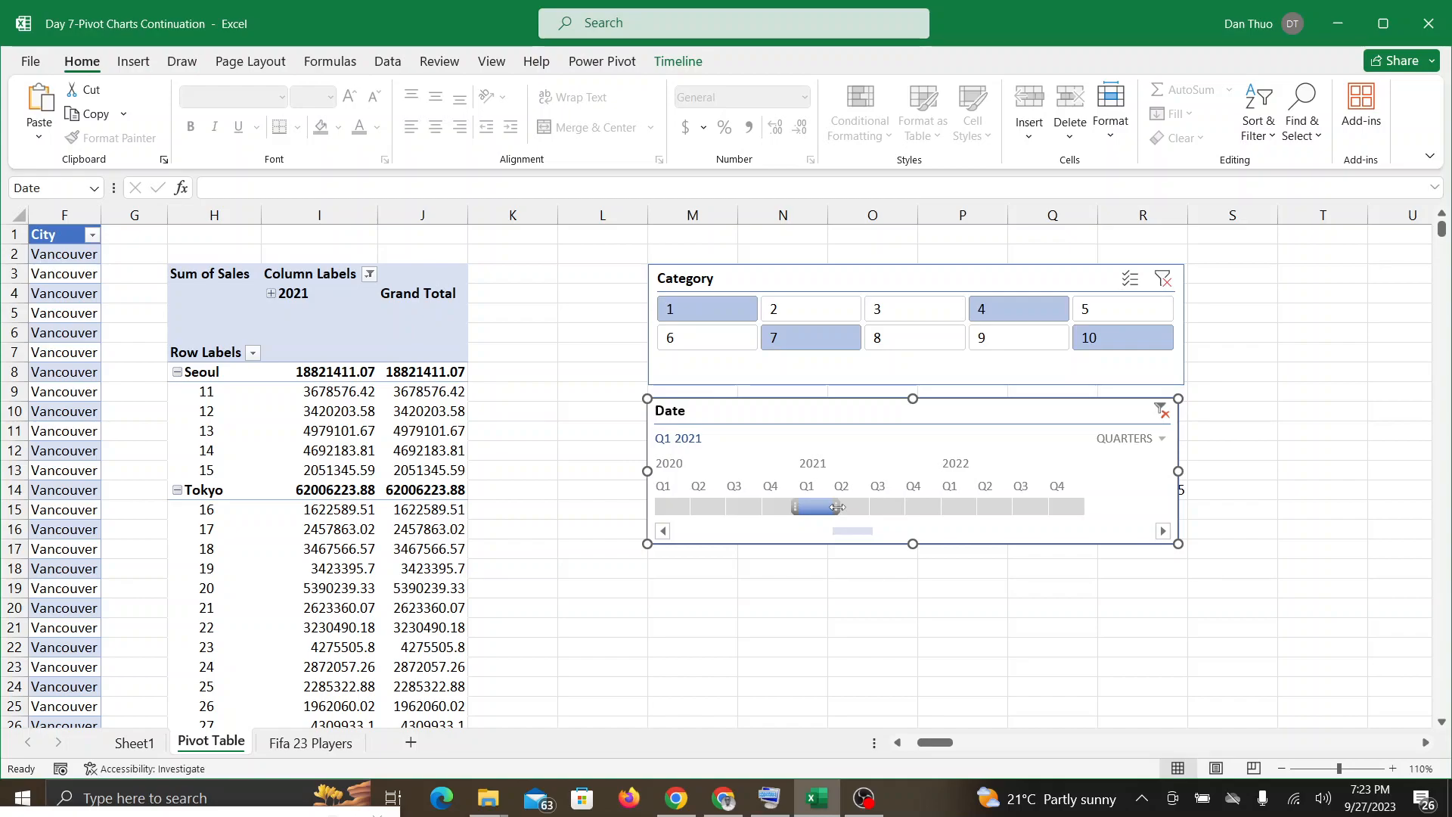
drag(837, 507, 875, 507)
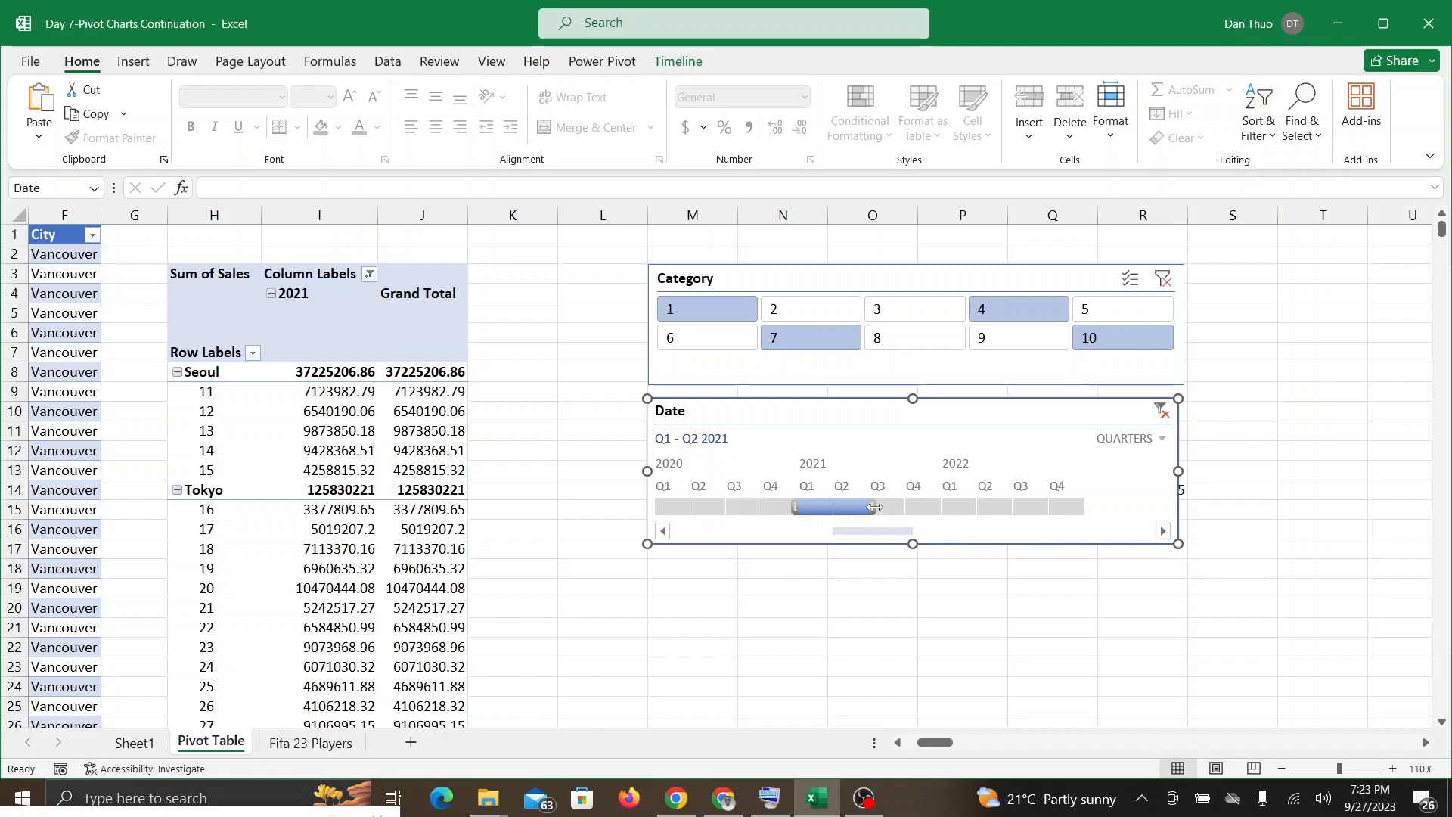
Step: Check the Google Meet call and, back in Excel, narrow the Date timeline filter to Q1 2021
click(727, 803)
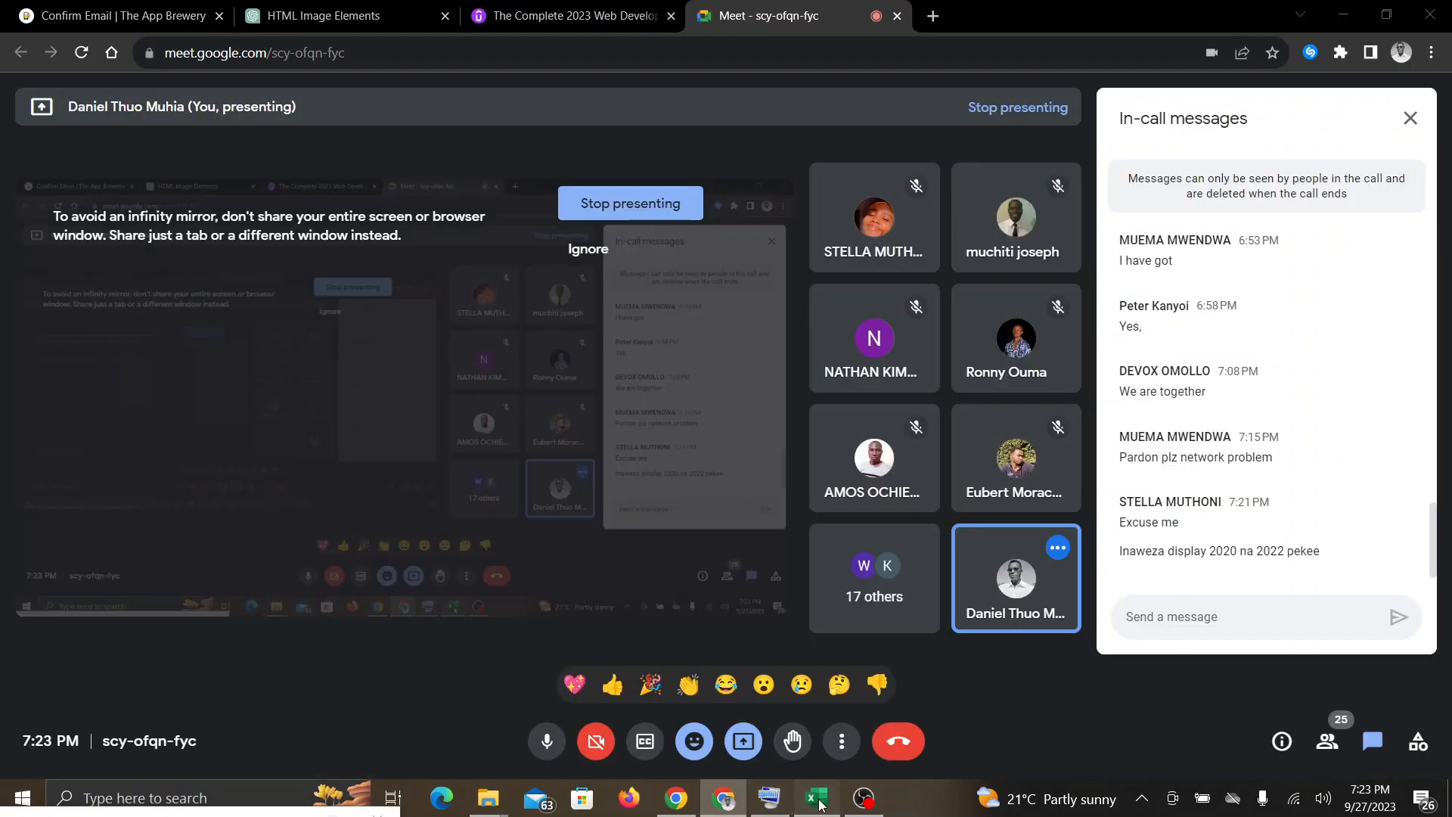
click(817, 797)
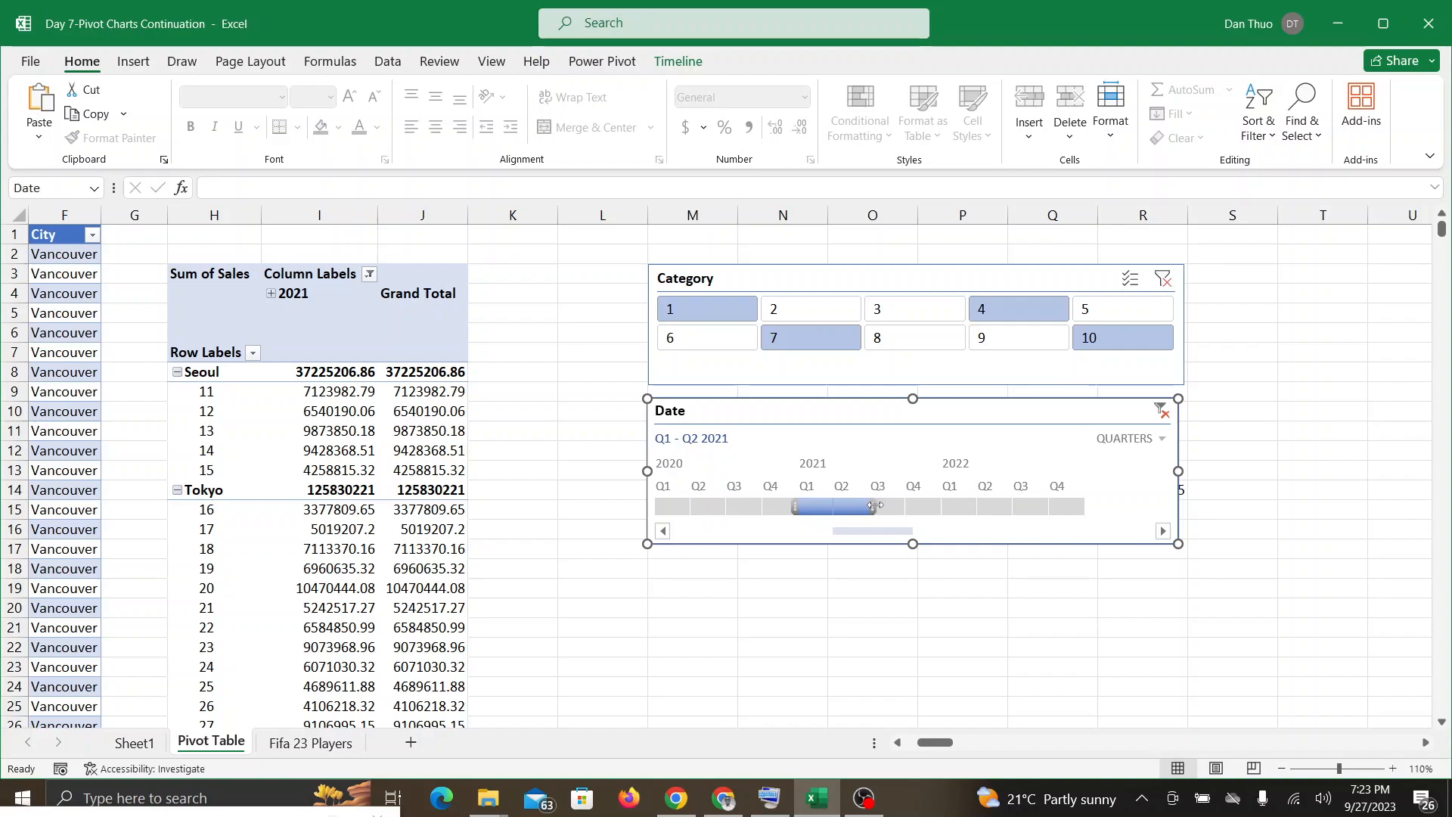
drag(875, 505, 838, 503)
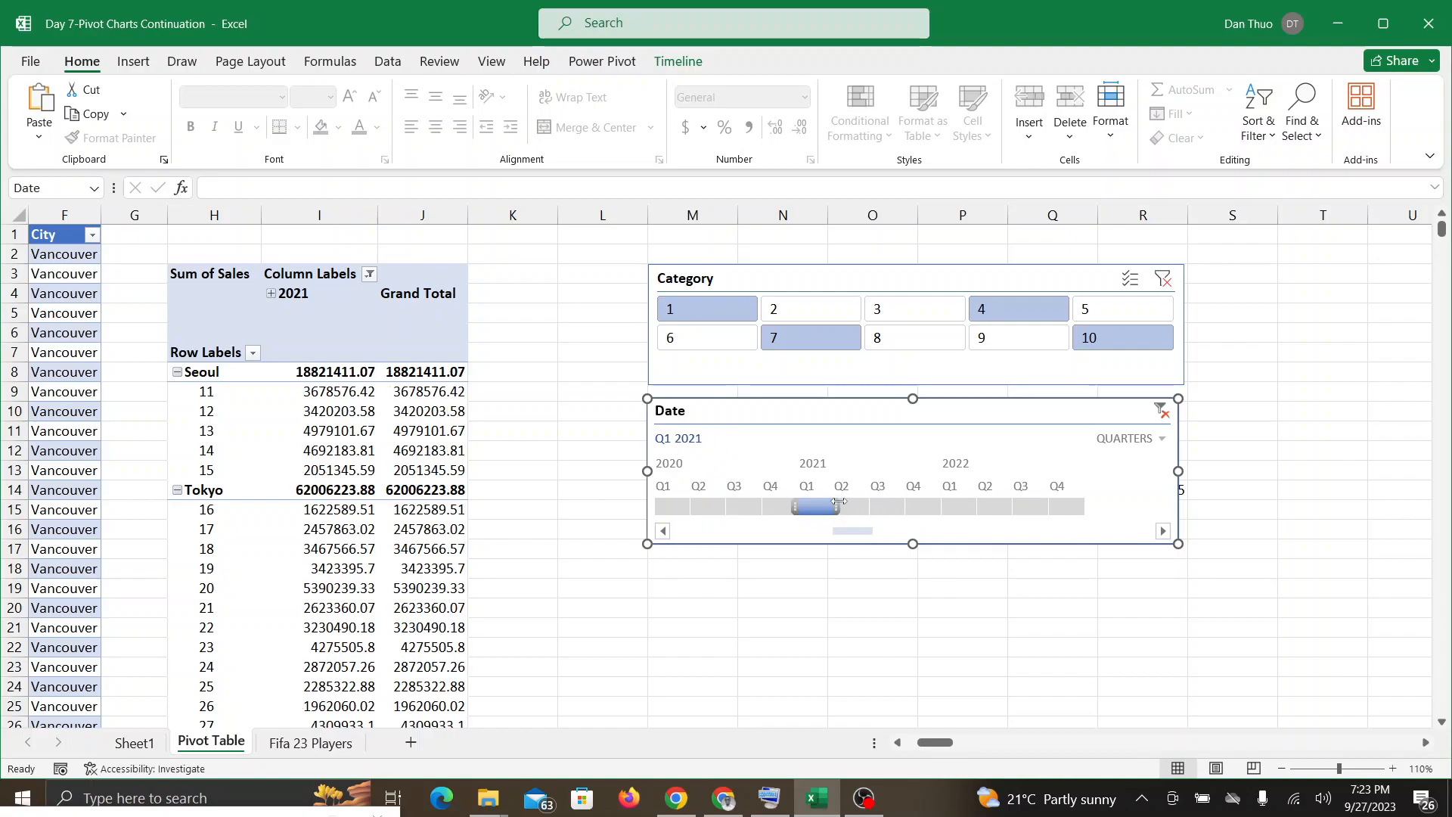
Step: Set the Date timeline's time level to years and filter it to 2022 only
click(1134, 439)
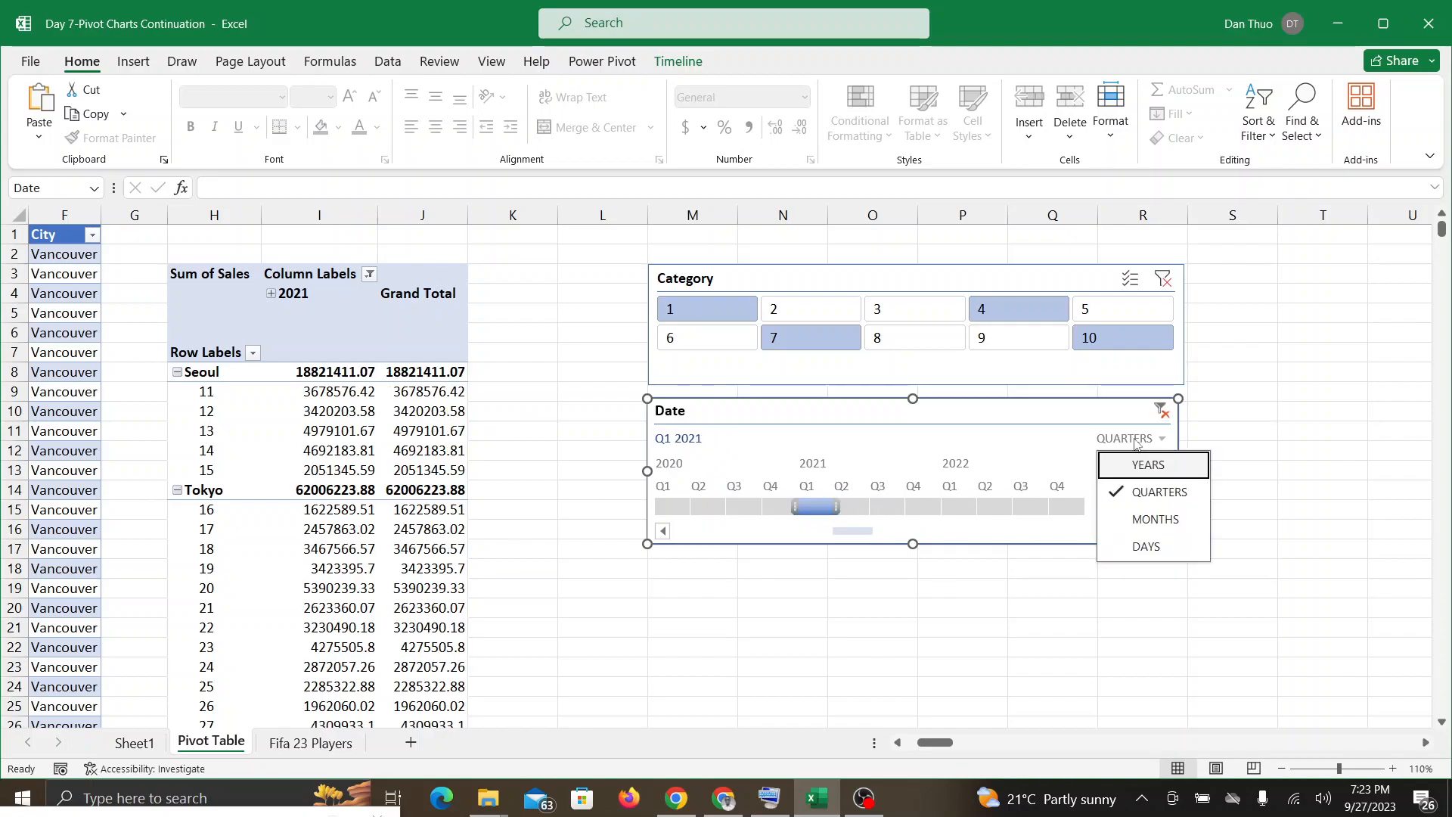
click(1145, 463)
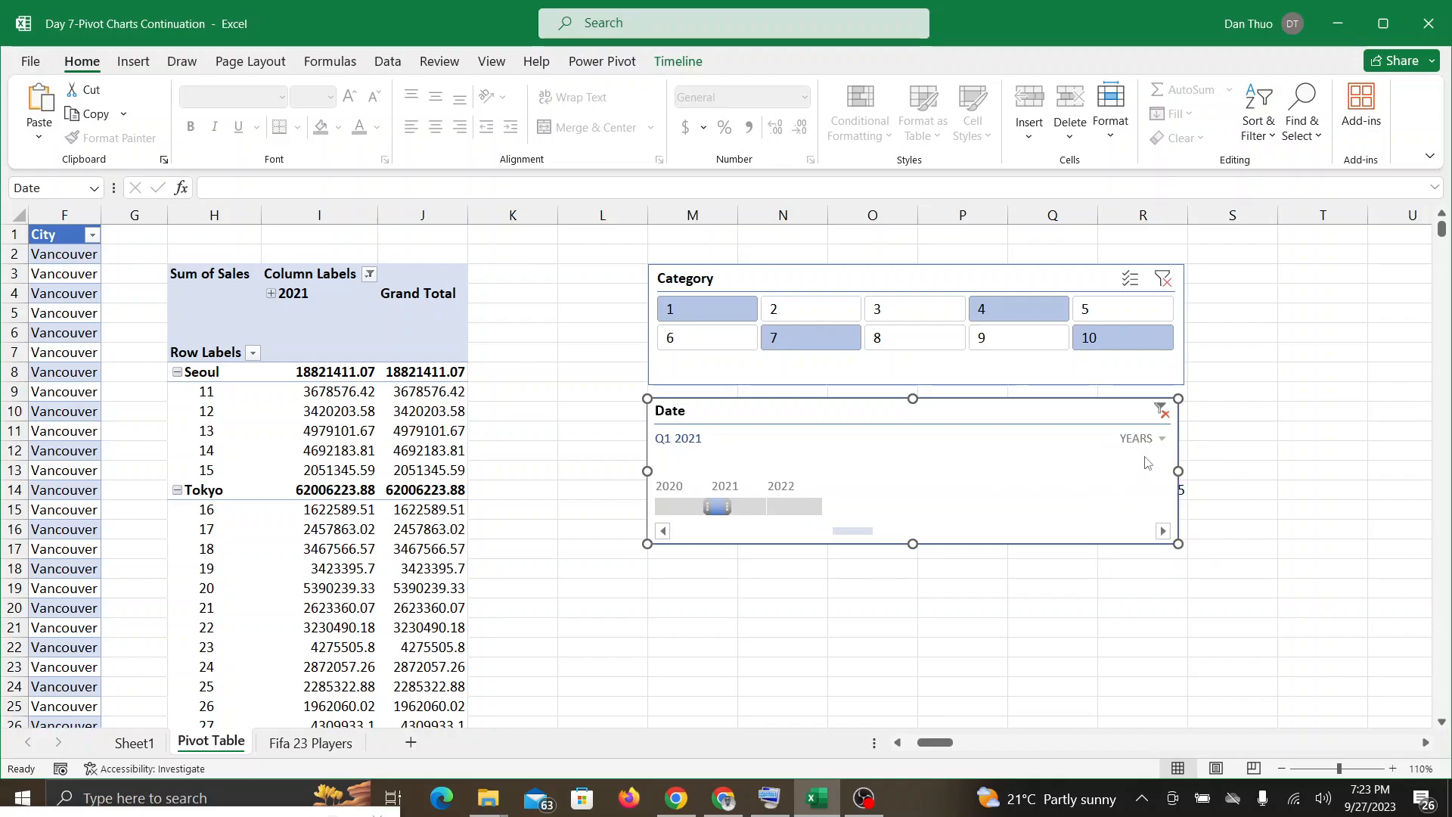
drag(731, 506, 826, 507)
drag(707, 507, 765, 507)
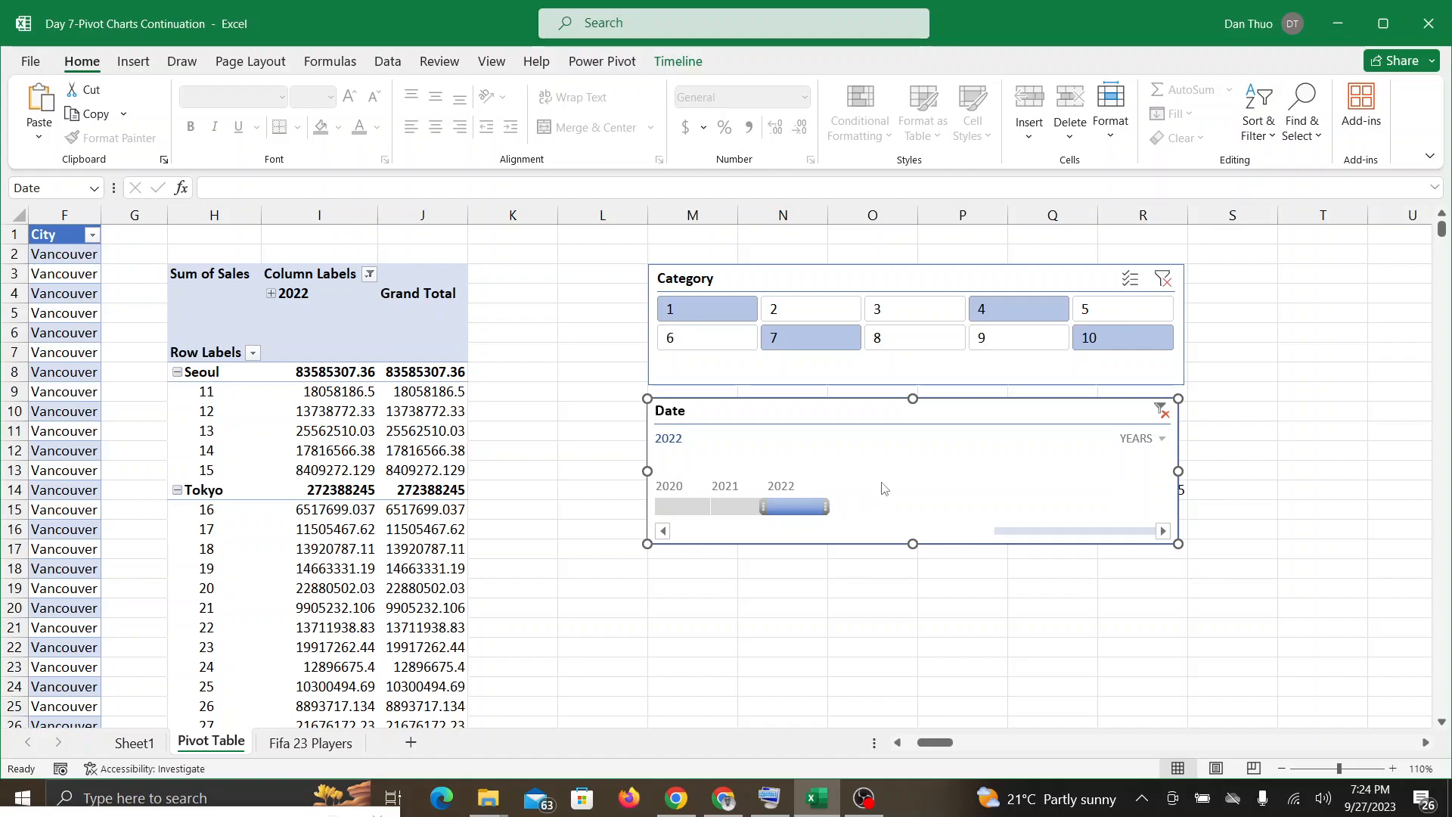
Step: Set the Date timeline's time level to quarters and filter it to Q1 2022
click(1149, 440)
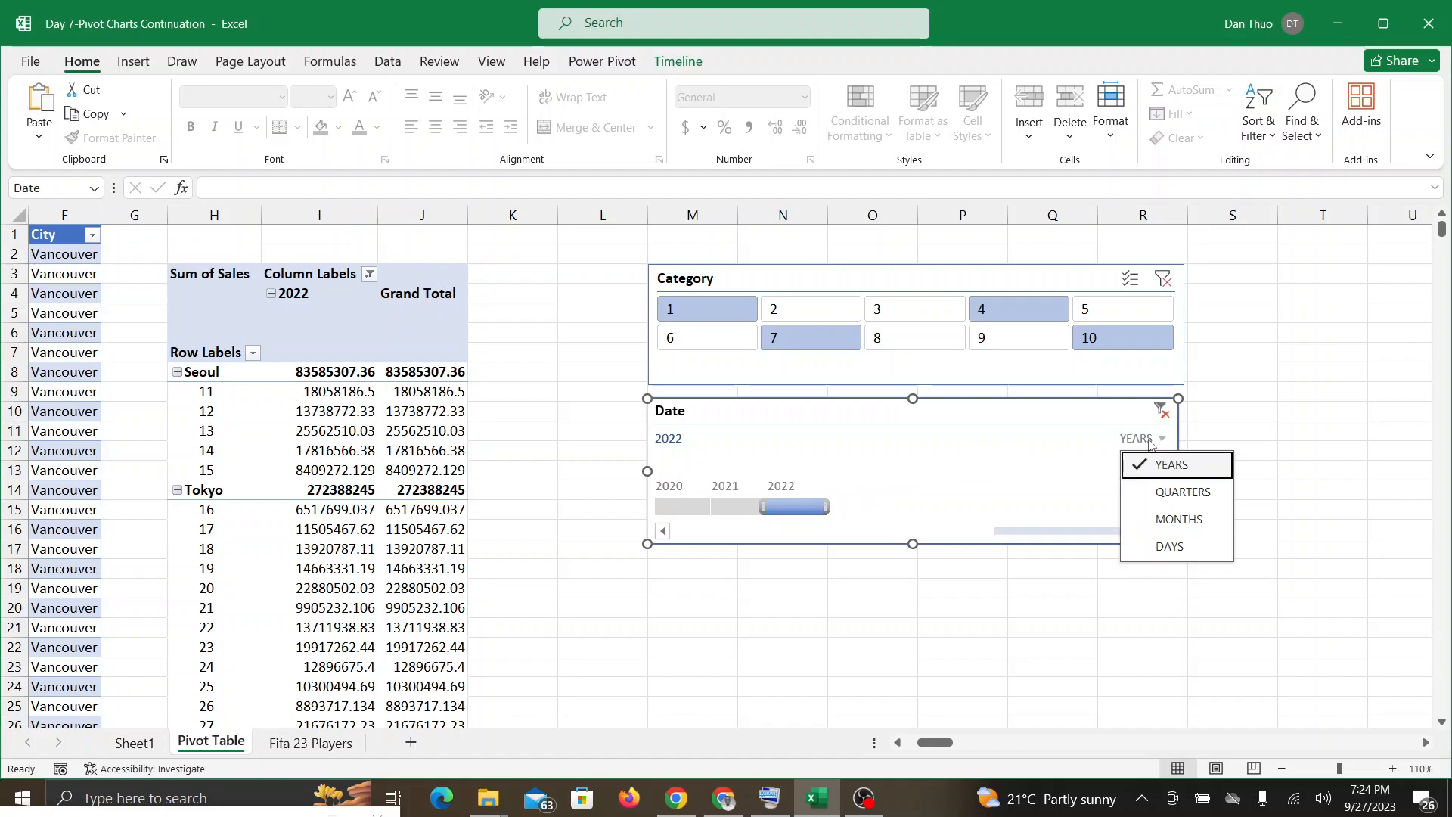
click(1141, 493)
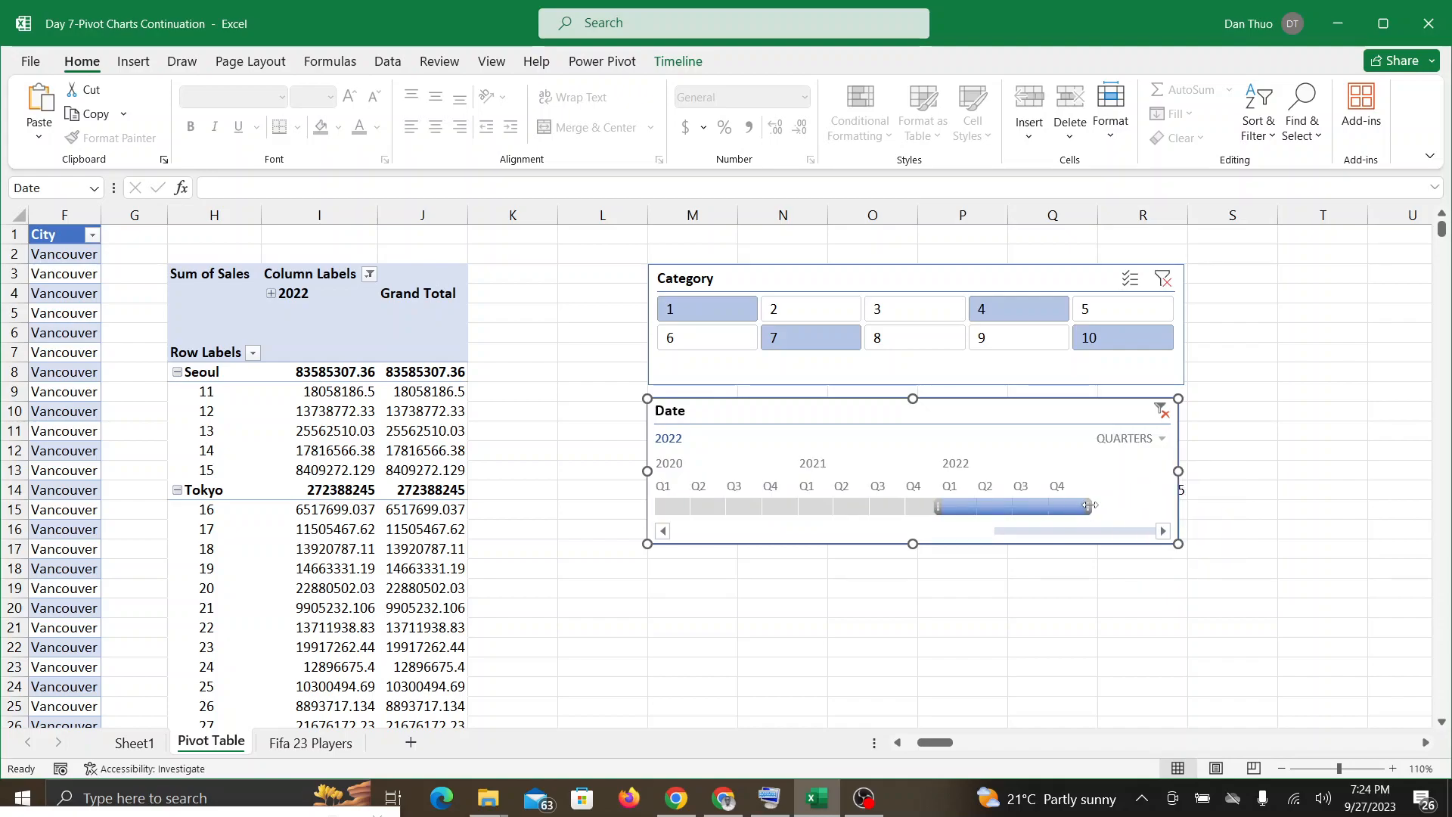
drag(1078, 505, 980, 501)
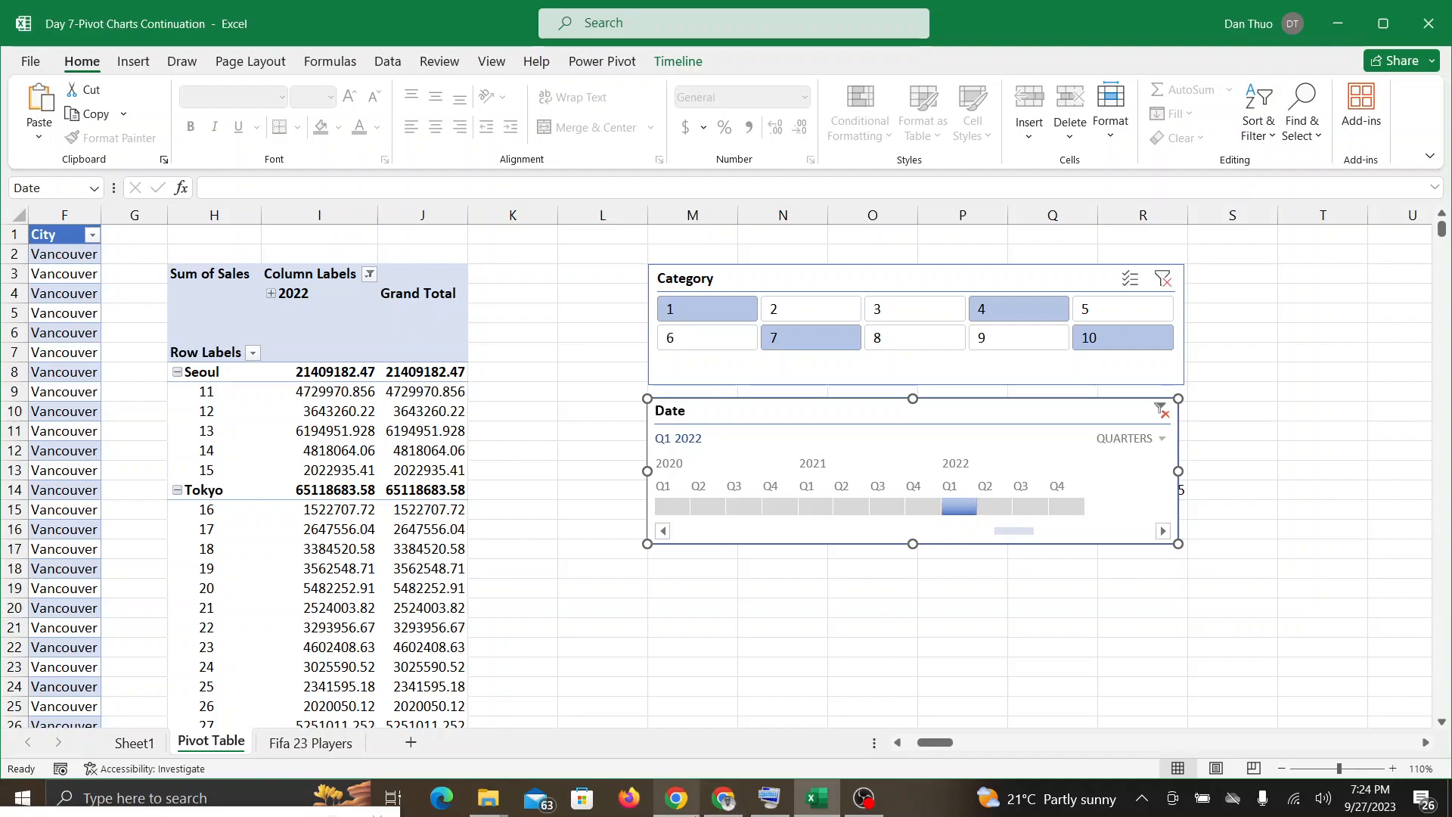
Step: Check the Google Meet call and, back in Excel, set the Date timeline's time level to months
click(723, 798)
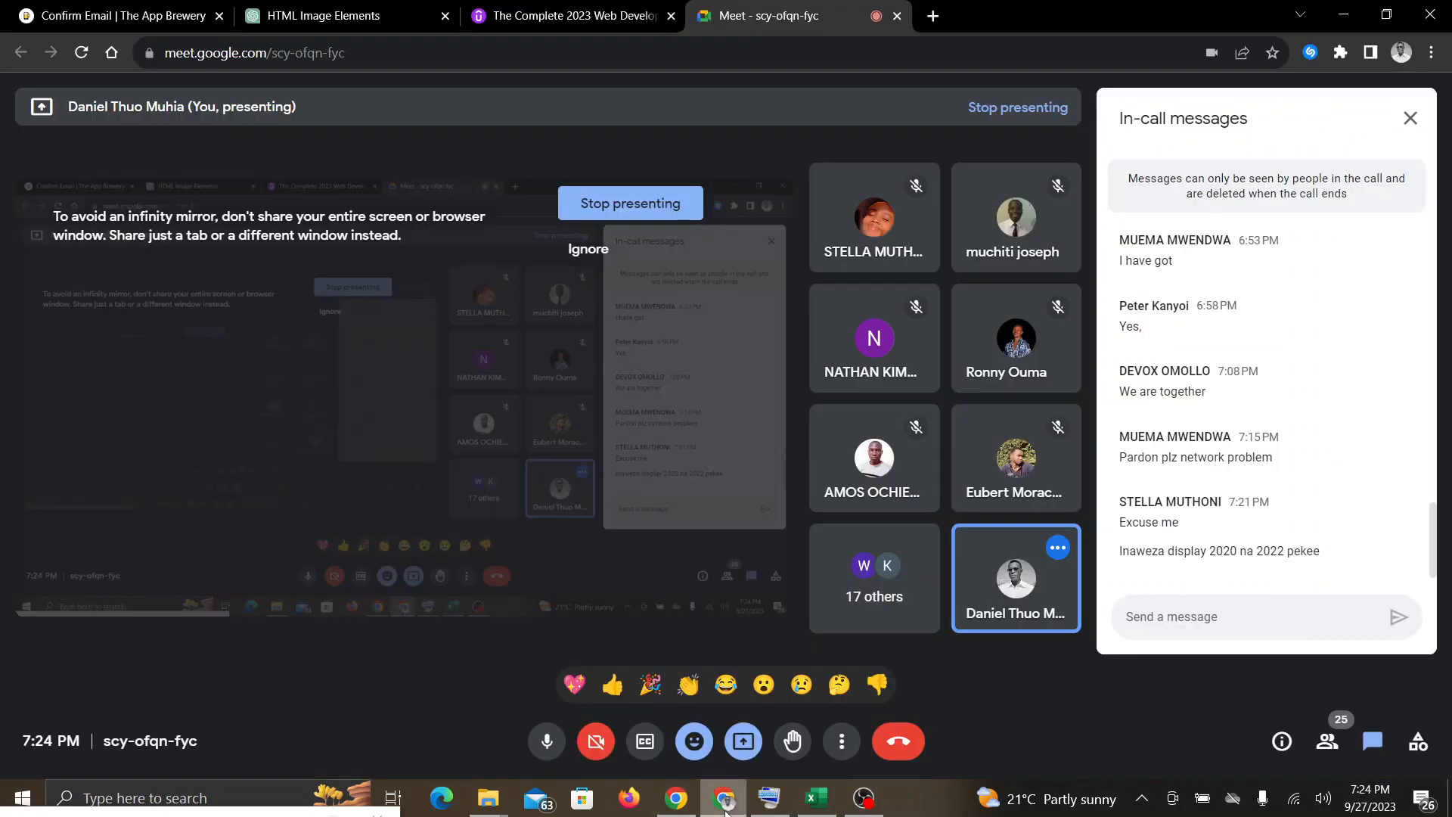
click(808, 796)
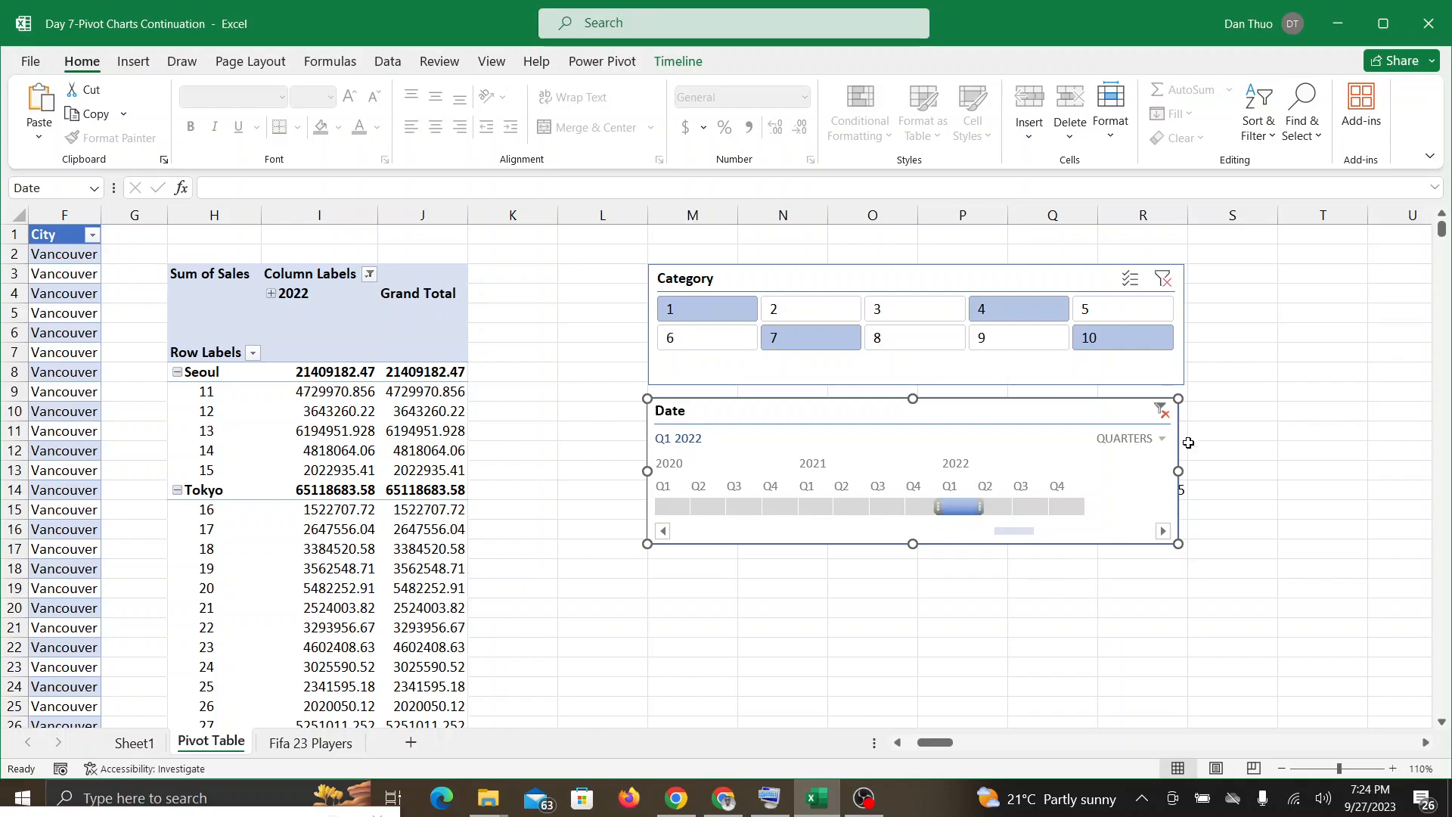
click(1163, 439)
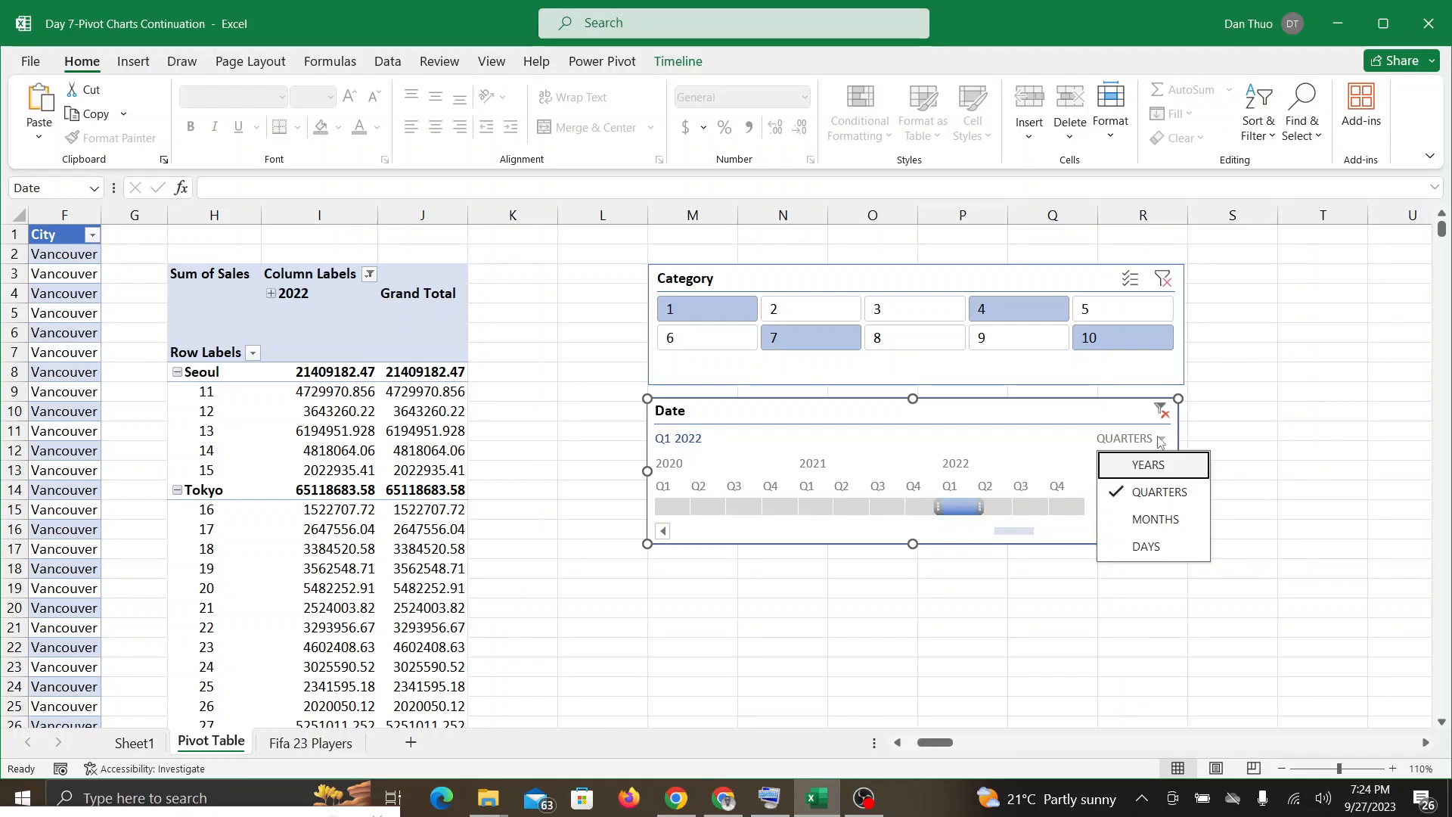
click(1150, 520)
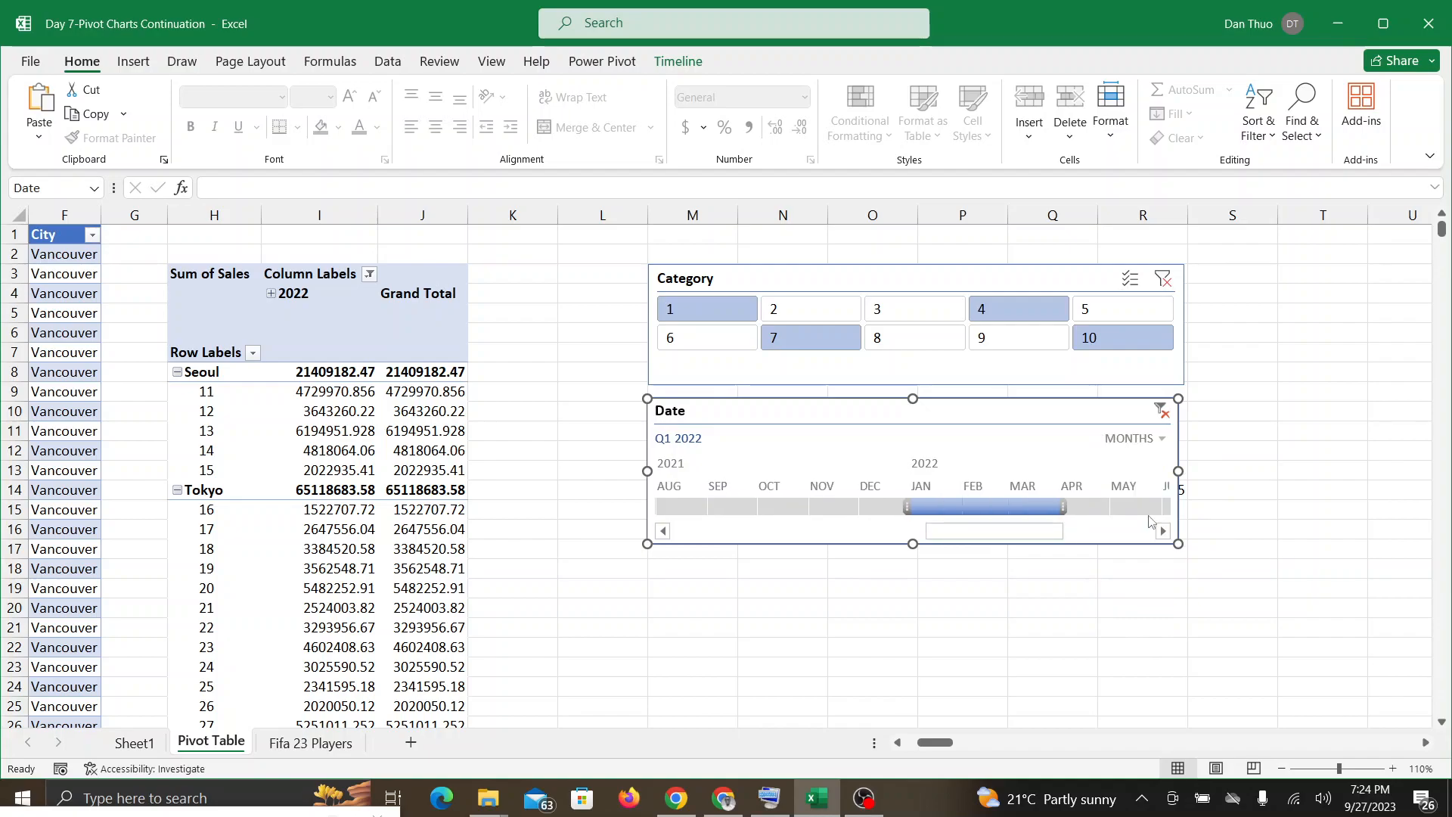
Step: Keep the Date timeline's time level at months and narrow its filter to January 2022
click(1162, 441)
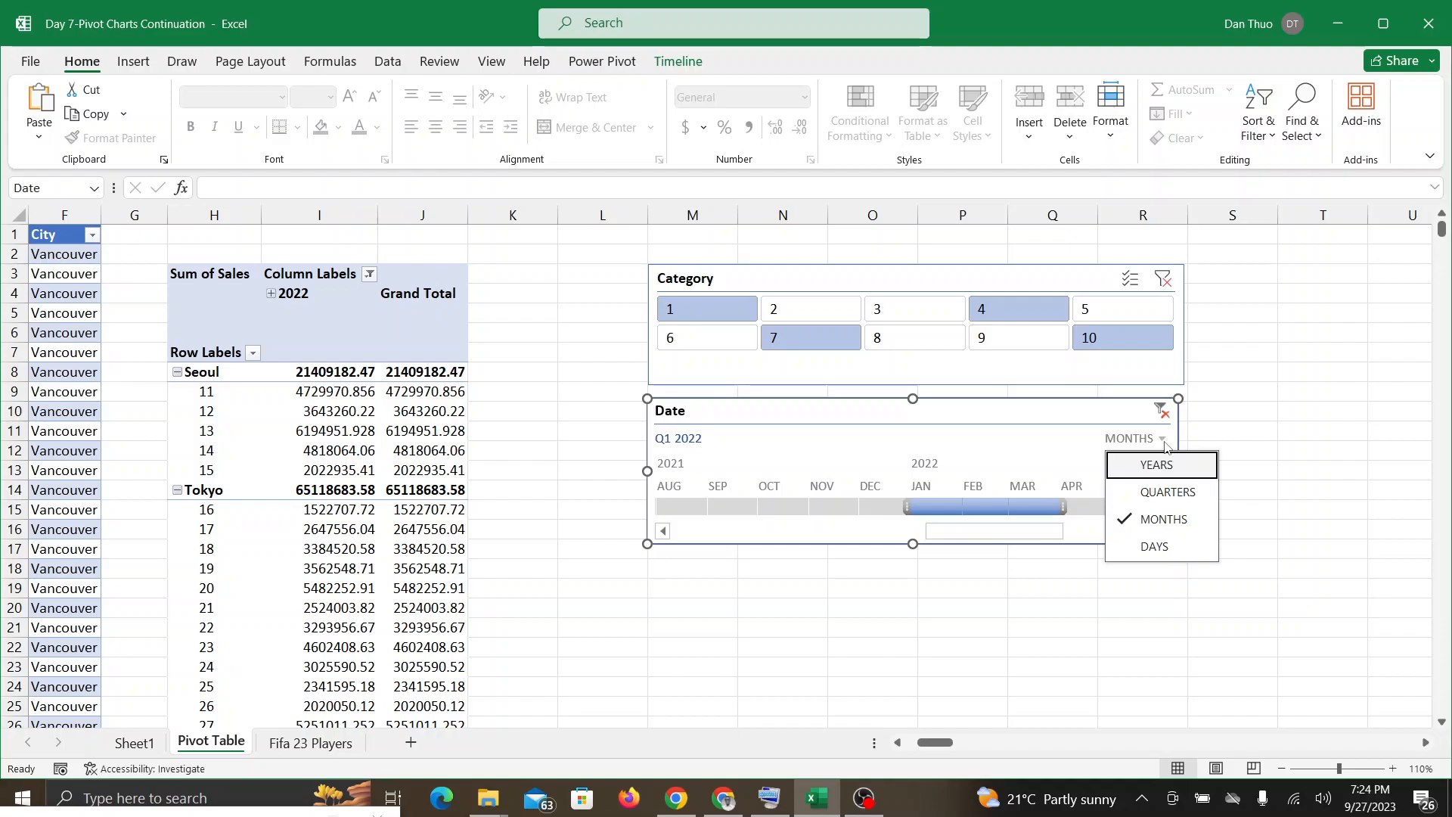
click(1144, 521)
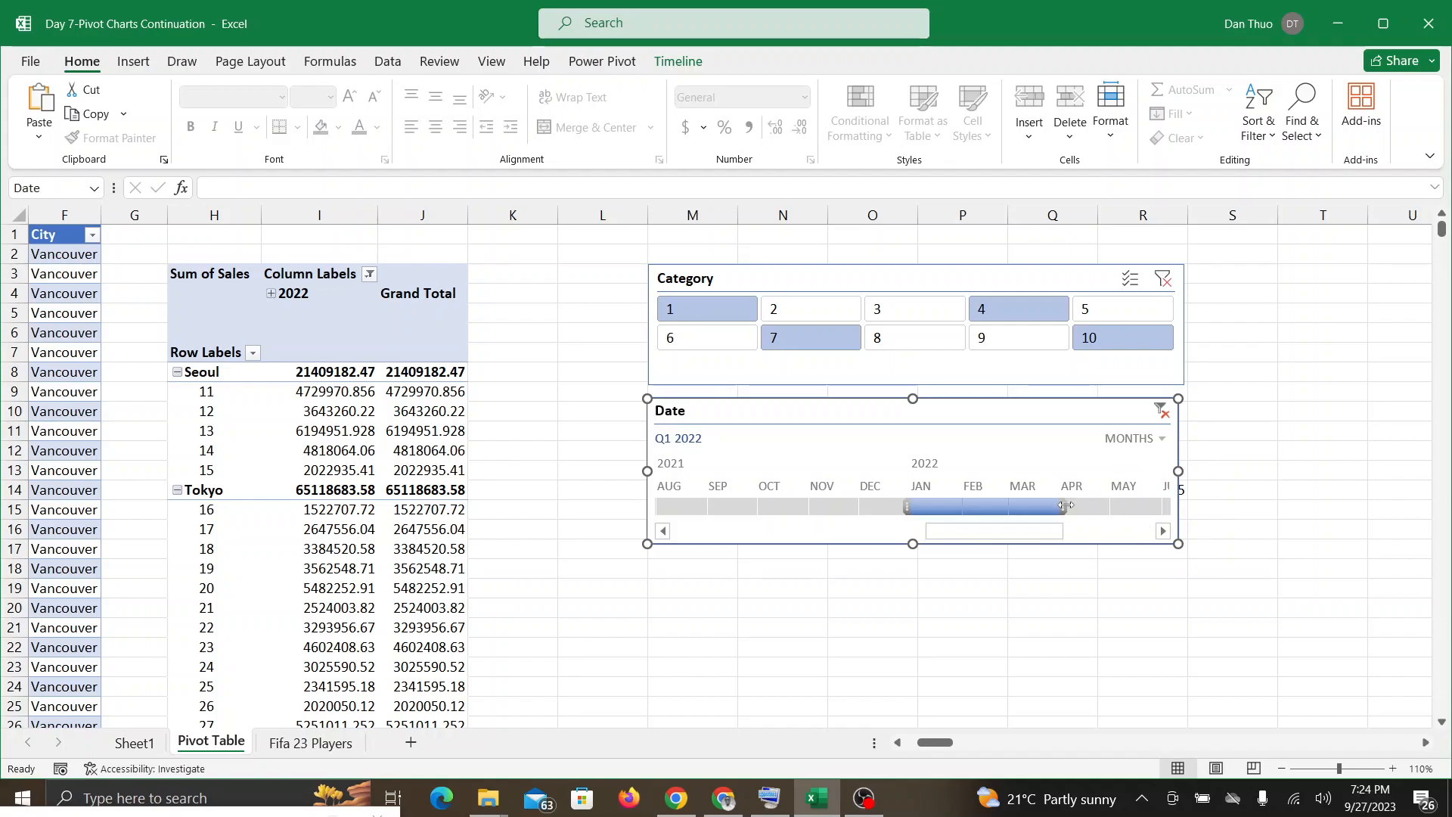
drag(1066, 505, 958, 513)
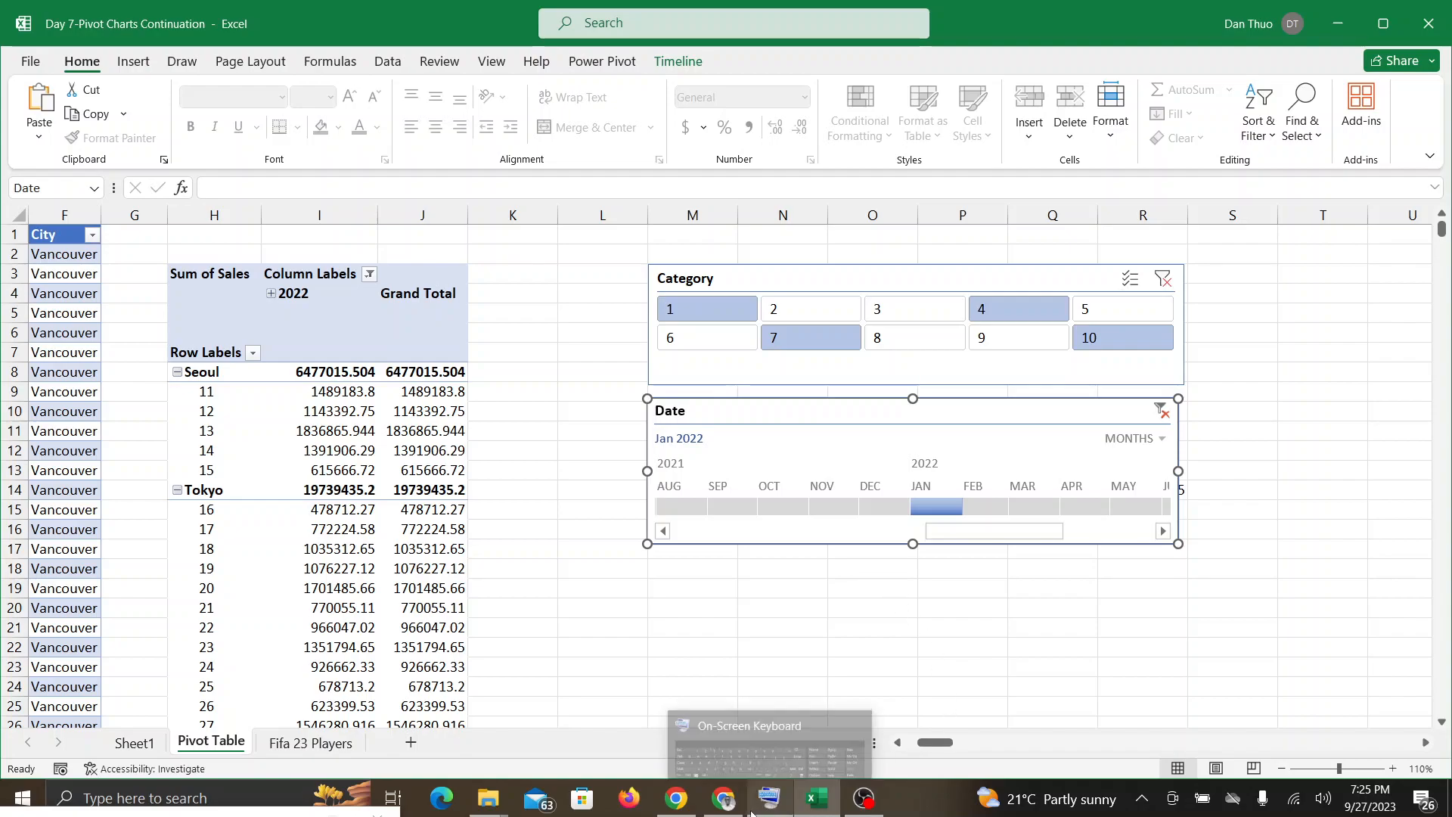
Step: Check the Google Meet call and, back in Excel, expand the 2022 and Qtr1 column groups in the PivotTable
click(728, 809)
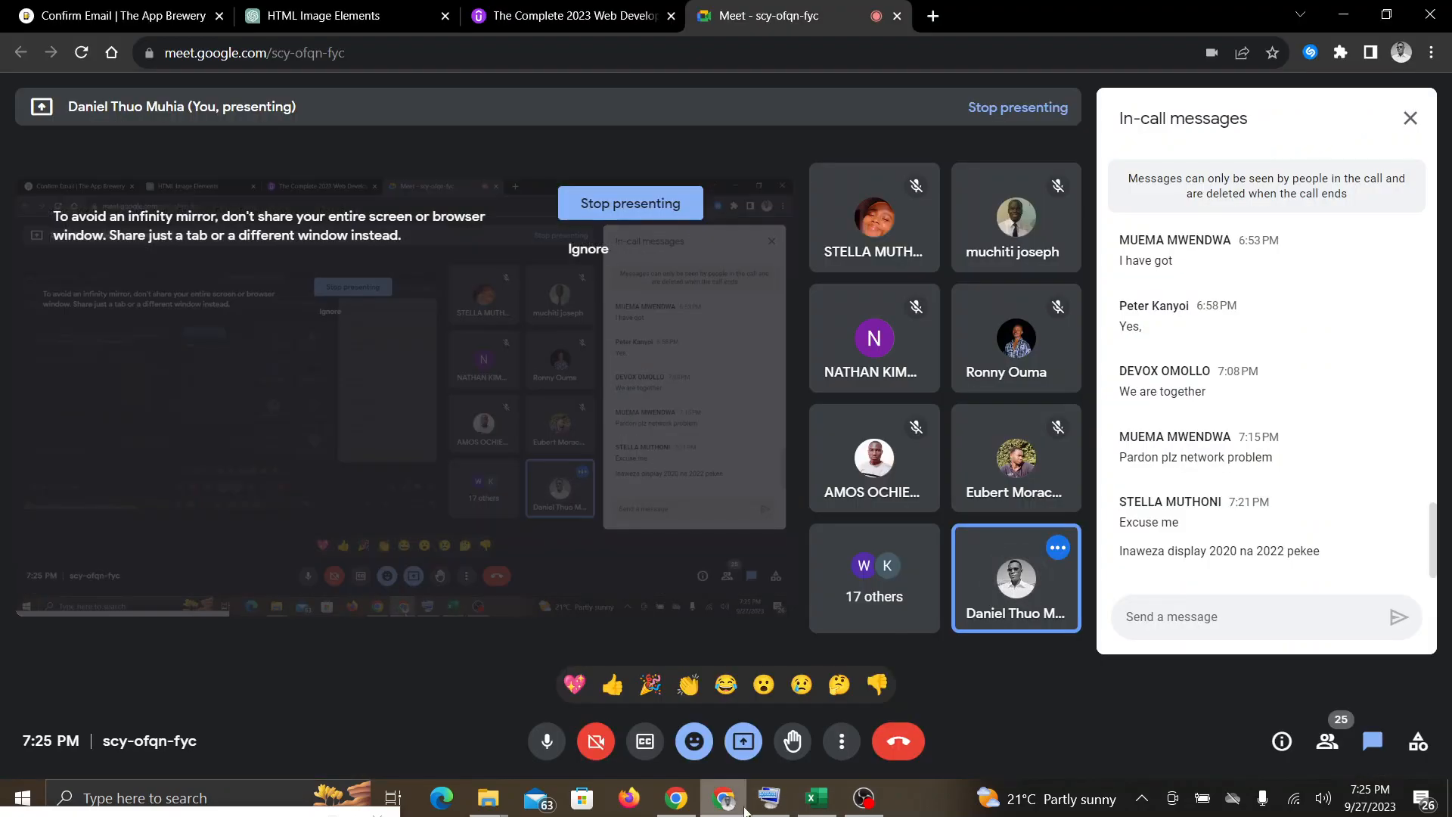
click(832, 802)
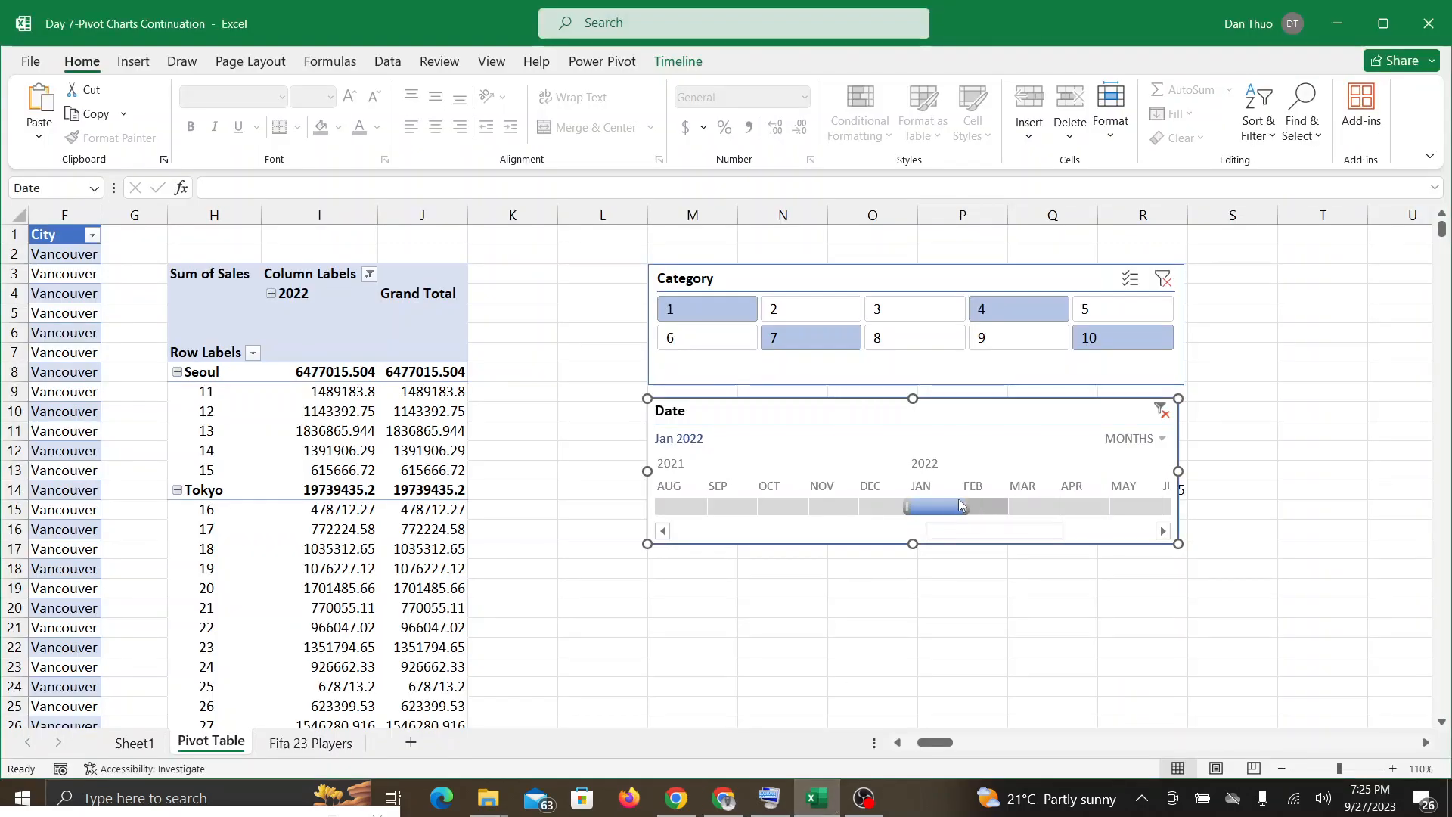
mouse_move(966, 504)
mouse_down()
mouse_move(1013, 505)
mouse_move(967, 508)
mouse_up()
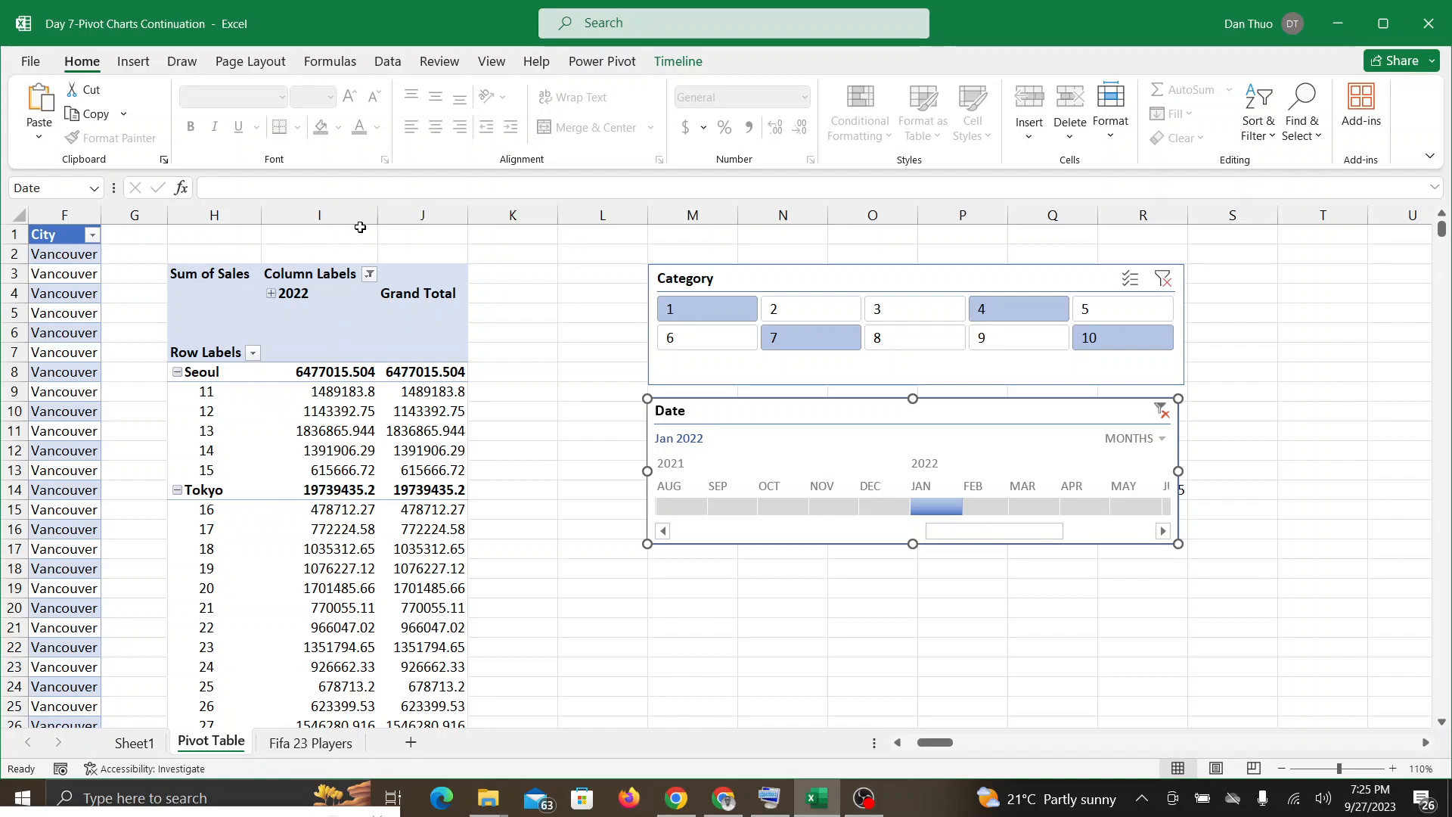
click(272, 294)
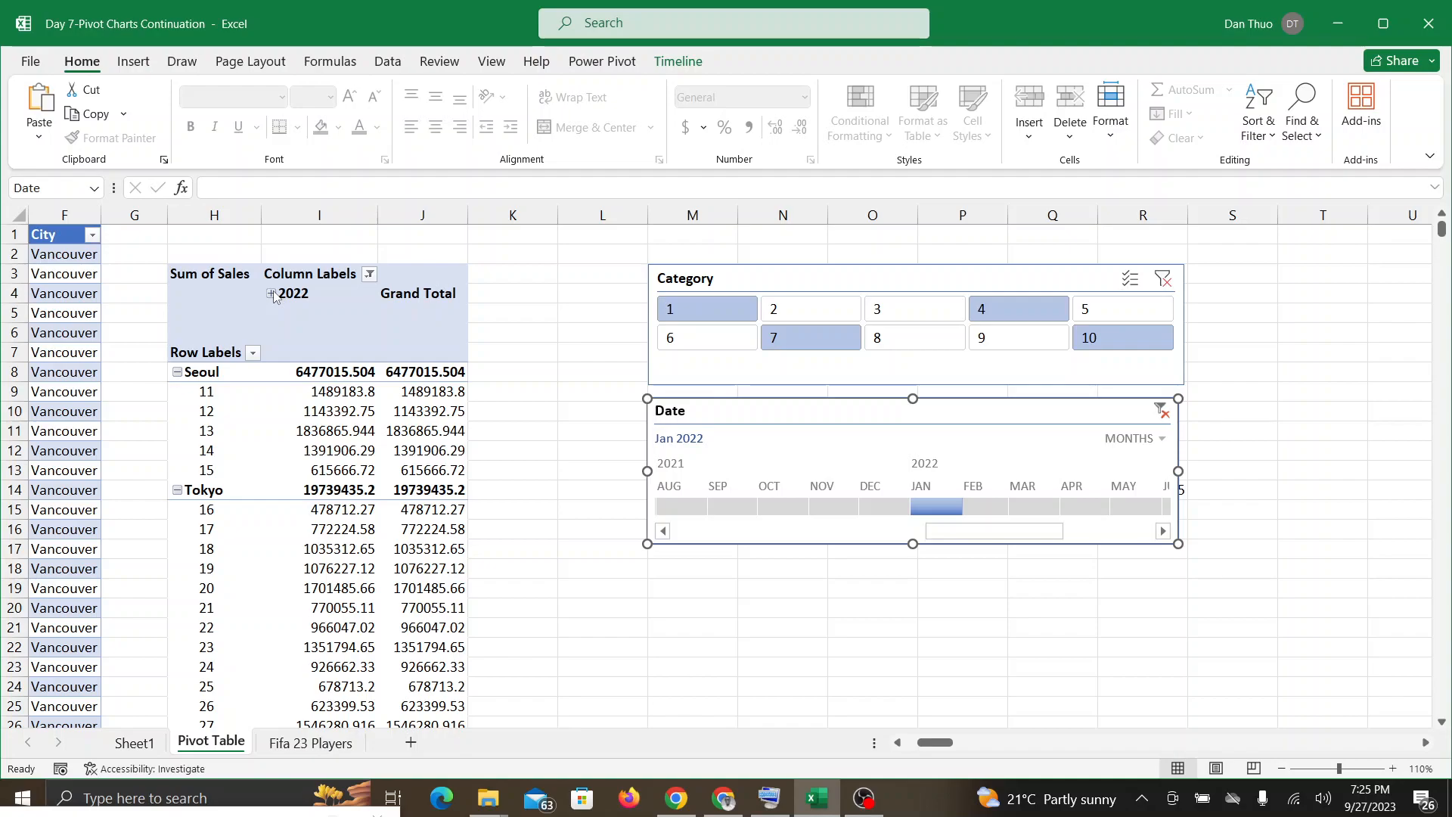
click(271, 294)
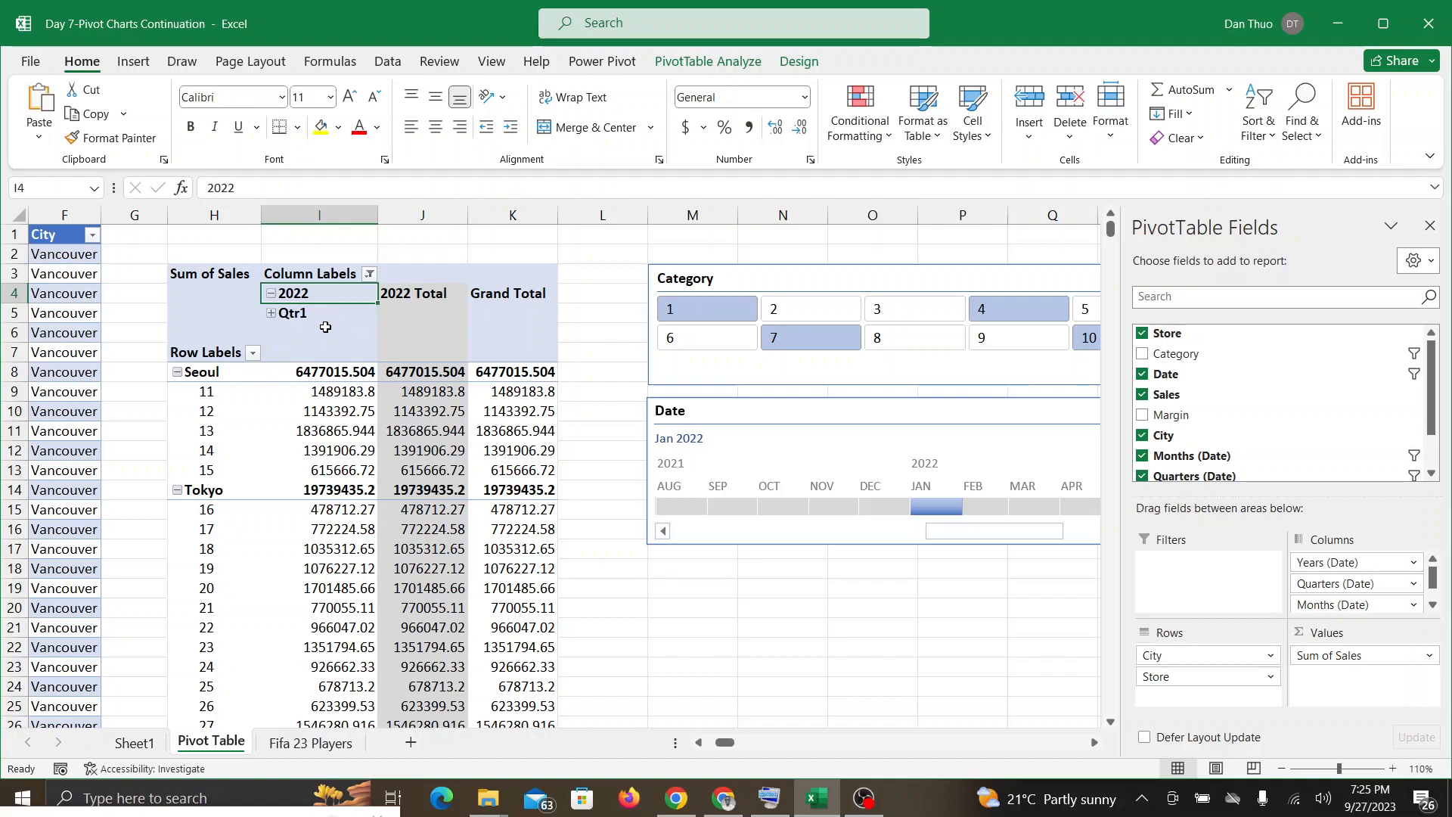
click(271, 294)
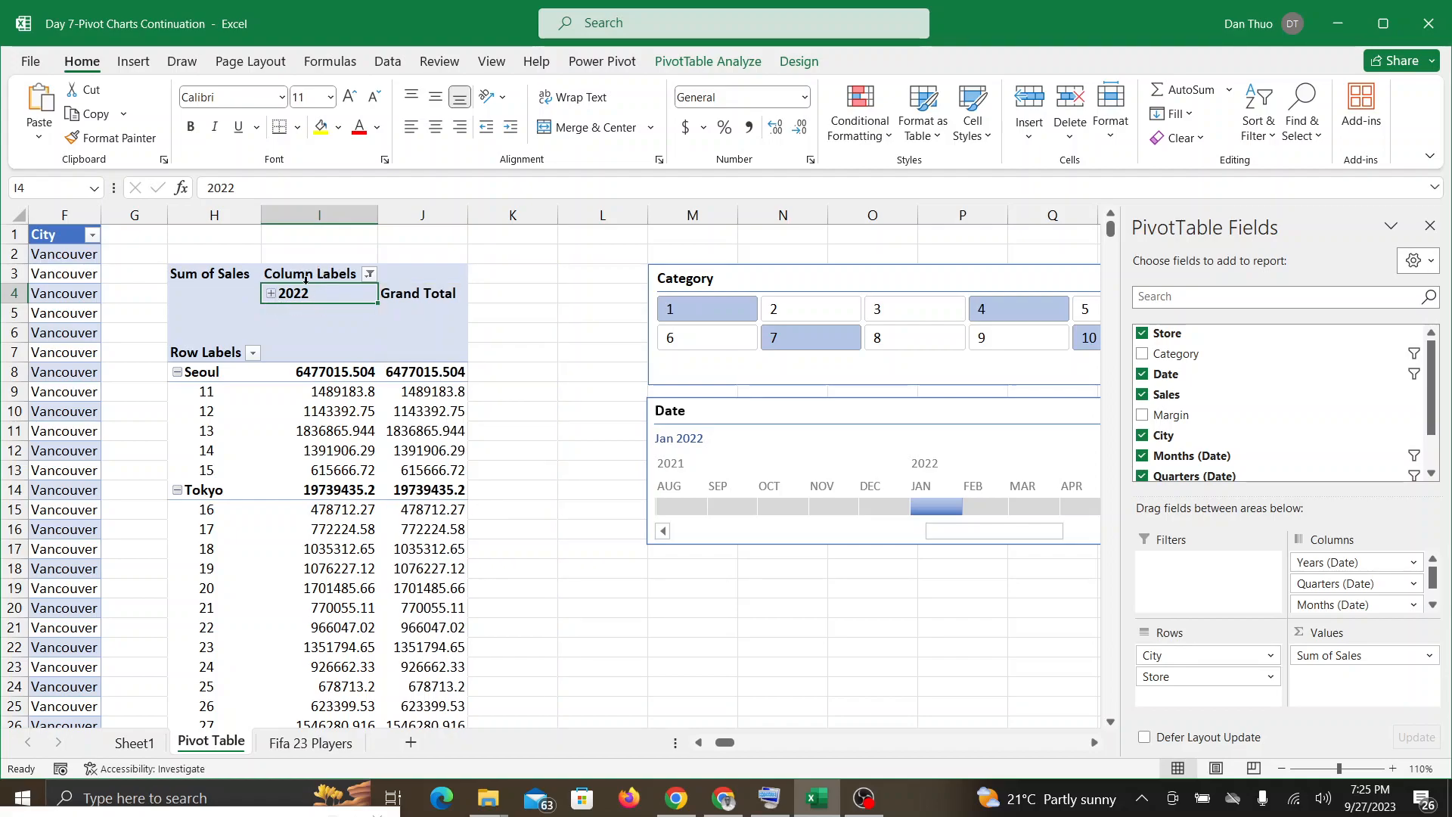
click(271, 294)
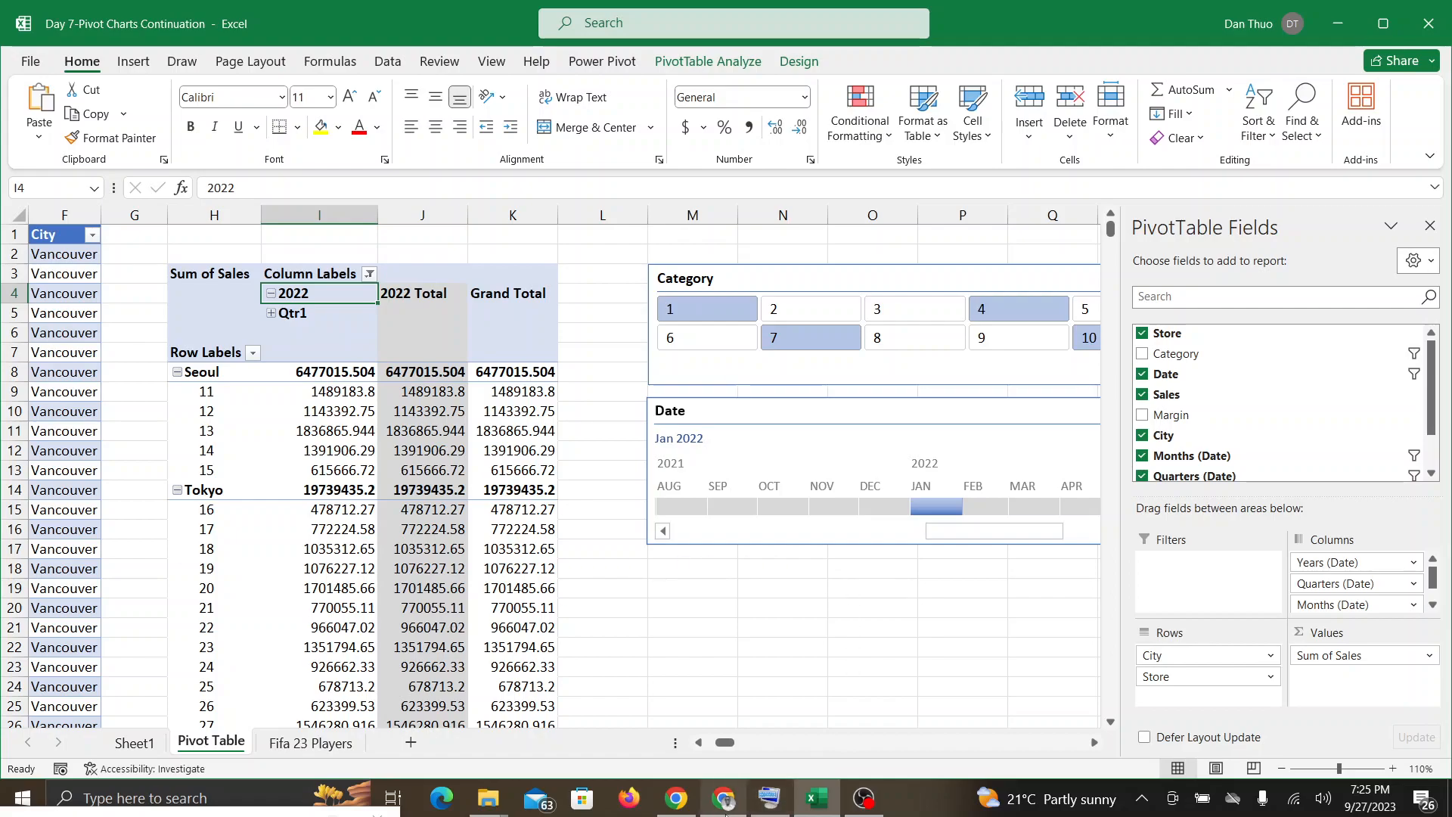
click(271, 313)
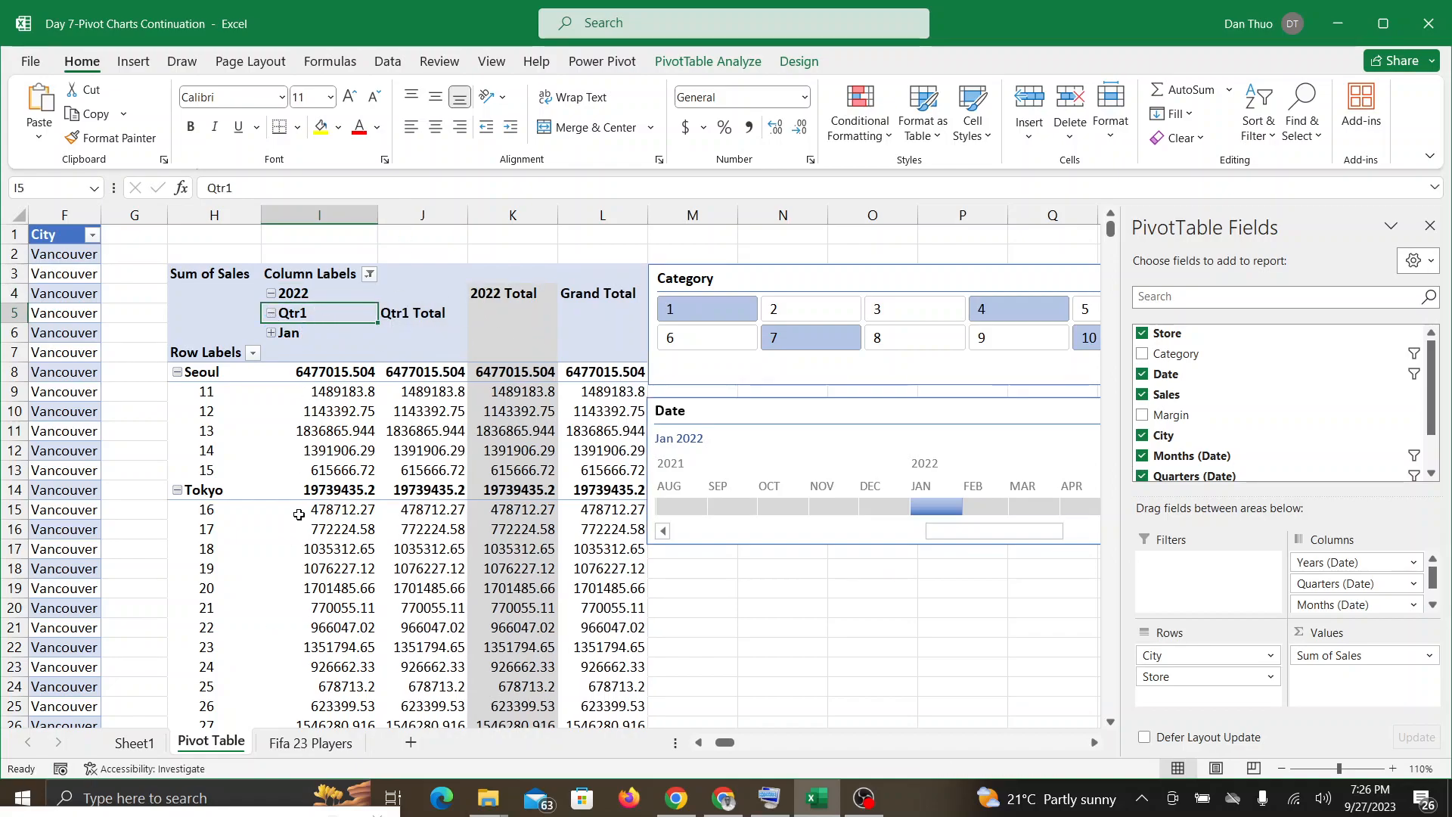
Step: Expand January into its individual dates and move the Category slicer and Date timeline clear of the widened PivotTable
drag(726, 275, 739, 272)
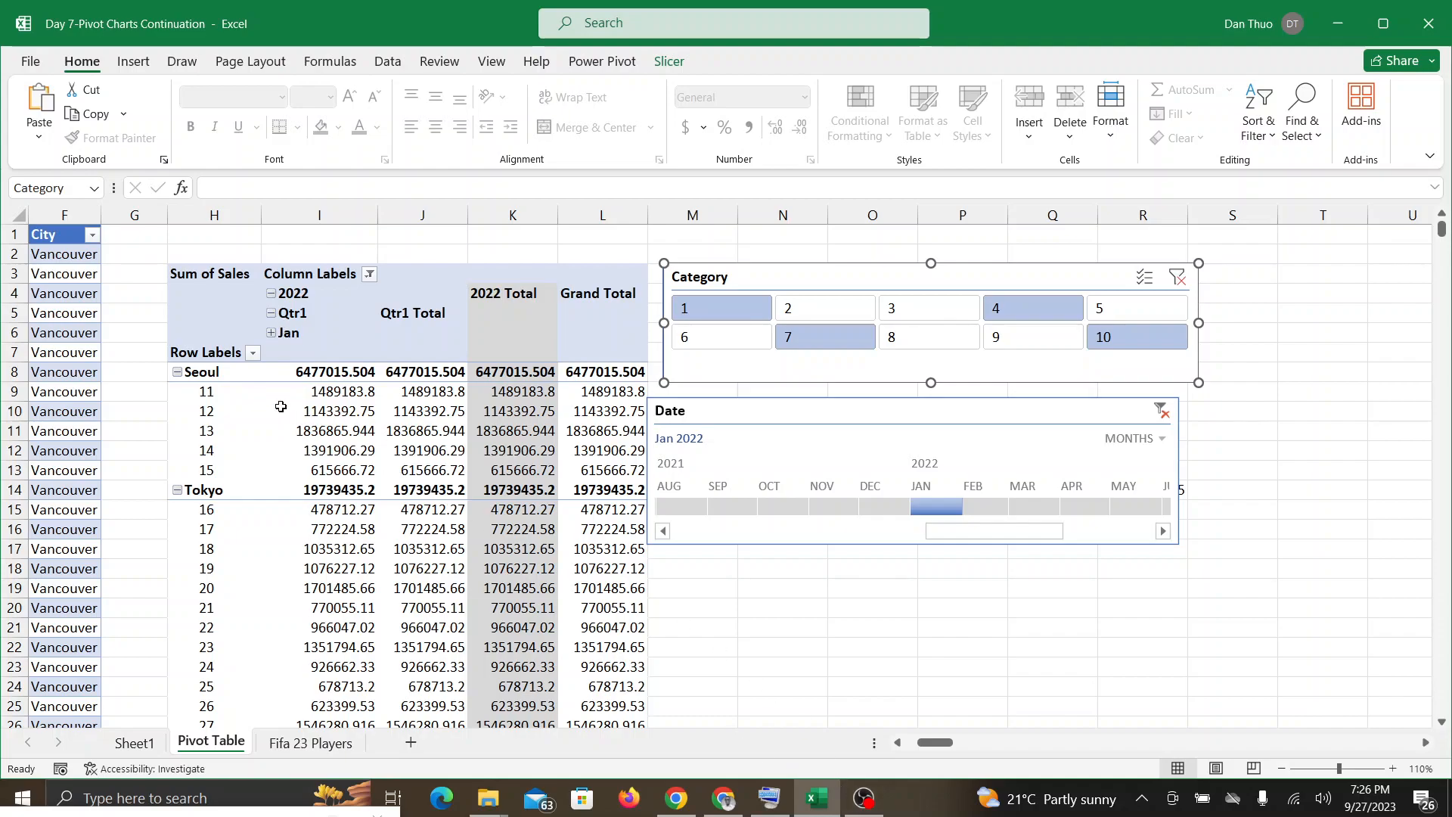
click(271, 334)
drag(691, 296, 1117, 282)
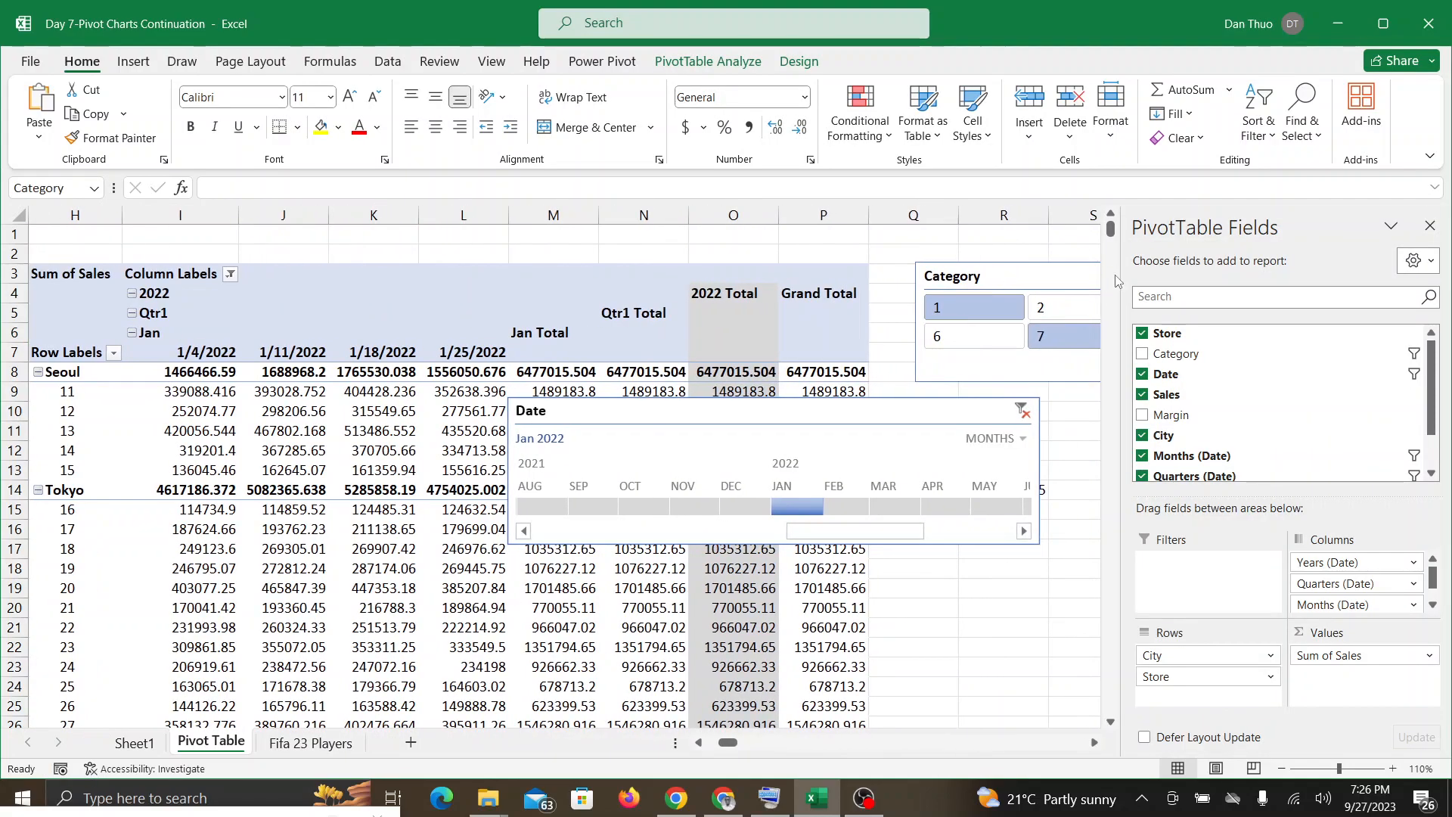
drag(801, 285, 1173, 273)
drag(862, 406, 1228, 409)
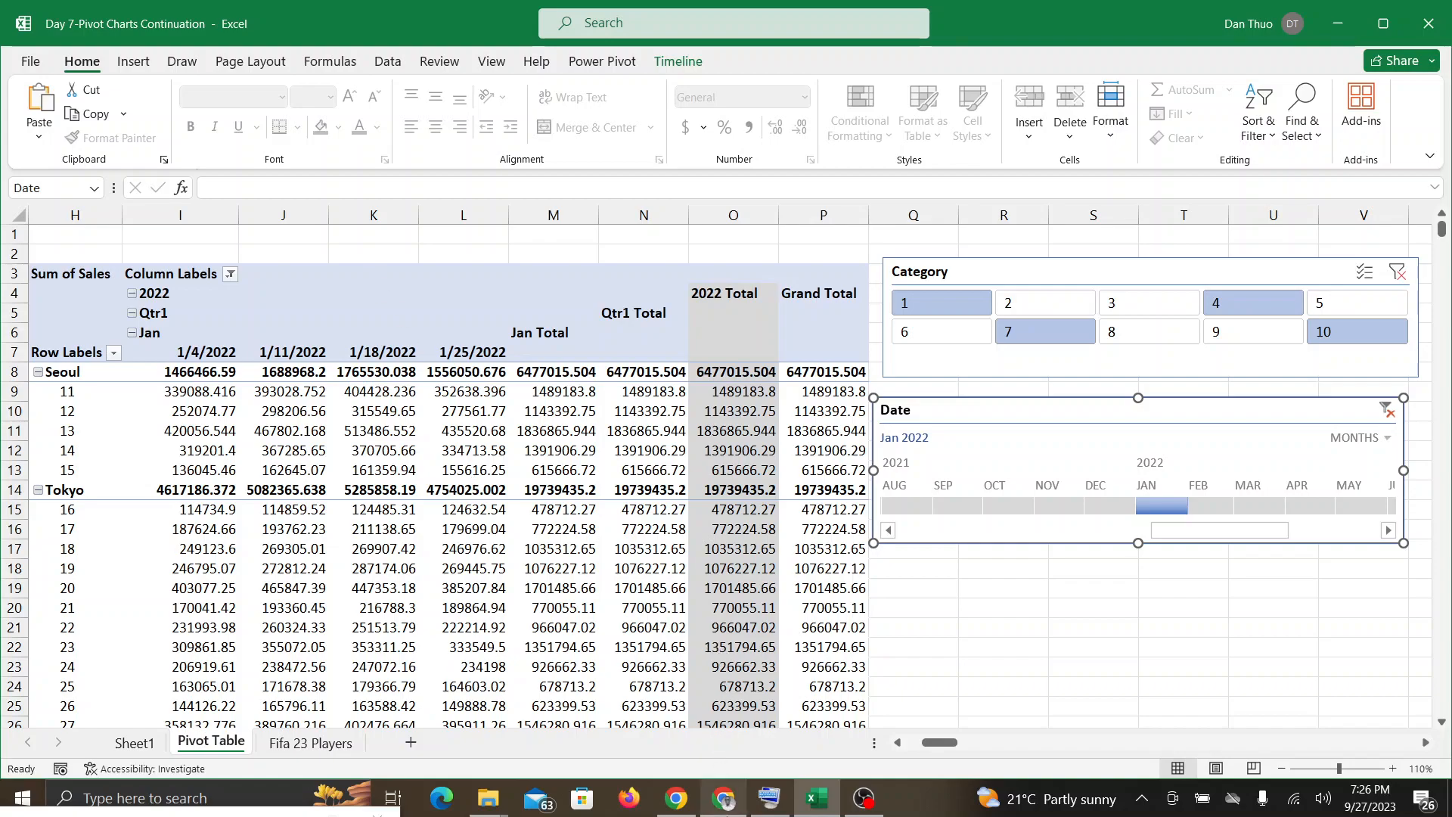
Step: Check the Google Meet call for participants' responses and return to the Excel workbook
click(723, 797)
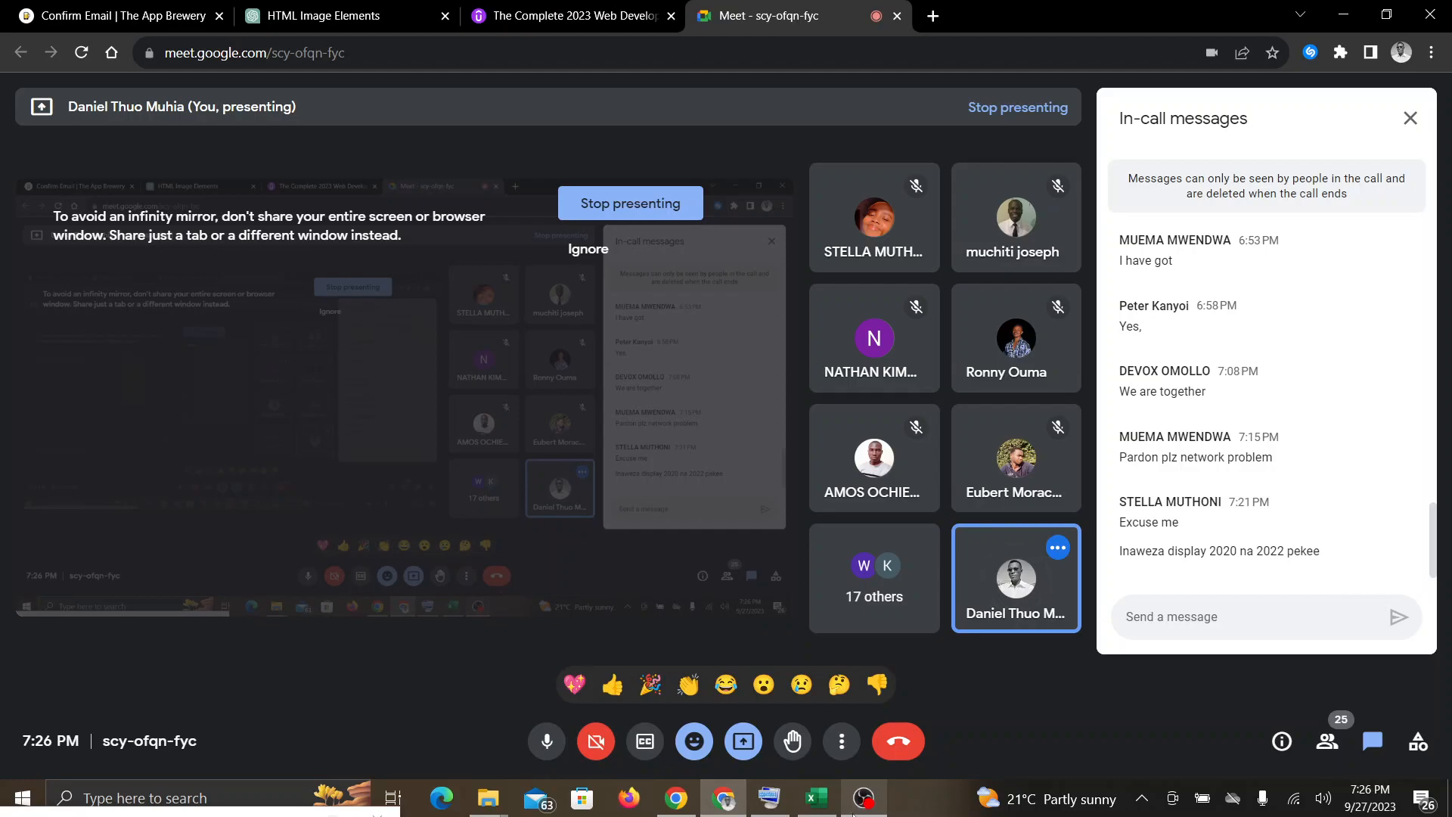
click(821, 812)
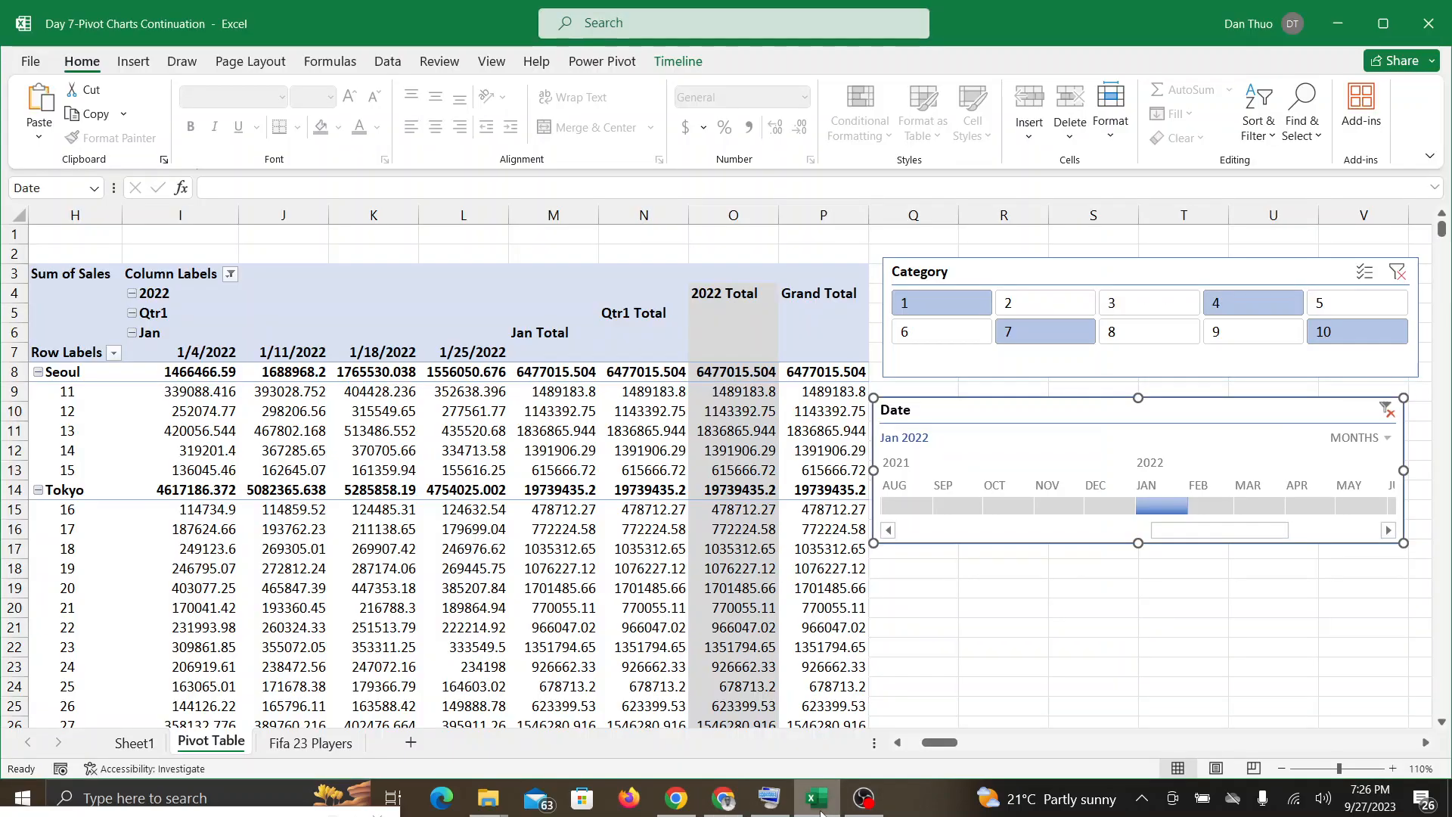
click(727, 811)
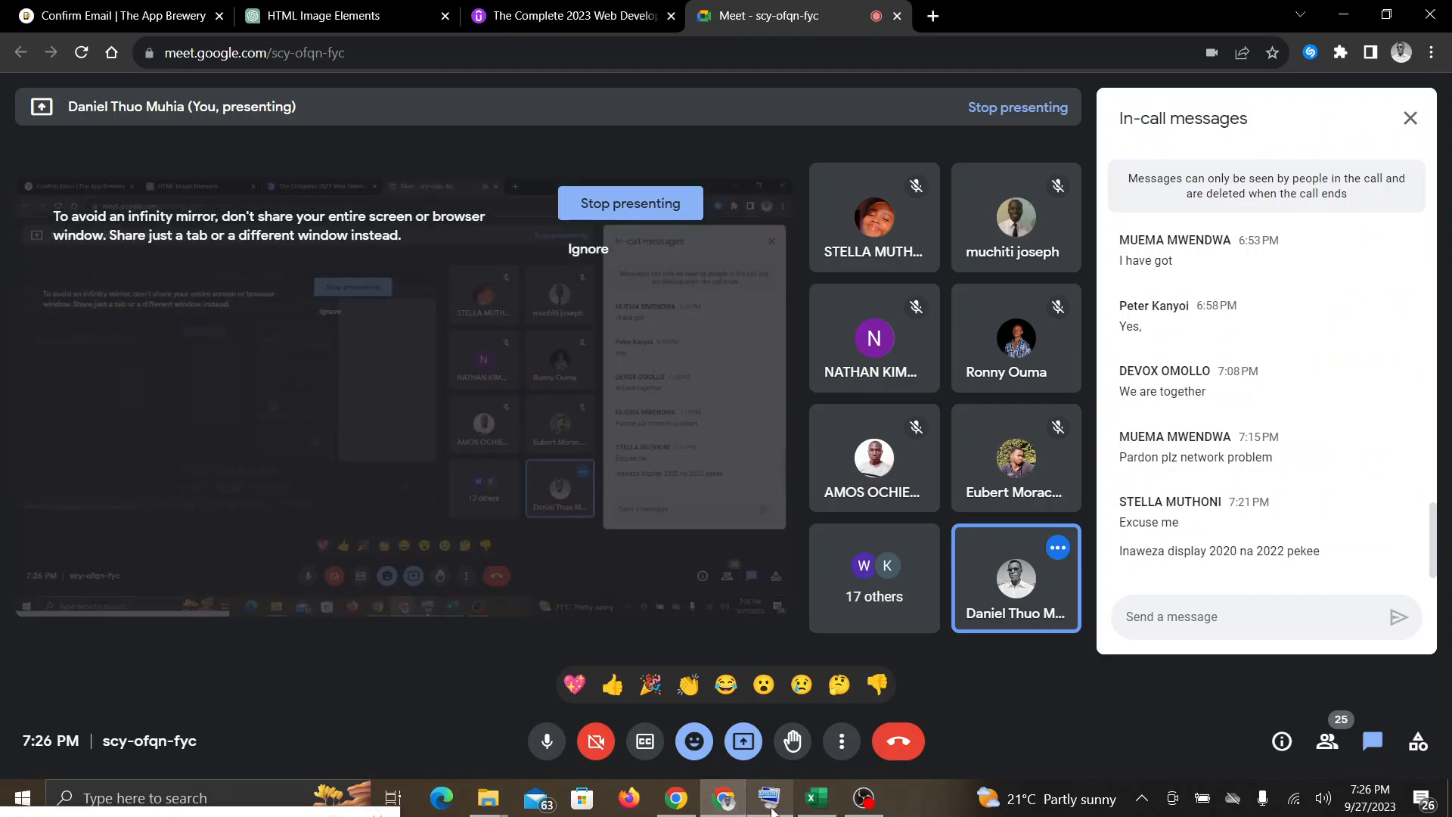
click(820, 809)
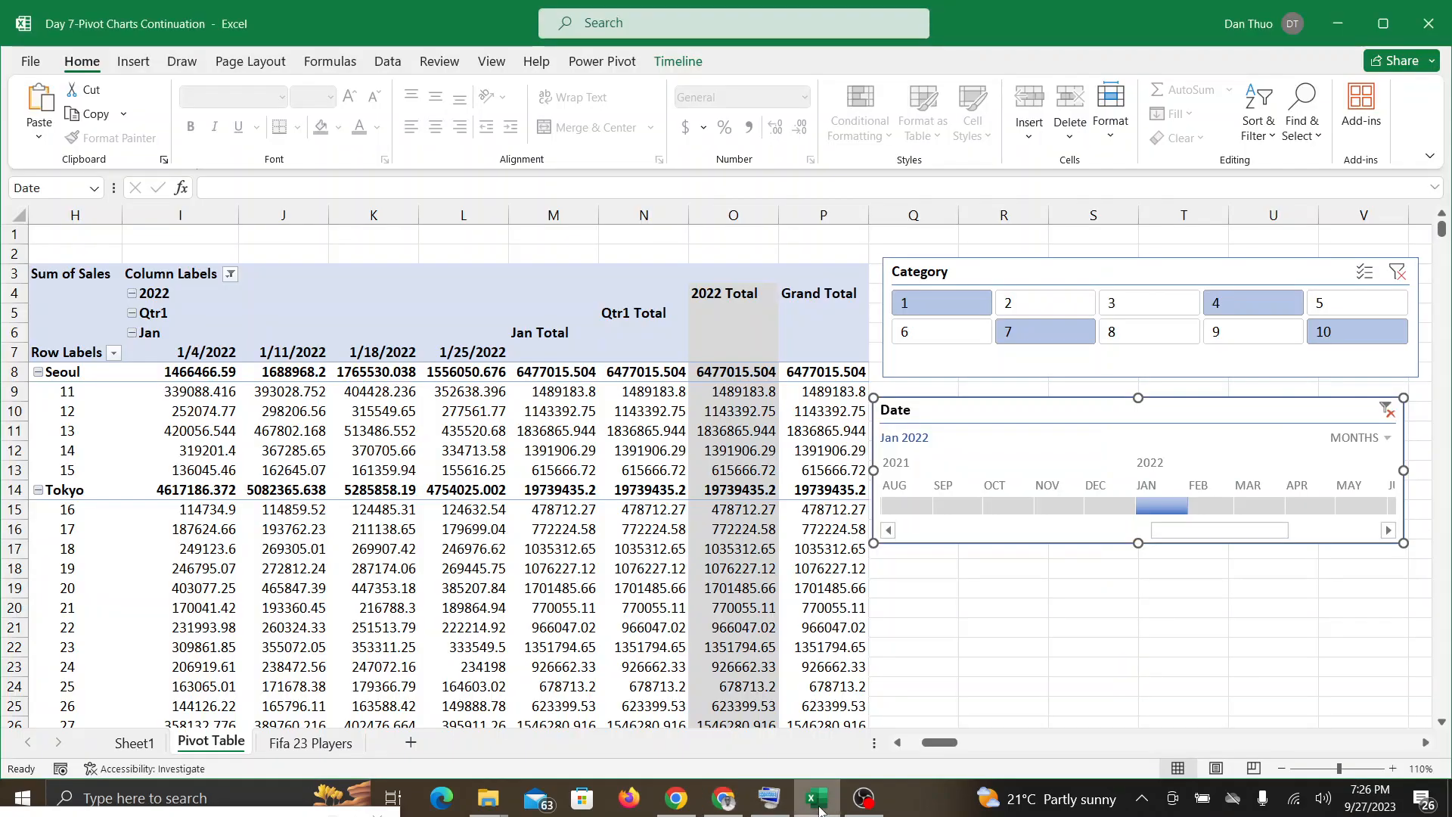
click(719, 803)
click(816, 800)
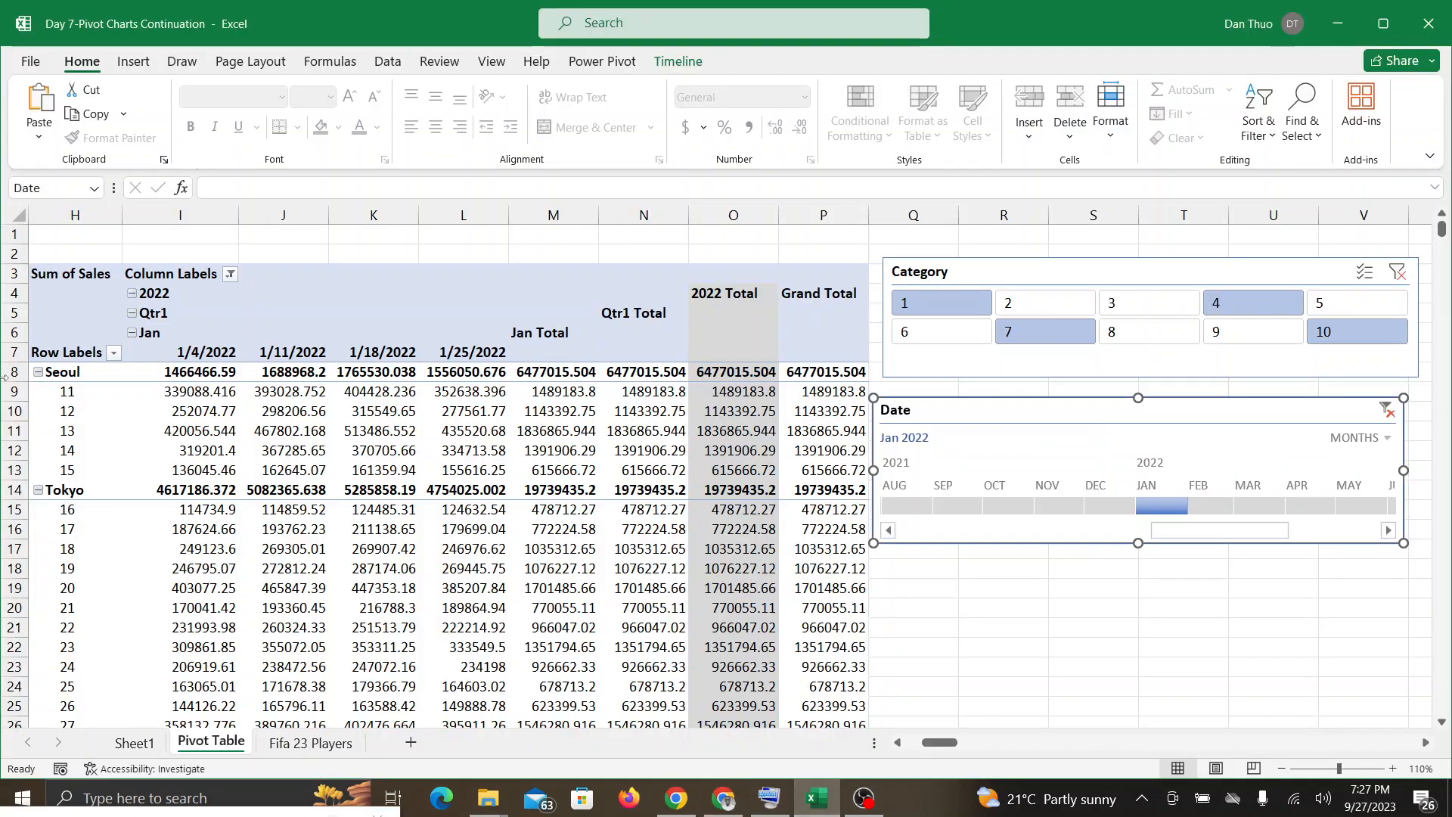
Step: Collapse the PivotTable's Jan, Qtr1 and 2022 column groups, and expand them again down to the individual dates
click(132, 333)
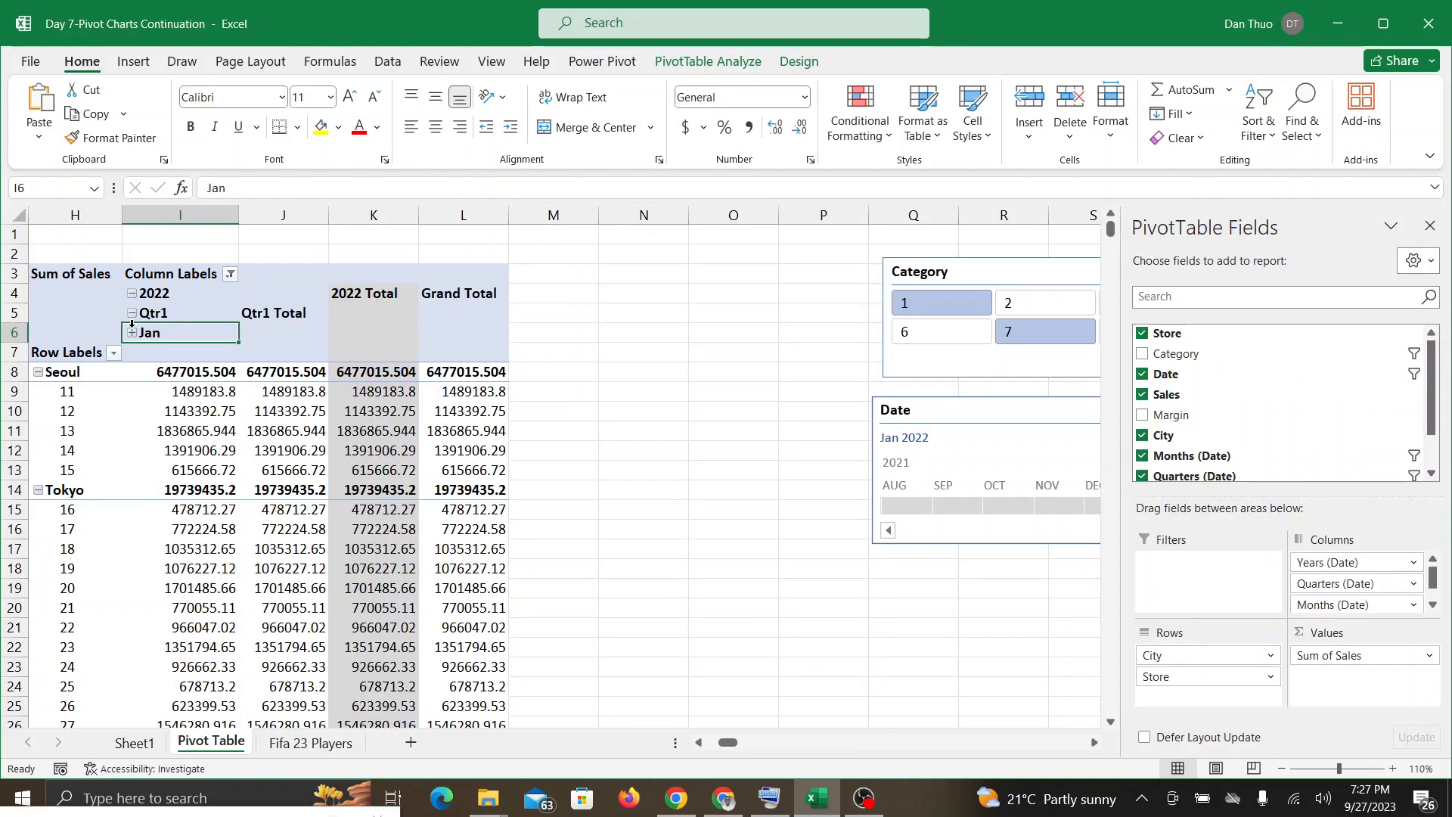
click(132, 313)
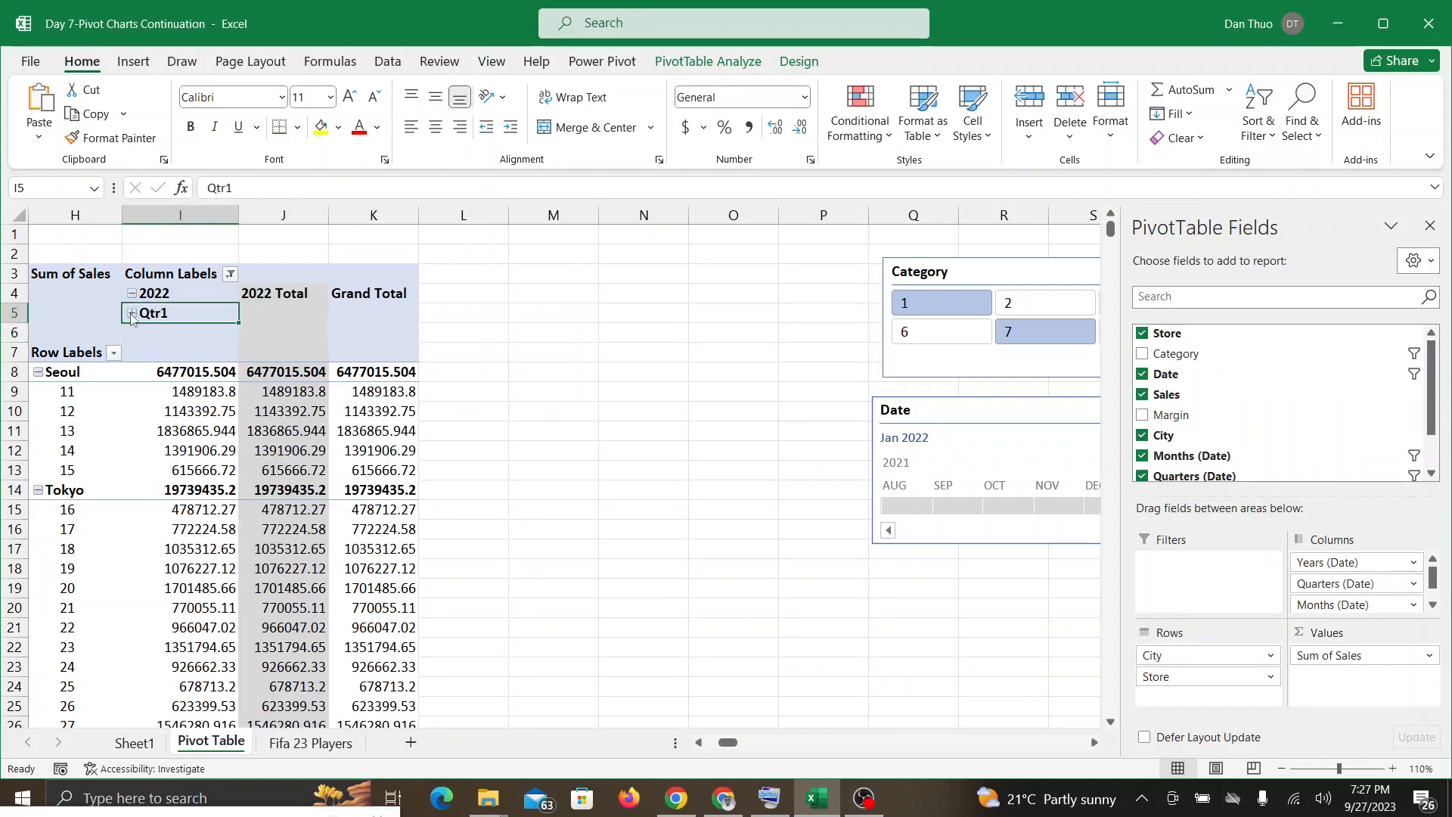
click(131, 294)
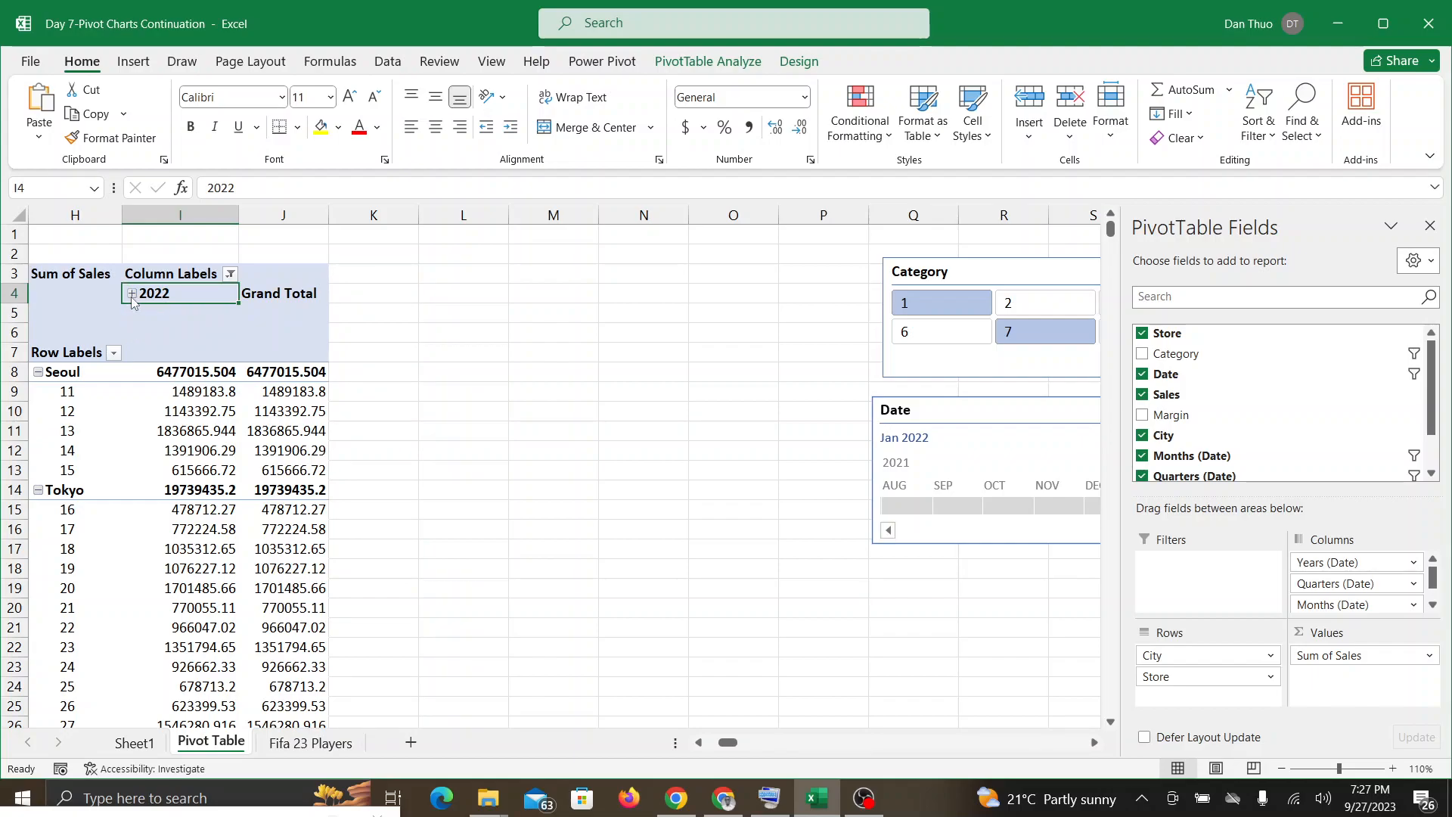
click(132, 295)
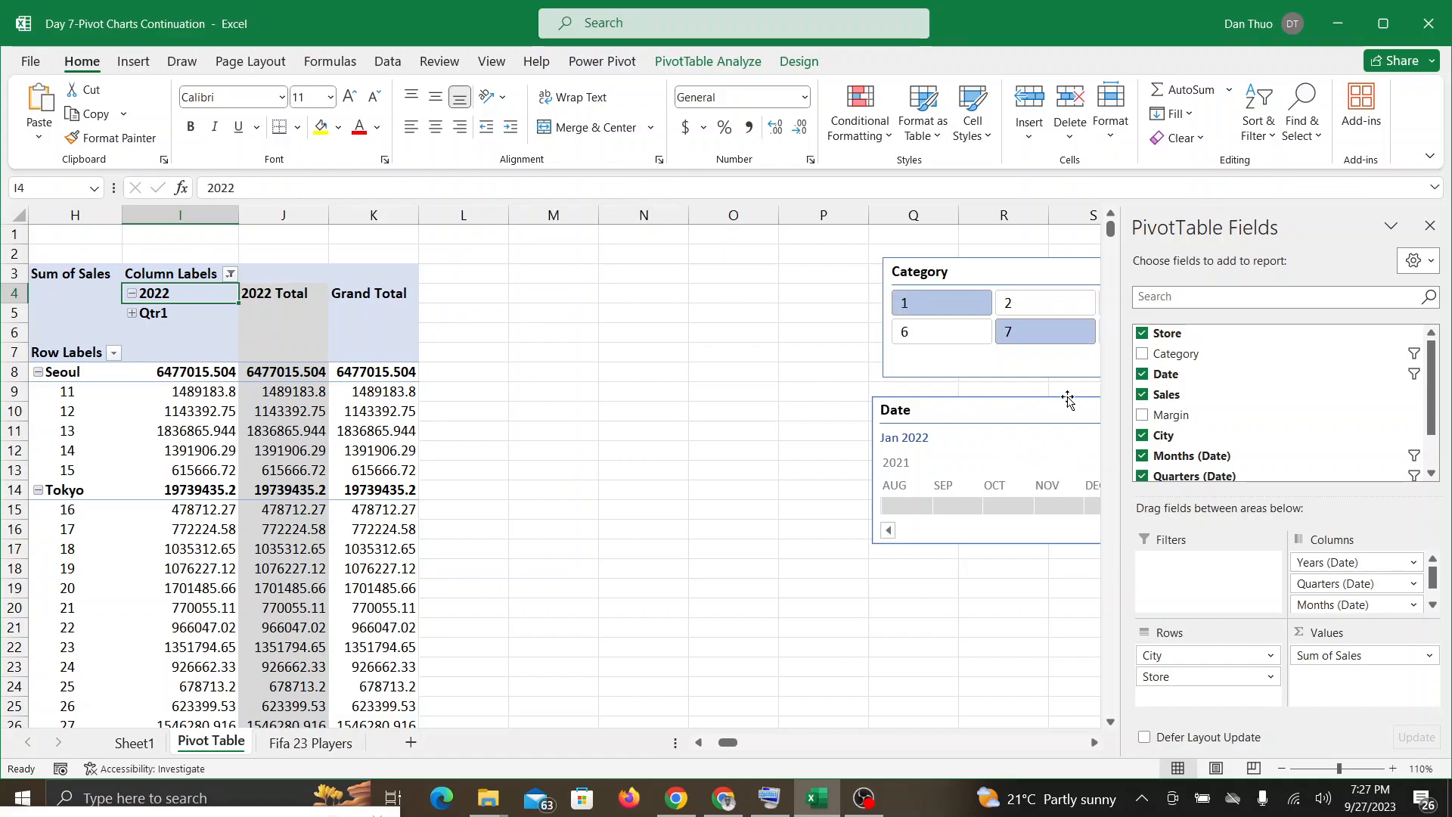
click(133, 315)
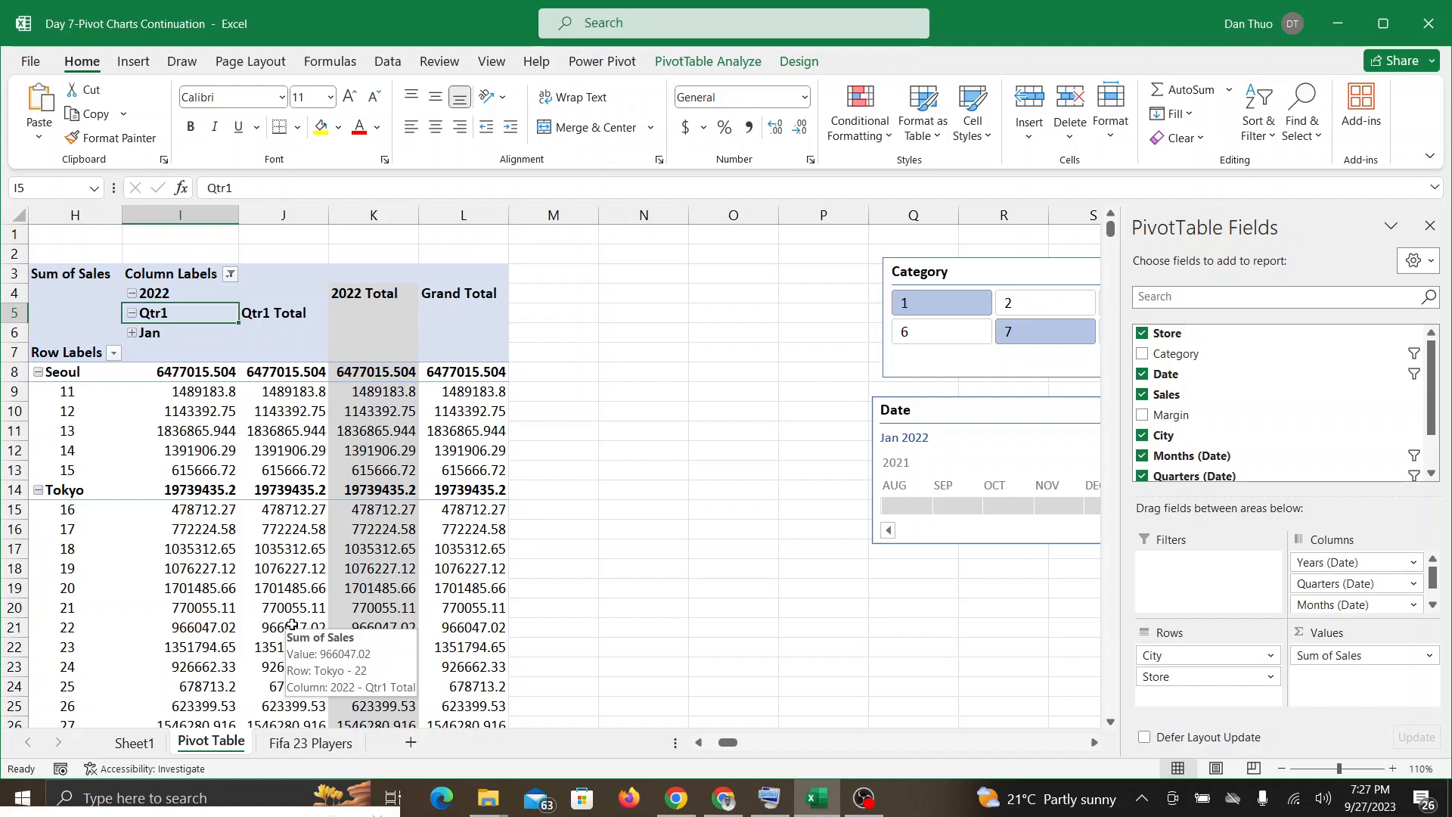
click(132, 334)
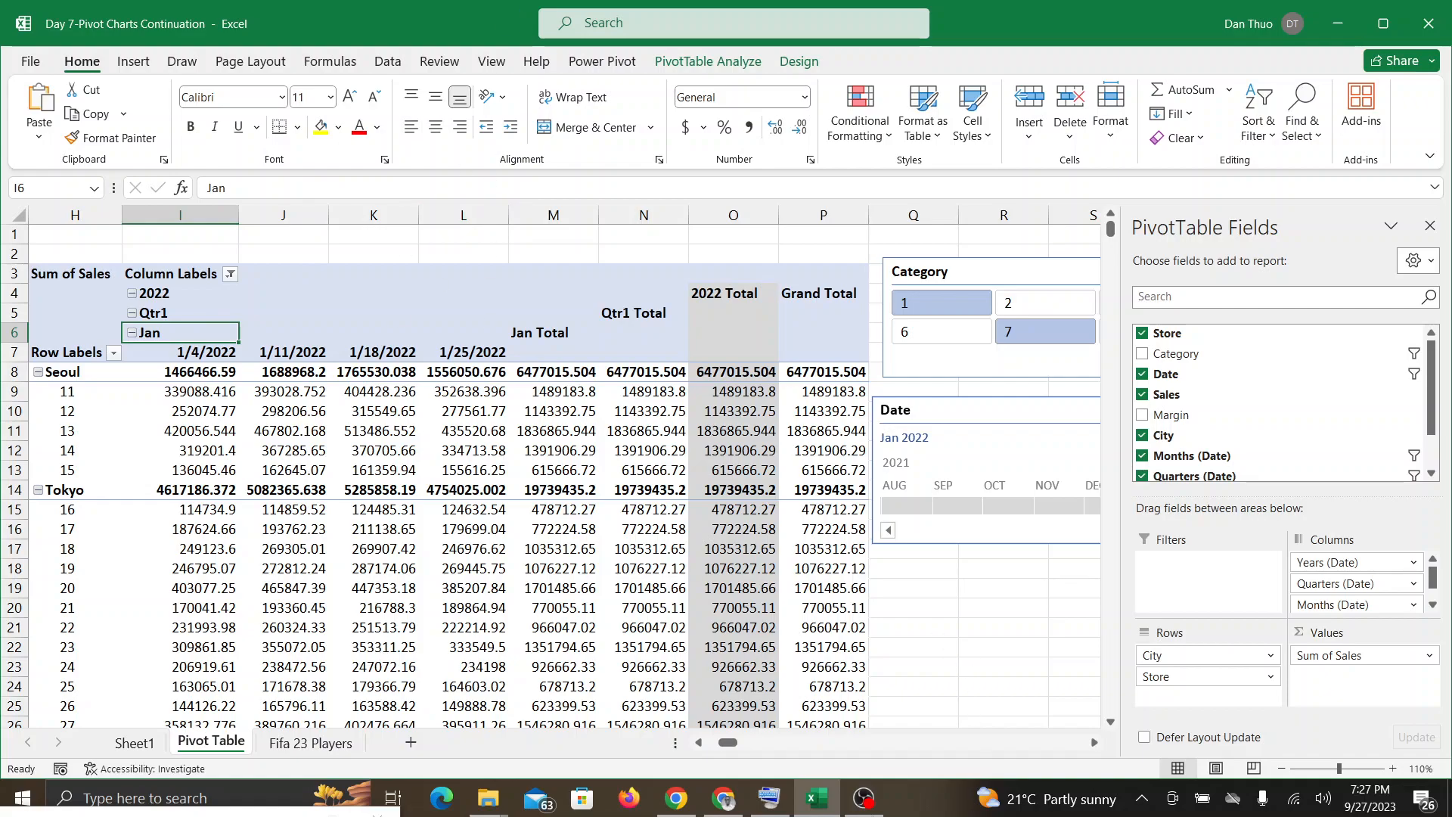
Step: Read the in-call messages in Google Meet, follow the discussion there, and return to the Excel workbook
click(722, 810)
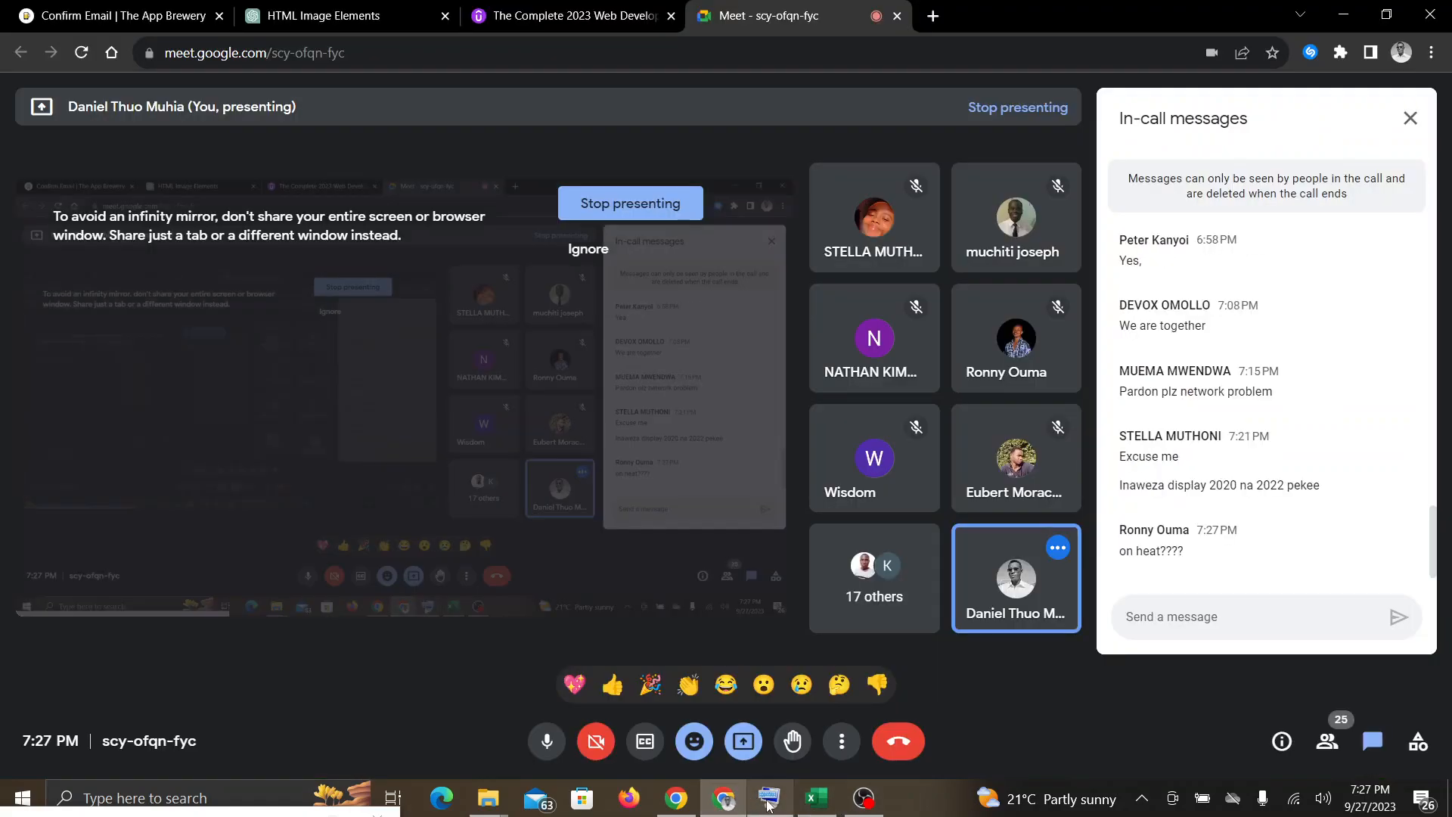
click(817, 803)
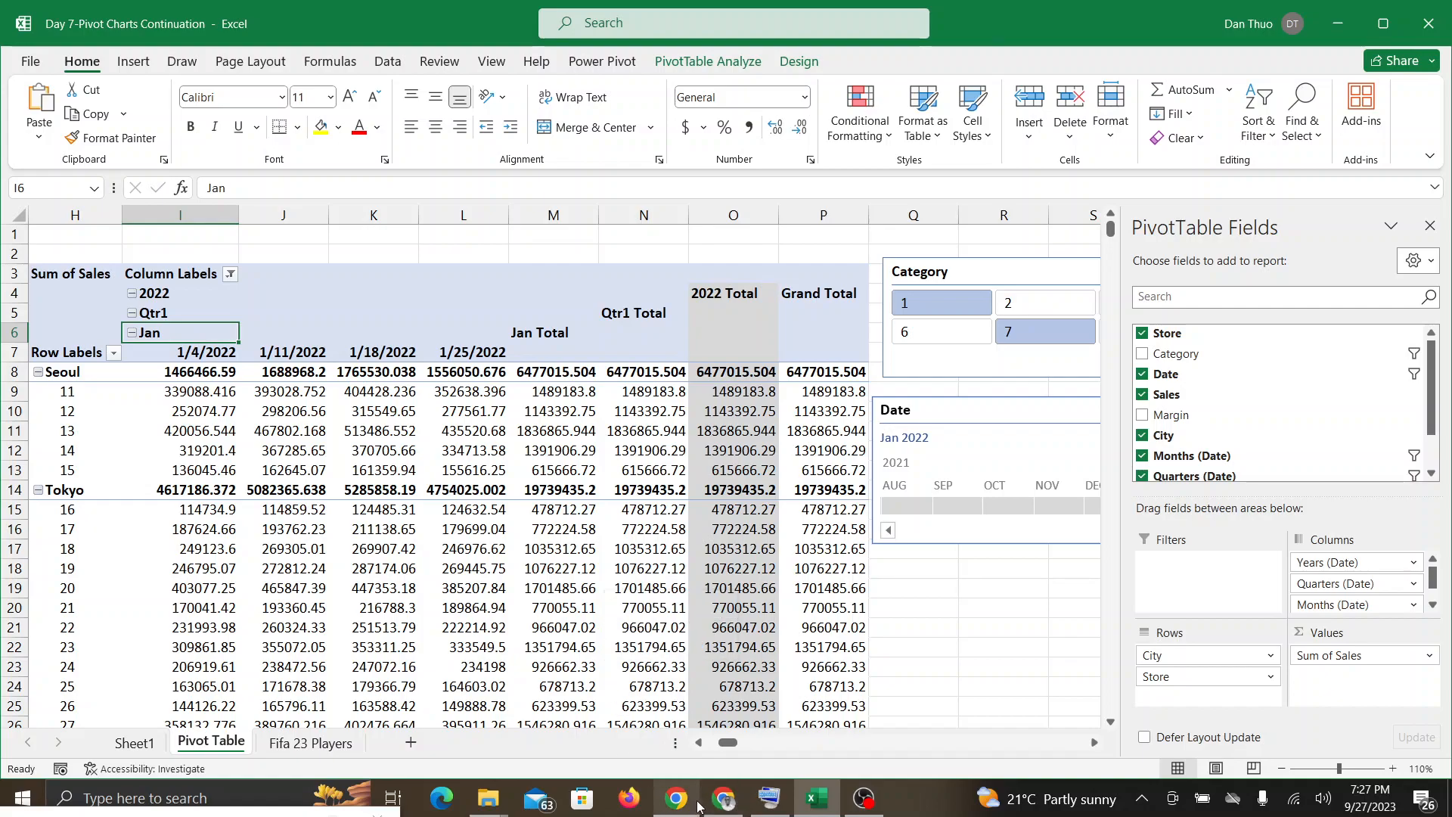
click(723, 800)
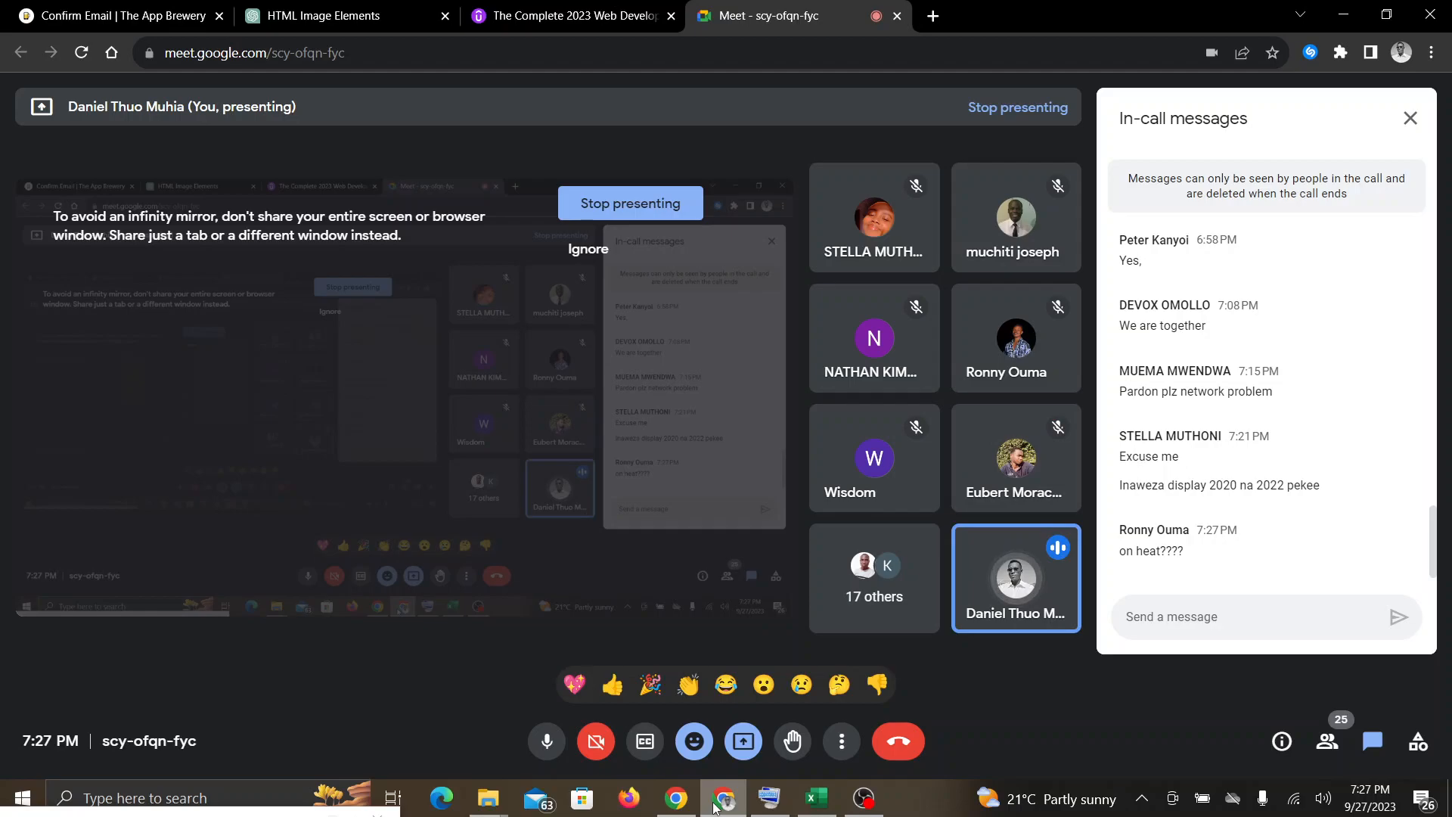
mouse_move(789, 803)
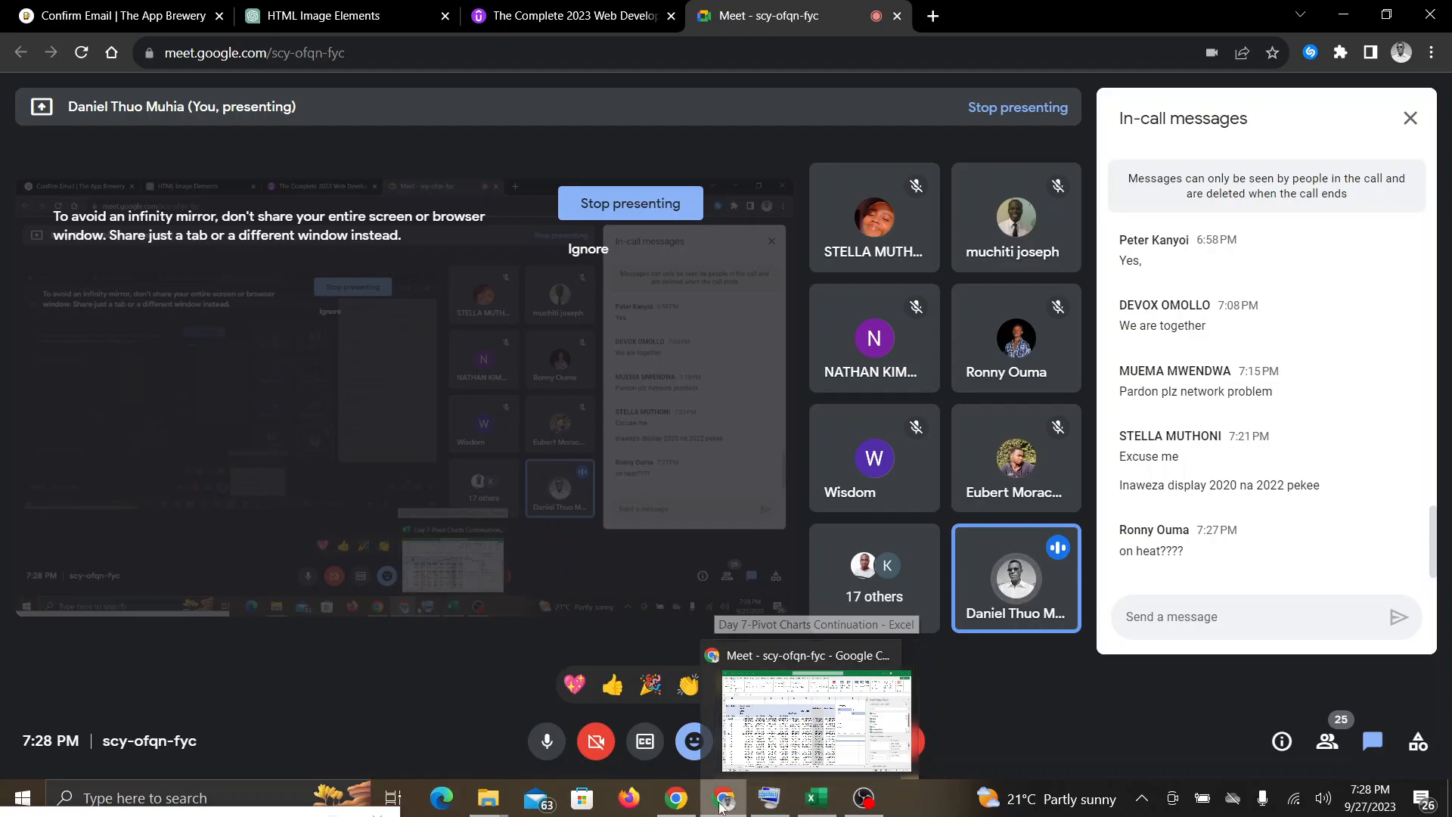
click(816, 798)
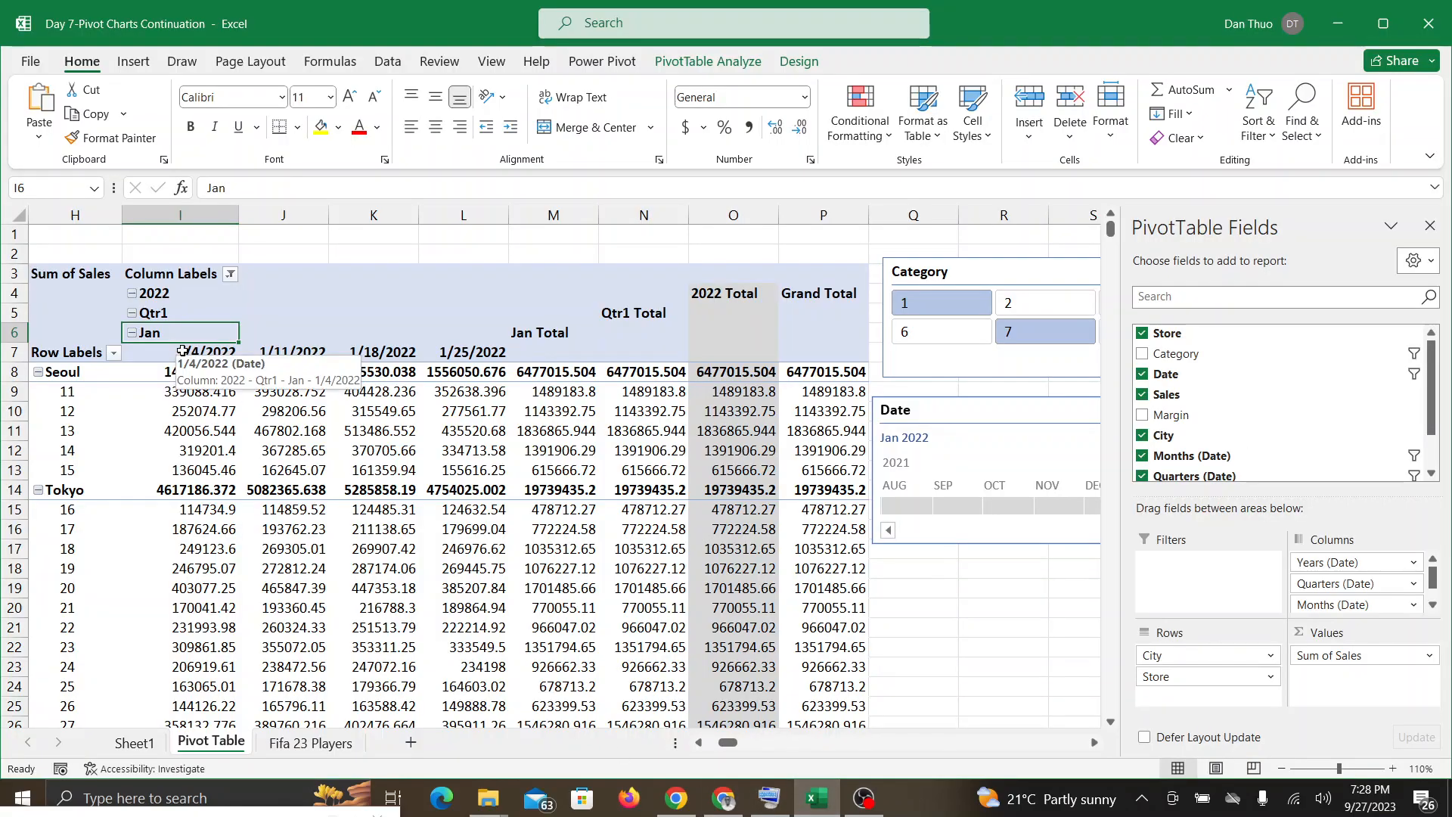
click(719, 801)
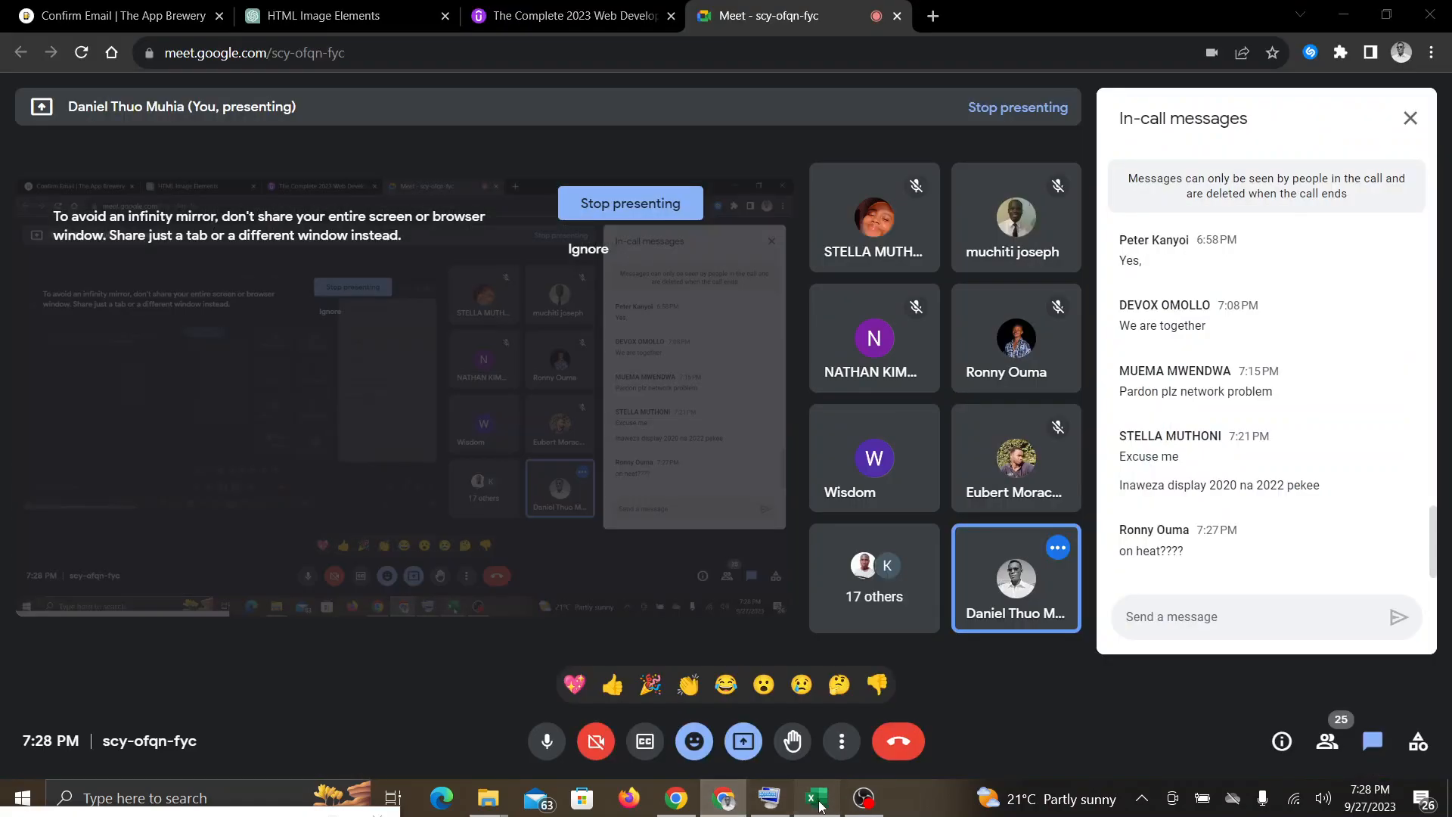
click(818, 801)
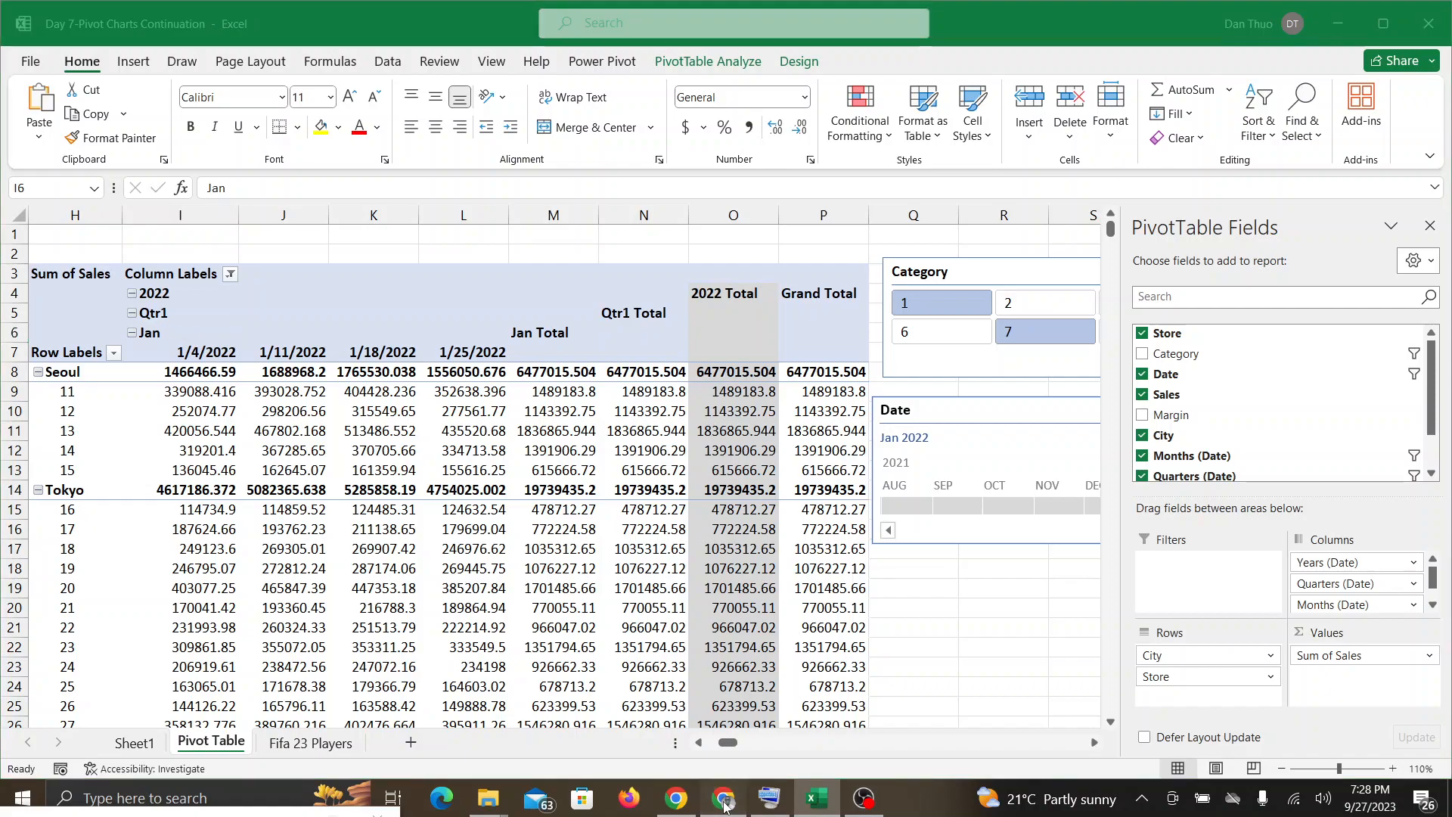
click(823, 802)
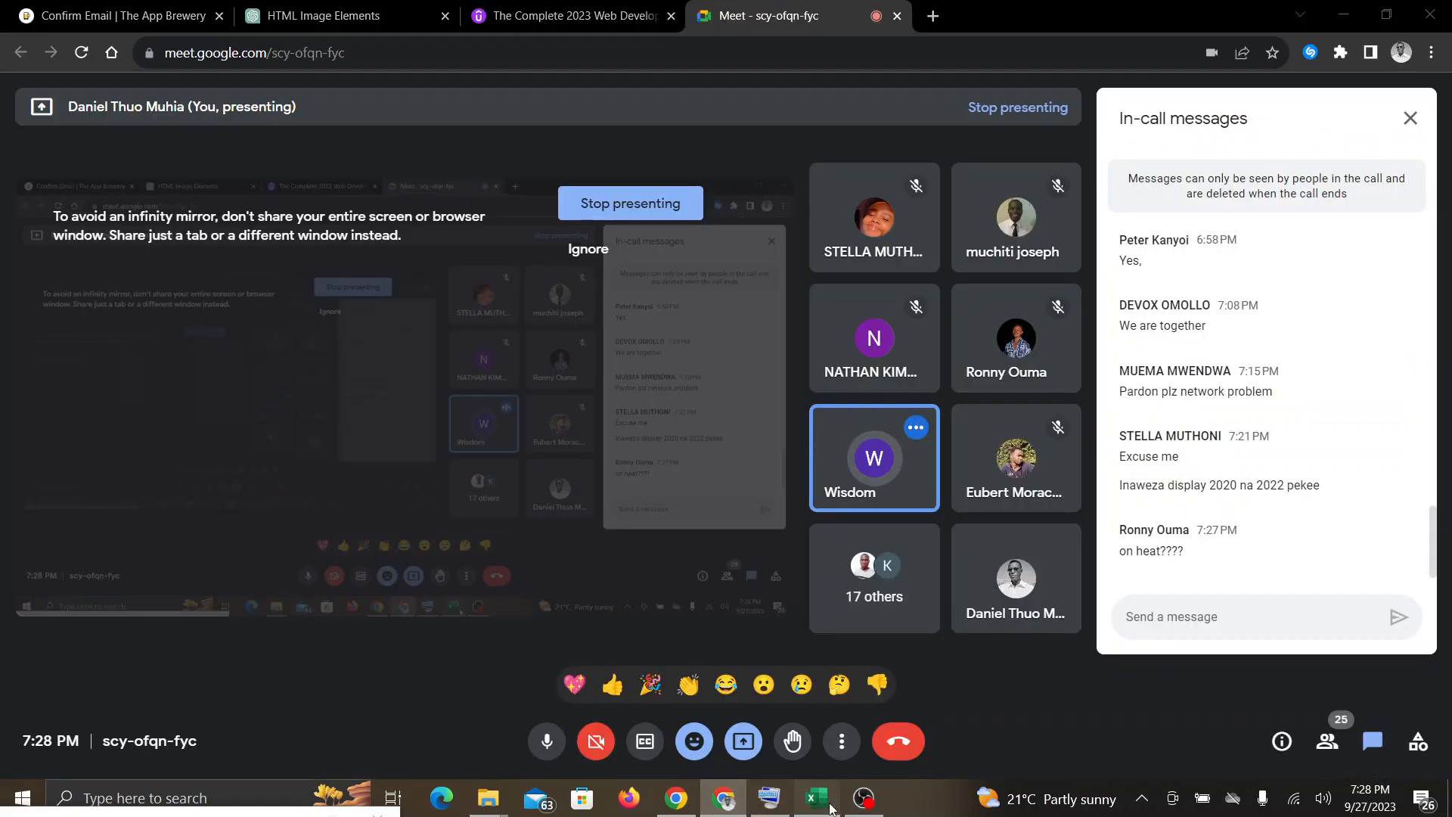
click(828, 800)
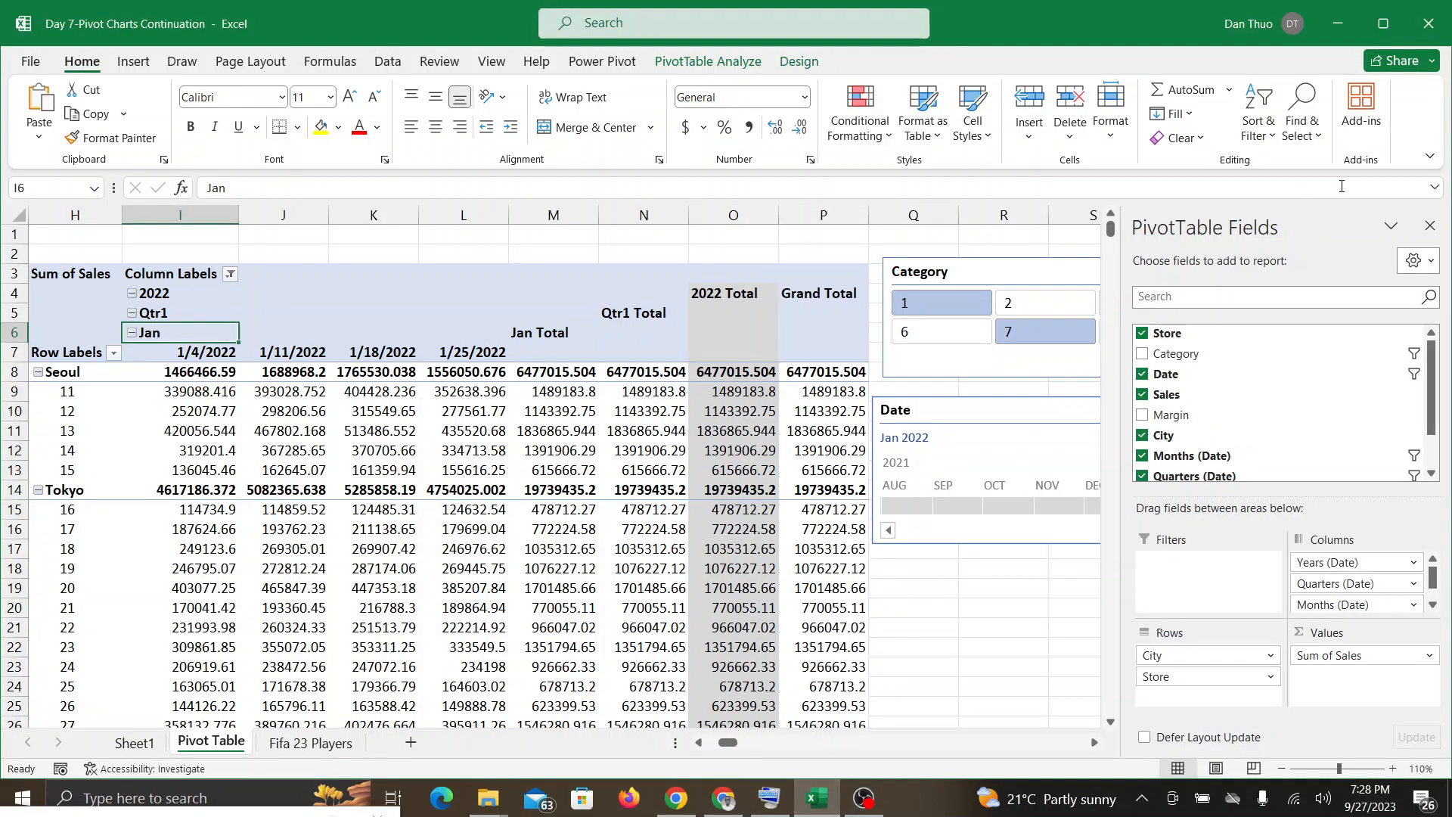
Step: Show the Date timeline's time-level choices (years, quarters, months, days) and realign the timeline beneath the Category slicer
click(983, 646)
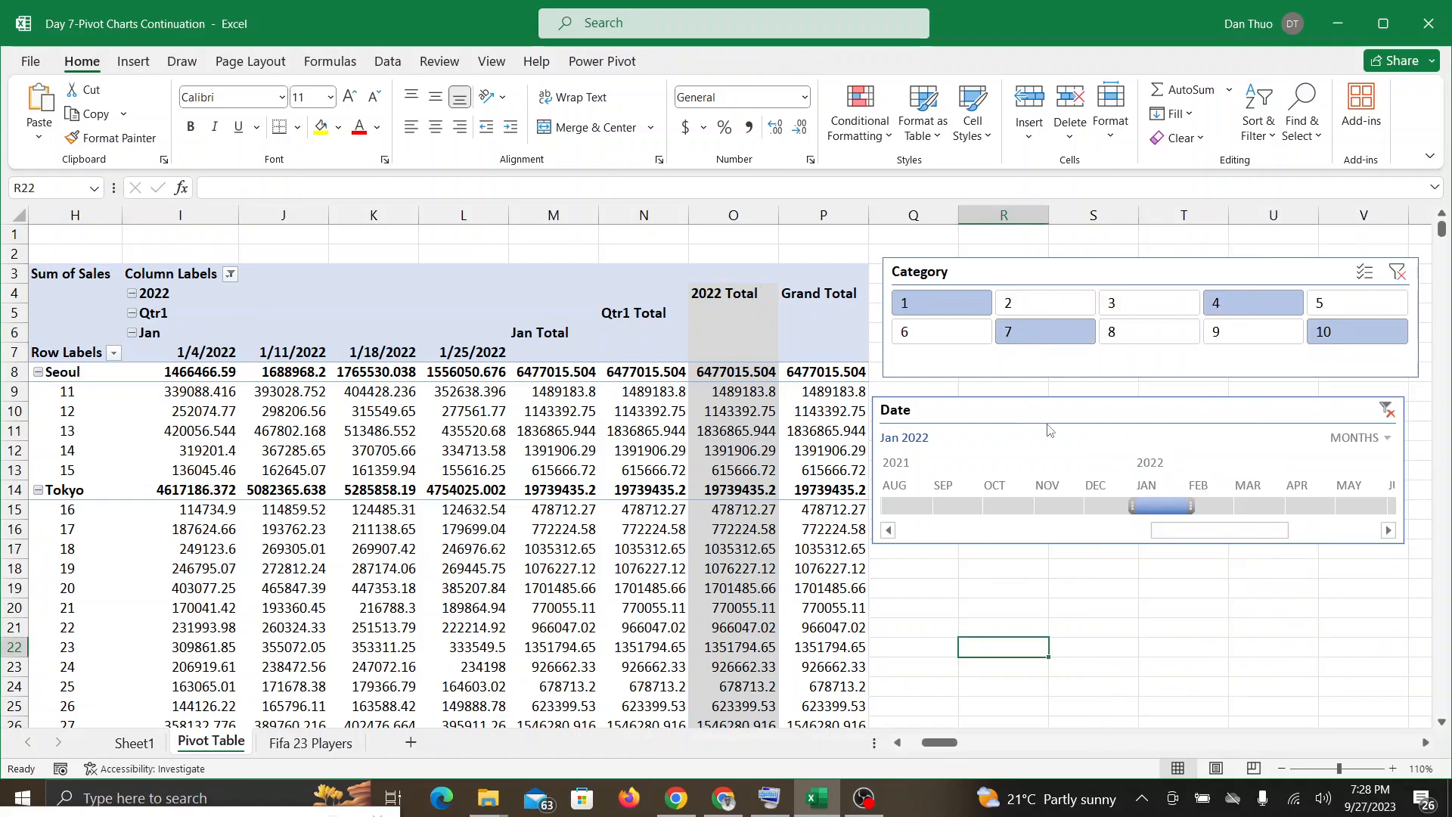
drag(1122, 409, 1148, 407)
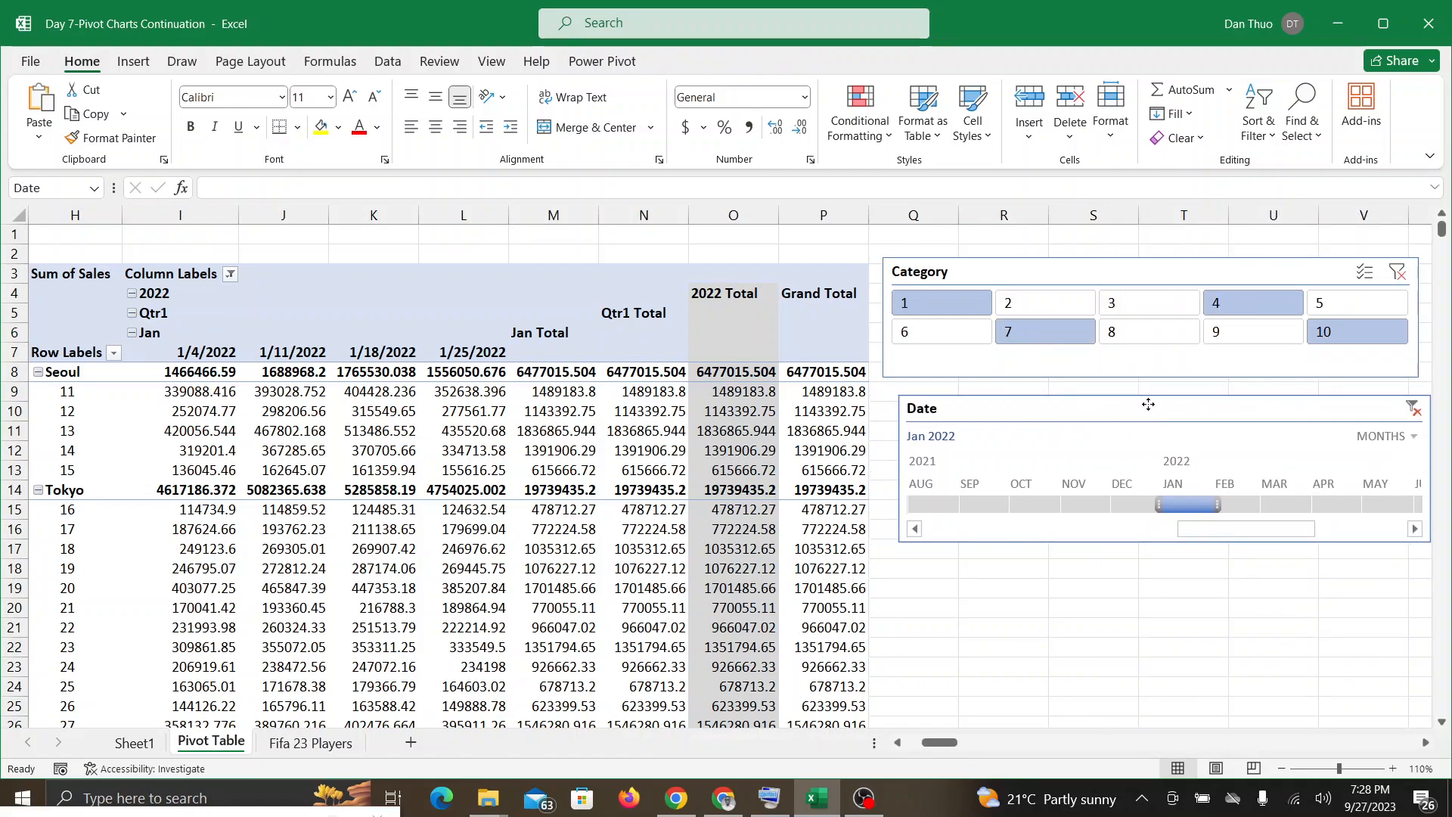
click(1386, 437)
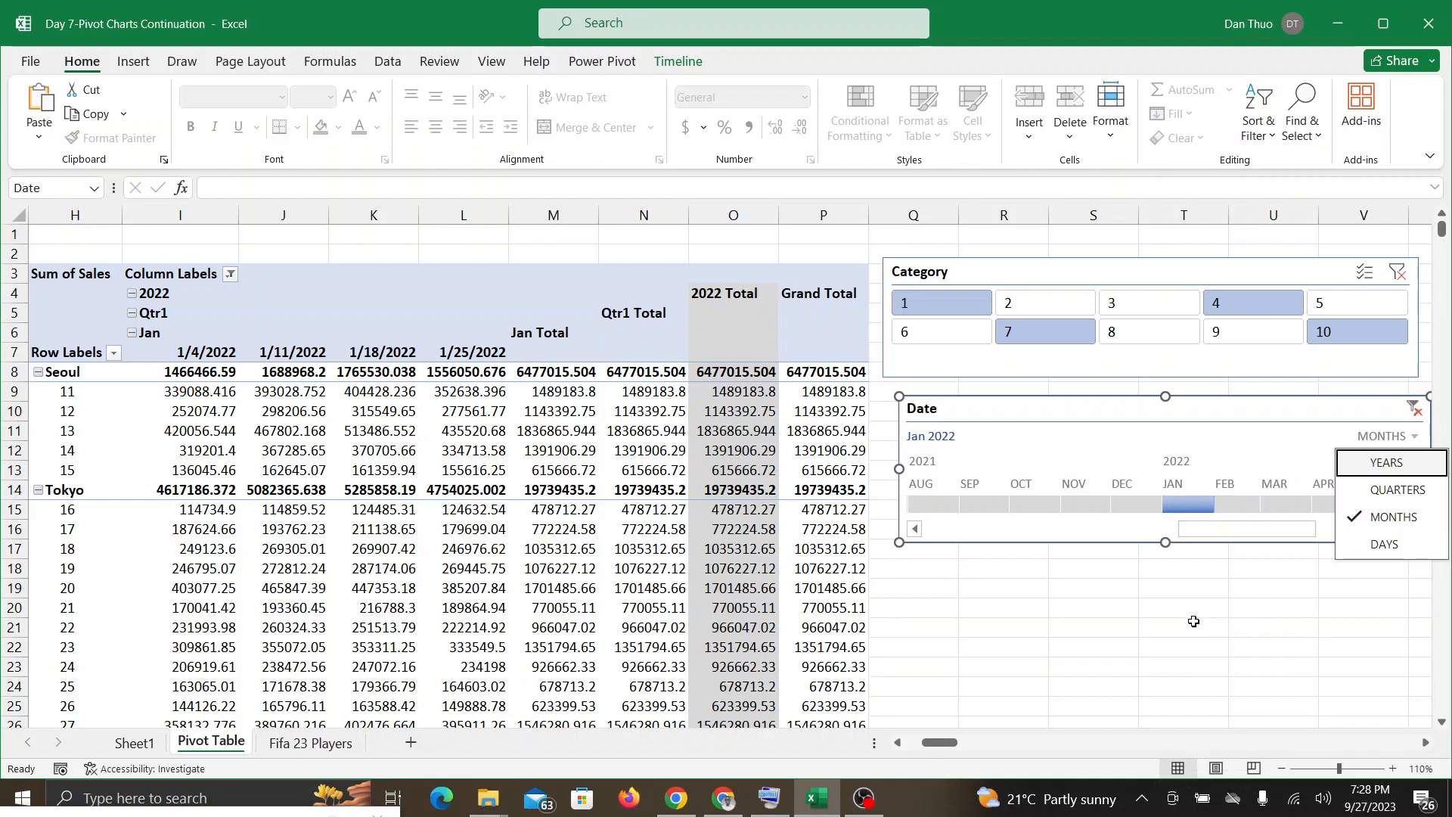
drag(1087, 405, 1069, 401)
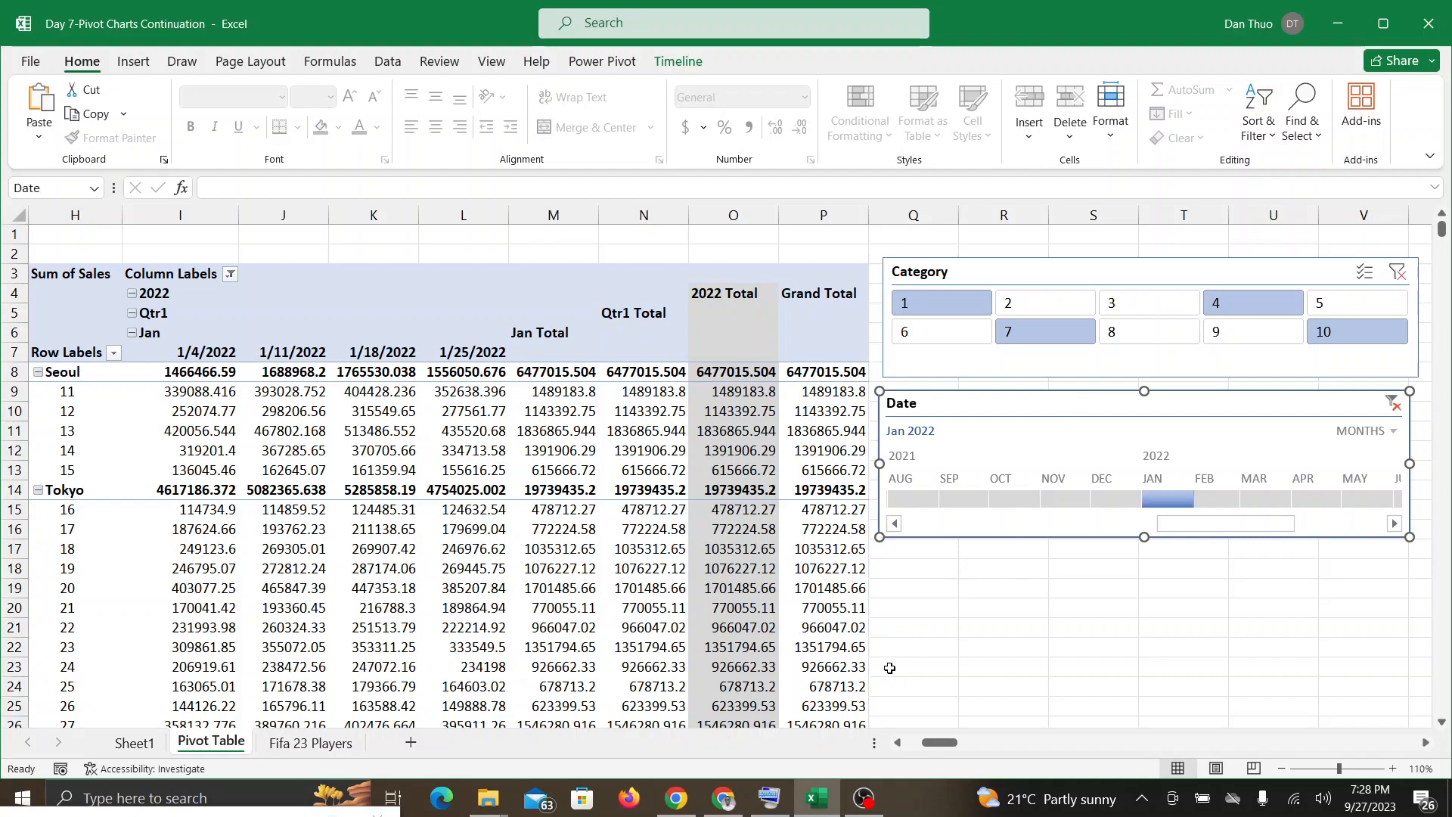
Step: Switch between the Google Meet call and the Excel workbook to follow participants' questions and the raised-hand queue
click(742, 797)
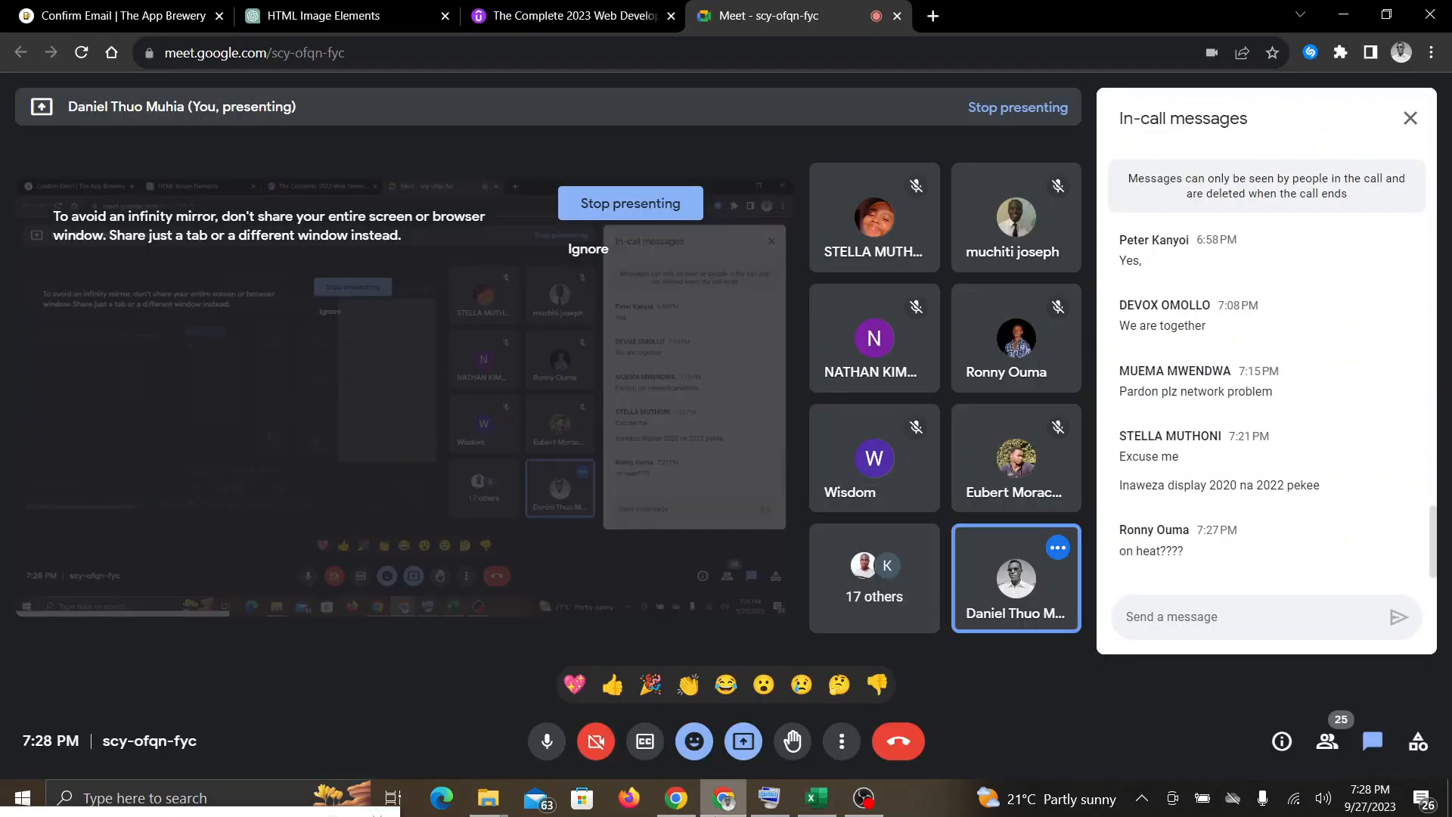
click(815, 800)
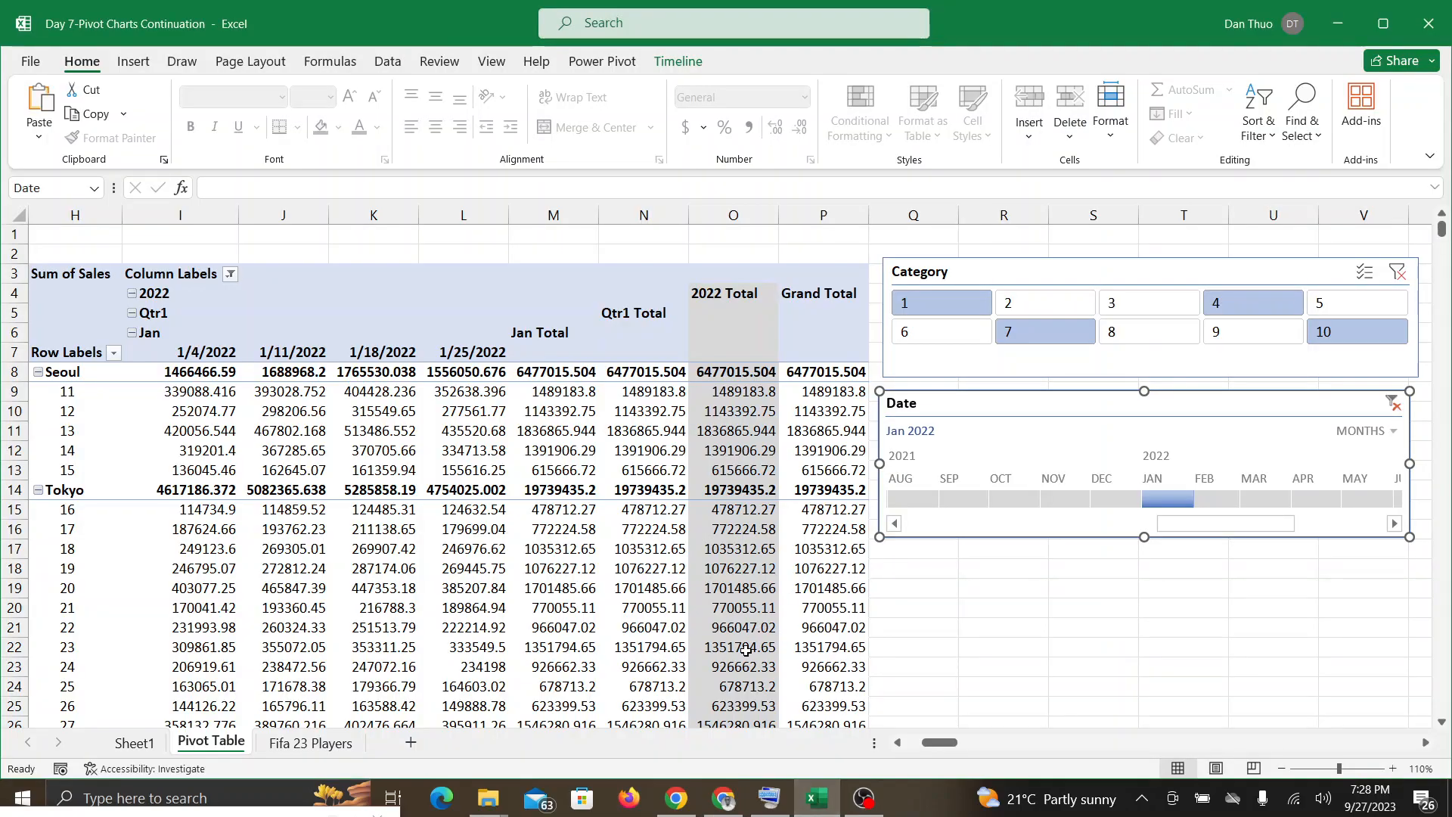
mouse_move(746, 651)
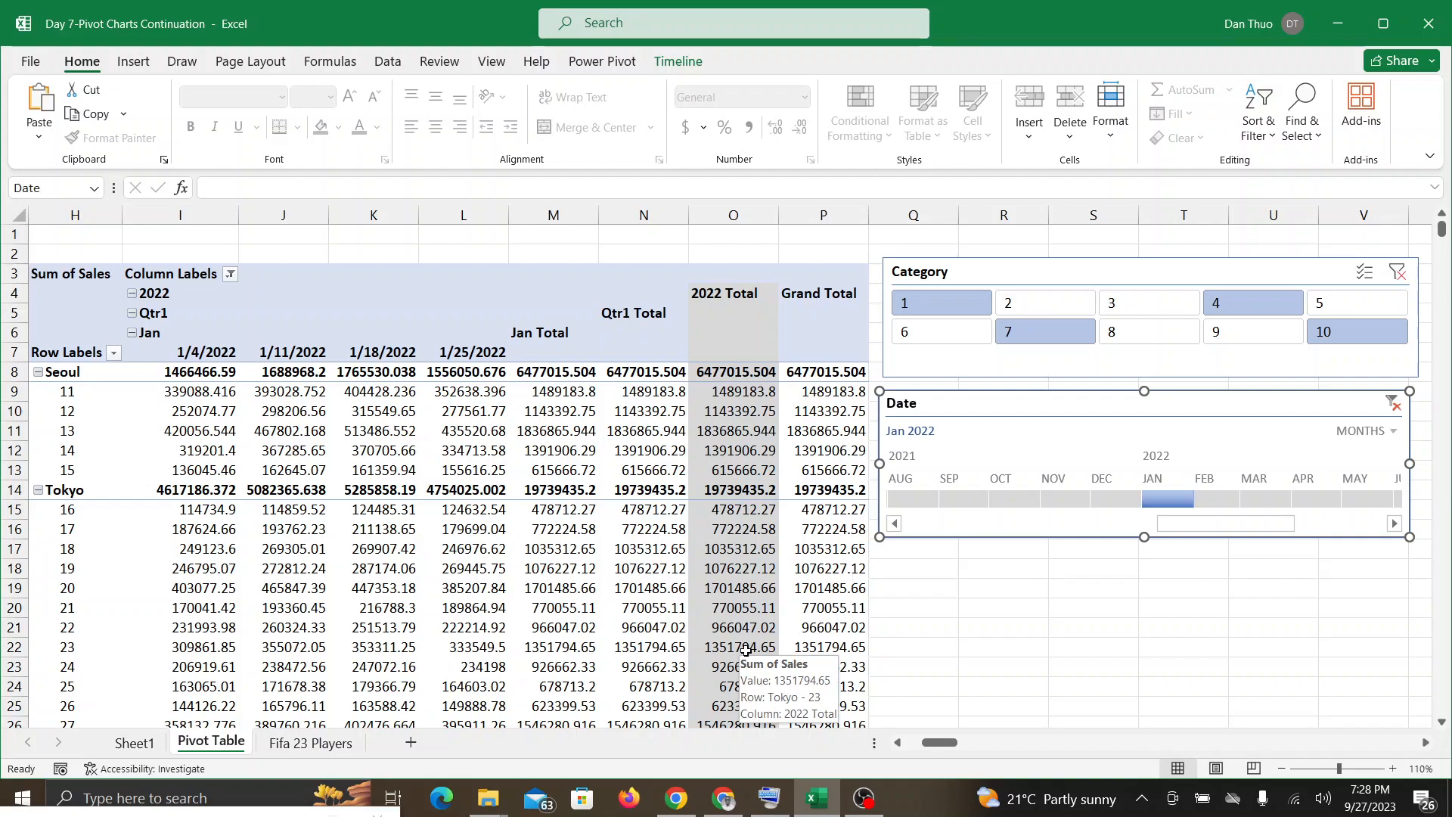
click(724, 798)
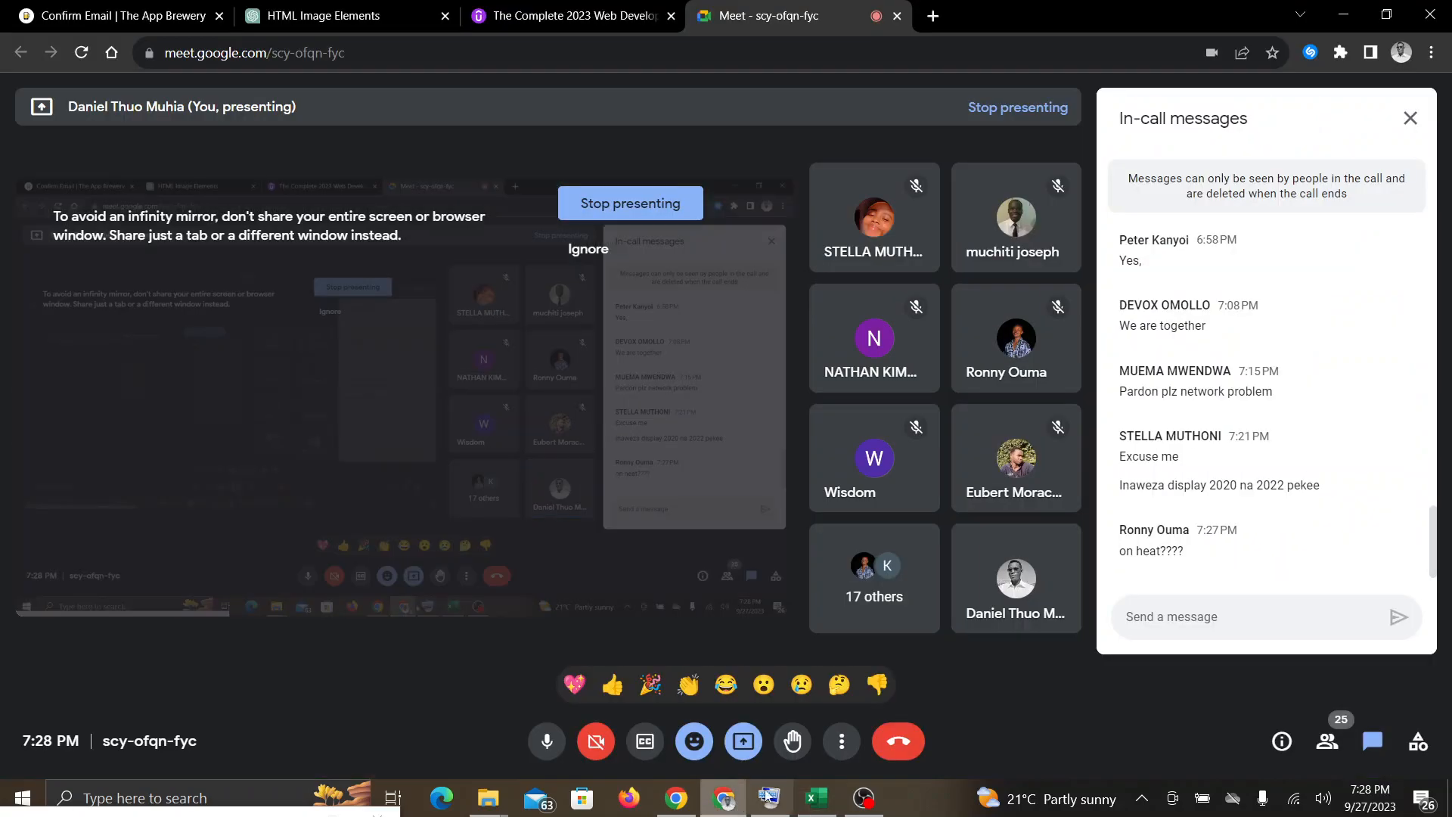
click(822, 800)
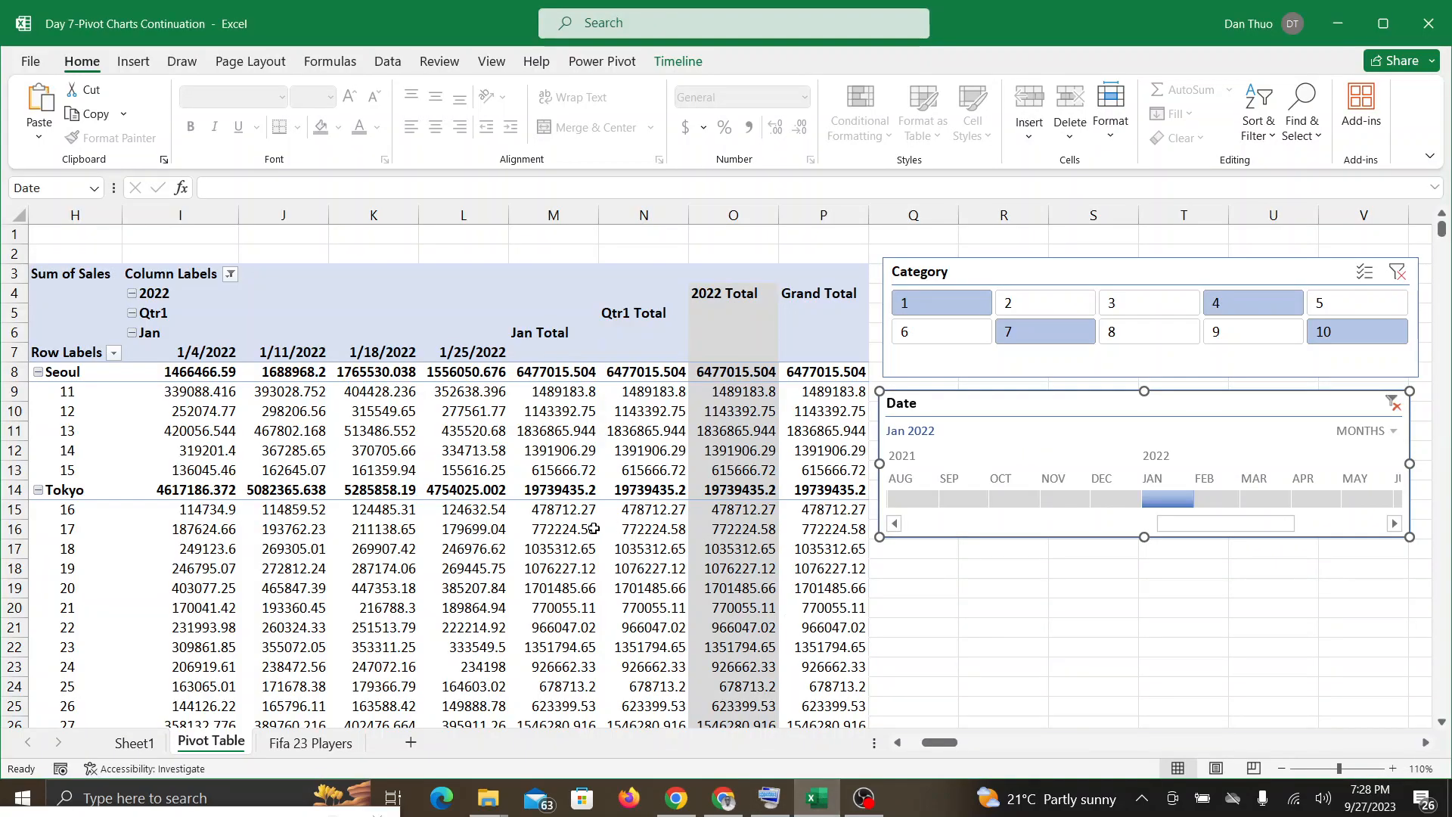
mouse_move(606, 537)
click(711, 802)
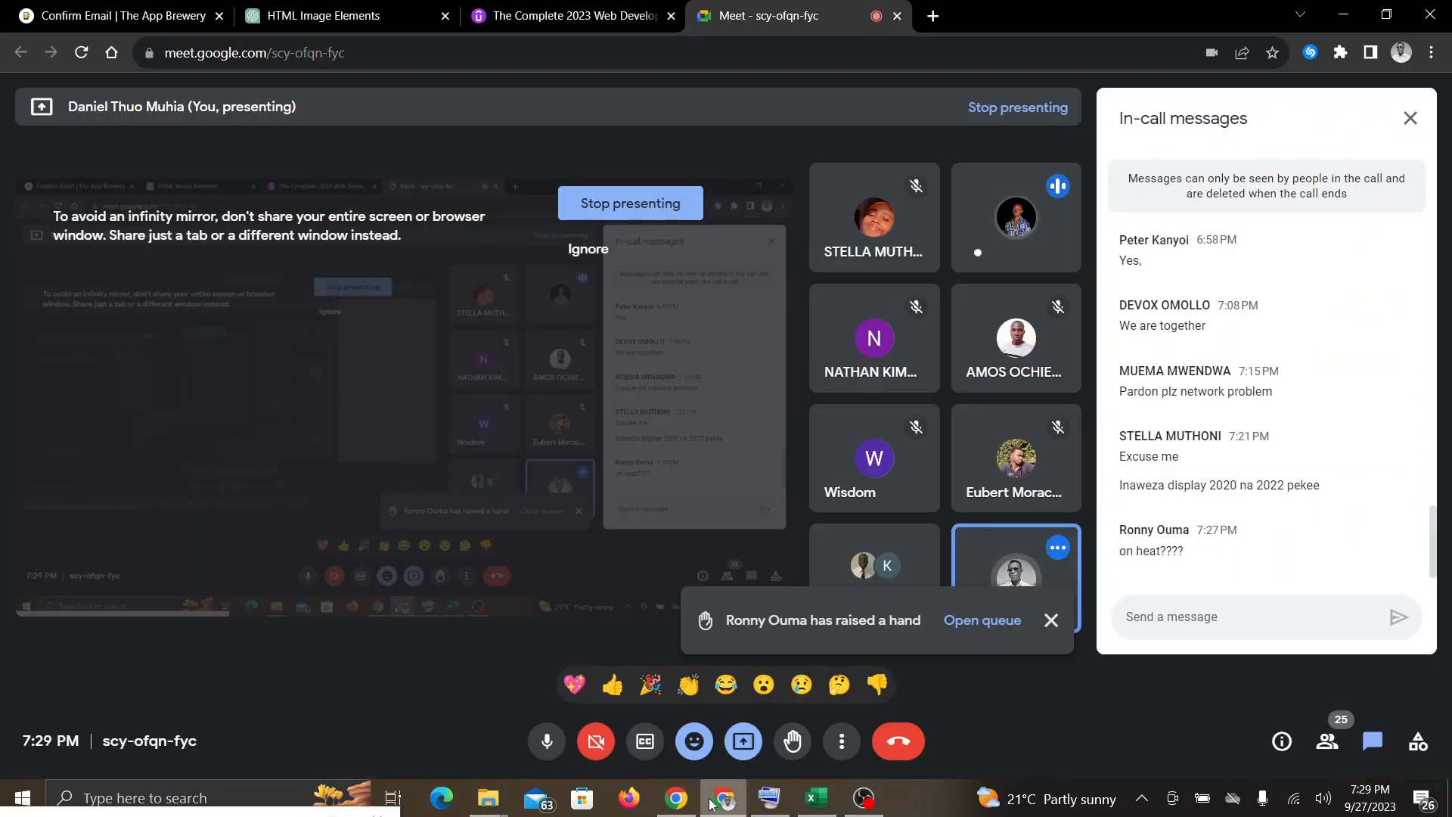
click(824, 802)
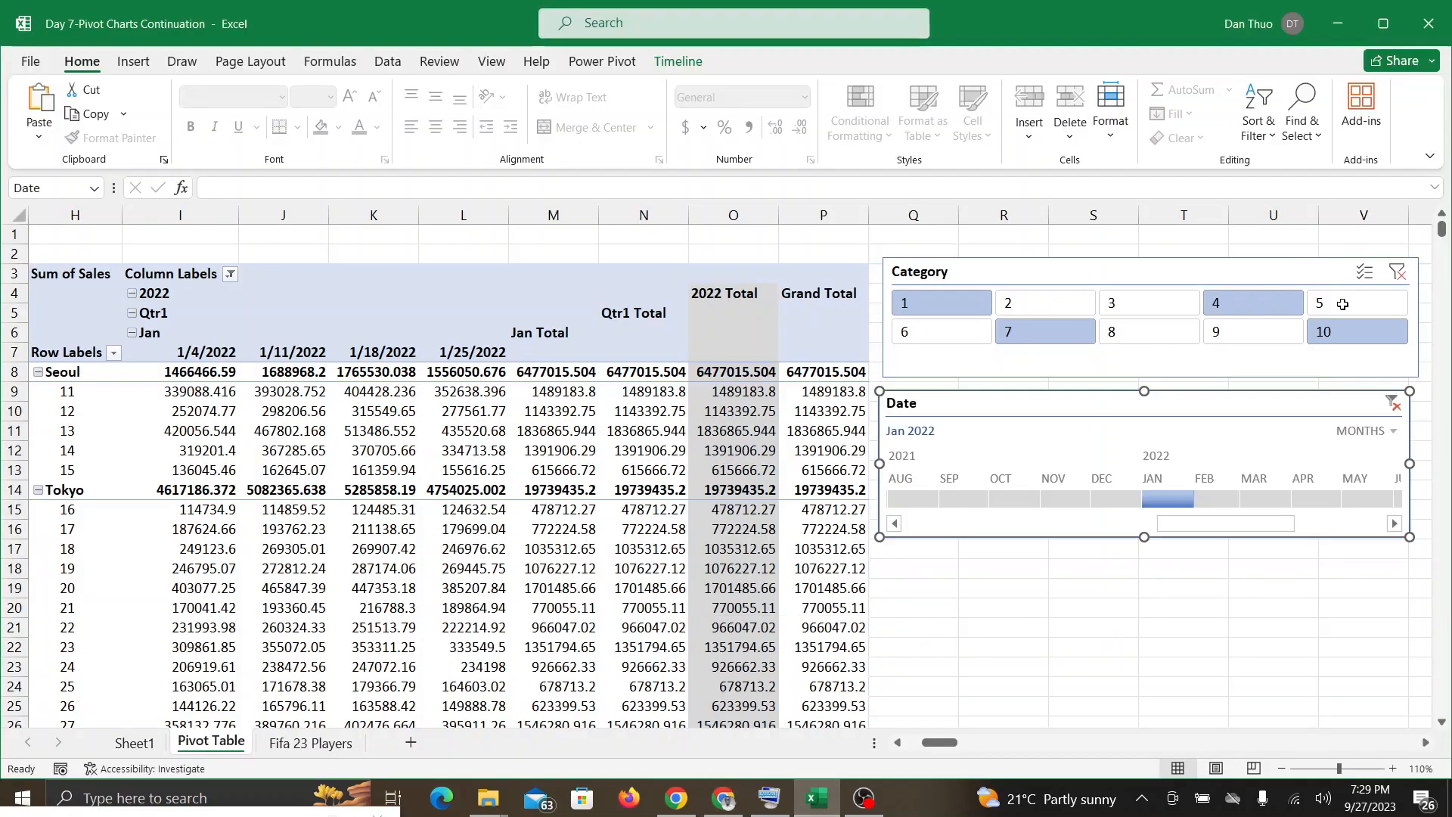
Step: Reopen the Date timeline's time-level choices and check the Google Meet call for a reaction before returning to Excel
click(1387, 431)
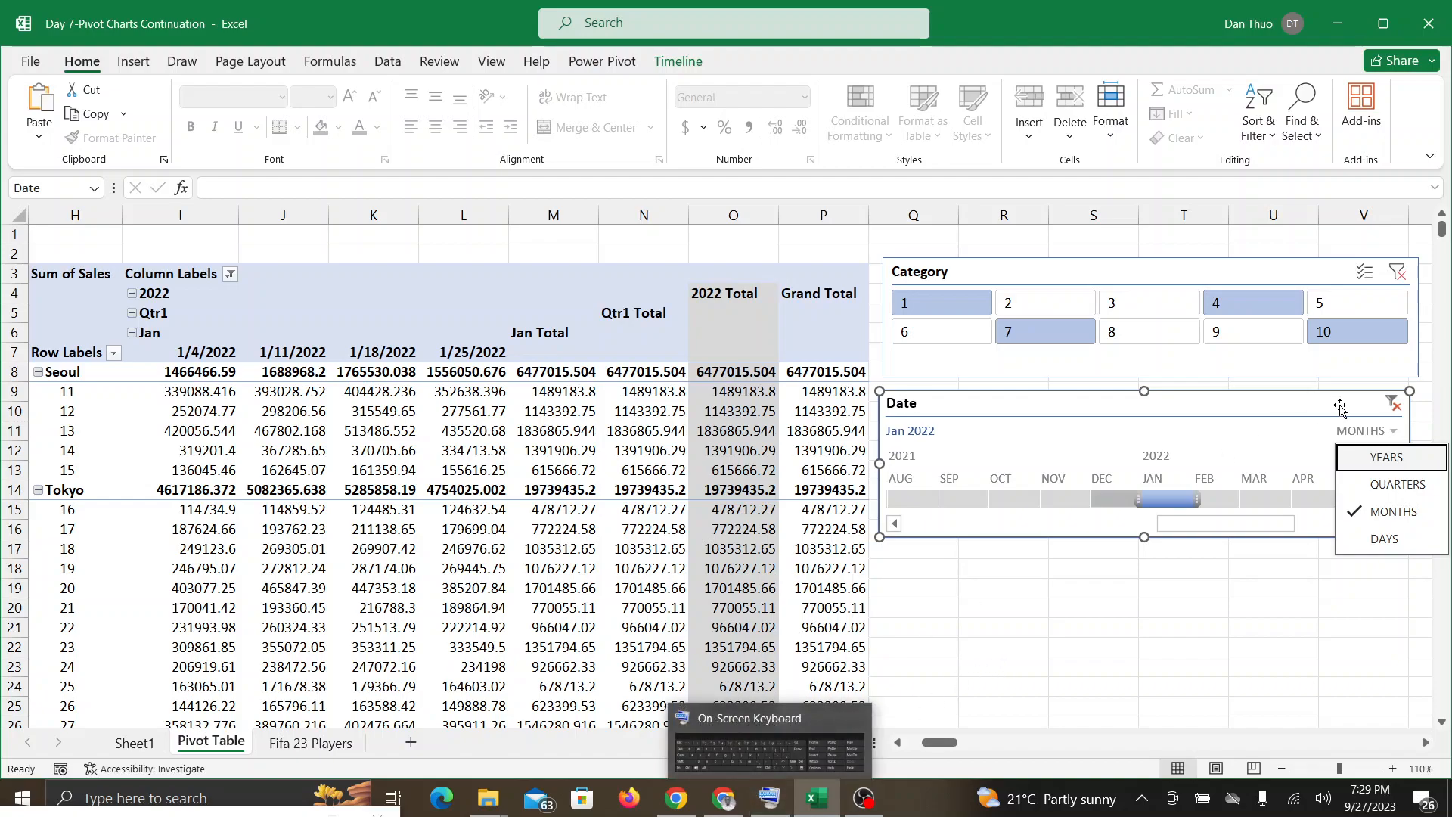
click(724, 798)
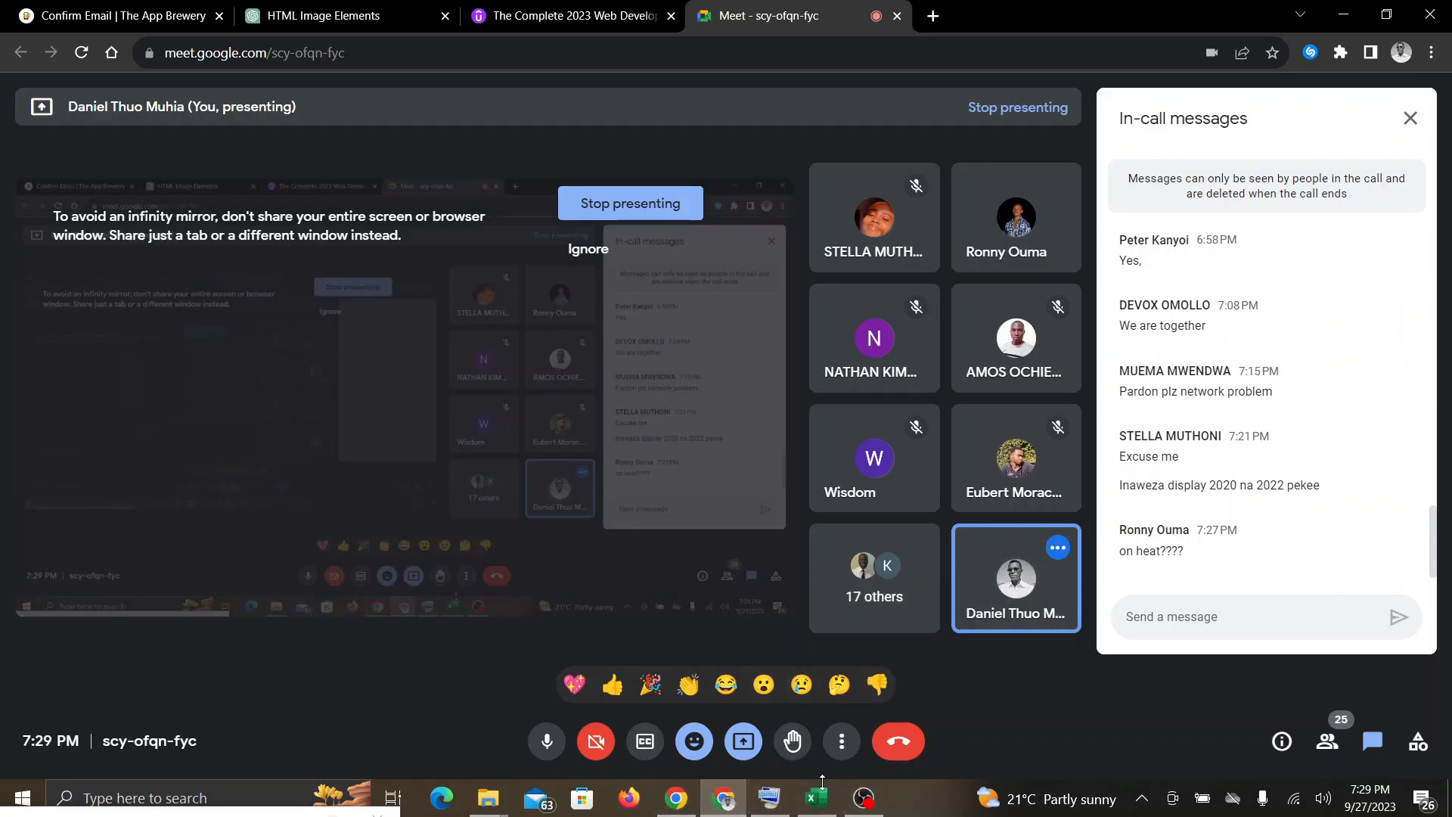
click(824, 810)
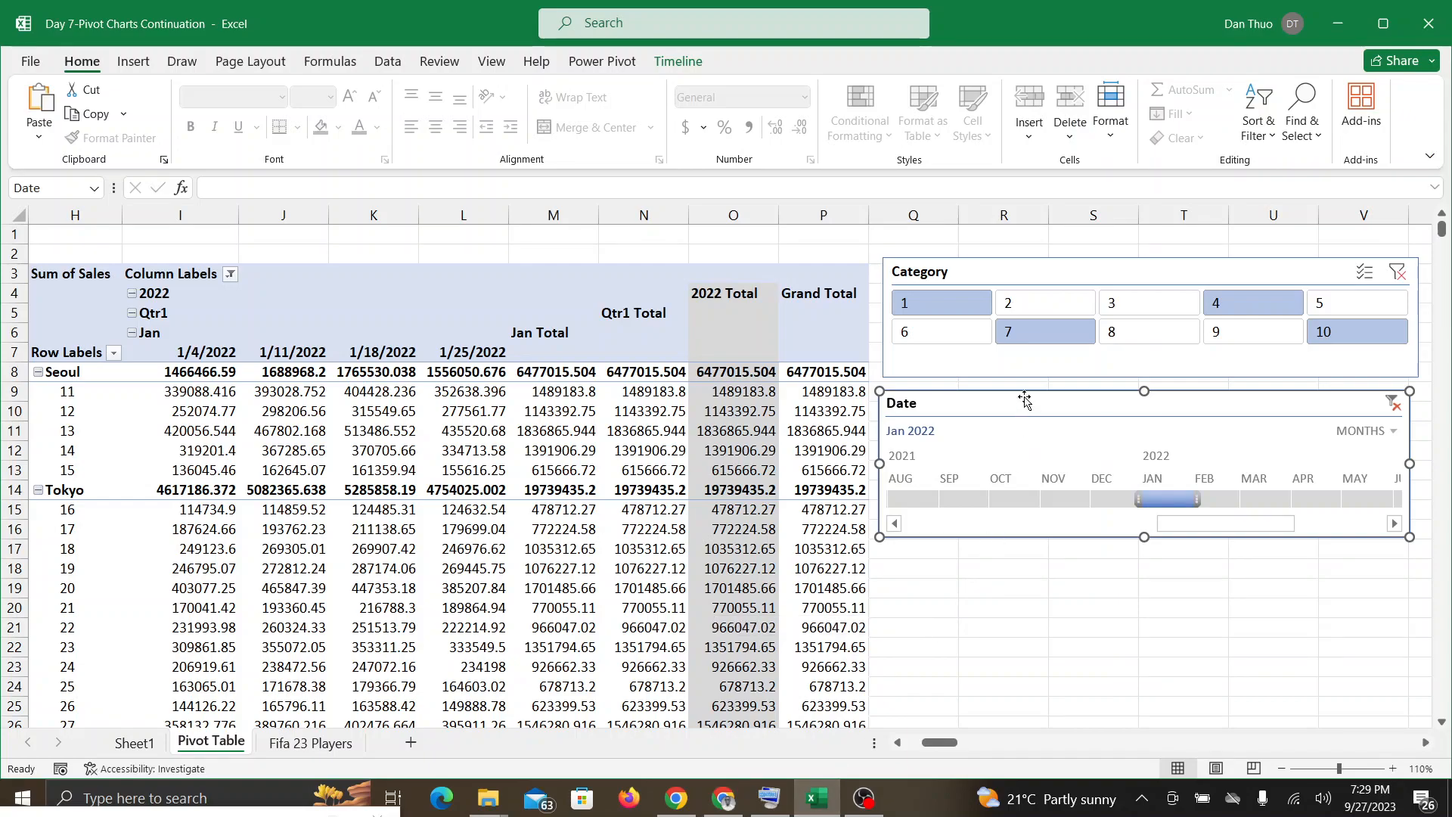
Step: Nudge the Date timeline into line with the Category slicer, and look in on the Google Meet call before resuming in Excel
drag(1023, 404, 1031, 401)
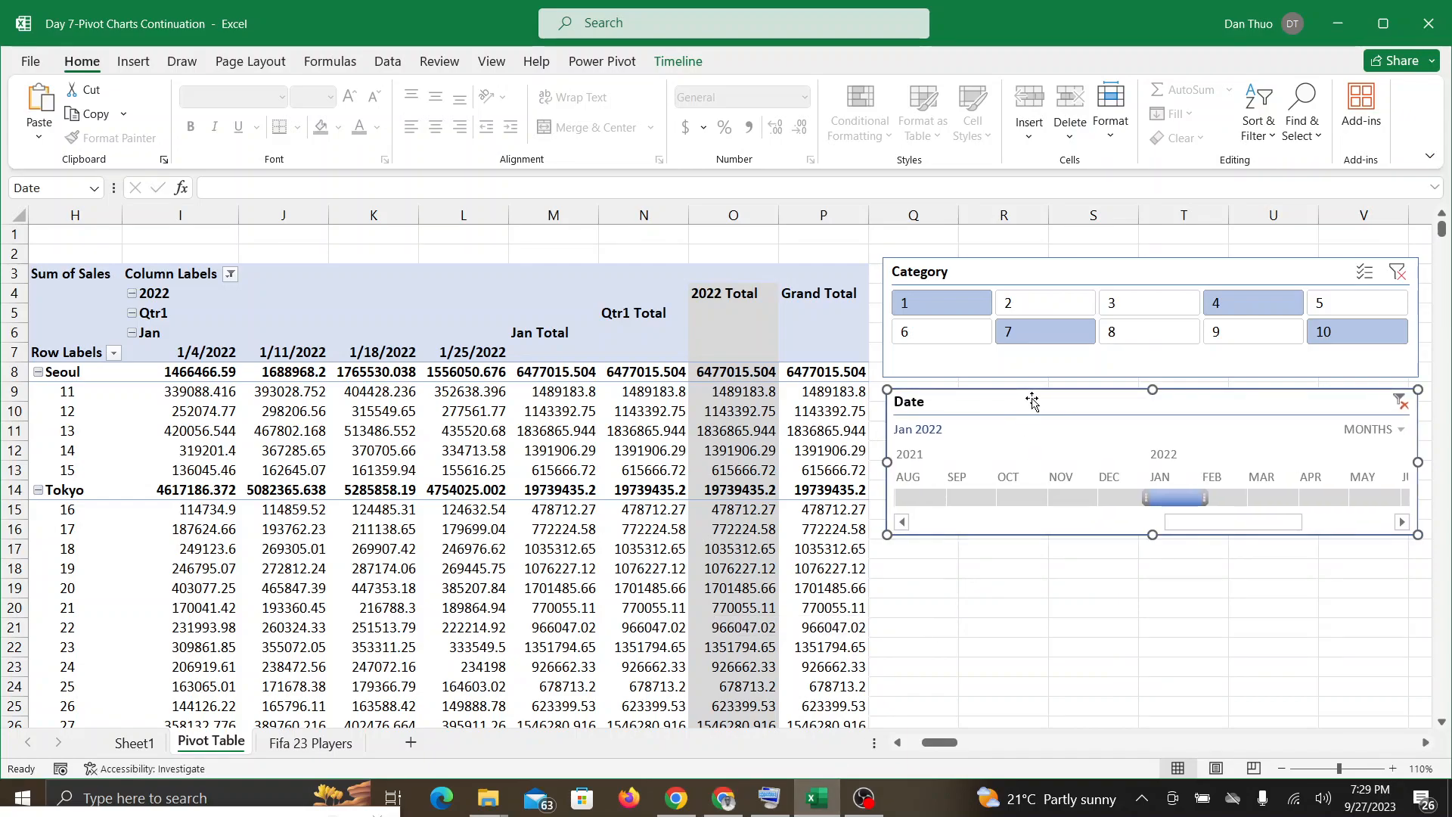
scroll(154, 412, left, 1)
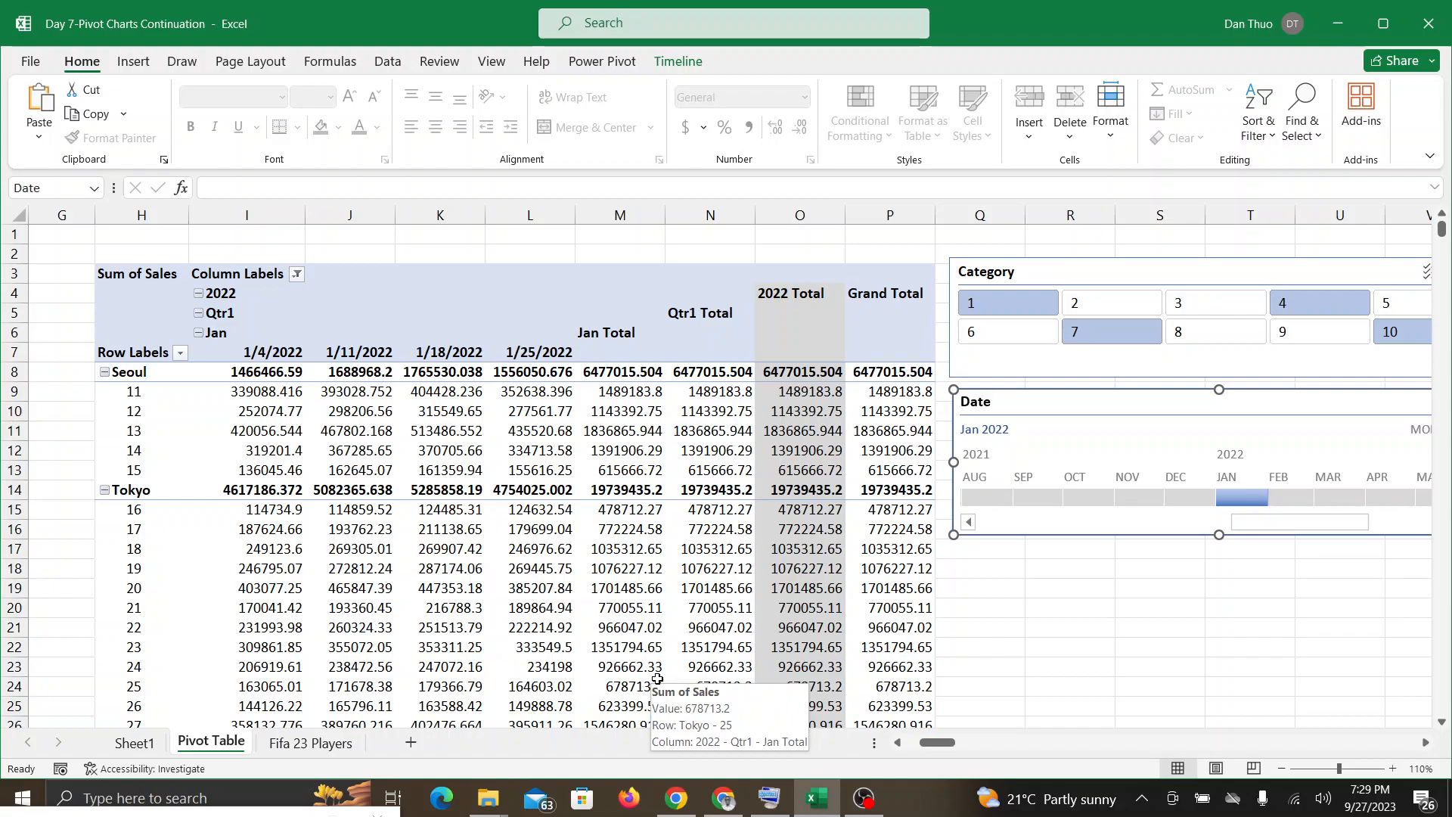
mouse_move(741, 794)
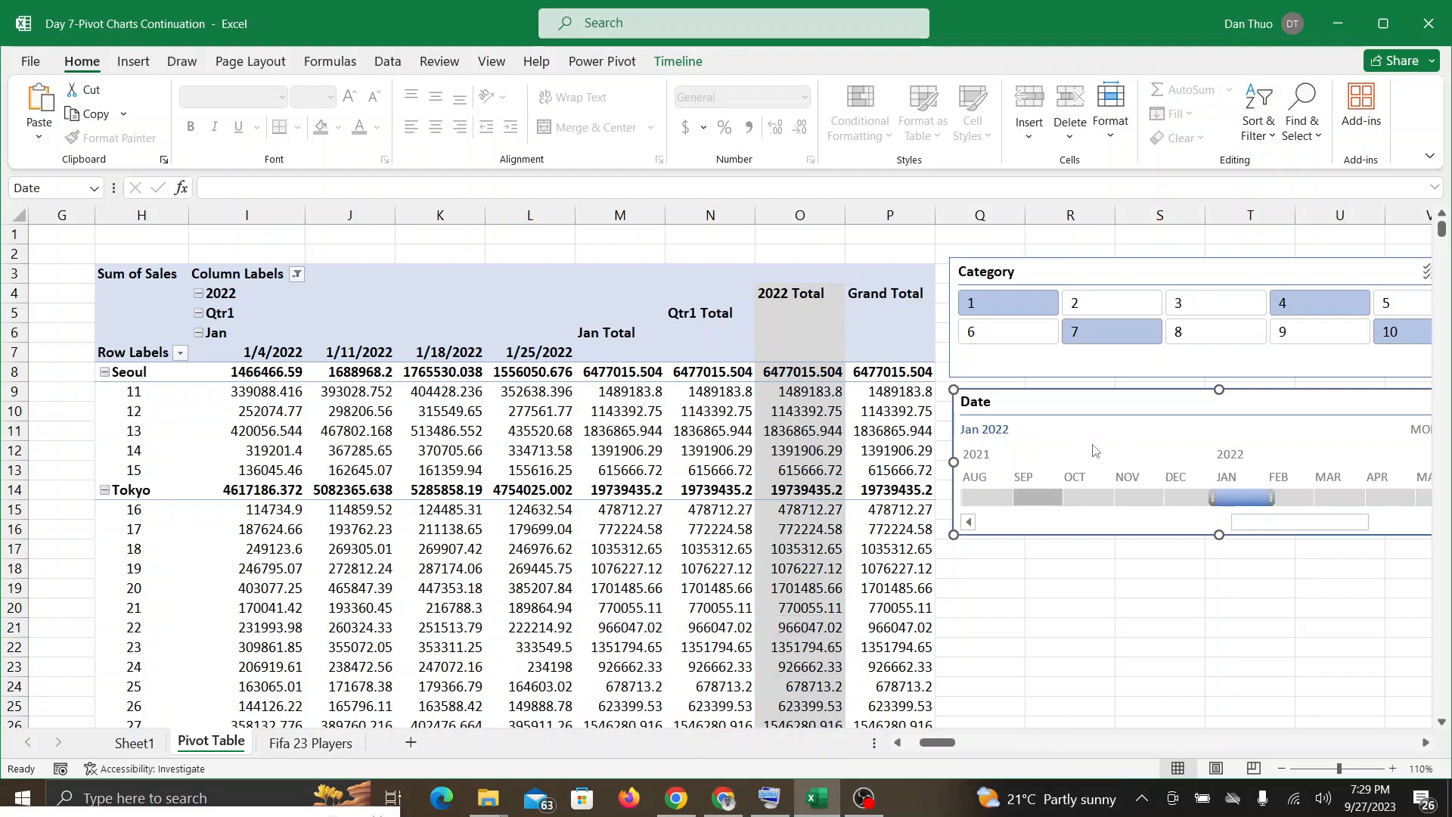
click(732, 807)
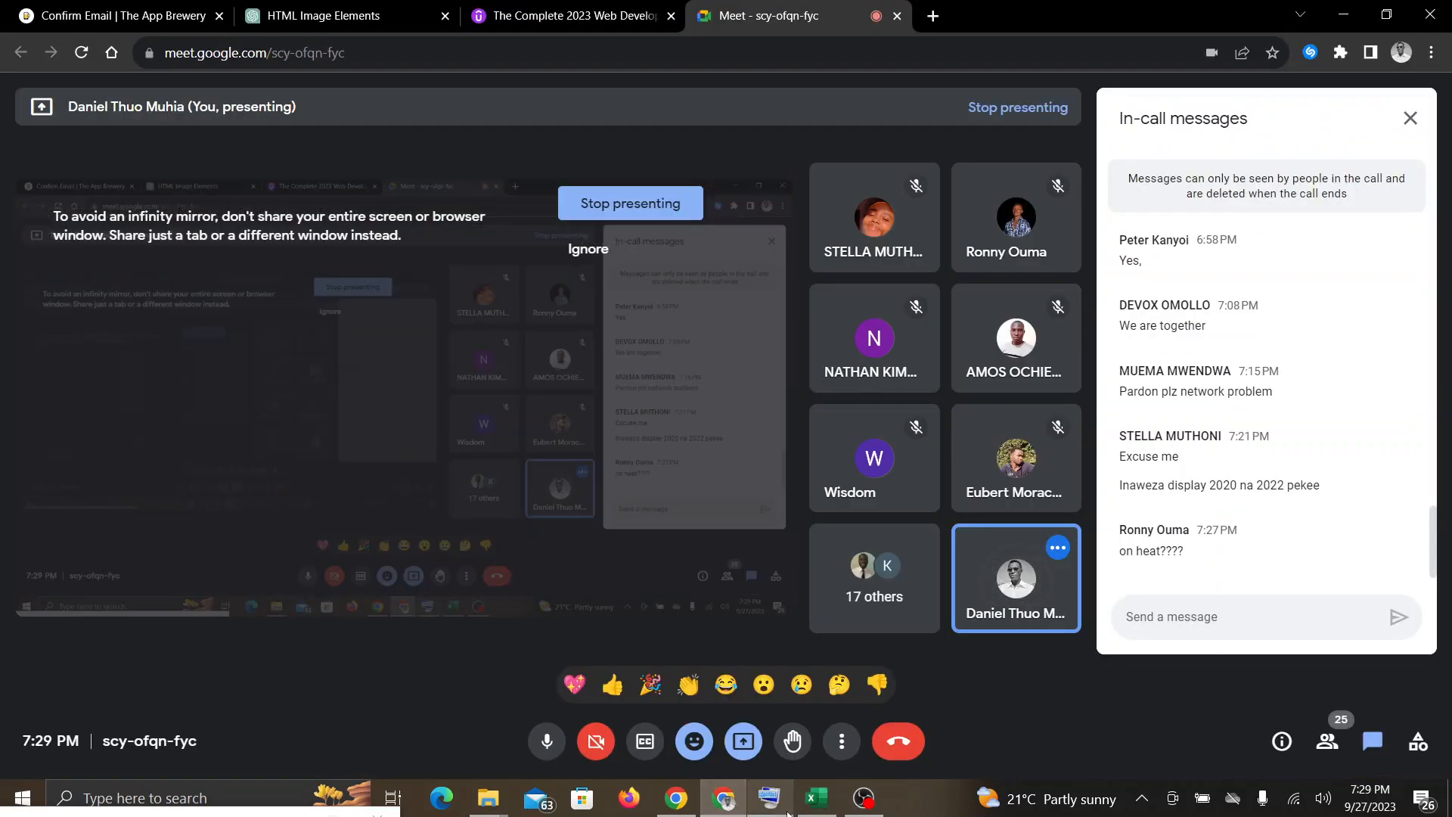
click(825, 806)
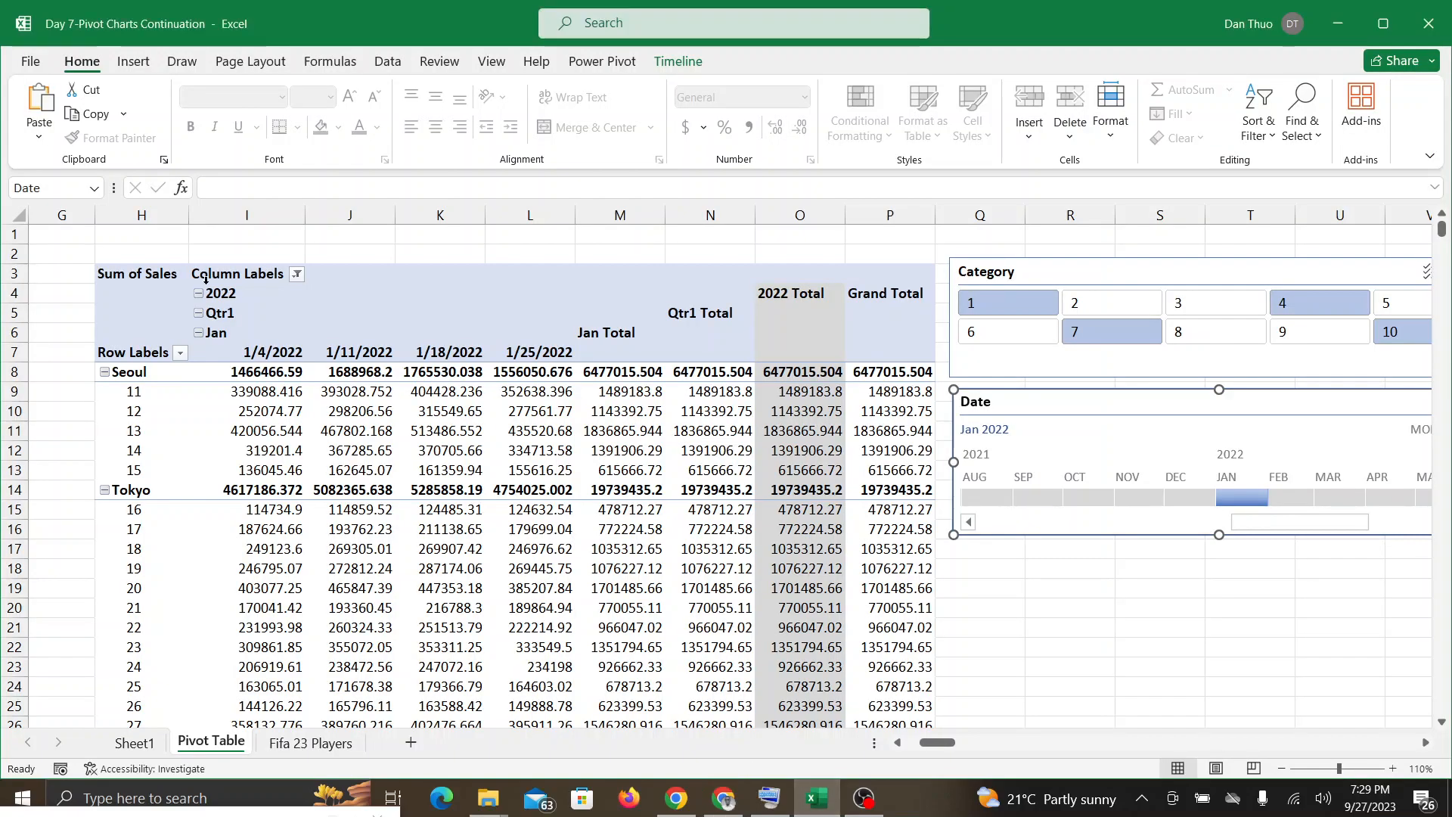
Step: Collapse the PivotTable's Jan, Qtr1 and 2022 column groups so only the year level is expanded
click(199, 333)
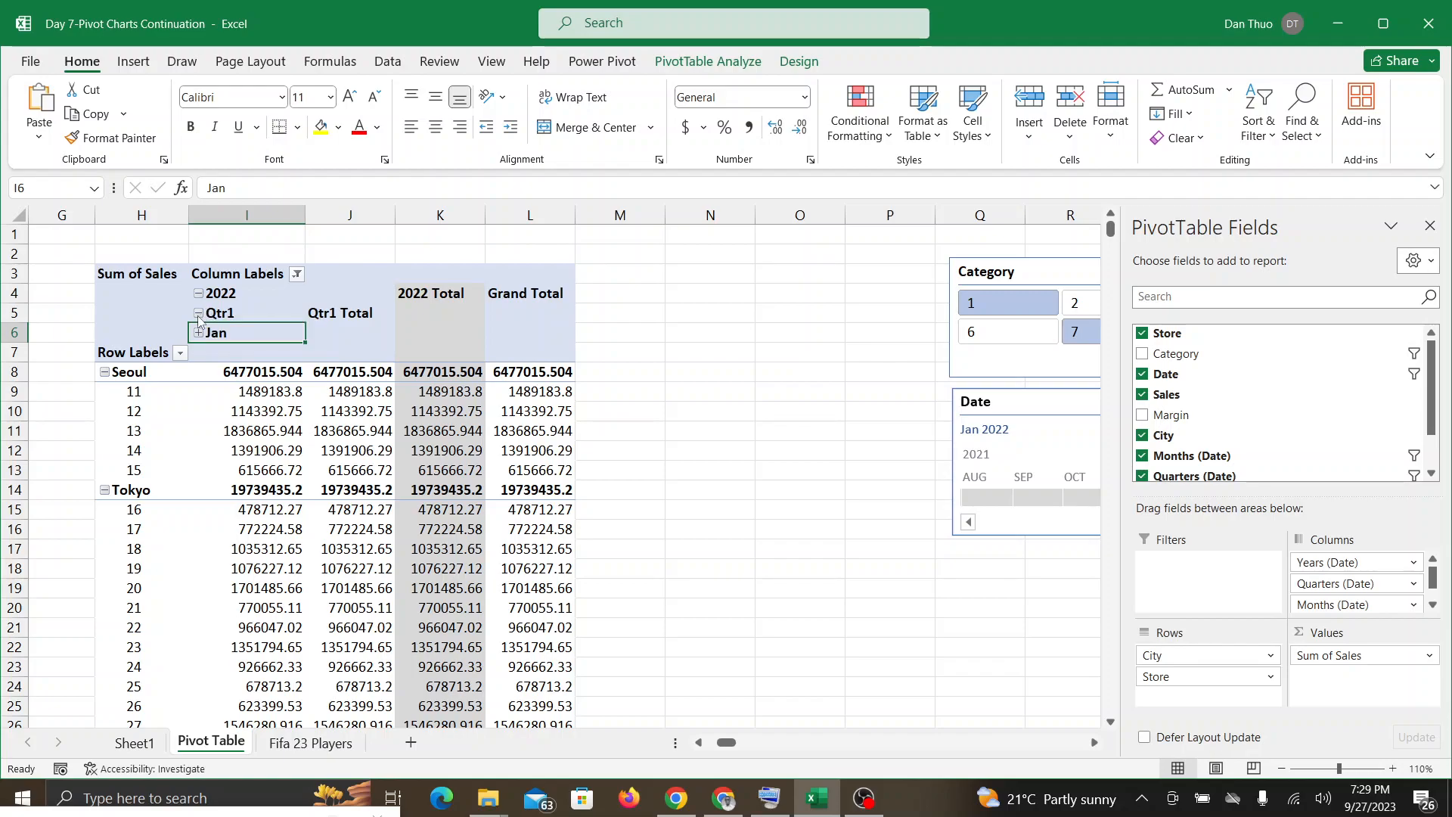
click(199, 313)
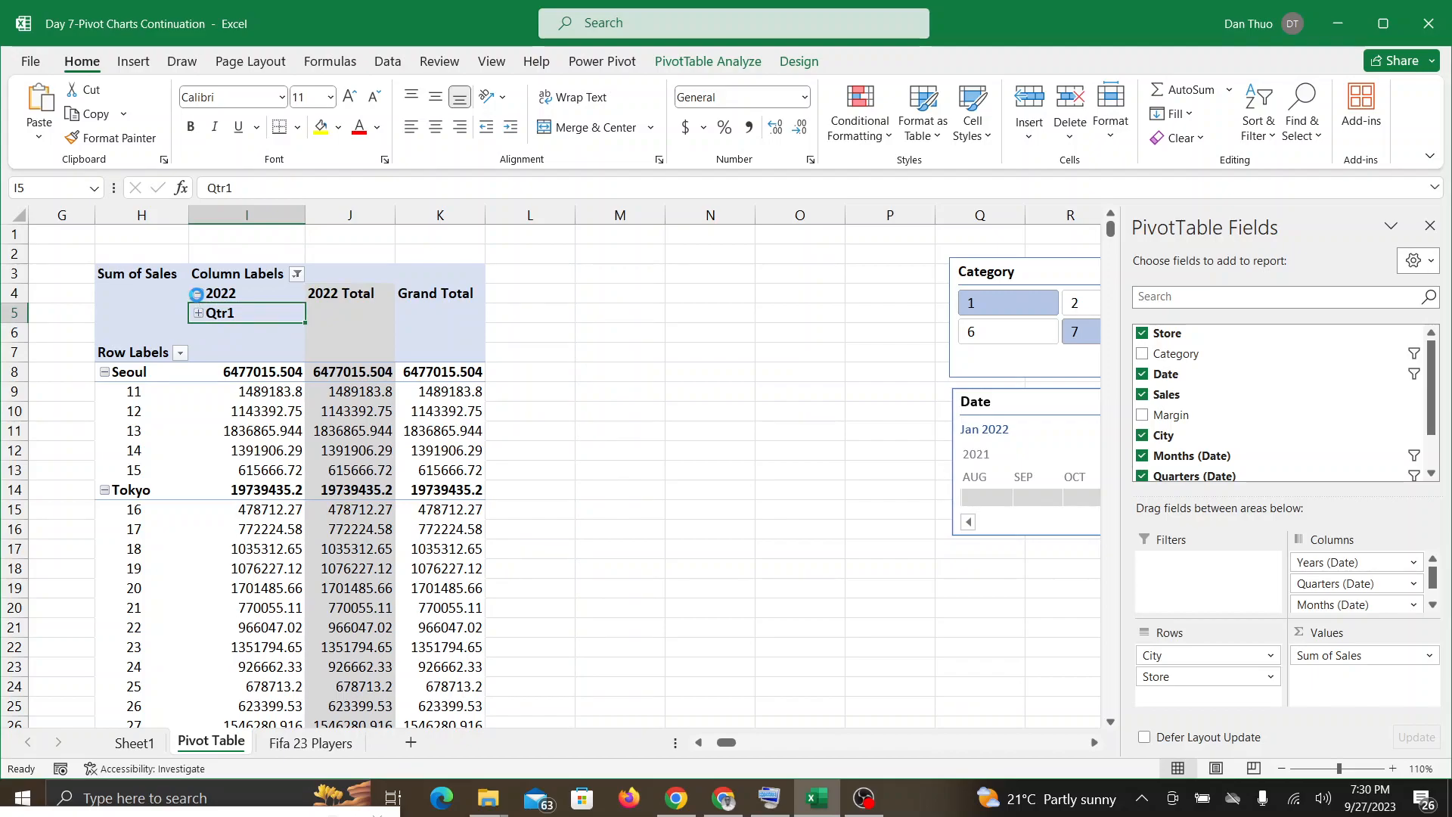
click(198, 295)
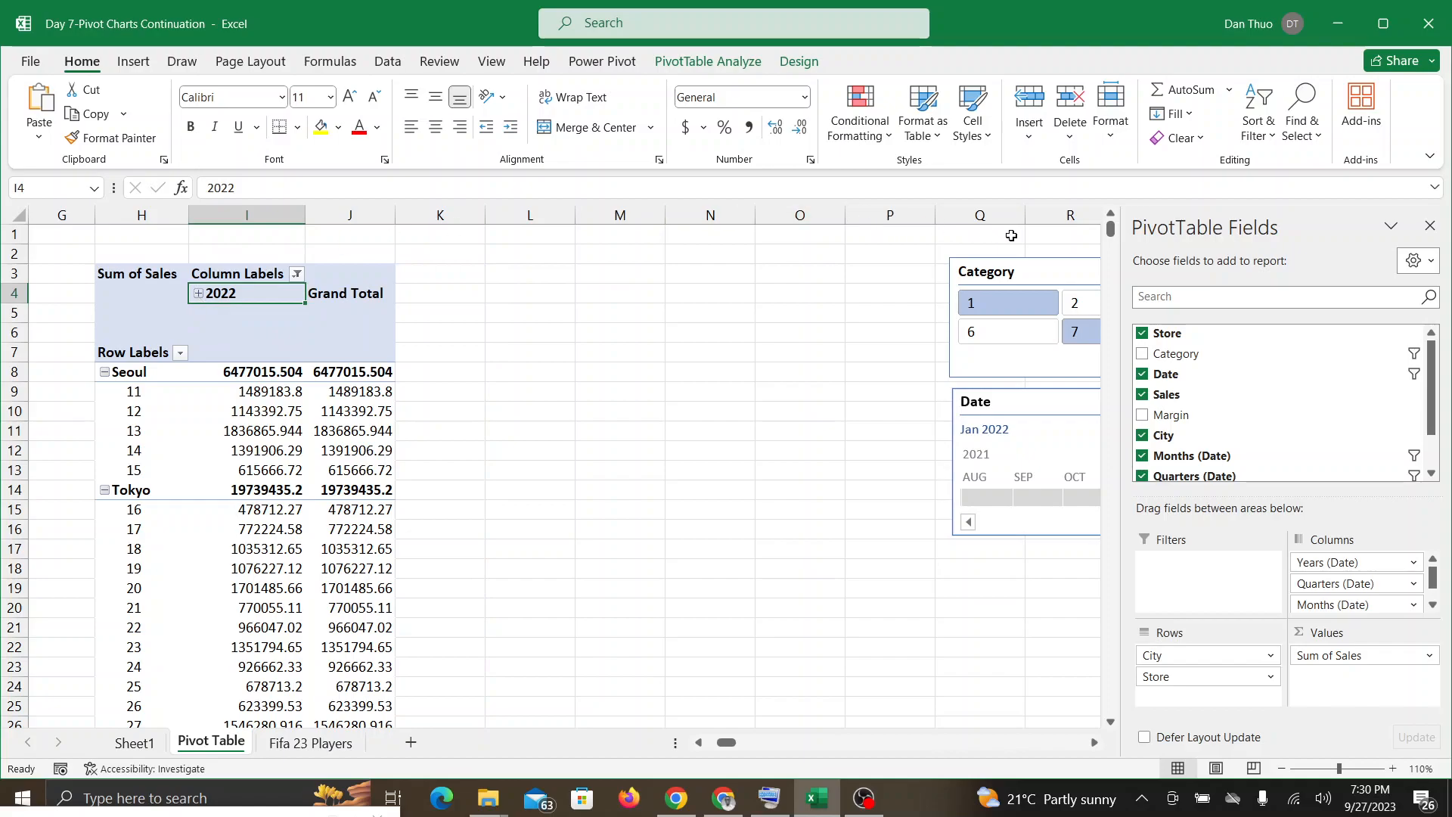
Step: Move the Category slicer and the Date timeline next to the collapsed PivotTable, stacked with the slicer above the timeline
click(1020, 272)
drag(1020, 272, 512, 273)
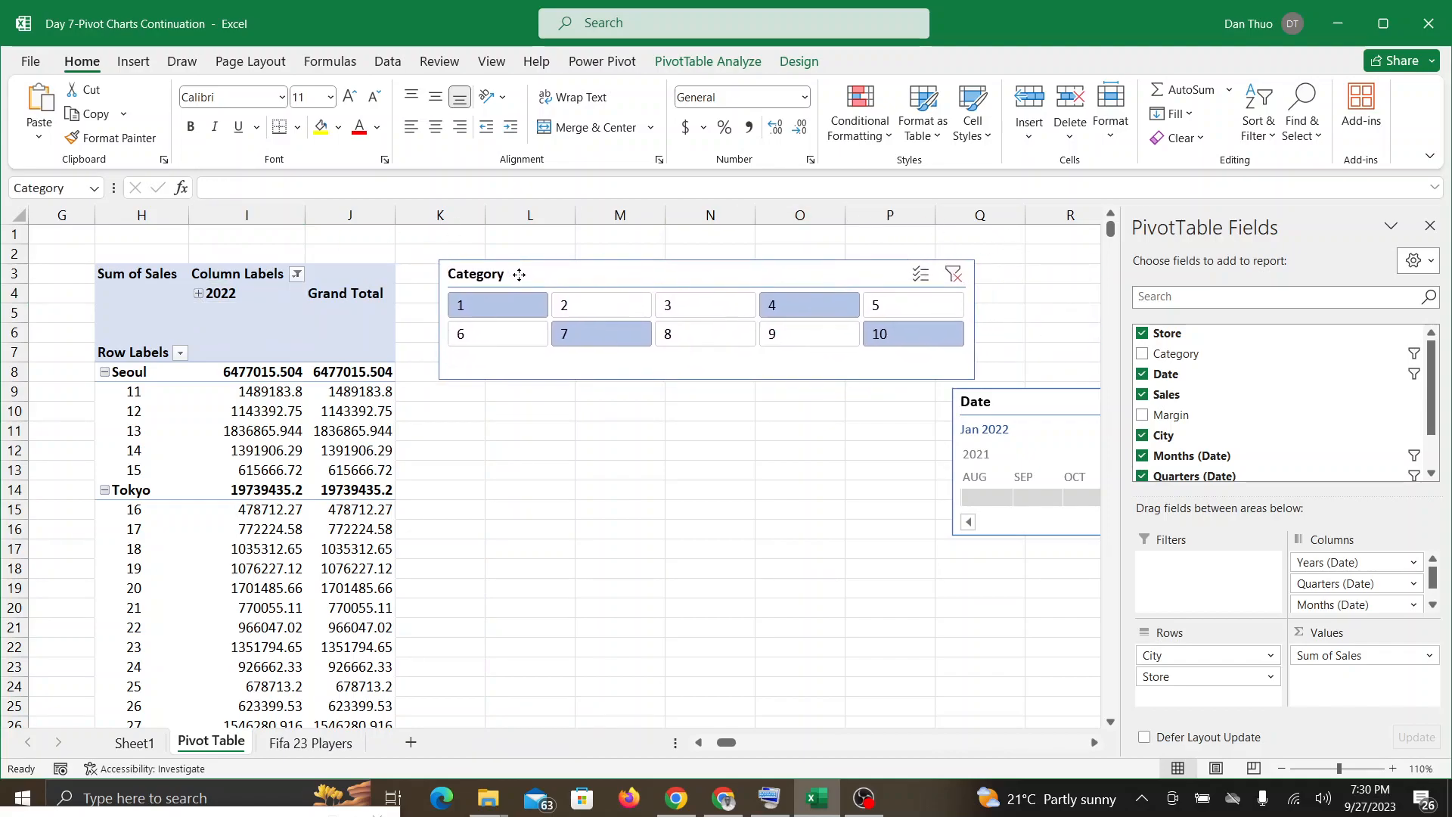
drag(1091, 401, 580, 402)
click(815, 798)
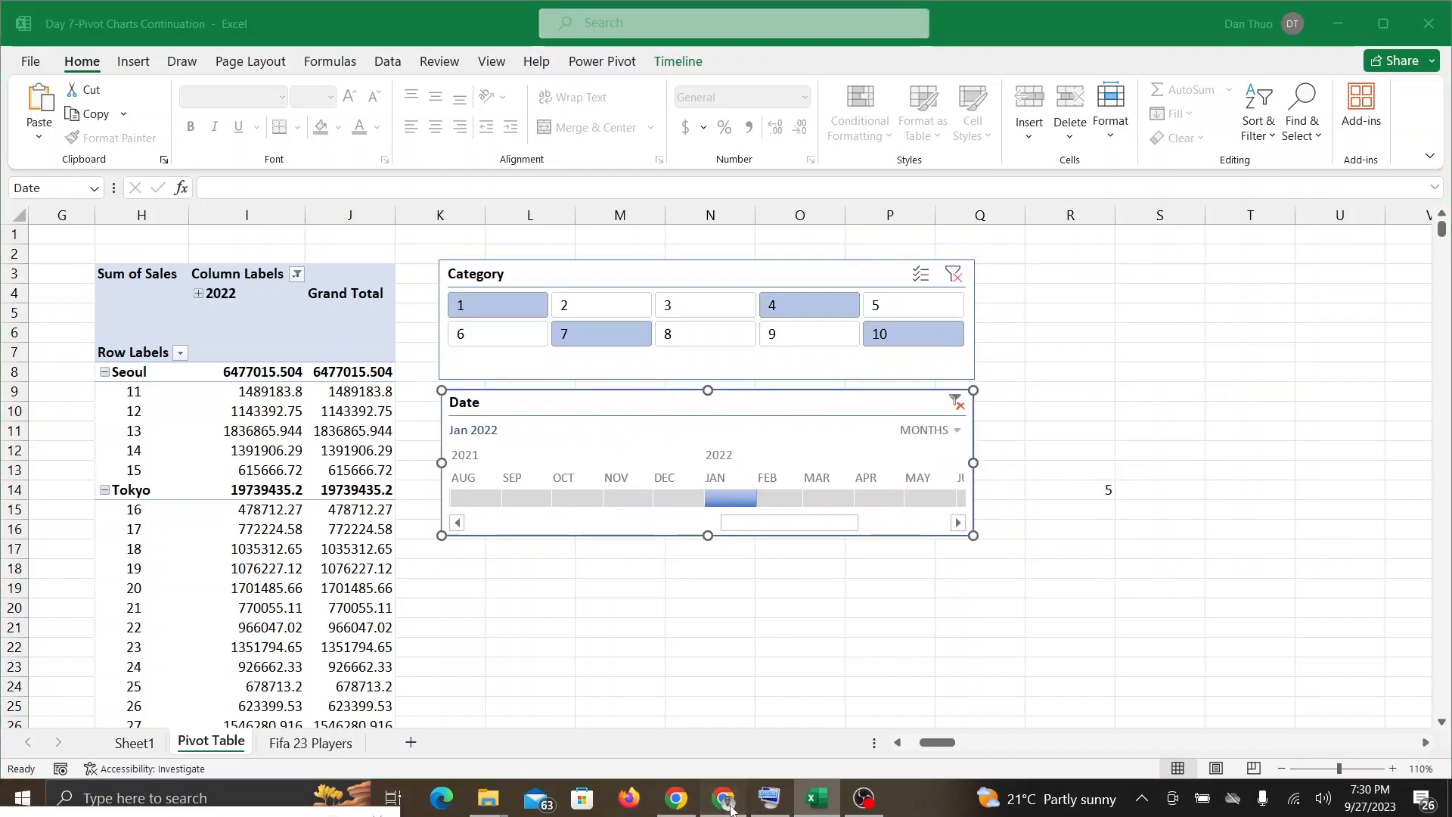
click(816, 798)
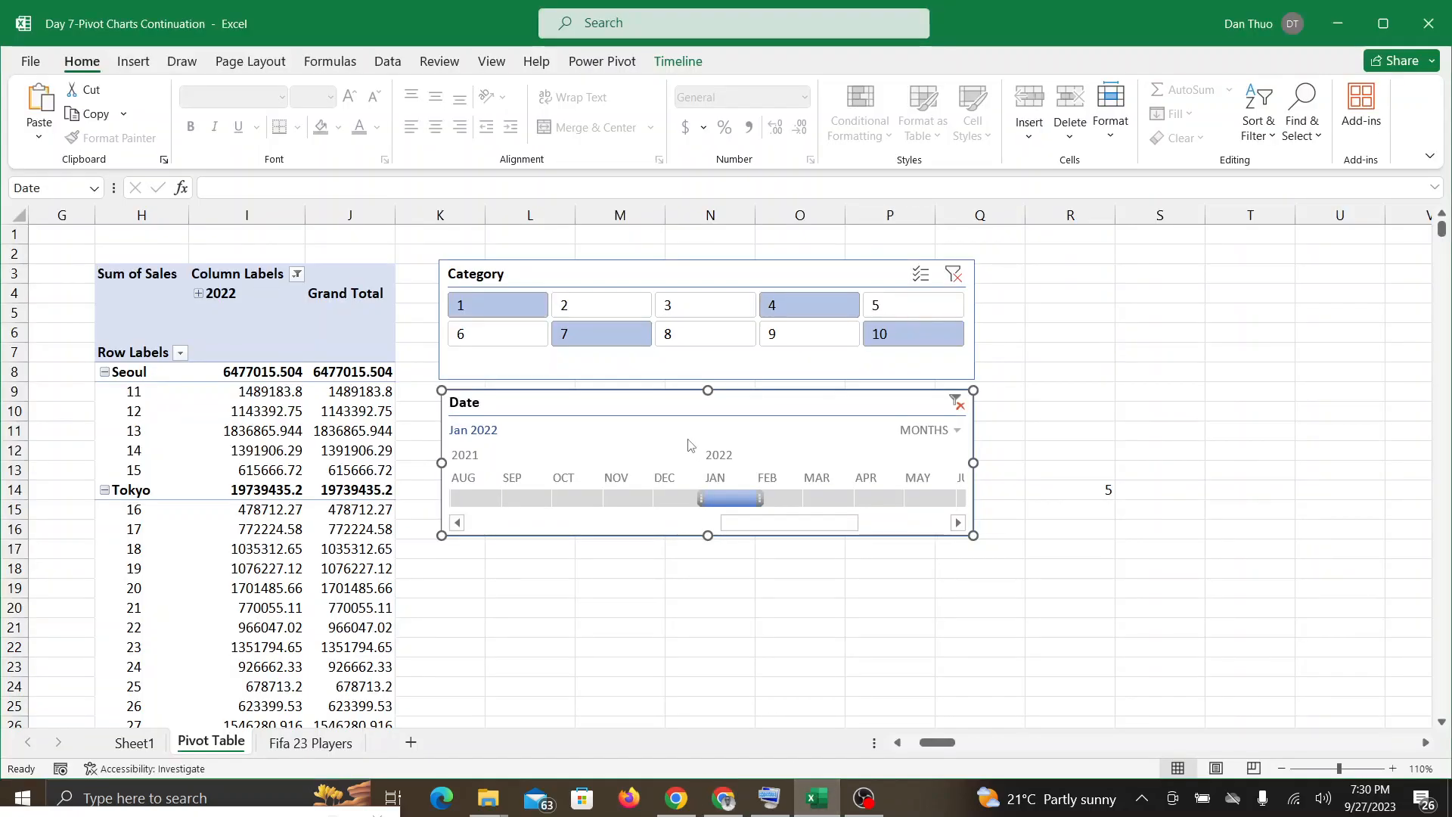
Step: Clear the Category slicer and Date timeline filters, and move both clear of the widened PivotTable
click(954, 274)
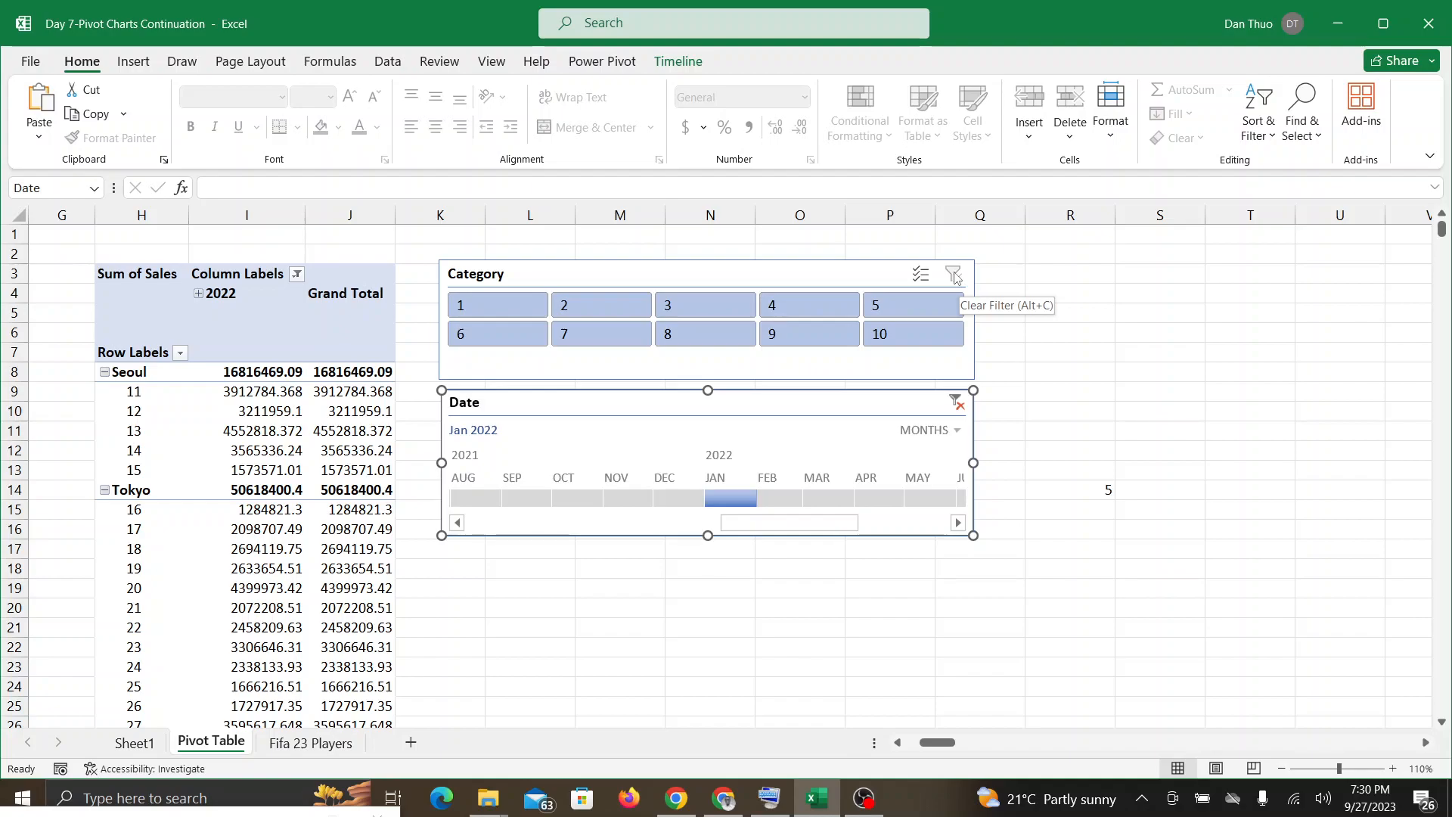
click(955, 403)
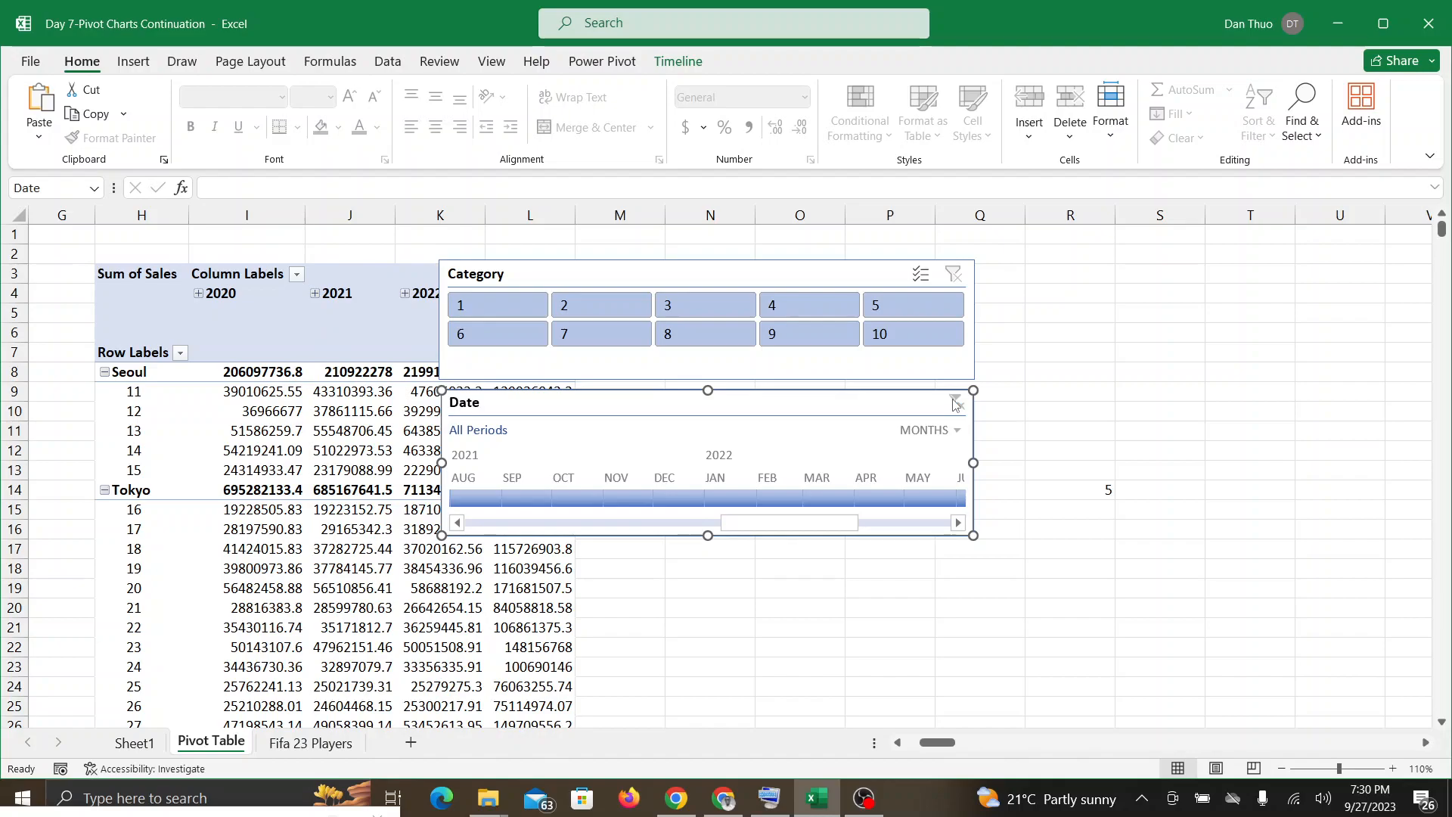
drag(714, 270, 865, 276)
click(744, 407)
drag(744, 406, 899, 420)
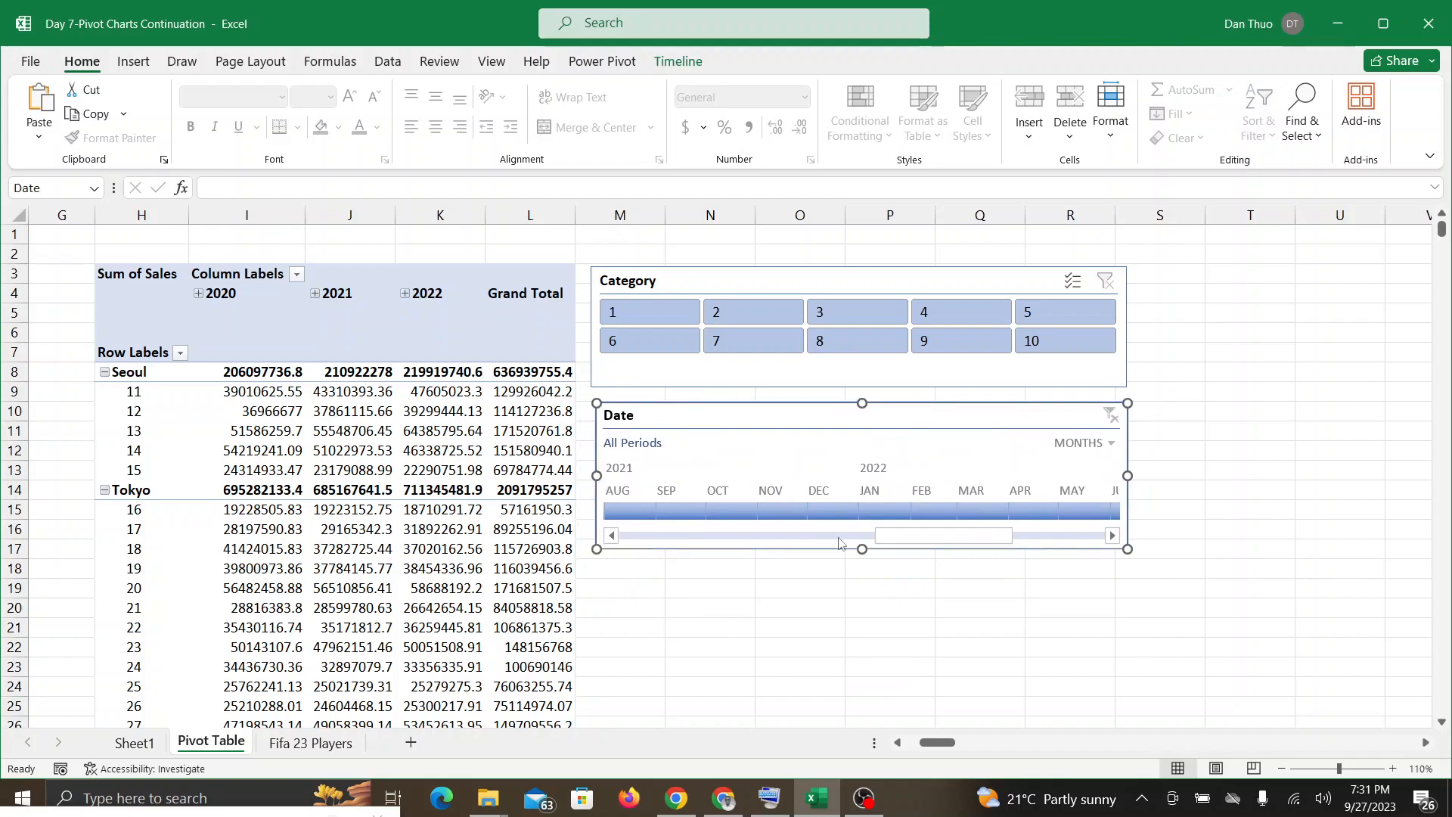
Step: Check the Google Meet call for further questions, return to the Excel workbook and deselect the Date timeline
click(724, 797)
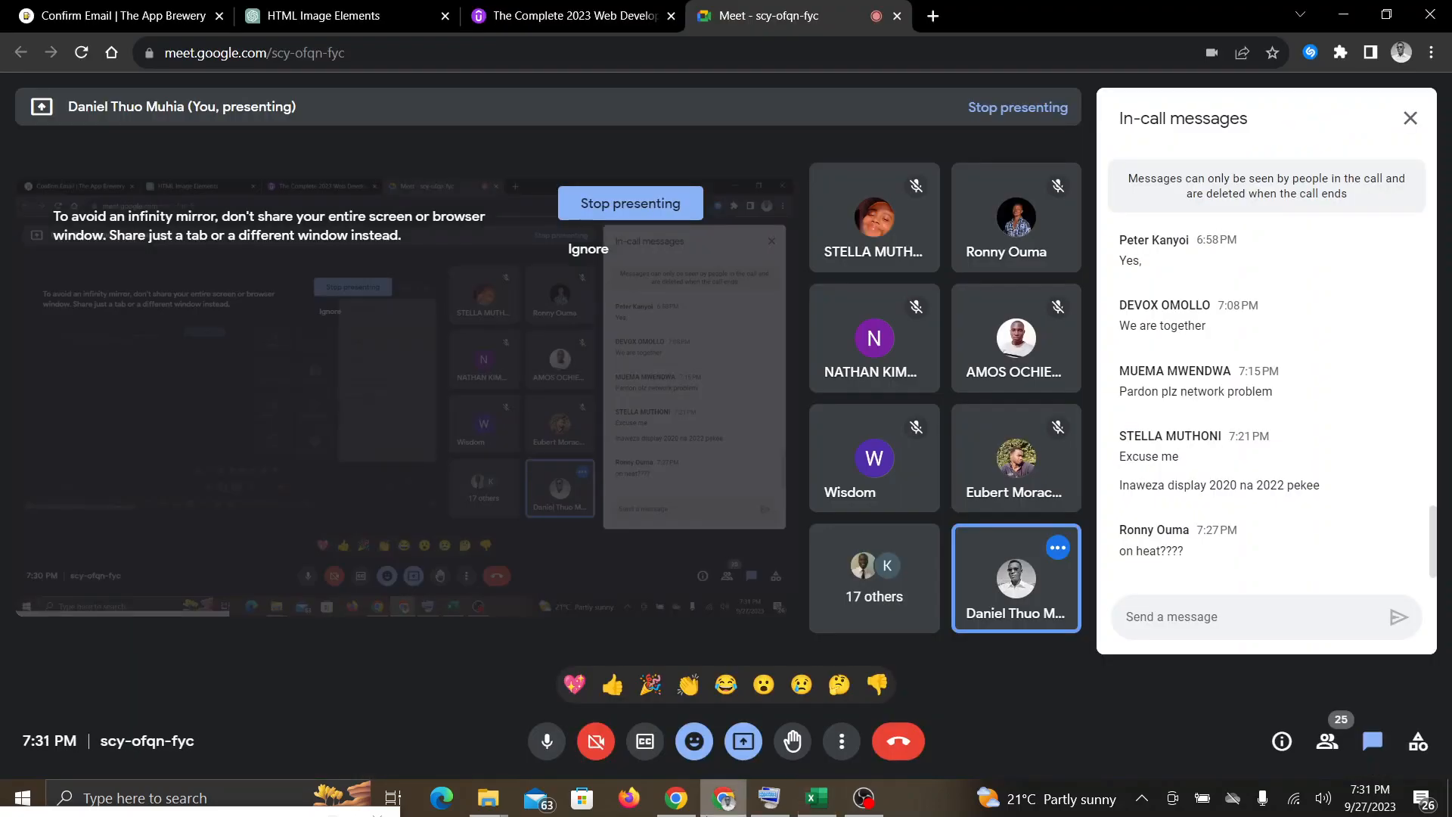
click(816, 798)
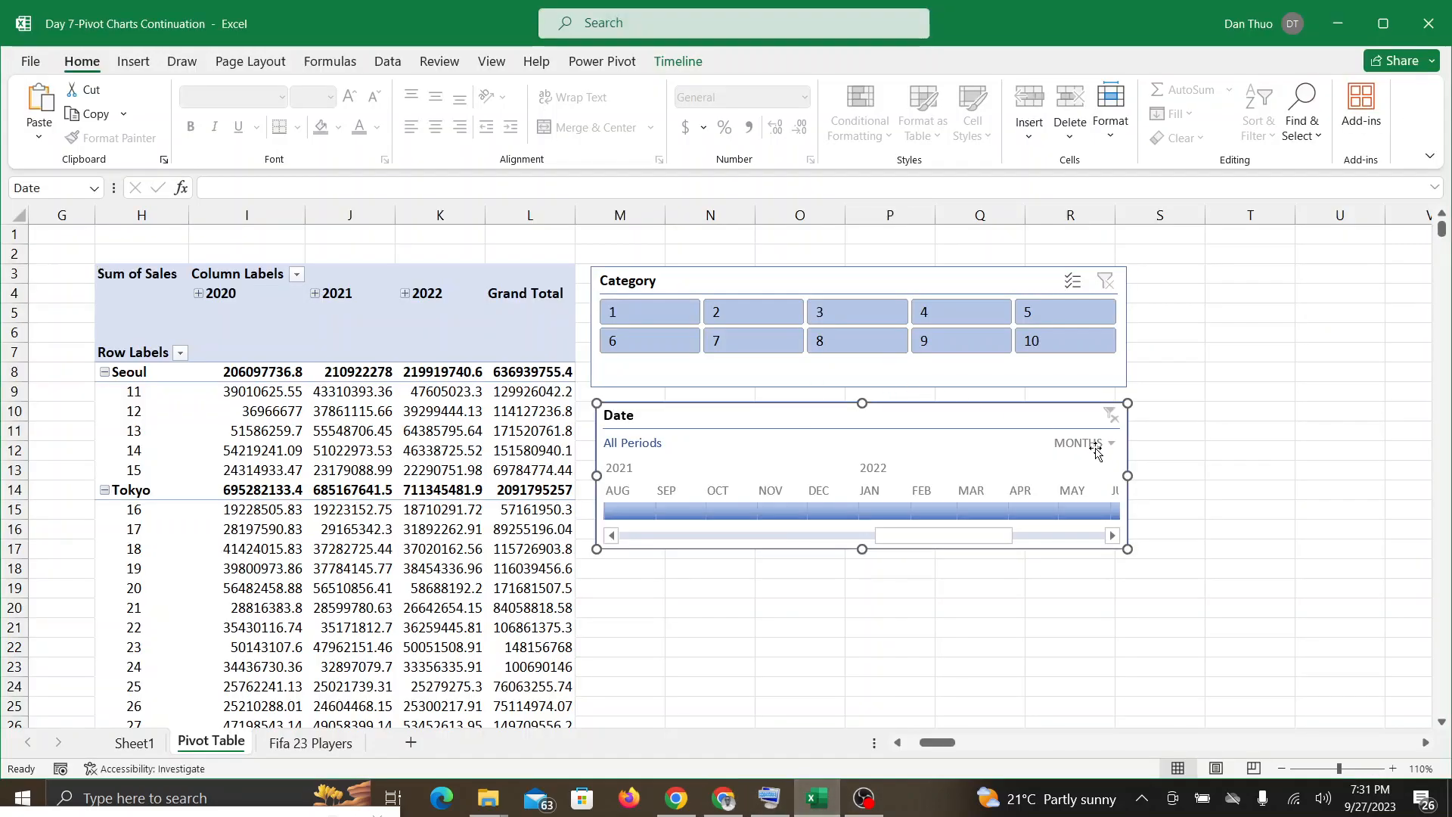
click(1221, 591)
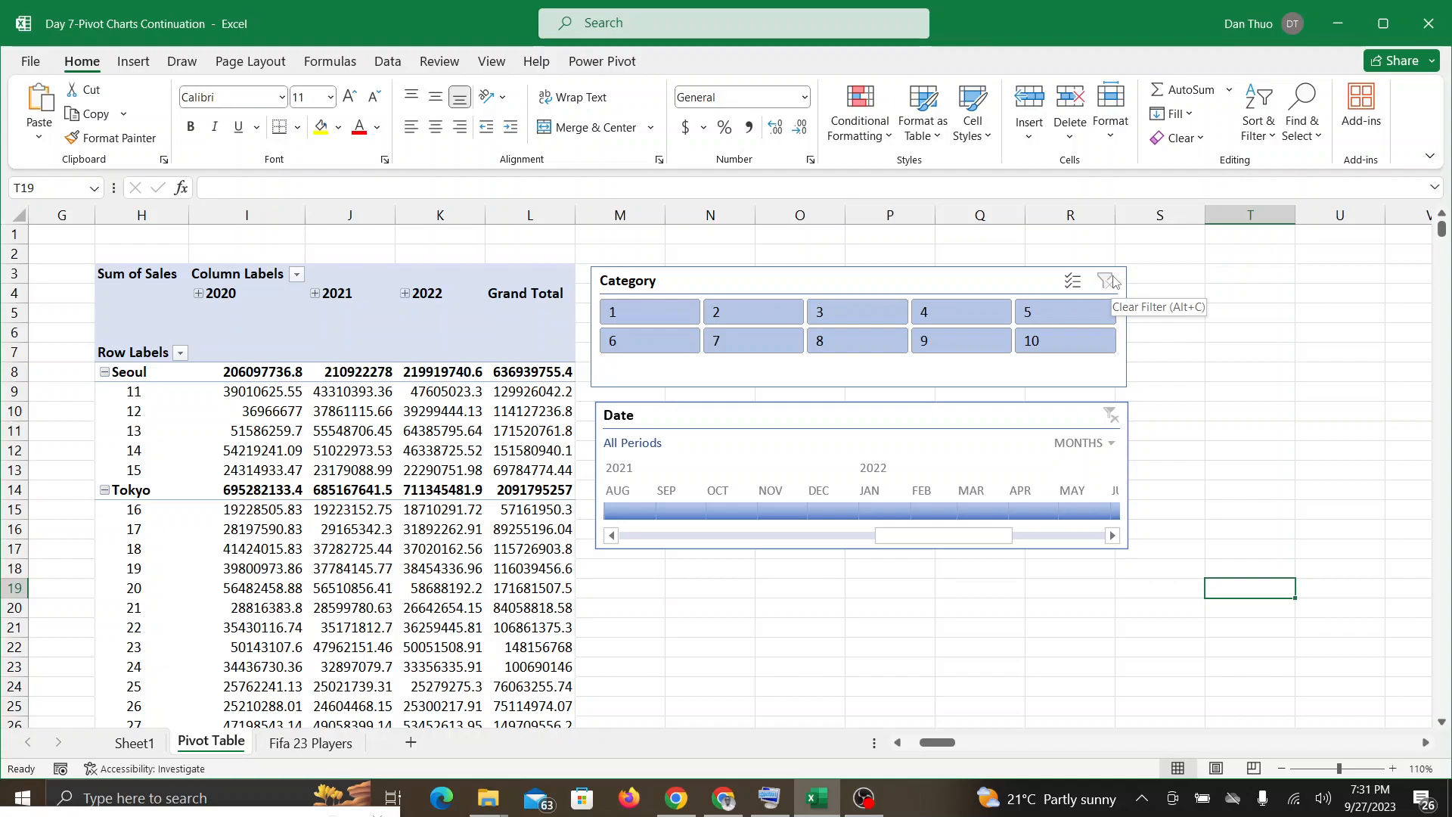
Step: Move the Category slicer and Date timeline up, aligned closely one below the other, and switch to the Google Meet call
drag(854, 274, 850, 245)
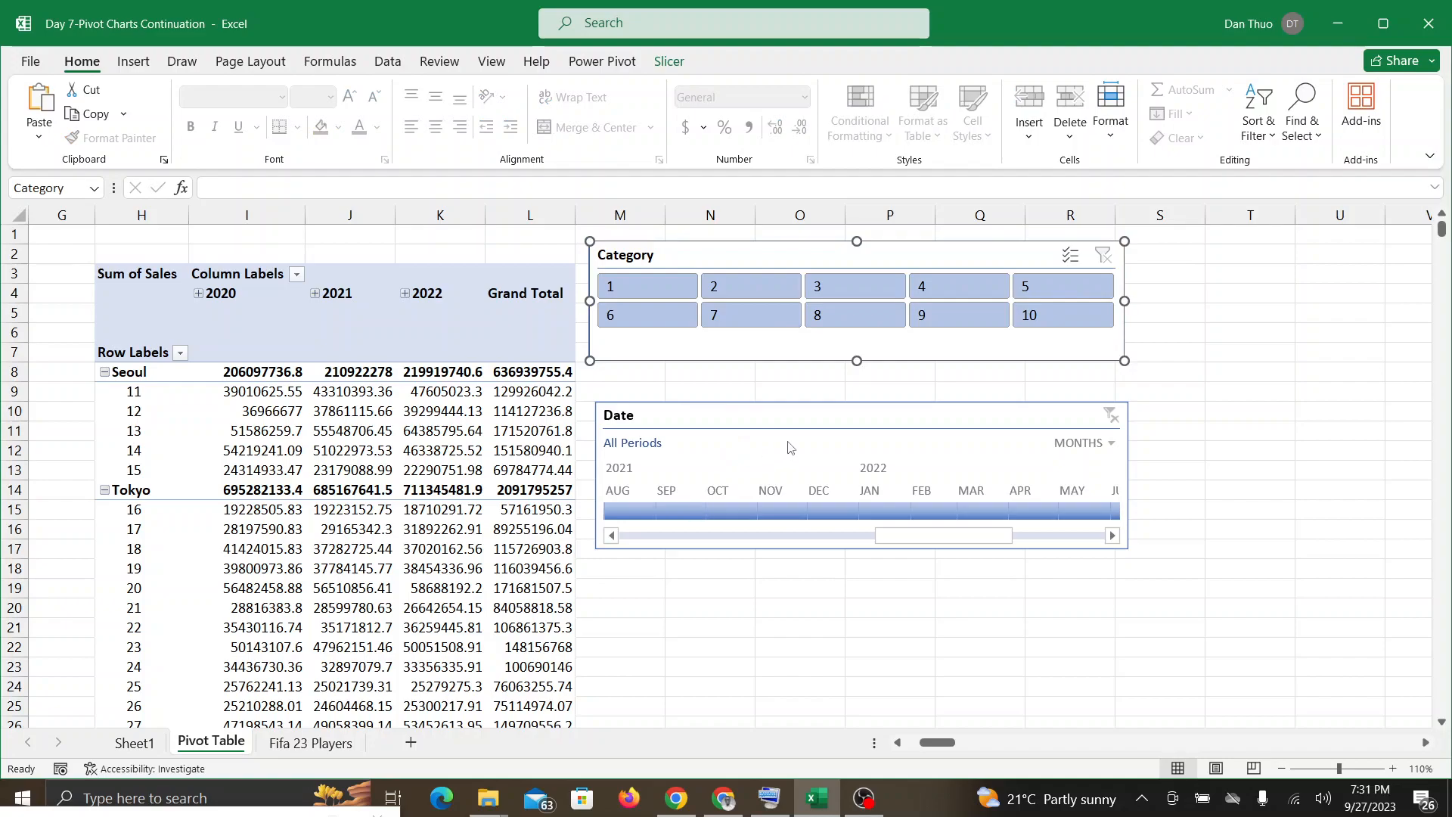
drag(792, 413, 781, 386)
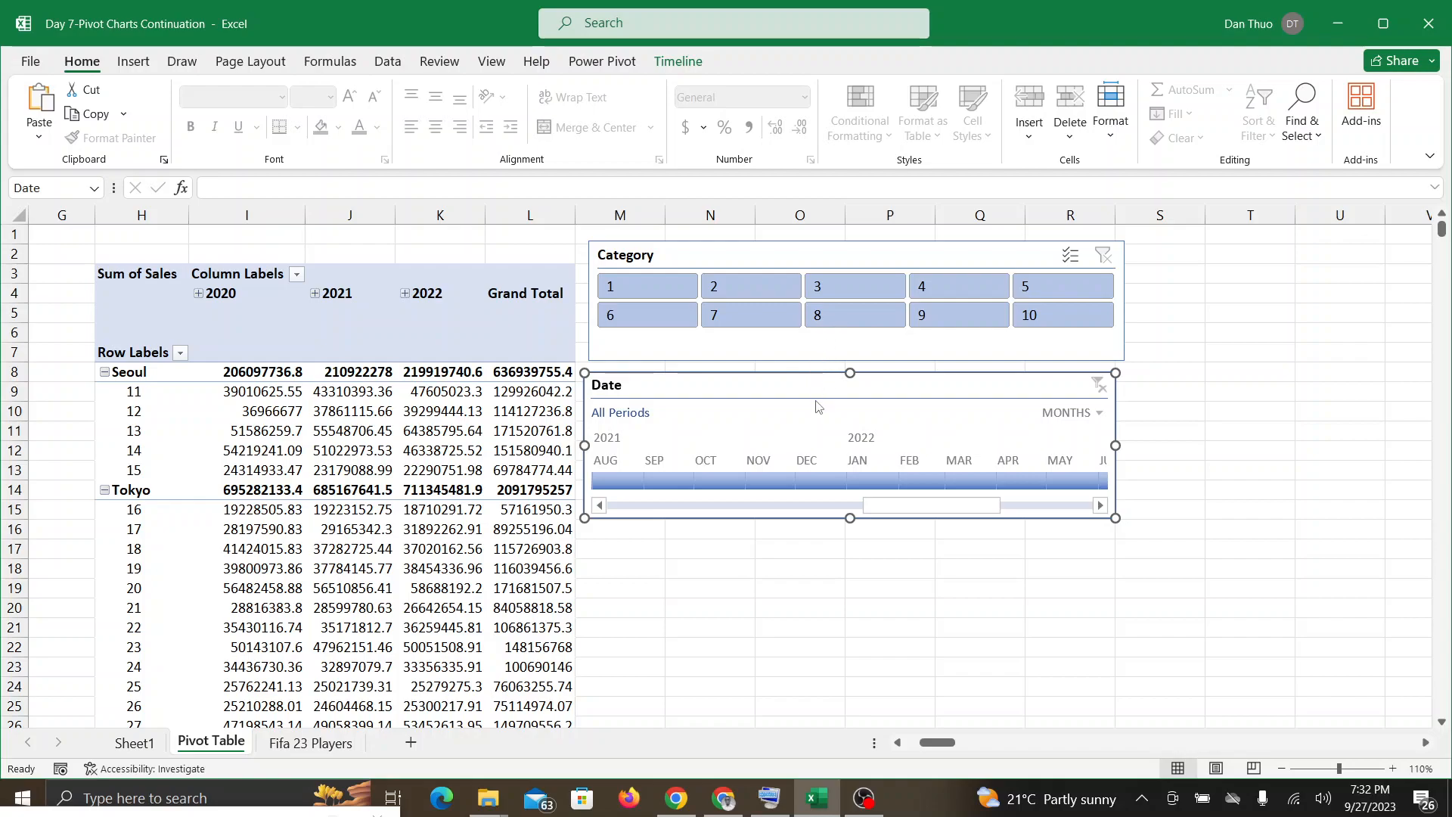
drag(819, 391, 826, 391)
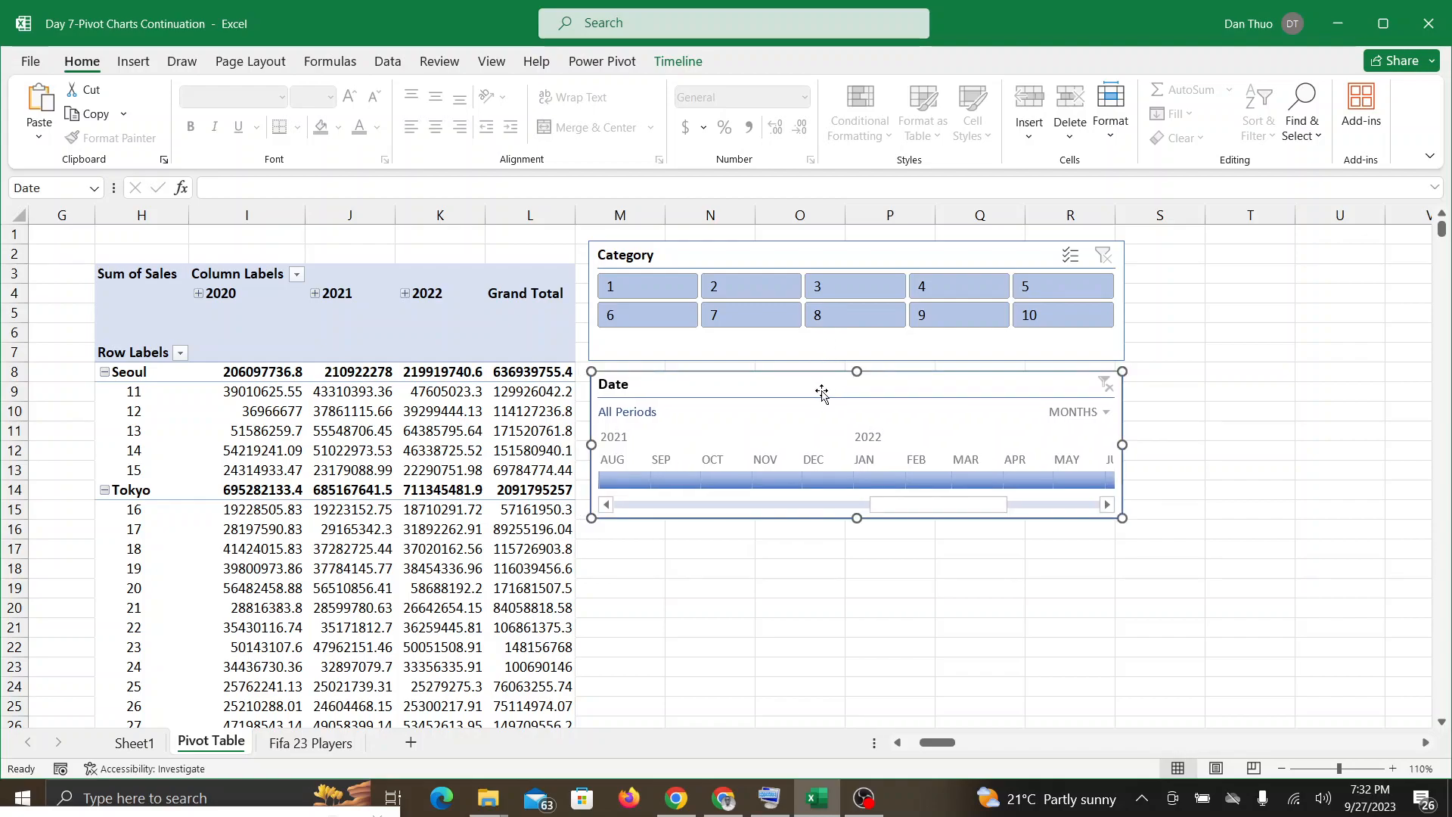
click(718, 795)
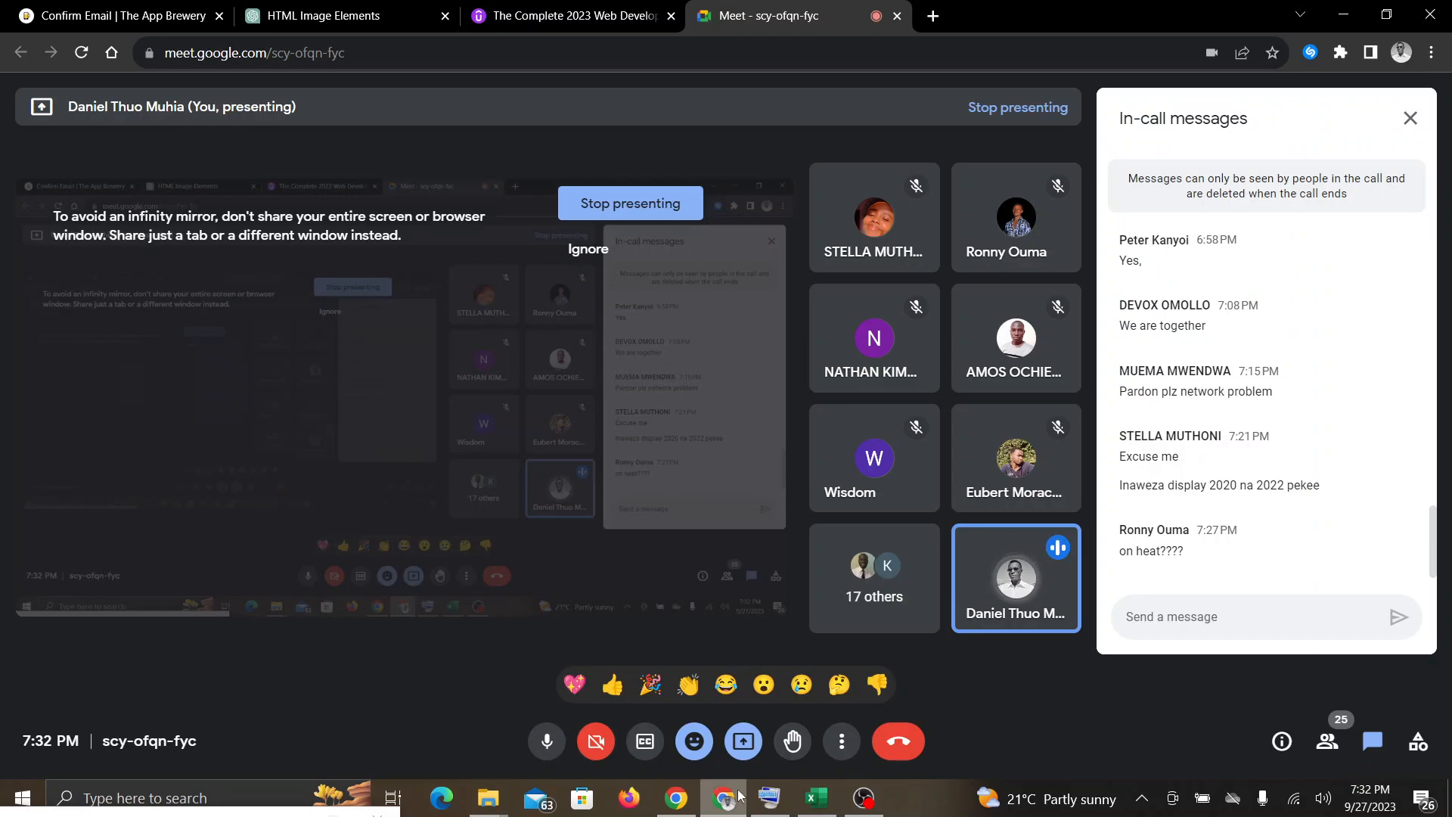
Step: Check the Google Meet call for participants' responses, return to the Excel workbook and deselect the Date timeline
click(832, 803)
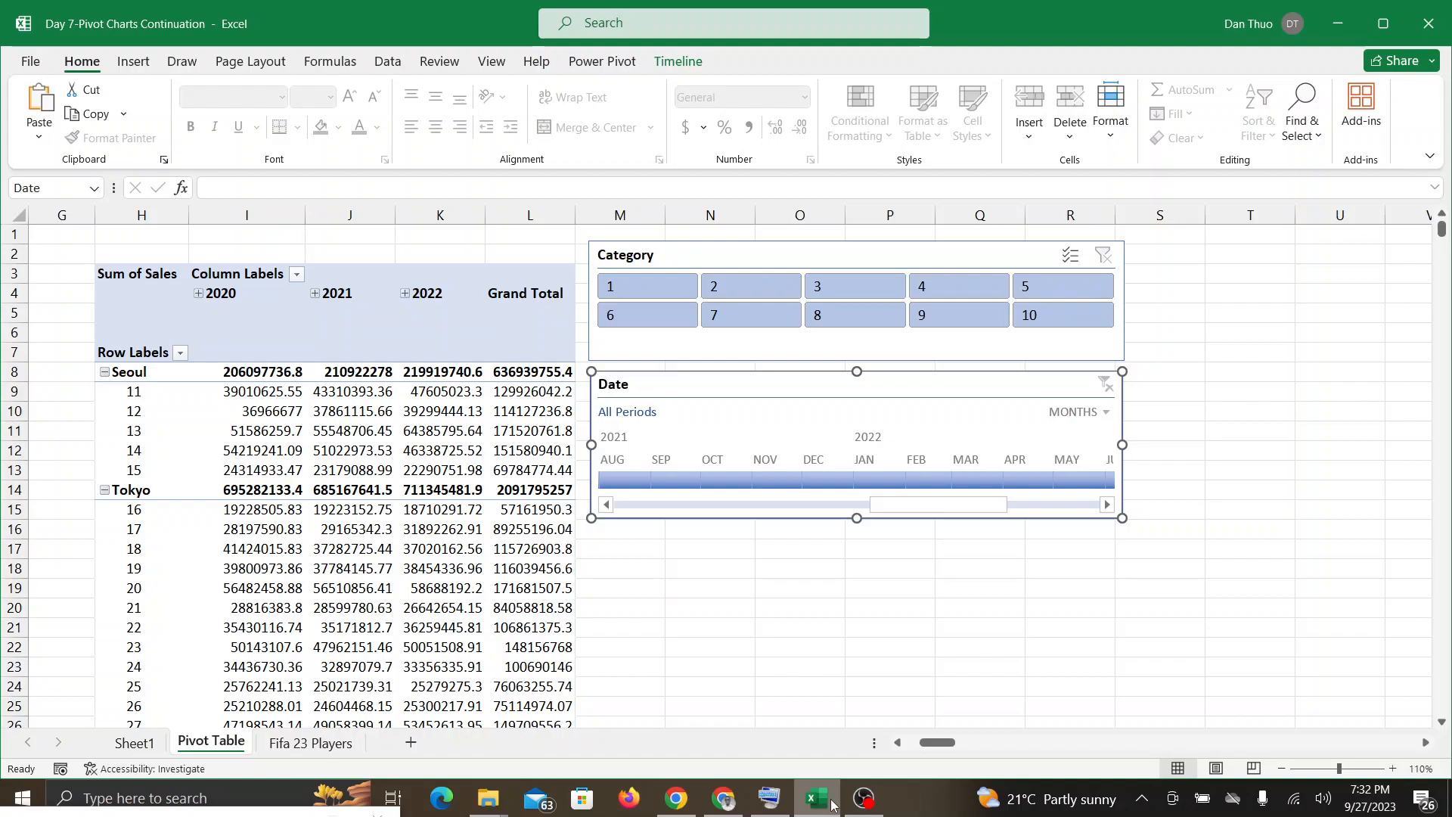
click(741, 810)
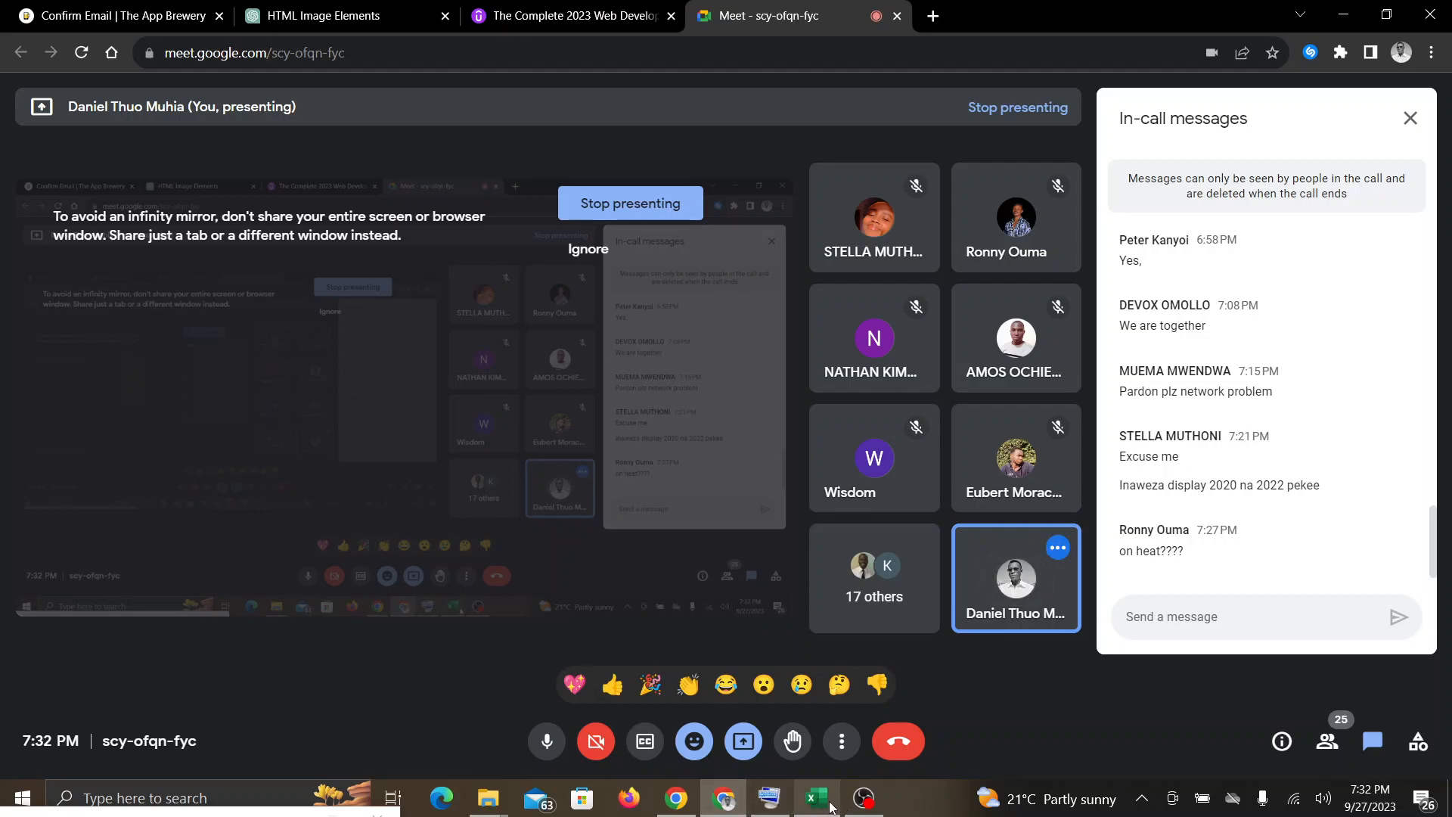
mouse_move(828, 807)
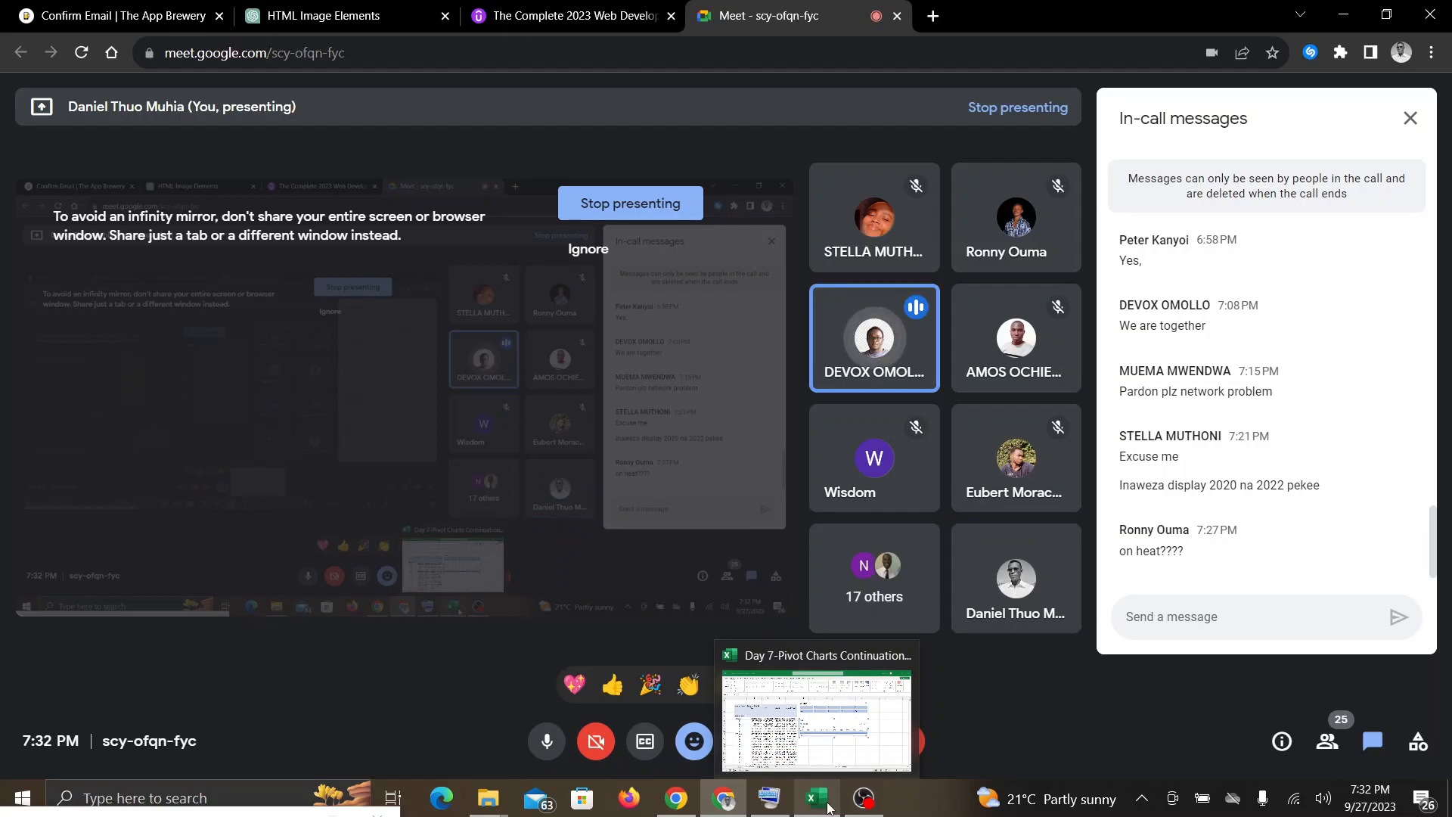
click(828, 807)
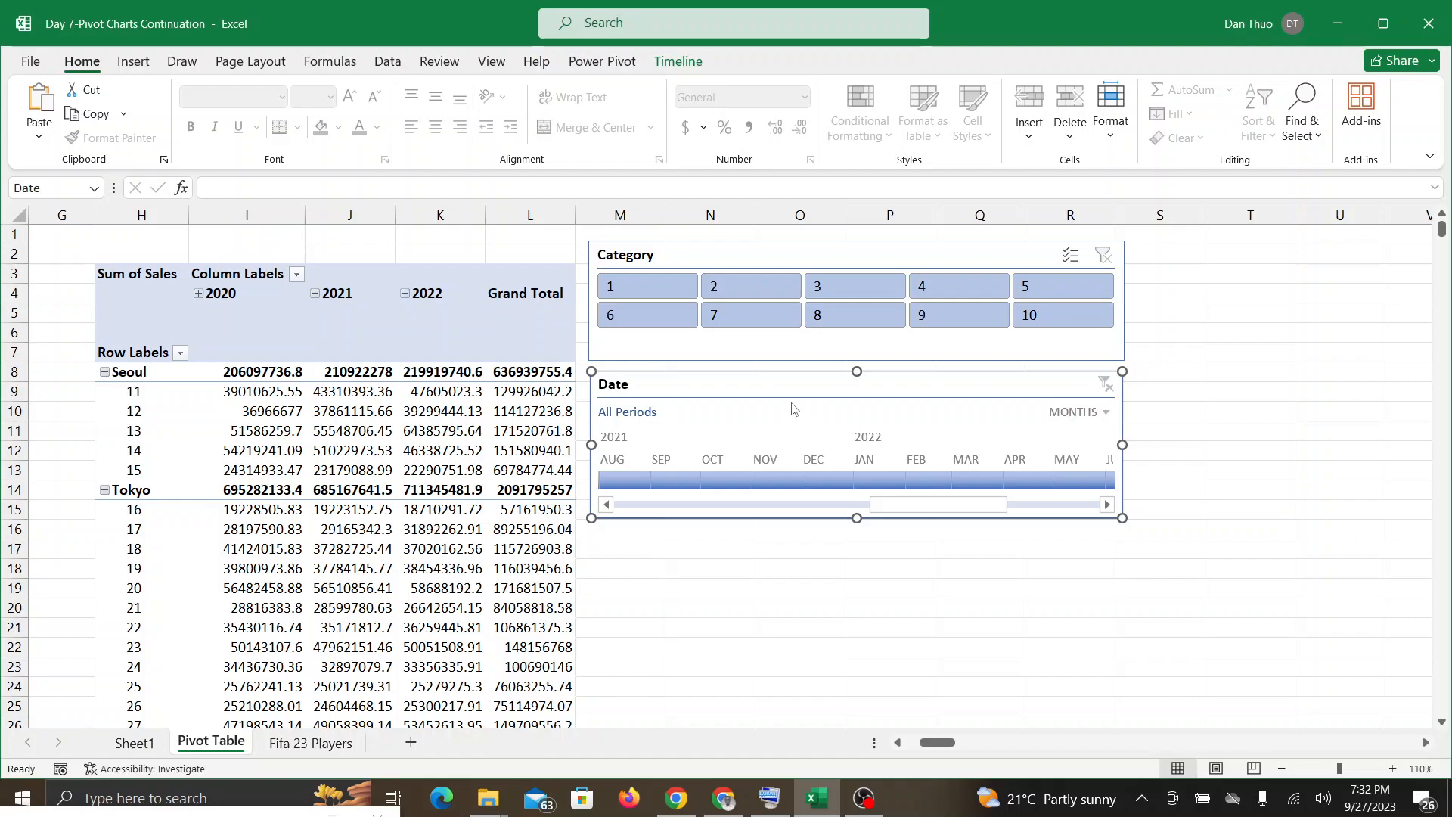
click(888, 602)
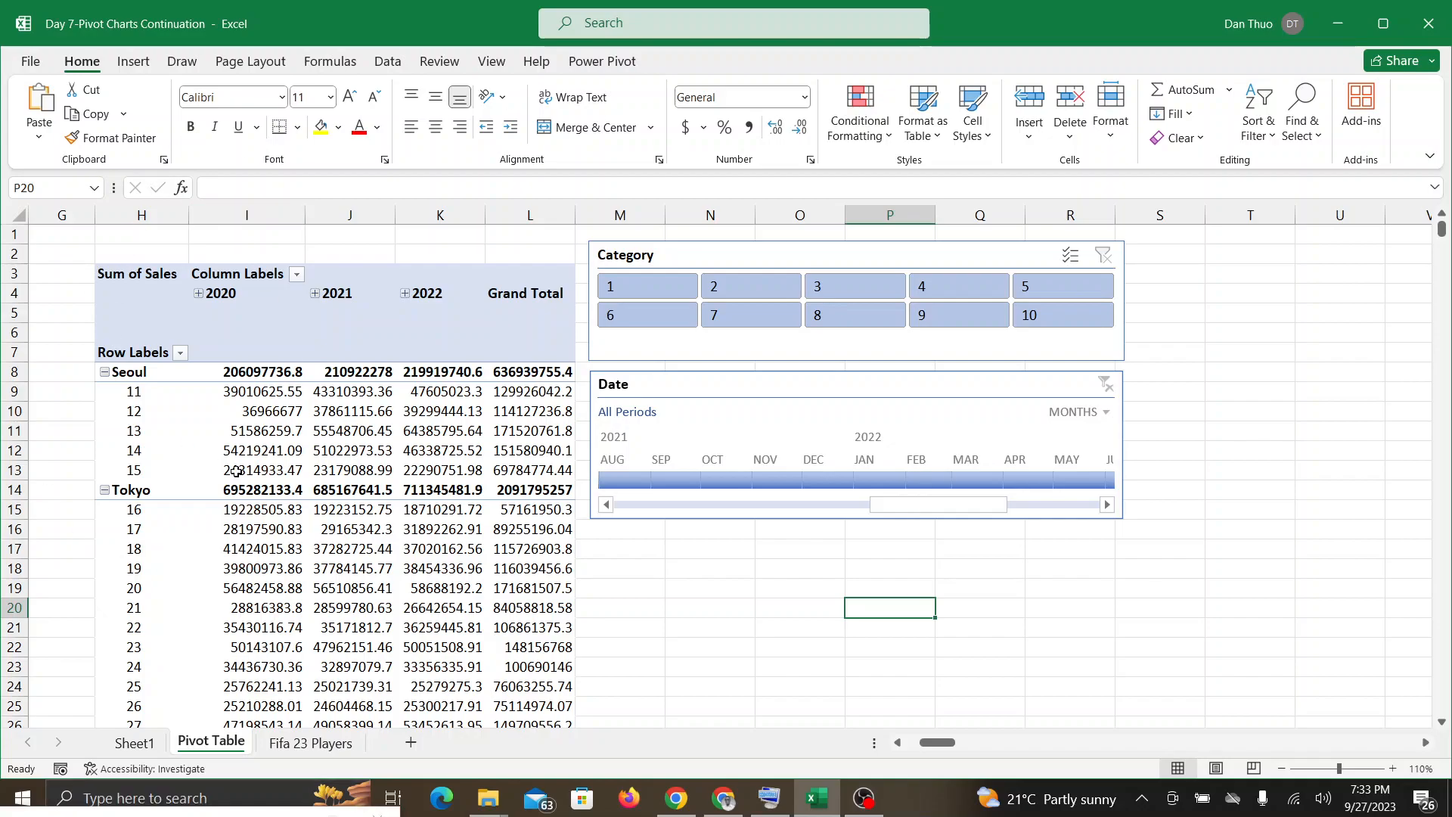
mouse_move(237, 471)
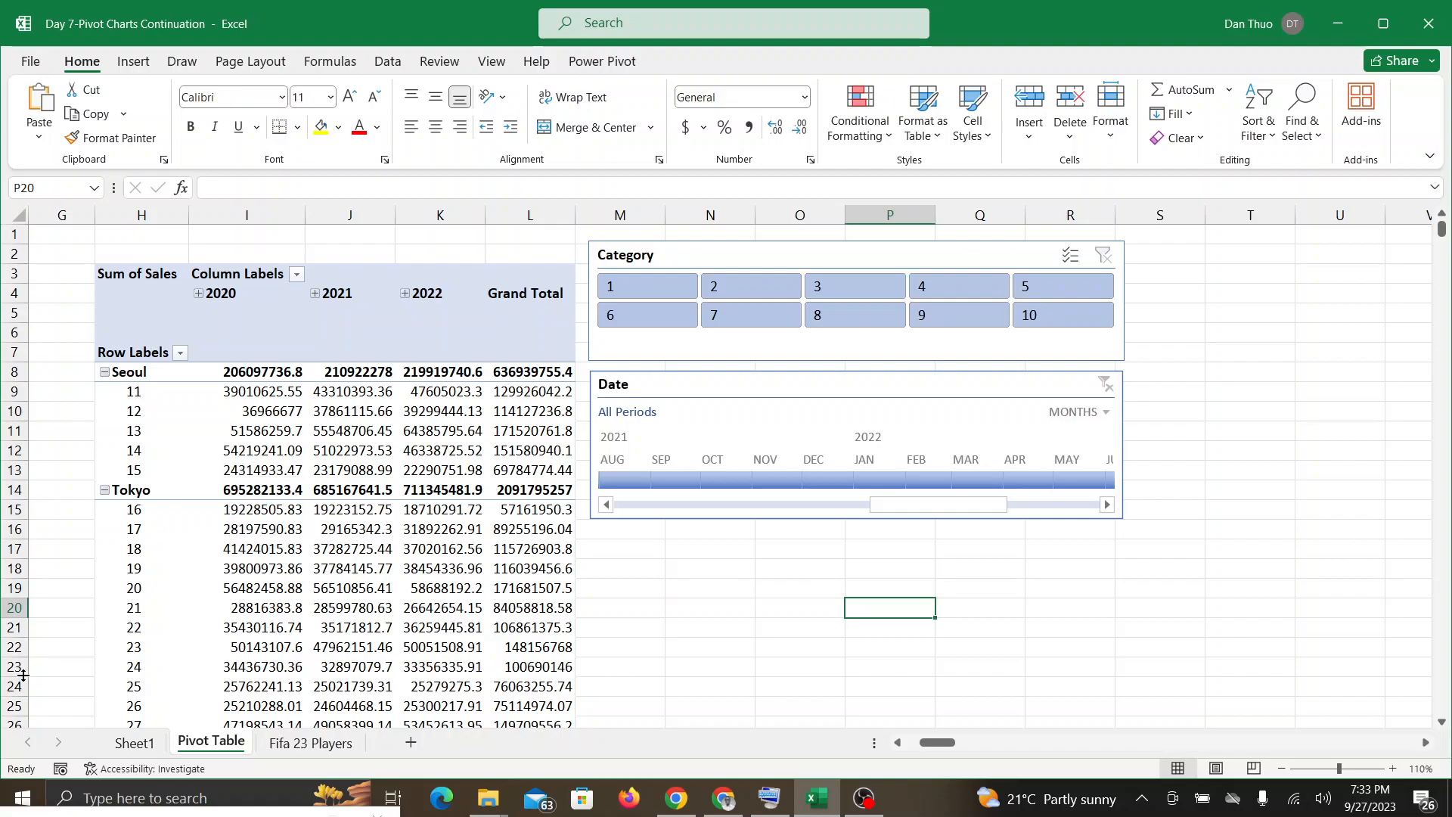
click(725, 799)
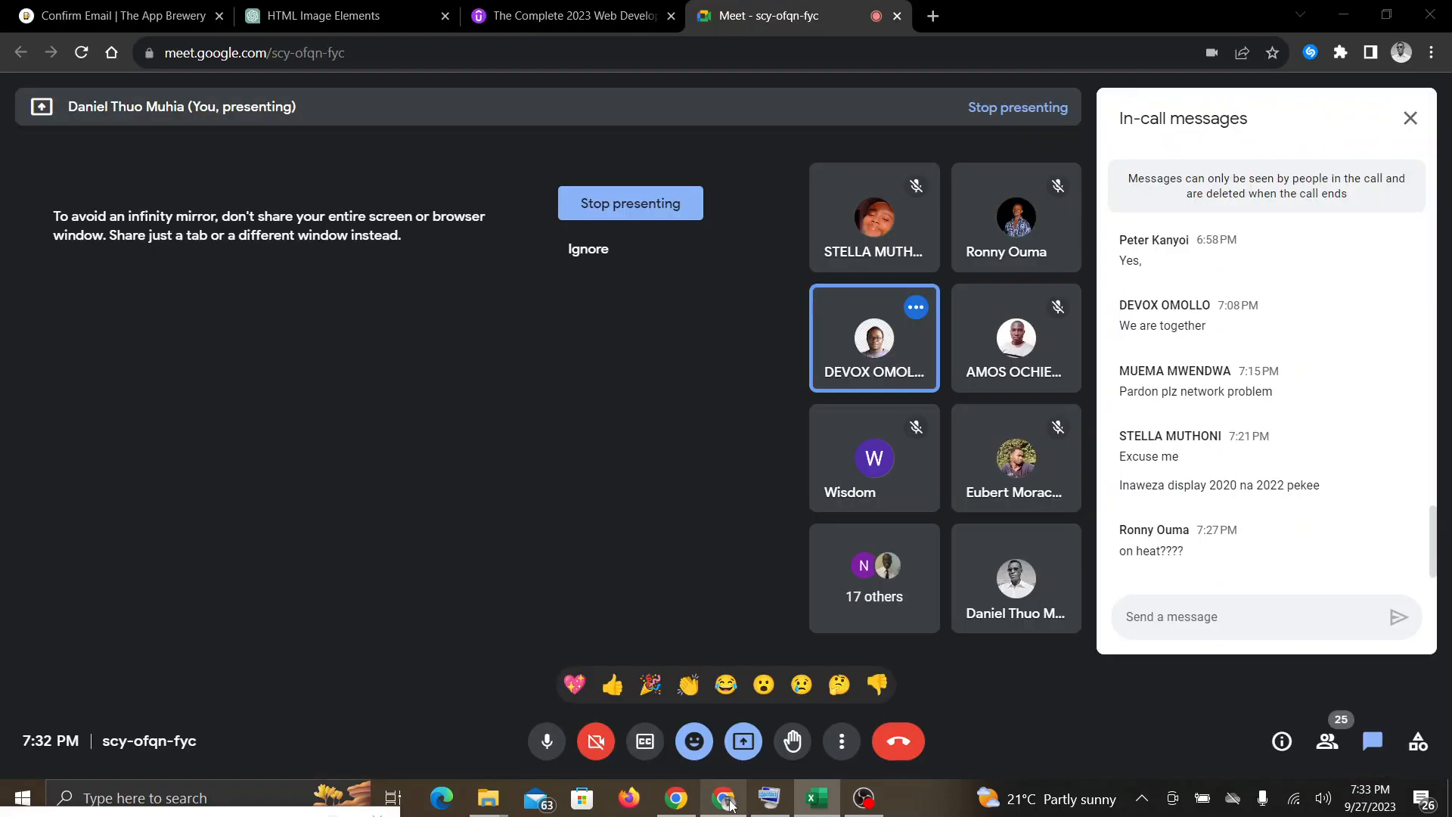
click(831, 799)
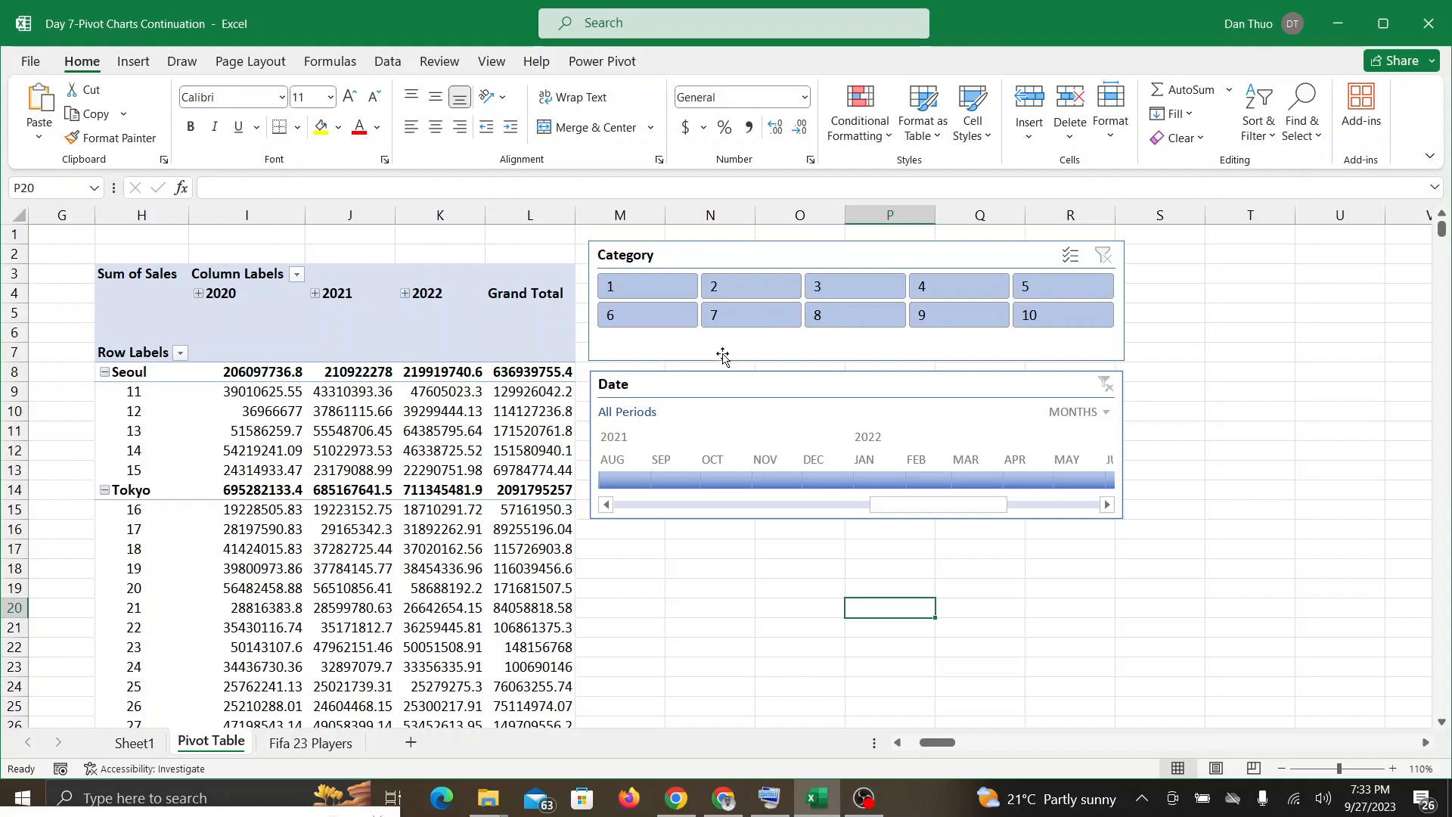
Step: Remove the Years (Date) and Quarters (Date) fields from the PivotTable's columns, allowing overlapped sheet data to be replaced
click(388, 452)
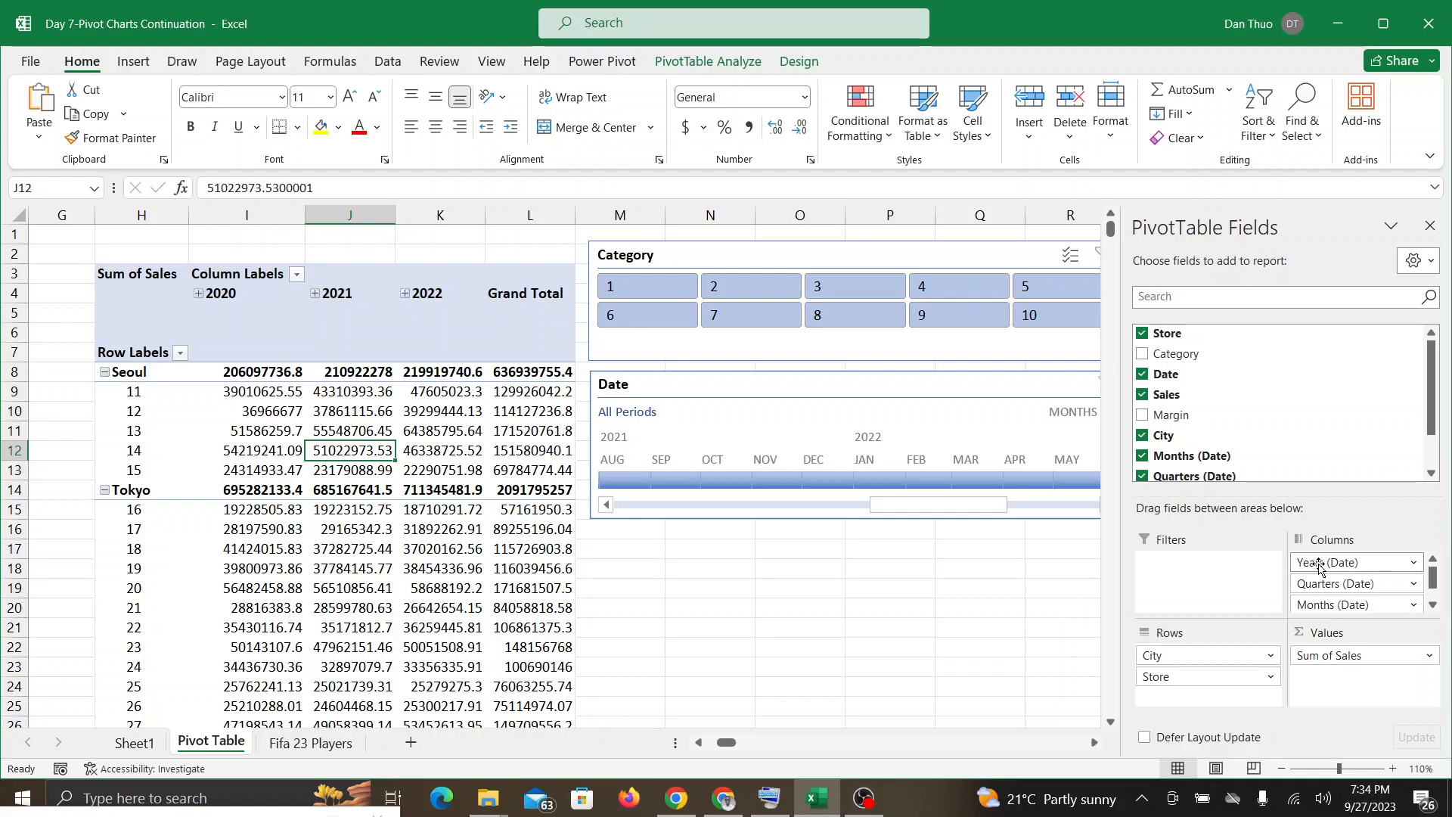
drag(1319, 566, 951, 636)
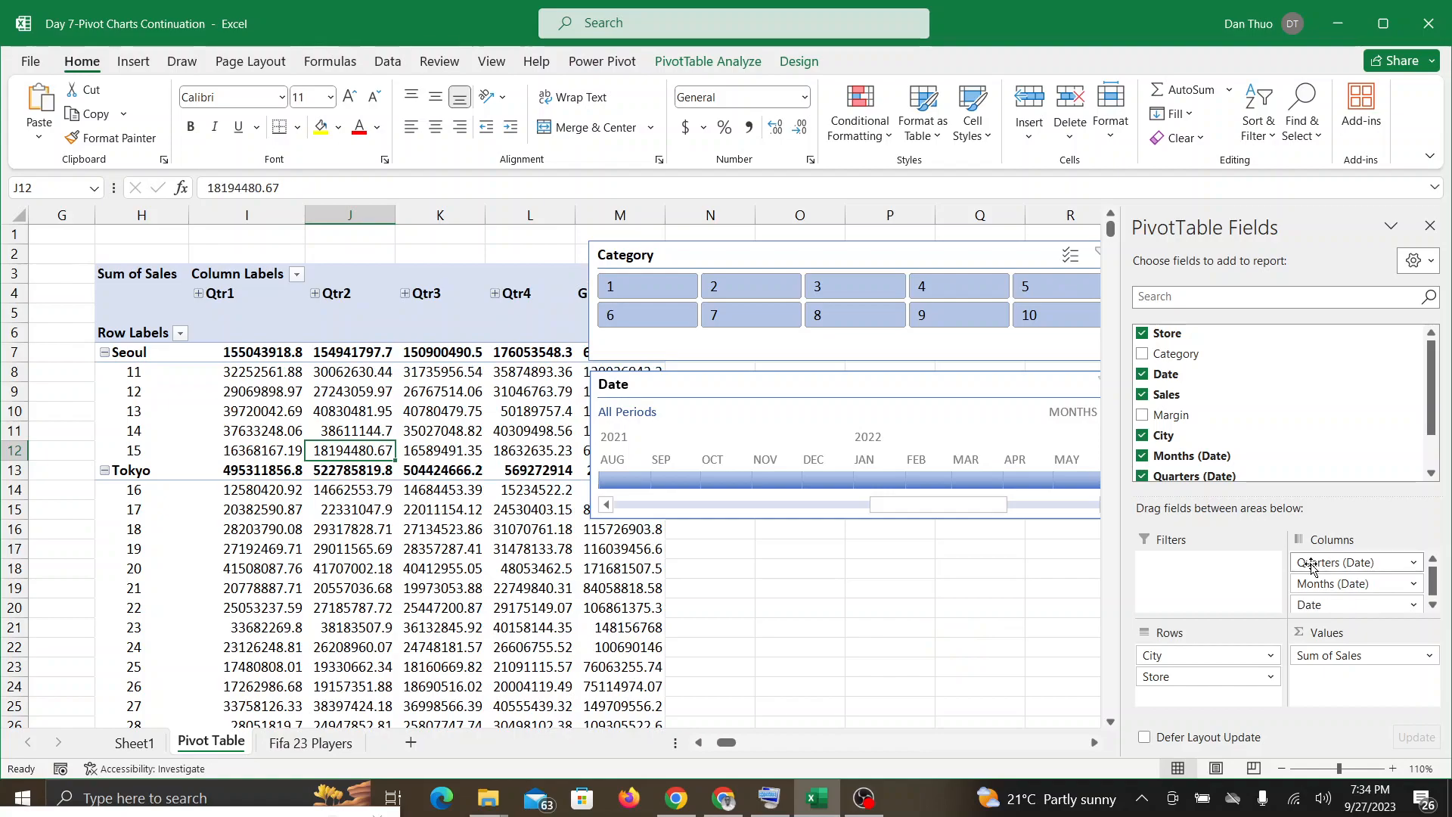
drag(1310, 563, 1205, 541)
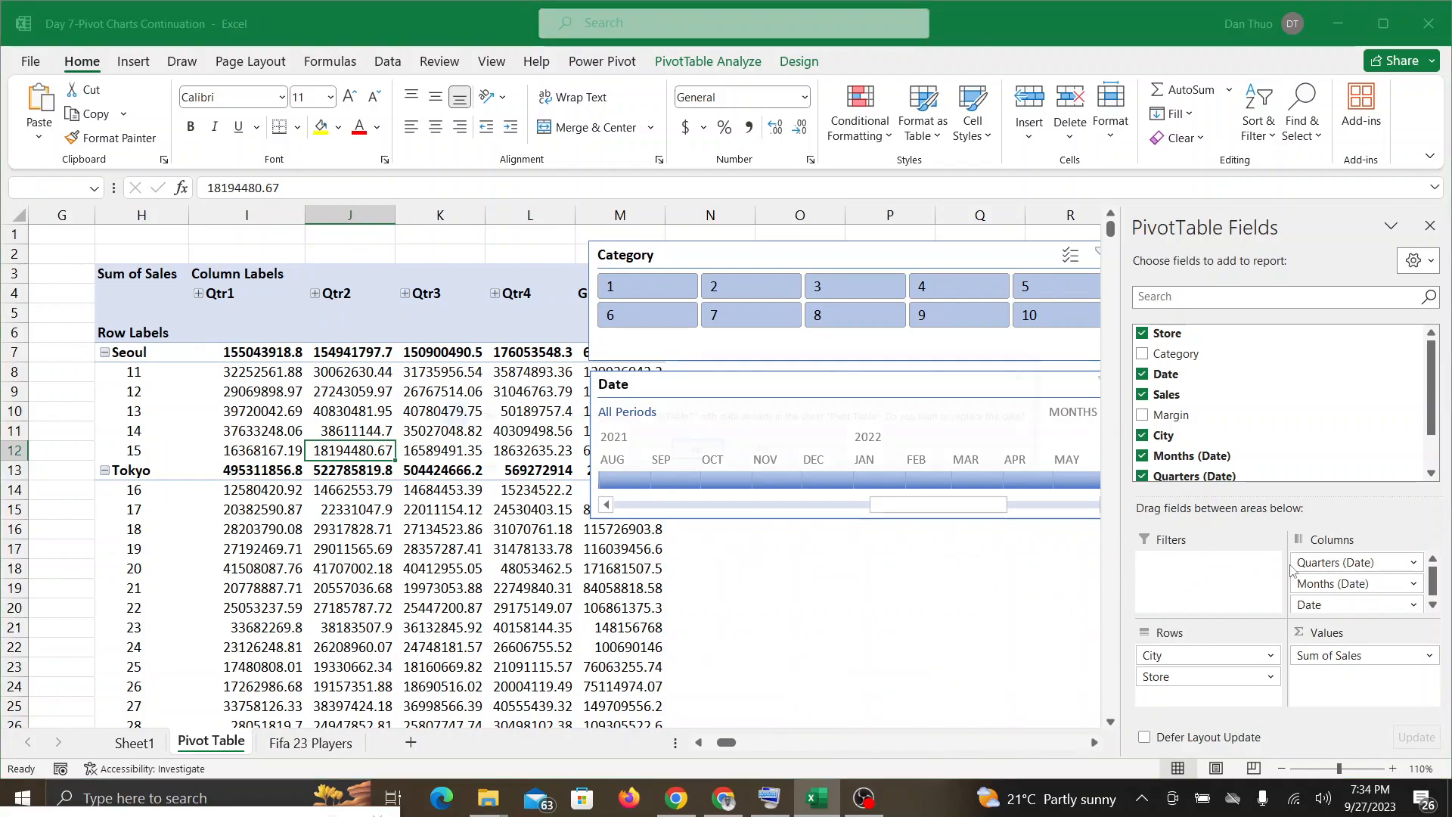
click(767, 451)
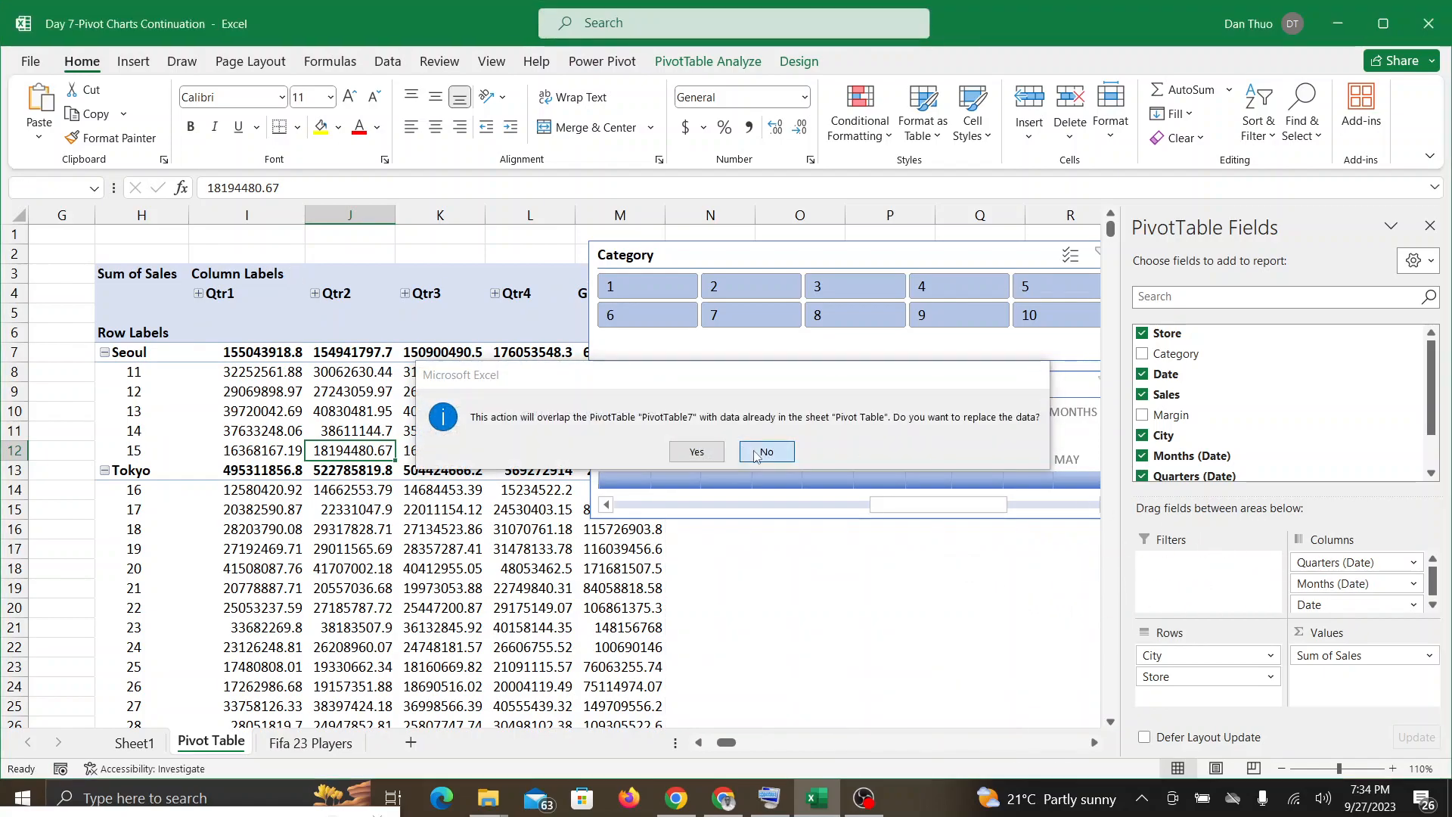
drag(1315, 563, 1053, 628)
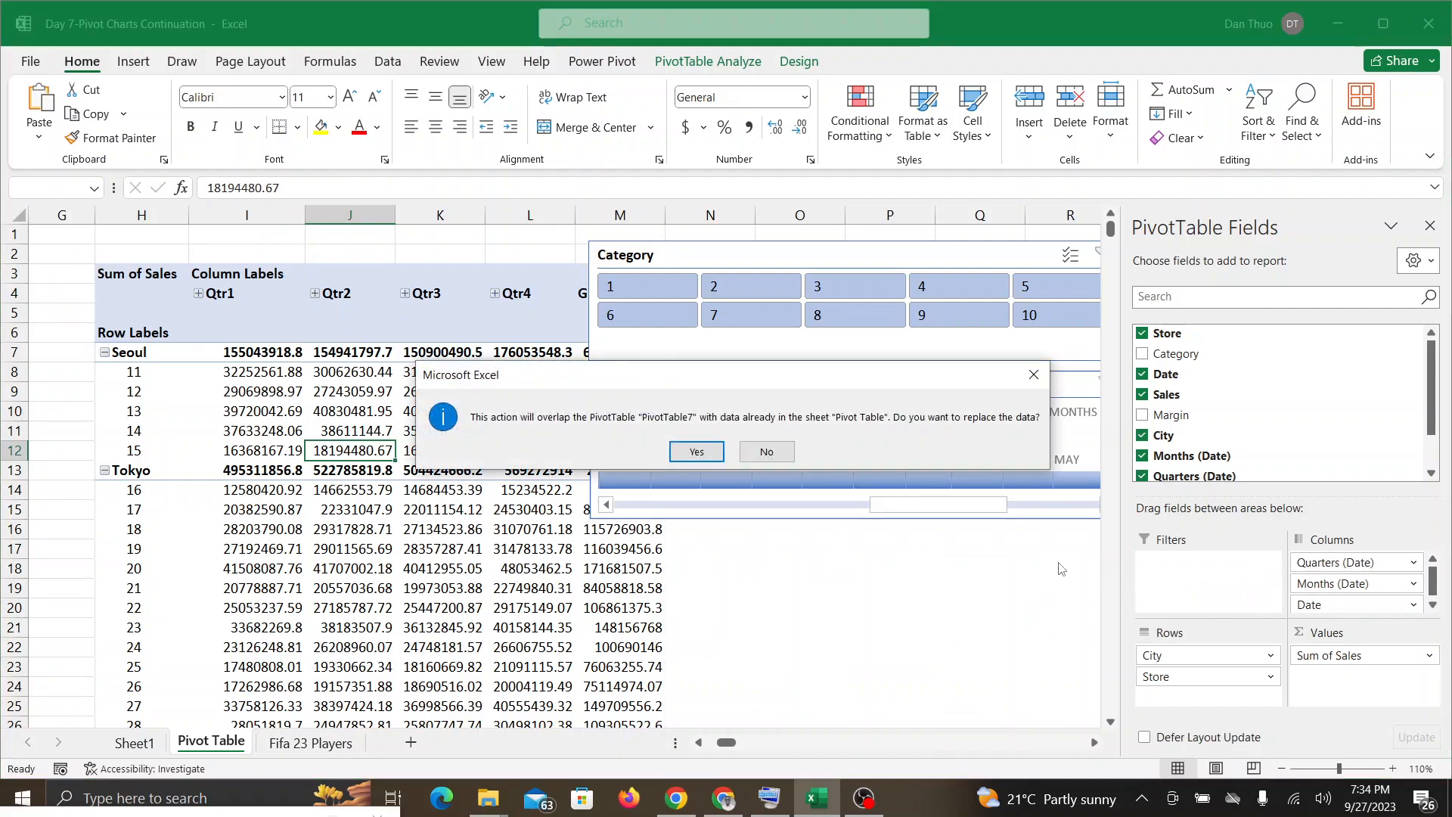
click(697, 451)
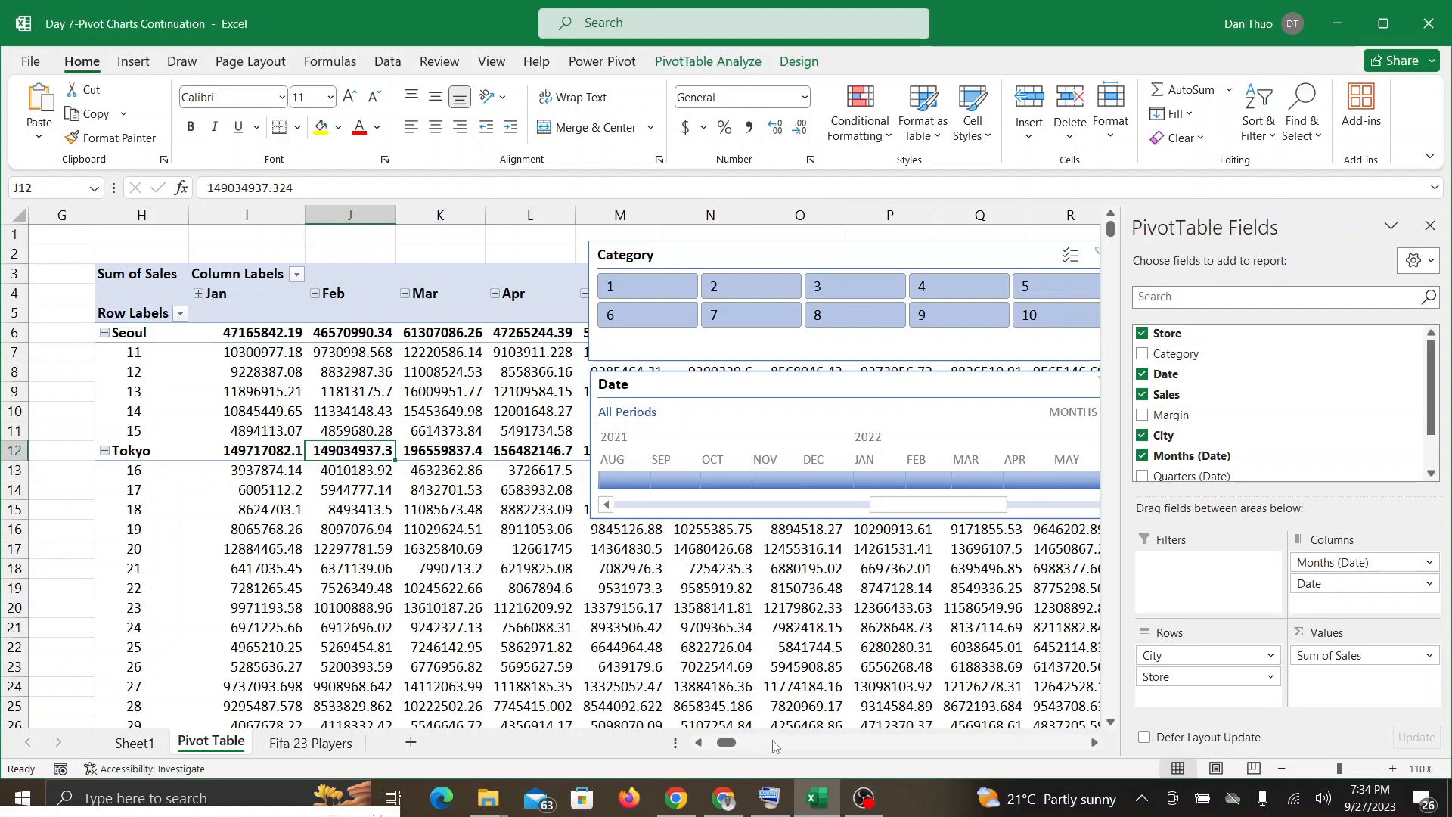
Step: Remove the remaining Months (Date) and Date fields from the PivotTable's columns
click(699, 743)
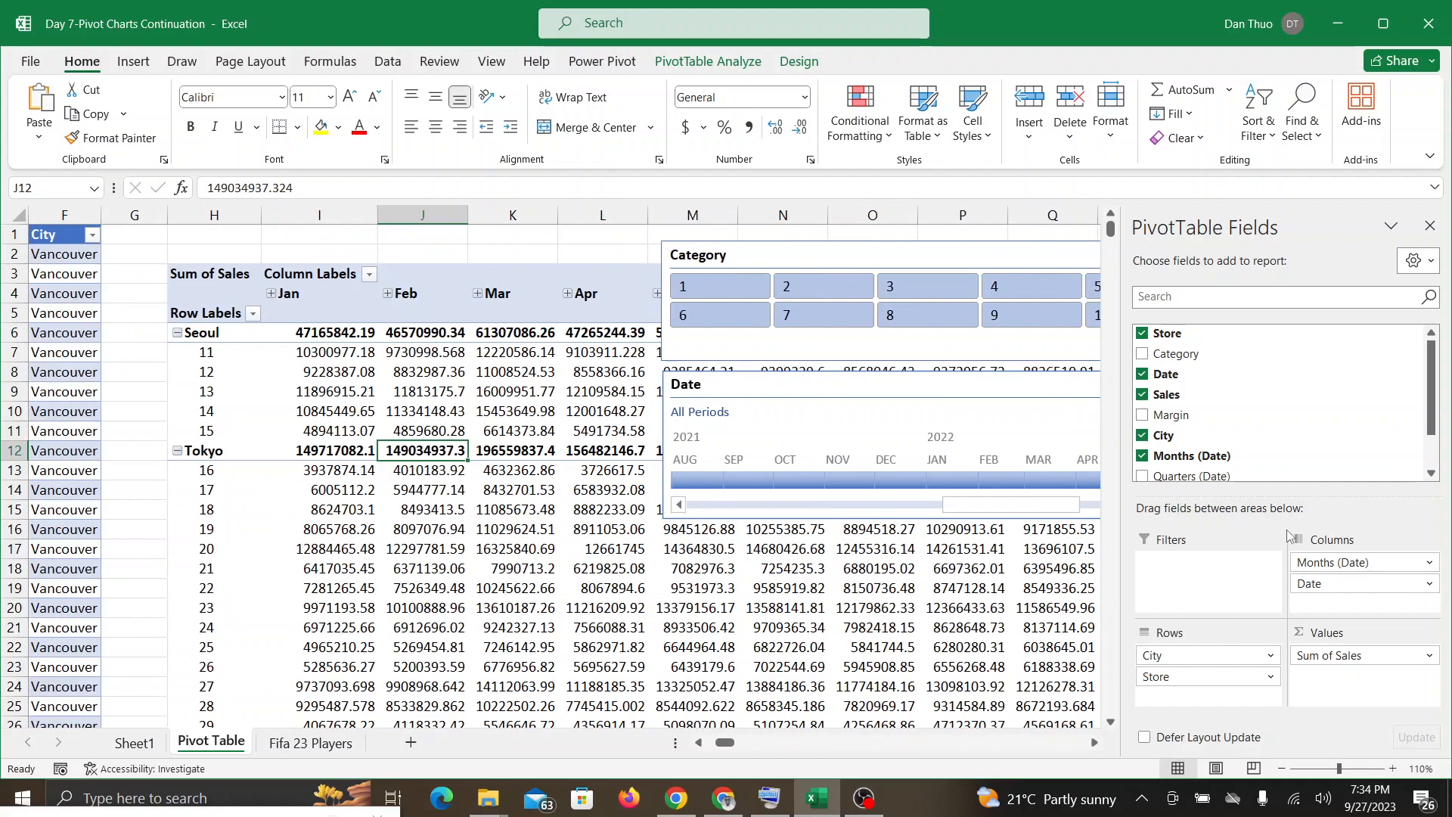
scroll(1278, 541, right, 8)
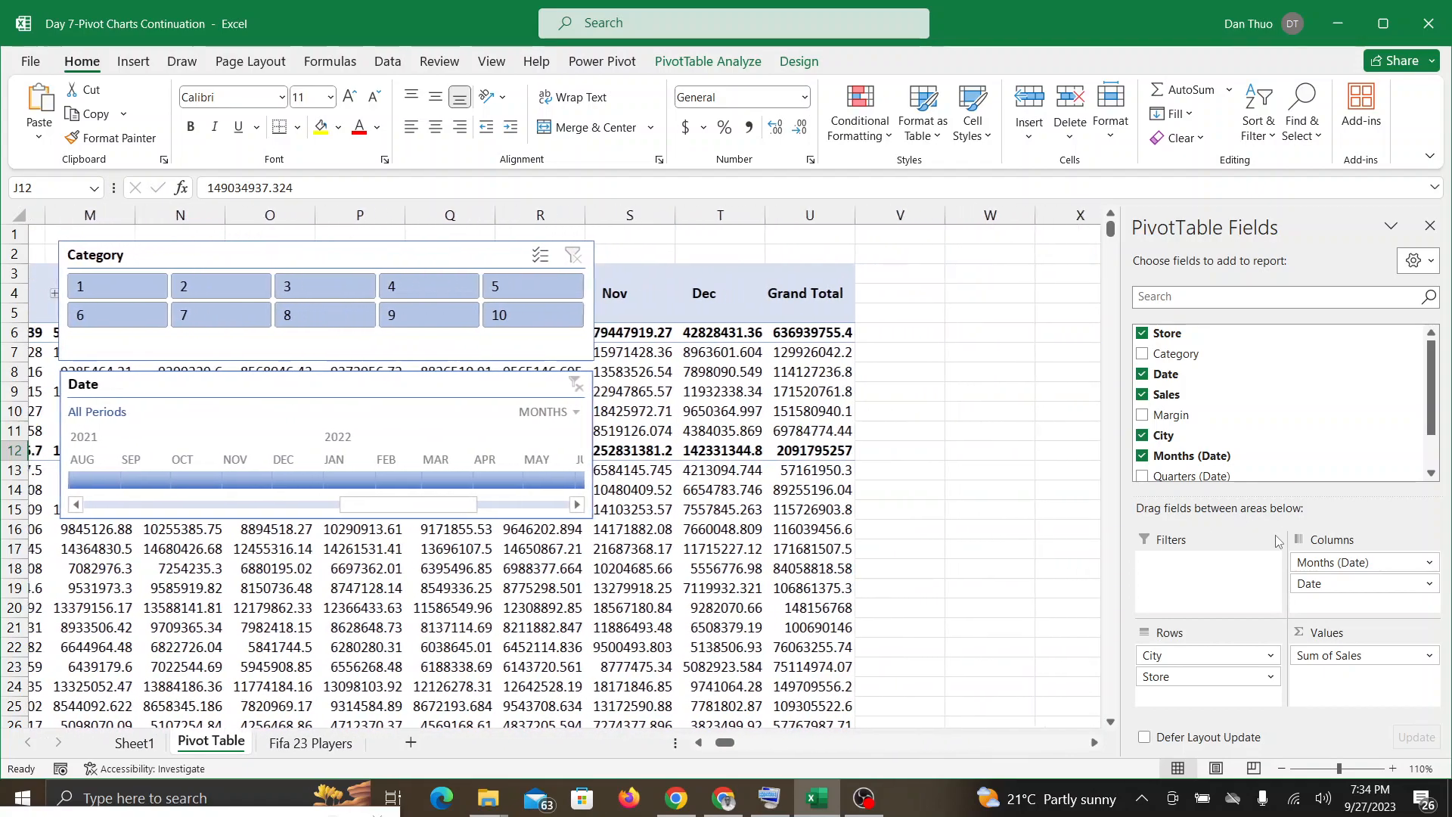
drag(1319, 563, 1020, 481)
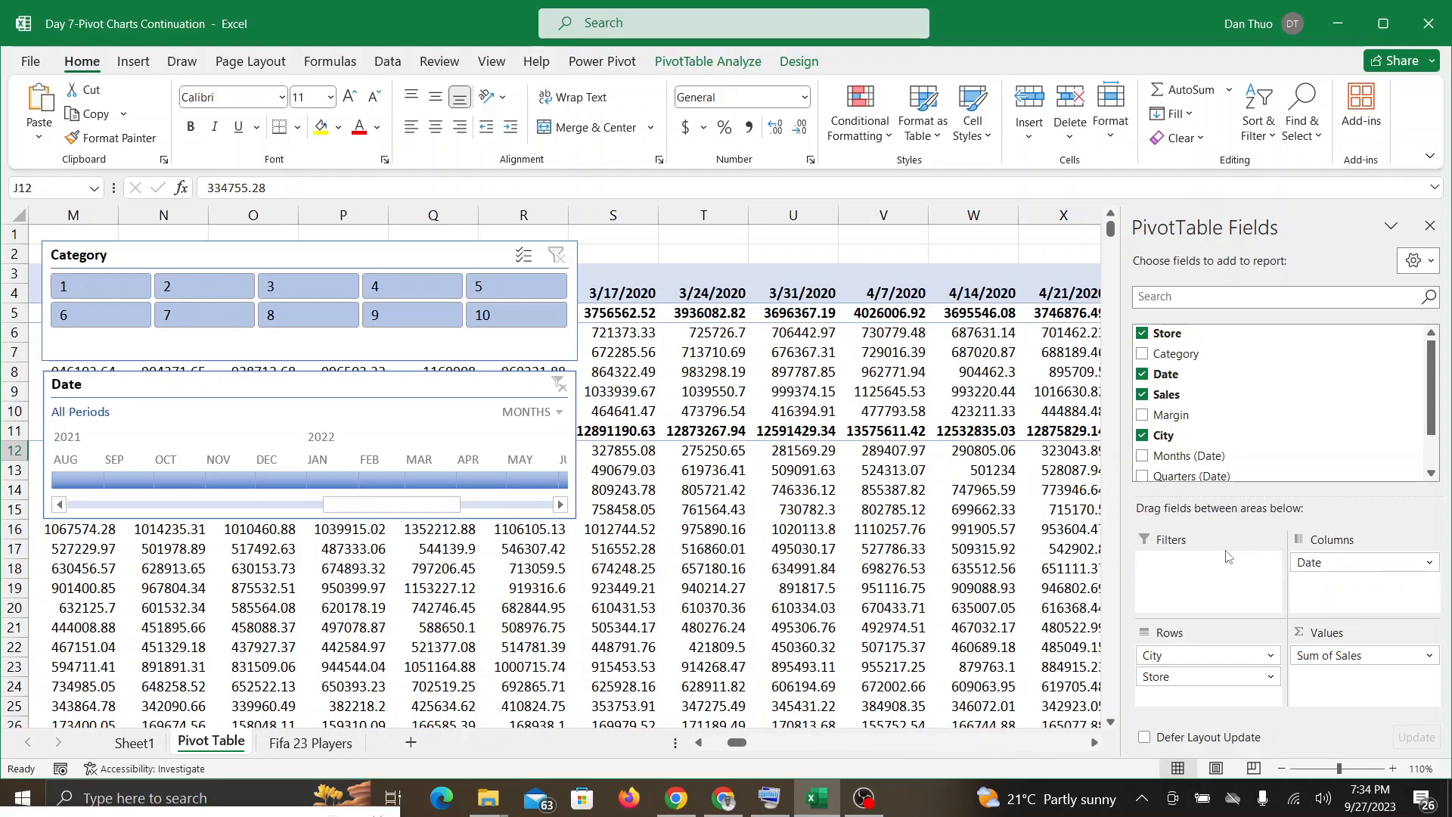
scroll(1217, 551, right, 10)
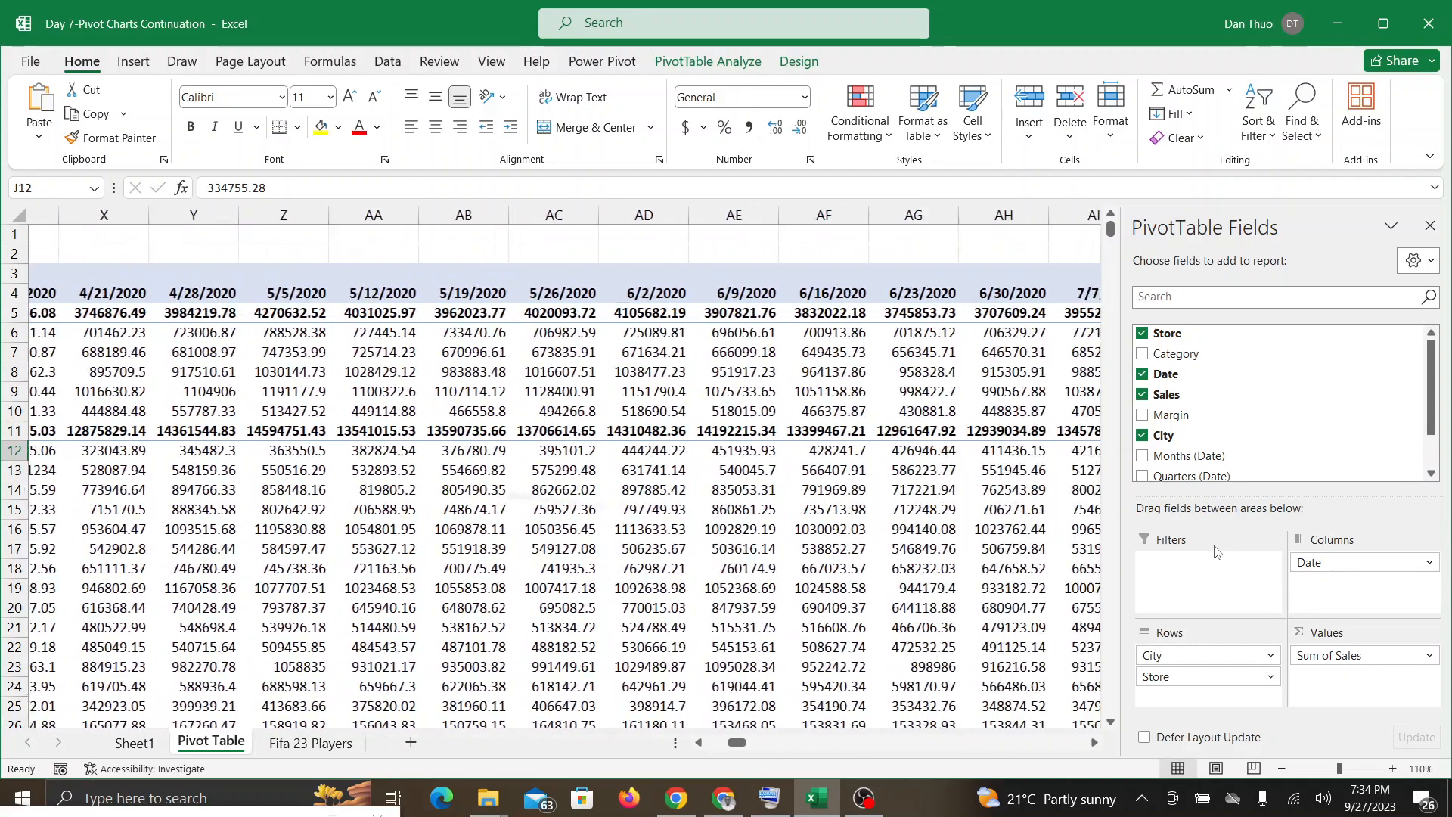
scroll(1217, 551, right, 13)
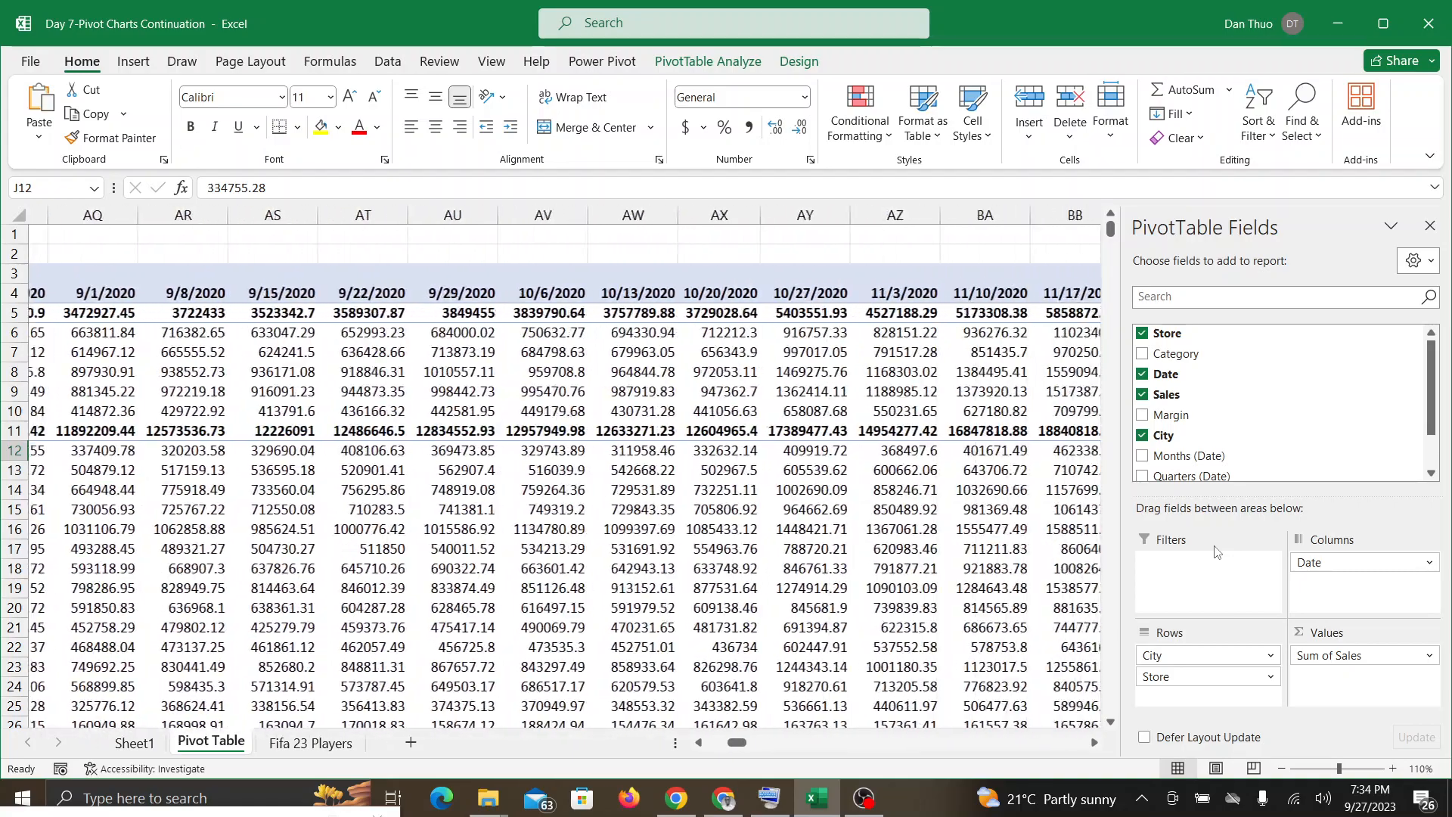
scroll(1217, 551, right, 15)
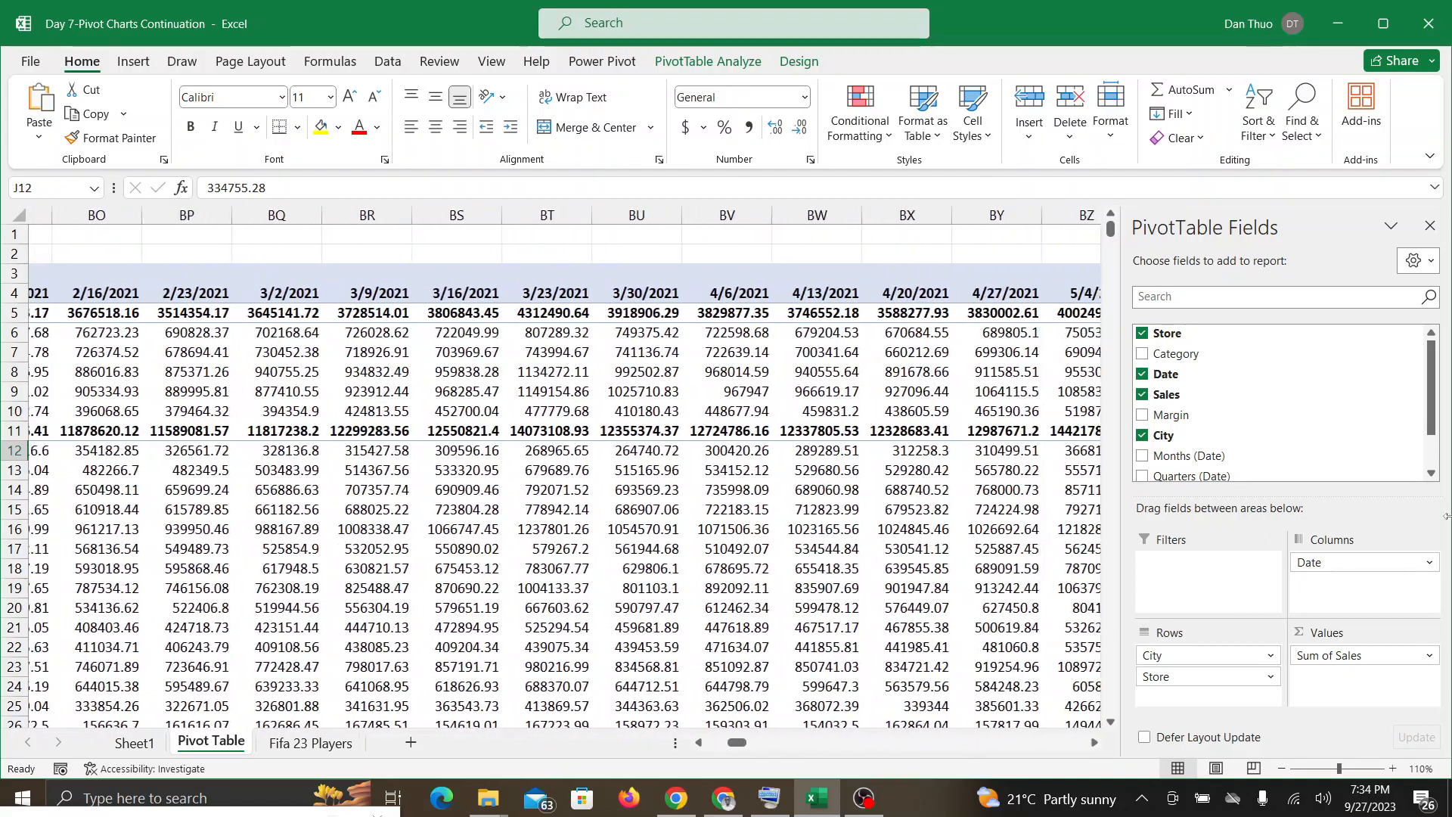
drag(1378, 561, 906, 339)
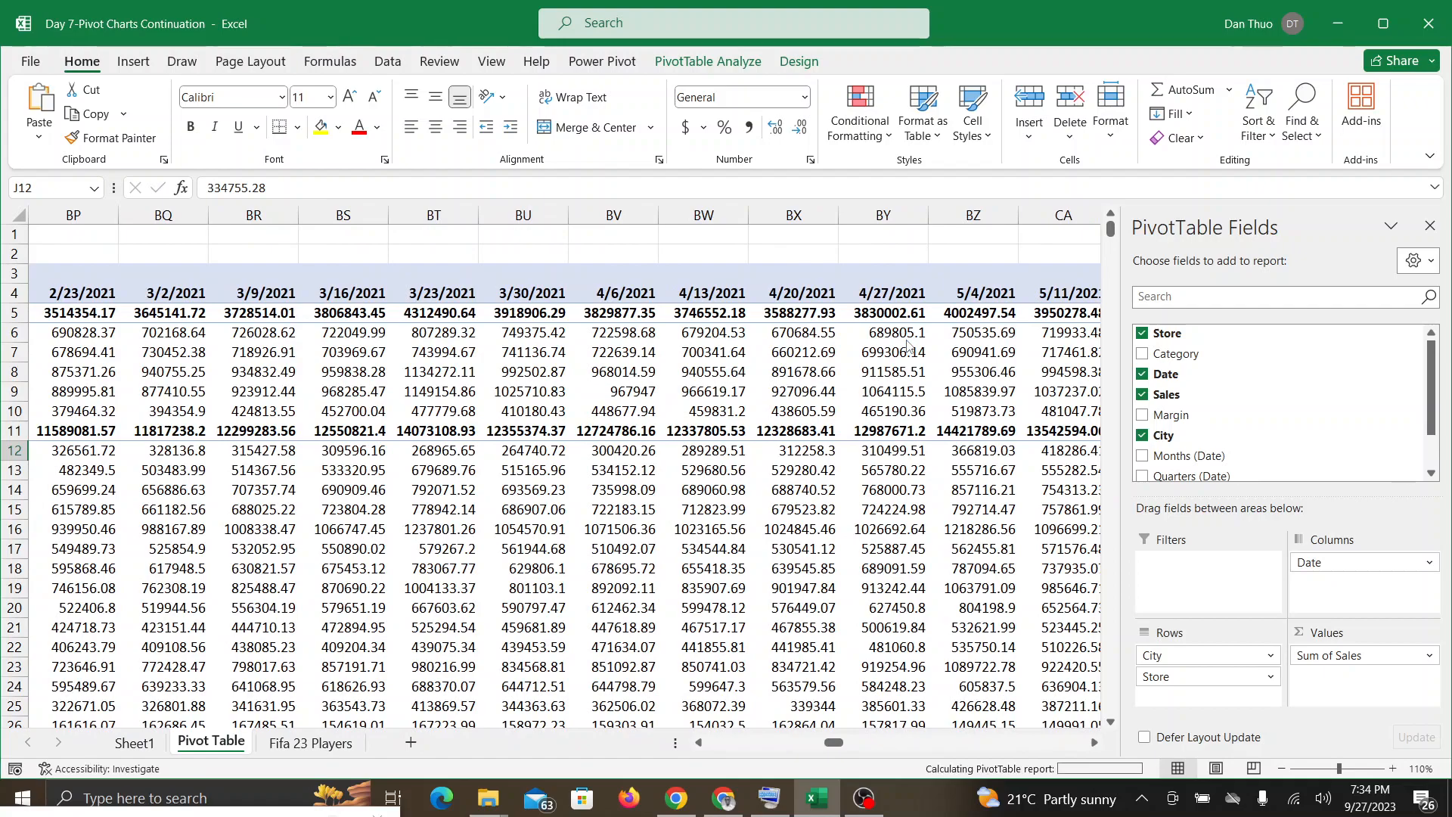
scroll(682, 382, left, 18)
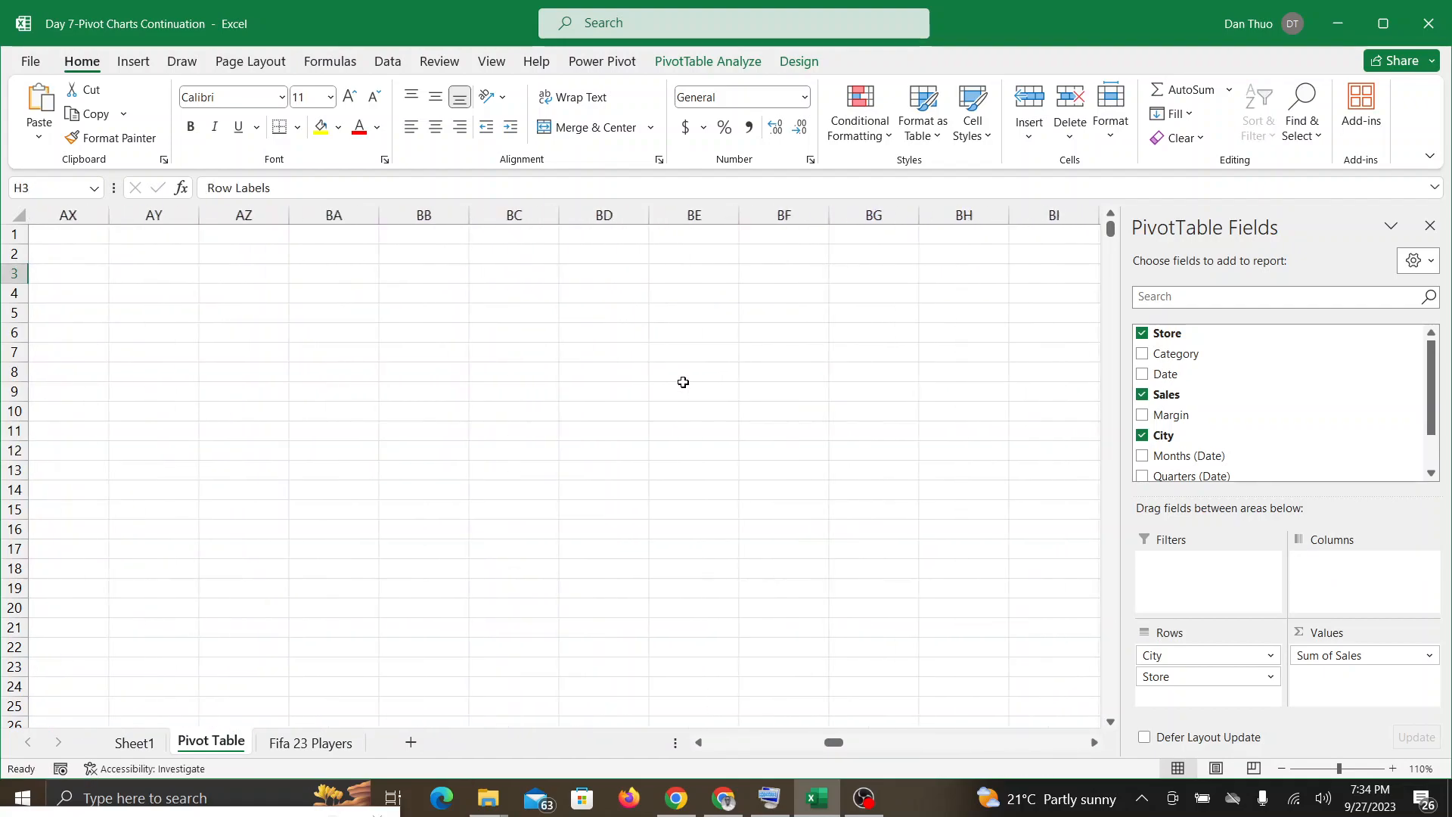
scroll(683, 382, left, 12)
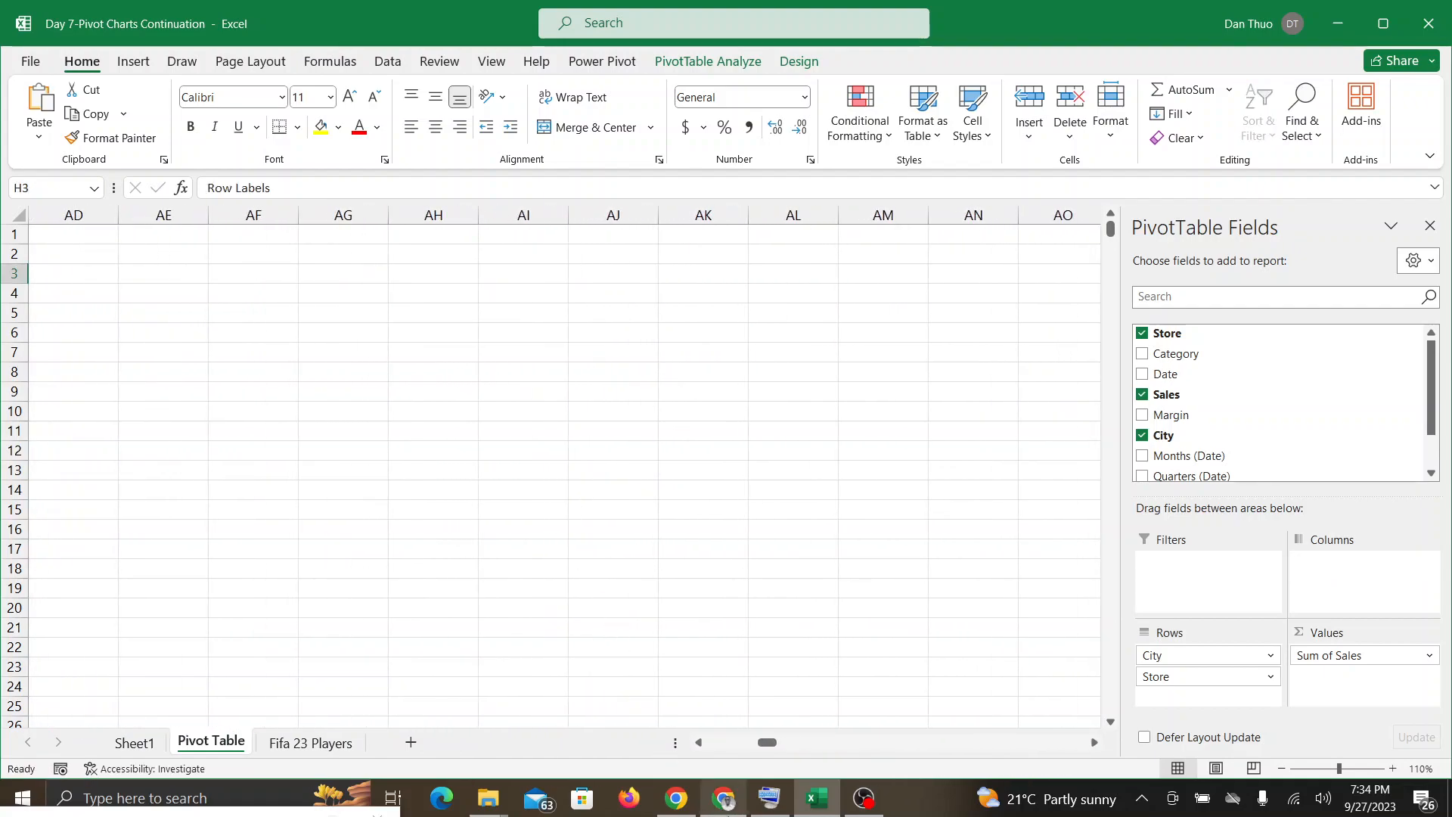
scroll(582, 469, left, 11)
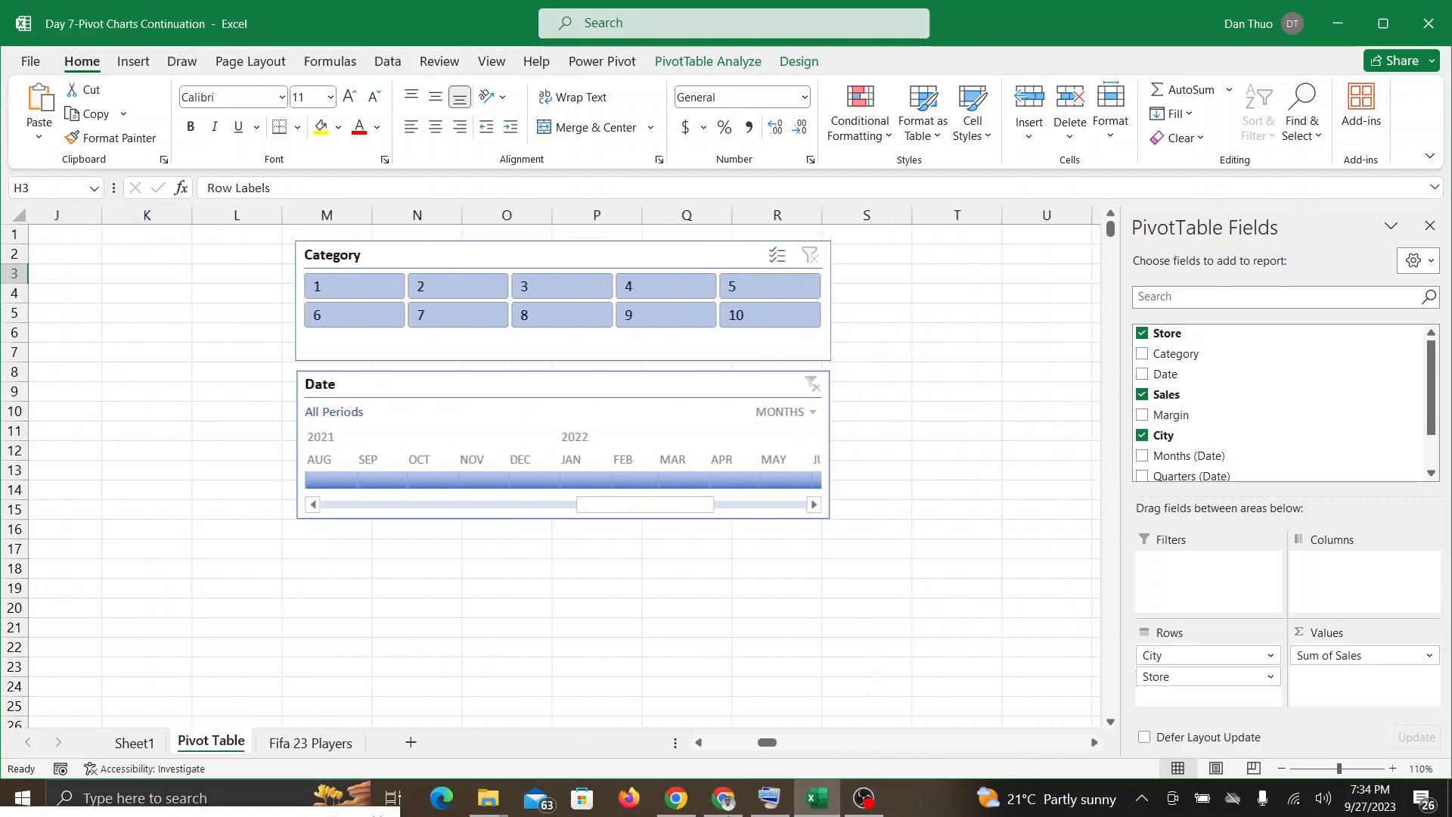
scroll(582, 468, left, 3)
Step: Check the Google Meet call briefly and return to the simplified PivotTable in Excel
click(717, 800)
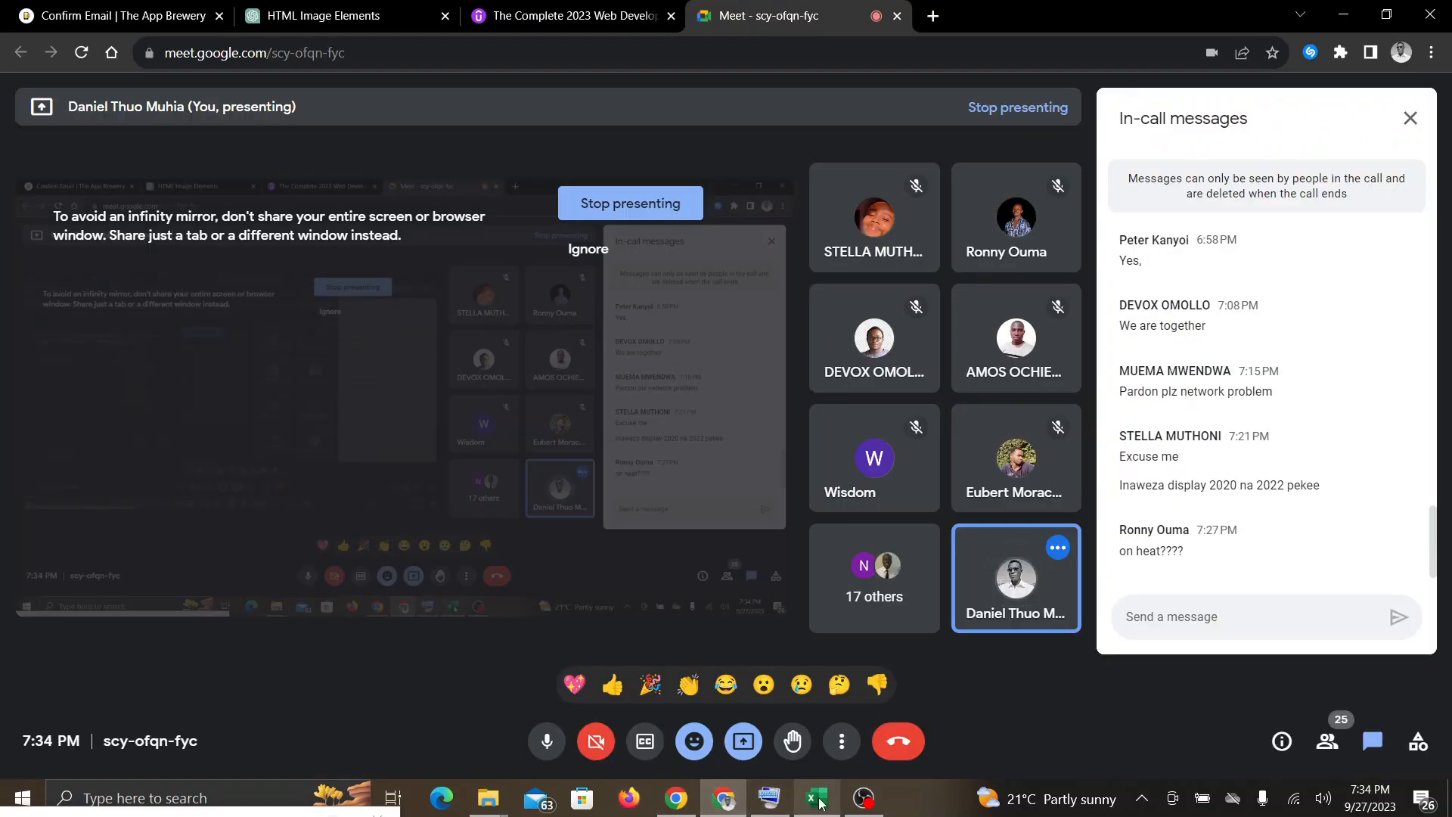
click(817, 800)
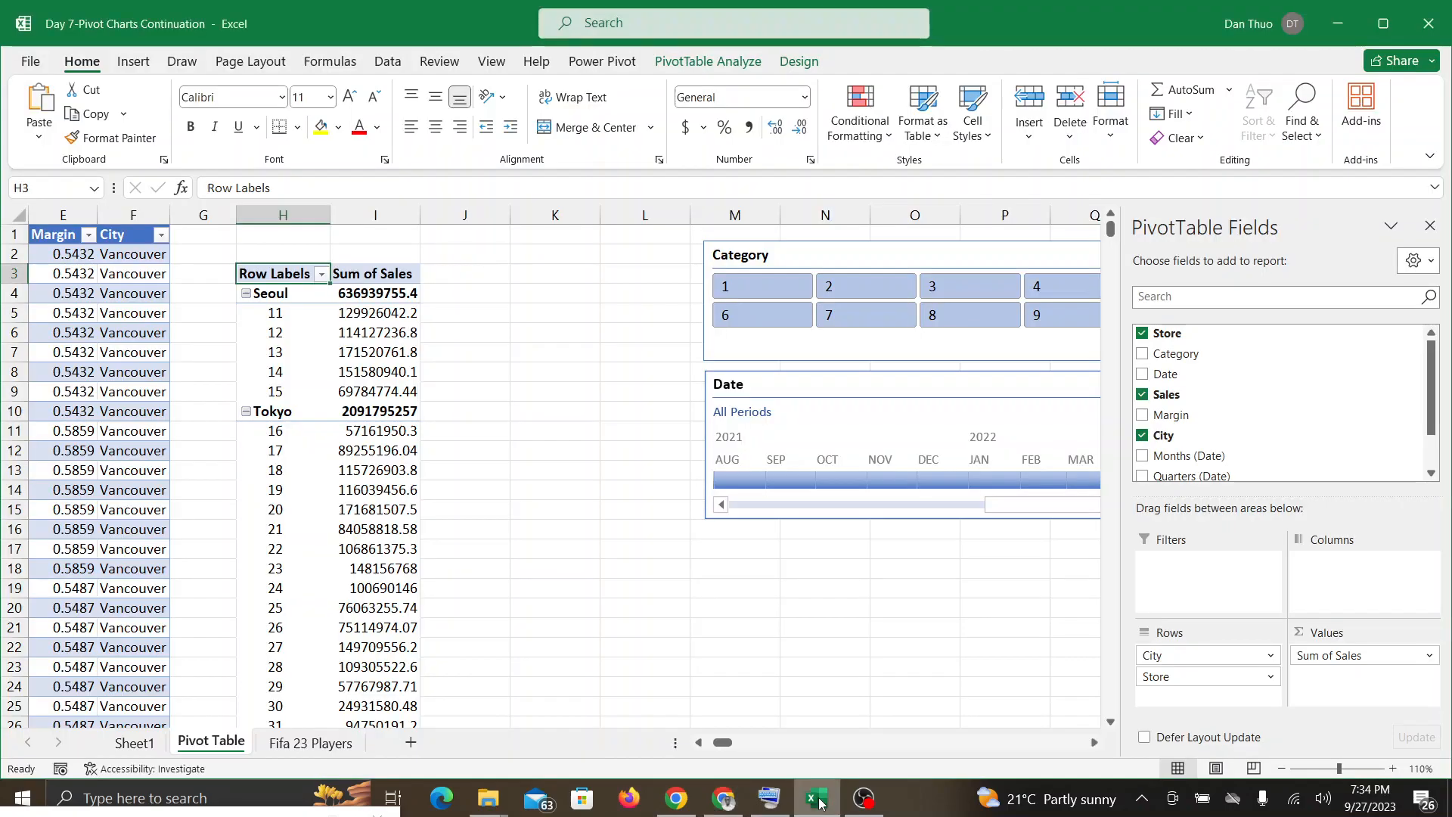
scroll(821, 803, right, 3)
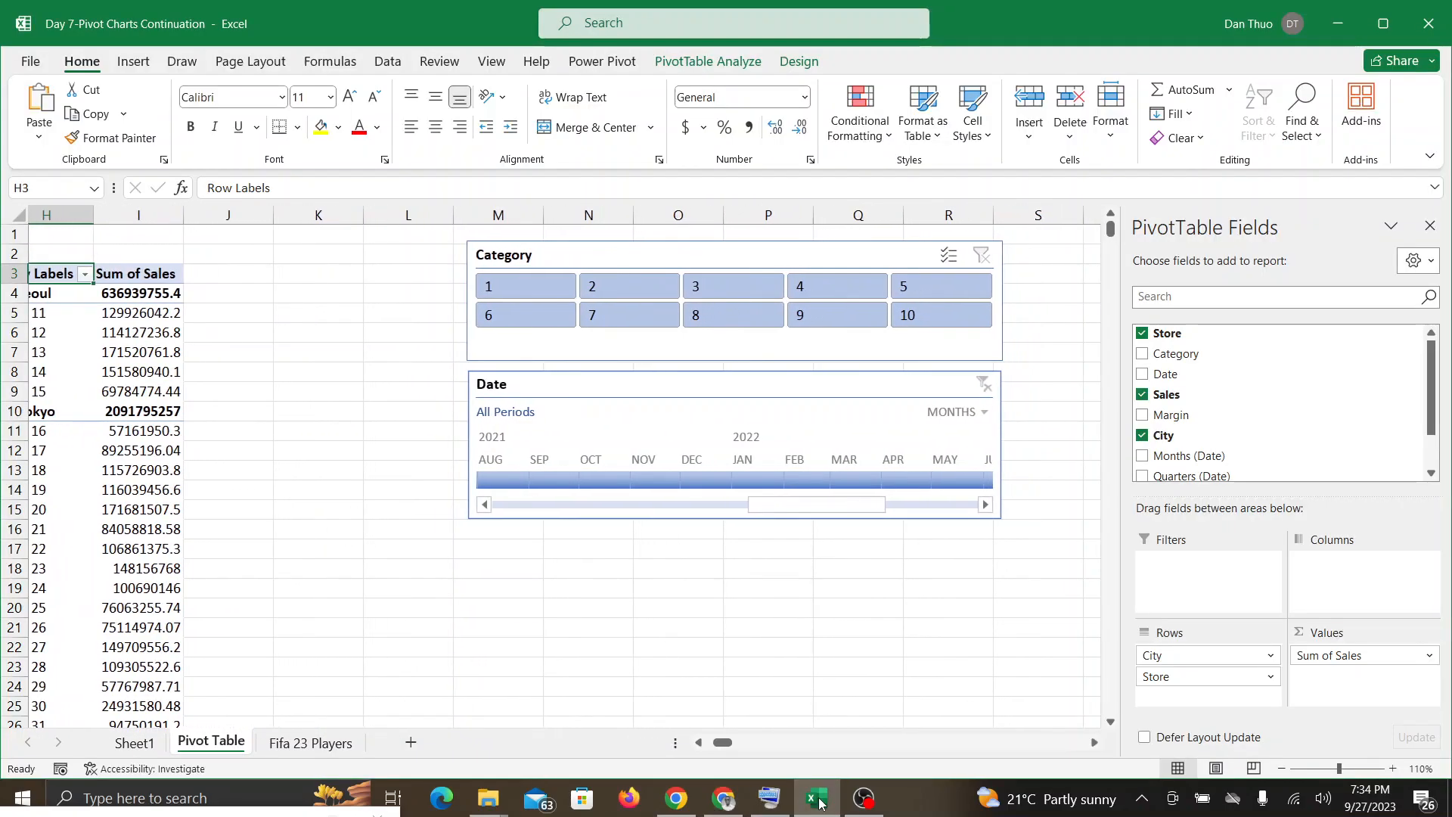
Step: Move City from the PivotTable's rows to its columns and replace Store with Category in the rows
mouse_move(873, 795)
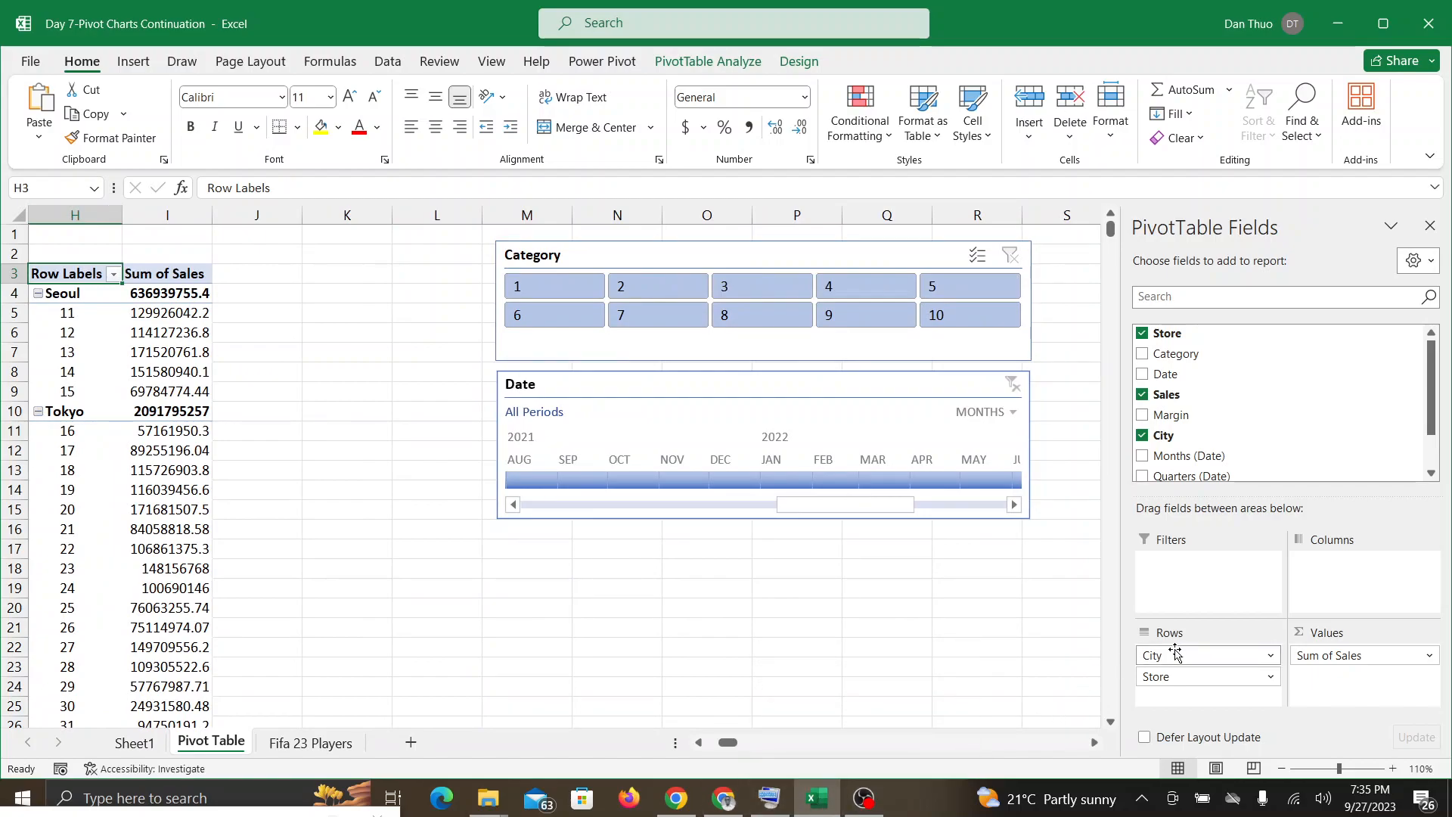
drag(1174, 653, 1316, 560)
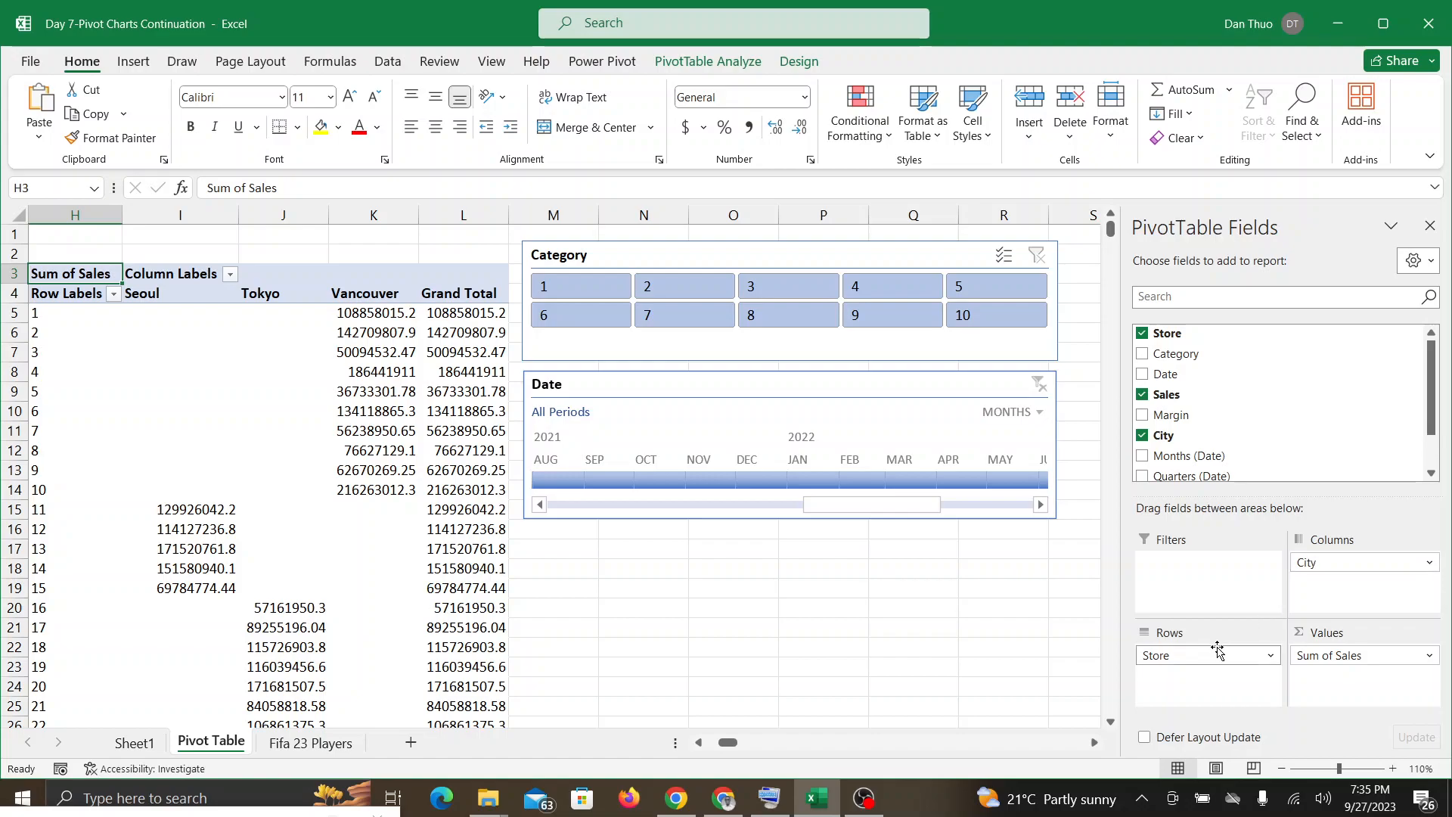
drag(1221, 650, 930, 638)
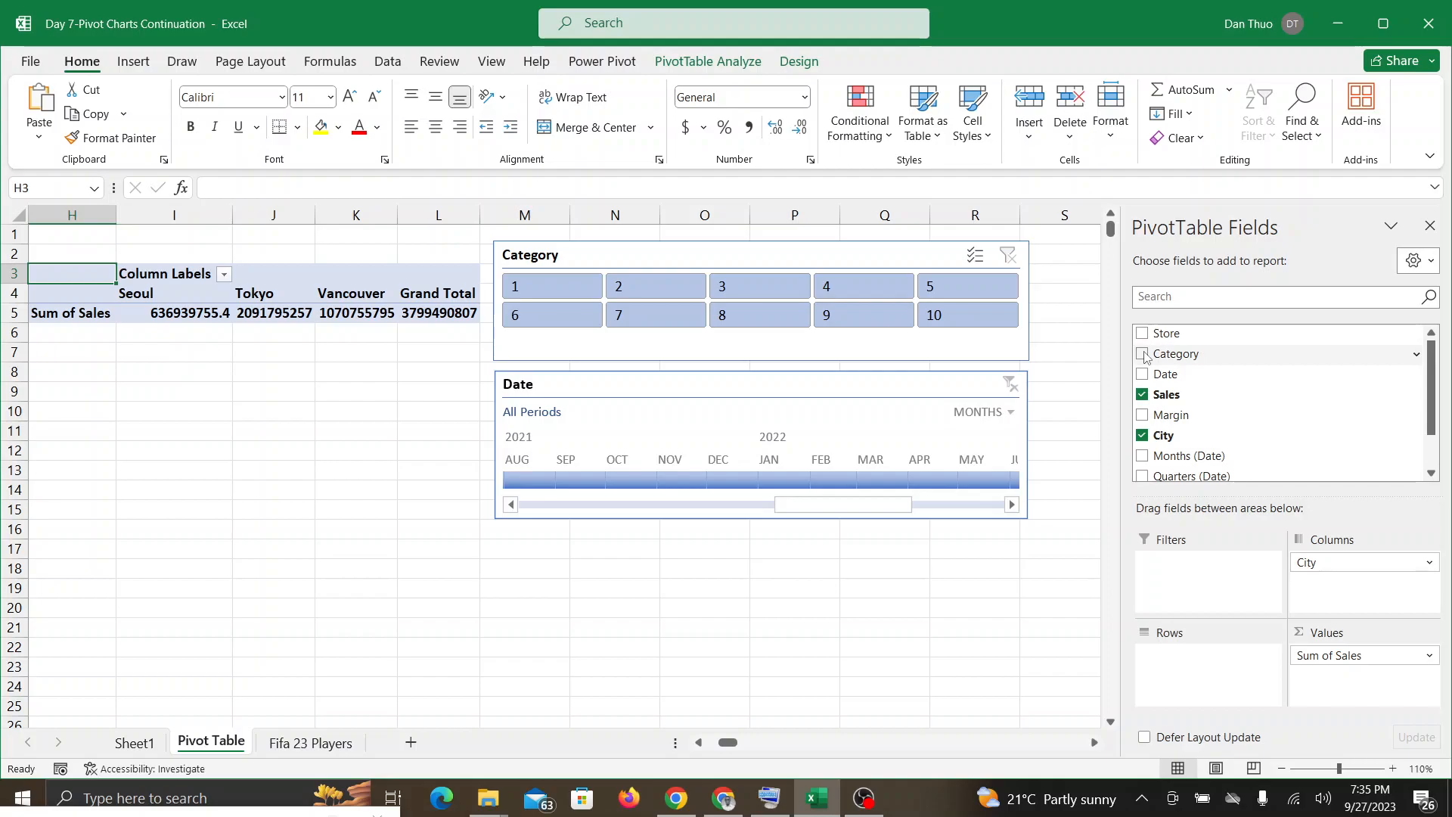
drag(1146, 356, 1190, 666)
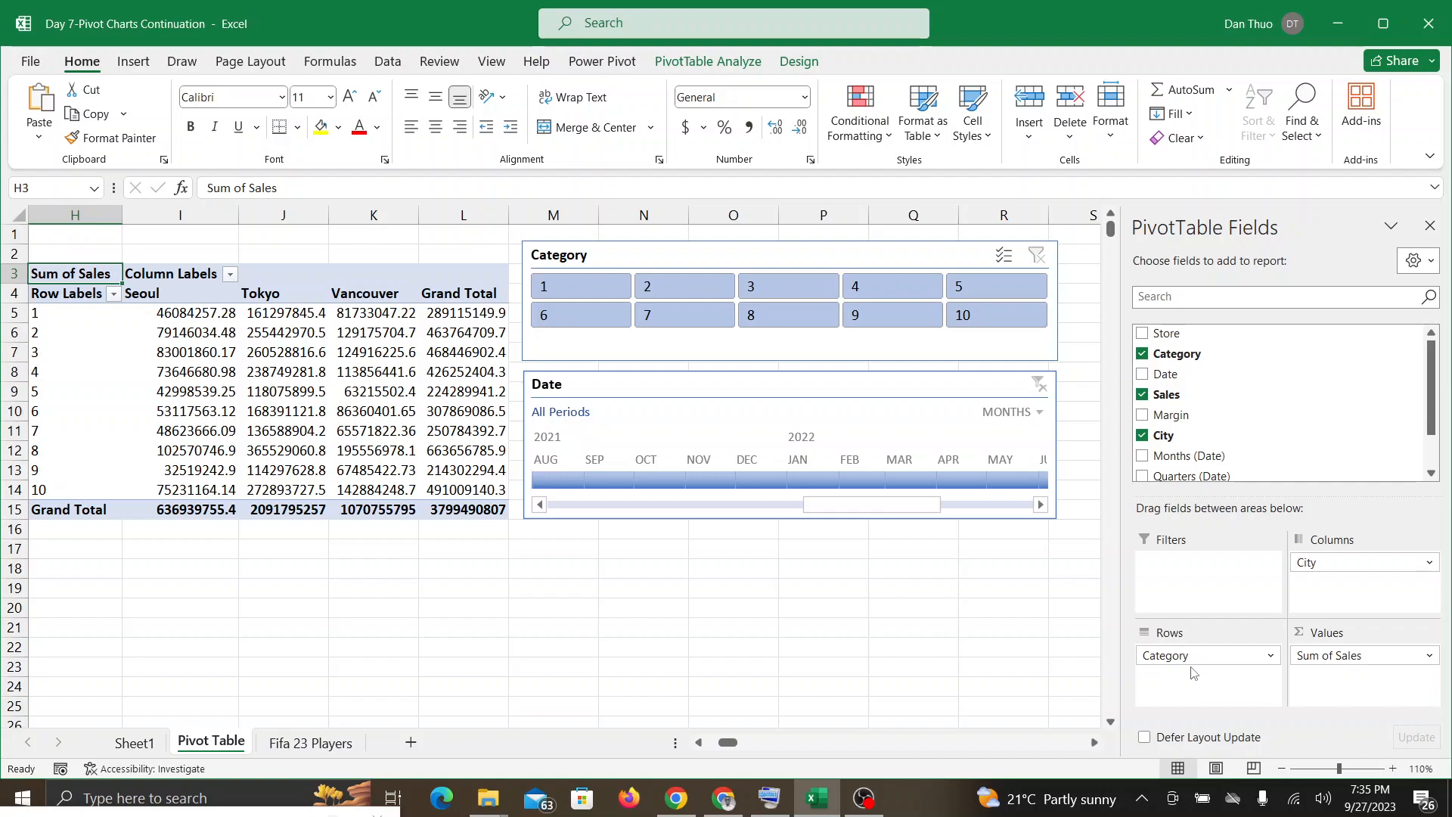
Step: Check the Google Meet call for questions about the Category-by-City PivotTable, alternating with the Excel workbook and ending on the call
click(723, 802)
click(818, 803)
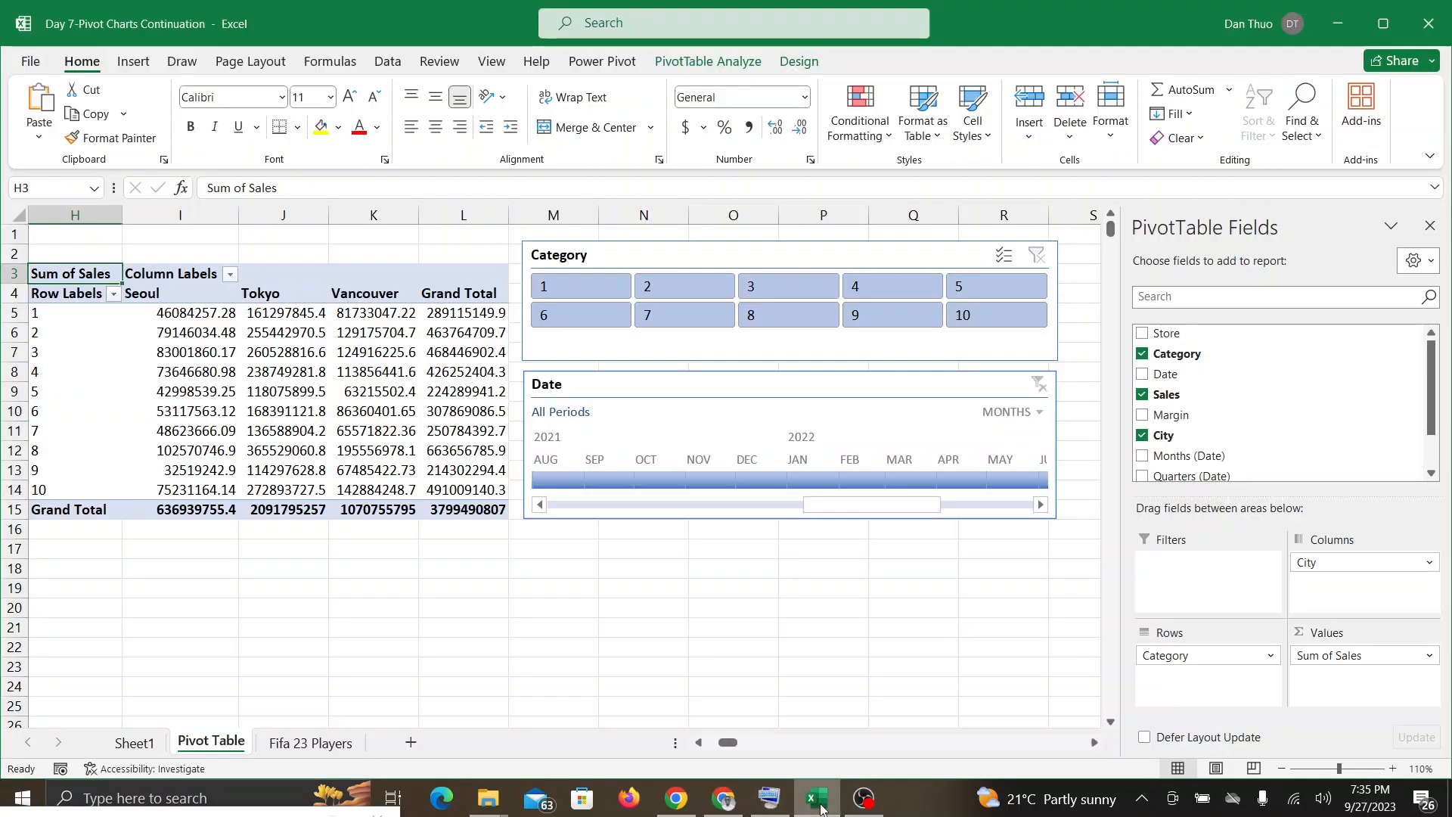
click(724, 801)
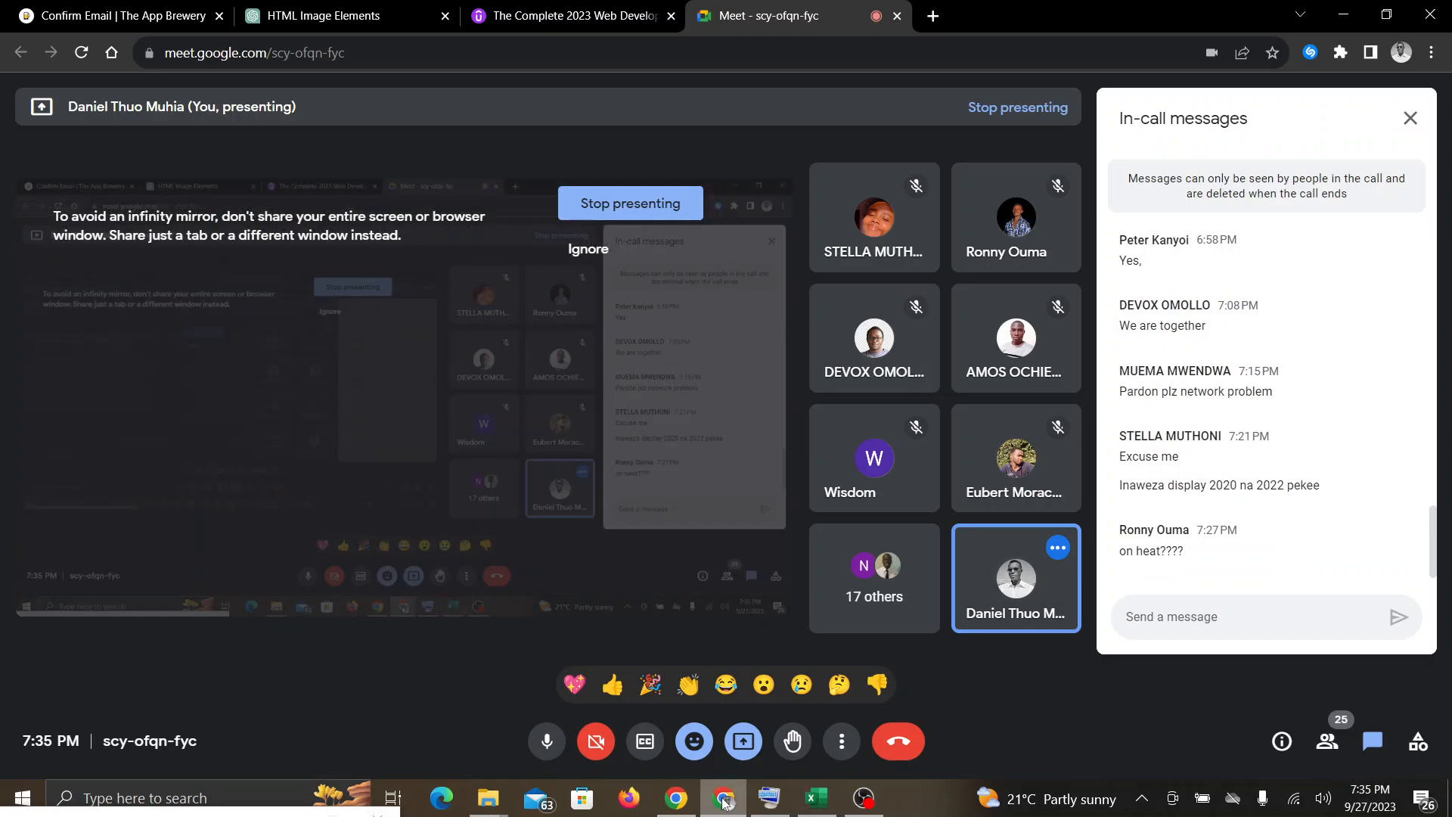
click(824, 800)
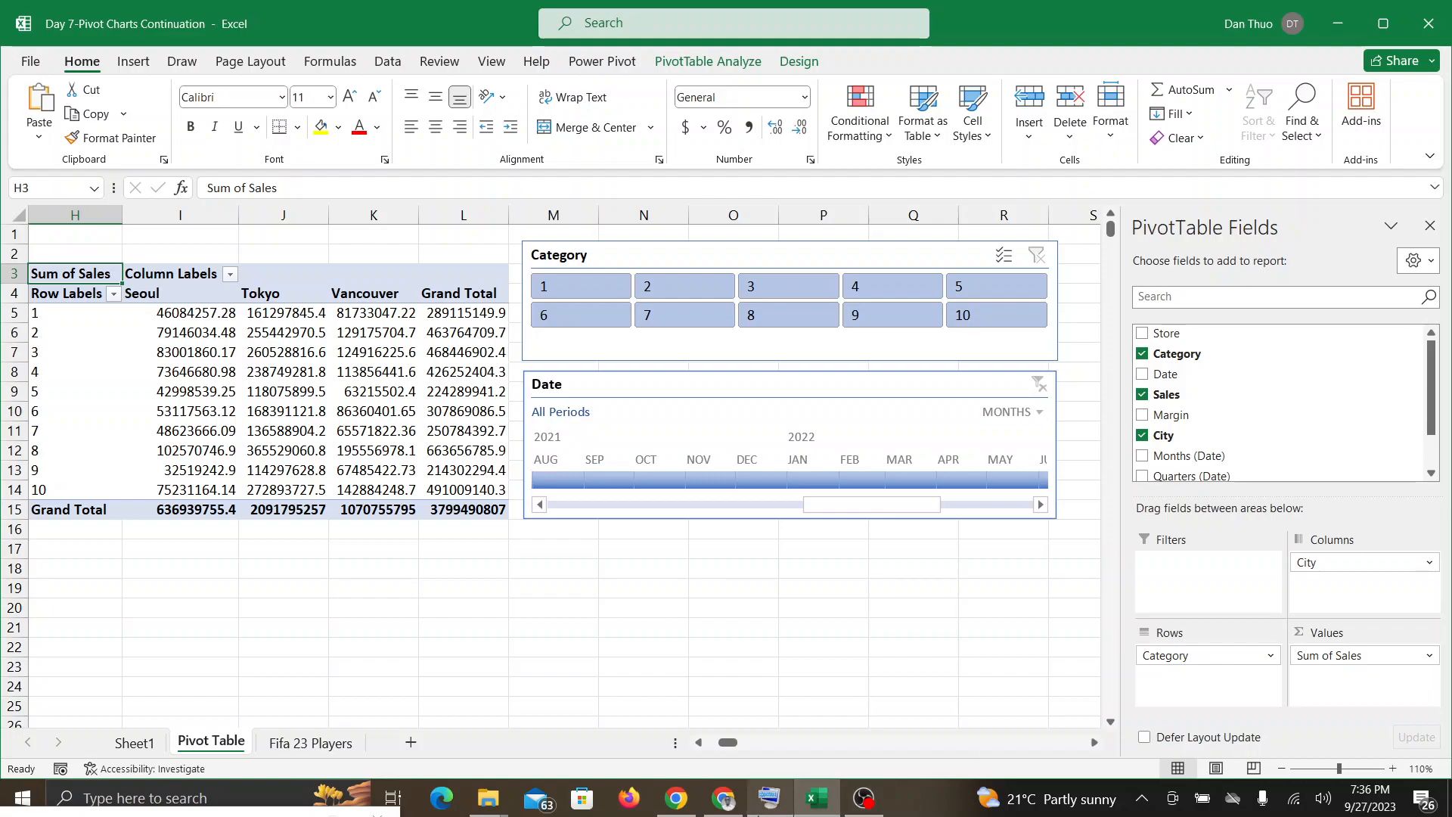
click(724, 799)
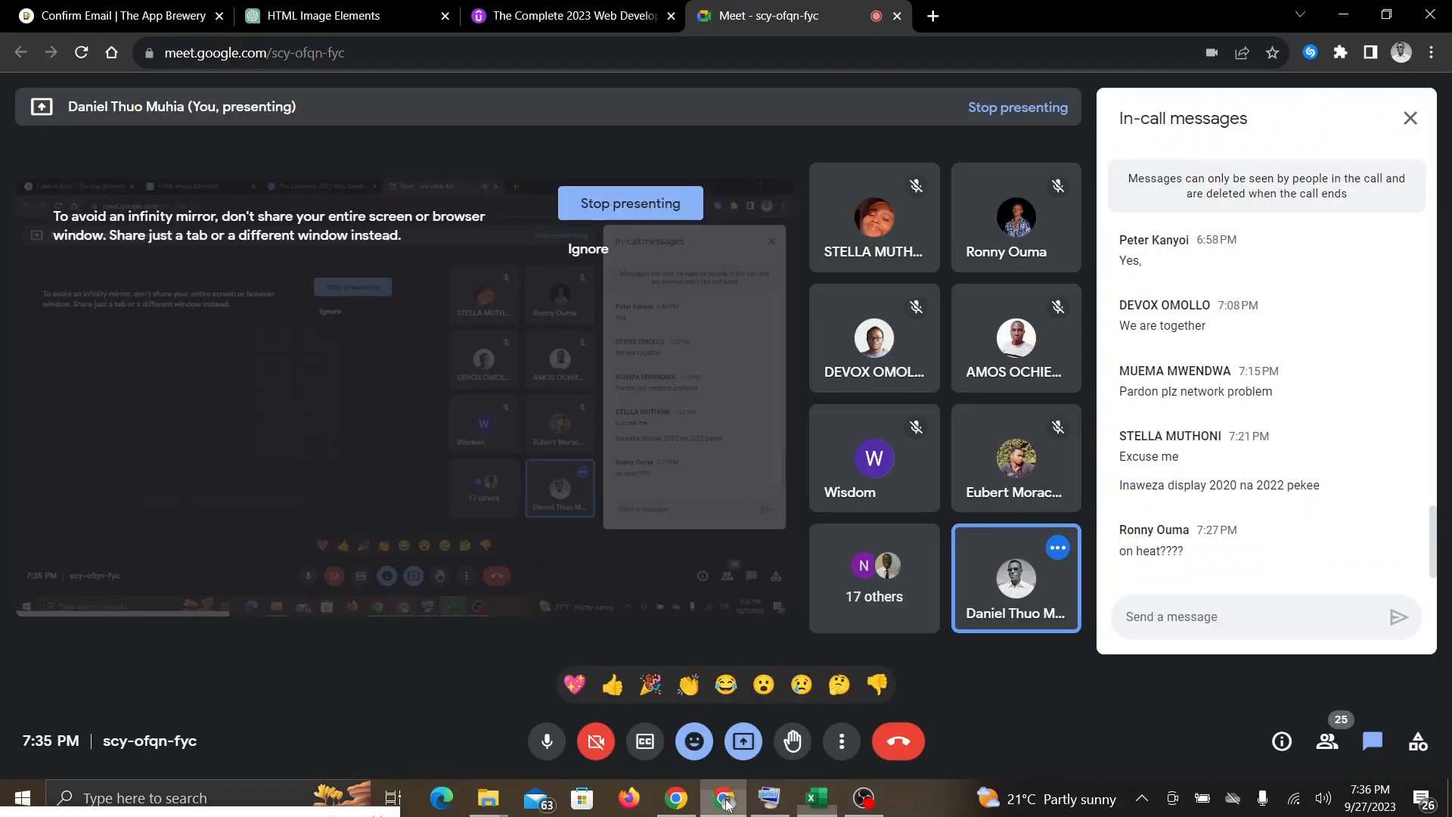
Step: Switch repeatedly between the Excel PivotTable and the Google Meet call to check for class responses, ending in Excel
click(818, 800)
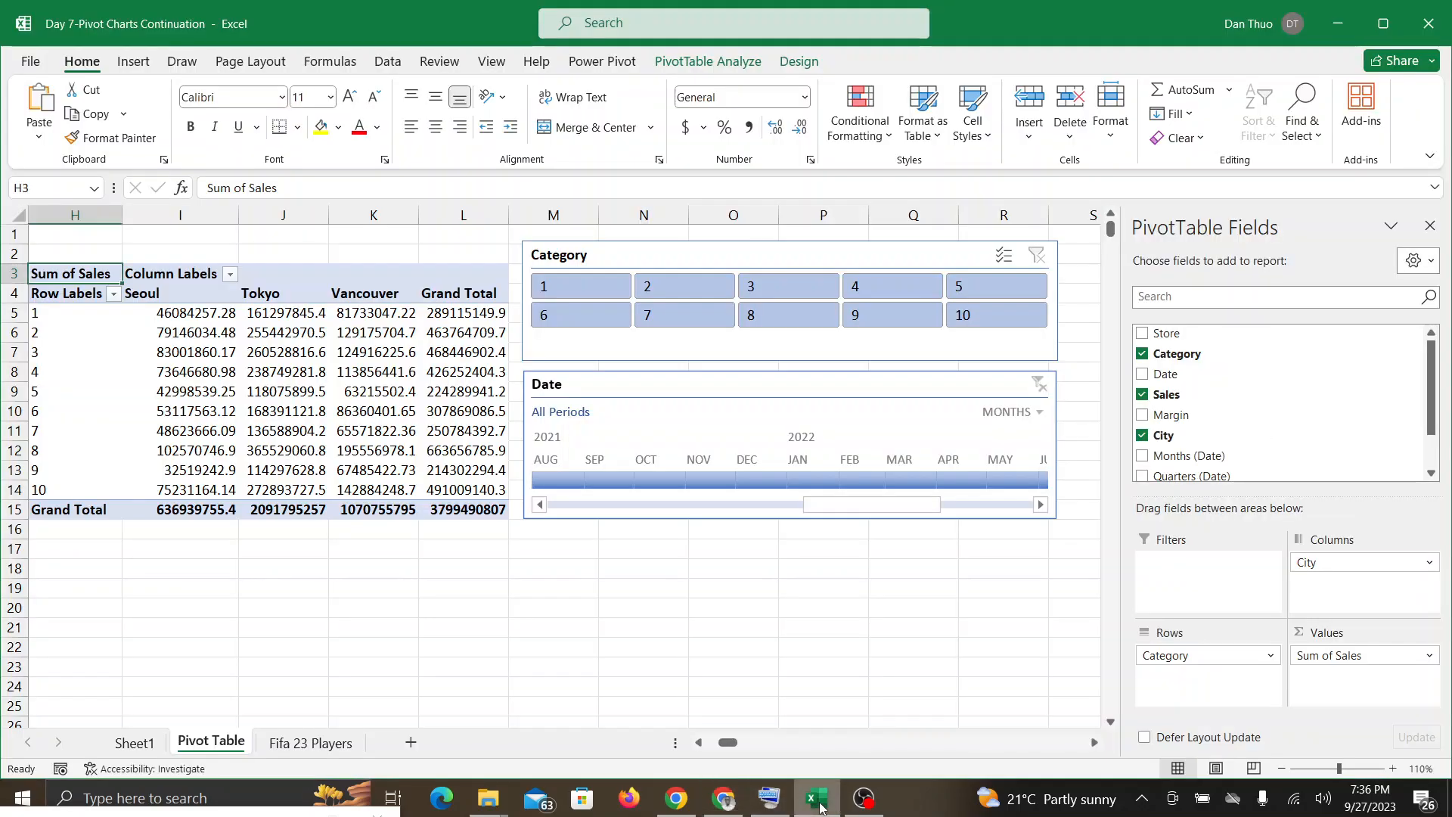
click(724, 800)
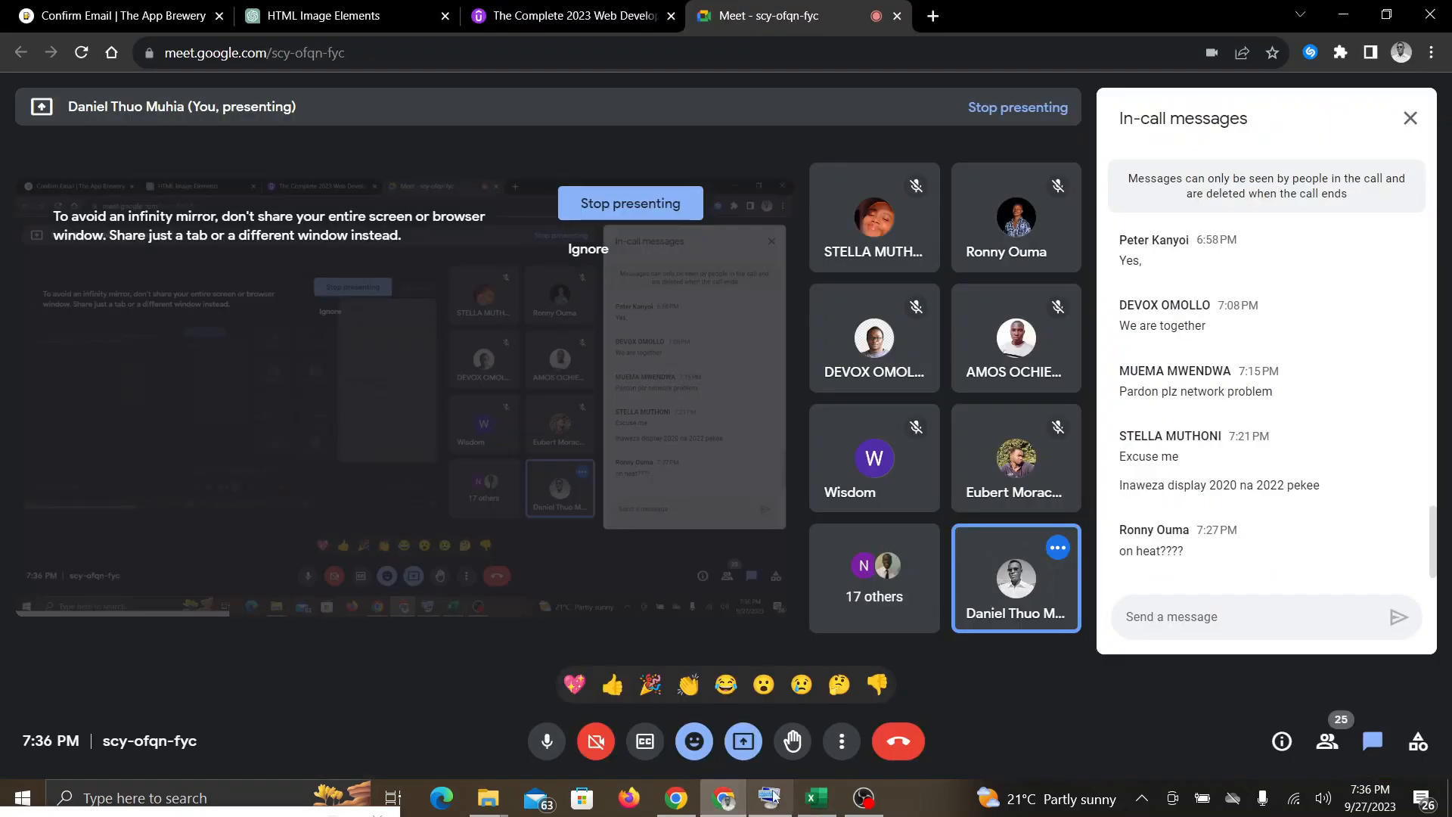
click(826, 806)
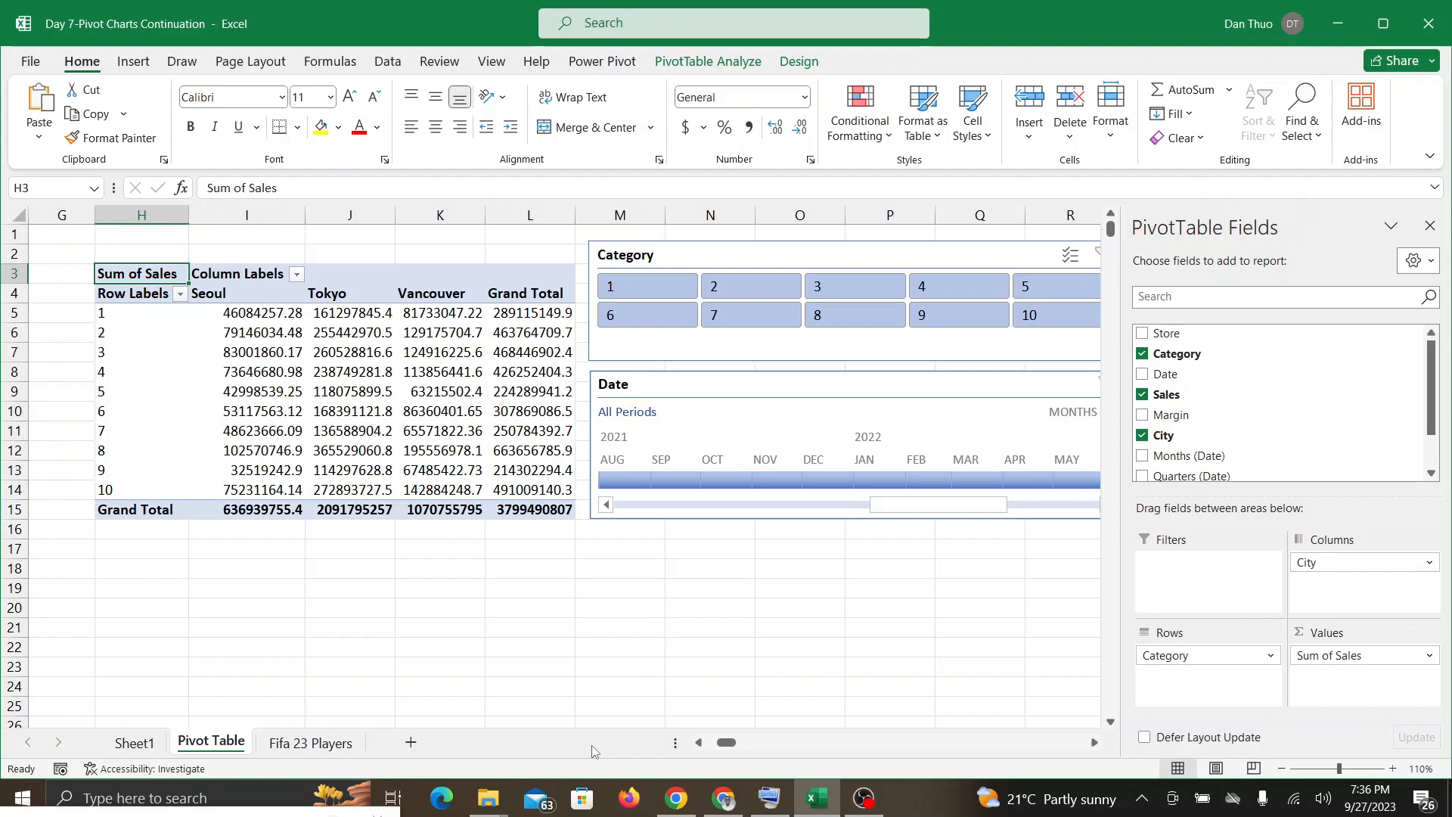
click(724, 798)
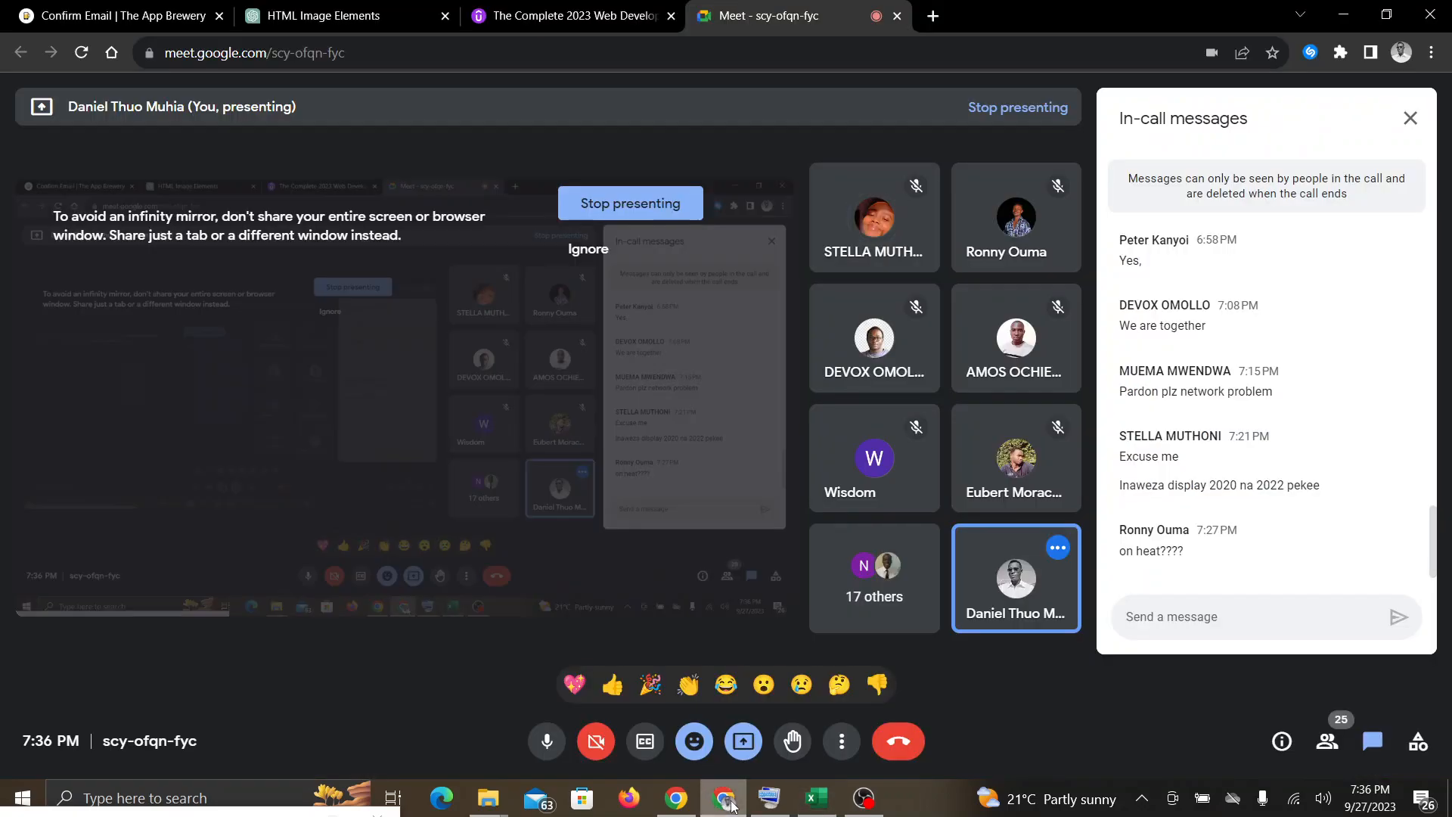
click(810, 807)
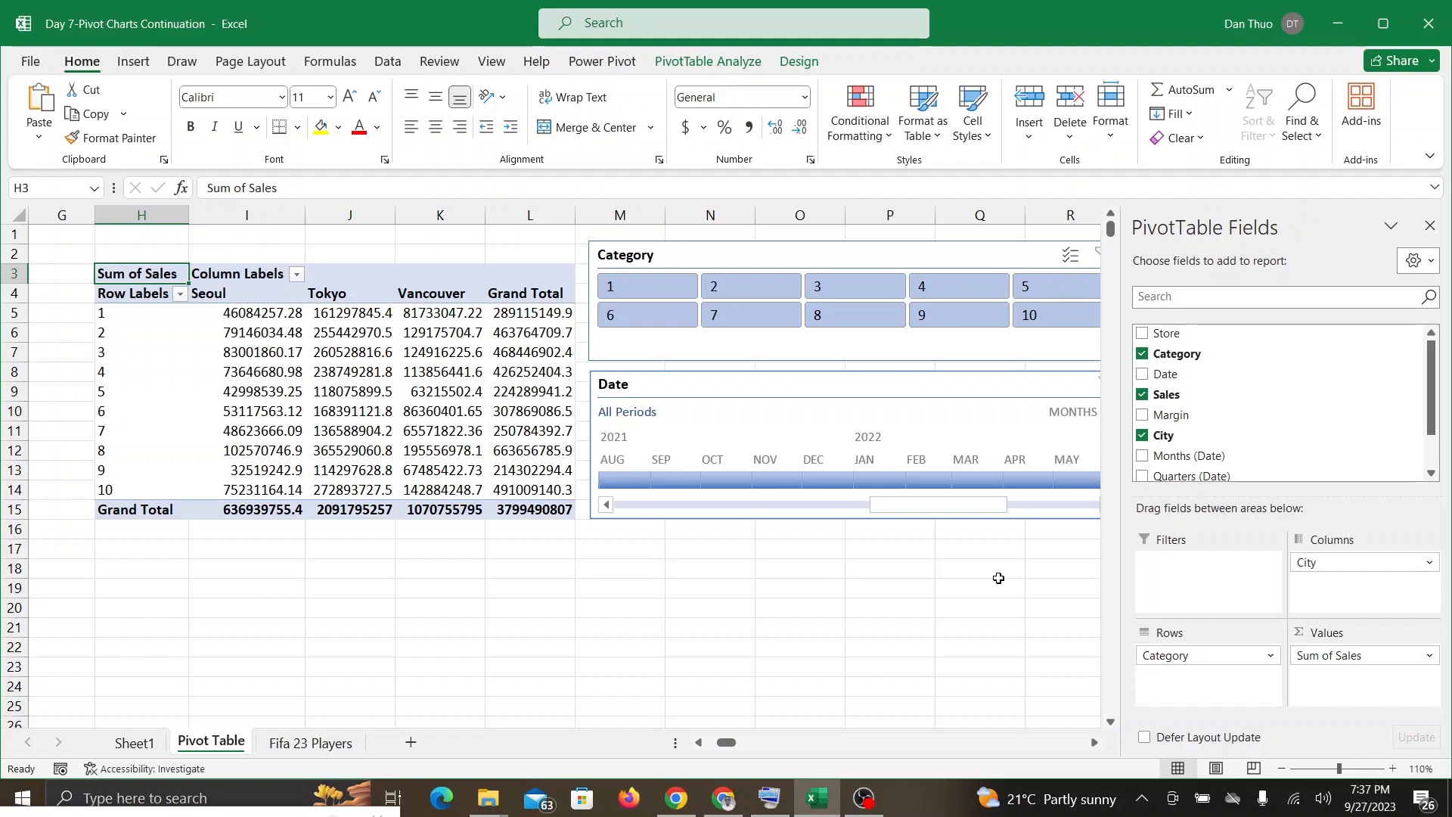
click(716, 811)
click(814, 800)
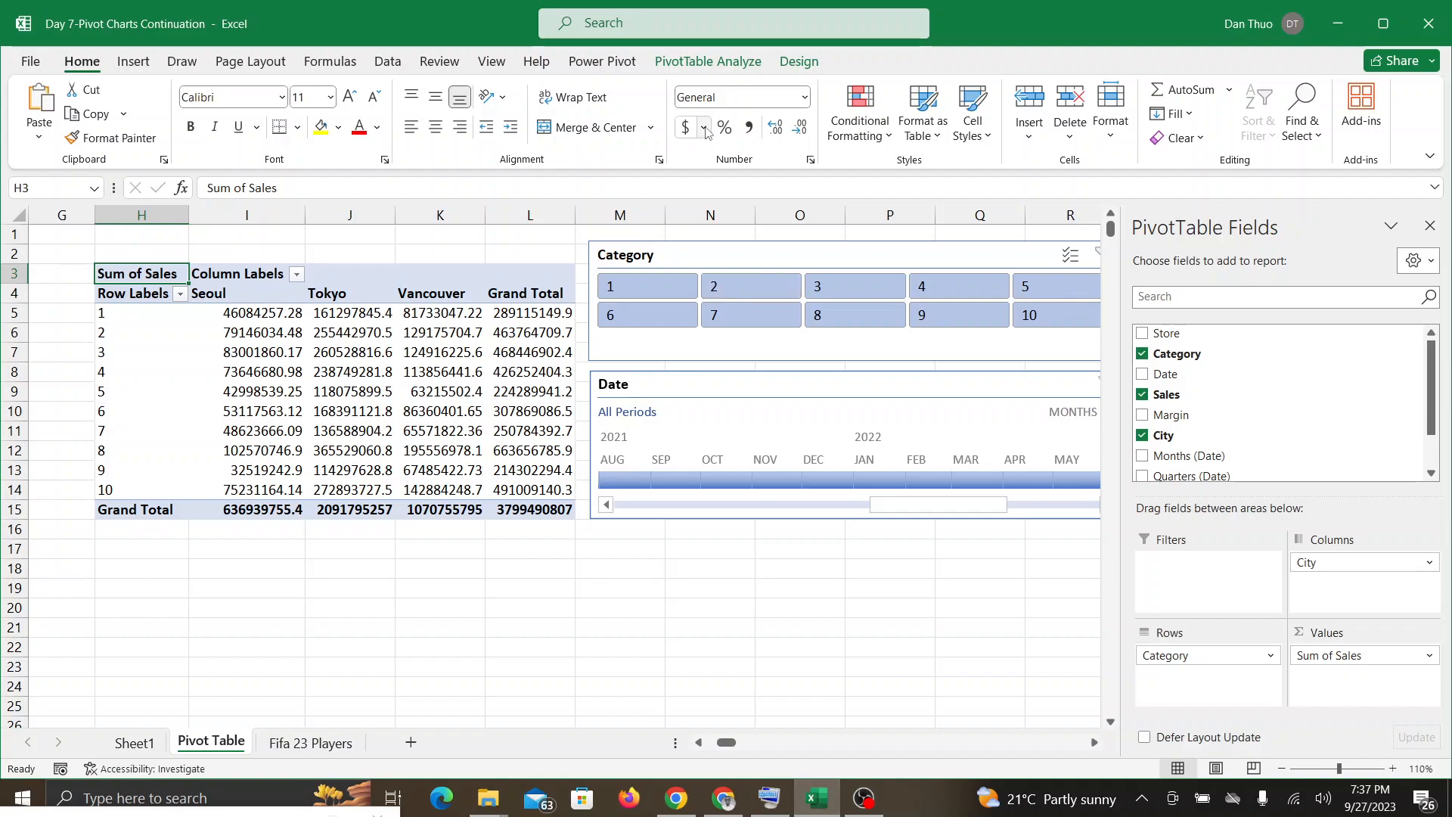
Step: Show the PivotTable analysis tools with a Tokyo sales cell selected, checking the Google Meet call for questions between explanations in Excel
click(736, 70)
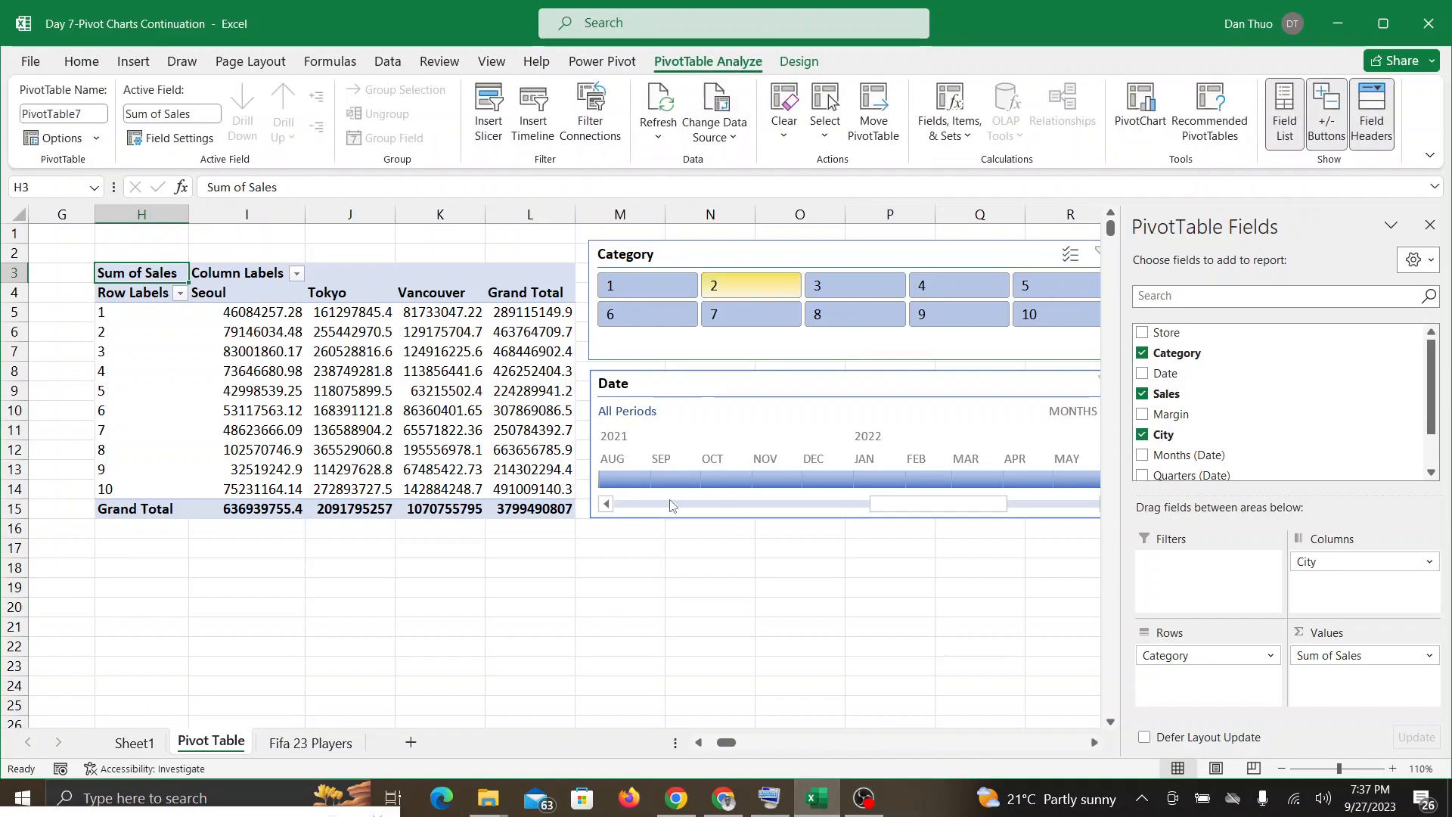
click(716, 806)
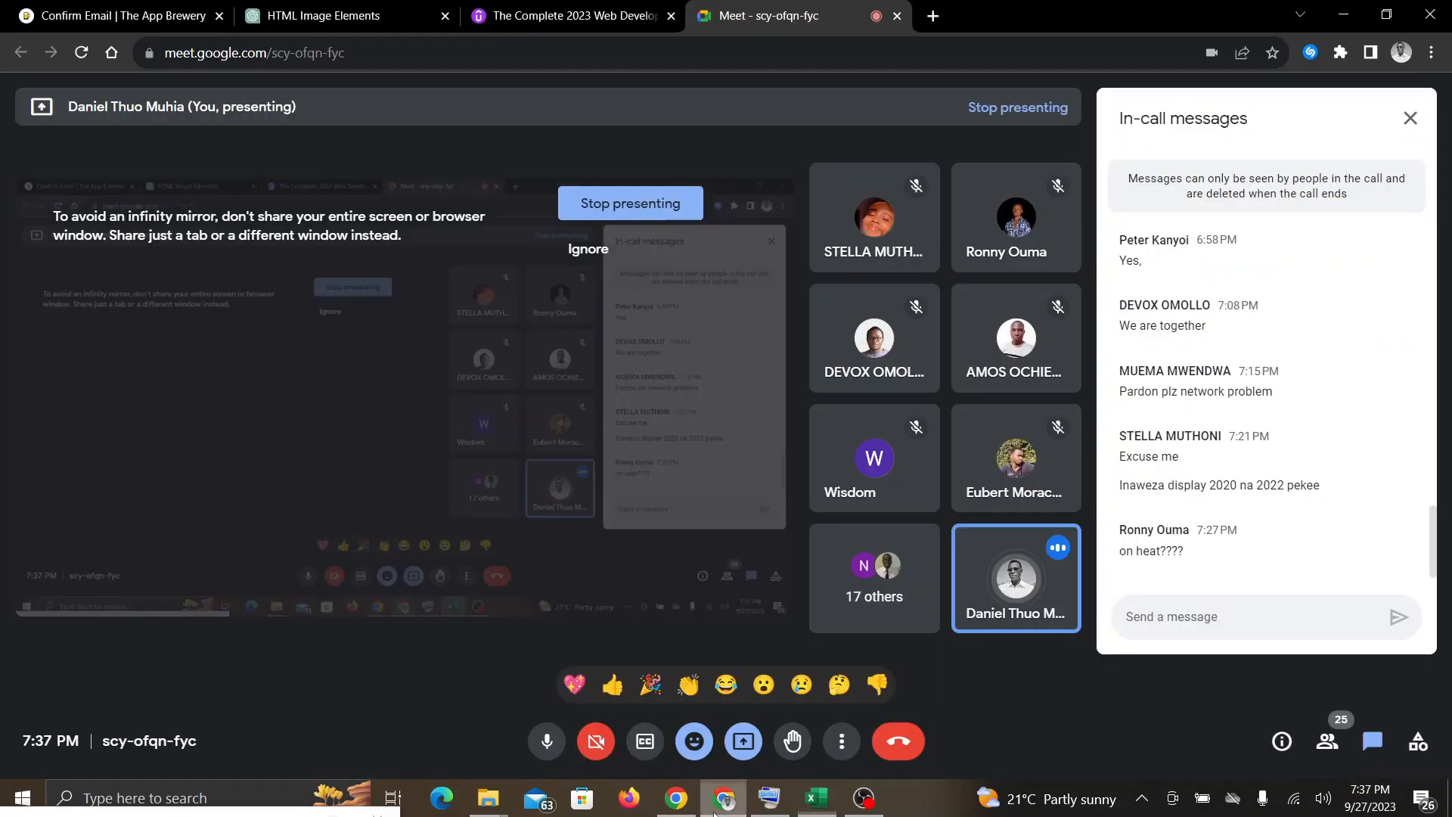
click(816, 804)
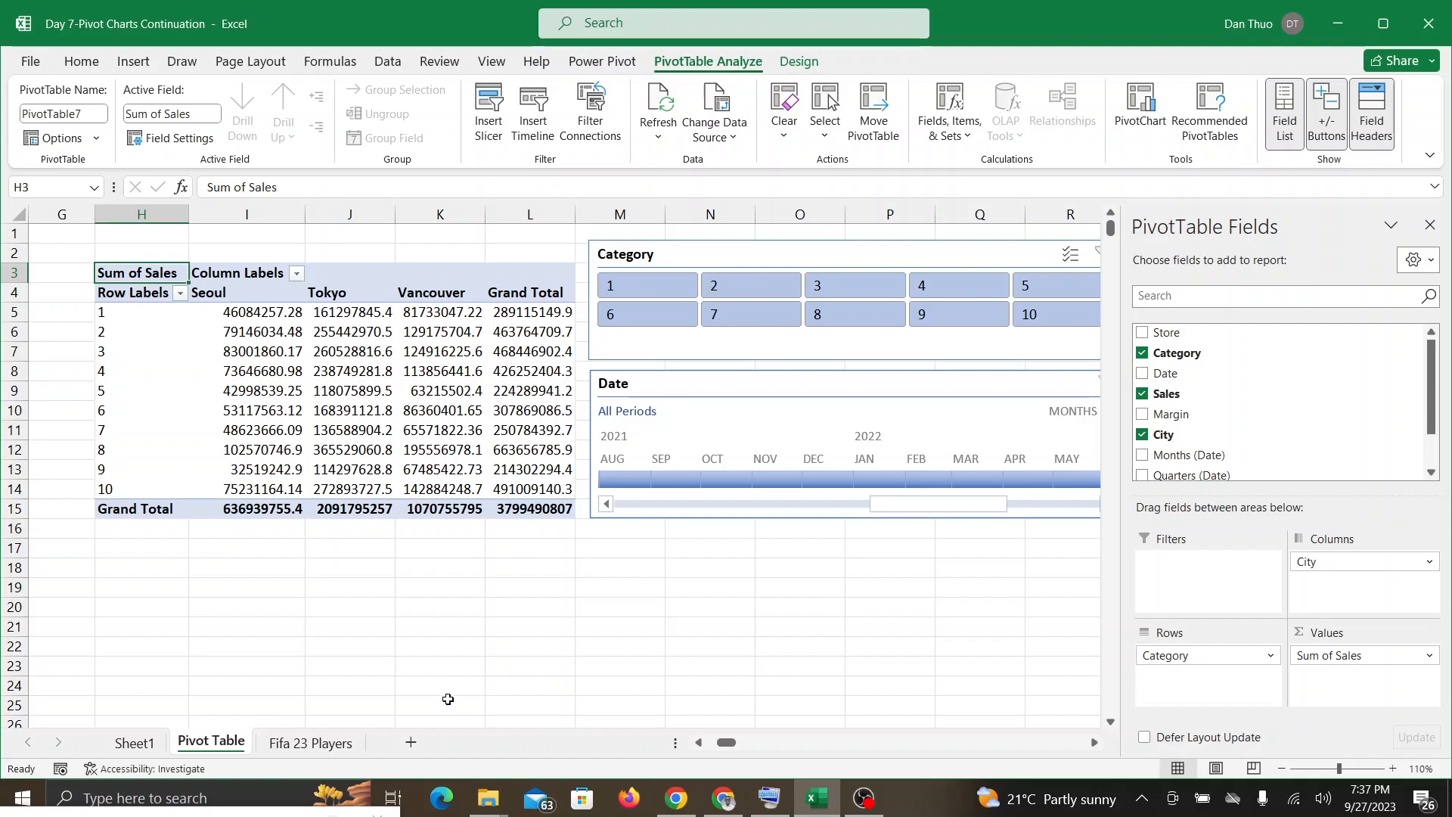
click(720, 803)
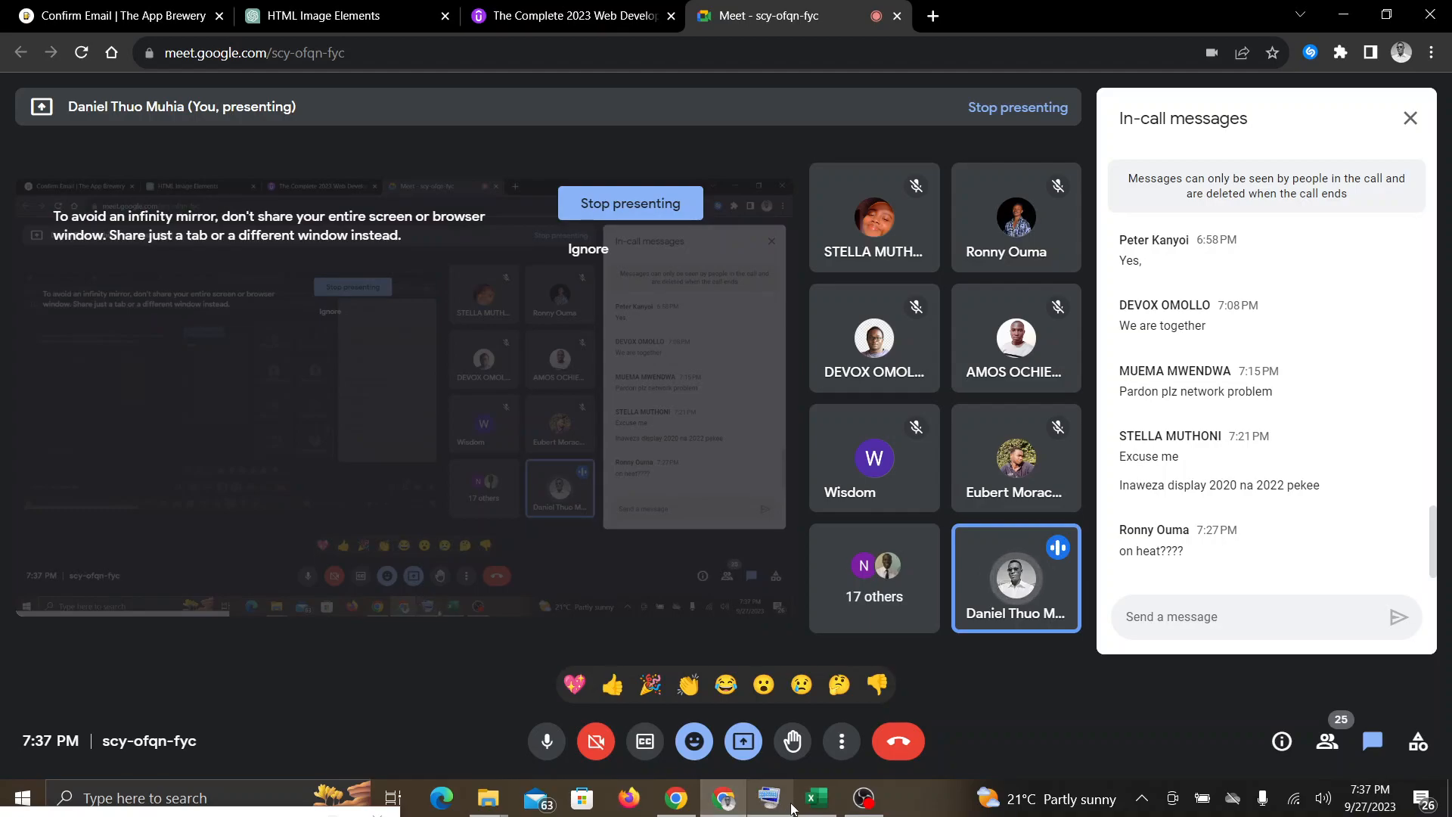
click(803, 807)
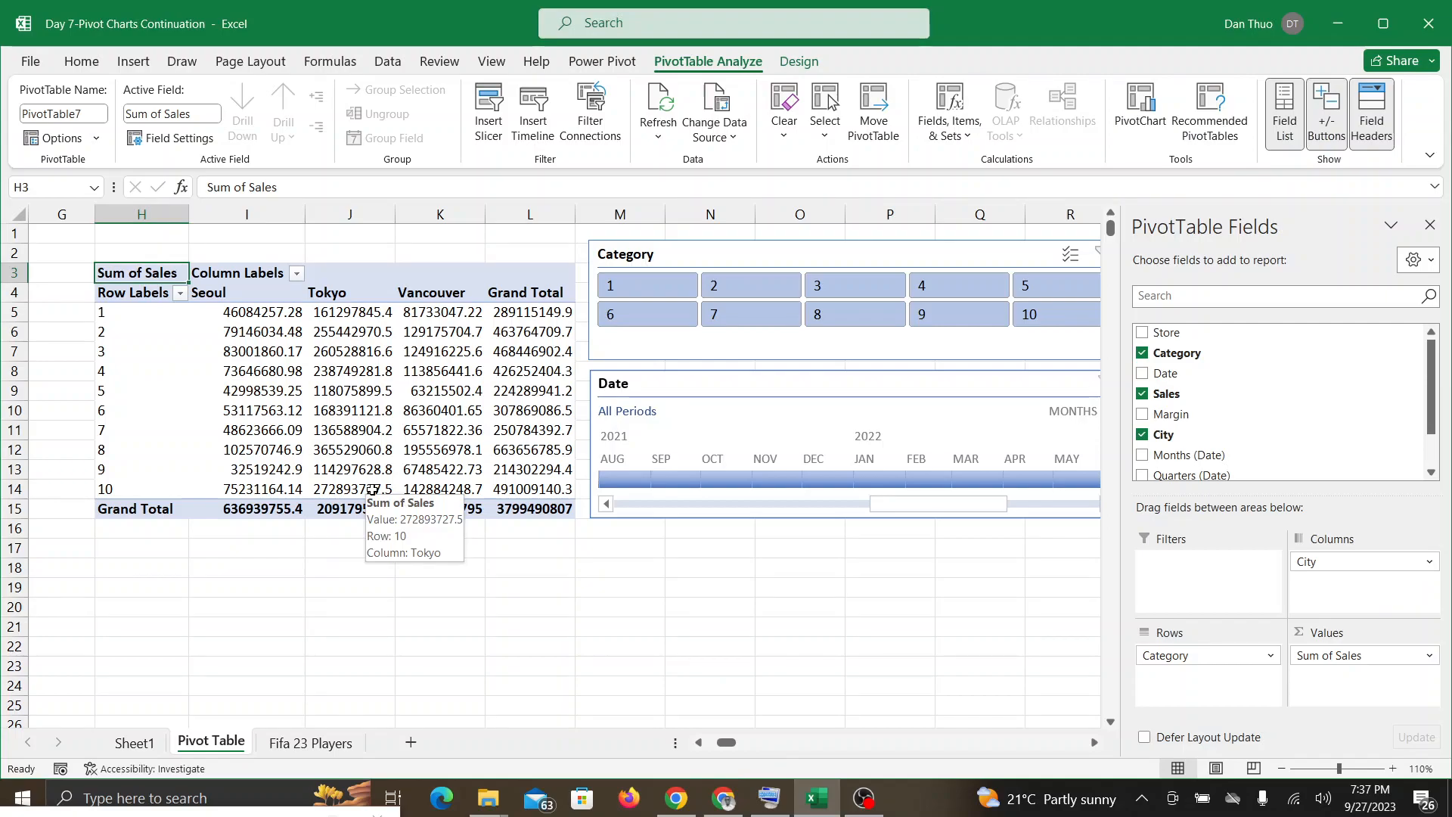
click(715, 801)
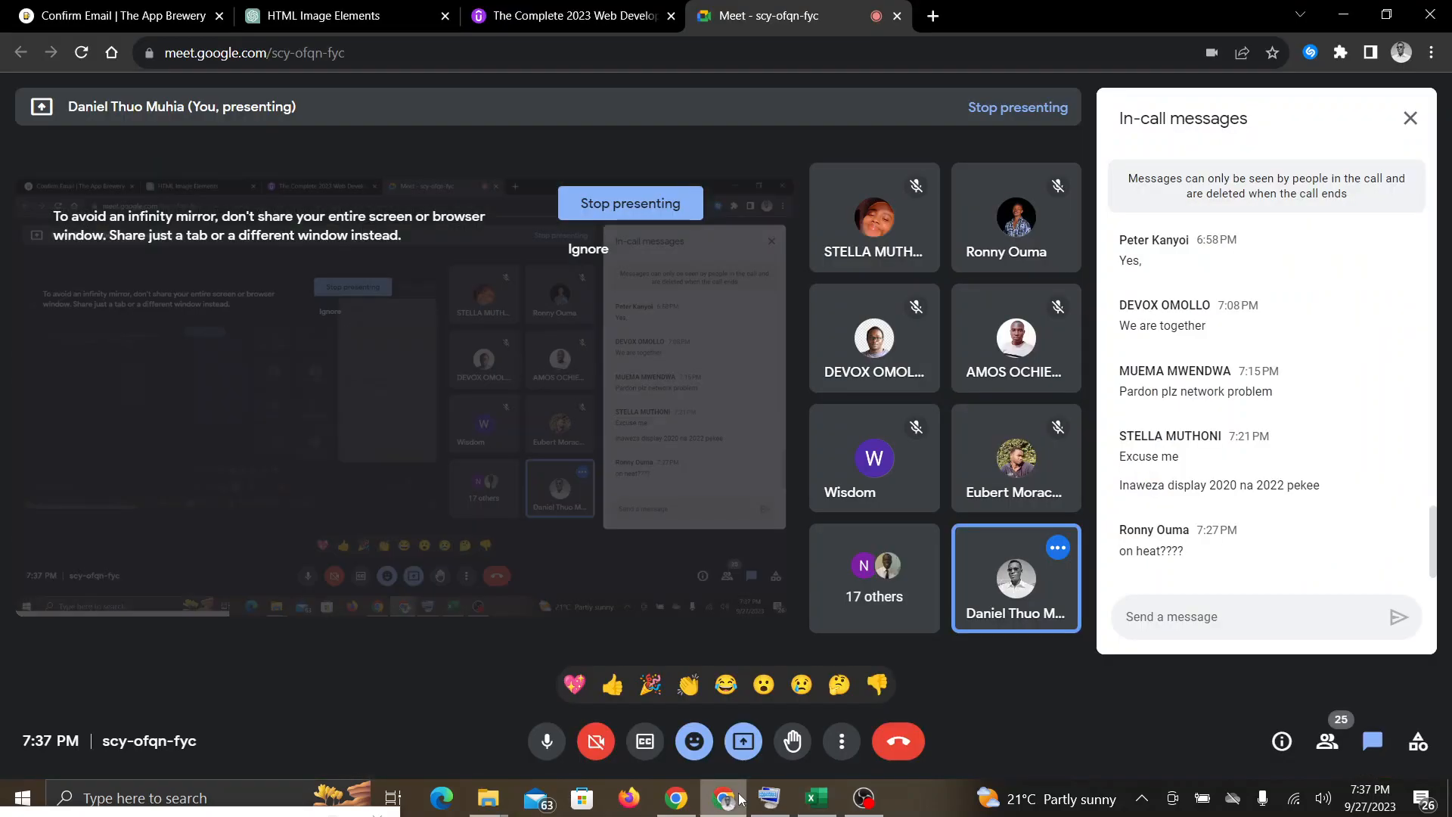
click(817, 799)
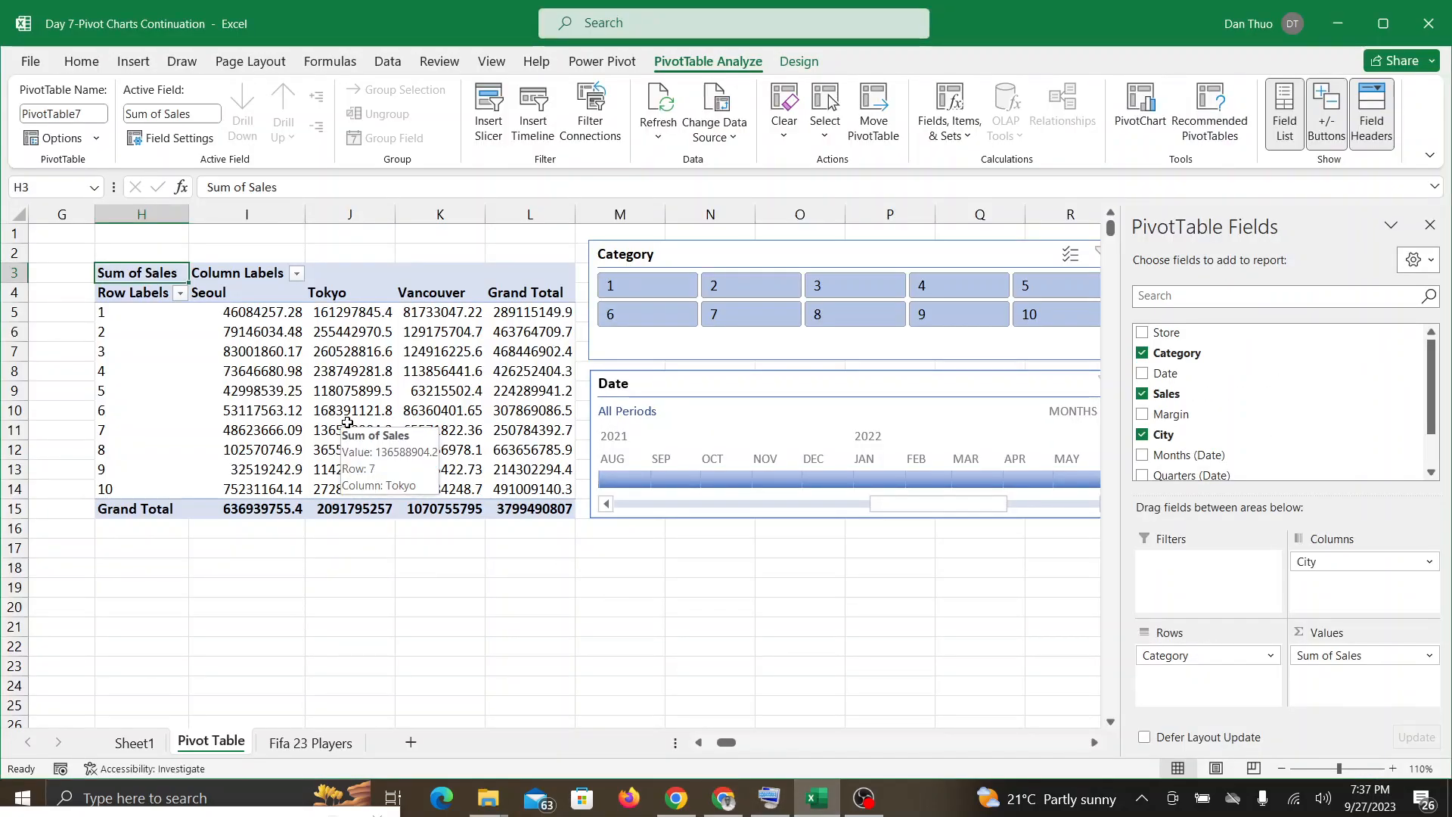
click(723, 799)
click(816, 802)
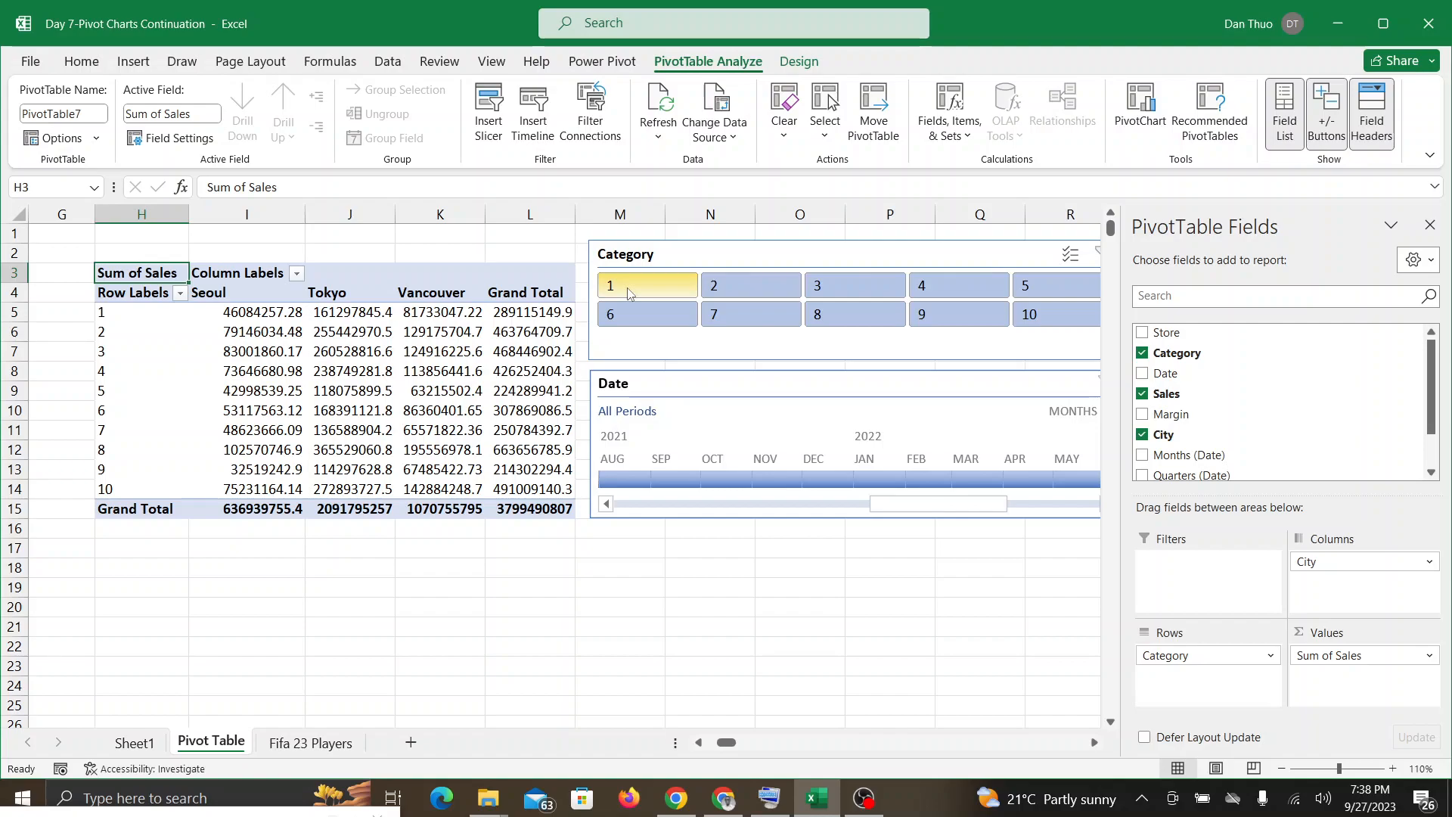
click(363, 347)
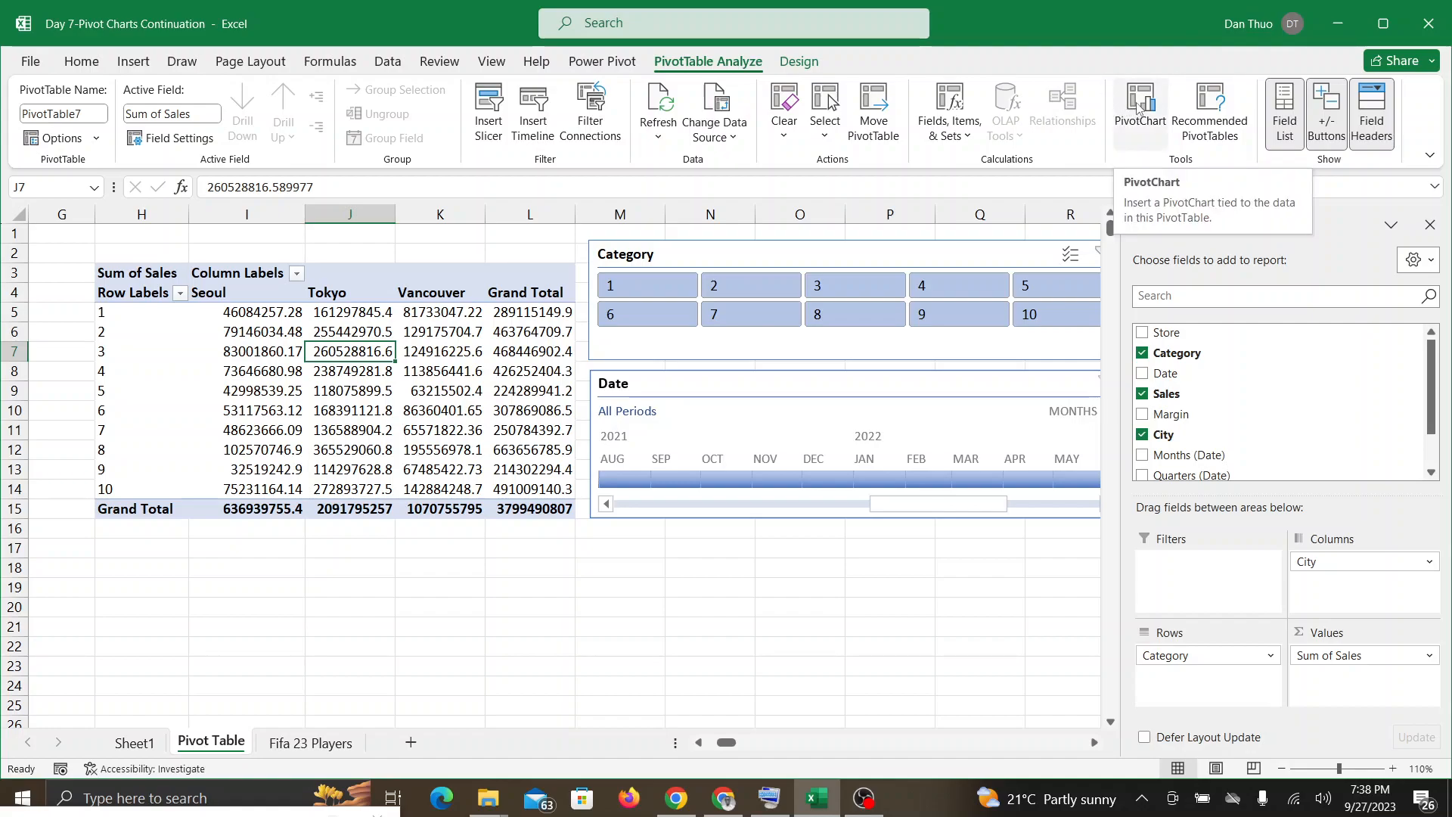
click(724, 798)
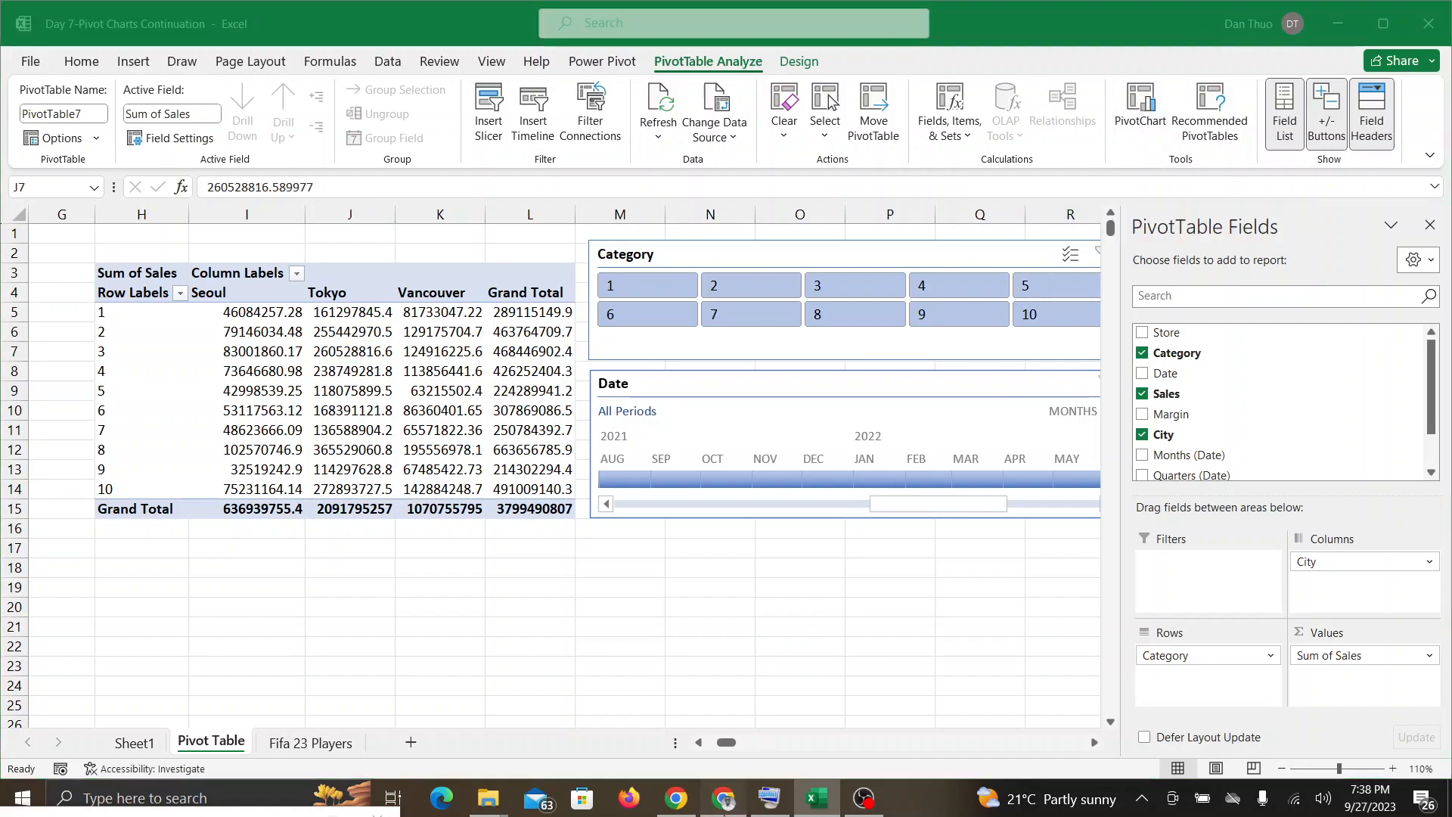
click(824, 803)
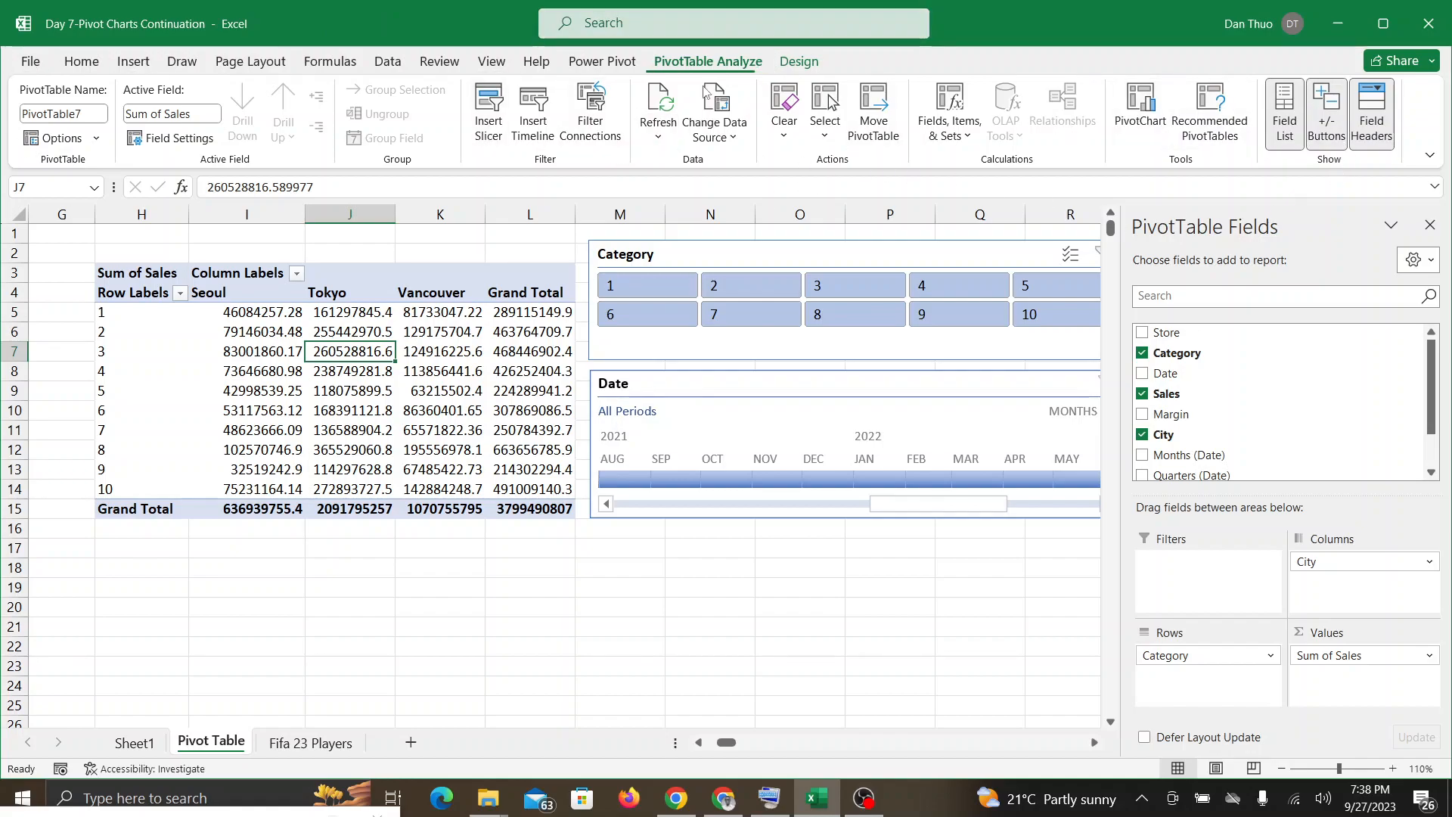
Step: Insert a Clustered Column PivotChart from the PivotTable of sales by category and city
mouse_move(550, 311)
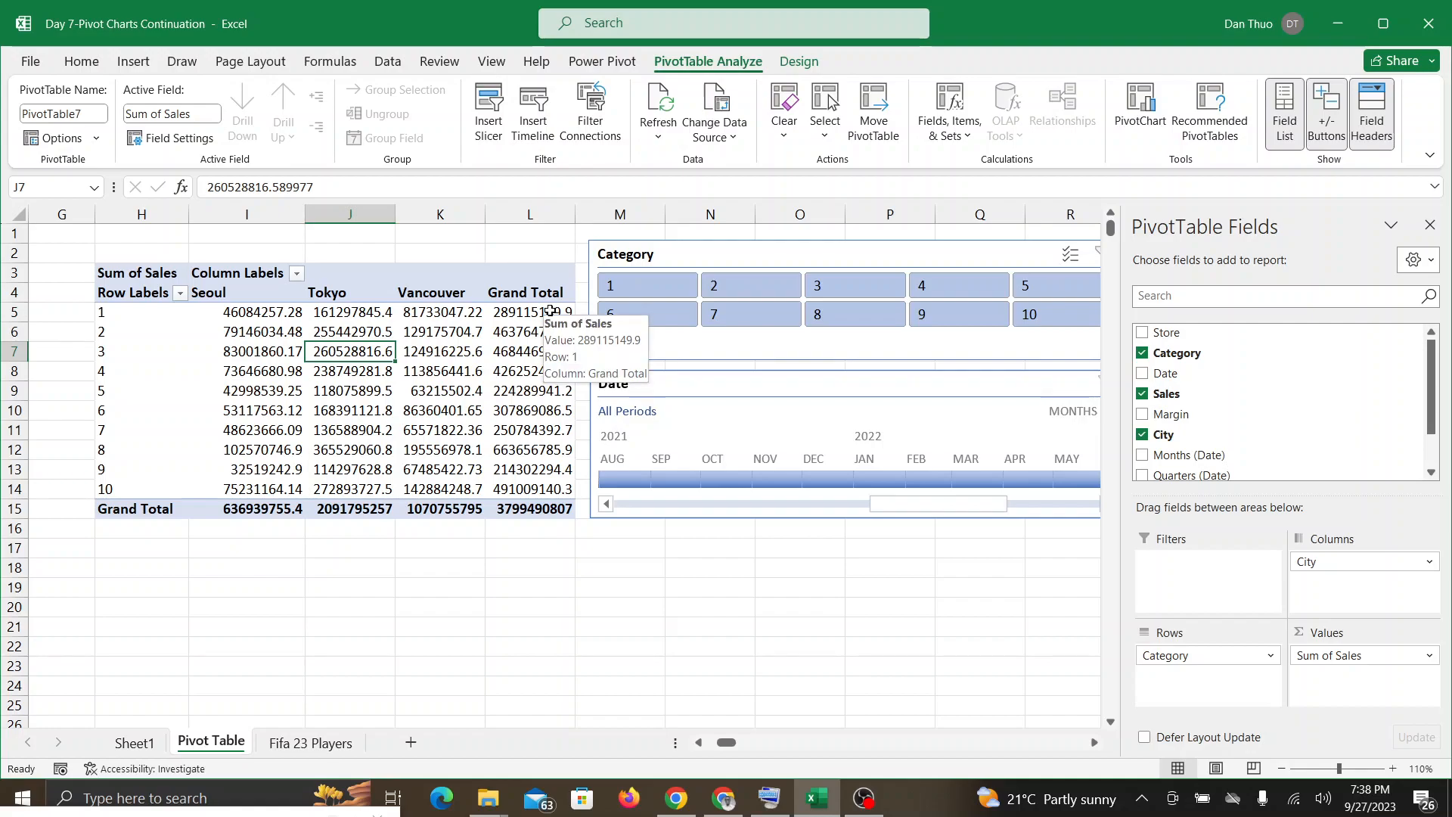
click(1142, 106)
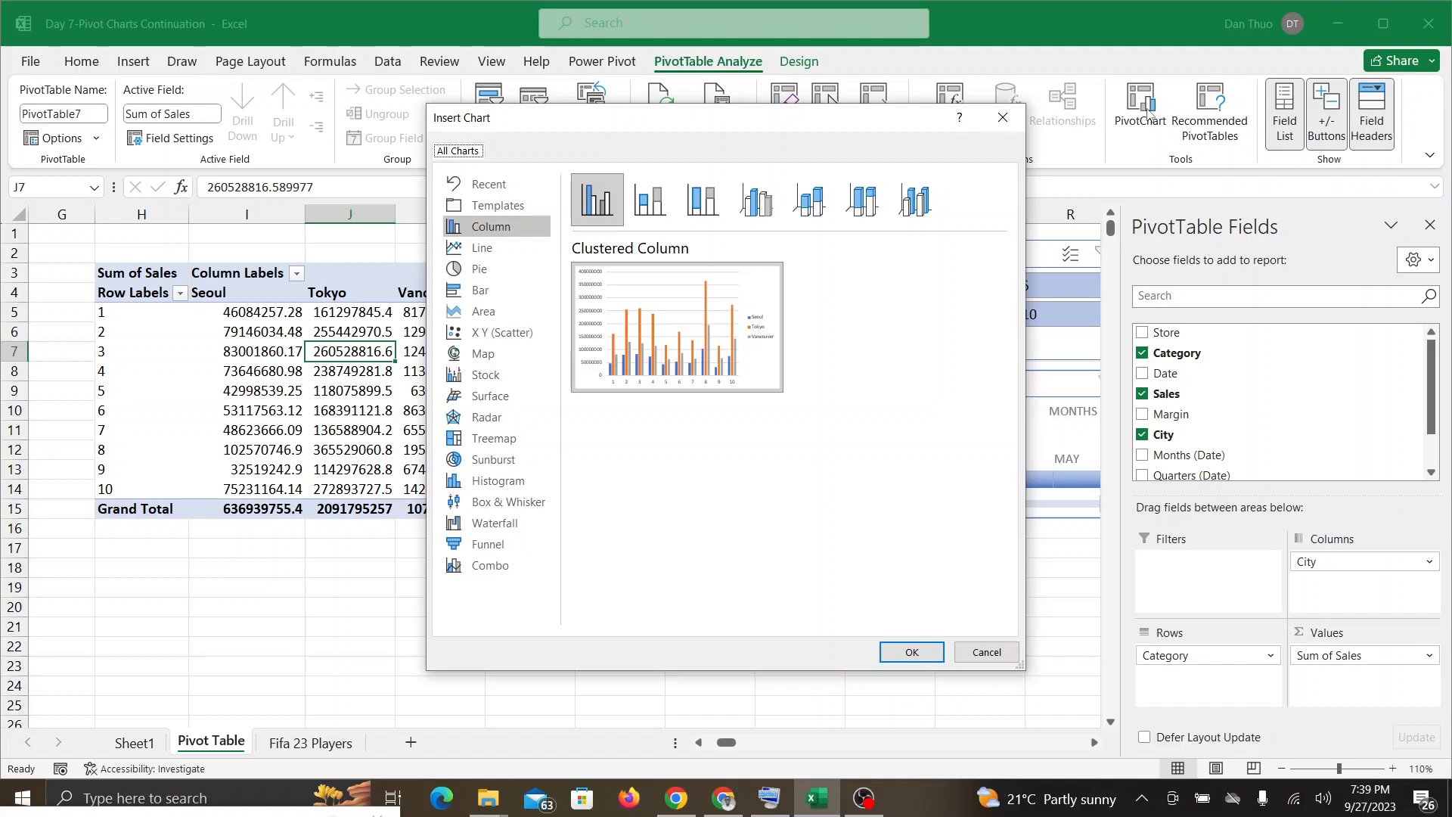
click(1003, 119)
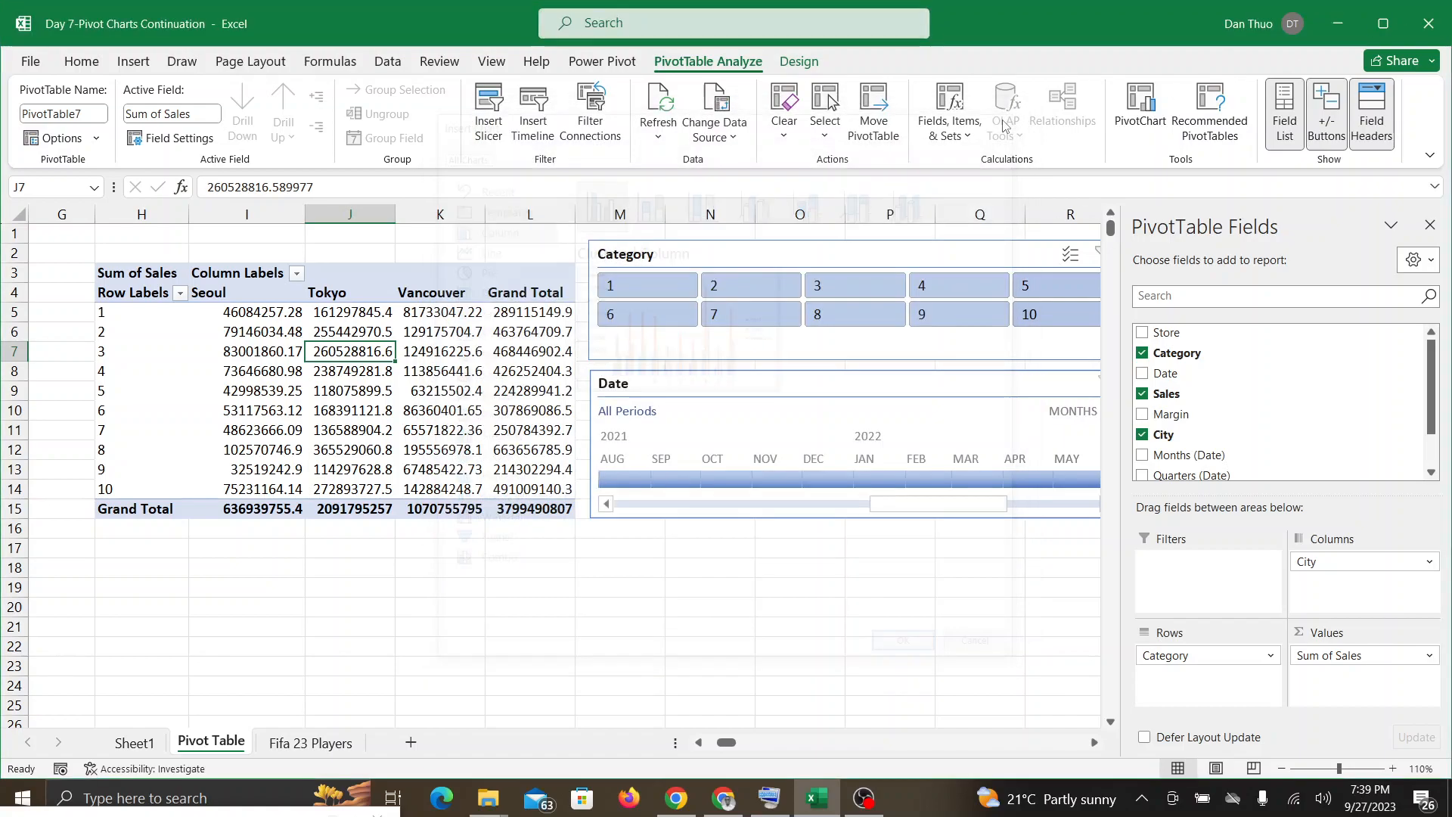
click(333, 428)
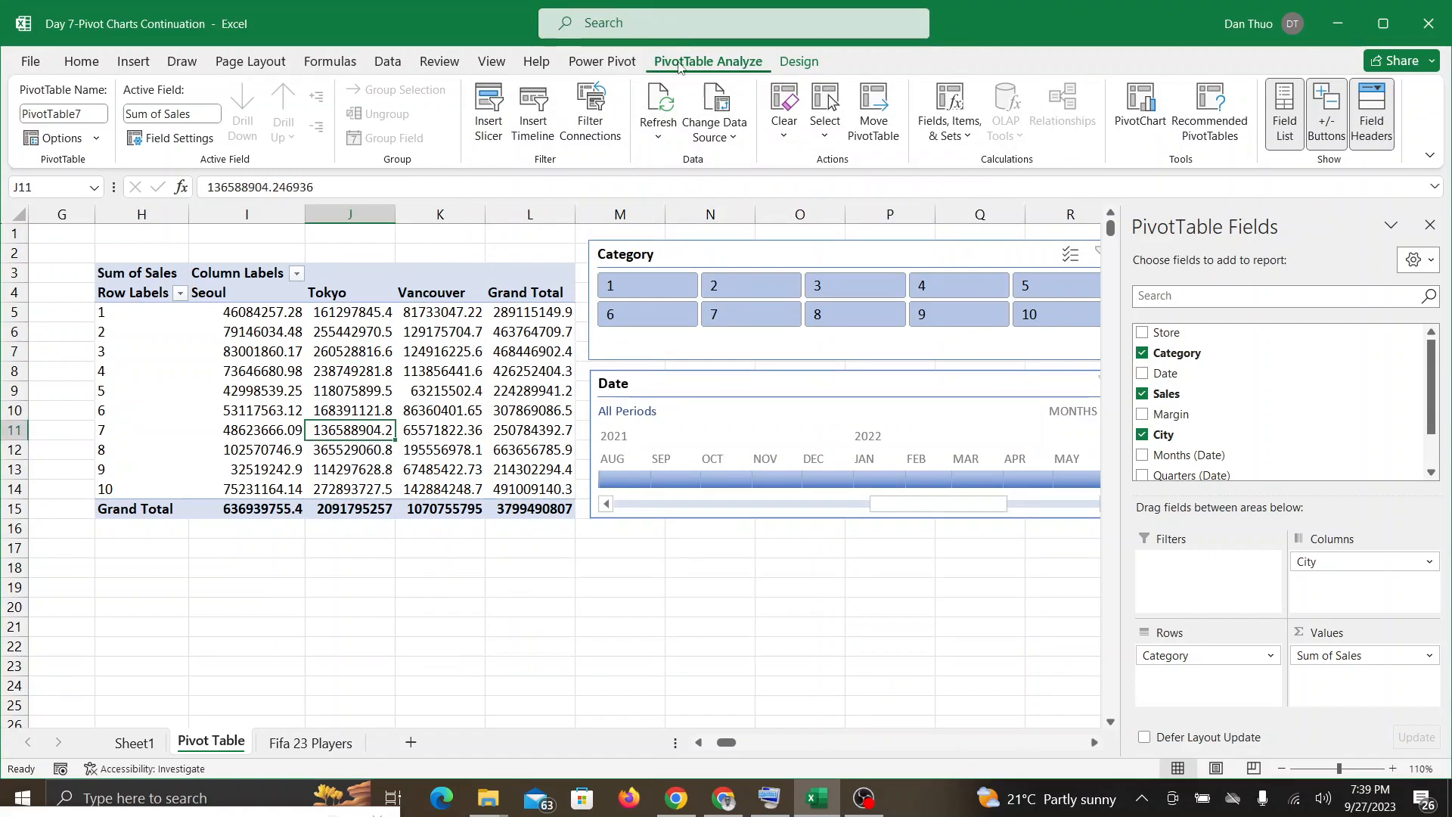
click(1147, 108)
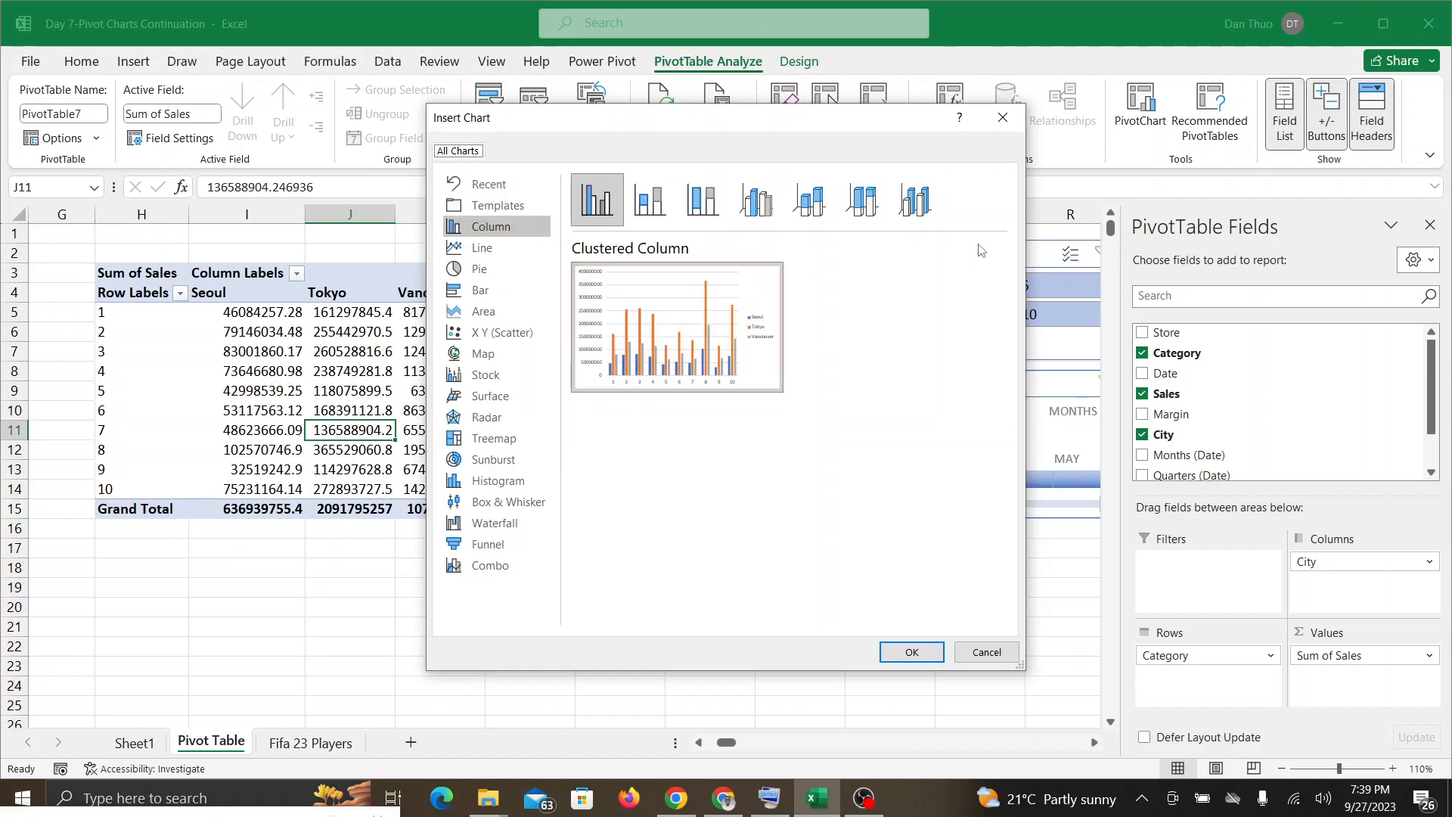
mouse_move(739, 320)
click(907, 655)
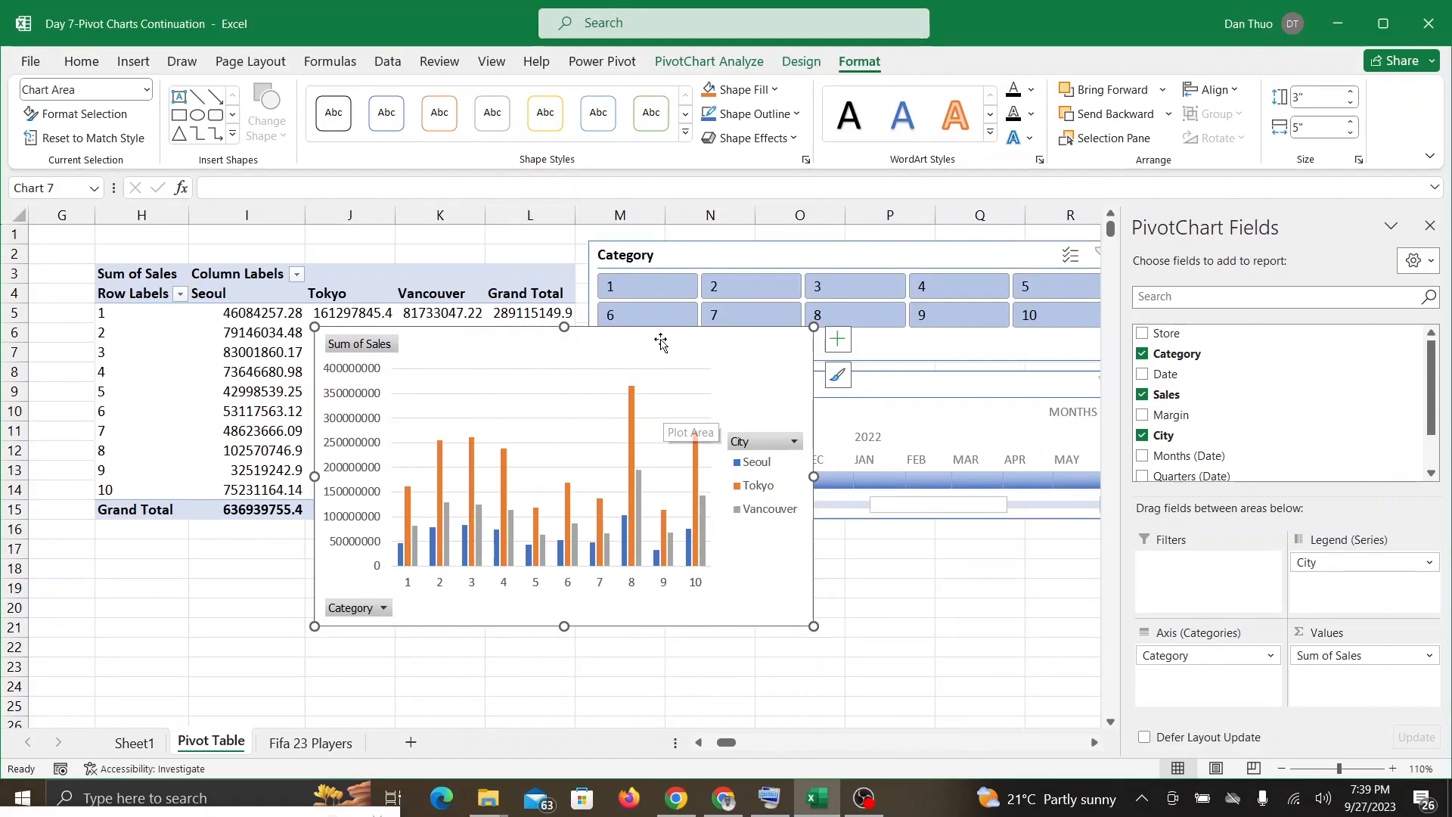
Step: Move the PivotChart off the PivotTable and place it directly below the Date timeline
drag(664, 338, 747, 322)
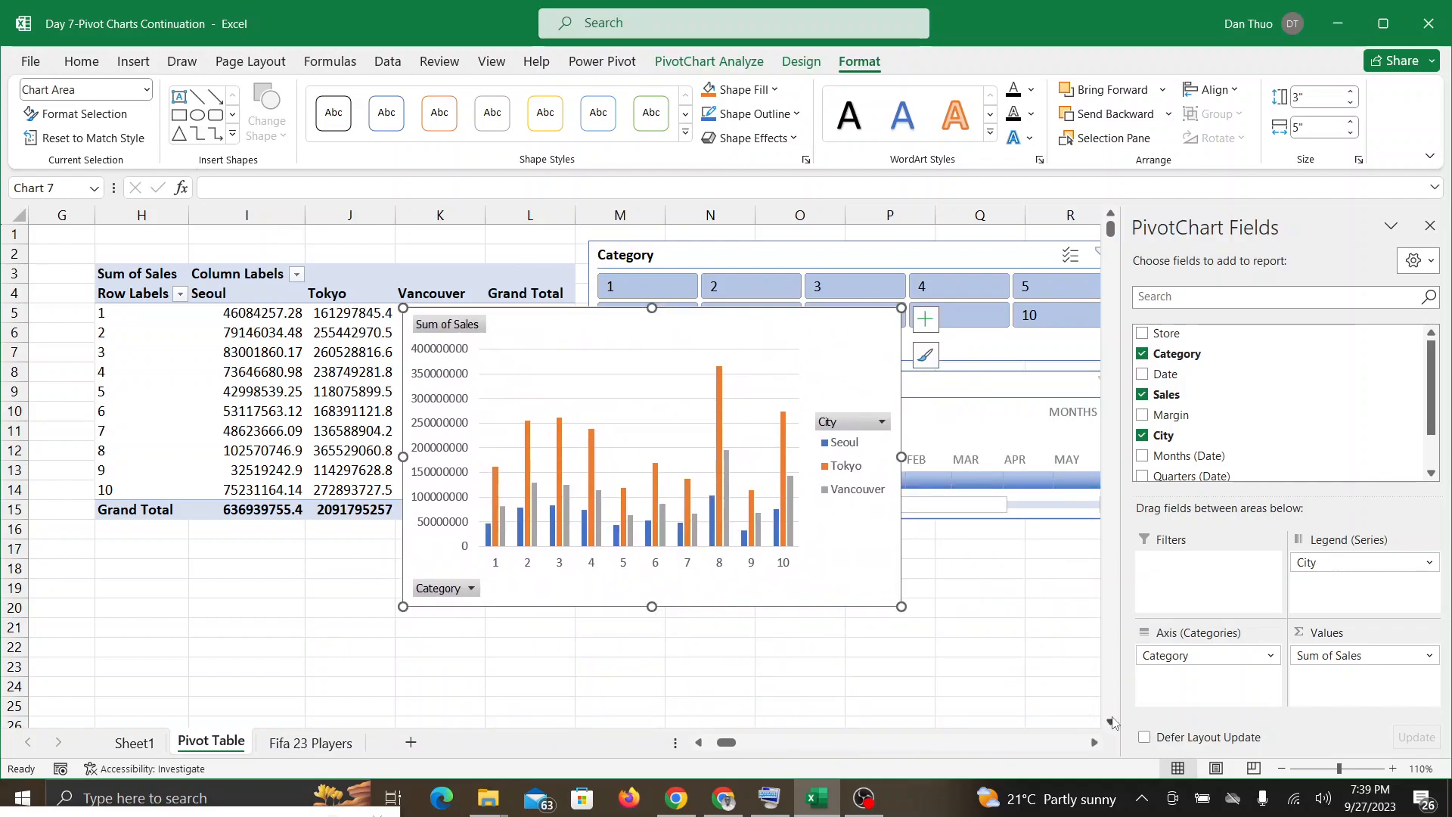
scroll(1111, 722, down, 3)
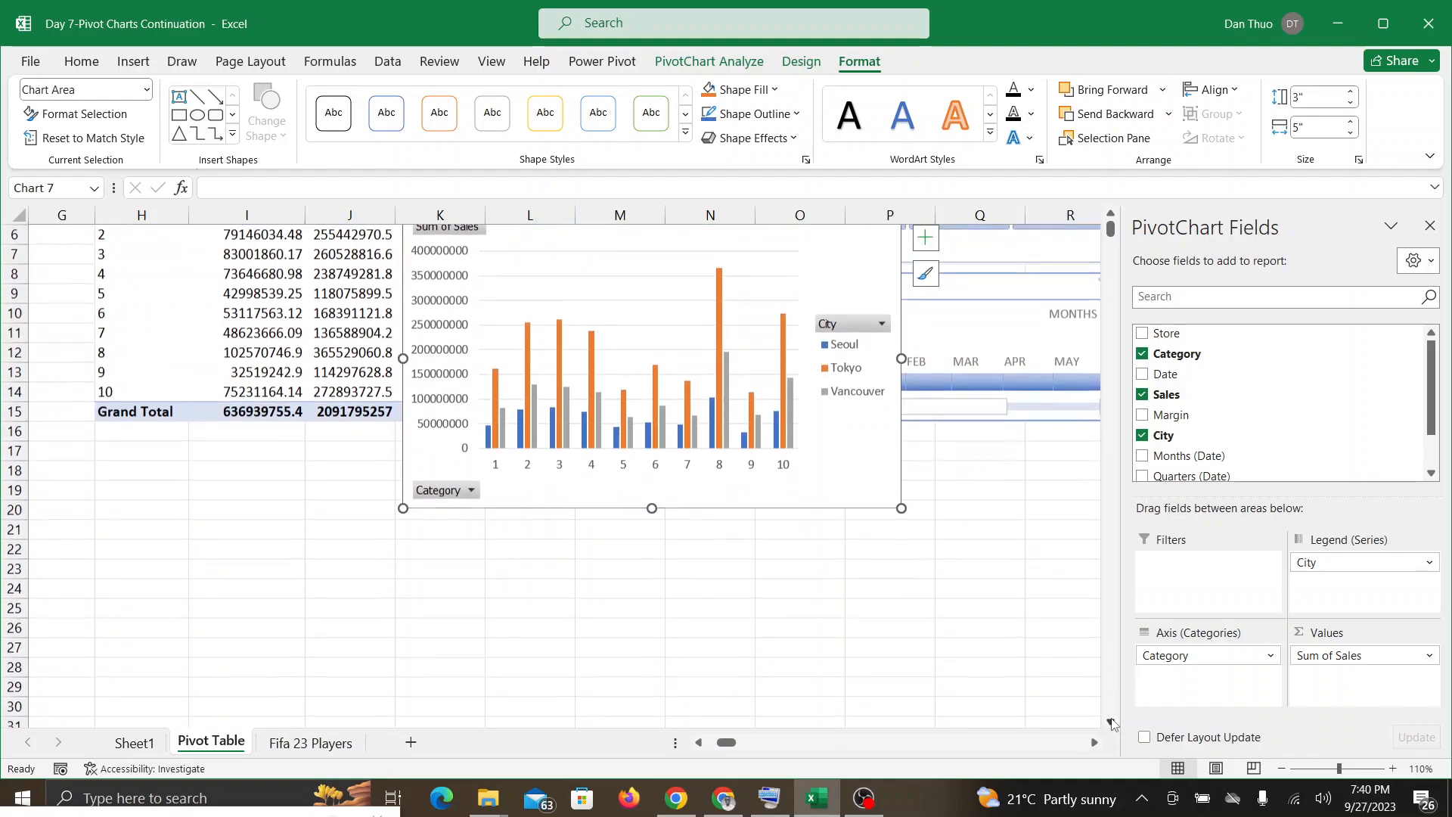
drag(718, 244, 898, 461)
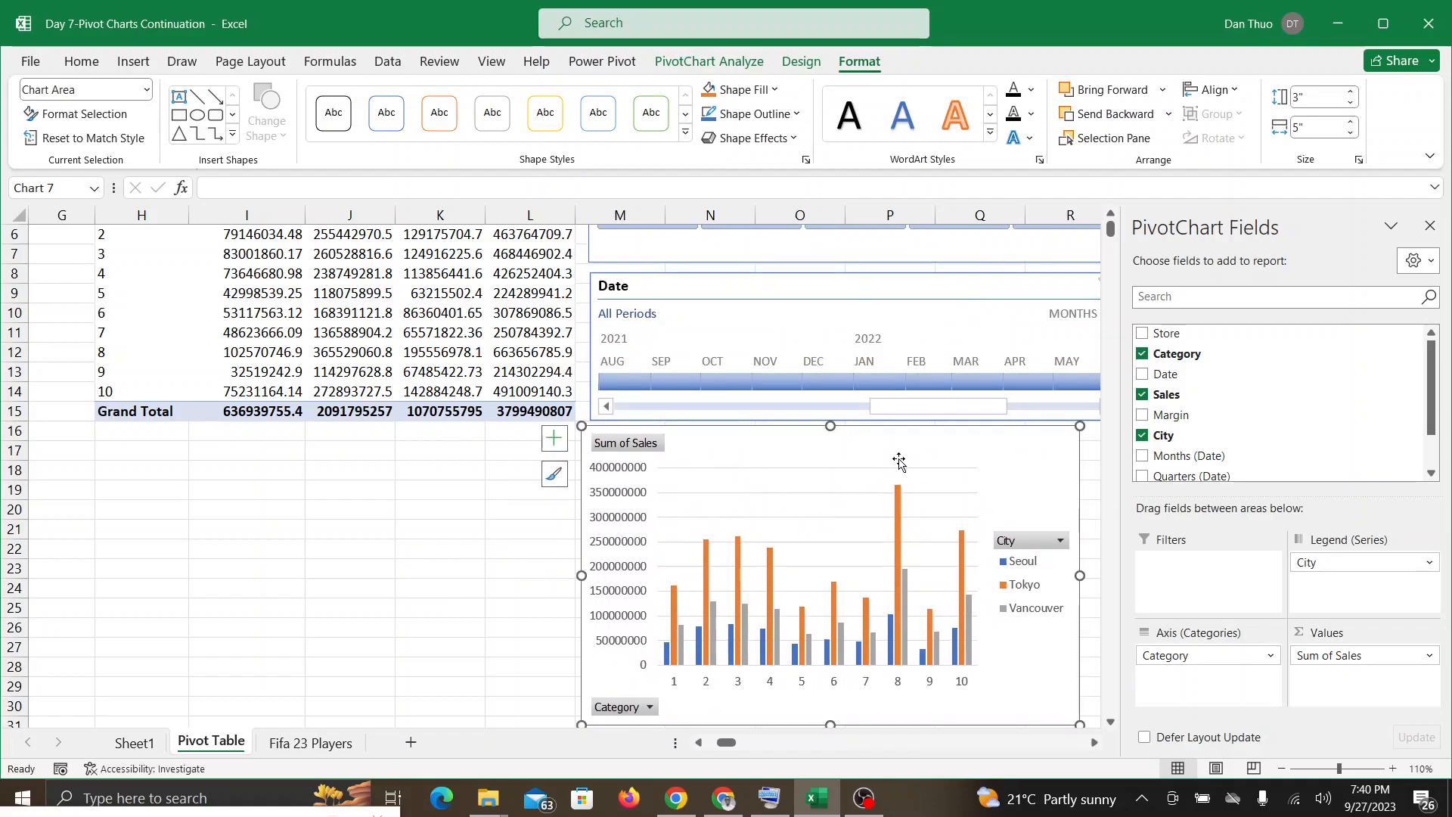
click(1093, 743)
drag(835, 447, 846, 447)
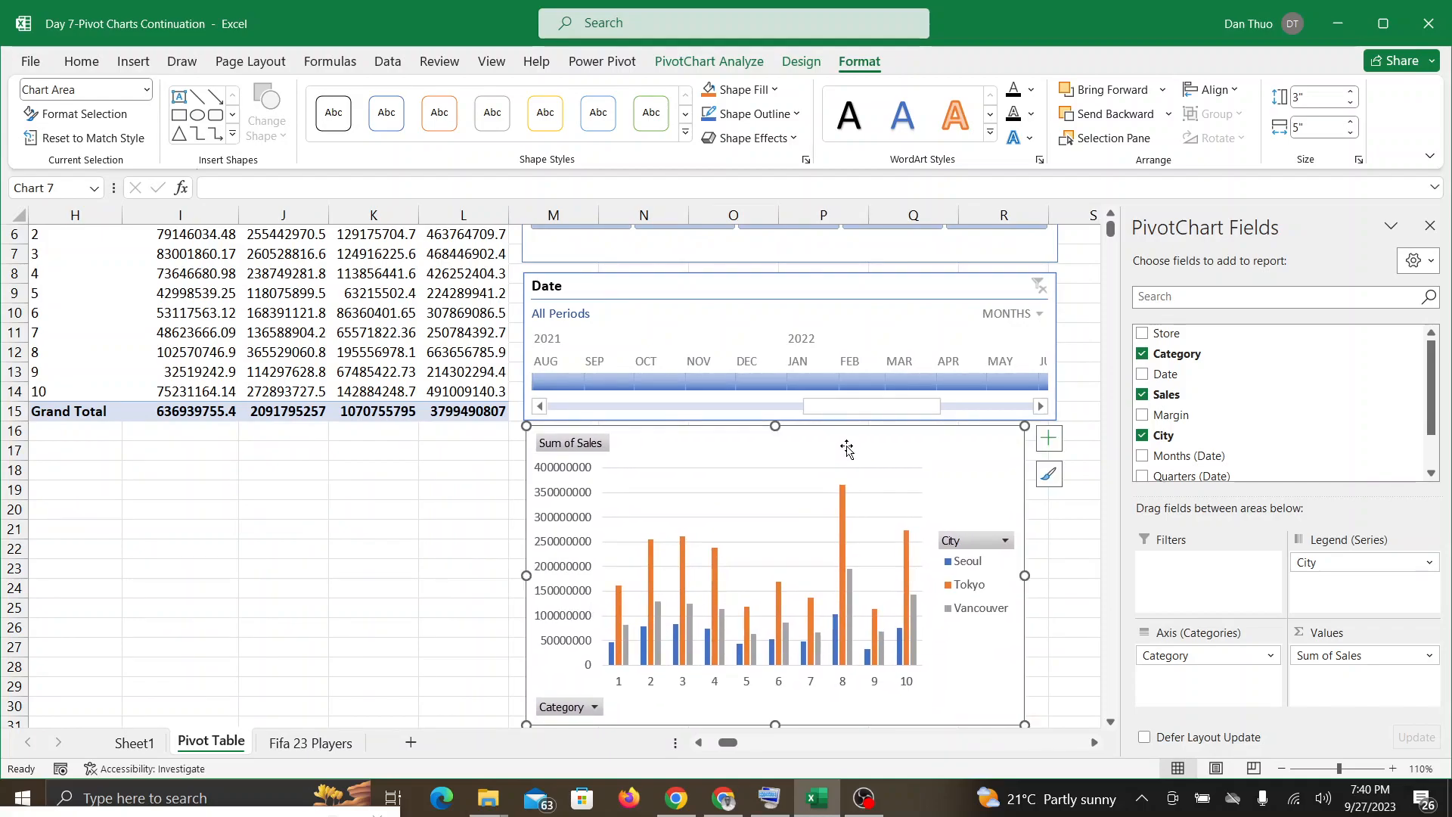
scroll(847, 448, up, 1)
scroll(847, 448, down, 2)
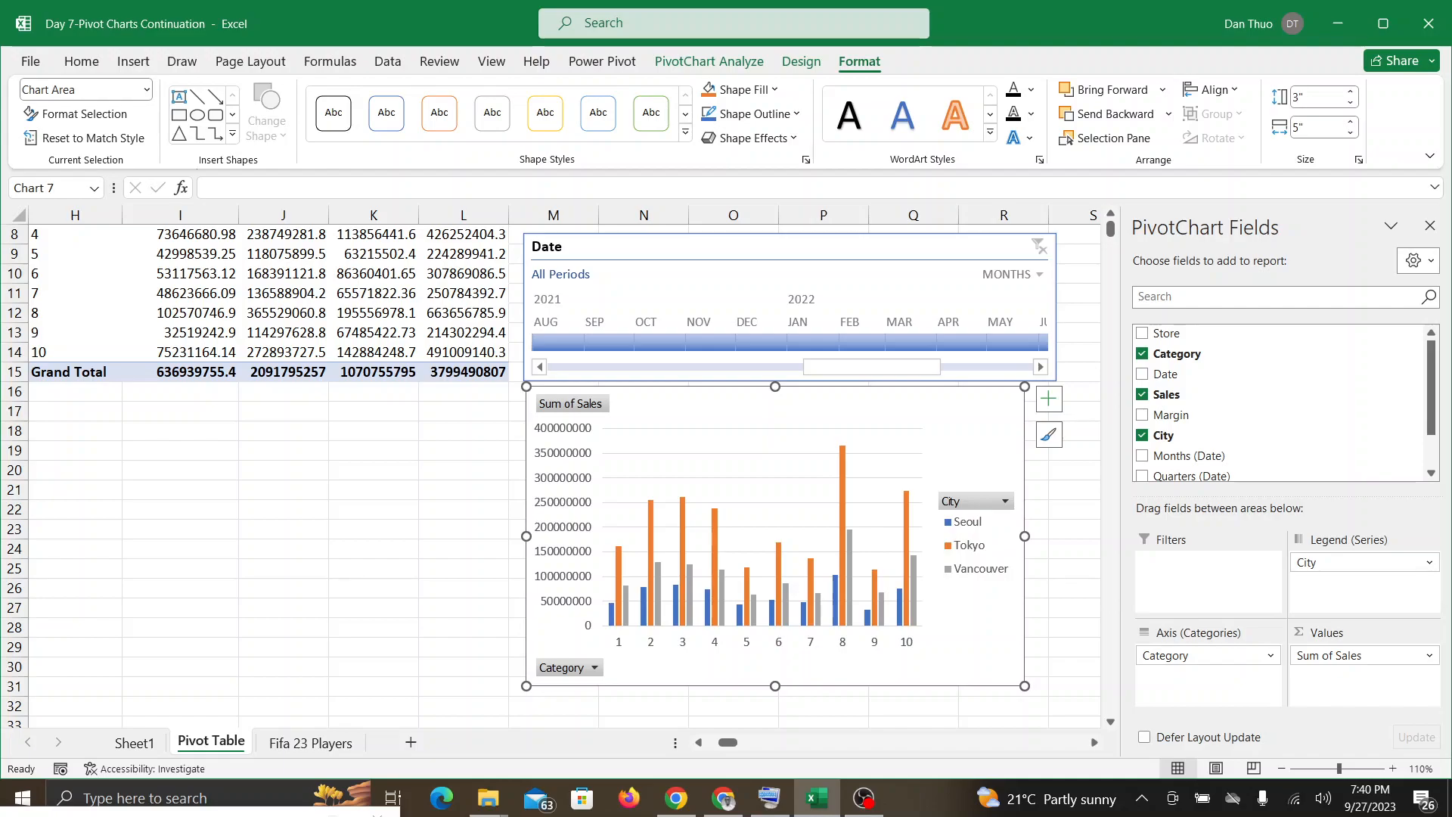
Step: Check the Google Meet call for questions about the new PivotChart and return to the Excel workbook
click(718, 805)
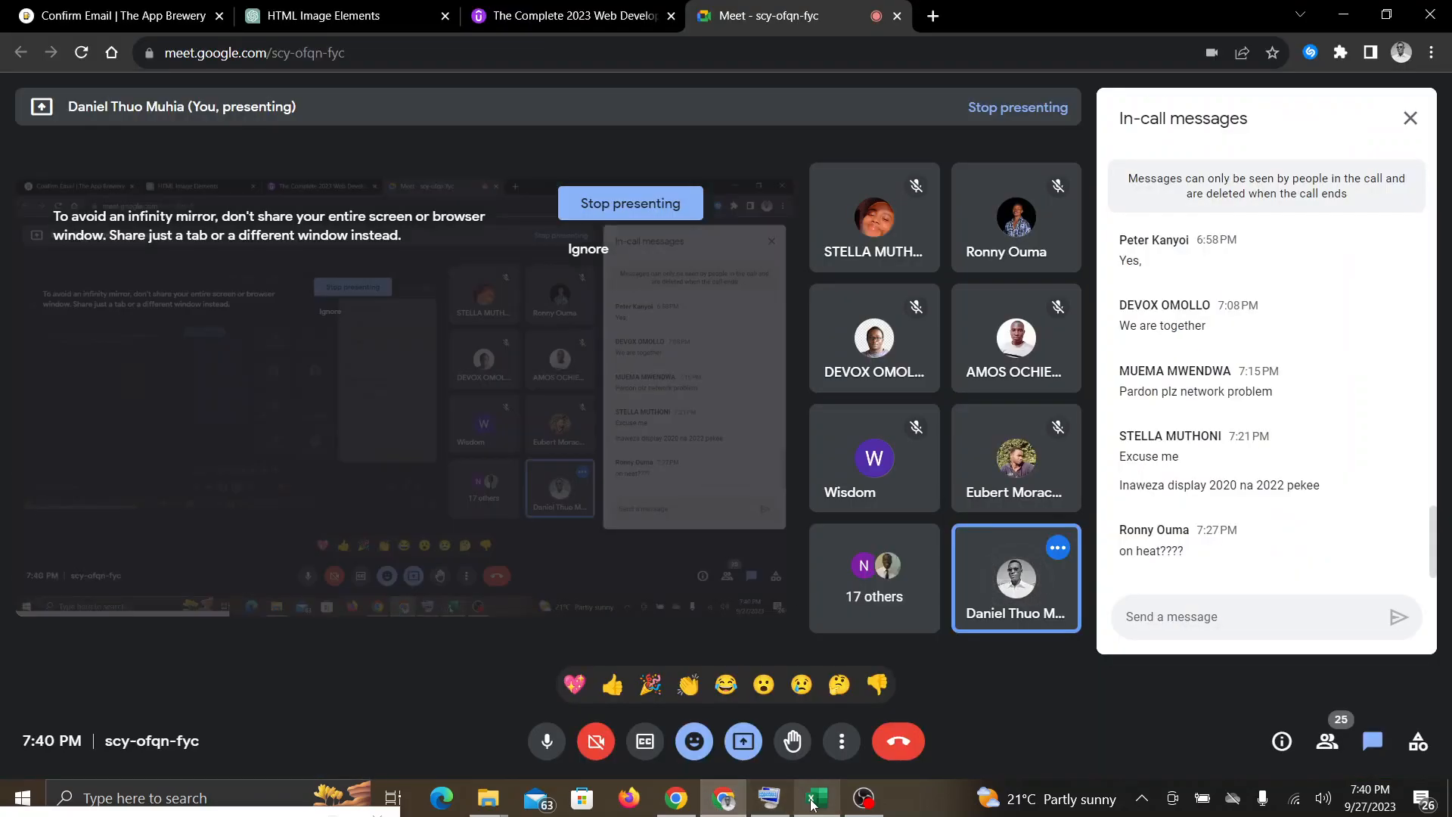
click(813, 803)
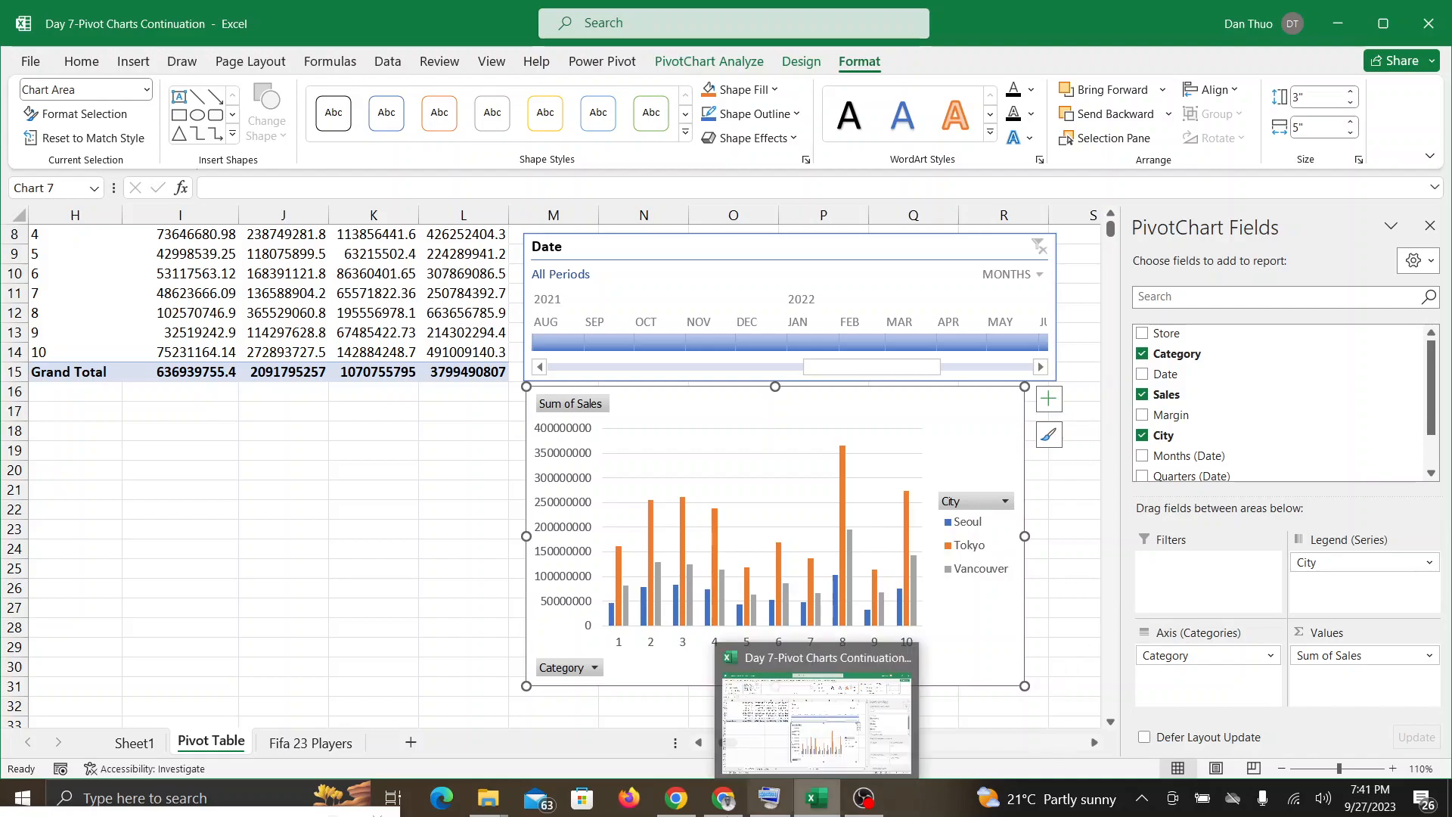
click(737, 813)
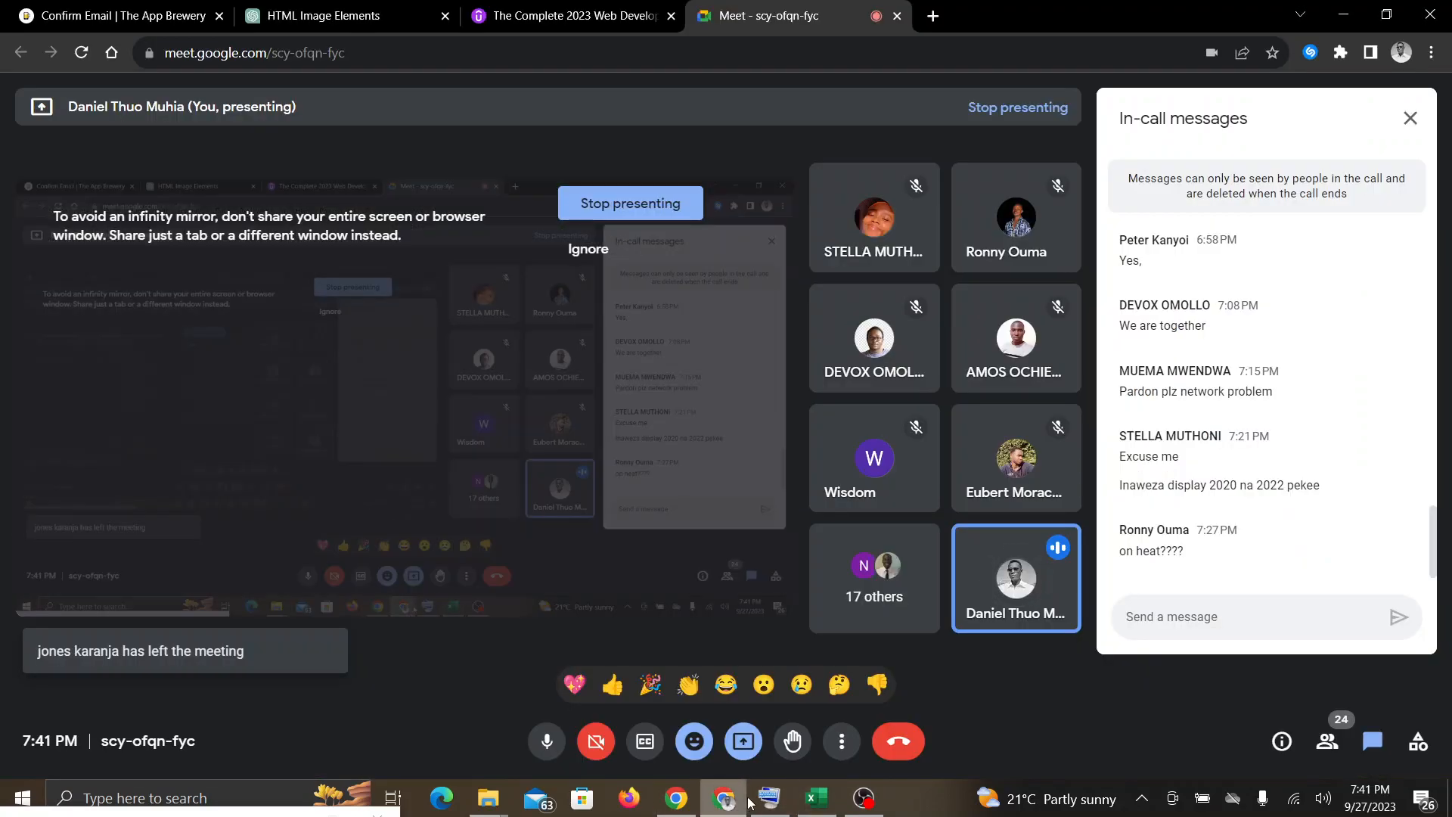
click(823, 806)
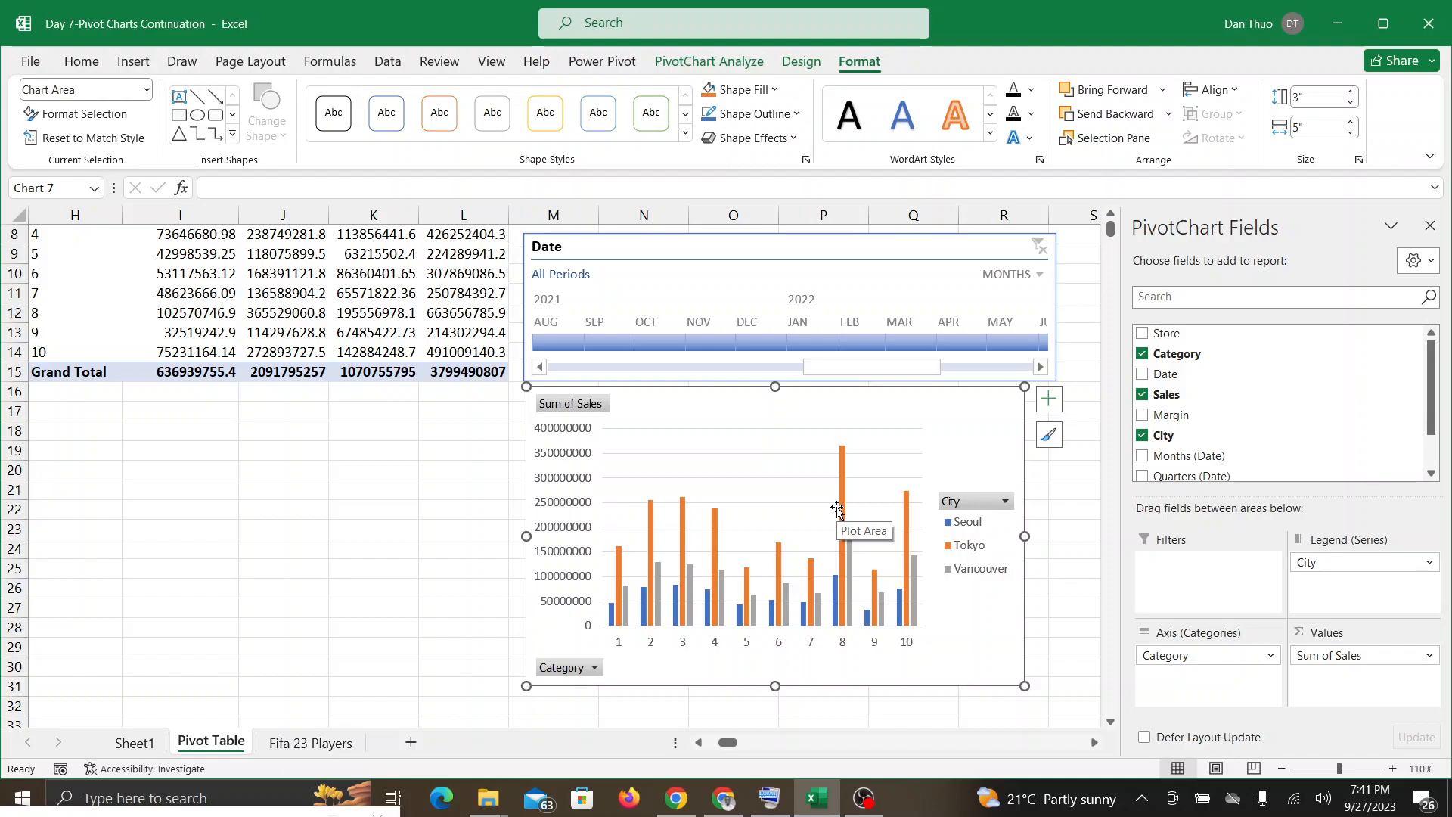
Step: Realign the PivotChart under the Date timeline's left edge and open the formatting options of its City legend
drag(942, 409, 971, 411)
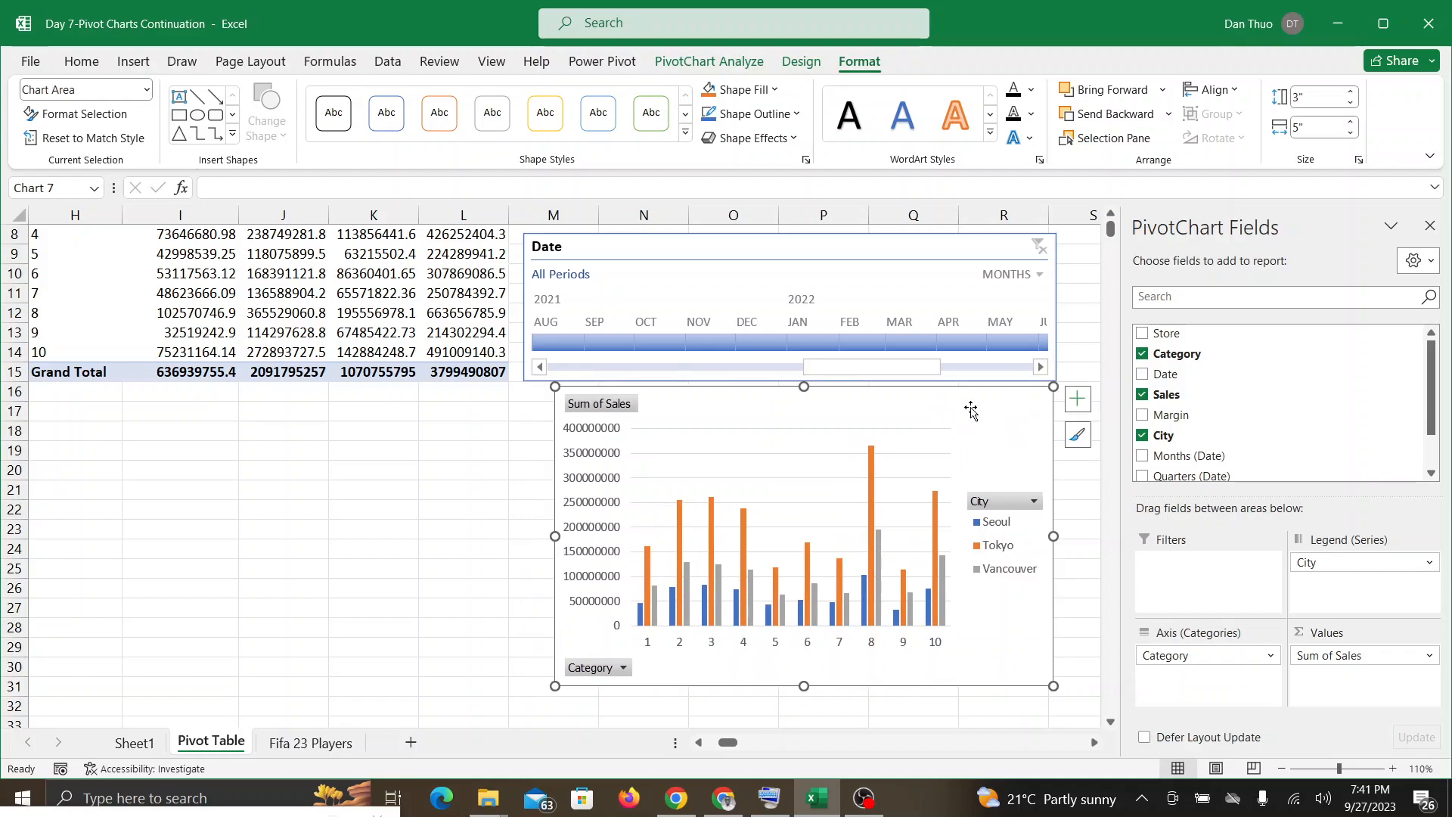
drag(891, 417, 859, 416)
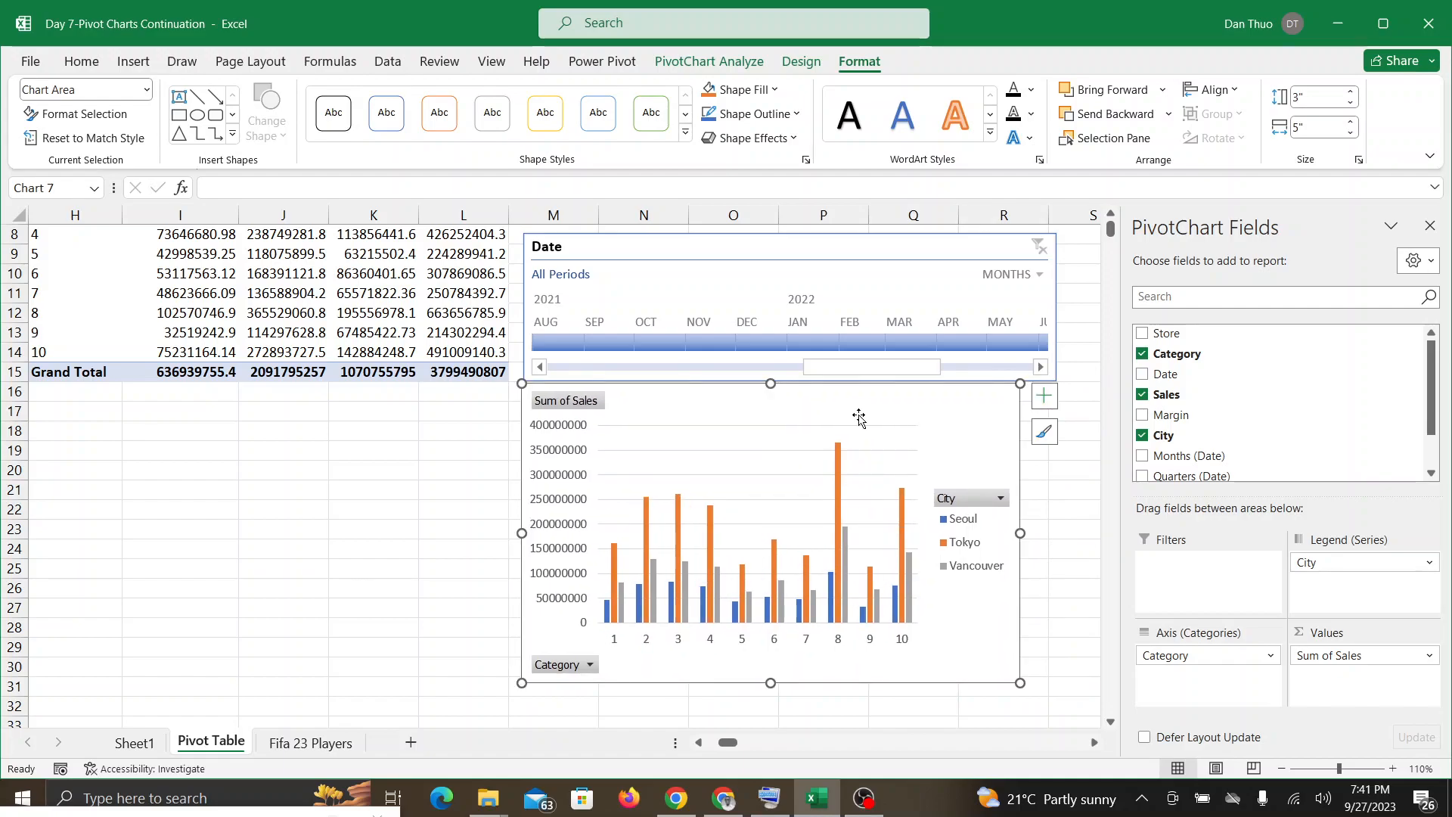
click(985, 520)
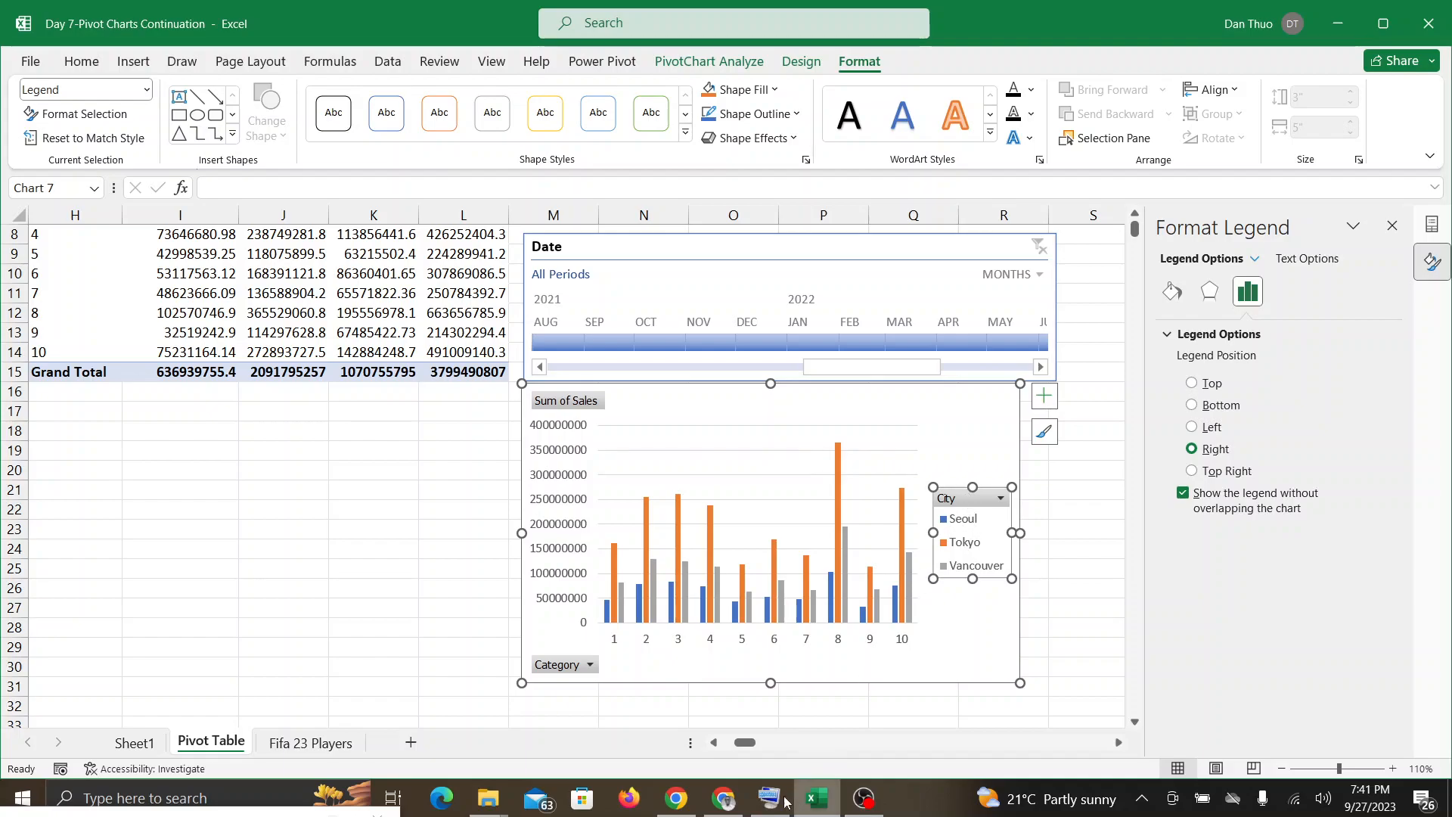
Step: Look in on the Google Meet call twice for student messages, returning to the Excel workbook with the chart's City legend selected
click(724, 798)
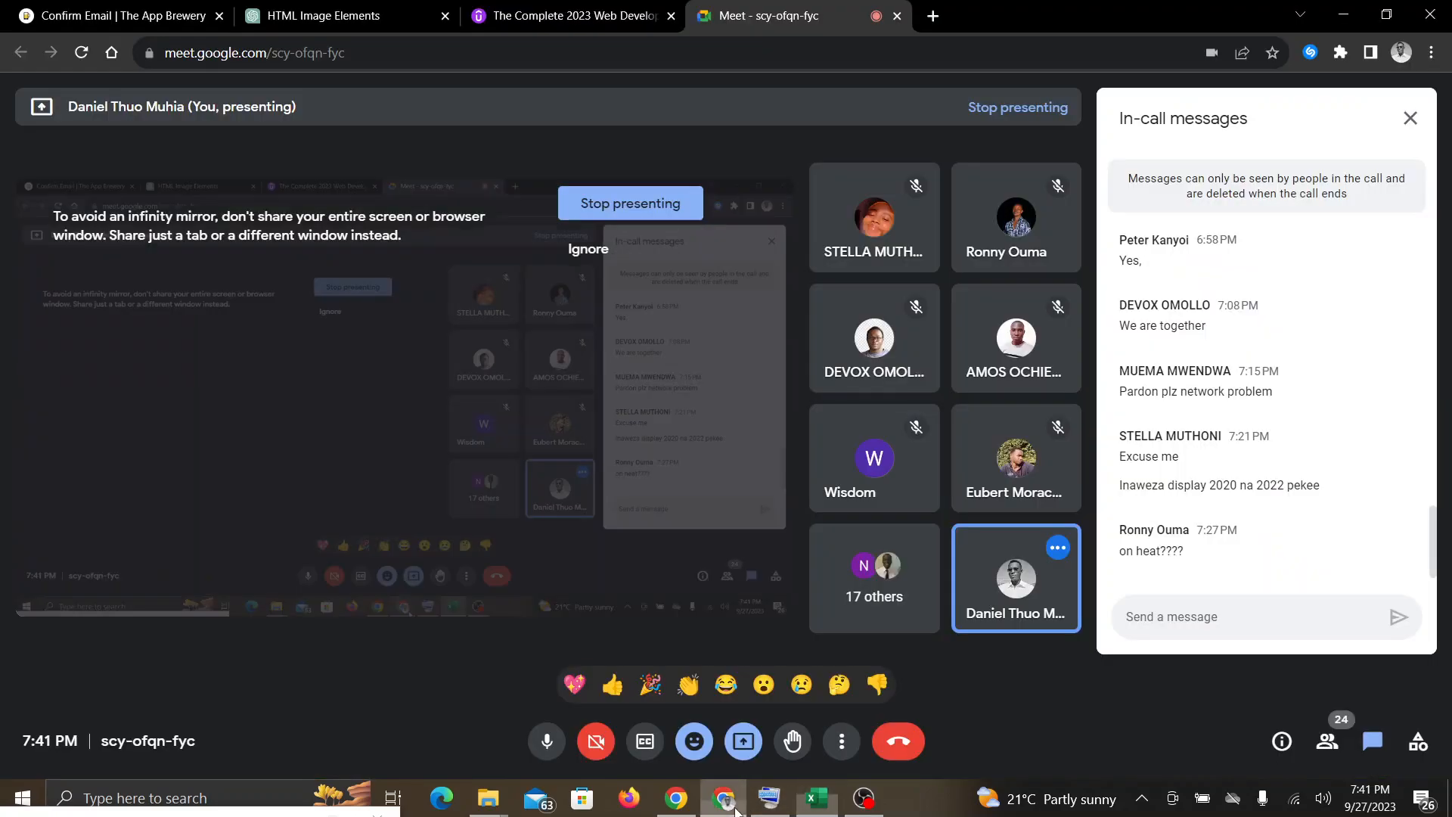
click(824, 799)
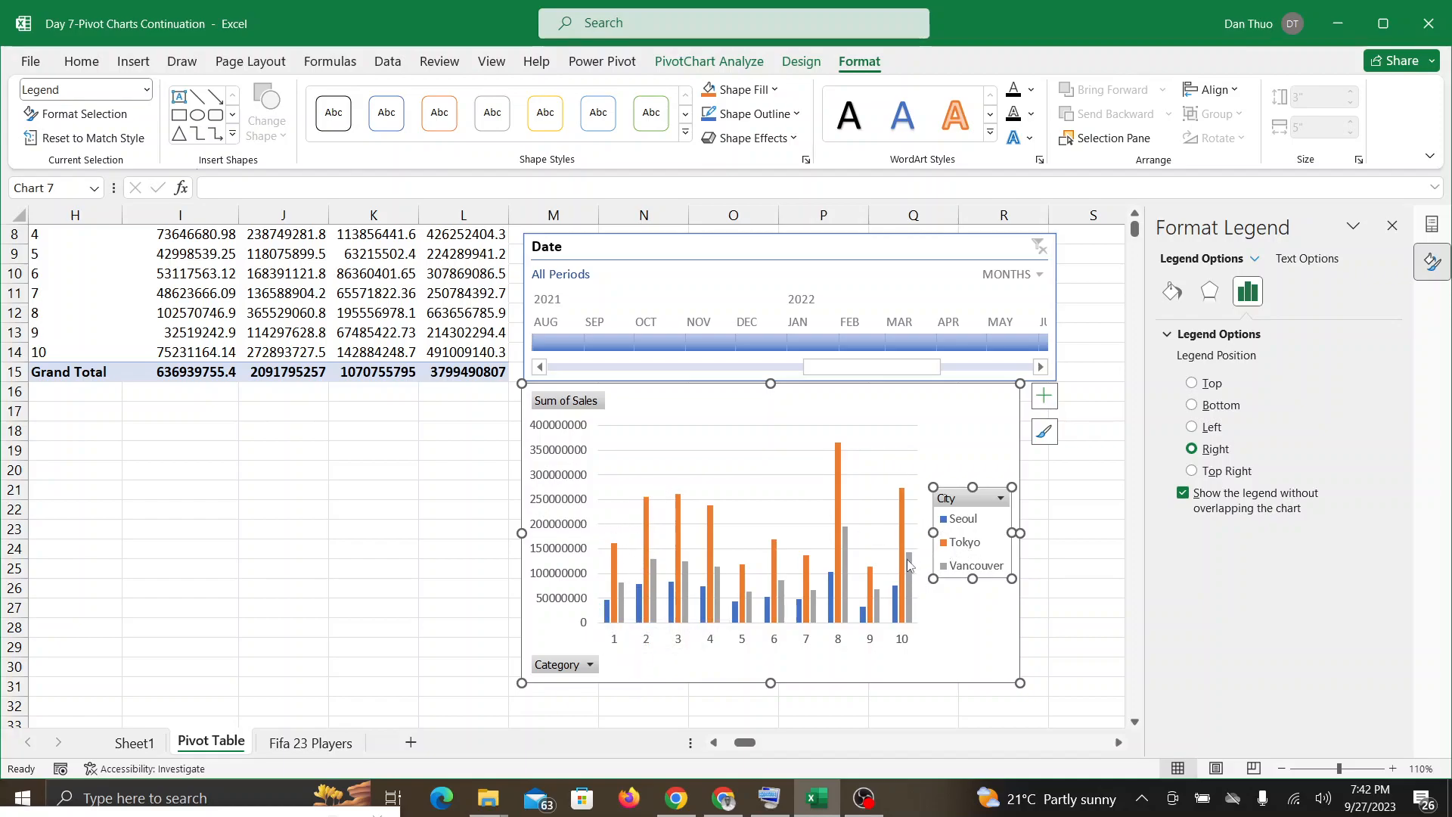
mouse_move(909, 562)
click(923, 412)
click(959, 532)
click(721, 809)
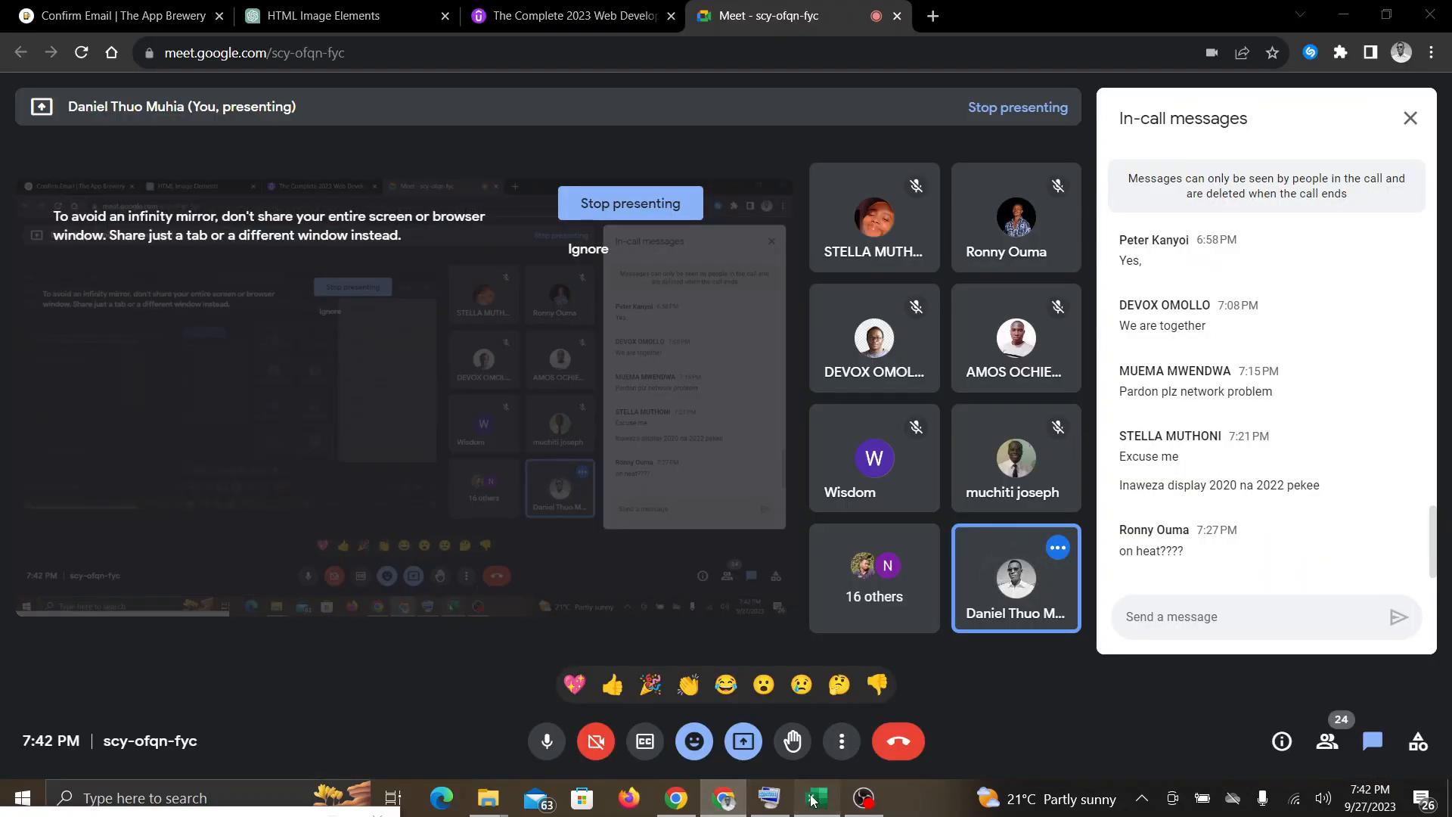
click(813, 800)
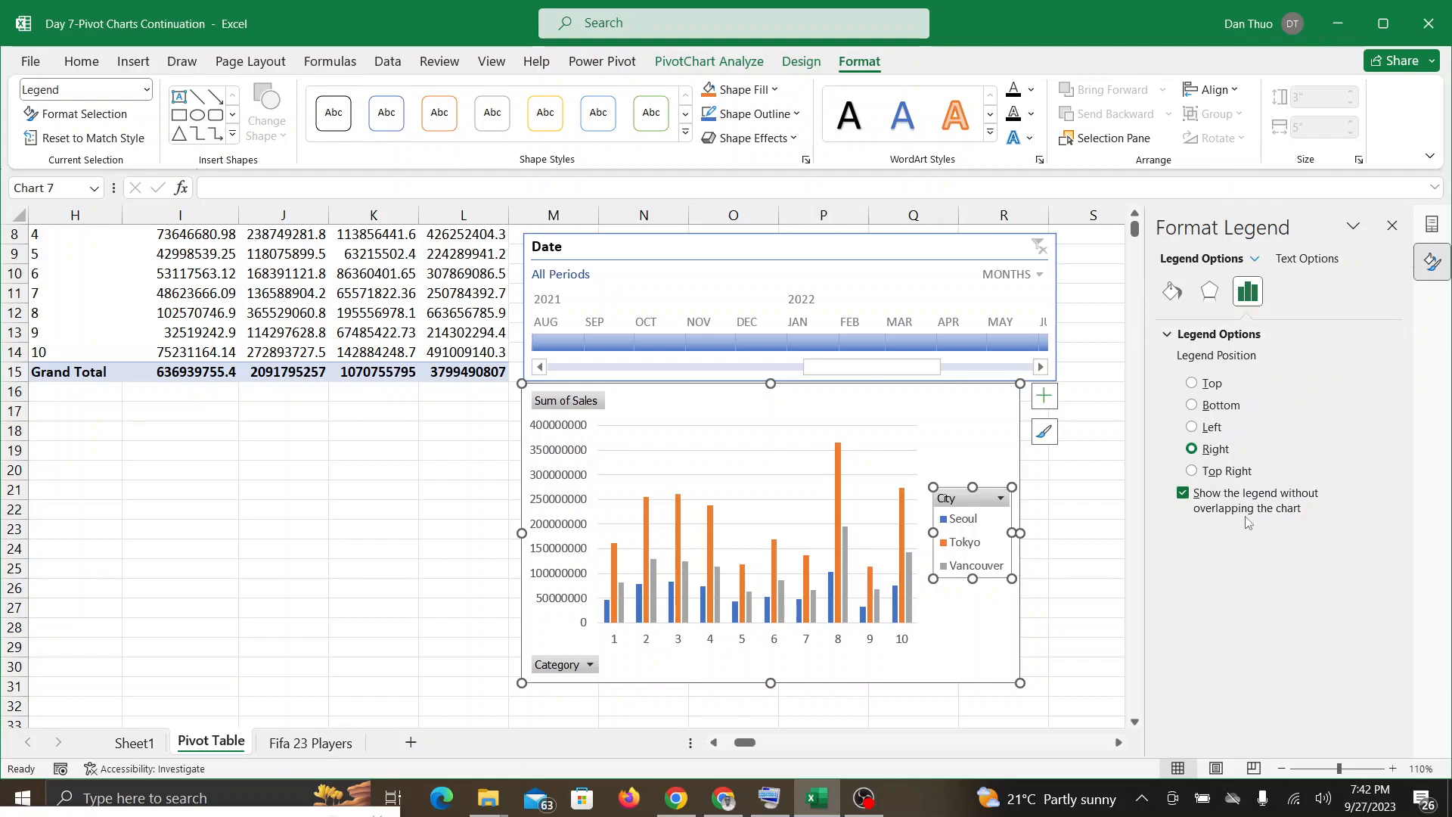
Step: Set the City legend's position to Top, check the Google Meet call and return to Excel with the whole chart selected
click(1193, 383)
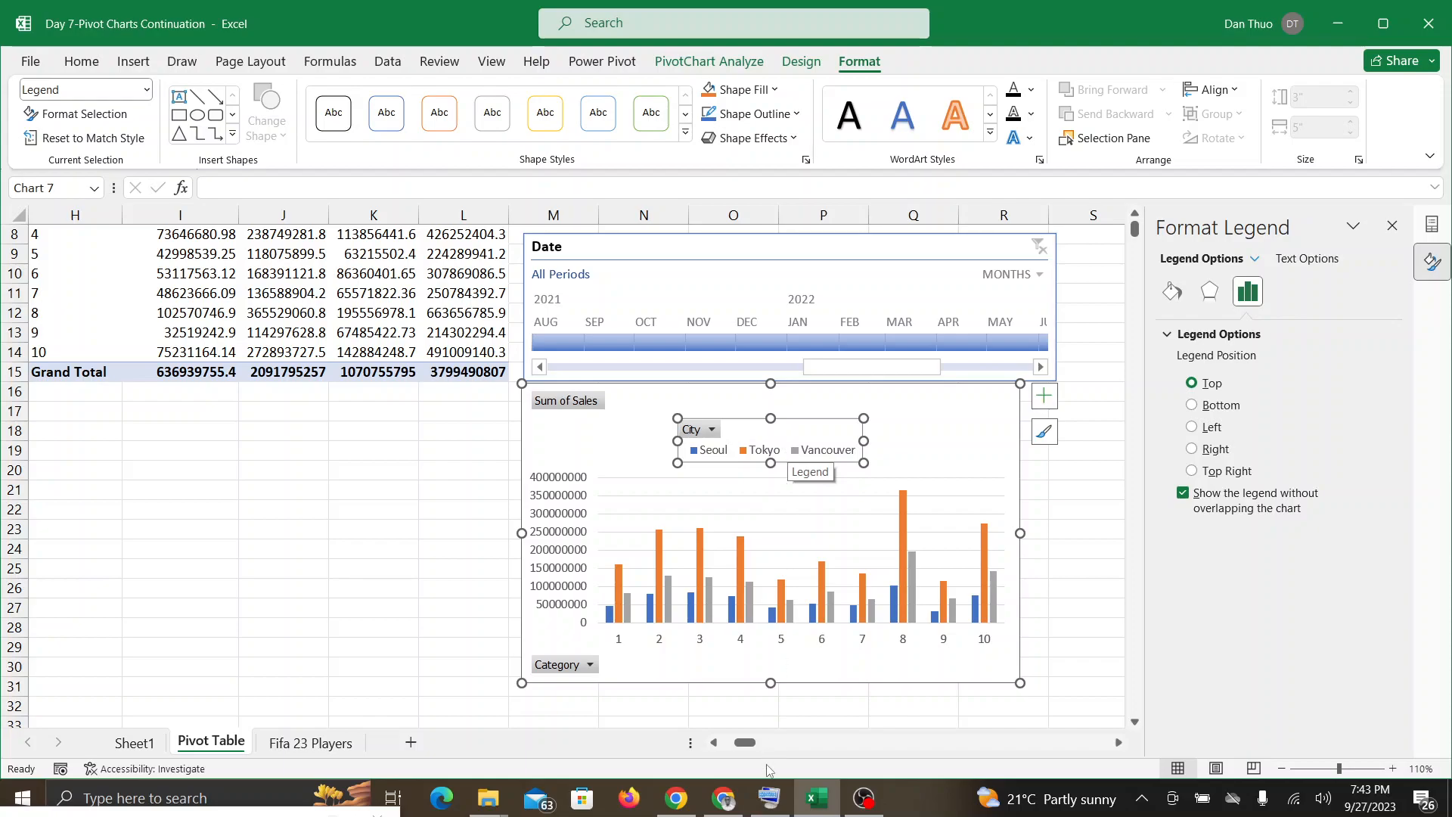
click(728, 801)
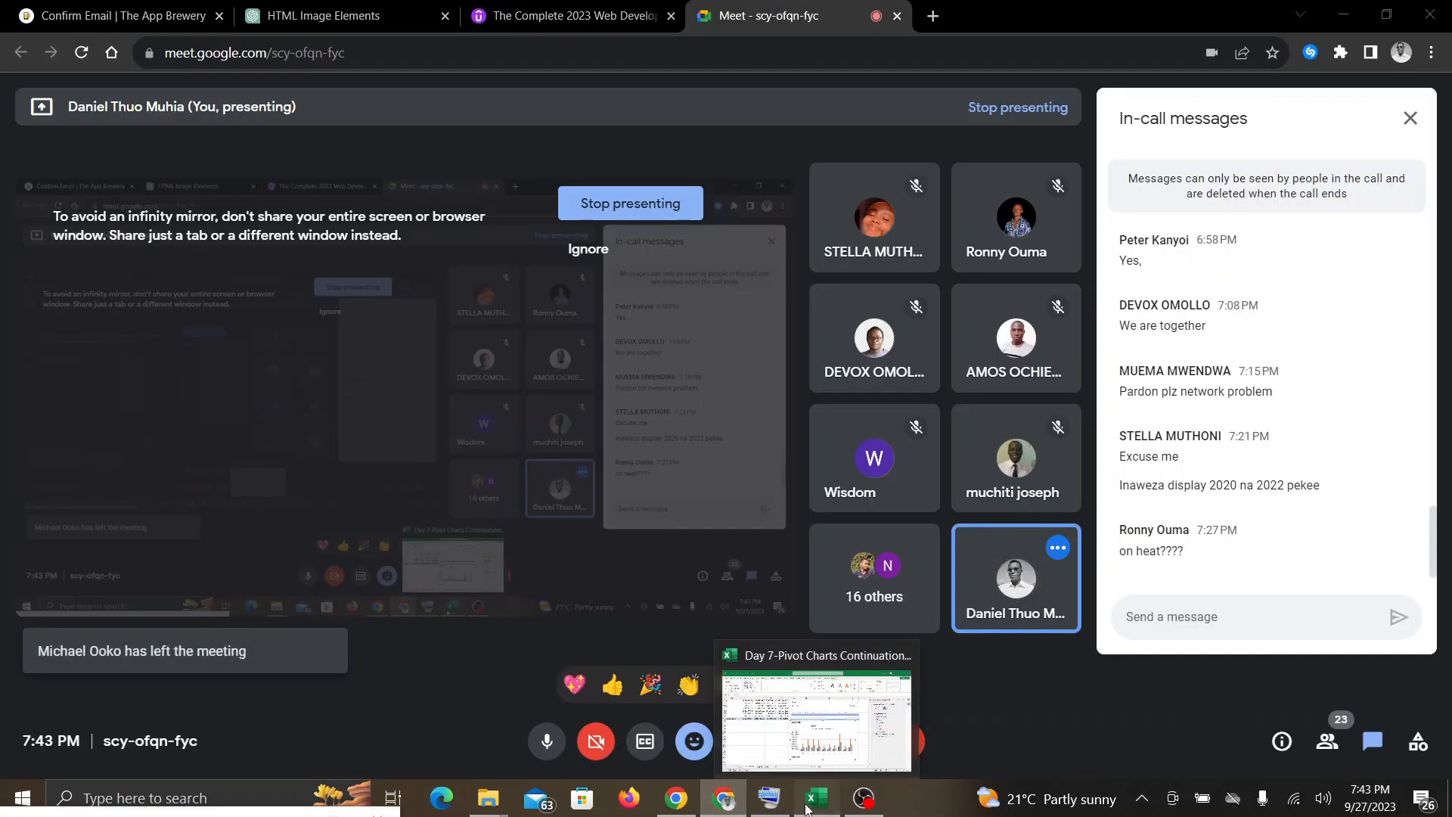
click(806, 809)
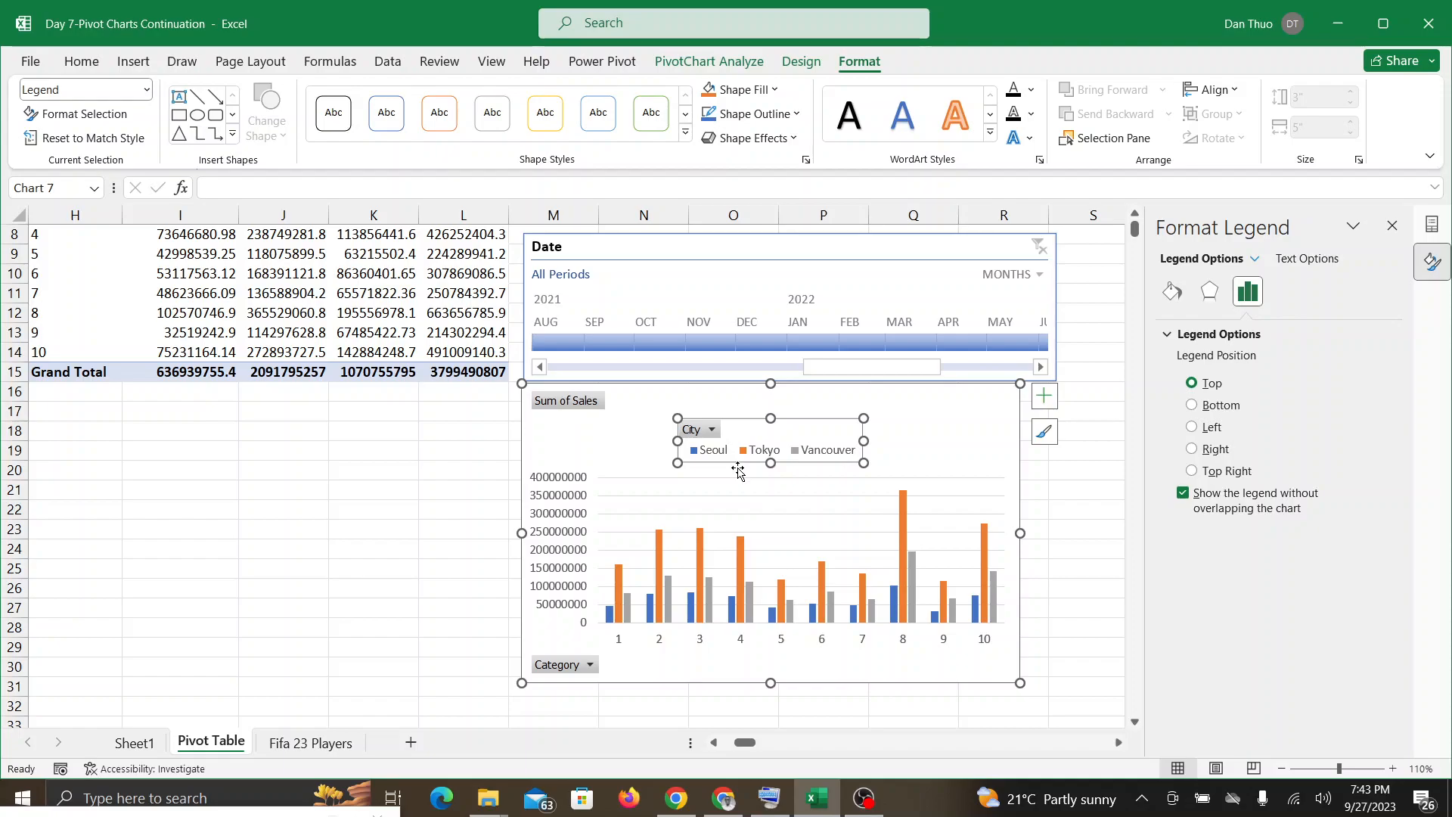
click(921, 459)
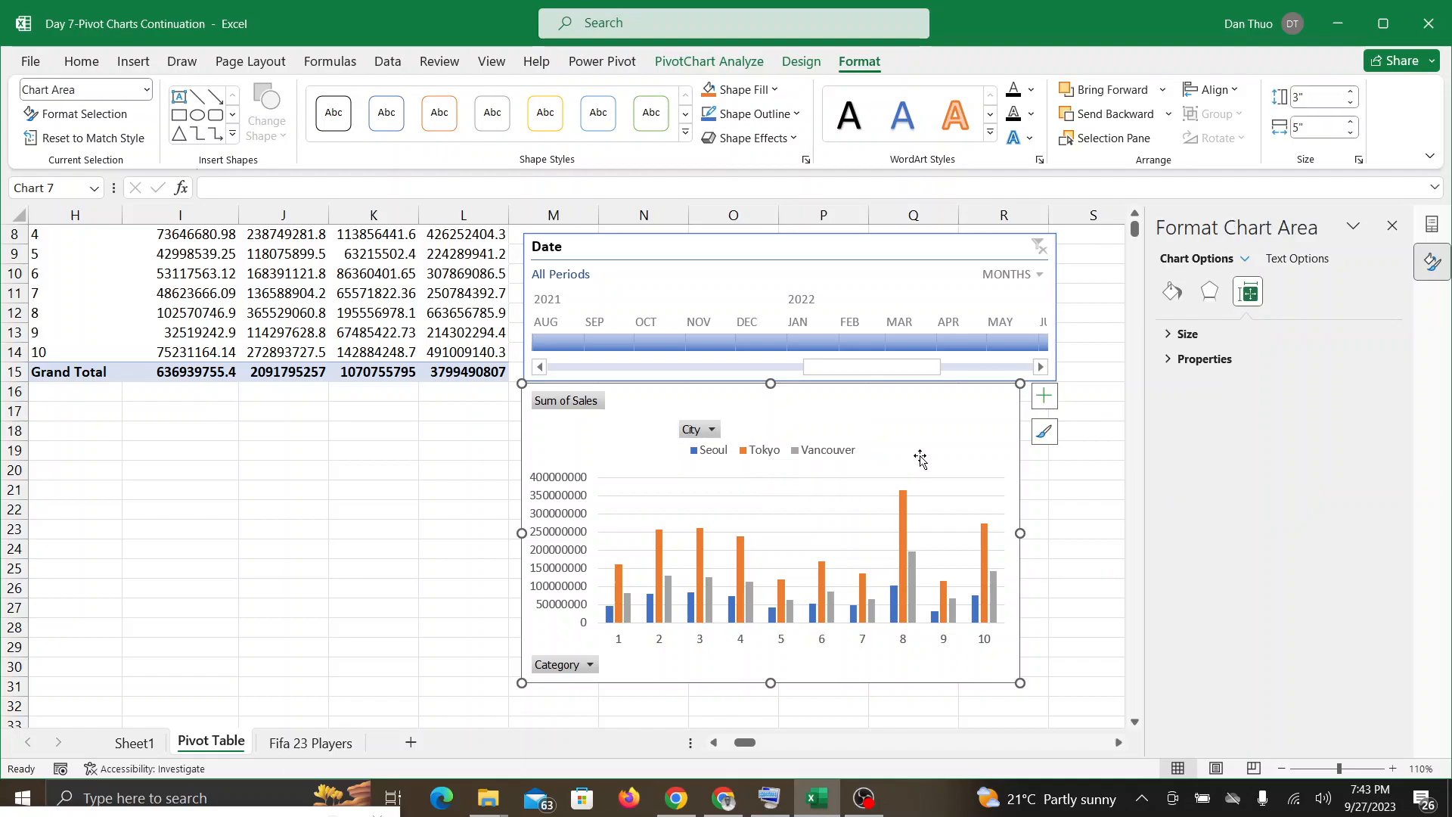
Step: Change the PivotChart's type from clustered to Stacked Column
double_click(855, 64)
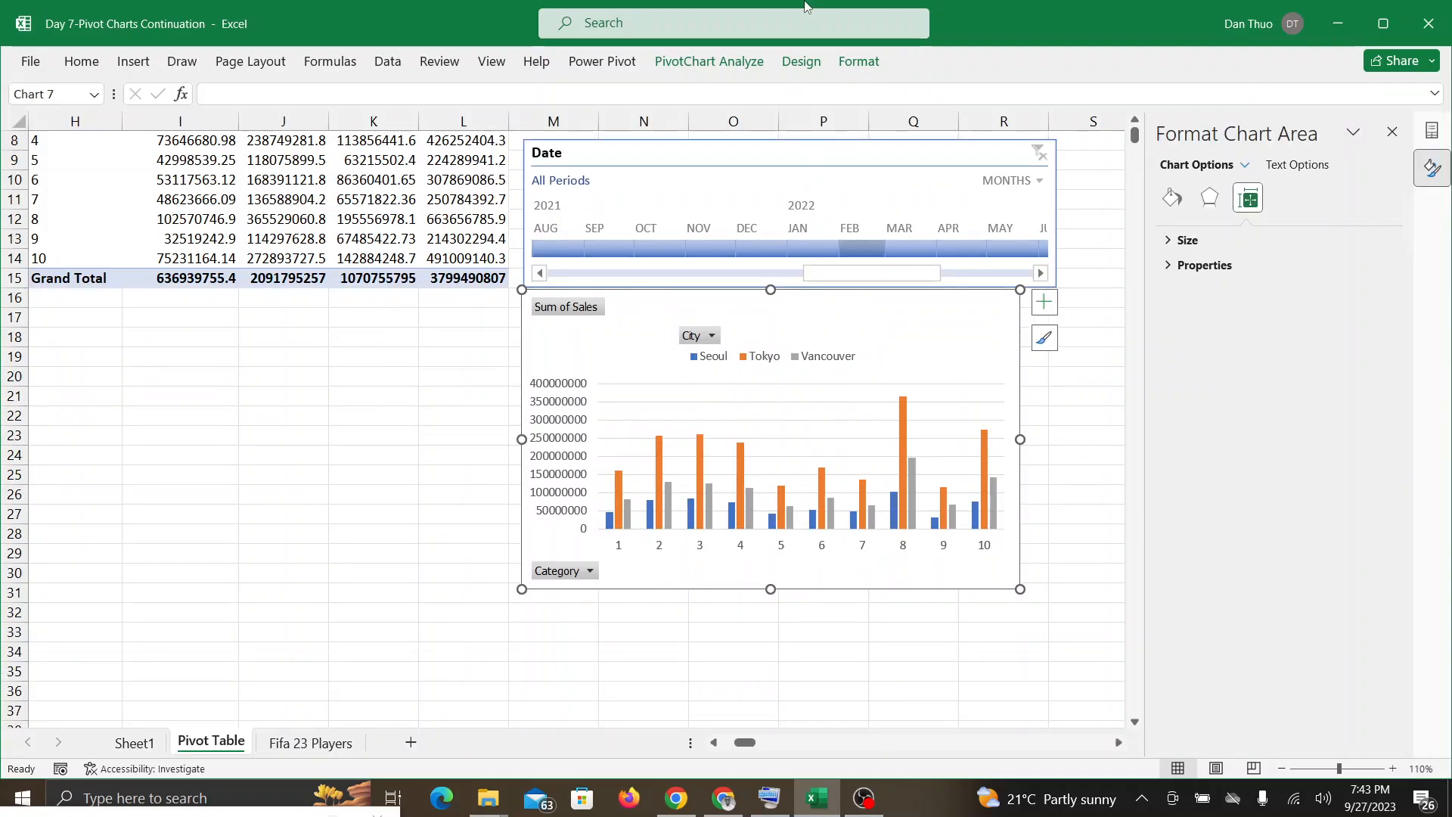
click(861, 65)
click(860, 64)
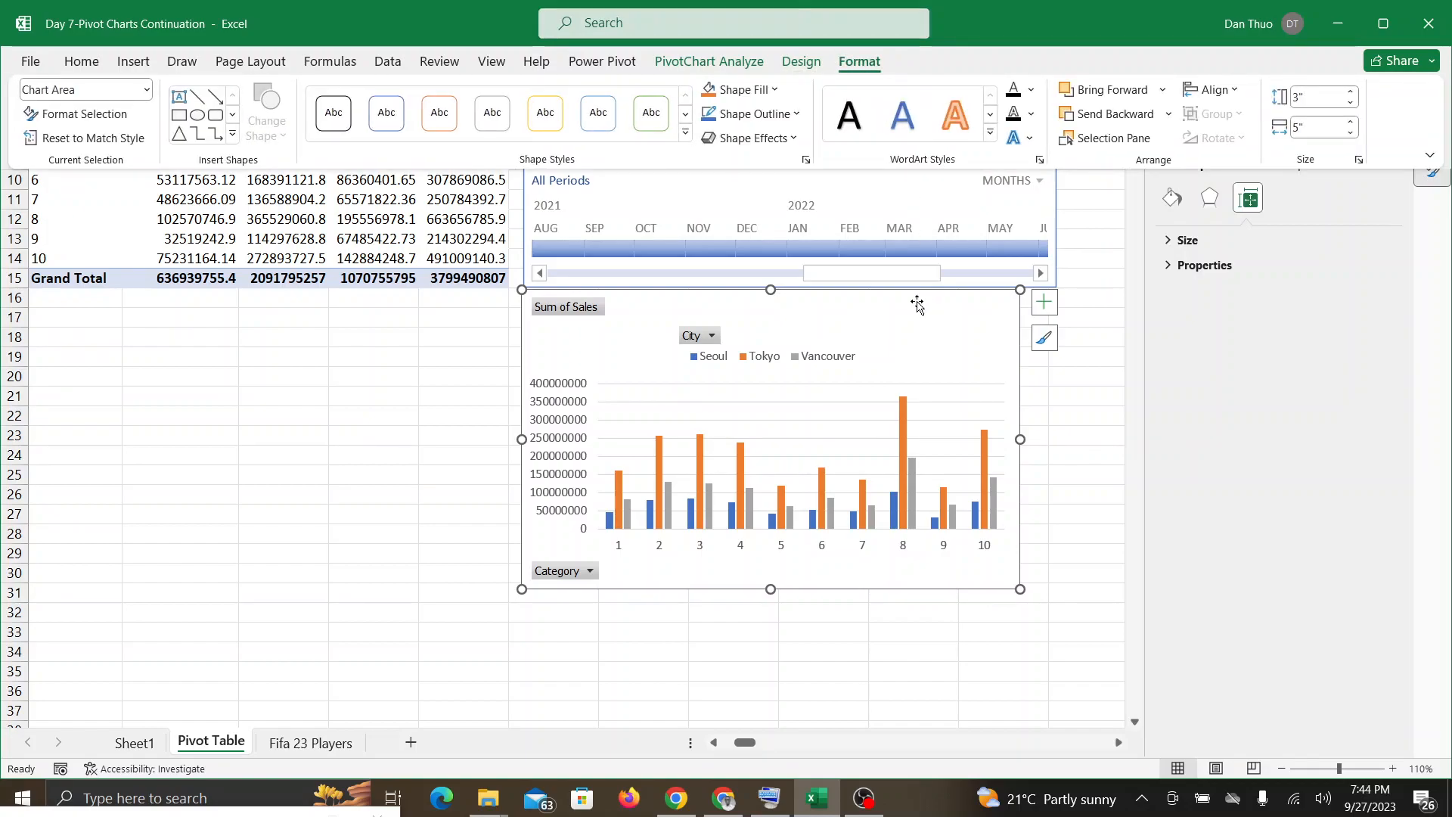
click(928, 356)
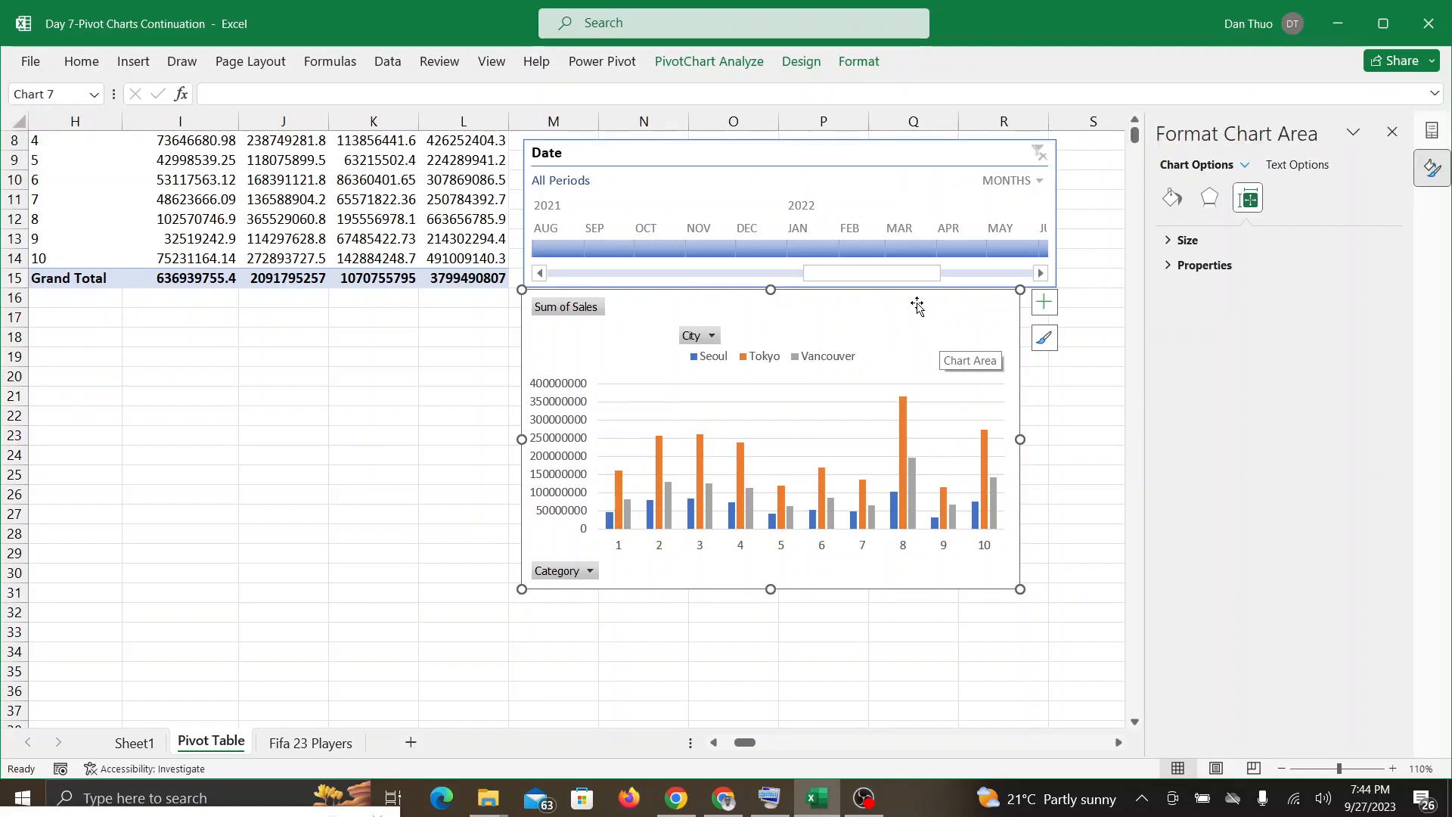
click(806, 66)
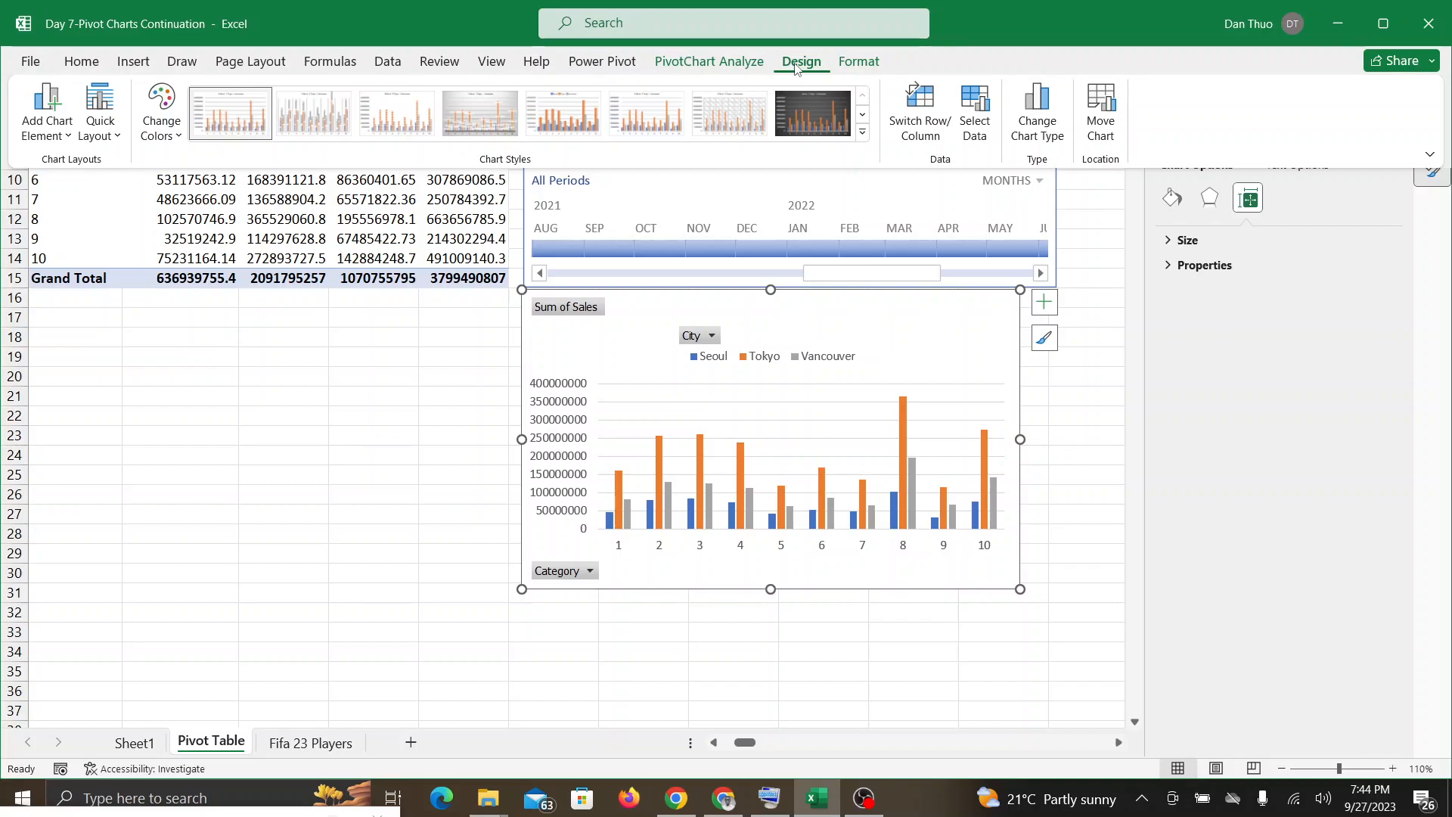
click(1049, 127)
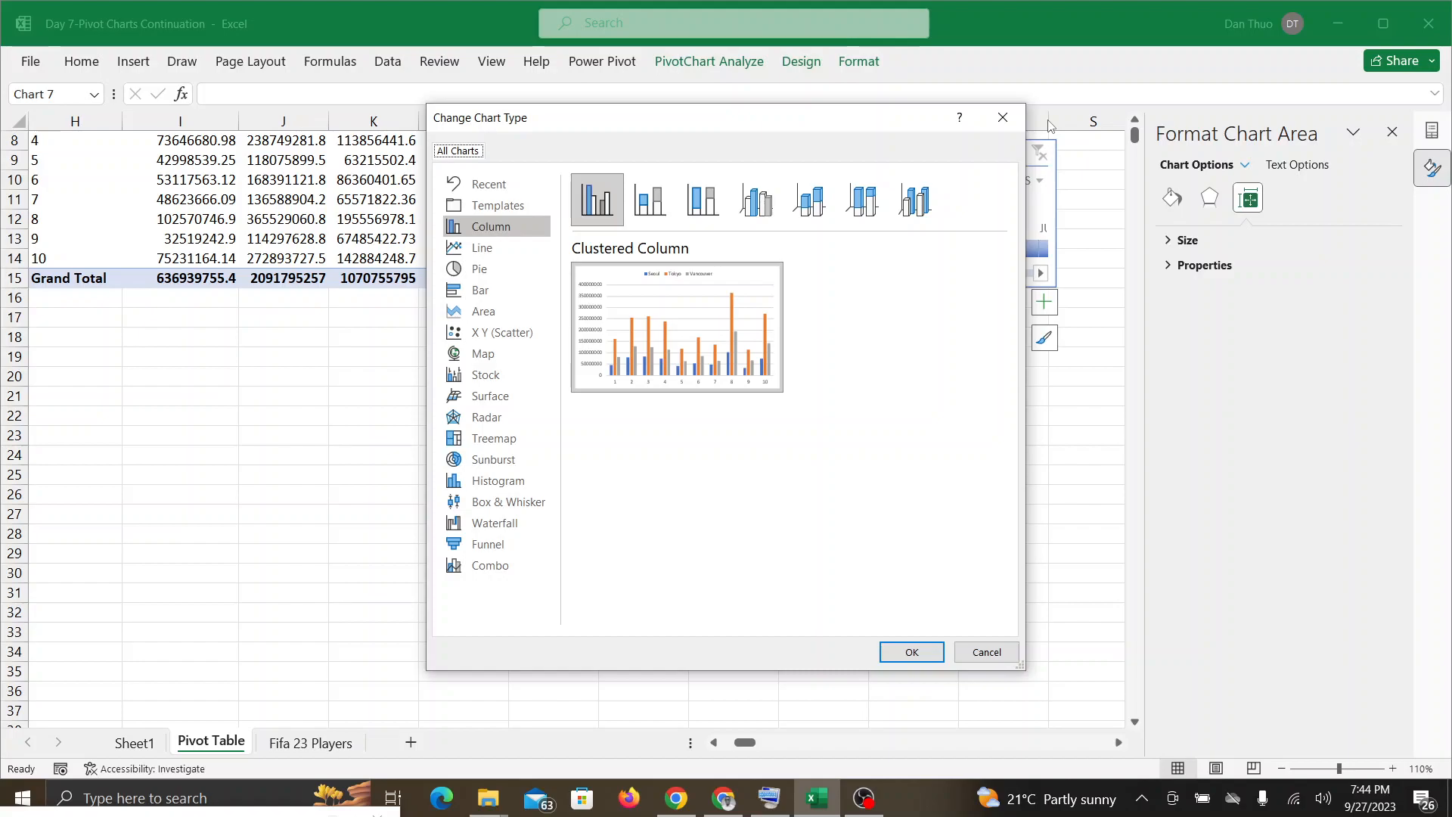
click(655, 213)
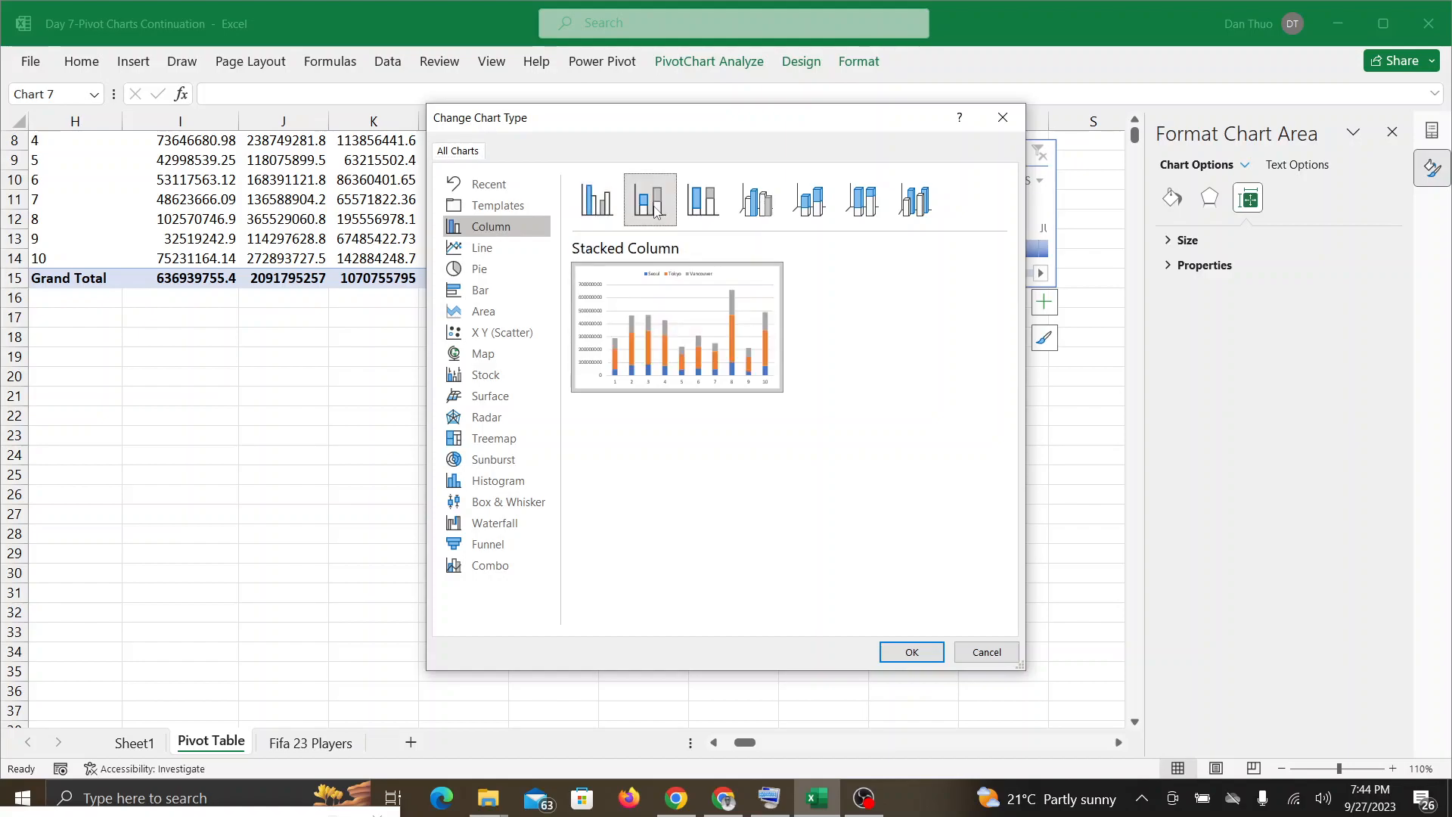
click(908, 652)
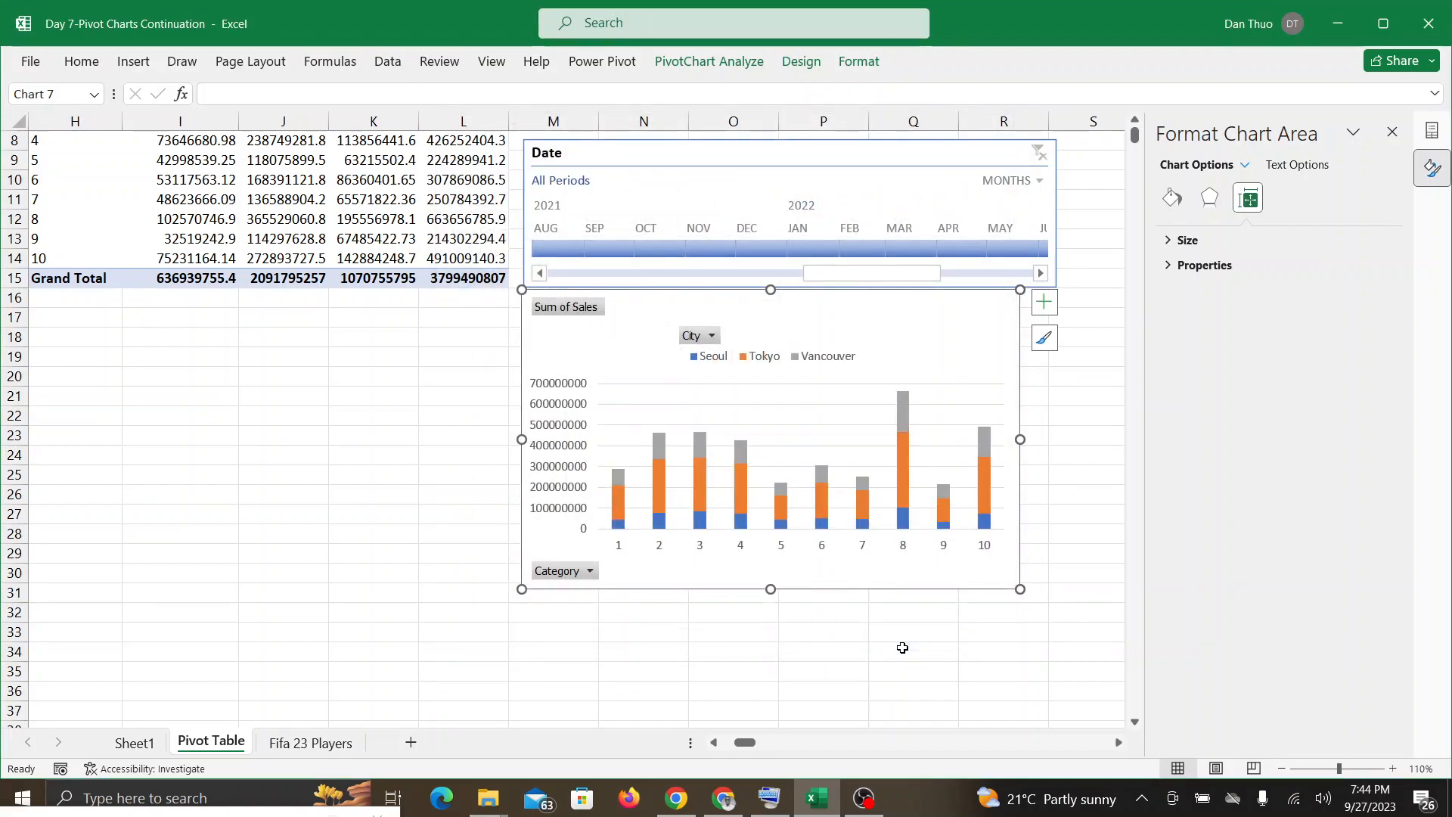
Step: Check the Google Meet call about the stacked chart, return to Excel and nudge the PivotChart slightly right and down
click(720, 800)
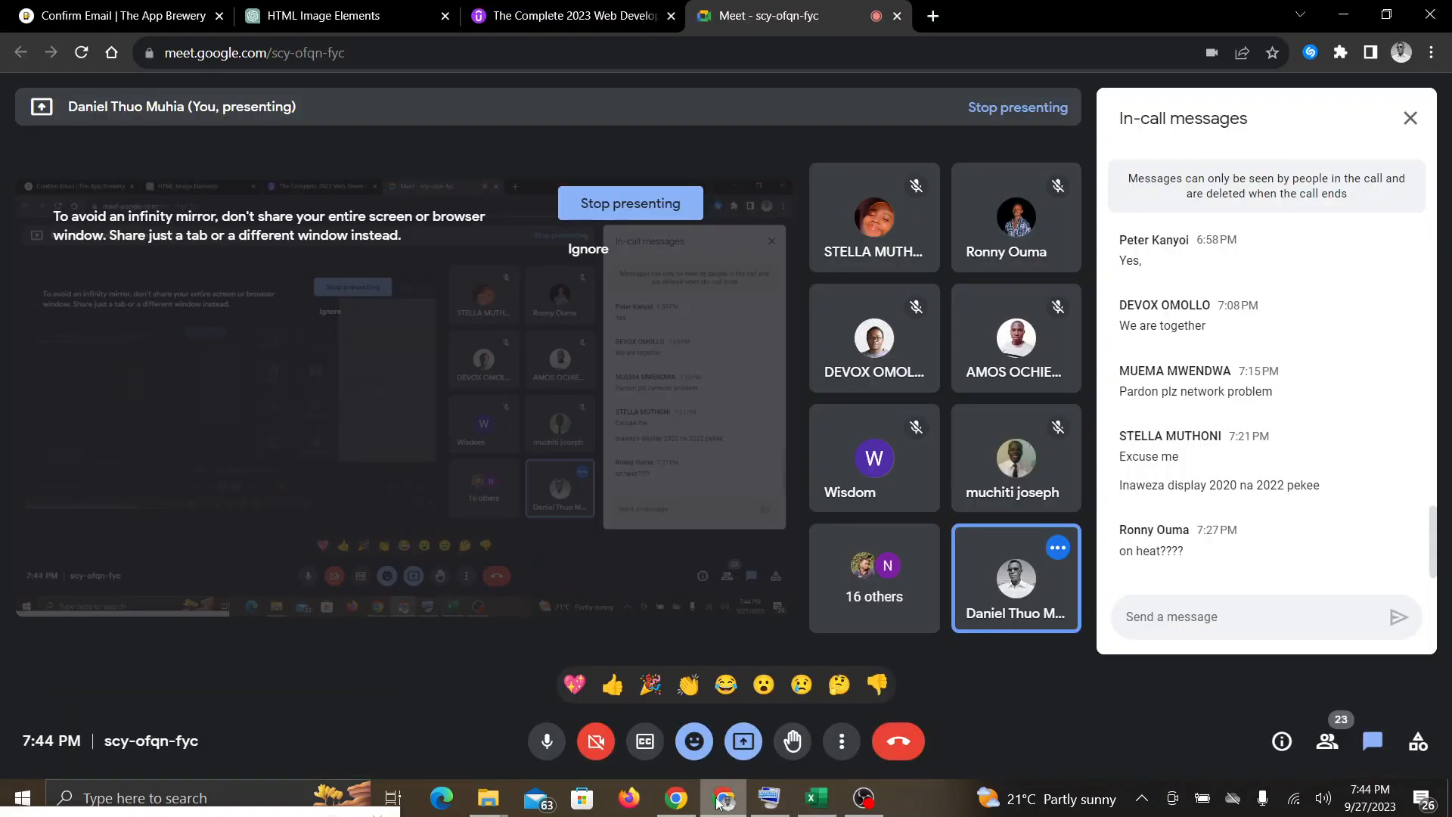
click(820, 801)
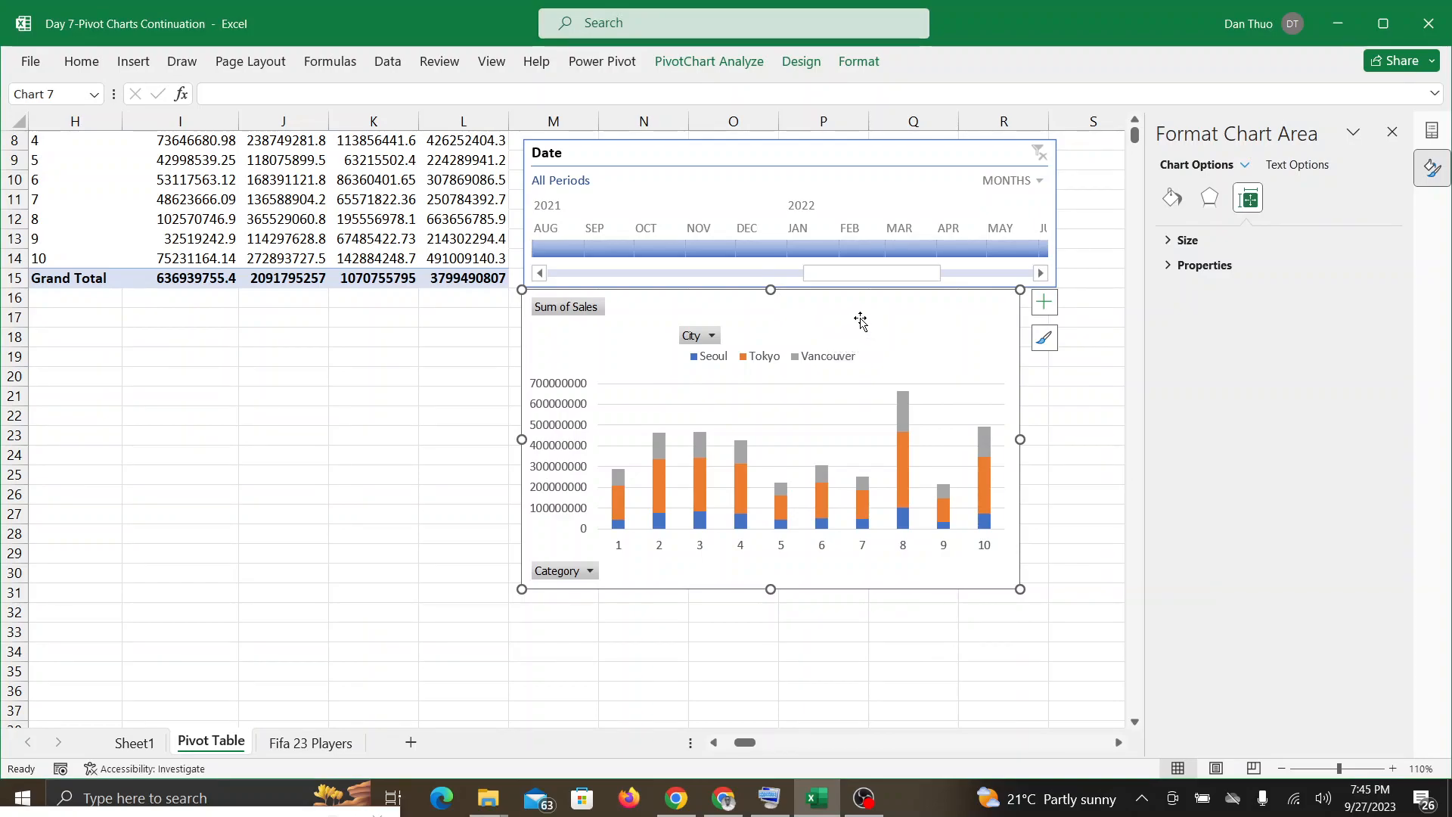
drag(911, 307, 918, 312)
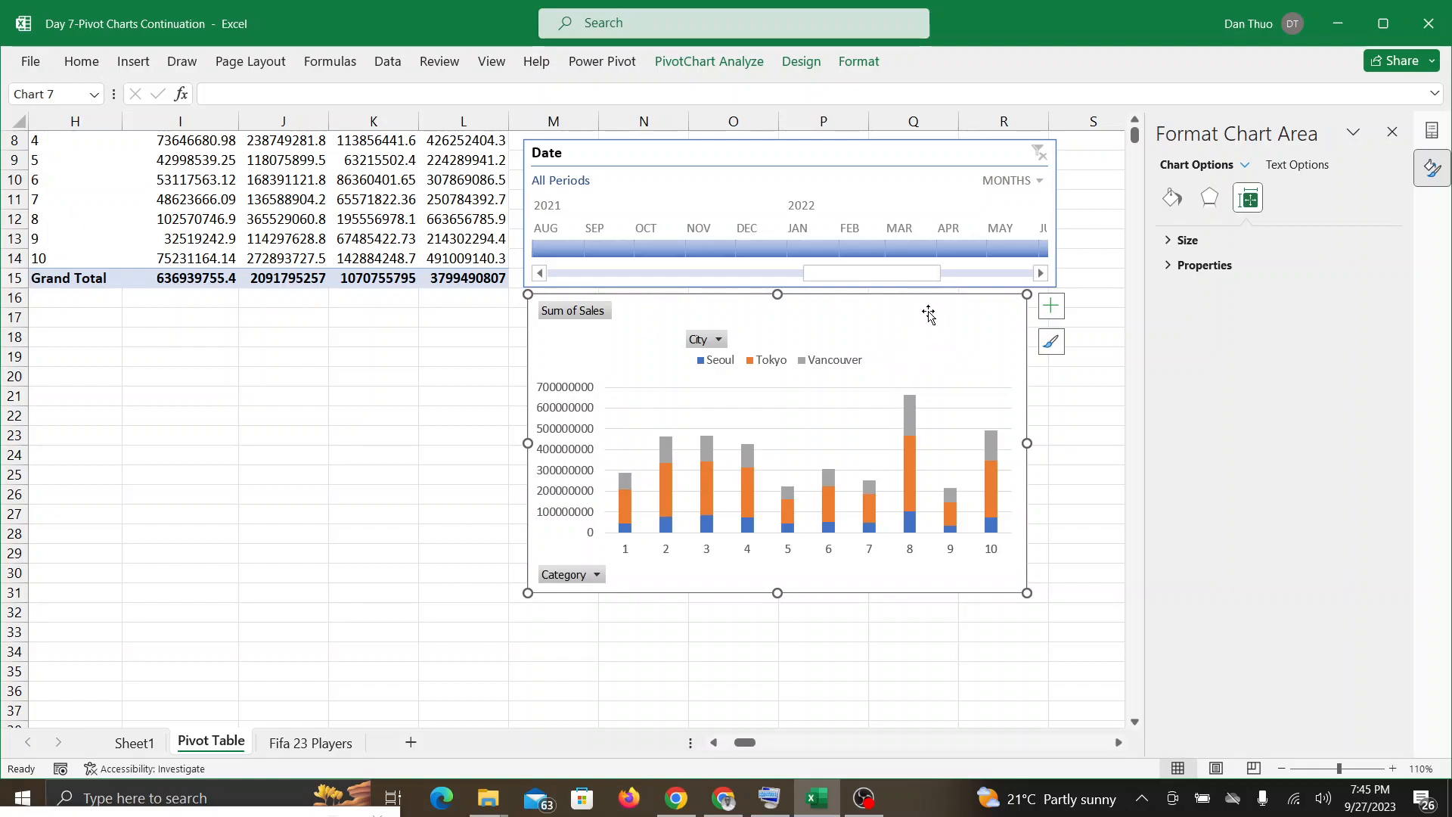
Step: Review the chart type options, keep Stacked Column for the PivotChart and close the Format Chart Area options
click(801, 62)
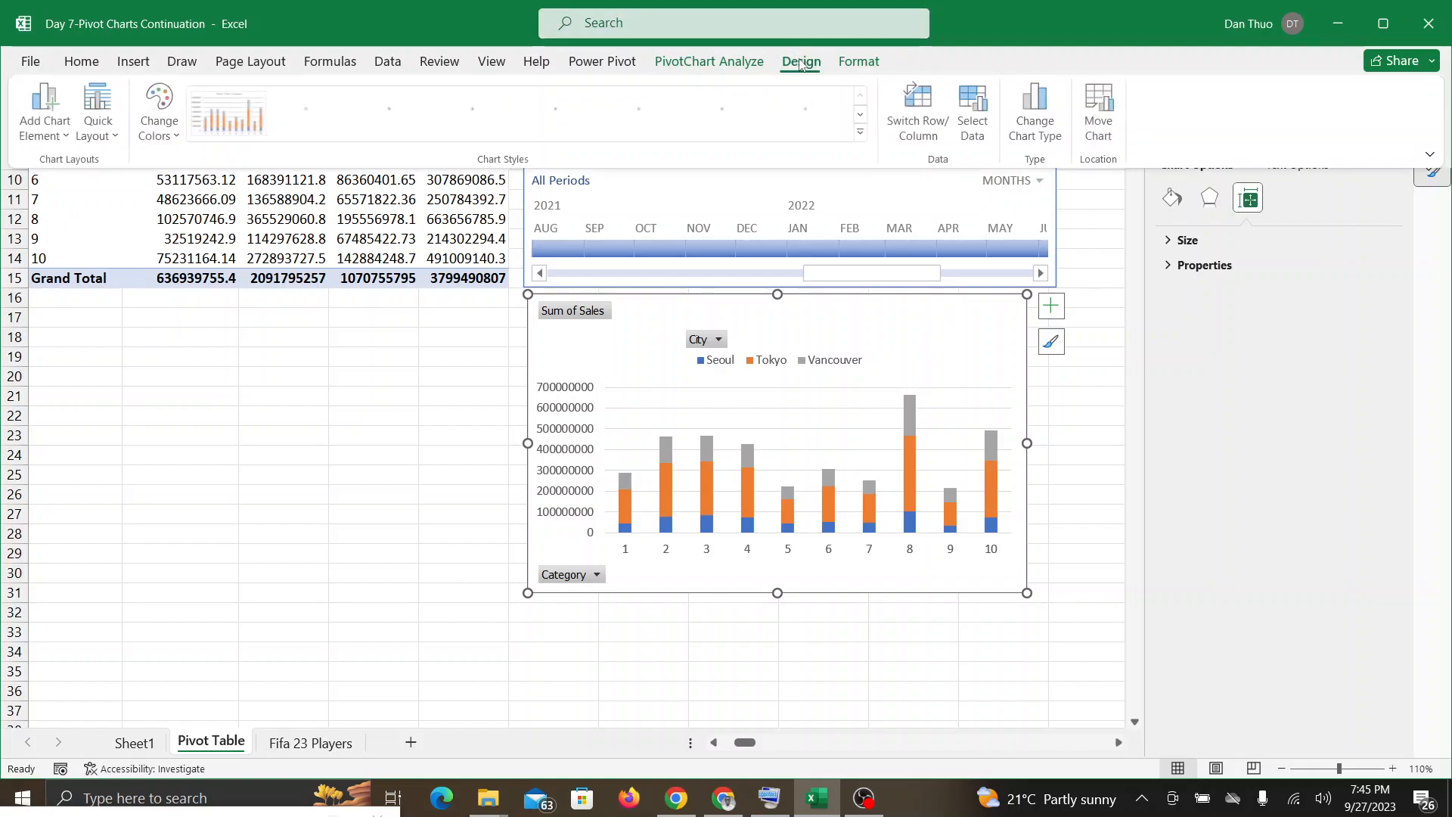
click(1038, 113)
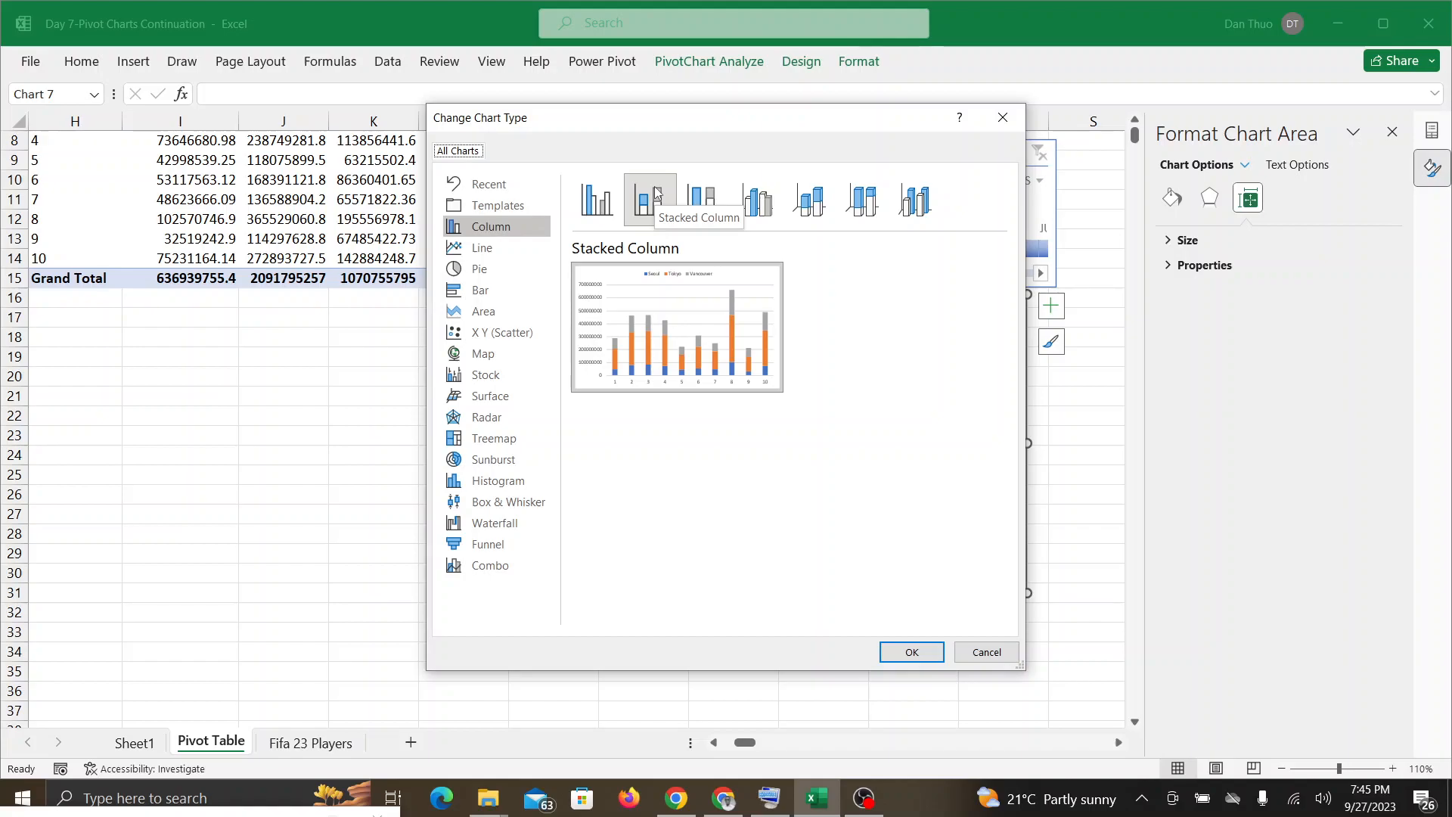
click(902, 655)
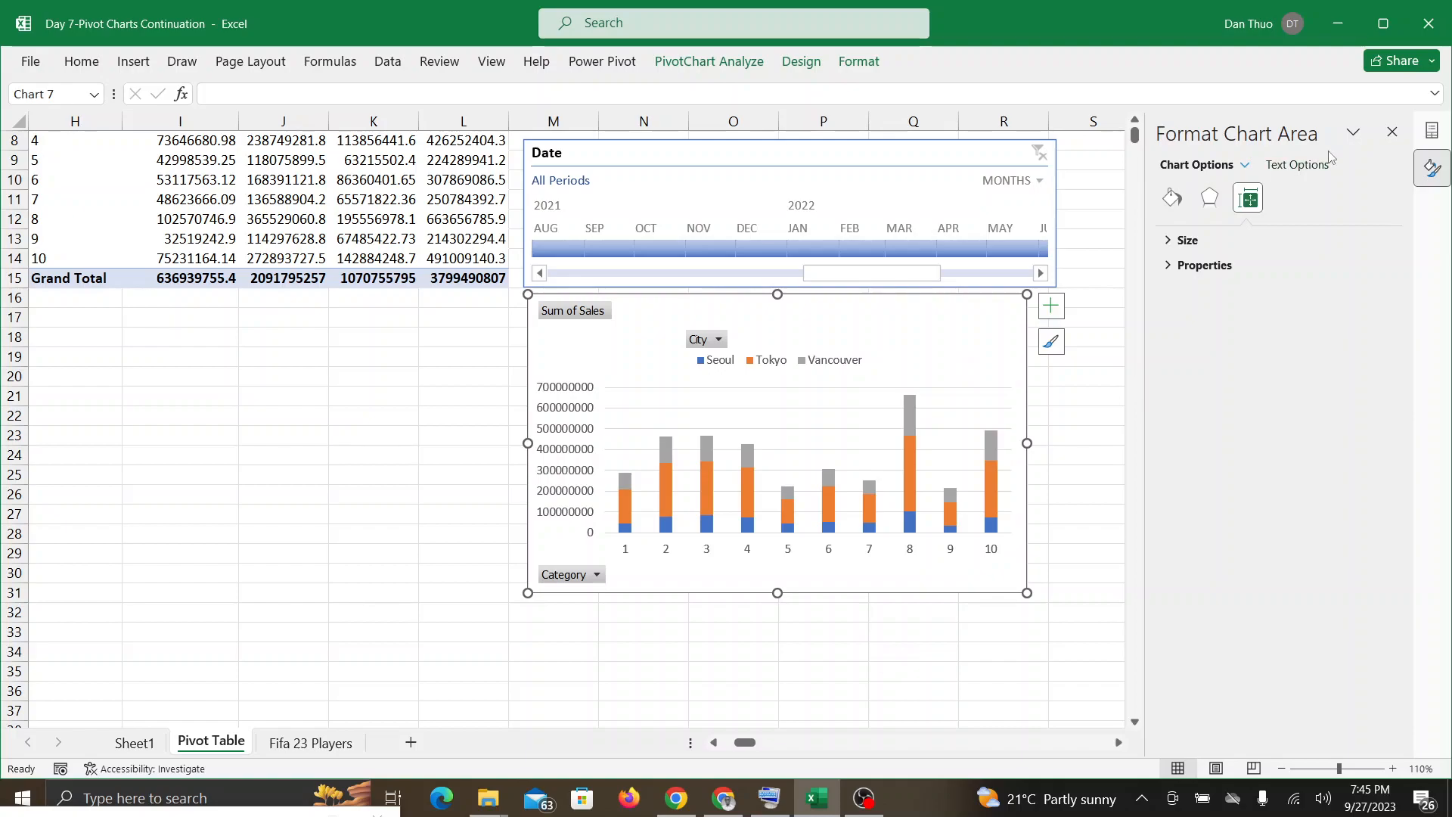
click(1393, 134)
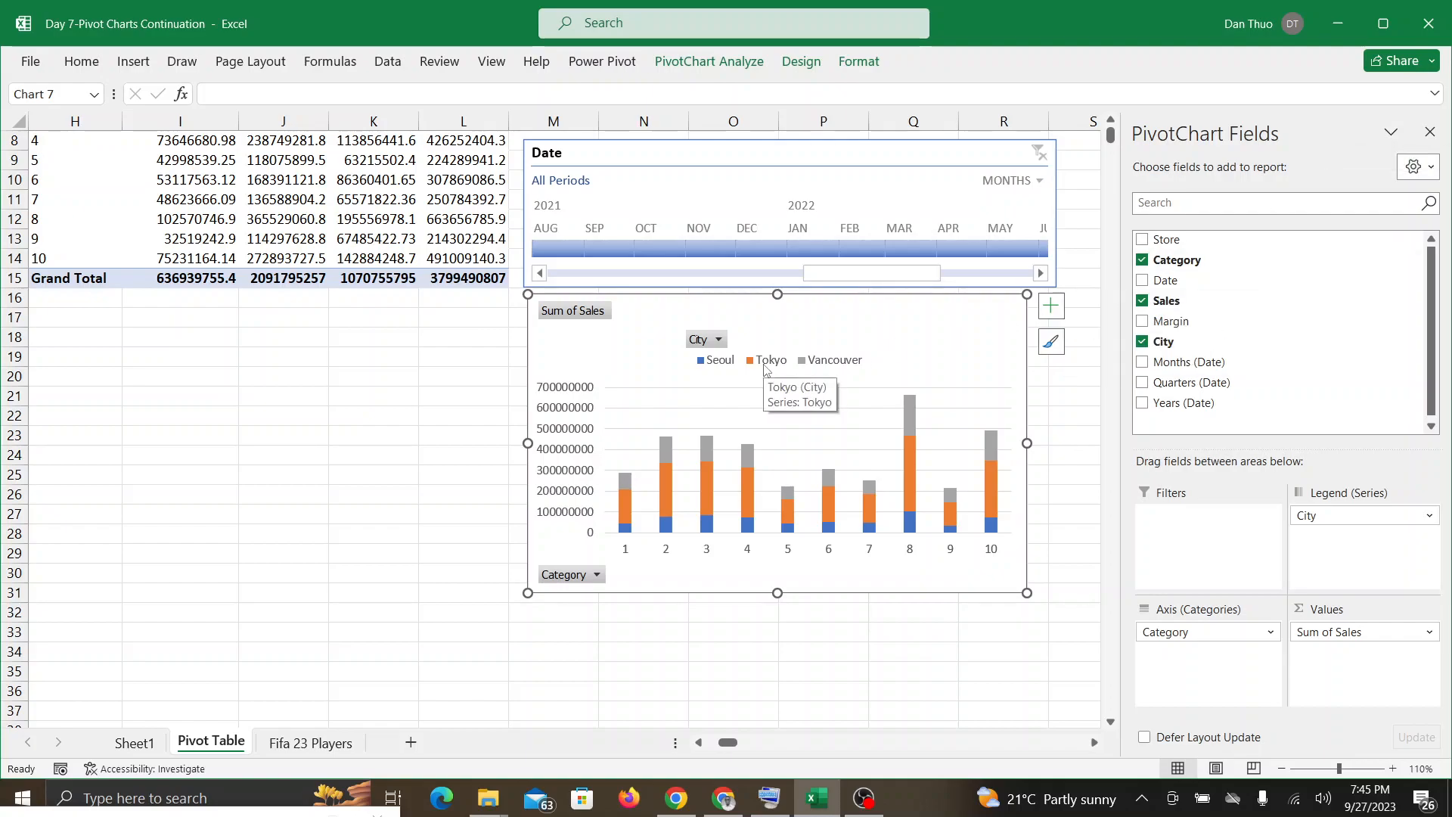
Step: Replace the Category field on the PivotChart's axis with the Date field
scroll(765, 369, up, 2)
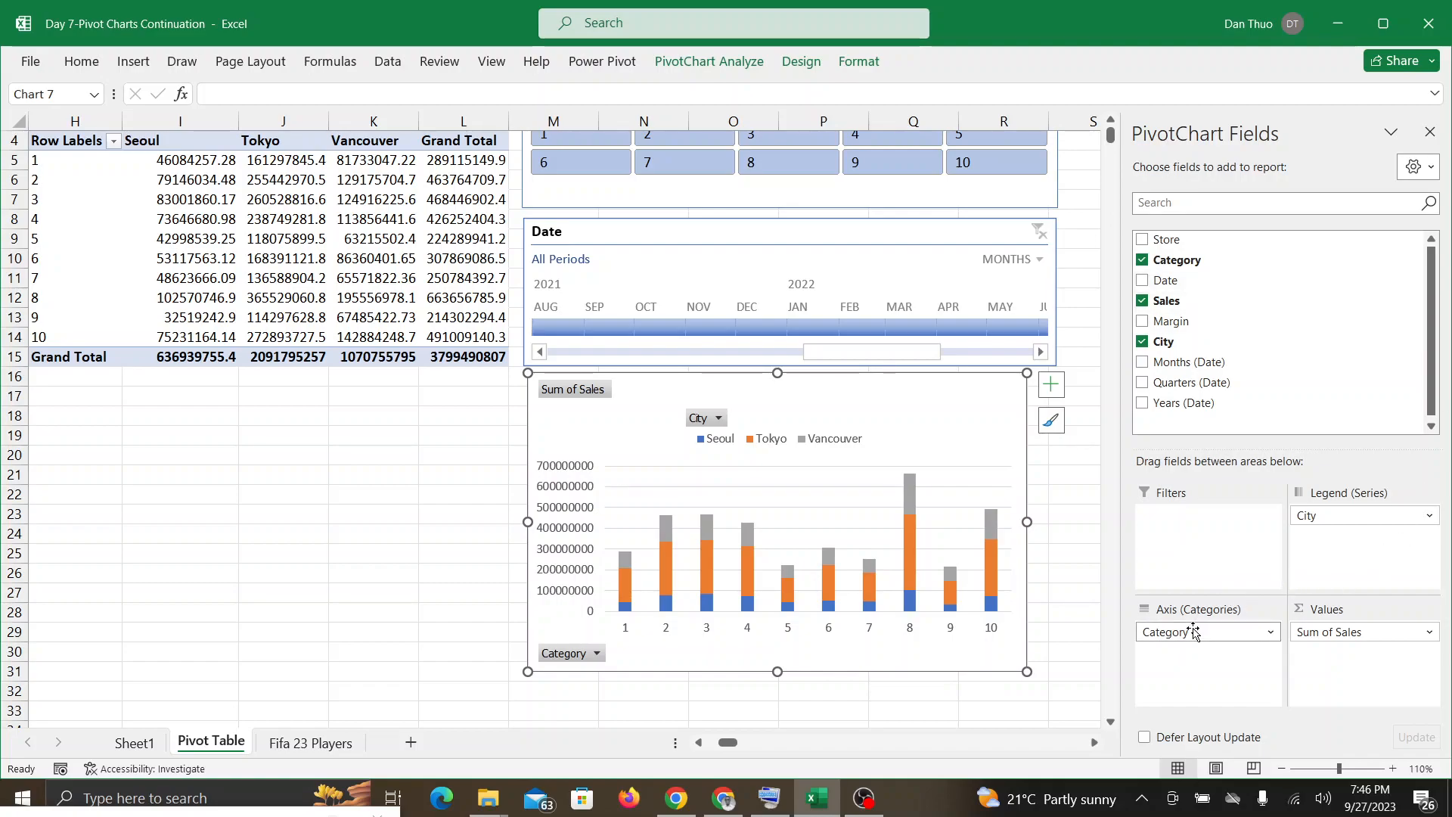
drag(1192, 631, 1045, 717)
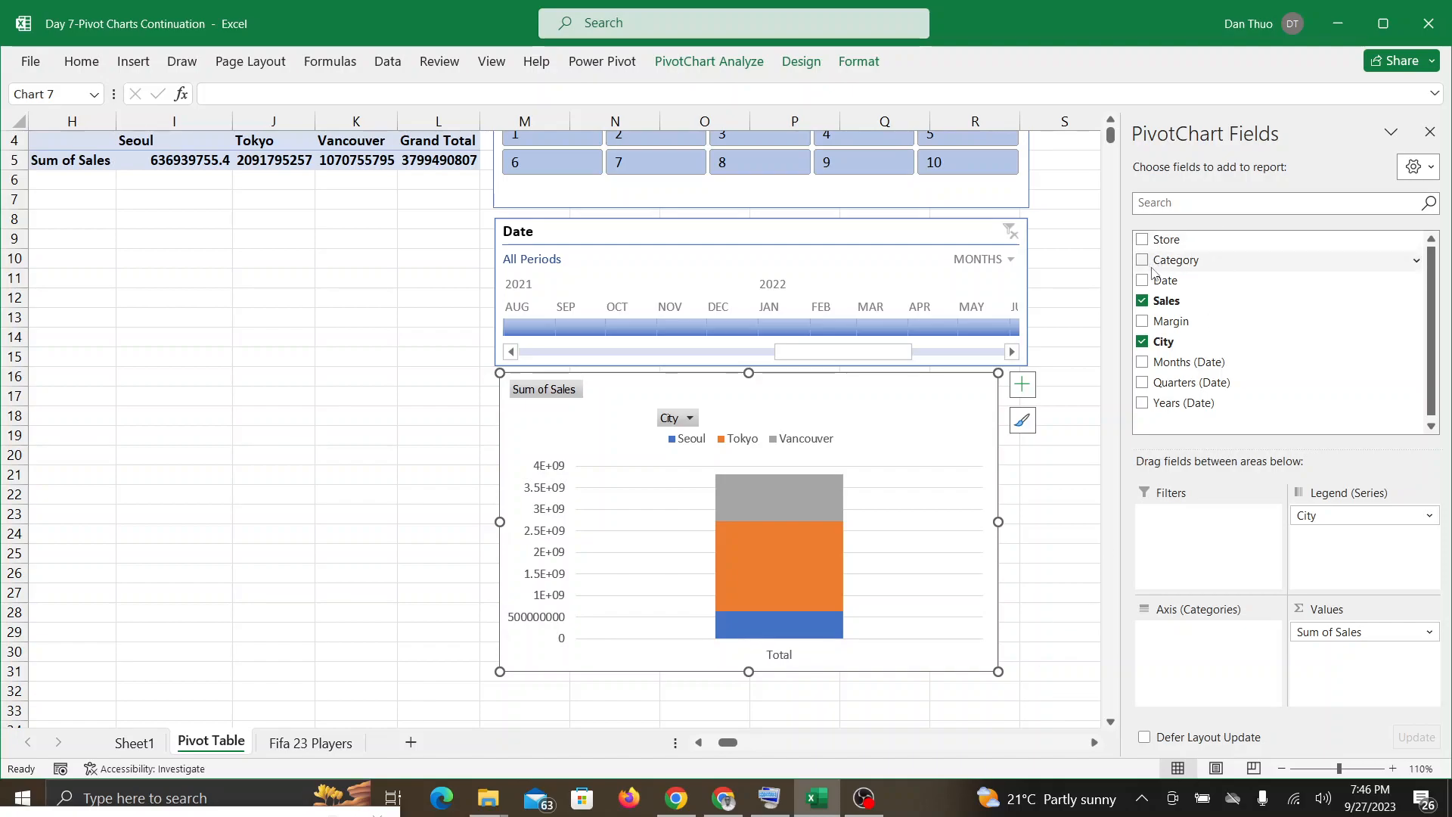
drag(1145, 284, 1199, 653)
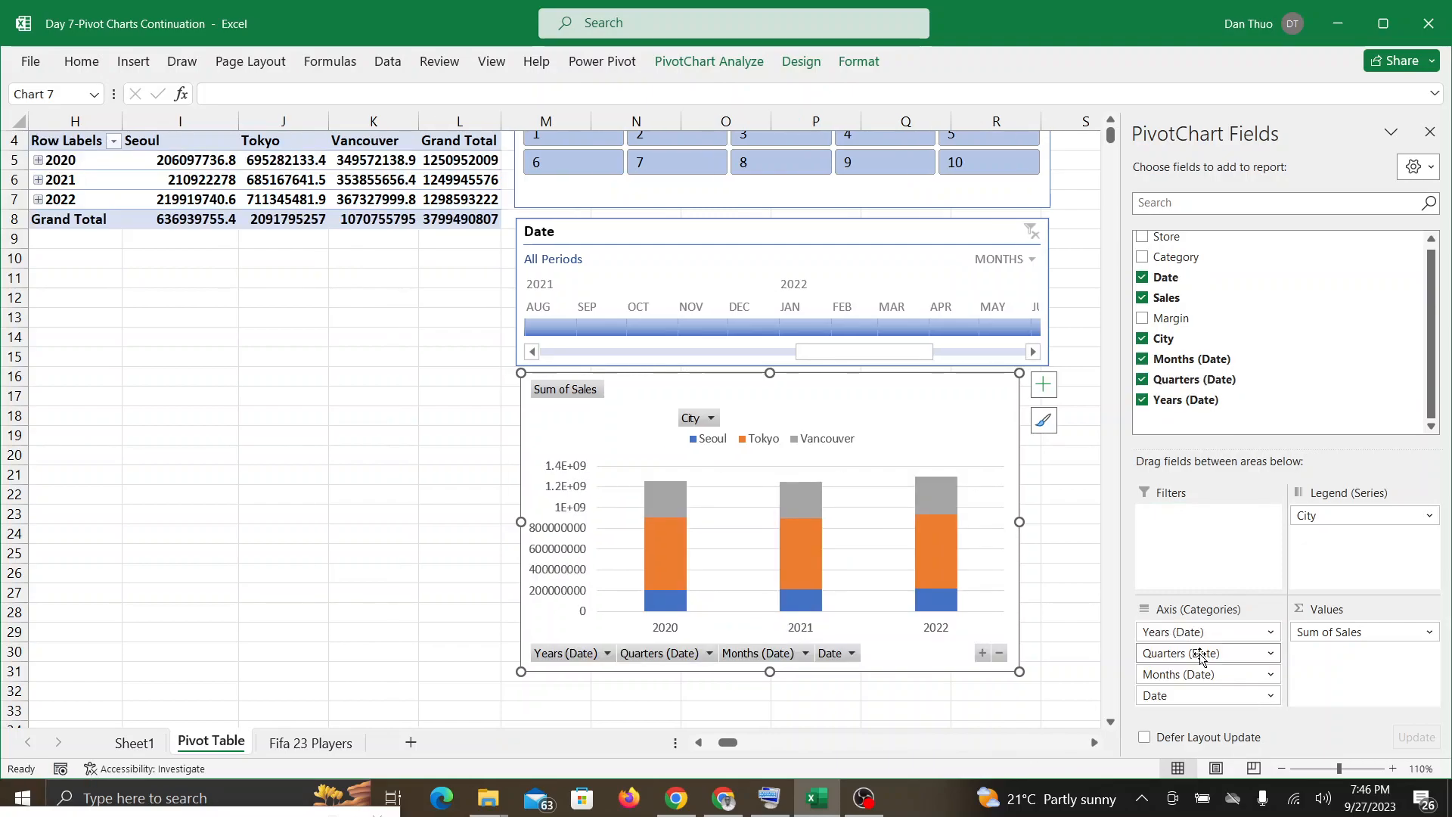
scroll(1199, 657, right, 1)
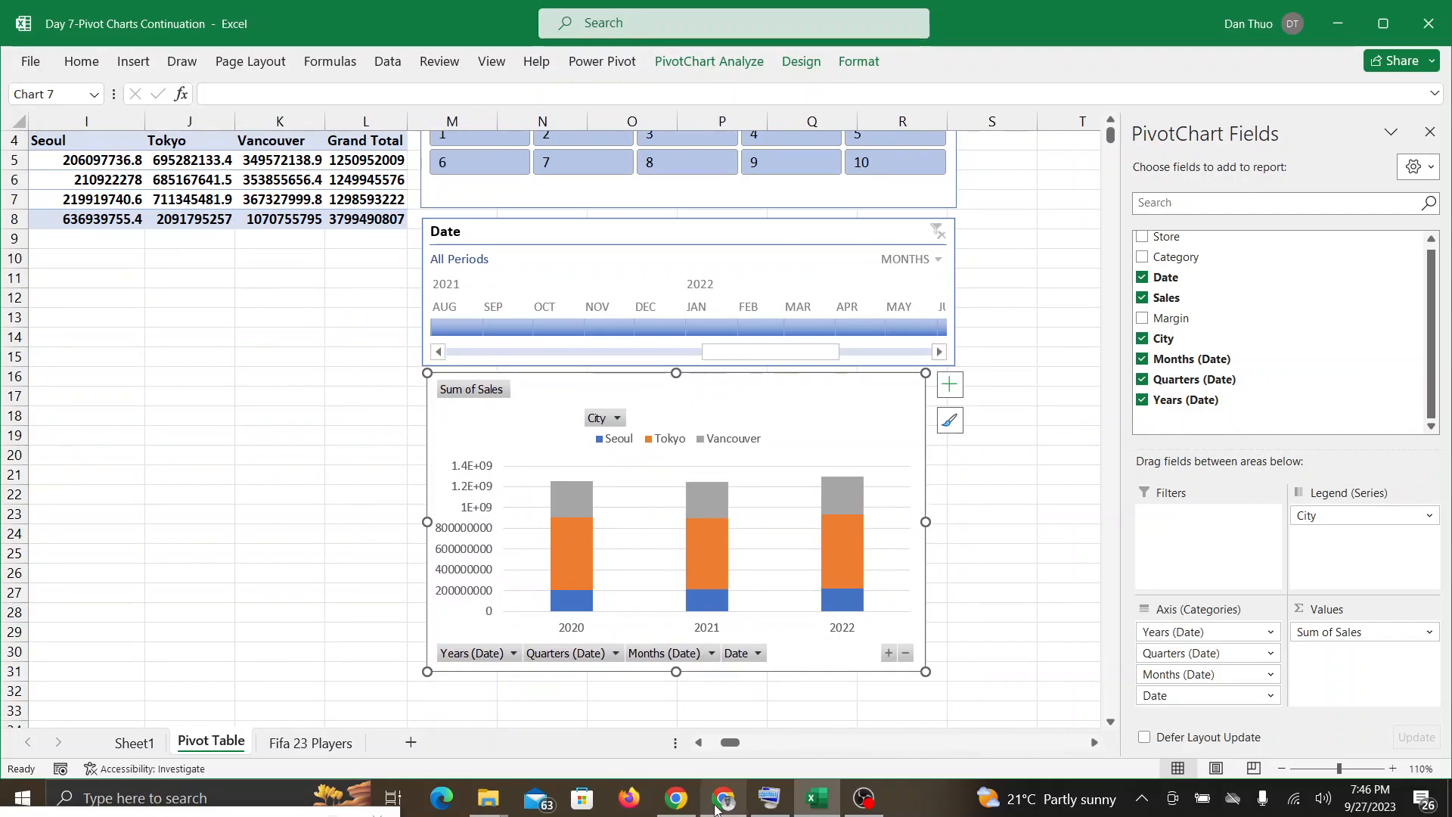
Step: Check the Google Meet call for questions about the date-based PivotChart and return to the Excel workbook
click(716, 808)
click(811, 806)
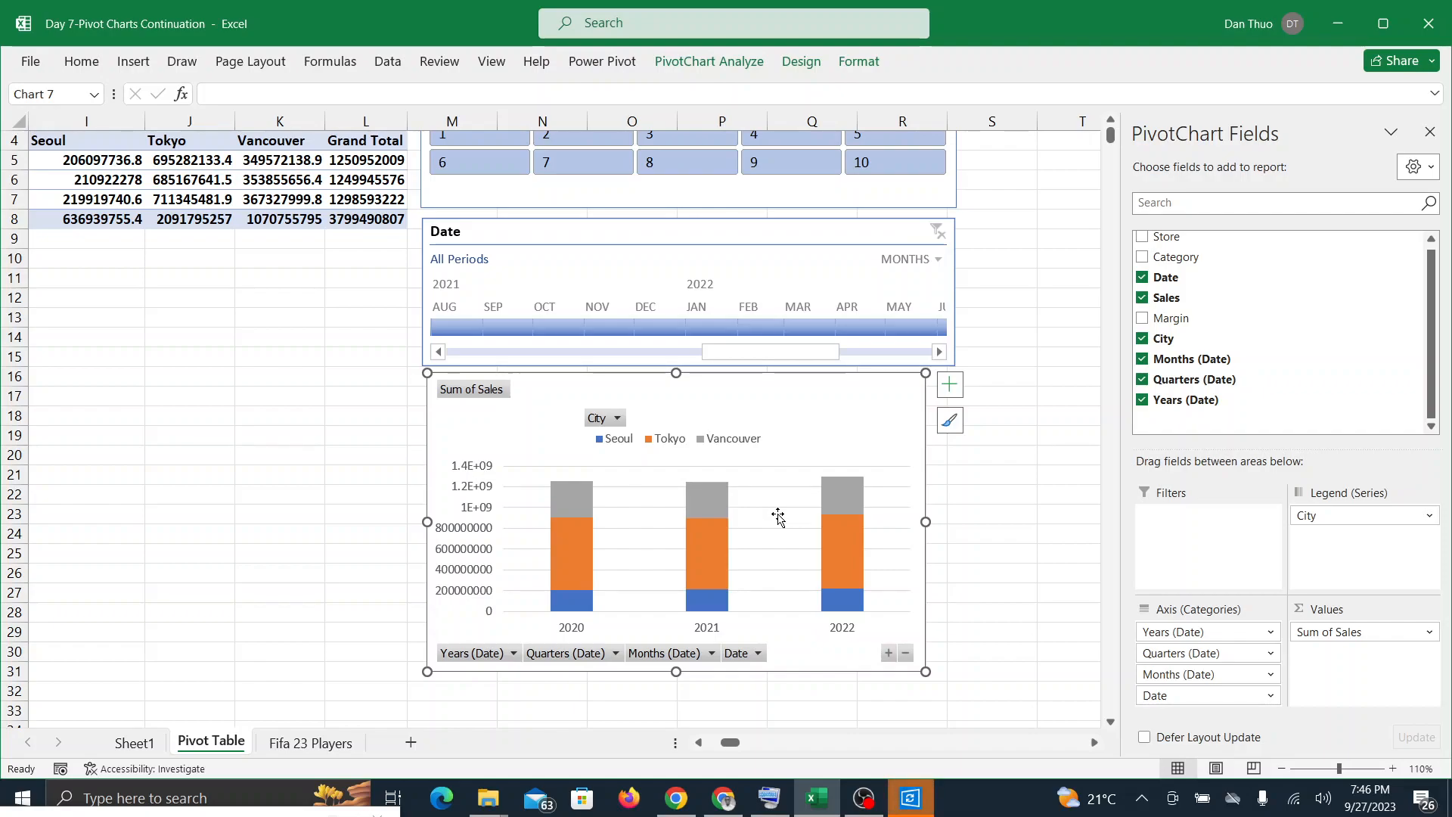
click(724, 798)
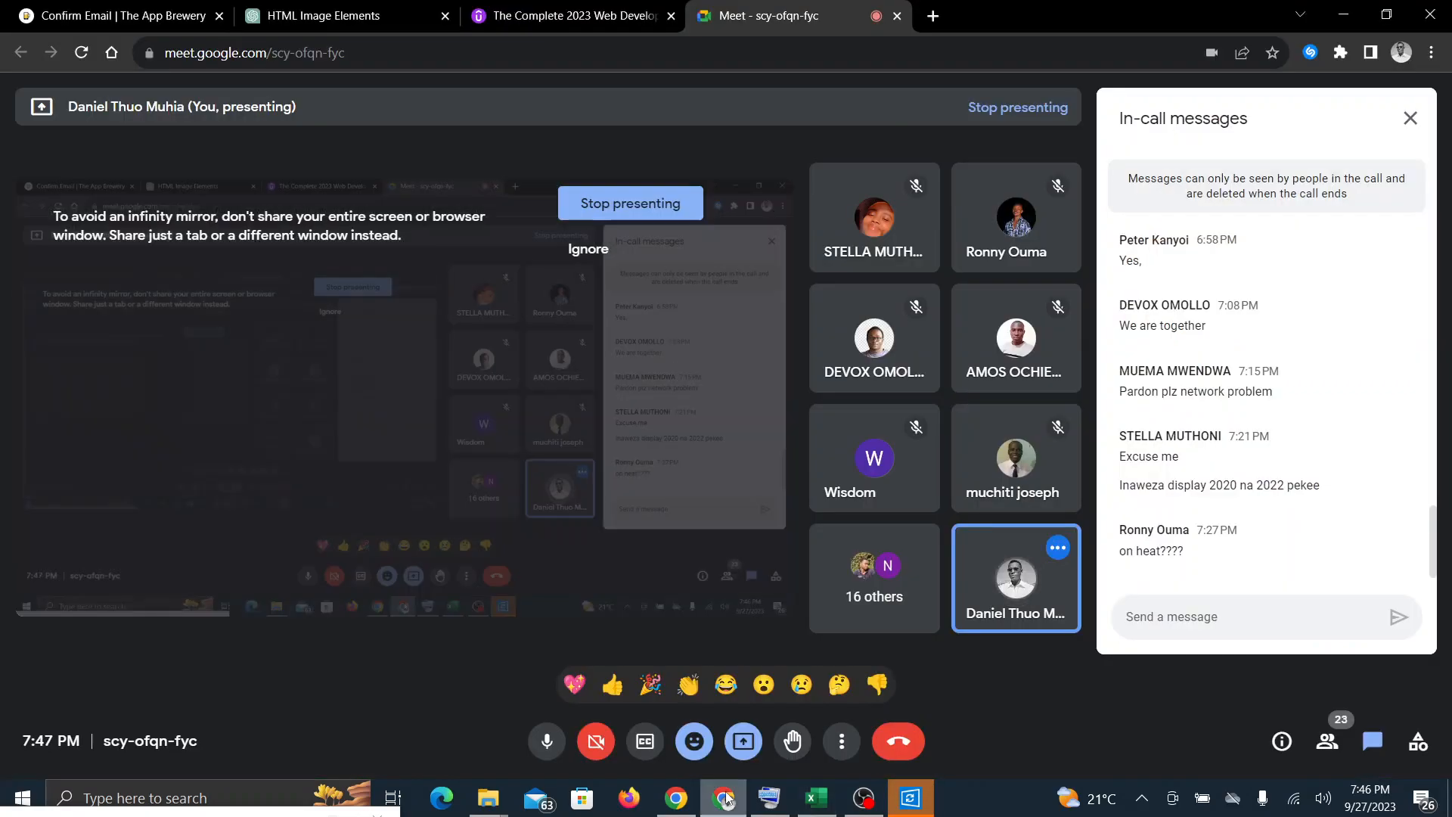
click(818, 802)
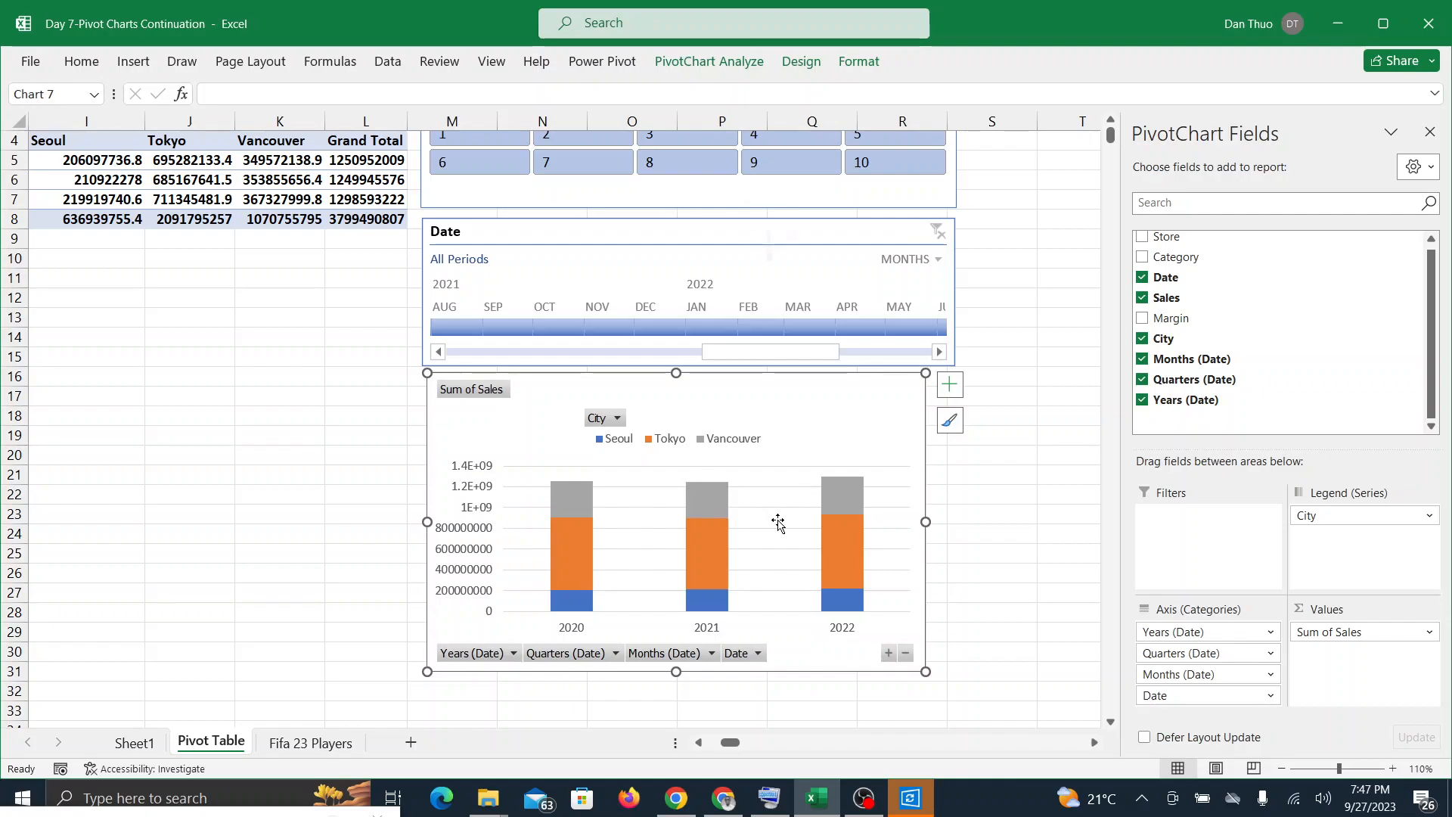
Step: Expand the PivotChart's date axis from years through quarters and months down to individual dates
scroll(778, 521, up, 3)
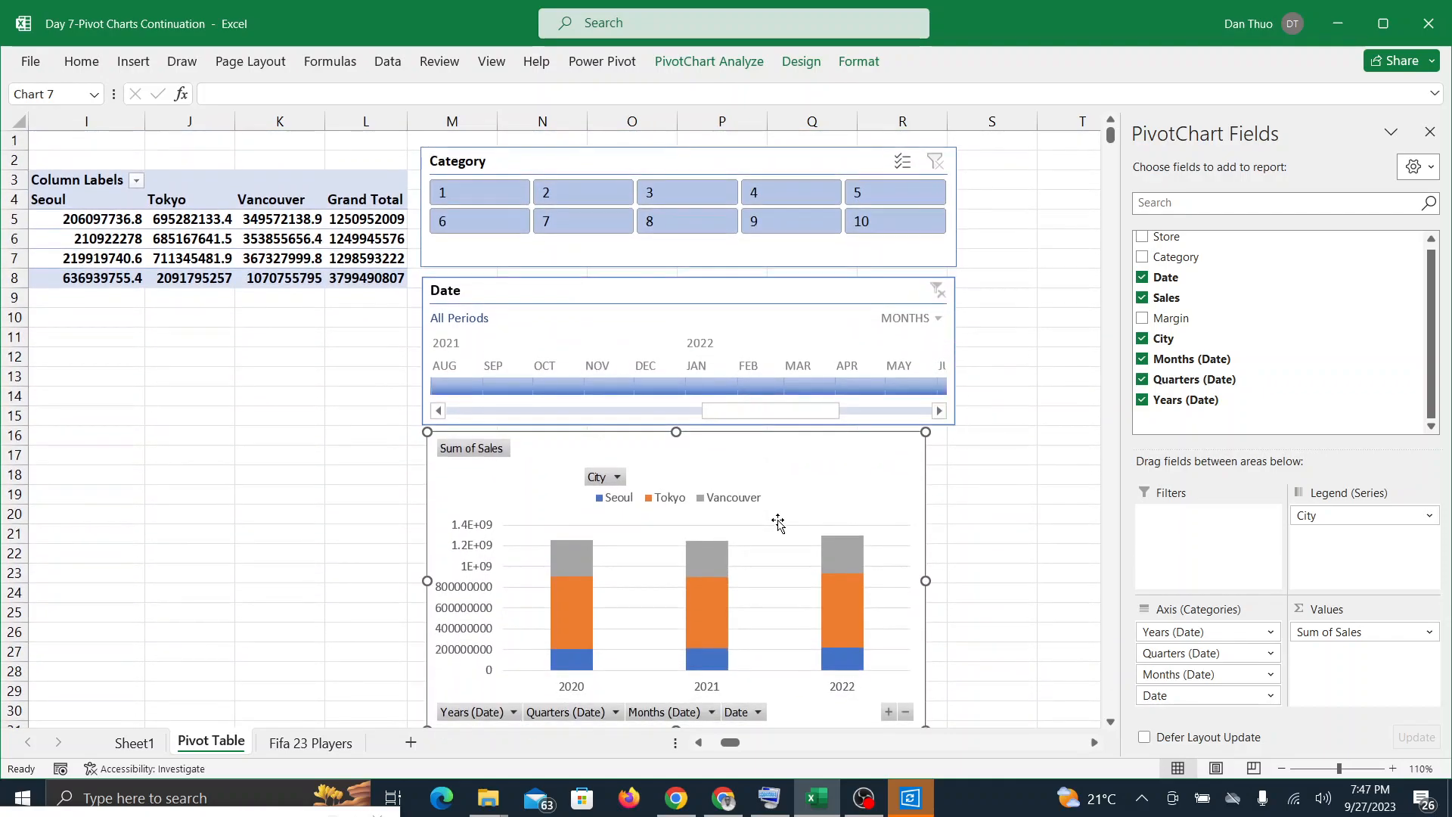
scroll(778, 522, down, 1)
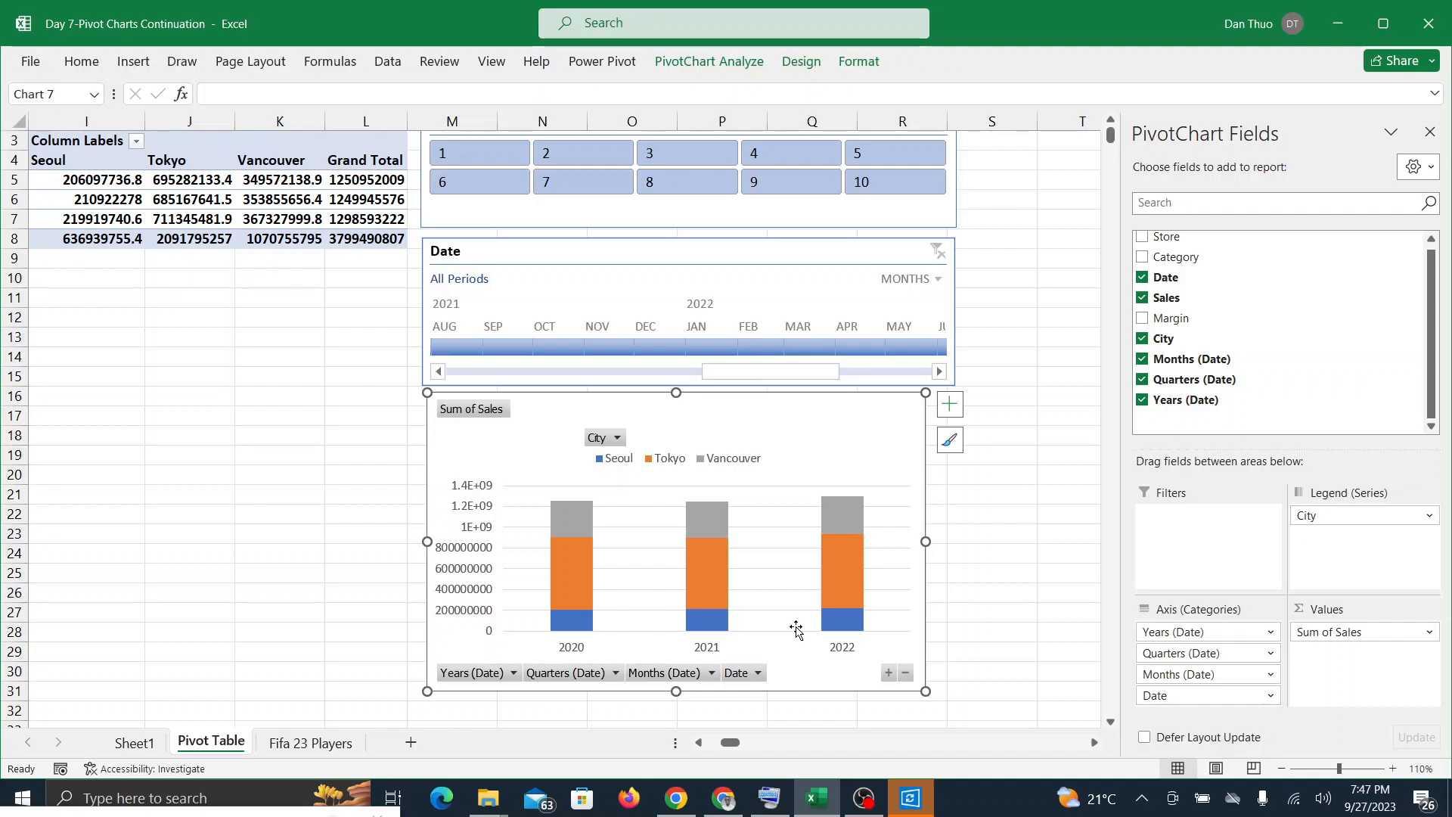
click(889, 673)
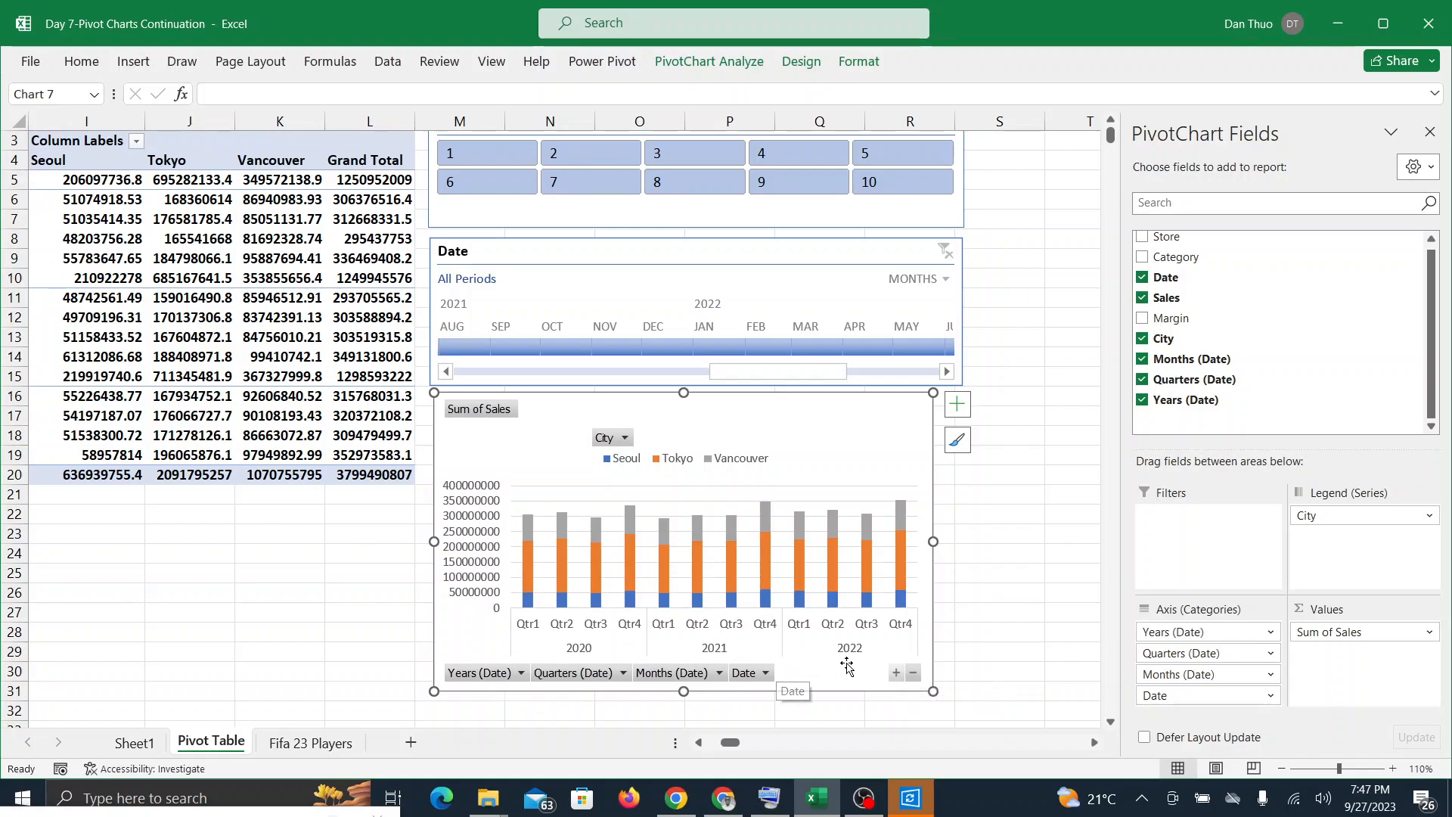
click(896, 672)
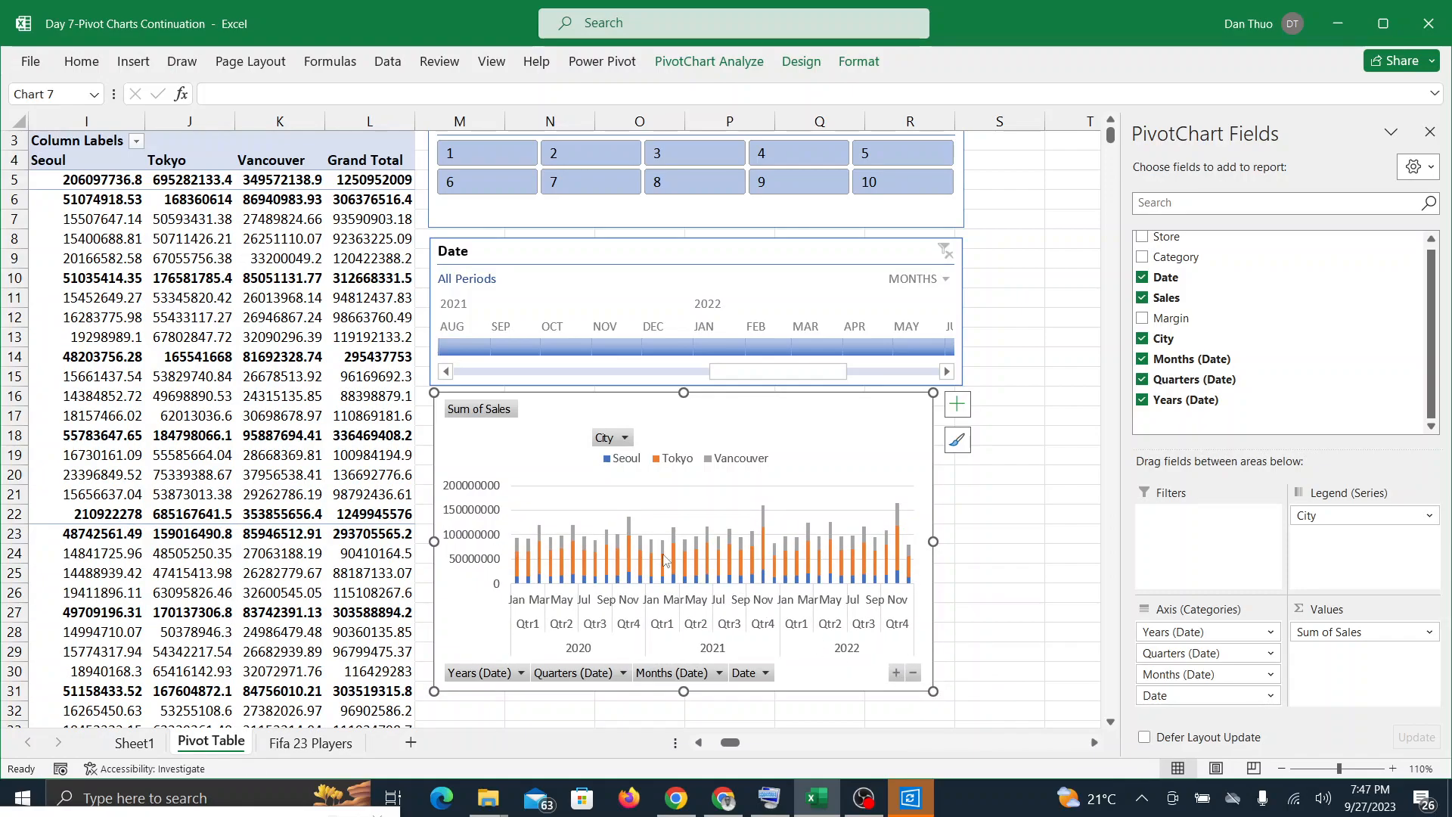
click(896, 672)
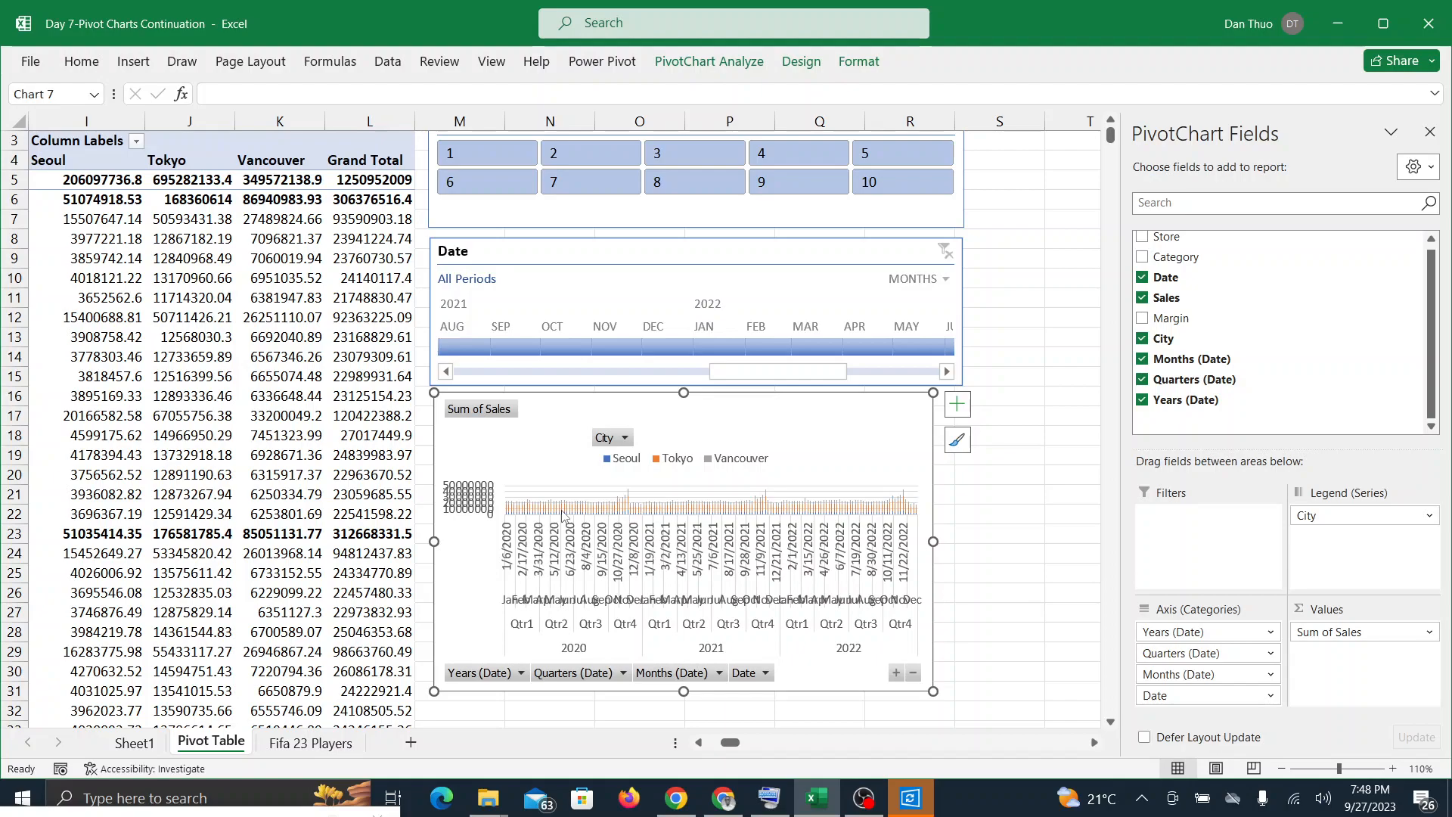
Step: Check the Google Meet call, return to Excel and collapse the PivotChart's date axis from individual dates up to years
click(822, 808)
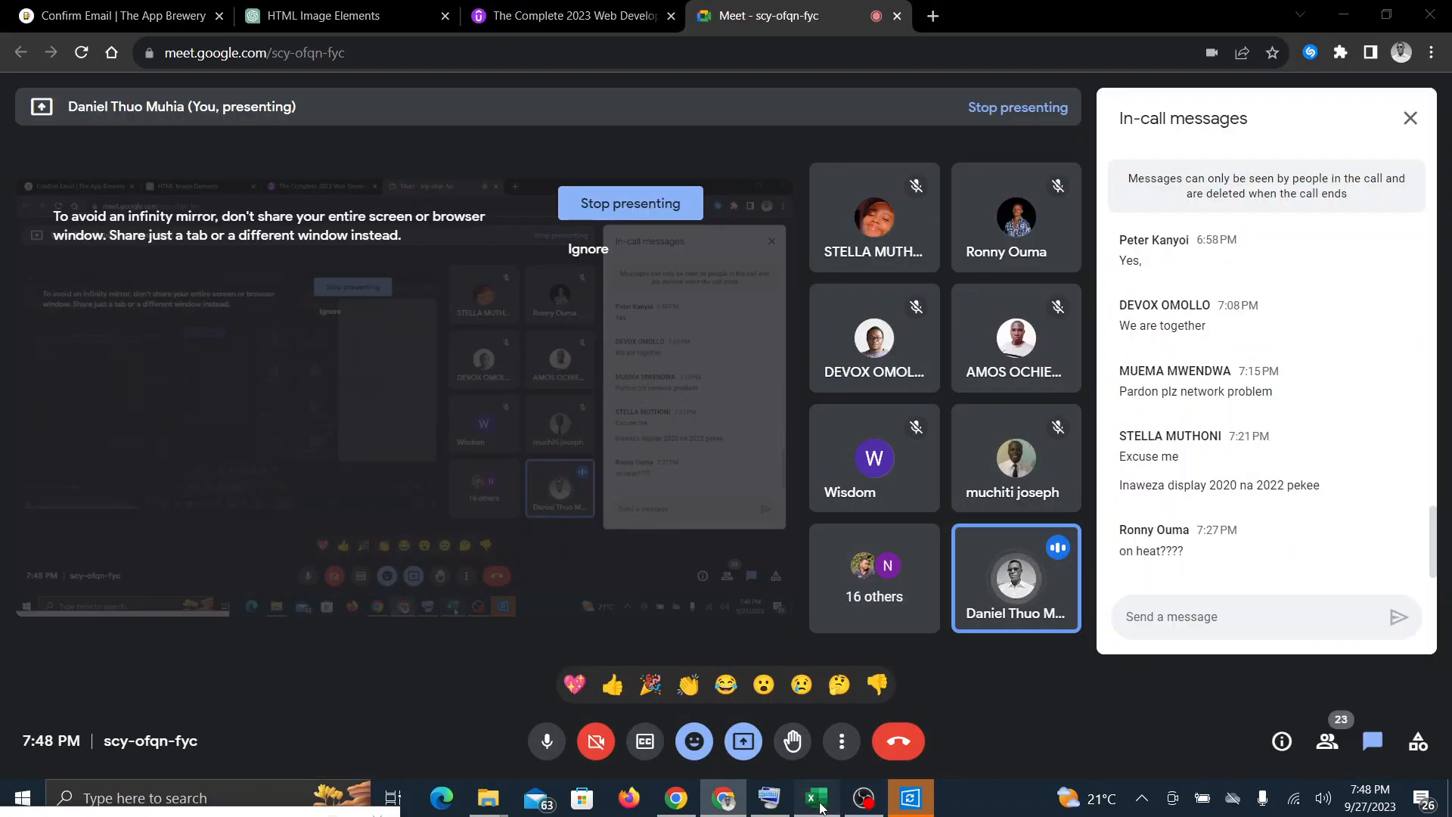
click(822, 808)
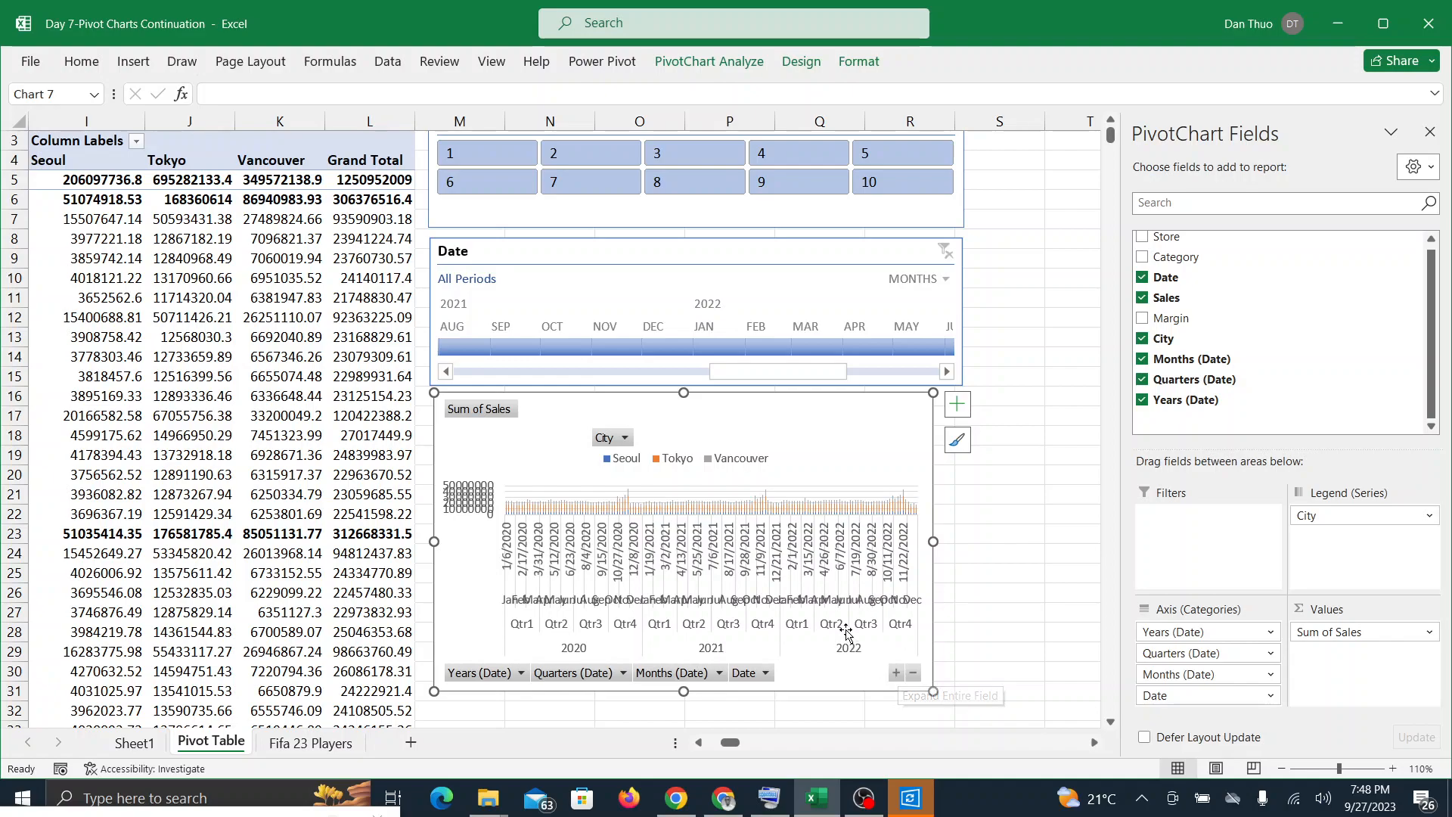
click(897, 674)
key(ctrl+z)
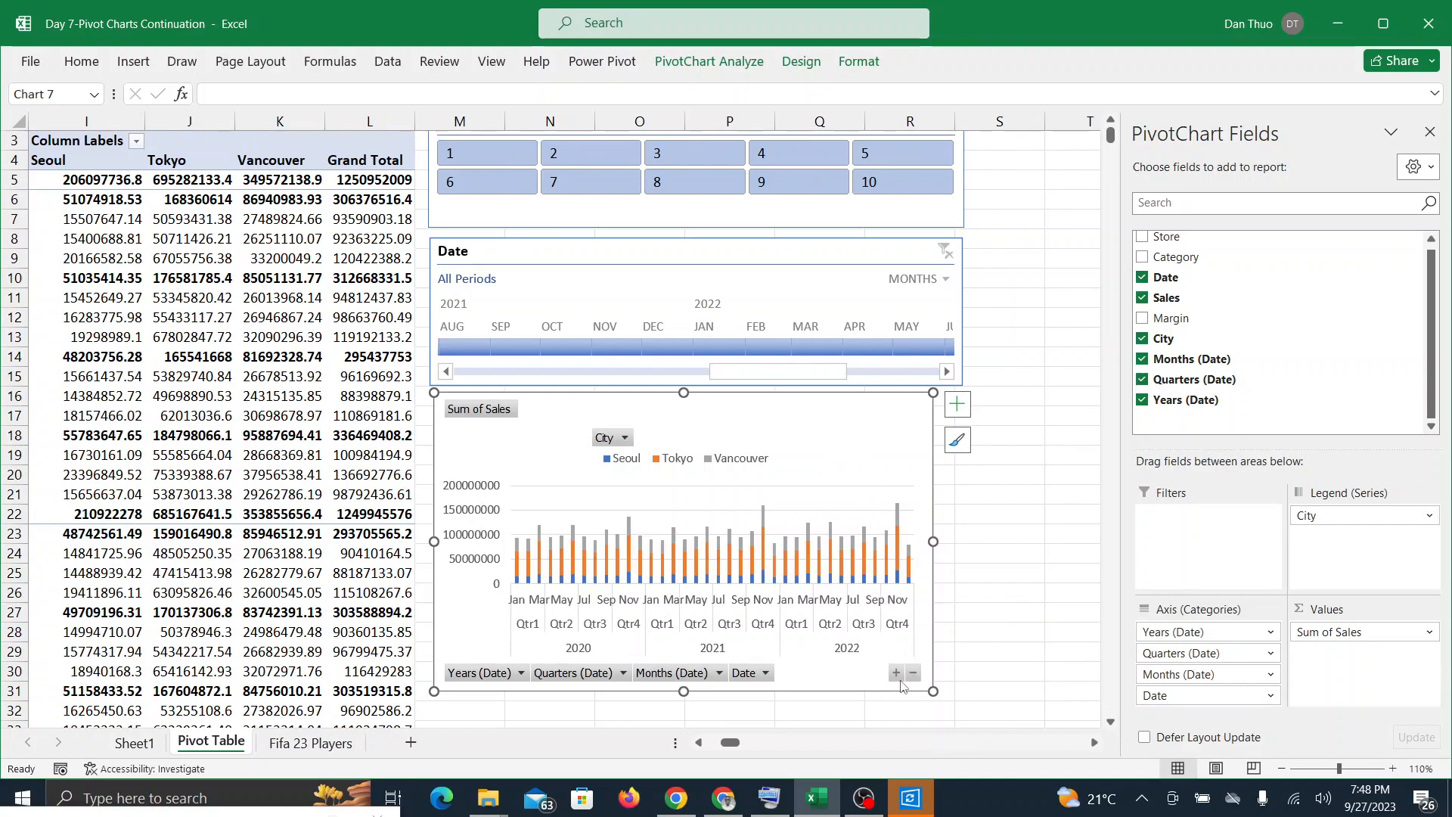
click(913, 674)
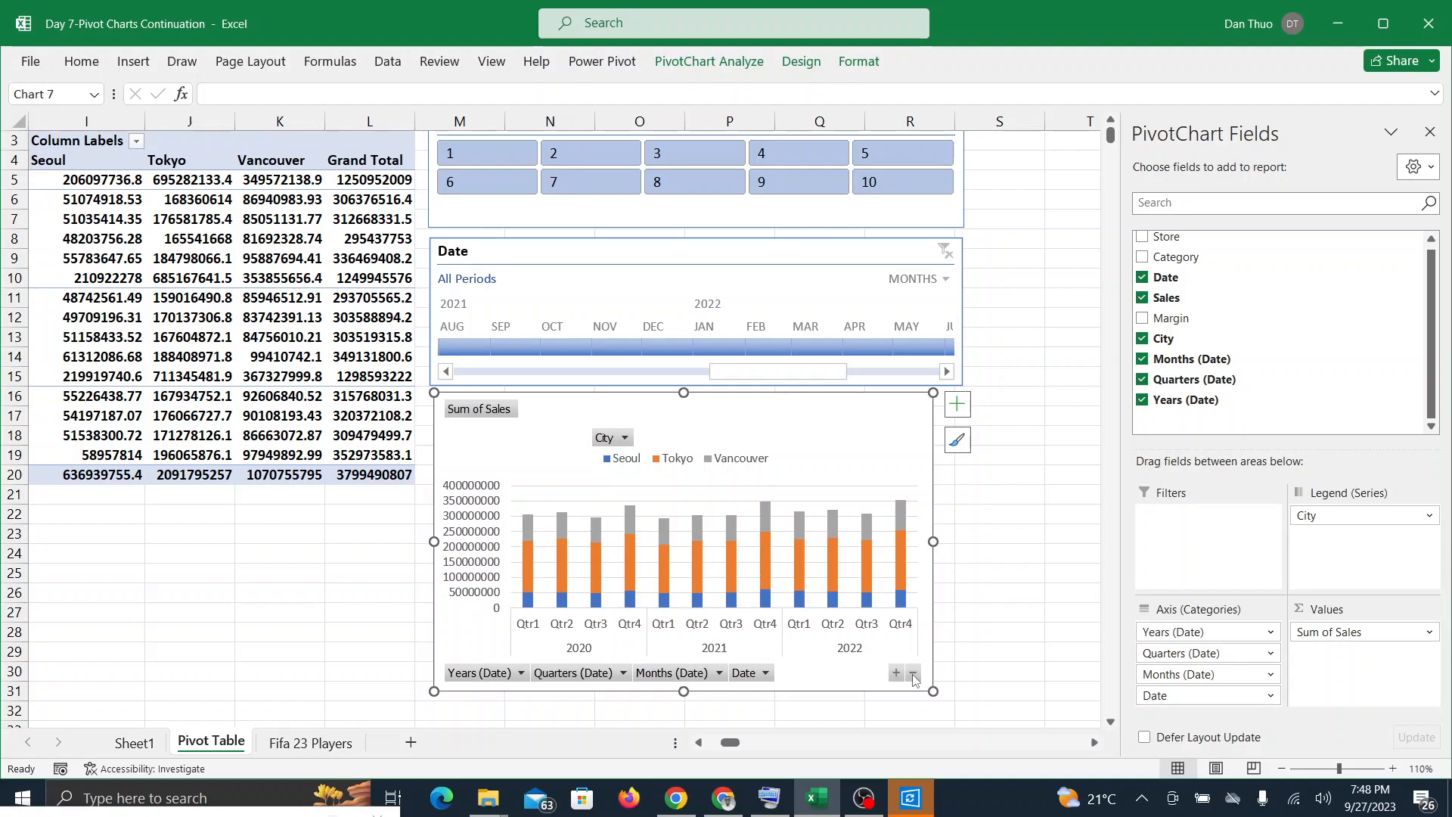
click(914, 675)
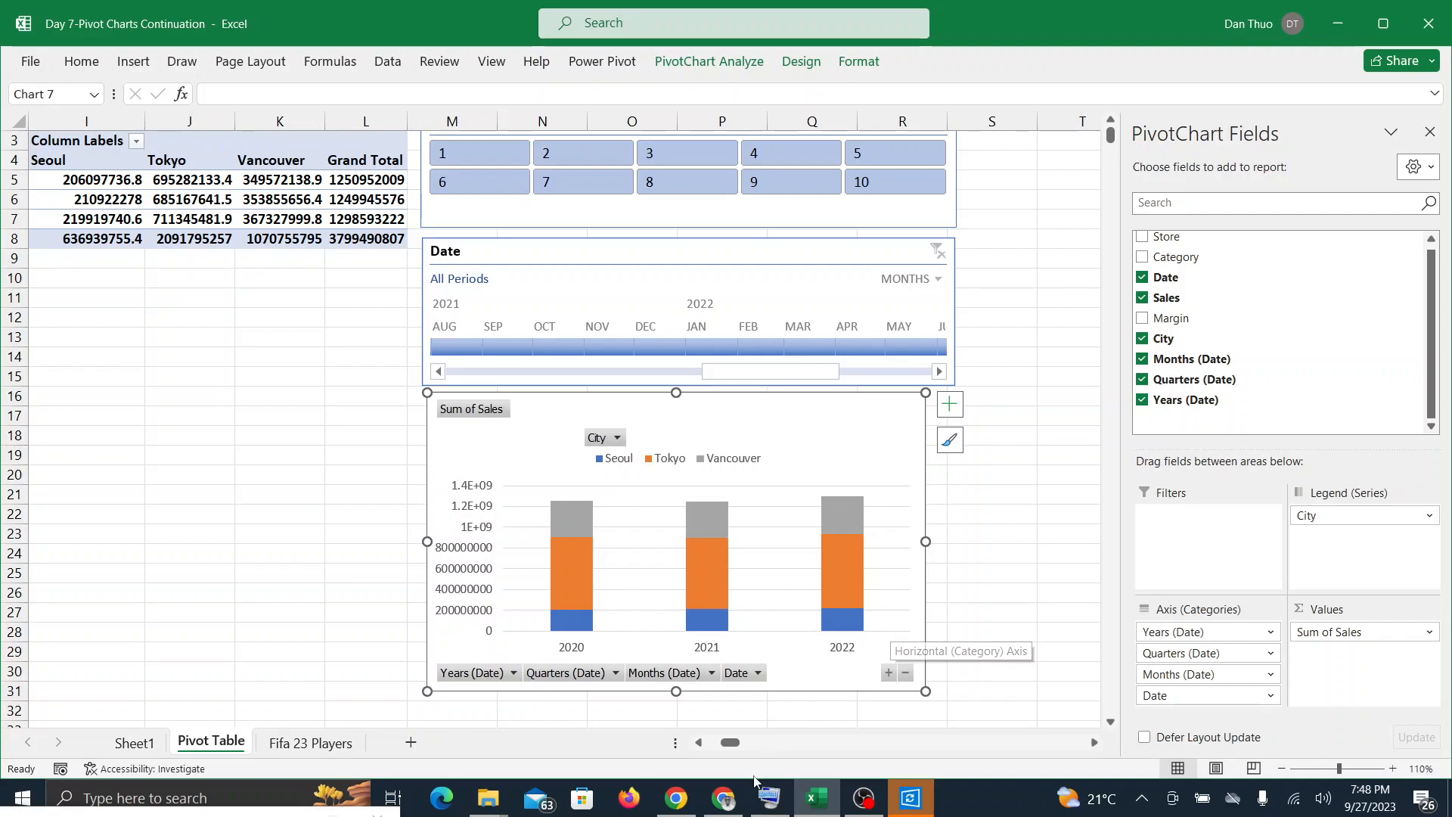
Step: Check the Google Meet call again, return to Excel and expand the PivotChart's date axis from years to quarters
click(738, 800)
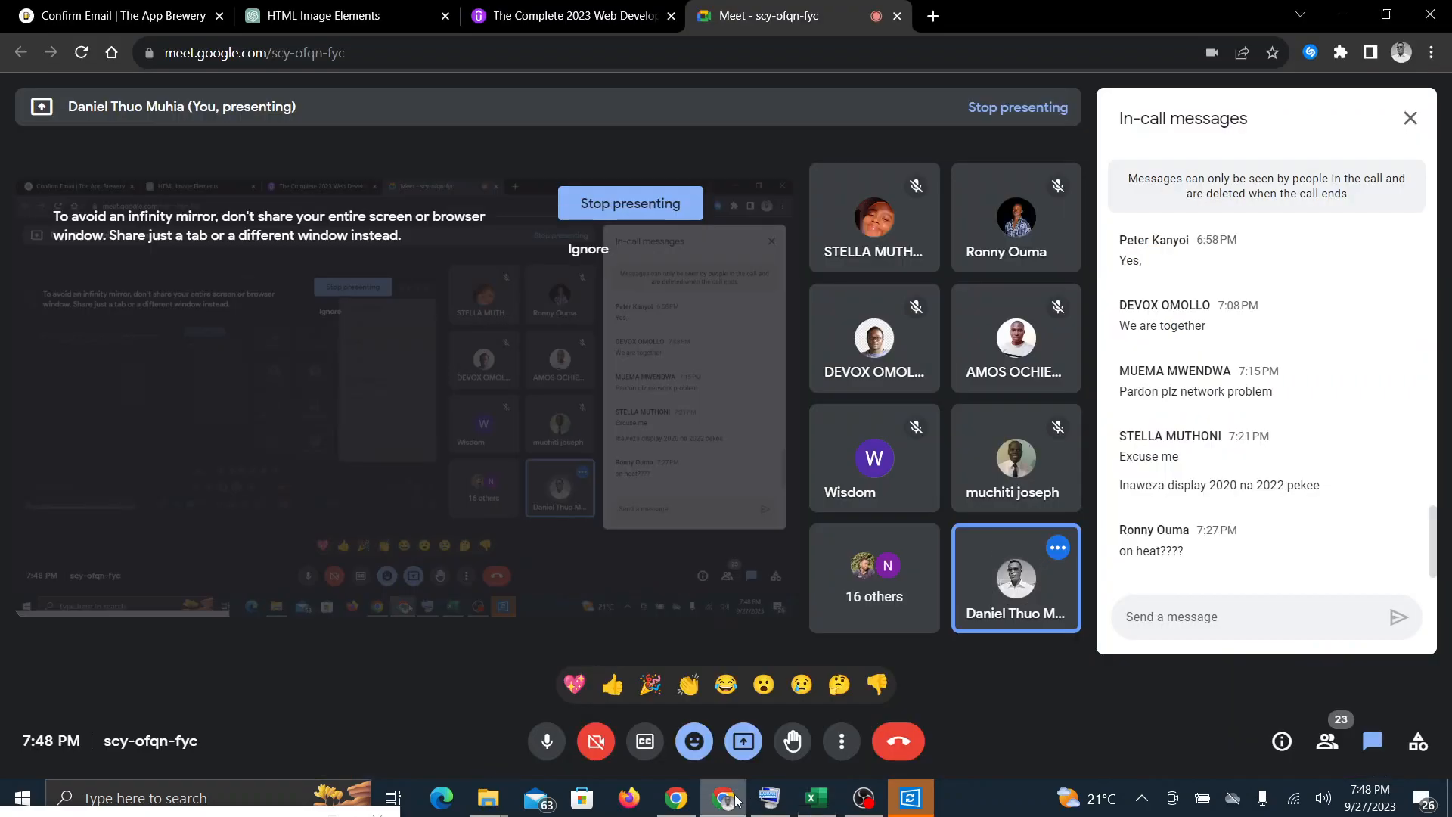
click(817, 798)
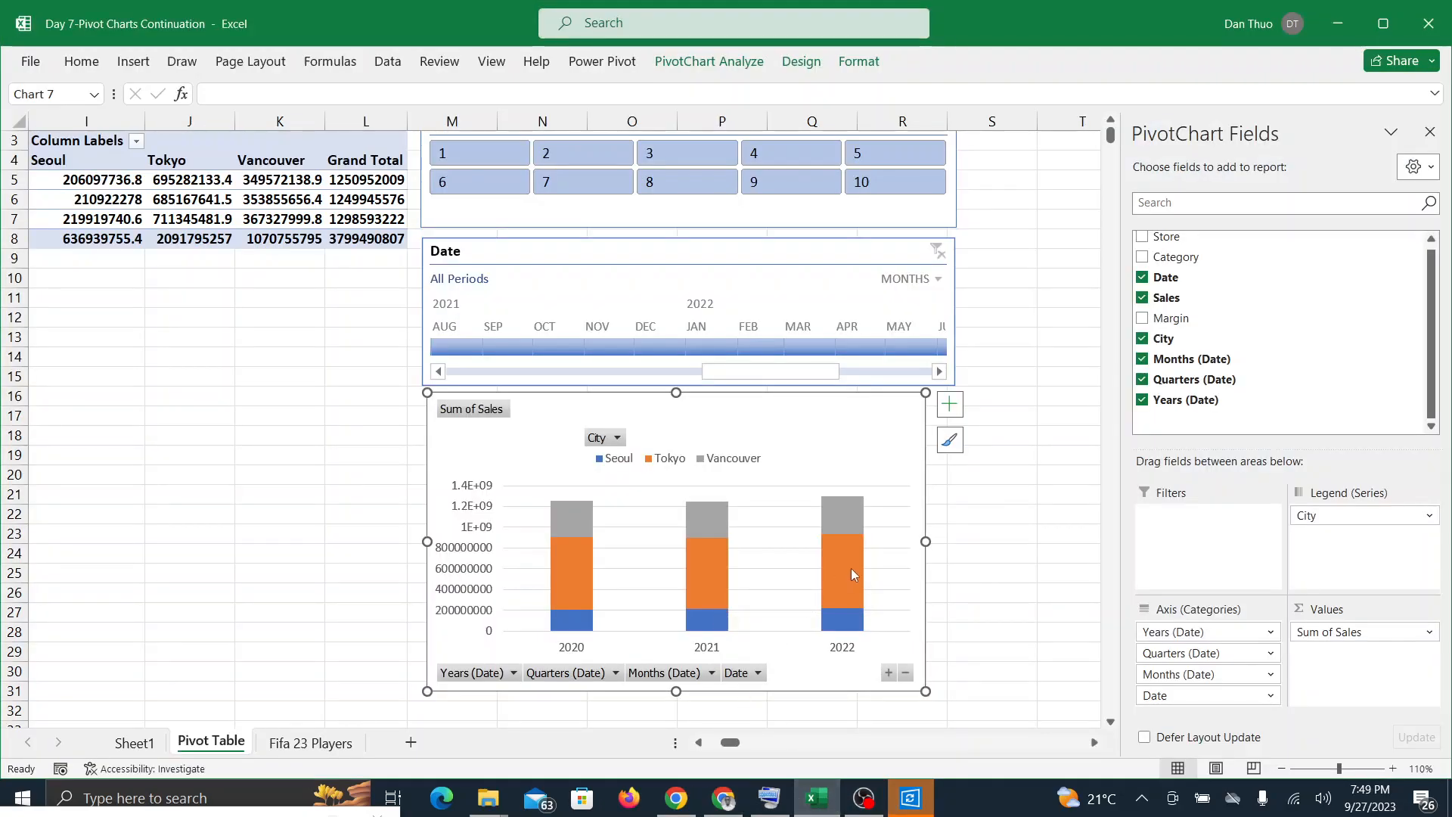
mouse_move(852, 573)
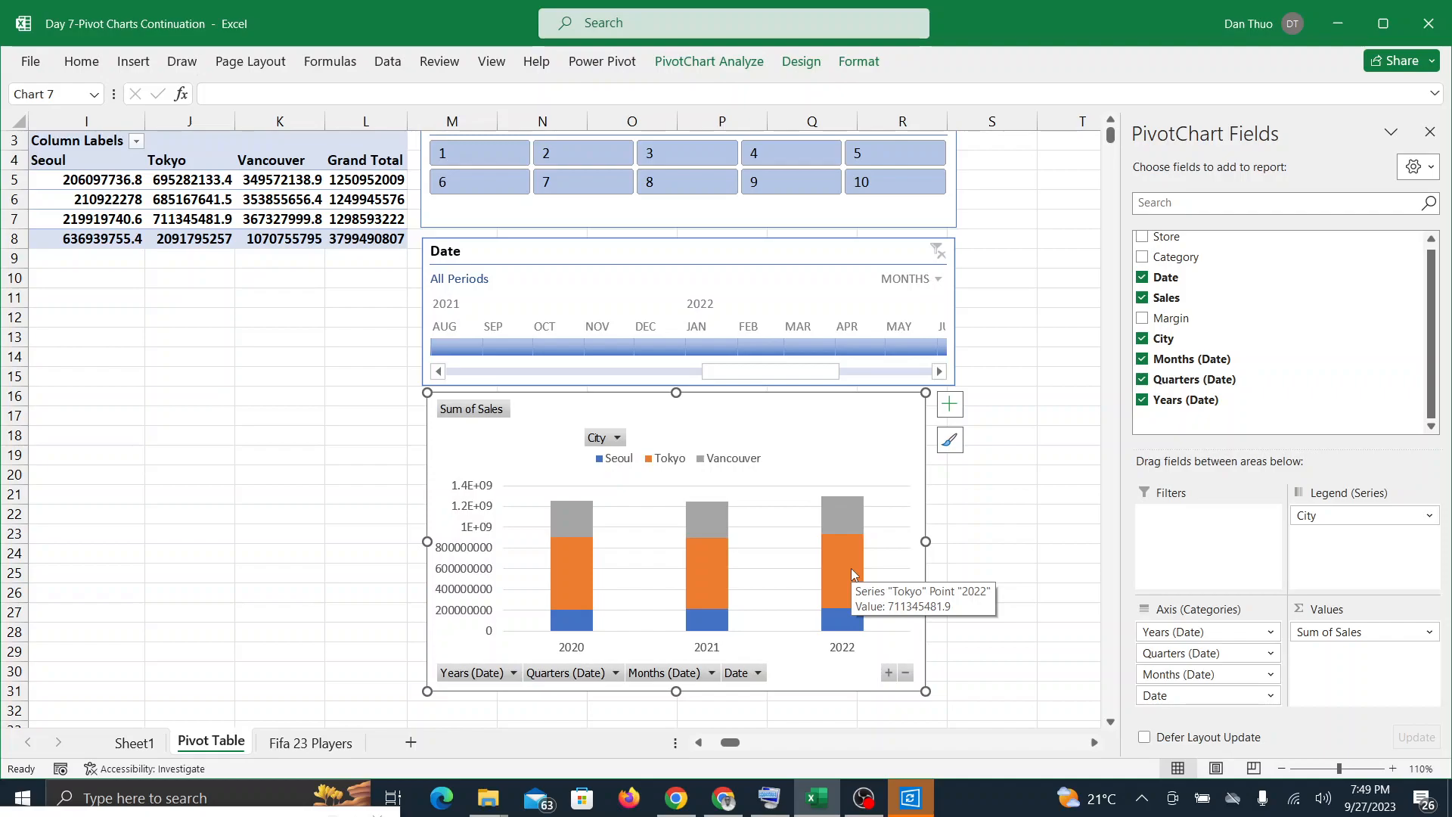
click(887, 672)
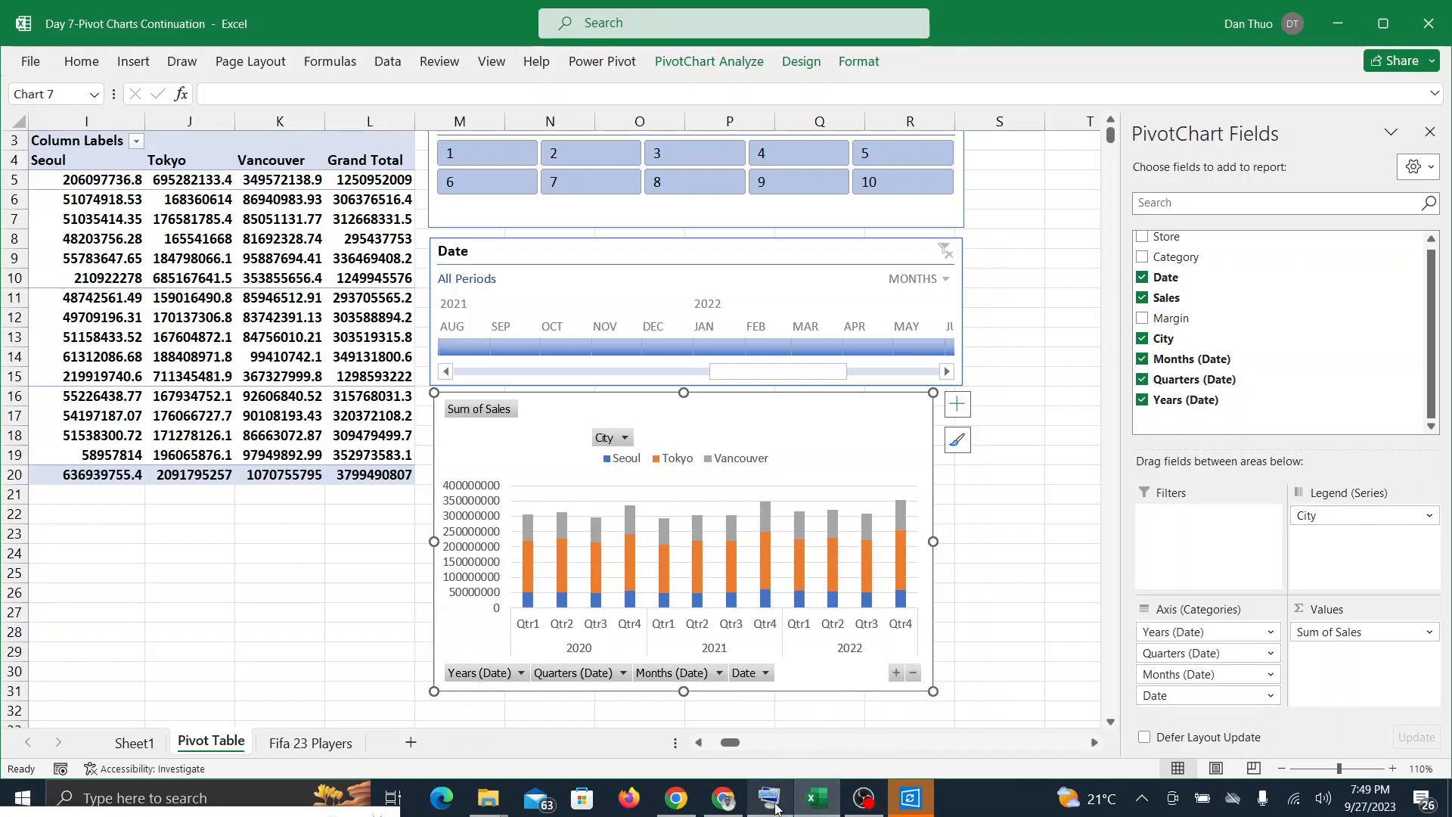
Step: Check the Google Meet call for participants' questions and review the quarterly PivotTable beside the chart in Excel
click(818, 803)
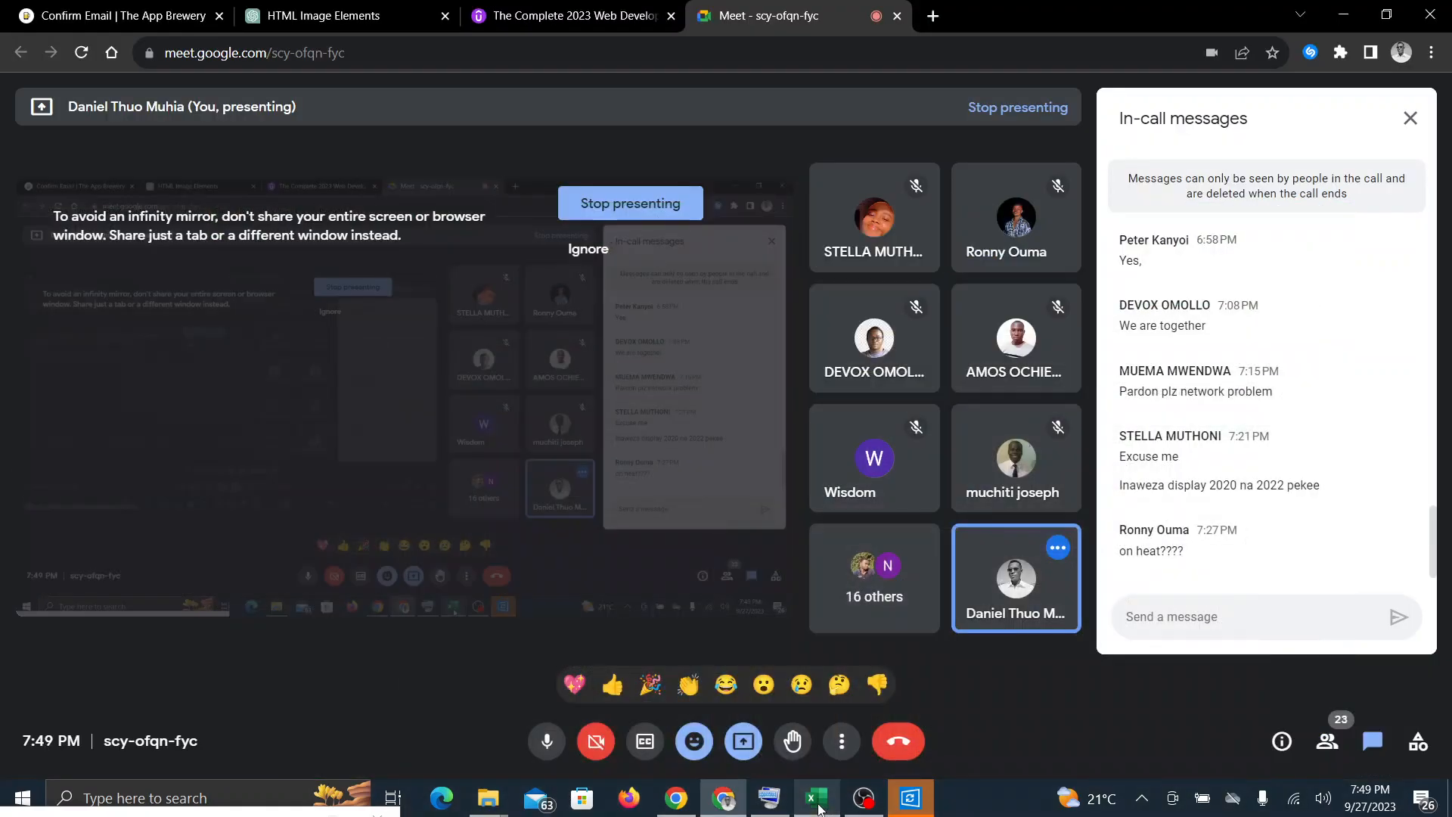
click(818, 802)
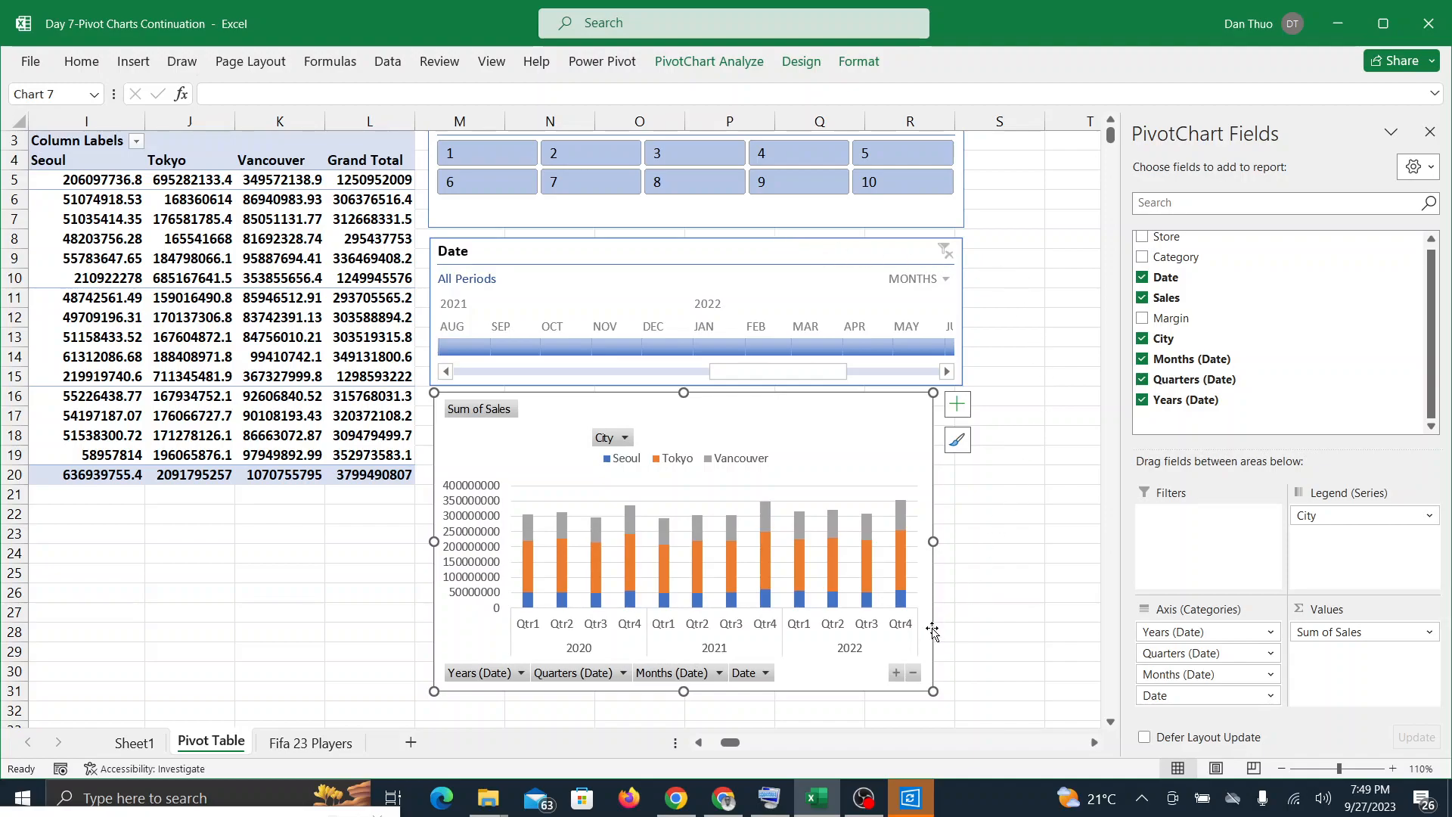
click(812, 801)
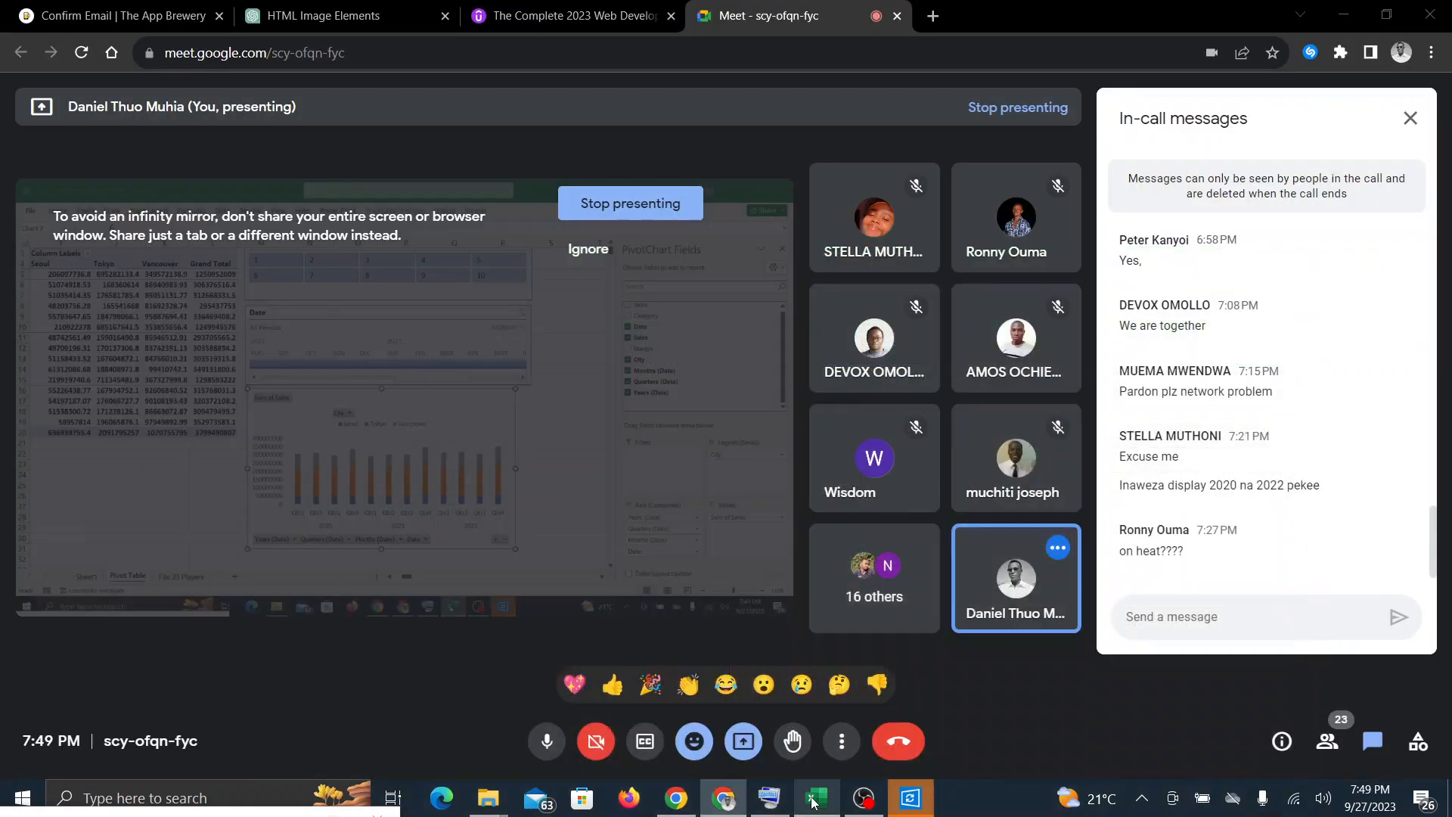
click(815, 804)
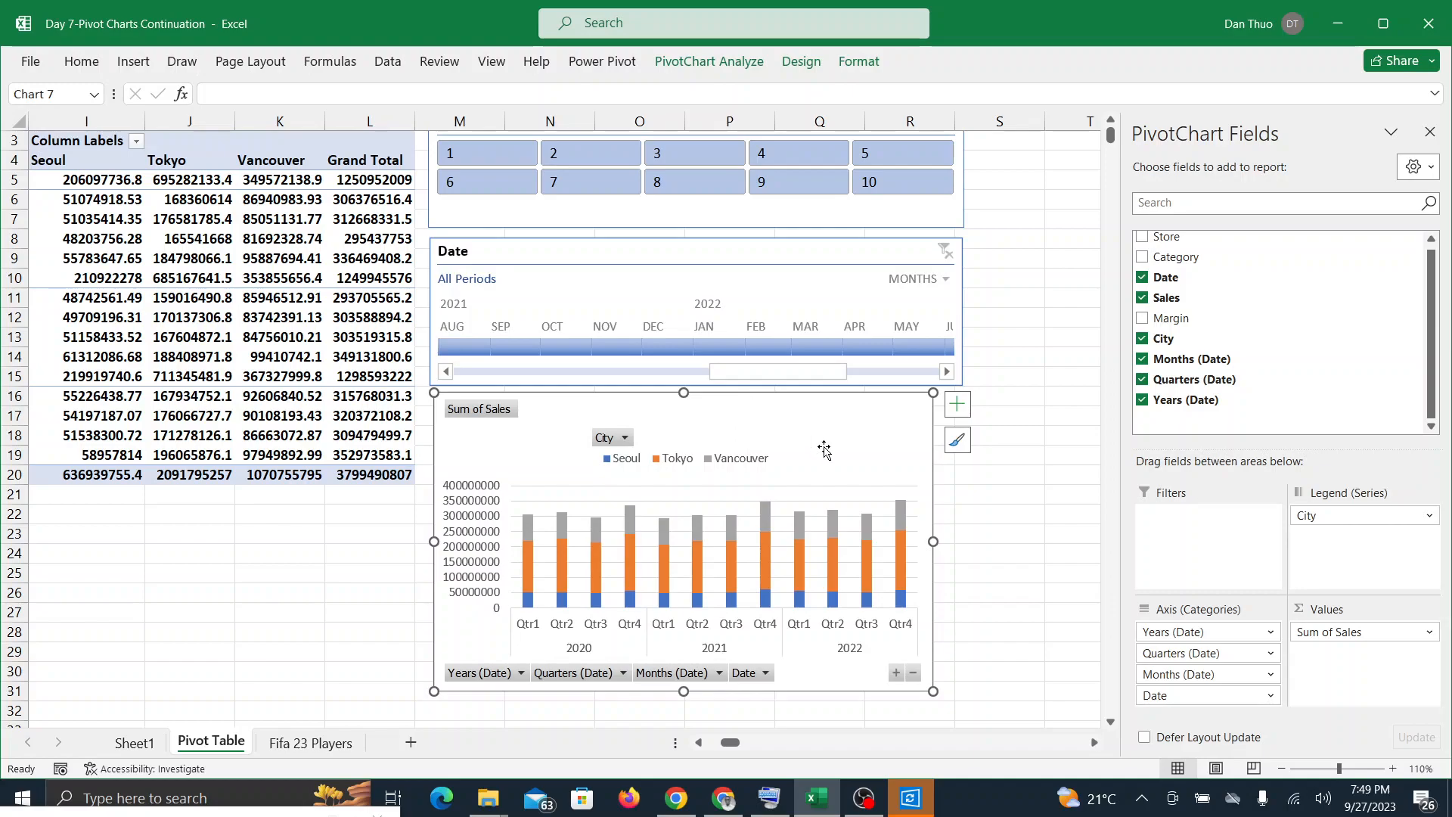
click(724, 797)
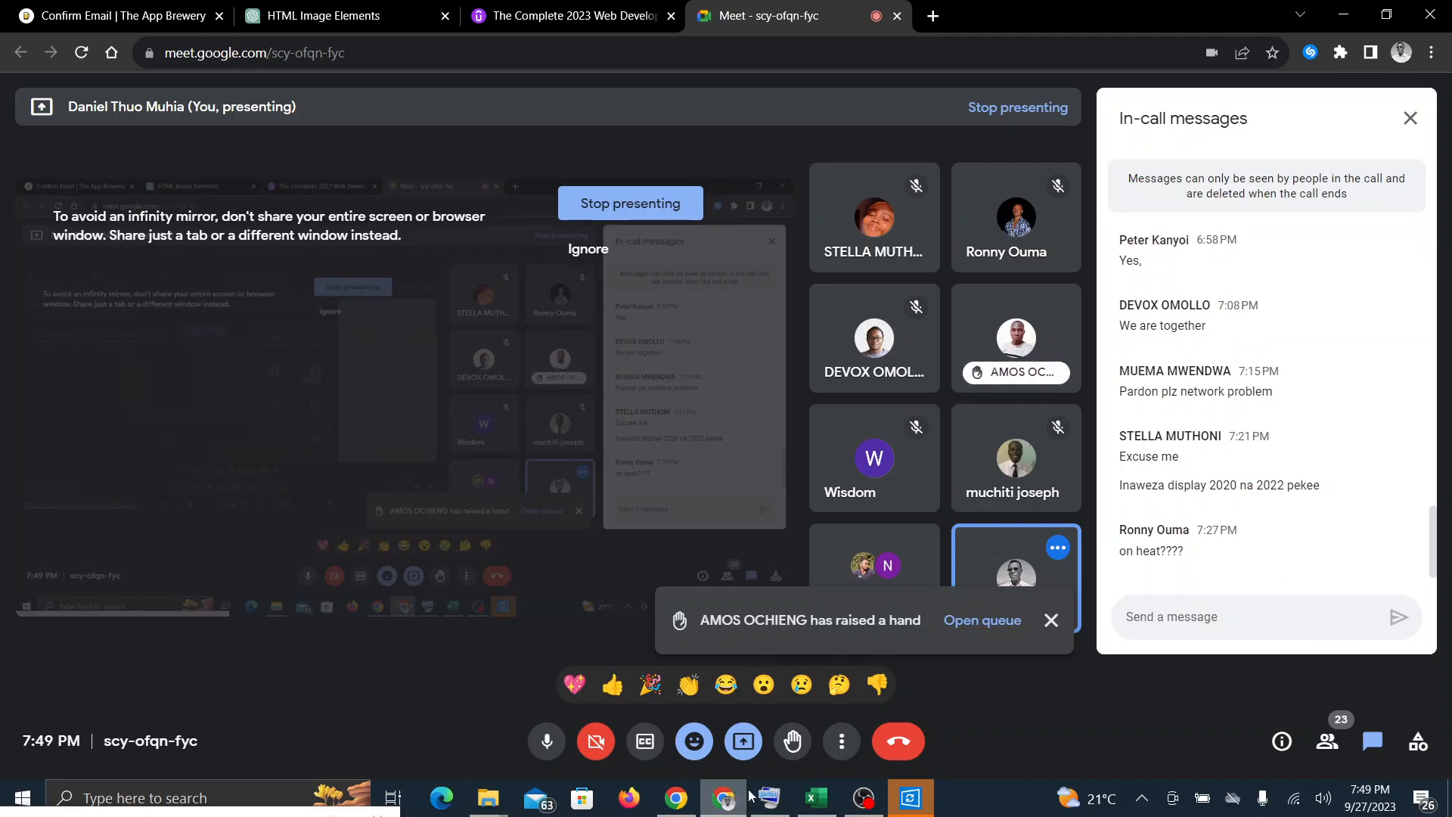
click(817, 797)
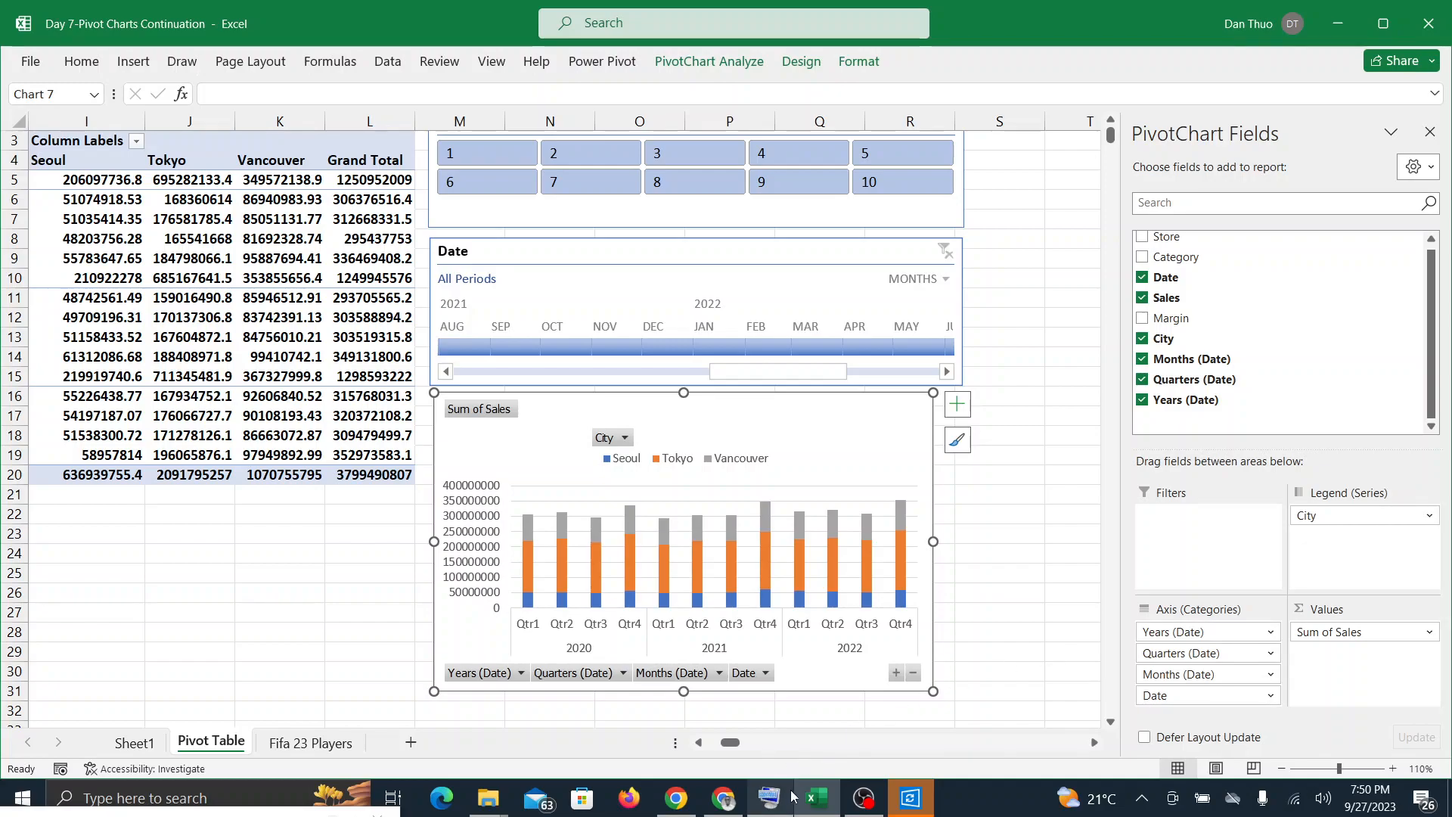
click(724, 808)
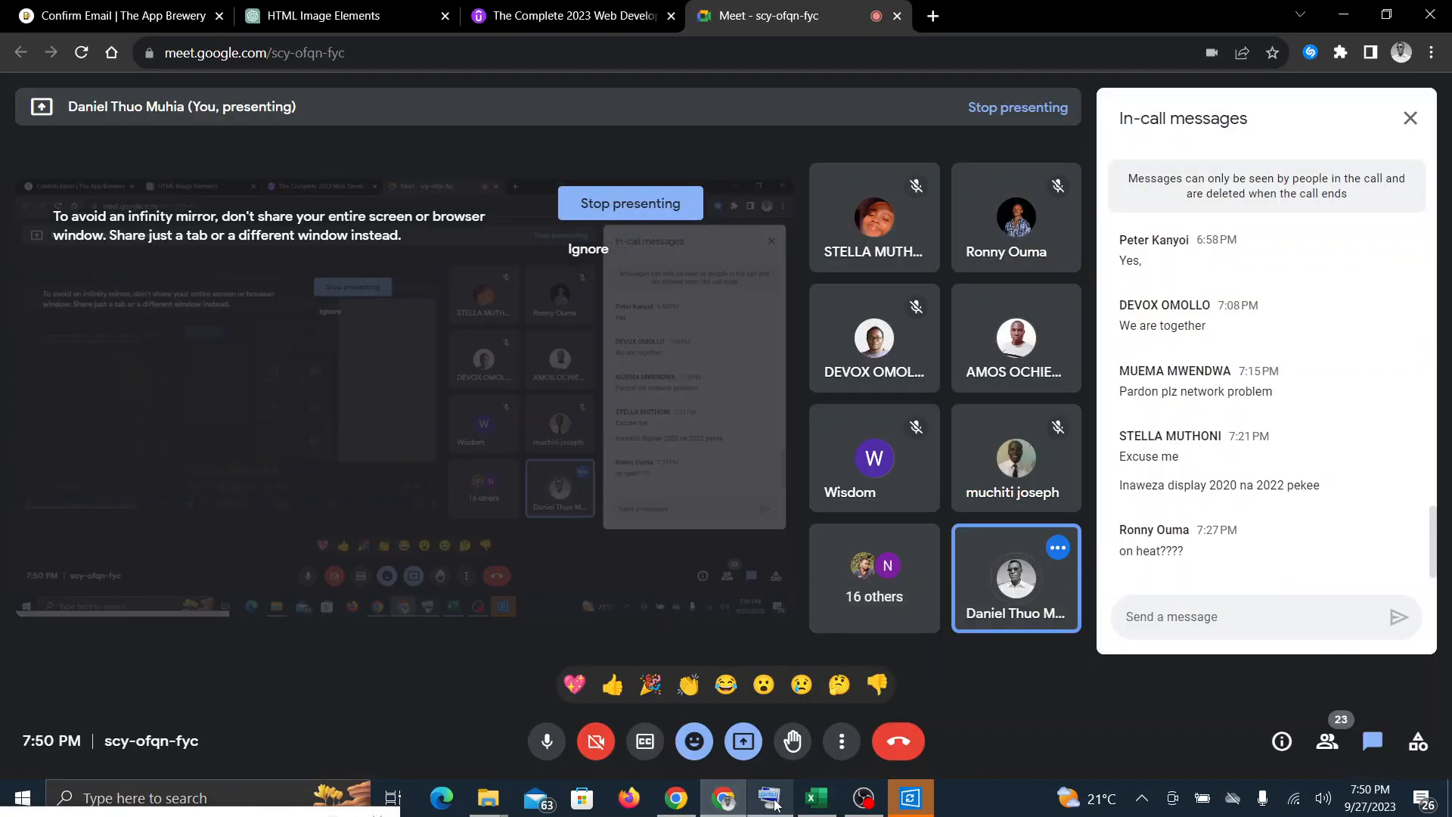
click(813, 807)
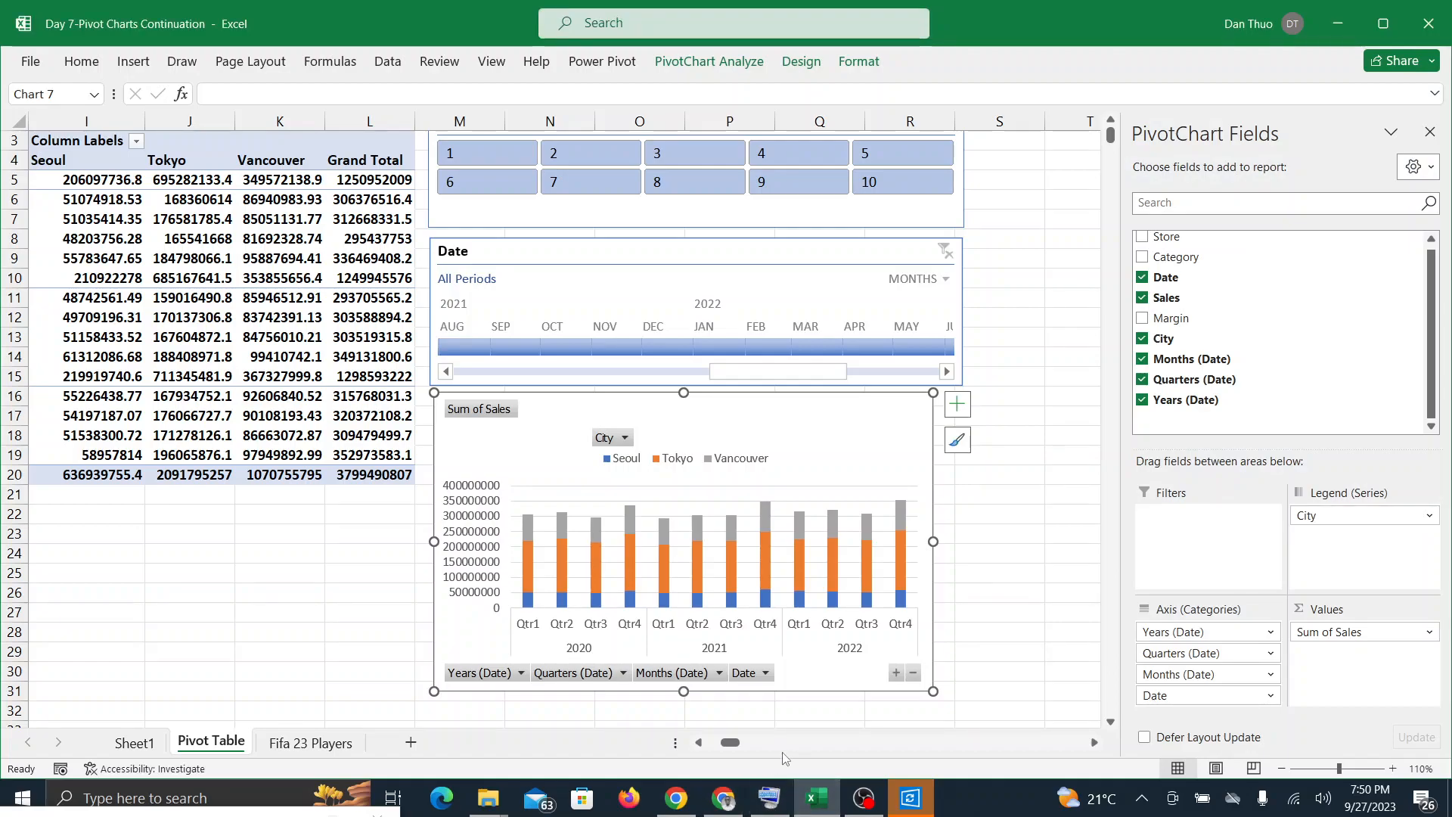
scroll(785, 758, up, 1)
scroll(785, 759, left, 2)
scroll(785, 758, left, 1)
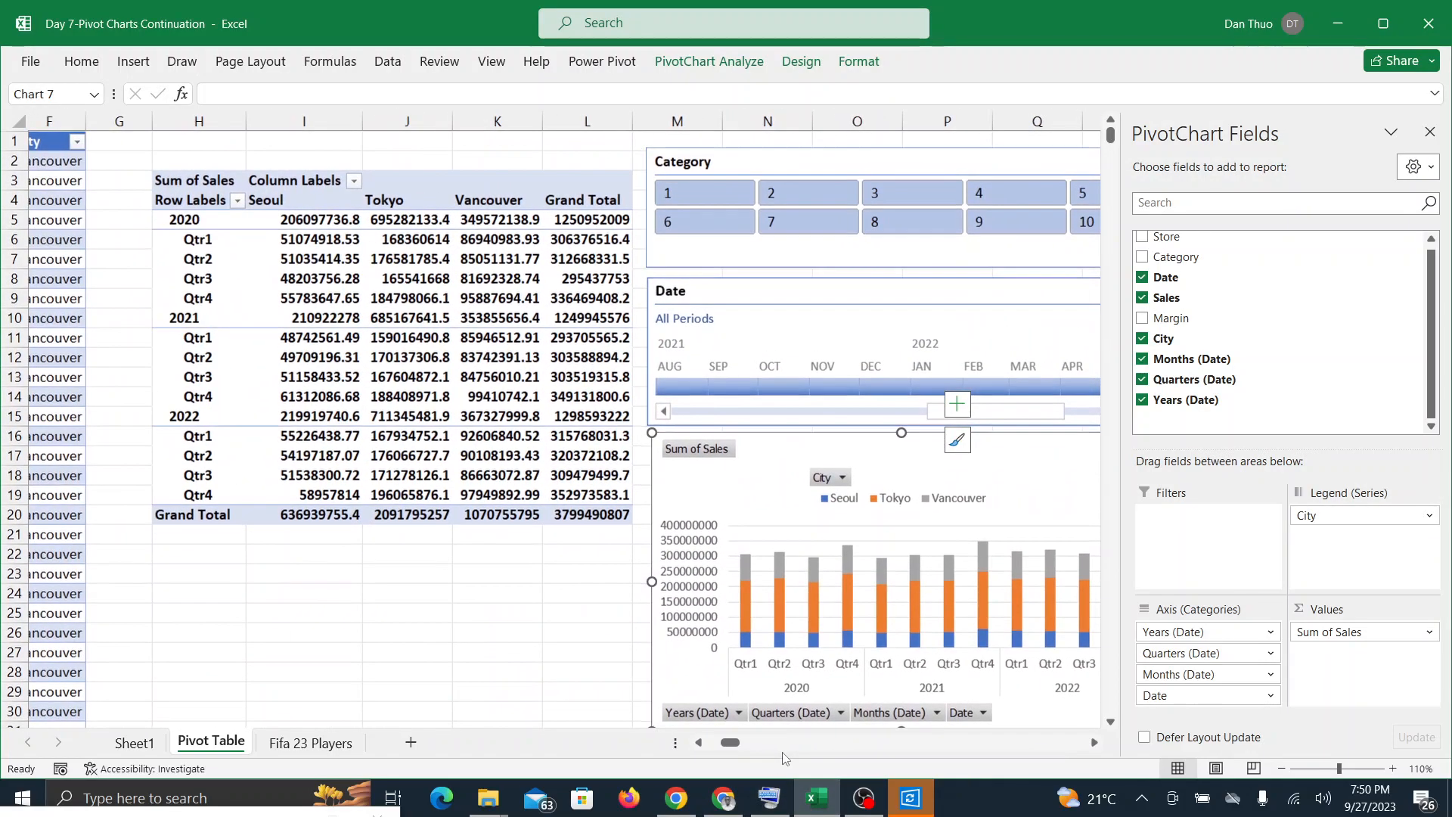
Step: Switch to the Google Meet call and stop presenting the screen
mouse_move(811, 809)
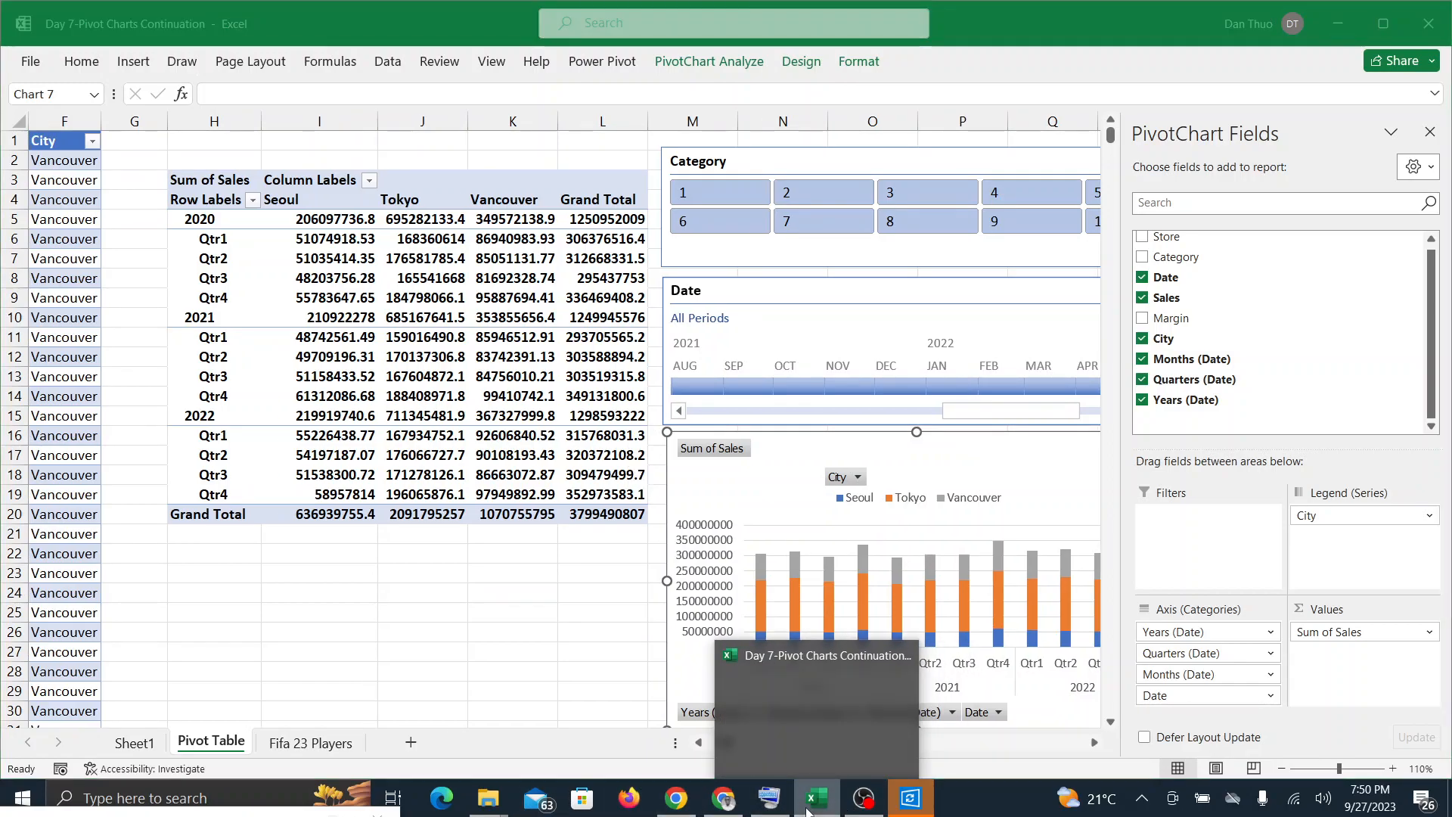
click(810, 809)
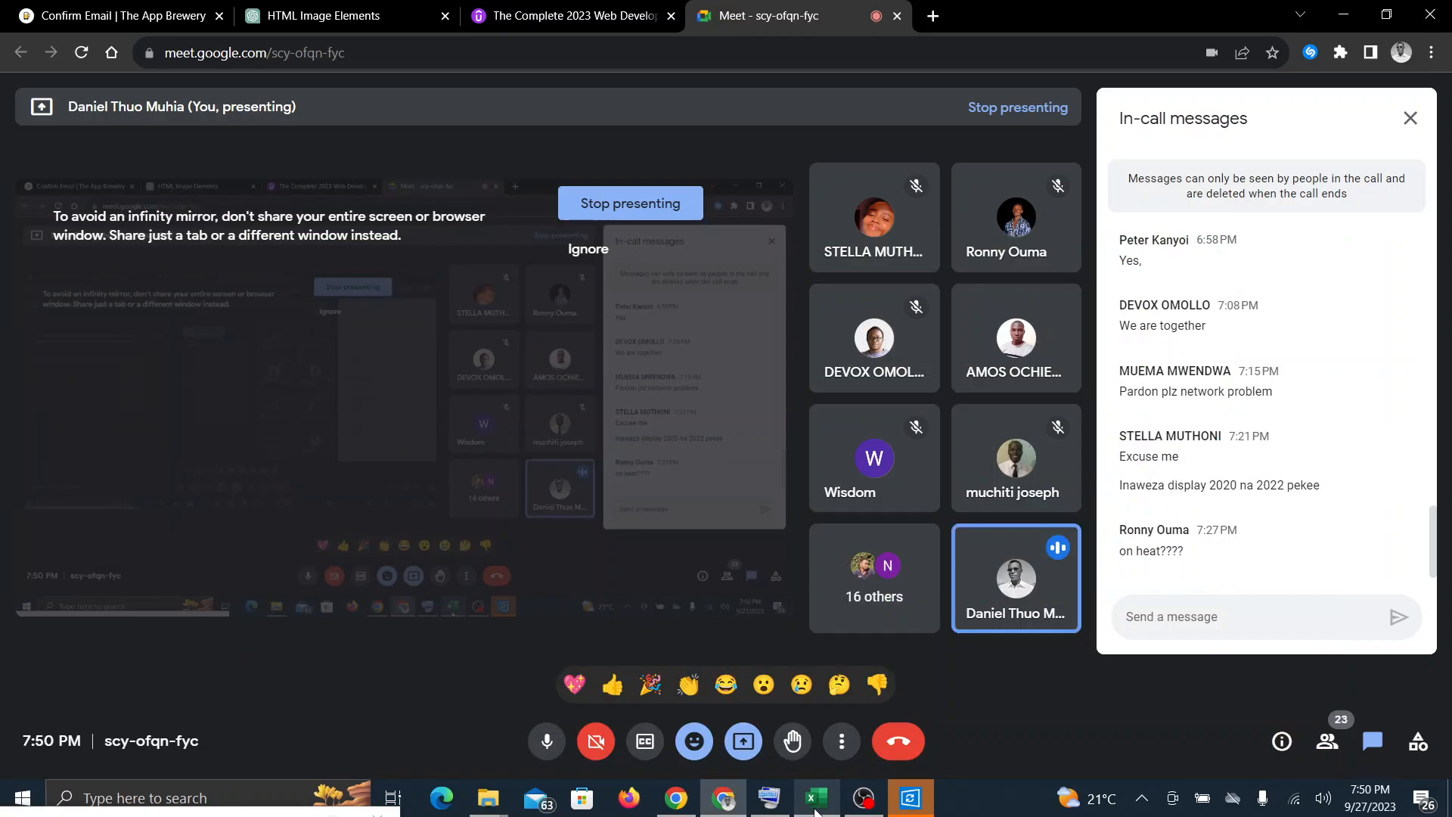
click(744, 743)
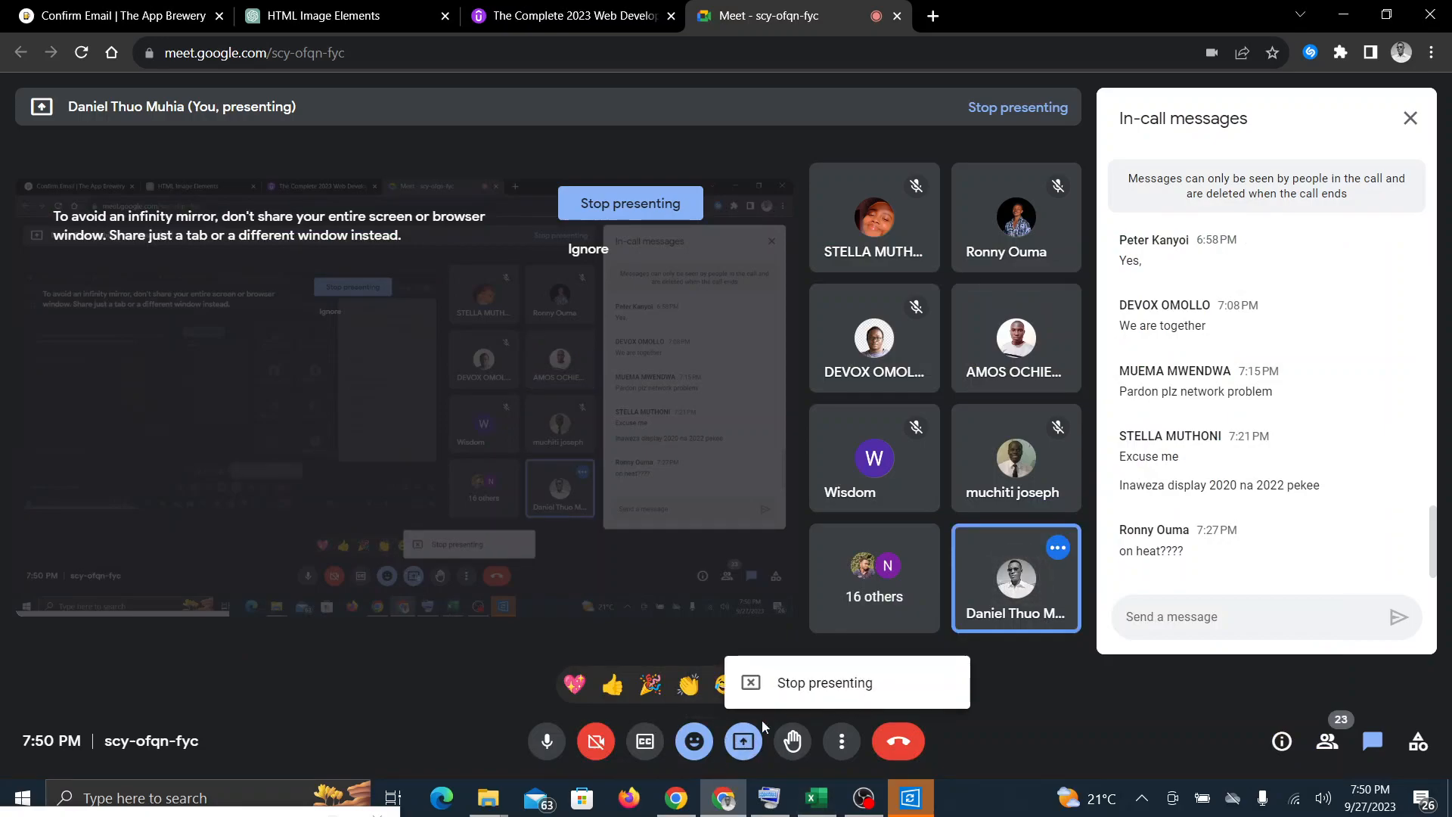
click(751, 685)
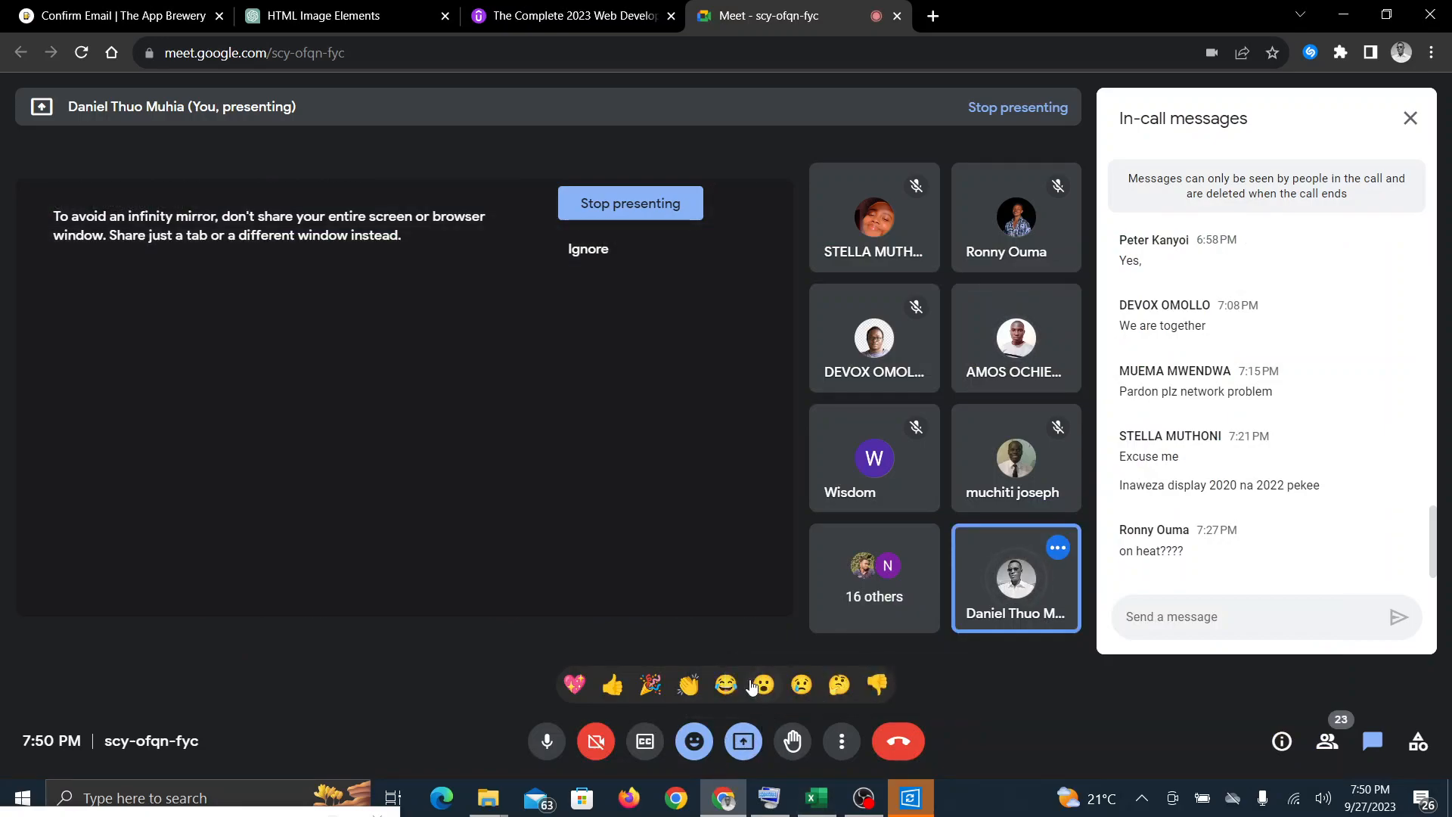
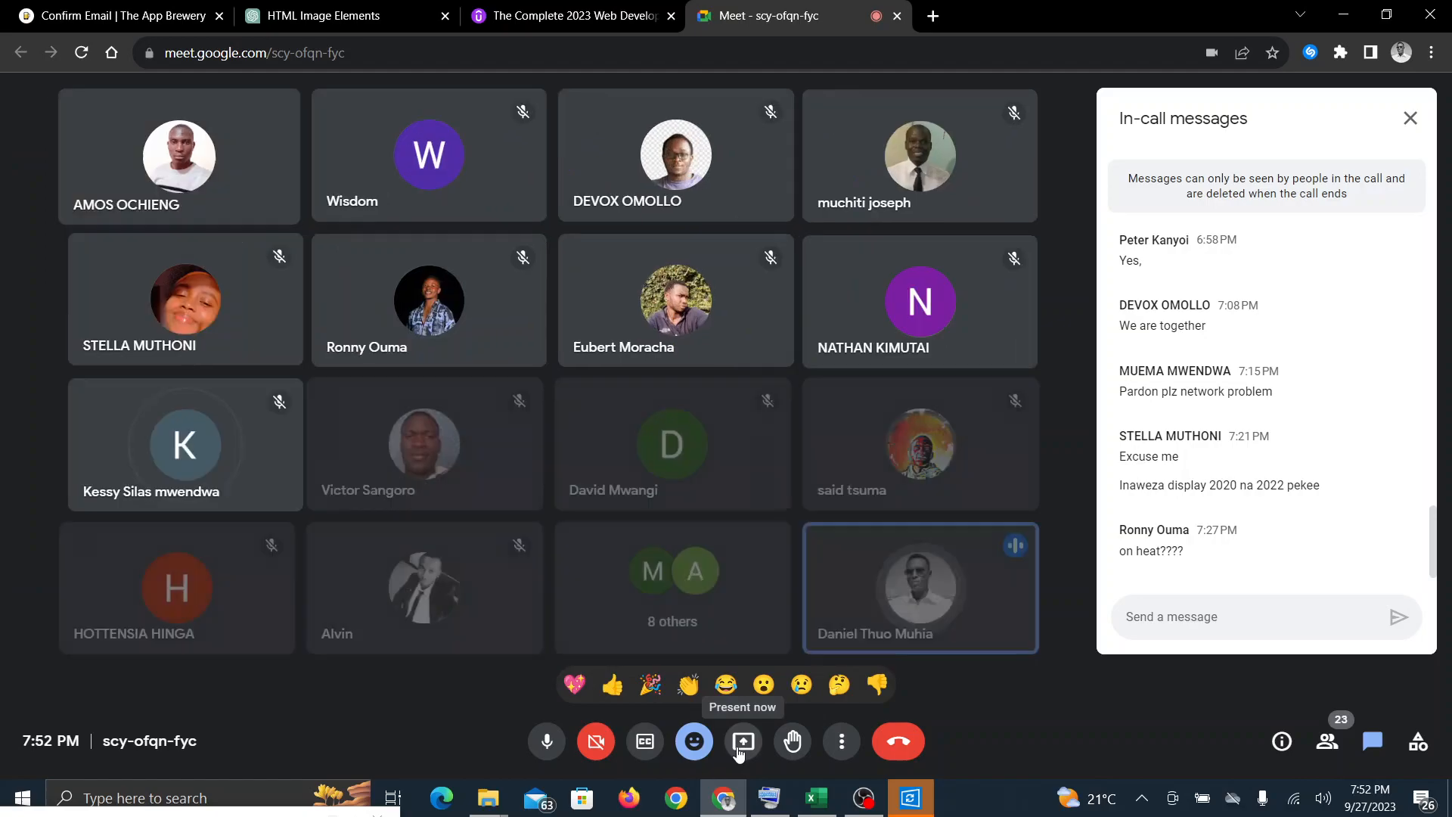
Step: Present the entire screen in the Google Meet call again and switch to the PivotChart workbook in Excel
click(741, 742)
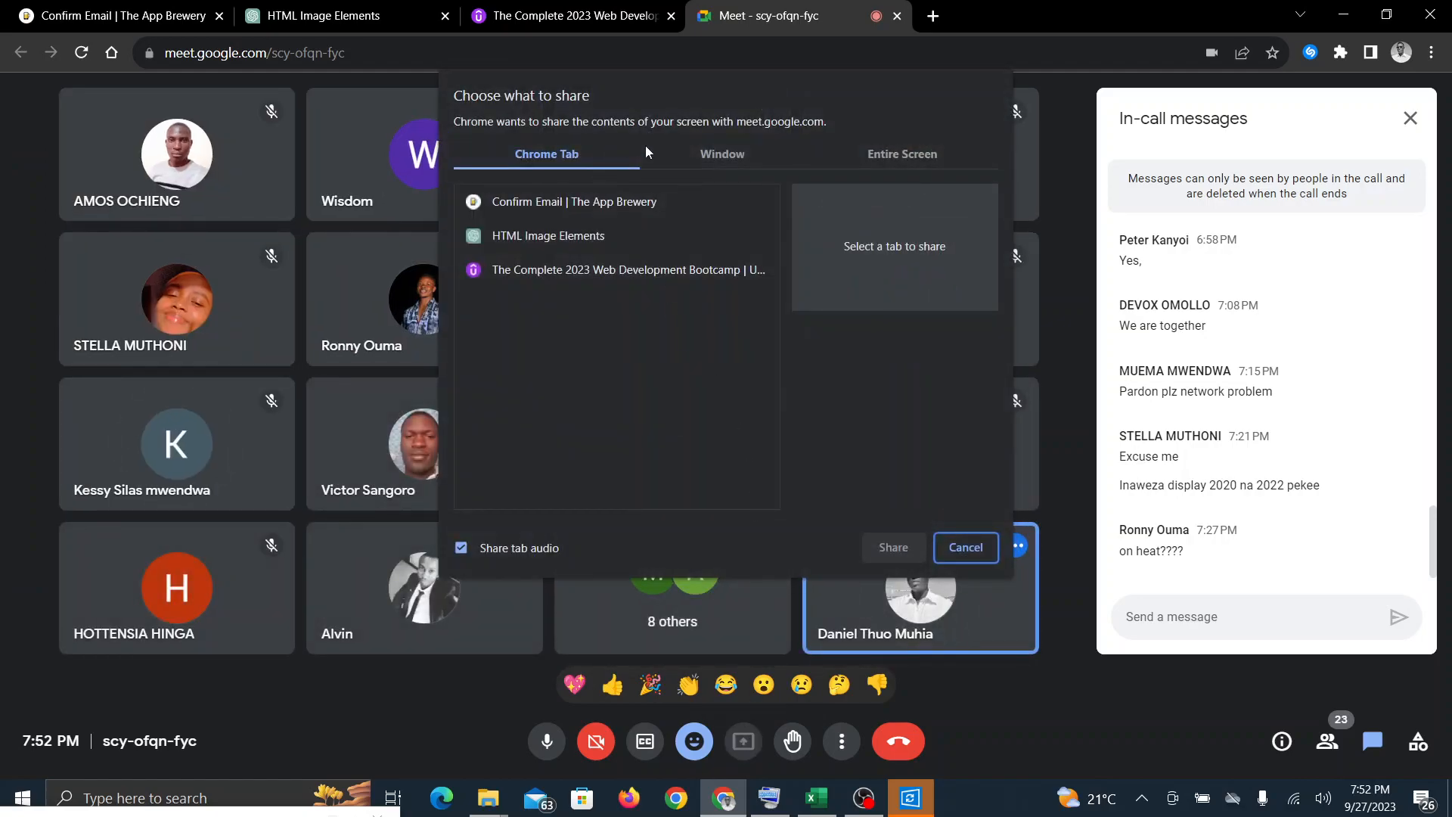
click(896, 156)
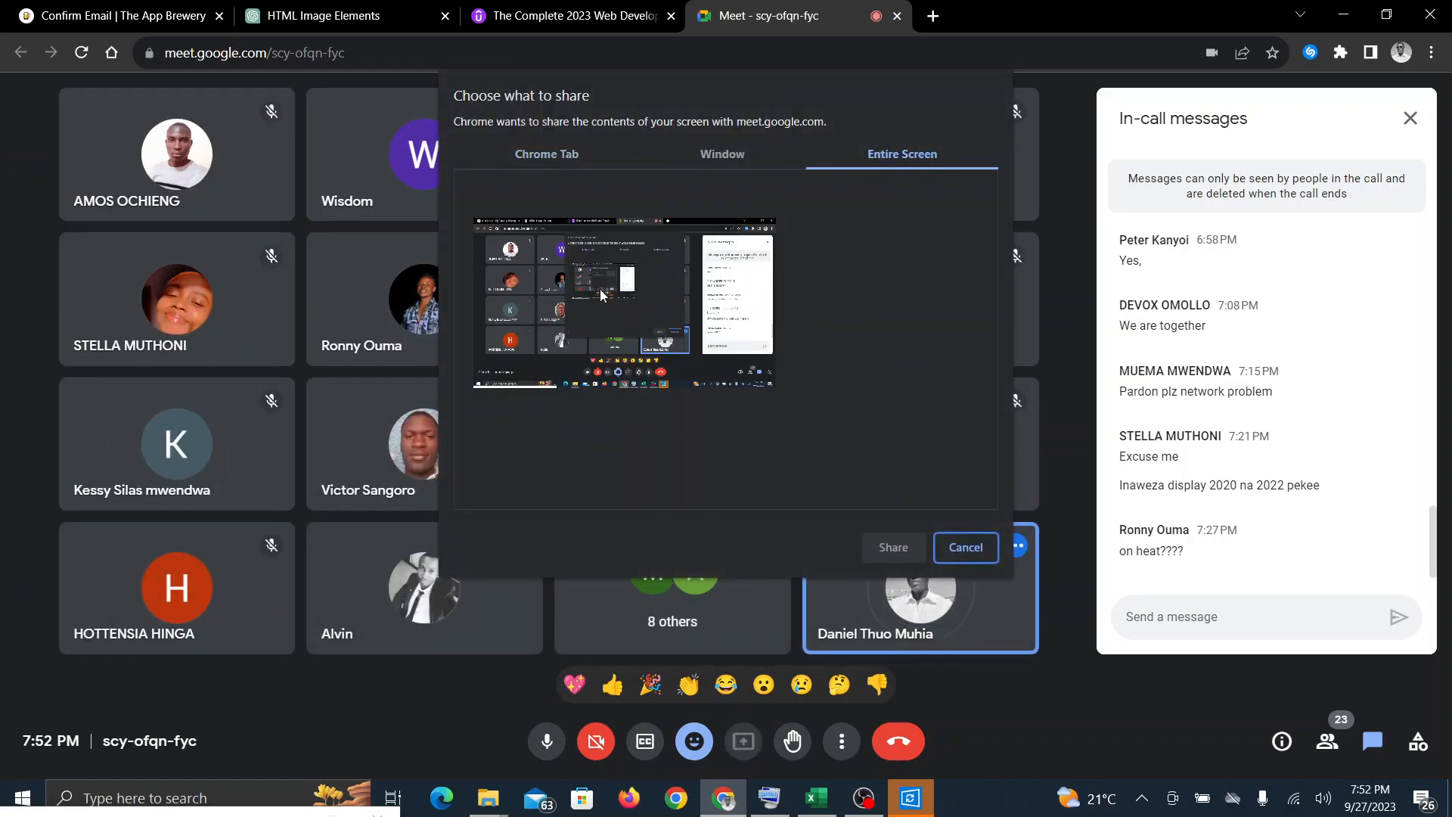
click(892, 546)
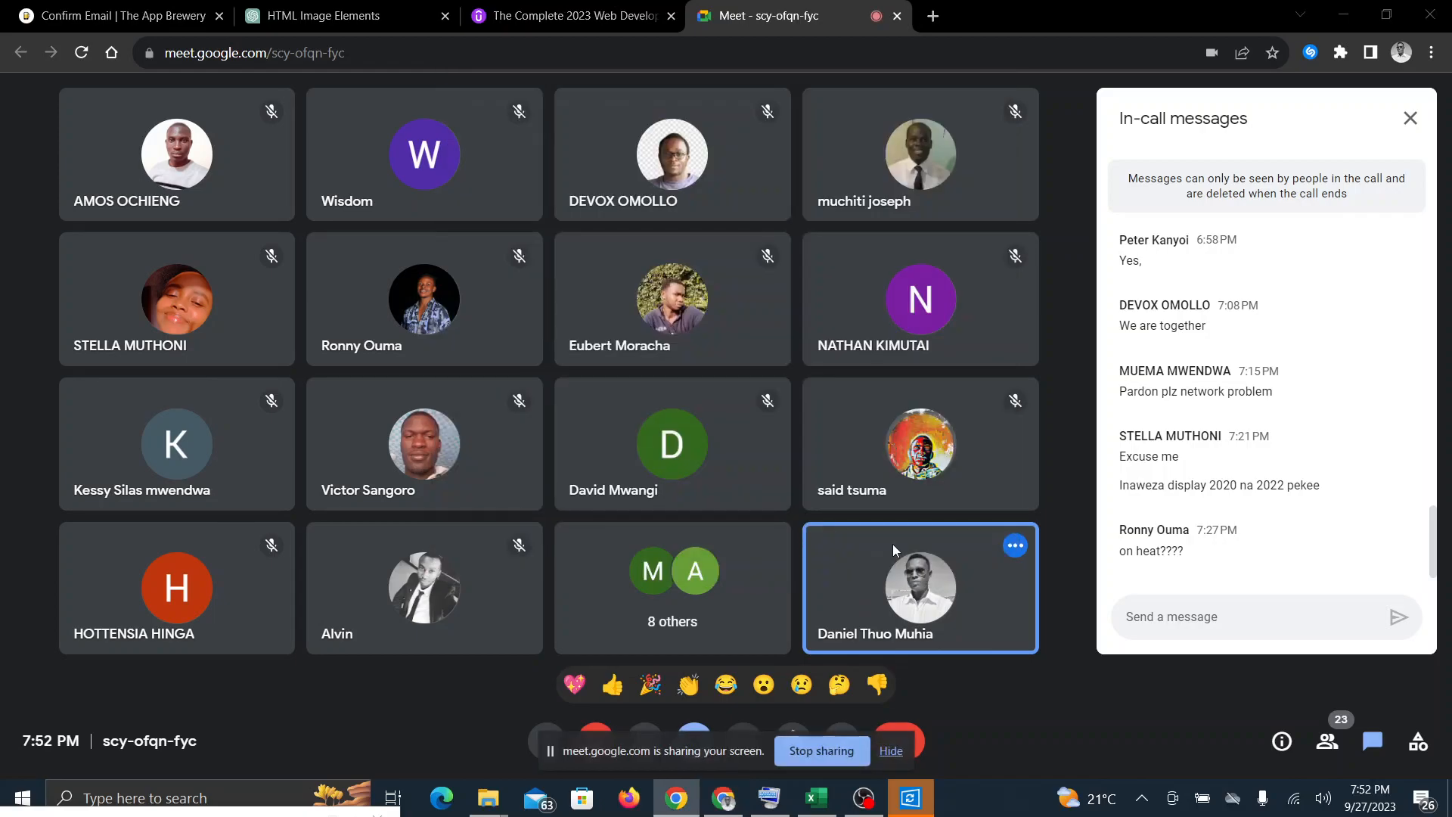
click(817, 798)
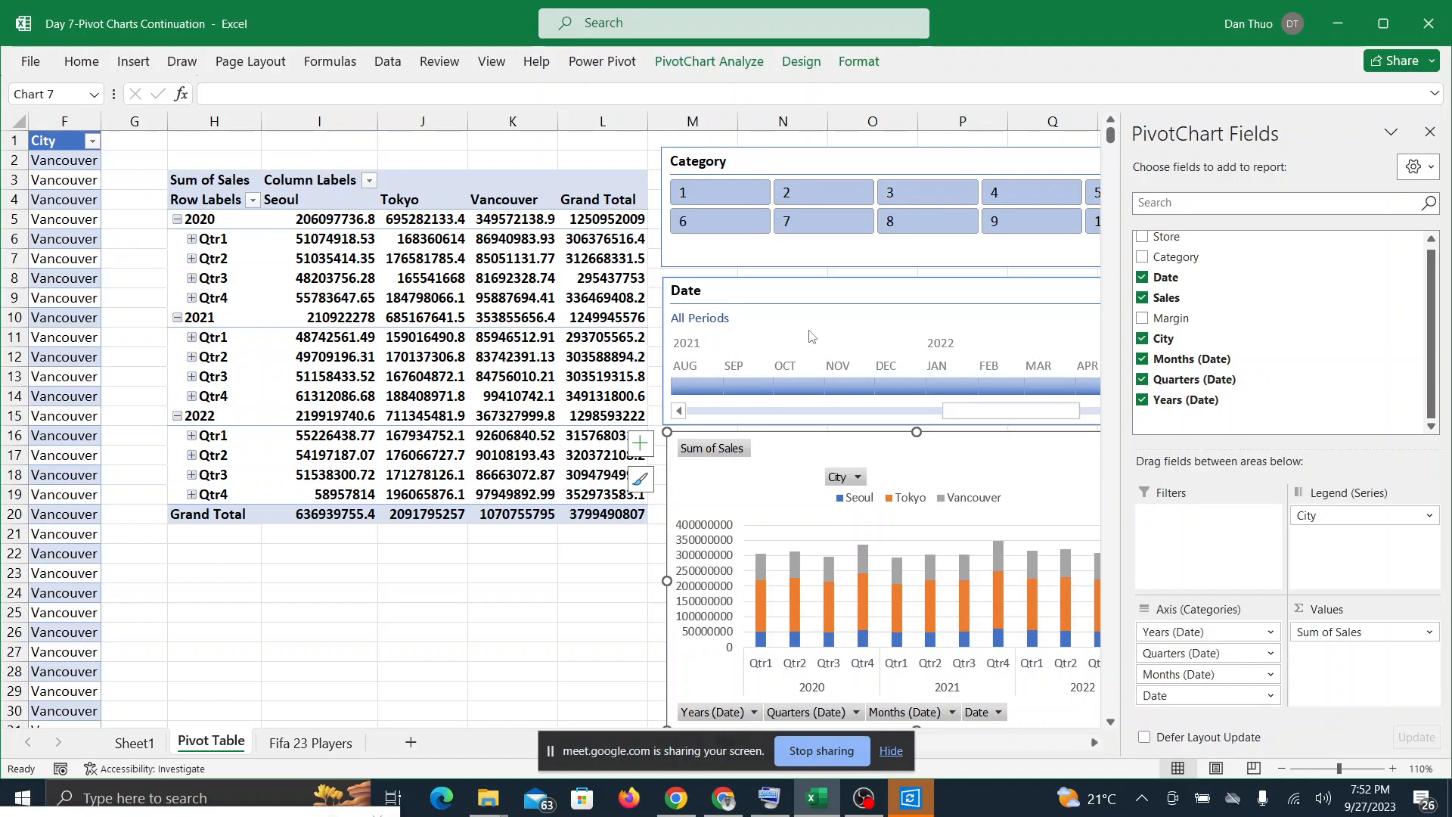
Step: Check the Google Meet call for new messages, return to Excel and hide the screen-sharing notice
click(723, 798)
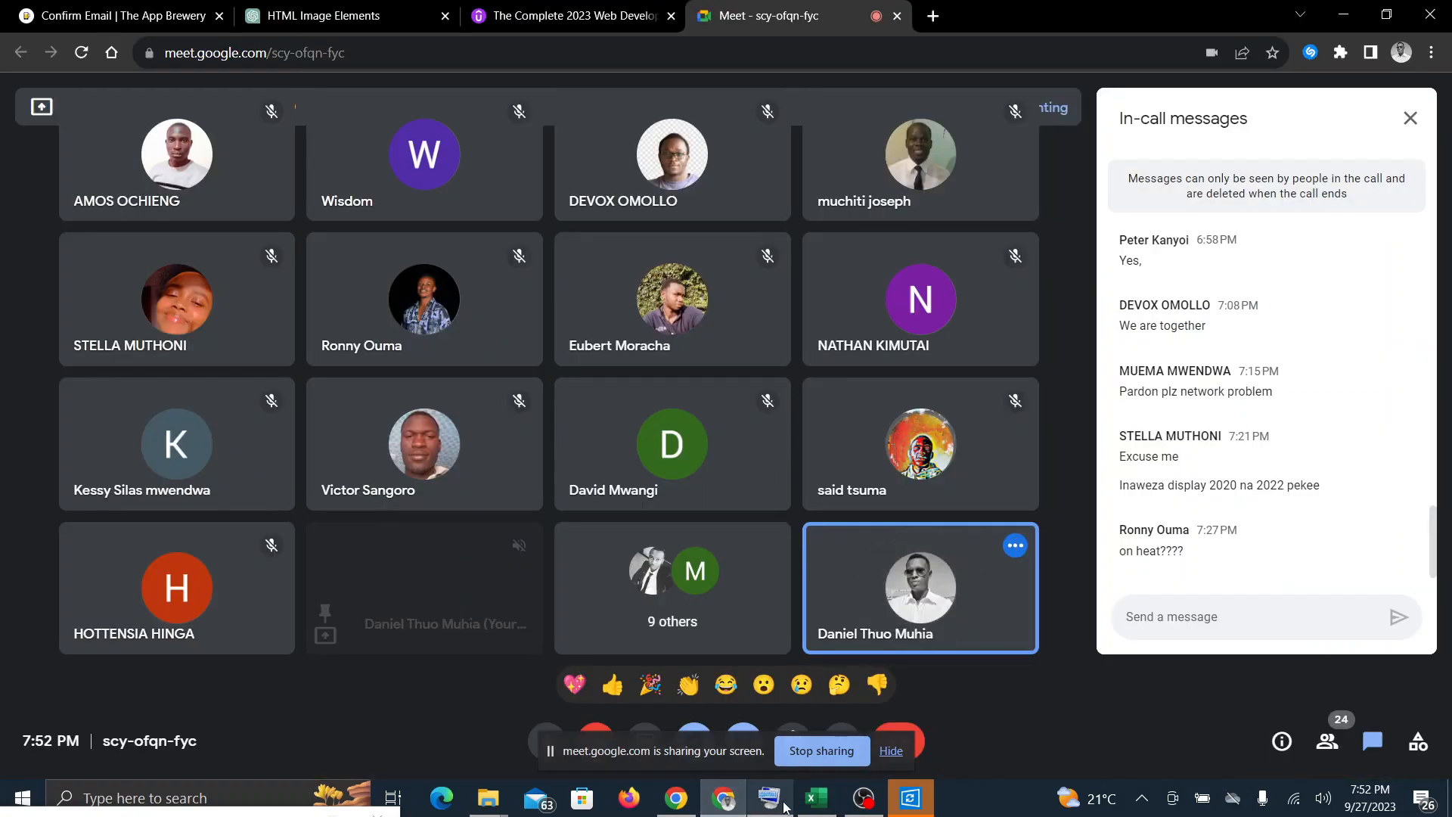
mouse_move(862, 803)
mouse_move(817, 798)
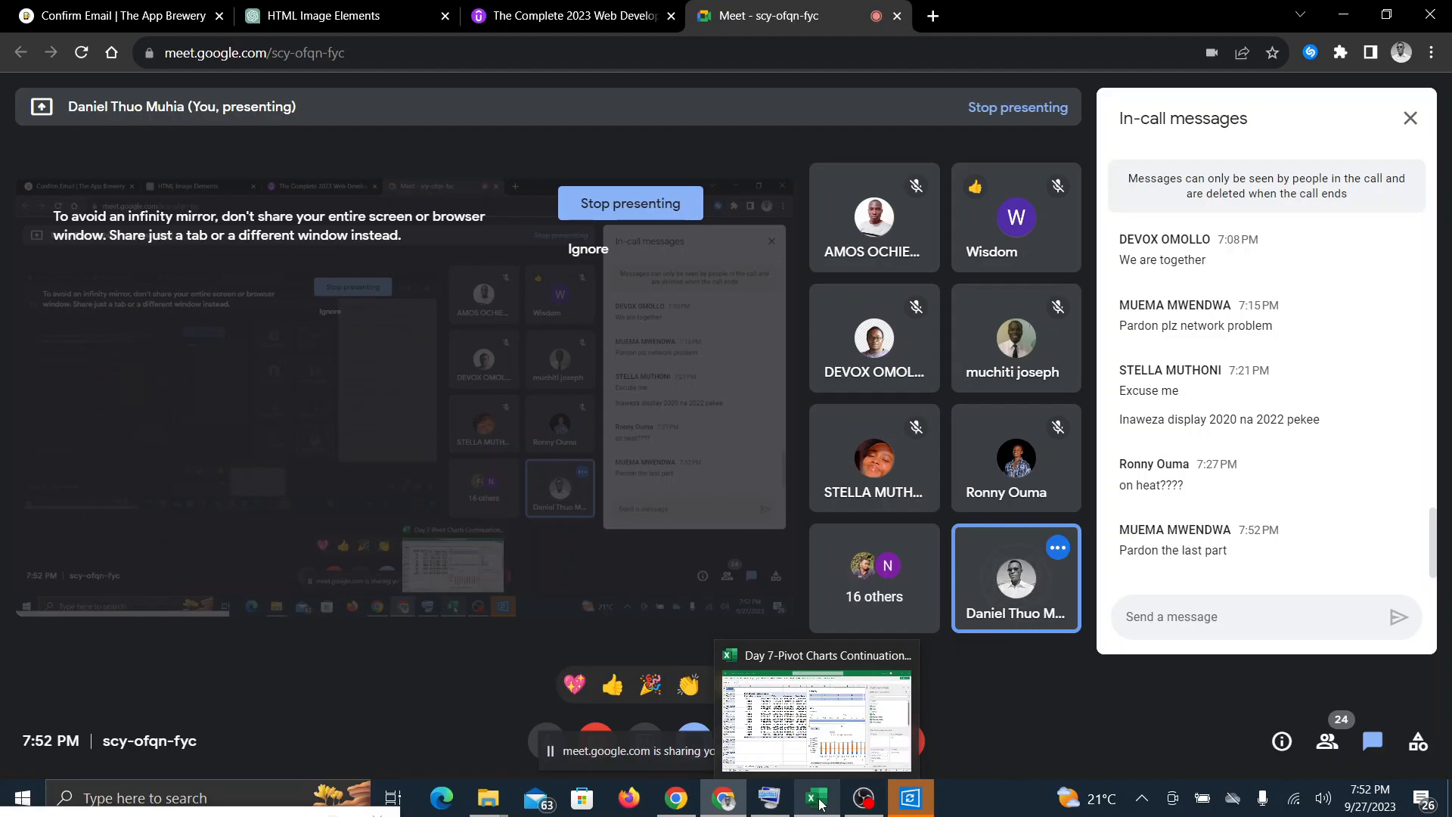
click(820, 803)
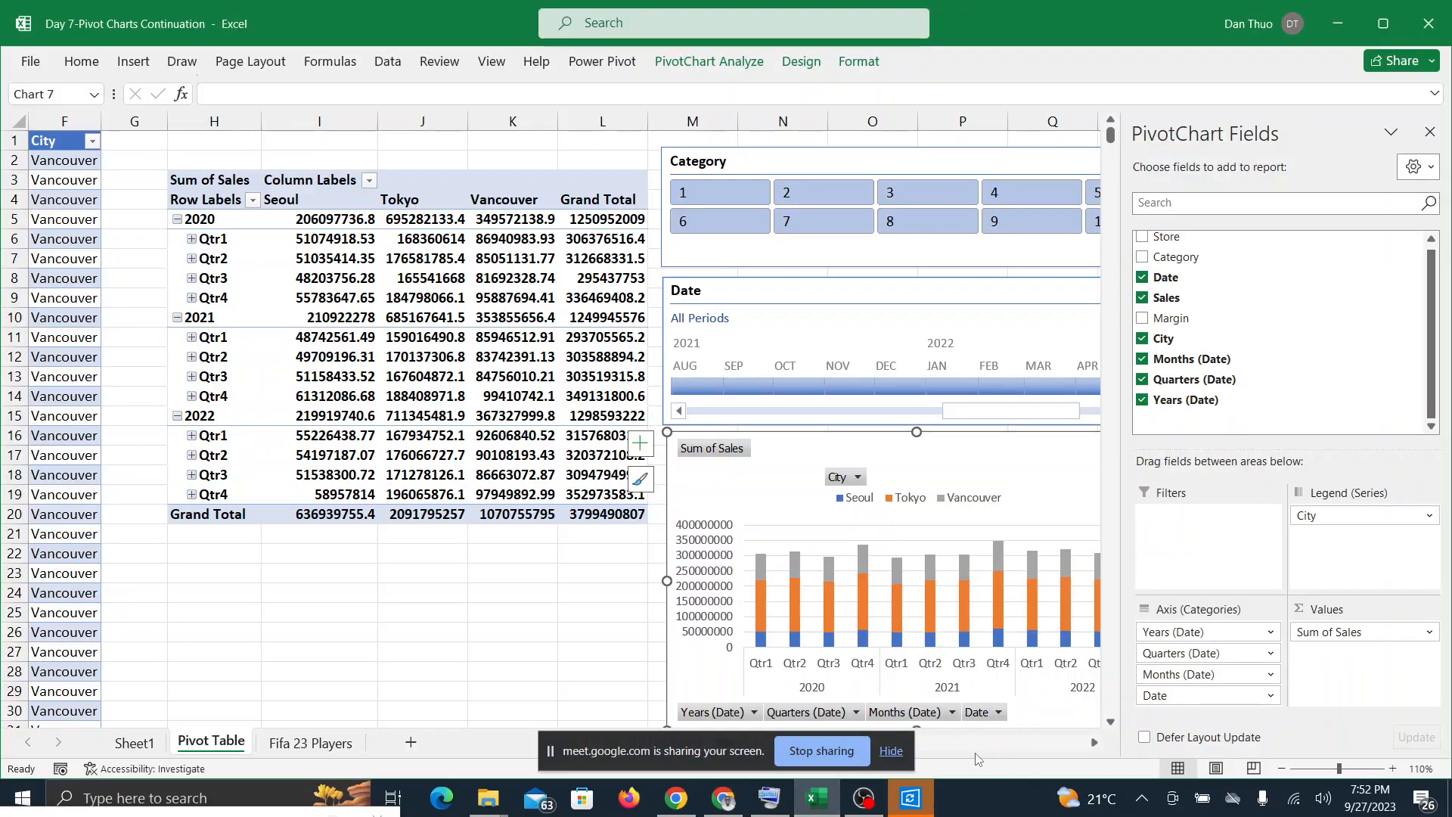
click(892, 752)
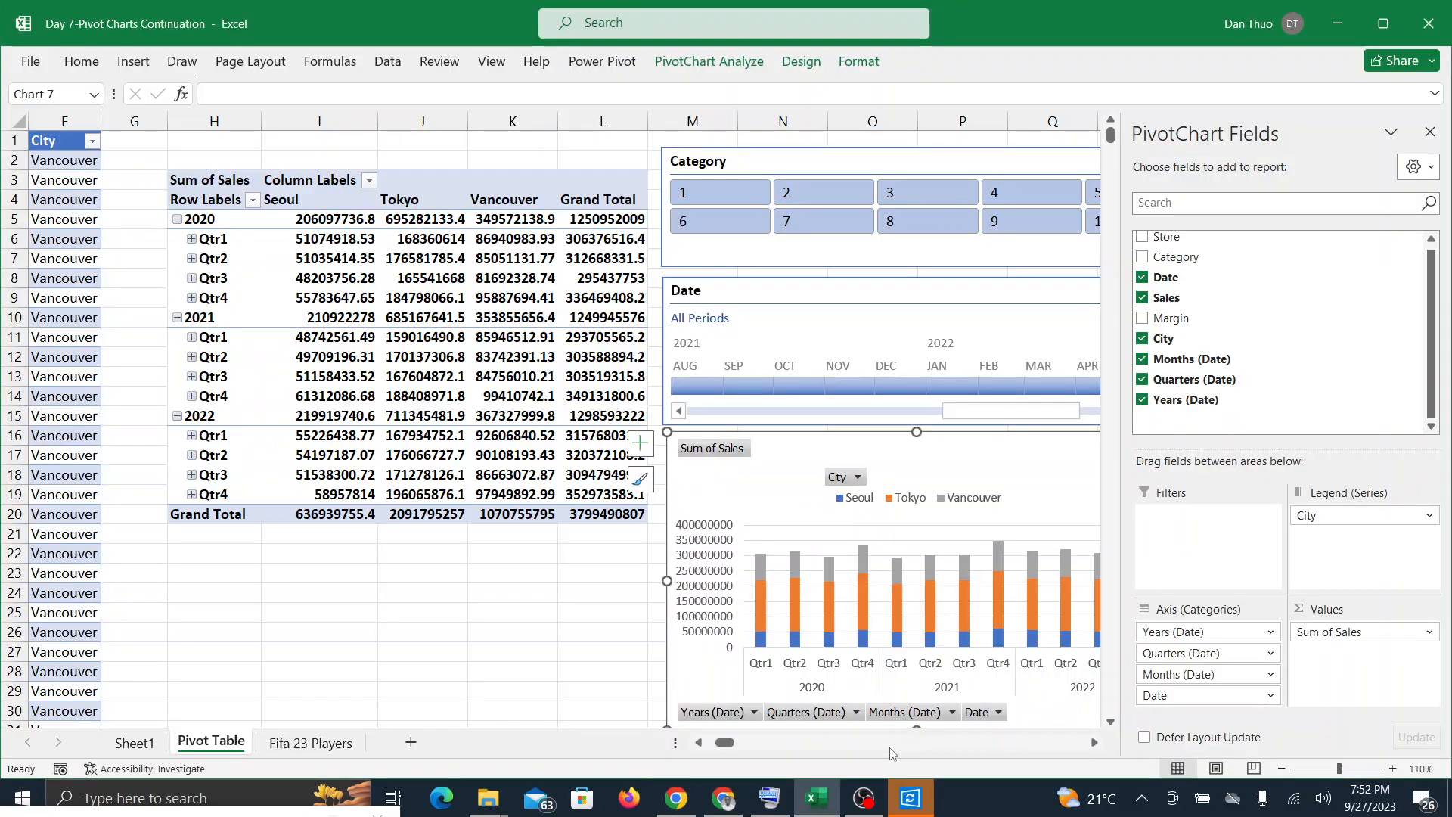
Step: Check the Google Meet call twice for participants' requests and return to the PivotChart in Excel
click(723, 798)
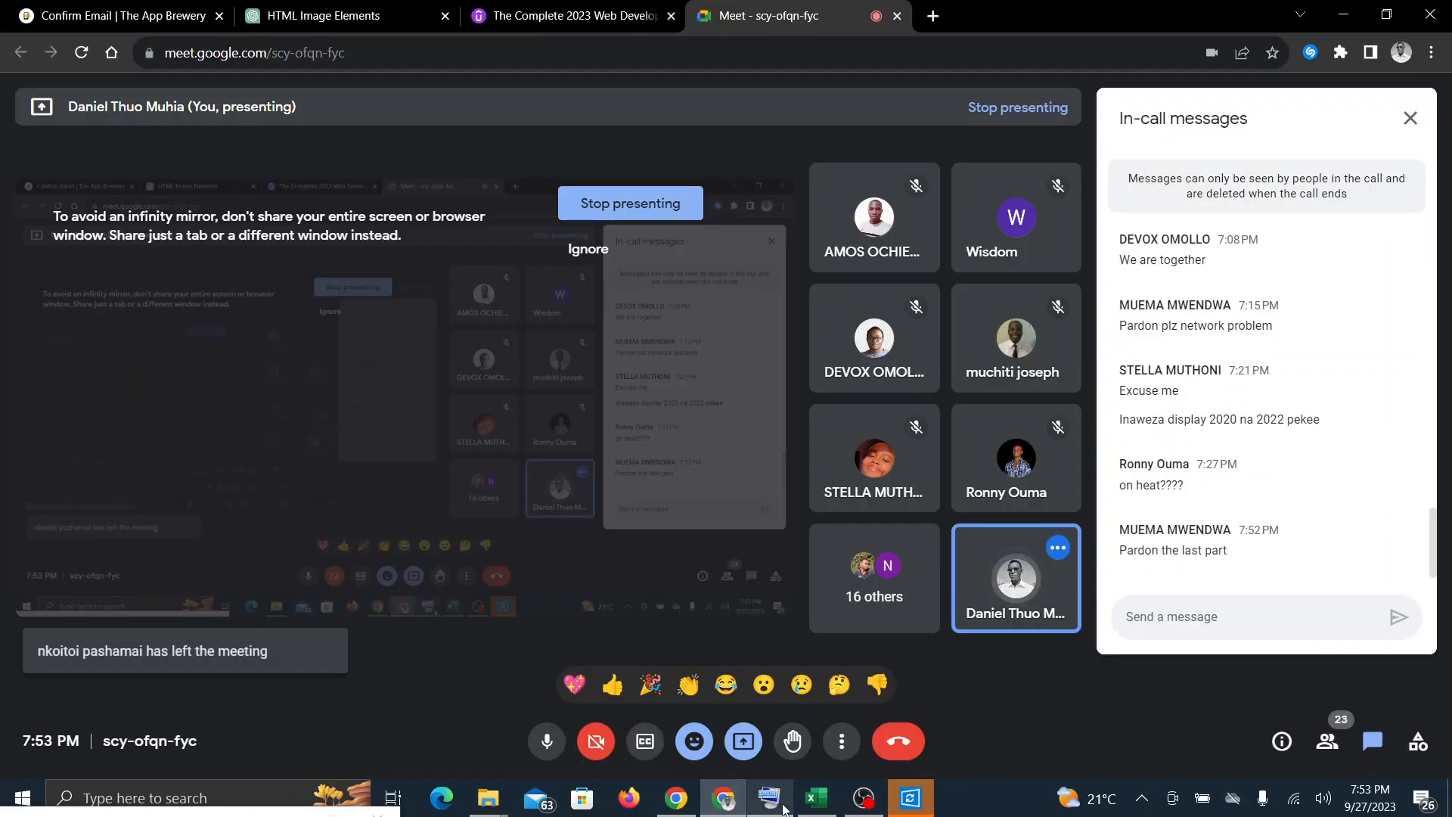
mouse_move(806, 812)
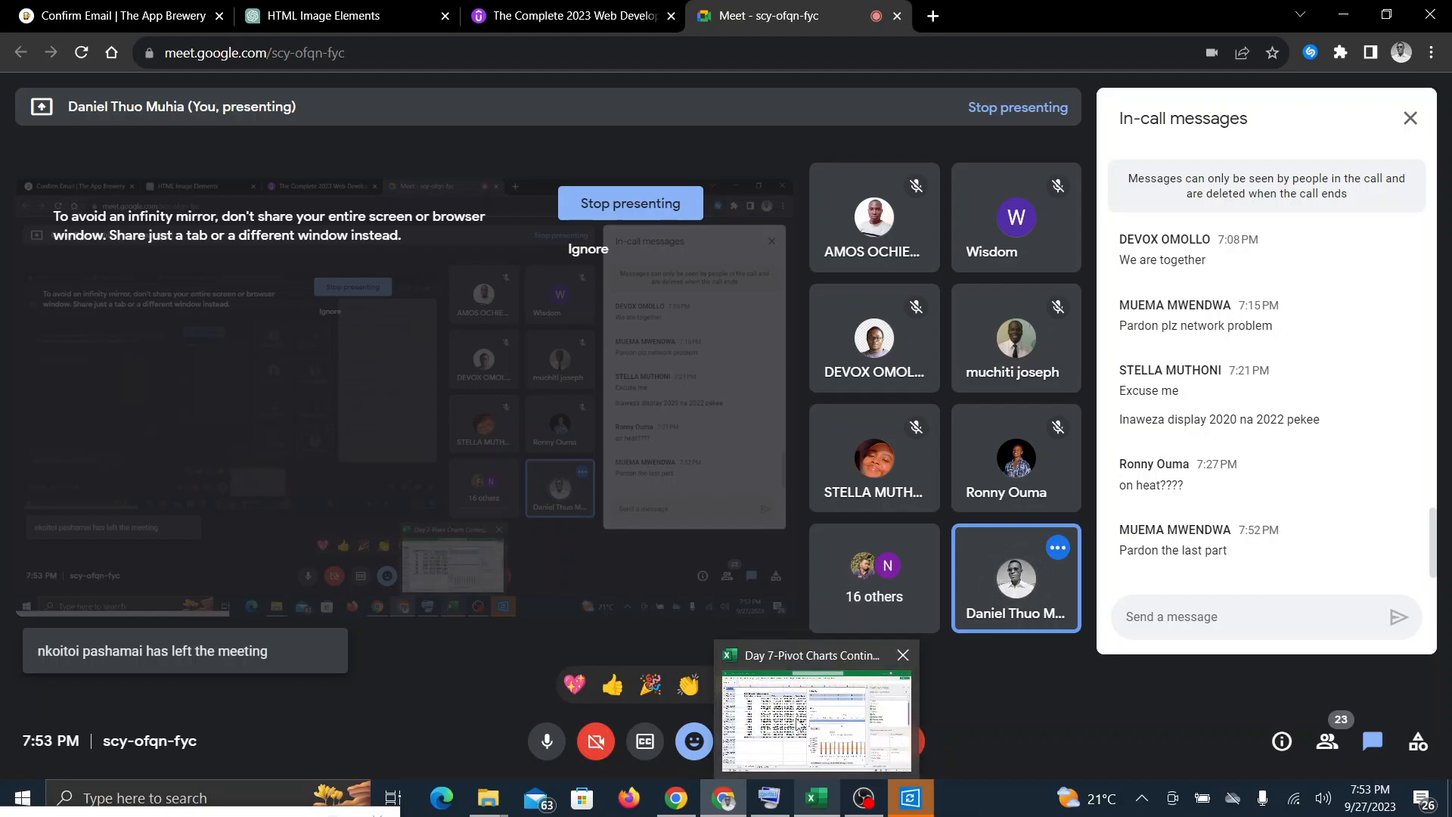
click(808, 799)
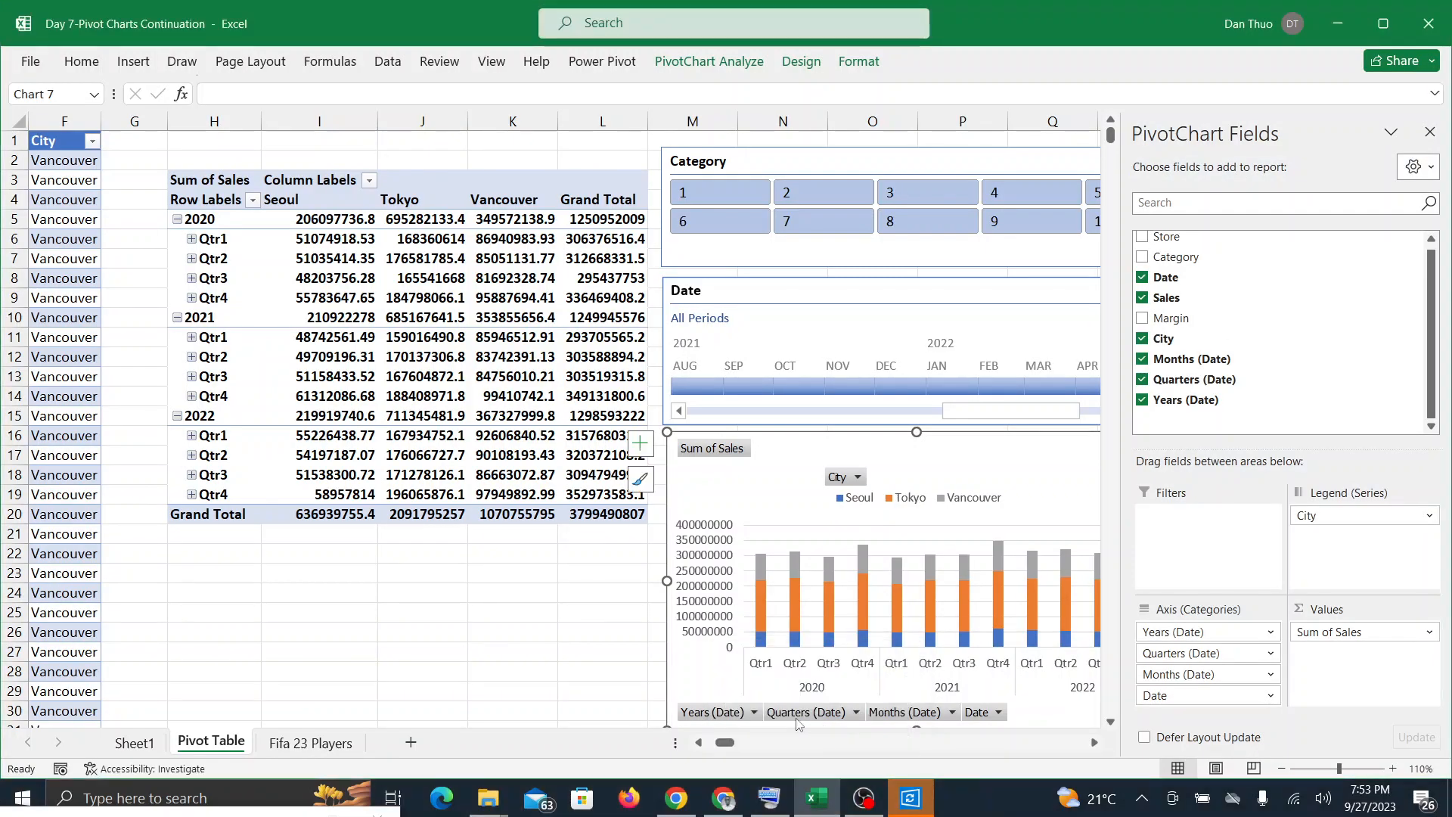
click(730, 808)
click(831, 814)
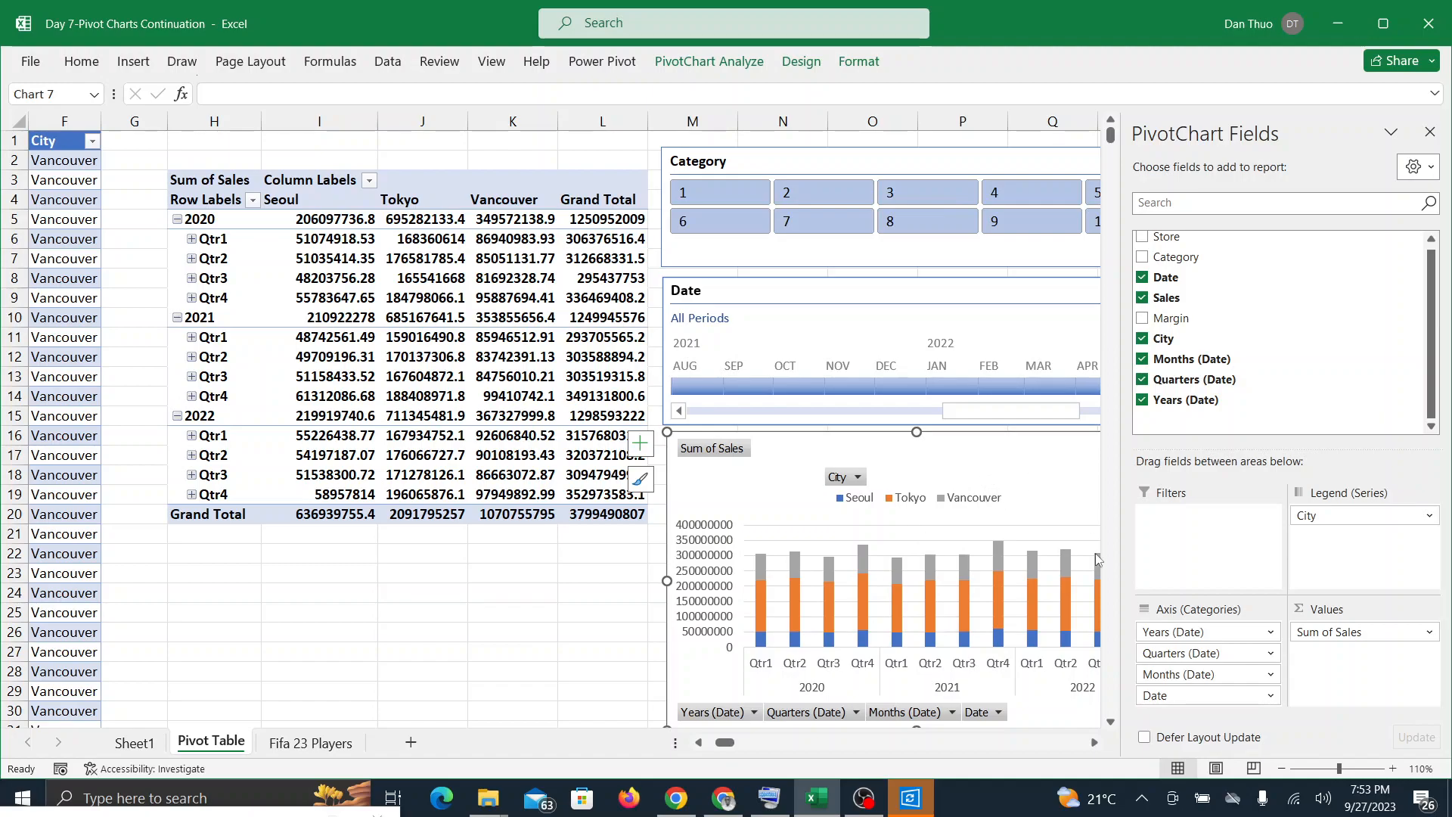
Step: Expand the PivotChart's date axis from quarters to months and collapse it back to quarters
click(1110, 723)
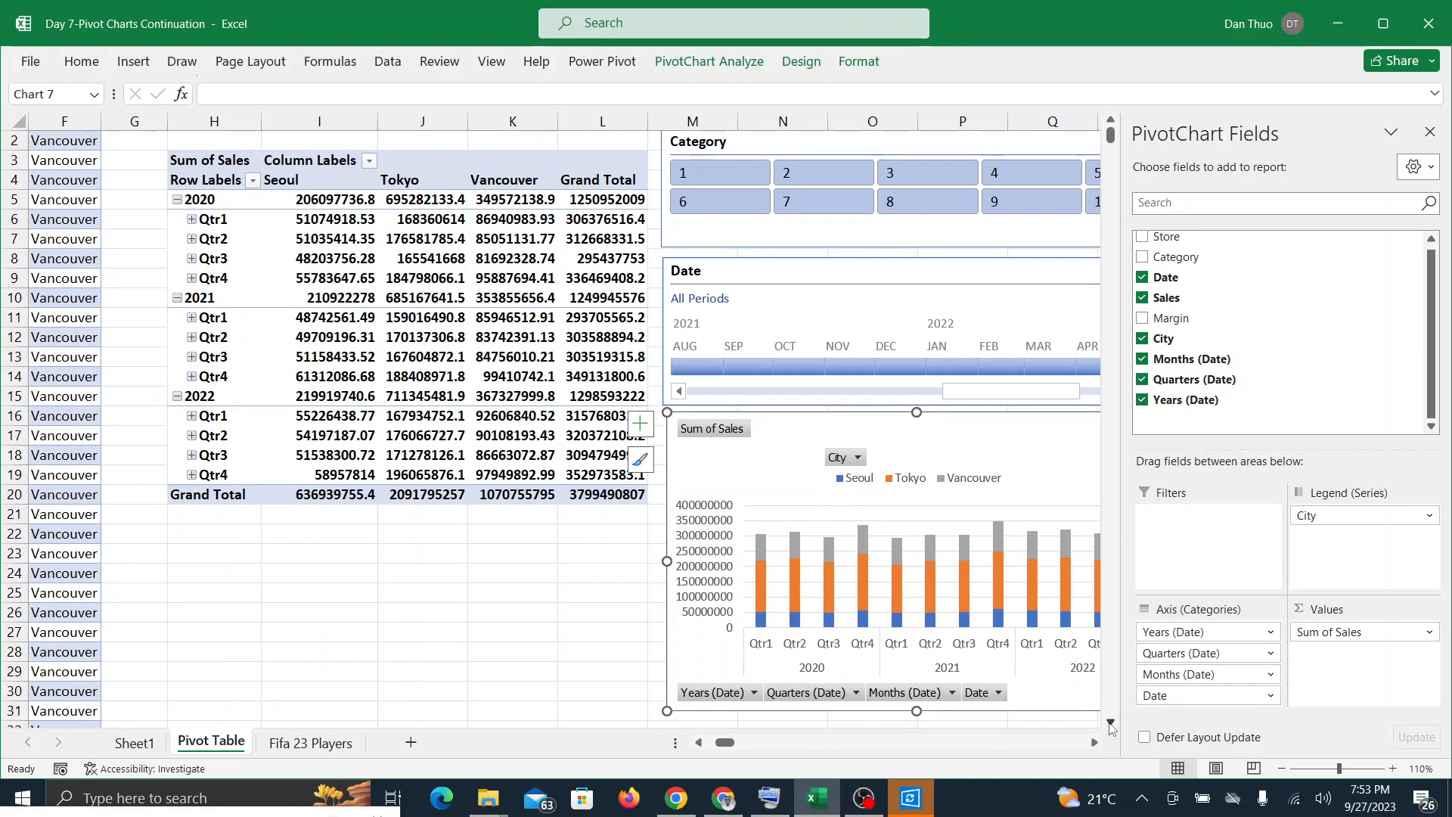
scroll(1056, 666, right, 3)
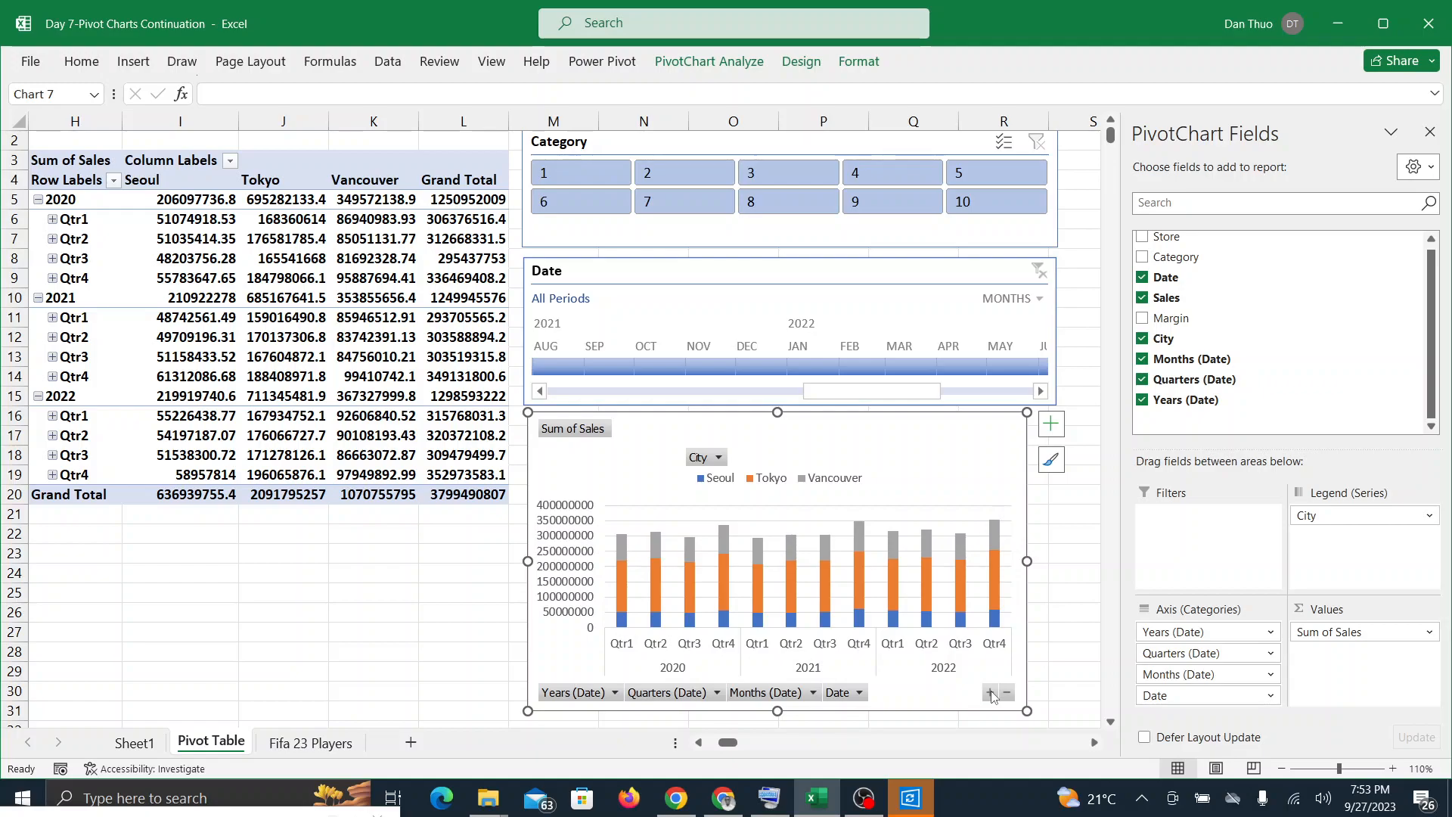
click(991, 694)
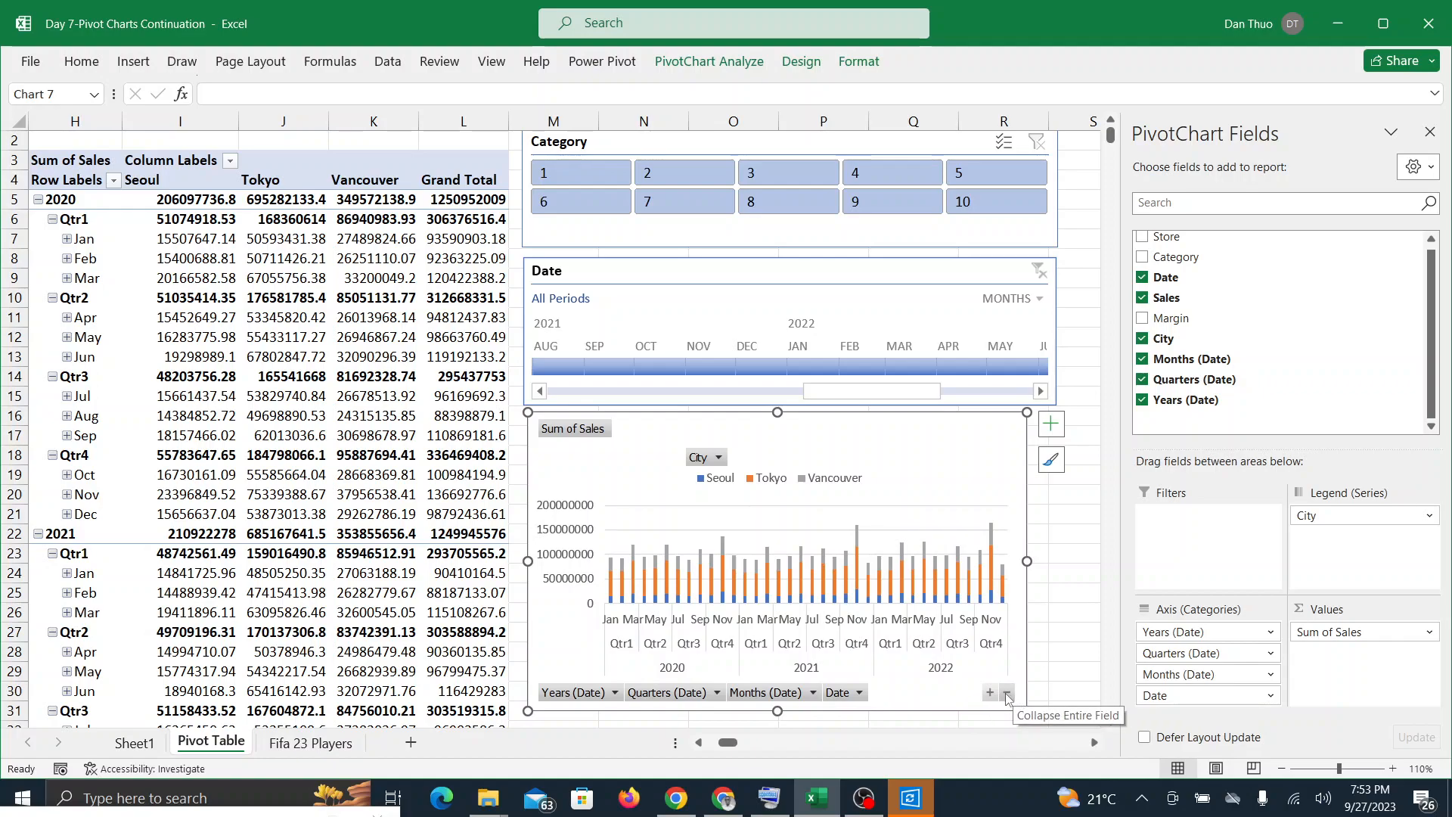
click(1007, 696)
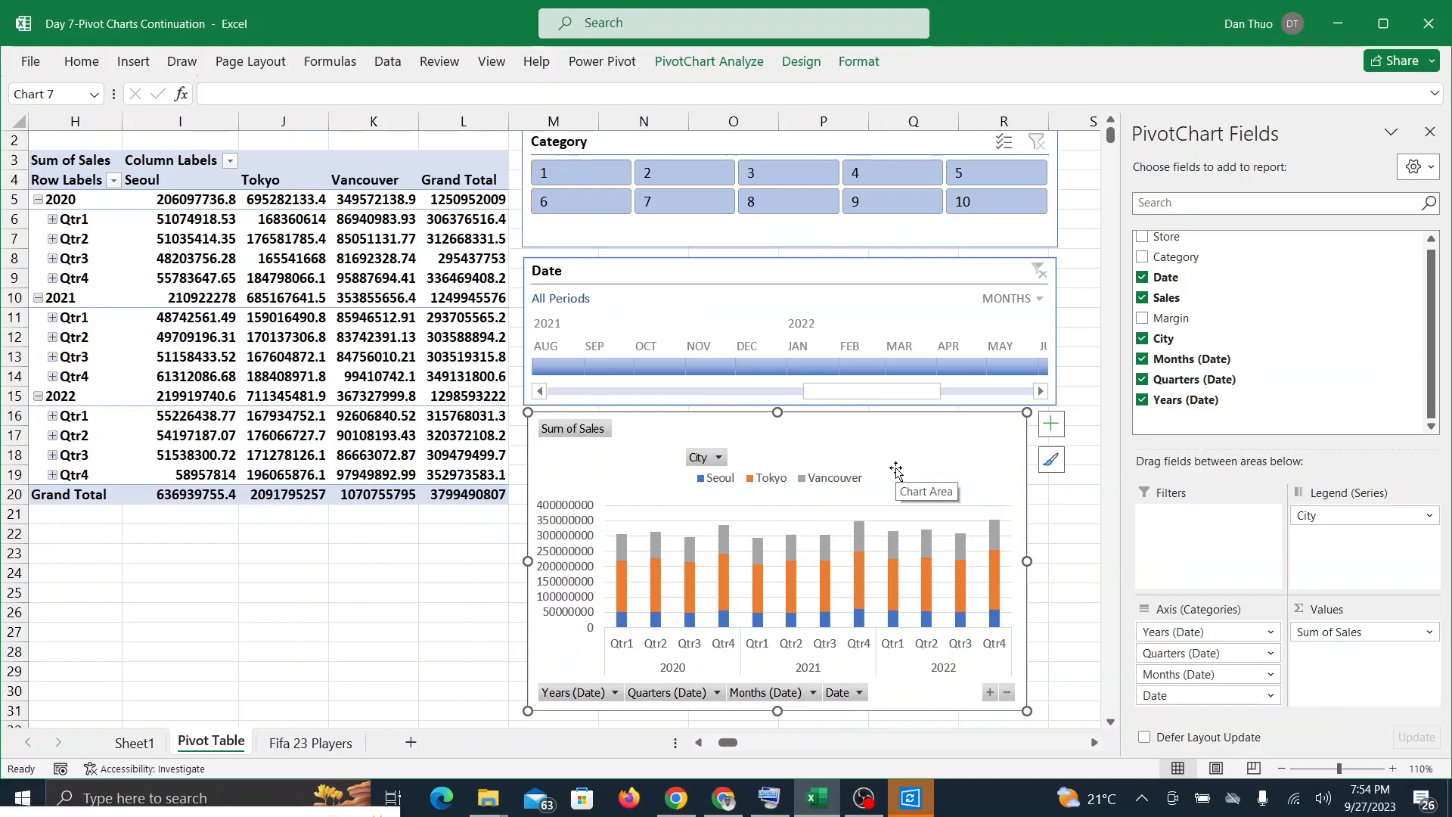
Step: Expand the PivotChart's date axis through months to individual dates and collapse it one level to months
click(988, 692)
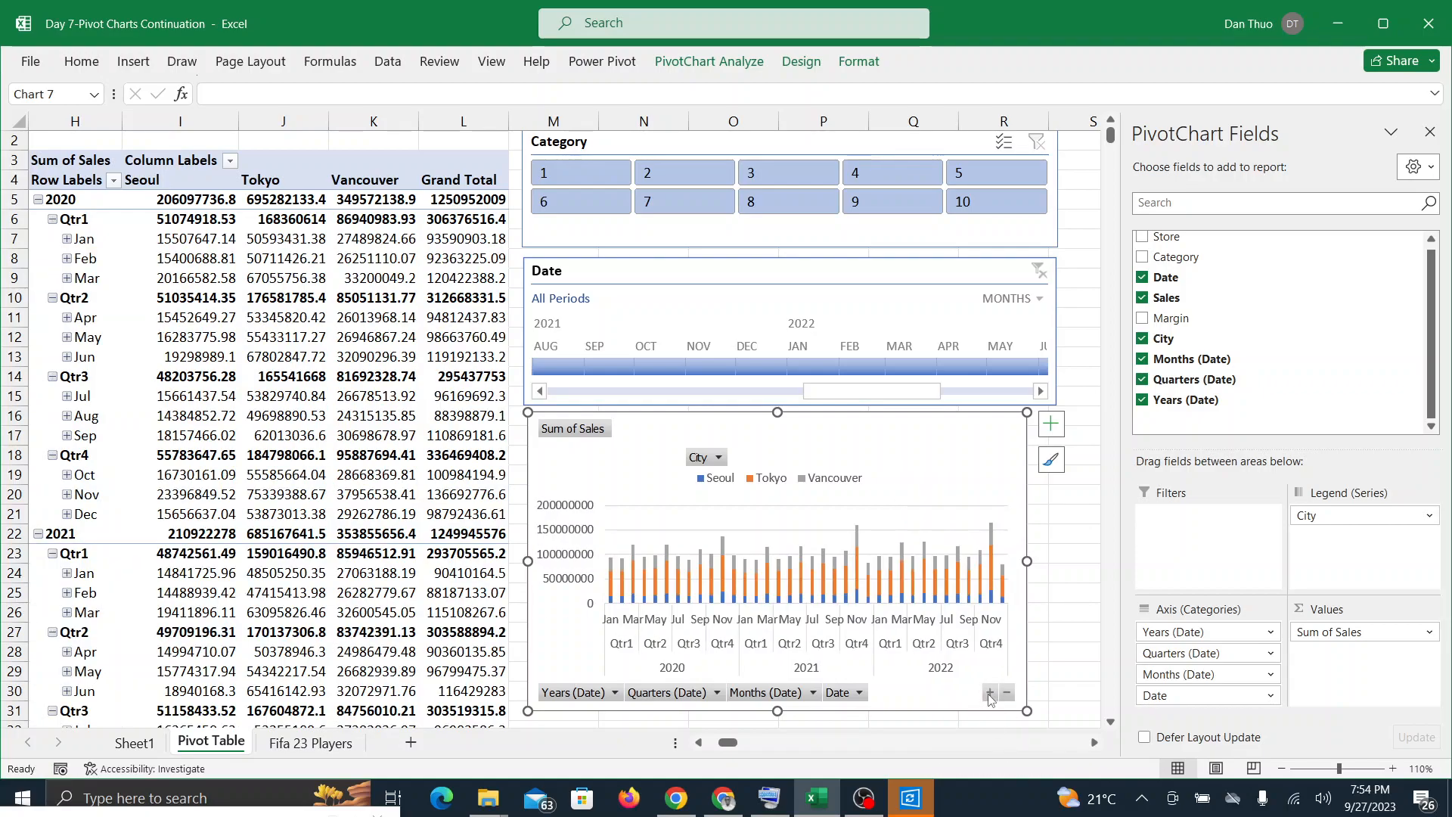
click(989, 692)
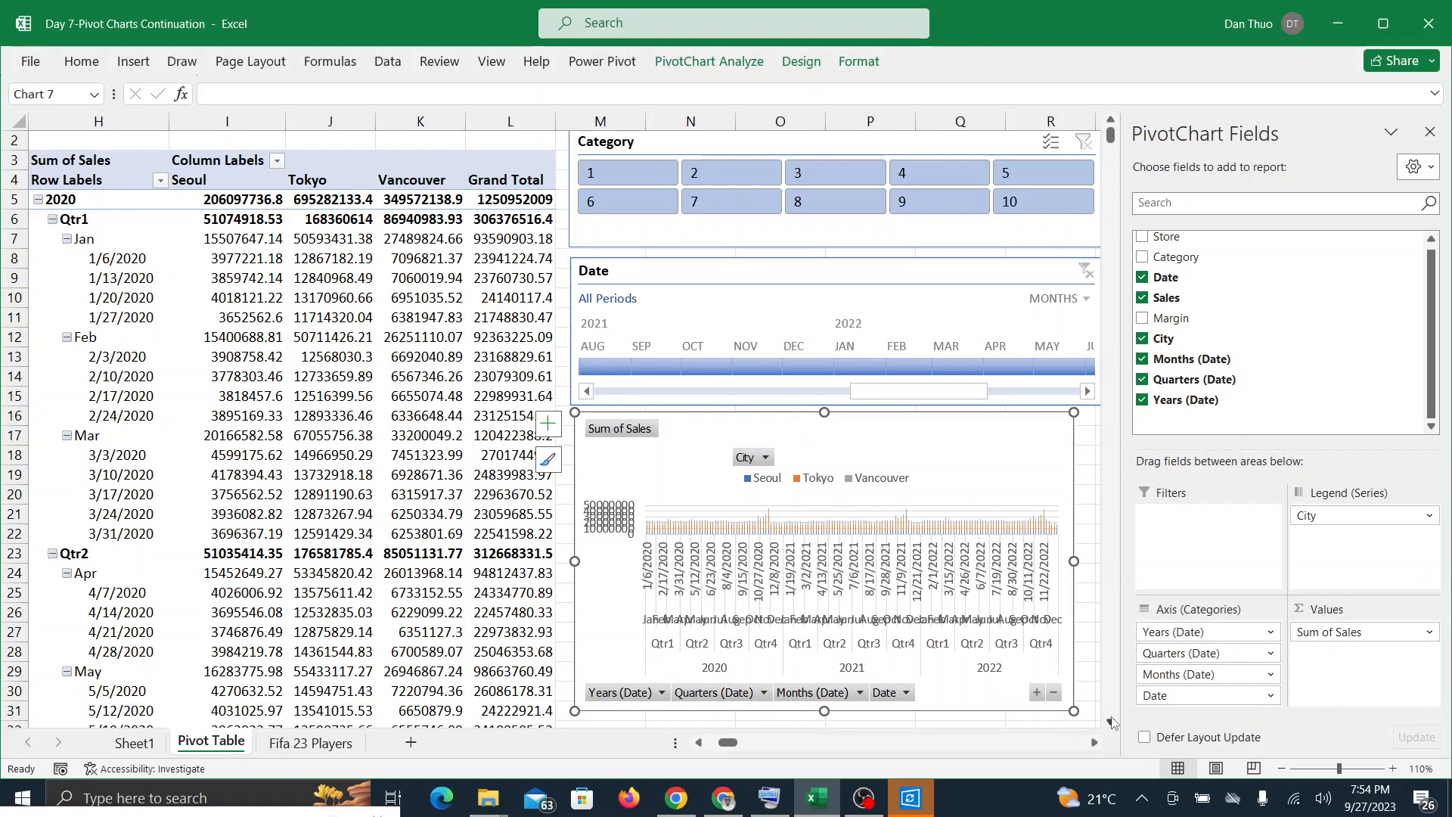
click(1036, 692)
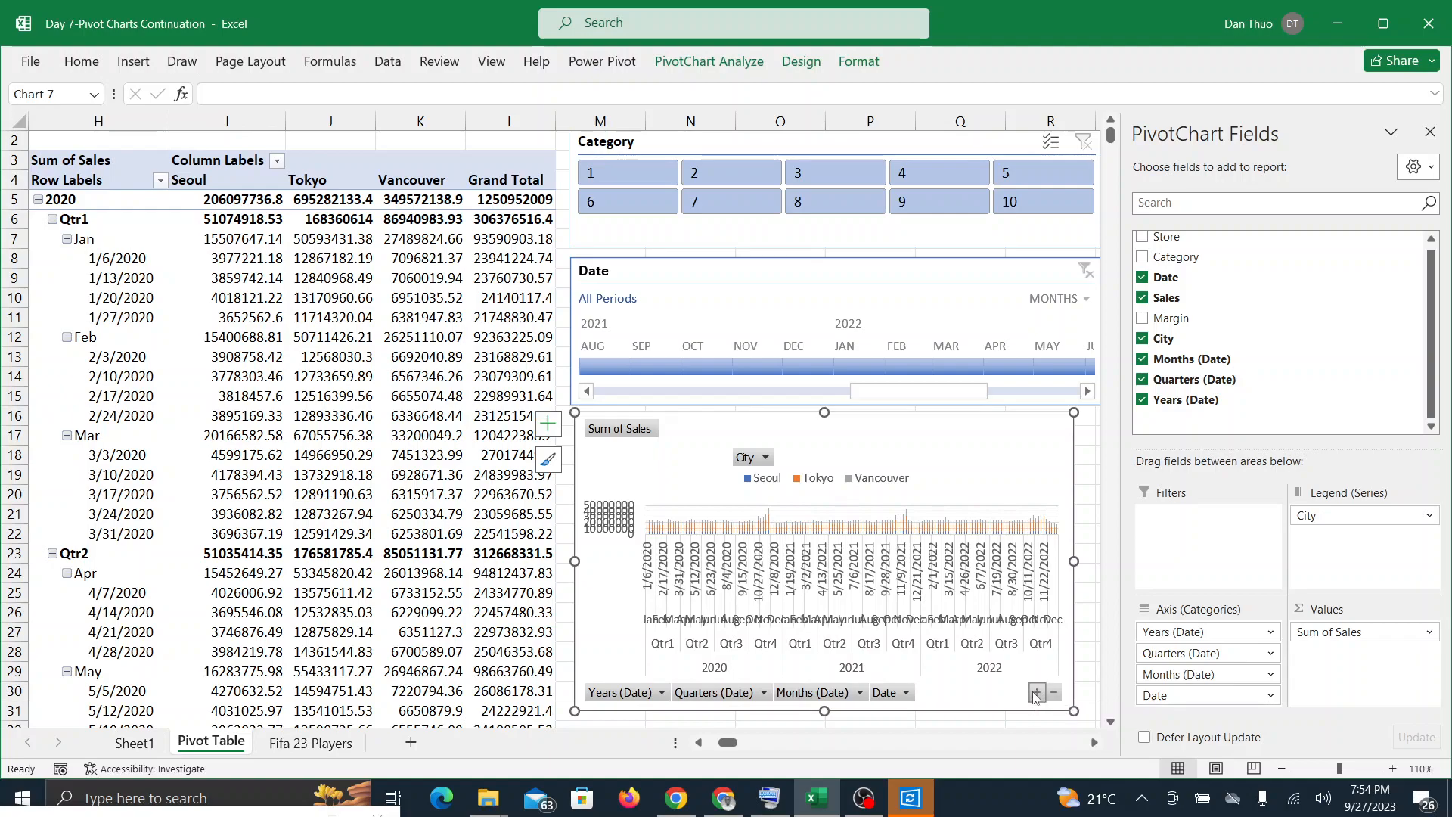
click(1053, 693)
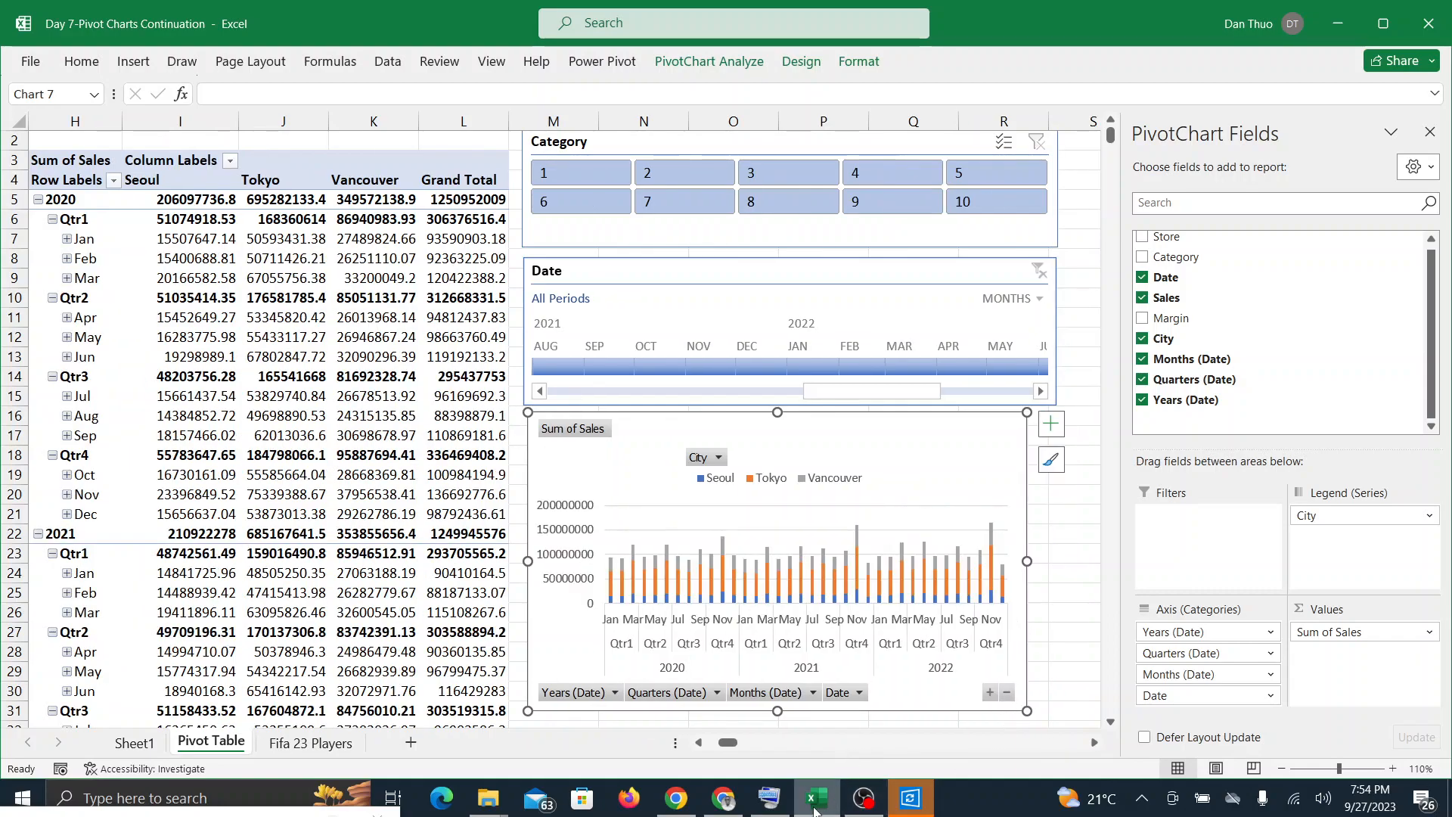
Step: Check the Google Meet call, return to Excel, expand the PivotChart to individual dates and collapse it to quarters
click(773, 801)
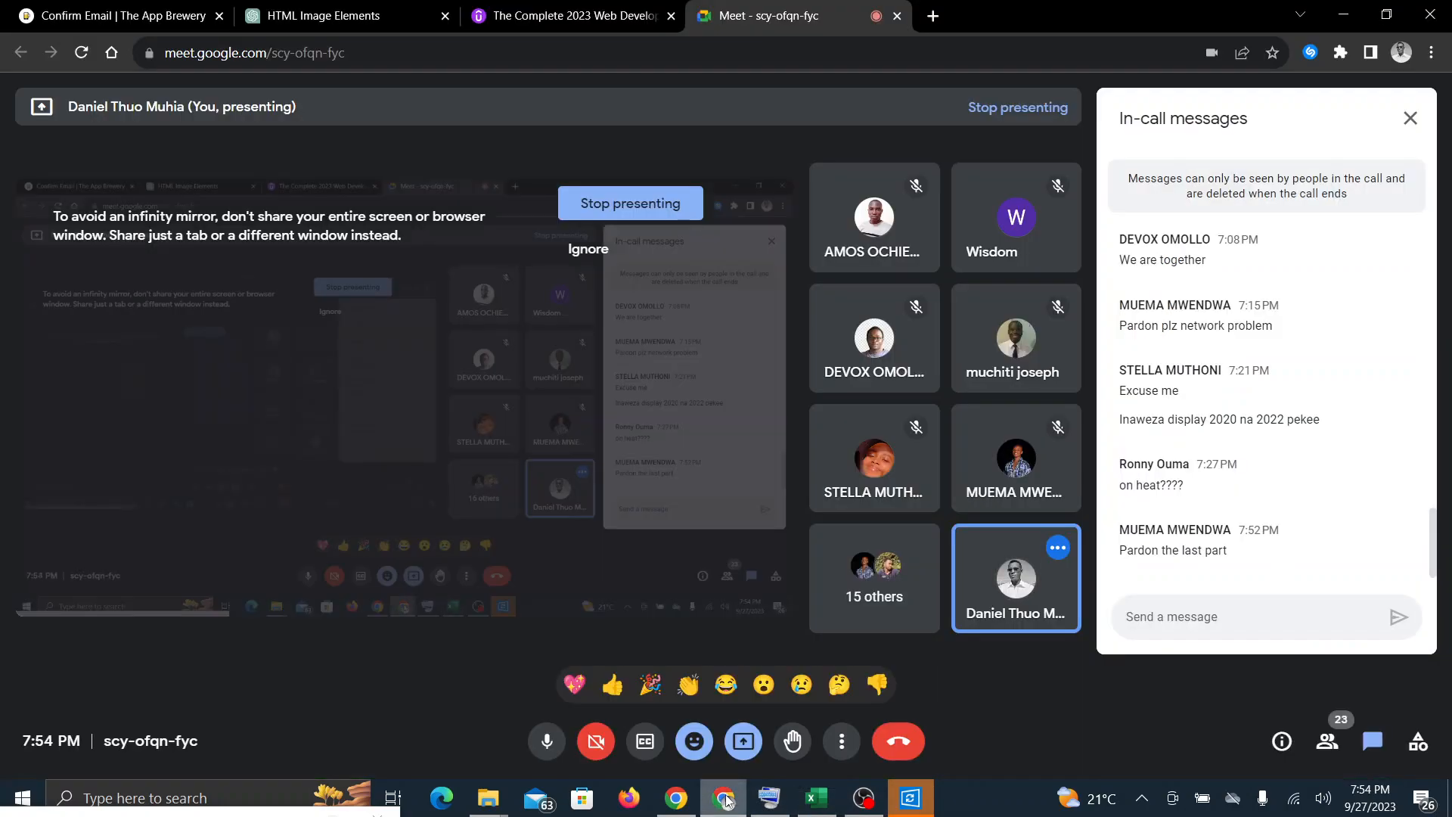
click(824, 804)
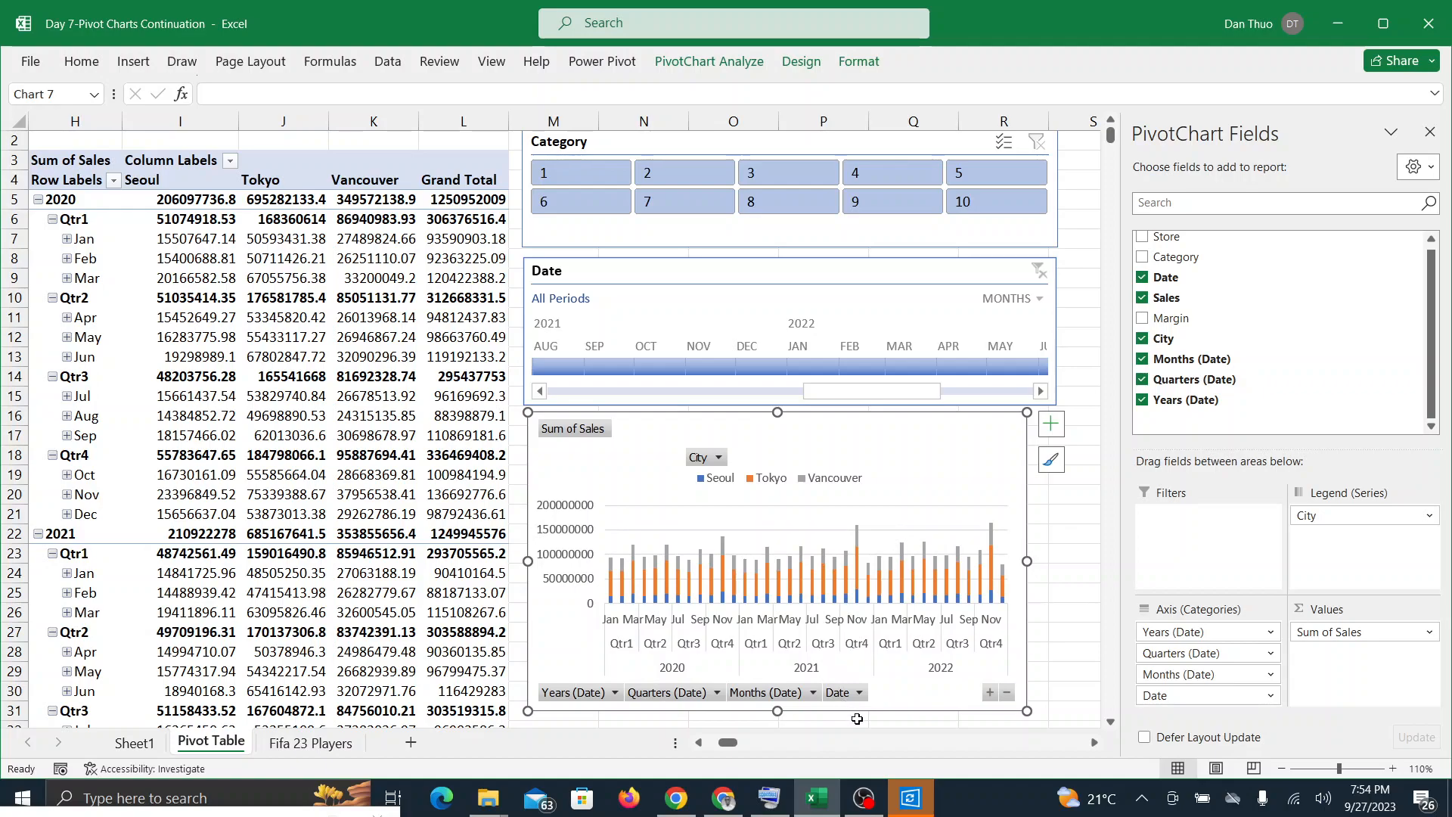
click(988, 693)
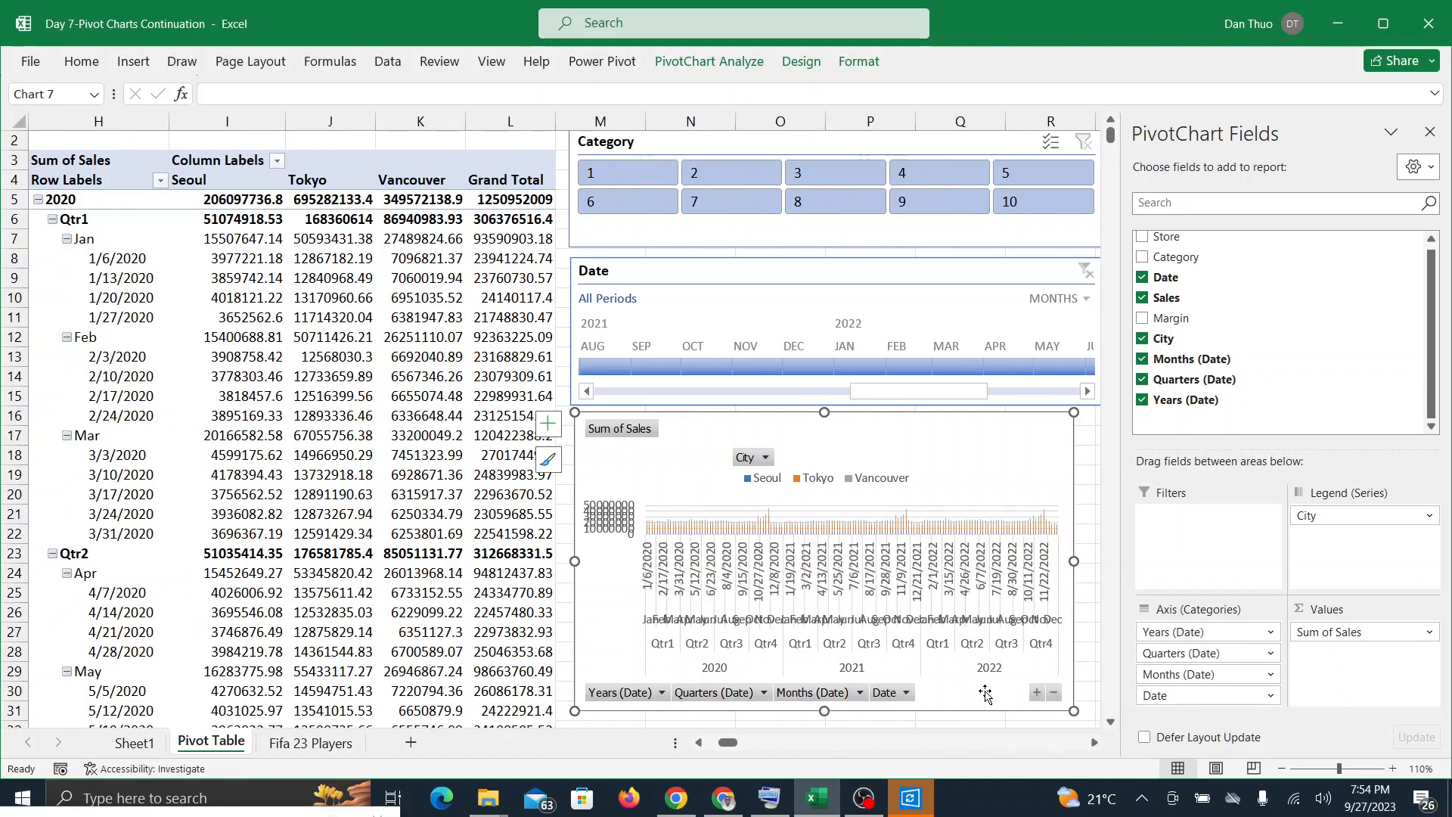
click(1054, 691)
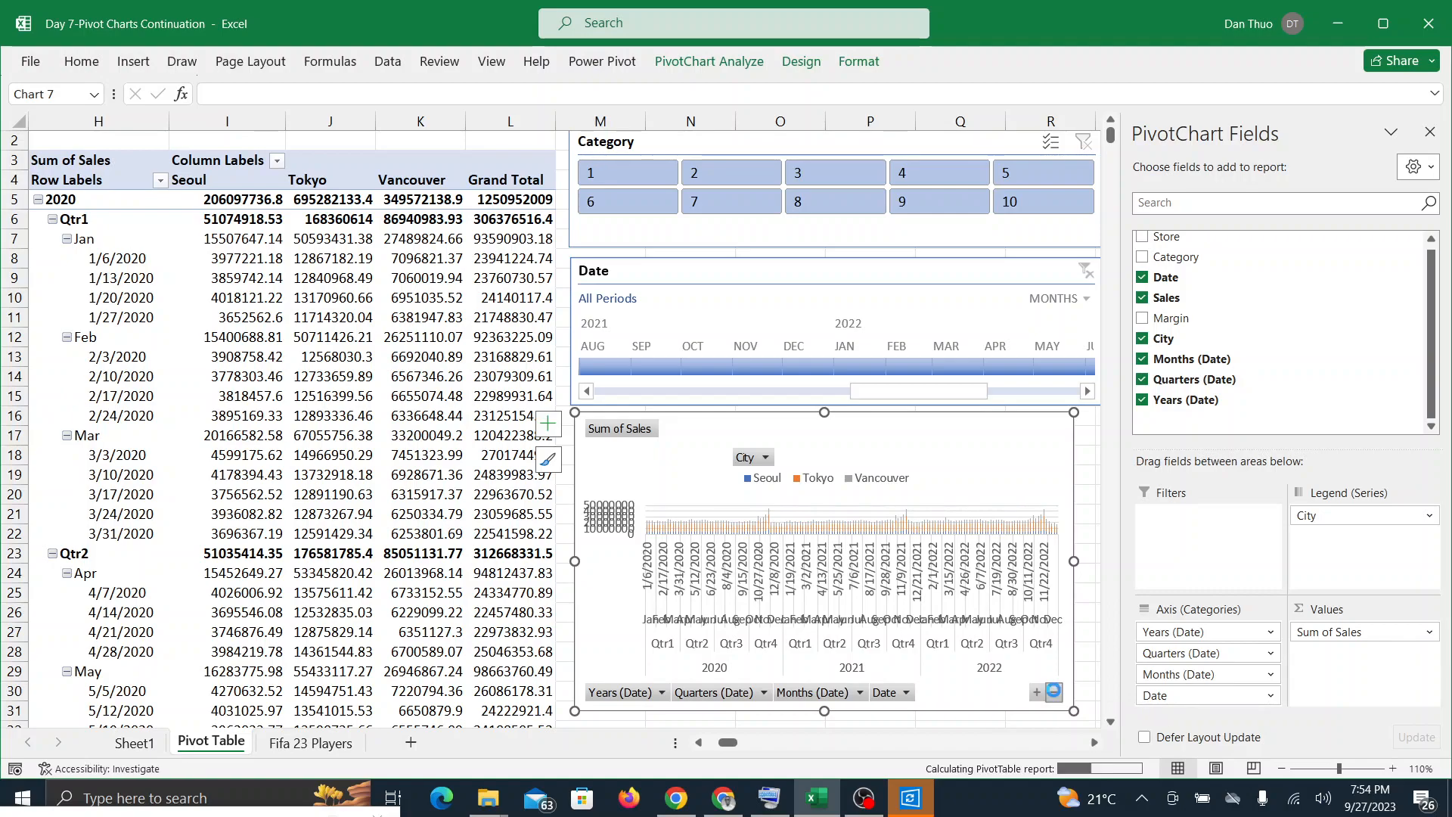
click(1008, 694)
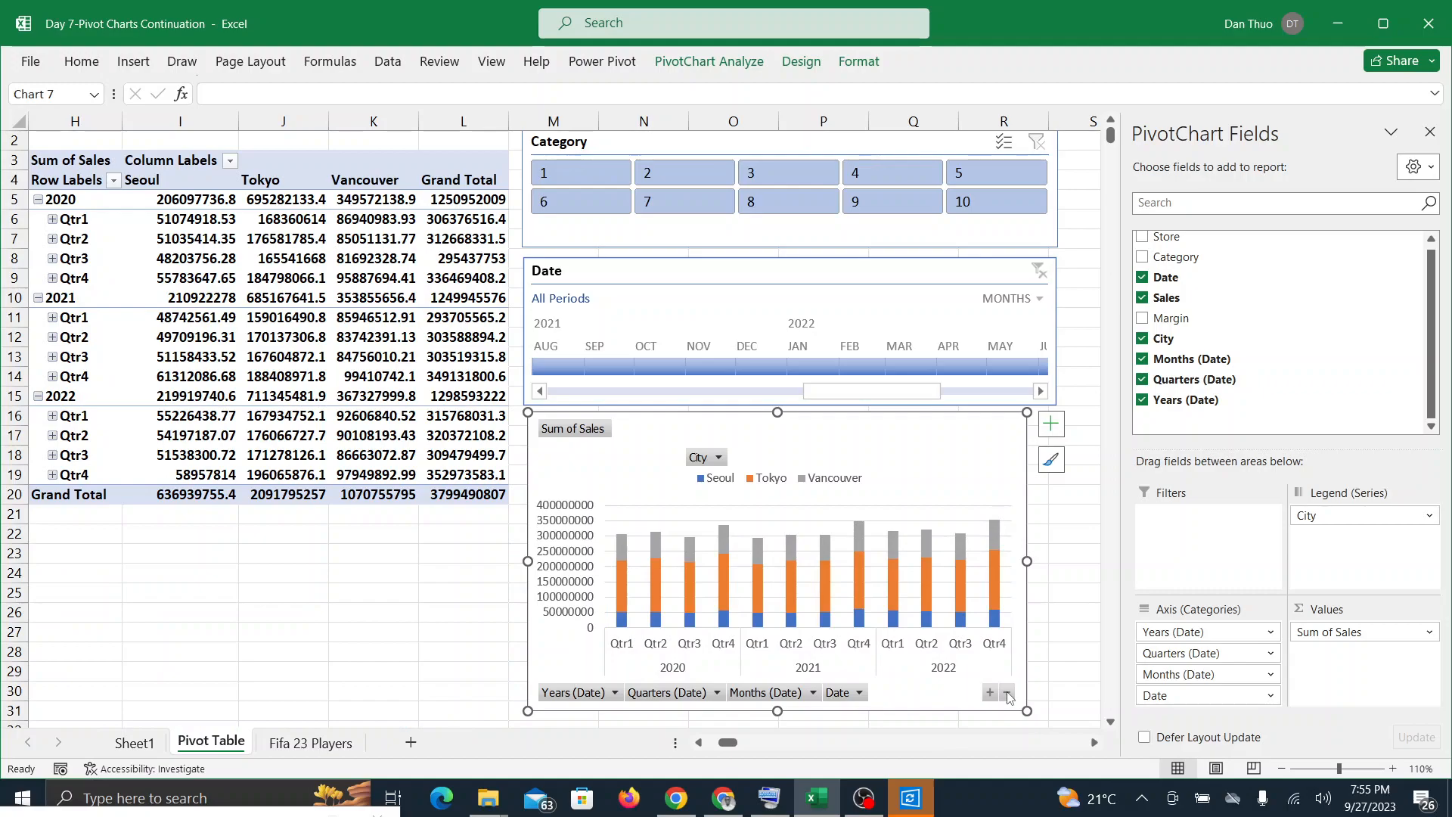
Step: Set the Date timeline's time level to quarters and narrow its selected range to Q1 2022
scroll(870, 500, up, 1)
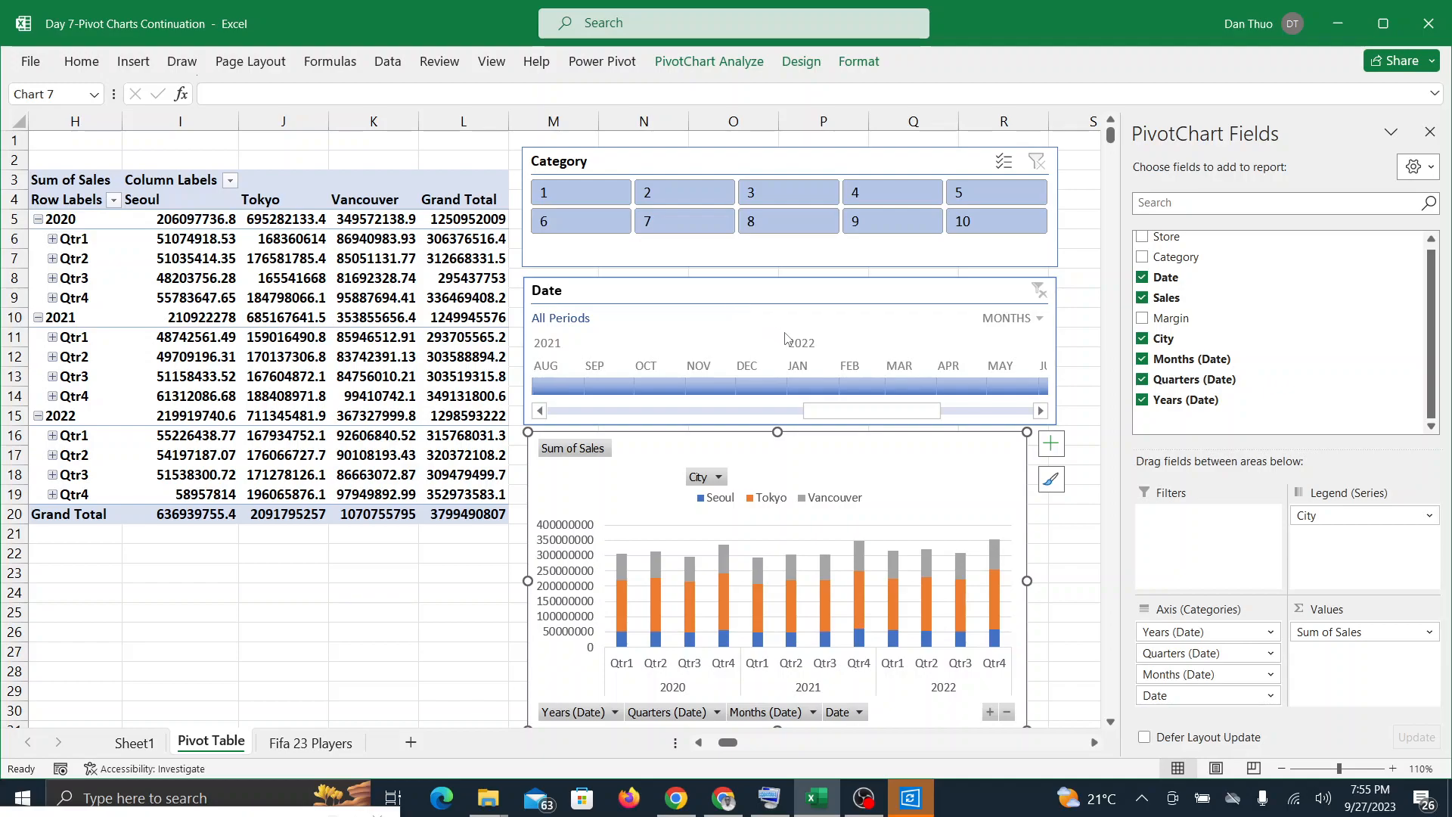
scroll(823, 364, up, 1)
click(1037, 318)
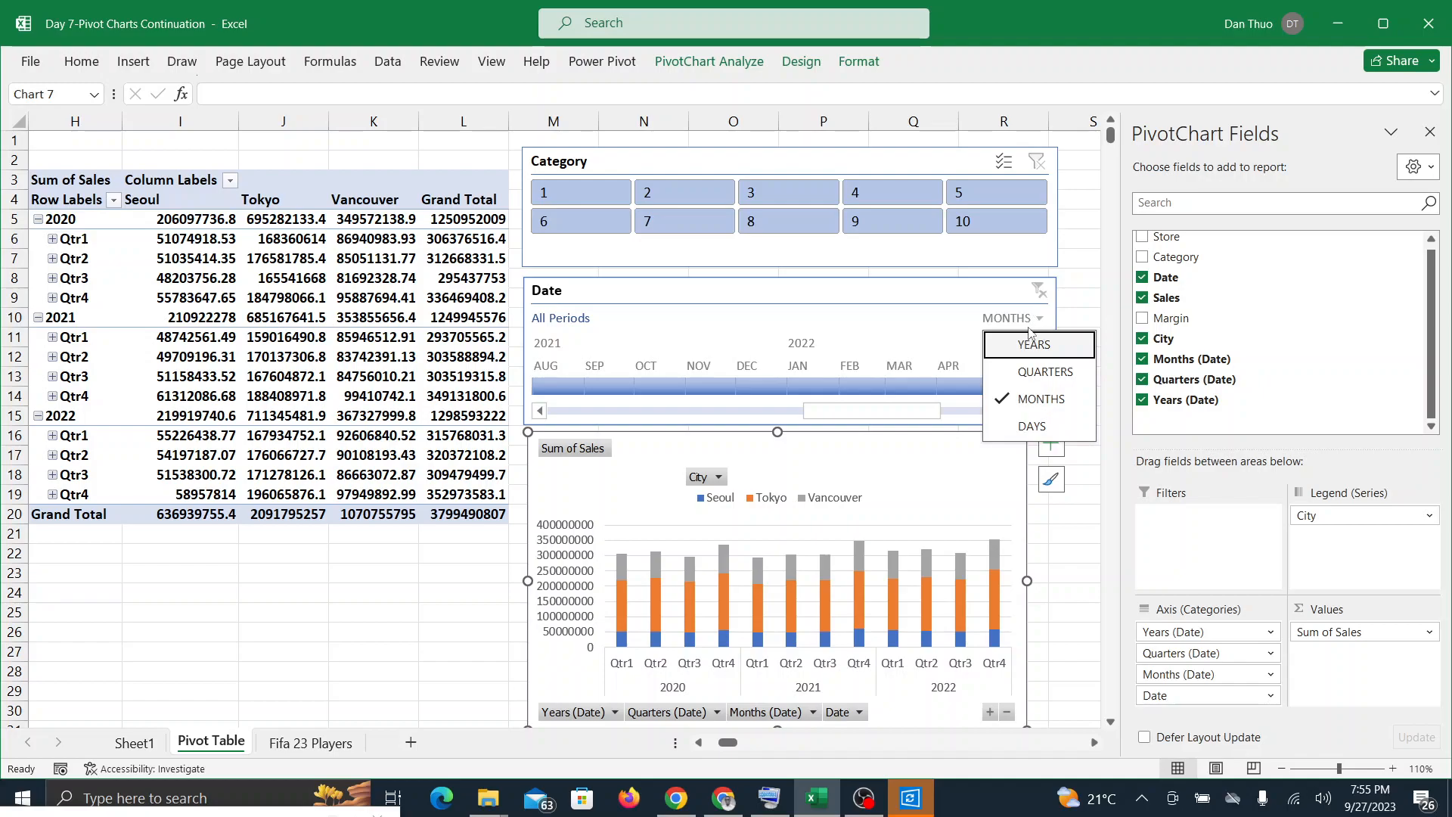
click(1026, 373)
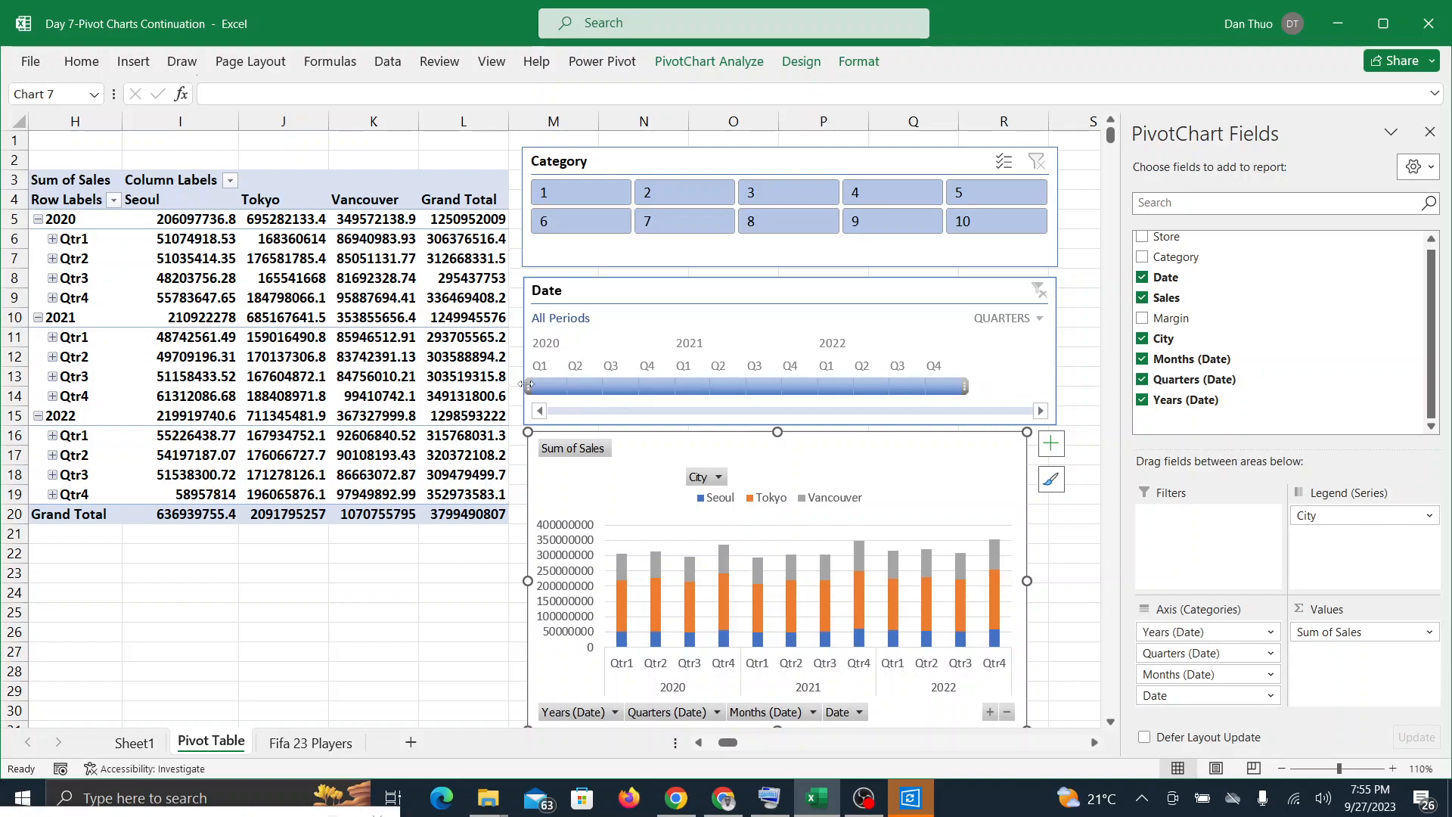
drag(528, 385, 805, 384)
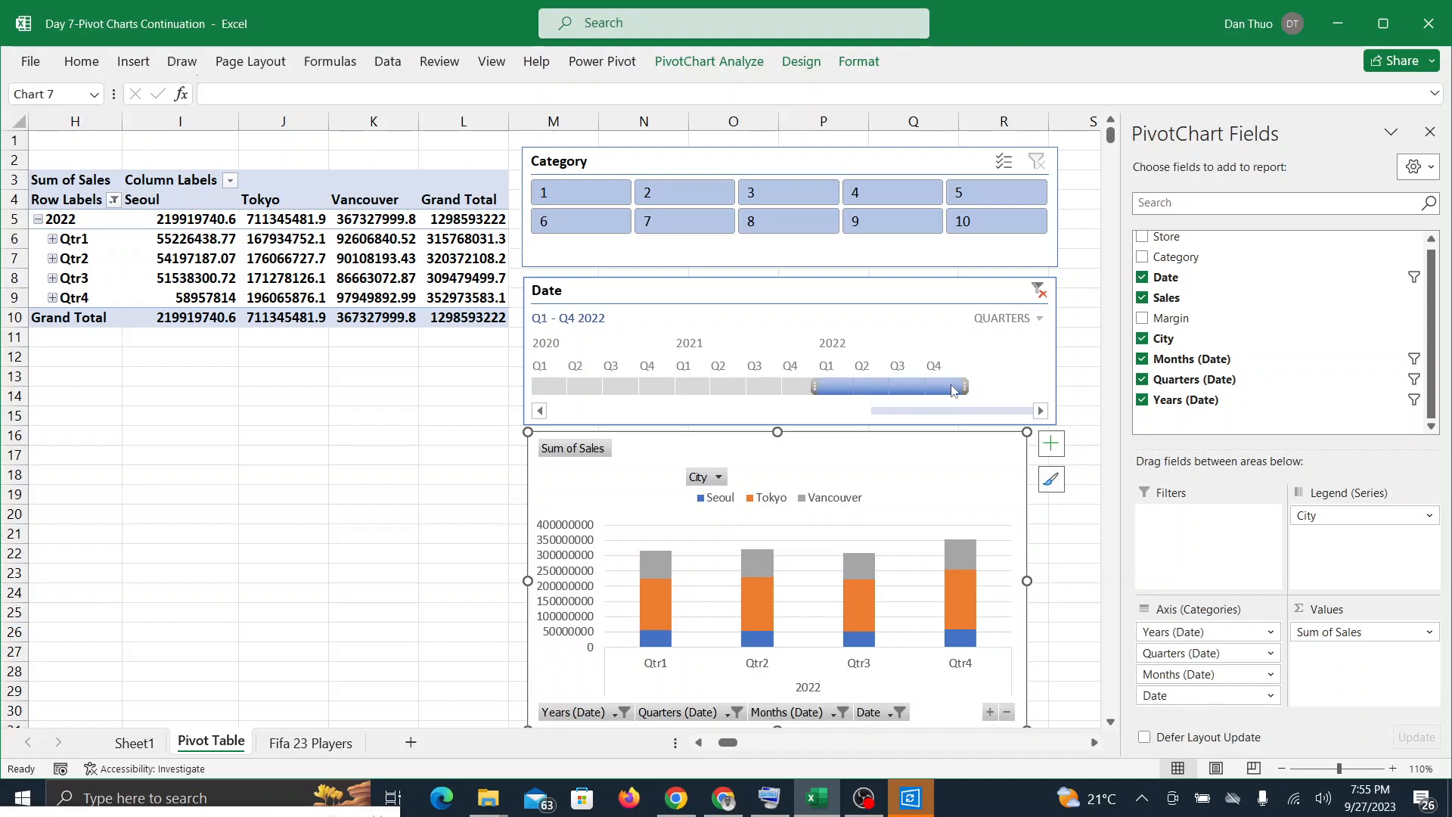
drag(964, 389, 856, 385)
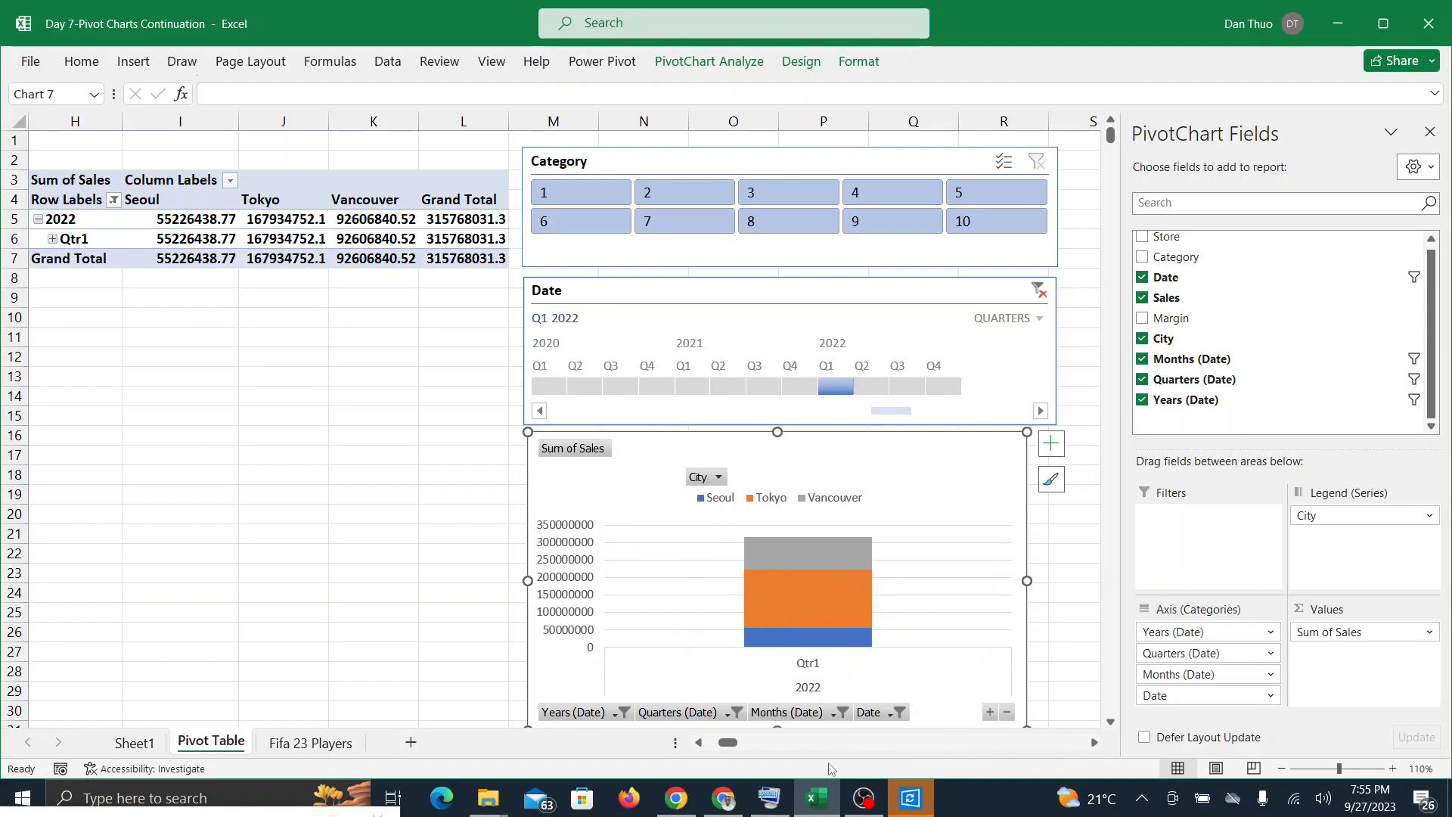
Step: Clear the Date timeline filter in Excel, checking the Google Meet call before and after
click(723, 803)
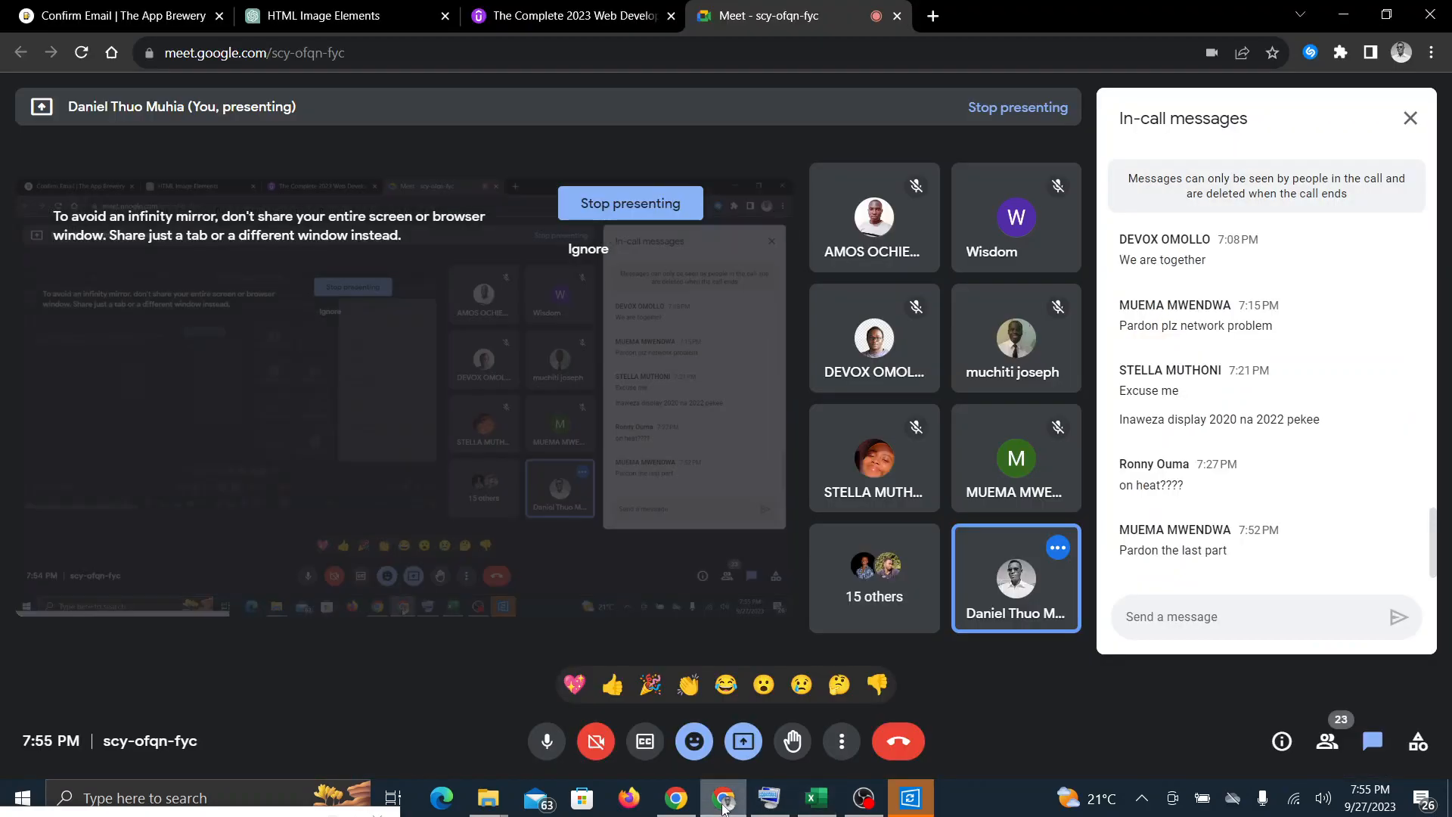
click(814, 801)
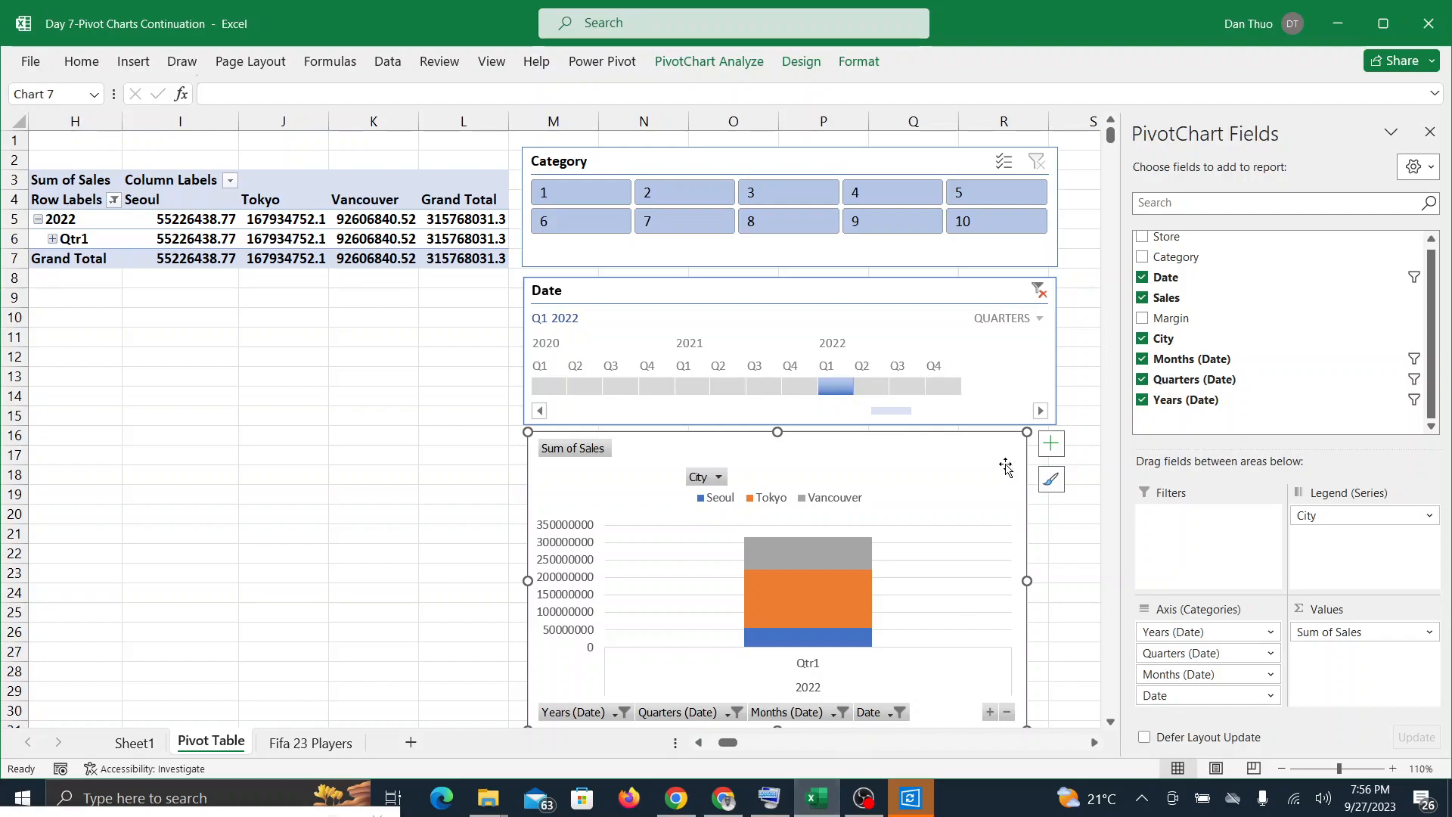
click(1047, 293)
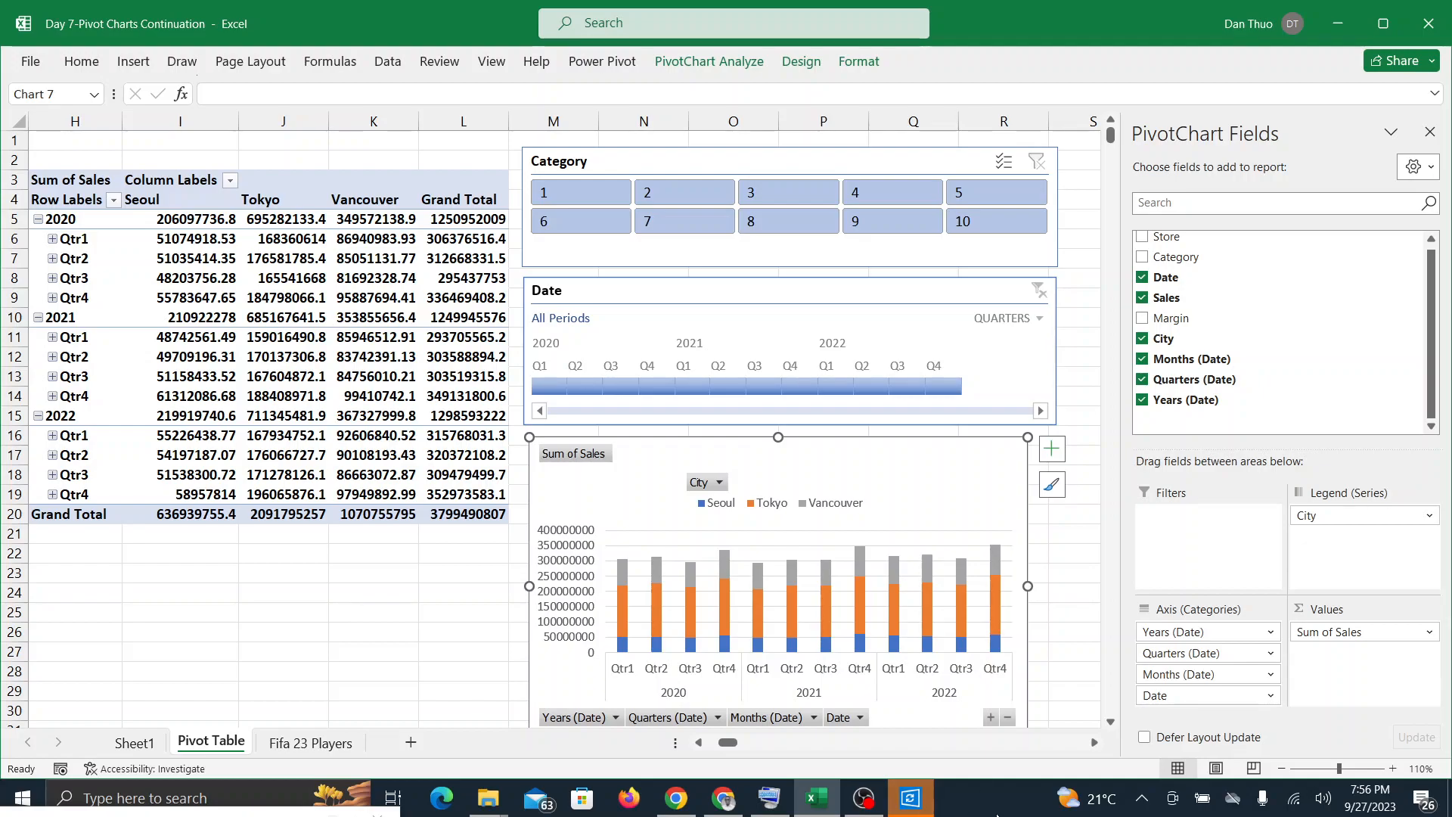
click(735, 811)
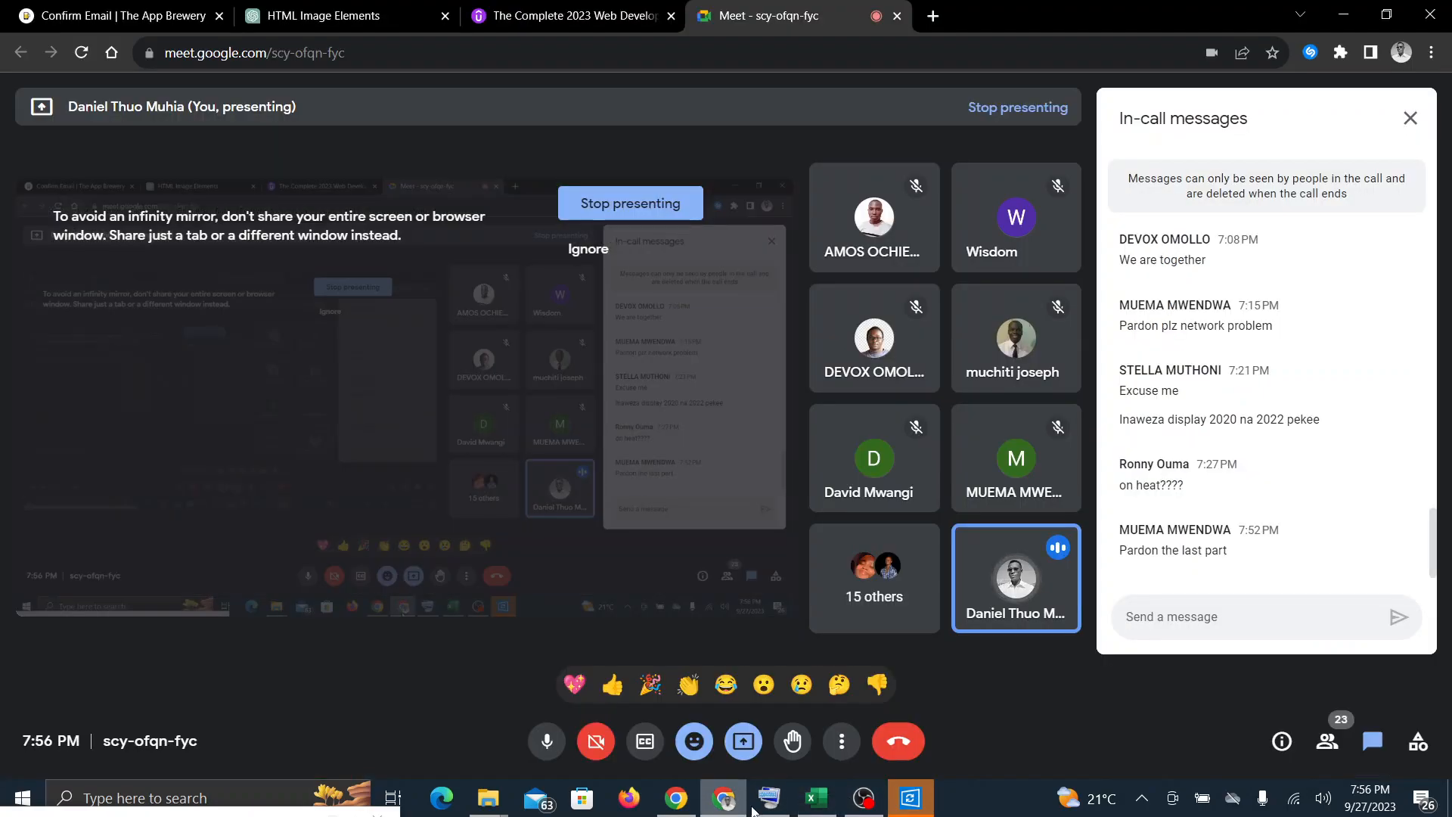
click(826, 802)
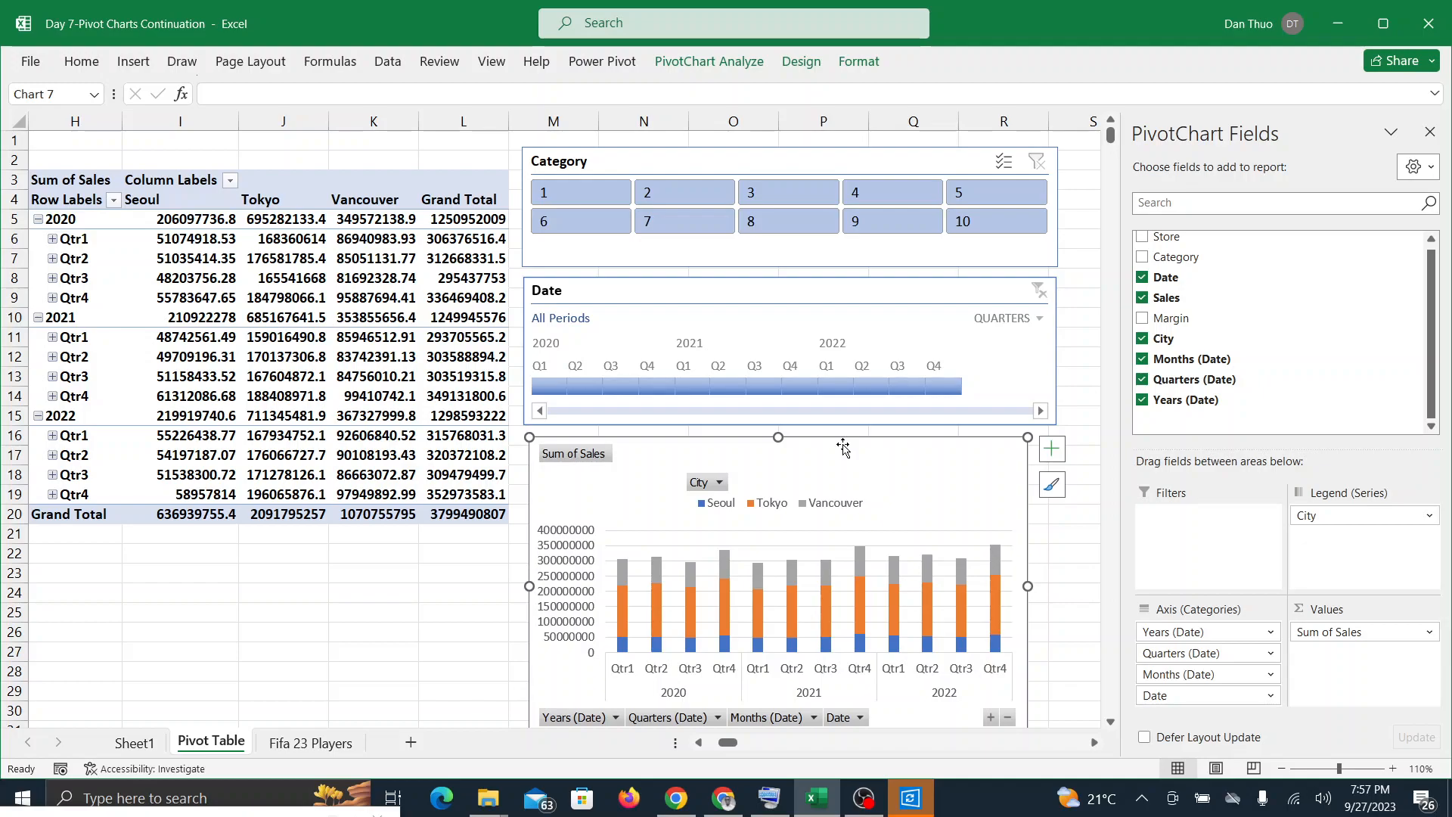
Step: Check the Google Meet call for participants' questions and return to the stacked column PivotChart in Excel
click(724, 797)
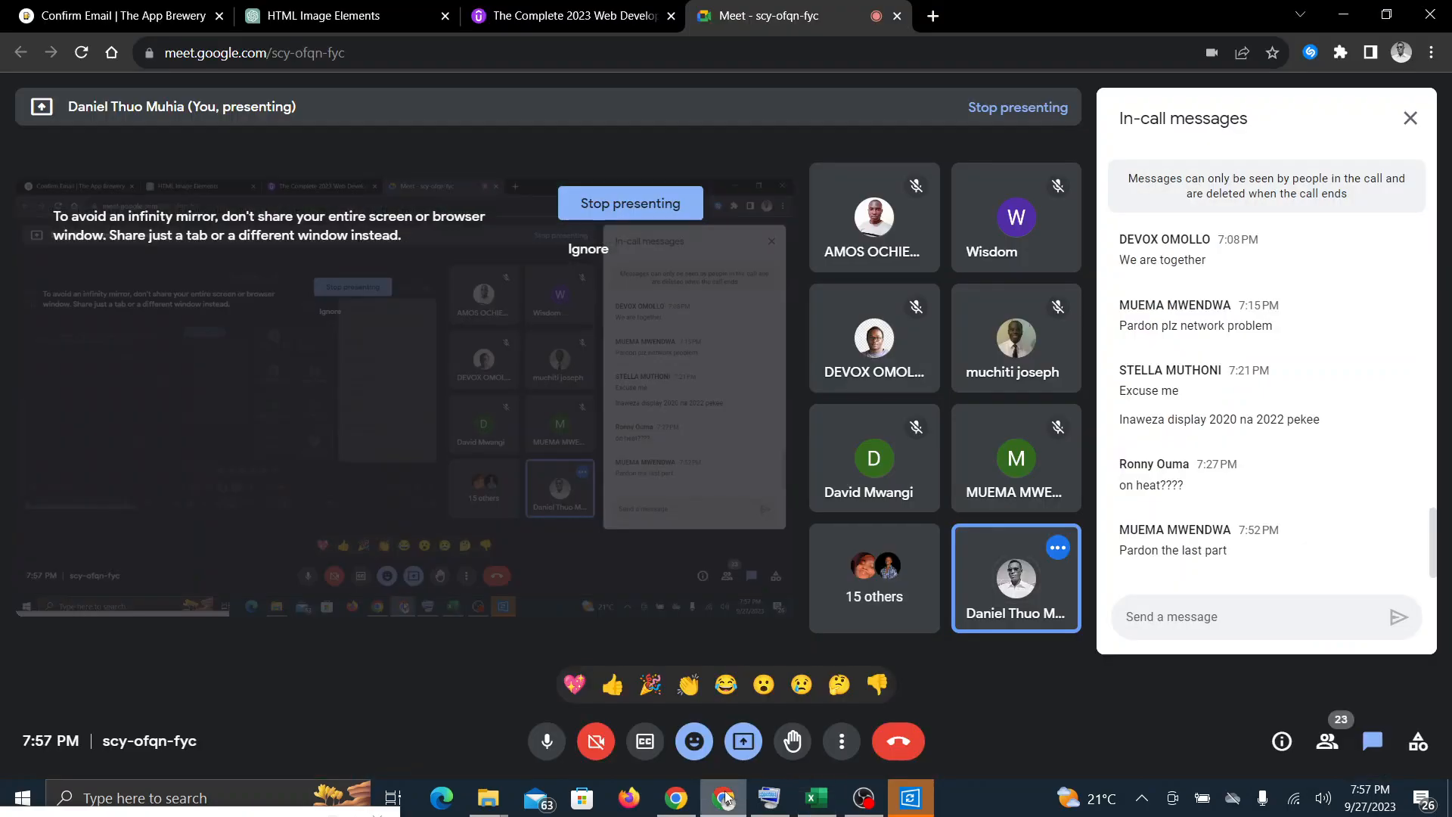
click(819, 798)
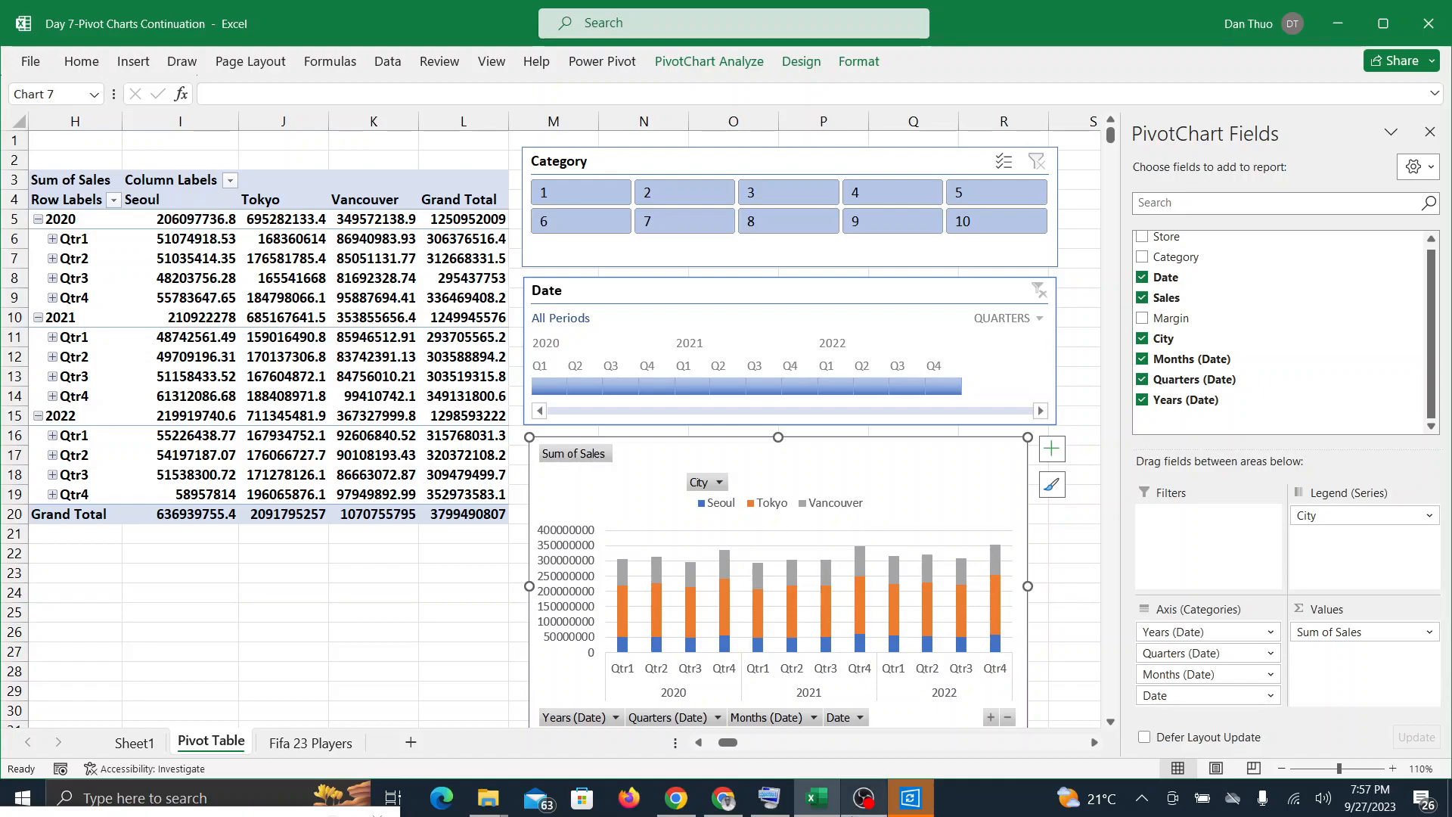
click(723, 800)
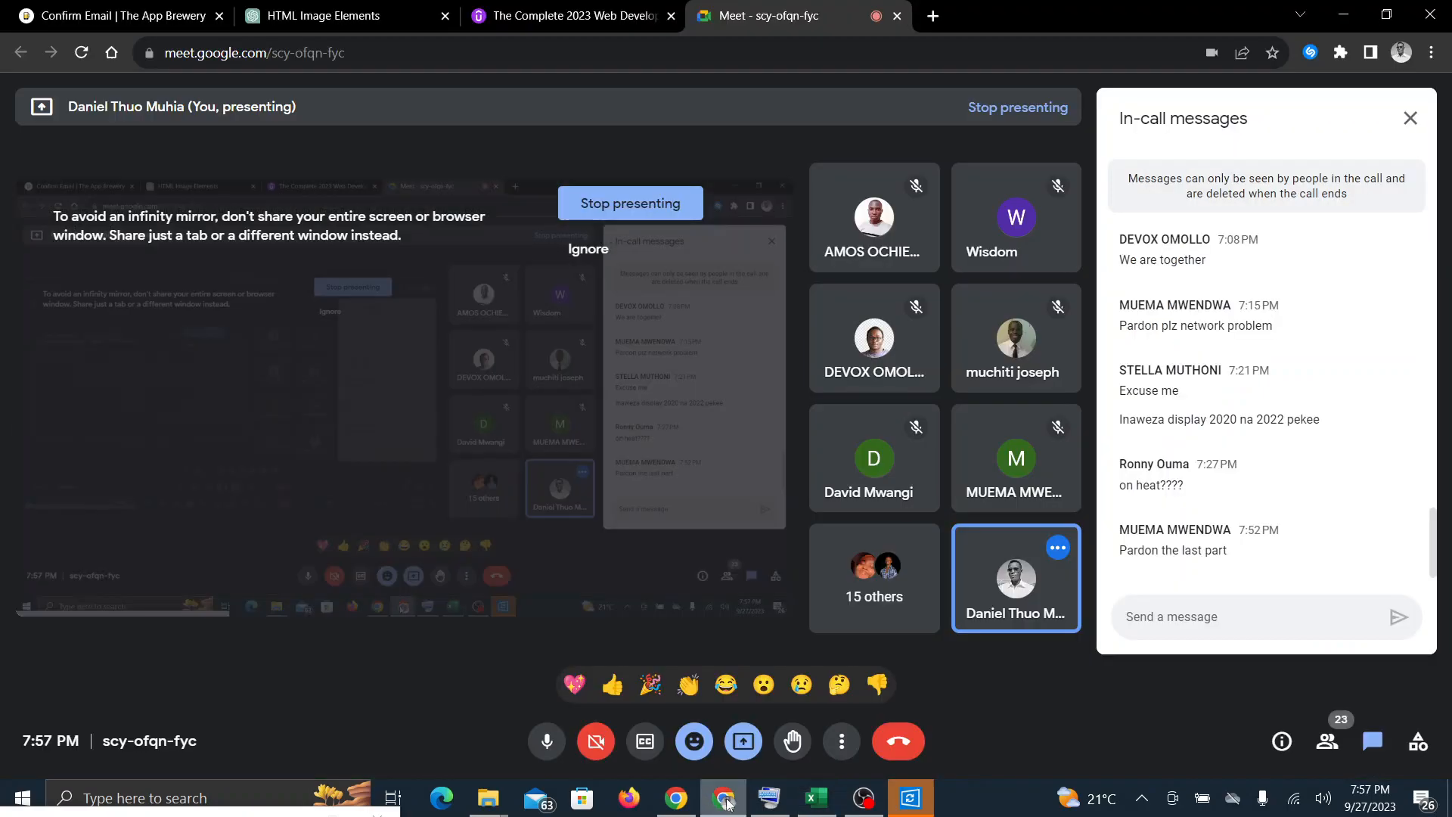
mouse_move(822, 807)
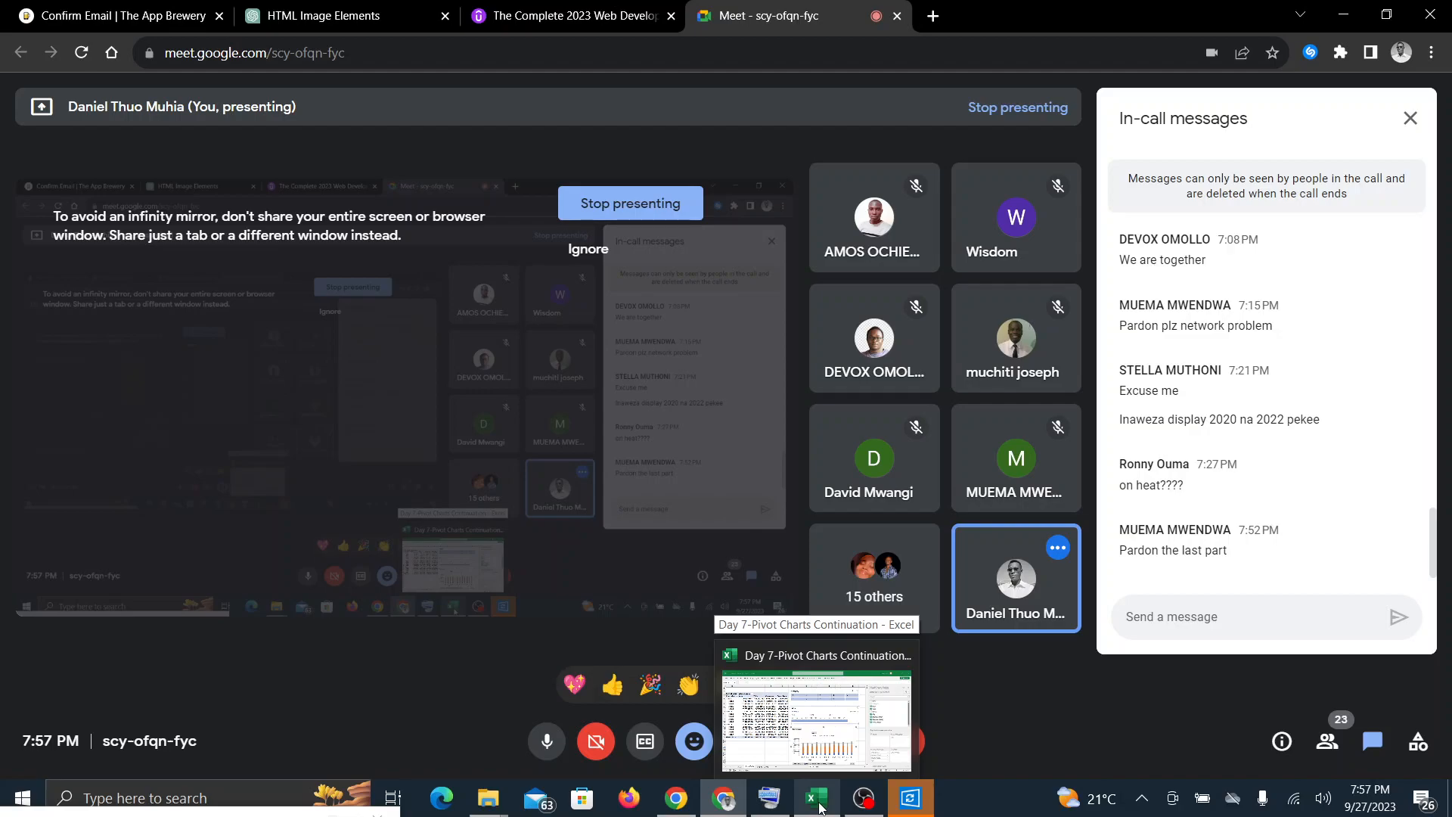
click(821, 806)
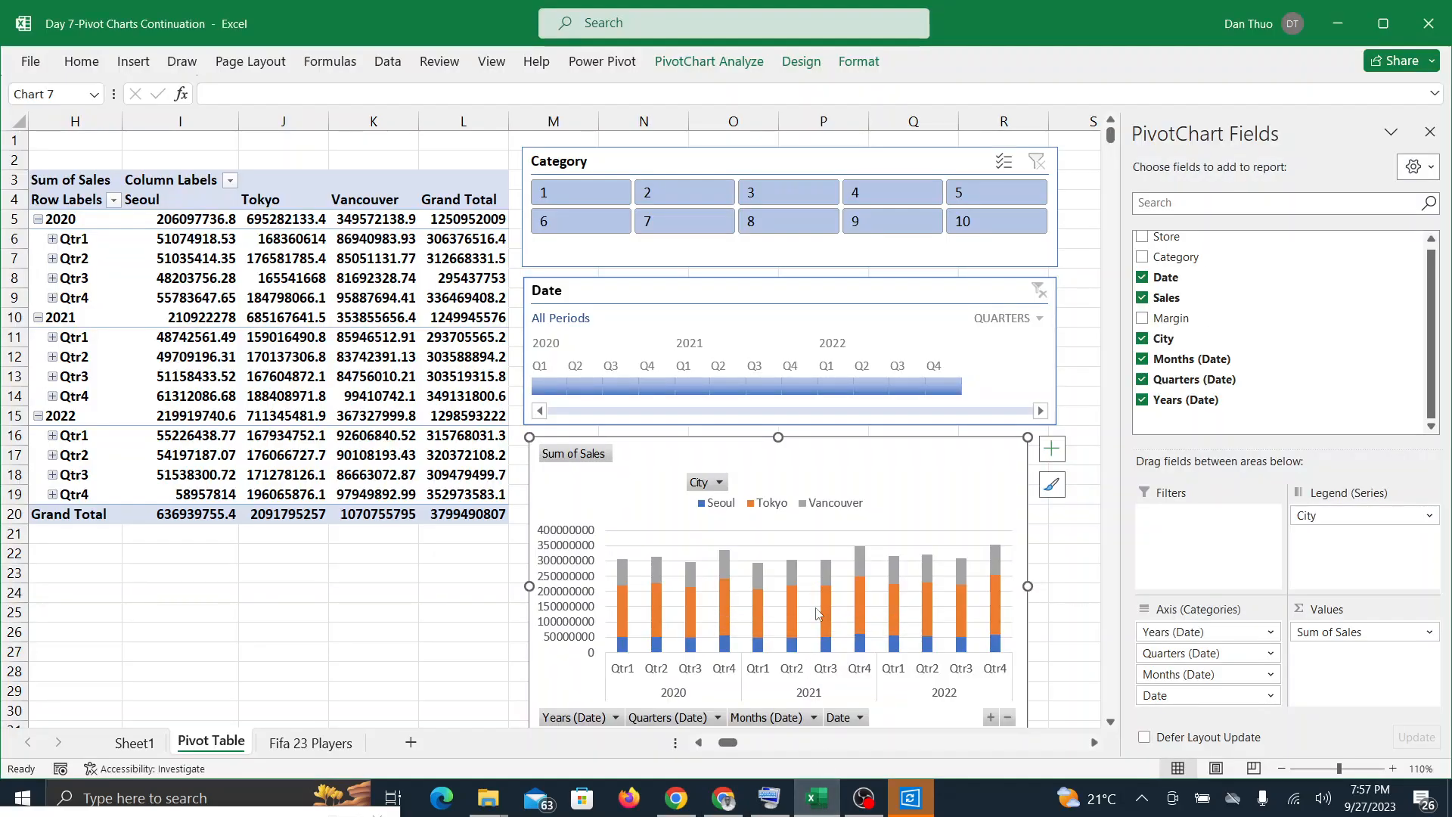
click(723, 797)
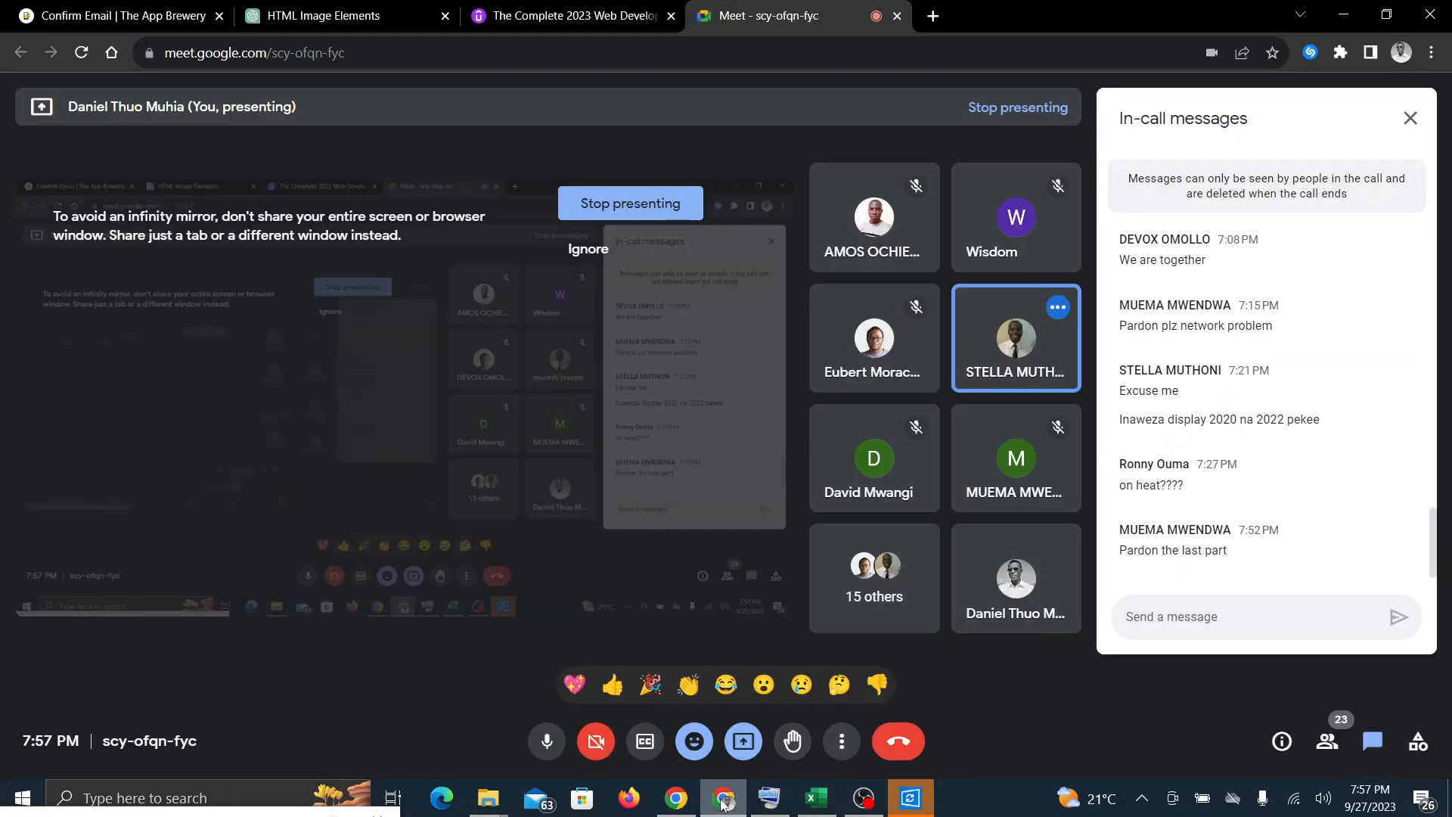
click(831, 808)
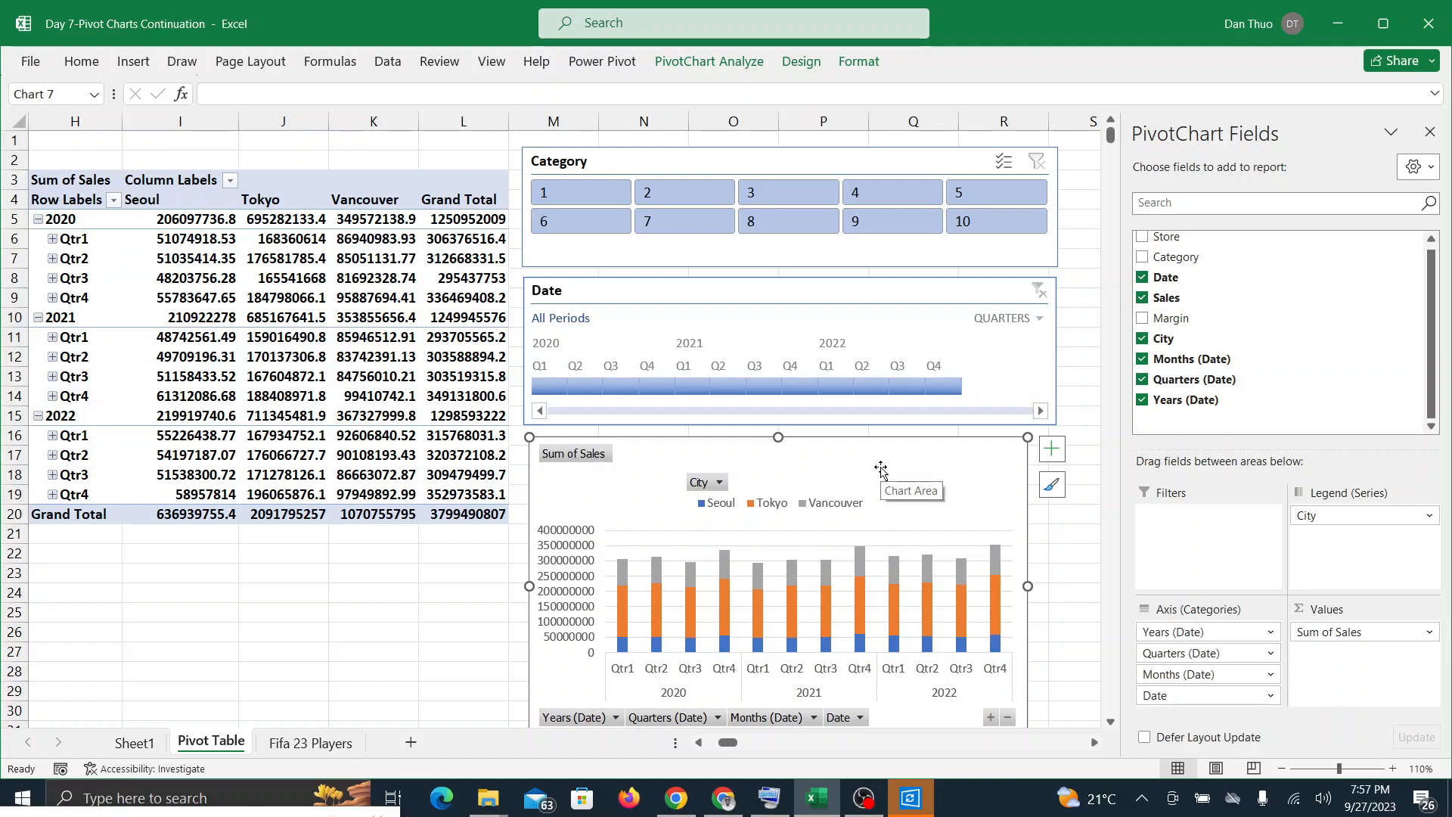
Step: Change the PivotChart's type from Stacked Column to Line and bring the whole chart into view
click(819, 72)
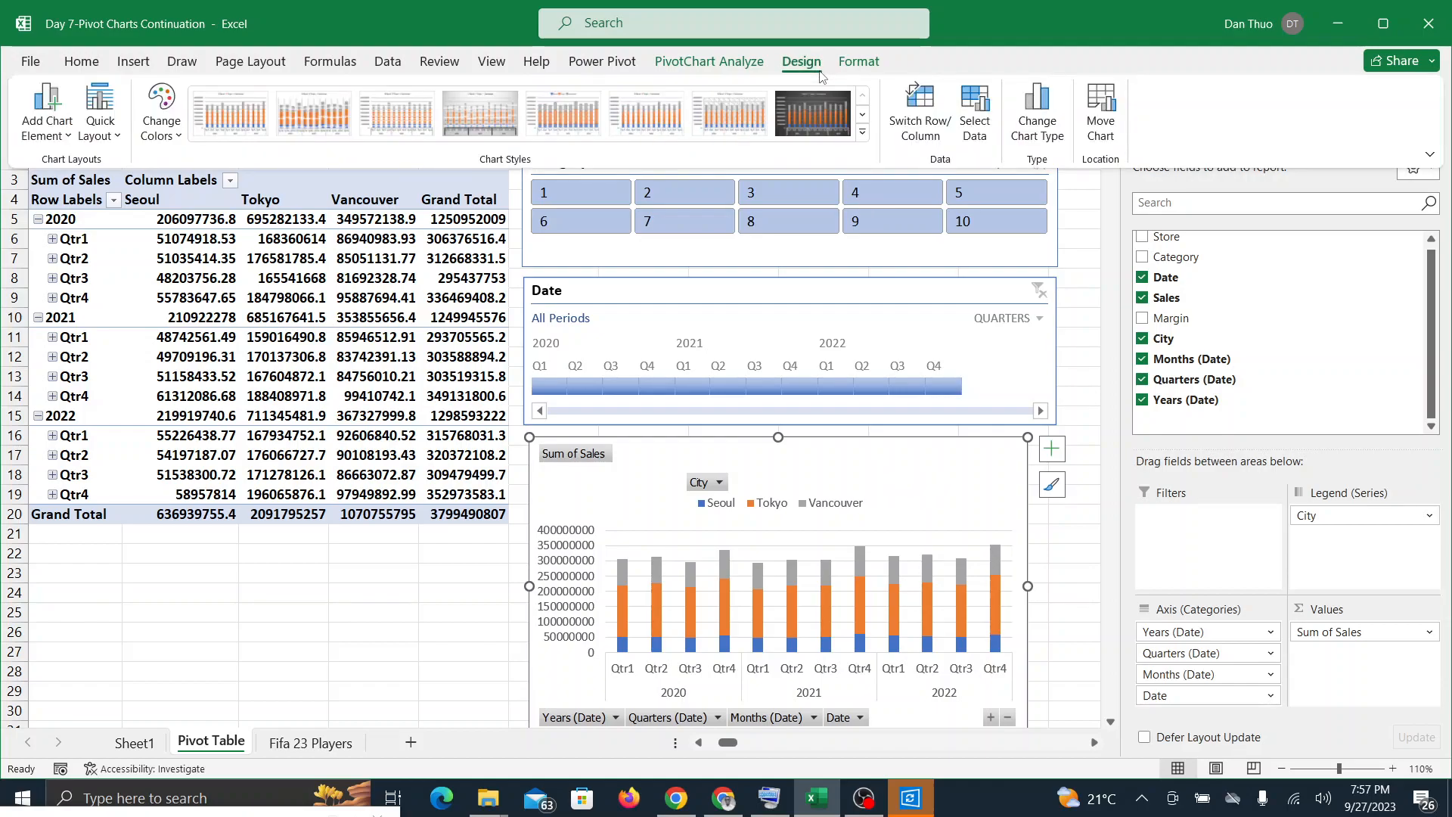
click(1034, 113)
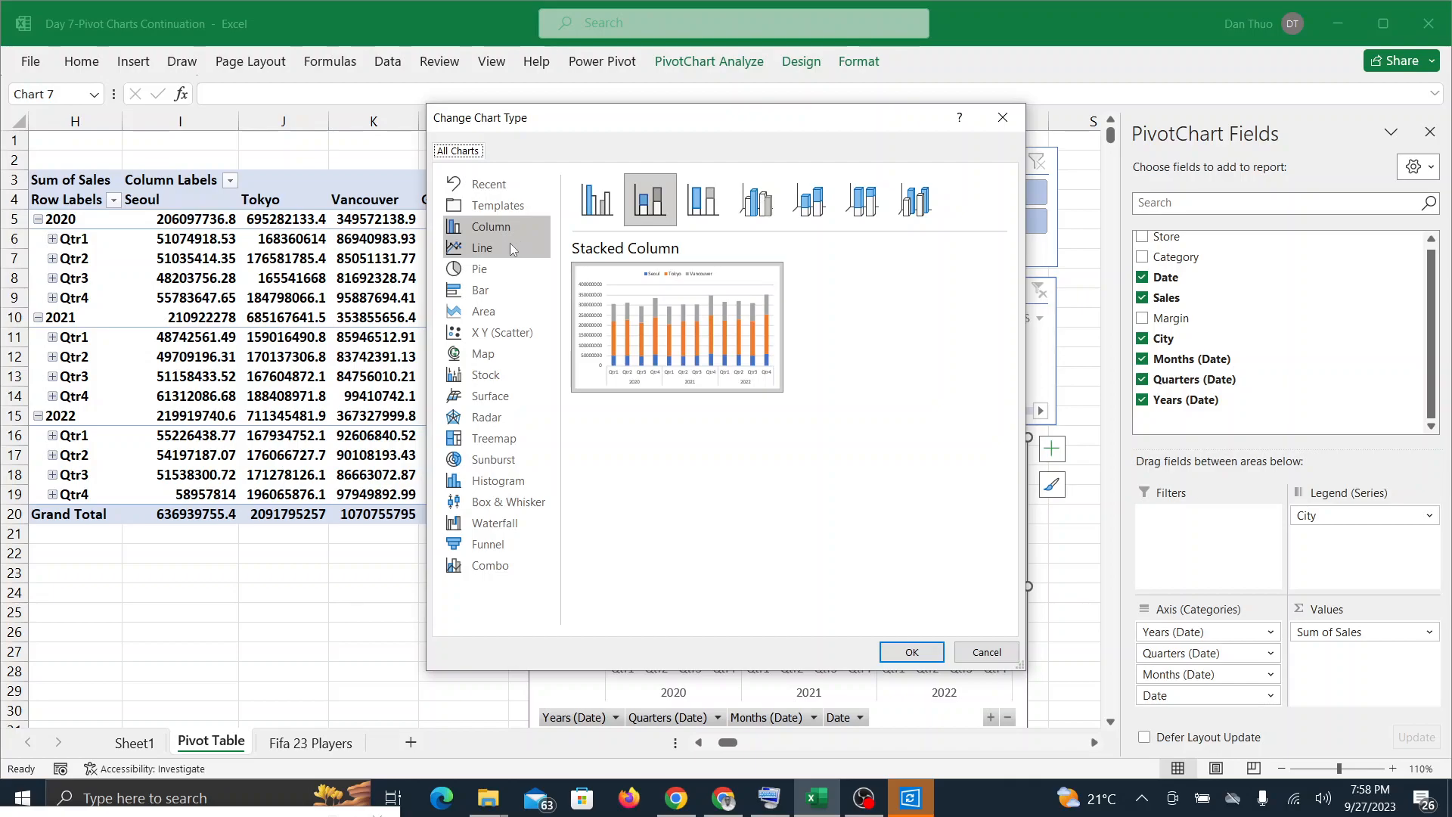
click(470, 251)
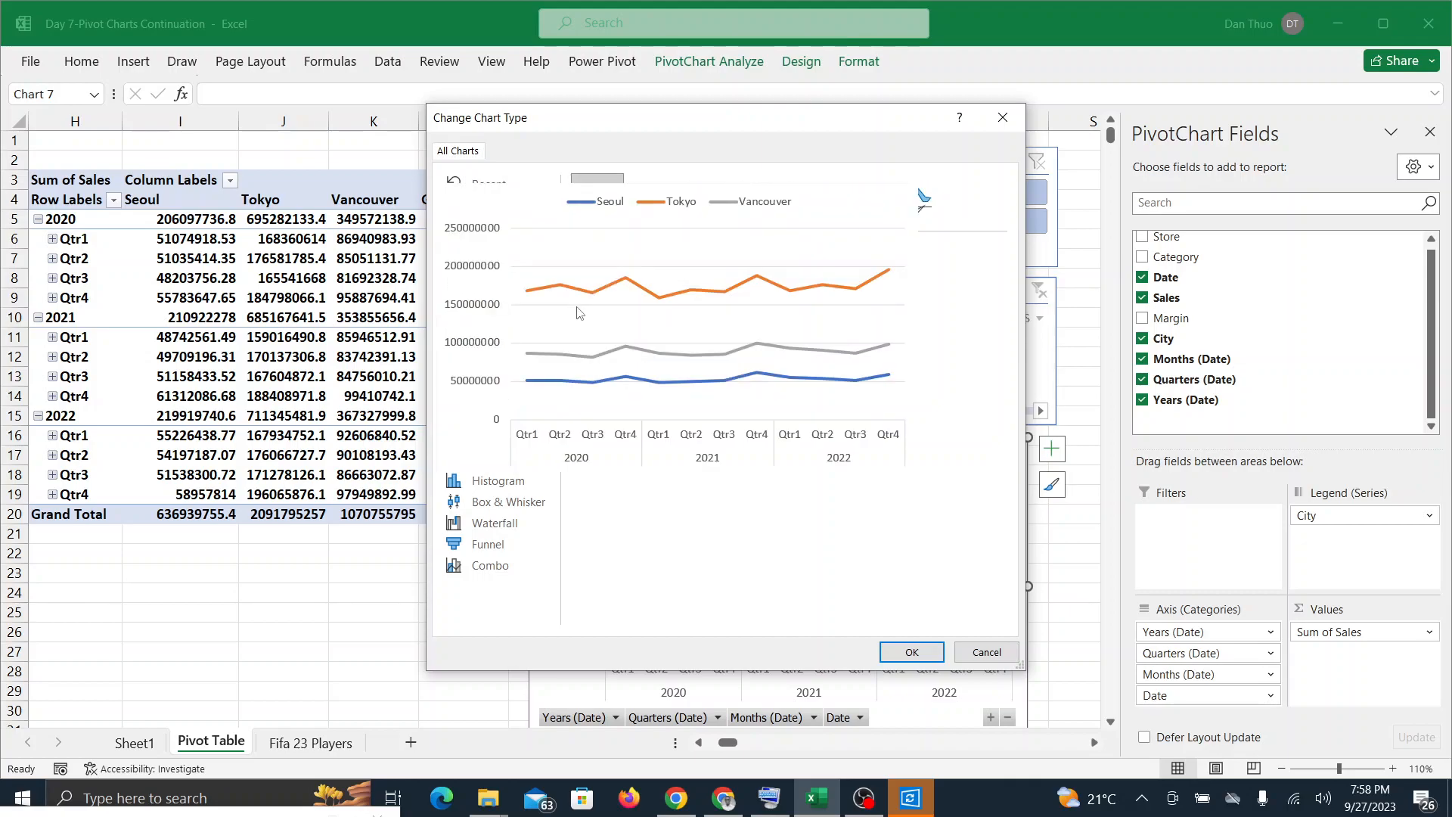
click(912, 652)
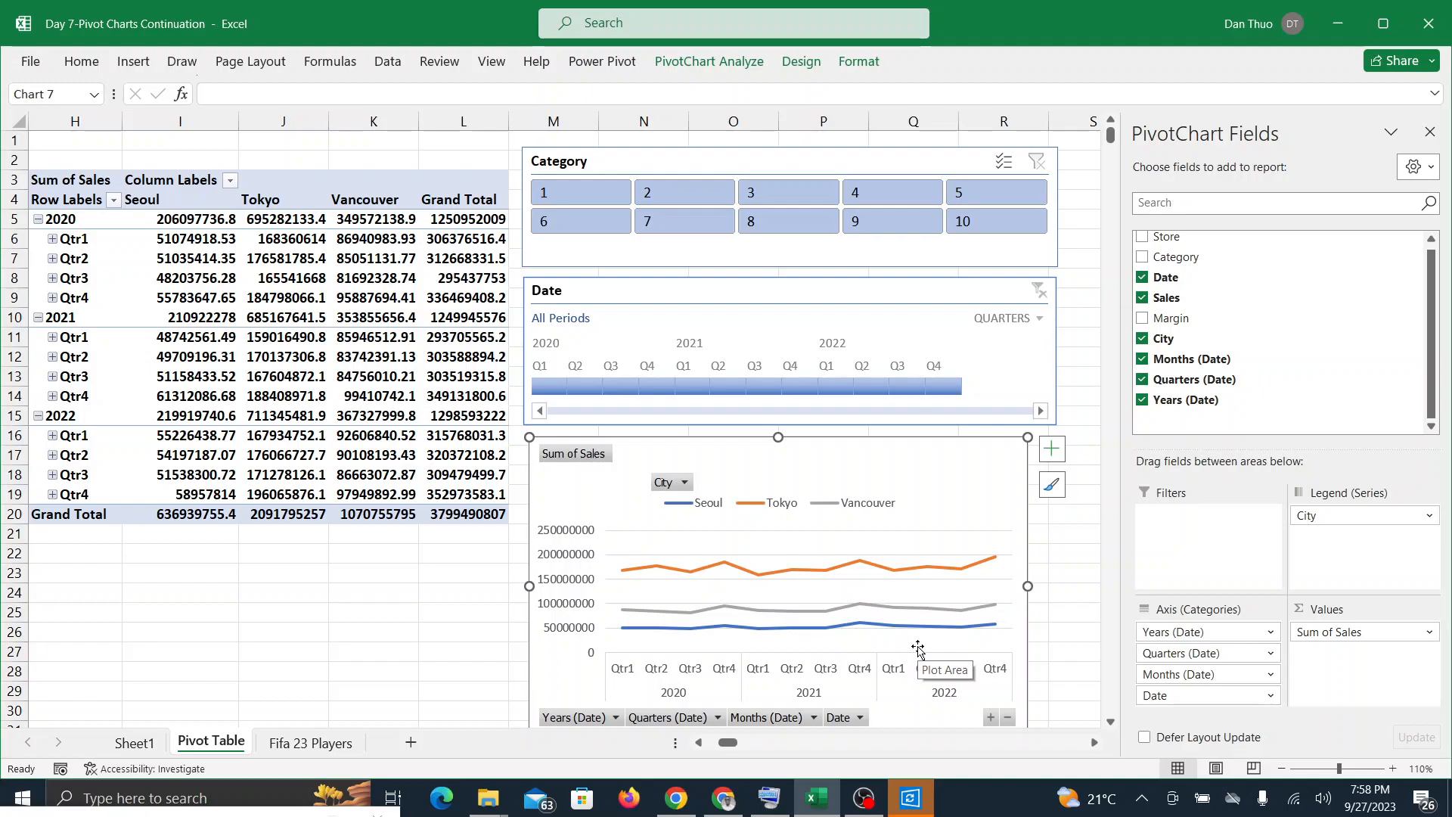
click(1110, 722)
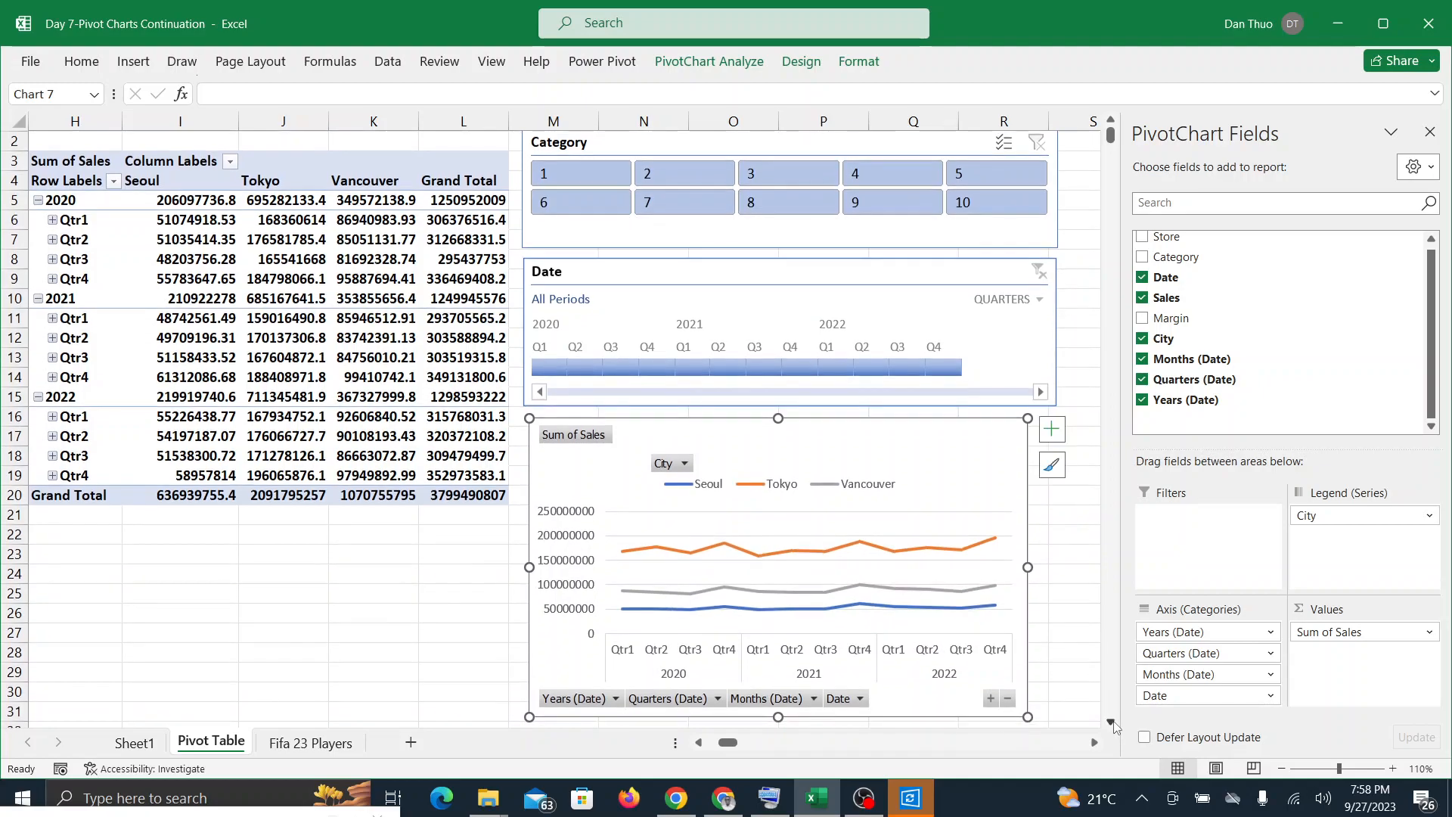
click(1111, 723)
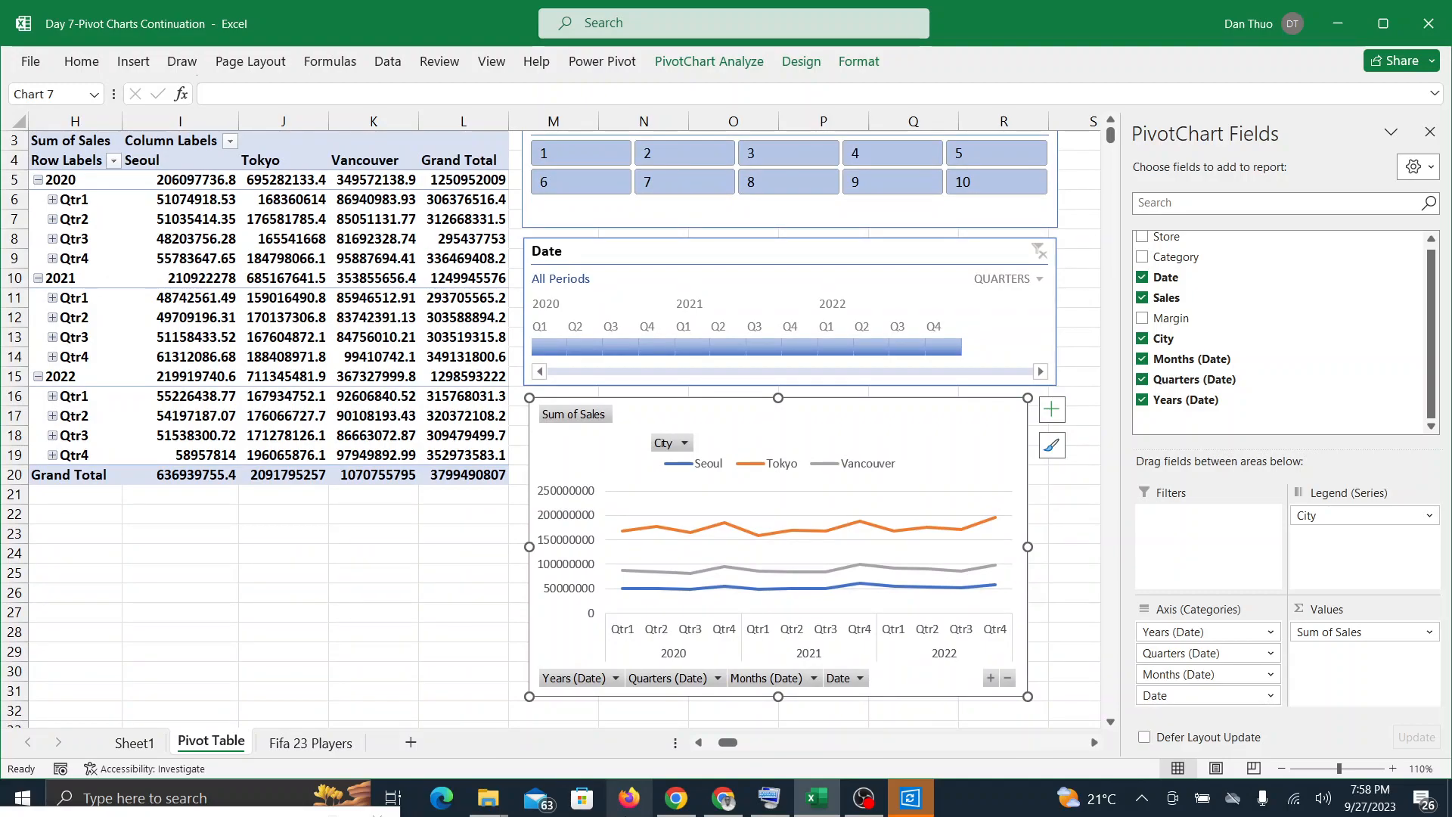
Step: Check the Google Meet call for reactions and examine the quarterly sales lines by city in Excel
click(738, 809)
click(830, 810)
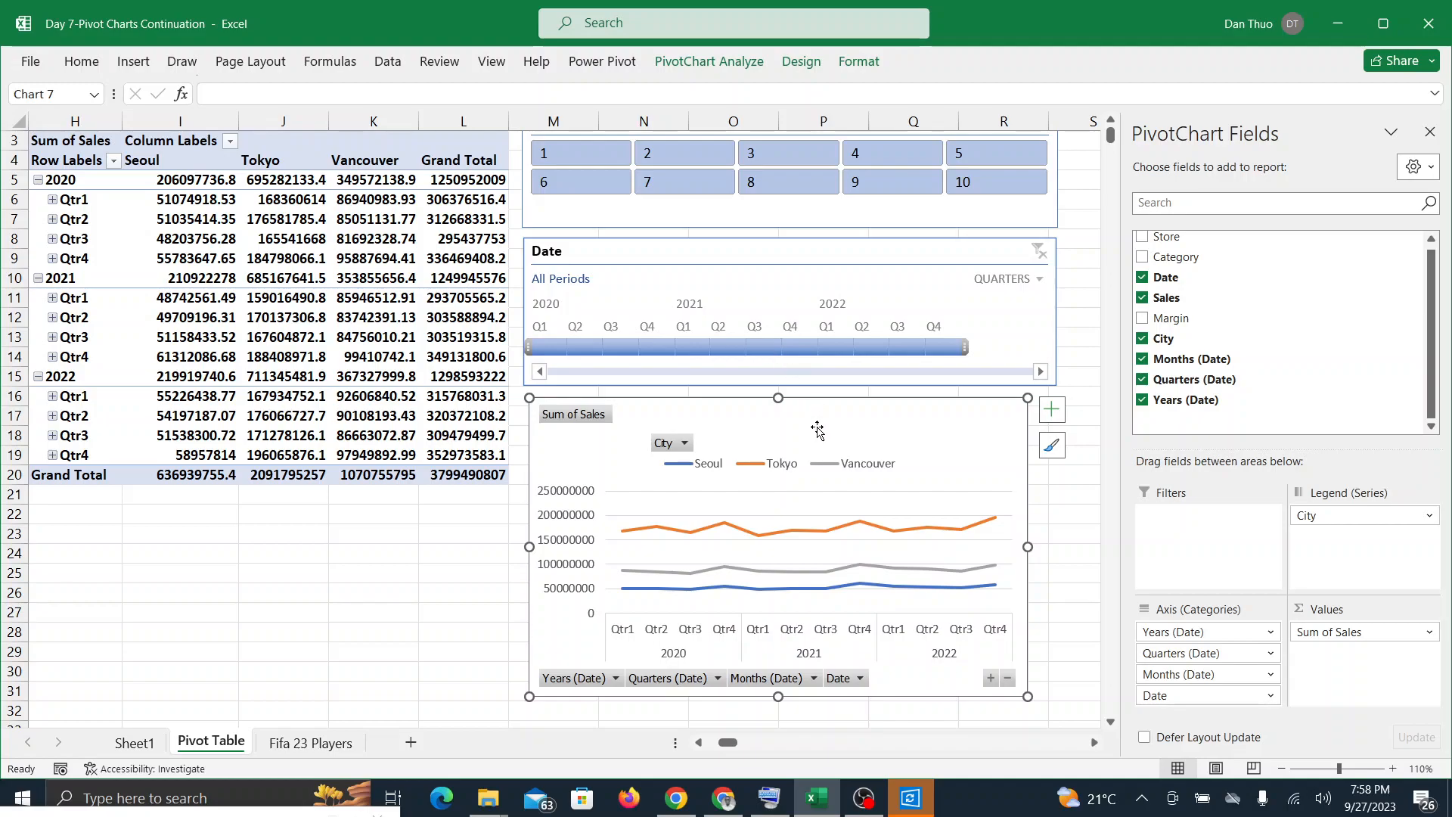
click(724, 800)
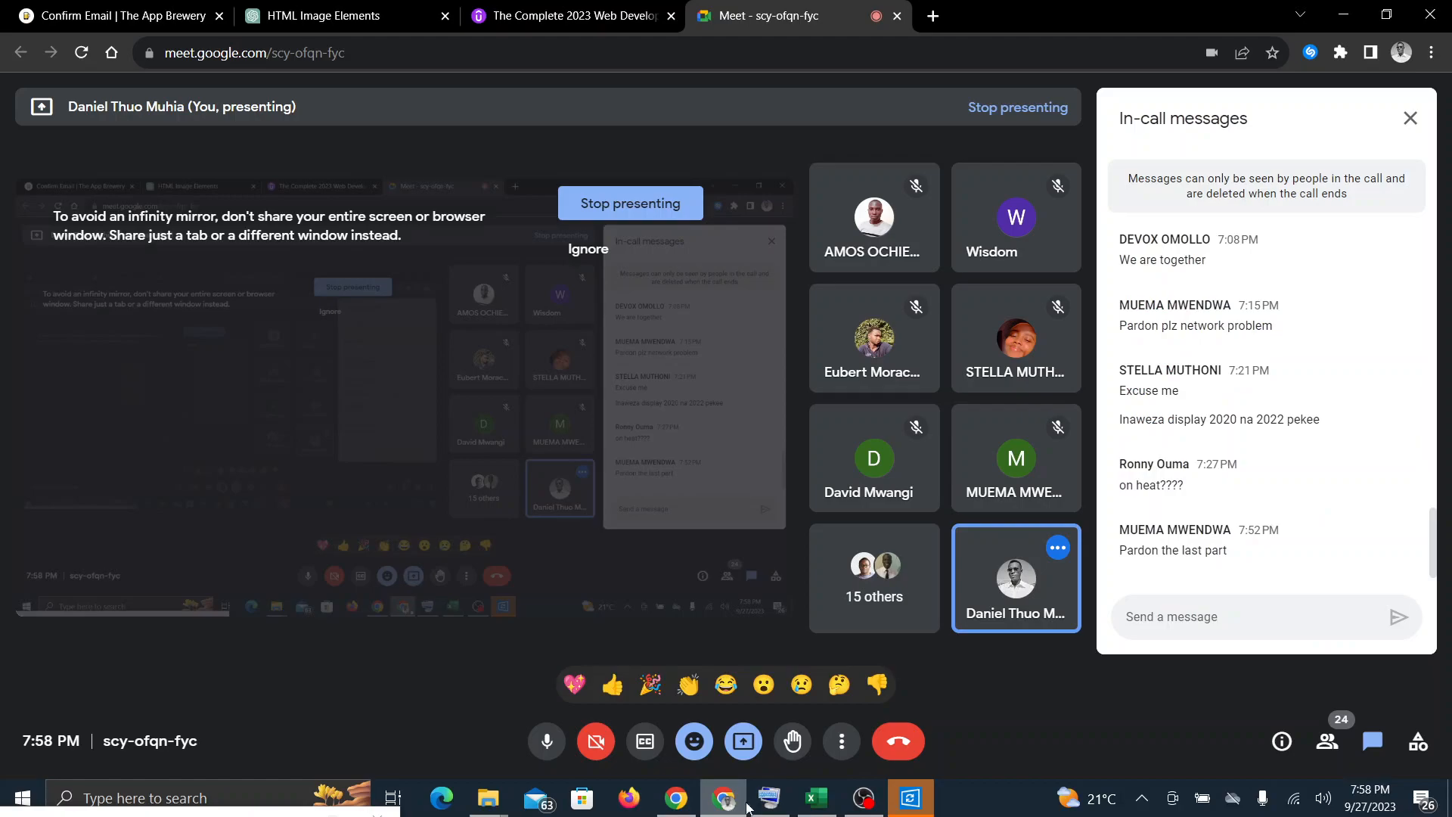
click(823, 805)
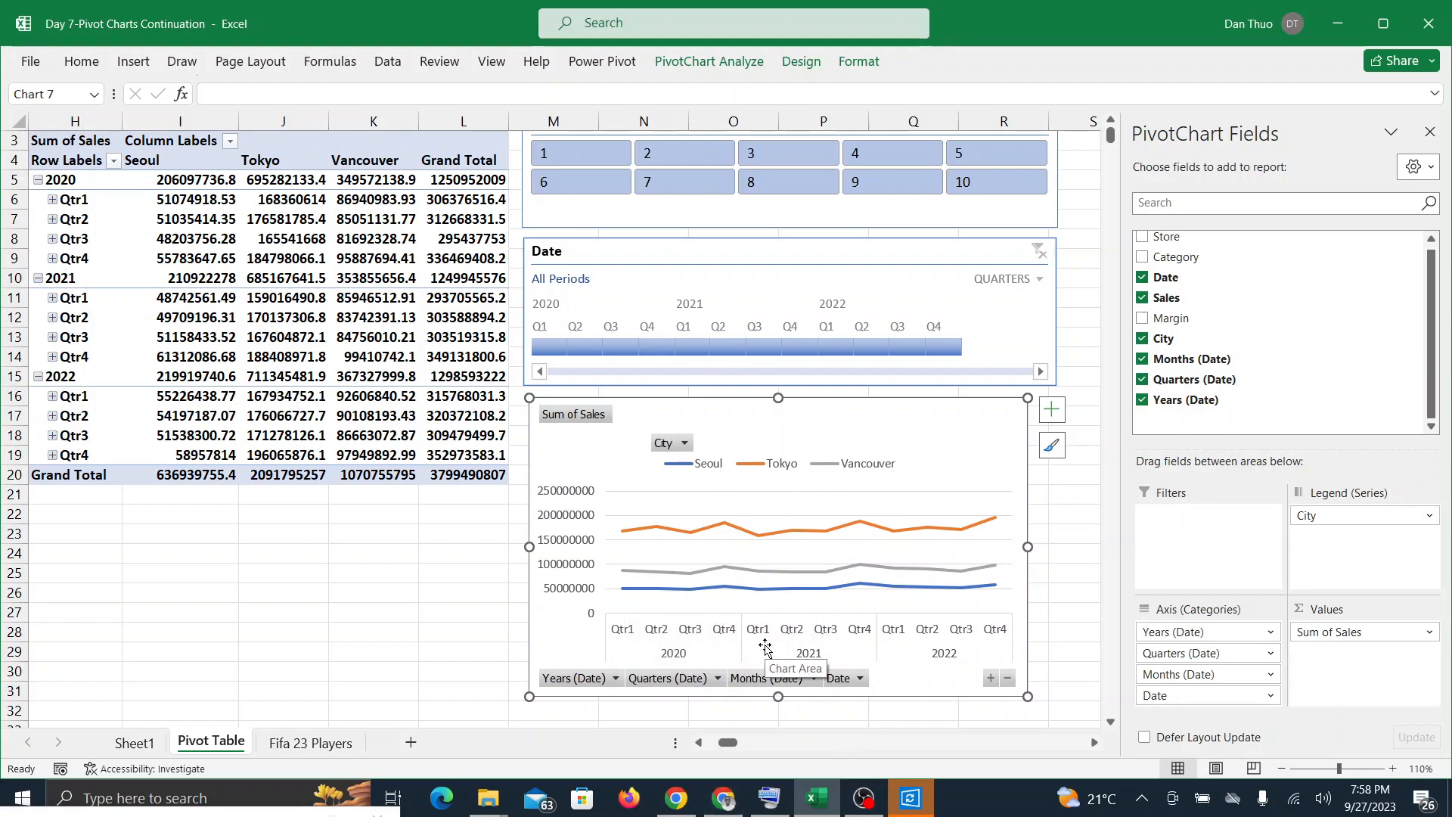
click(723, 798)
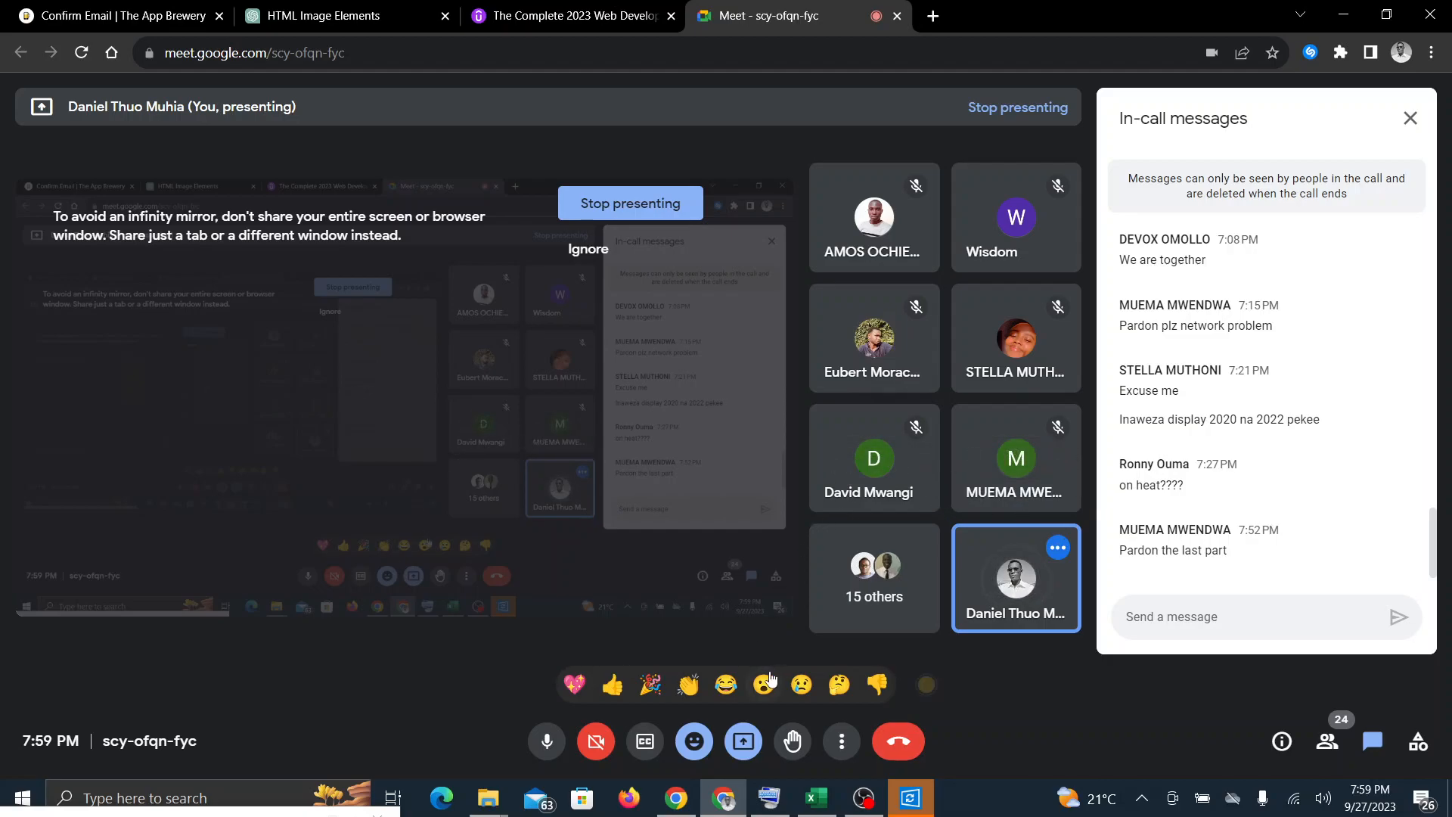
click(827, 795)
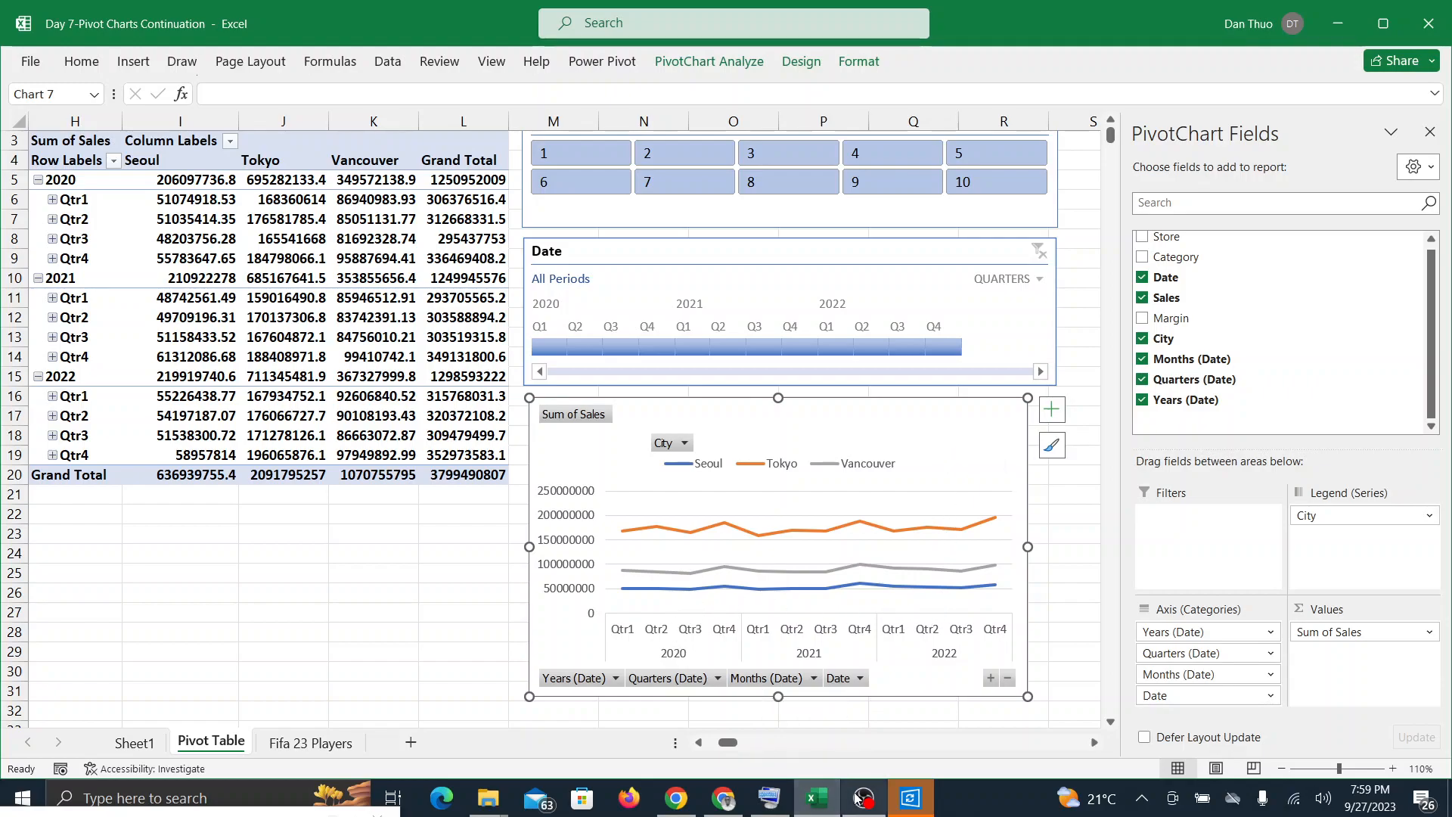
click(826, 804)
click(816, 798)
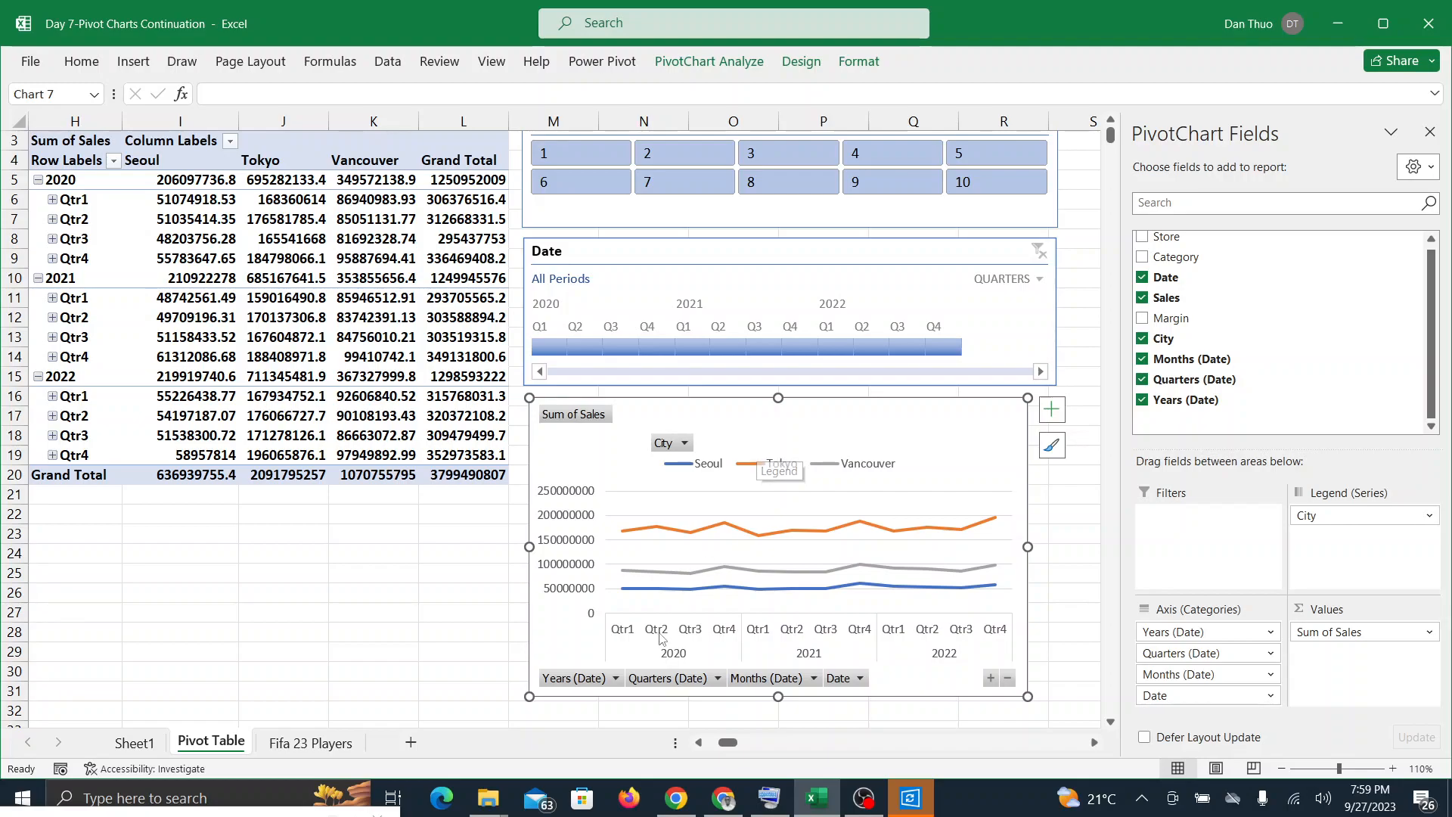
click(723, 800)
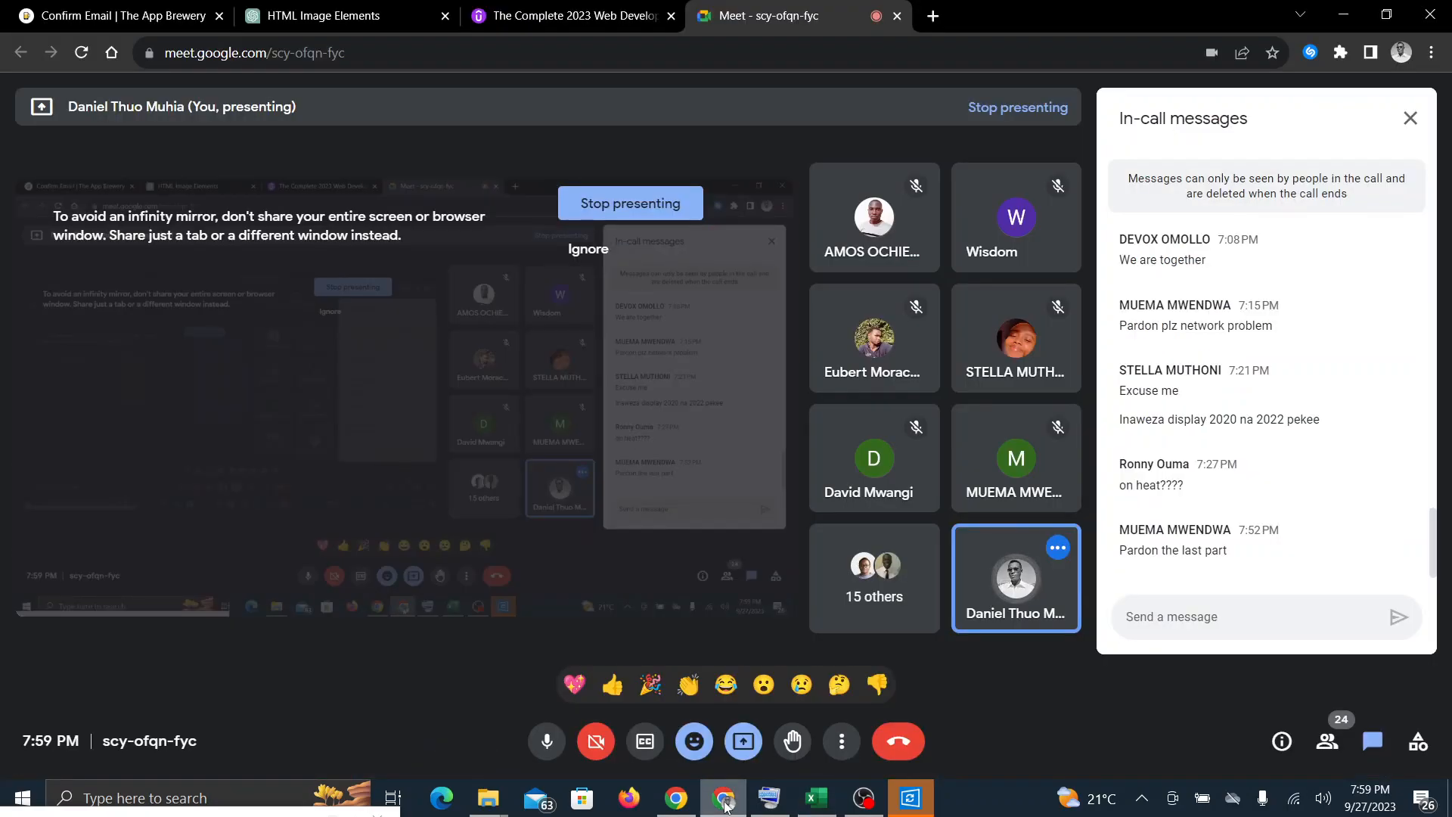
click(725, 803)
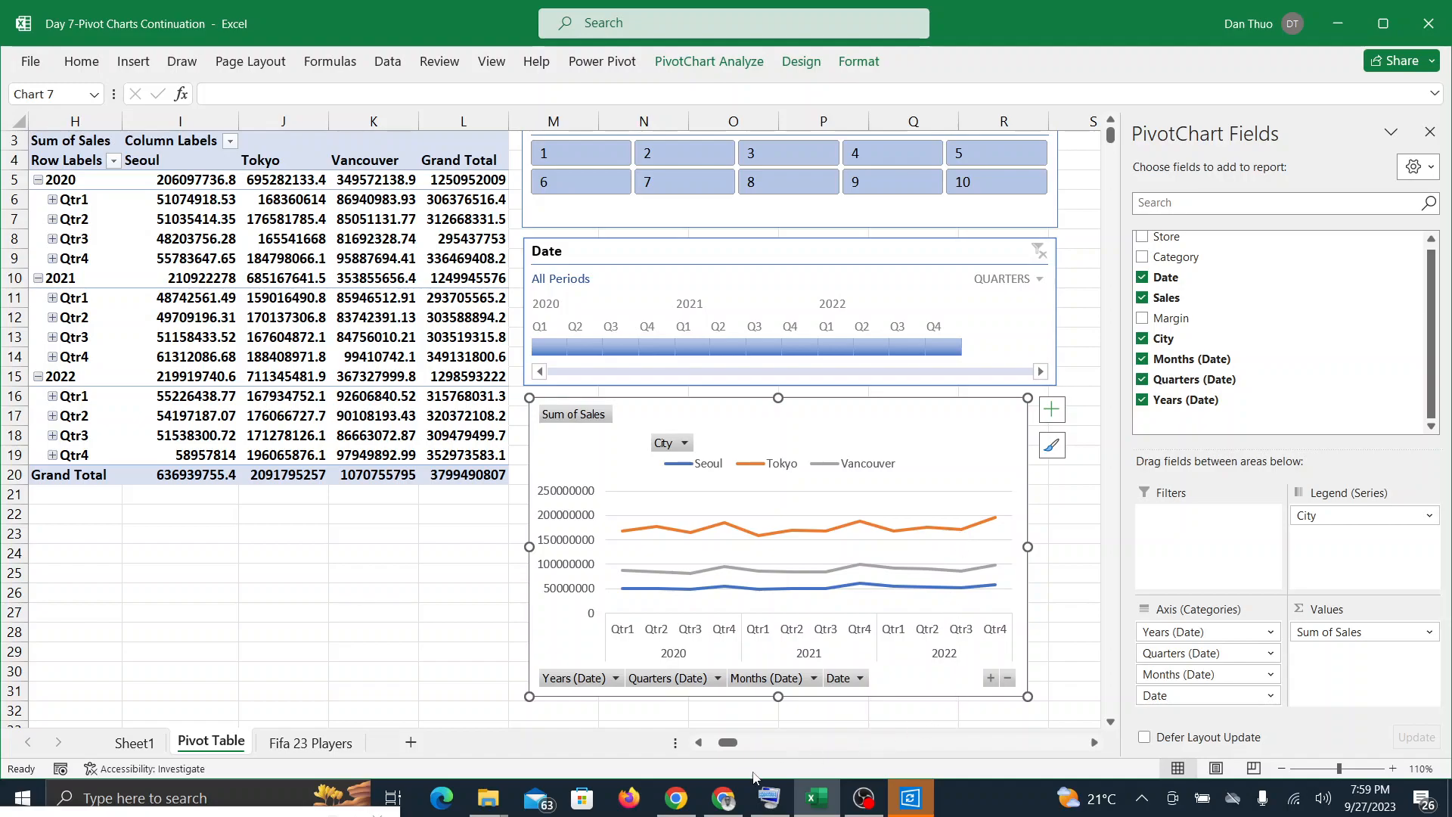
Step: Check the Google Meet call, return to Excel and expand the line PivotChart's date axis to months
click(733, 802)
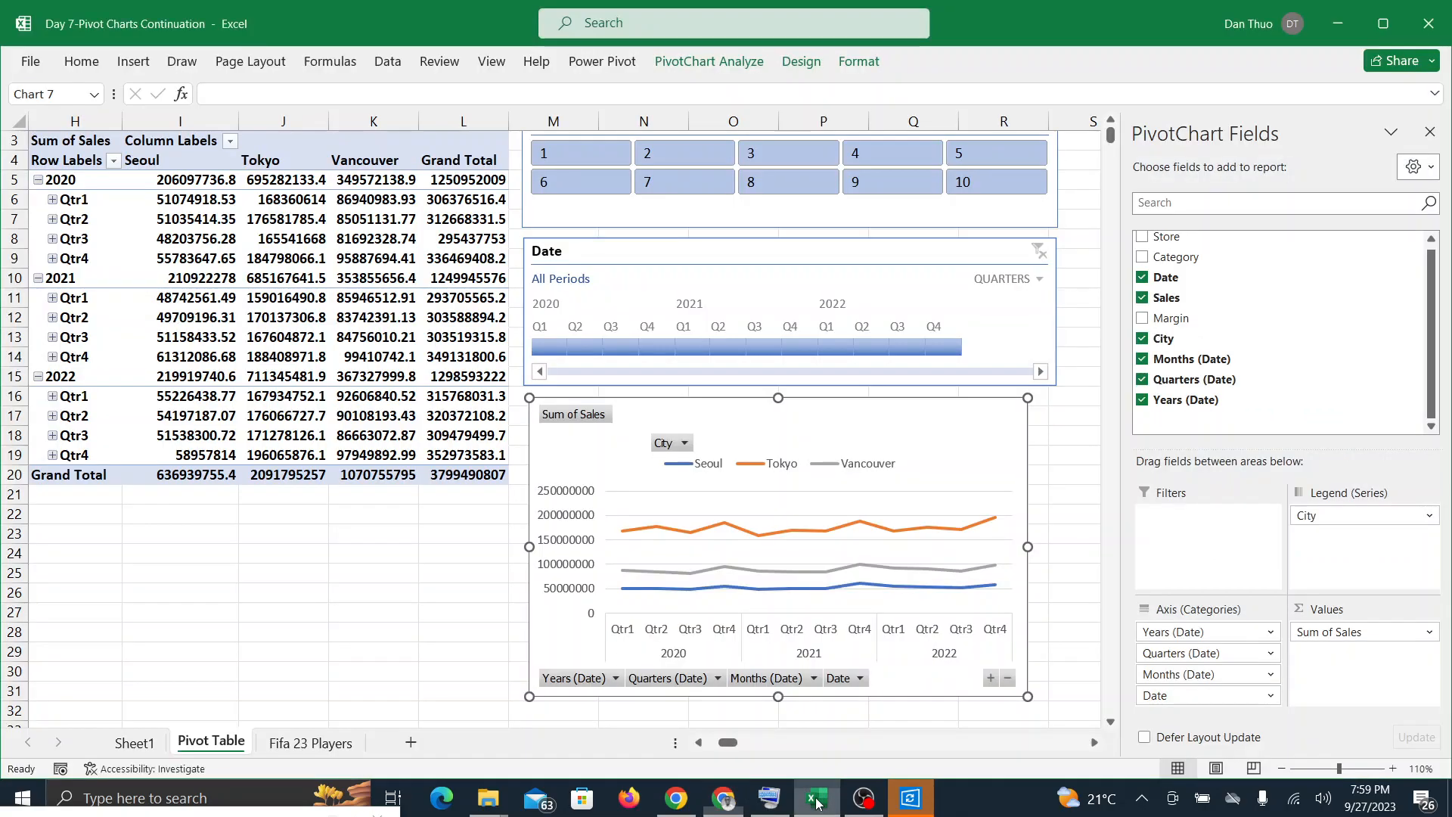
click(819, 797)
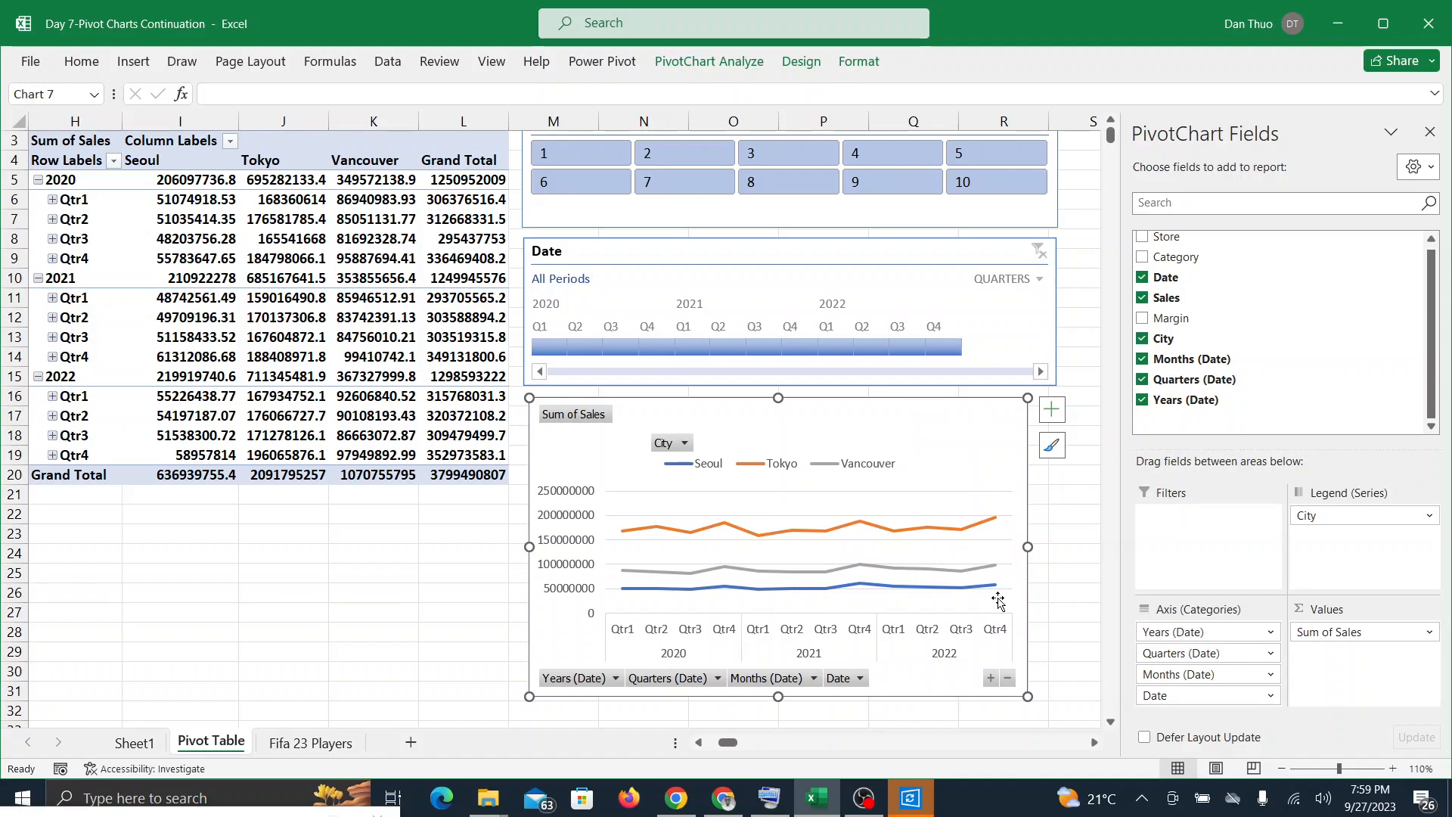
click(993, 680)
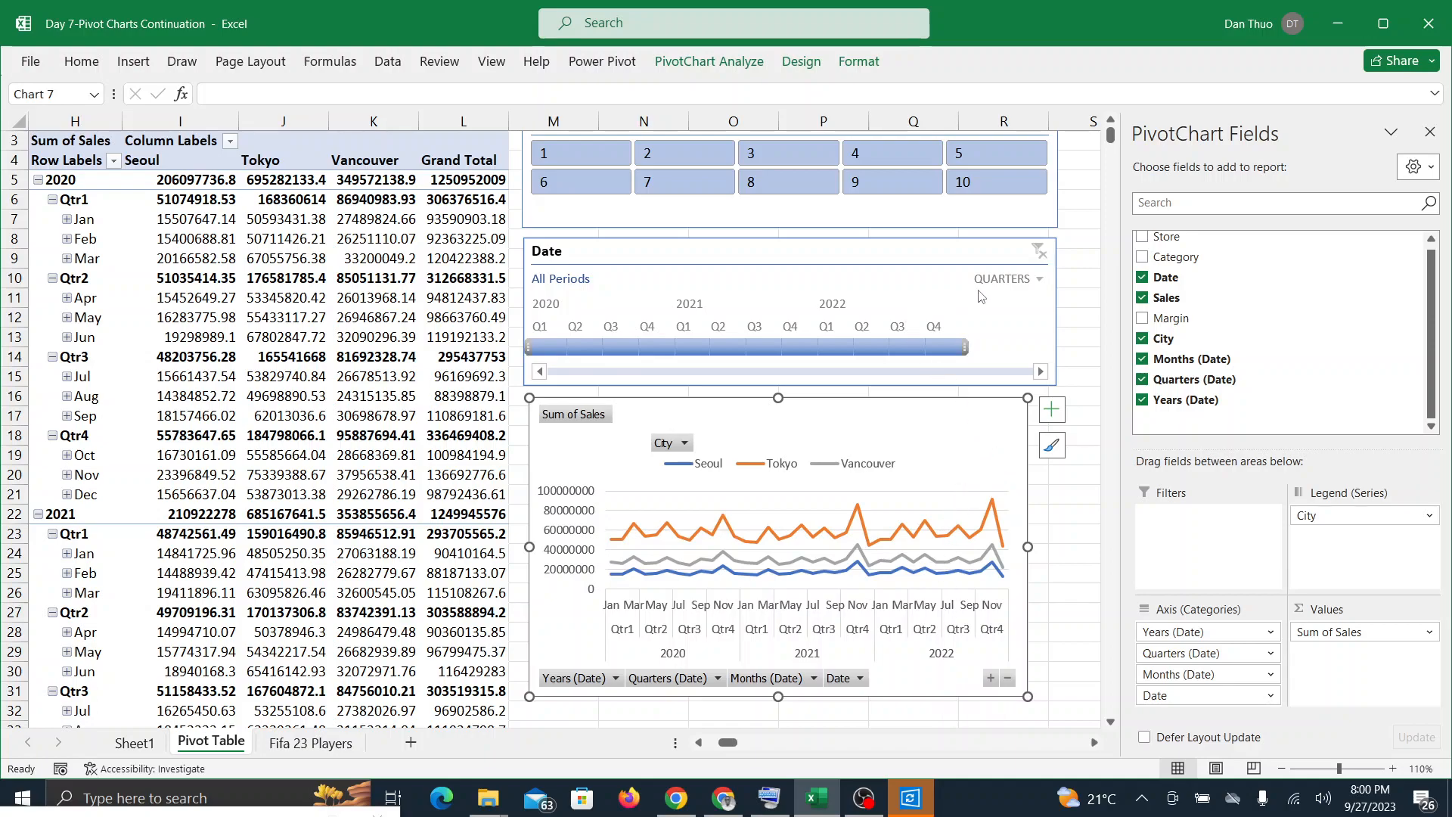
Step: Follow the participants in the Google Meet call and examine the monthly sales lines and Date timeline in Excel
click(720, 803)
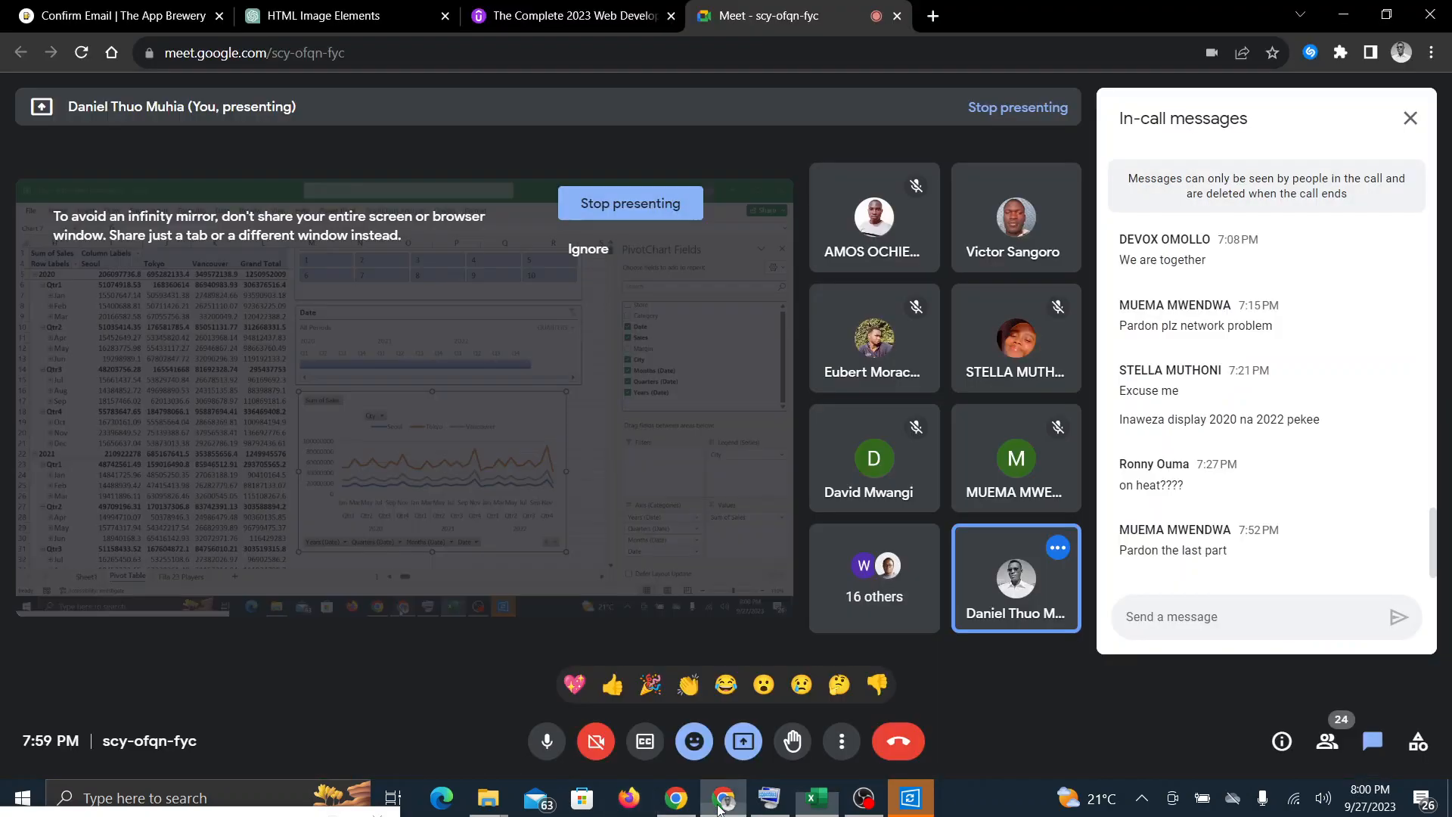
click(822, 808)
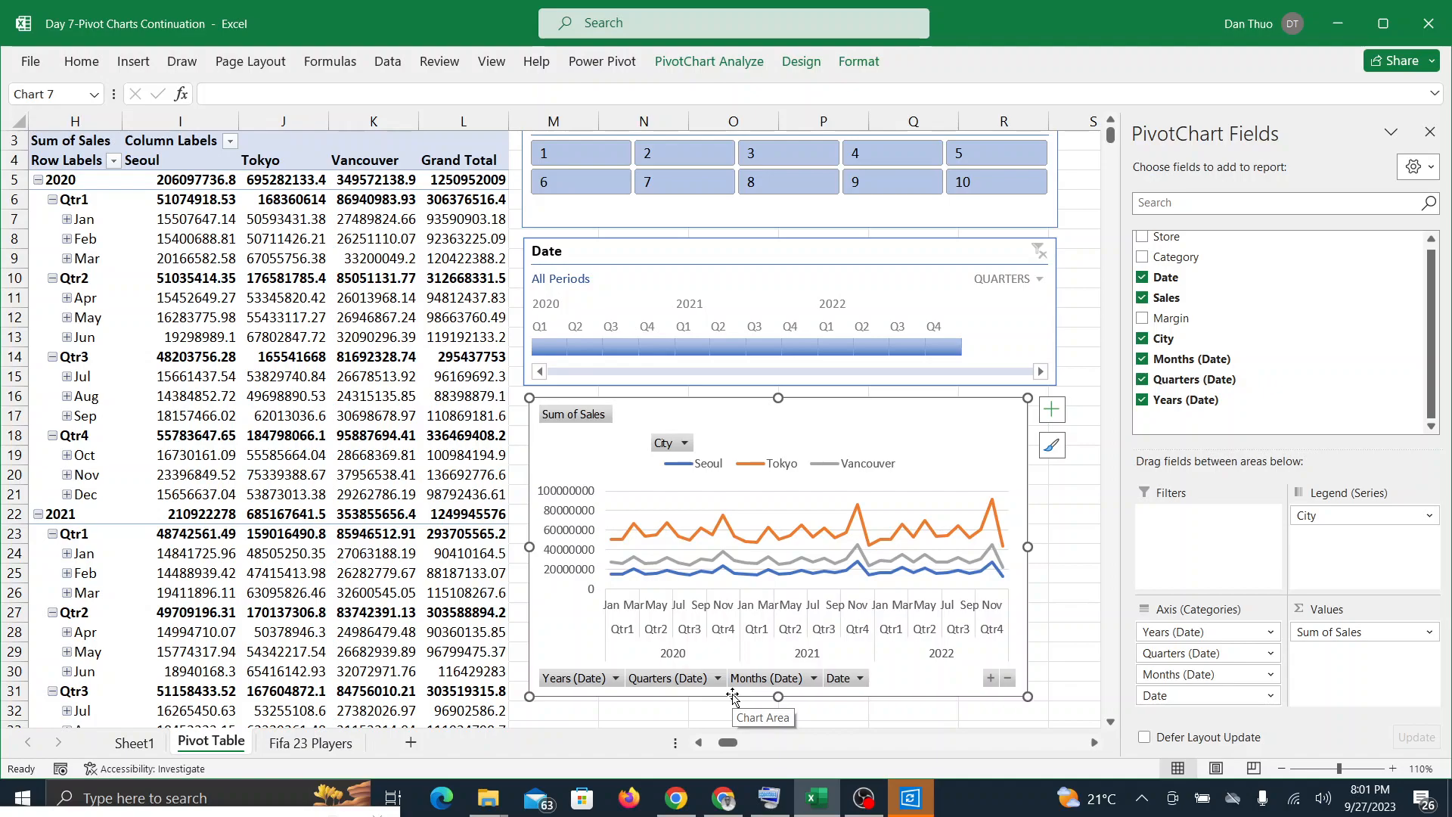
click(722, 803)
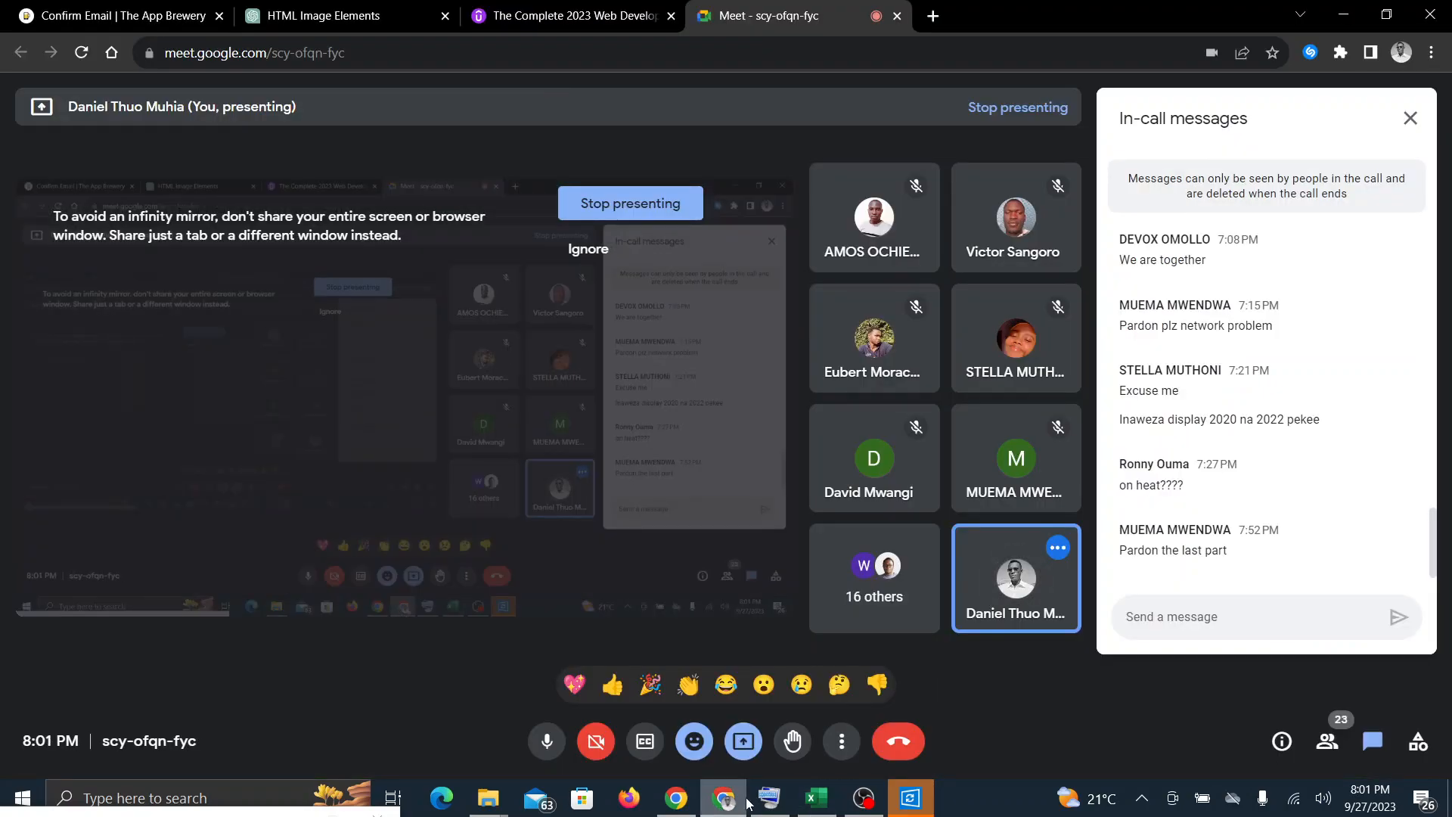
click(817, 798)
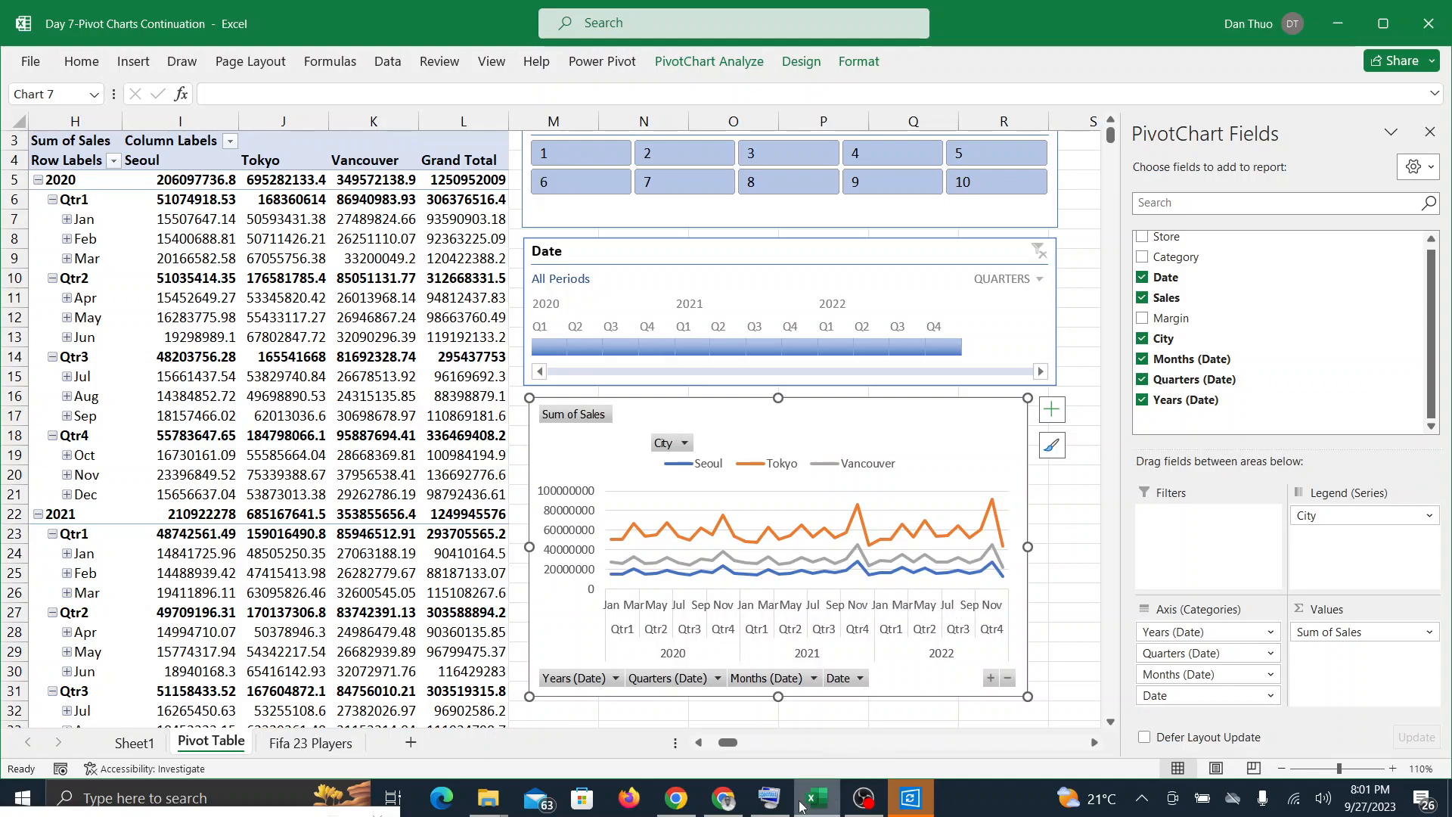
mouse_move(802, 807)
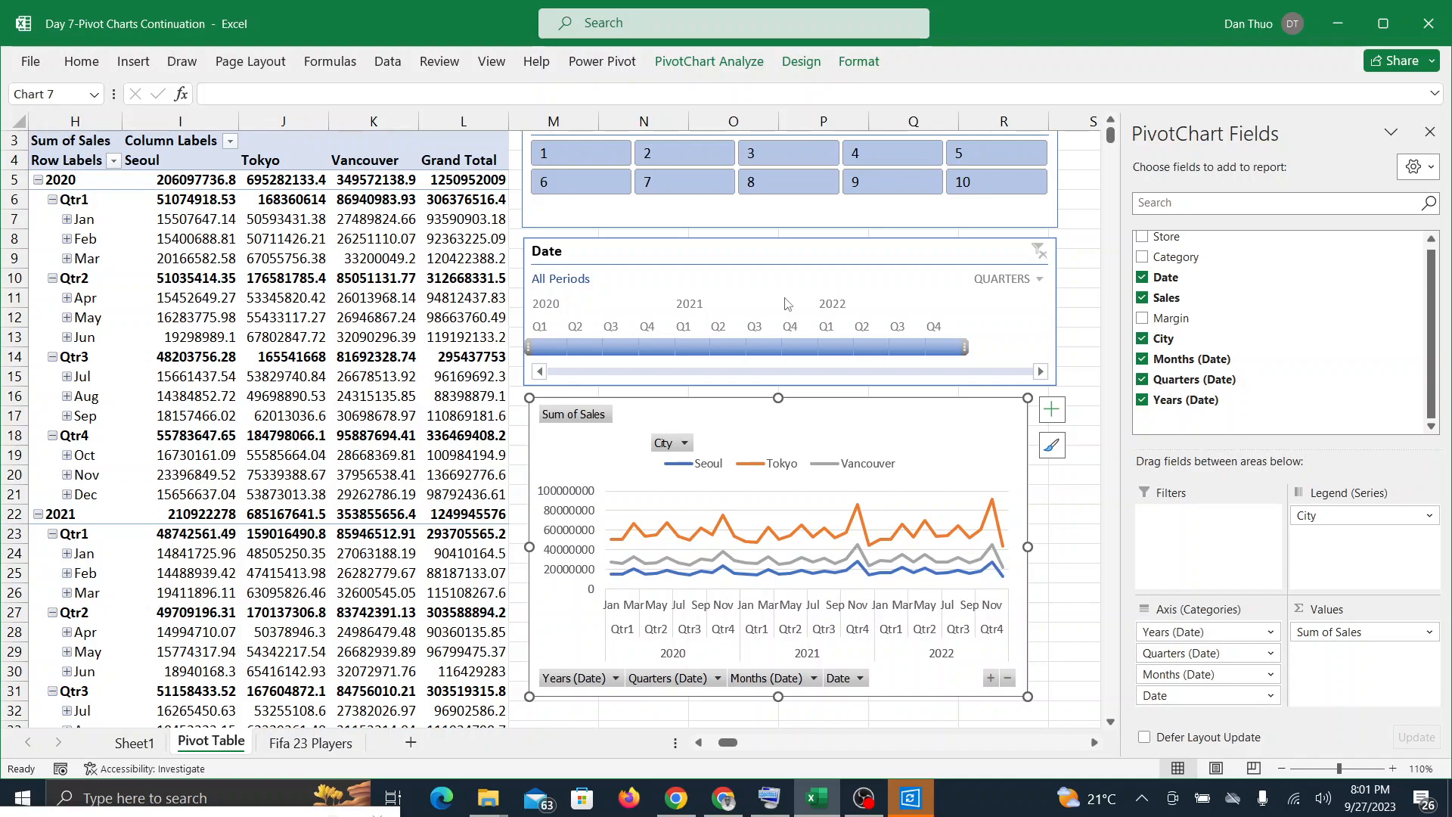
click(720, 803)
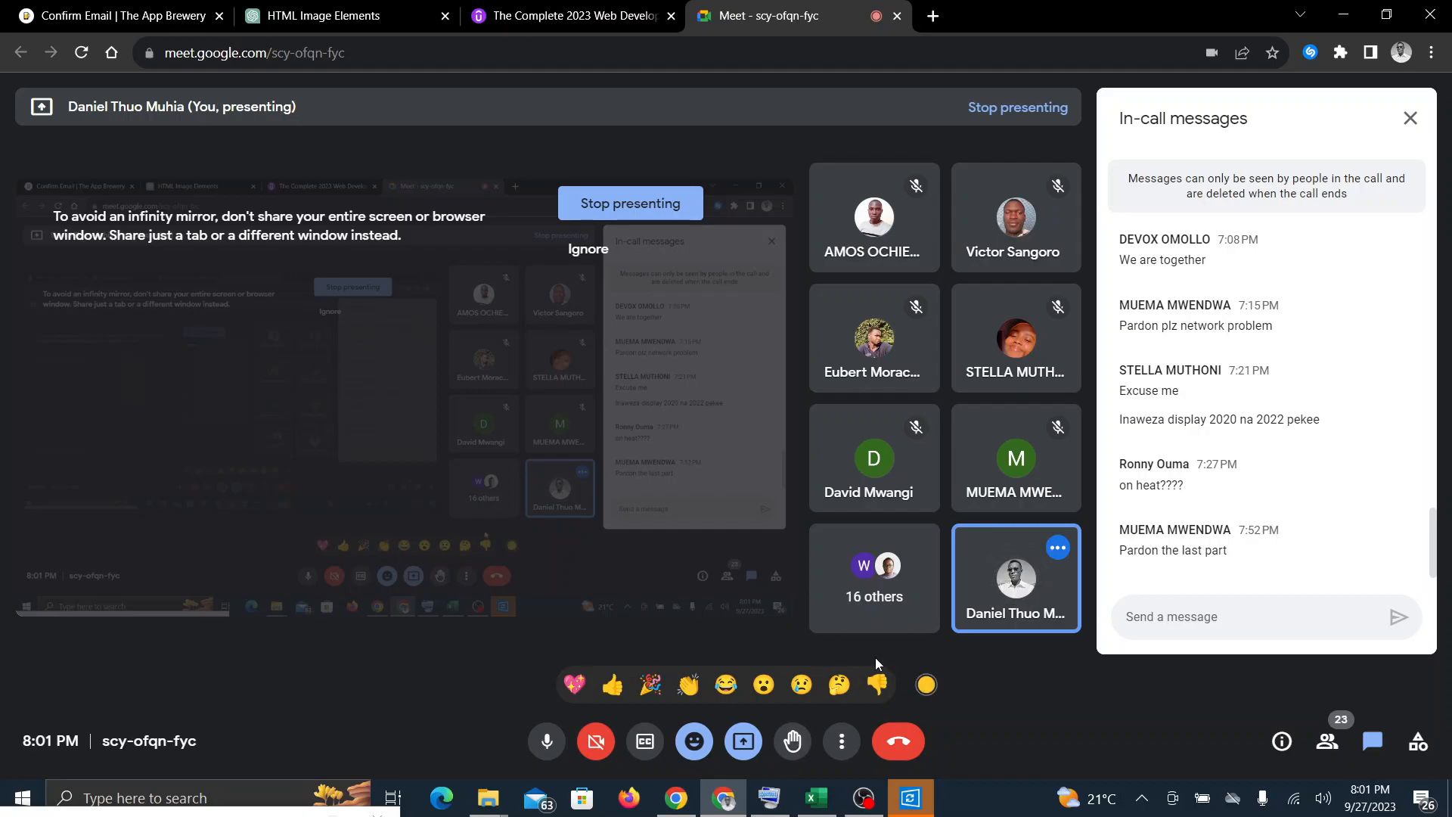
click(816, 798)
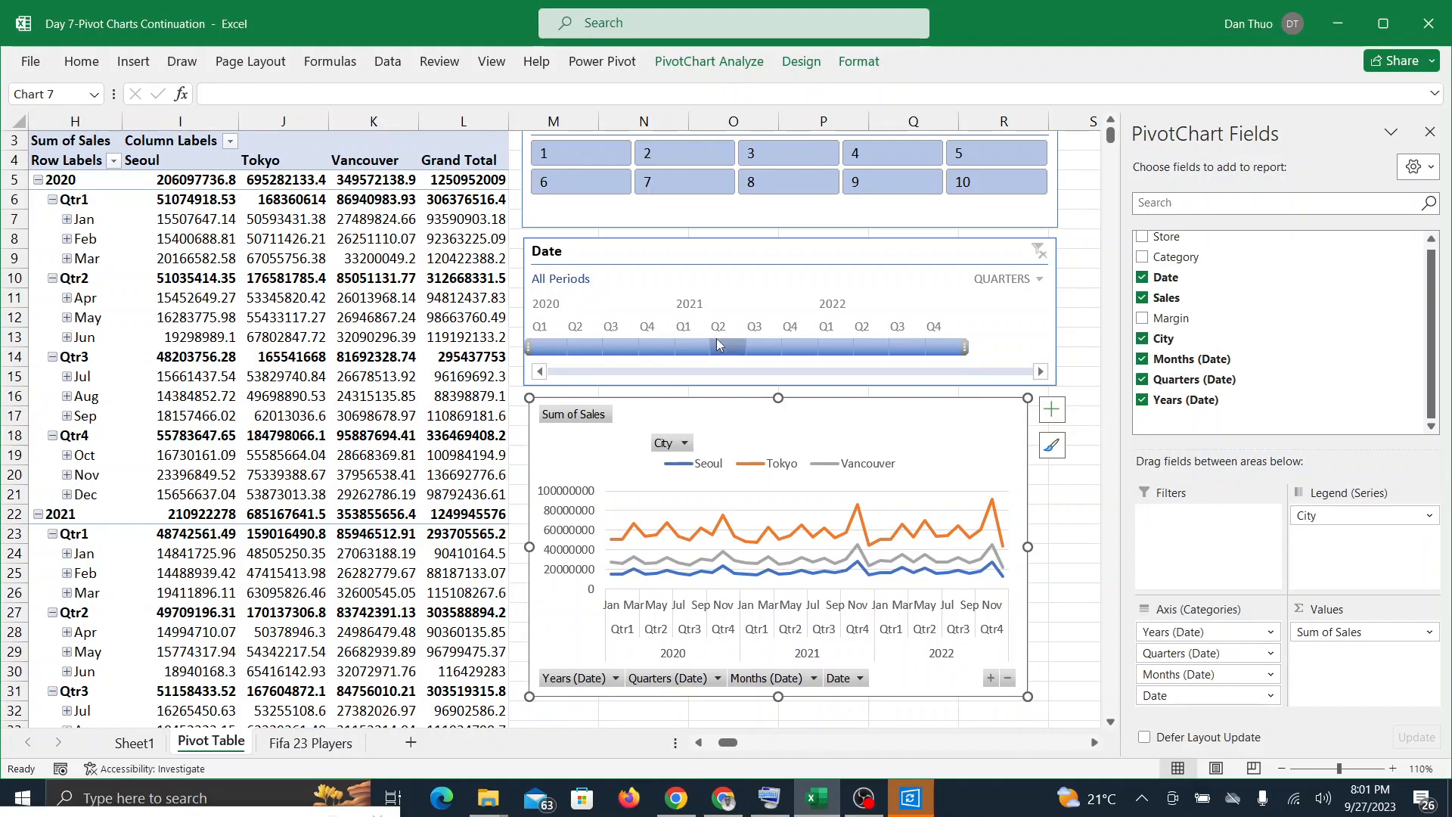
click(726, 802)
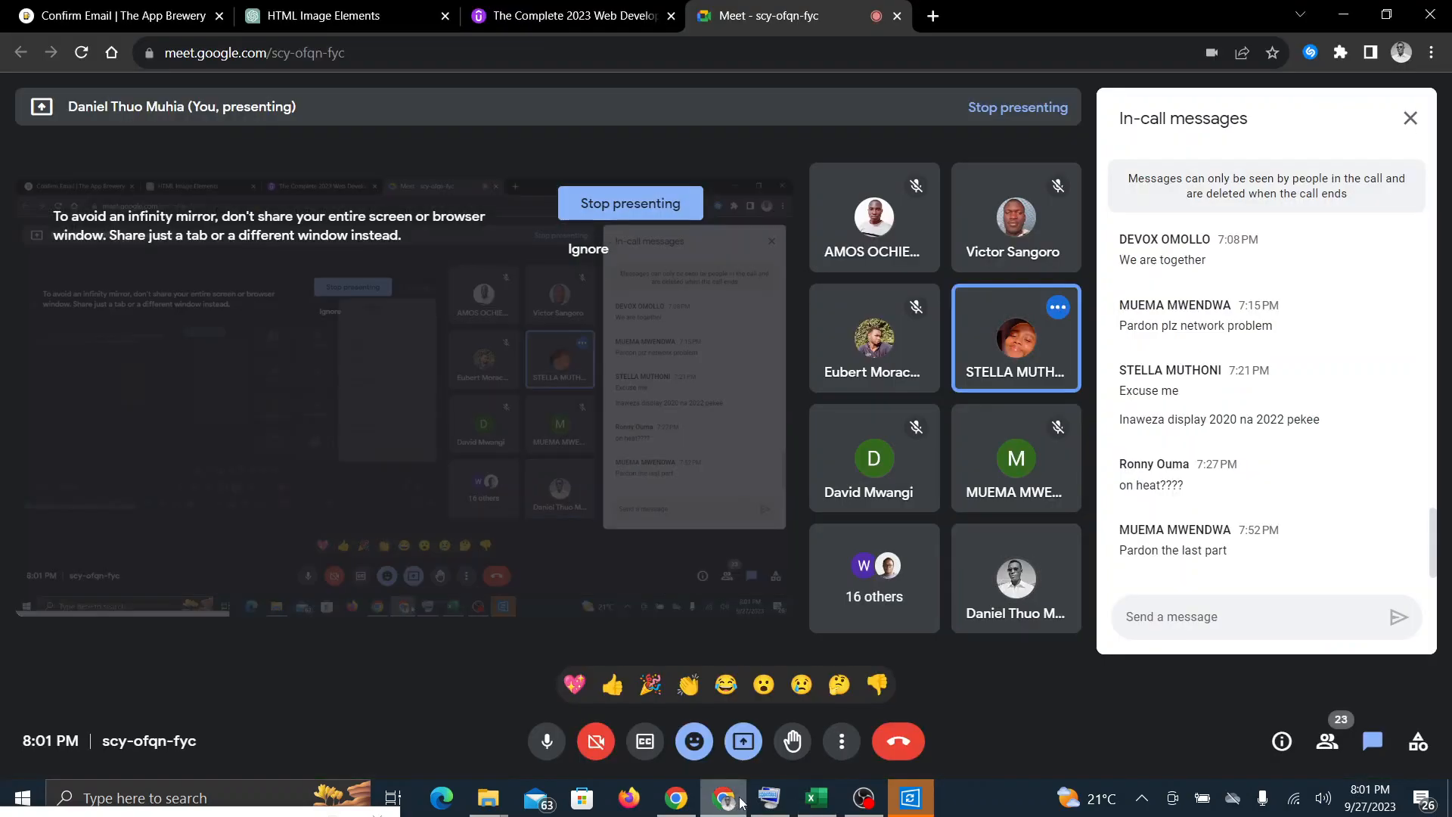
click(816, 798)
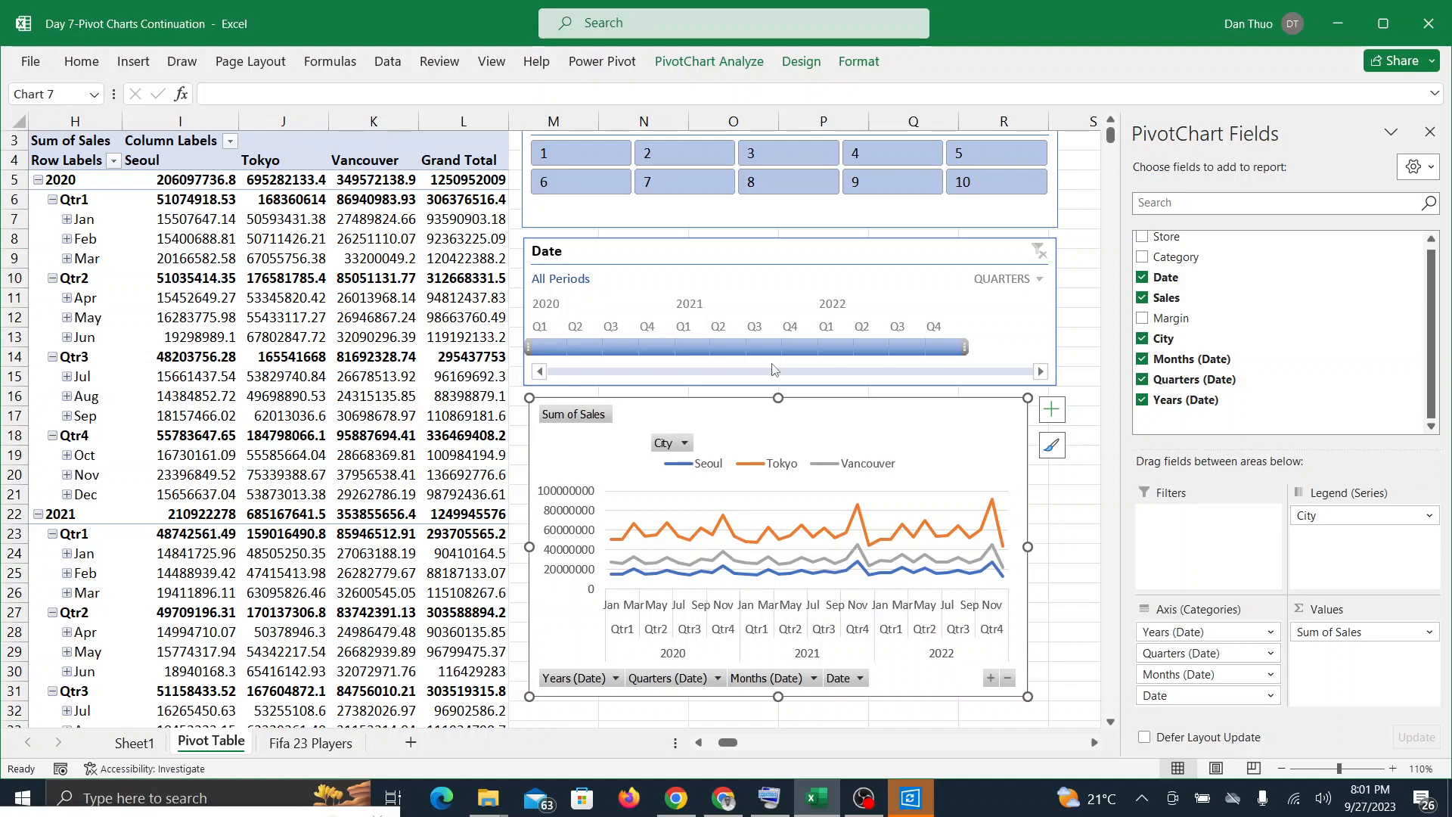
Step: Deselect the PivotChart by selecting cell O32, check the Google Meet call and return to Excel
click(733, 710)
click(726, 798)
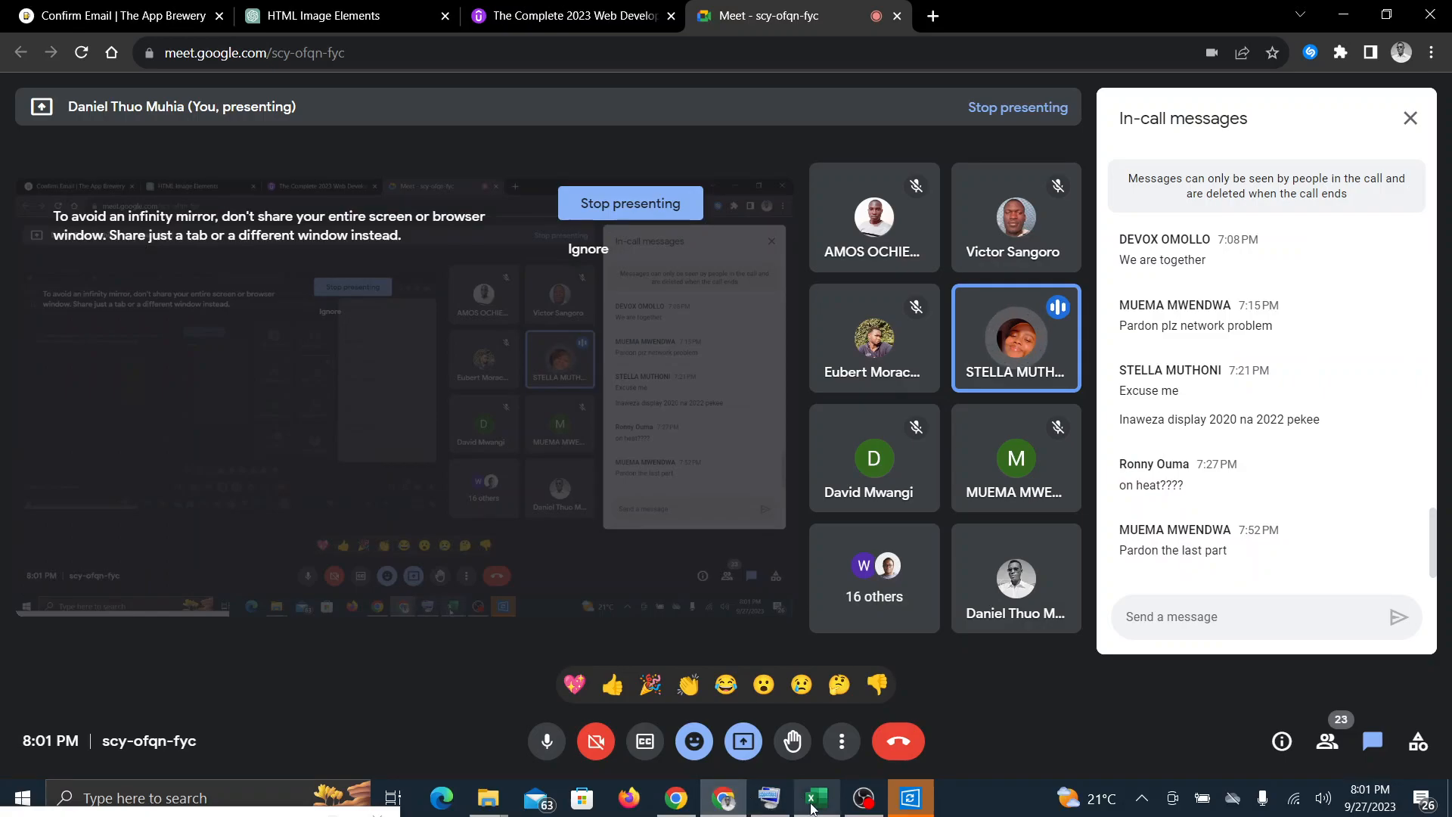
click(811, 803)
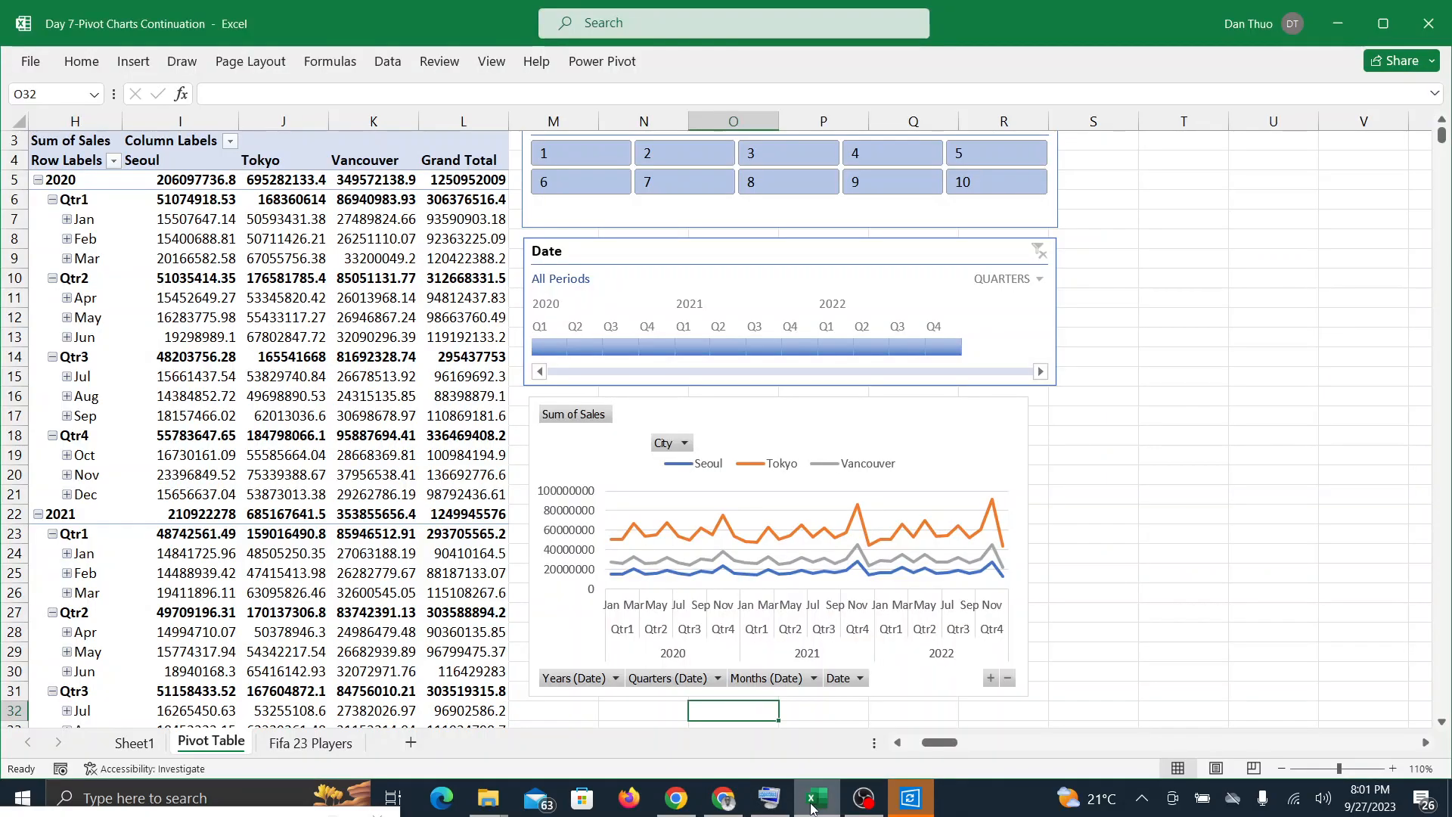
Step: Switch the Date timeline from quarters to years and narrow its selected range to 2021 - 2022
click(896, 281)
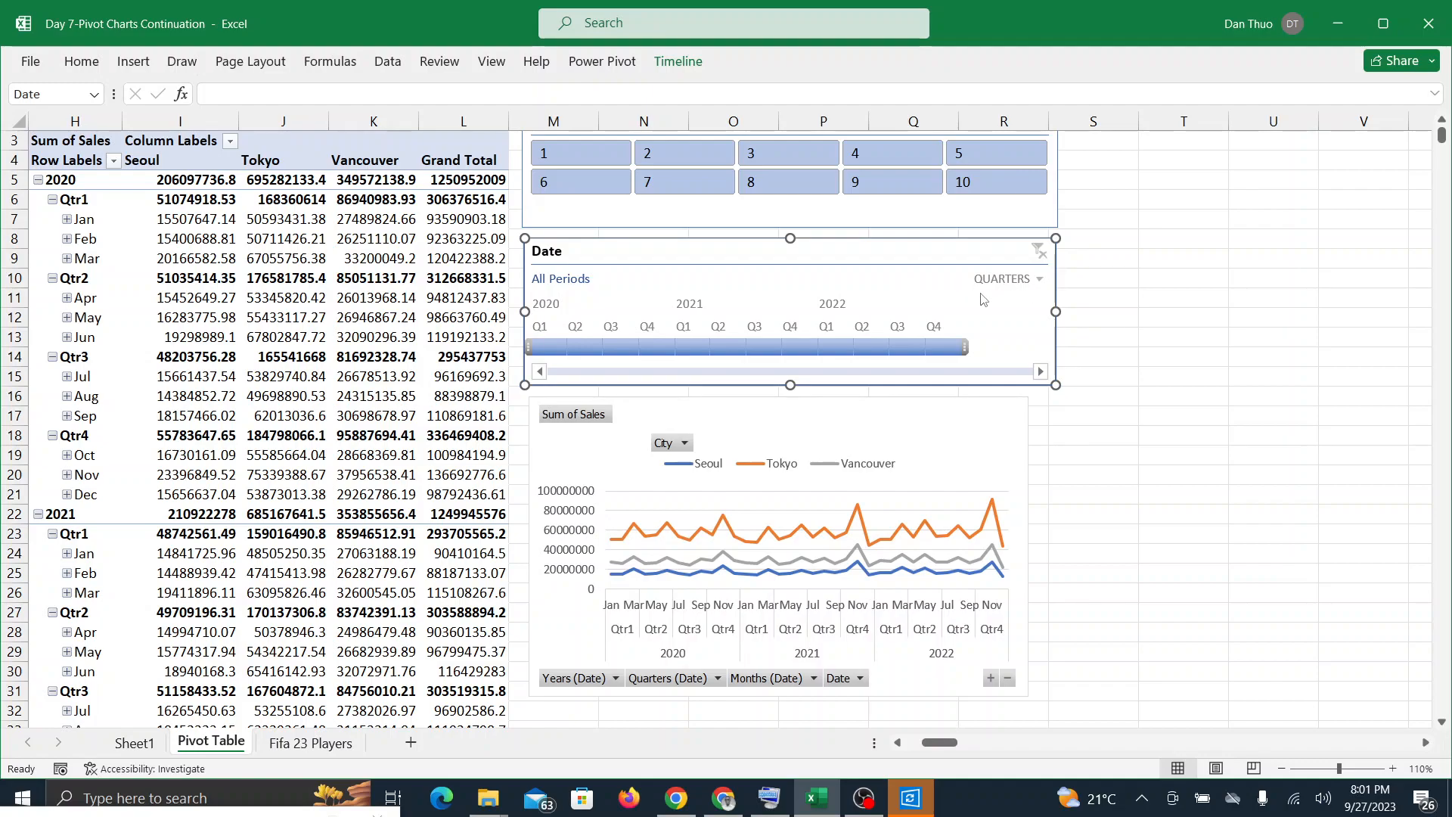
click(1023, 281)
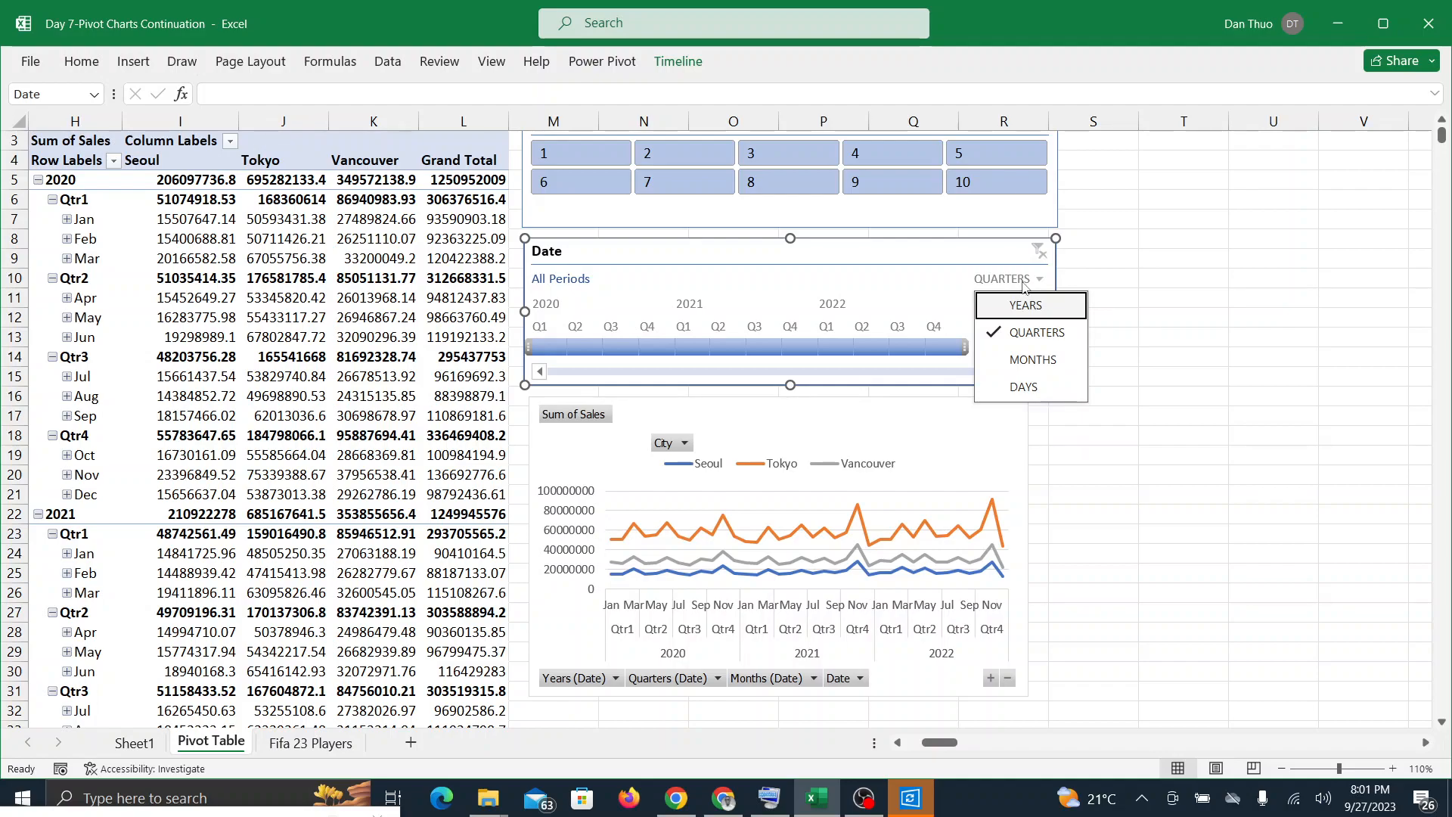
click(1018, 307)
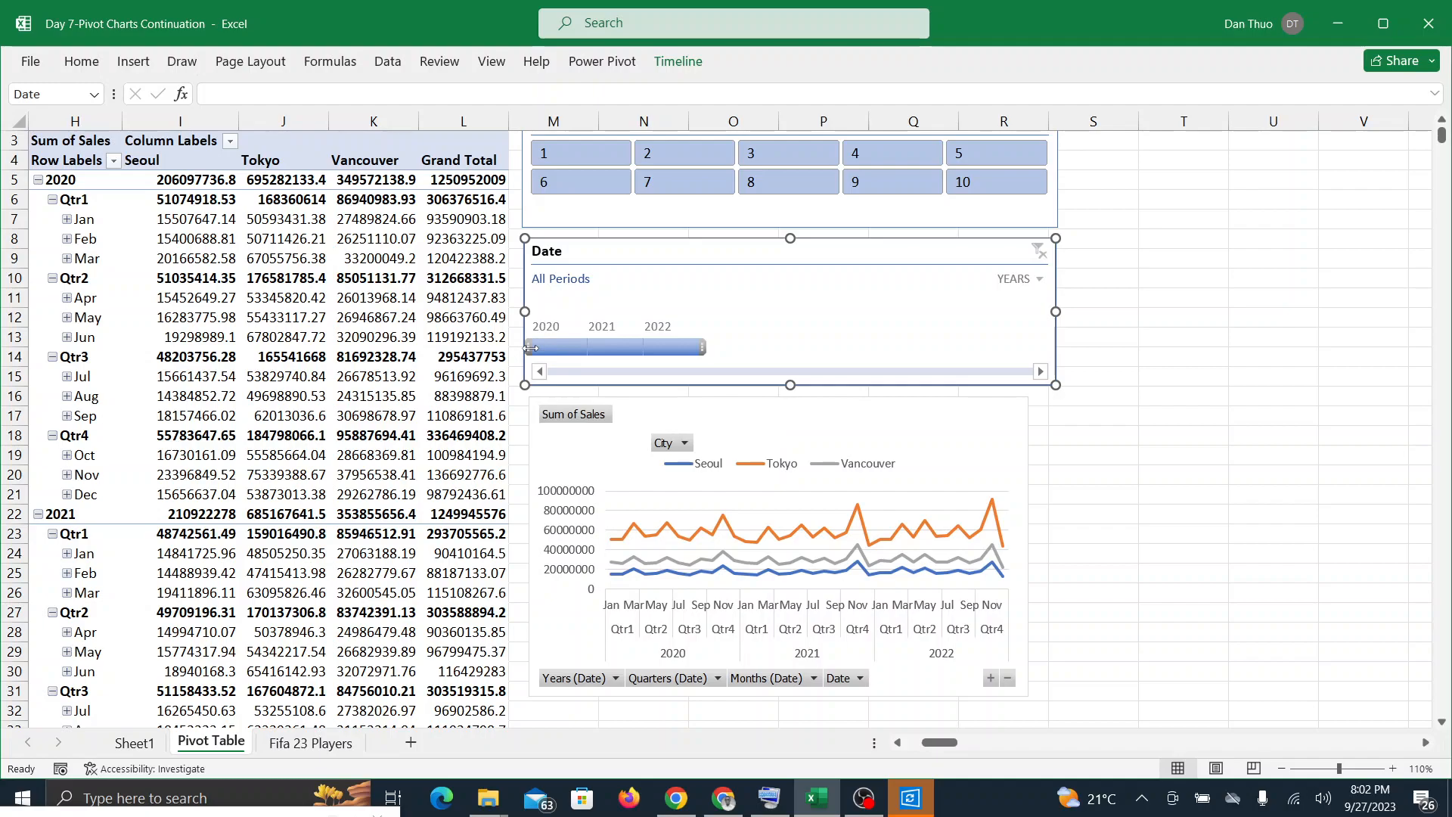
drag(531, 348, 578, 344)
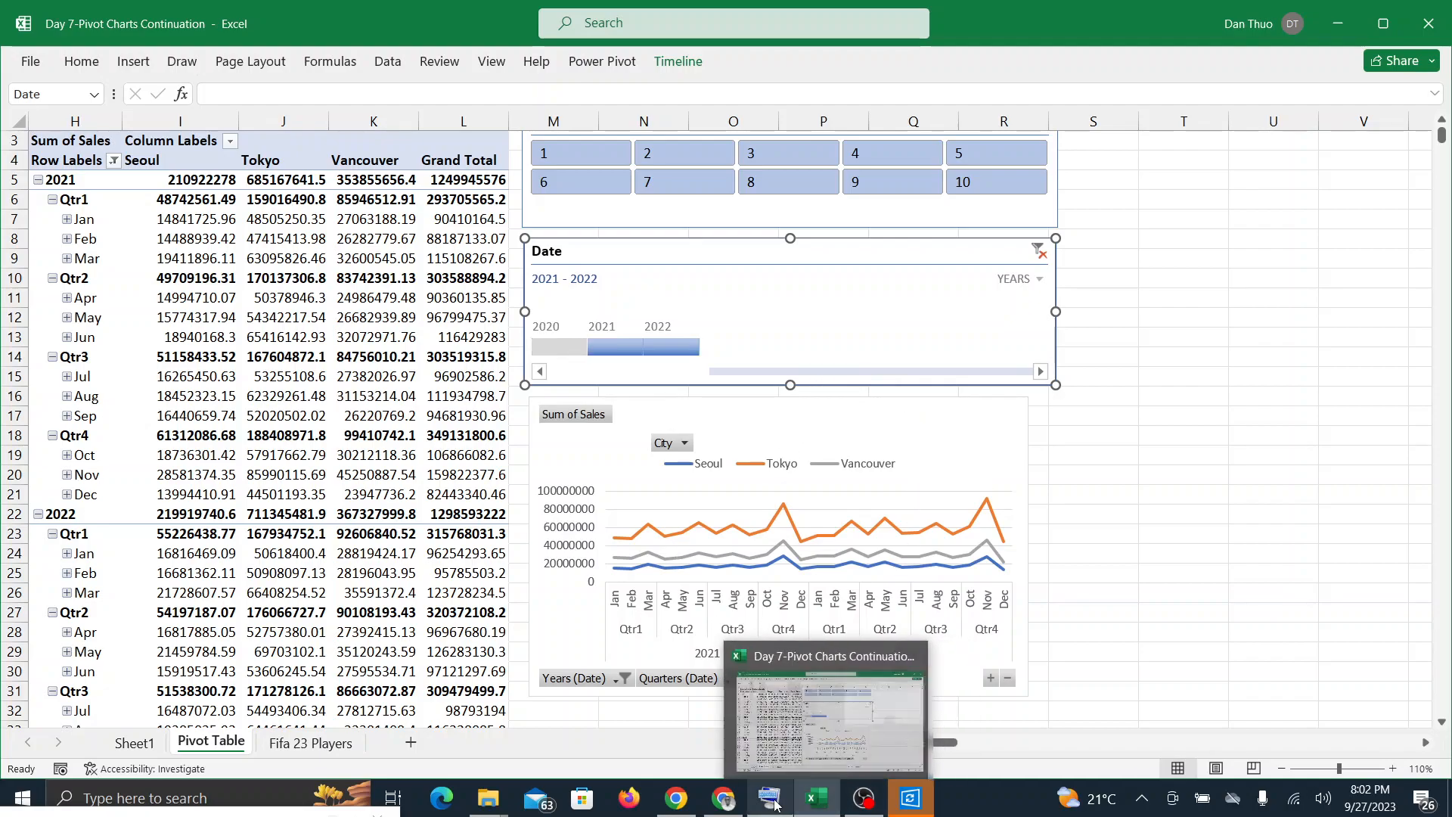
Step: Check the Google Meet call, review the Date timeline's period levels in Excel keeping years, and check the call again before returning
click(739, 807)
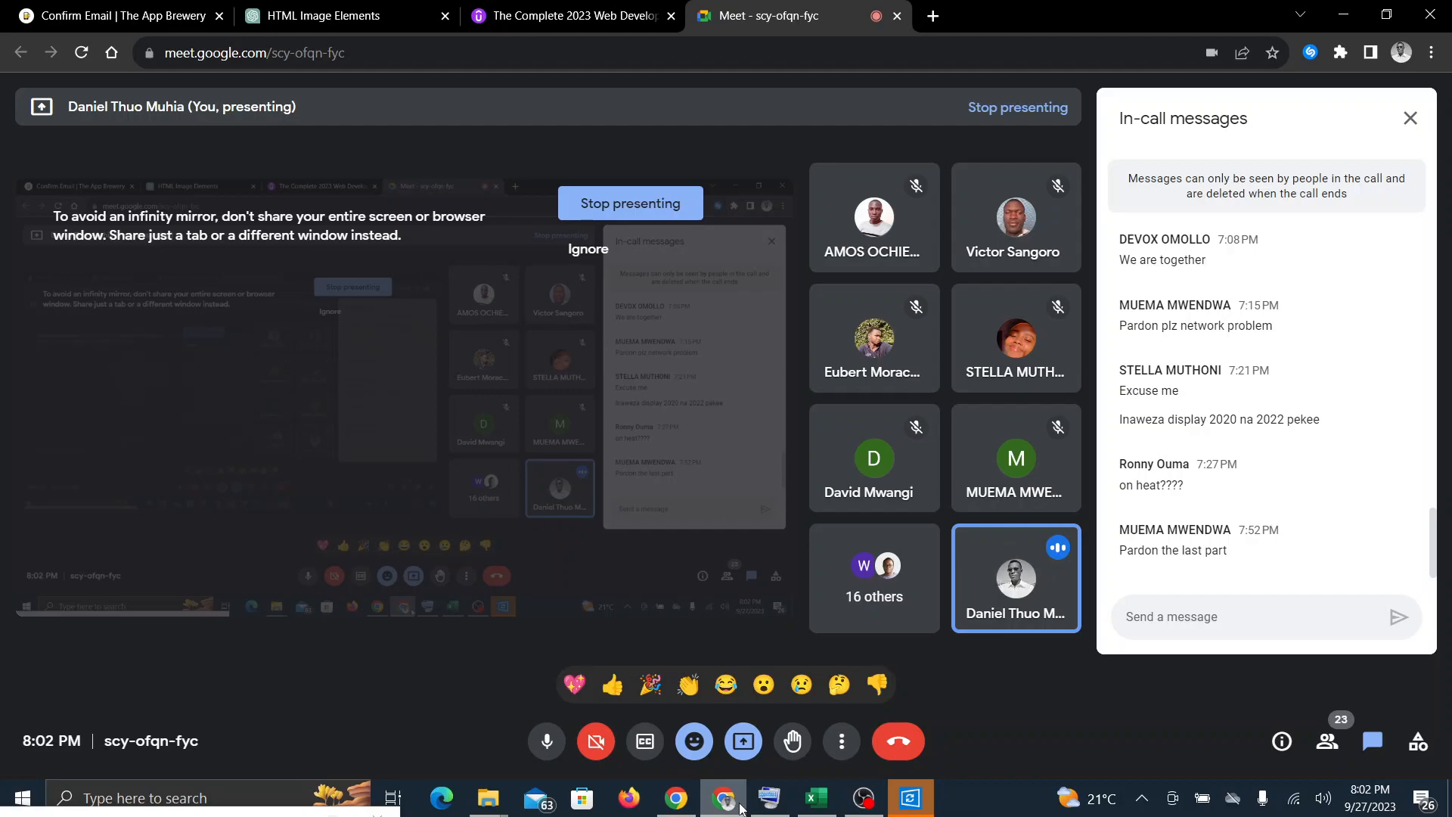
click(822, 809)
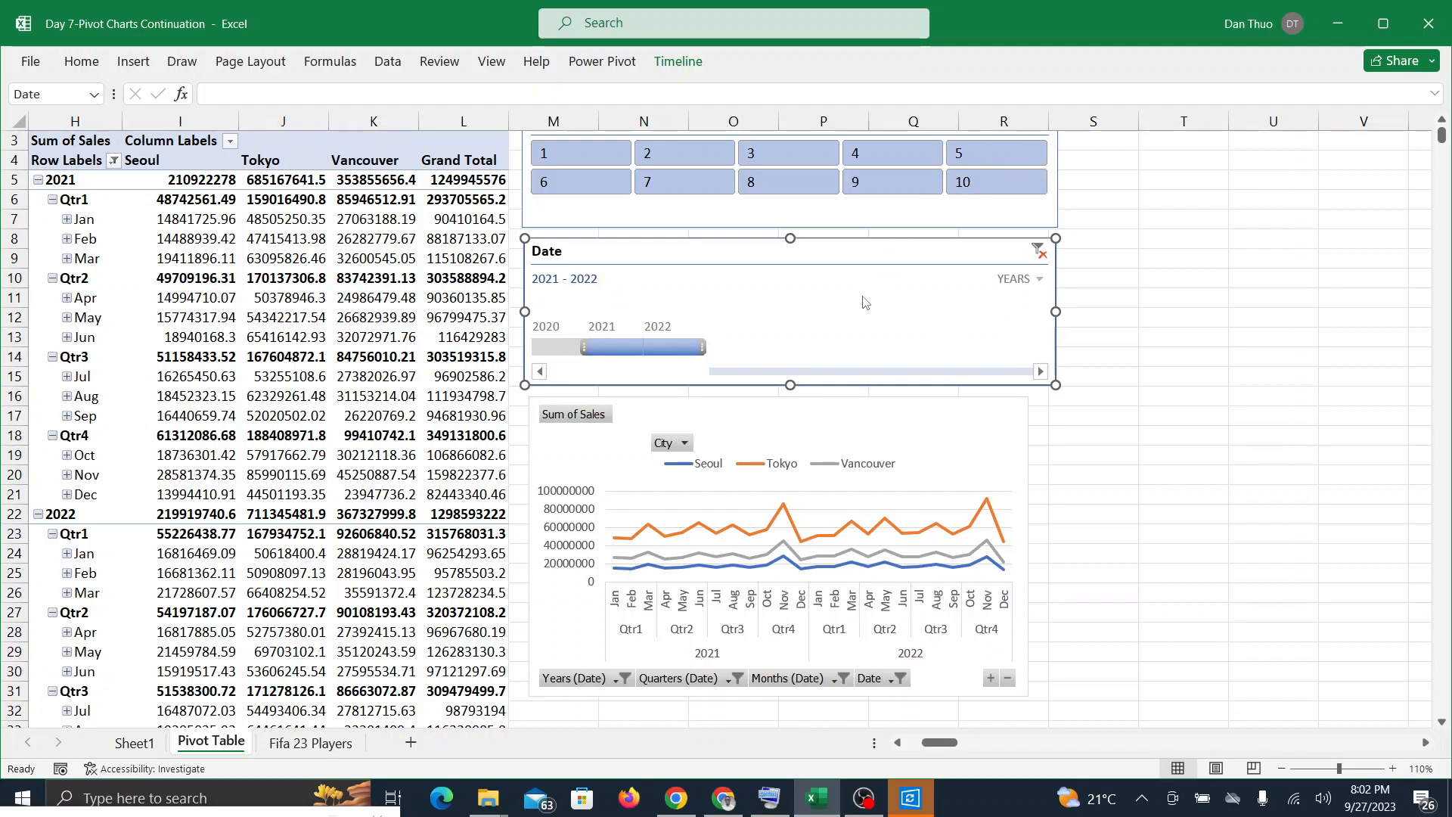
click(1040, 280)
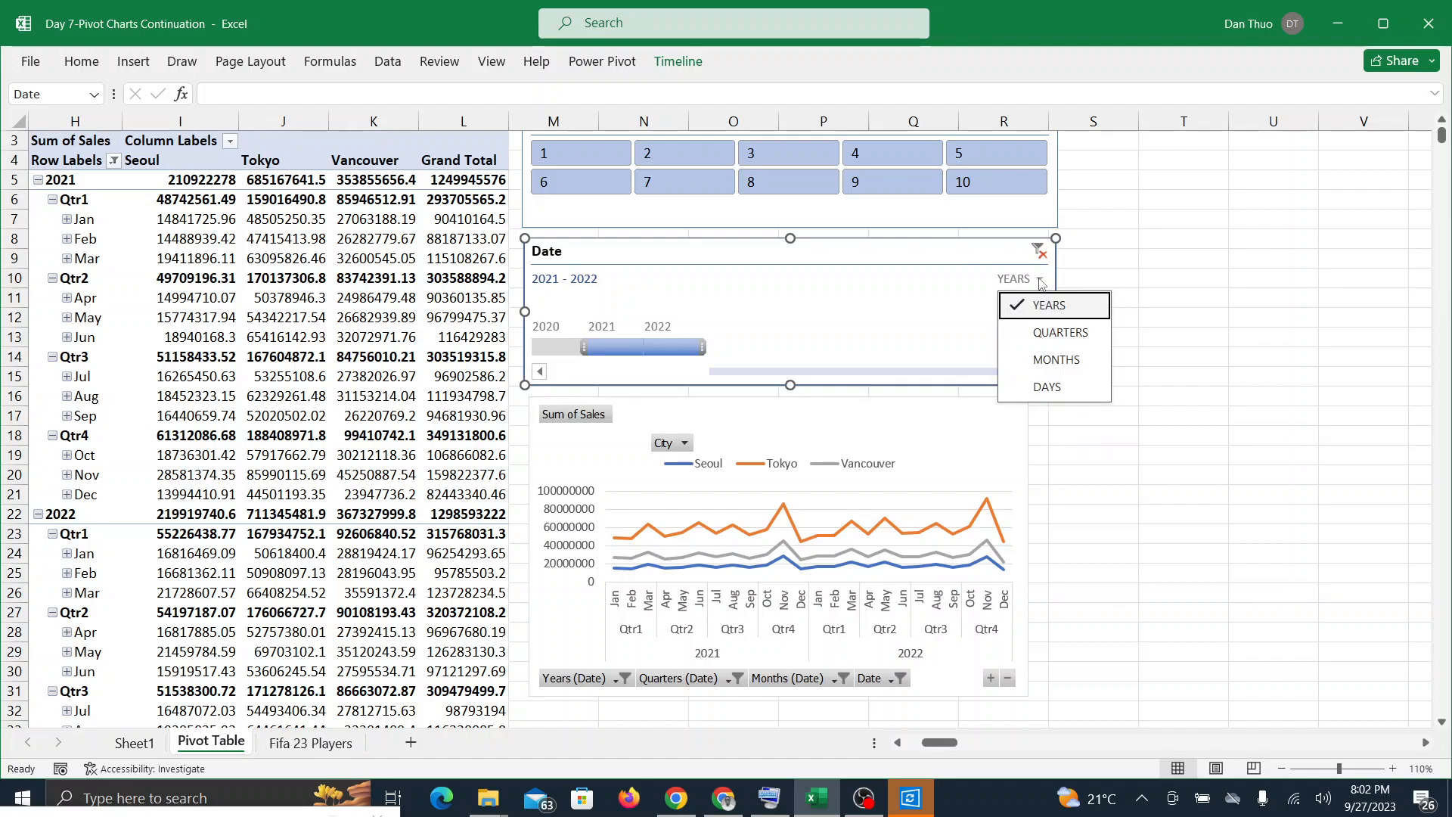
click(1045, 306)
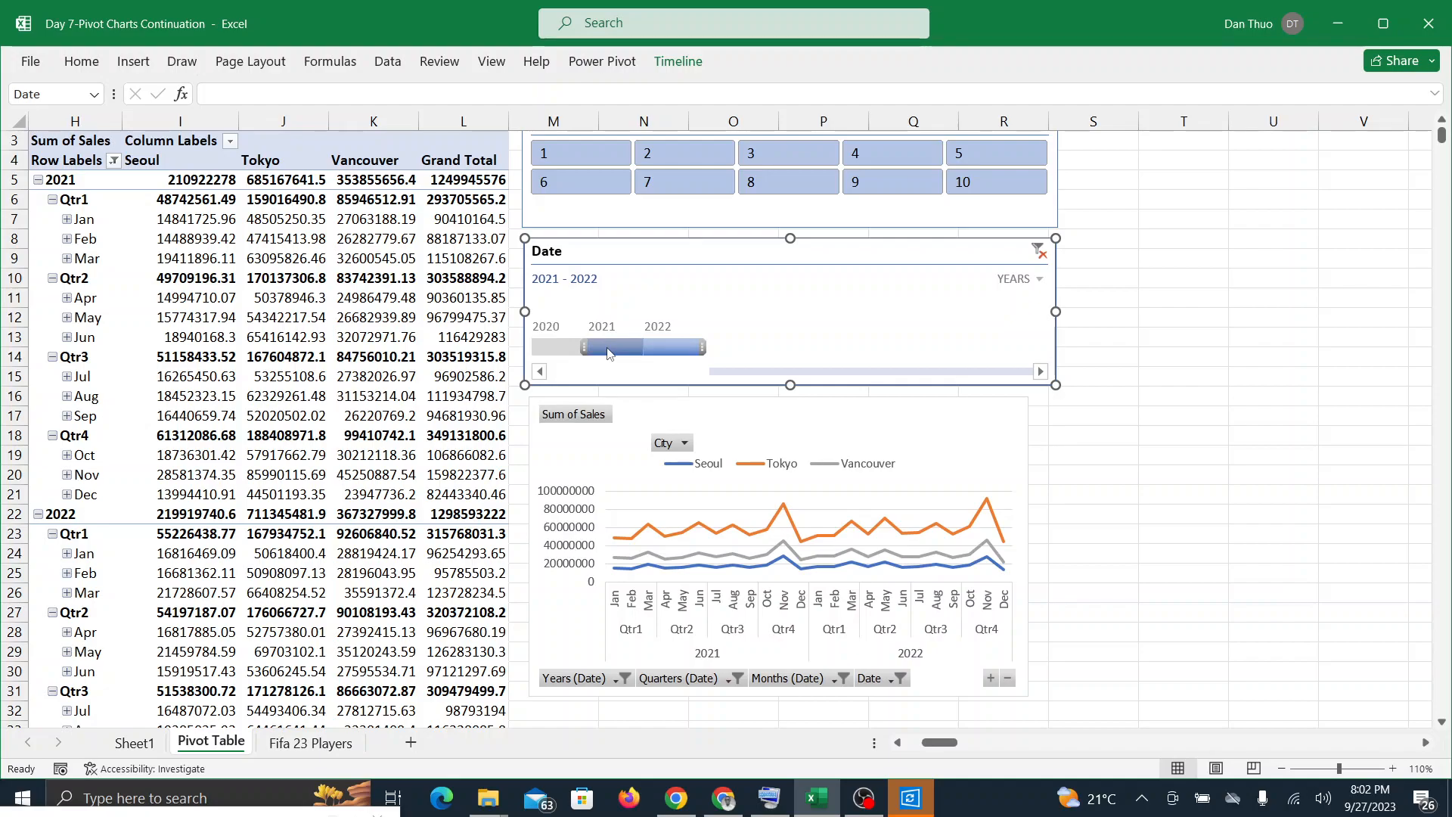
click(737, 803)
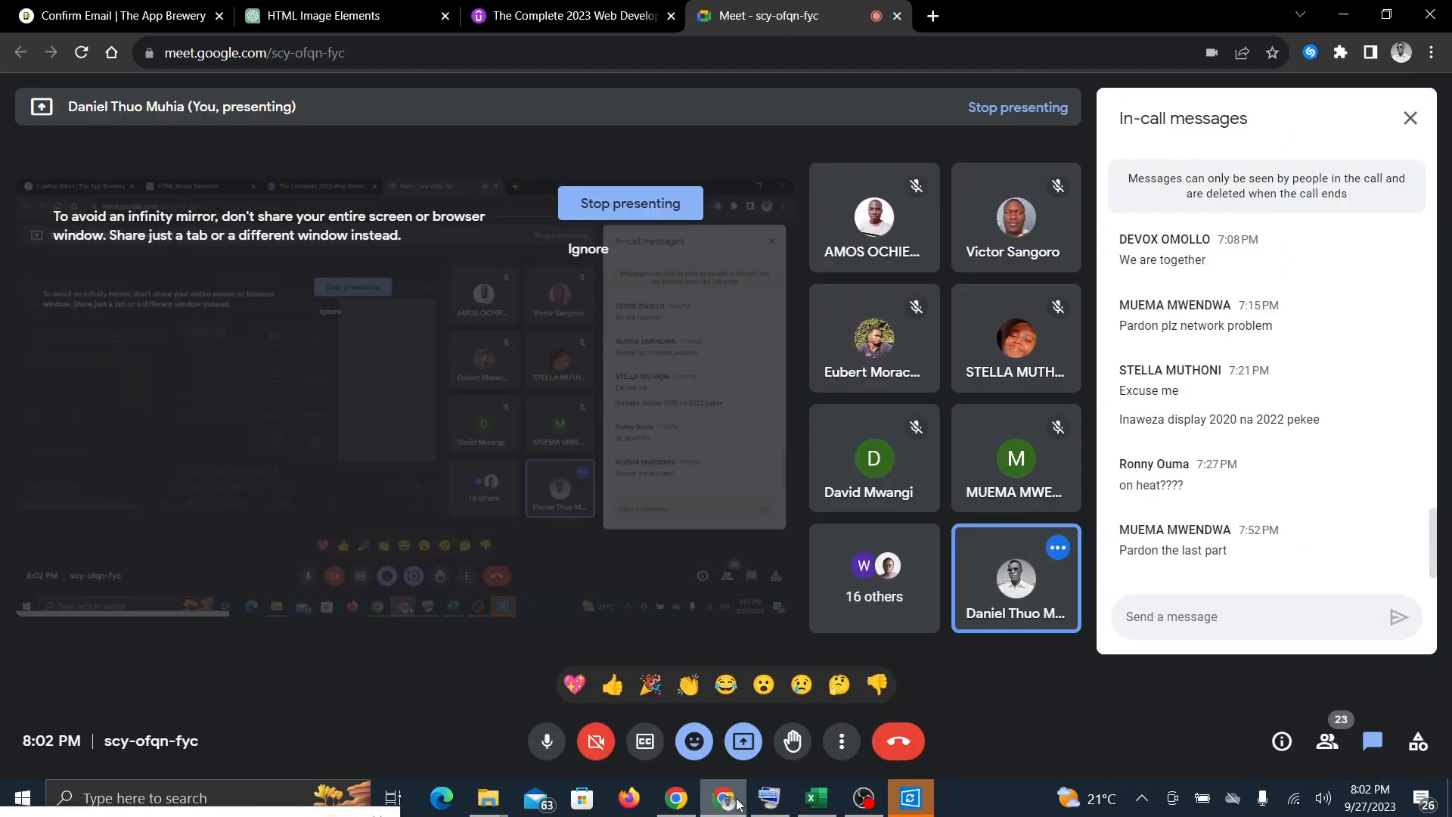
click(816, 804)
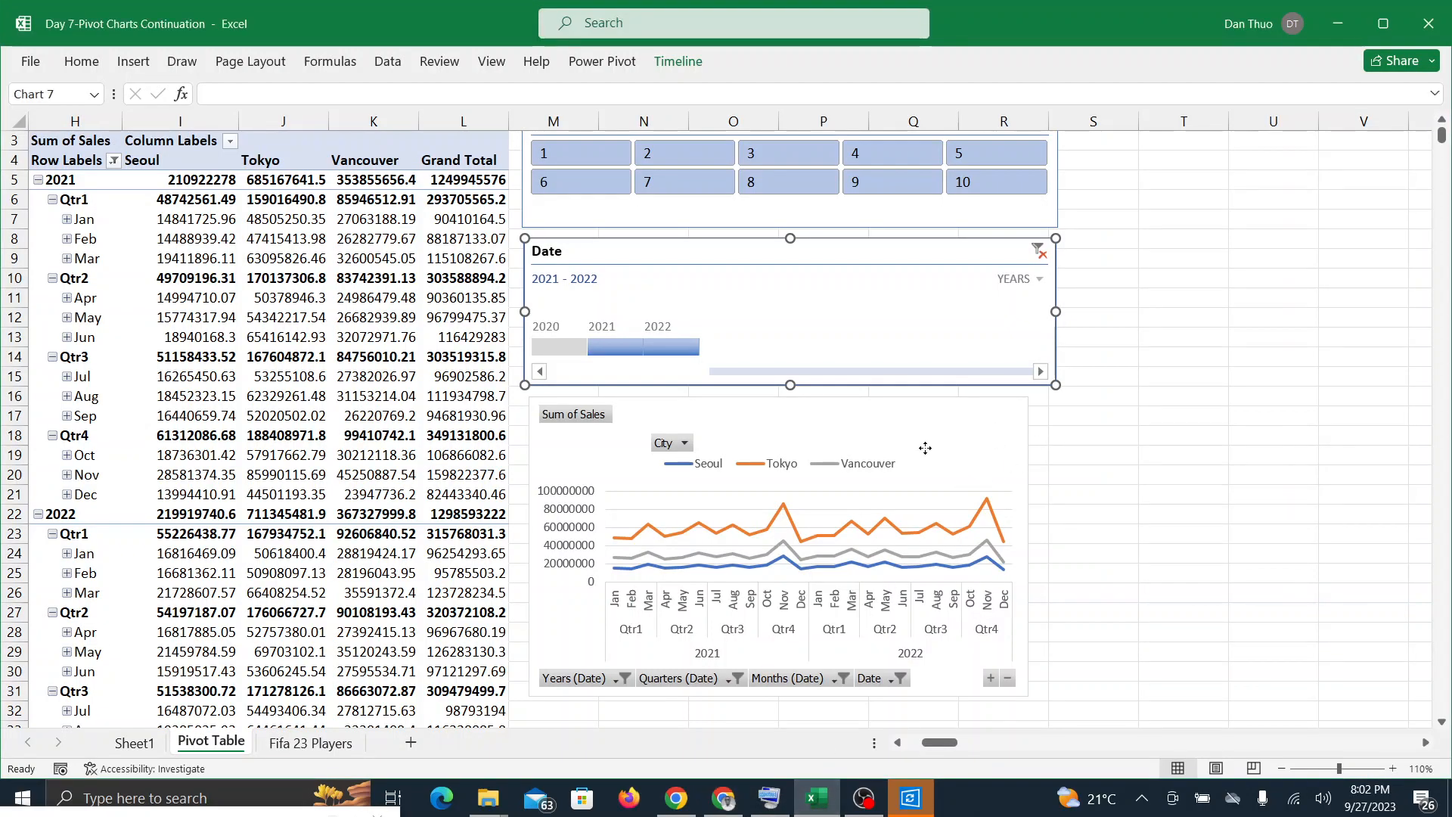
Step: Select the line PivotChart below the Date timeline, check the Google Meet call and return to Excel
click(925, 448)
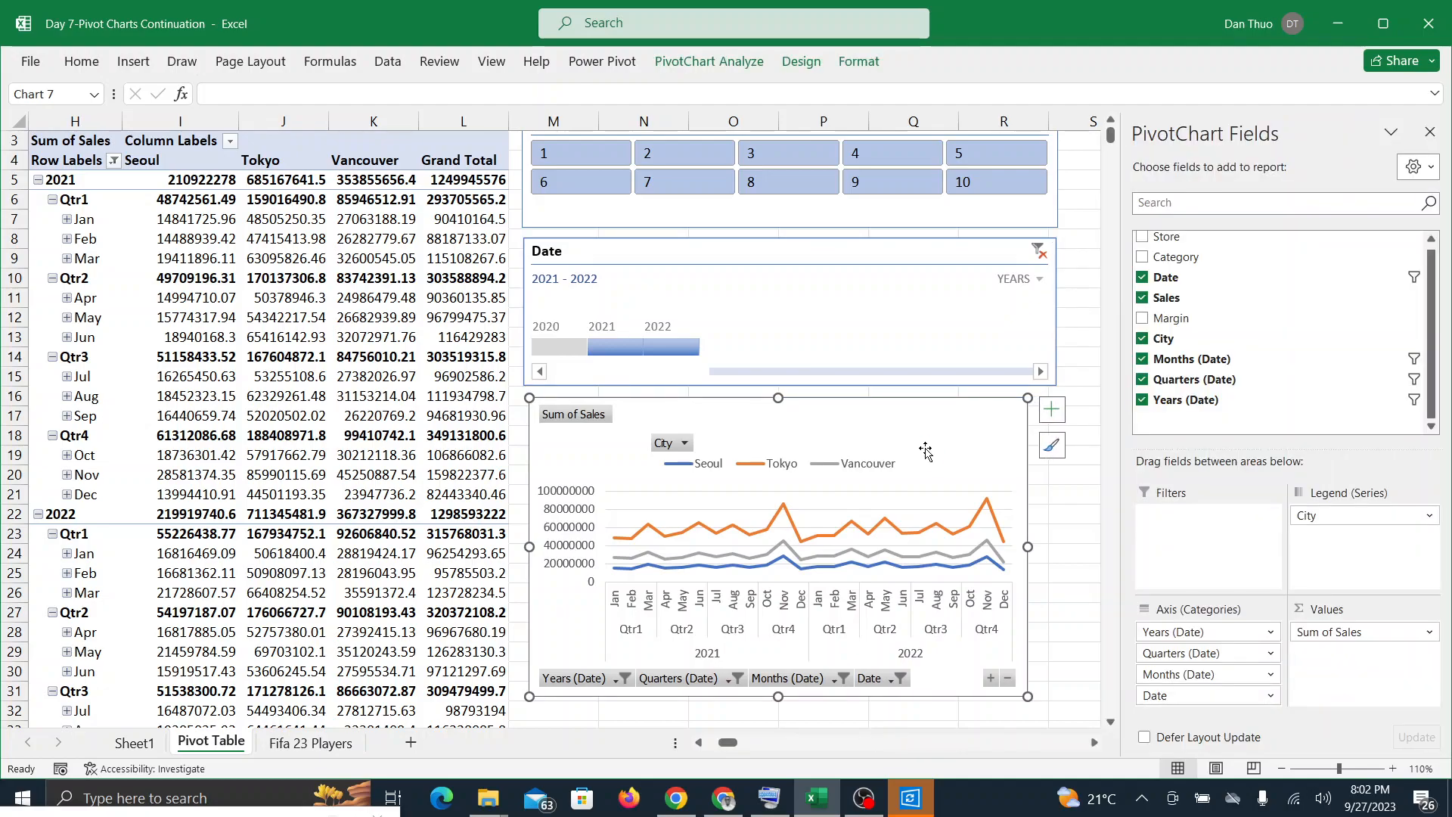
click(724, 800)
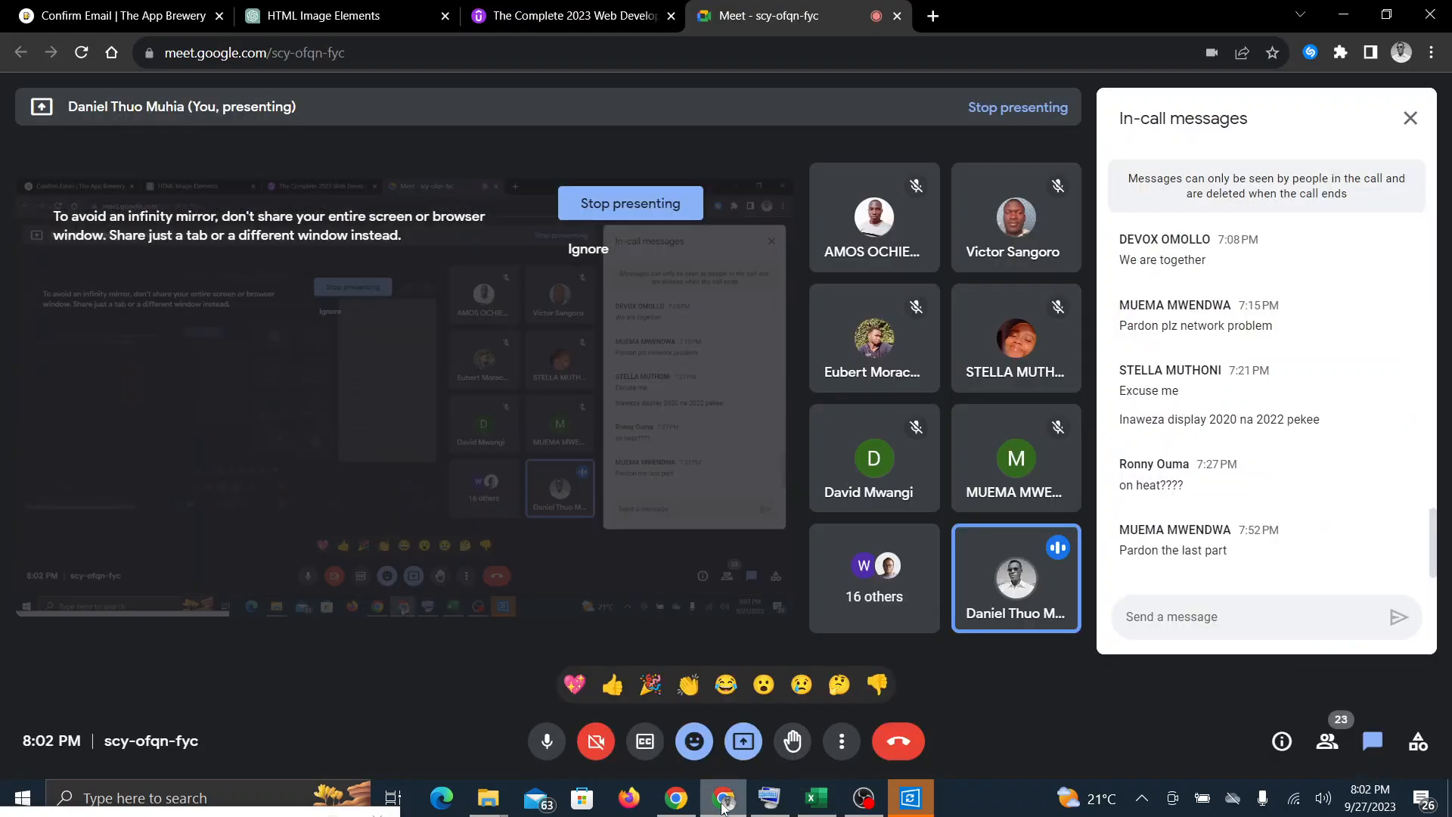
click(818, 811)
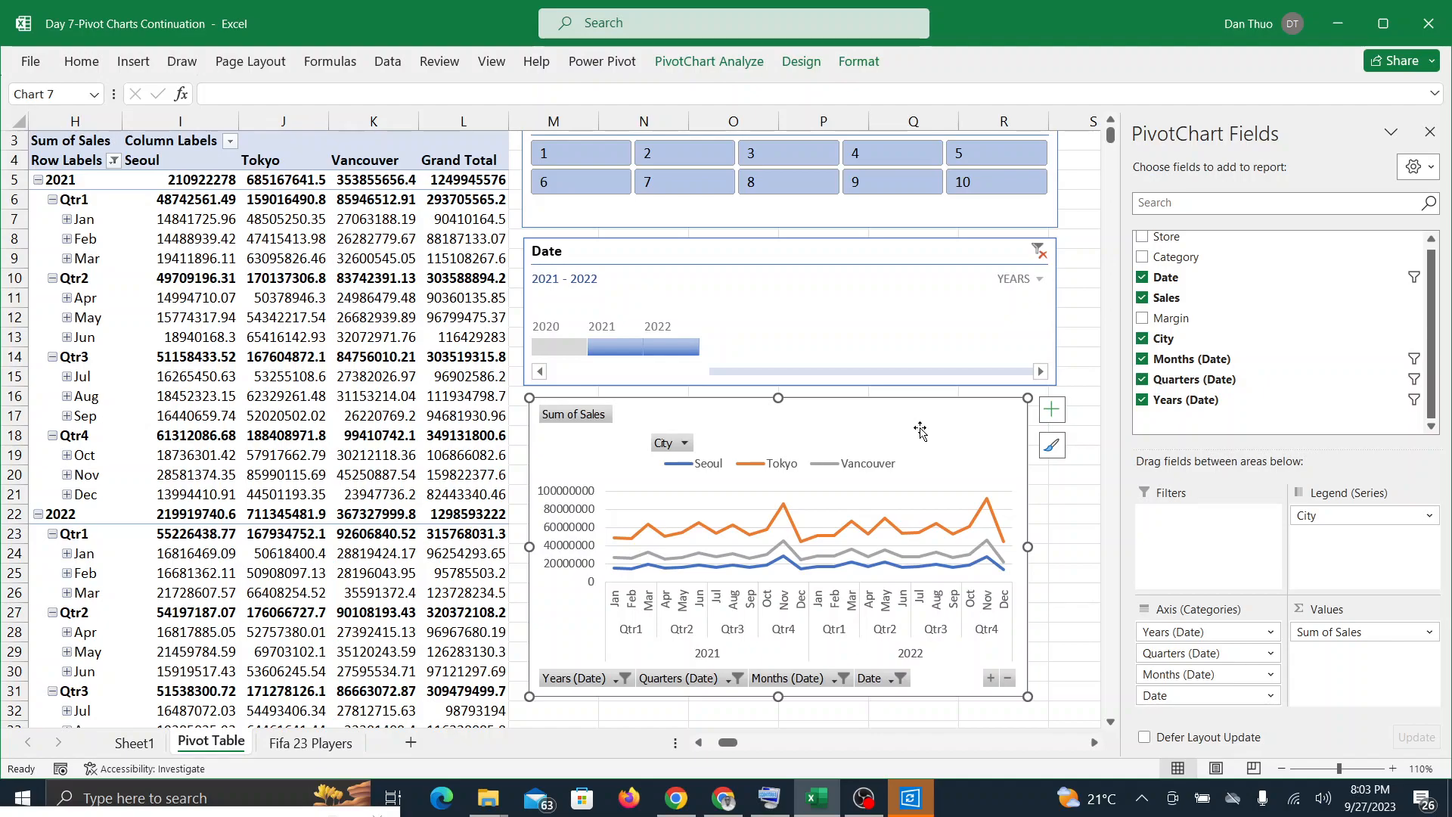
Step: Add a chart title to the line PivotChart, toggling the element off and on to demonstrate it
click(1049, 417)
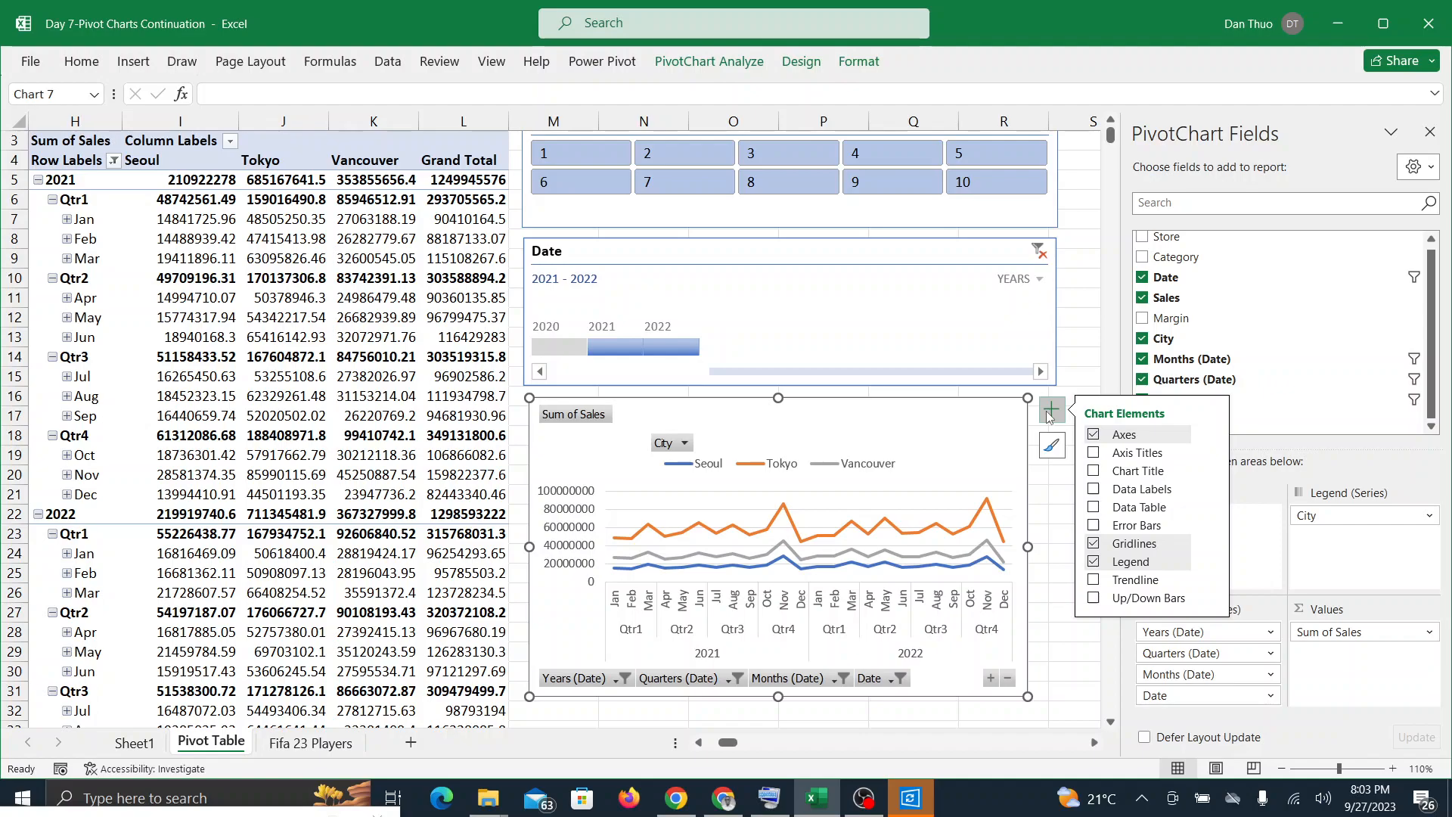
click(1094, 453)
click(1094, 470)
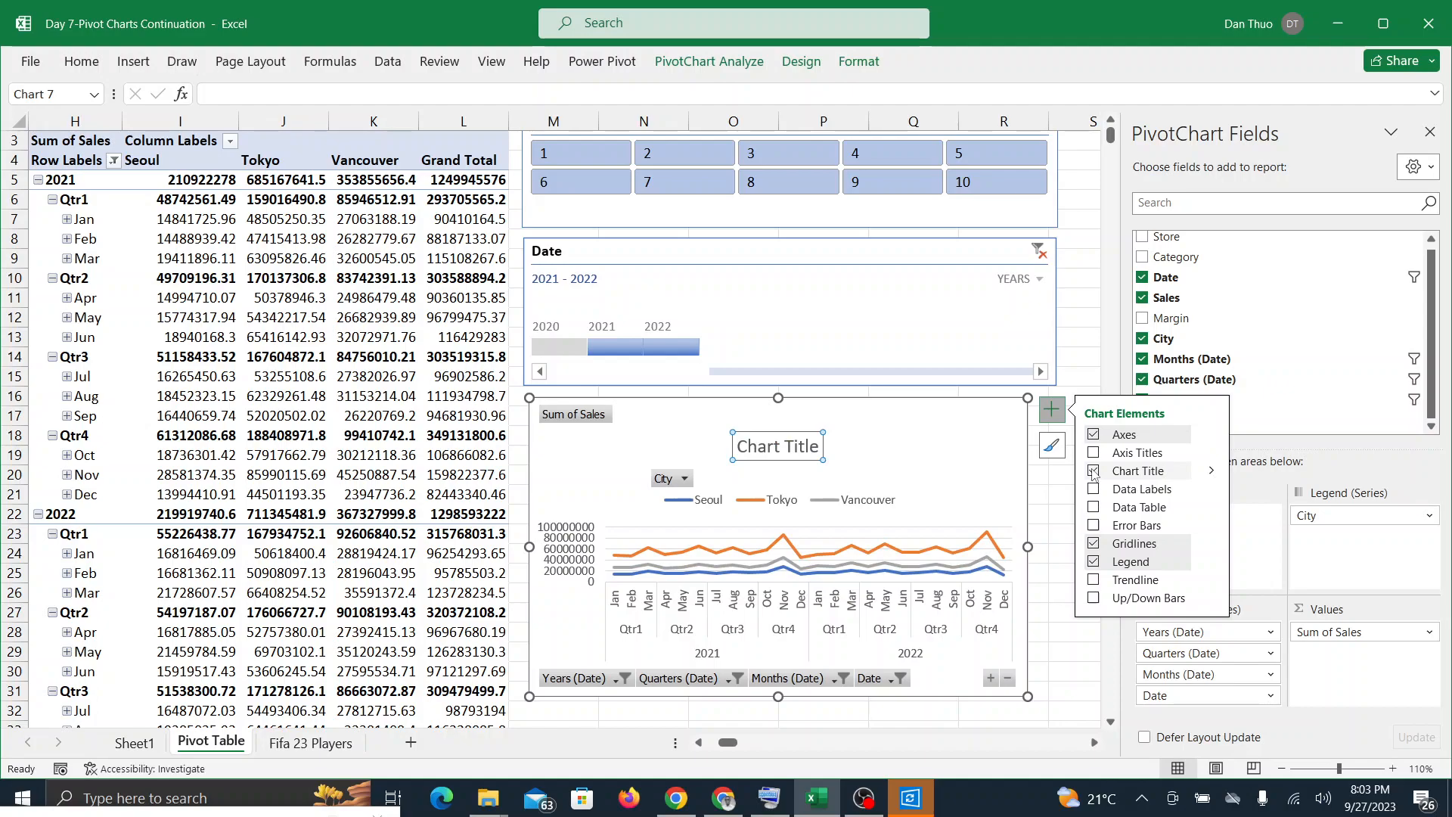
click(1093, 471)
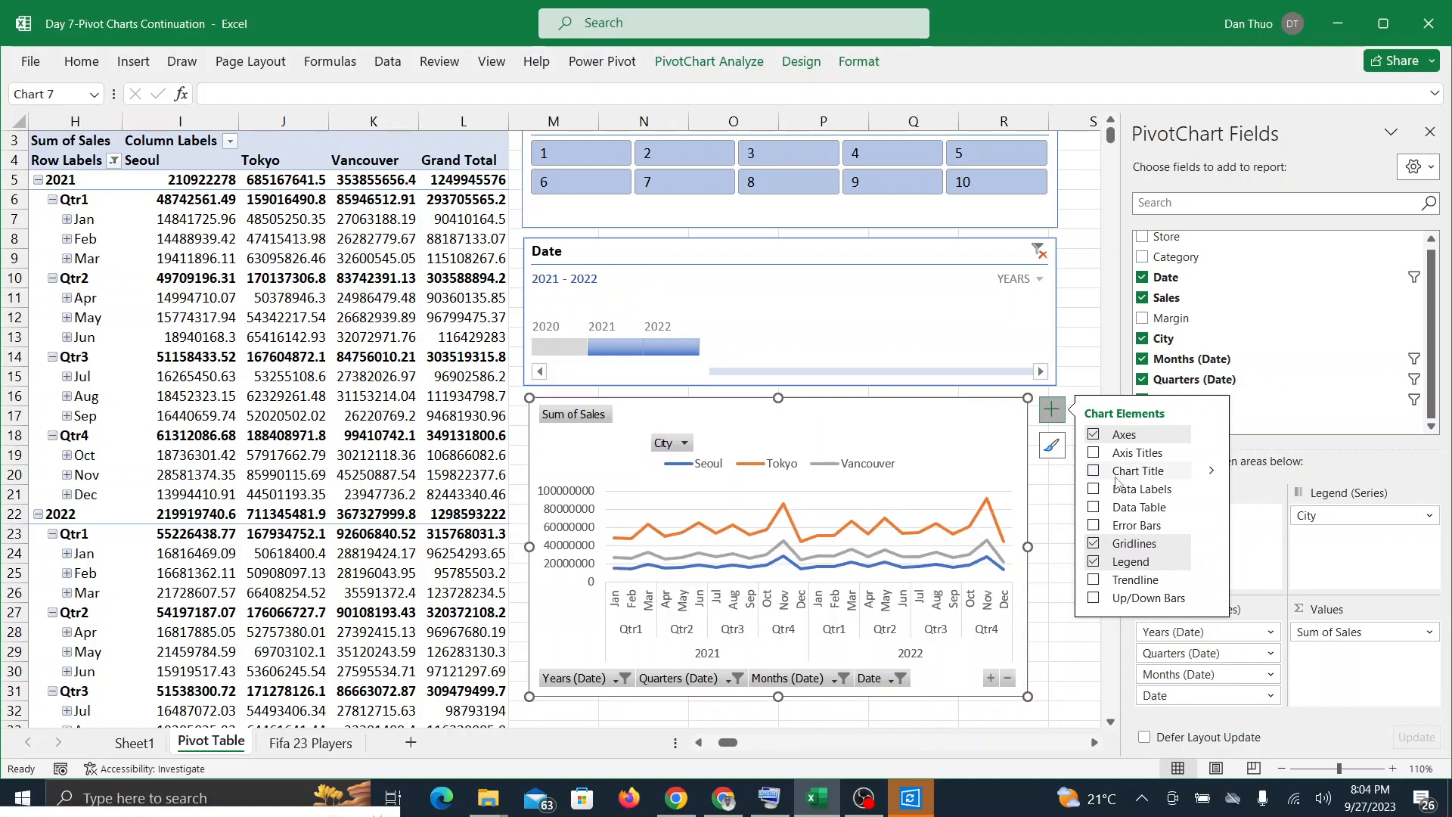
click(1093, 473)
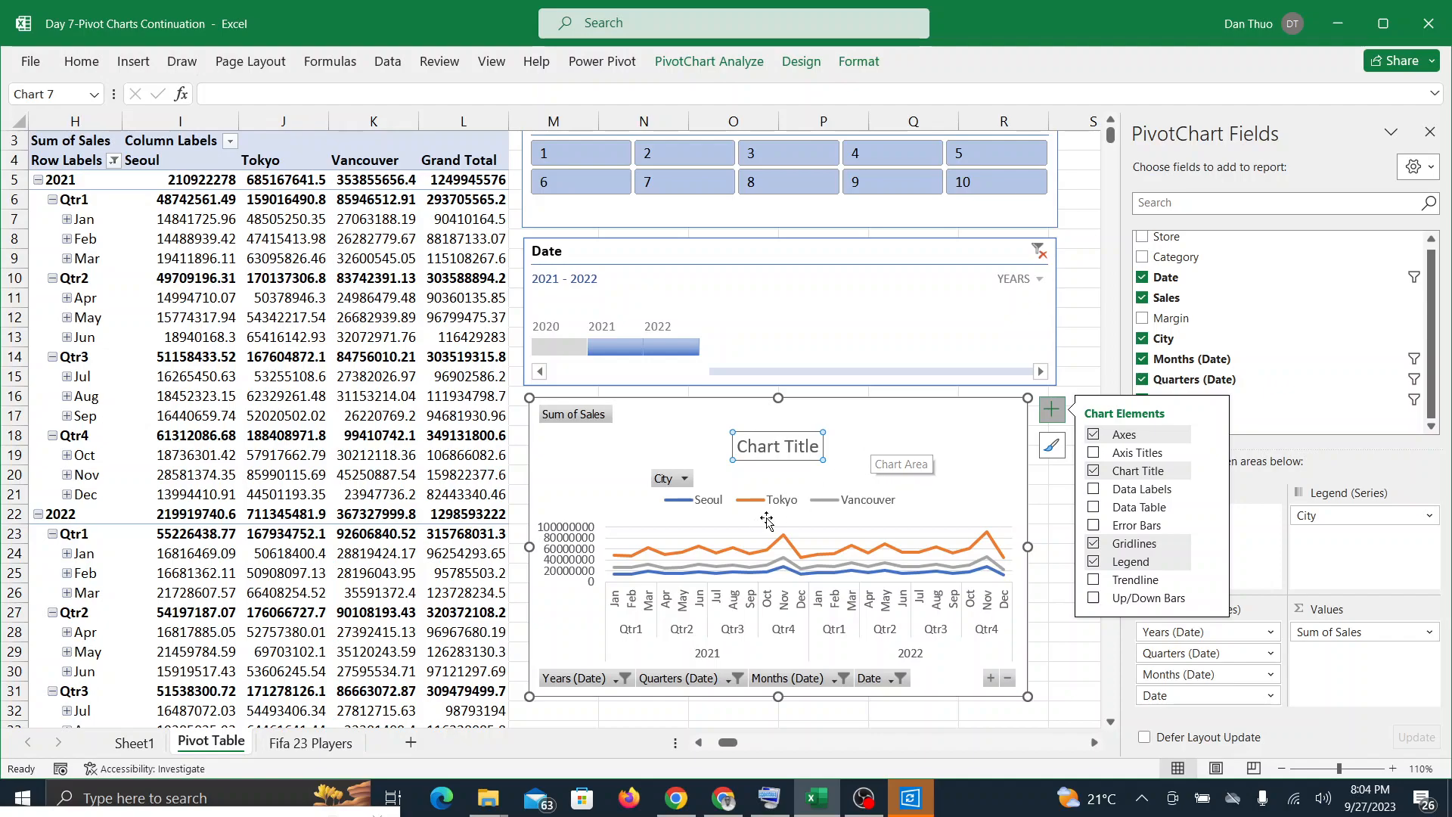
Step: Replace the PivotChart's placeholder title with "Sum of sales over time By city"
click(814, 448)
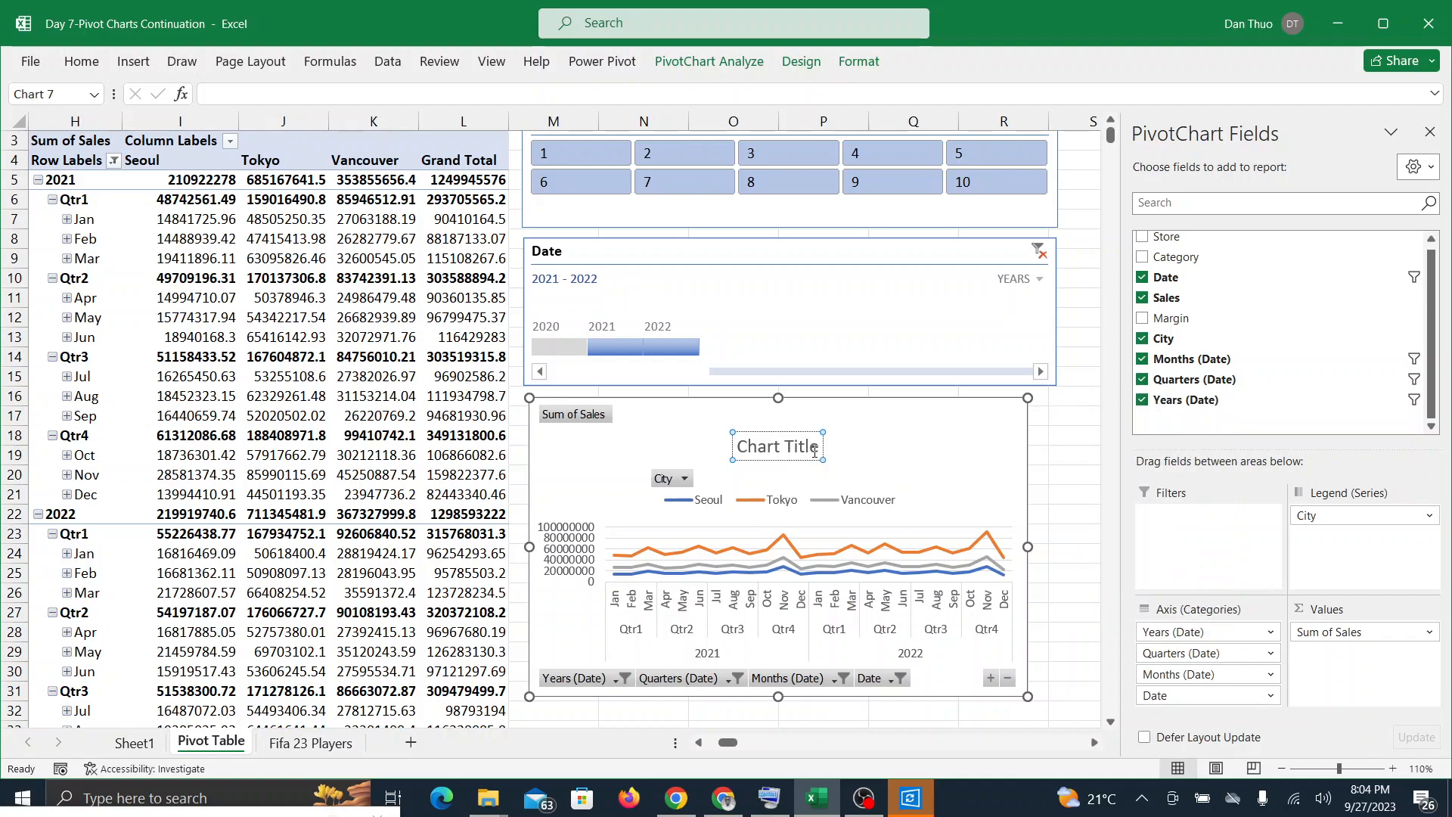
key(BackSpace)
key(BackSpace)
key(BackSpace)
key(BackSpace)
key(BackSpace)
key(BackSpace)
key(BackSpace)
key(BackSpace)
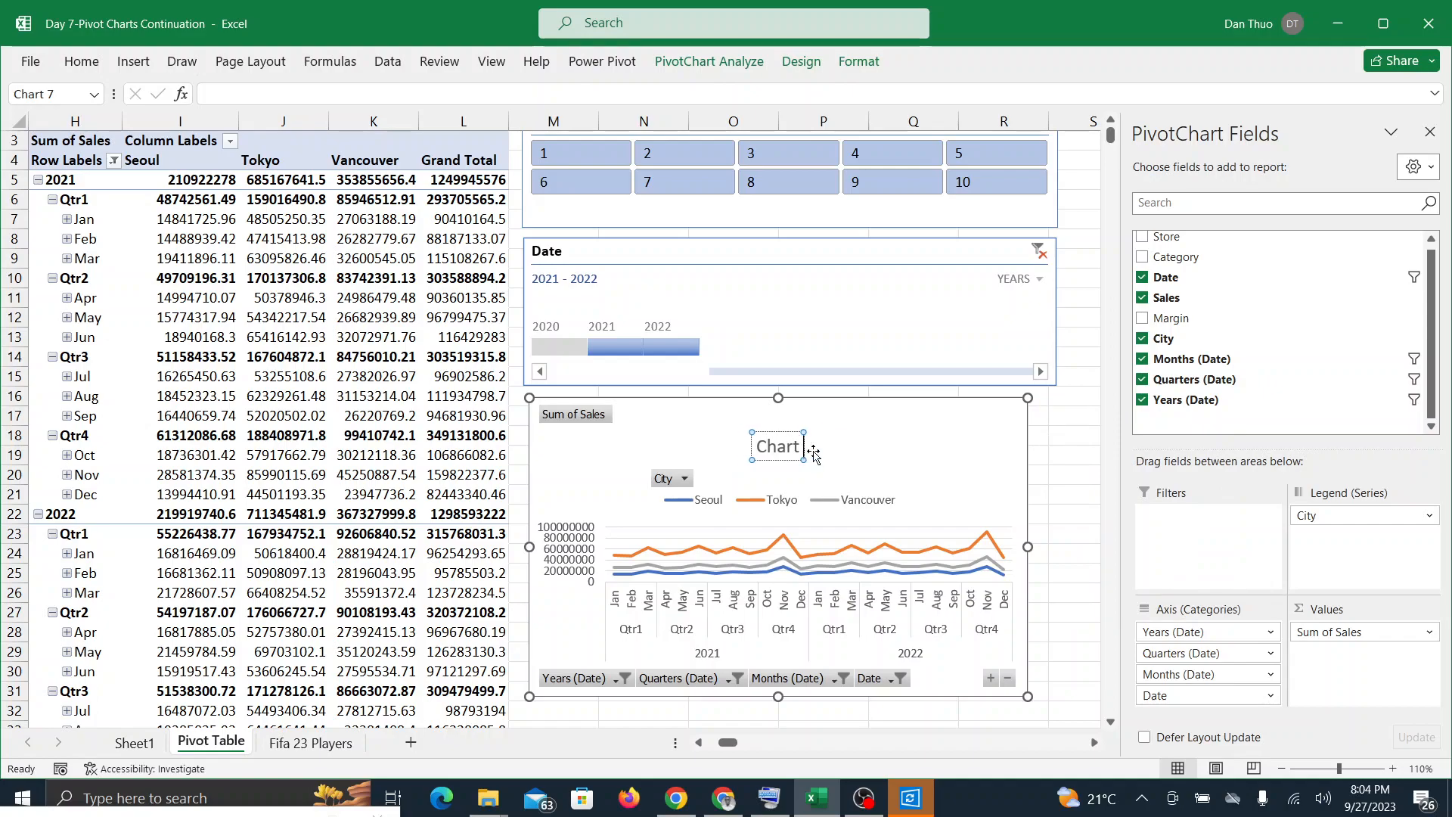
key(BackSpace)
key(BackSpace)
key(BackSpace)
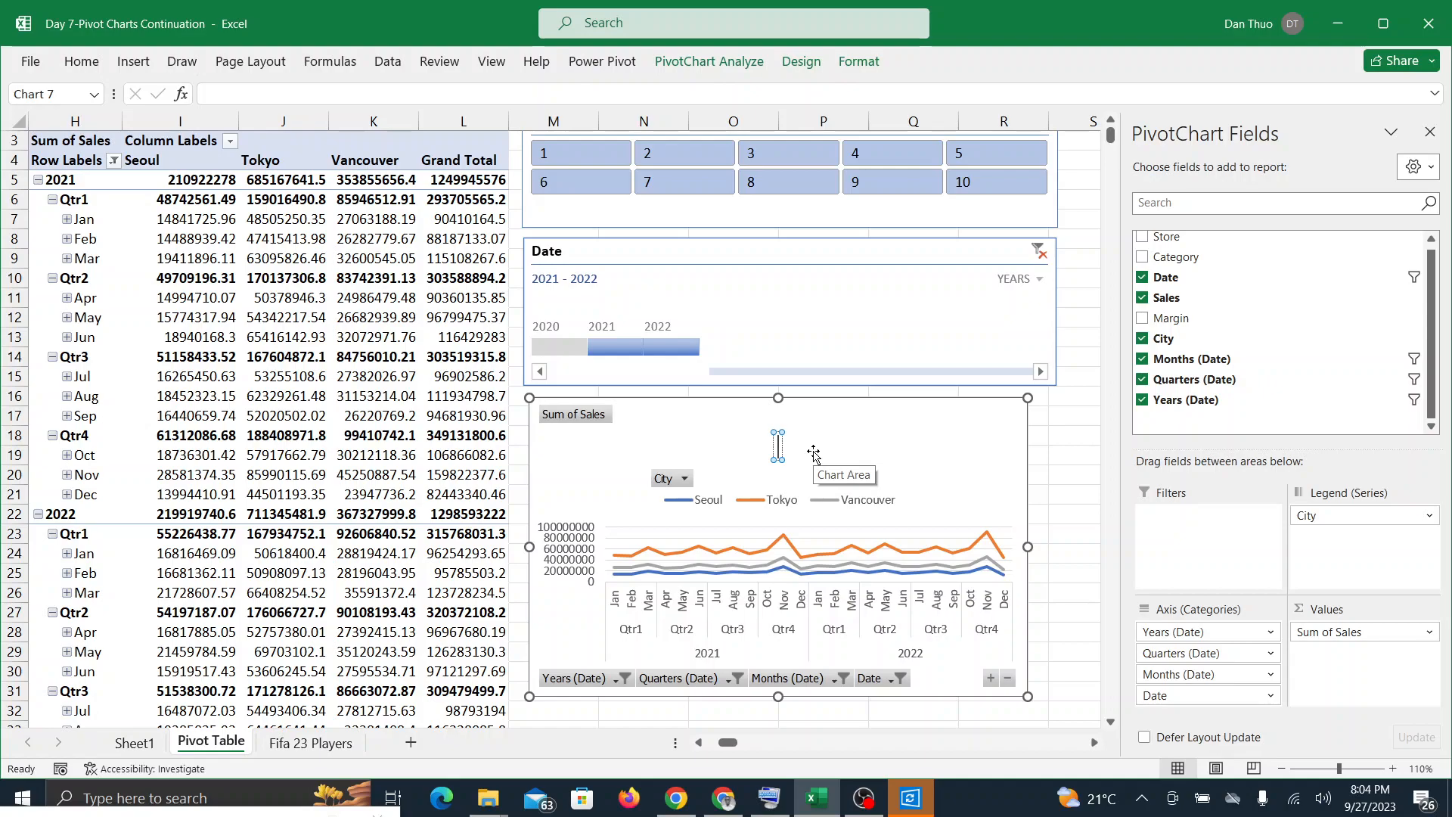
text(Sum of)
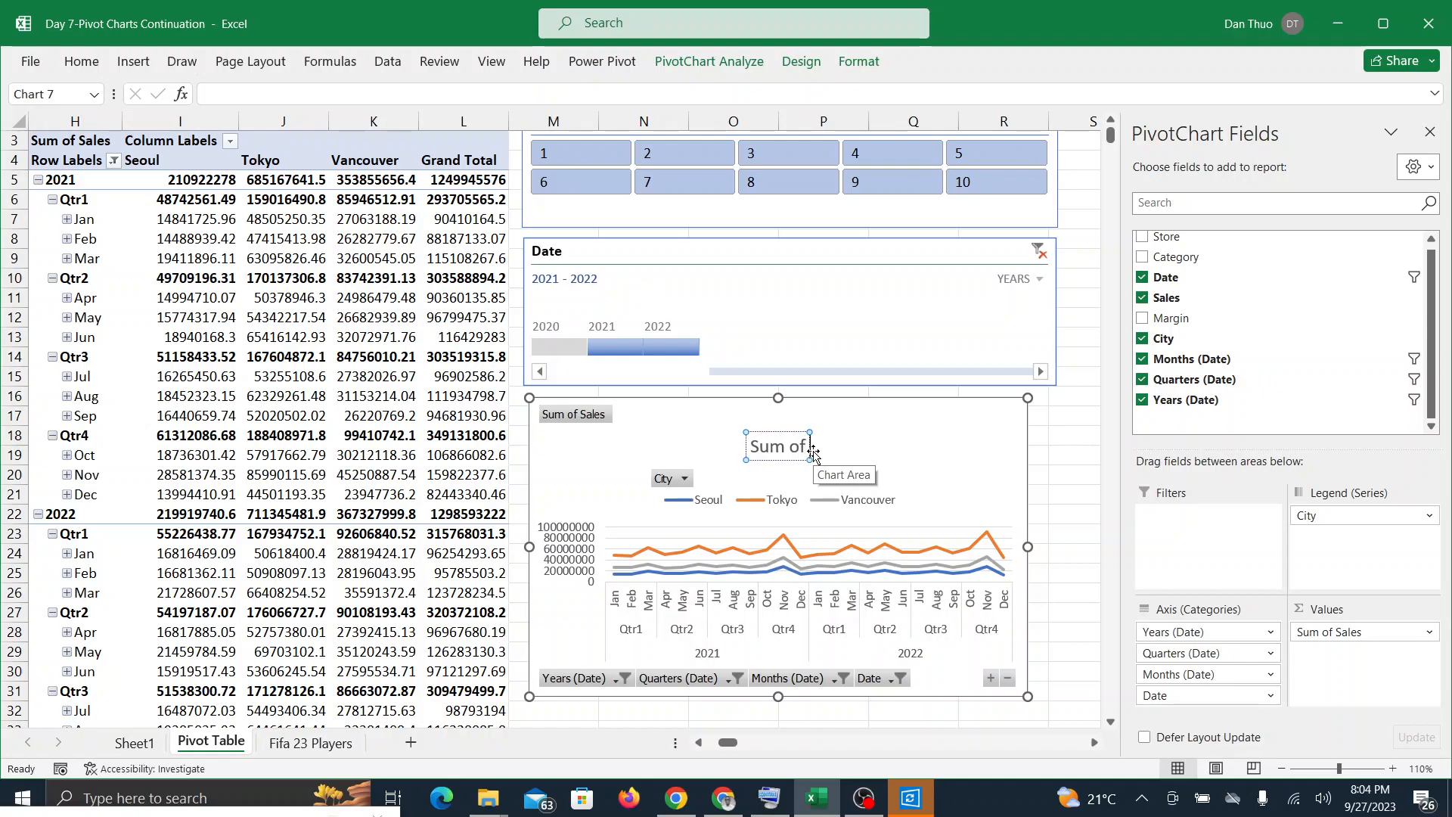
text( sales)
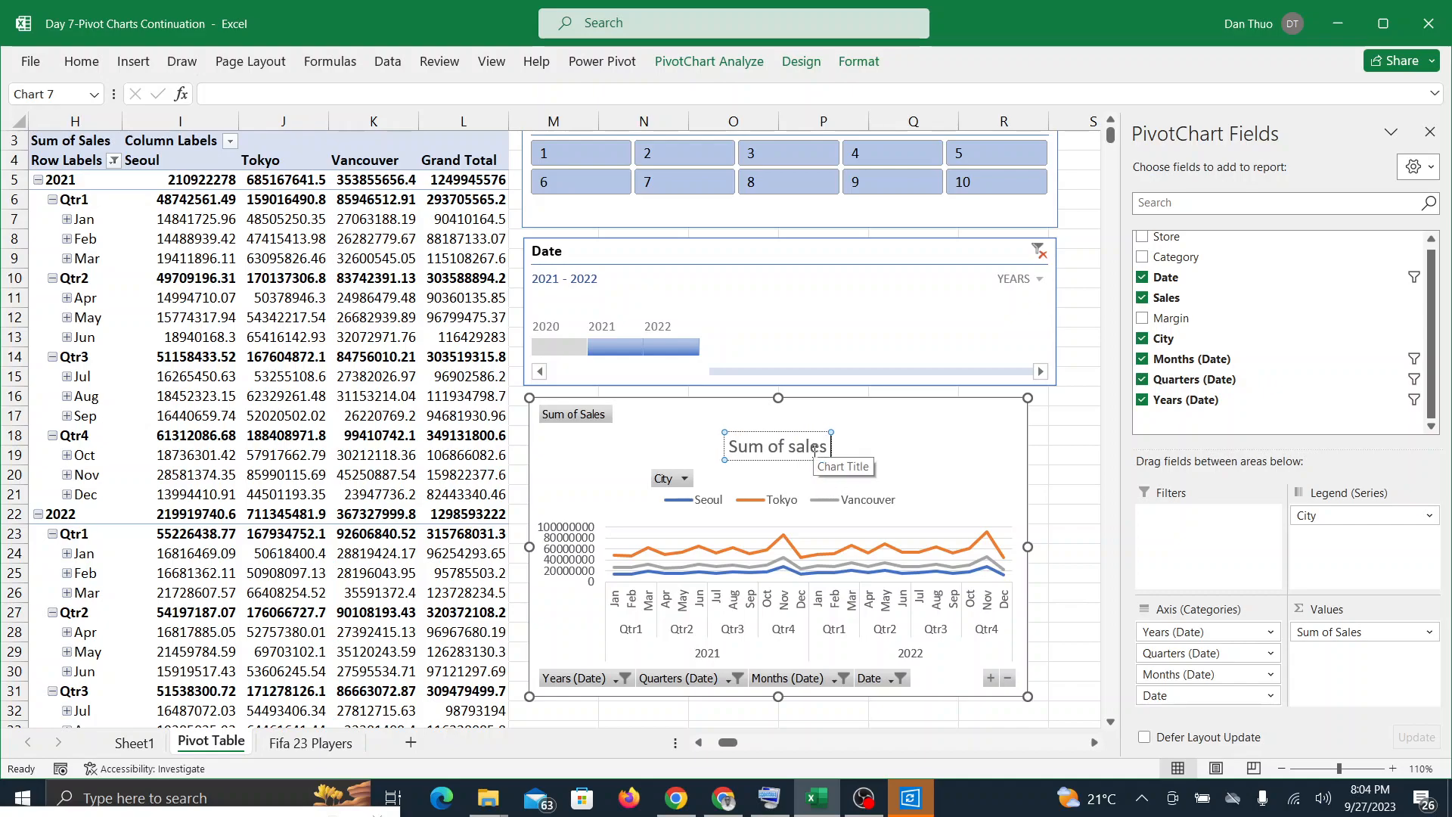
text( over)
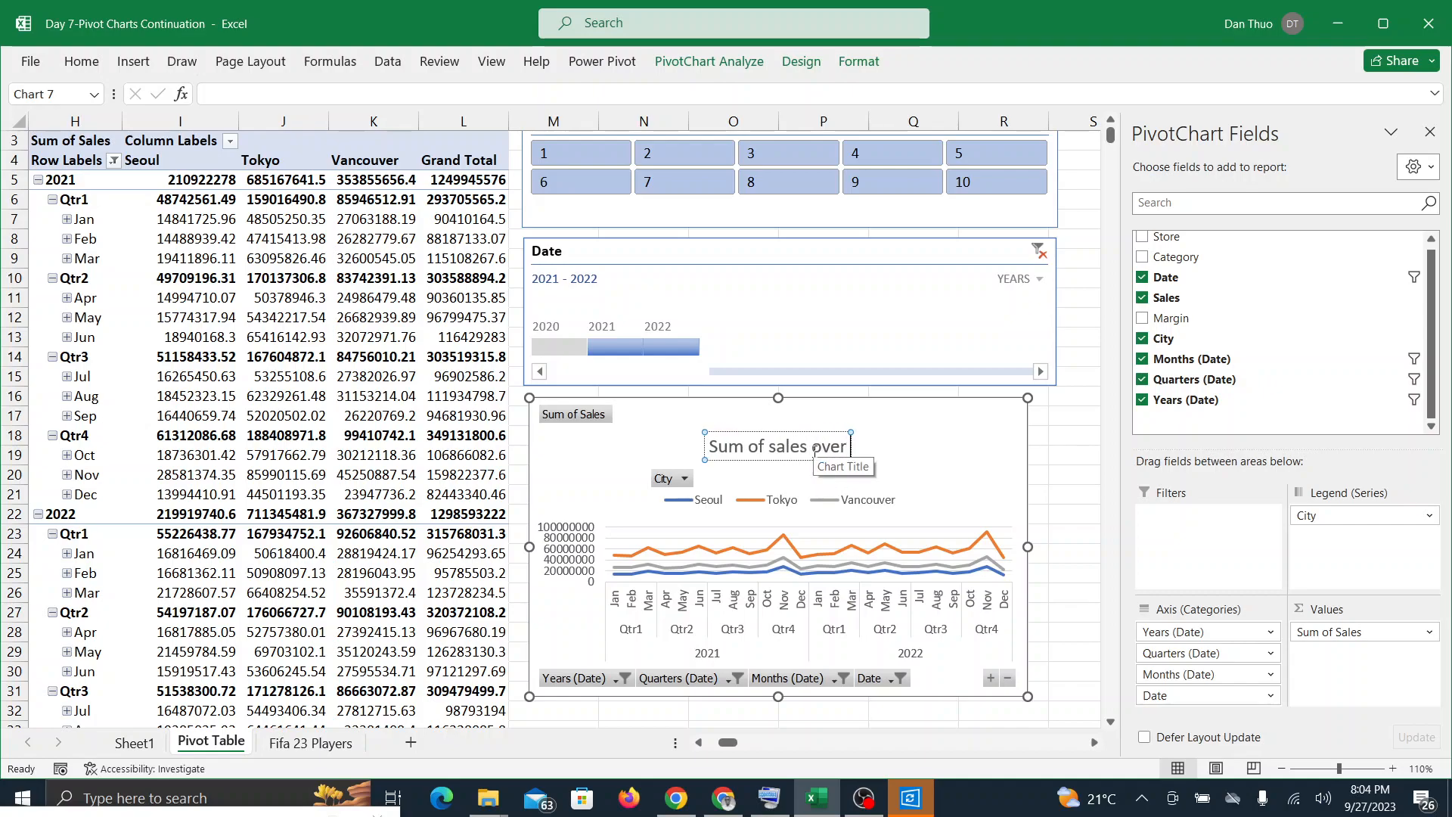
text( tim)
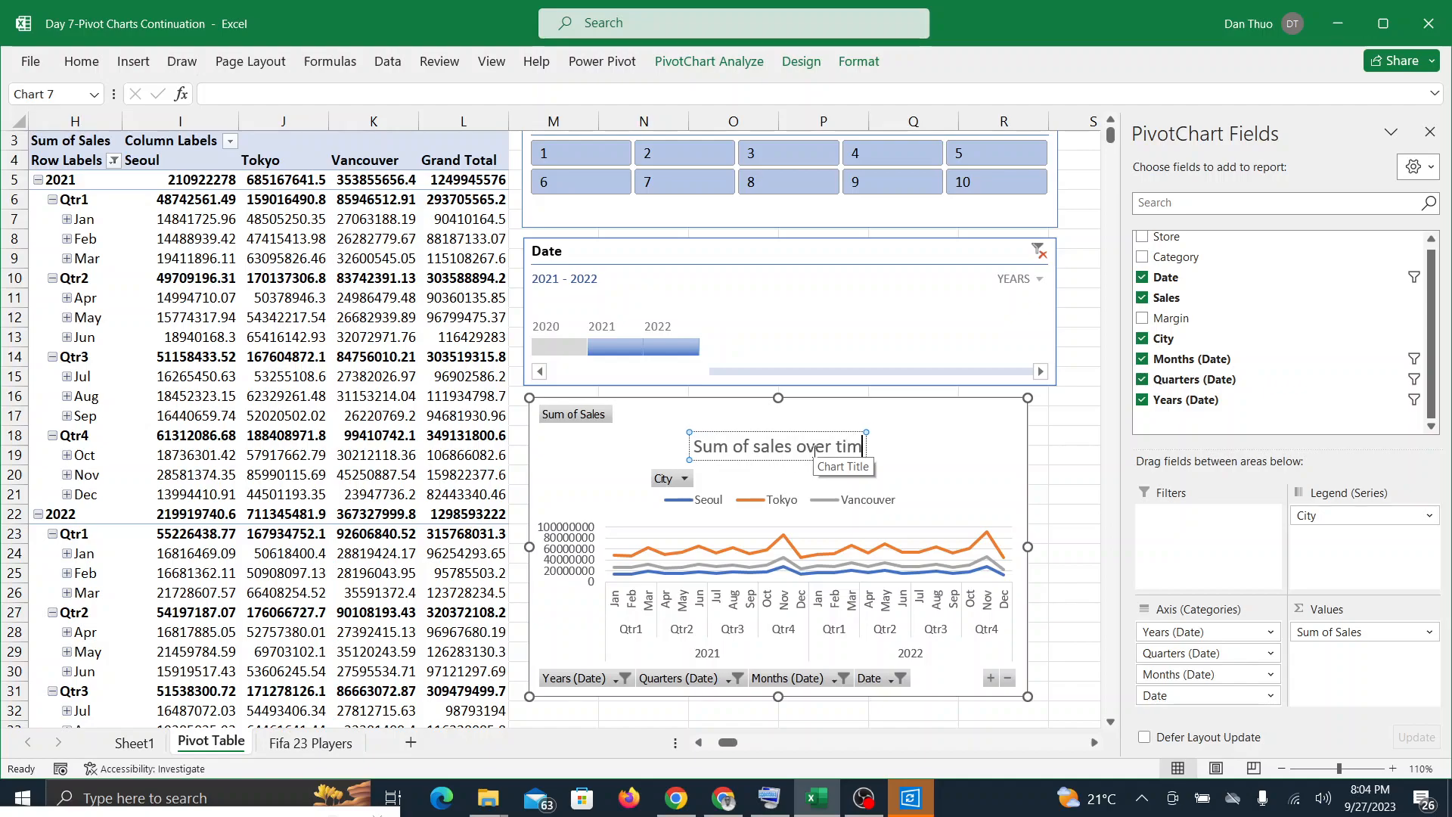
text(e By c)
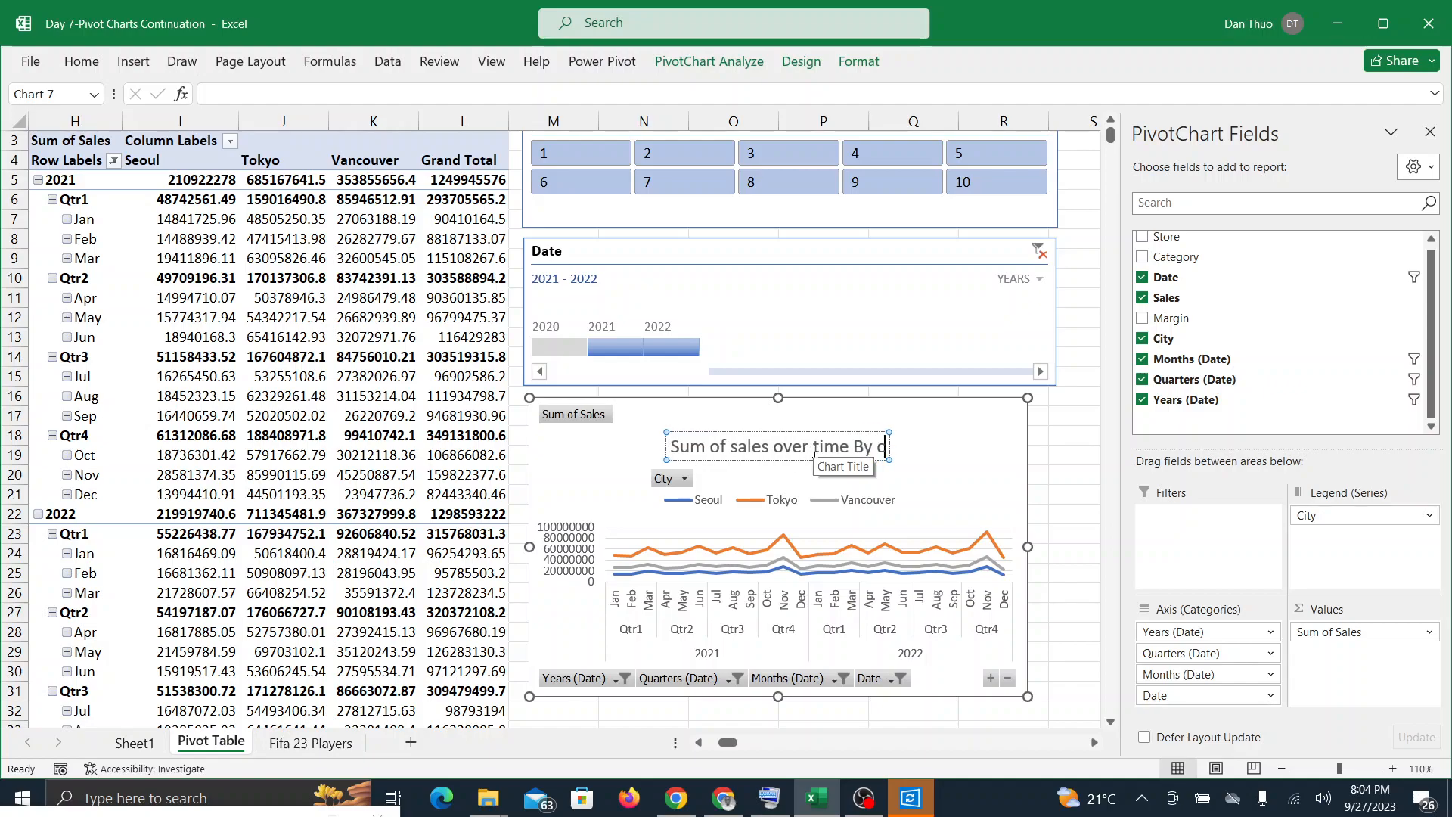
key(BackSpace)
text(clTY)
key(BackSpace)
key(BackSpace)
key(BackSpace)
text(ity)
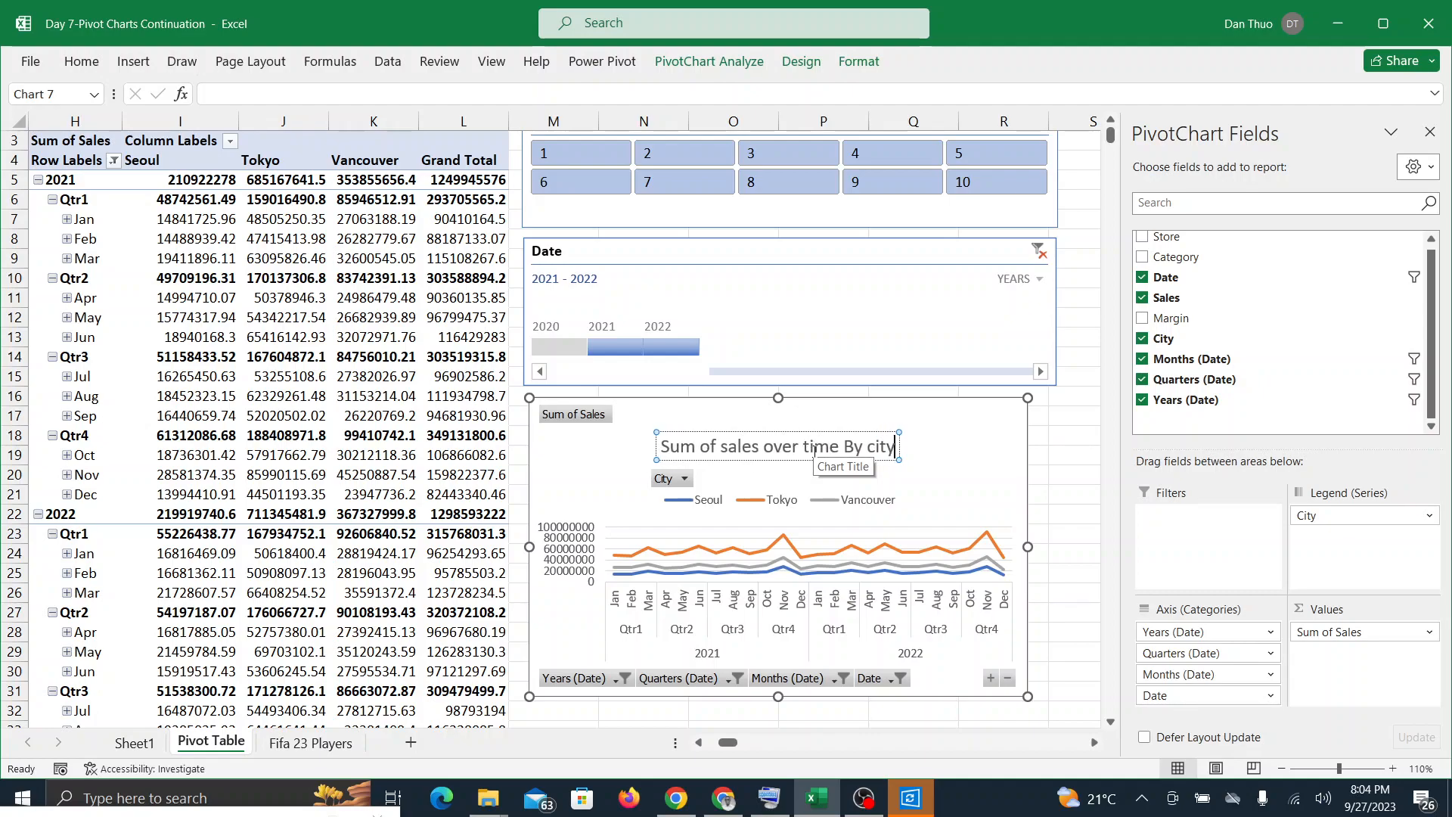
click(932, 461)
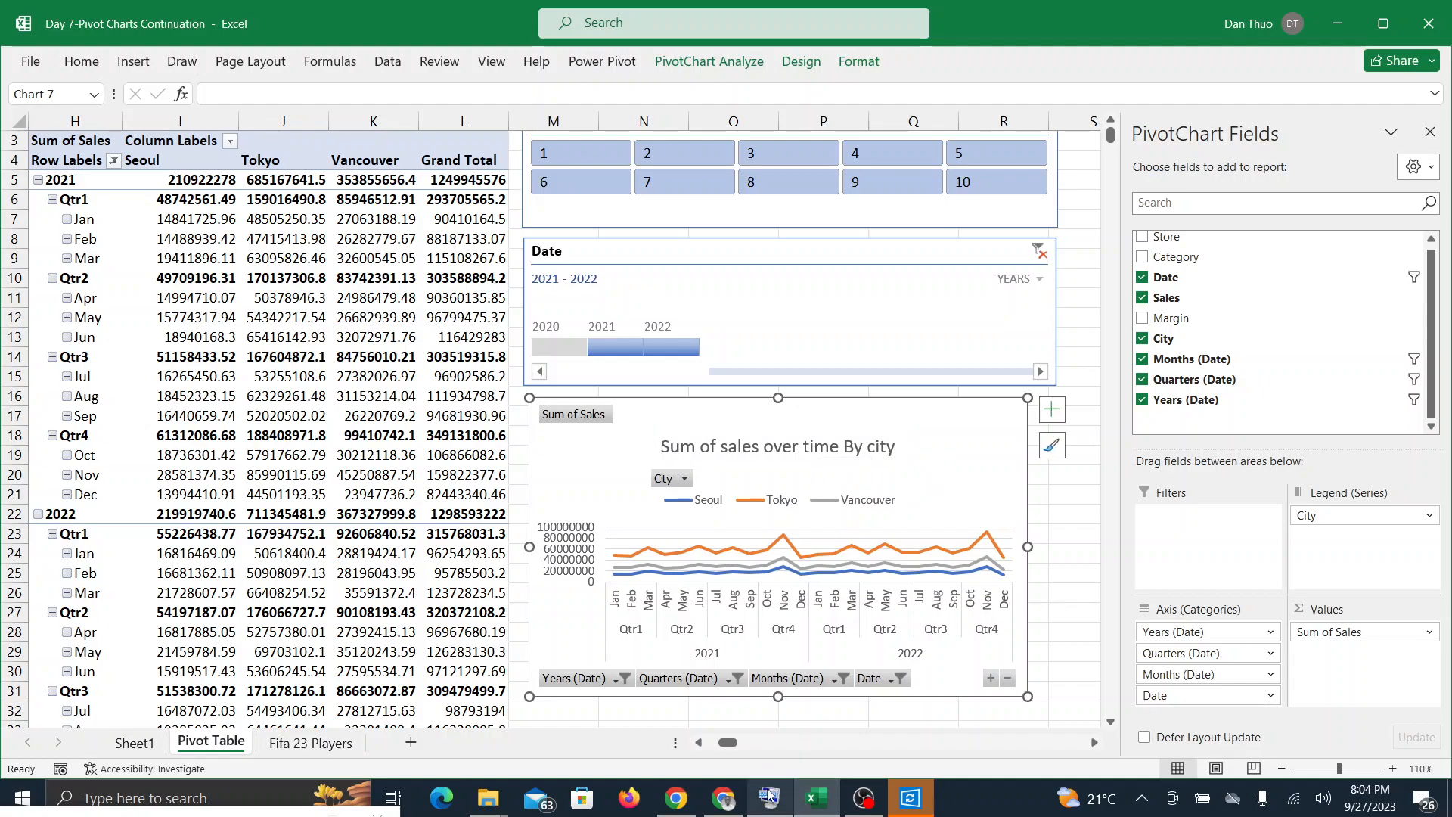
Step: Check the Google Meet call twice for participants' responses and return to Excel
click(881, 806)
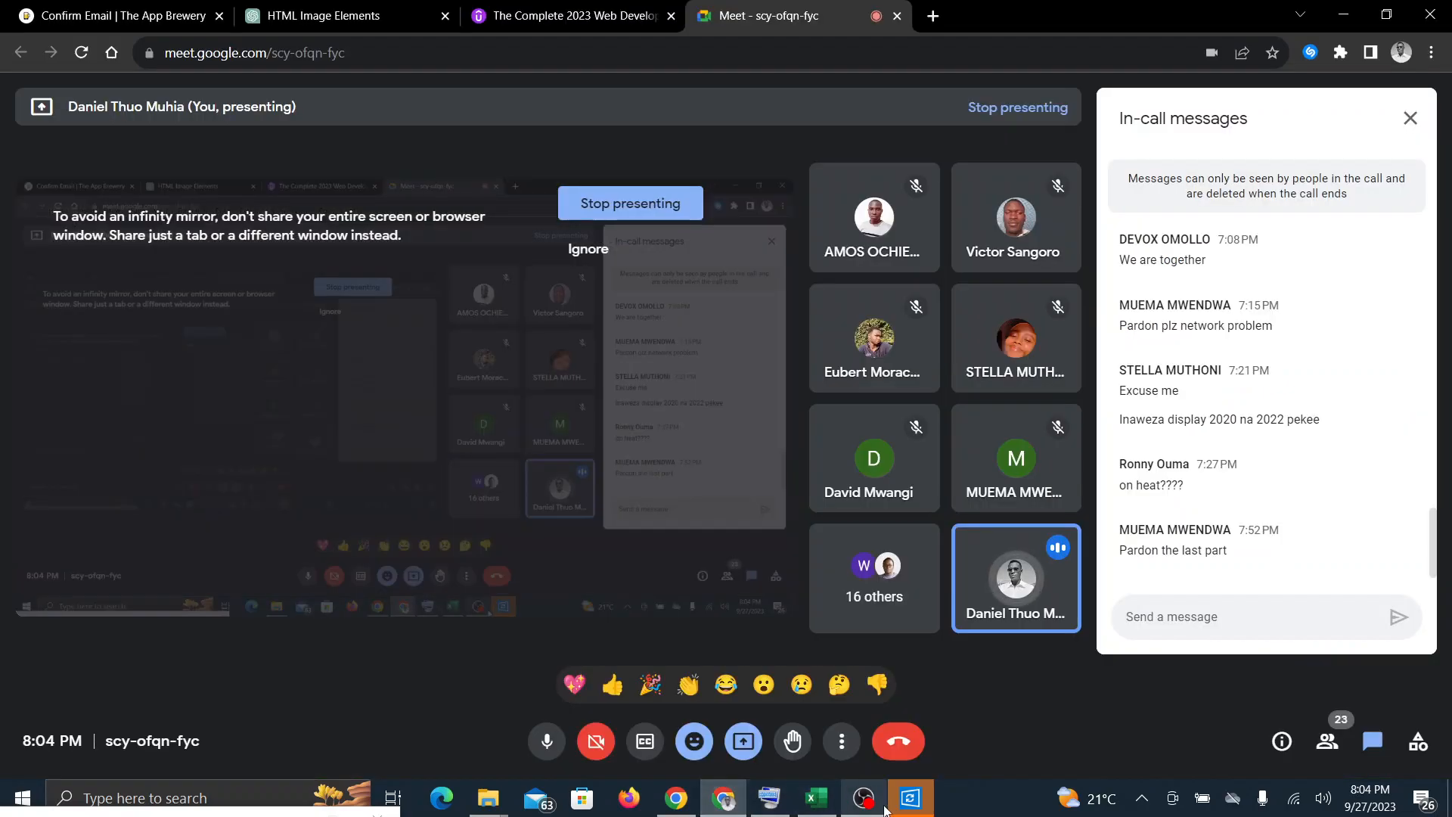
click(808, 807)
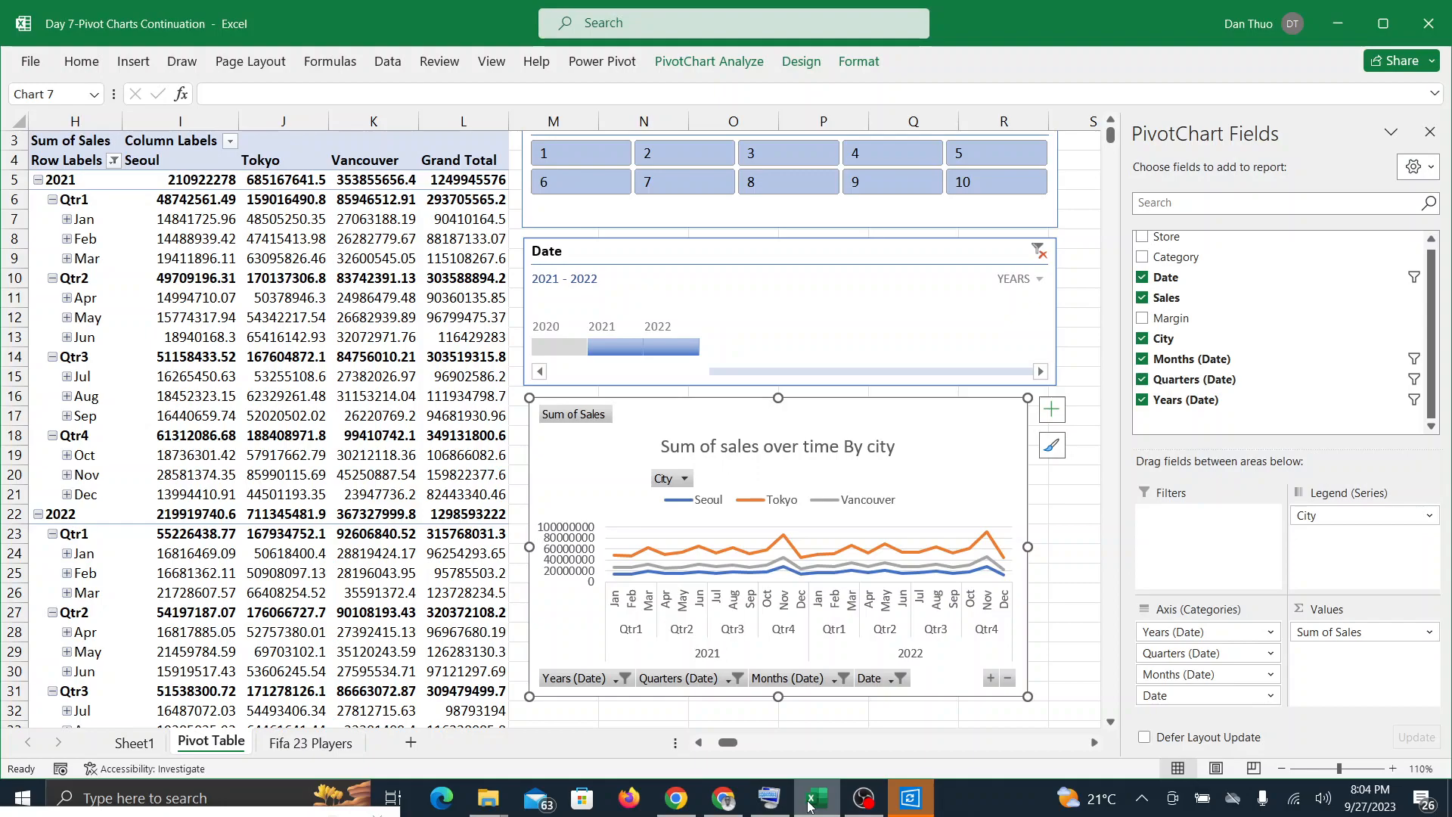
click(719, 800)
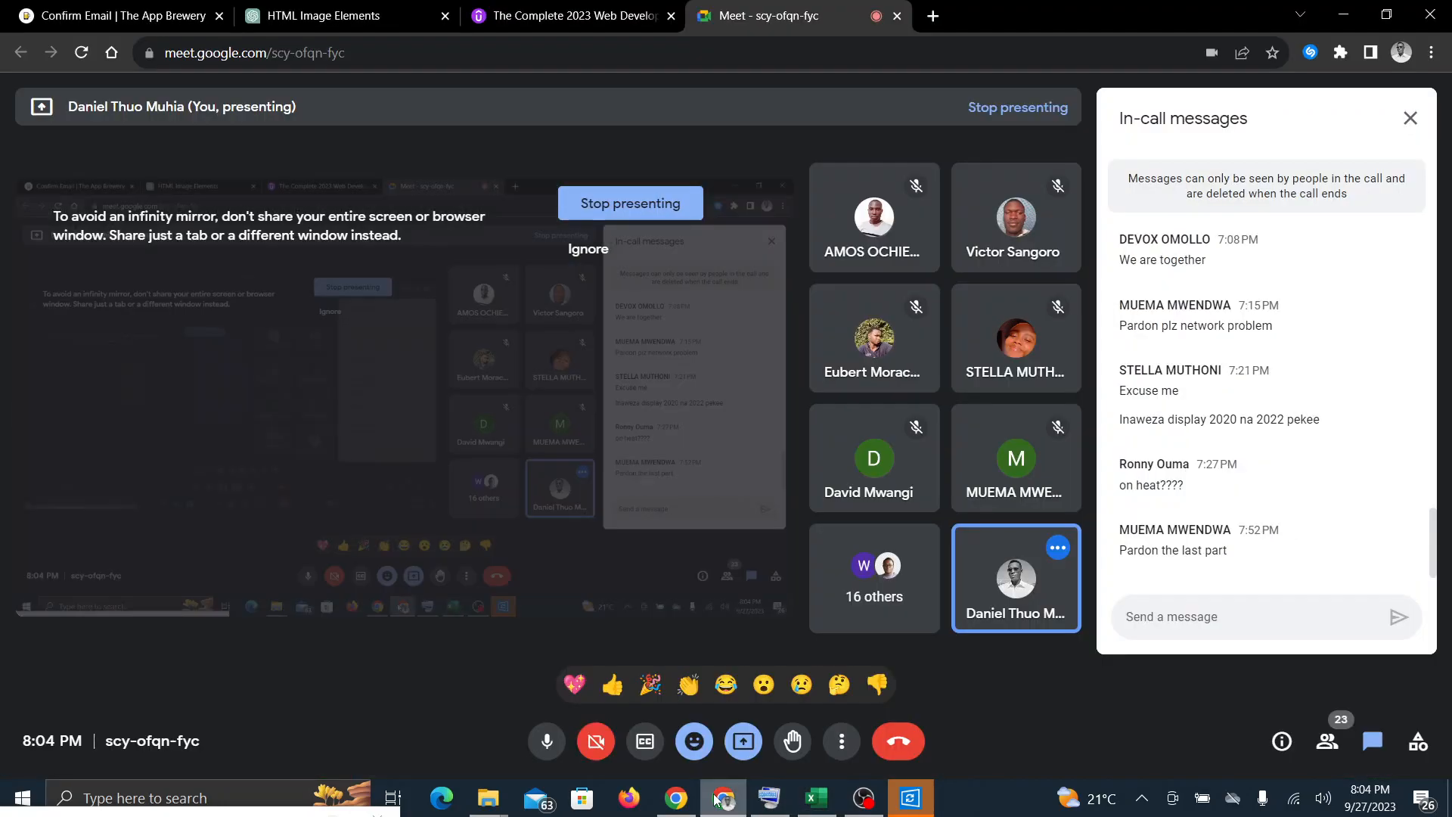
click(812, 803)
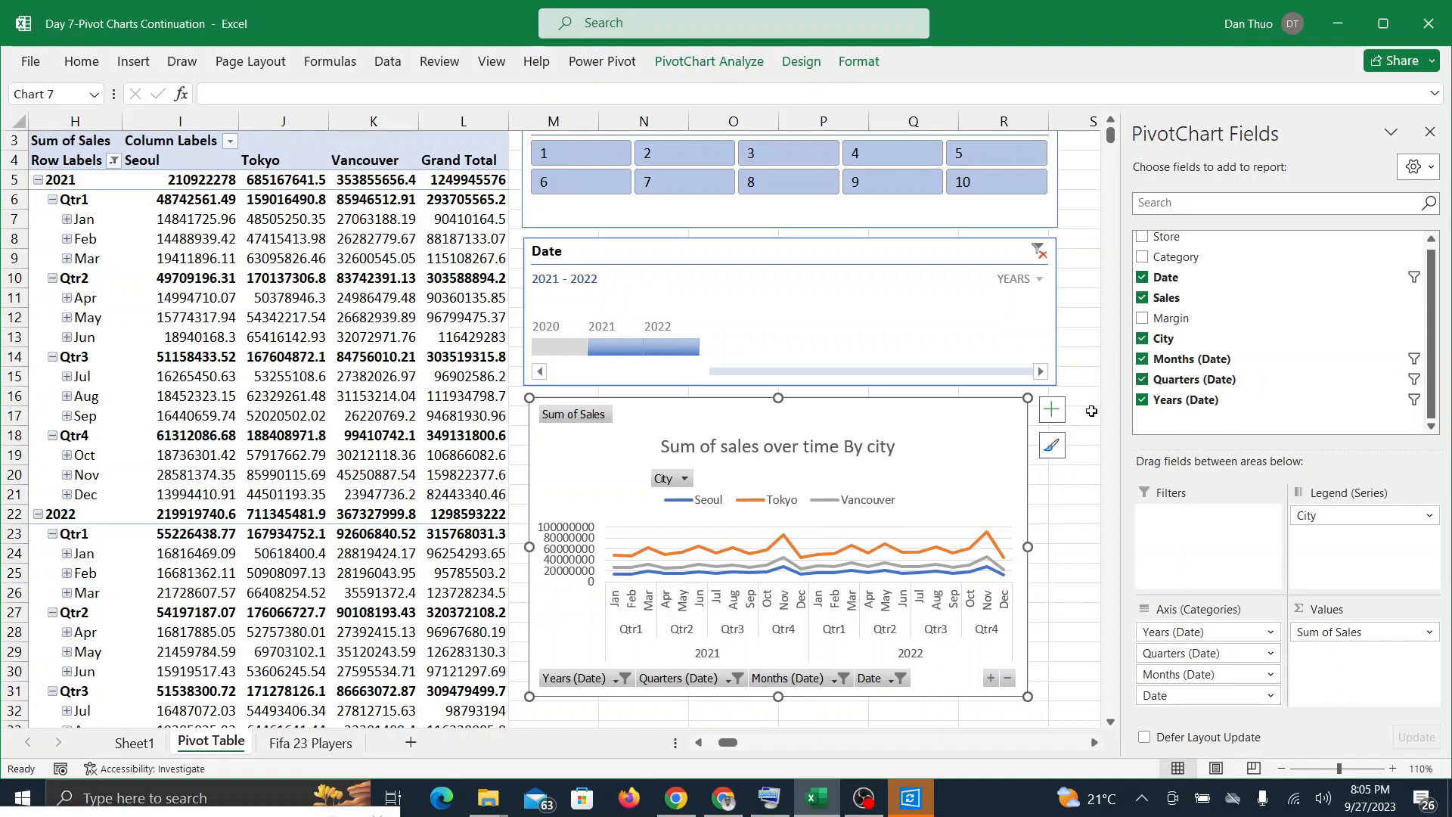
Step: Remove the PivotChart's custom title and add a fresh chart title in its place
click(1050, 411)
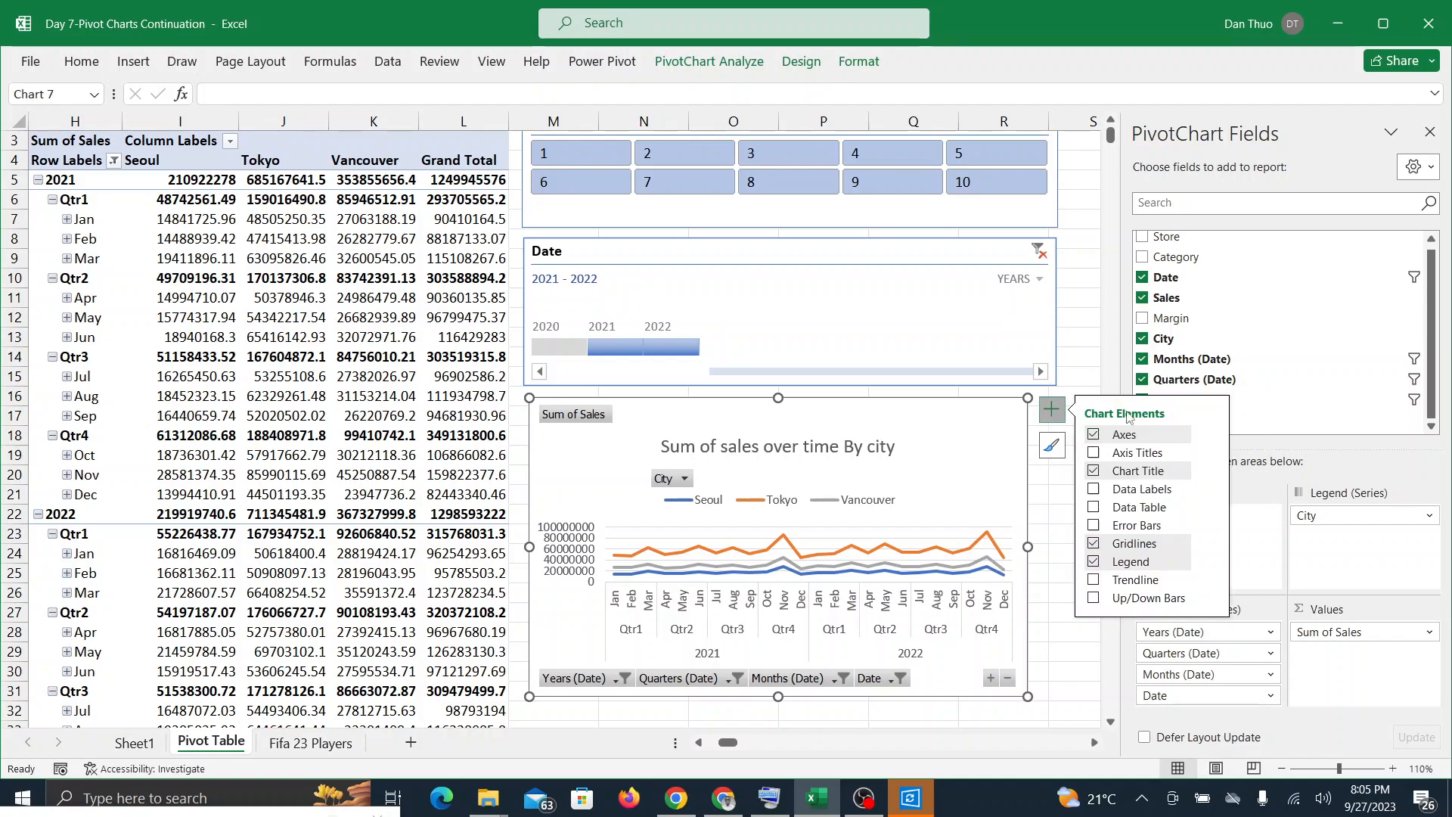
click(1094, 471)
click(1095, 471)
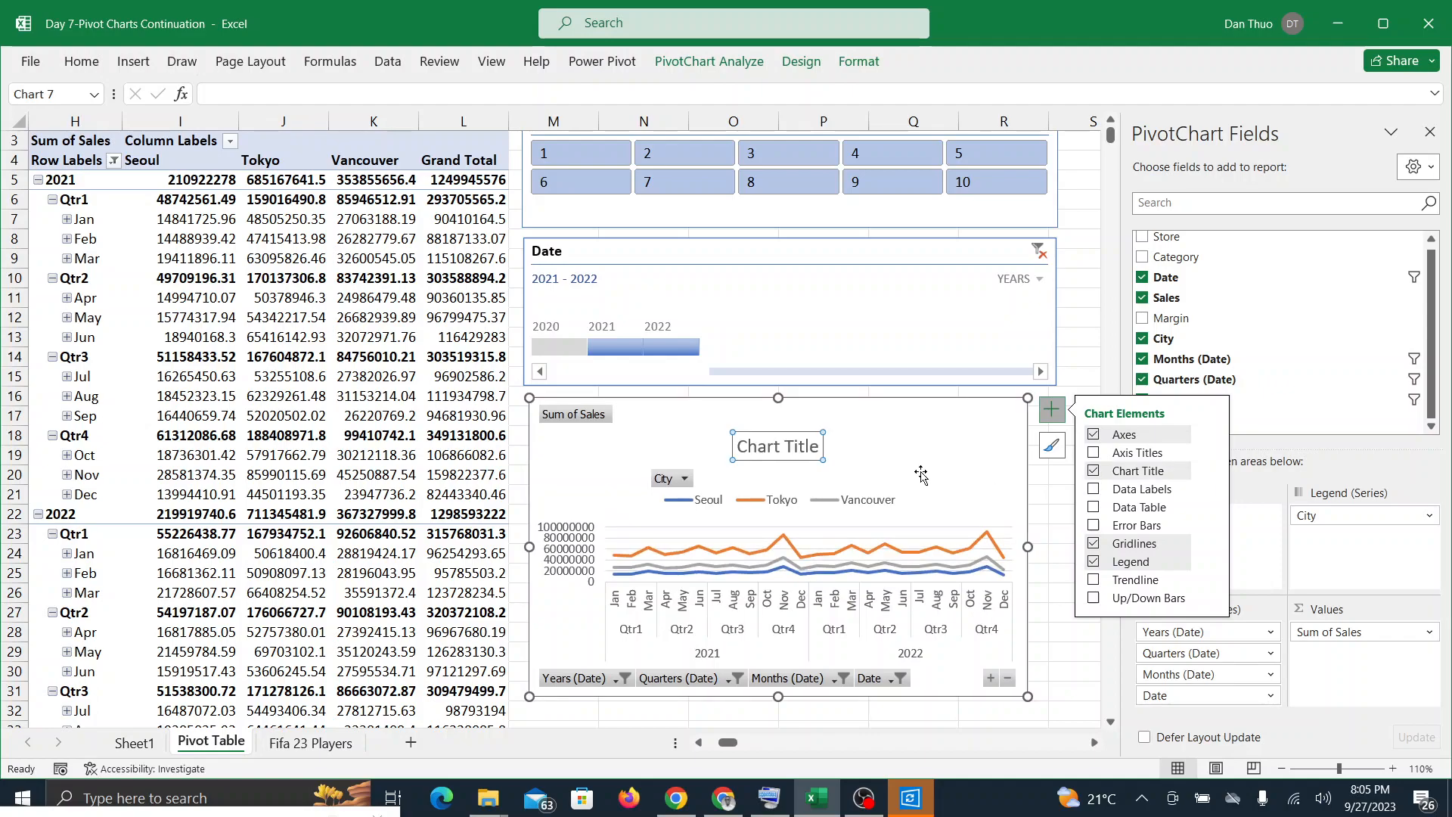
Step: Replace the PivotChart's placeholder title with "Sum Of Sales Over Time By City"
click(798, 446)
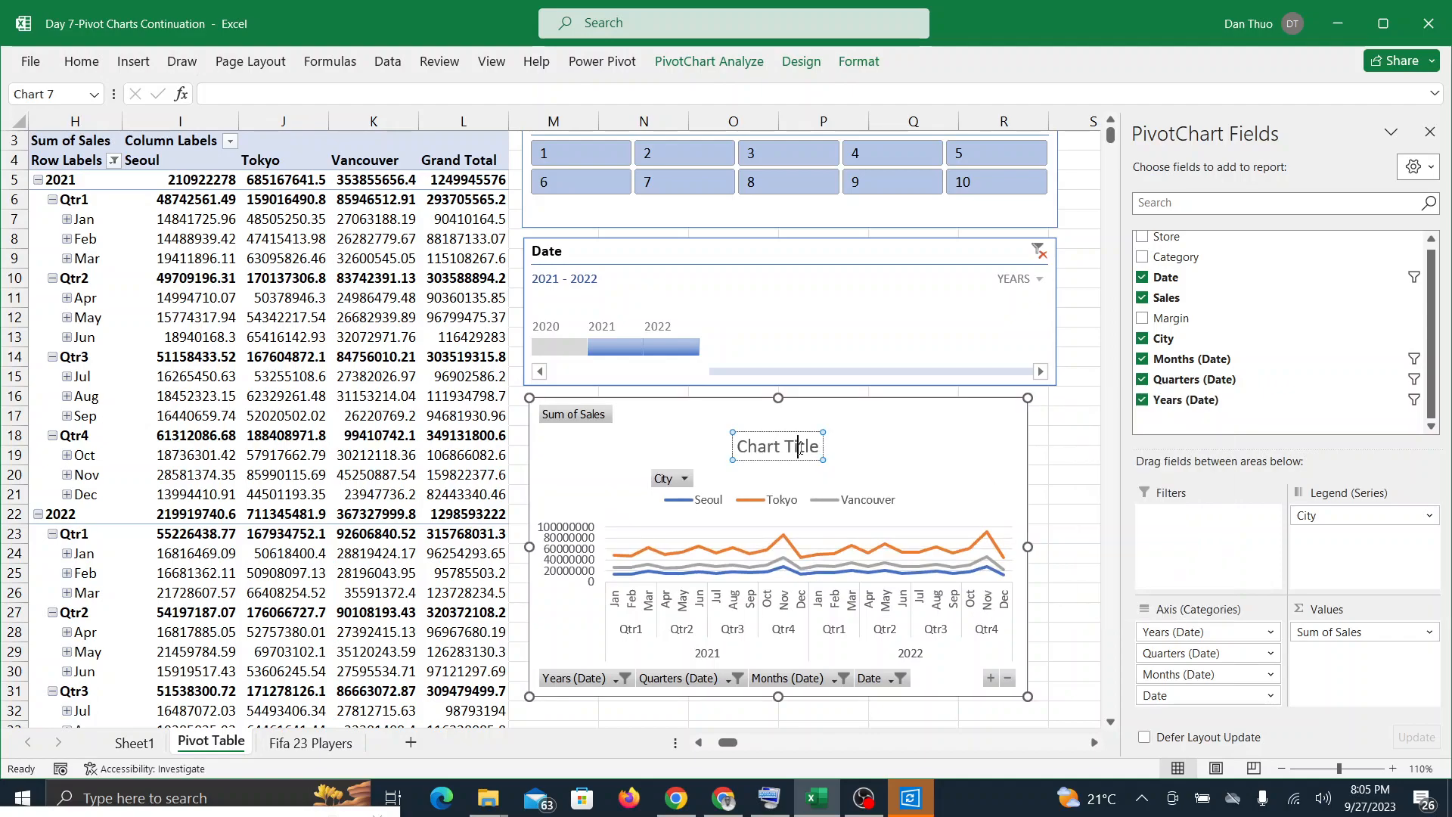
key(BackSpace)
key(BackSpace)
key(BackSpace)
key(BackSpace)
key(BackSpace)
key(BackSpace)
key(BackSpace)
key(BackSpace)
key(BackSpace)
key(BackSpace)
key(BackSpace)
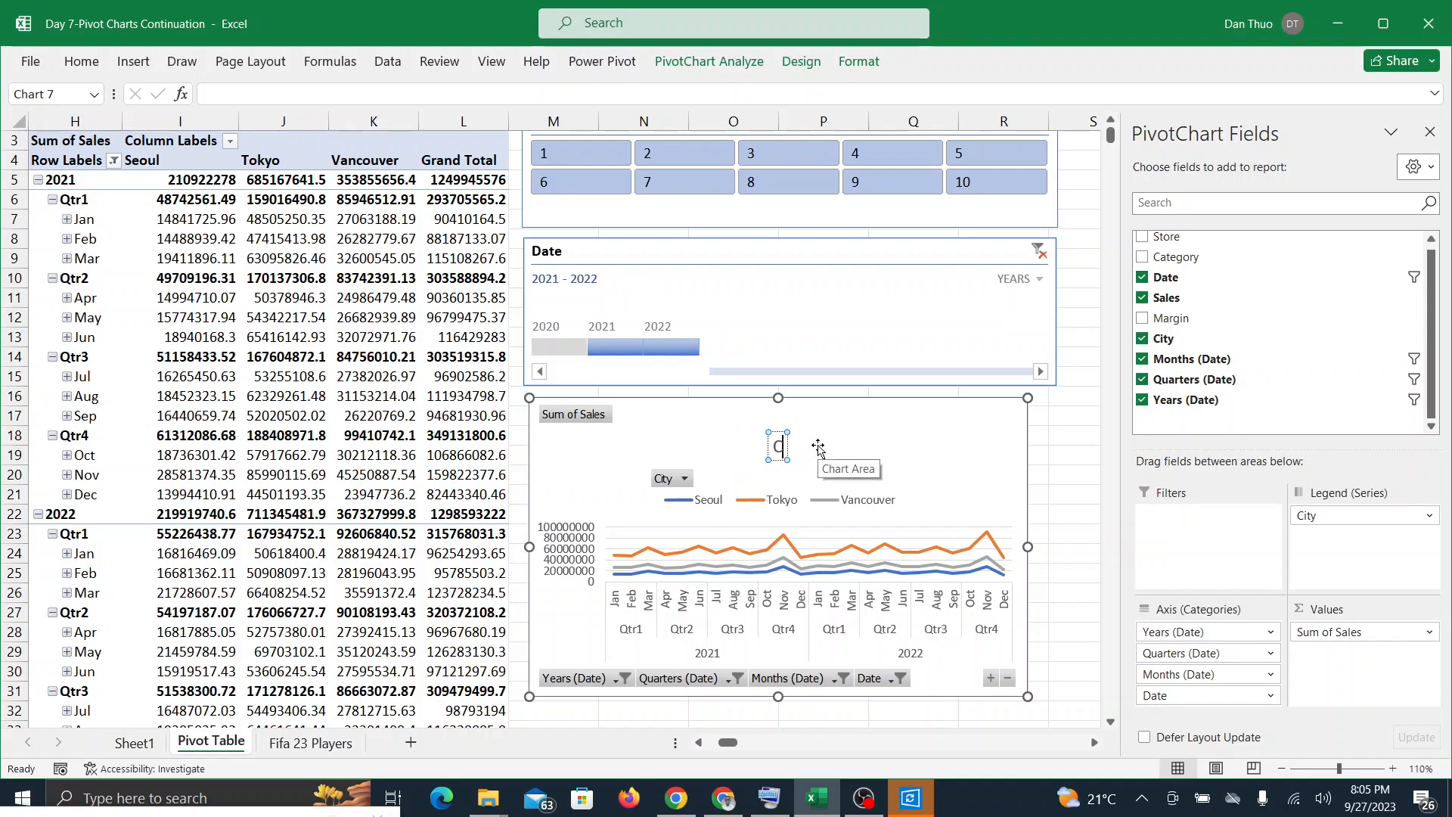
text(Sum Of)
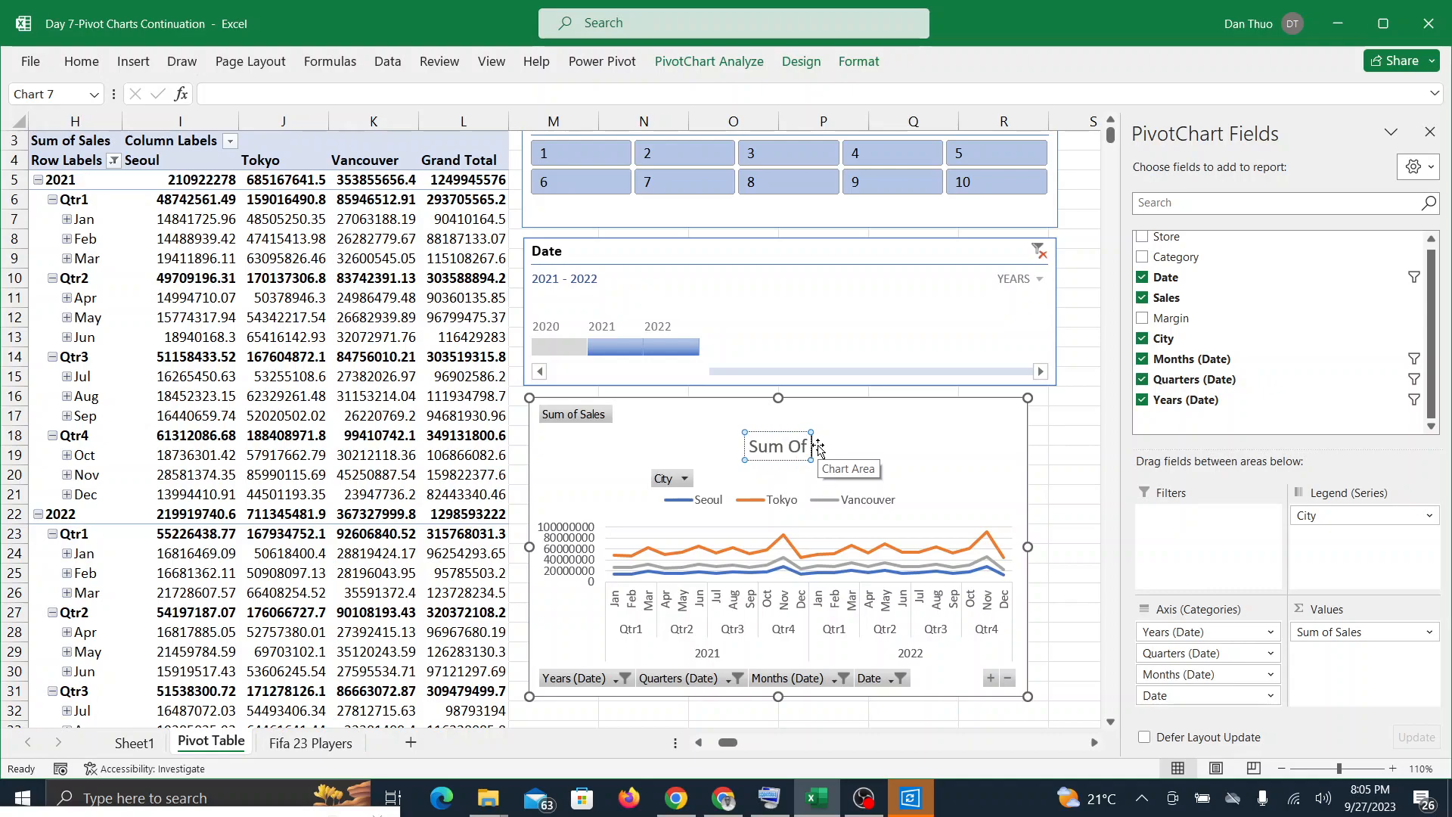
text( Sales)
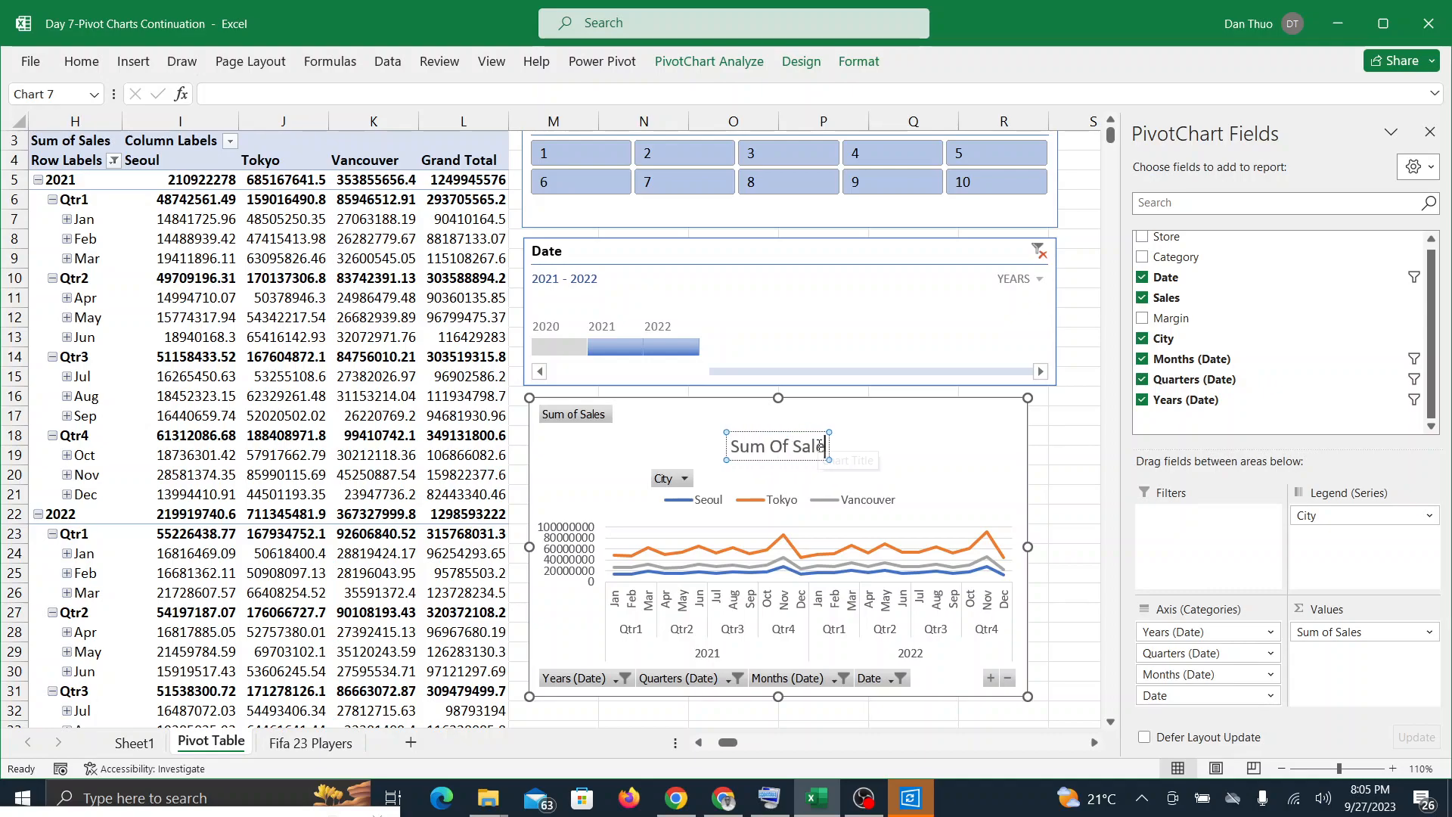
text( Over)
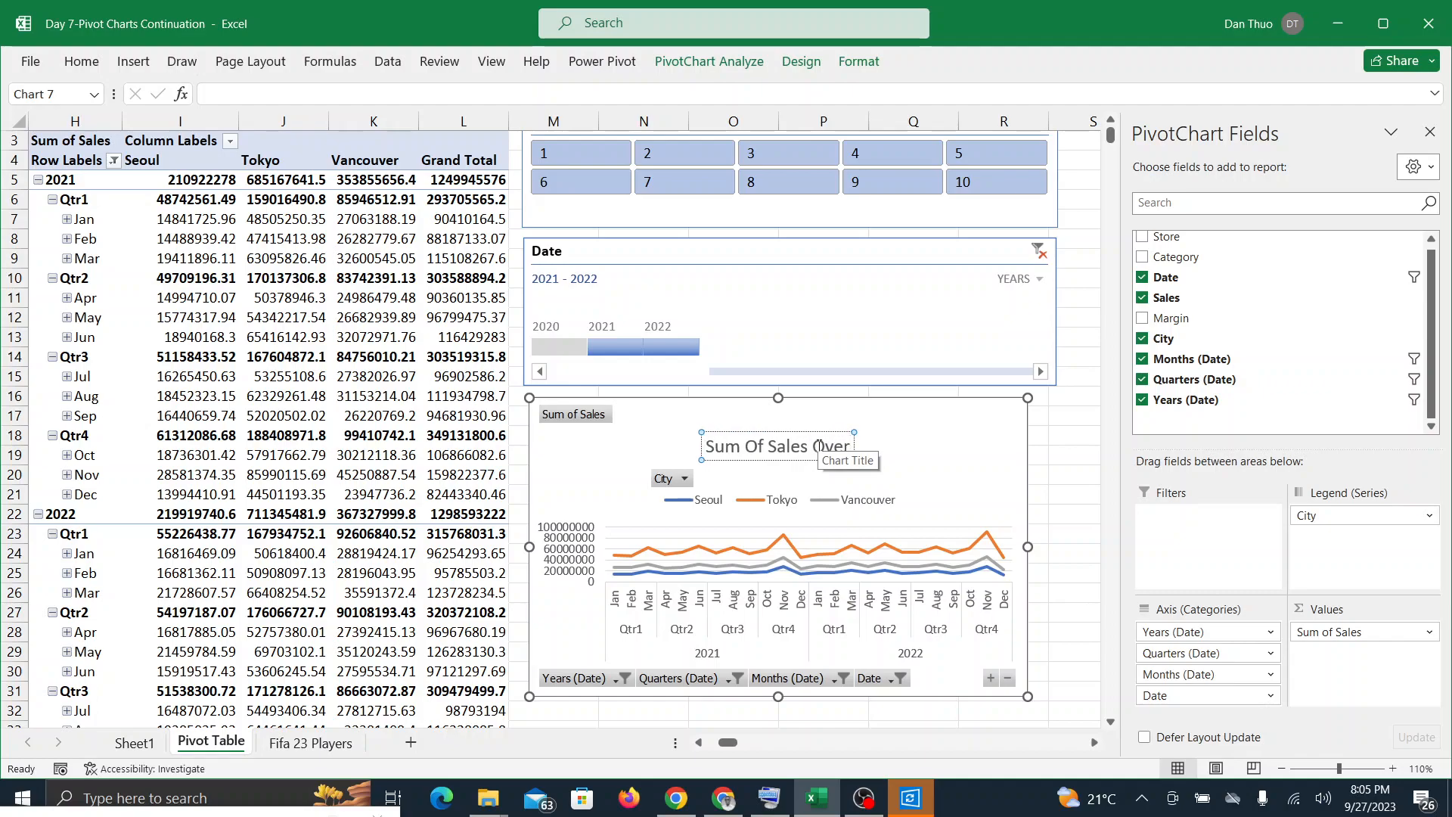
text( Ti)
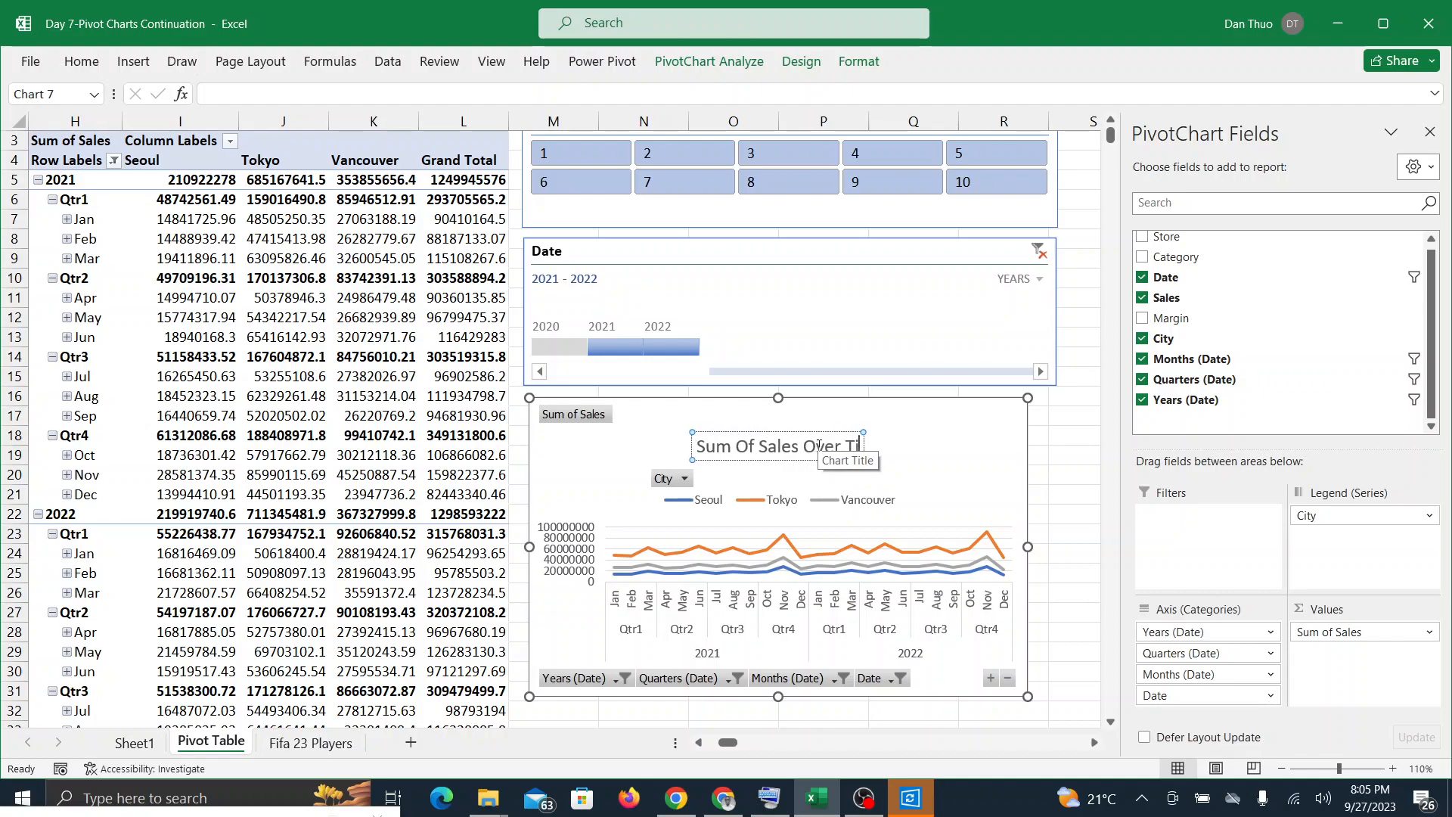
text(me By City)
key(Return)
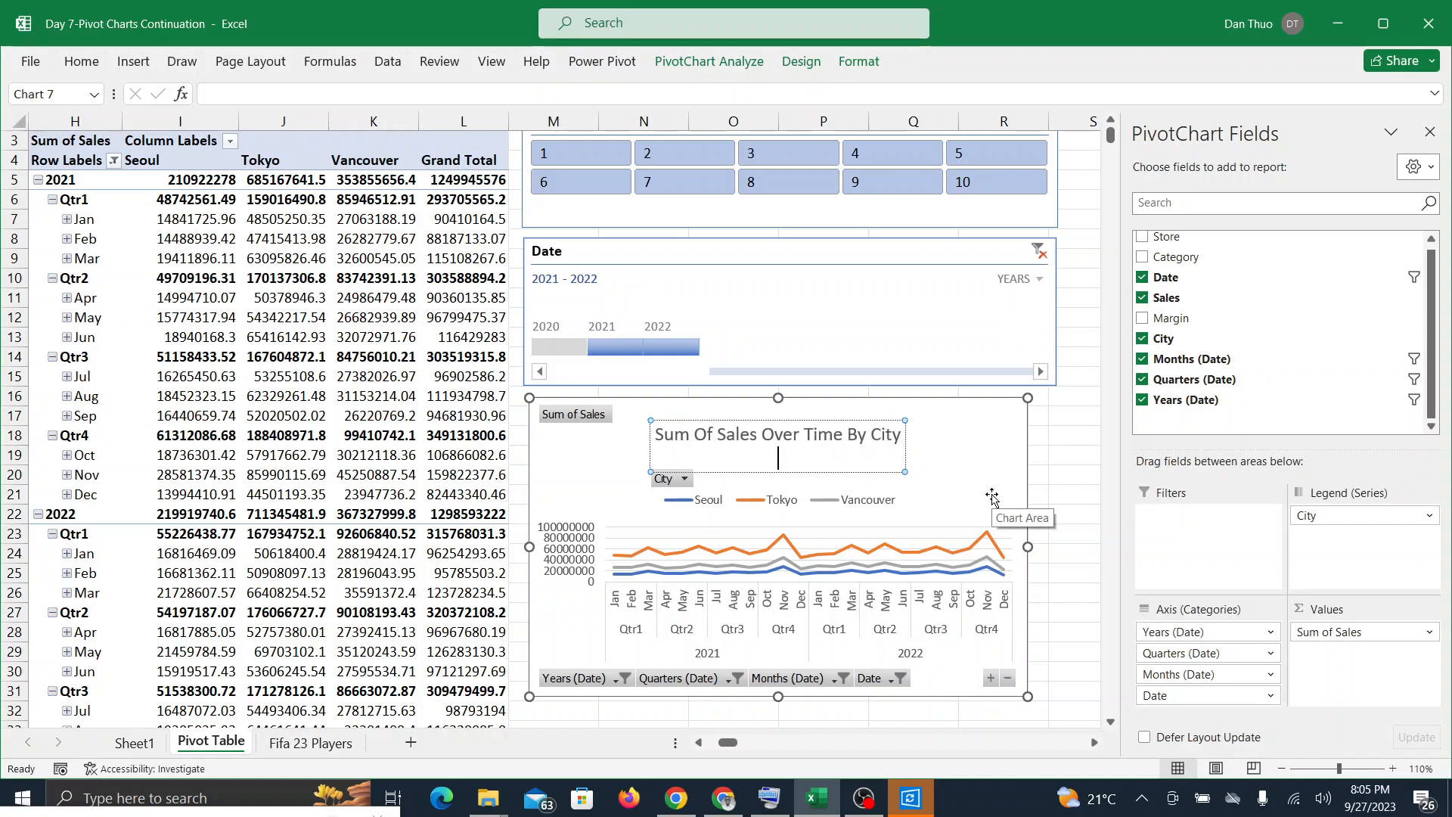
key(BackSpace)
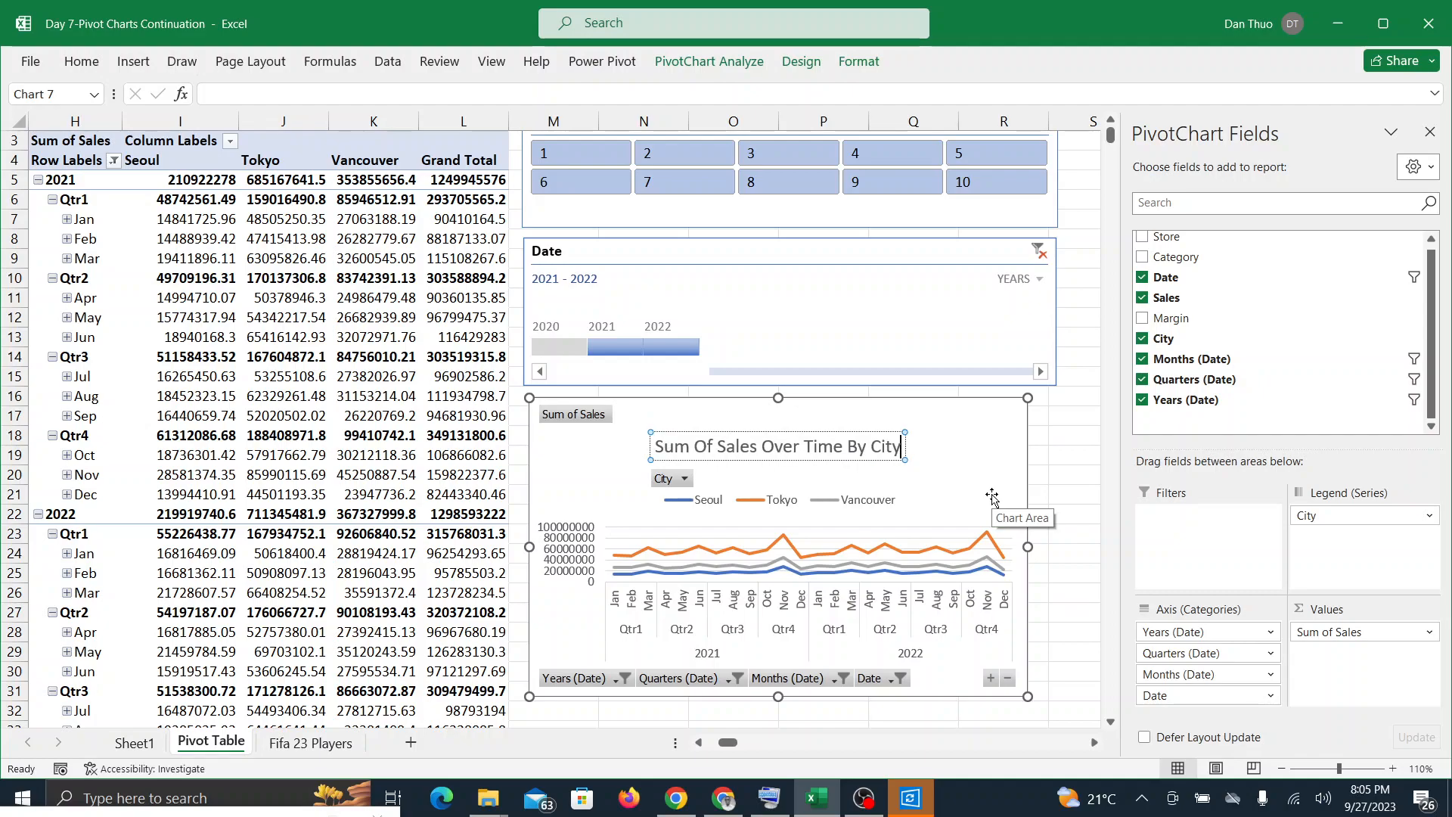
click(991, 447)
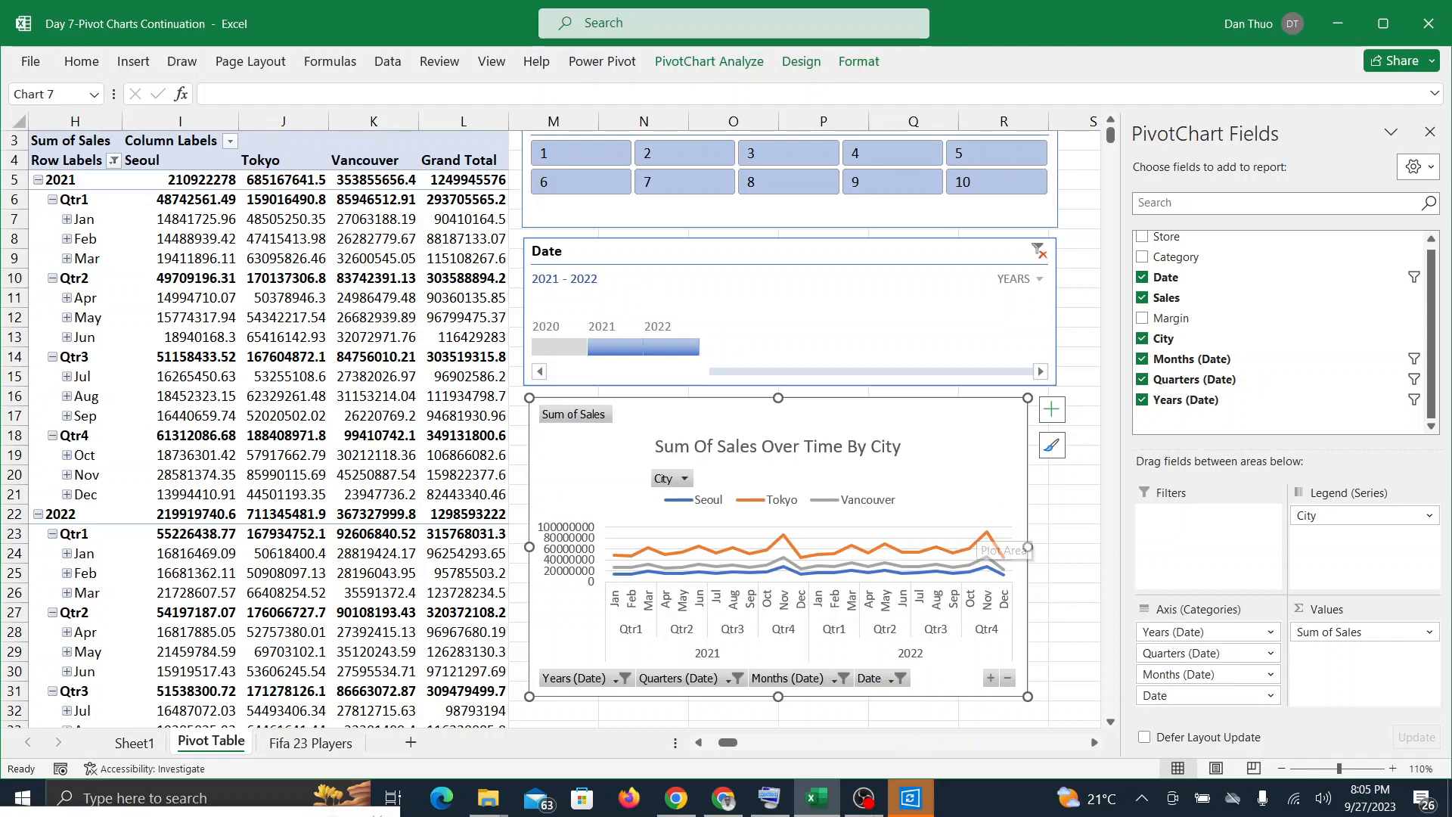
Step: Switch to the Google Meet call twice to check for participants' responses, returning to Excel each time
click(740, 806)
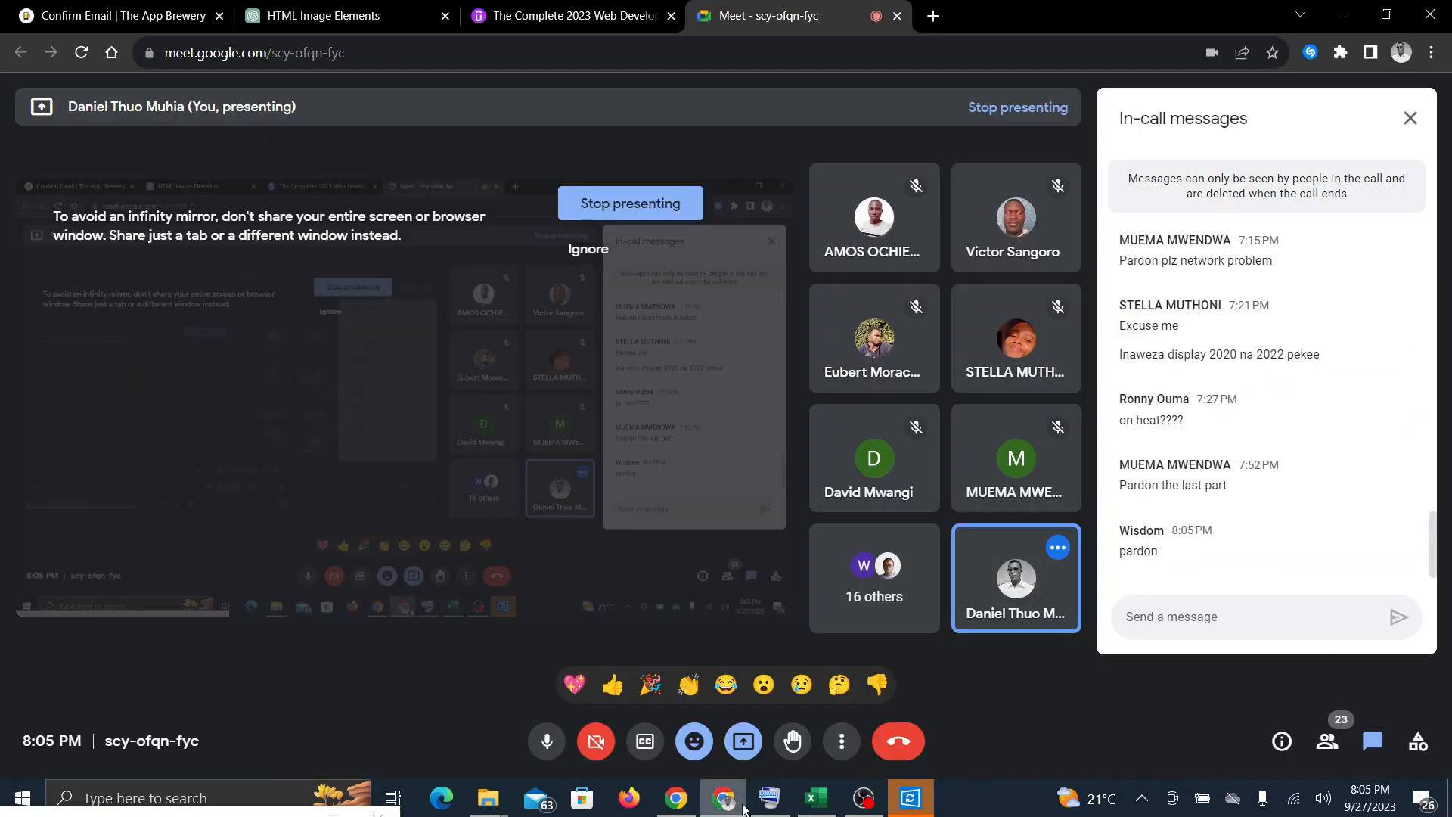
click(824, 807)
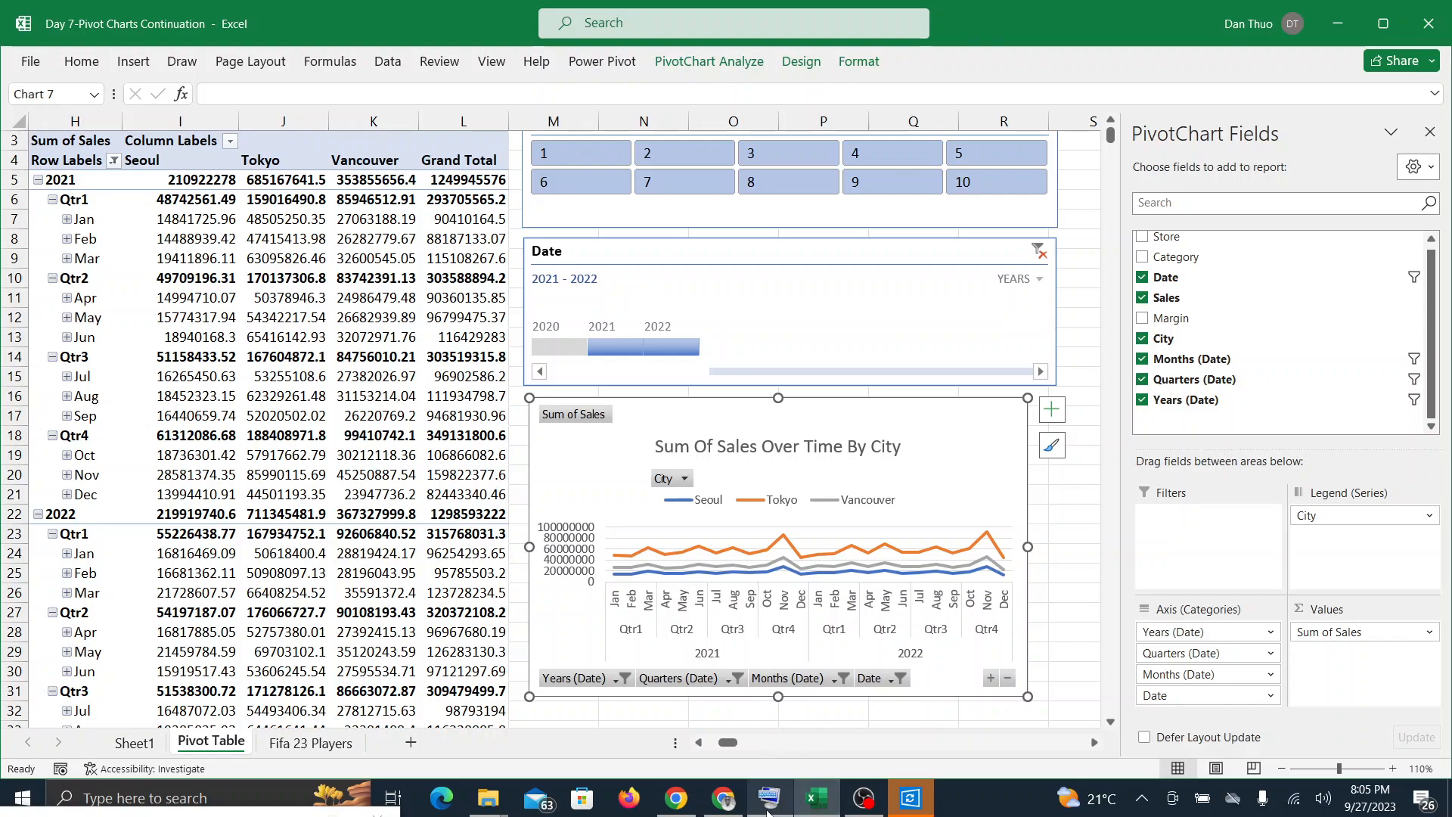
click(733, 810)
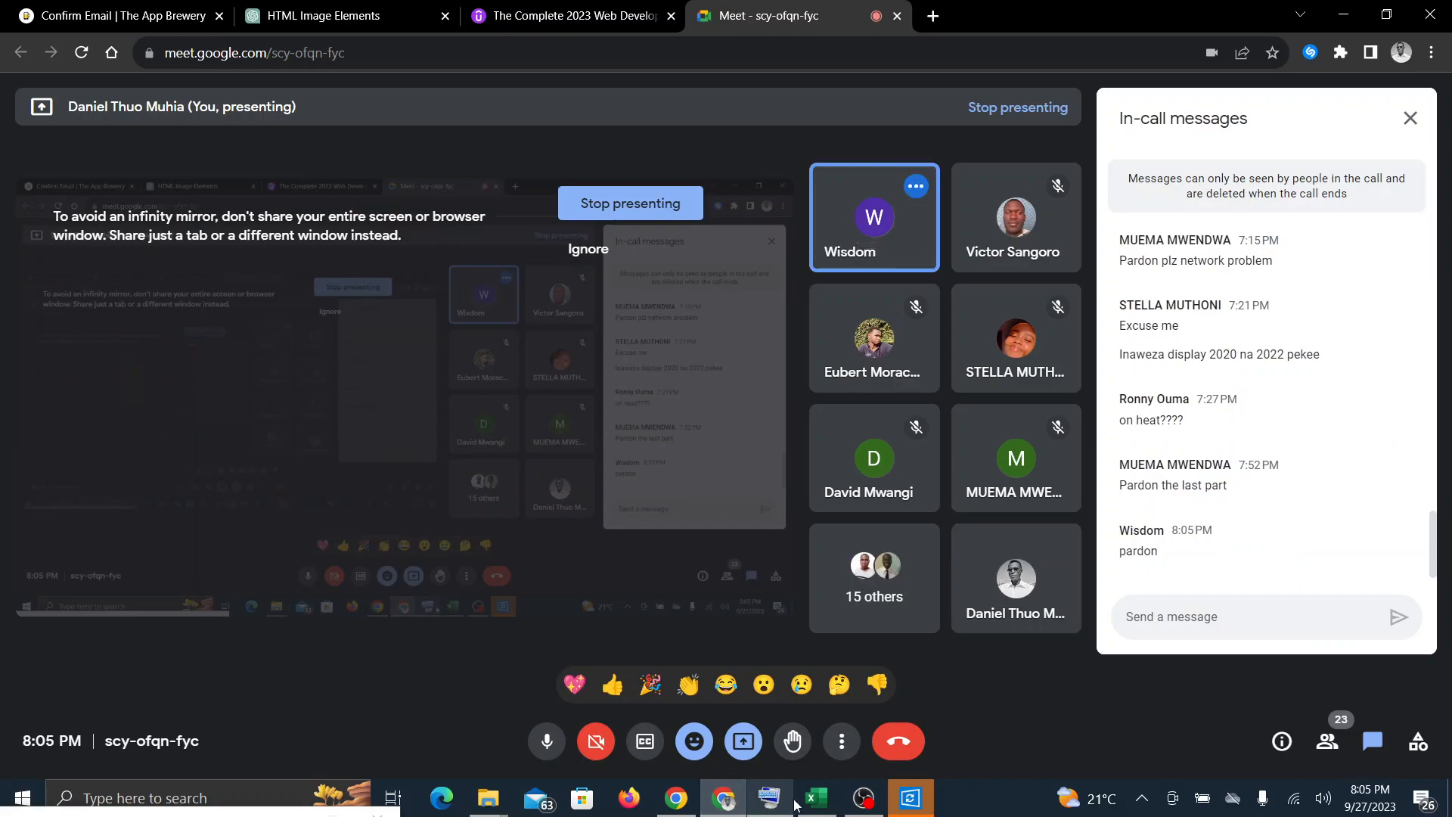
click(817, 808)
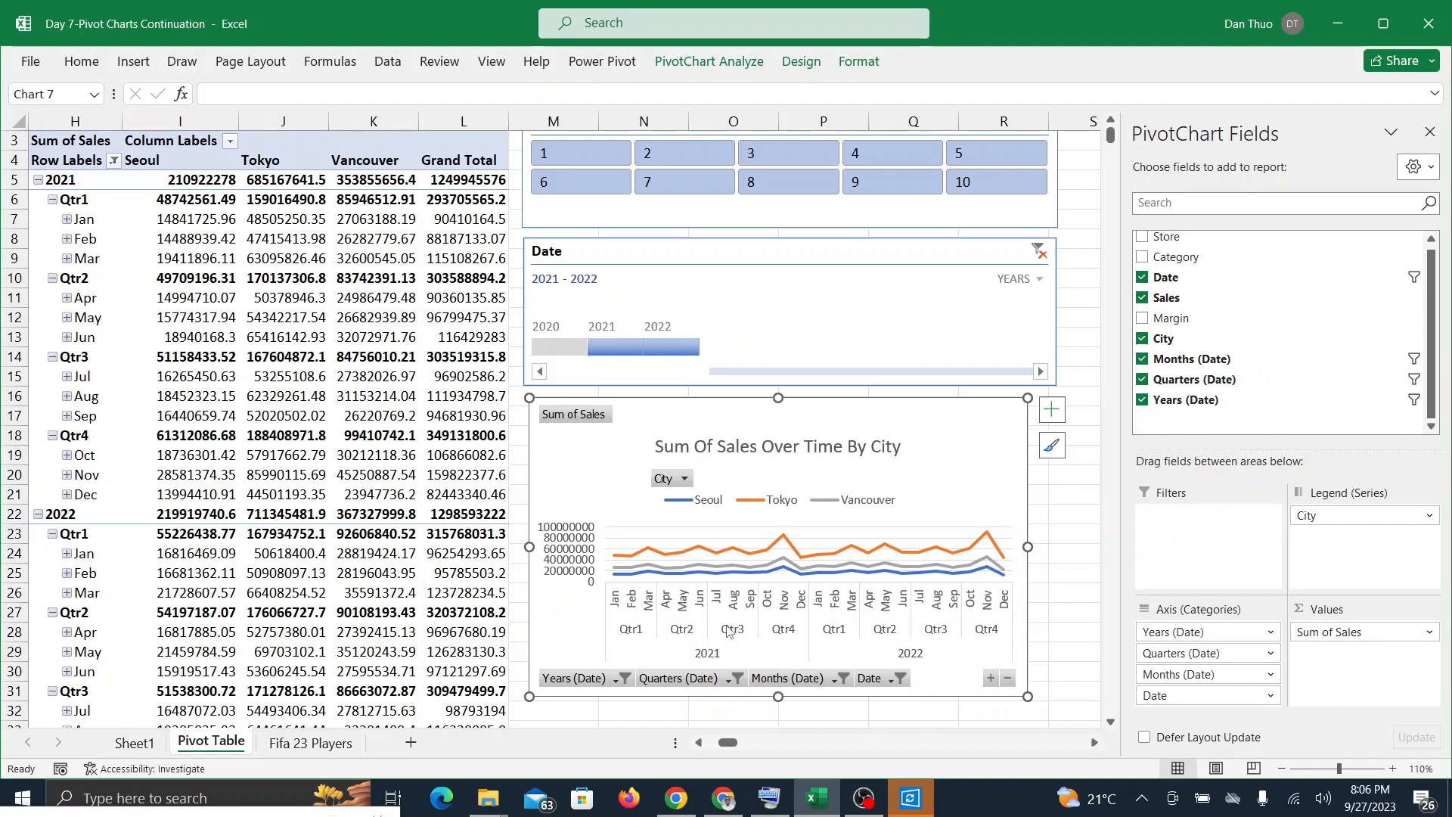
Step: Look back through the Google Meet in-call messages, check the call once more and return to Excel
click(721, 802)
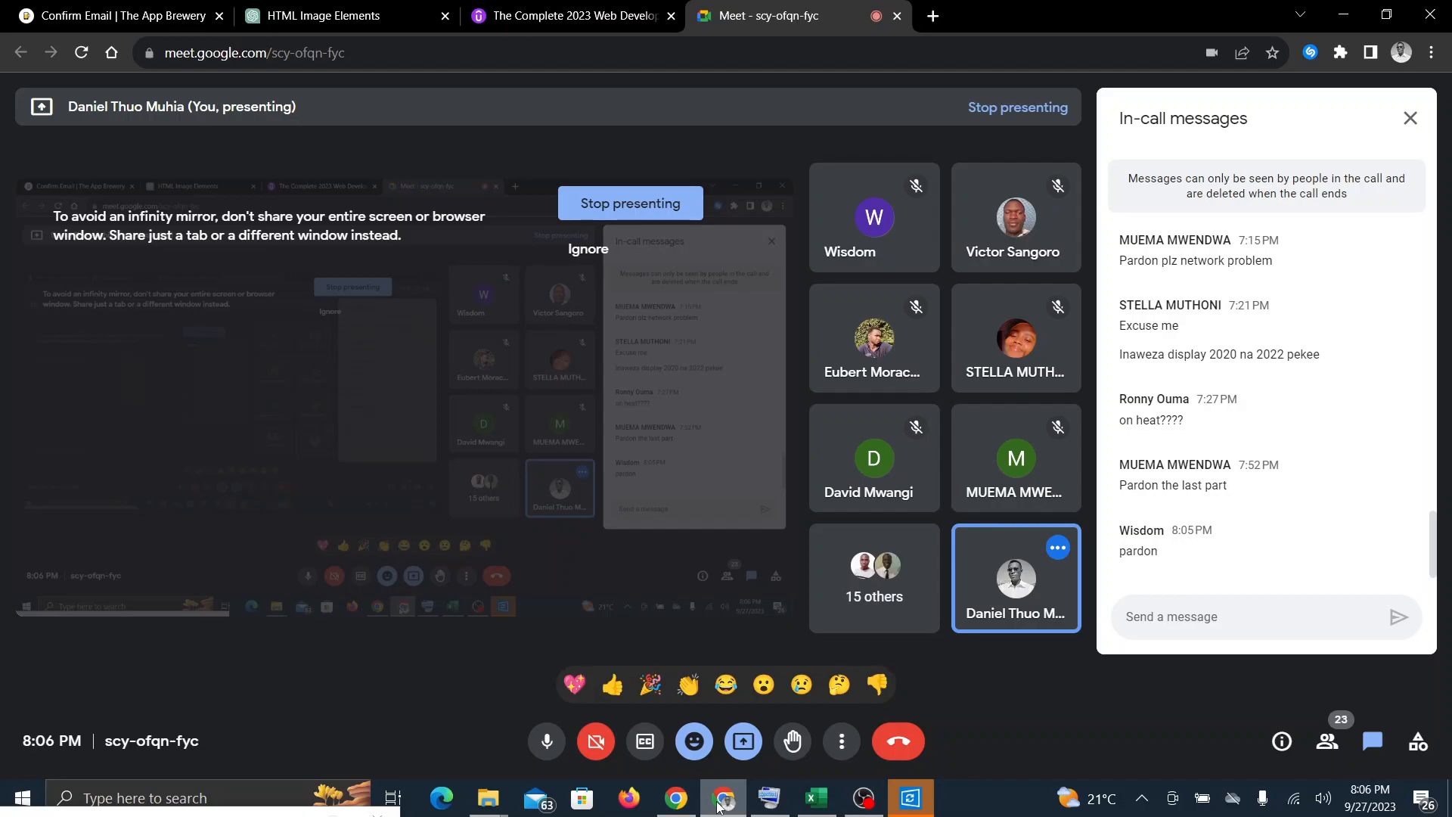
scroll(1266, 401, up, 2)
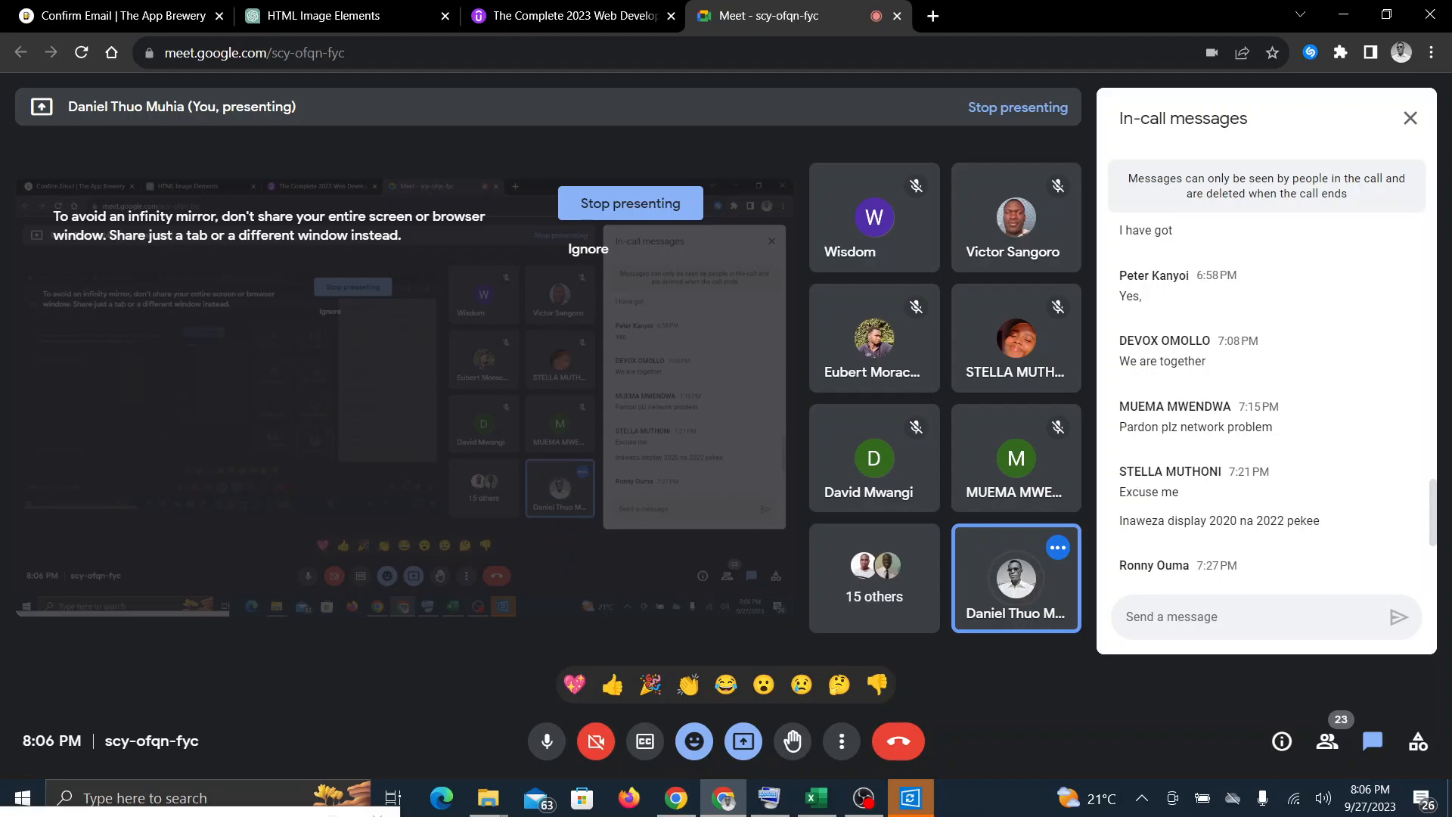
scroll(1267, 401, up, 2)
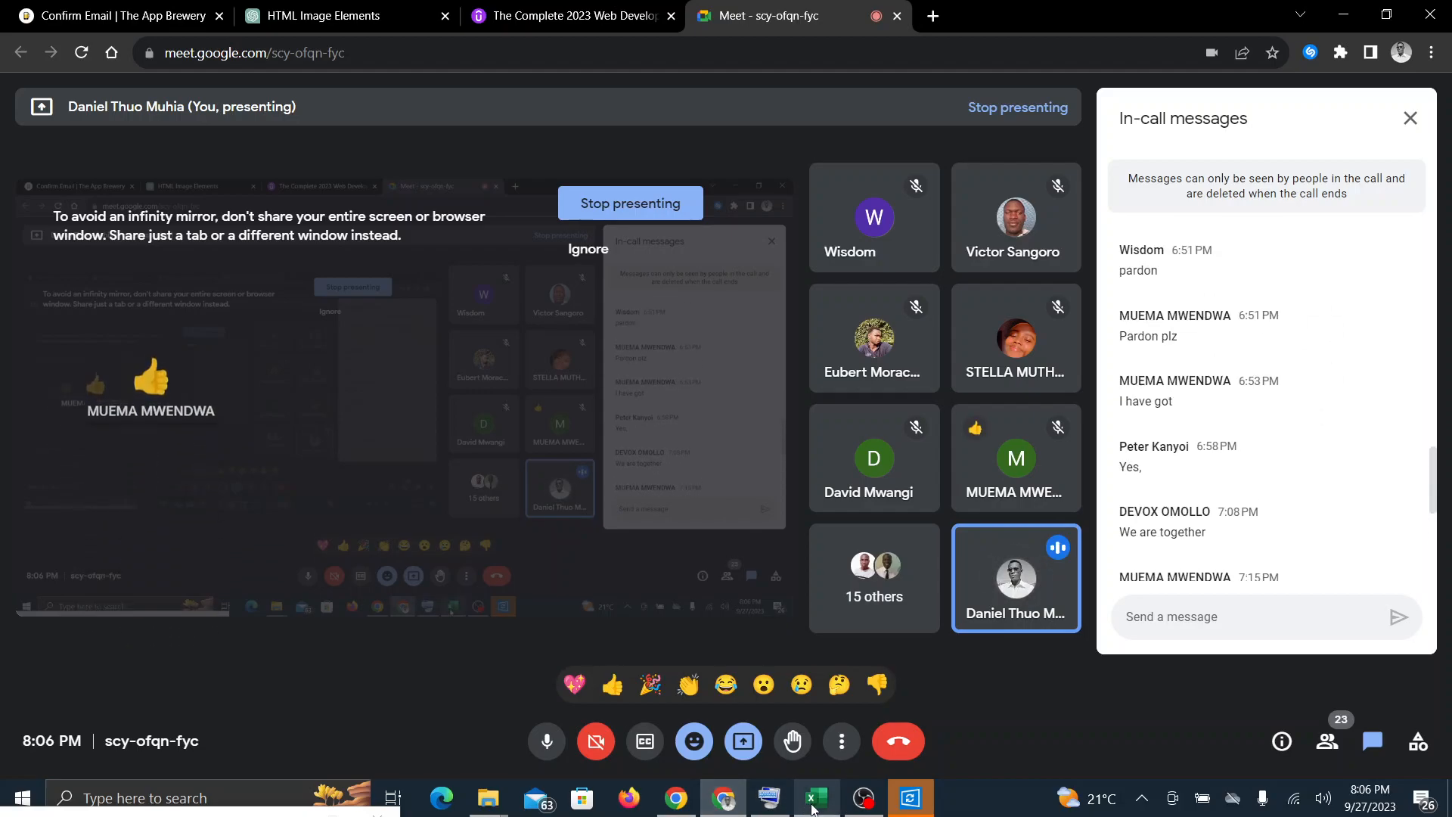
click(813, 806)
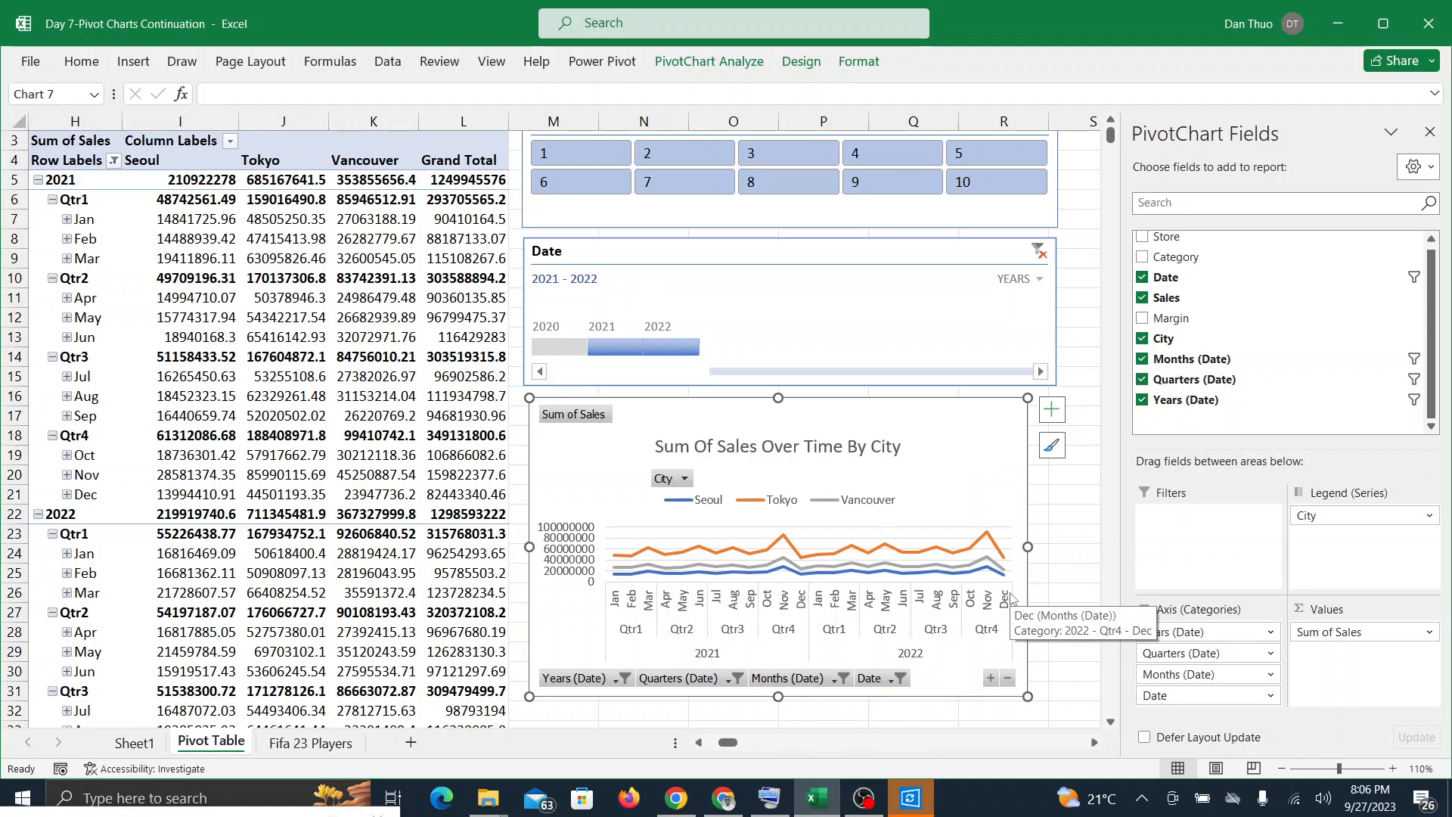
click(725, 800)
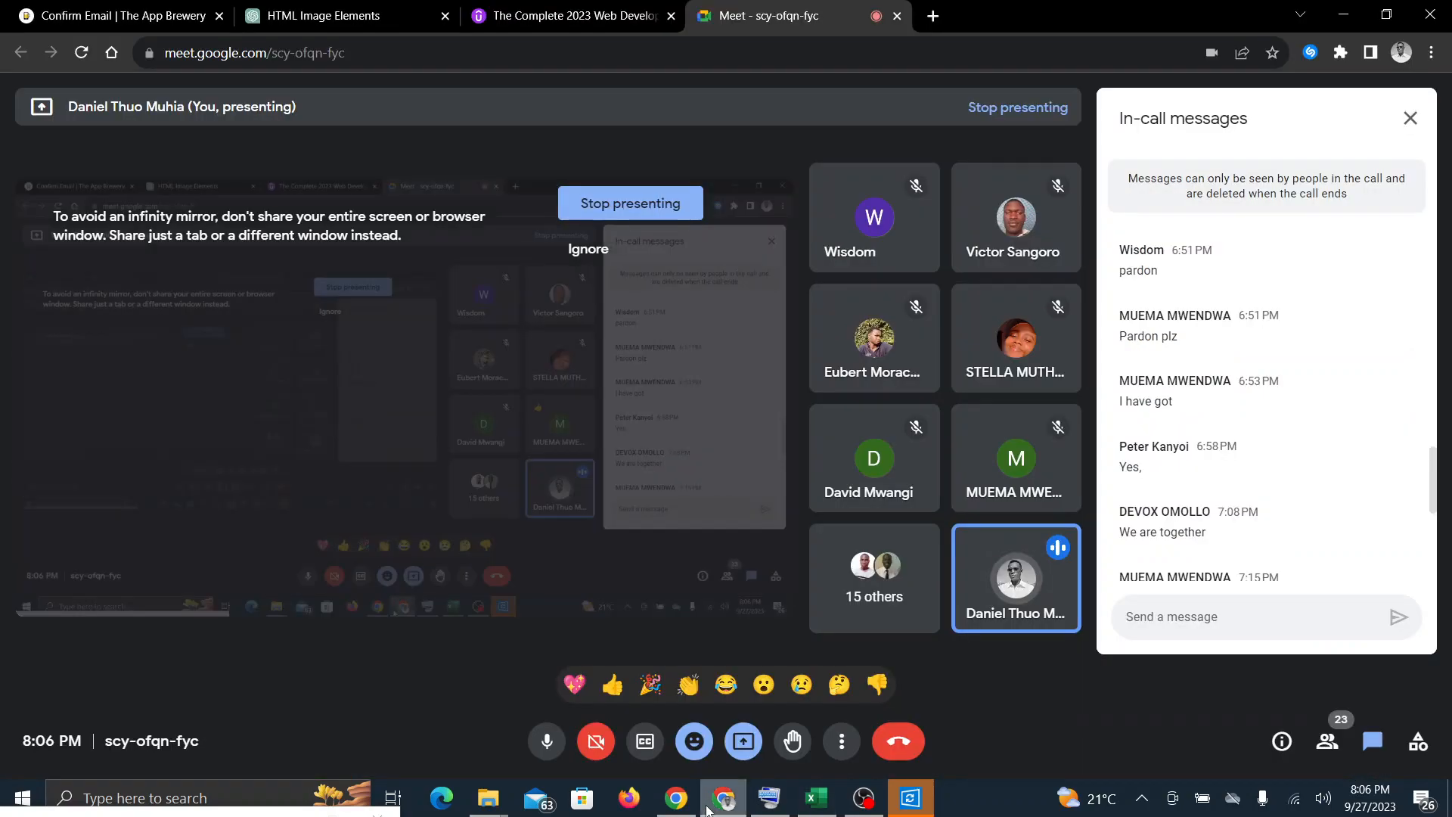
click(817, 798)
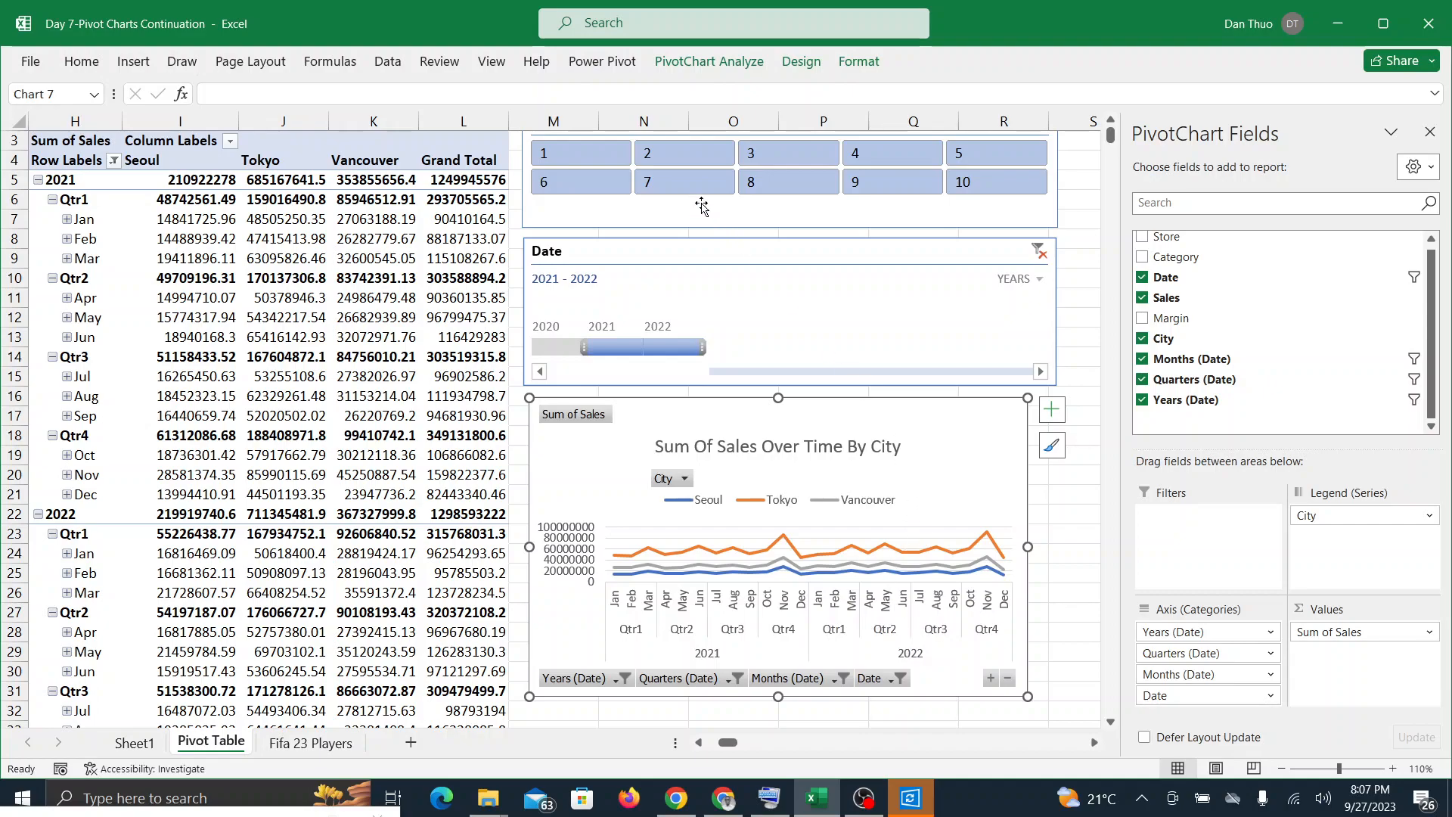
Step: Hide all field buttons on the line PivotChart and undo the change
click(735, 61)
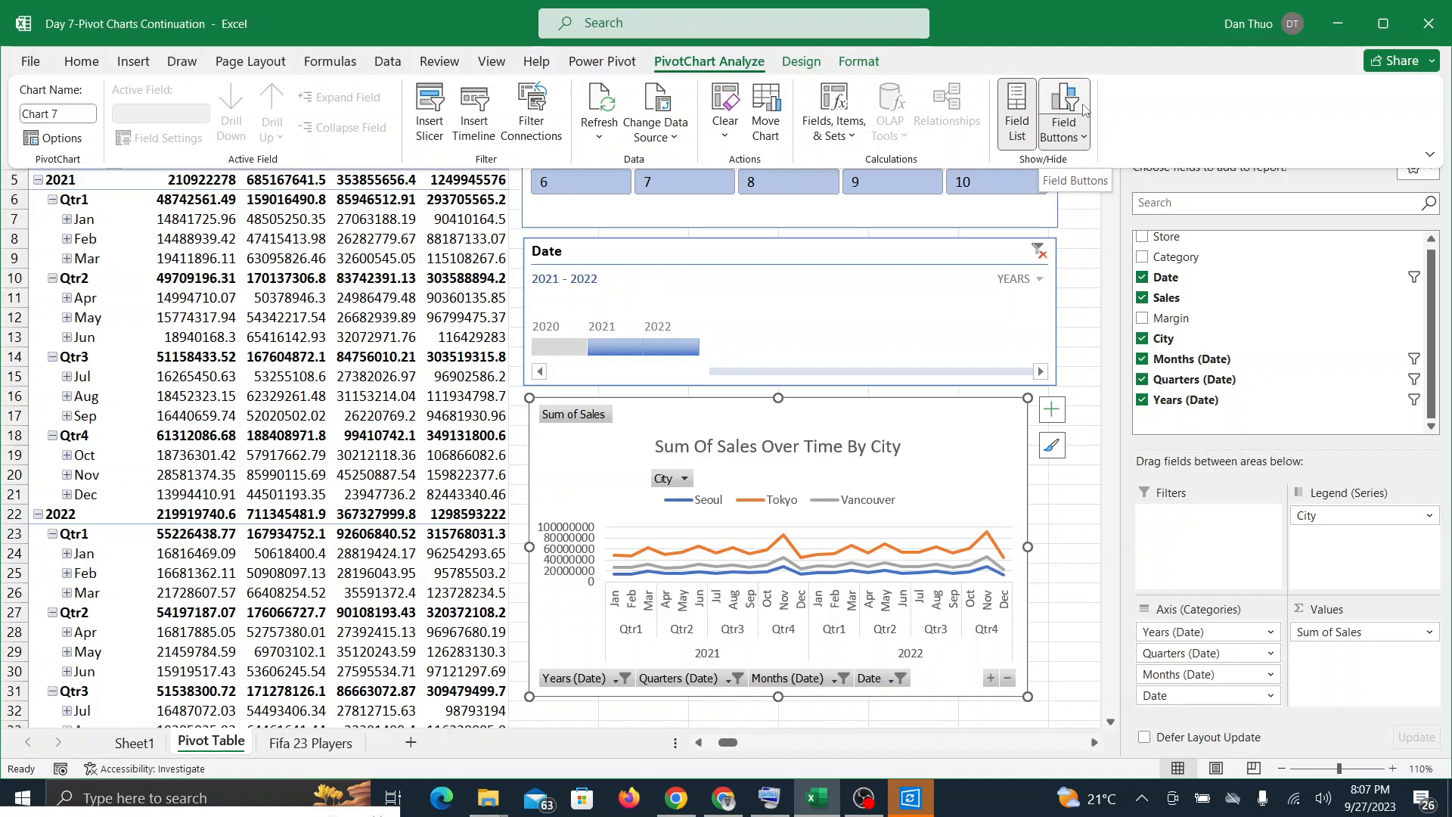
click(1075, 127)
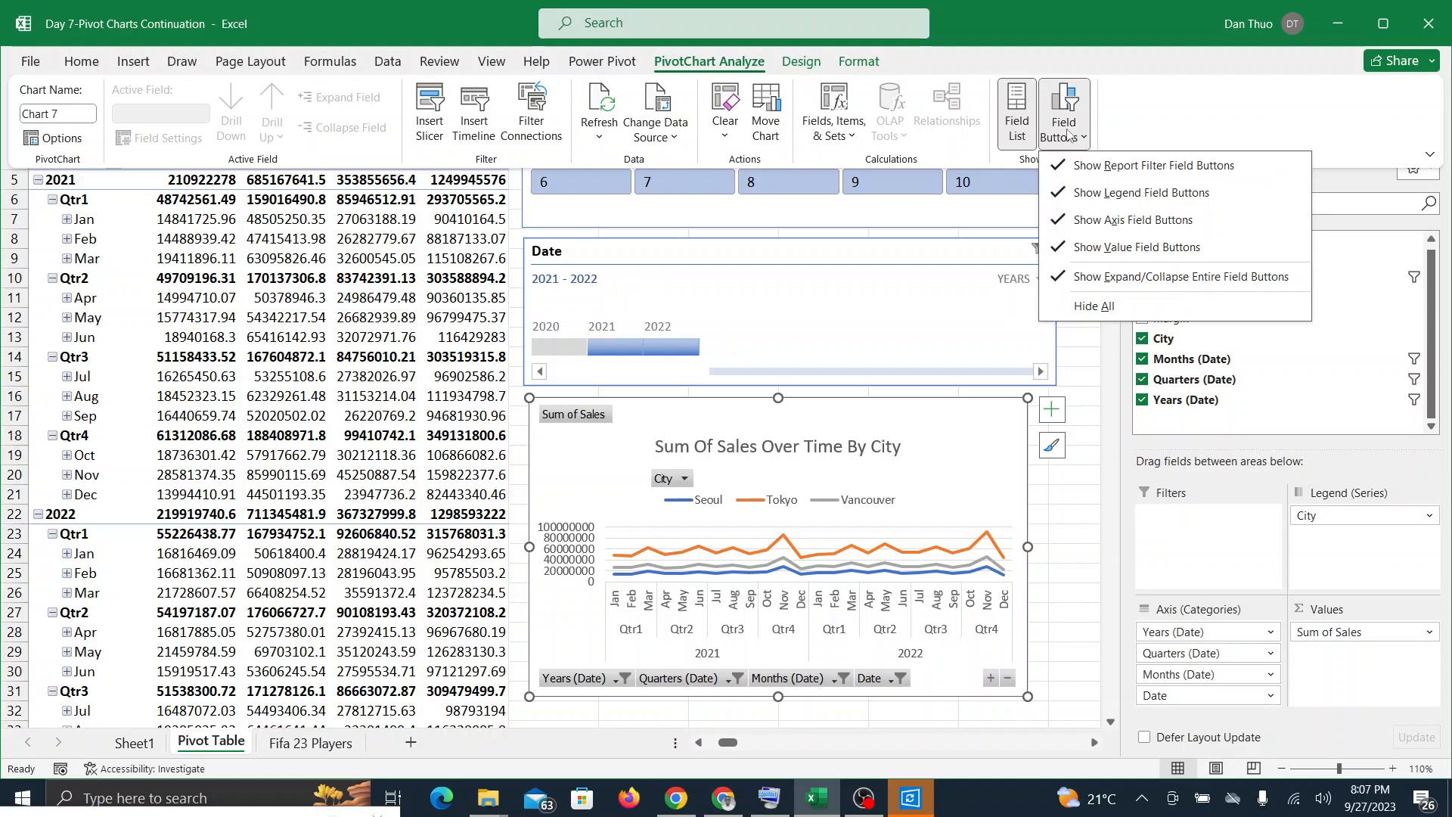
click(1079, 306)
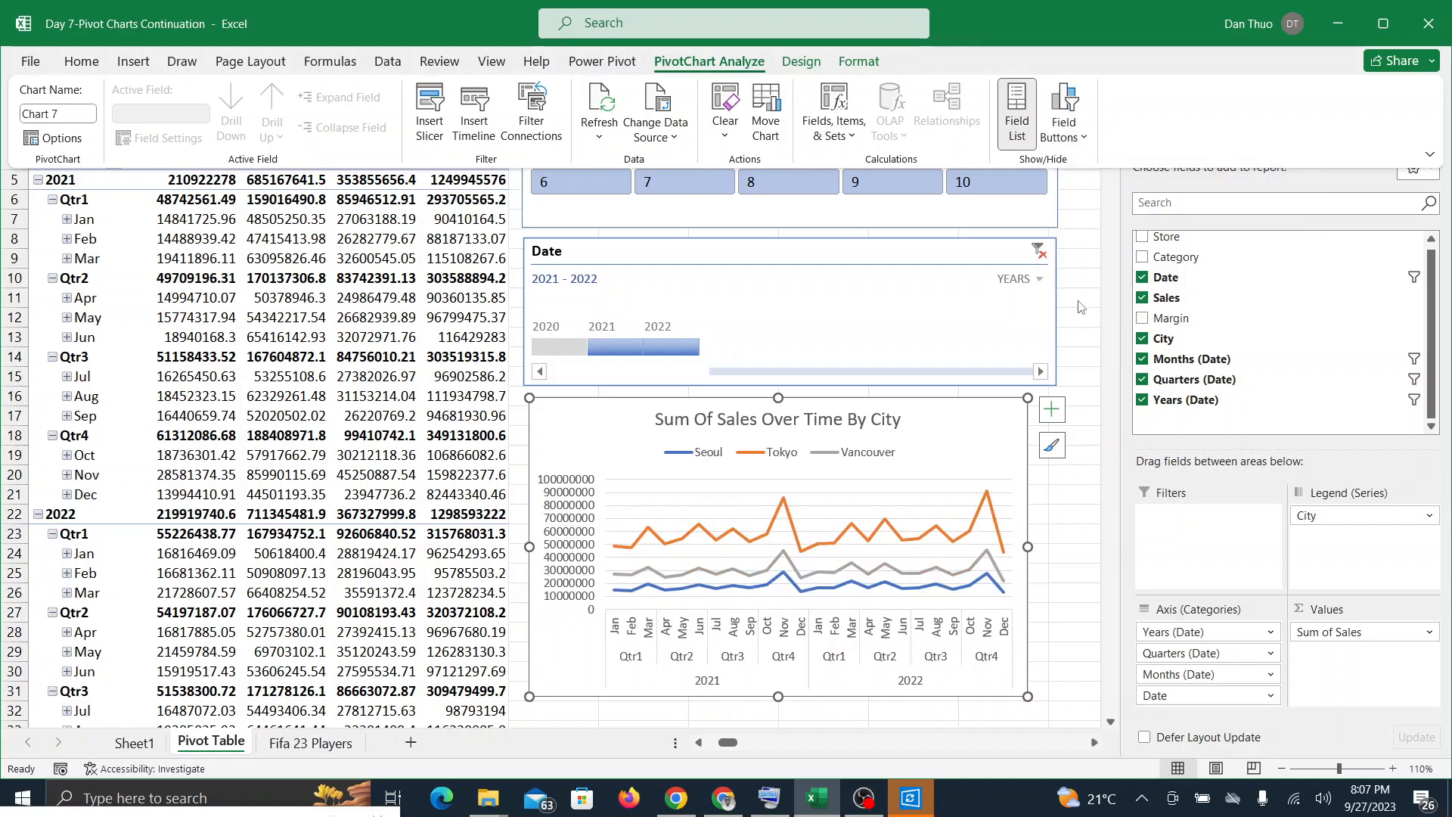
click(963, 437)
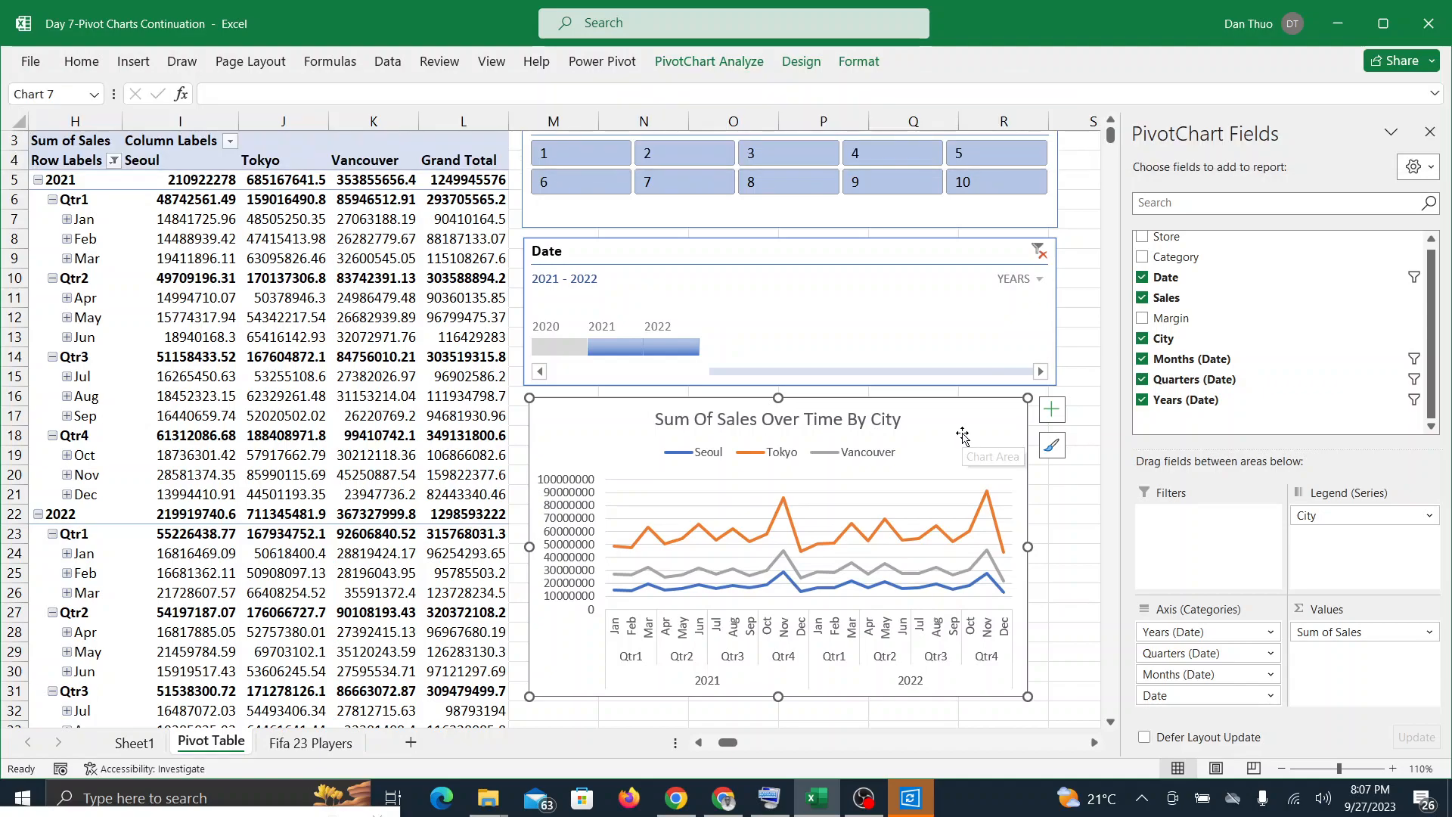
key(ctrl+z)
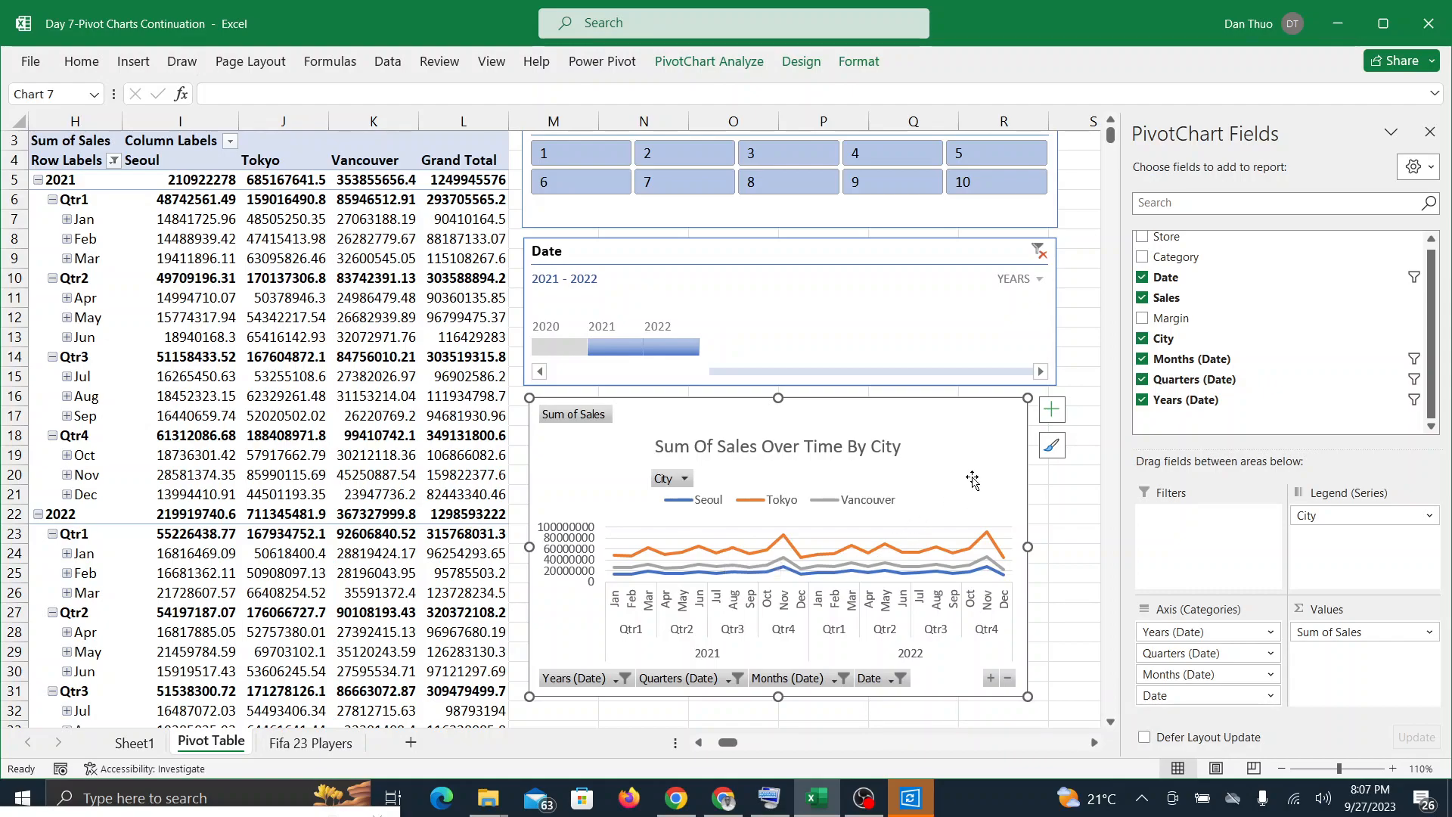
Step: Repeat hiding all of the PivotChart's field buttons, and deselect and reselect the chart to show the cleaner layout
click(743, 65)
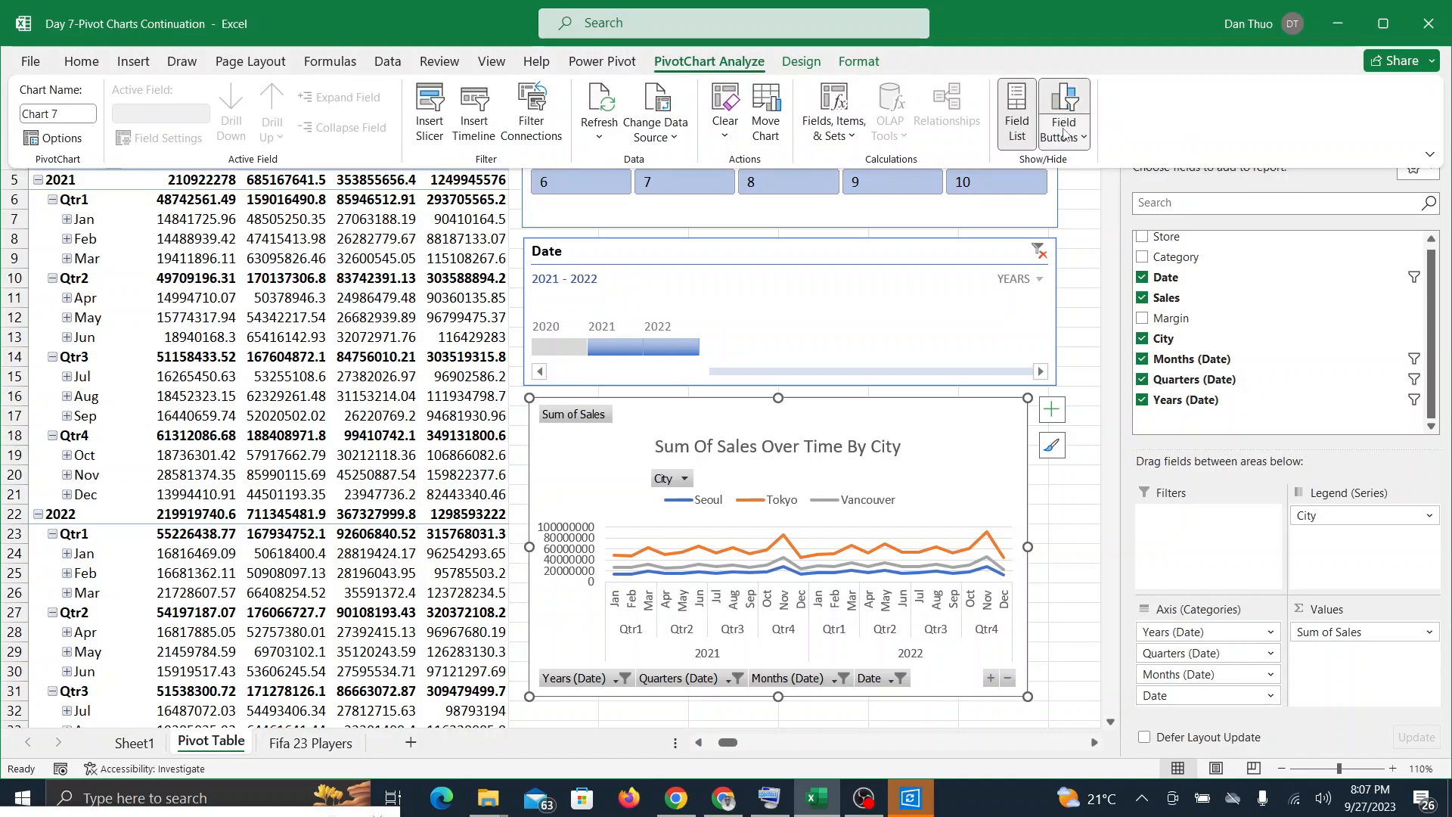
click(1066, 133)
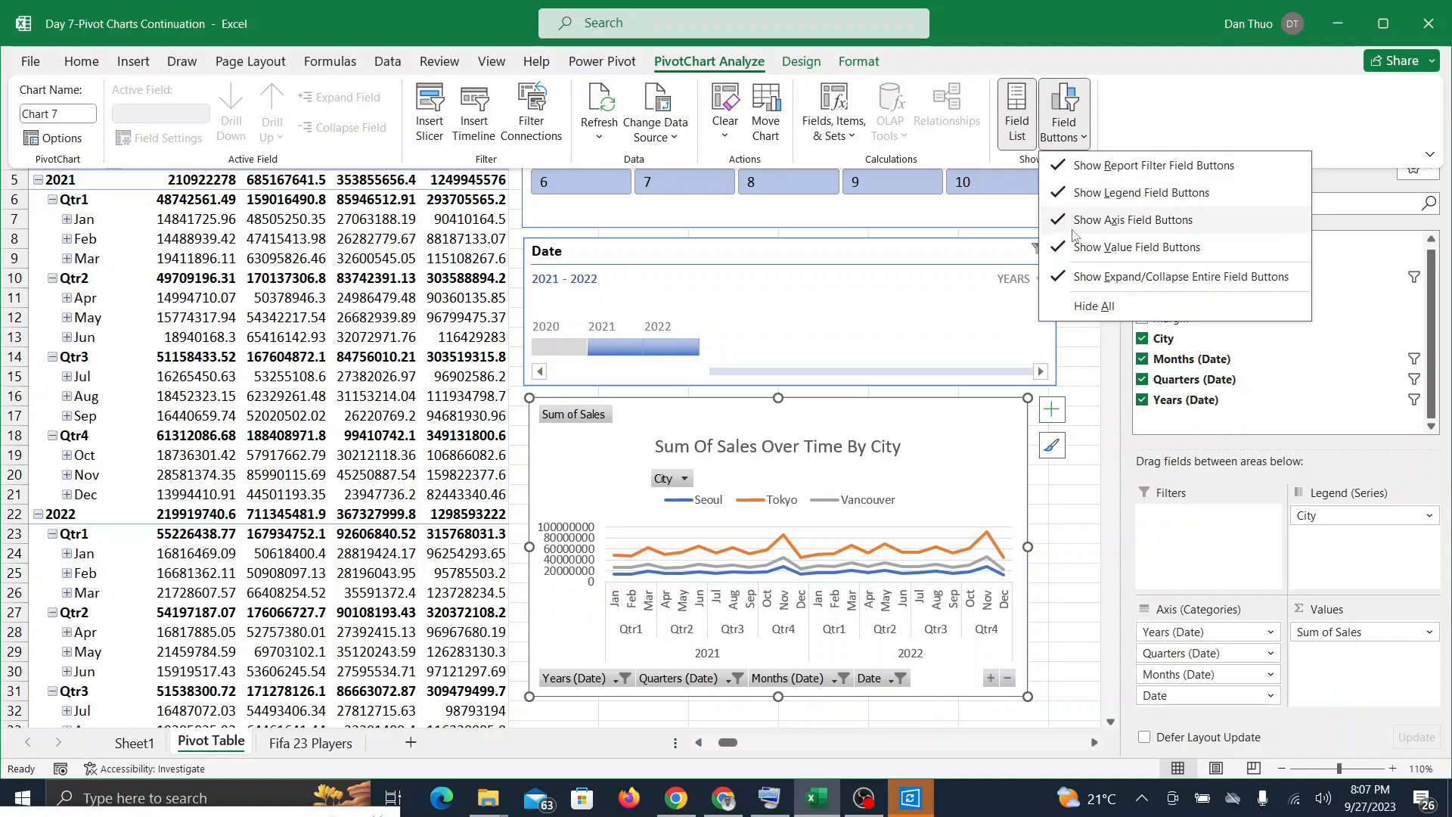
click(1093, 306)
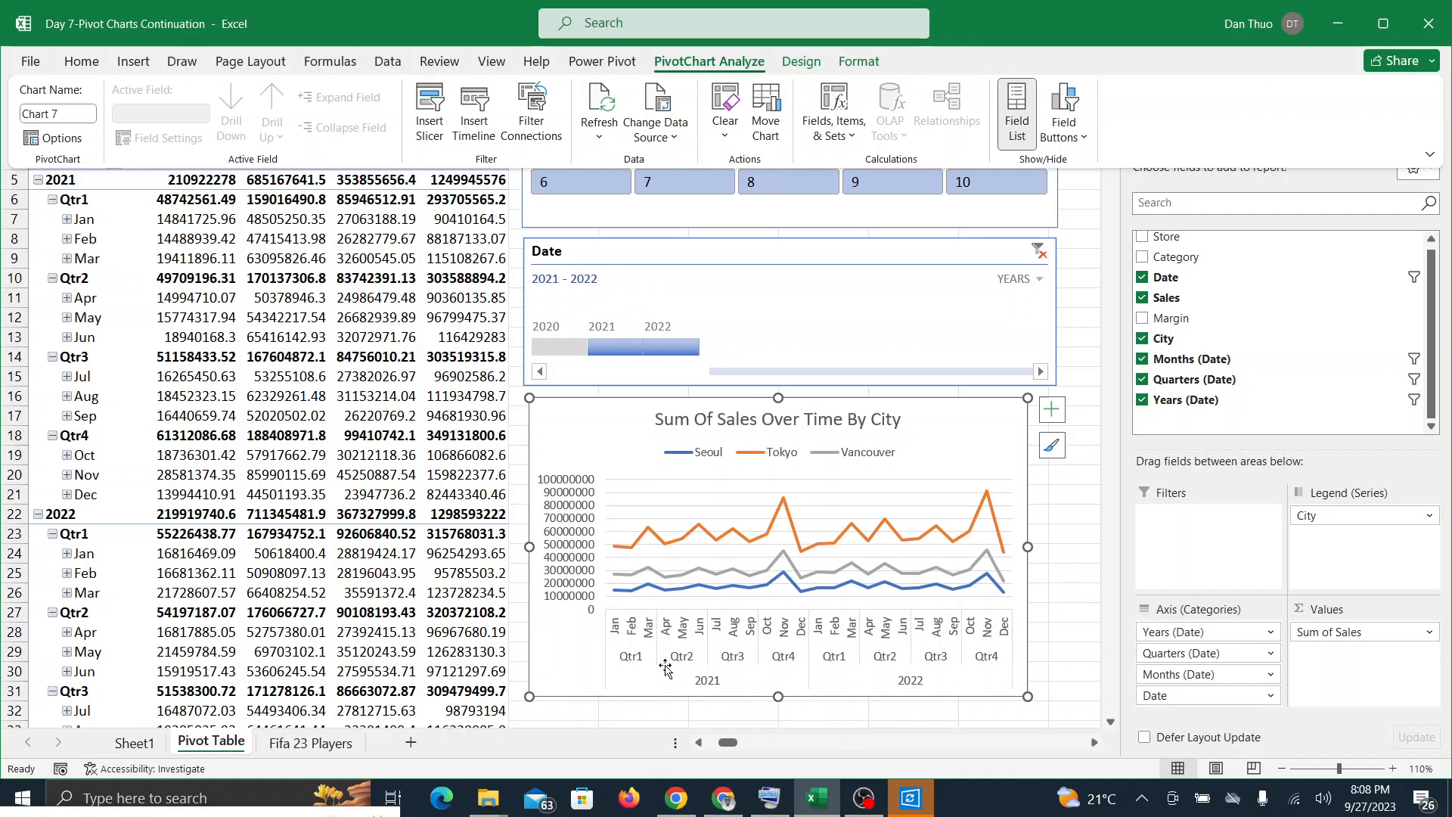
click(752, 474)
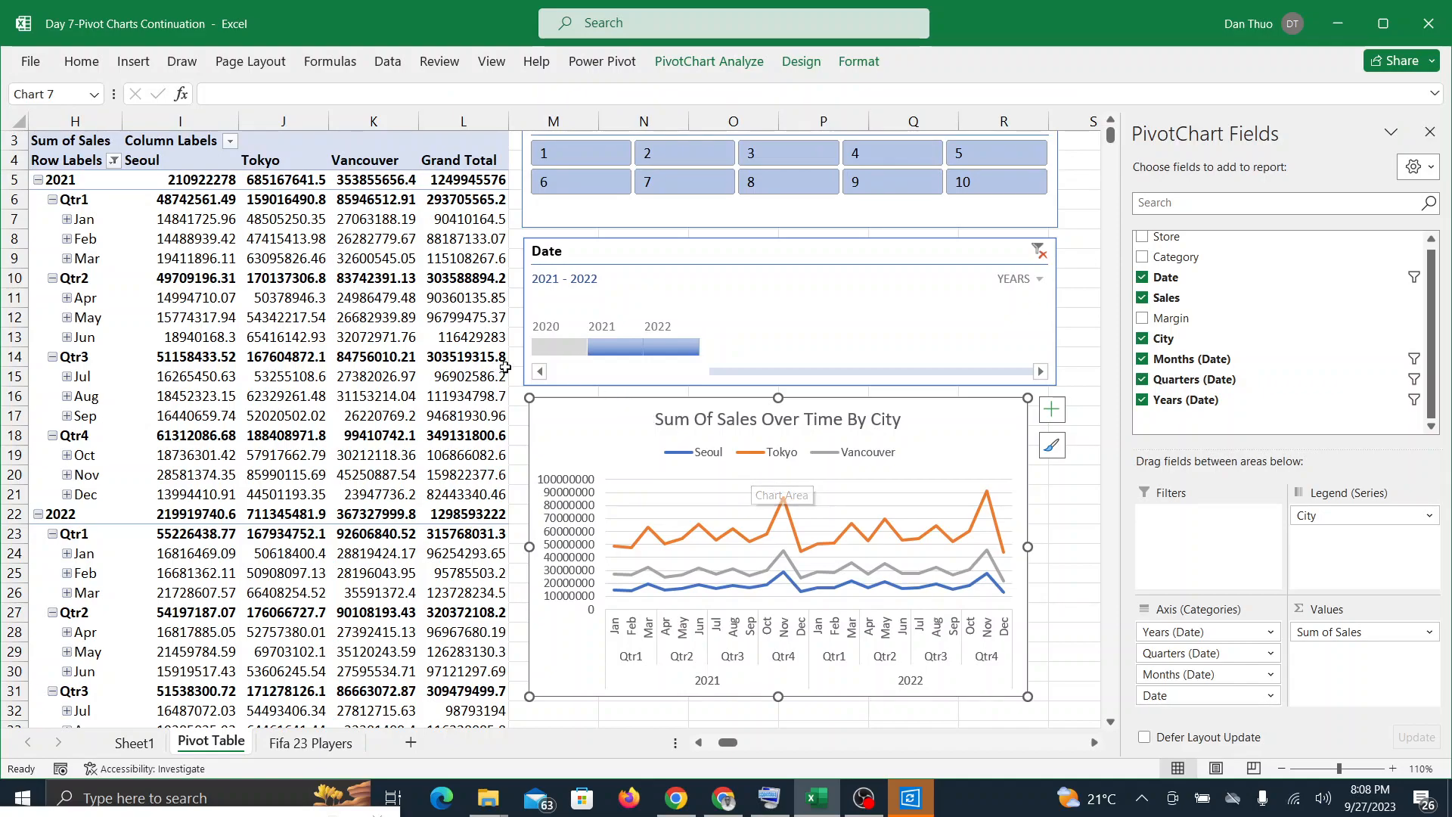
click(1048, 532)
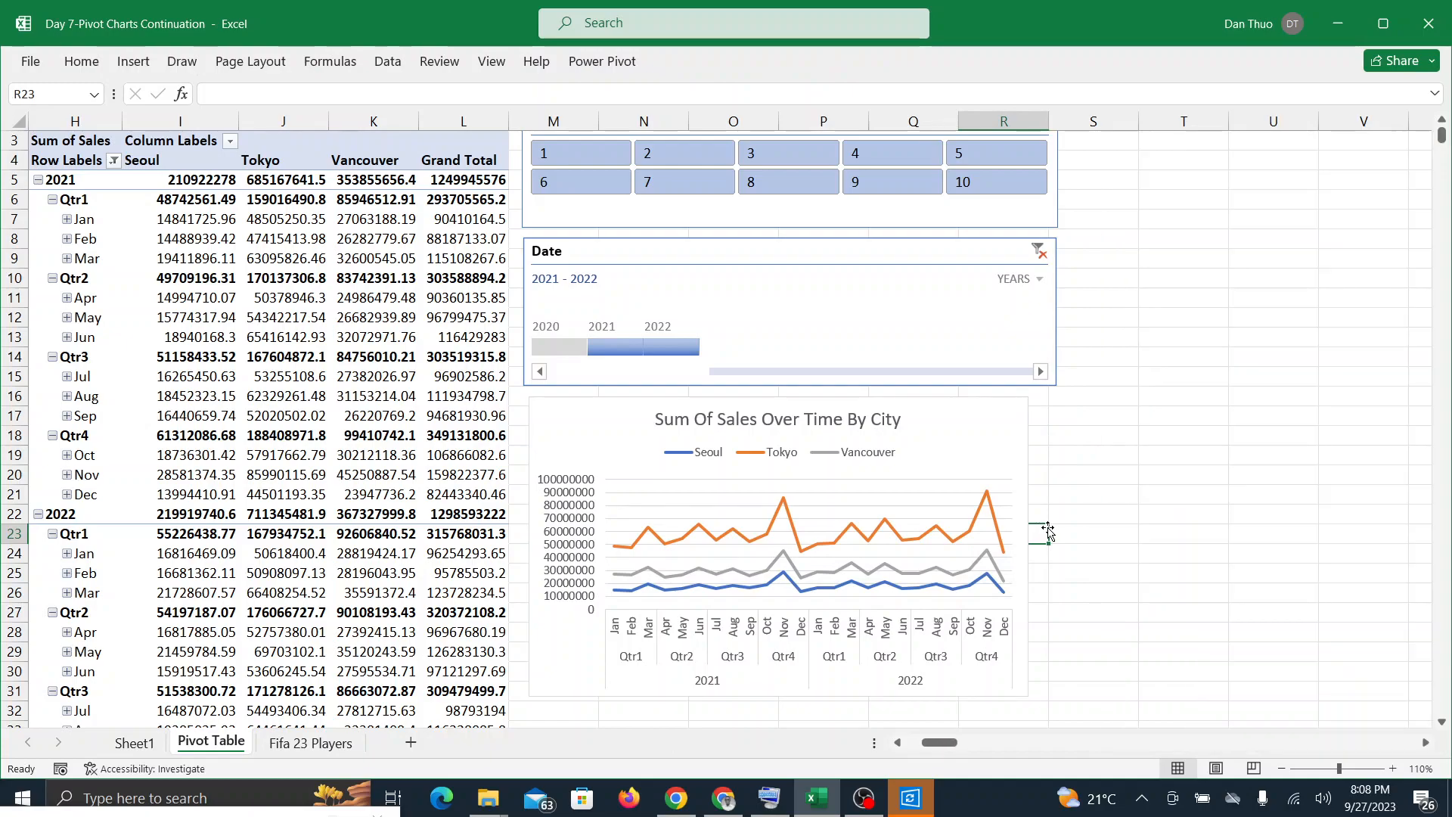
click(924, 463)
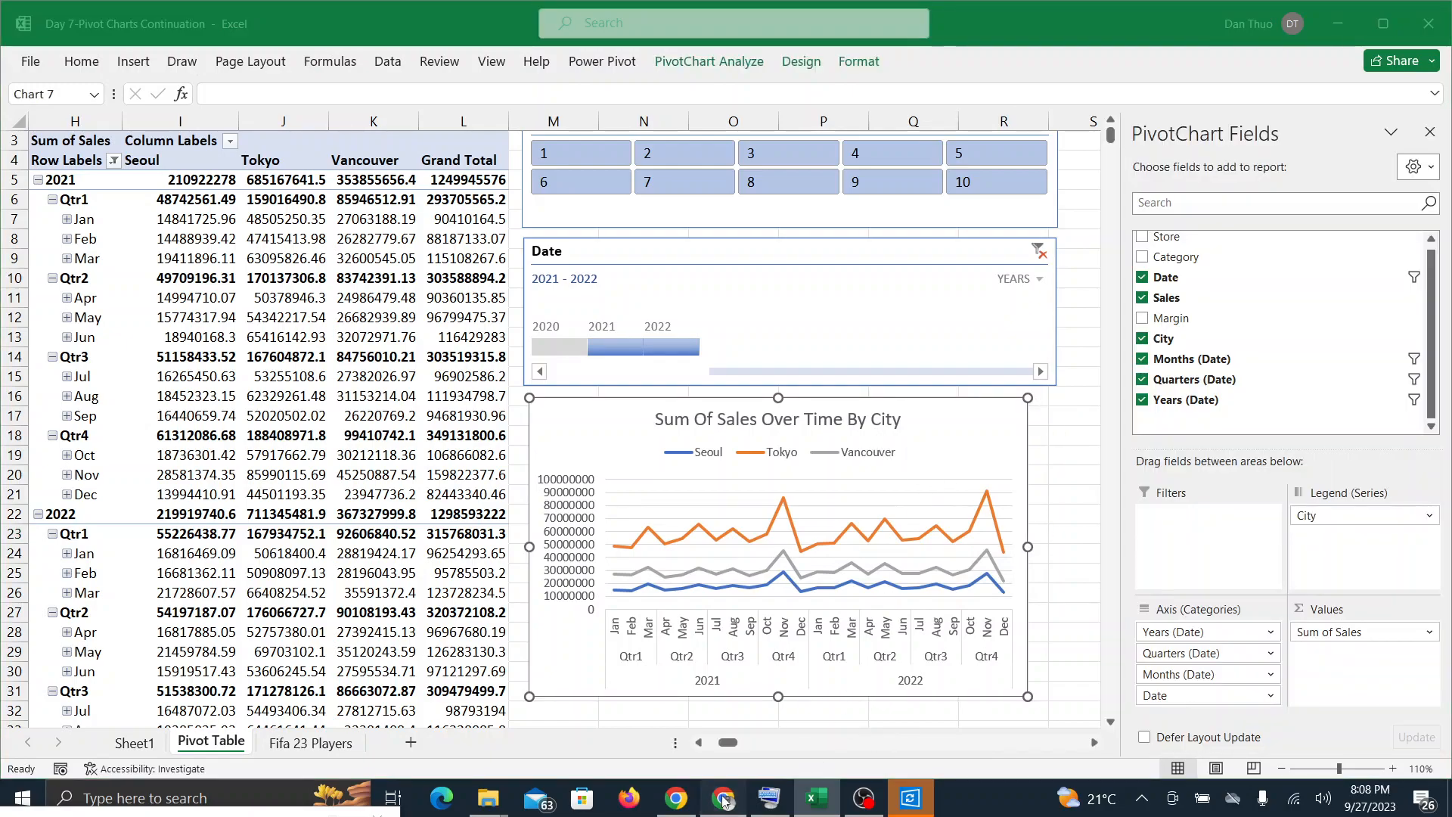
Step: Check the Google Meet call for feedback, and back in Excel hide every field button on the sales PivotChart
click(723, 798)
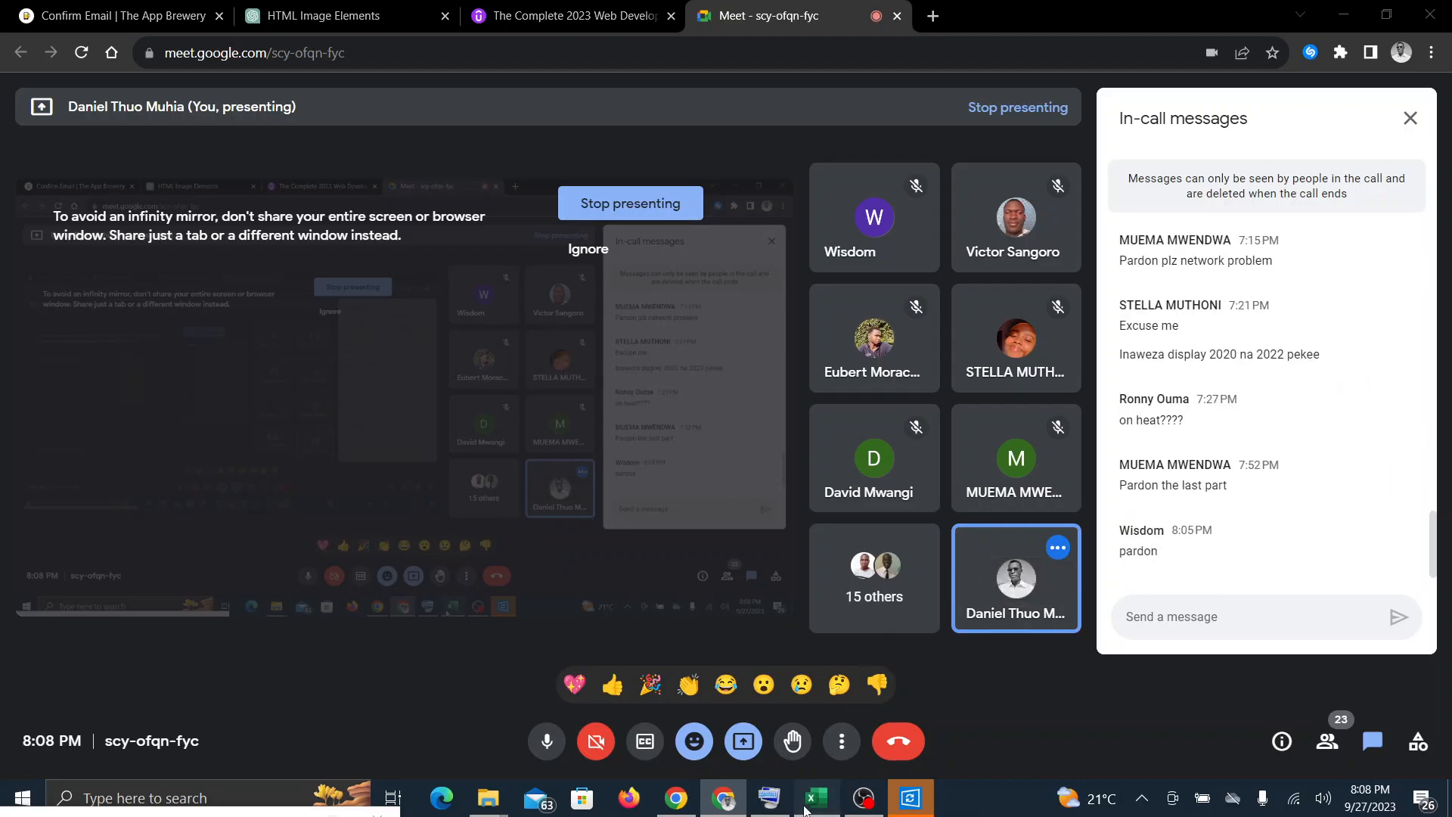
click(817, 798)
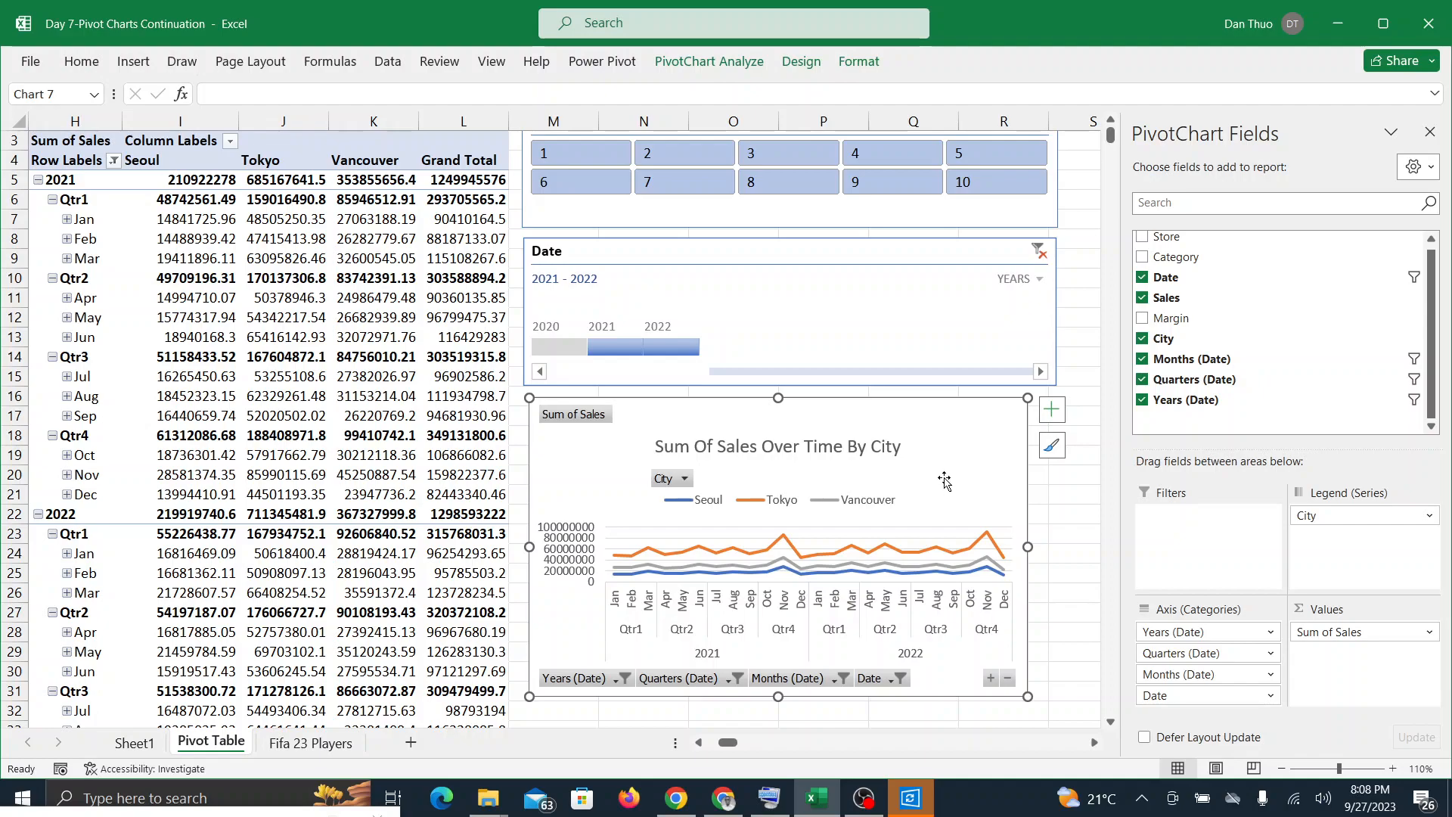
click(709, 61)
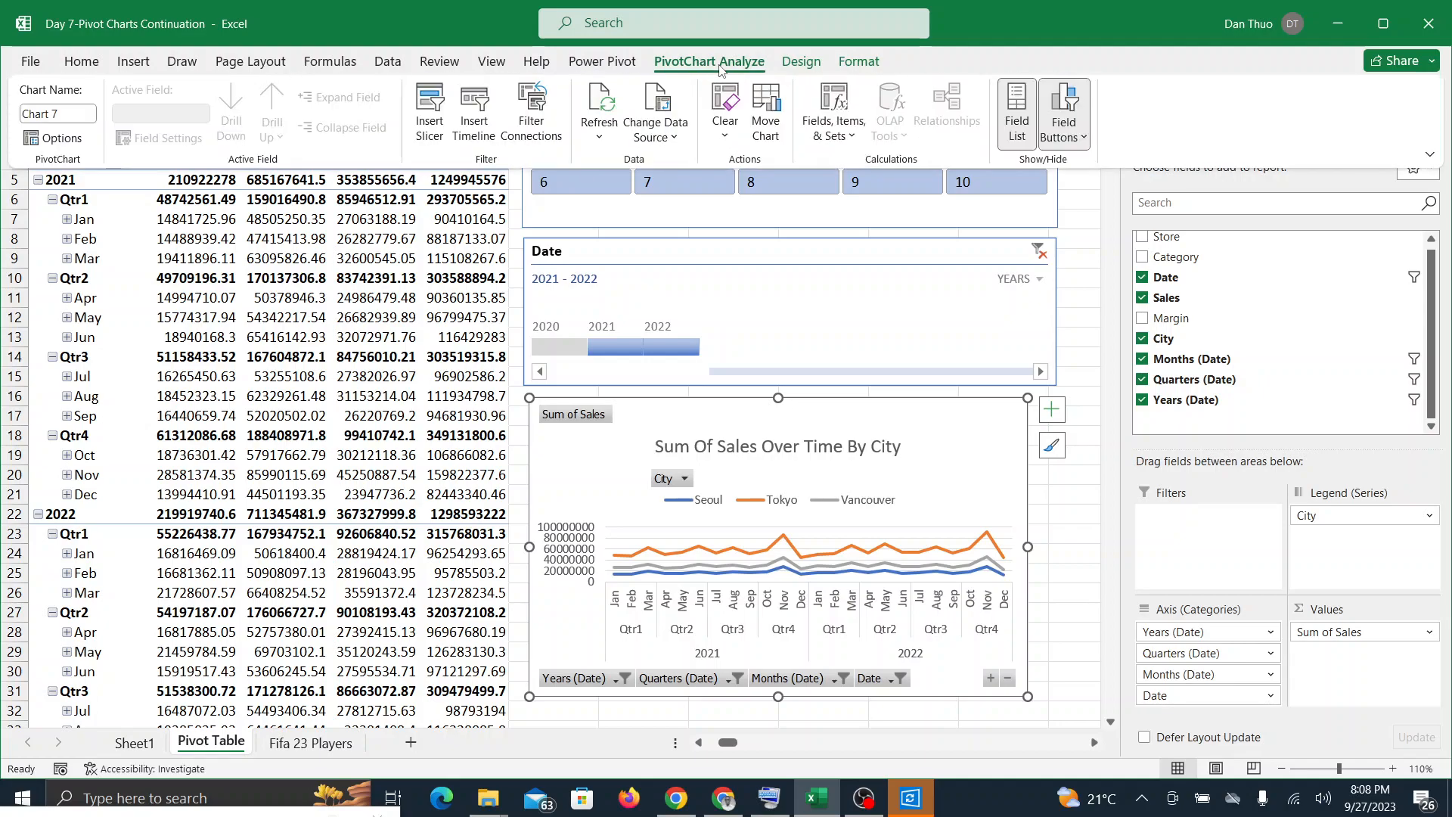
click(1079, 136)
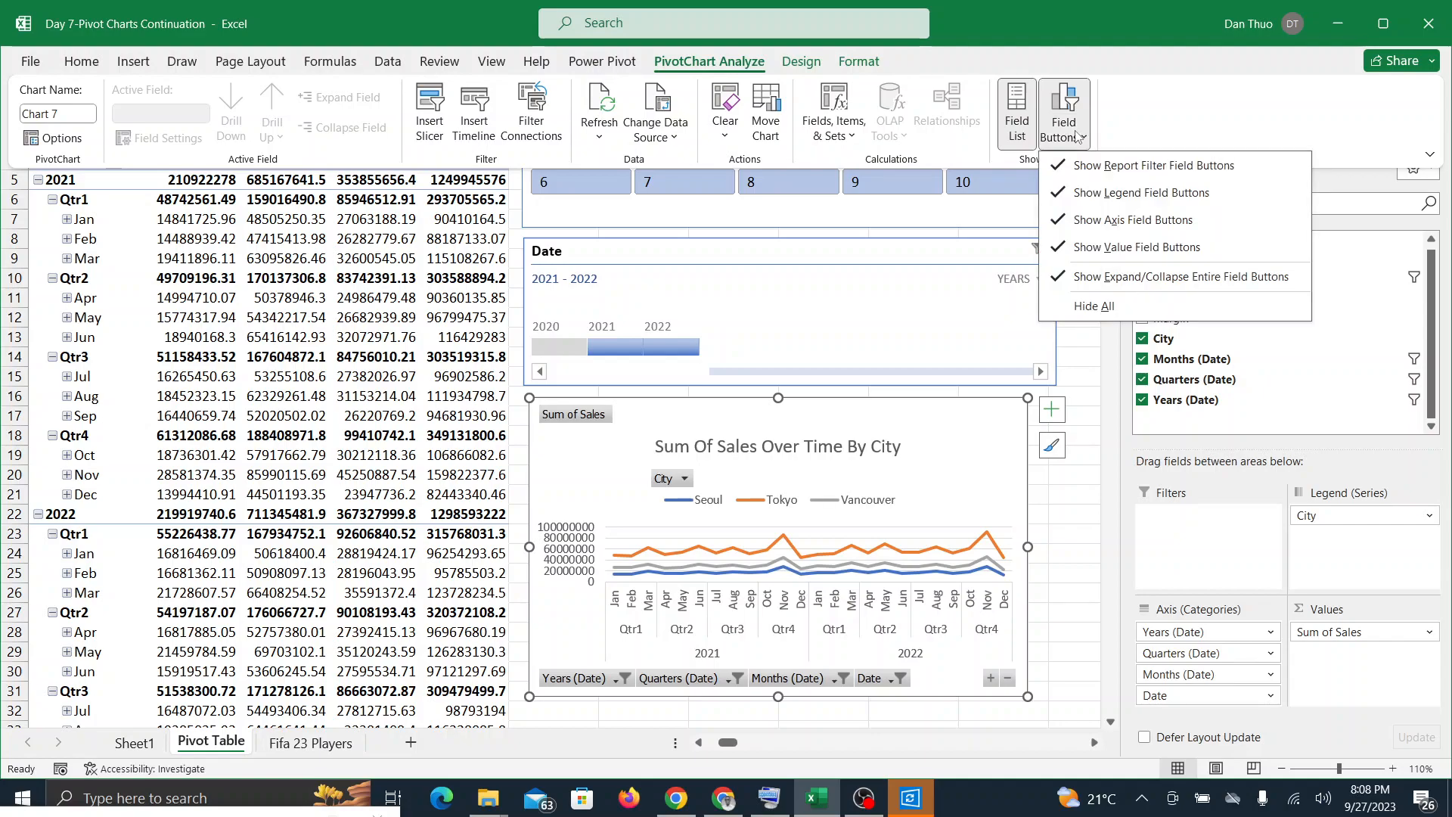
click(1081, 307)
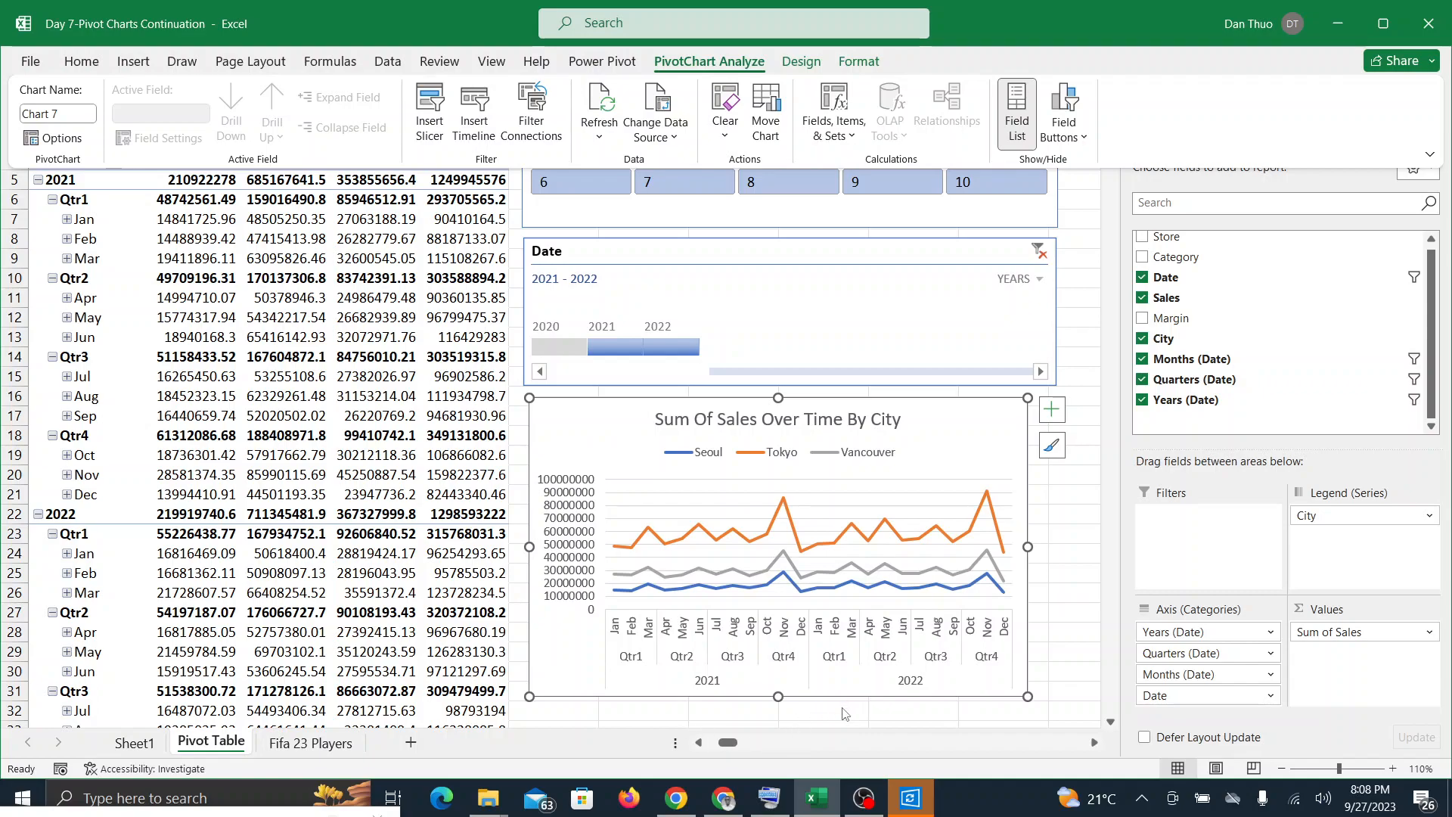
Step: Check the Google Meet call for feedback, and in Excel undo the hiding of the PivotChart's field buttons
click(724, 798)
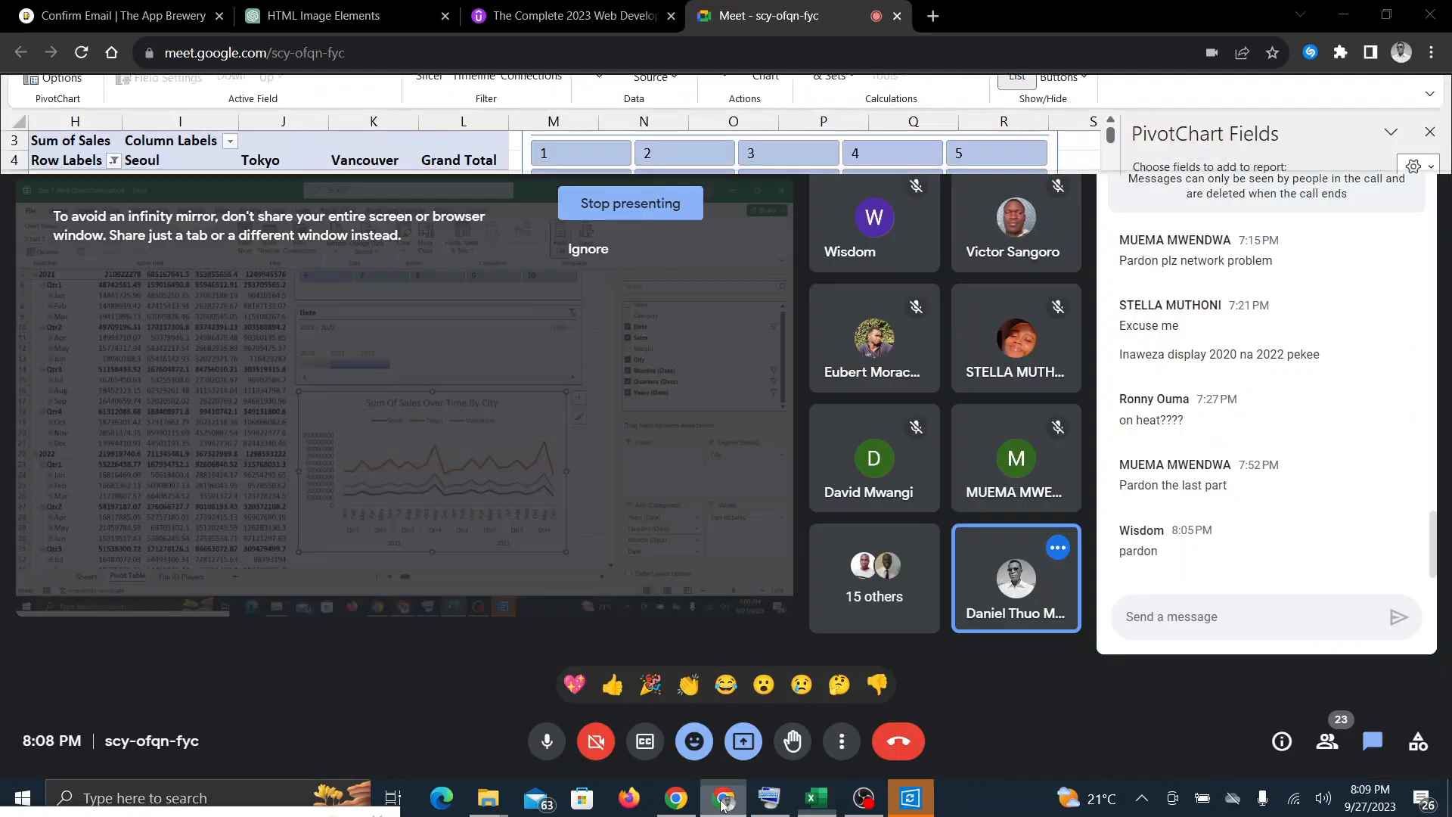
click(821, 802)
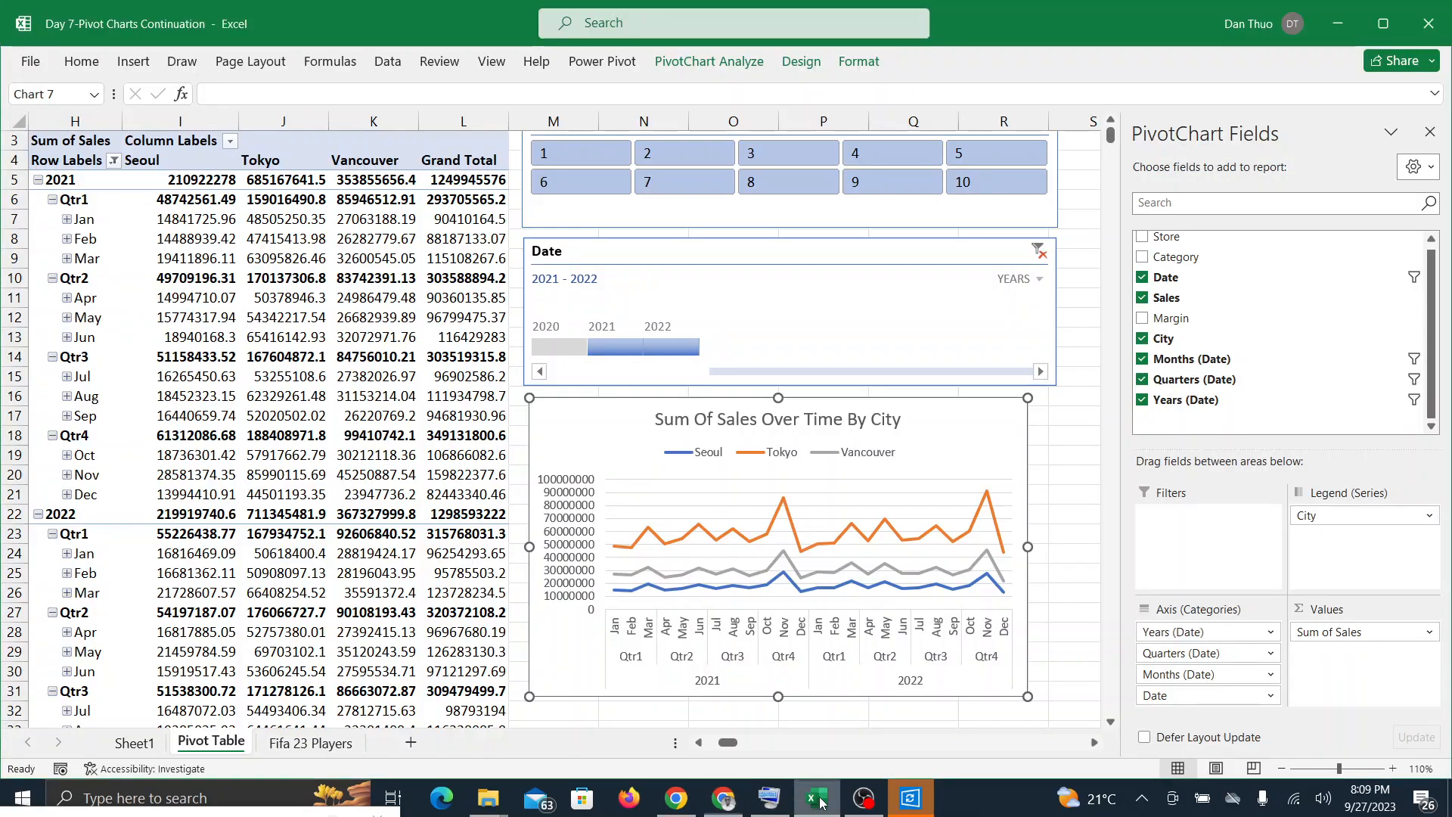
click(933, 593)
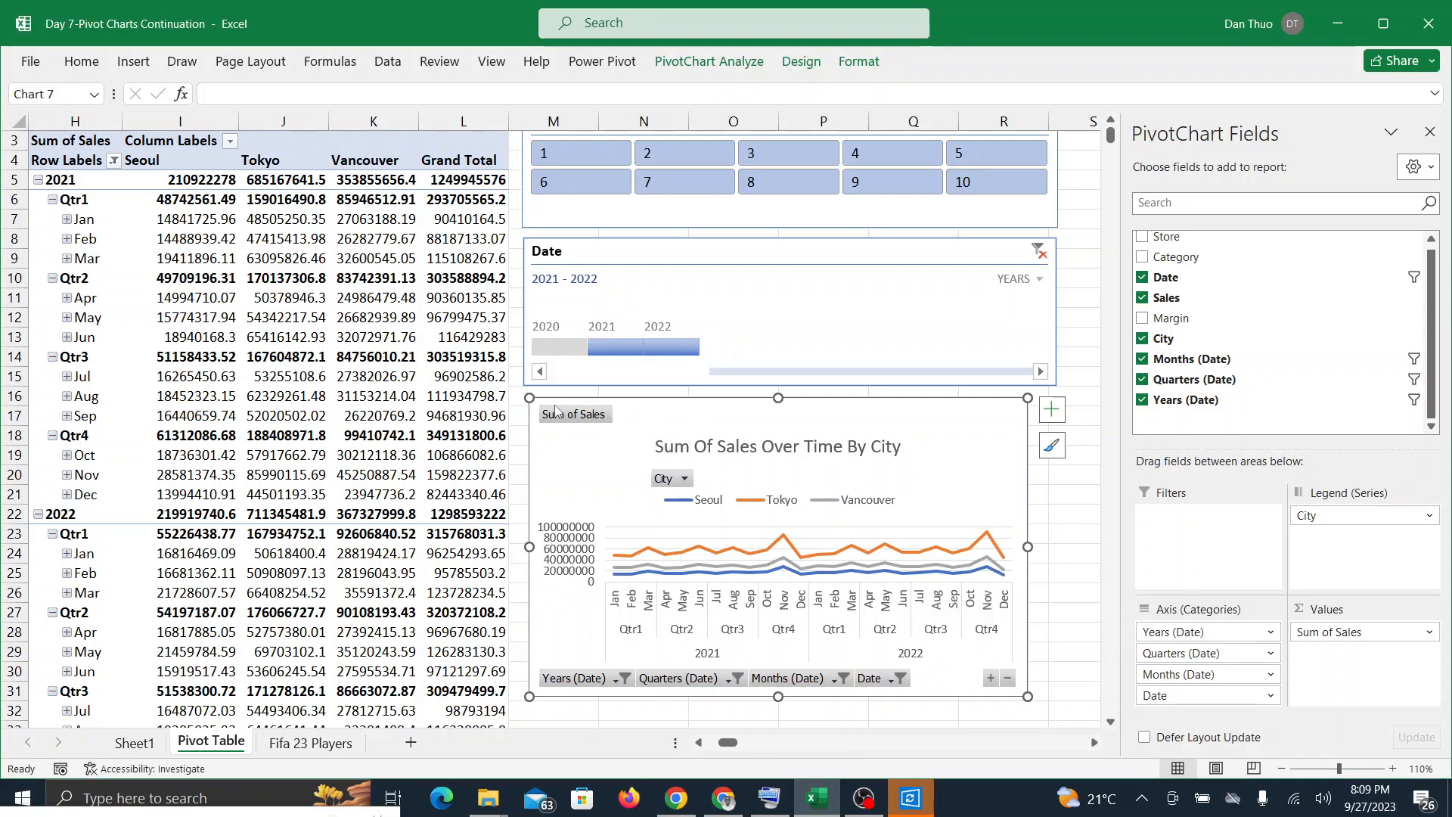
click(723, 805)
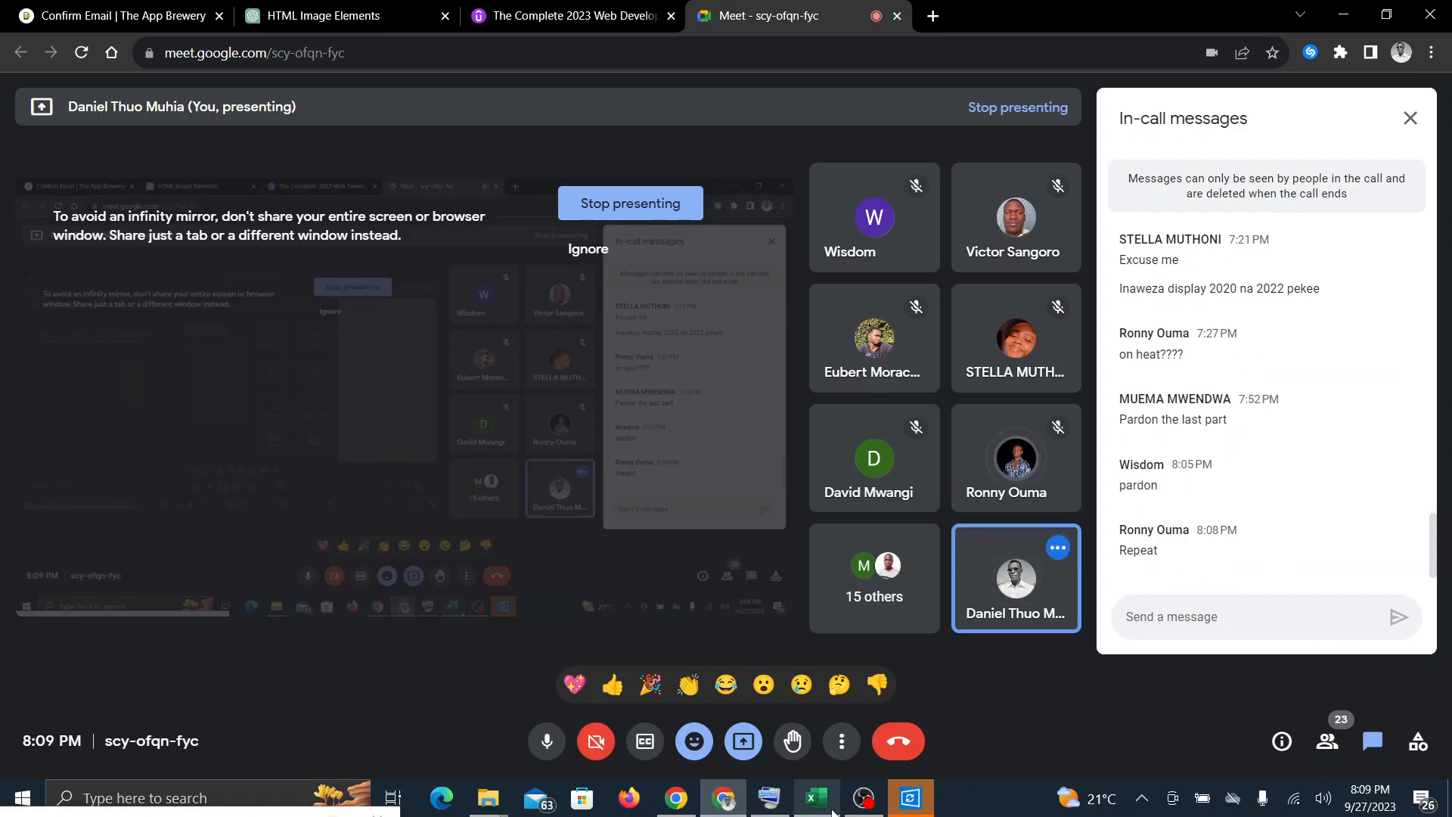
click(816, 808)
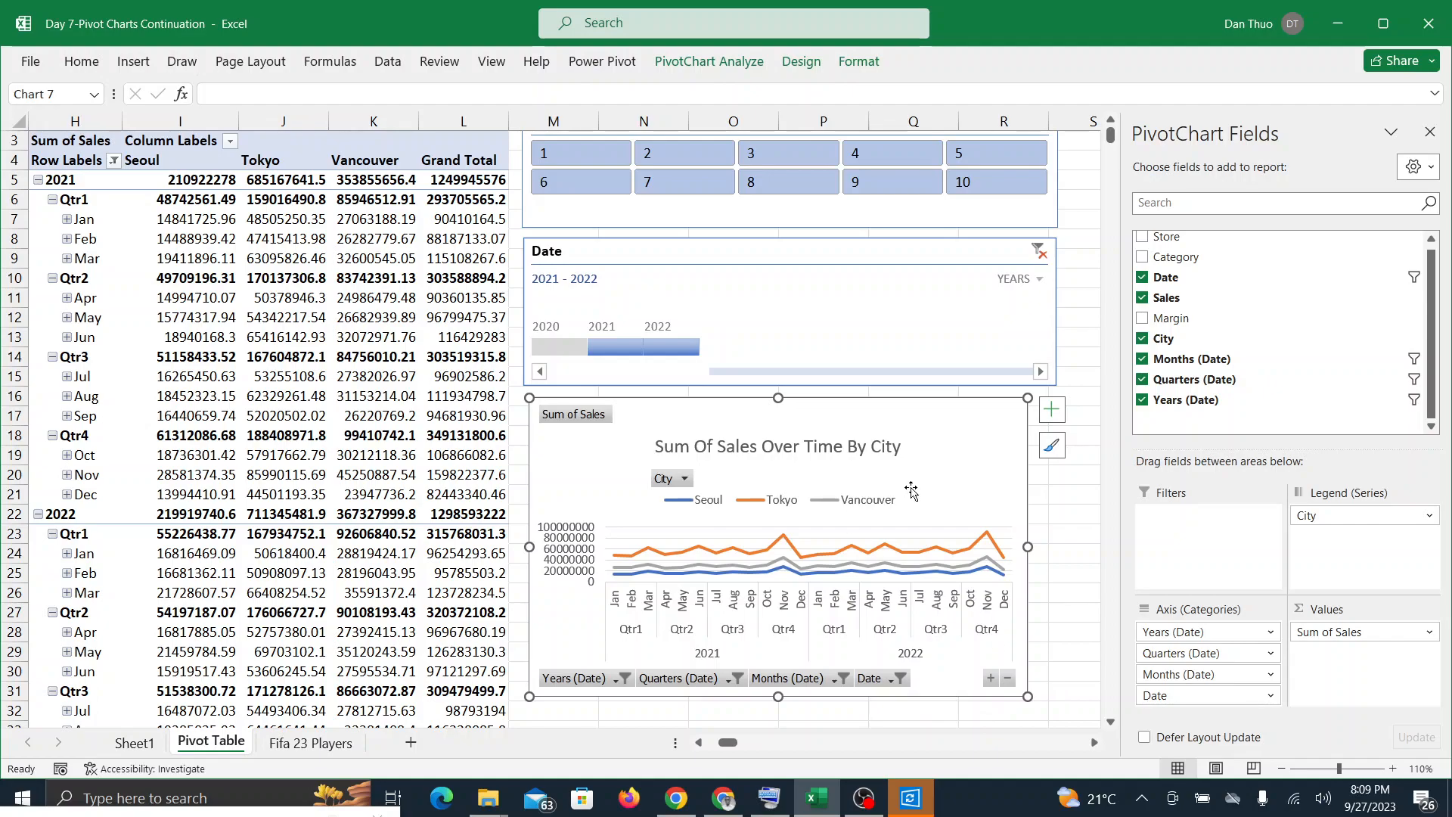
Step: Hide all field buttons on the Sum Of Sales Over Time By City PivotChart once more
click(732, 59)
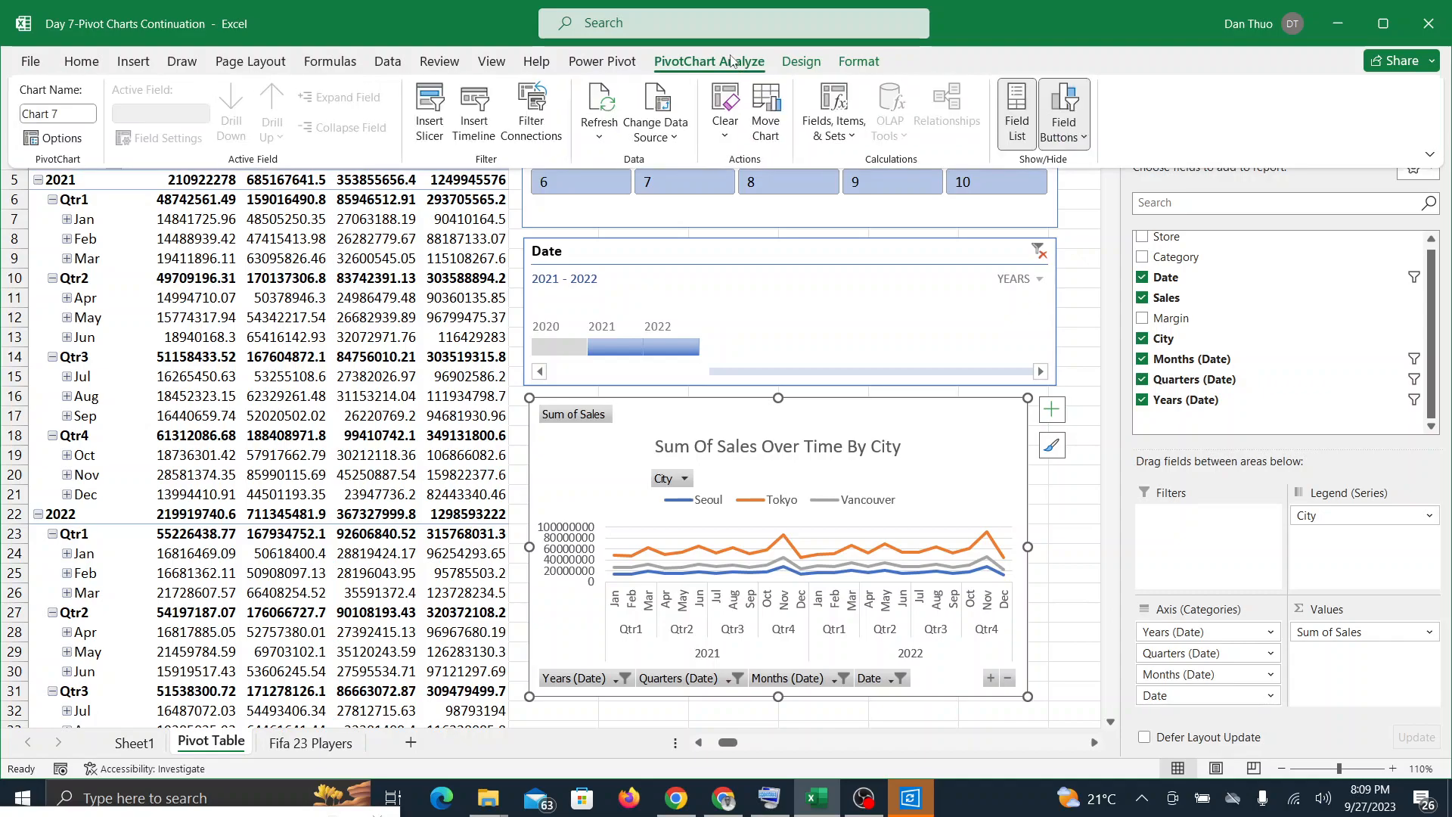
click(1051, 127)
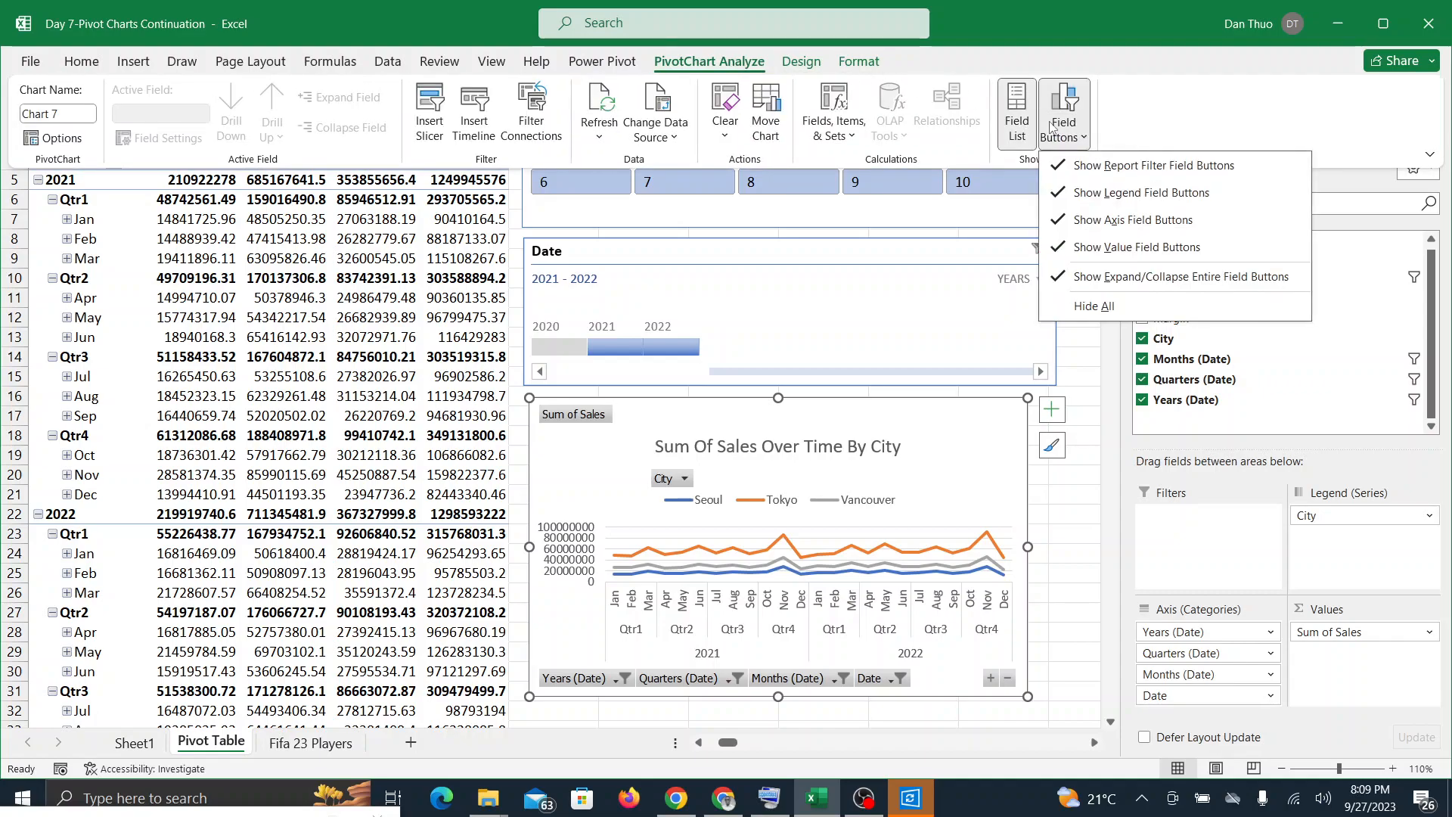
click(1095, 305)
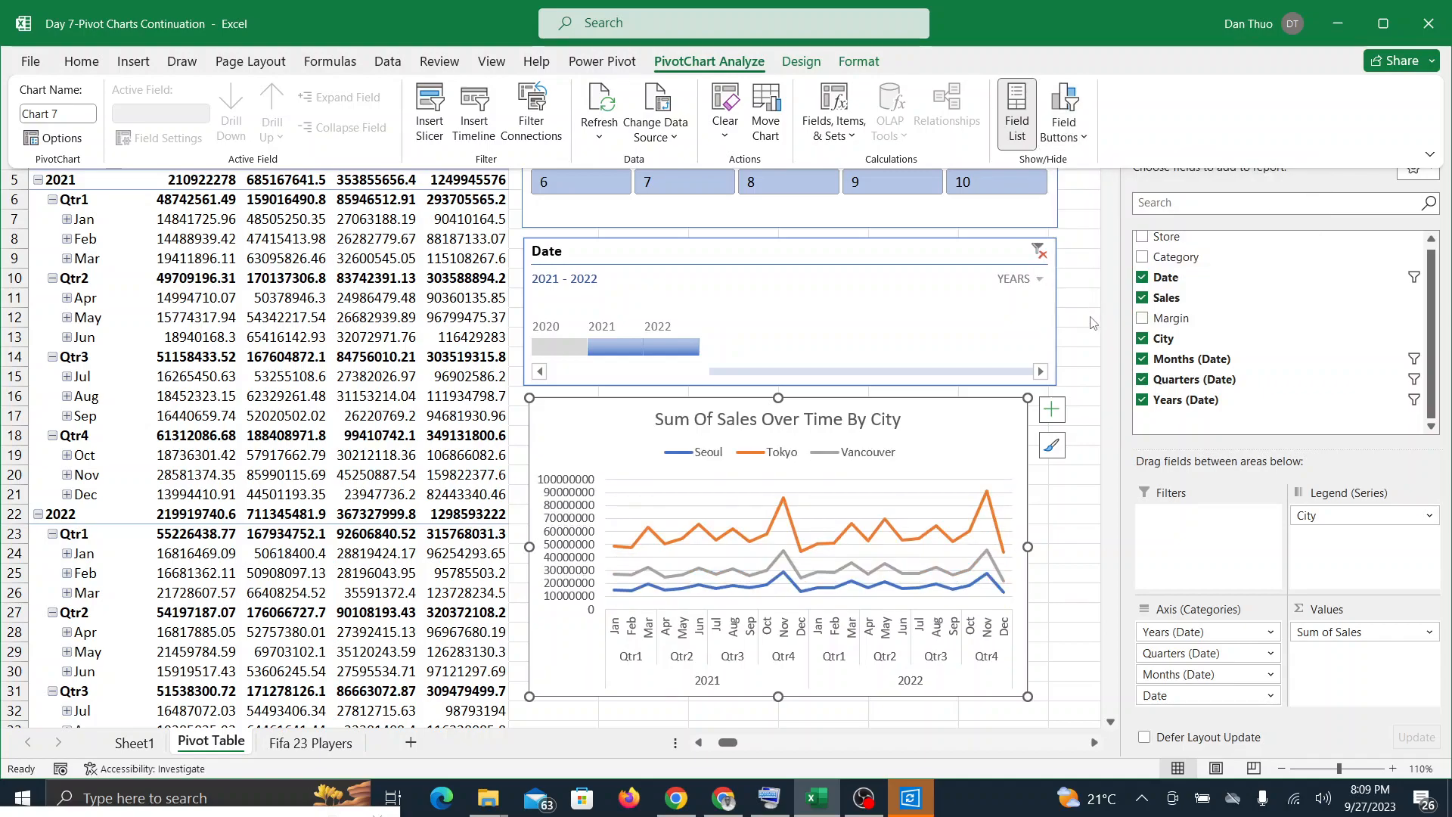
click(967, 453)
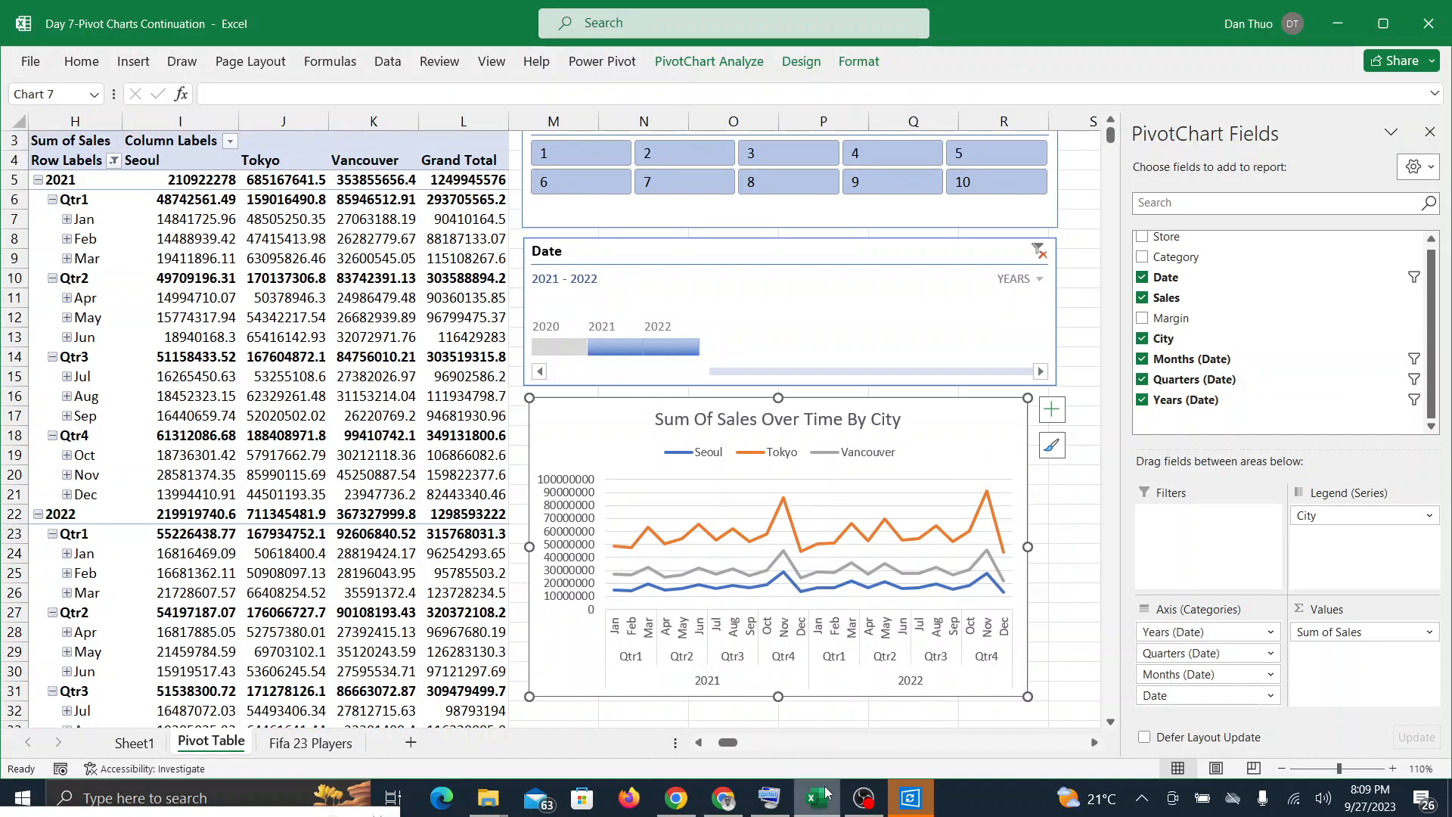
Step: Check the Google Meet participants and in-call messages for further questions, and return to the Excel workbook
click(723, 799)
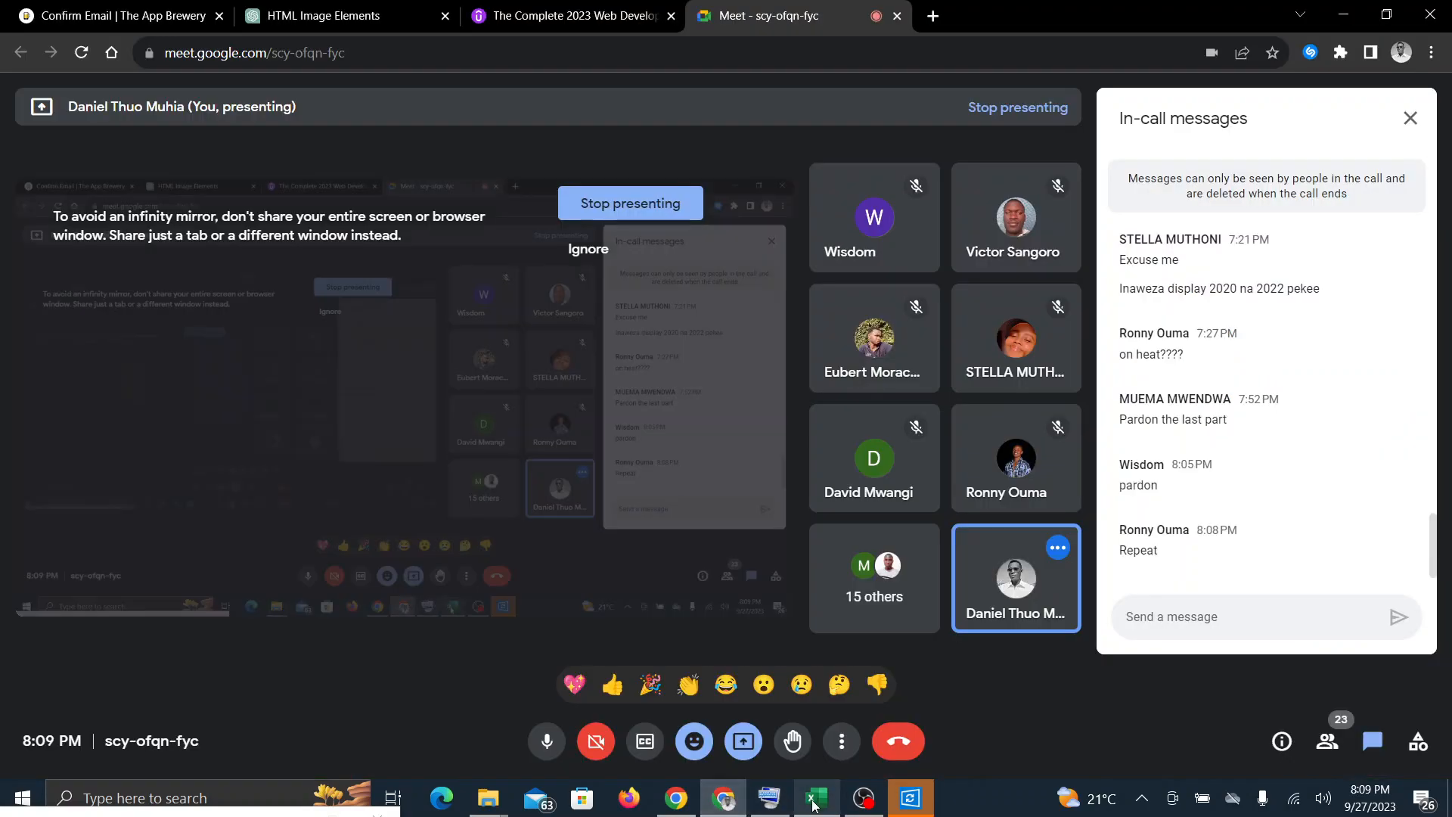
click(813, 800)
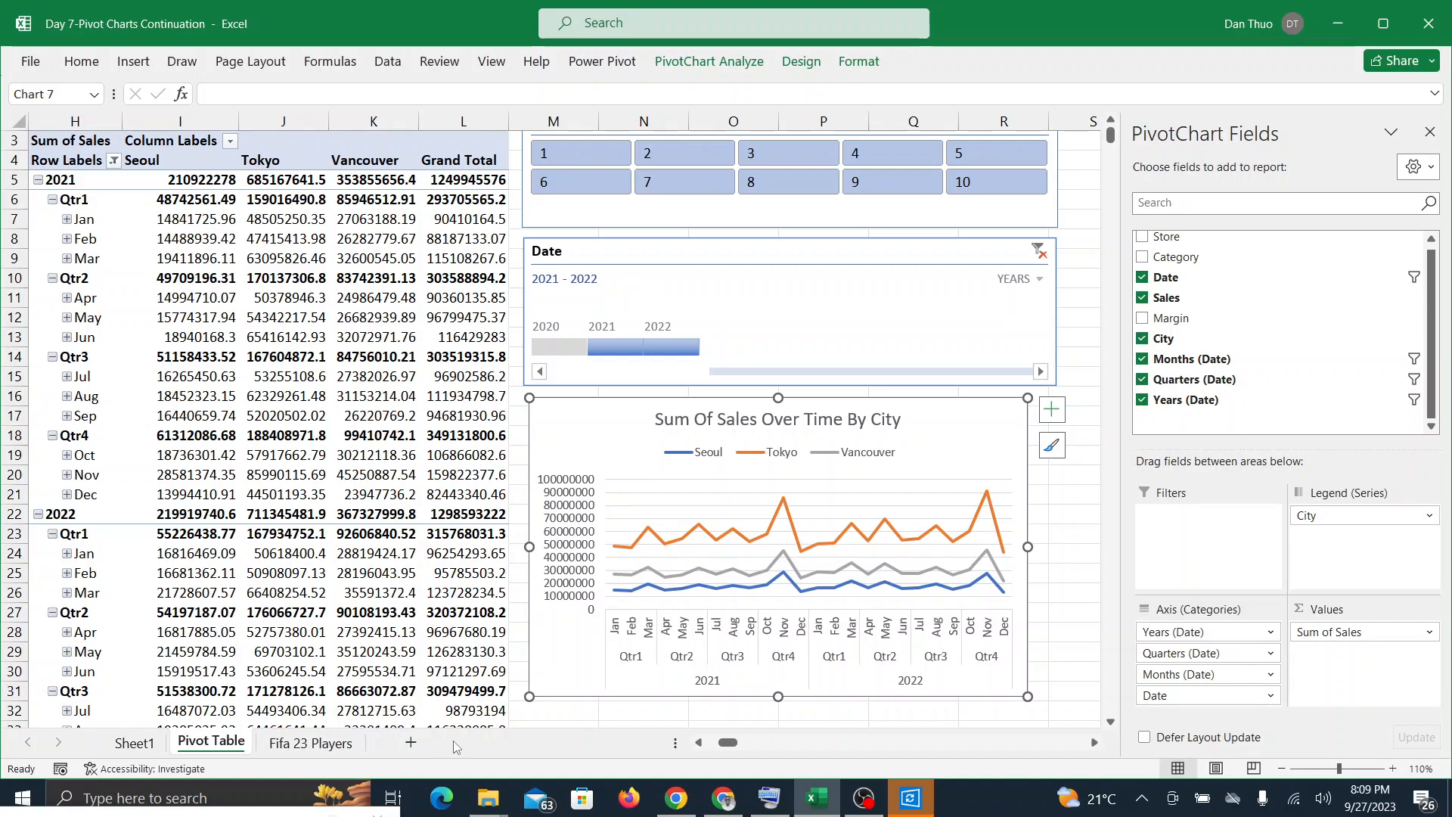
click(722, 803)
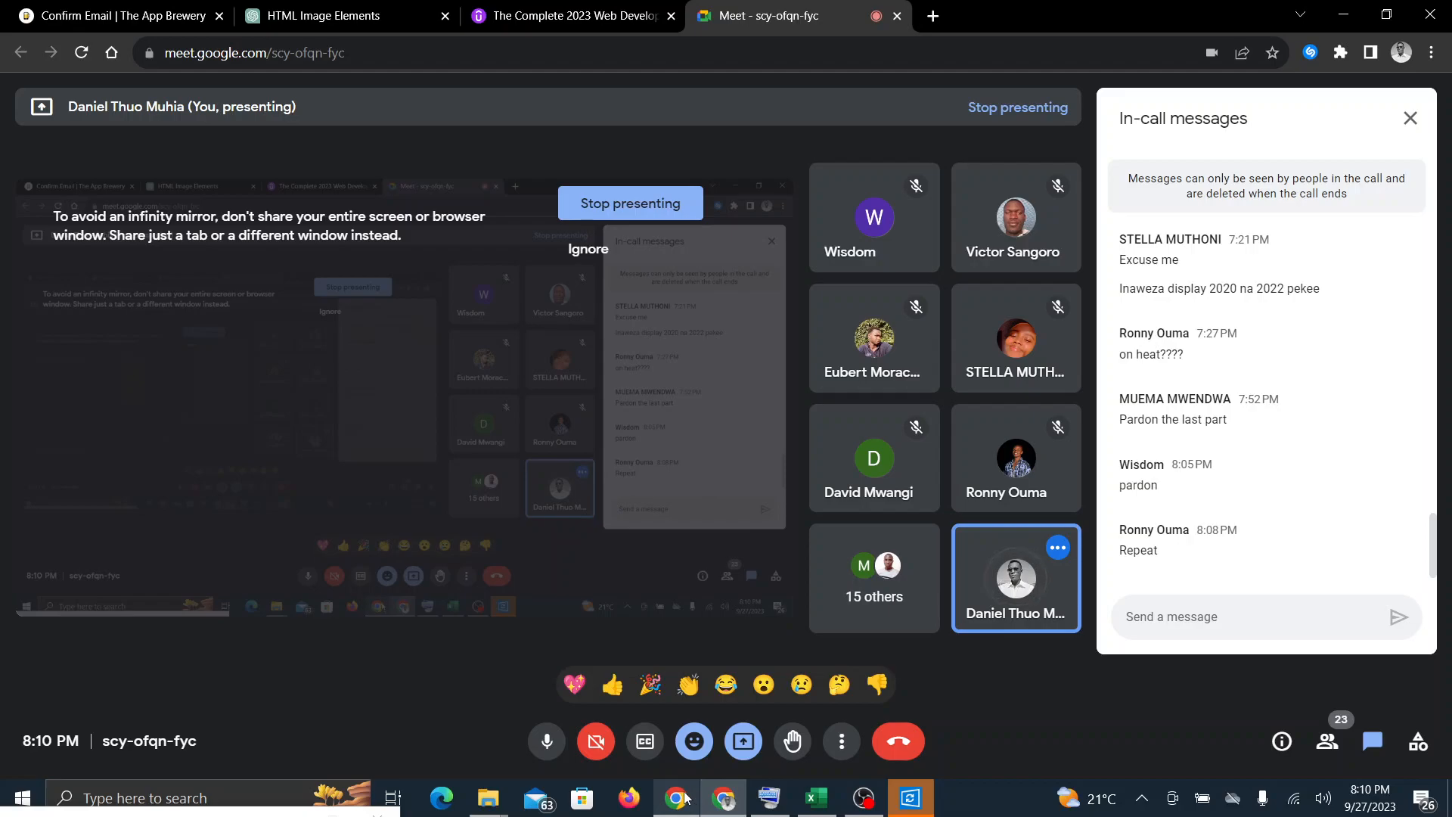
mouse_move(692, 796)
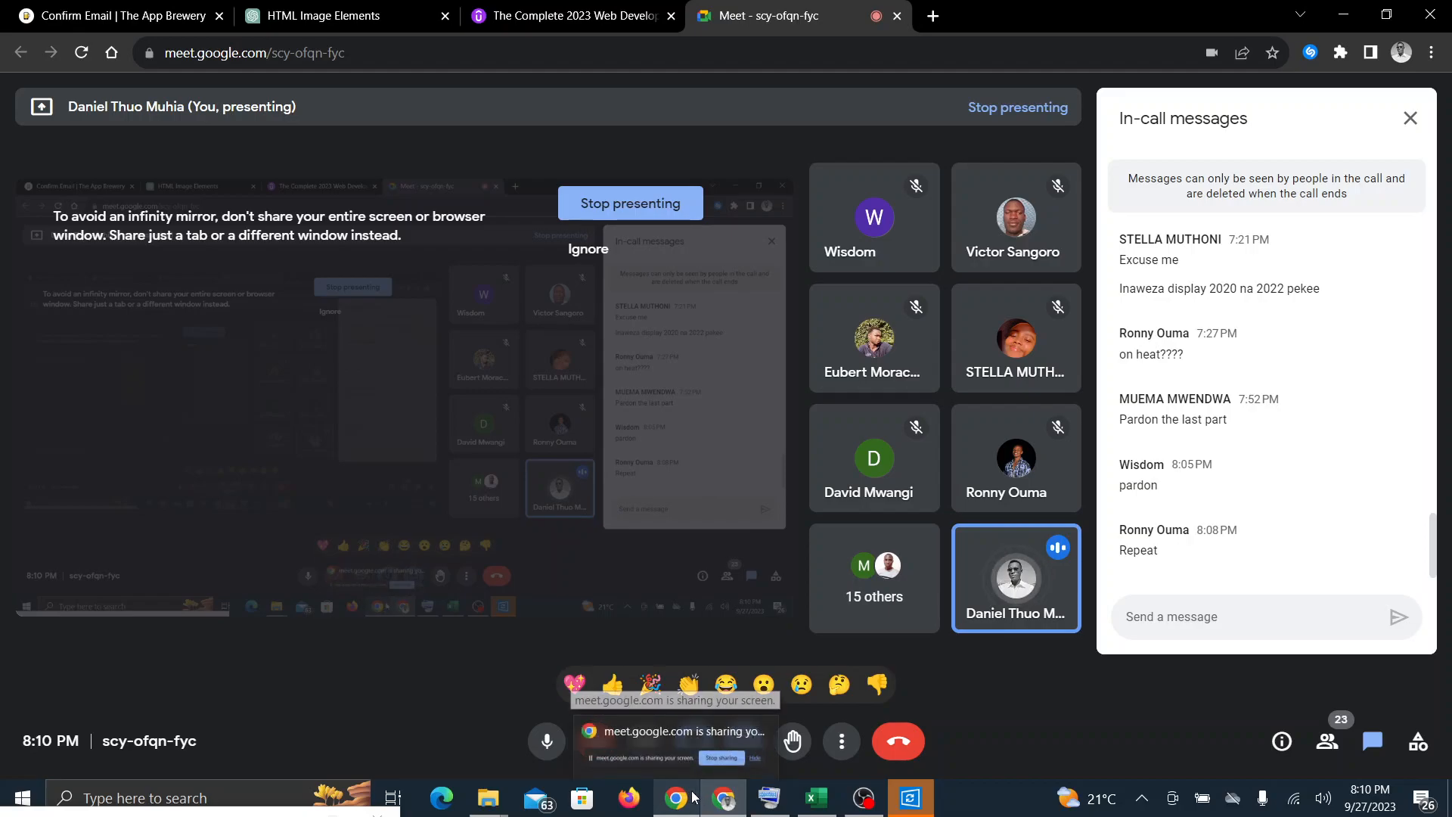
click(816, 798)
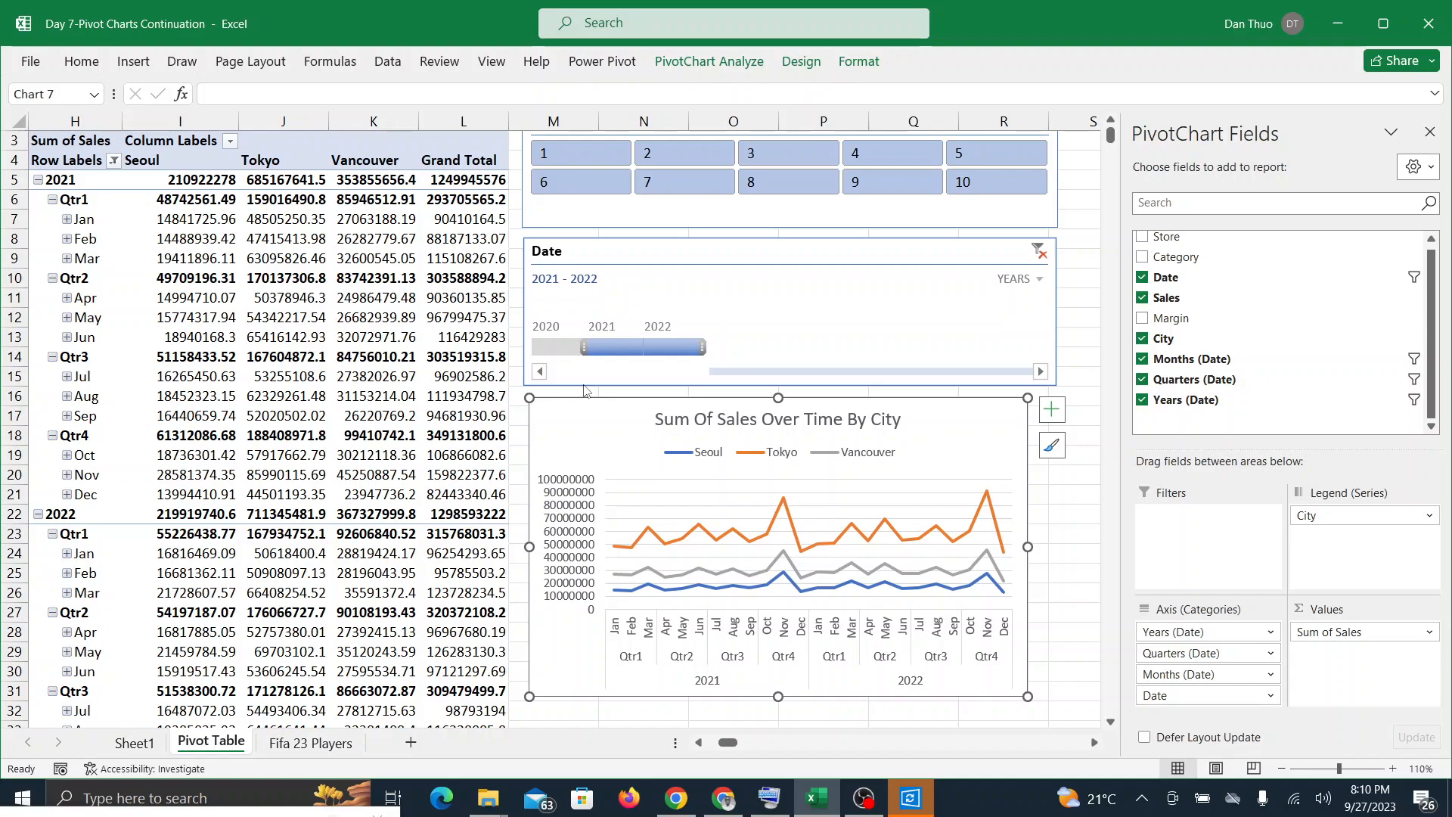
Step: Look over the finished sales chart and the Fifa 23 Players sheet, and go back to the Pivot Table sheet
scroll(585, 391, up, 1)
scroll(586, 392, down, 2)
scroll(586, 392, up, 1)
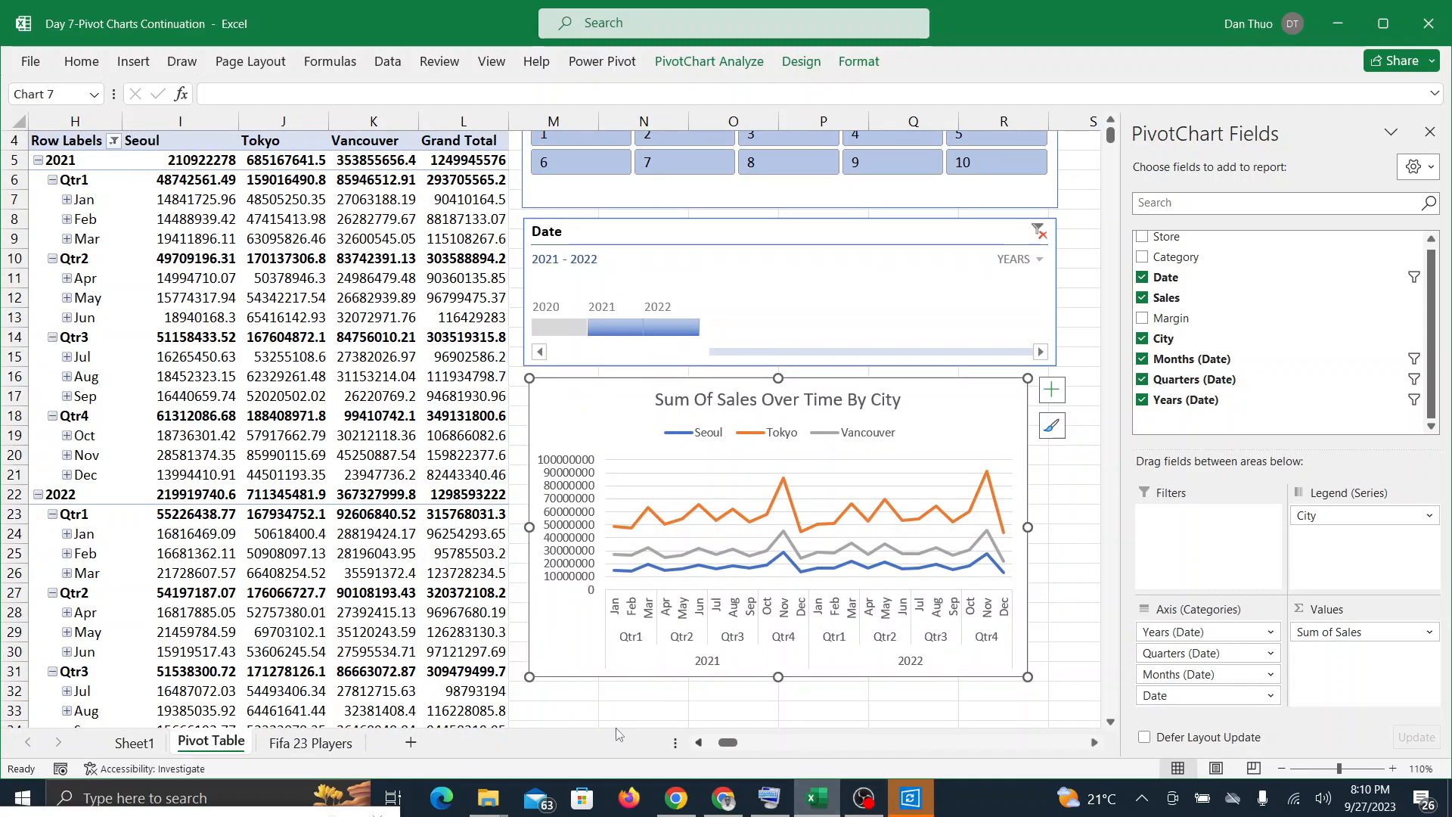
click(310, 743)
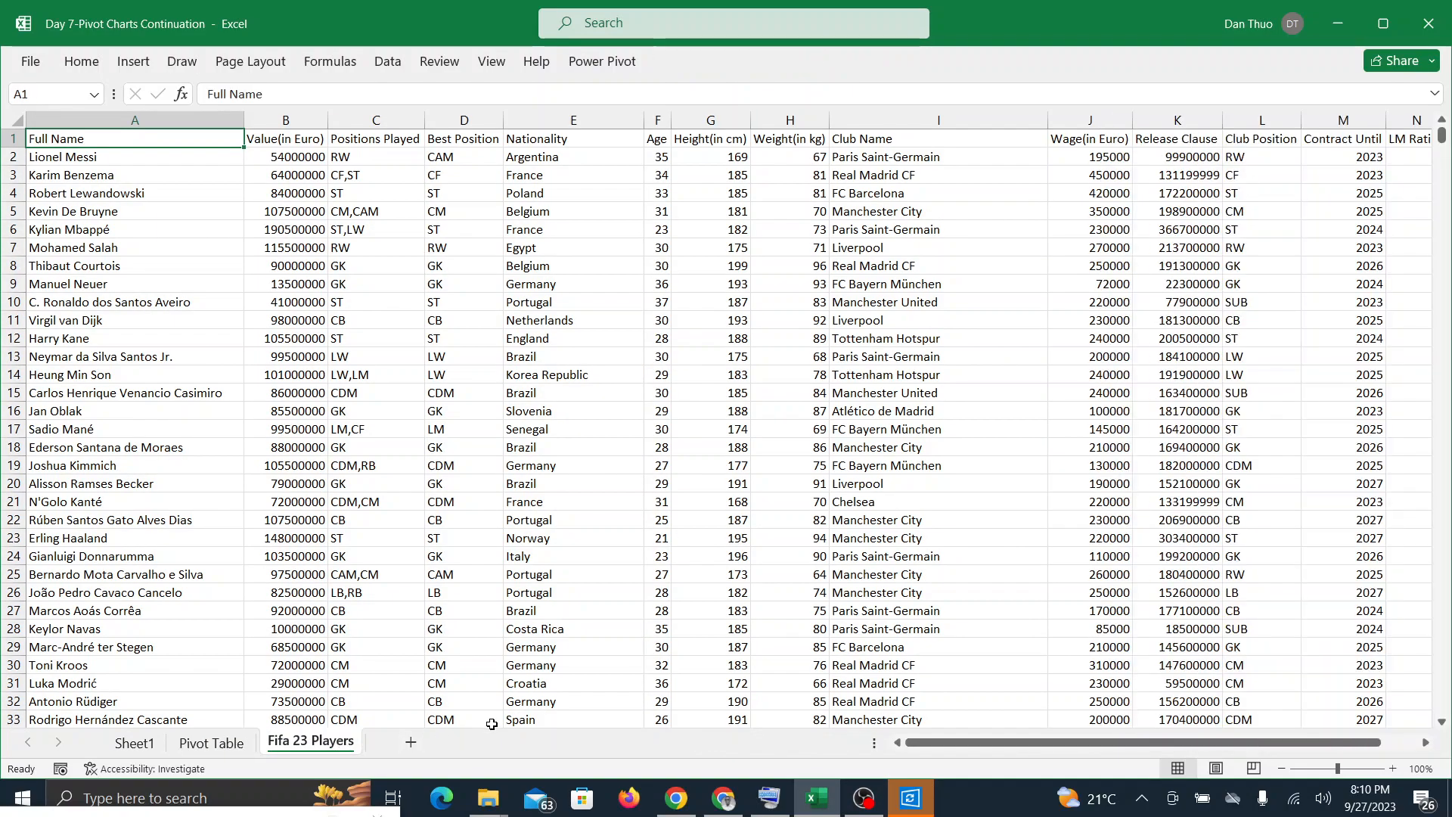
scroll(490, 724, right, 10)
scroll(495, 722, left, 10)
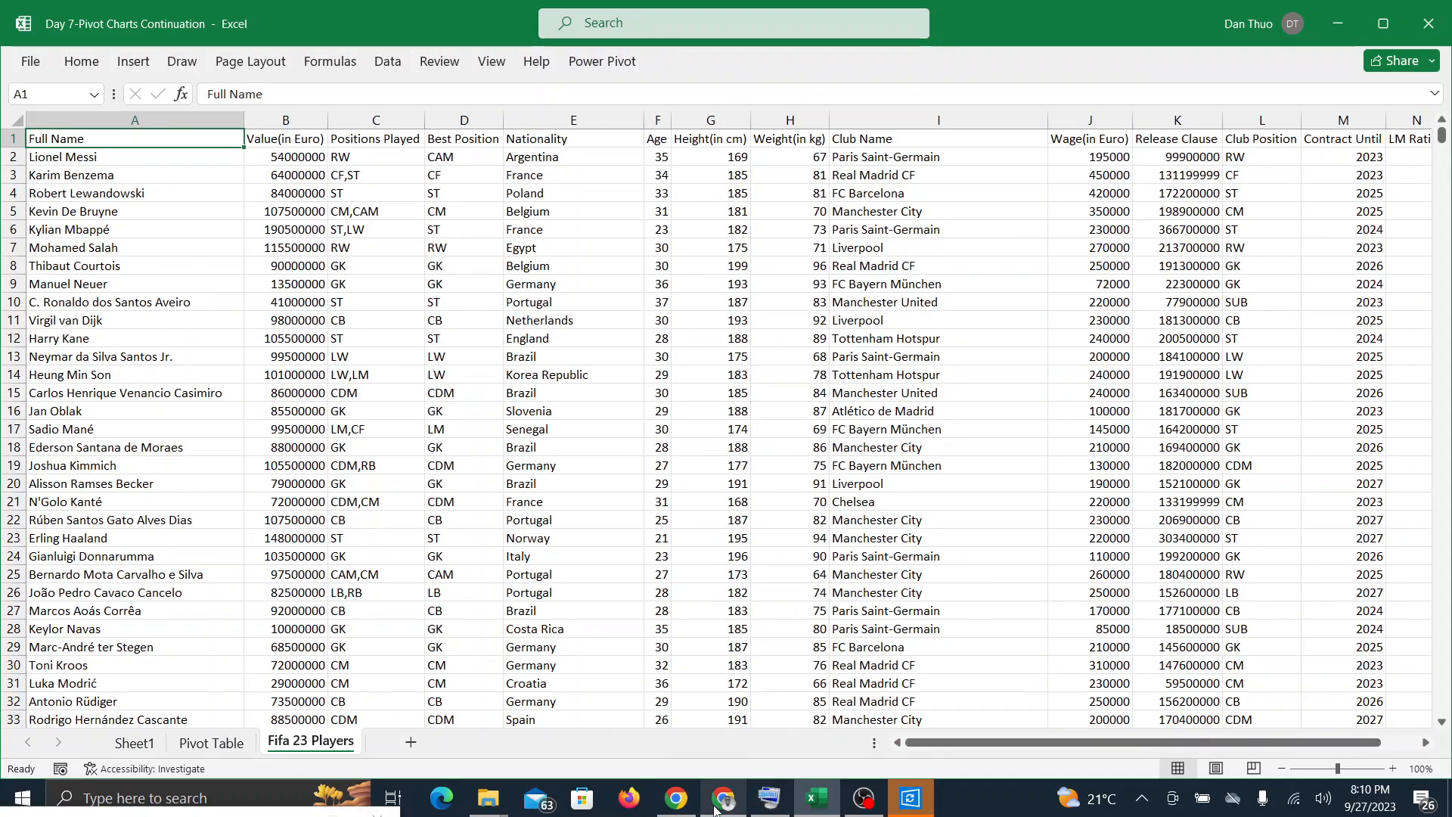
click(183, 747)
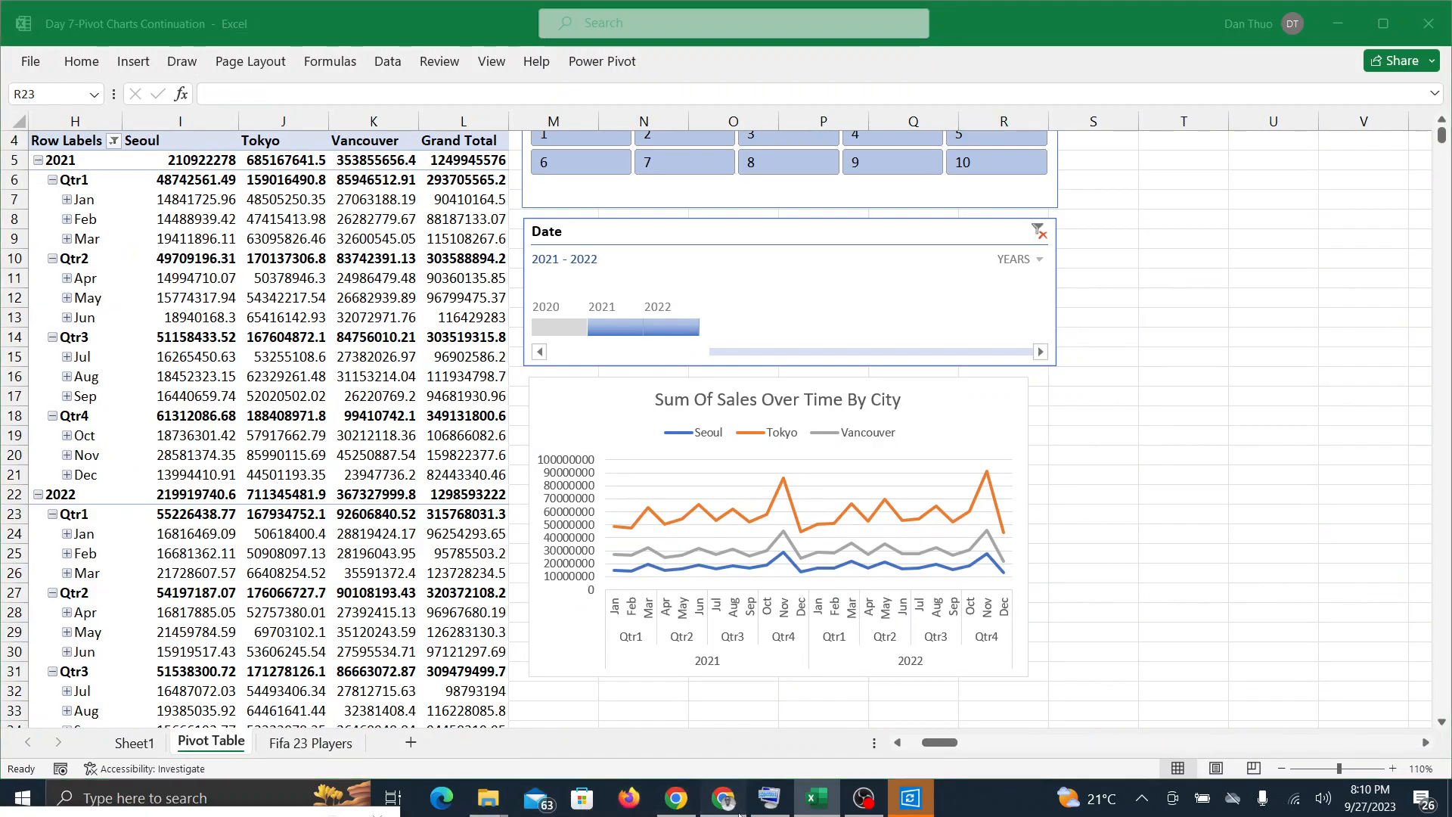
Step: Check the Google Meet call for responses and bring up the Fifa 23 Players sheet in Excel
click(733, 801)
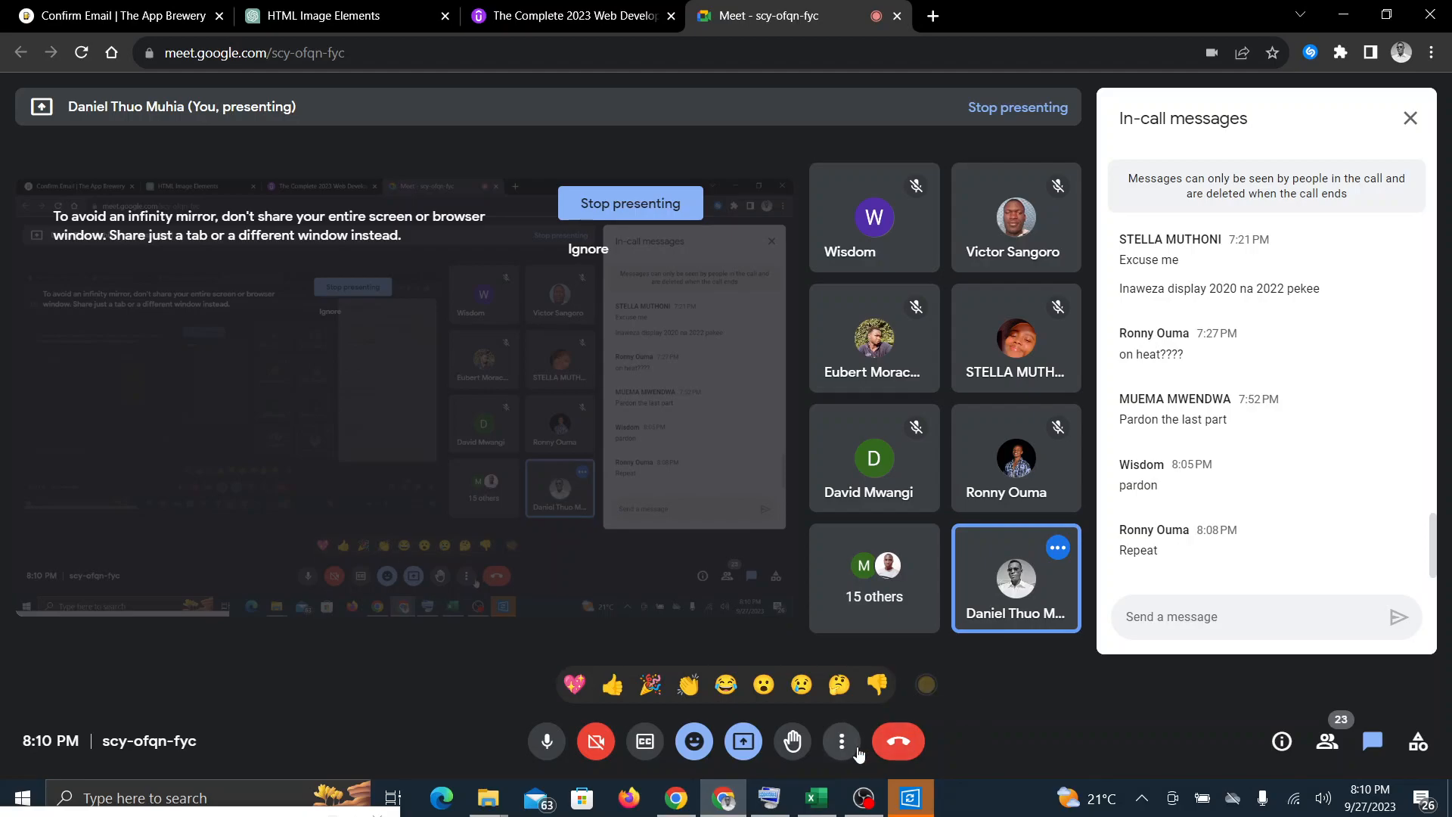
click(810, 801)
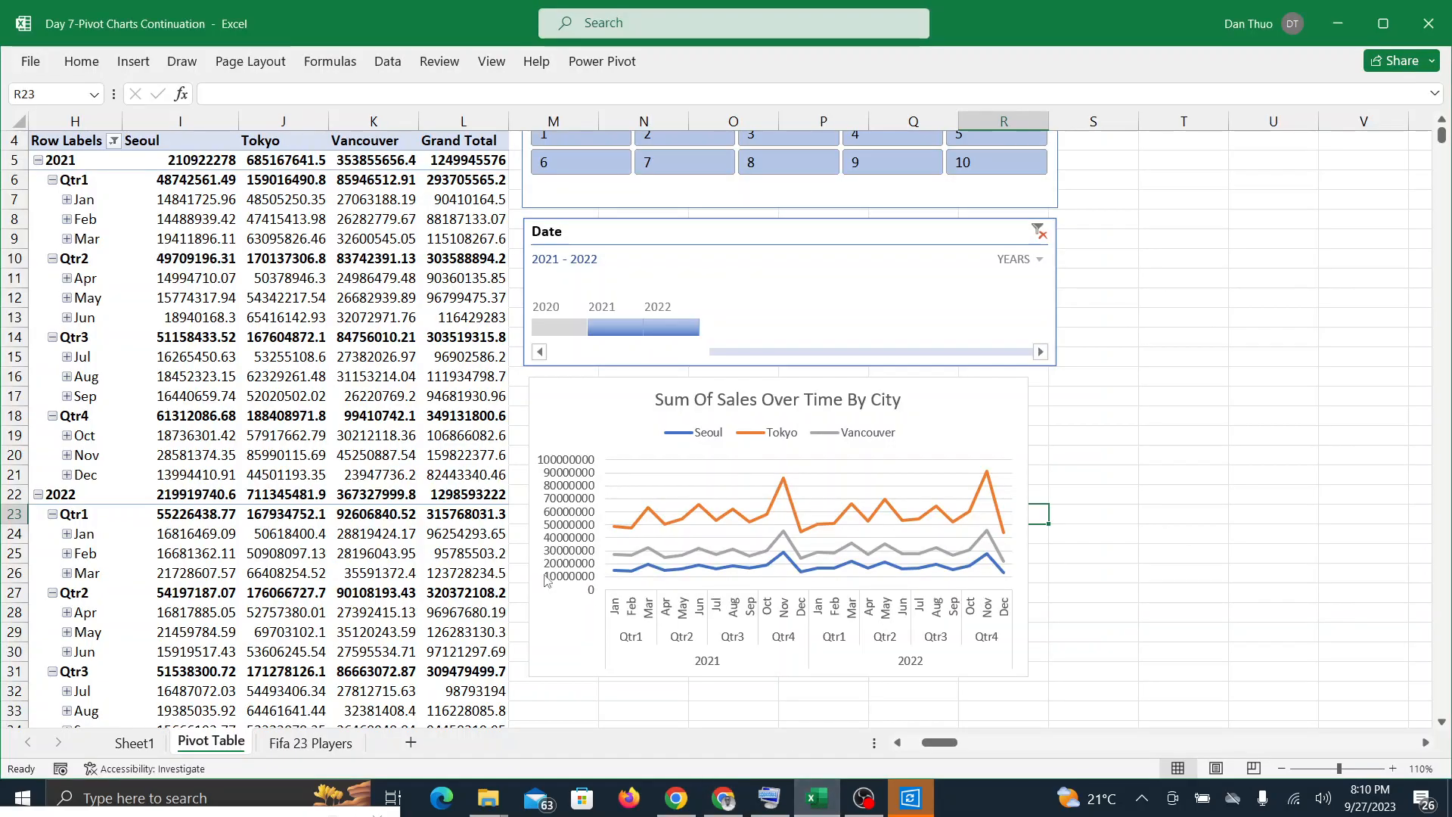
click(333, 744)
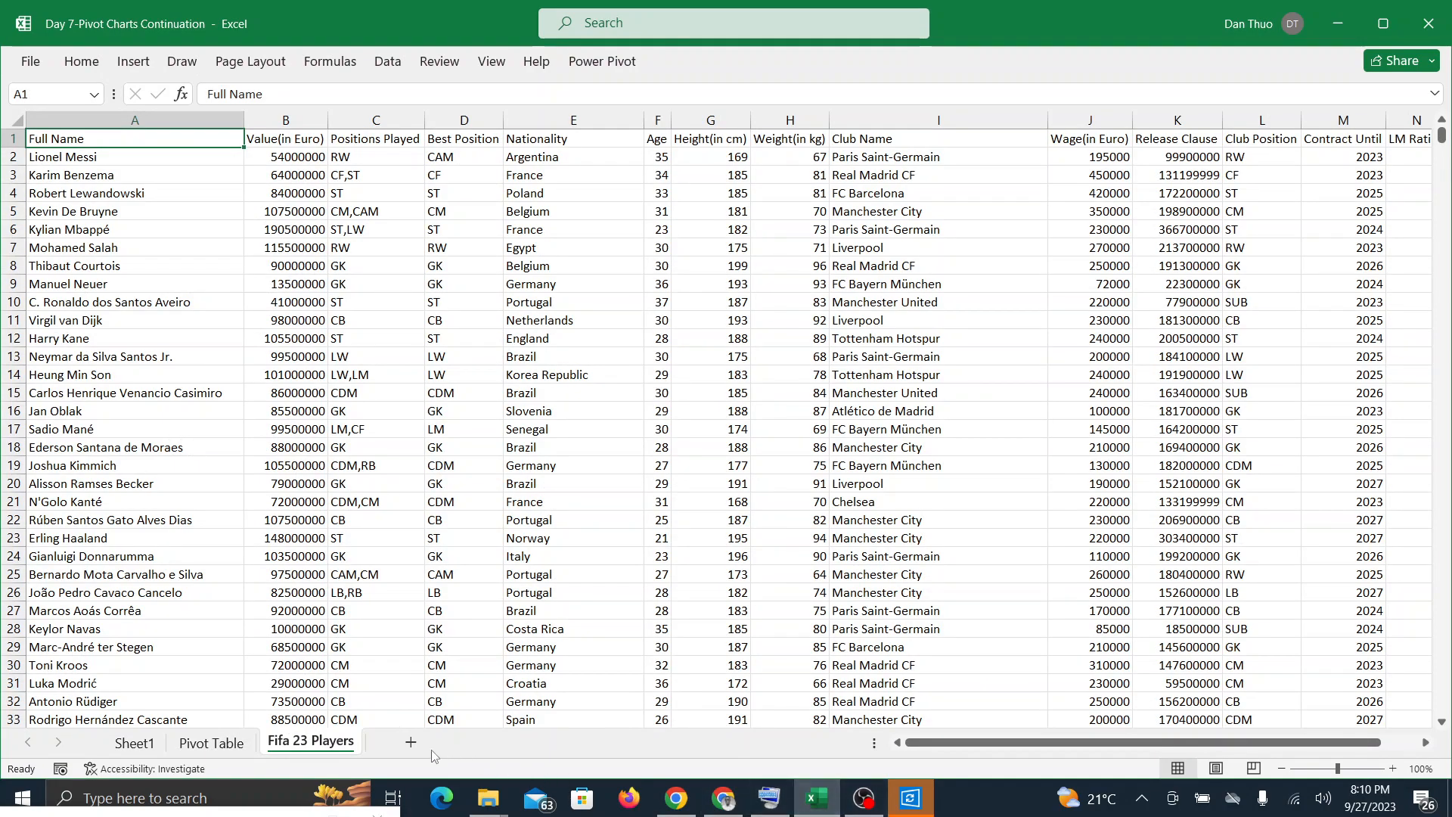
mouse_move(787, 796)
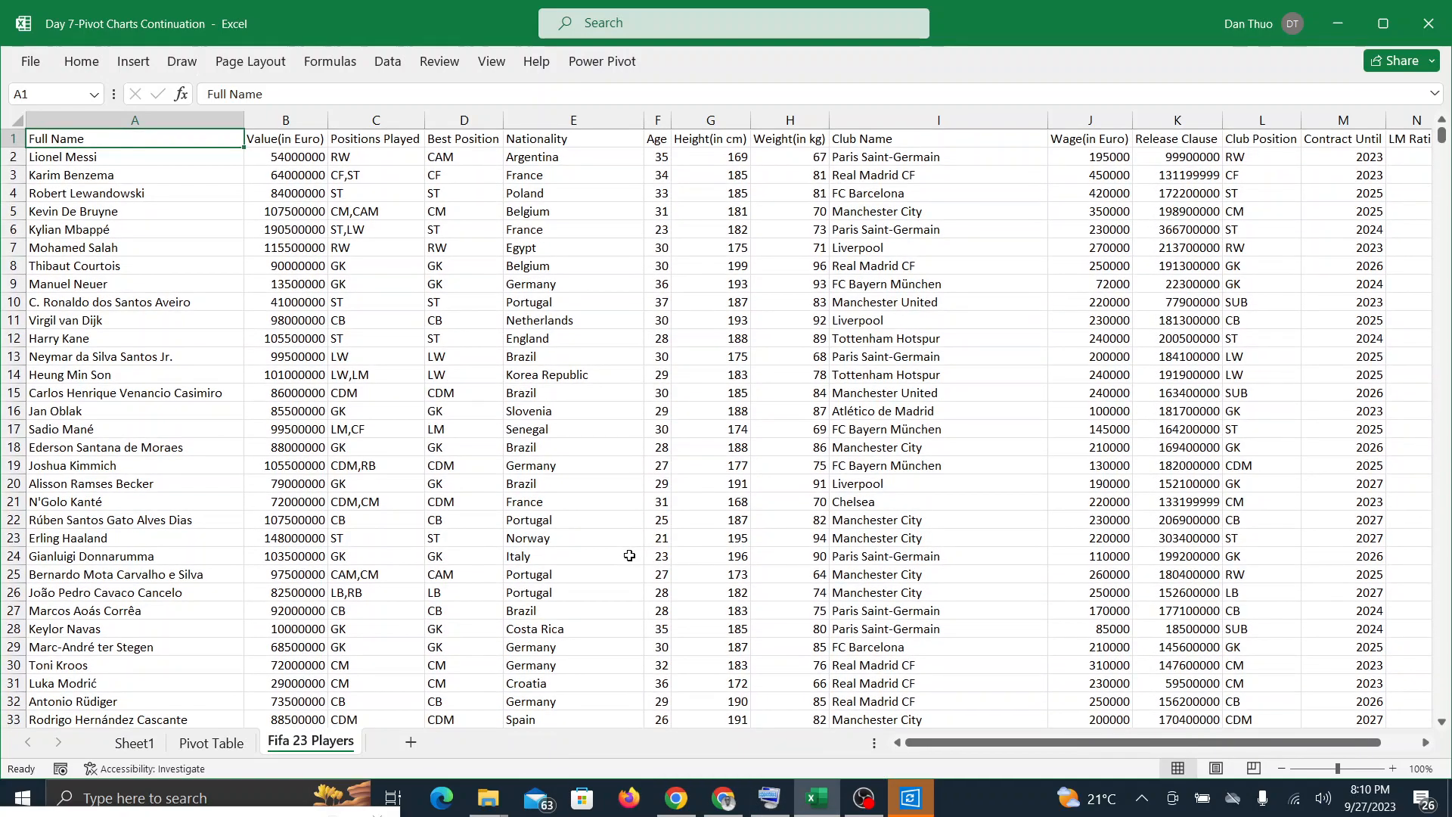
click(818, 809)
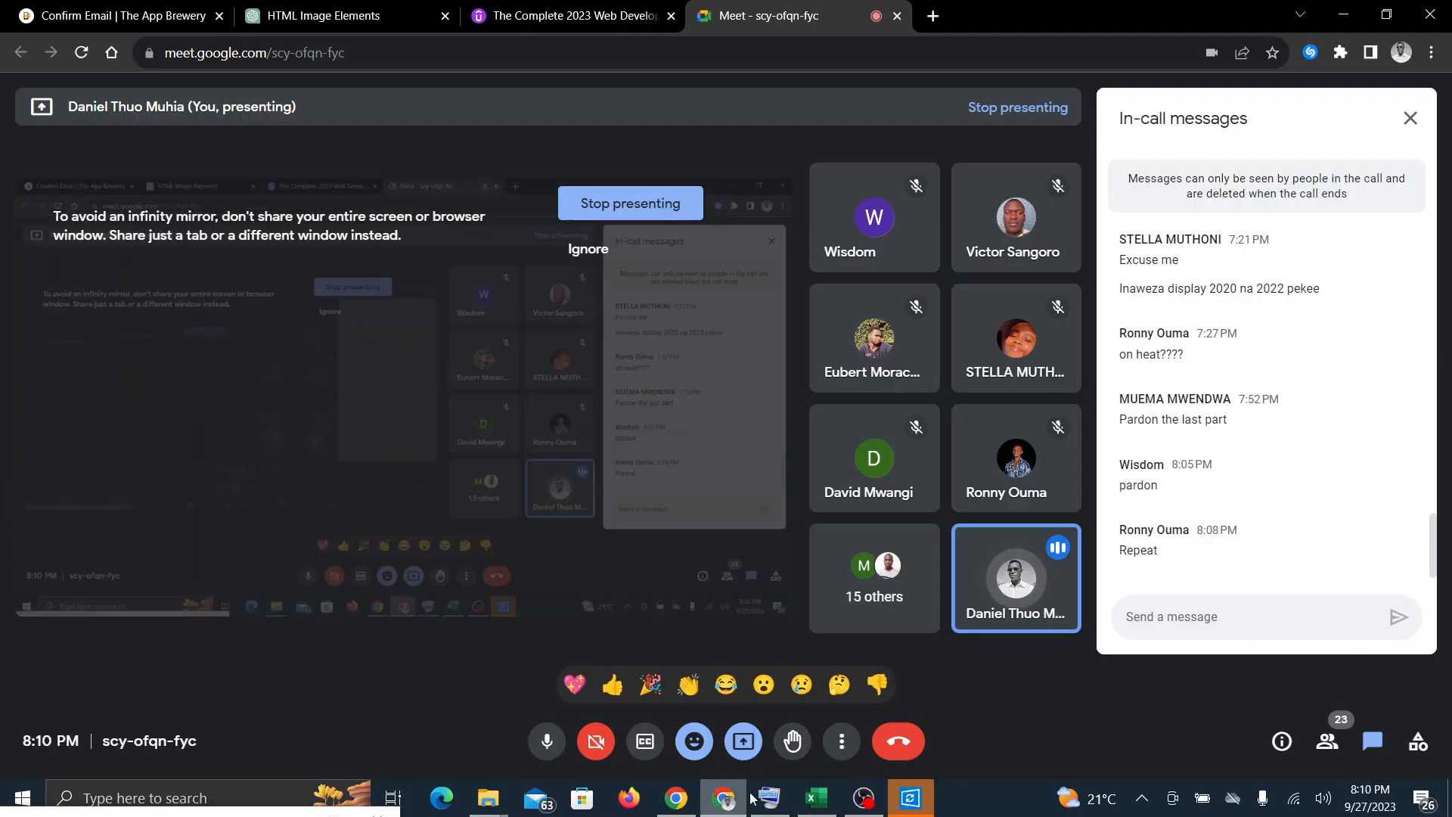
click(831, 798)
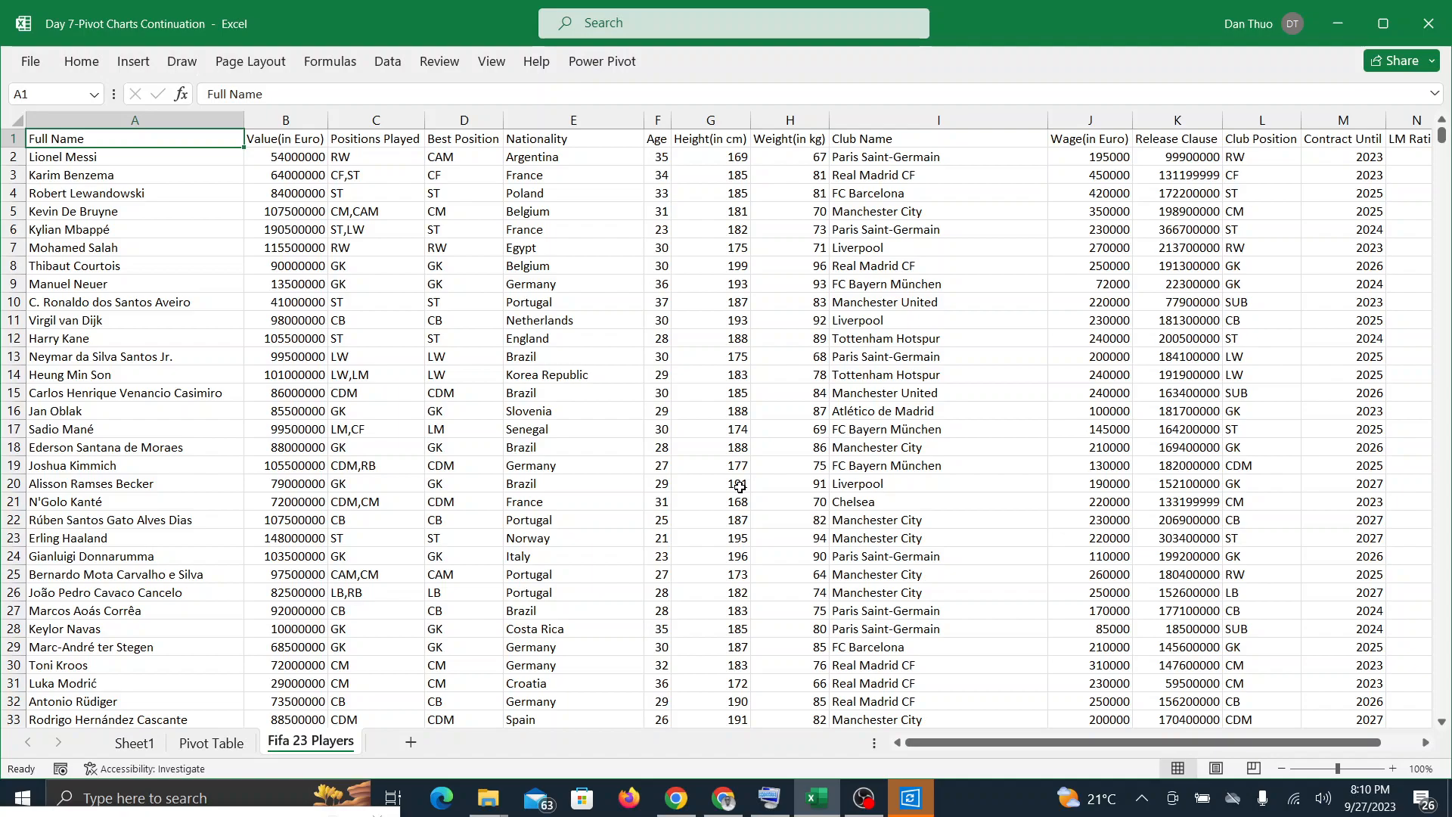
Step: Examine the columns of the Fifa 23 Players data from Full Name through LM Rating
scroll(739, 487, right, 2)
scroll(740, 487, left, 2)
scroll(740, 487, right, 1)
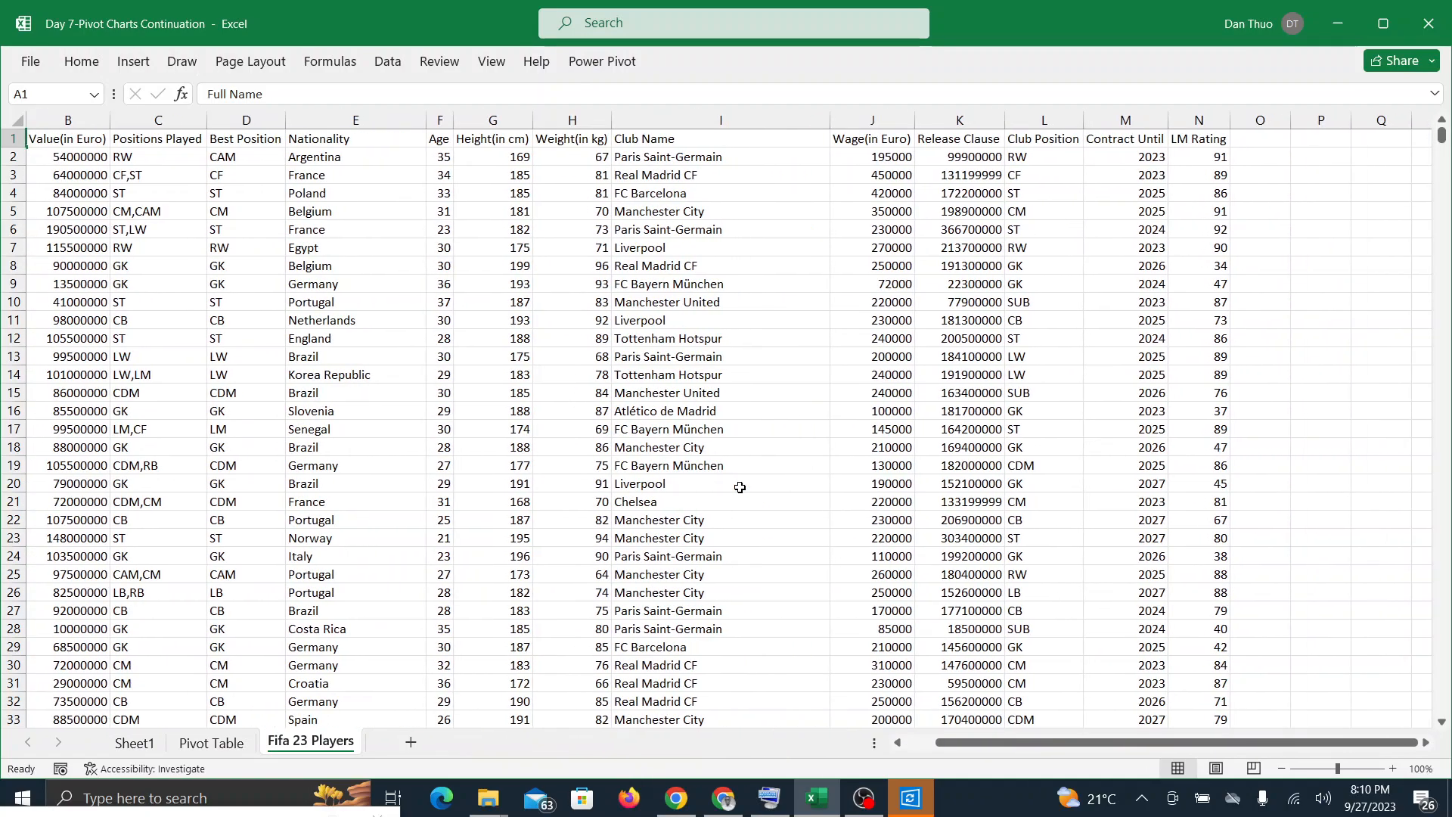
scroll(739, 487, left, 1)
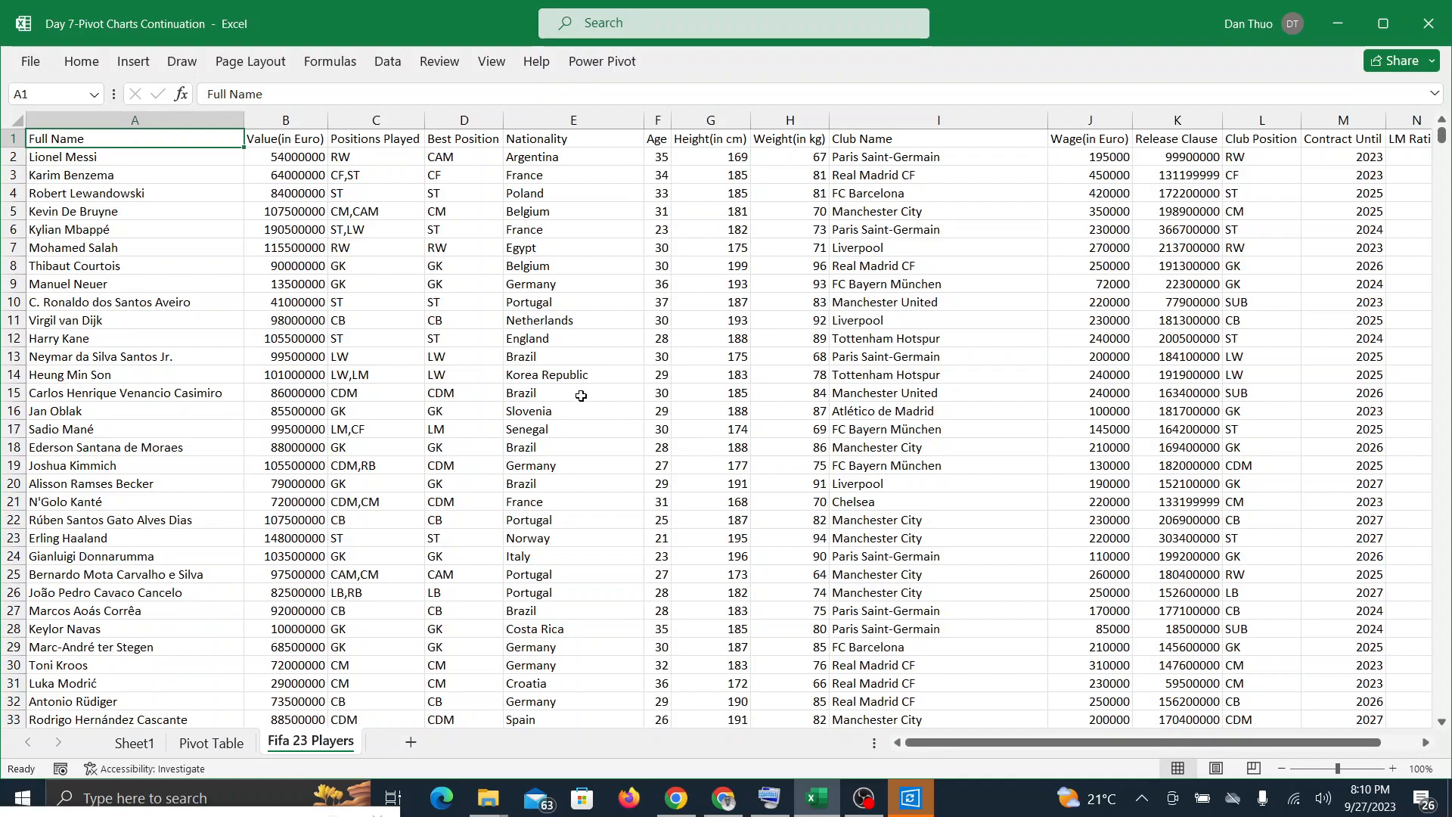
click(513, 396)
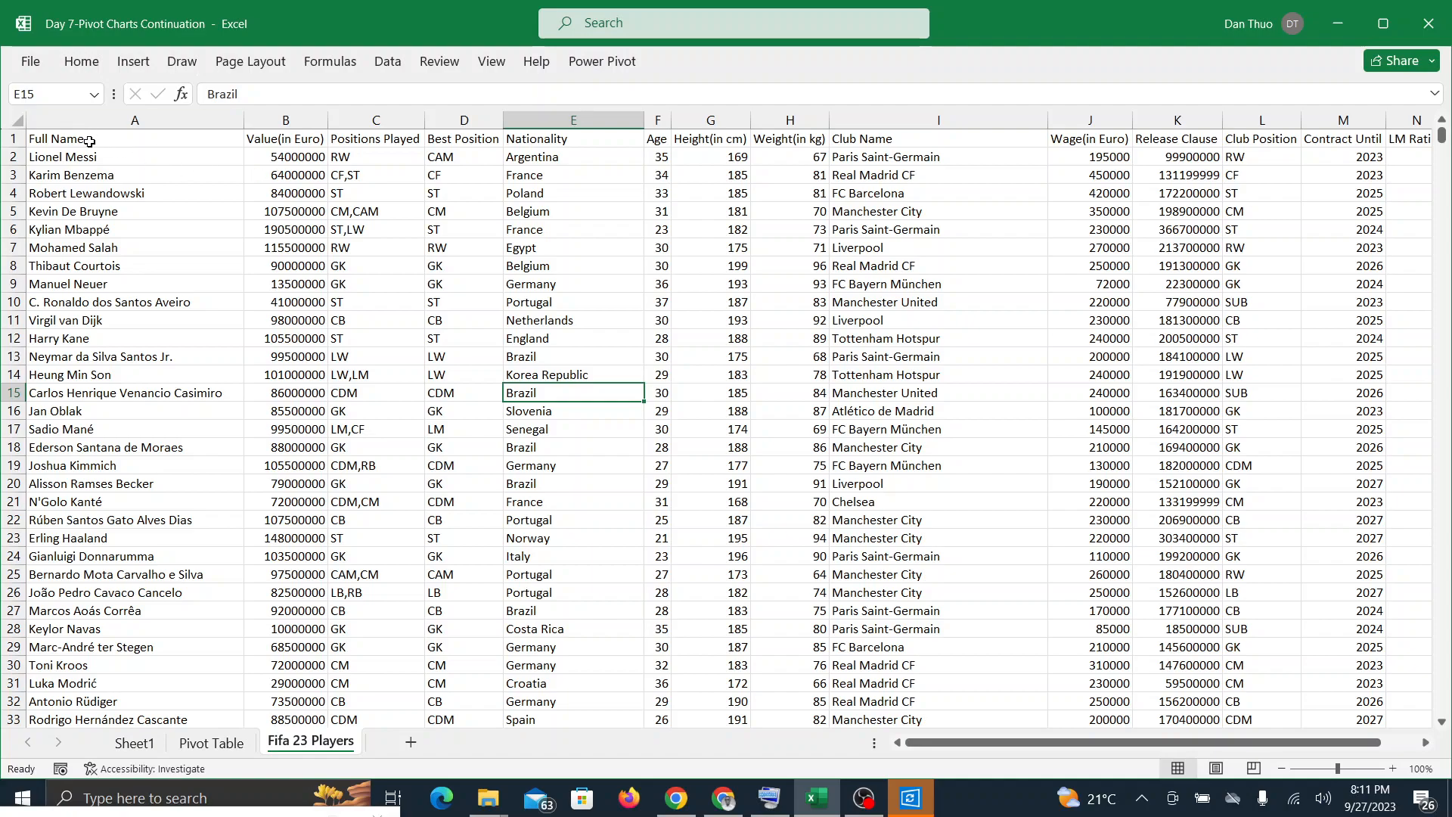
Step: Insert a PivotTable from the Fifa 23 Players range A1:N18540 into the existing worksheet at cell Q1
click(89, 142)
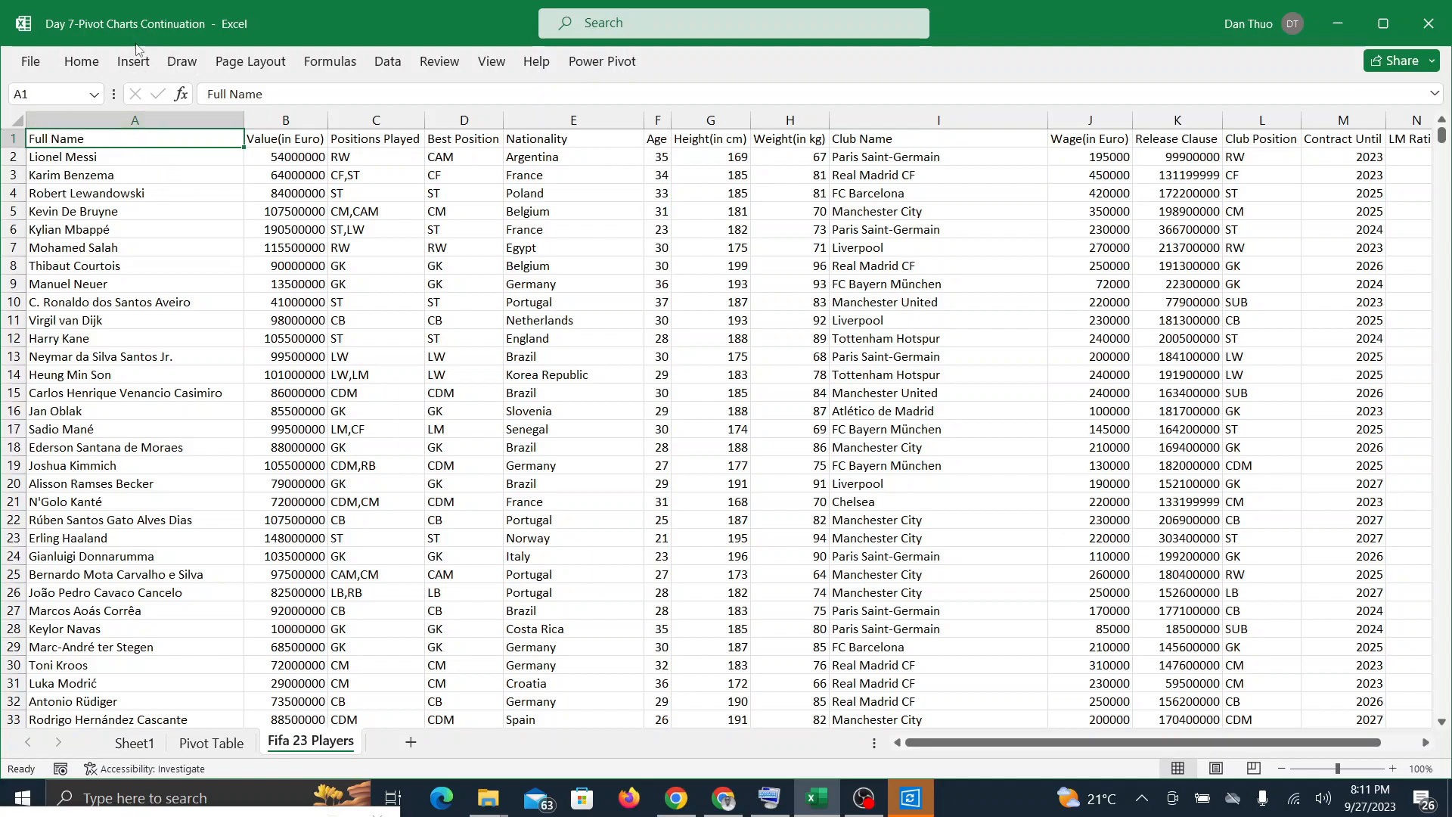
click(138, 62)
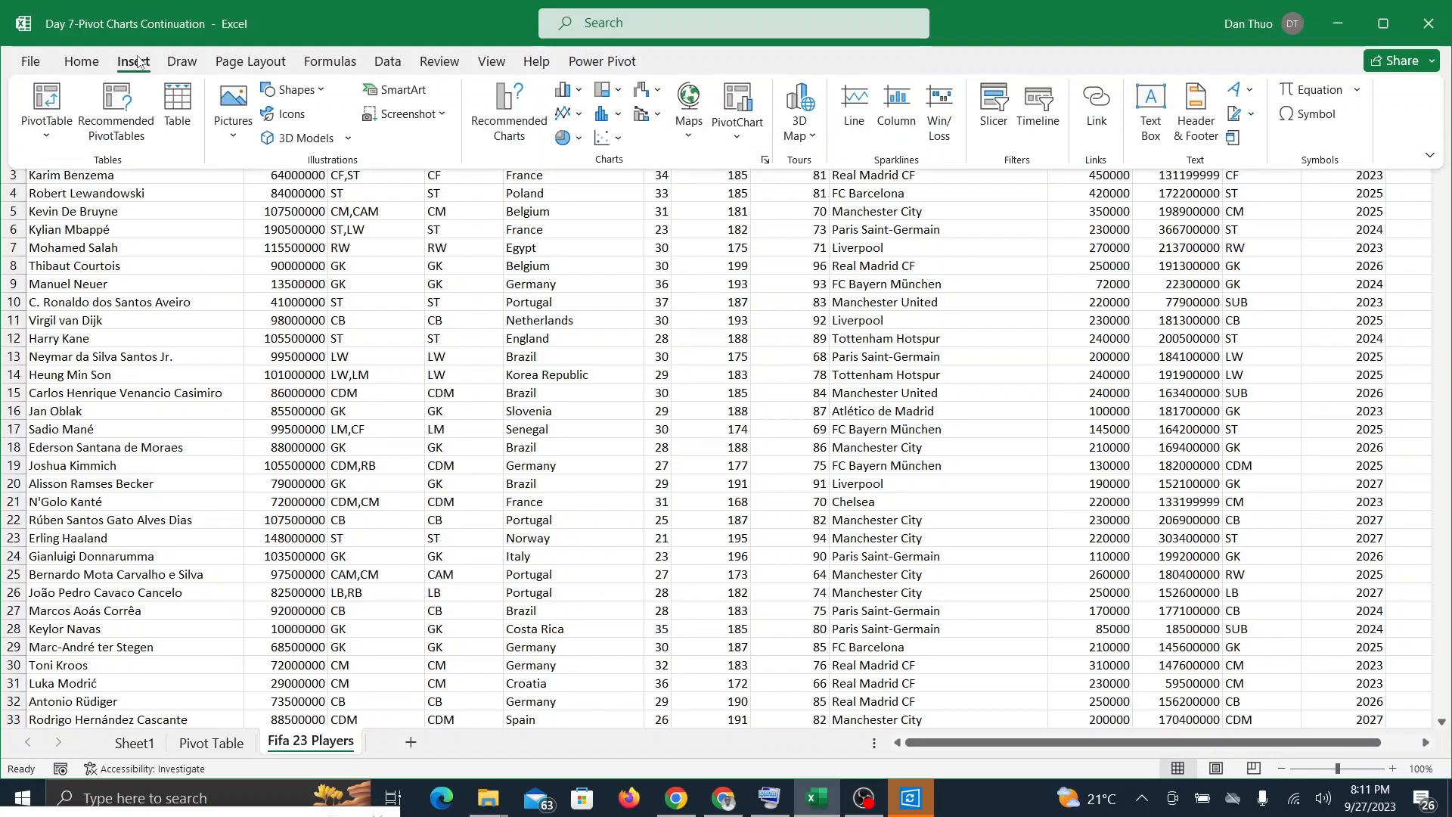
click(57, 100)
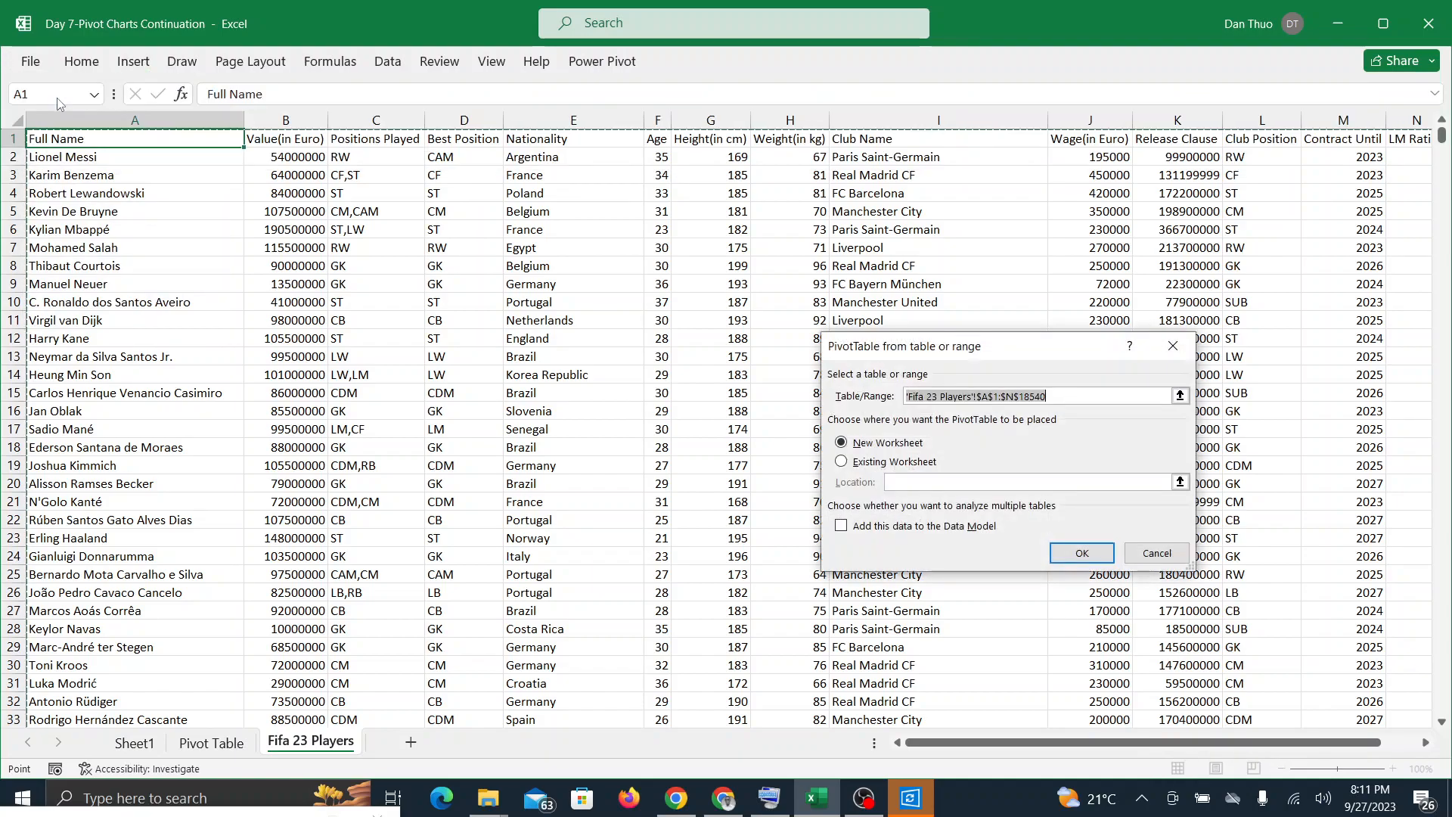
scroll(58, 99, right, 6)
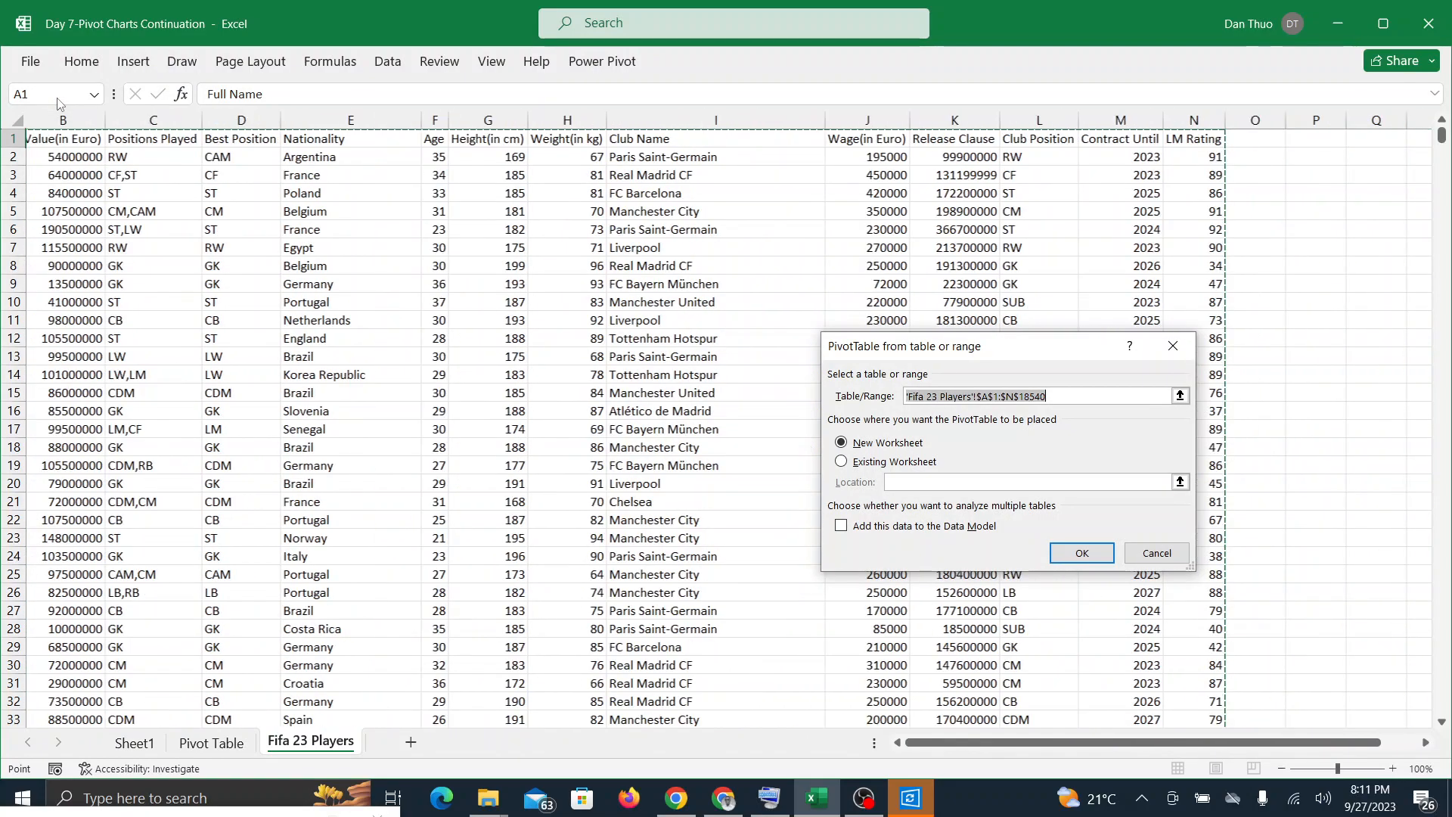
scroll(57, 100, right, 3)
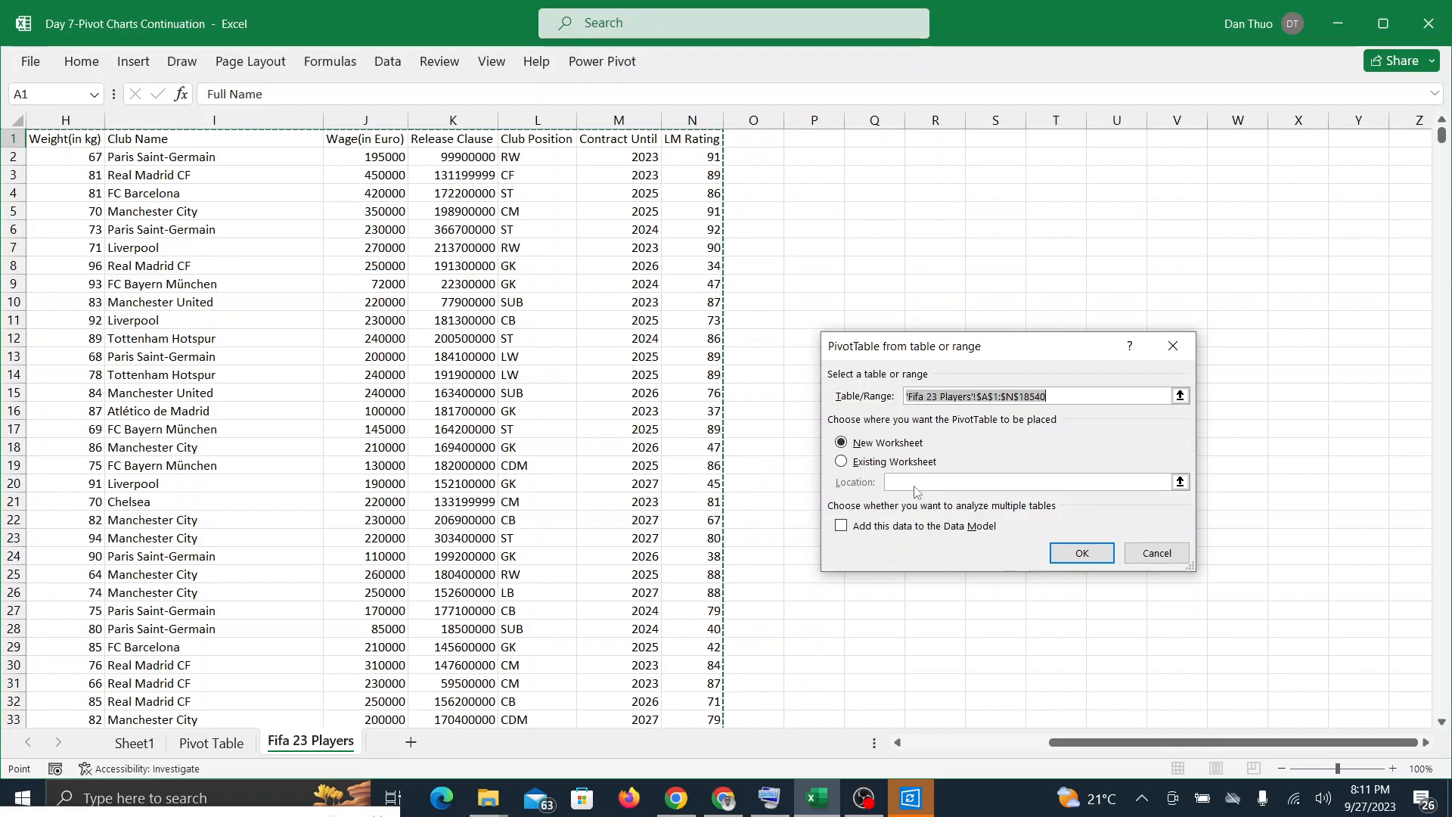
click(841, 461)
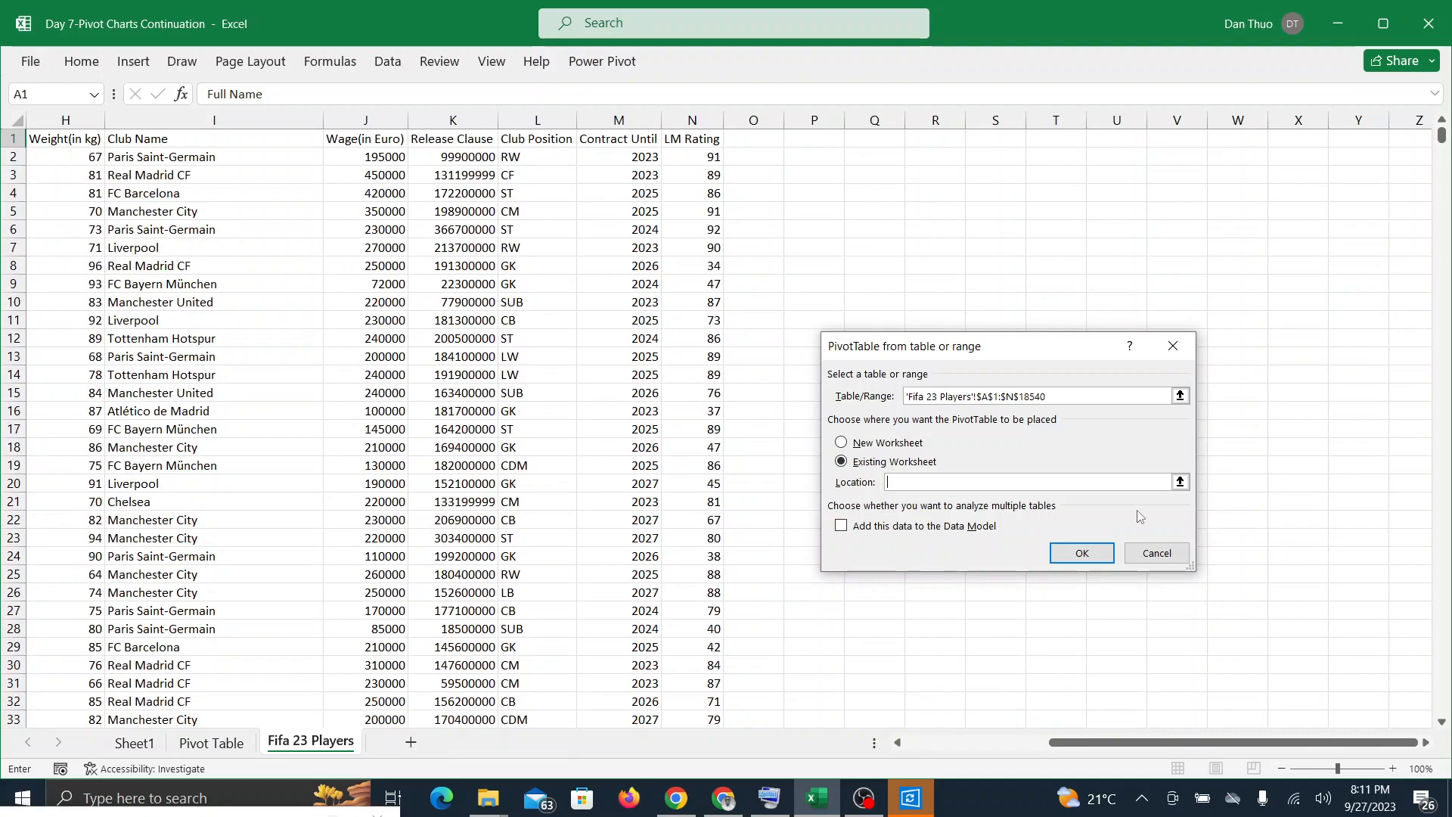
click(1180, 482)
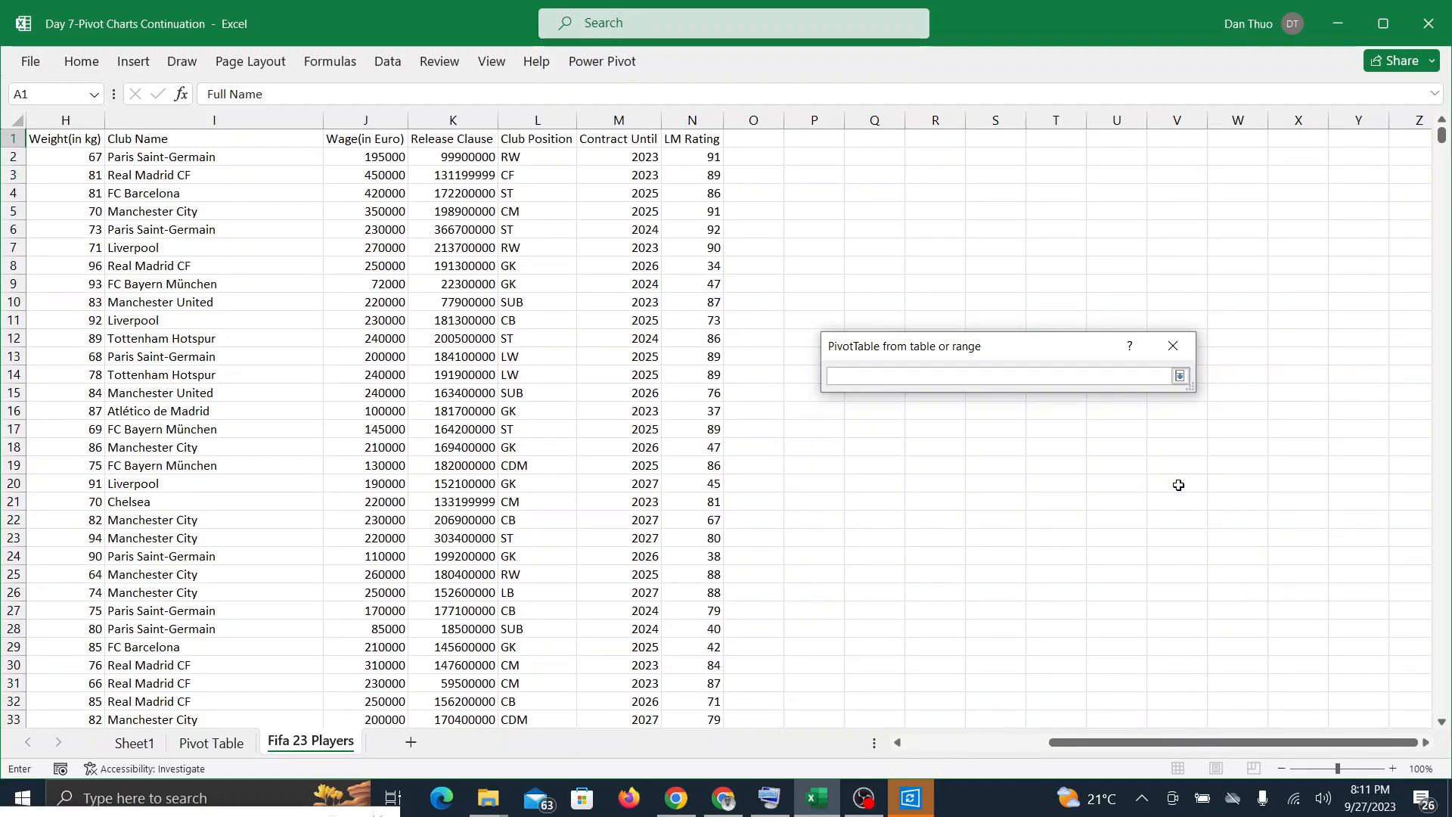
click(876, 139)
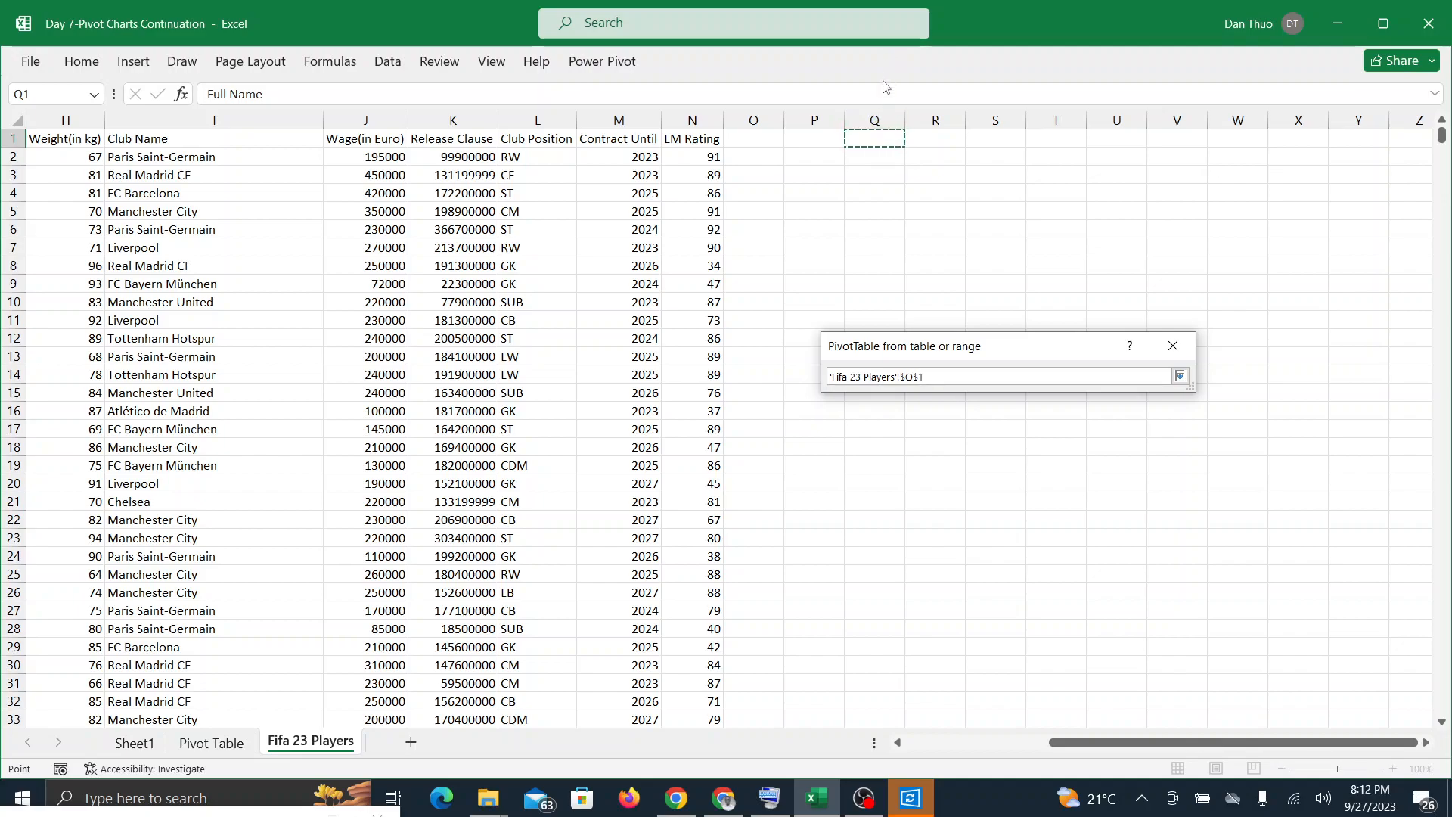
click(1180, 376)
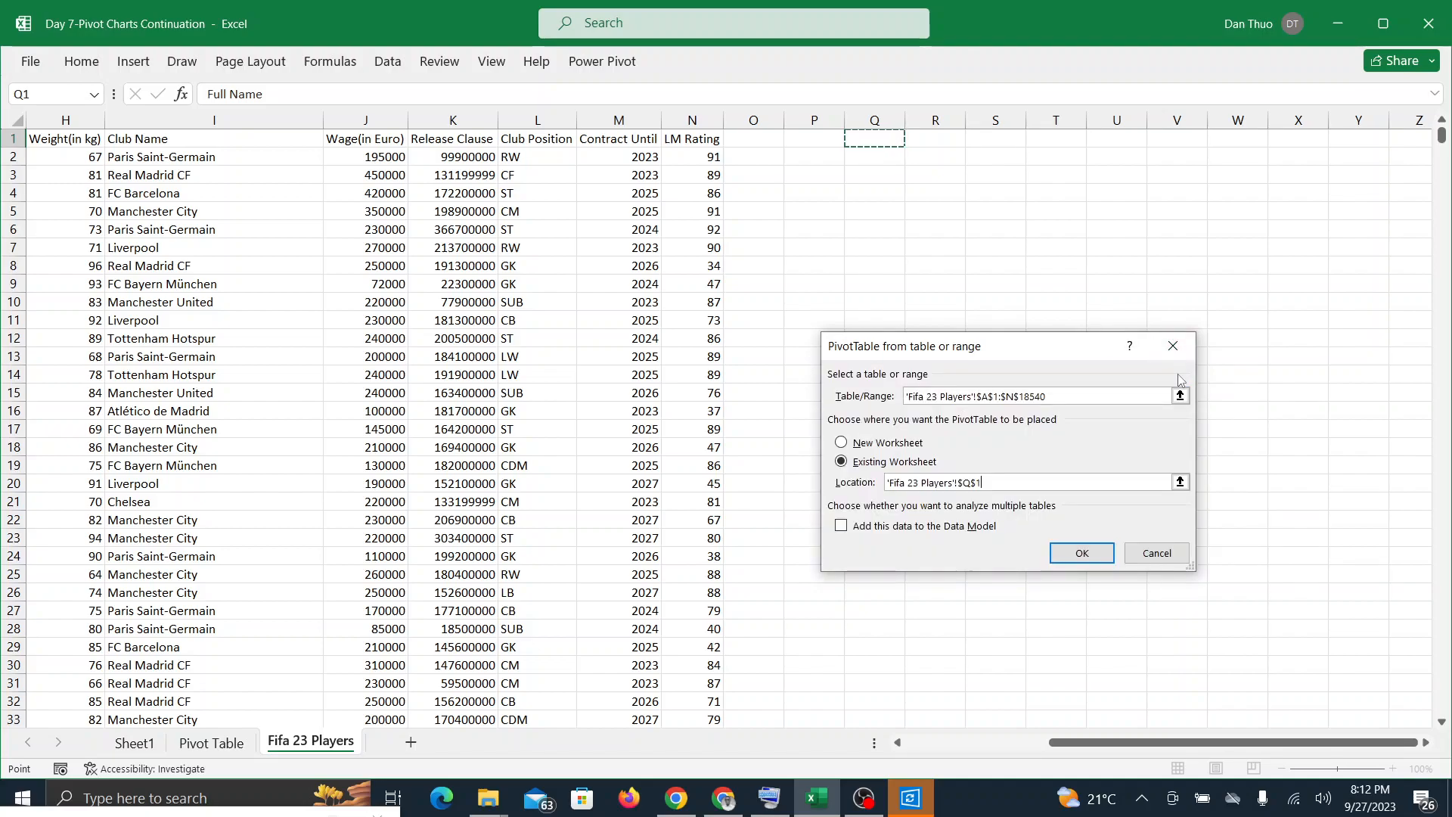
click(1082, 552)
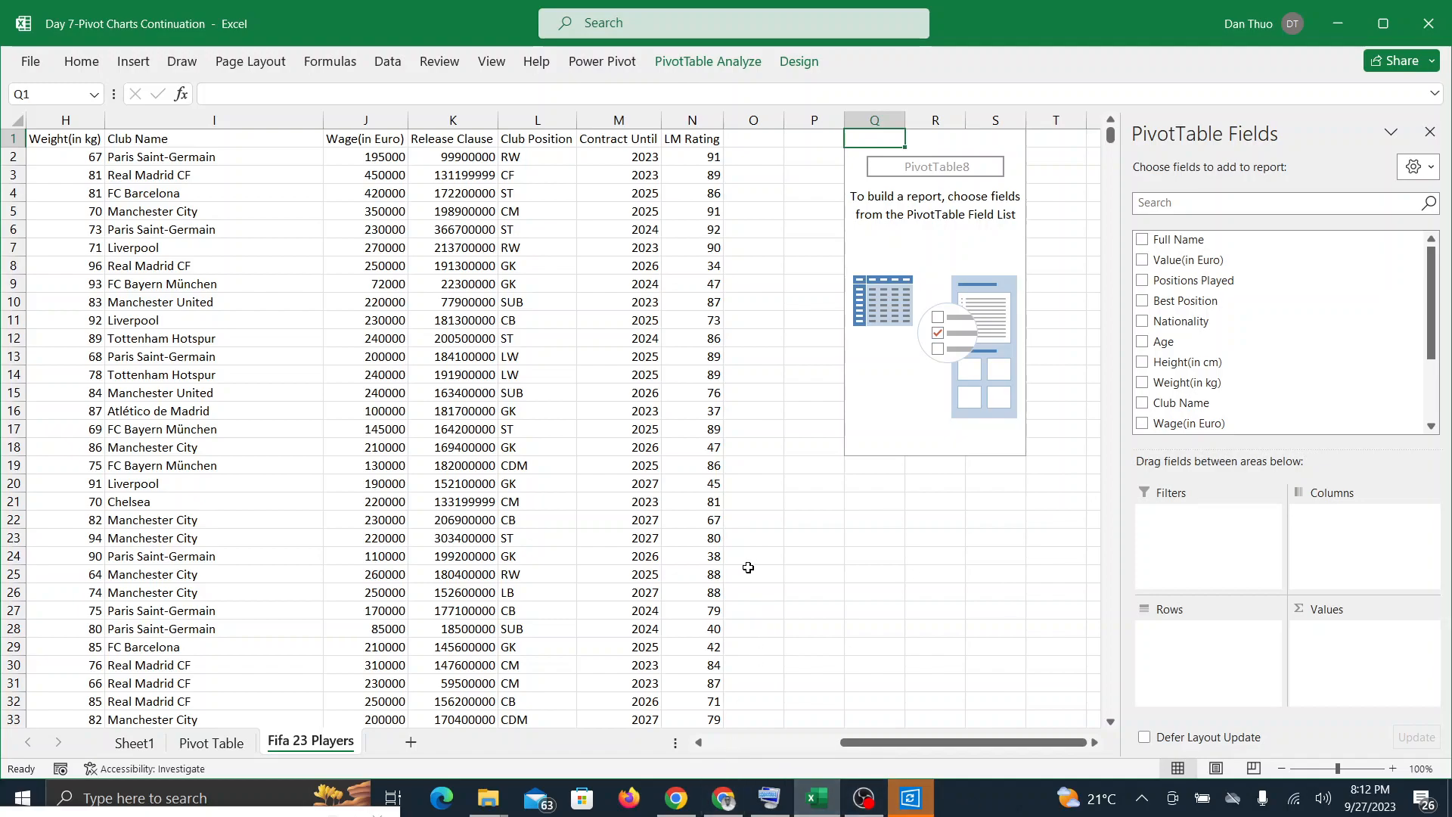
Step: Check the Google Meet call and its in-call messages for responses to the new PivotTable, and return to Excel
click(726, 802)
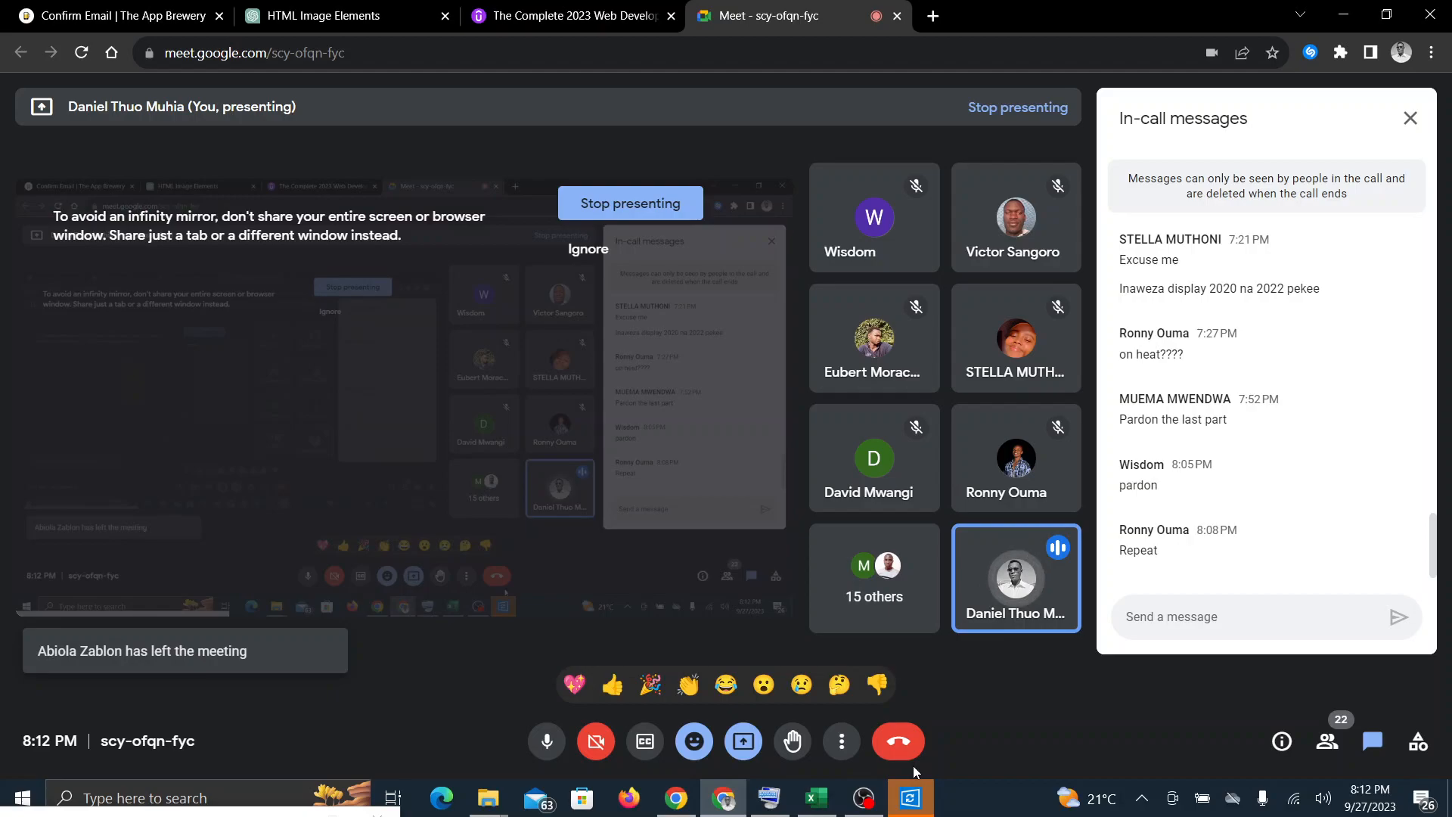
click(813, 801)
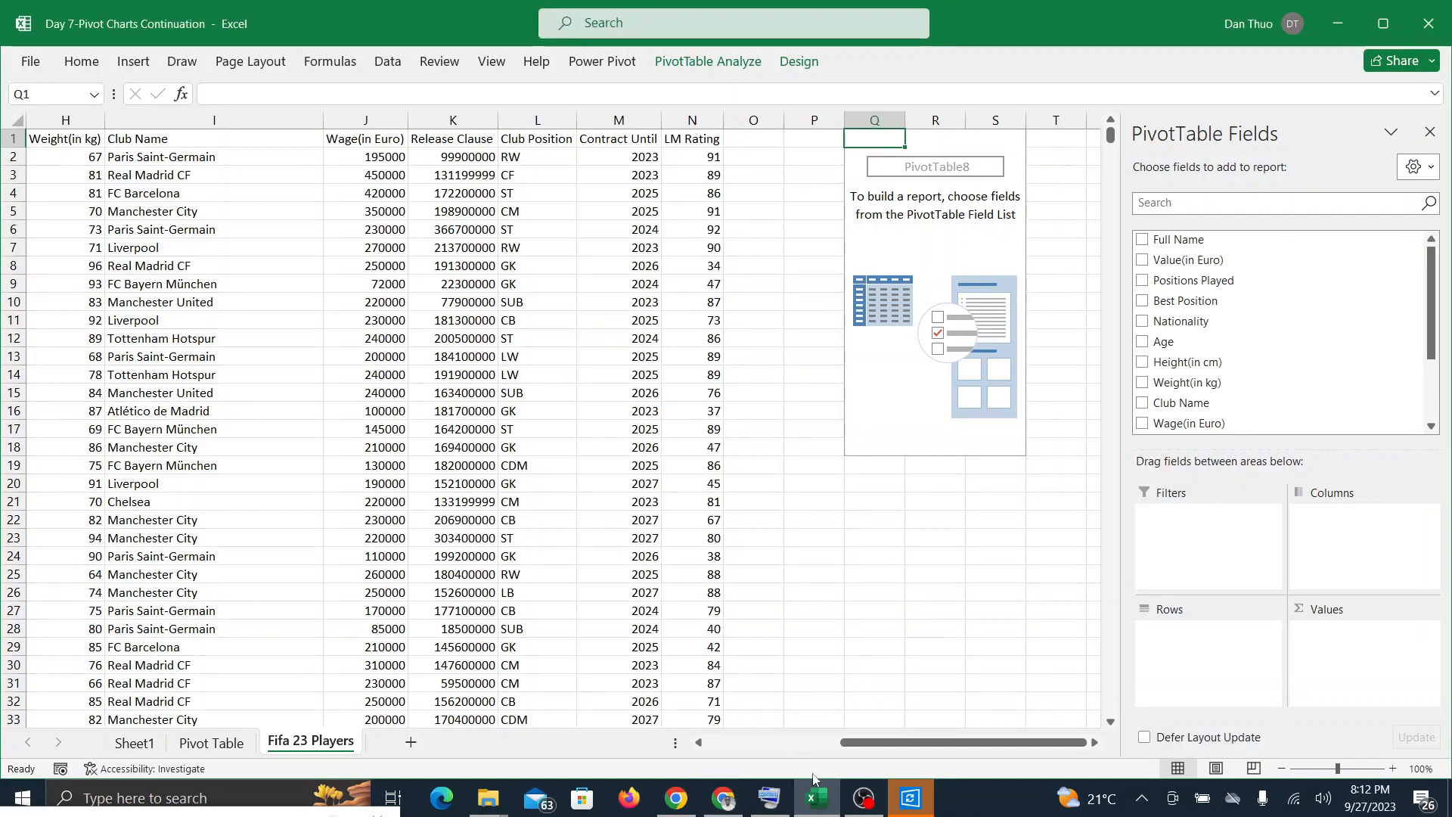
click(724, 803)
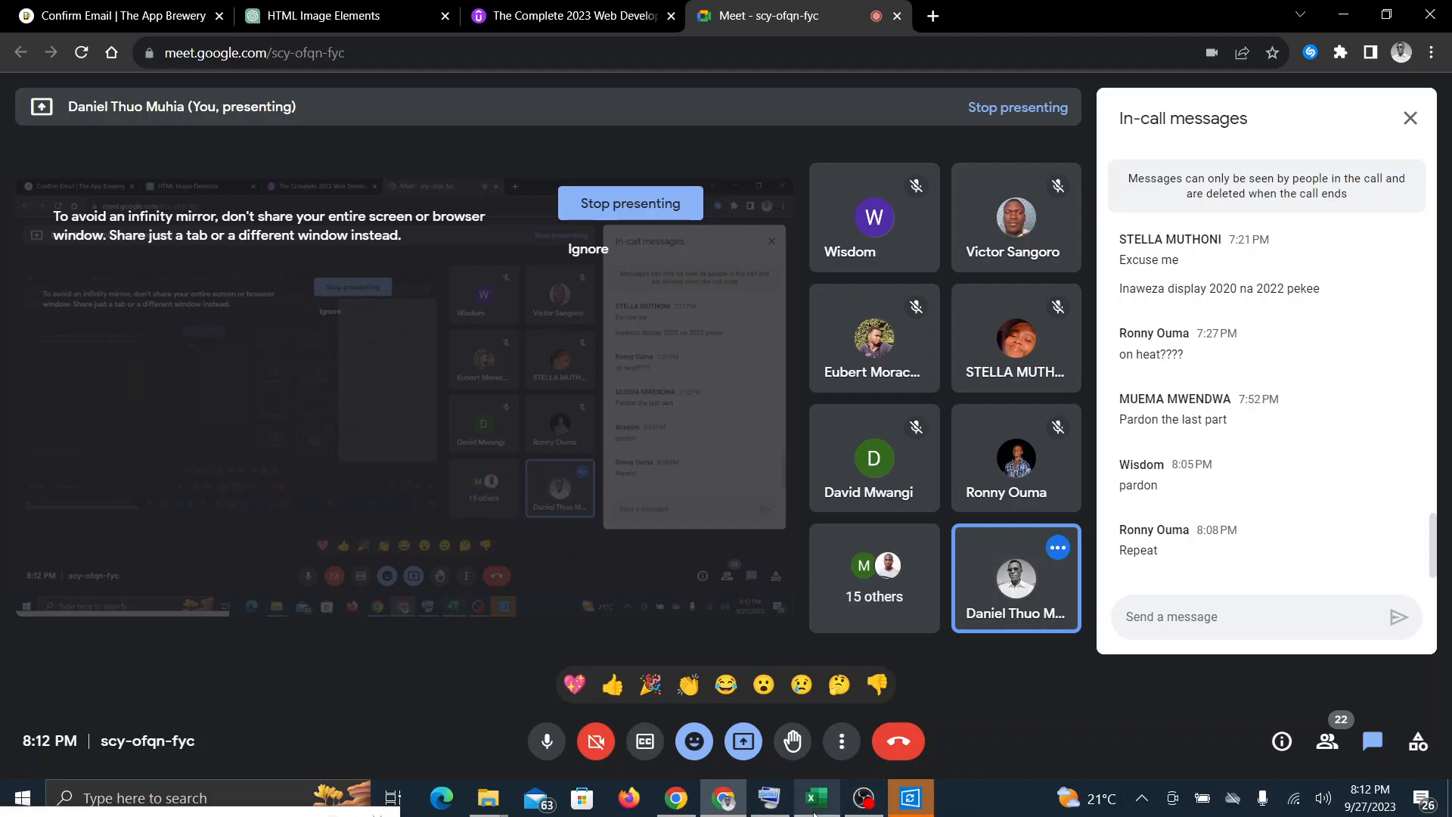
click(815, 811)
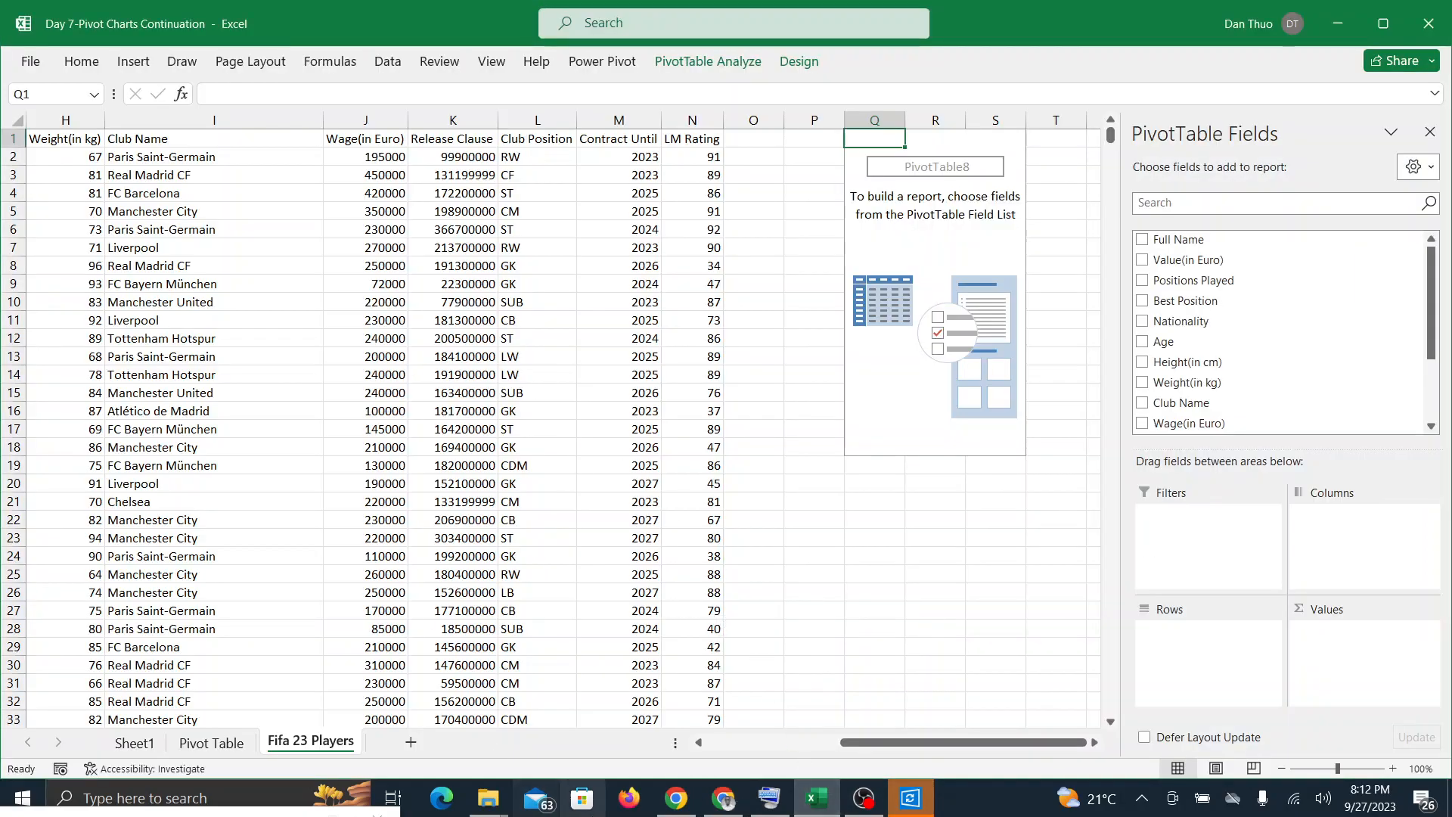
click(723, 798)
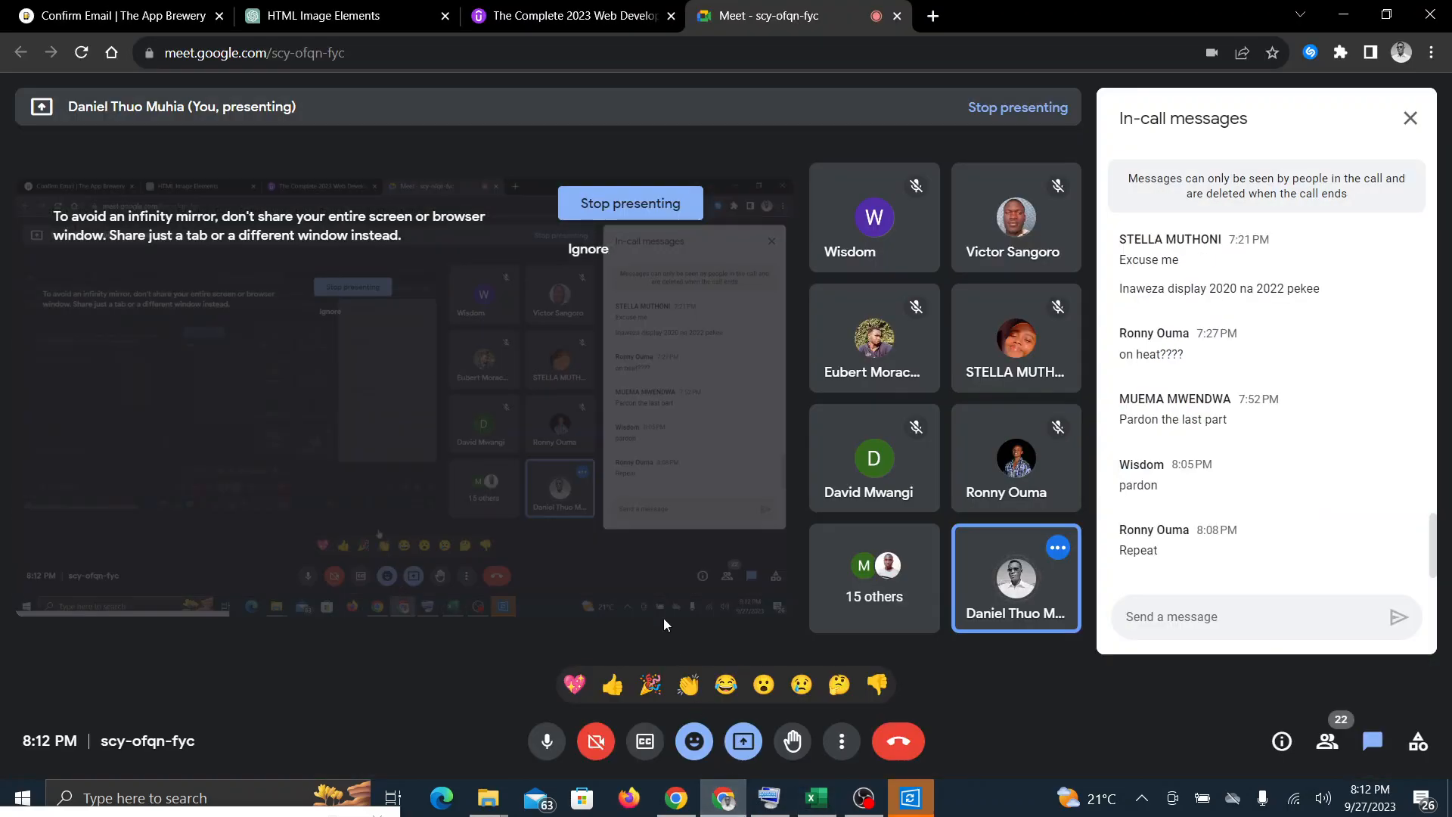
click(816, 798)
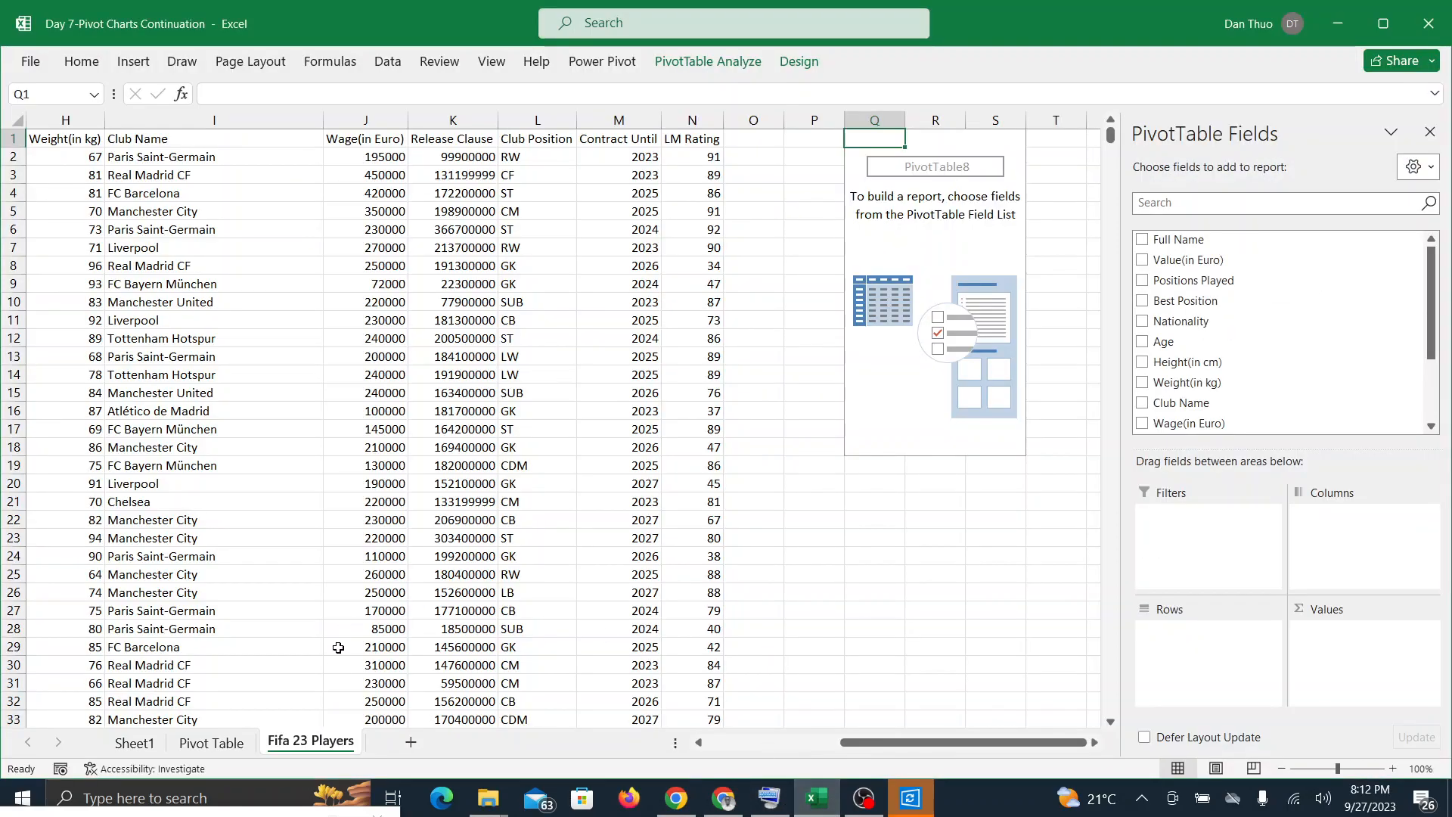
Step: Show the slicer, timeline and city sales chart on the Pivot Table sheet, and check the Google Meet call for questions
click(246, 745)
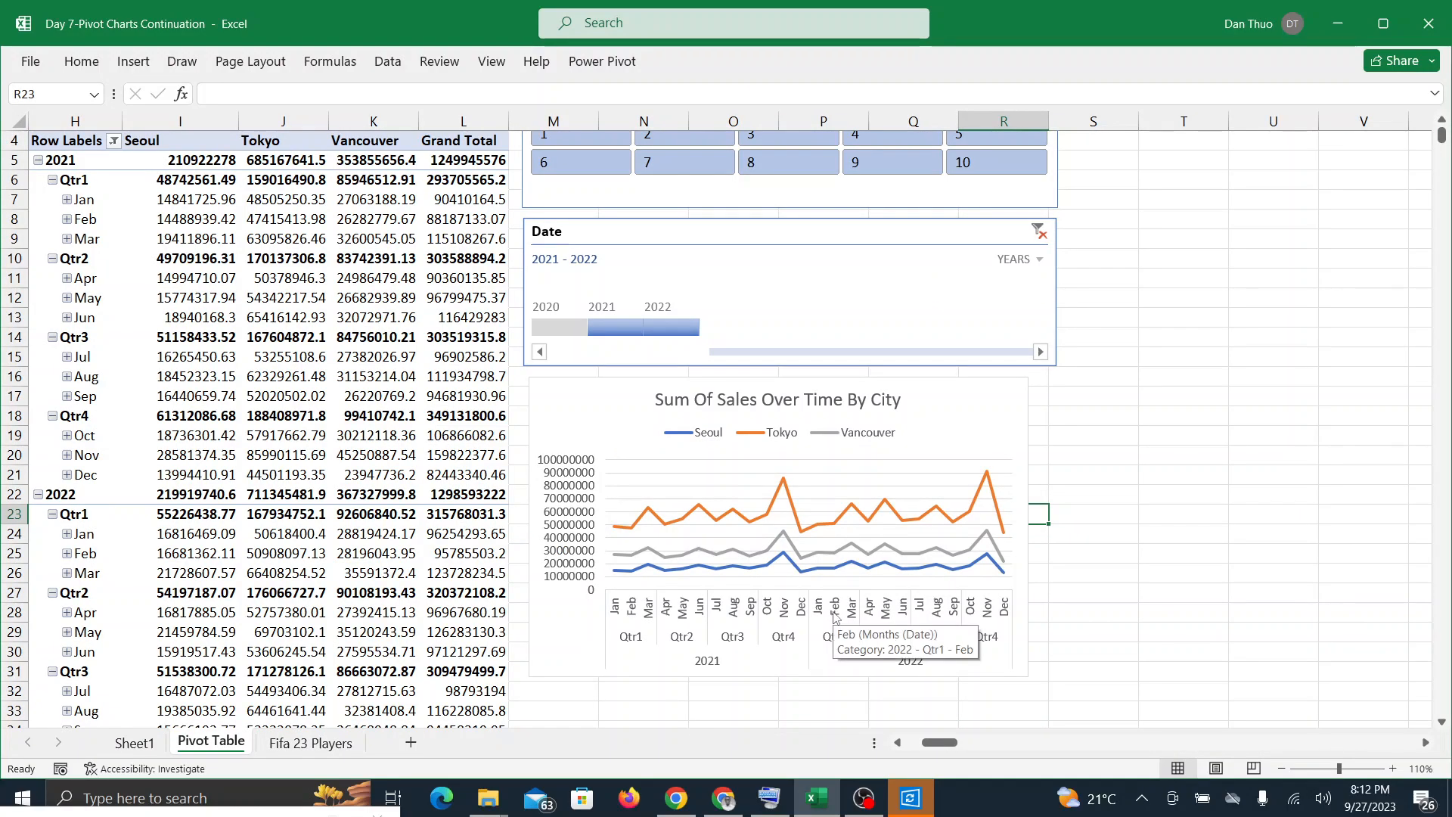
scroll(835, 618, up, 1)
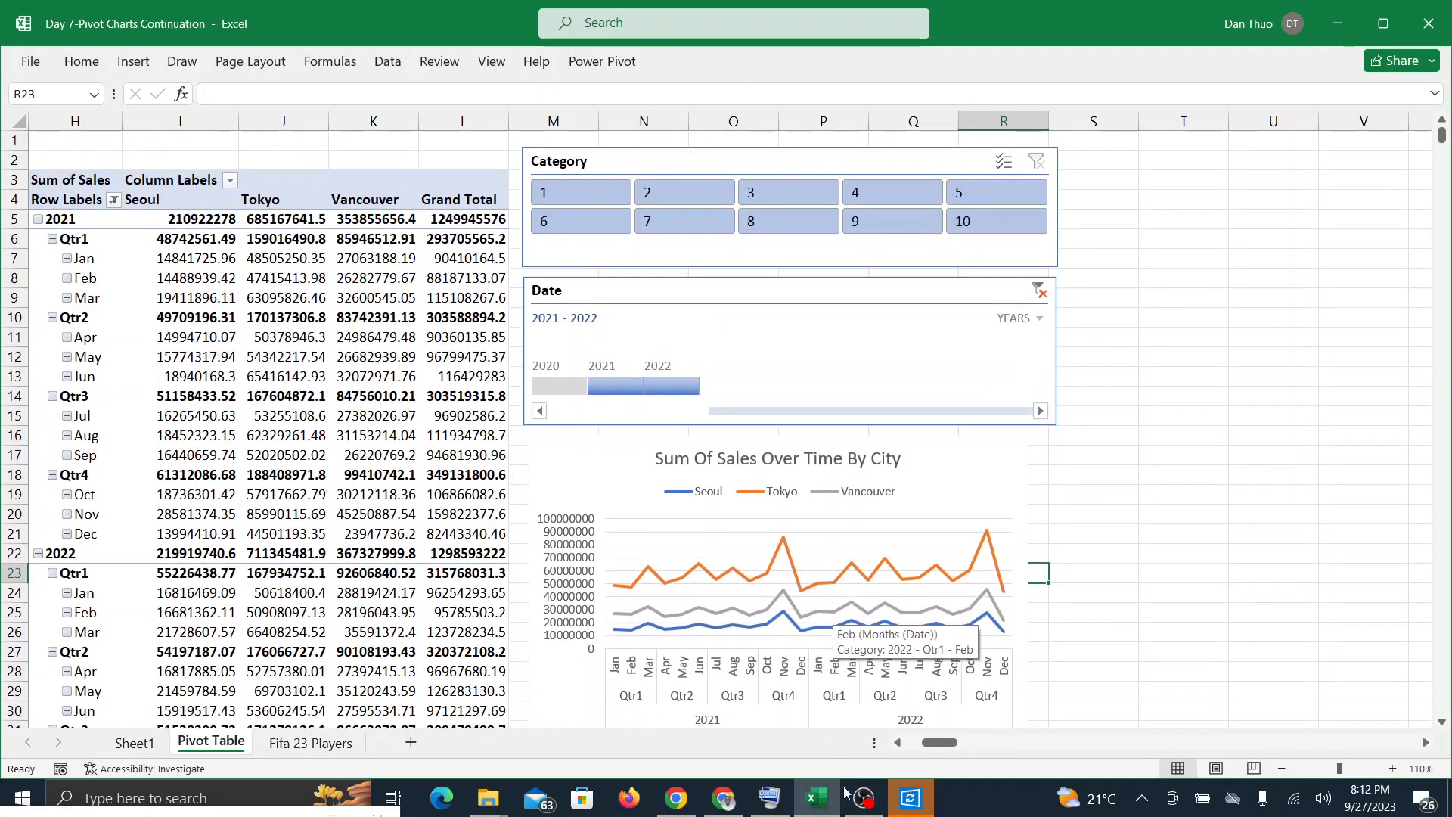
click(723, 798)
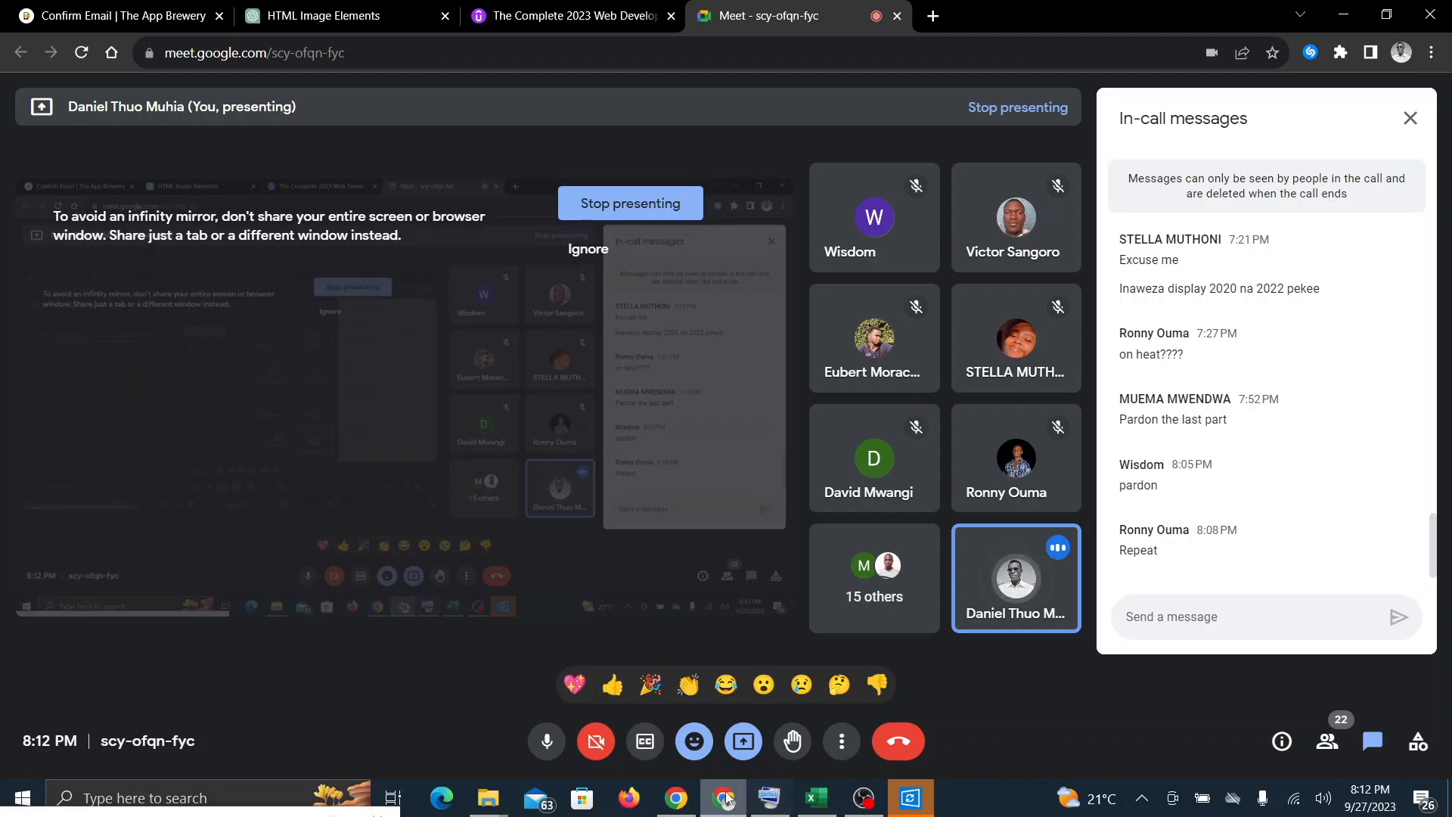
click(816, 810)
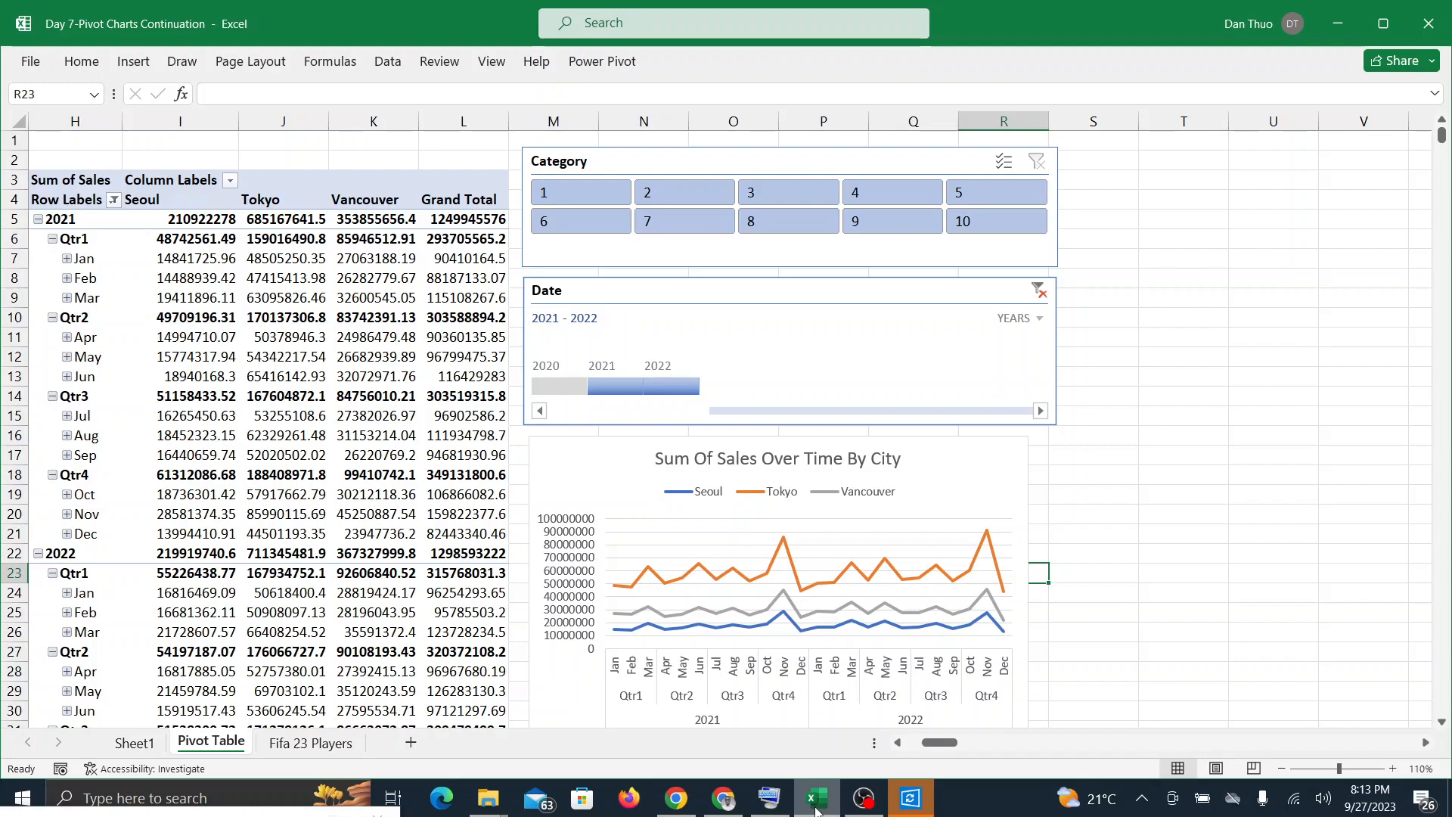
click(721, 806)
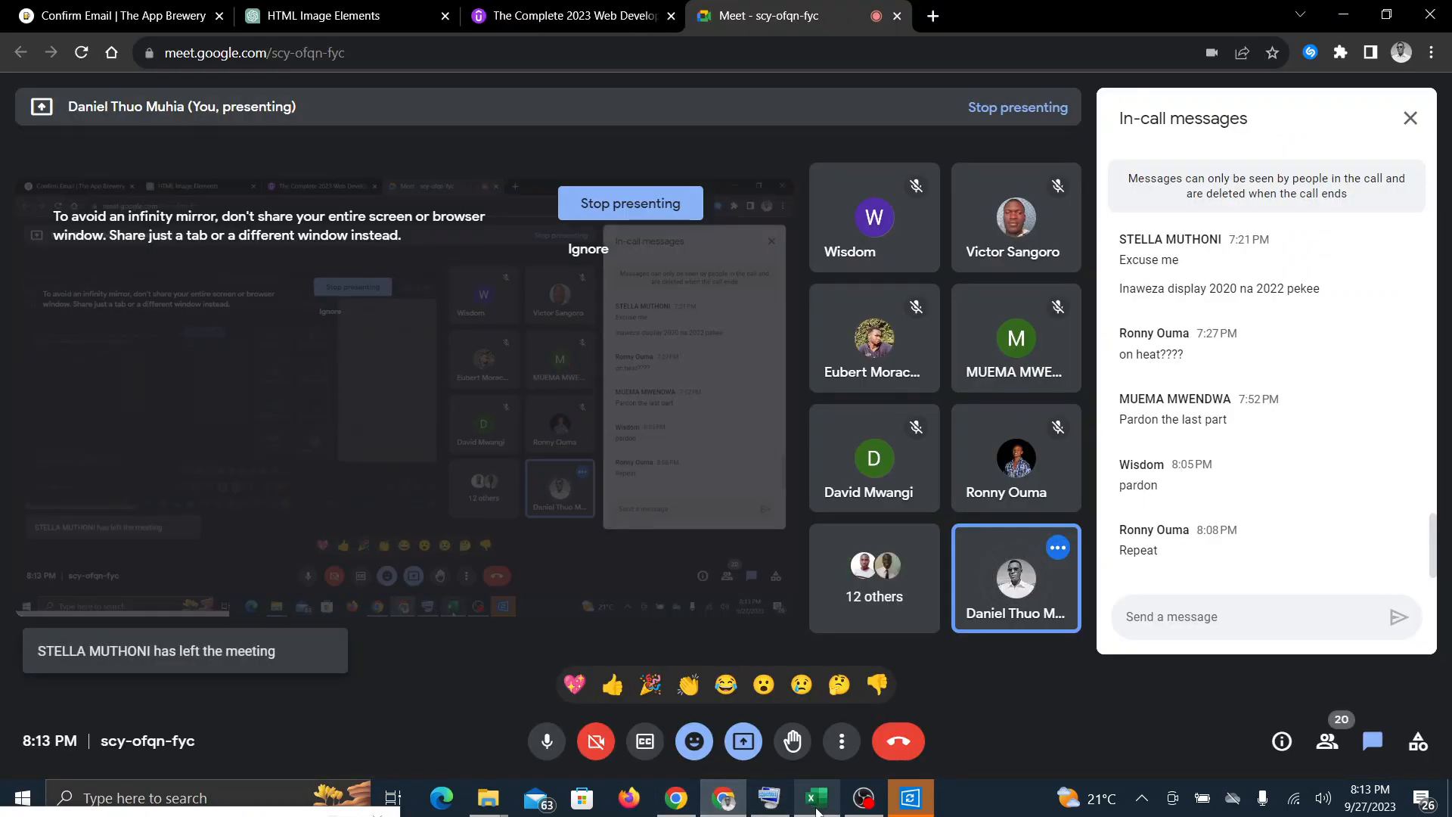
click(817, 806)
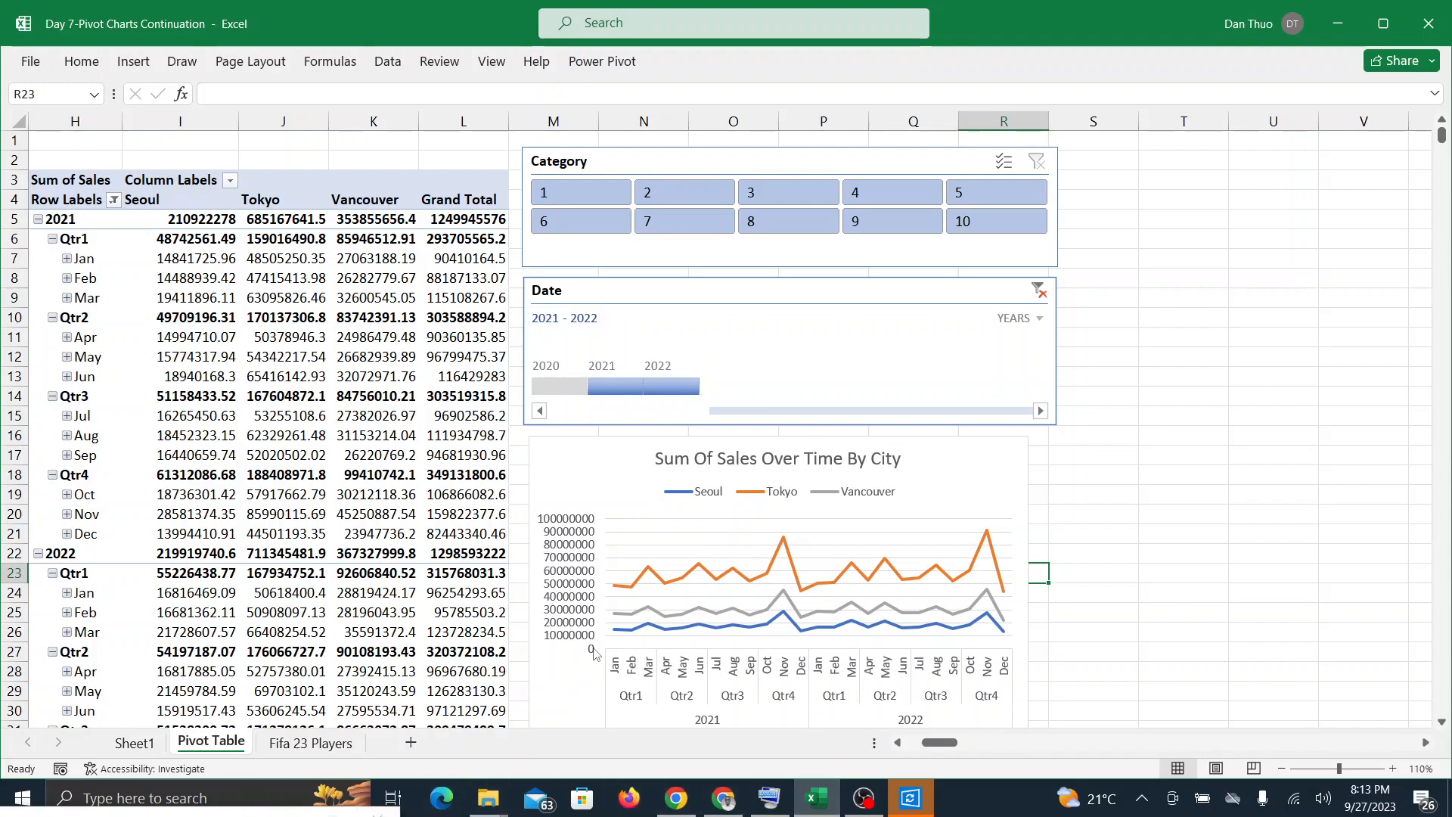
Step: Monitor the Google Meet participants and messages for closing remarks, returning to the sales chart in Excel between checks
click(724, 797)
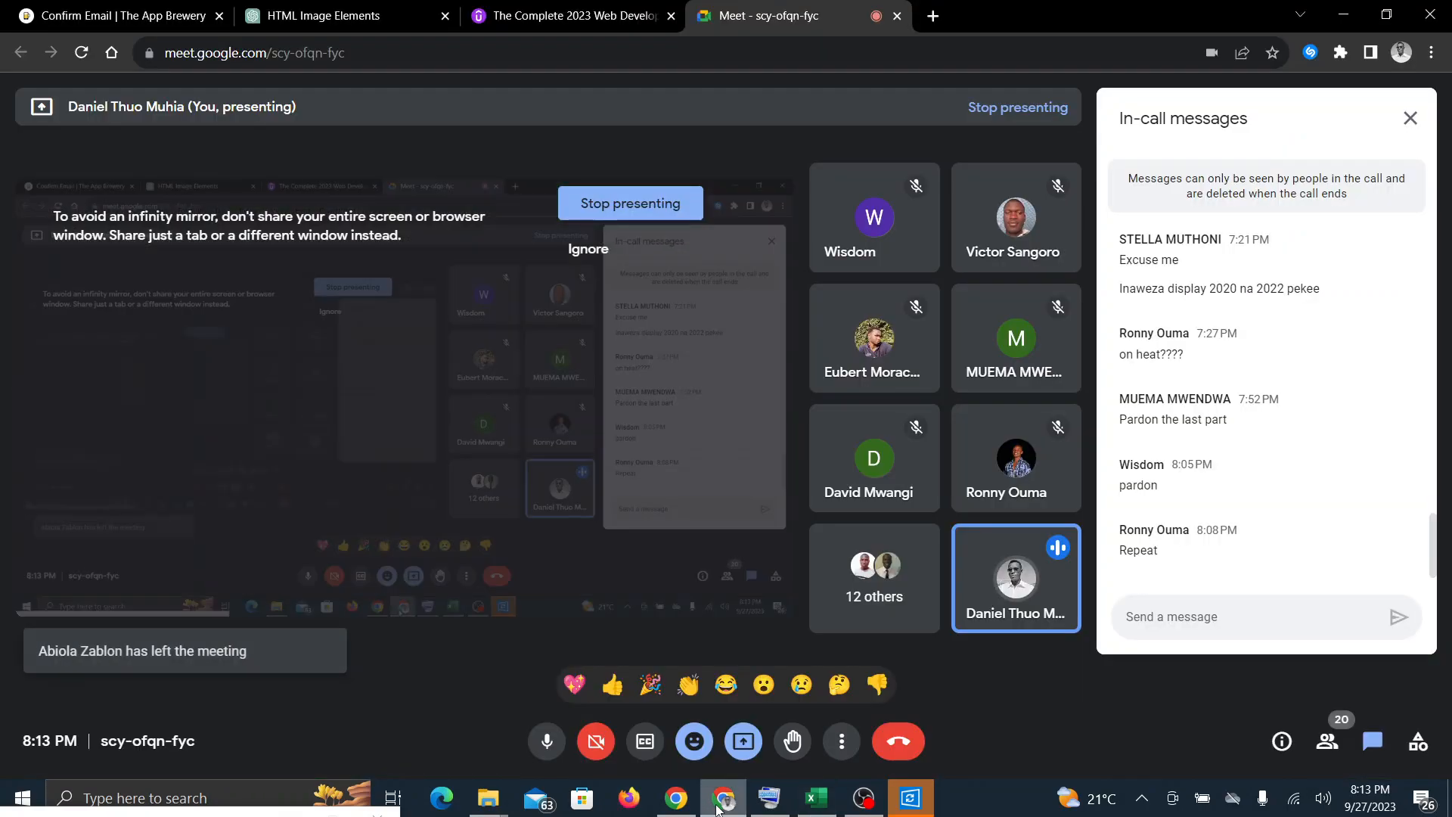
click(817, 800)
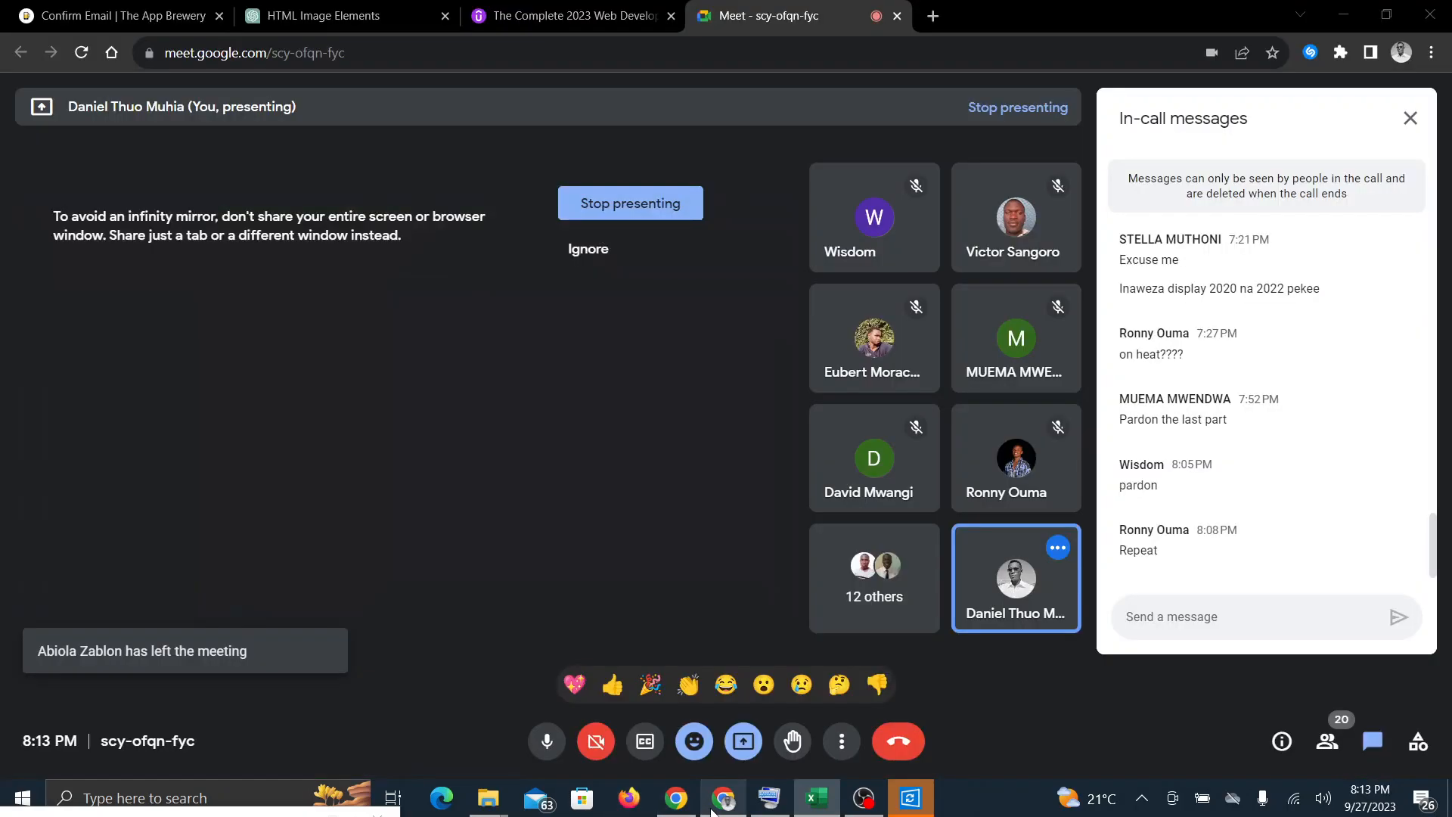
click(718, 800)
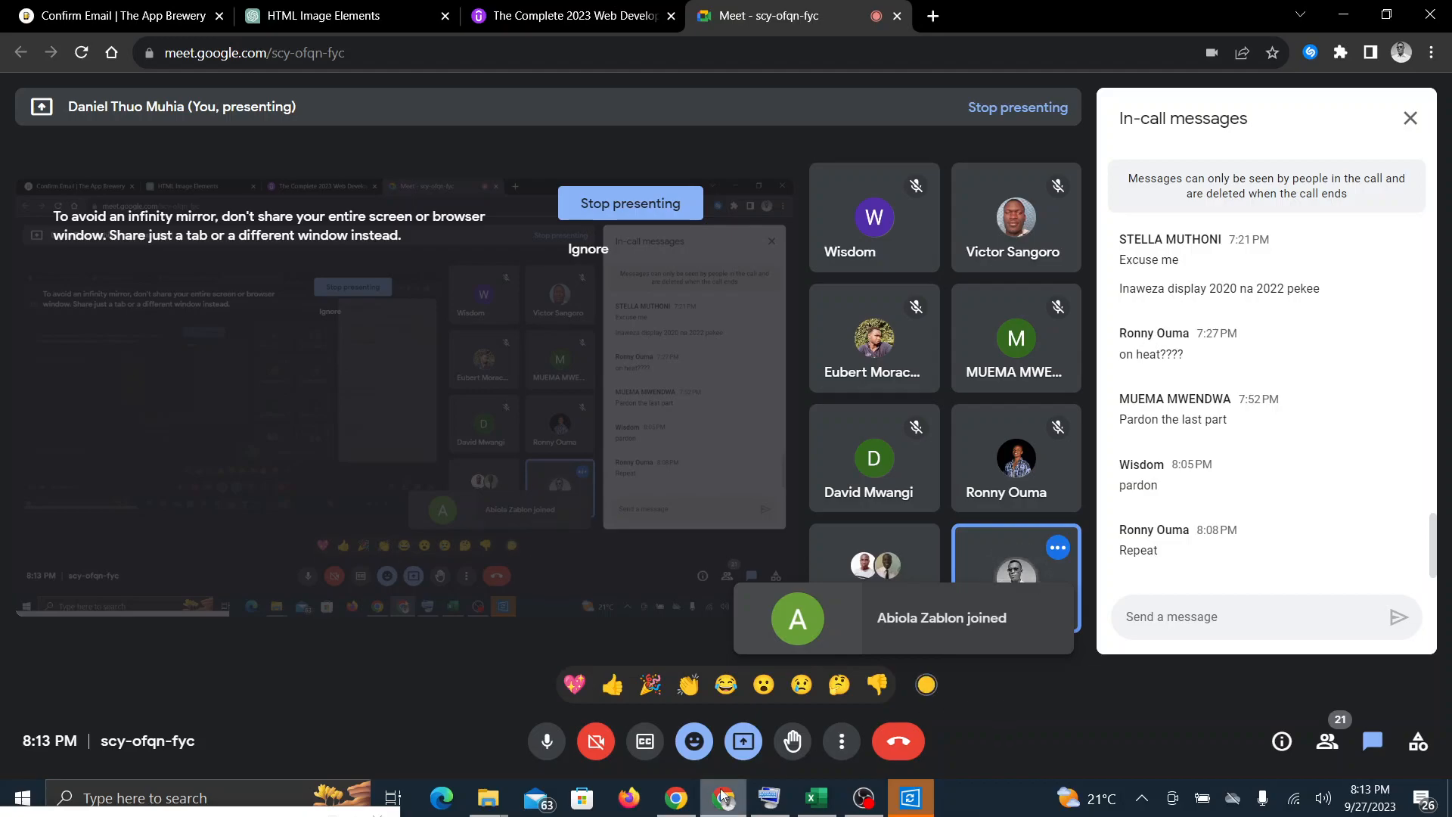
click(824, 808)
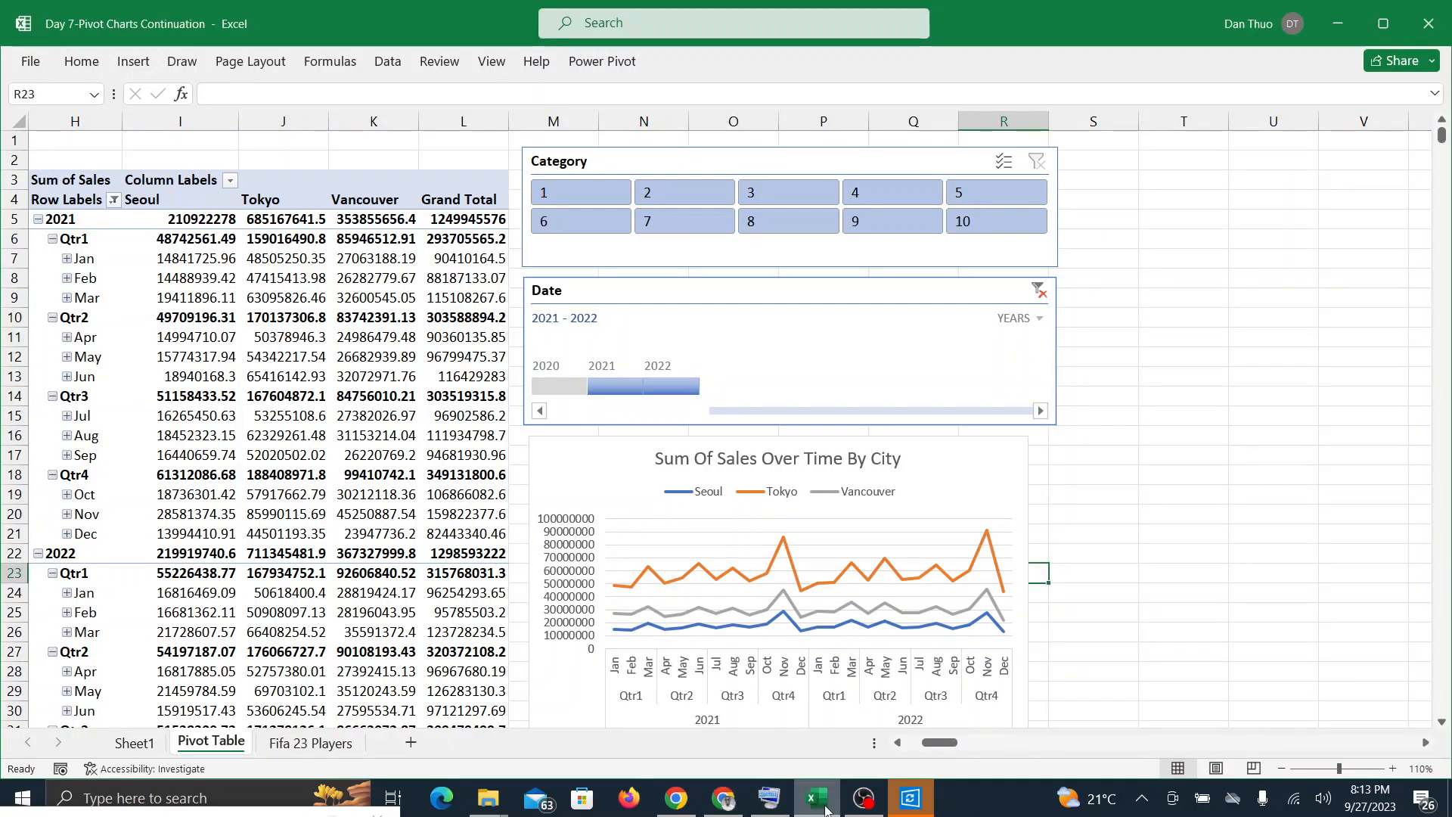
click(815, 800)
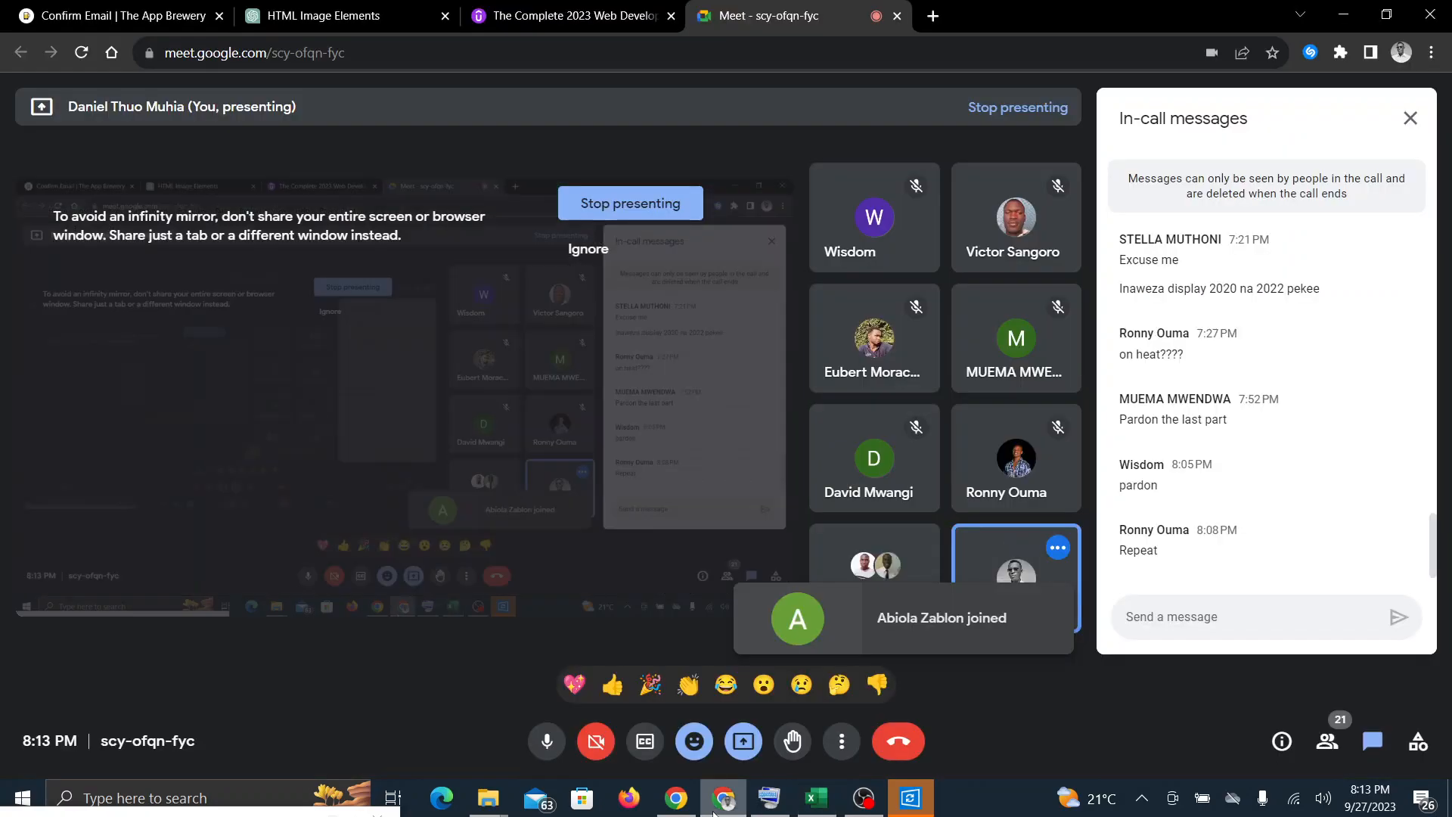
click(817, 802)
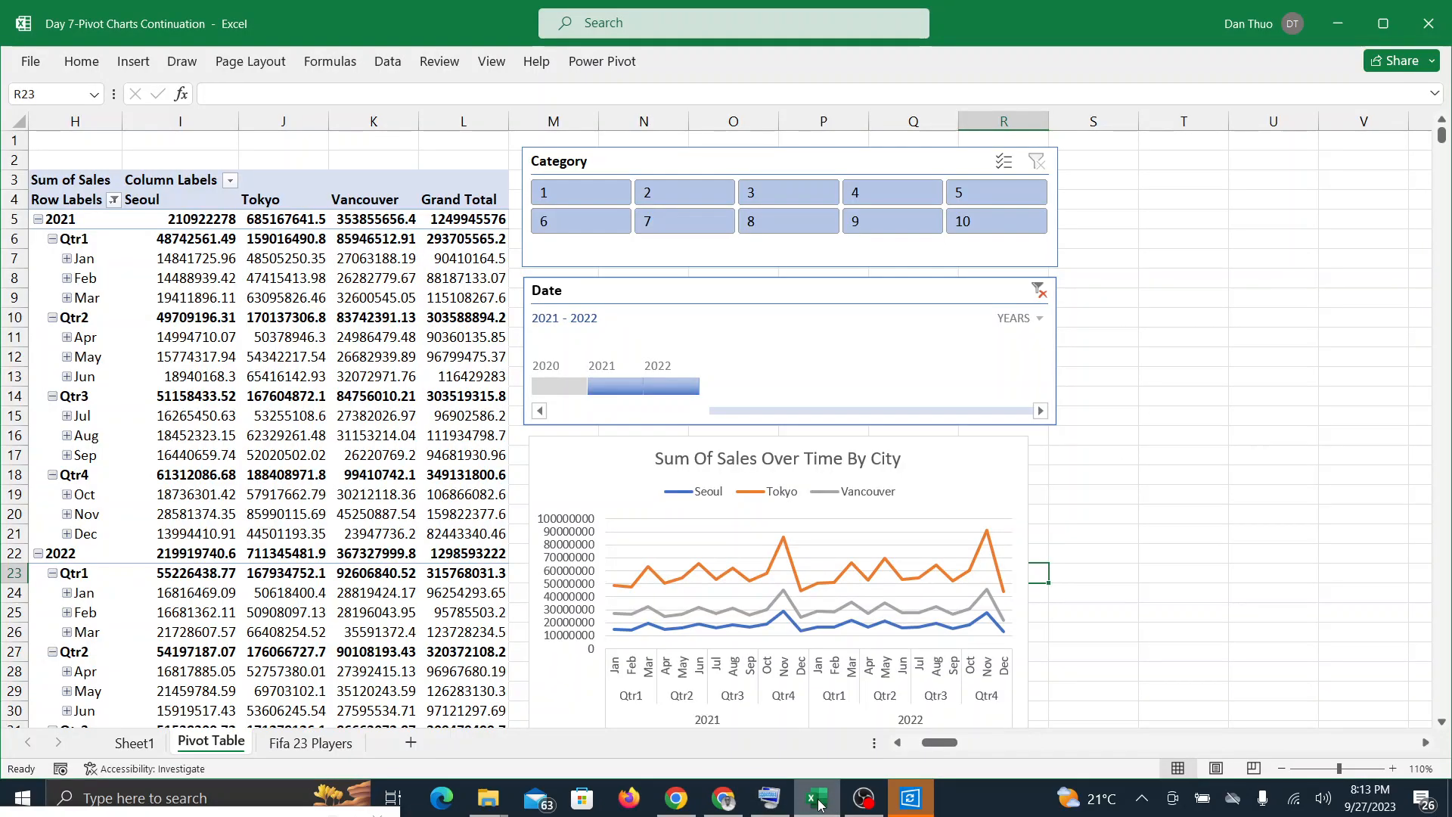
click(724, 800)
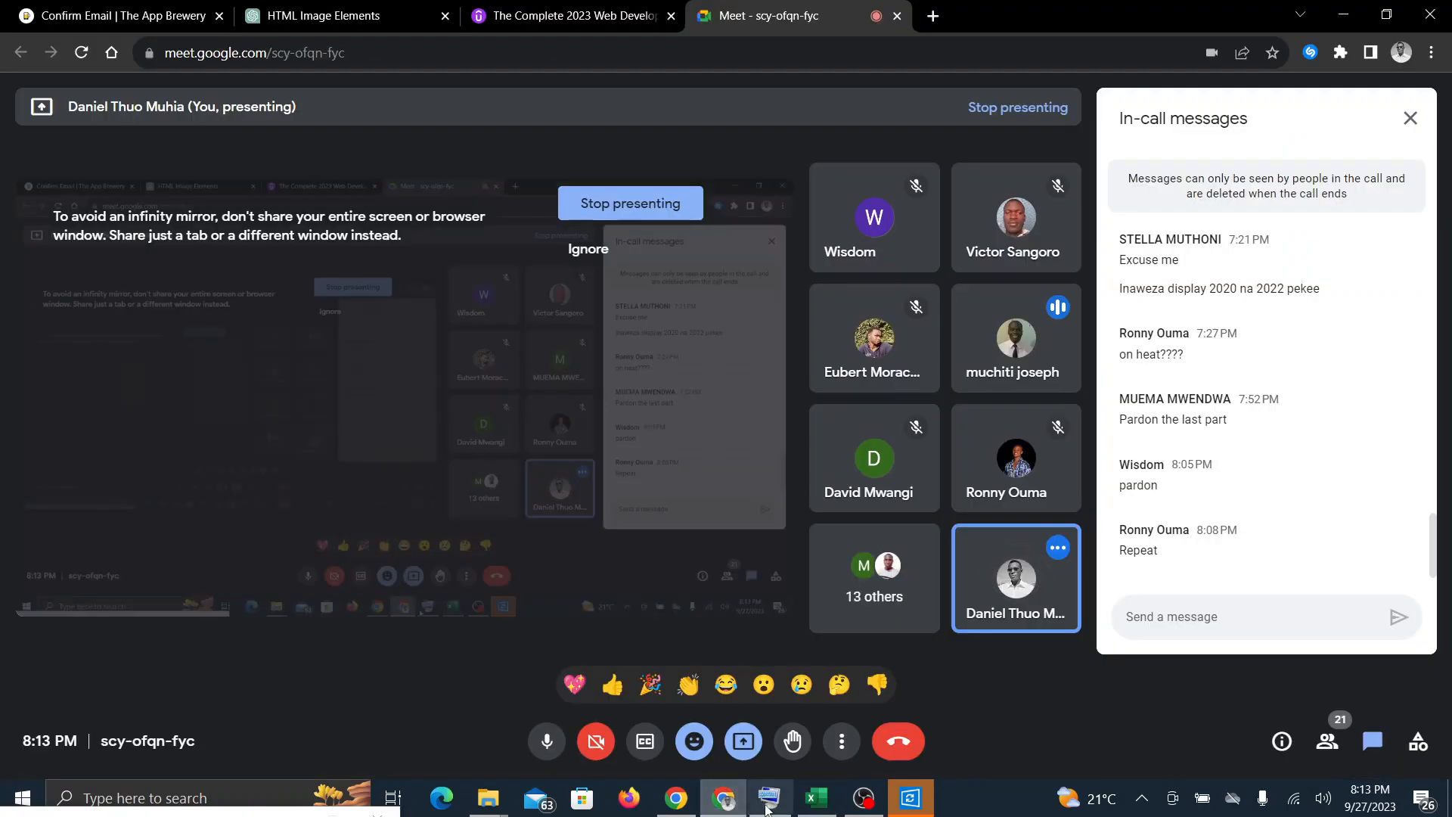
mouse_move(825, 808)
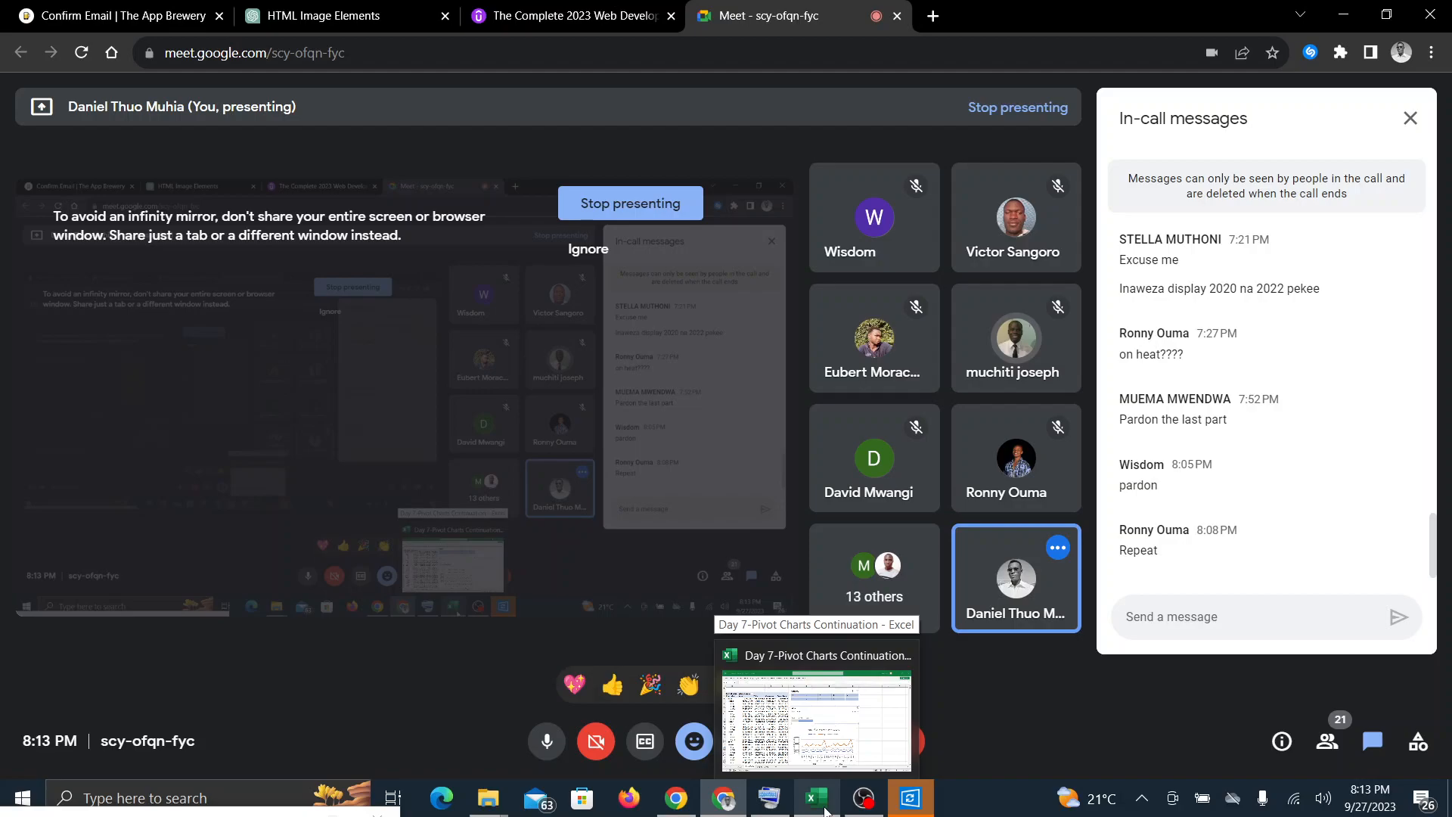
click(824, 808)
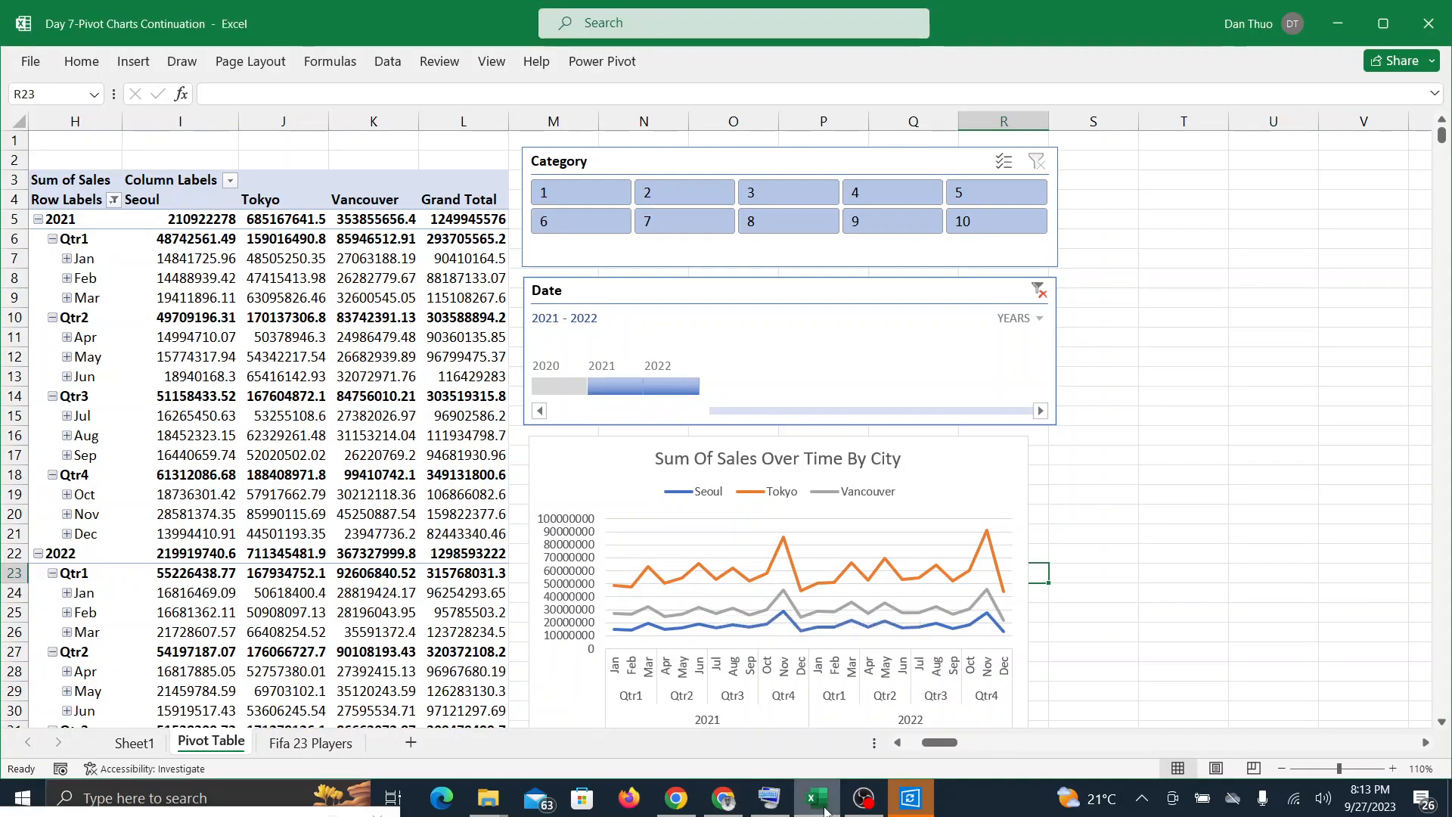
Step: Leave the Google Meet call, and stop the recording in OBS Studio
click(727, 801)
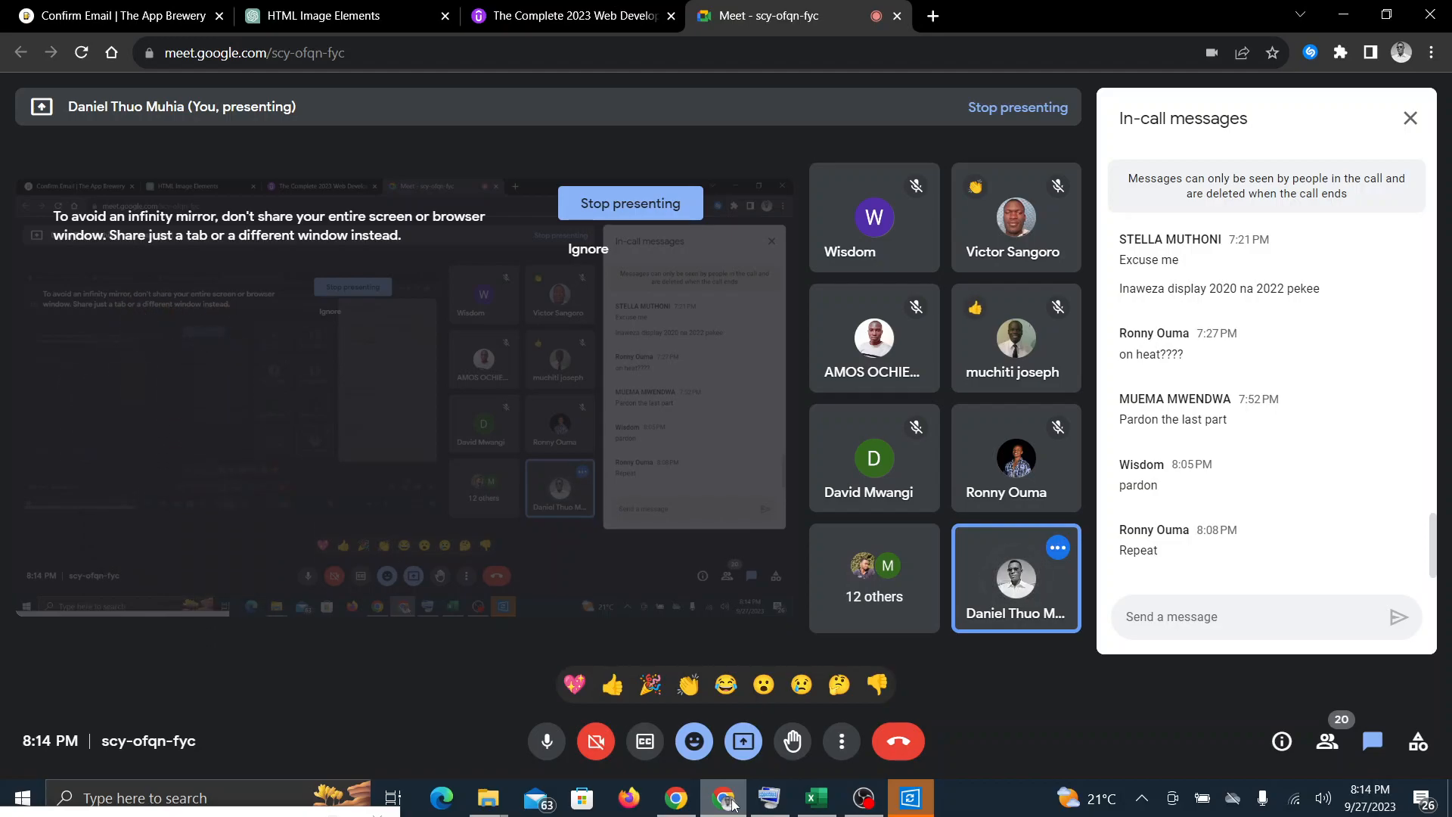
click(898, 743)
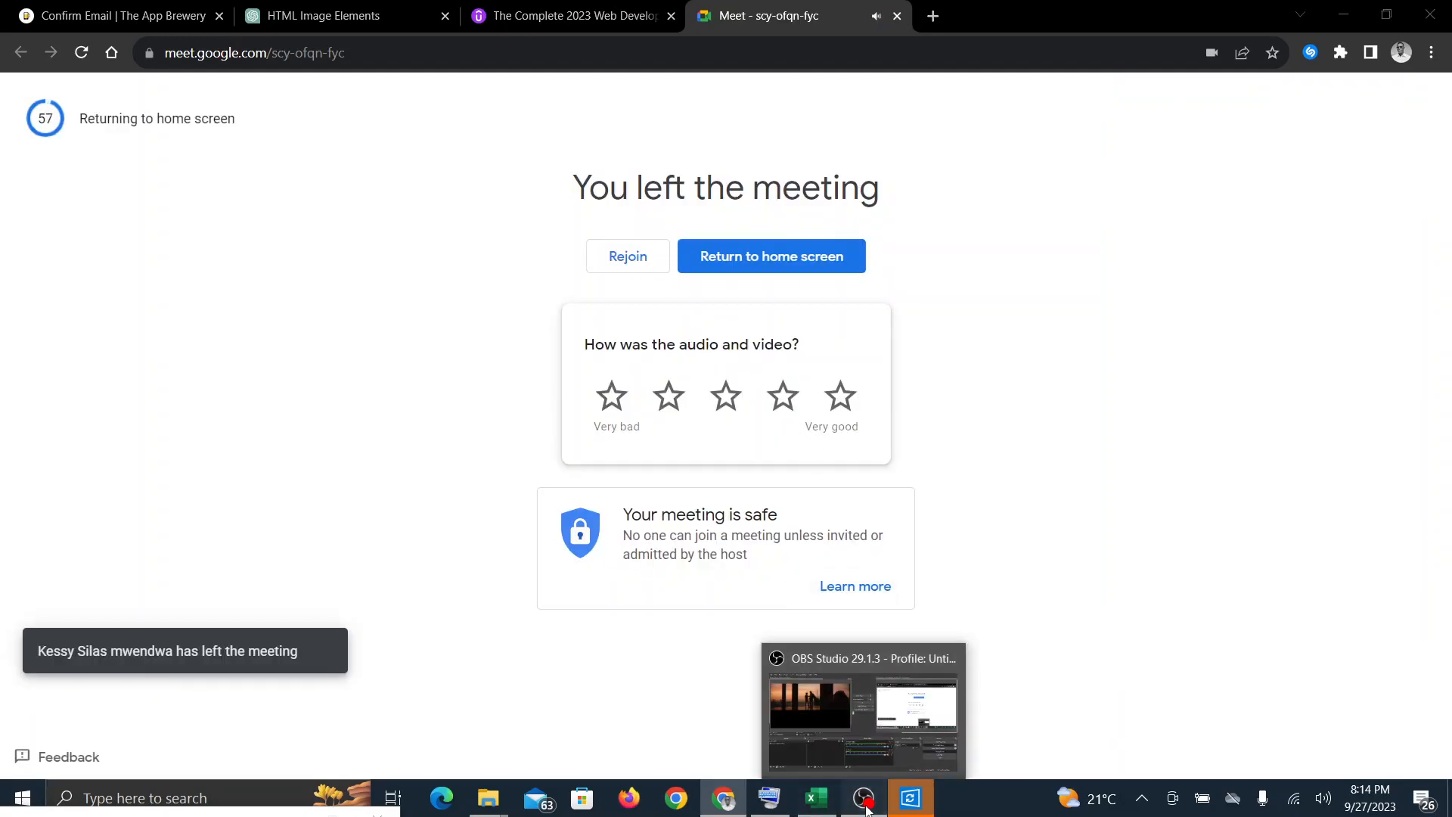
click(866, 803)
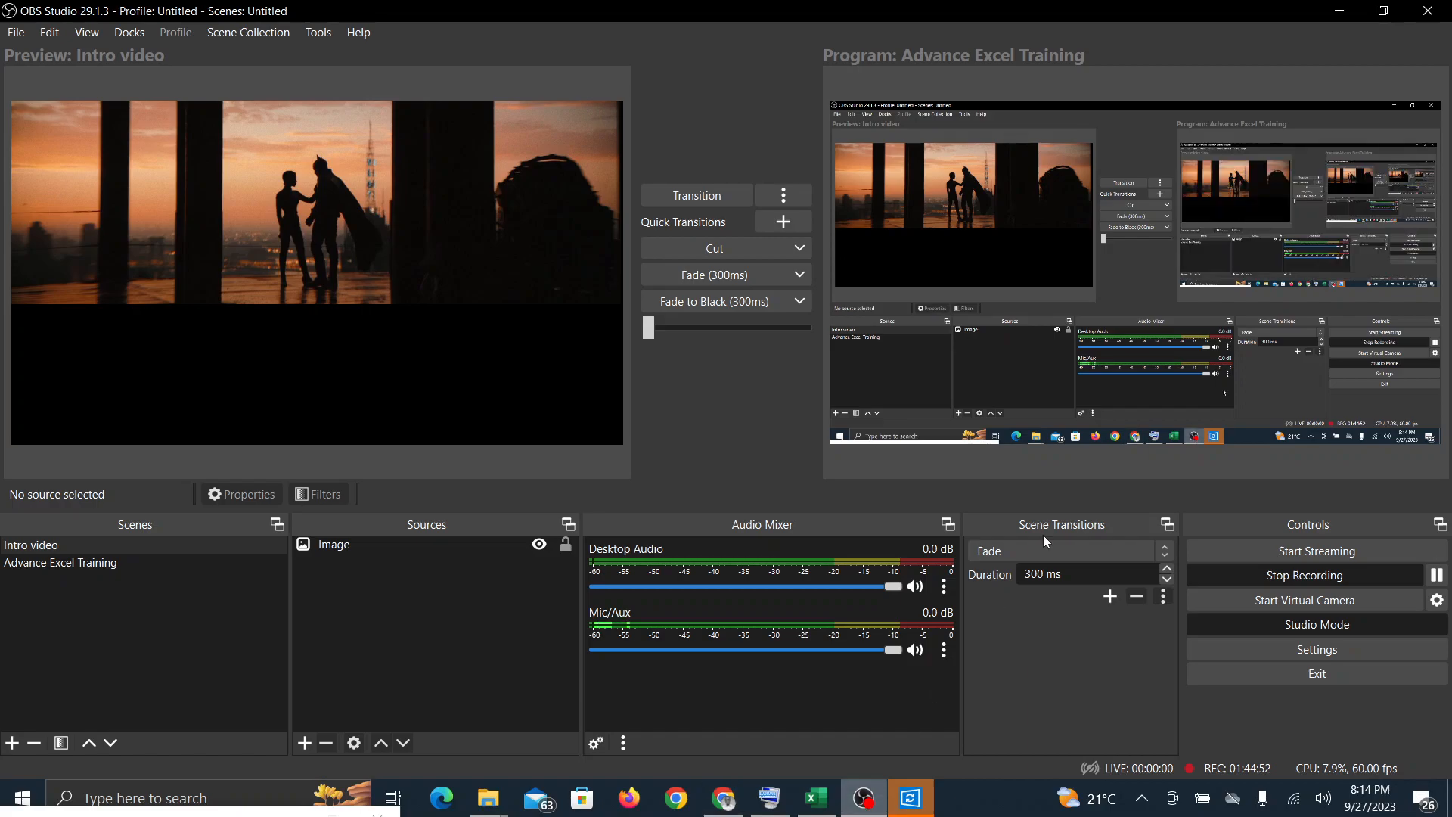
click(1305, 576)
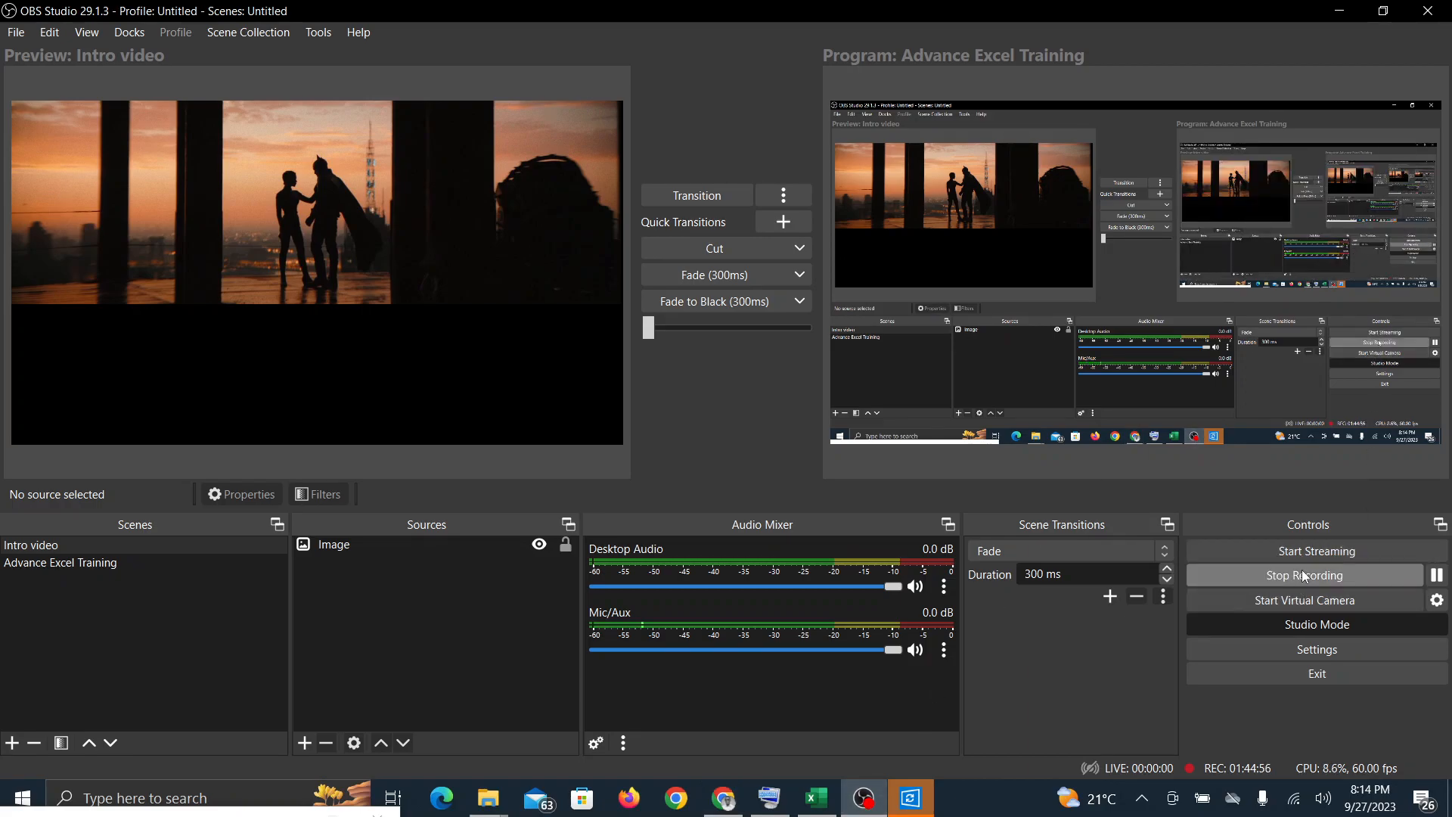